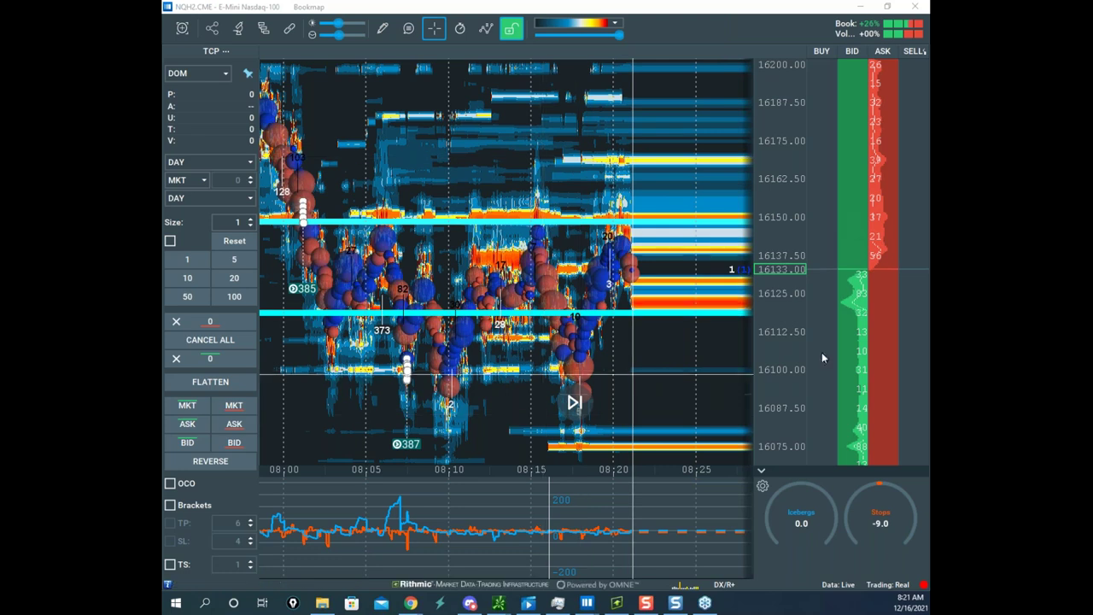
- Examine the E-Mini Nasdaq-100 heatmap around the 08:18 low and the two cyan price levels at different zooms
left_click_drag(630, 368, 720, 212)
left_click_drag(610, 427, 619, 224)
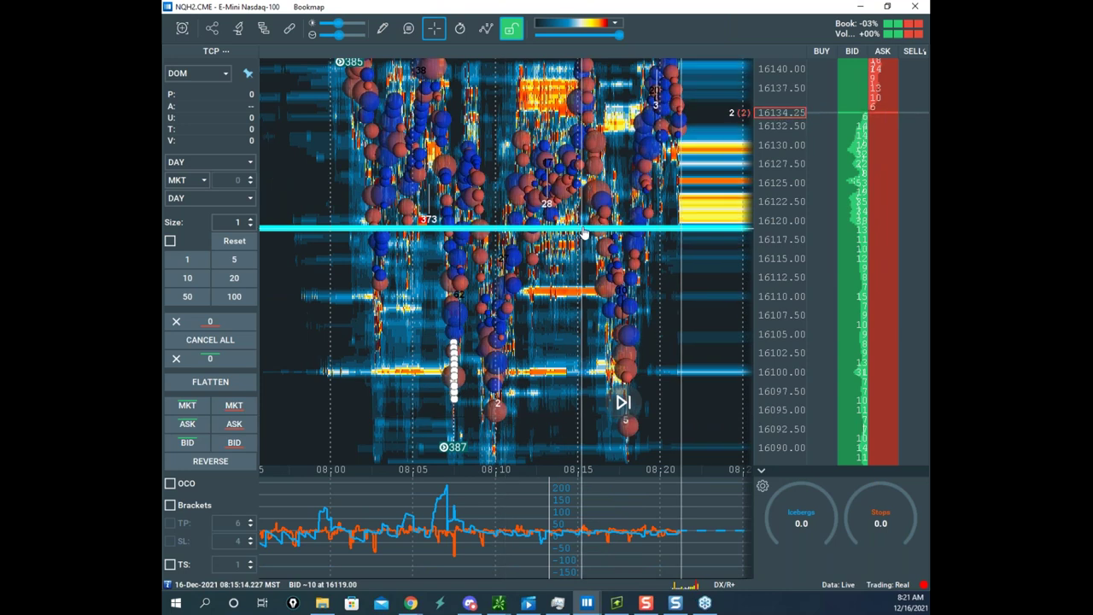
scroll(767, 214, "up", 3)
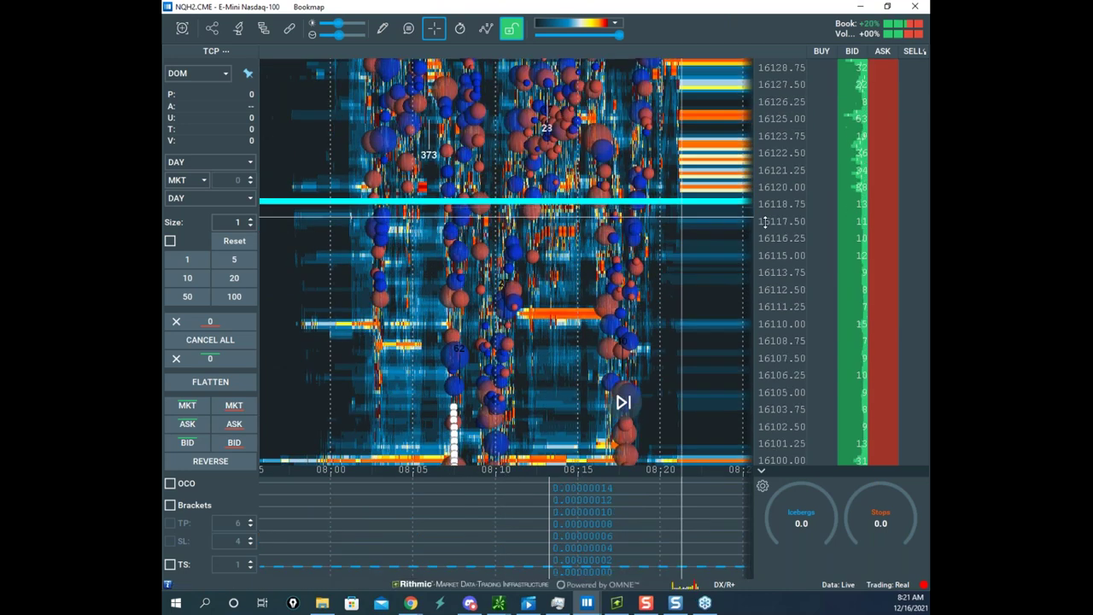
scroll(783, 217, "up", 2)
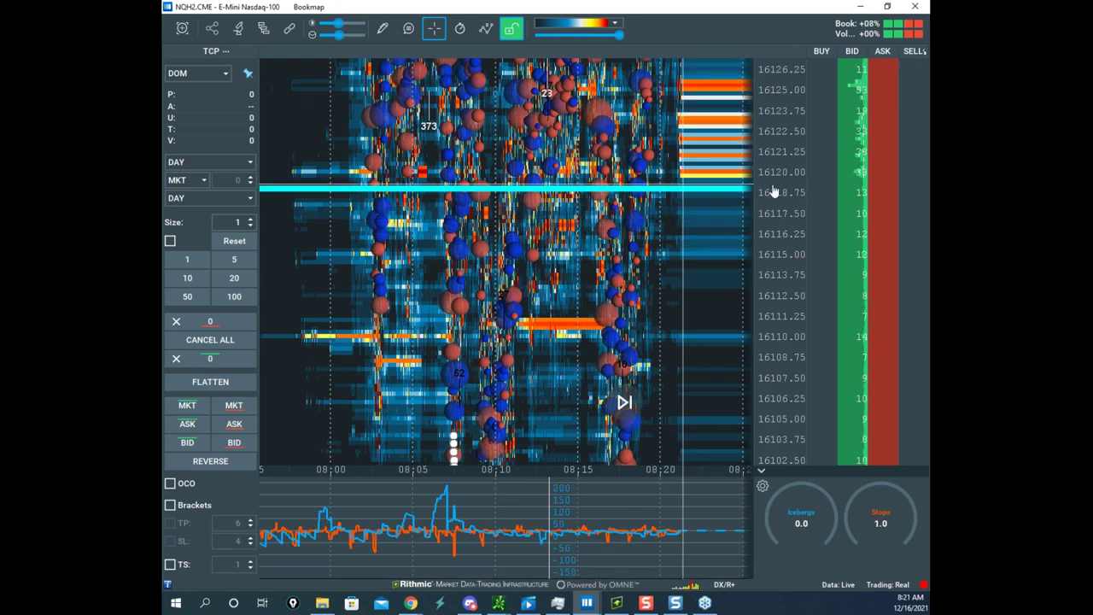
scroll(773, 168, "down", 5)
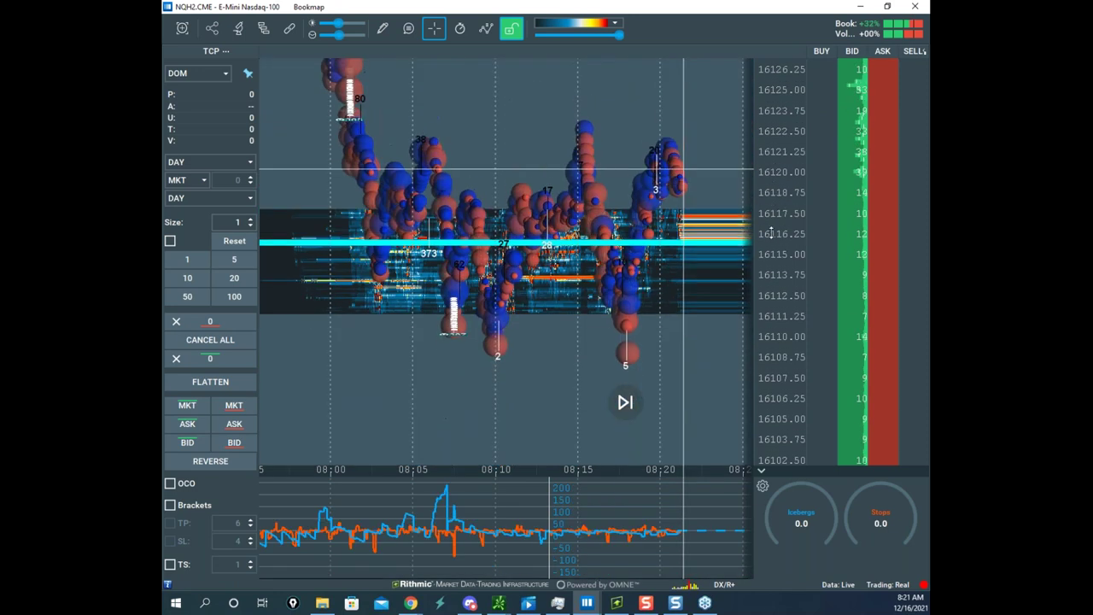
scroll(644, 363, "up", 5)
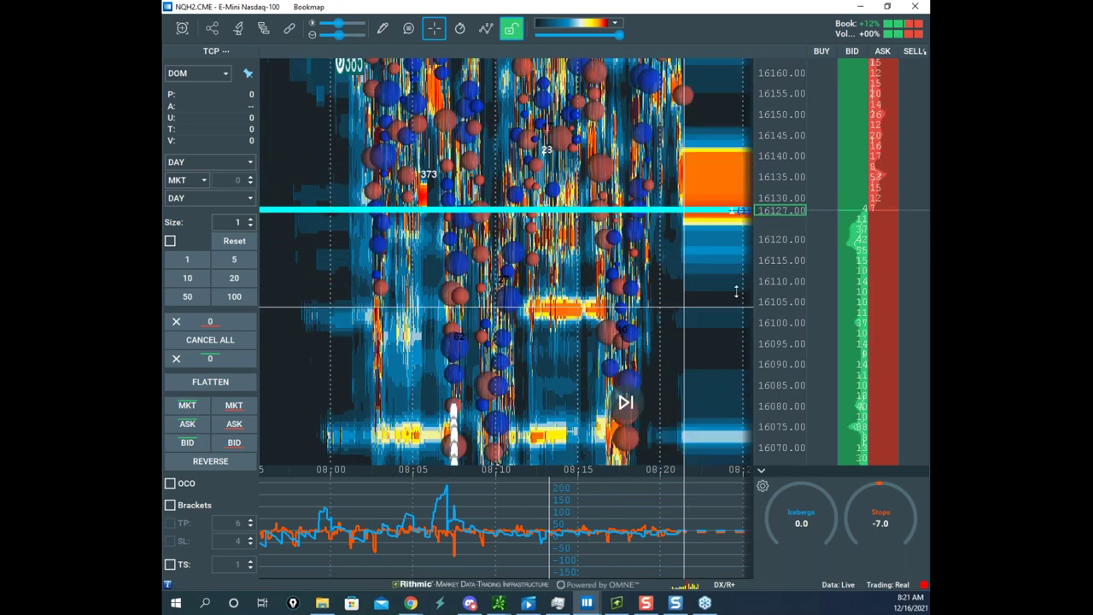
scroll(614, 425, "down", 2)
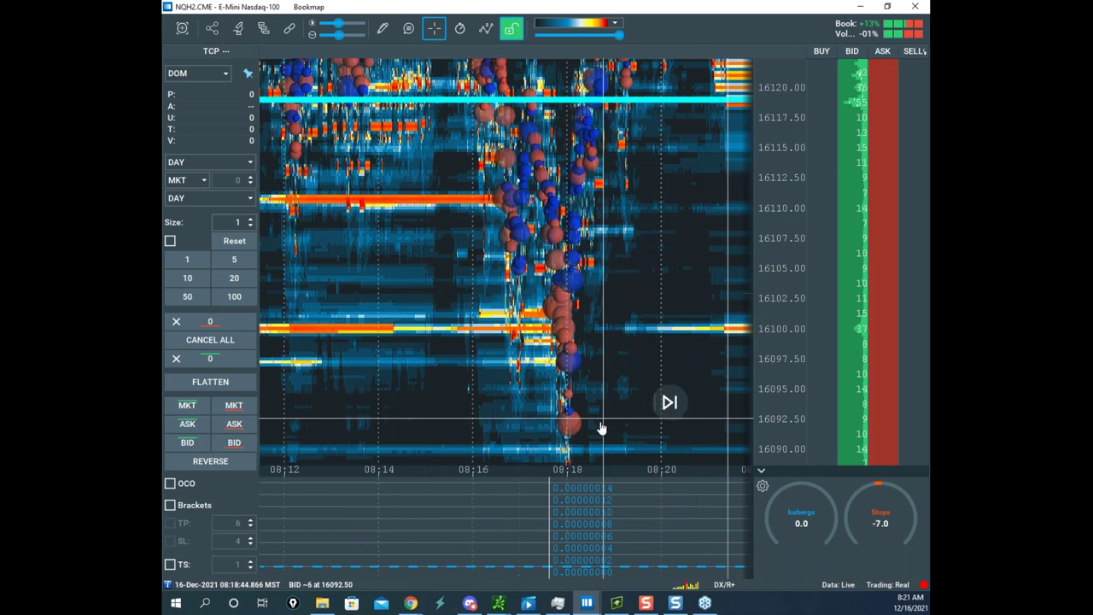
scroll(781, 216, "down", 4)
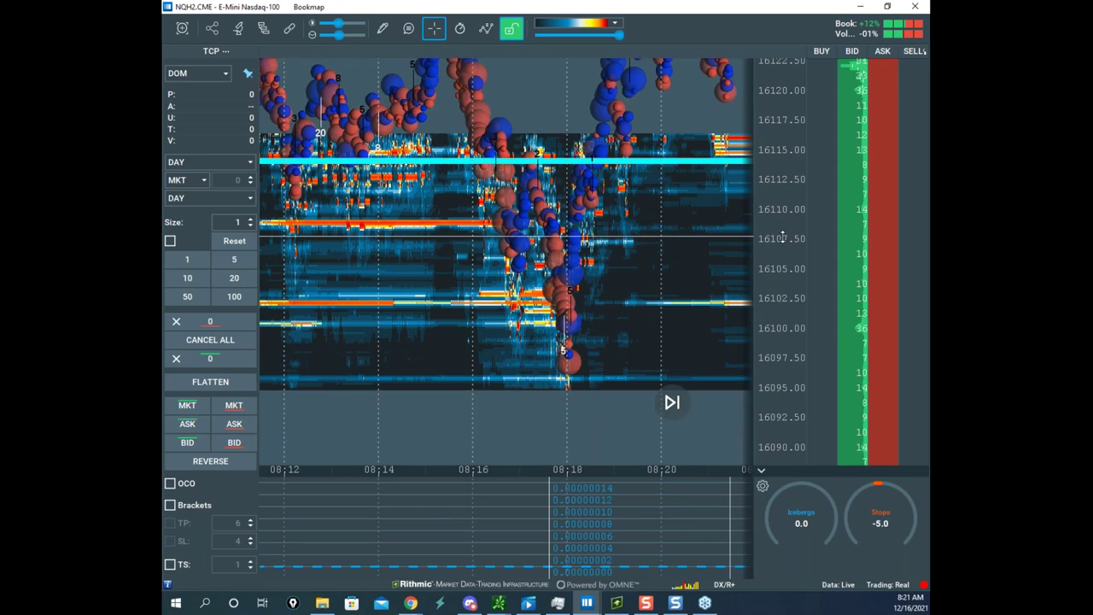
scroll(591, 244, "down", 2)
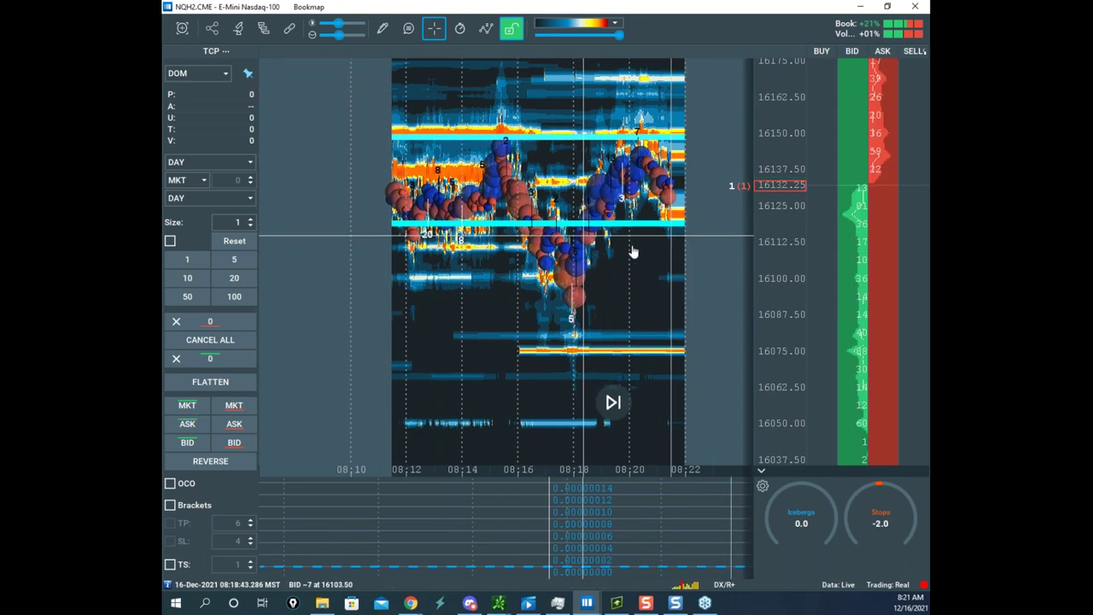
scroll(632, 249, "down", 4)
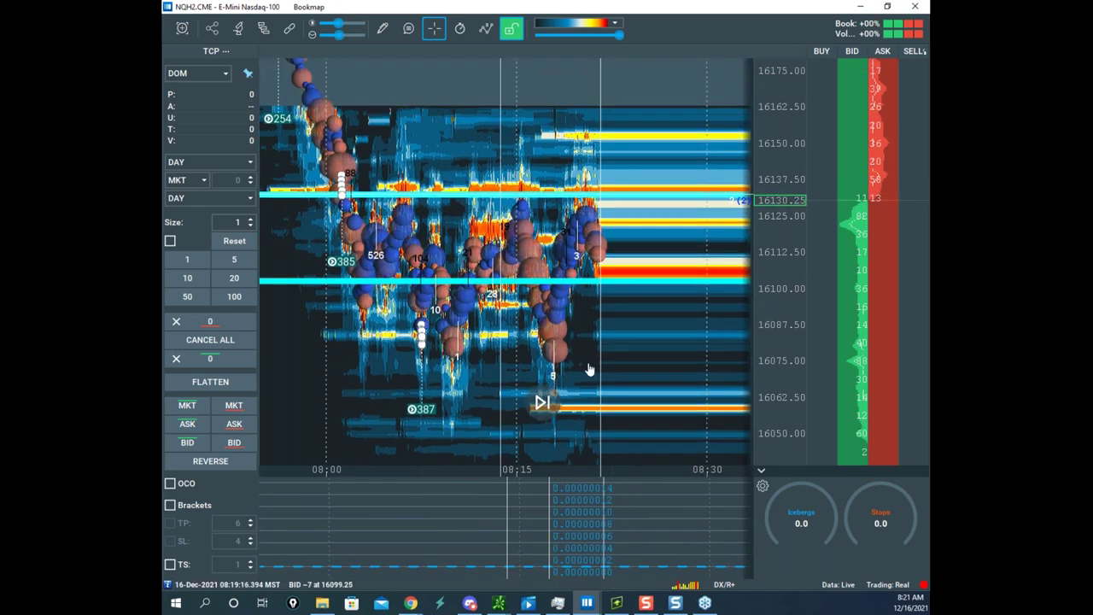
- Put the Nasdaq-100 chart away and switch to the Bookmap window for the E-Mini S&P 500 (ESH2.CME)
double_click(640, 7)
key("super+Down")
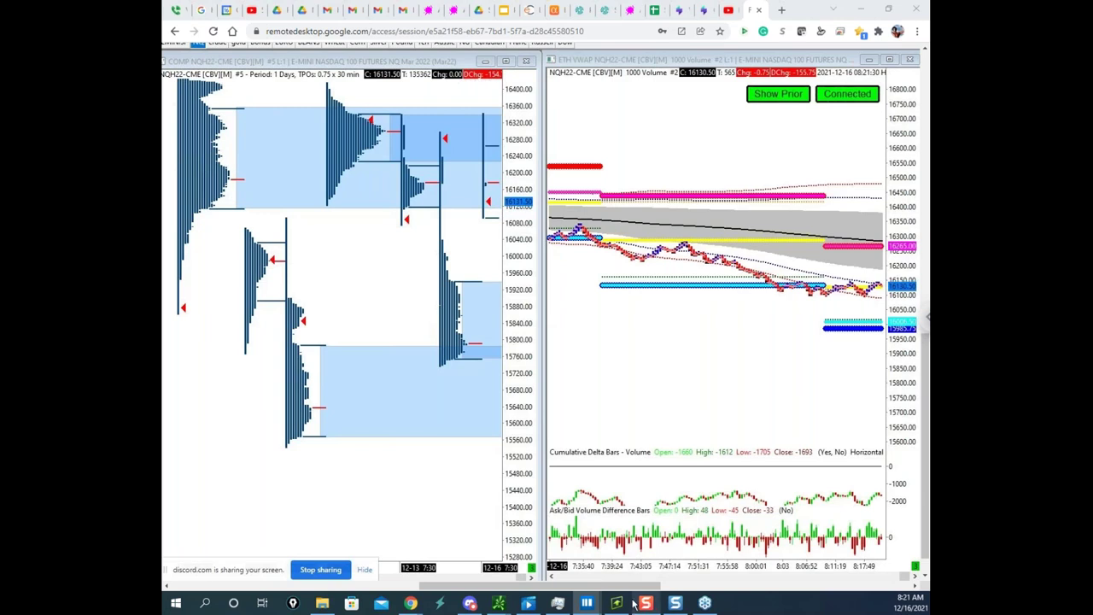
mouse_move(591, 604)
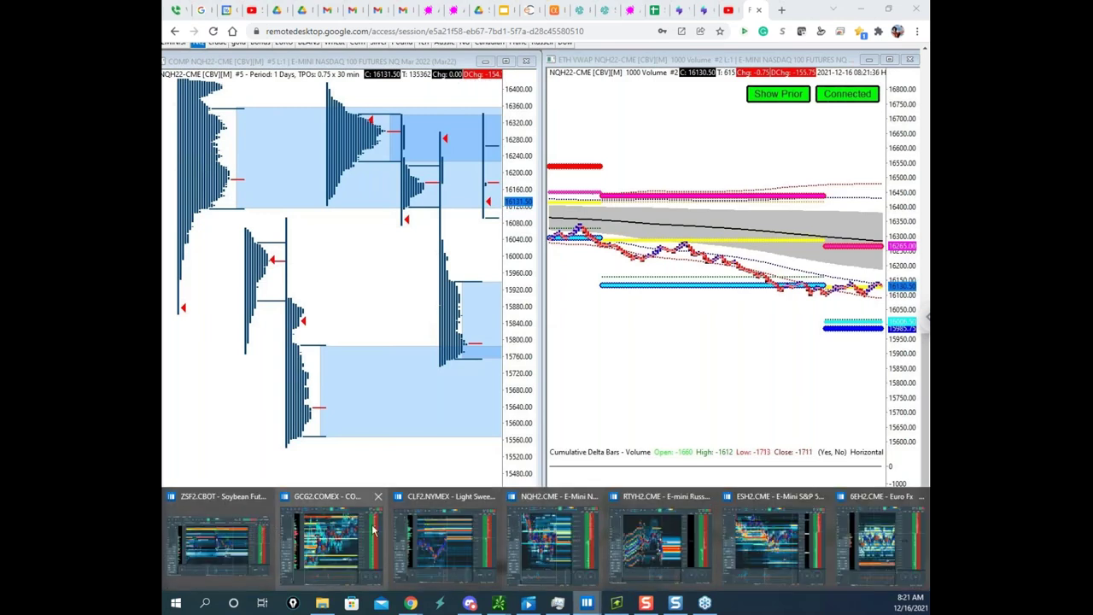
left_click(763, 526)
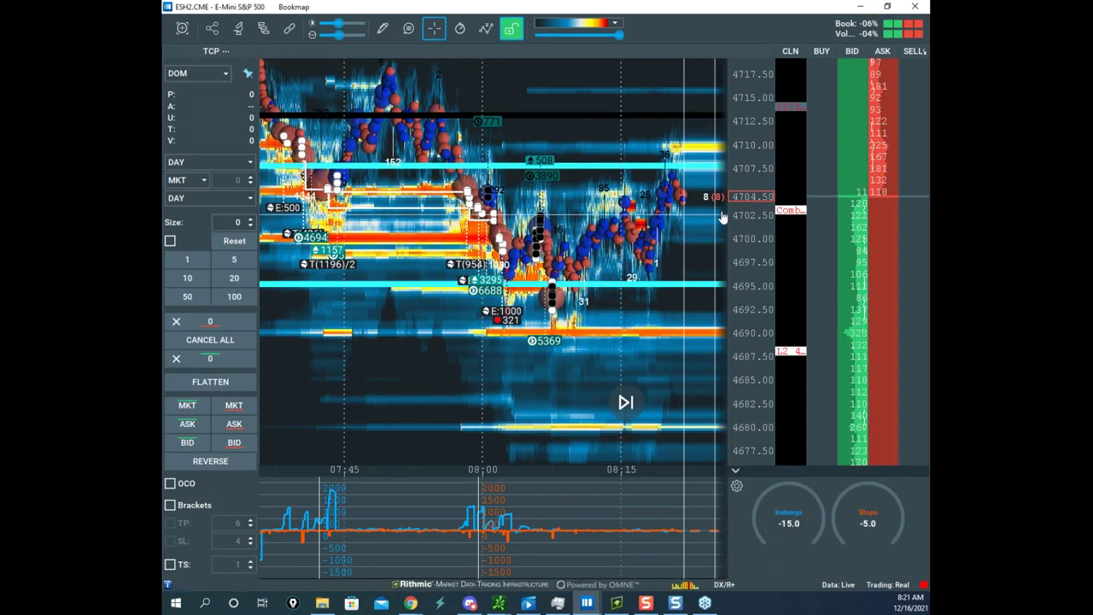
- Examine the S&P 500 heatmap and iceberg indicator from 07:15 to 08:00, focusing on the sell-offs after 07:30
scroll(751, 222, "down", 3)
scroll(625, 228, "down", 3)
left_click_drag(526, 267, 549, 368)
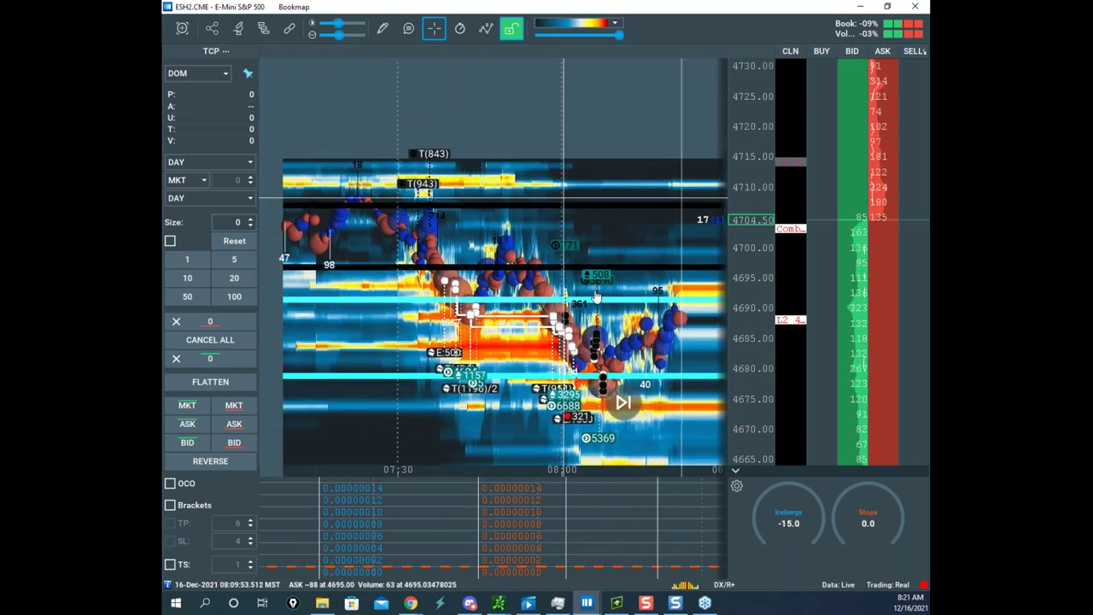
scroll(451, 241, "up", 2)
left_click_drag(451, 241, 587, 188)
scroll(748, 143, "up", 2)
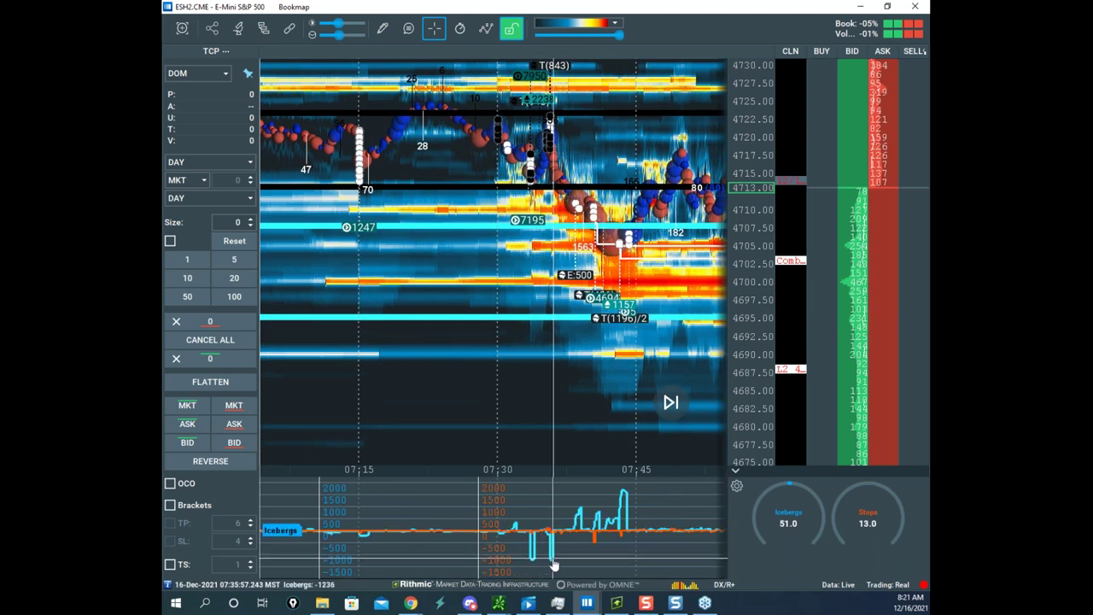
left_click_drag(573, 327, 469, 354)
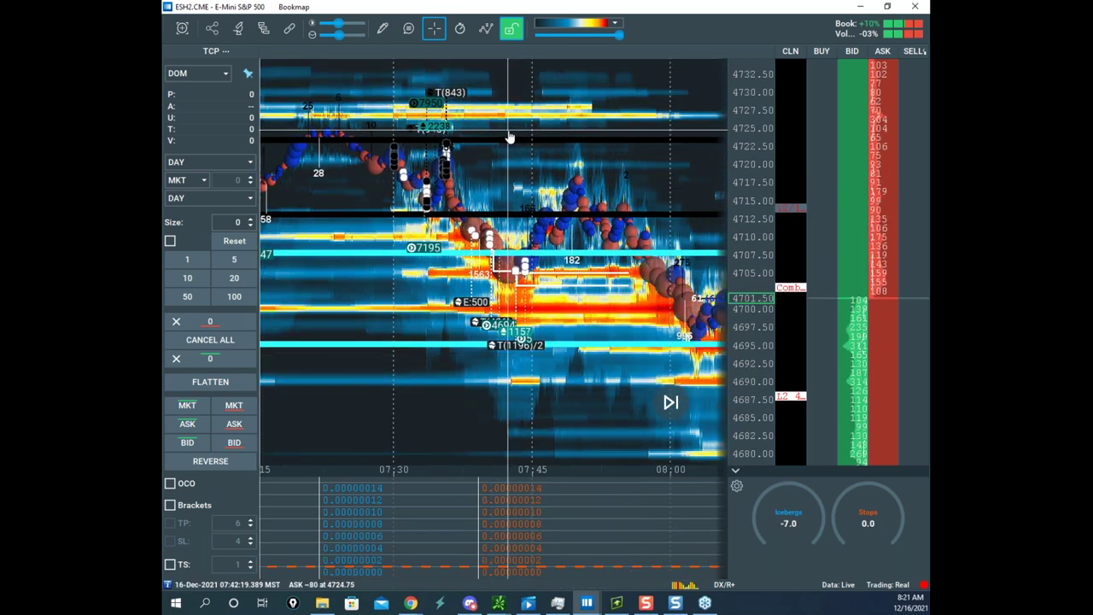
left_click_drag(565, 187, 542, 169)
scroll(747, 183, "up", 3)
left_click_drag(622, 304, 623, 345)
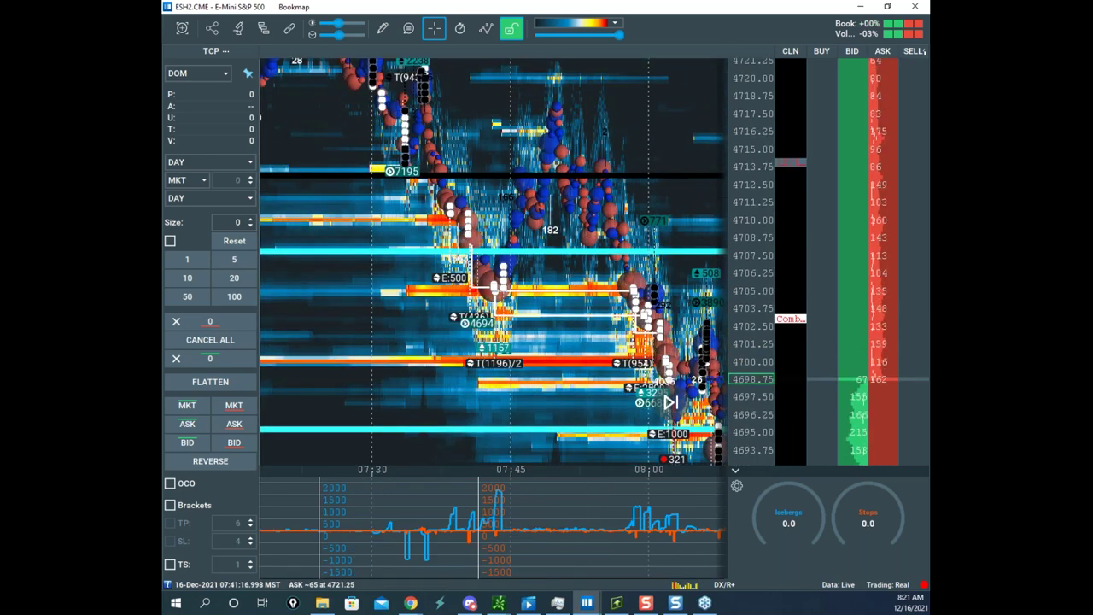
- Mark the 07:40 and 08:00 declines freehand and circle the matching iceberg spikes in the indicator pane, clearing marks between explanations
right_click(584, 239)
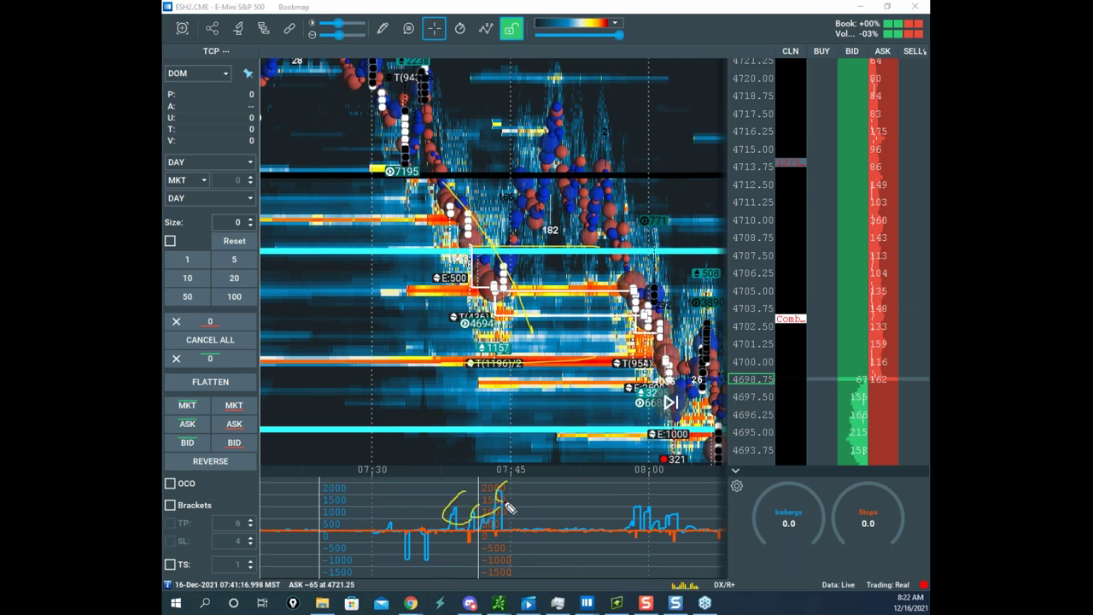
key("Escape")
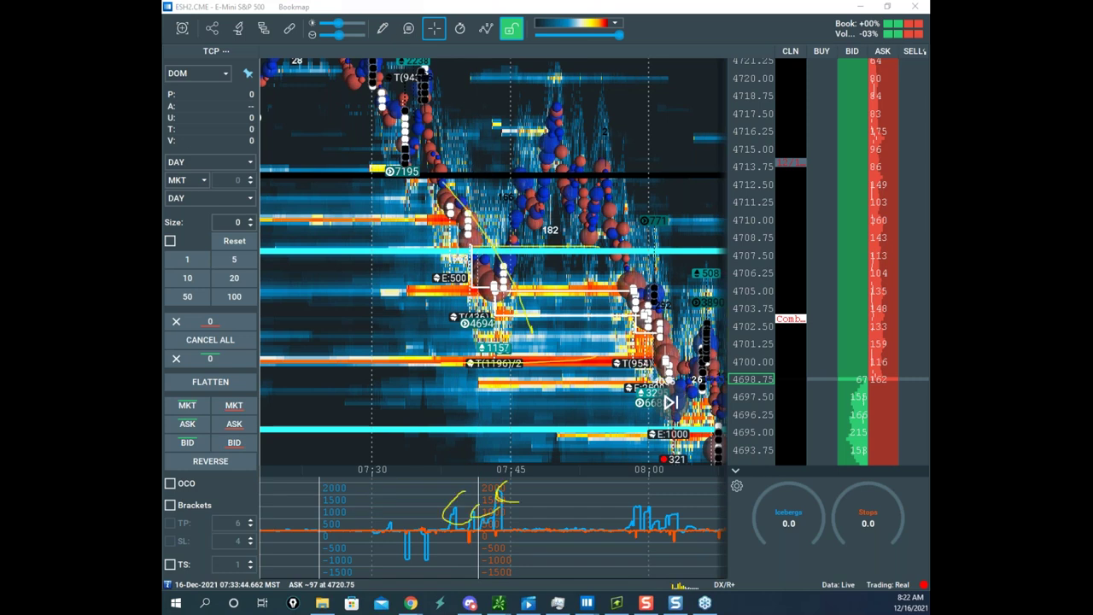
right_click(549, 296)
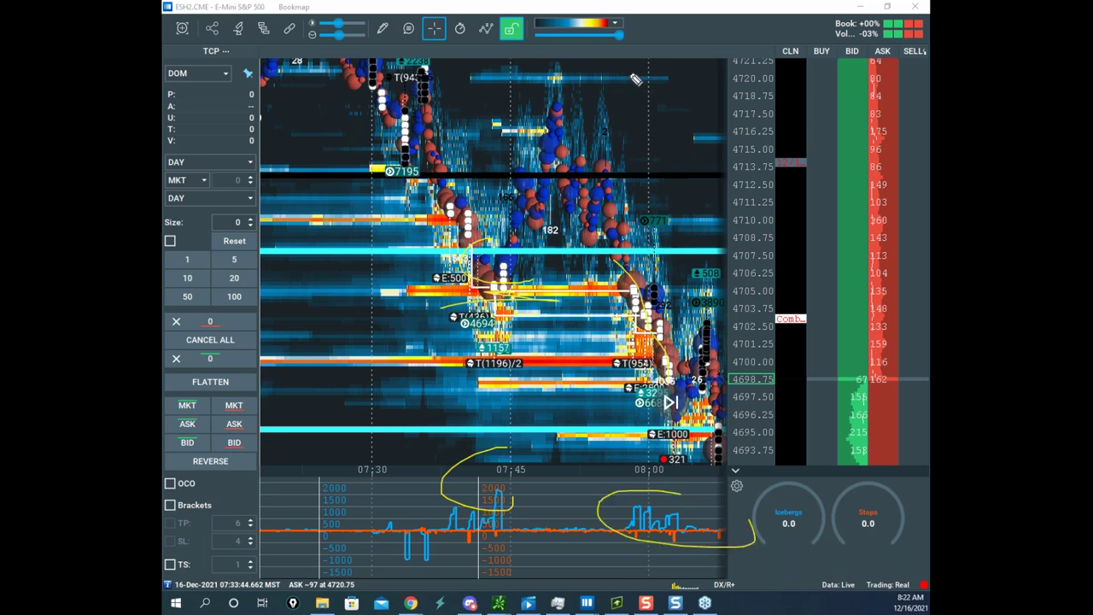
key("Escape")
- Examine the S&P 500 heatmap around the 08:07 low, the stops and icebergs there, and the recovery up to the current price
left_click_drag(626, 192, 542, 96)
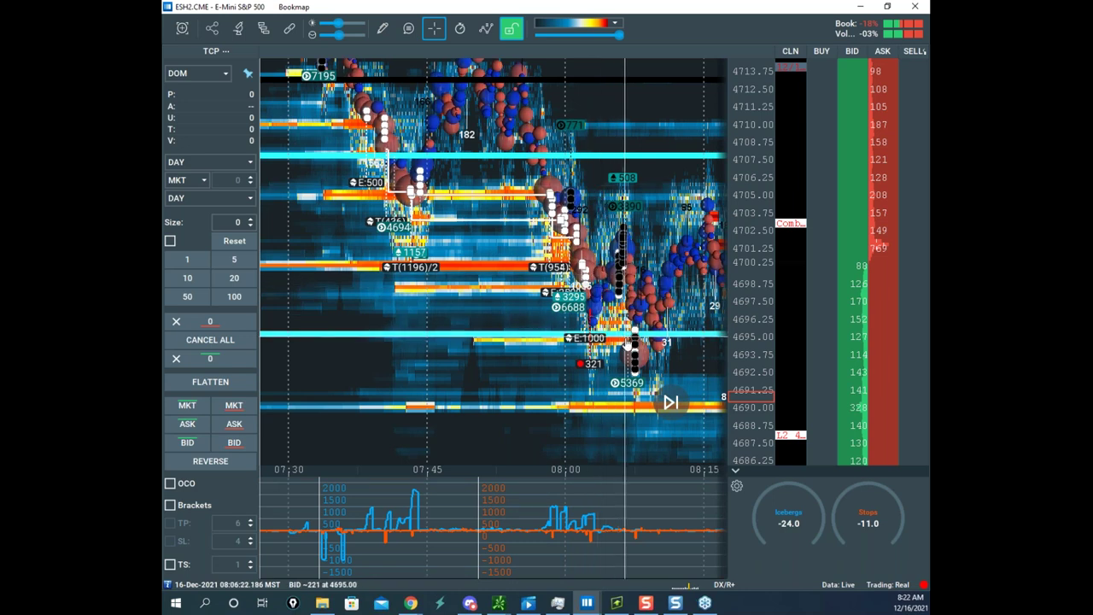
left_click_drag(580, 370, 563, 339)
scroll(566, 341, "down", 2)
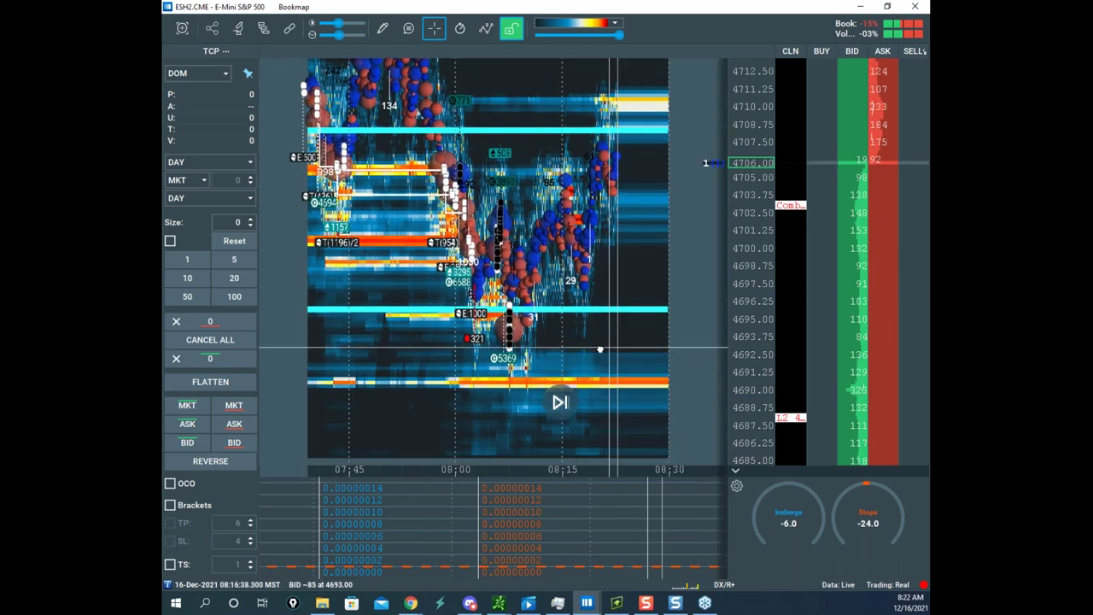
scroll(598, 373, "up", 5)
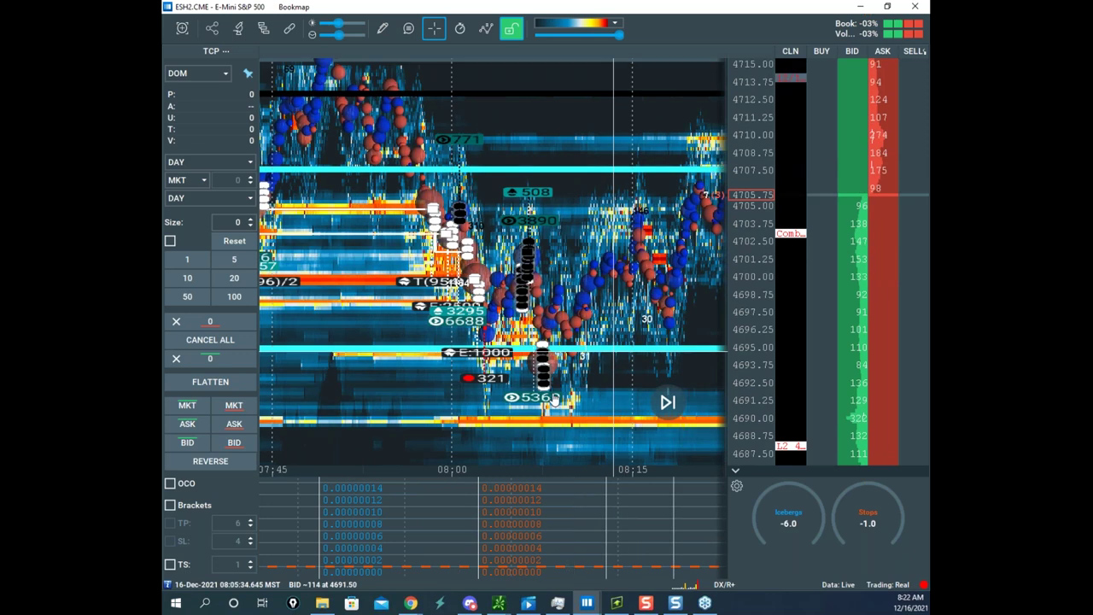
left_click_drag(594, 373, 581, 328)
scroll(574, 328, "up", 3)
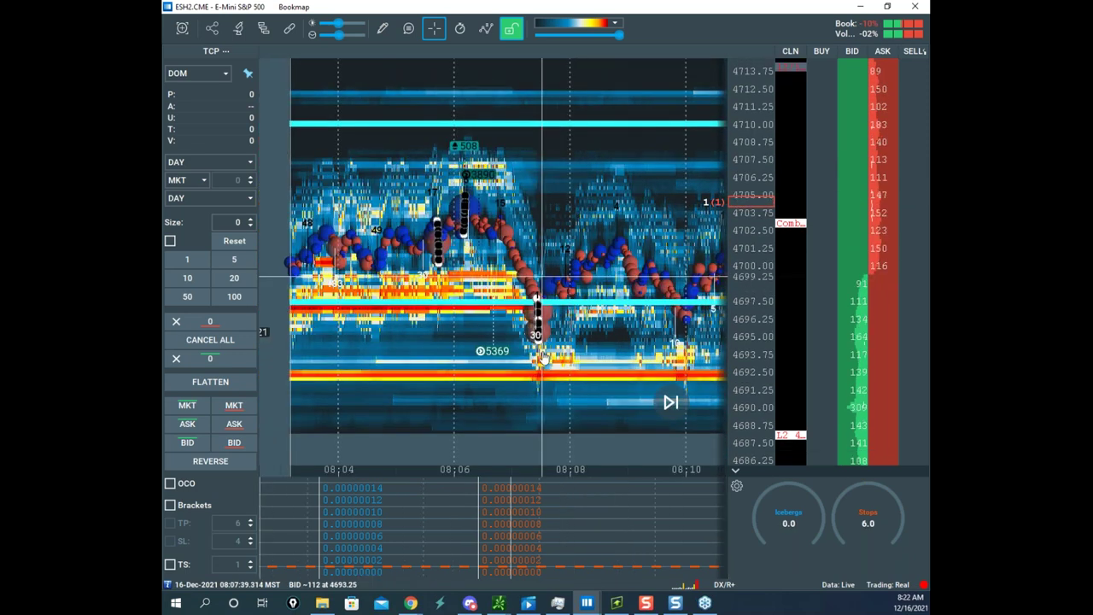
scroll(529, 341, "up", 2)
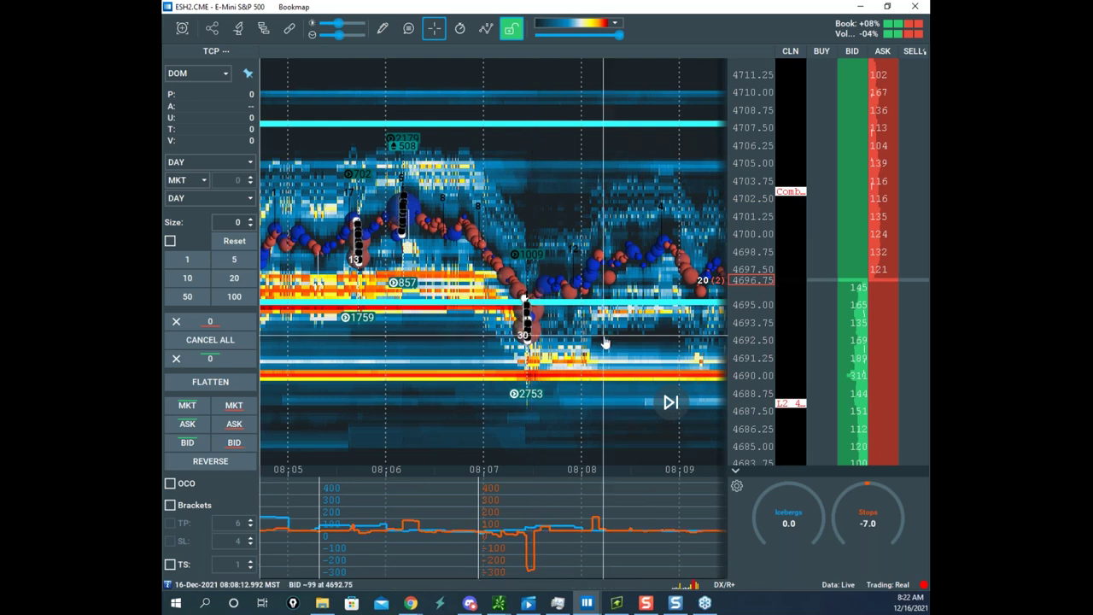
scroll(573, 256, "down", 4)
scroll(564, 277, "down", 5)
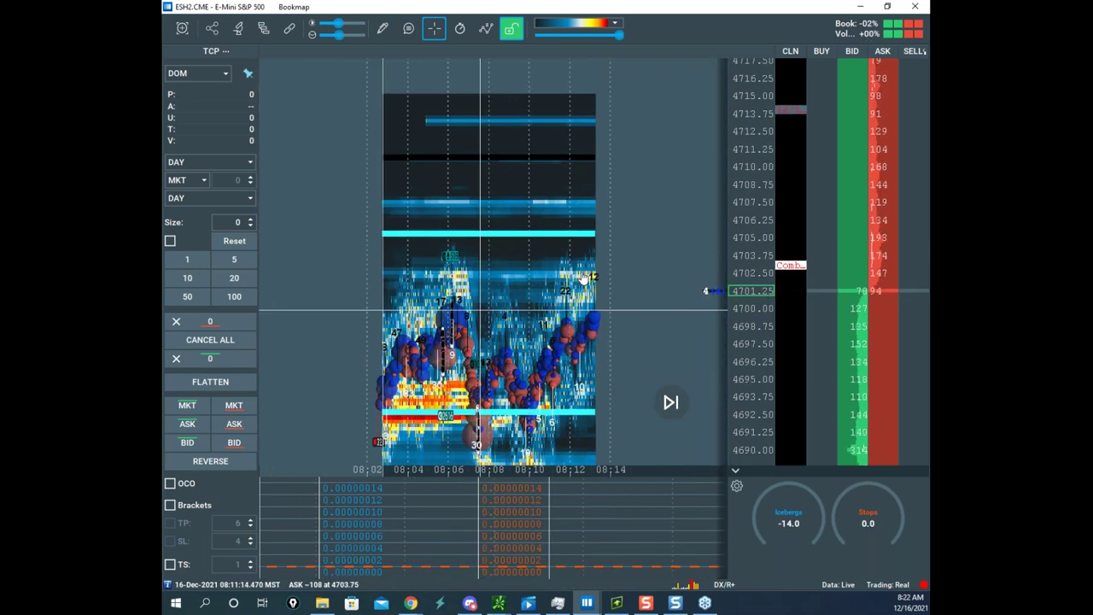
scroll(551, 224, "down", 5)
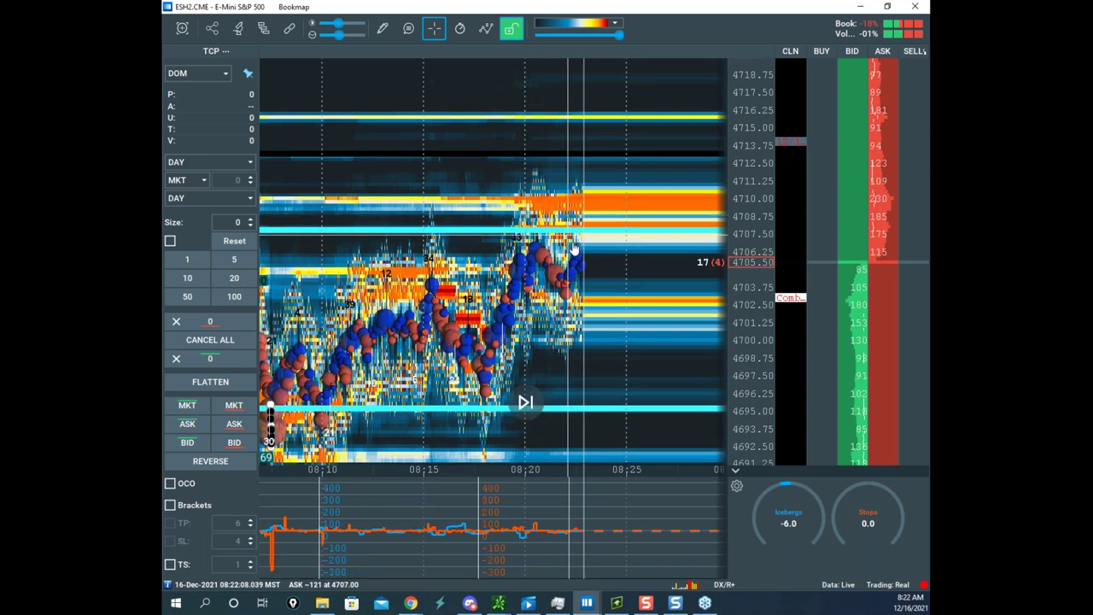
scroll(562, 279, "down", 5)
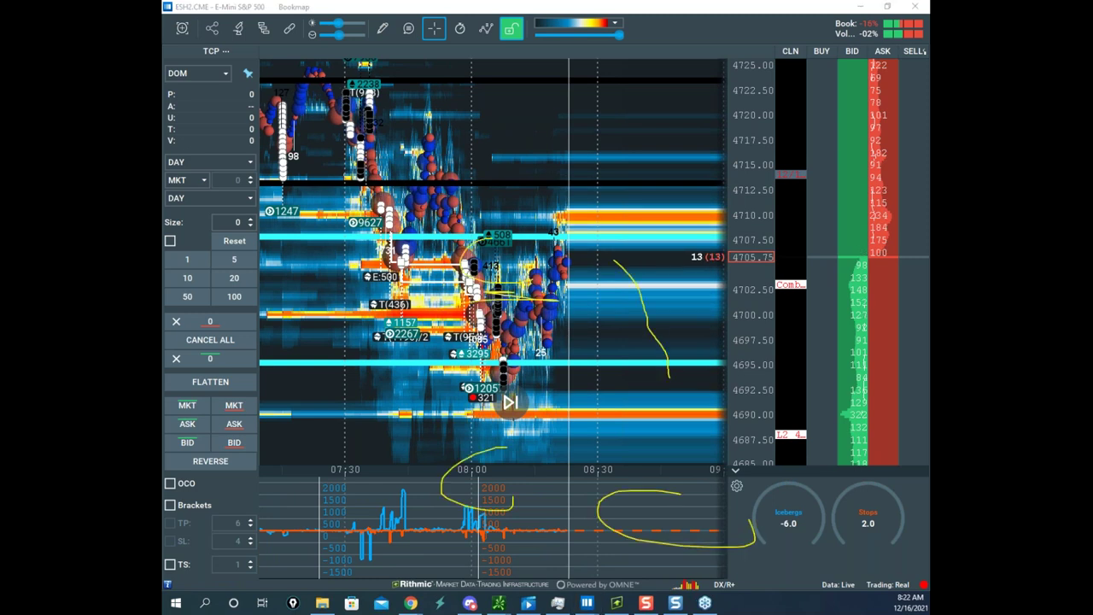
- Clear the leftover marks, trace the 07:35 and 08:00 declines with the bounce between them, highlight the iceberg spikes, and erase the drawing
key("e")
mouse_move(346, 495)
left_mouse_down()
mouse_move(455, 530)
mouse_move(487, 516)
mouse_move(453, 531)
left_mouse_up()
mouse_move(398, 225)
left_mouse_down()
mouse_move(454, 341)
mouse_move(431, 379)
left_mouse_up()
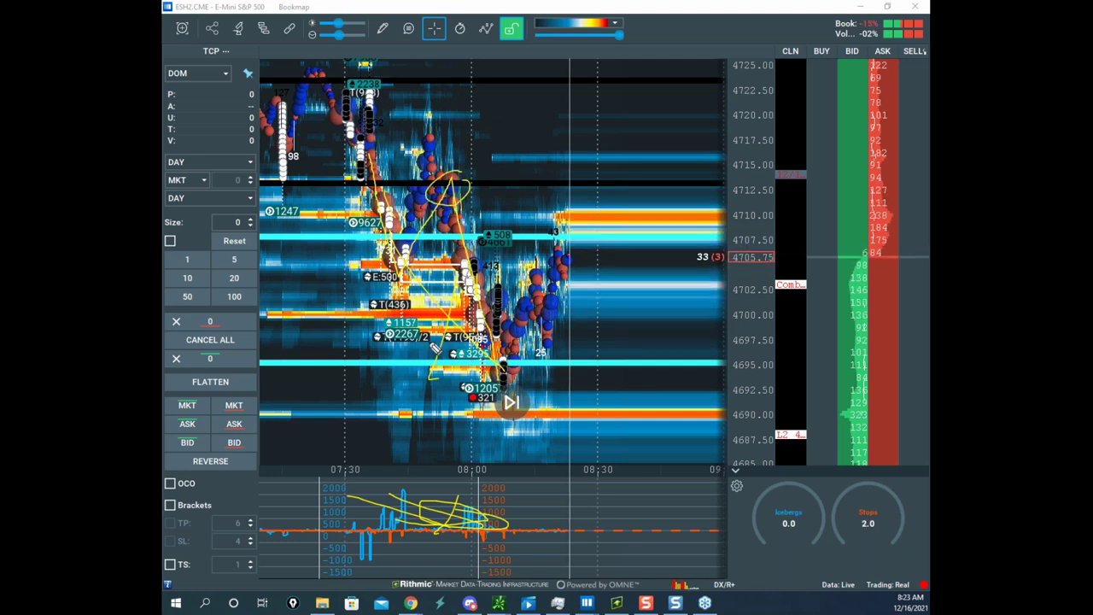
key("Escape")
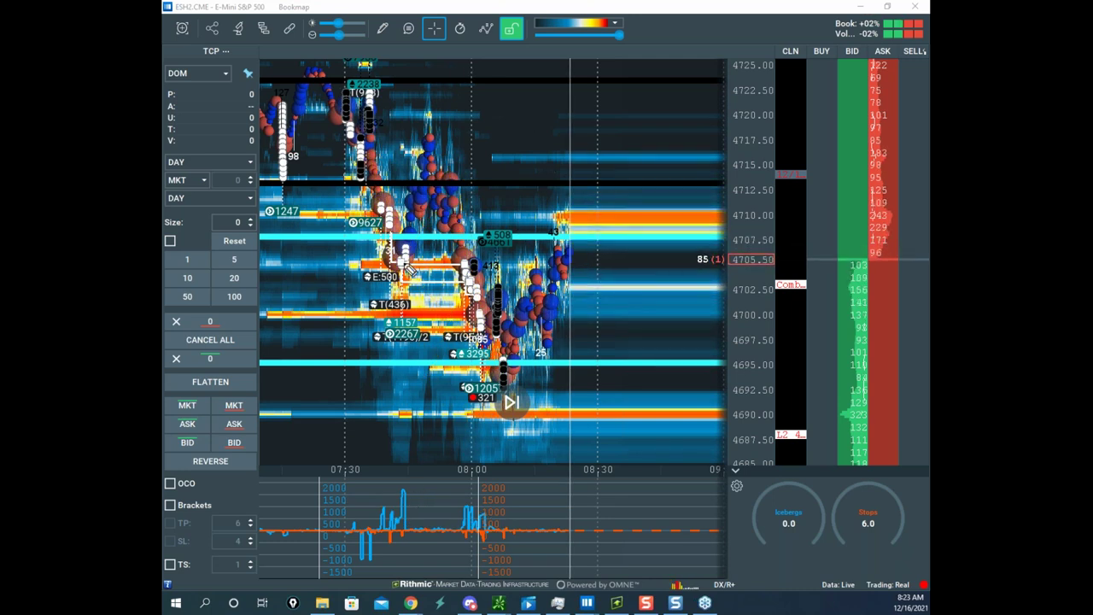
- Circle the iceberg spikes, trace the price swings from 07:40 to the 08:20 recovery, and erase the marks
left_click_drag(410, 485, 386, 496)
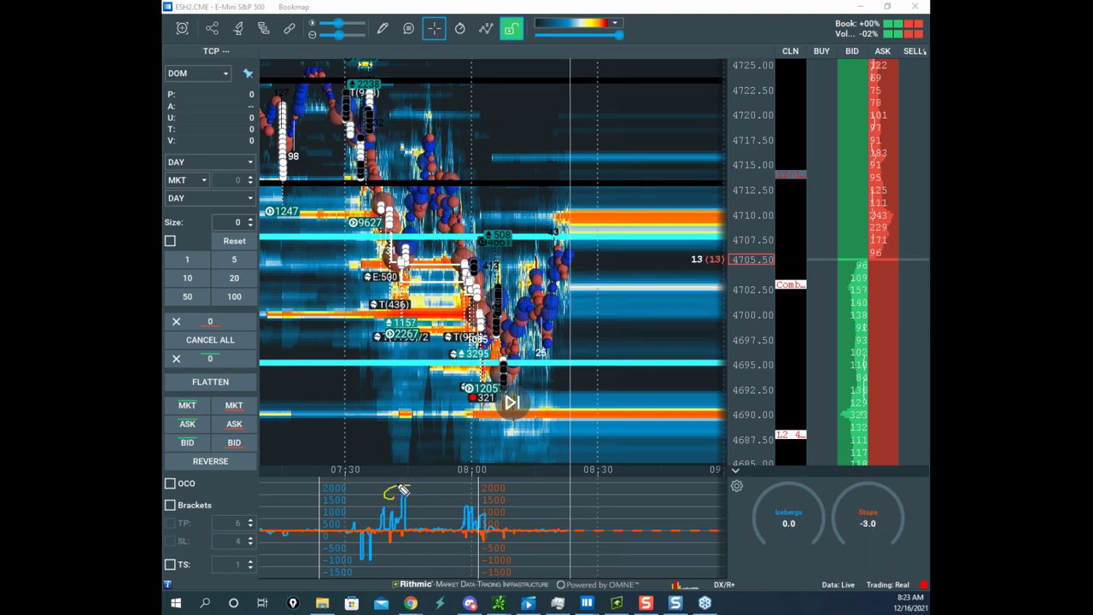
left_click_drag(412, 261, 444, 159)
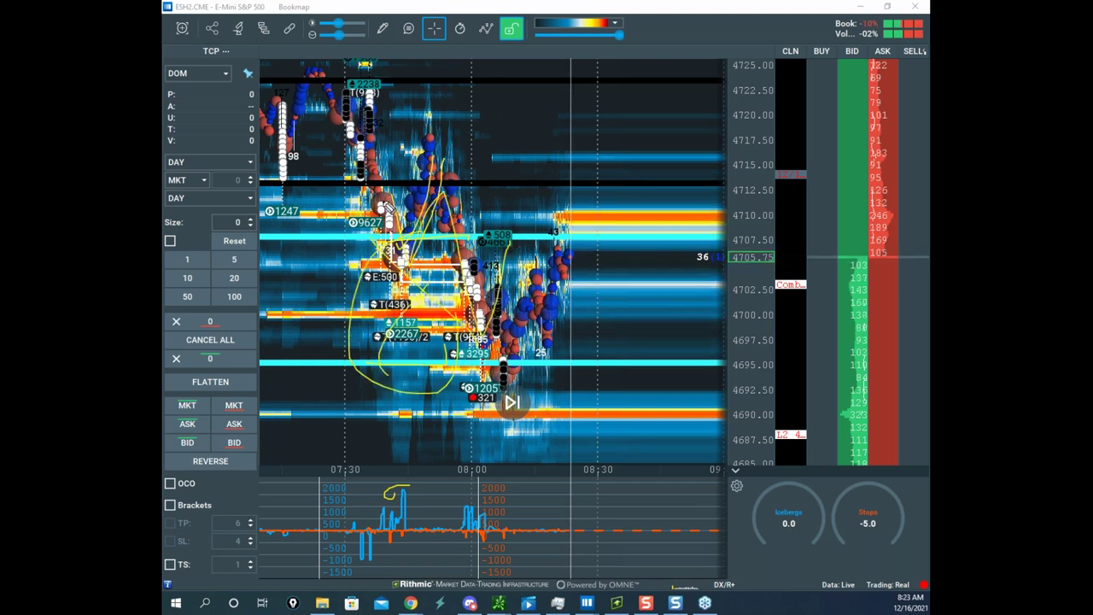
left_click_drag(485, 487, 453, 544)
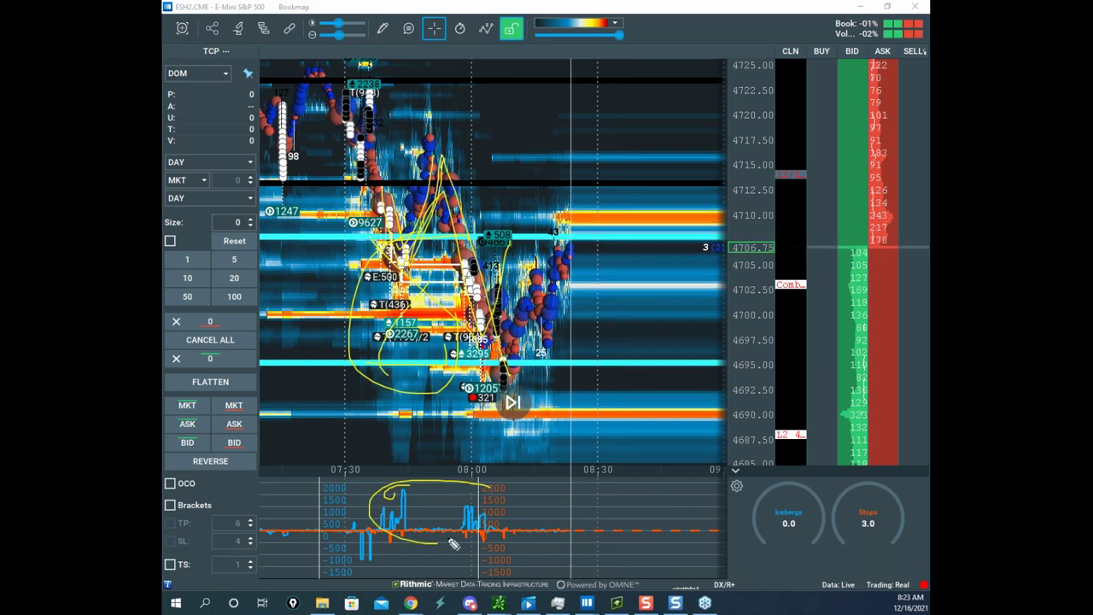
left_click_drag(489, 322, 545, 302)
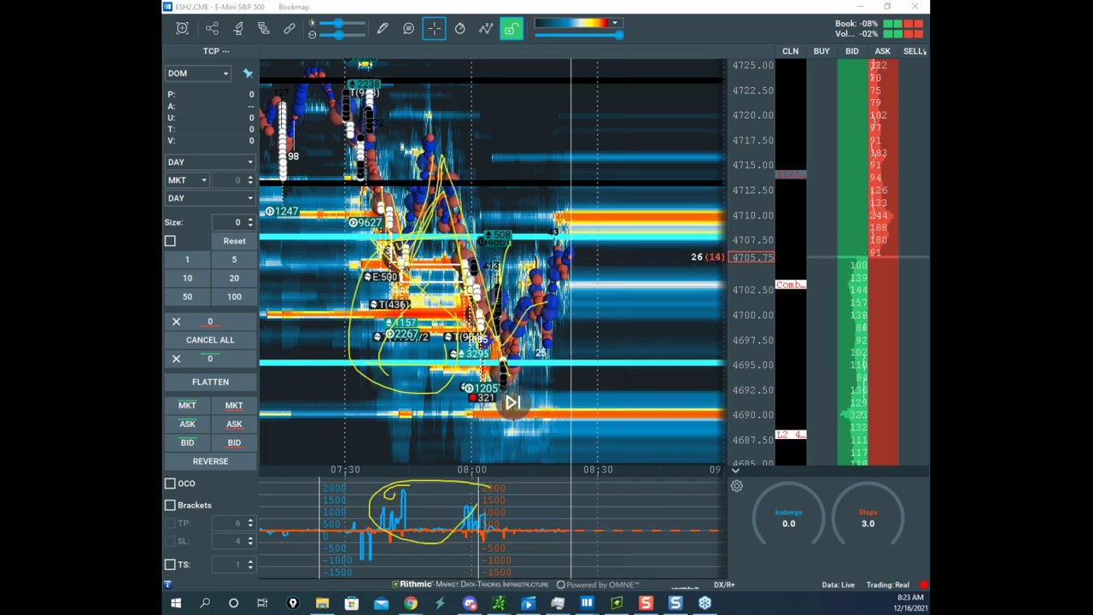
key("e")
- Circle both iceberg spike clusters and sketch a projected path rising to about 4717.50, pulling back to about 4708, and climbing above 4725
left_click_drag(467, 487, 395, 541)
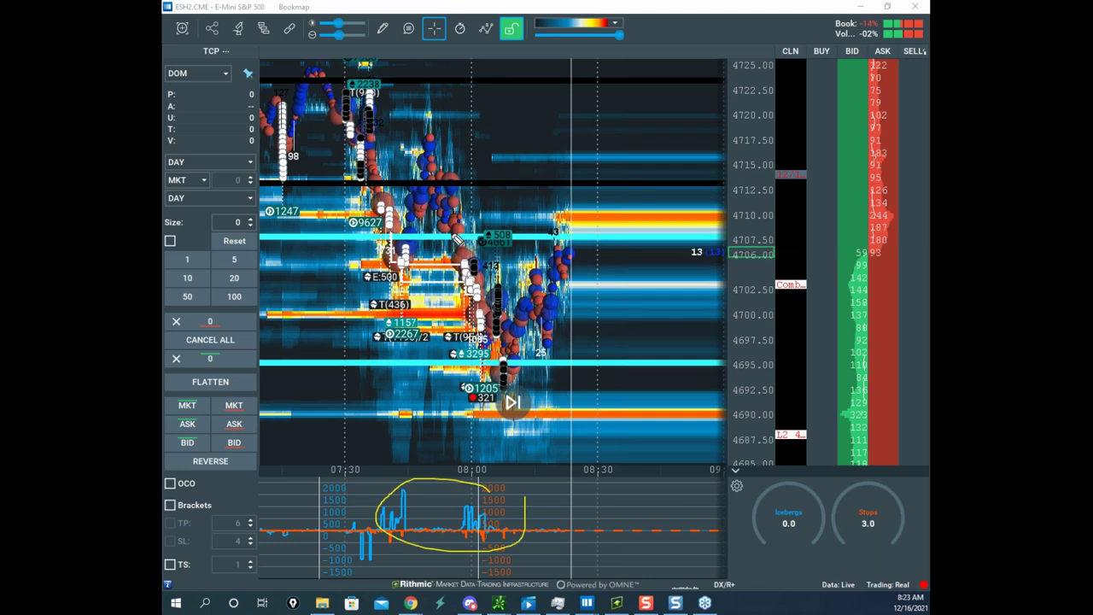
left_click_drag(616, 154, 621, 142)
left_click_drag(642, 235, 690, 53)
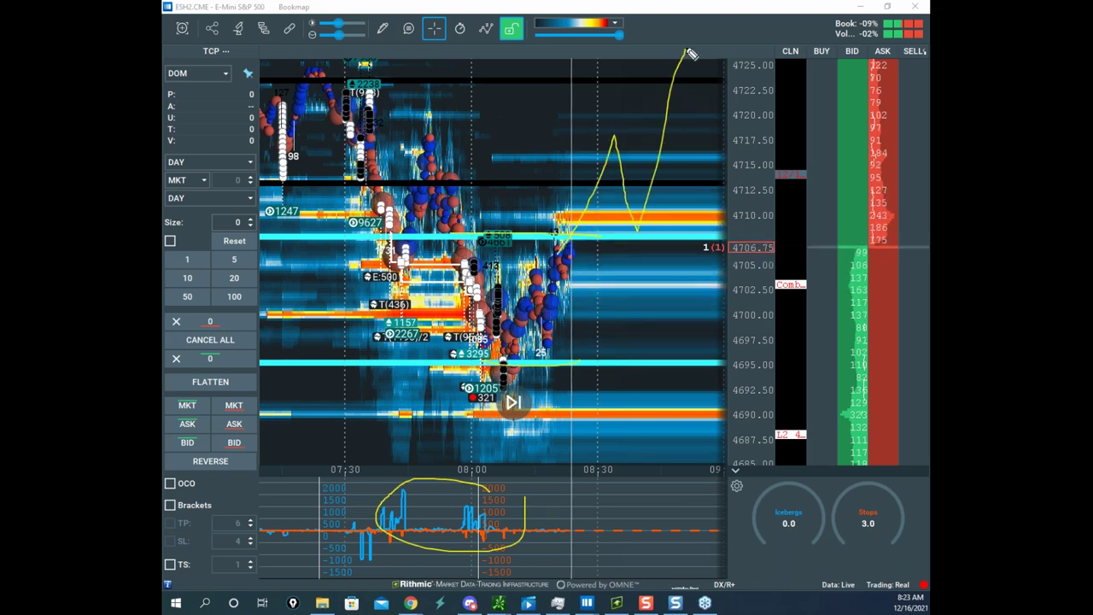
- Sketch a bearish path from about 4695 down to 4686, back up to 4696 and sharply lower, and erase the marks
left_click_drag(597, 464, 636, 434)
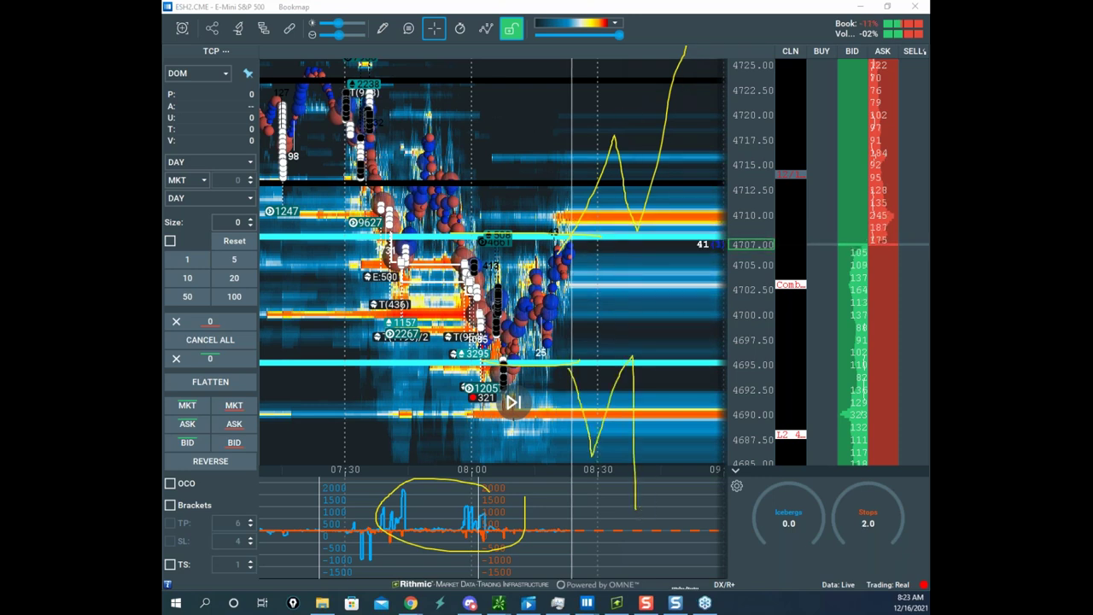
key("Escape")
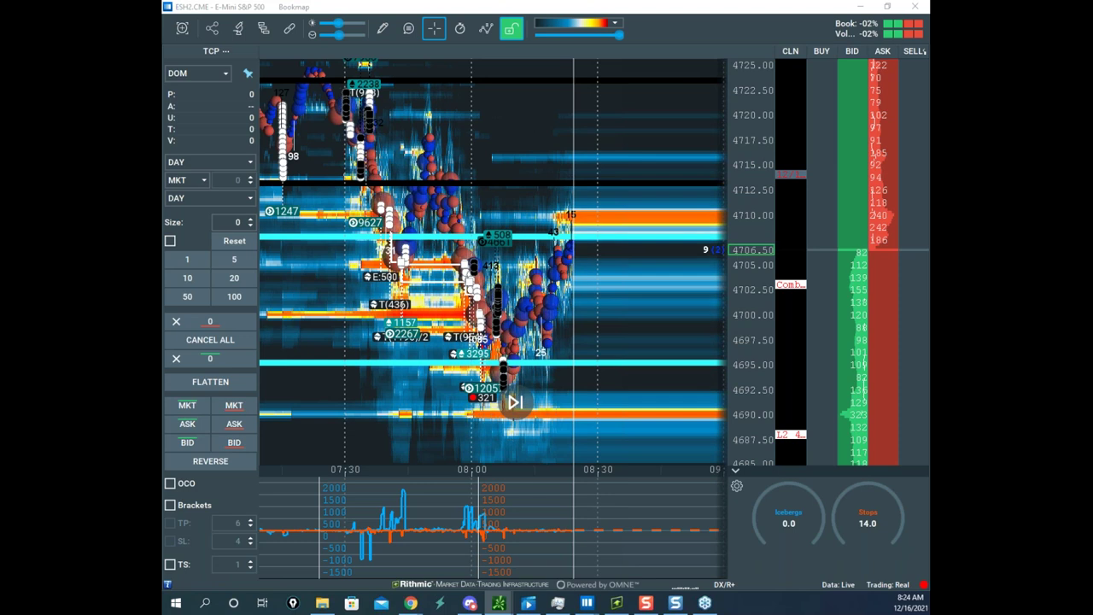
left_click_drag(500, 197, 163, 280)
left_click_drag(745, 222, 655, 258)
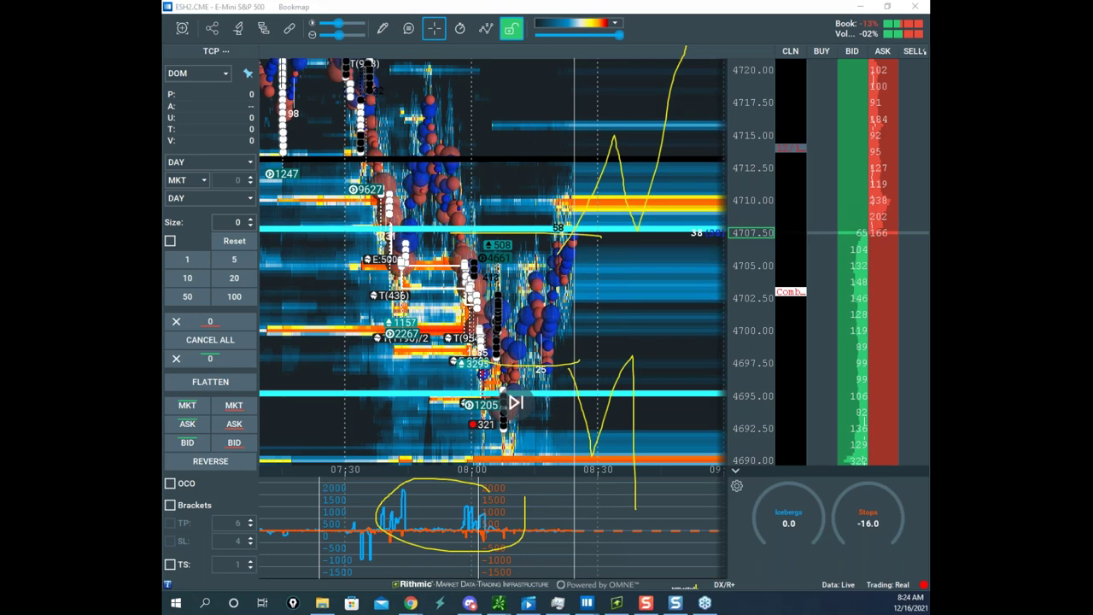
- Circle the iceberg spikes, mark the lower cyan level near 4695, trace a rise from about 4708 to 4720, and erase the drawing
left_click_drag(477, 469, 464, 545)
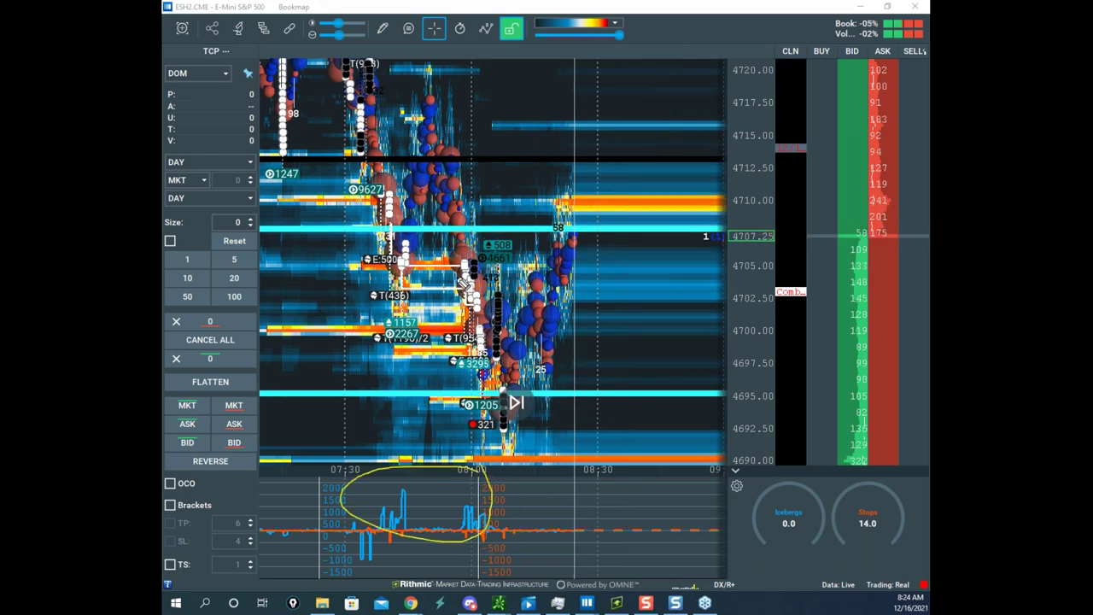
left_click_drag(455, 400, 560, 382)
left_click_drag(602, 222, 624, 187)
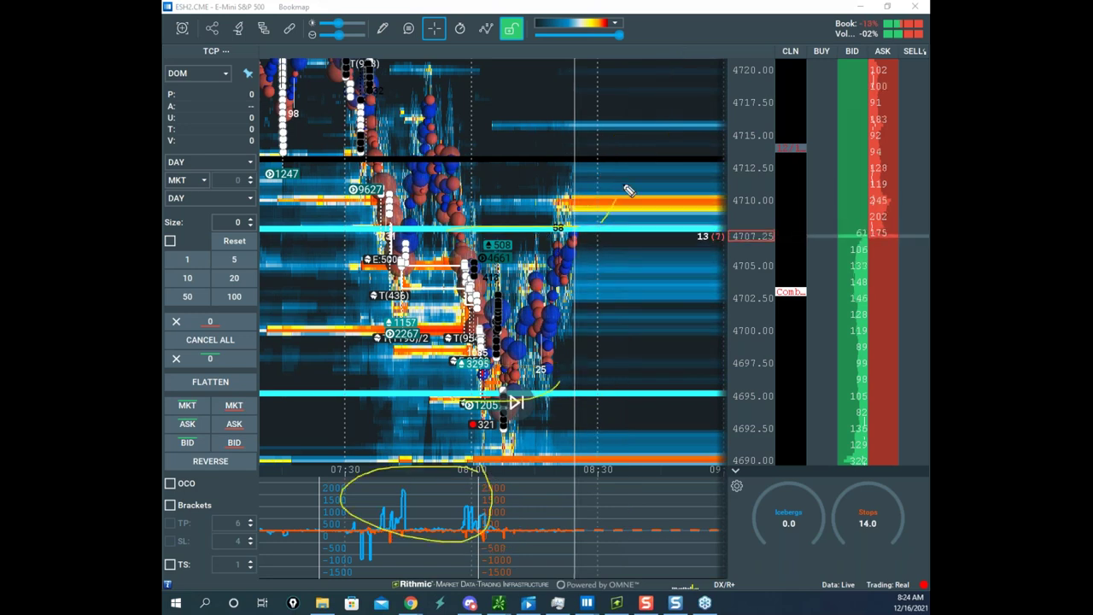
left_click_drag(647, 94, 646, 78)
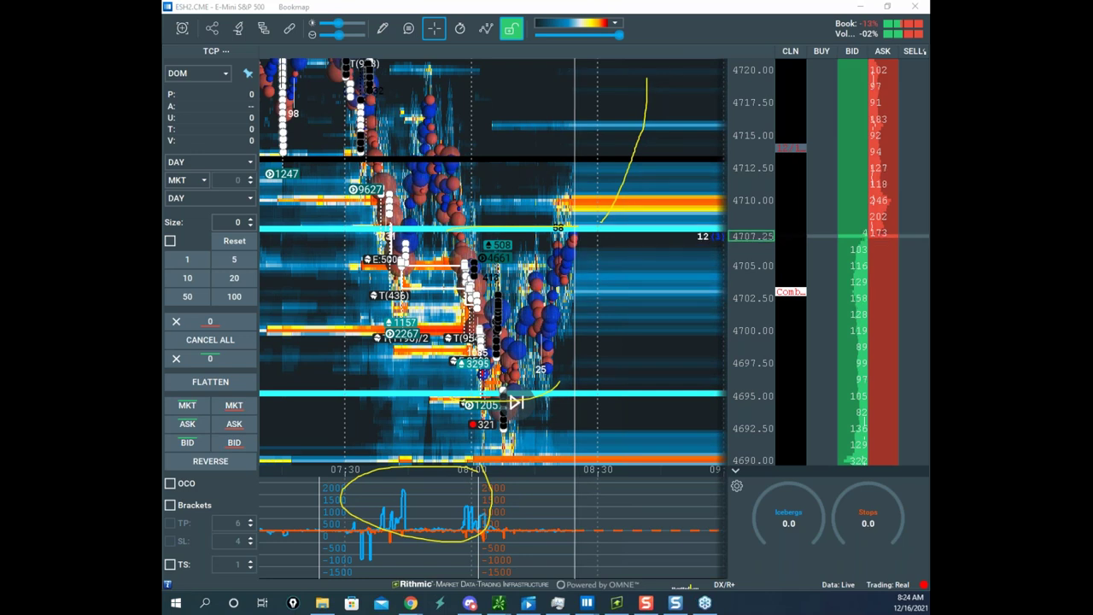
key("Escape")
- Sketch a bullish path with a pullback to about 4707 and a breakdown path from about 4696 to below 4677.50, and erase both
left_click_drag(737, 229, 737, 164)
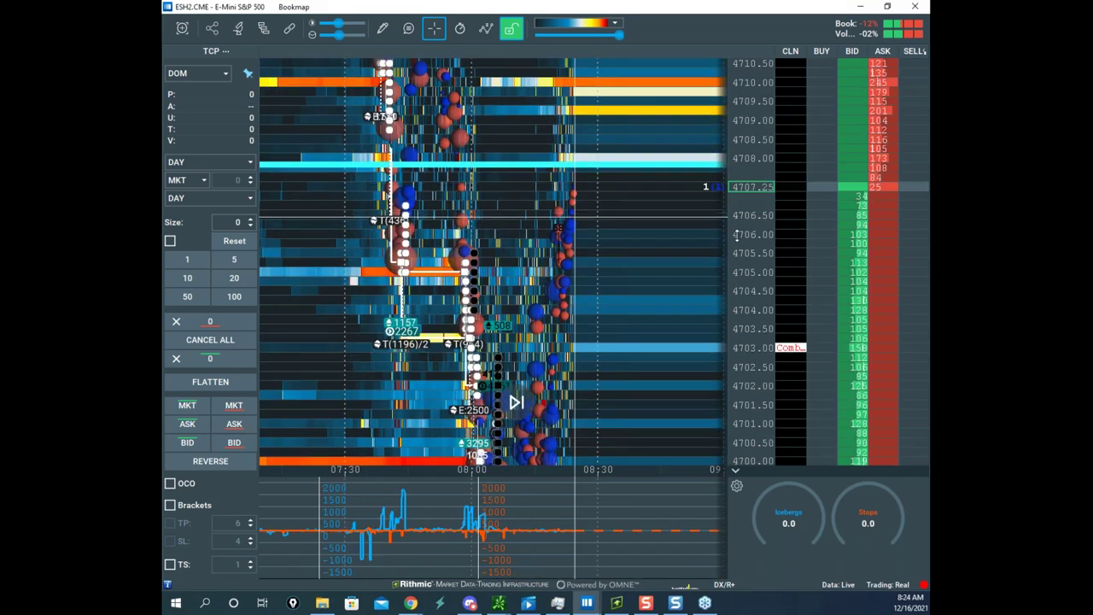
scroll(736, 164, "up", 2)
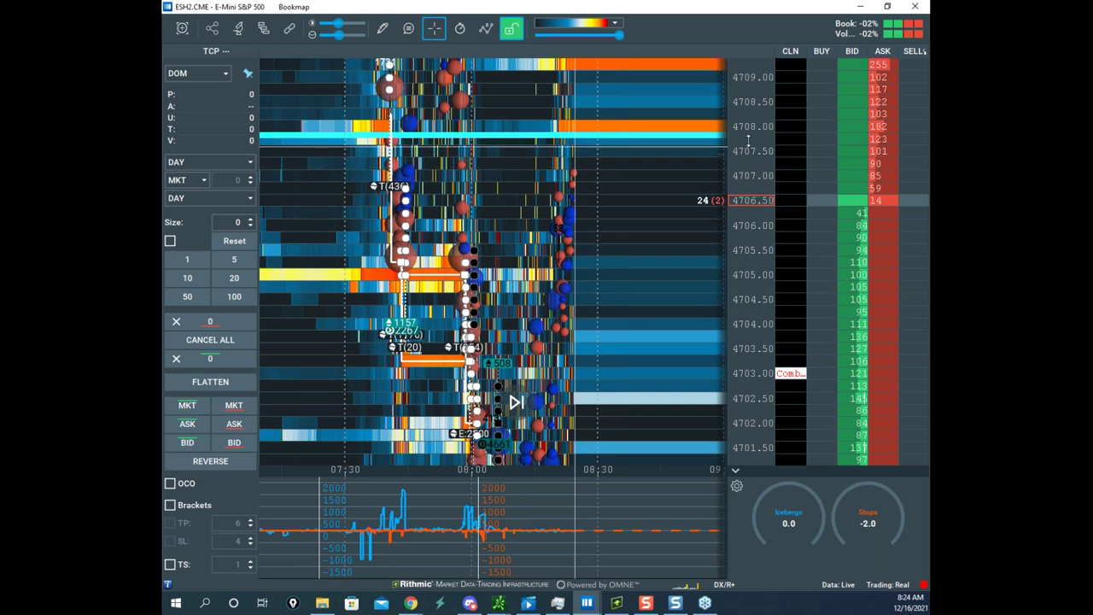
left_click_drag(751, 154, 751, 187)
left_click_drag(700, 293, 757, 325)
scroll(757, 325, "up", 4)
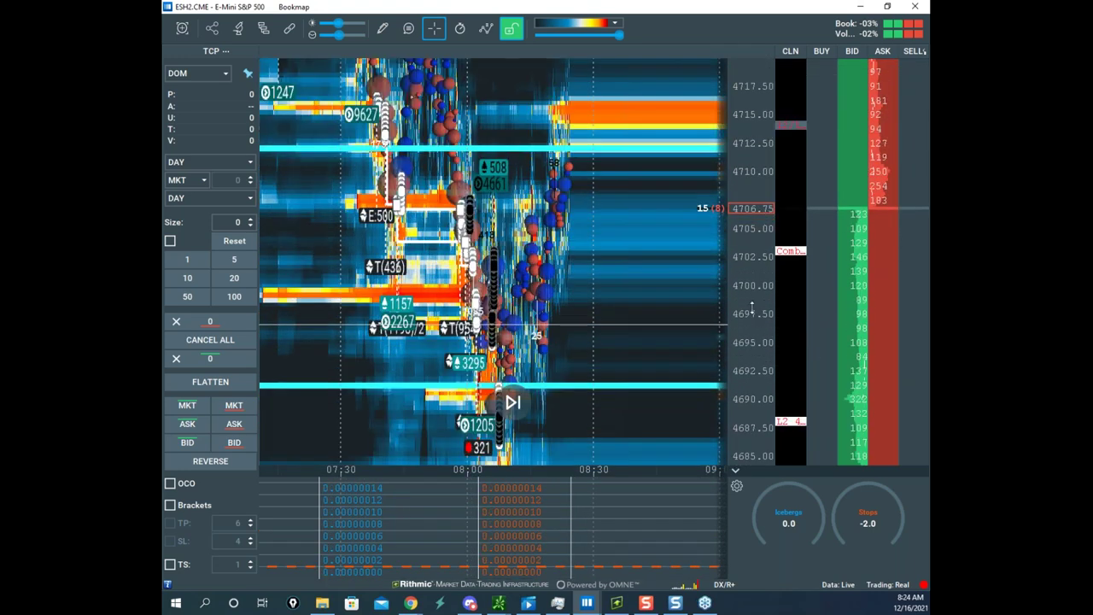
scroll(751, 293, "down", 6)
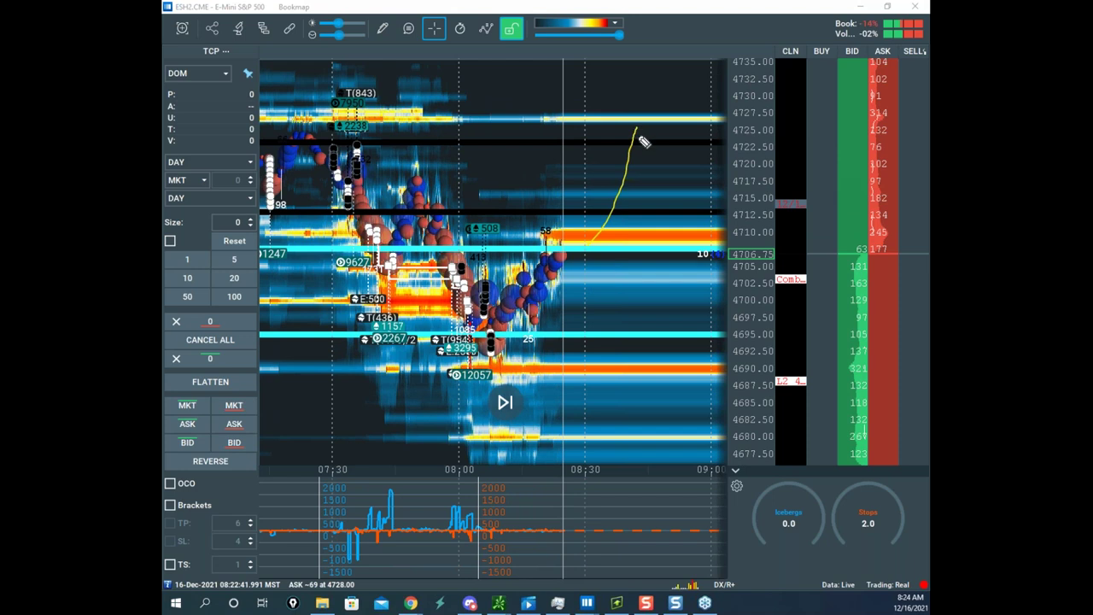
left_click_drag(576, 245, 636, 189)
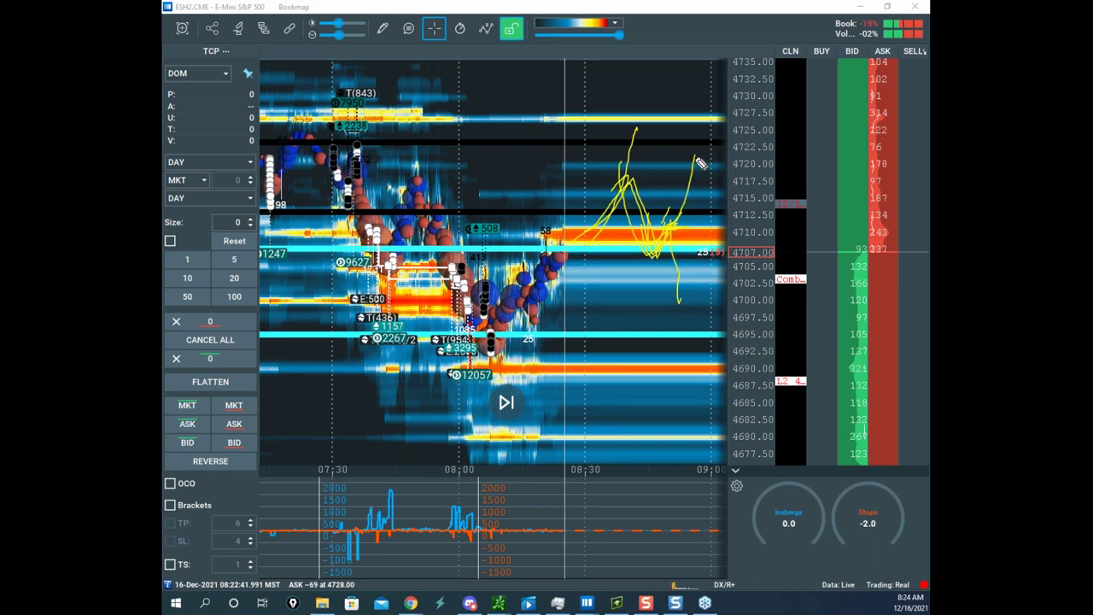
mouse_move(586, 335)
left_mouse_down()
mouse_move(630, 340)
mouse_move(664, 532)
left_mouse_up()
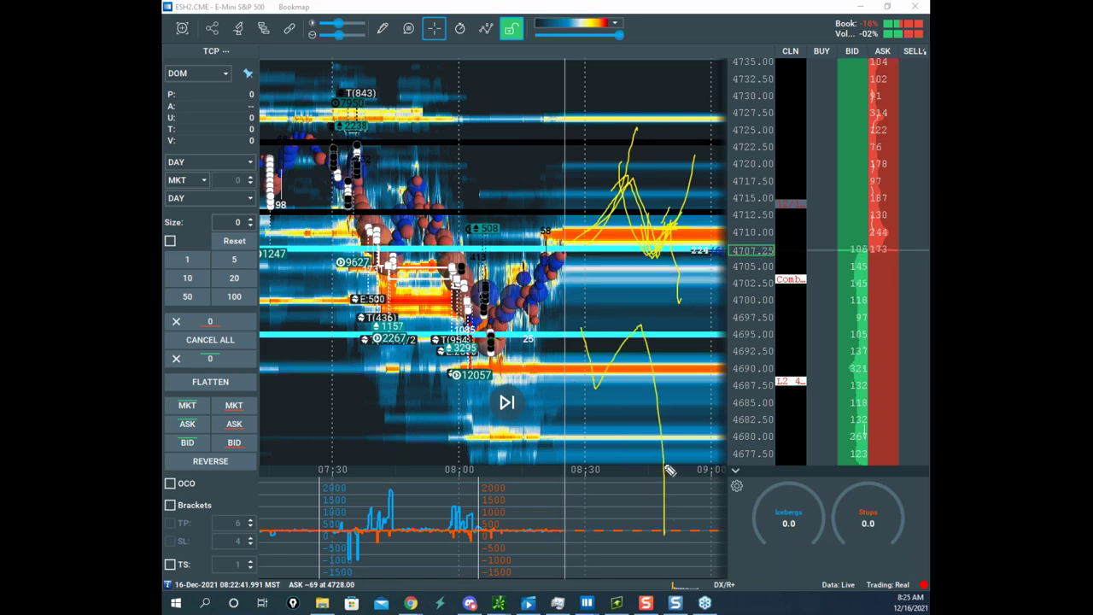
key("Escape")
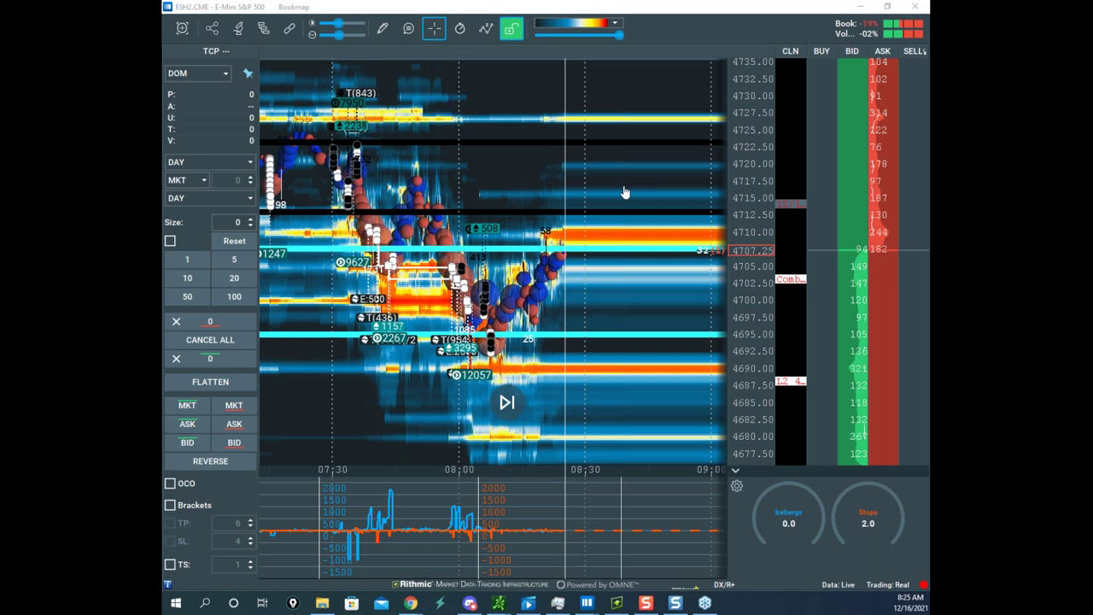
- Review the COMEX Gold Futures heatmap in a maximized window and check the hourly gold chart in thinkorswim
left_click_drag(610, 8, 928, 36)
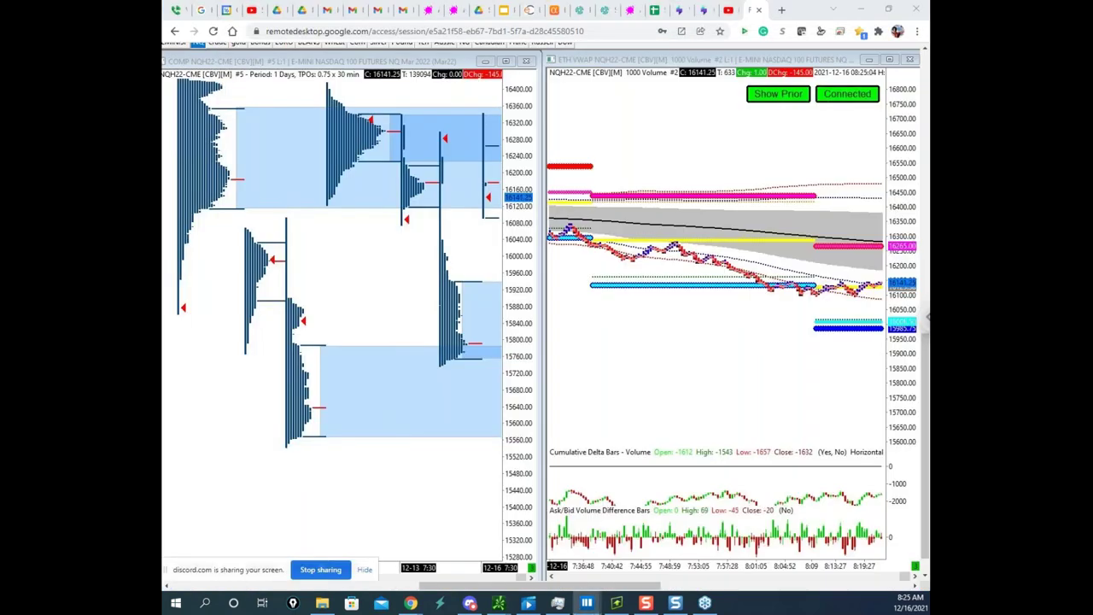
key("alt+Tab")
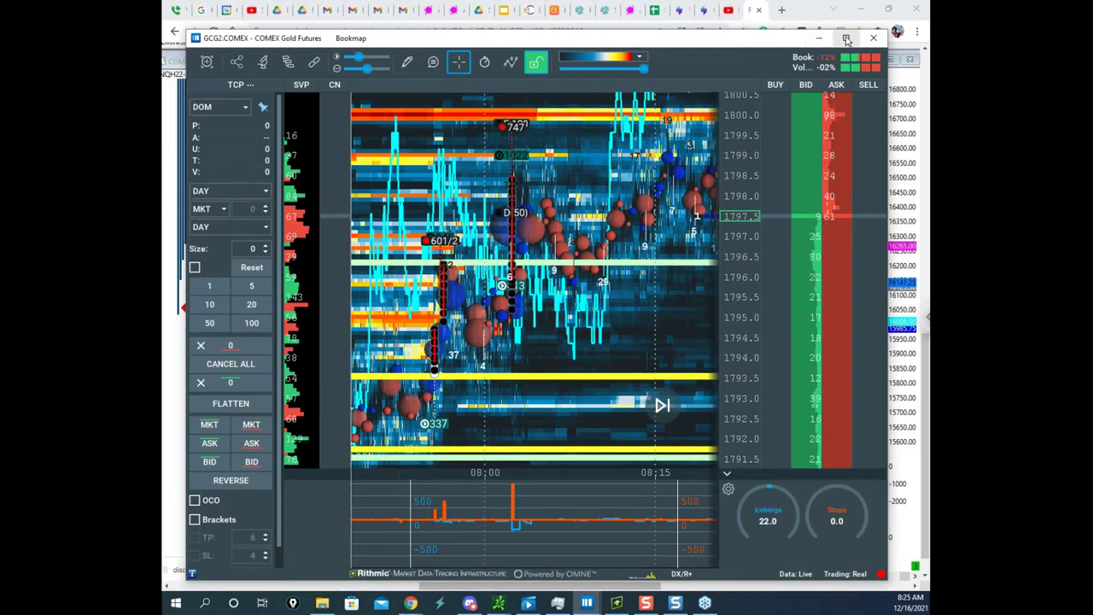
left_click(846, 39)
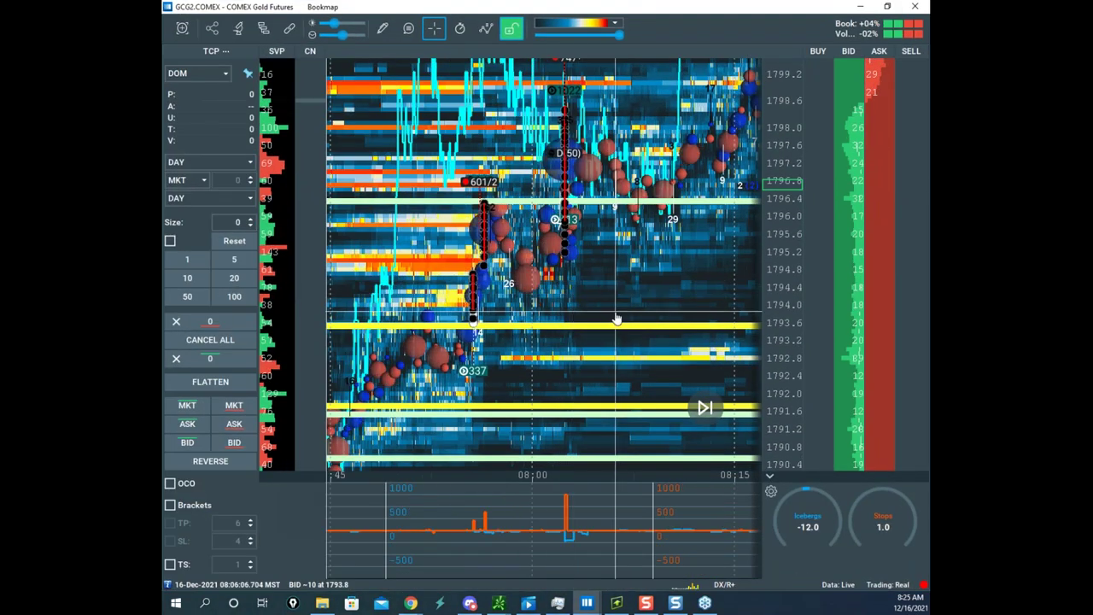
scroll(617, 319, "down", 3)
left_click(498, 602)
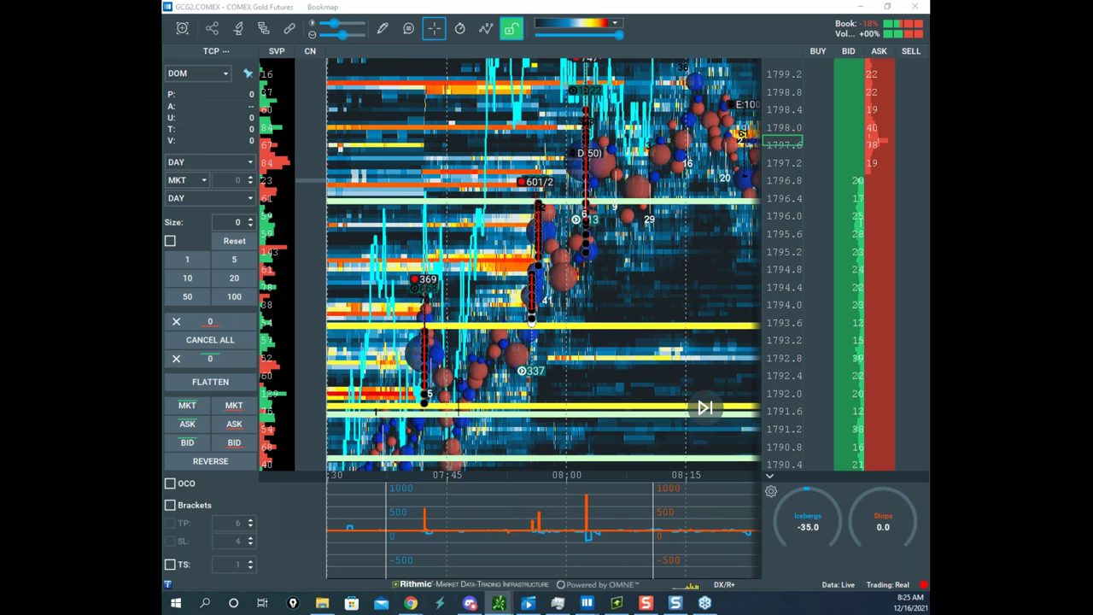
left_click(645, 164)
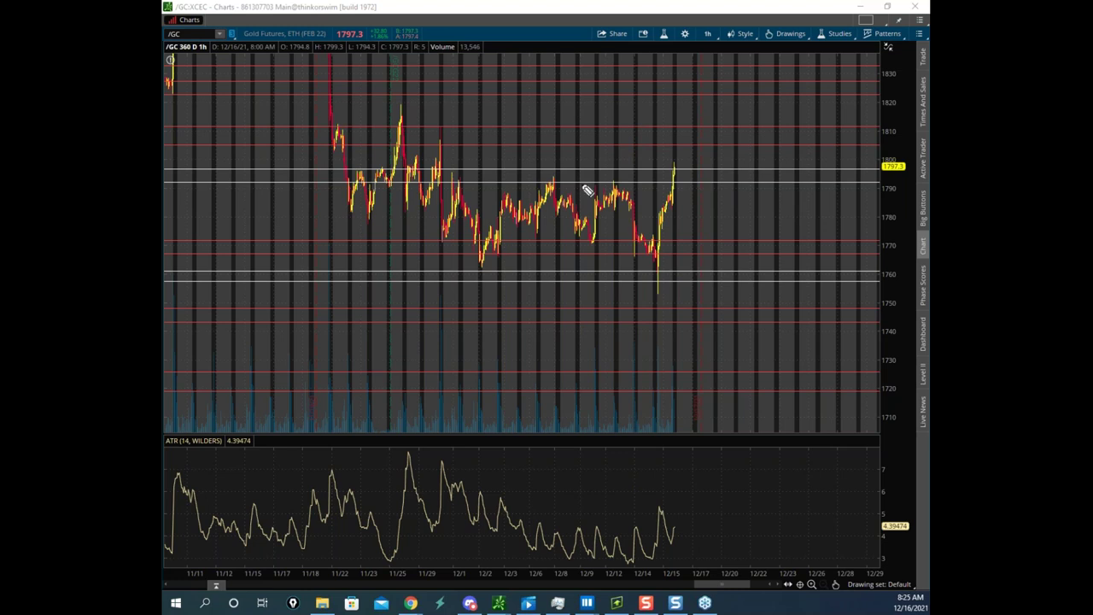
- Switch back to the E-Mini Nasdaq-100 heatmap in Bookmap and examine the stop spikes and price action around 08:25:30
left_click(586, 603)
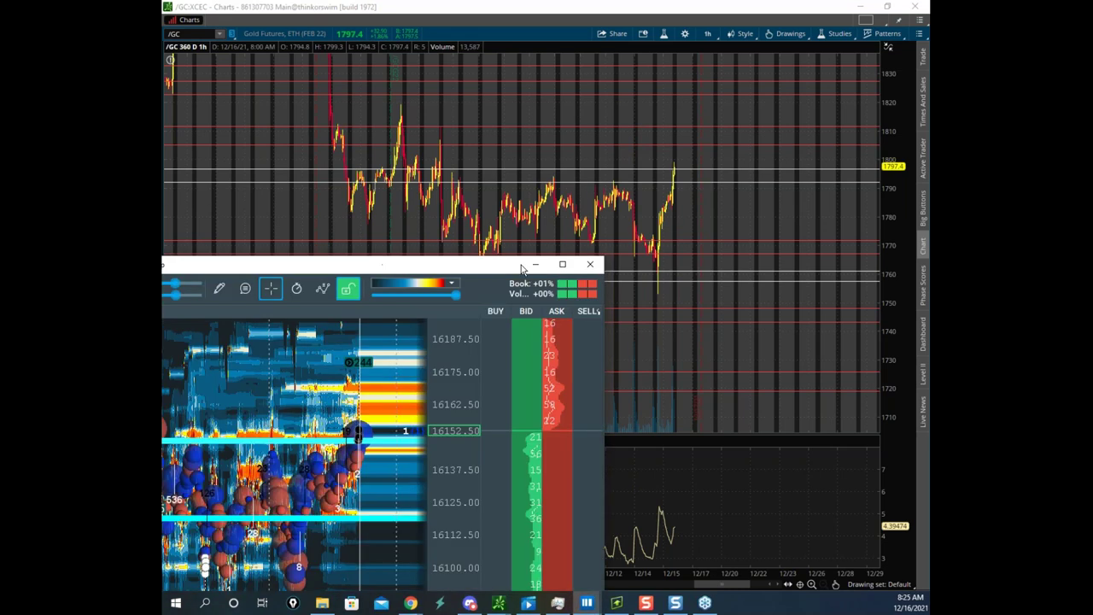
left_click(740, 151)
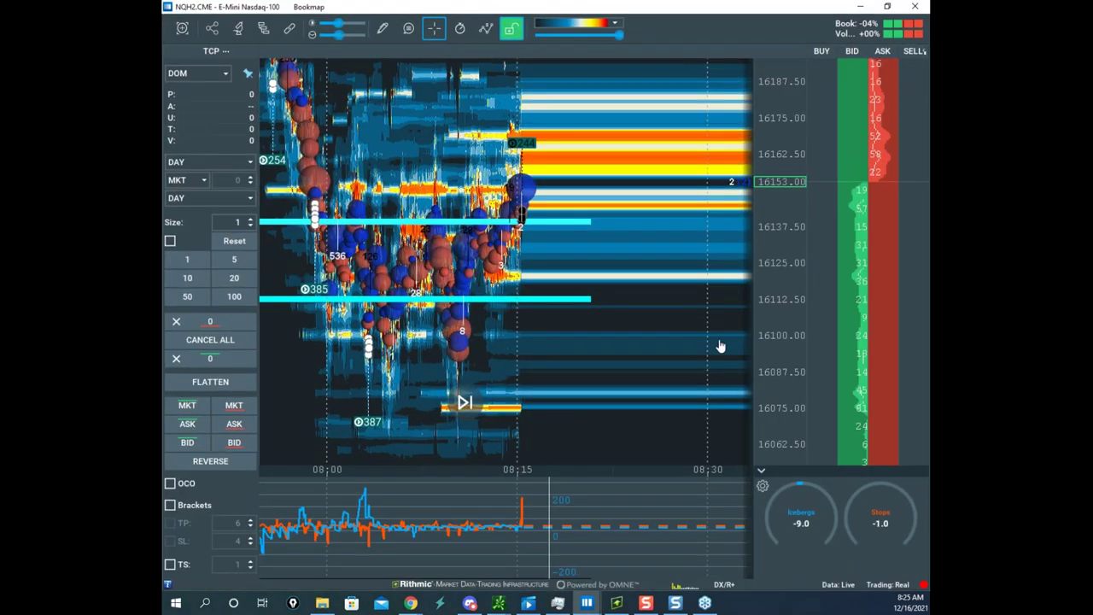
left_click_drag(651, 242, 559, 295)
scroll(619, 318, "up", 4)
scroll(775, 266, "up", 2)
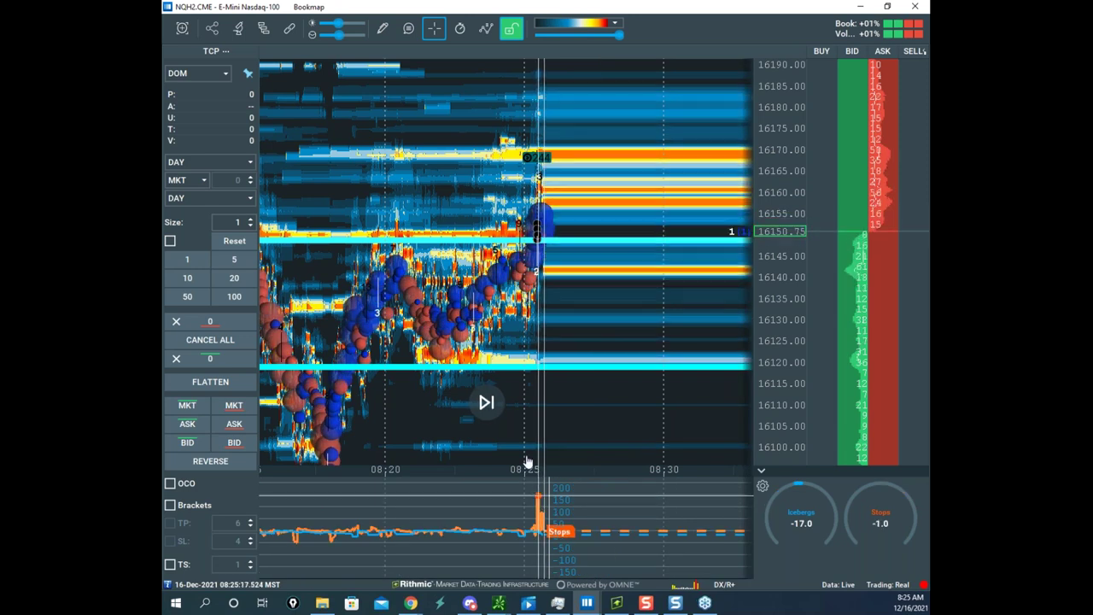
scroll(516, 390, "up", 3)
scroll(621, 460, "down", 3)
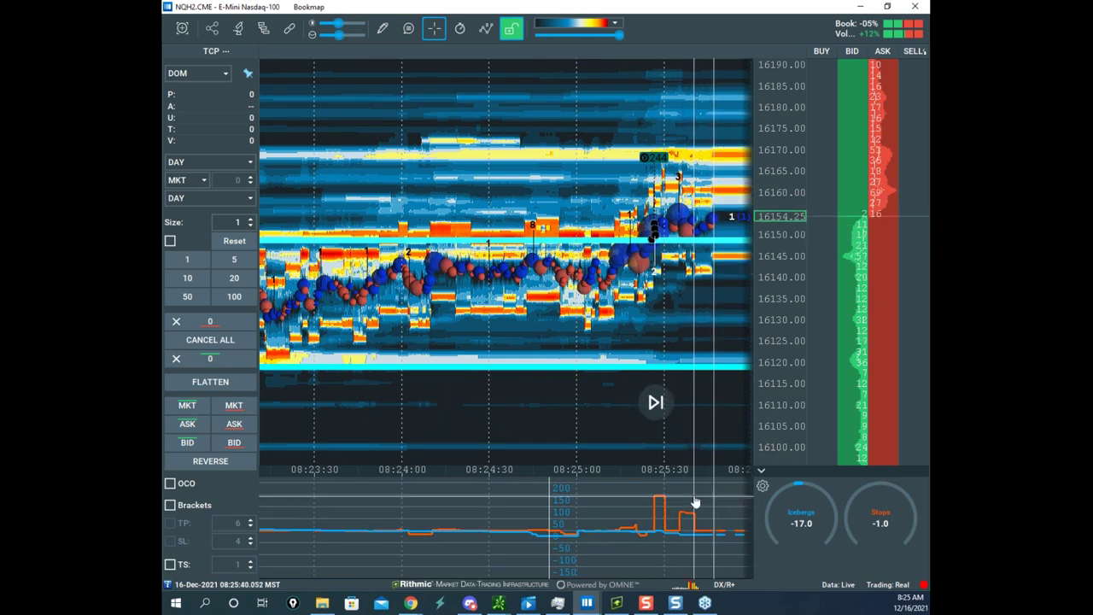
left_click_drag(682, 347, 622, 366)
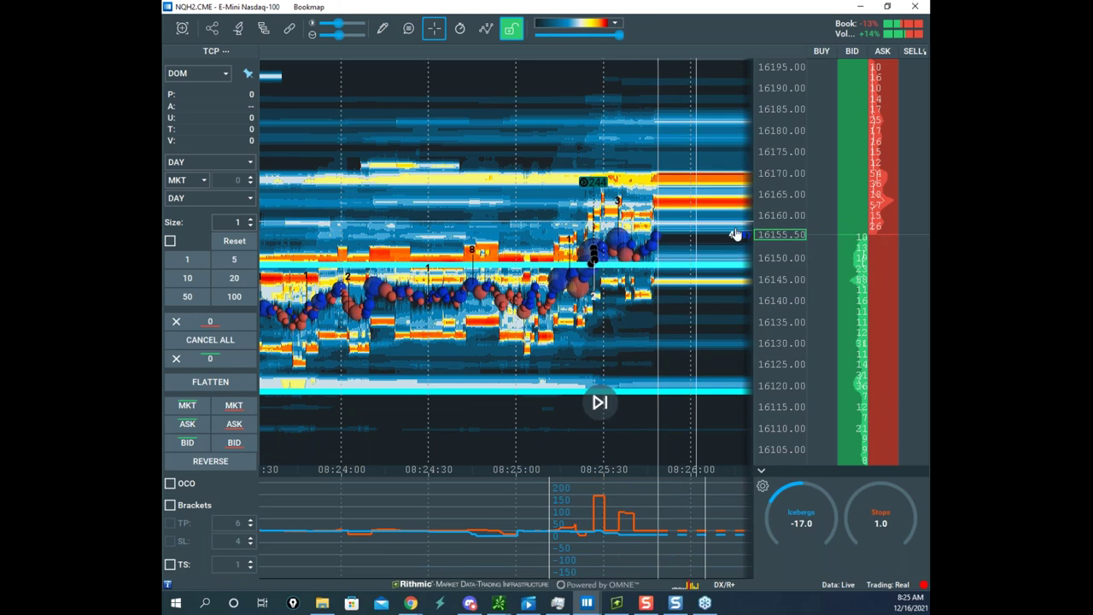
scroll(768, 230, "up", 1)
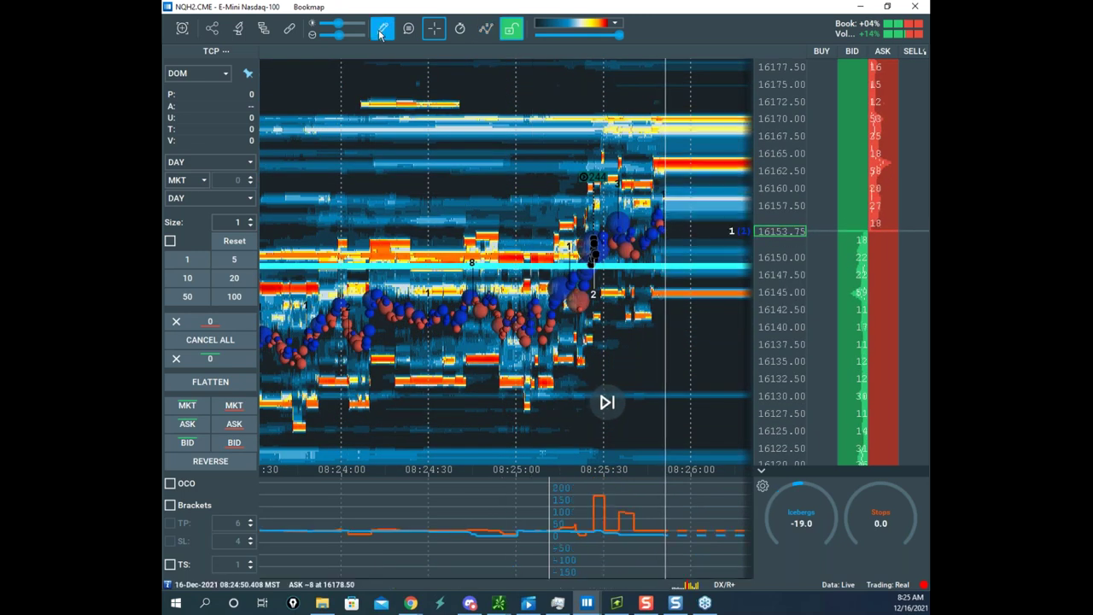
- Draw two horizontal lines across the Nasdaq heatmap at about 16157 and 16148, bracketing the 08:25:26 stop run
left_click(383, 28)
left_click(442, 180)
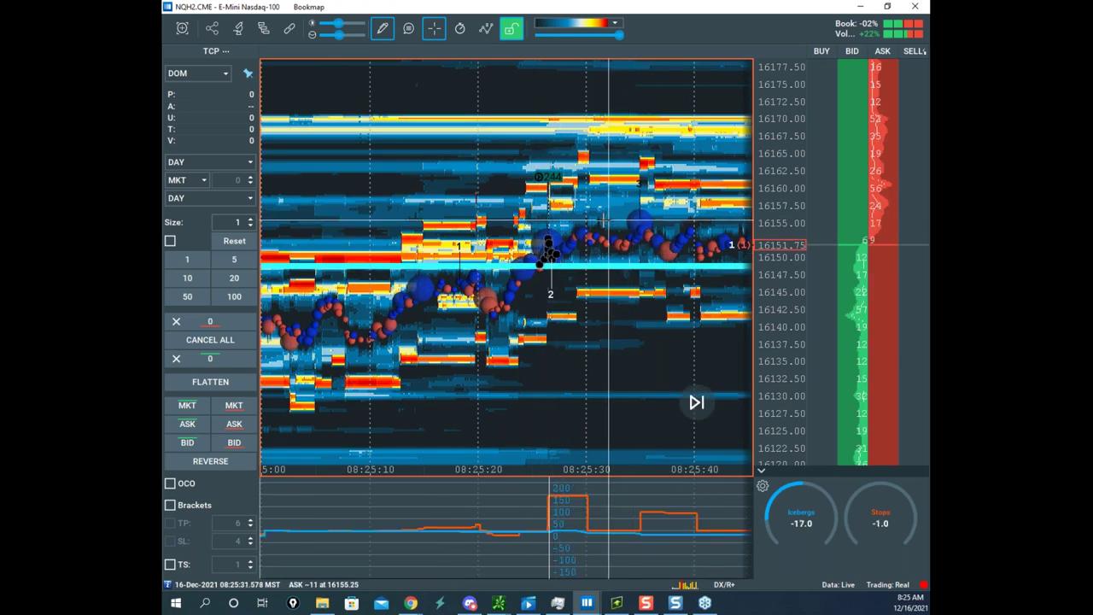
left_click(623, 207)
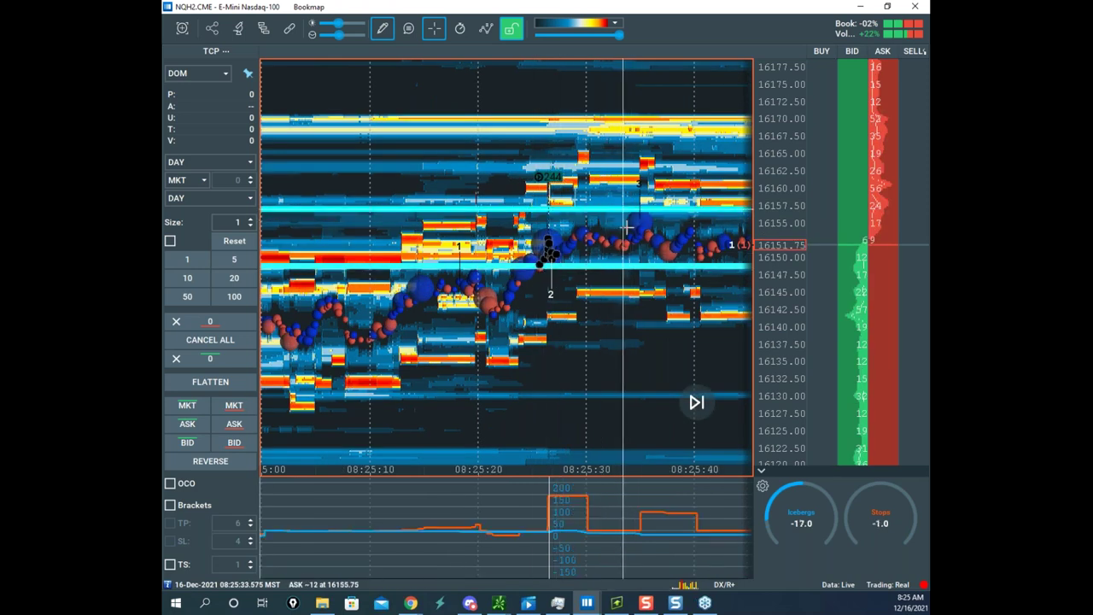
left_click(550, 265)
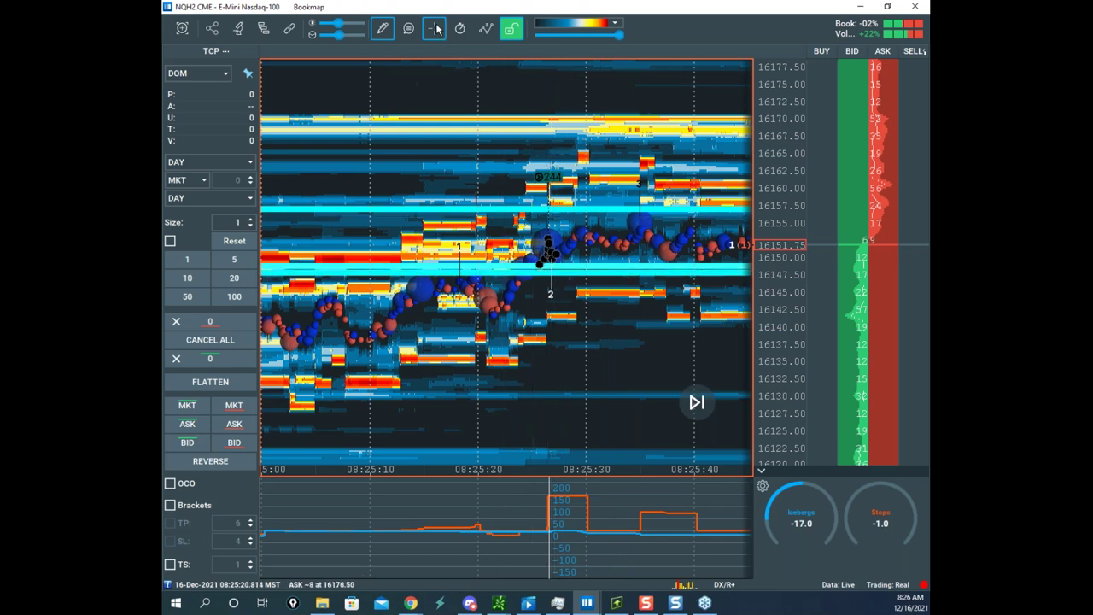
- Change the color of the horizontal line at about 16157 to yellow and save the style
left_click(376, 33)
left_click(415, 84)
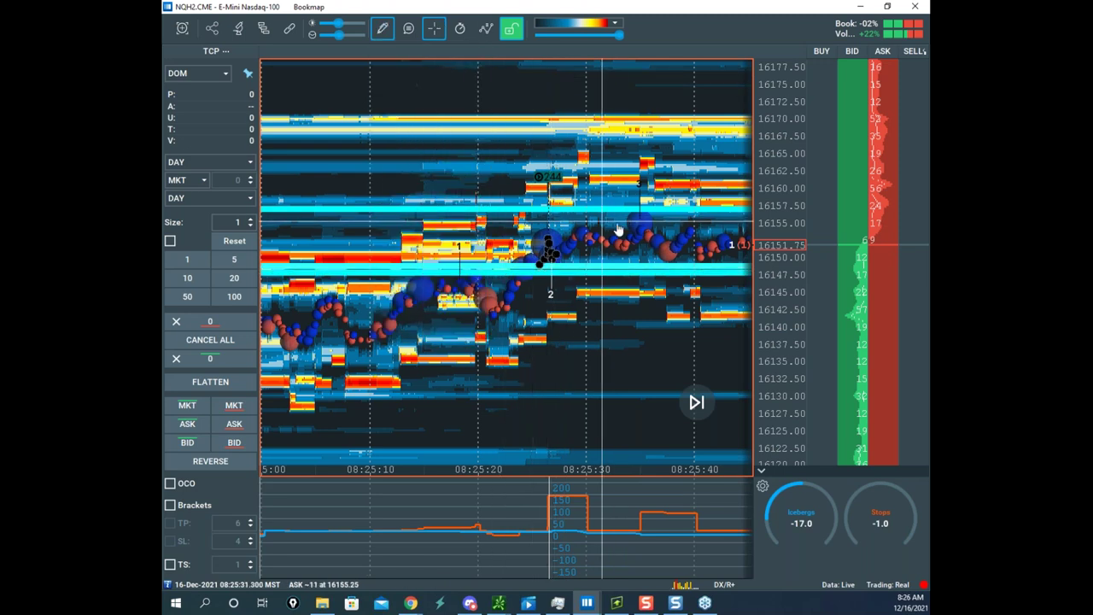
left_click(627, 209)
left_click(643, 226)
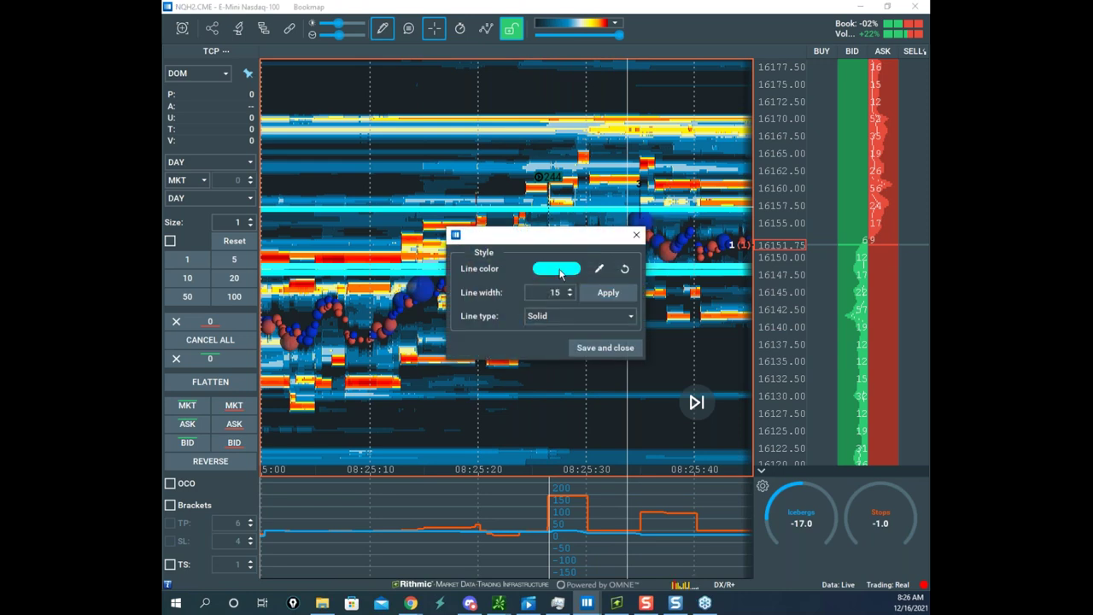
left_click(560, 273)
left_click(562, 238)
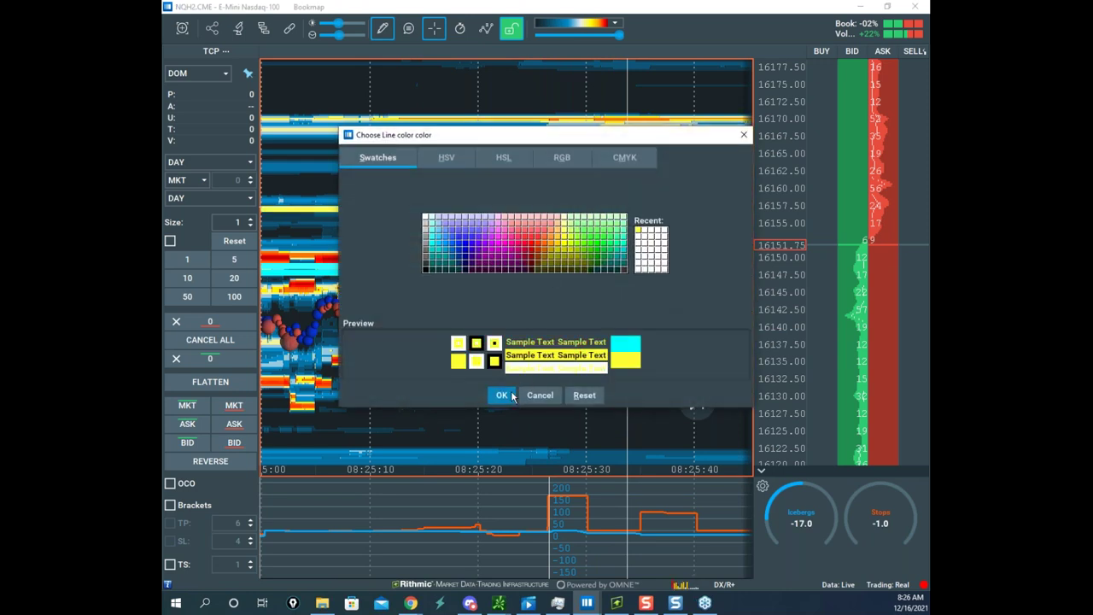
left_click(502, 394)
left_click(603, 349)
- Change the color of the horizontal line at about 16148 to yellow, save the style, and leave drawing mode
left_click(658, 281)
left_click(667, 292)
left_click(571, 273)
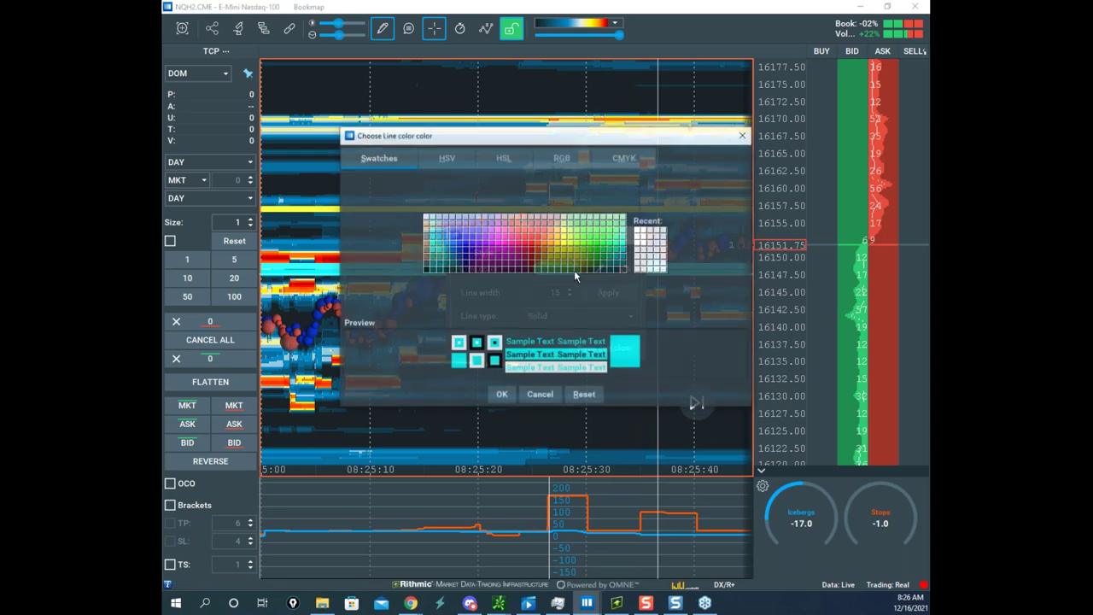
left_click(503, 394)
left_click(603, 347)
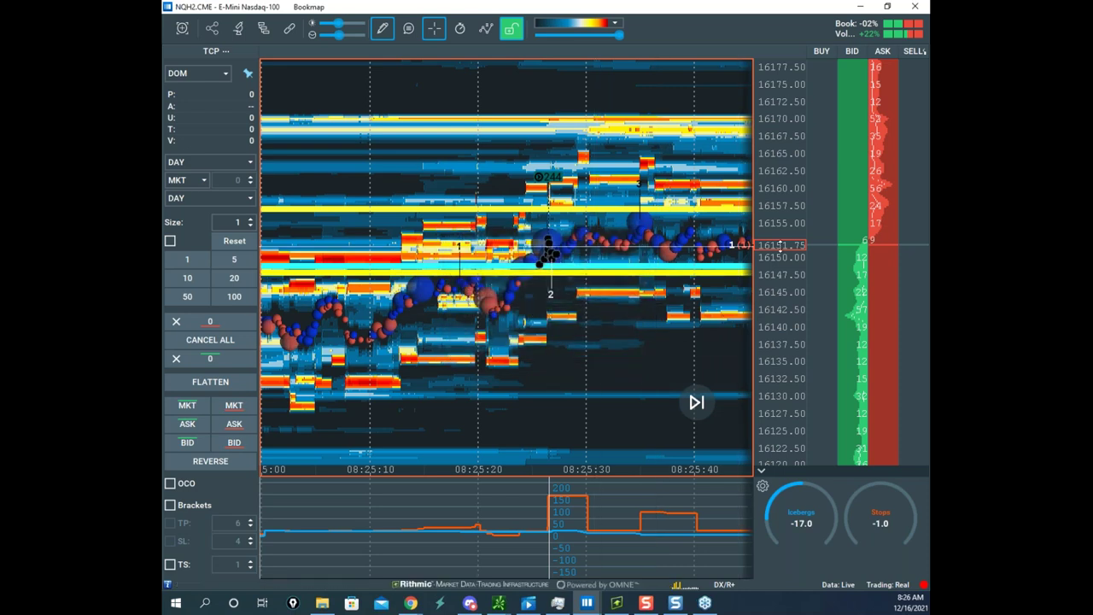
left_click(384, 29)
left_click(403, 58)
- Sketch a projected Nasdaq path rising to about 16179, pulling back to the upper yellow line near 16156, and climbing to about 16178
scroll(545, 188, "down", 5)
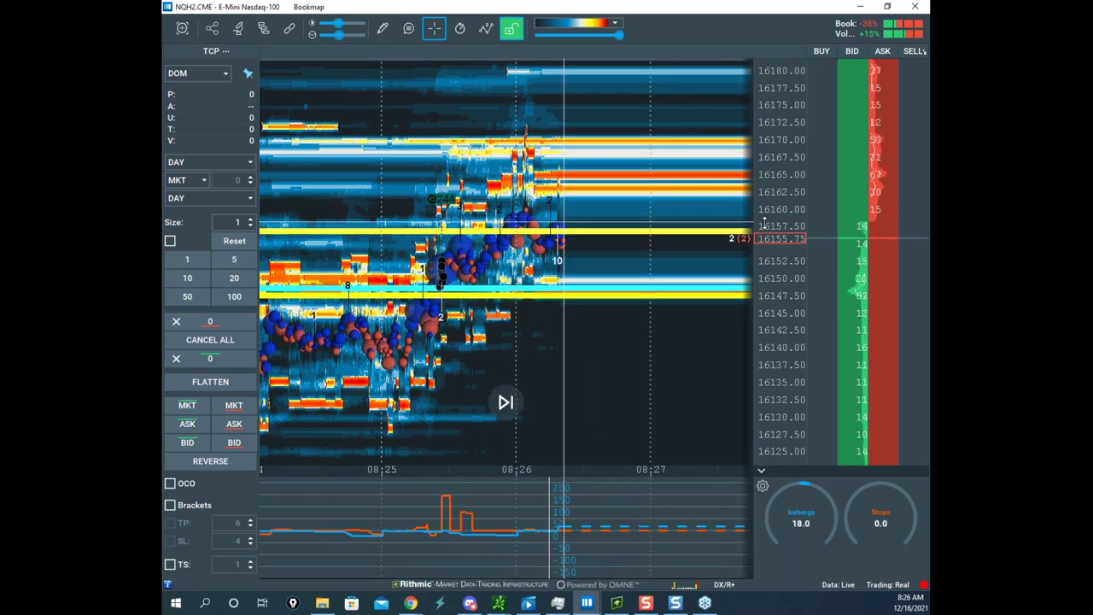
scroll(581, 222, "down", 3)
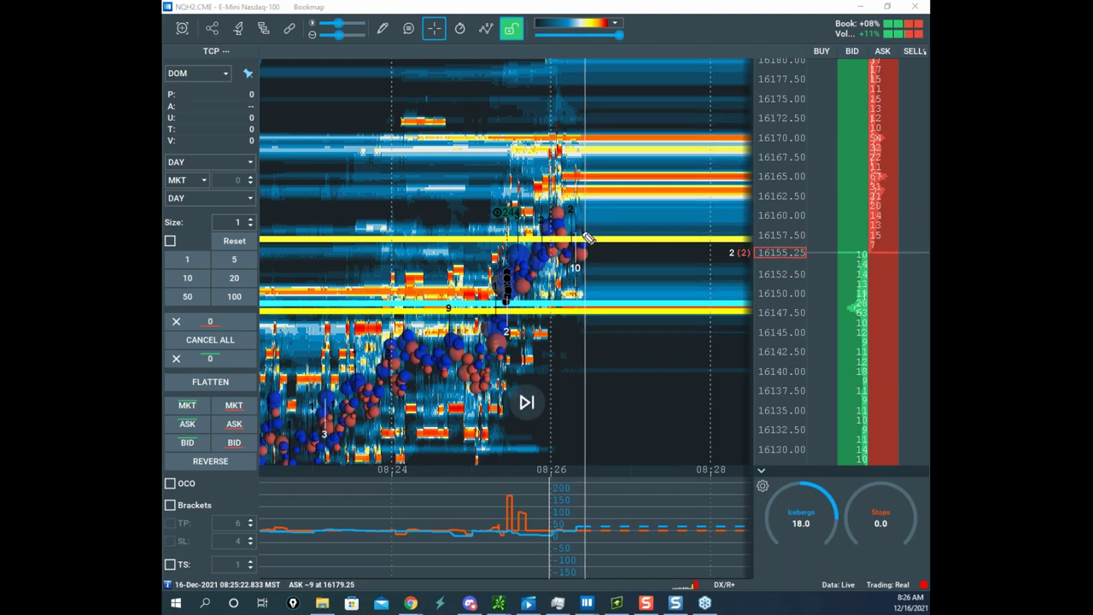
mouse_move(585, 232)
left_mouse_down()
mouse_move(615, 70)
mouse_move(660, 254)
mouse_move(675, 75)
left_mouse_up()
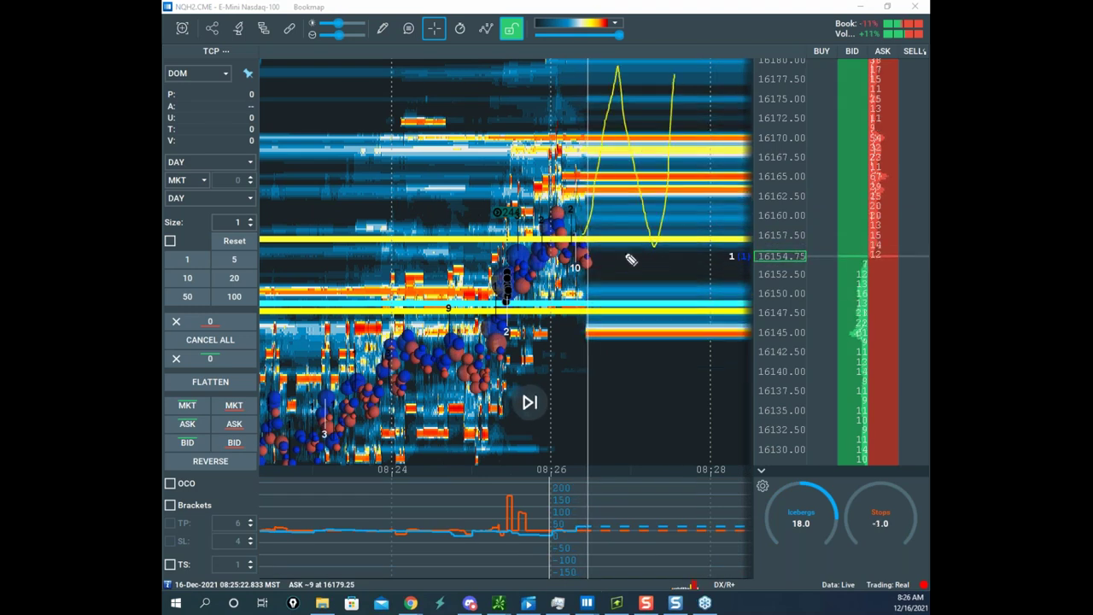
- Sketch a bearish Nasdaq path falling from the lower yellow line to about 16127, retesting the line and dropping again, and clear the ink
mouse_move(587, 312)
left_mouse_down()
mouse_move(599, 457)
mouse_move(623, 371)
mouse_move(646, 472)
left_mouse_up()
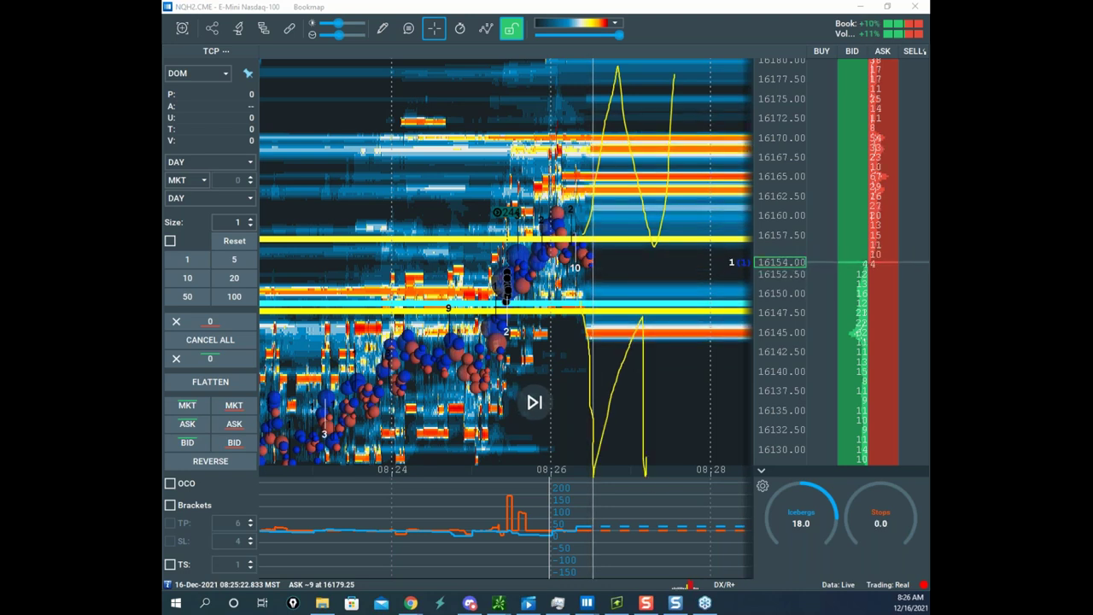
key("Escape")
- Circle the stops spike in the indicator pane, underline the lower cyan line near 16119, and sketch a stepped decline toward it to about 16130
scroll(762, 191, "down", 4)
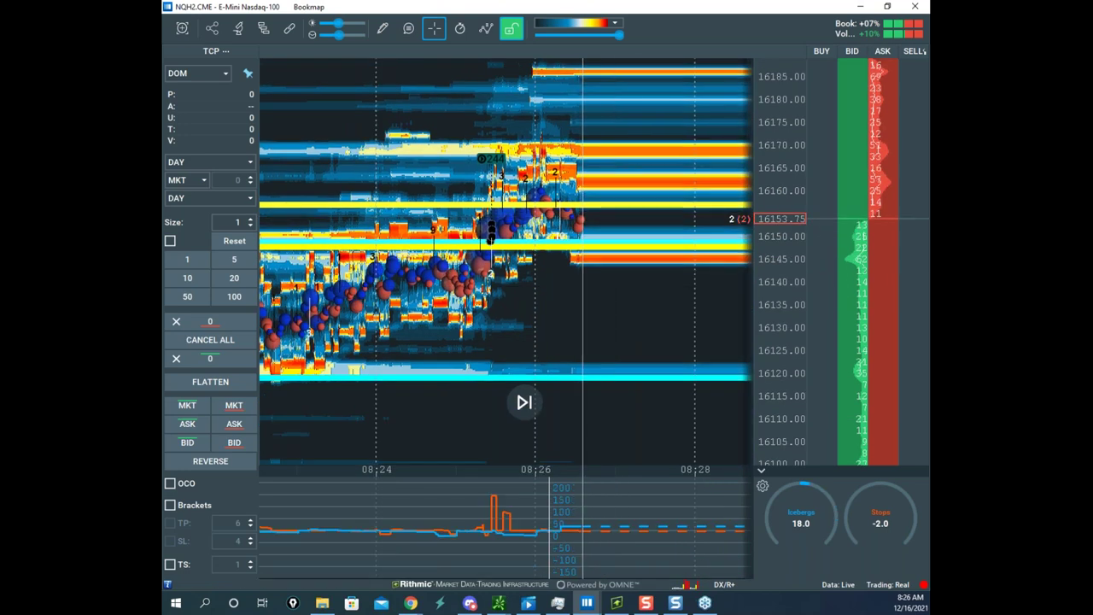
left_click_drag(517, 490, 512, 510)
left_click_drag(582, 274, 583, 288)
left_click_drag(482, 382, 599, 385)
left_click_drag(568, 372, 611, 370)
left_click_drag(579, 266, 603, 329)
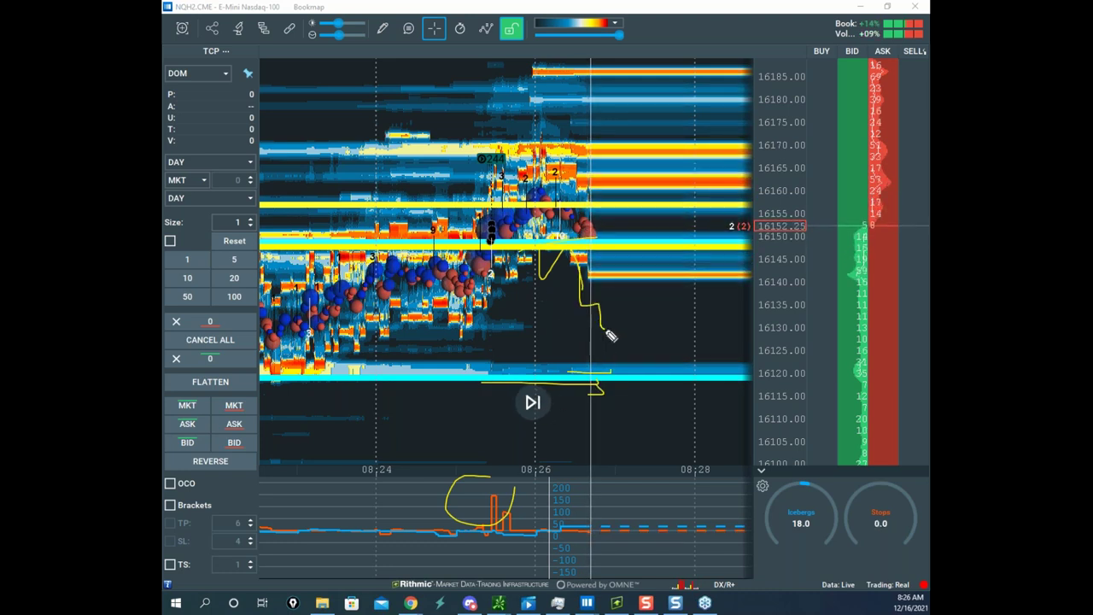
- Circle the recent trades around the yellow-line zone, sketch a retest and drop to about 16124, and clear the ink
left_click_drag(589, 205, 608, 219)
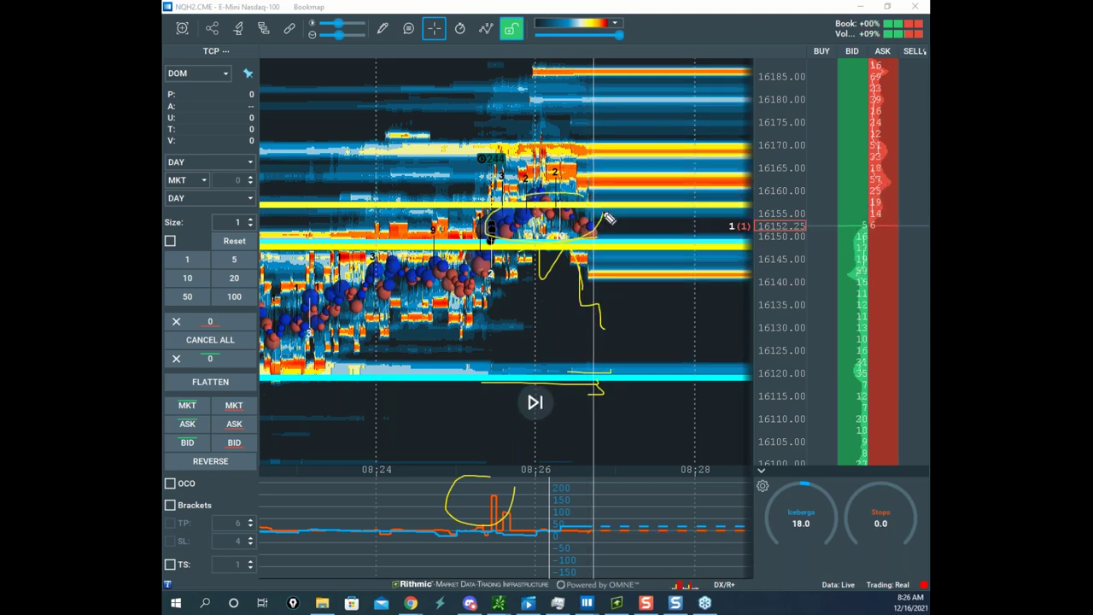
mouse_move(578, 255)
left_mouse_down()
mouse_move(602, 256)
mouse_move(631, 363)
left_mouse_up()
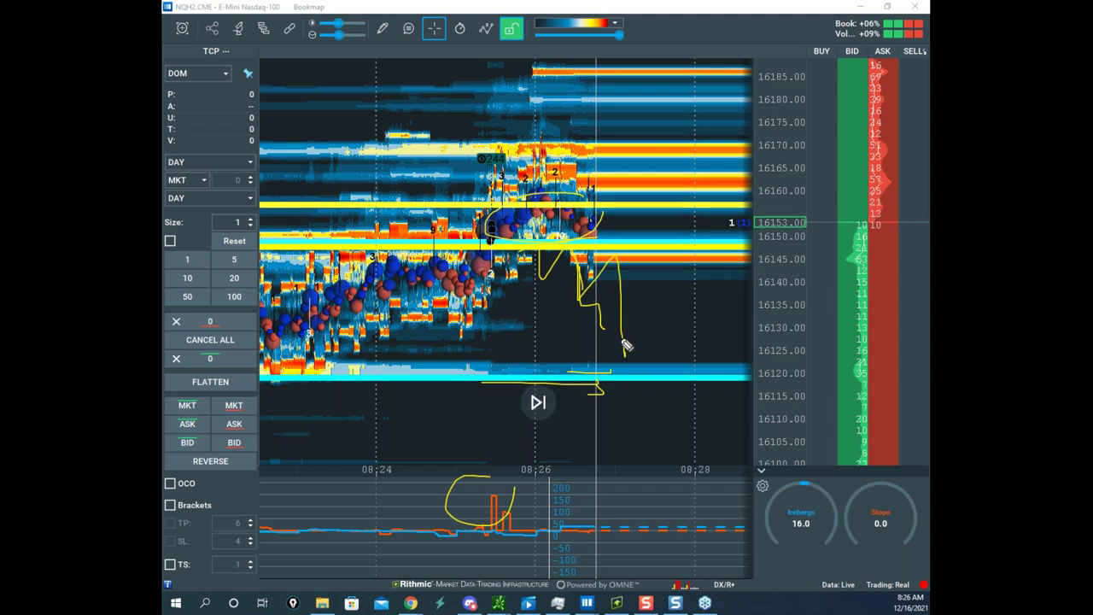
key("Escape")
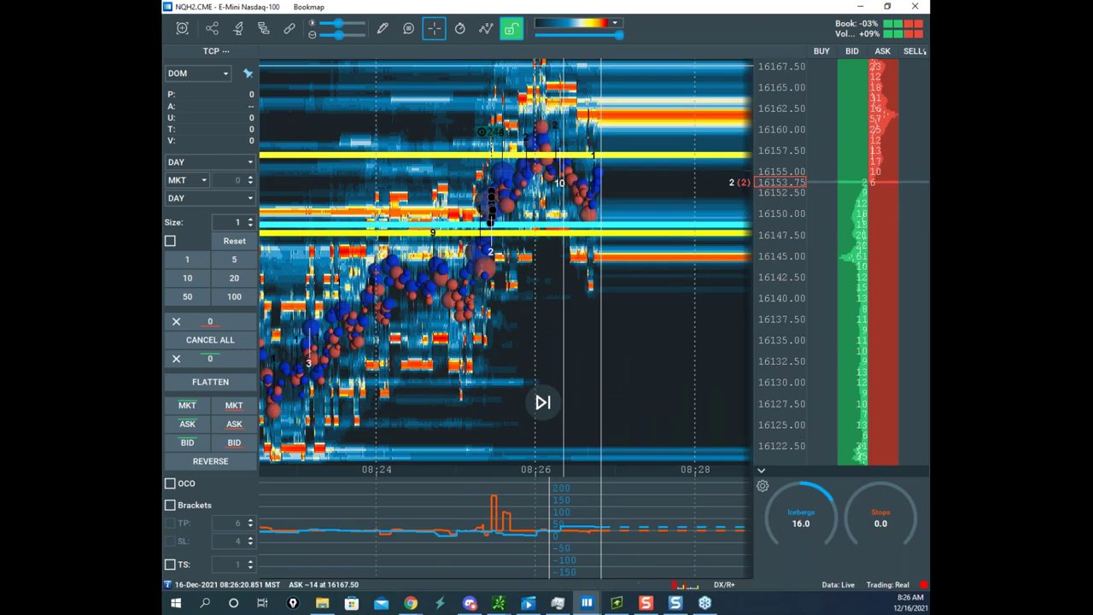
key("Escape")
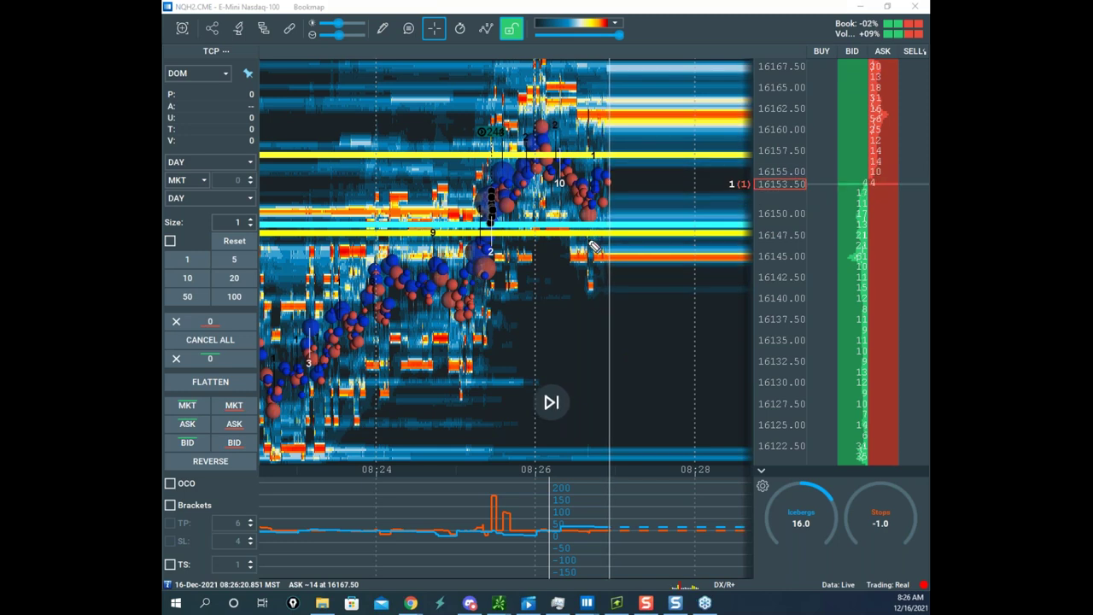
- Sketch a path dropping to about 16120, rebounding to the lower yellow line and falling again, add upward alternative strokes, and clear the ink
left_click_drag(610, 391, 620, 420)
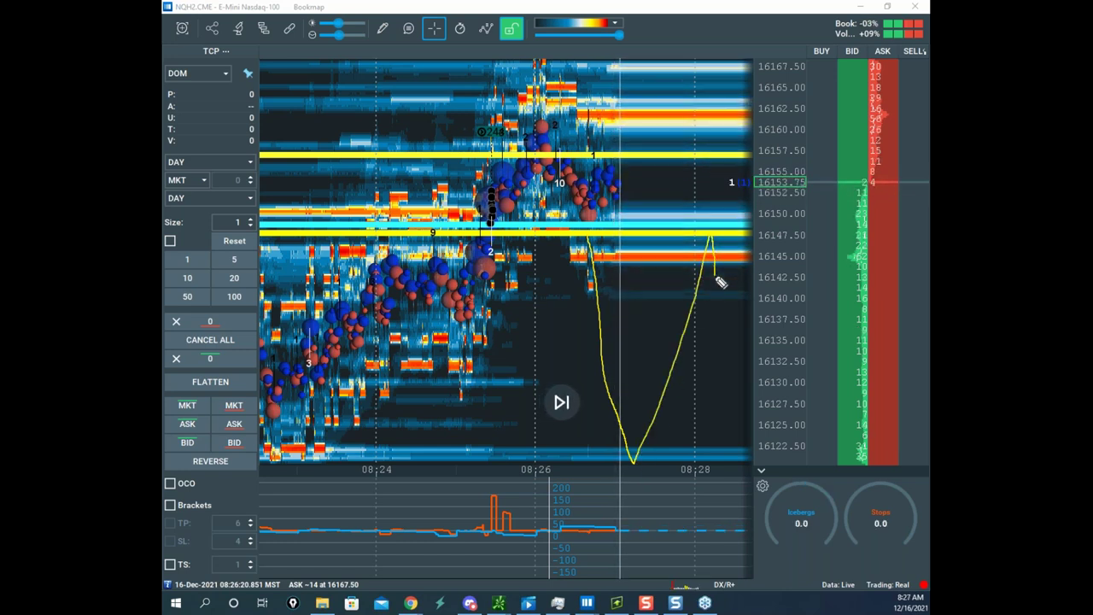
mouse_move(721, 282)
left_mouse_down()
mouse_move(723, 384)
mouse_move(792, 396)
mouse_move(725, 381)
mouse_move(734, 433)
left_mouse_up()
mouse_move(659, 147)
left_mouse_down()
mouse_move(667, 73)
mouse_move(692, 79)
left_mouse_up()
mouse_move(666, 120)
left_mouse_down()
mouse_move(374, 206)
mouse_move(730, 66)
left_mouse_up()
key("Escape")
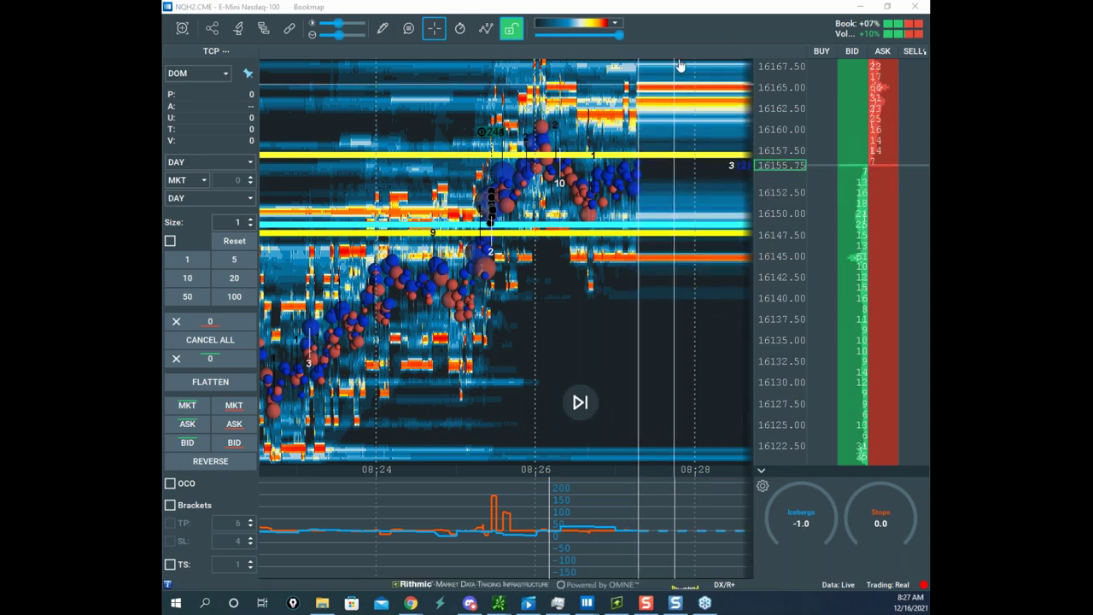
- Move the Bookmap and thinkorswim windows out of the way and show the top of the risk worksheet spreadsheet in Chrome
scroll(773, 121, "down", 2)
scroll(591, 207, "down", 2)
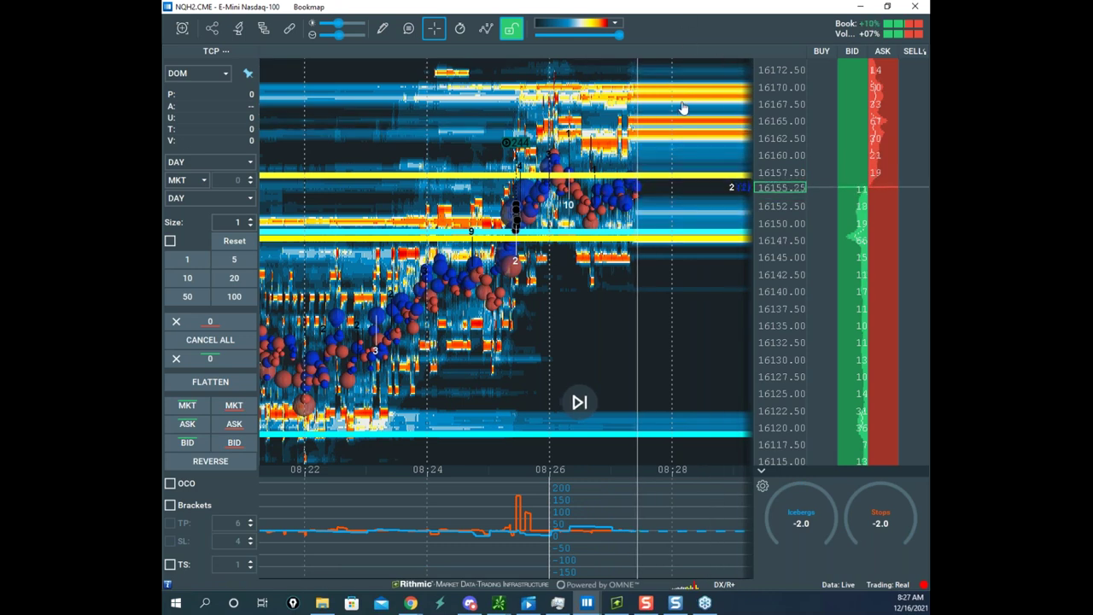
left_click_drag(675, 8, 1092, 38)
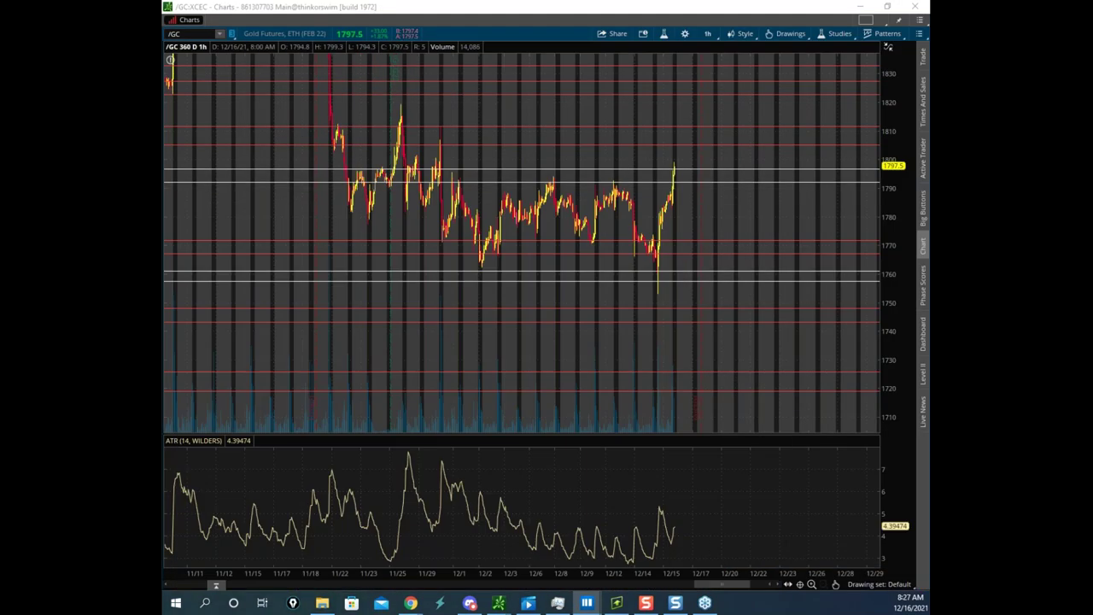
left_click_drag(643, 12, 1092, 51)
left_click_drag(462, 12, 162, 128)
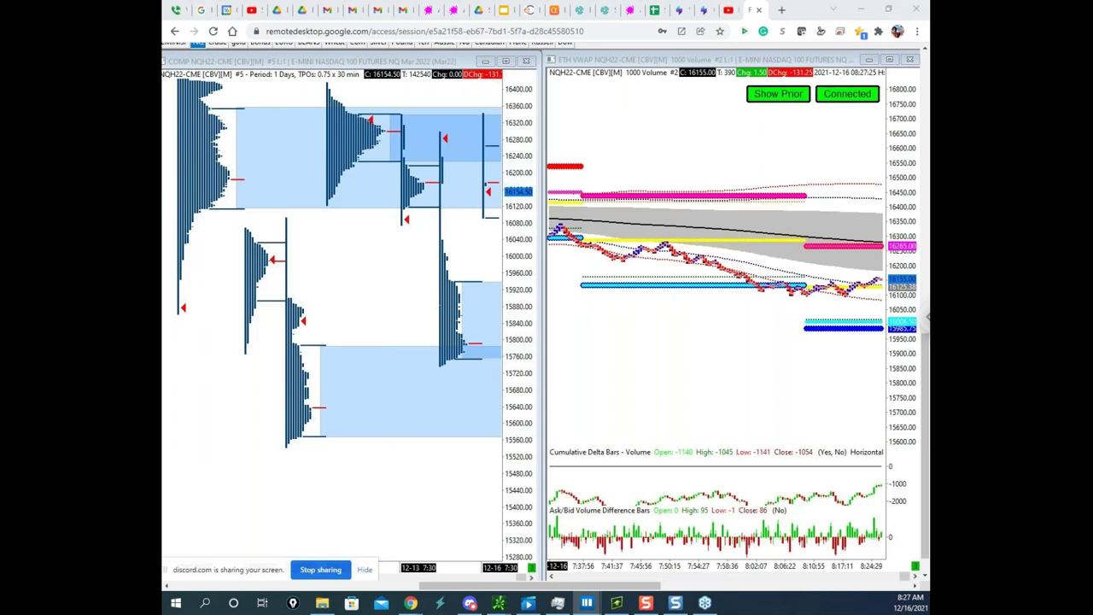
left_click(656, 10)
scroll(346, 280, "up", 10)
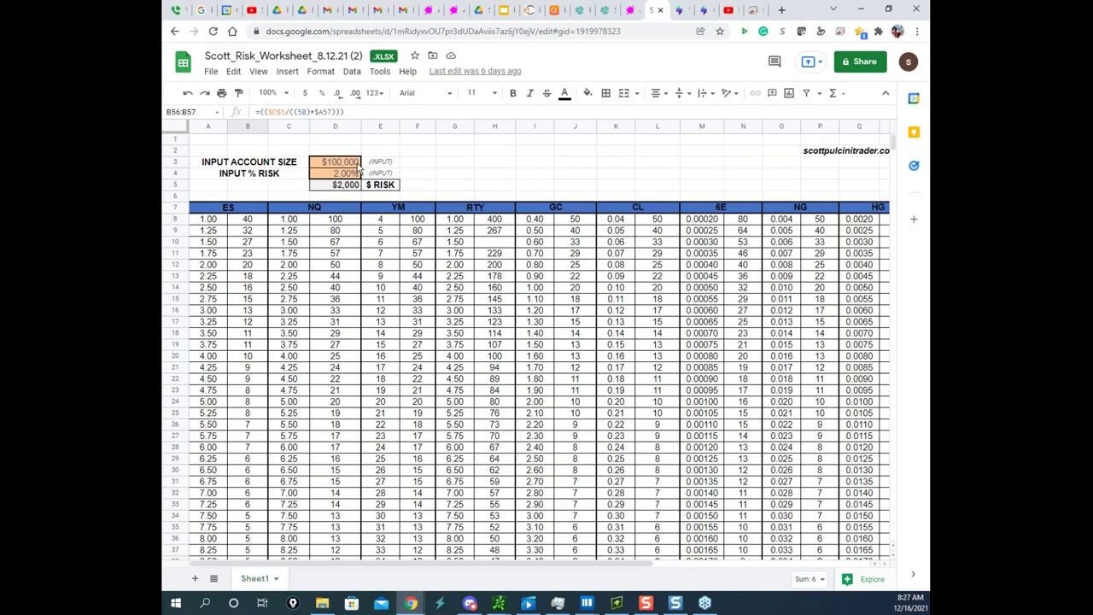
- Examine the account size and % risk input cells, and the NQ position size for a 4.50-point stop and for wider stops
left_click(357, 164)
left_click(356, 173)
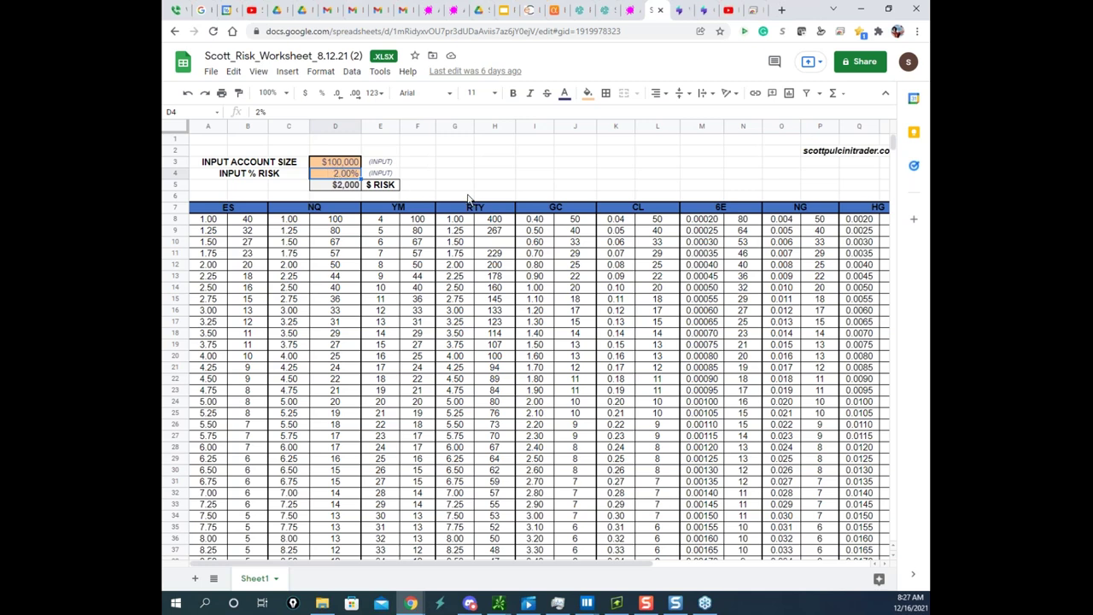
left_click(347, 166)
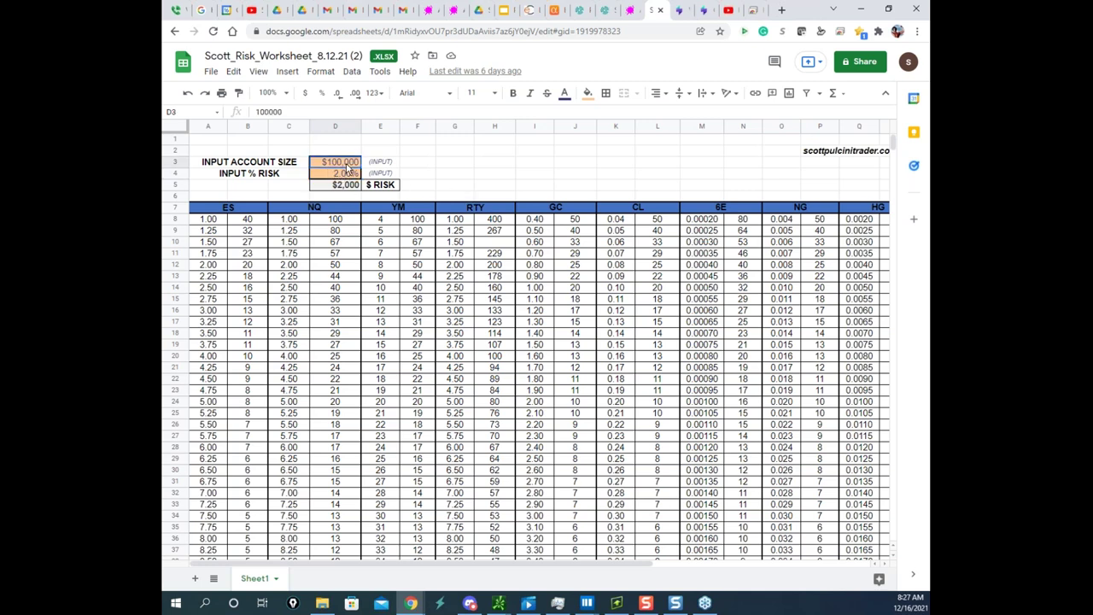
left_click(348, 174)
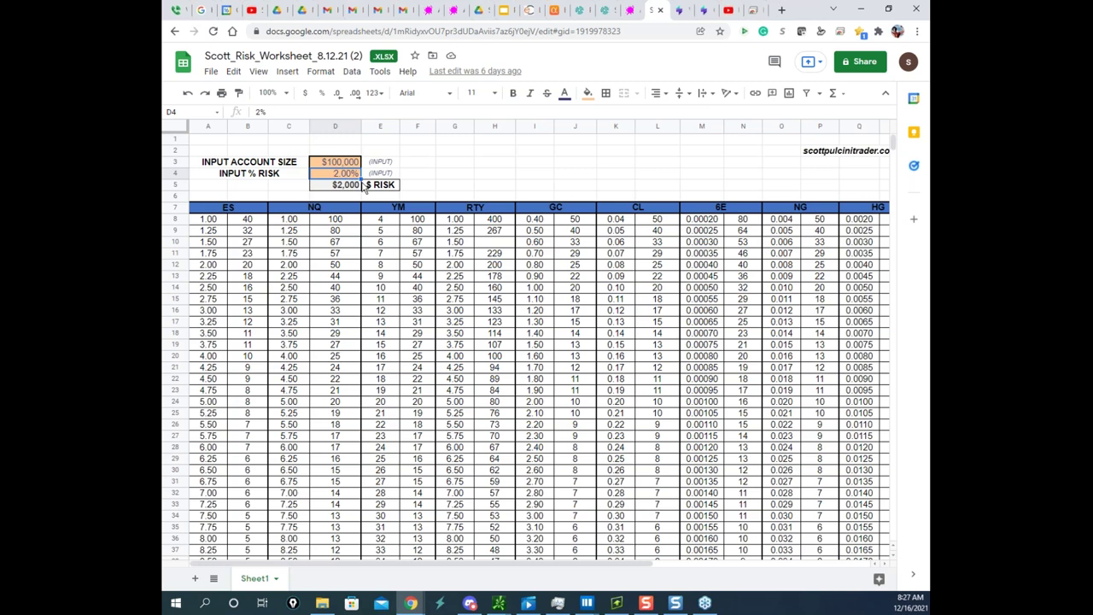
left_click(347, 166)
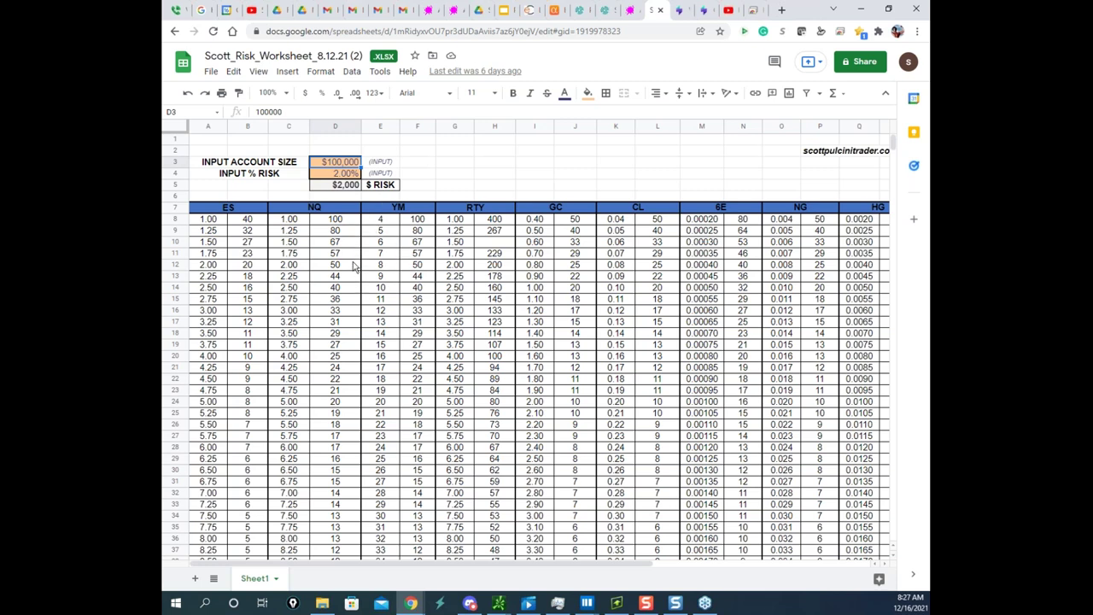
left_click(339, 379)
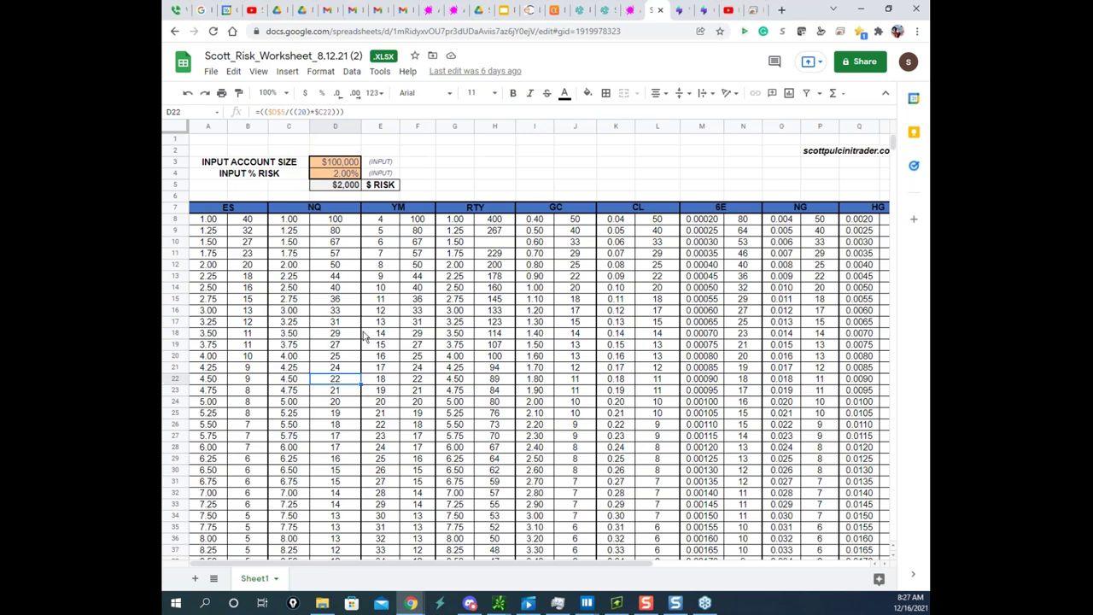
scroll(365, 335, "down", 12)
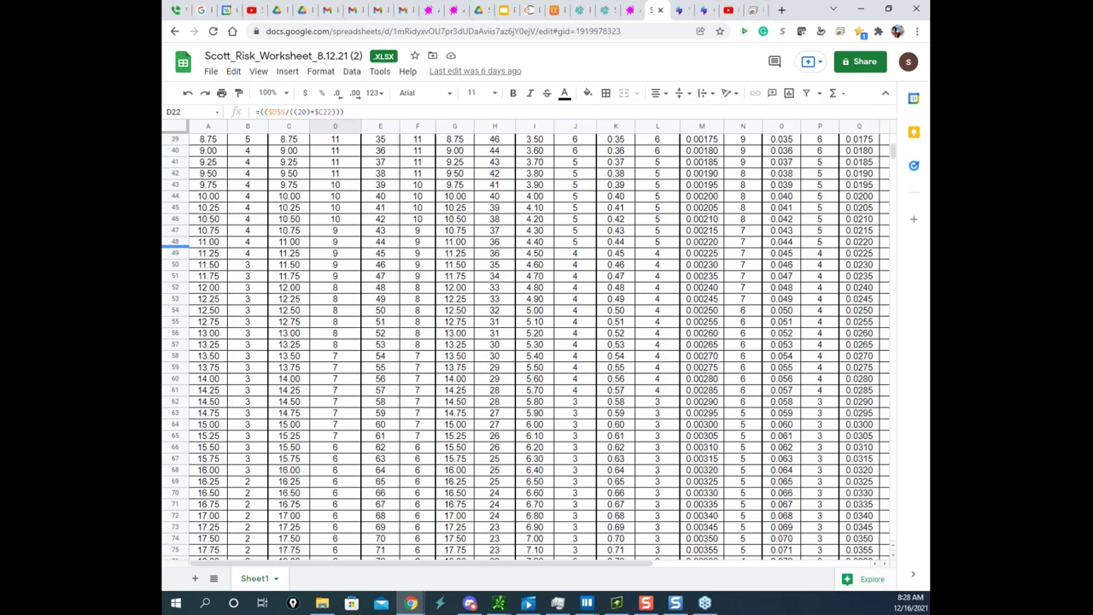
- Bring Bookmap back maximized and sketch a Nasdaq path rising to about 16178, pulling back to the upper yellow line, and turning up again
left_click_drag(162, 17, 602, 29)
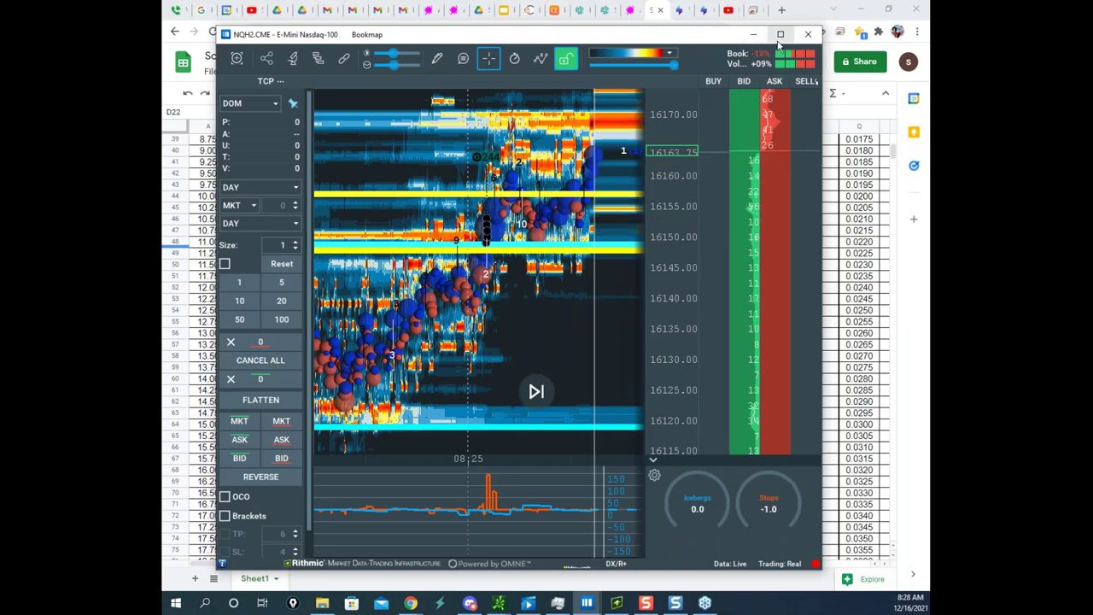
double_click(602, 29)
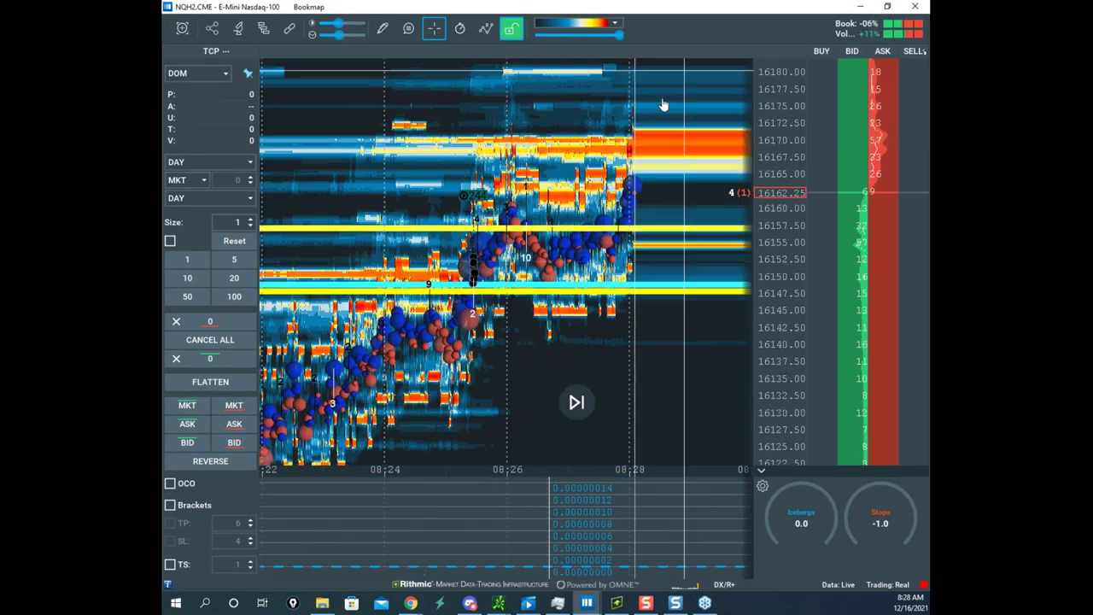
mouse_move(620, 215)
left_mouse_down()
mouse_move(644, 134)
mouse_move(689, 211)
mouse_move(721, 182)
left_mouse_up()
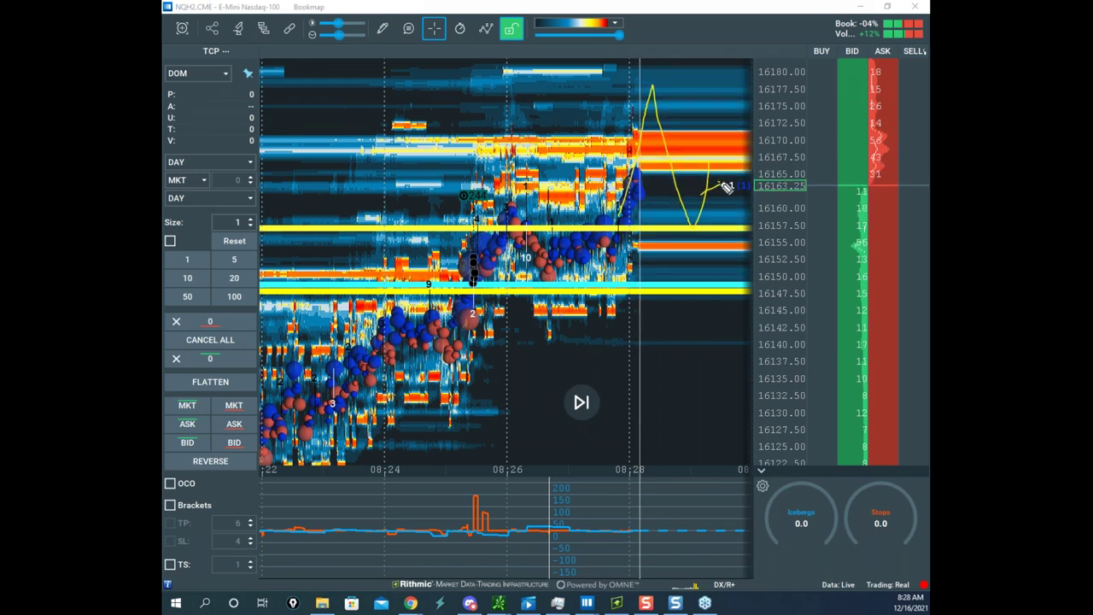
left_click_drag(695, 233, 706, 184)
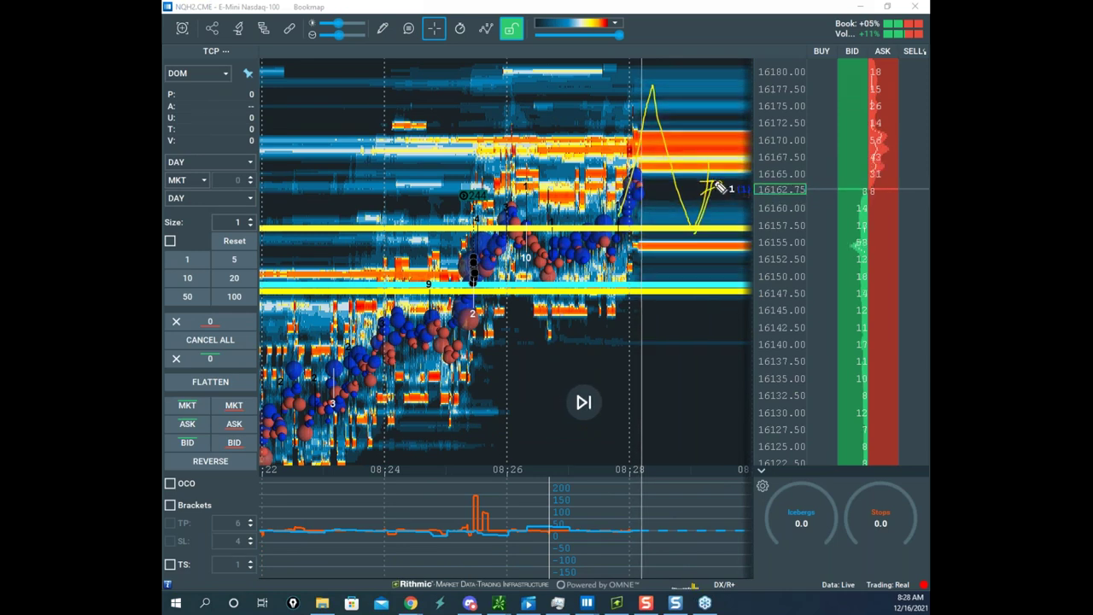
- Circle the zone between the yellow lines, and sketch alternative paths dropping to about 16136 and climbing above 16180
left_click_drag(719, 237, 721, 305)
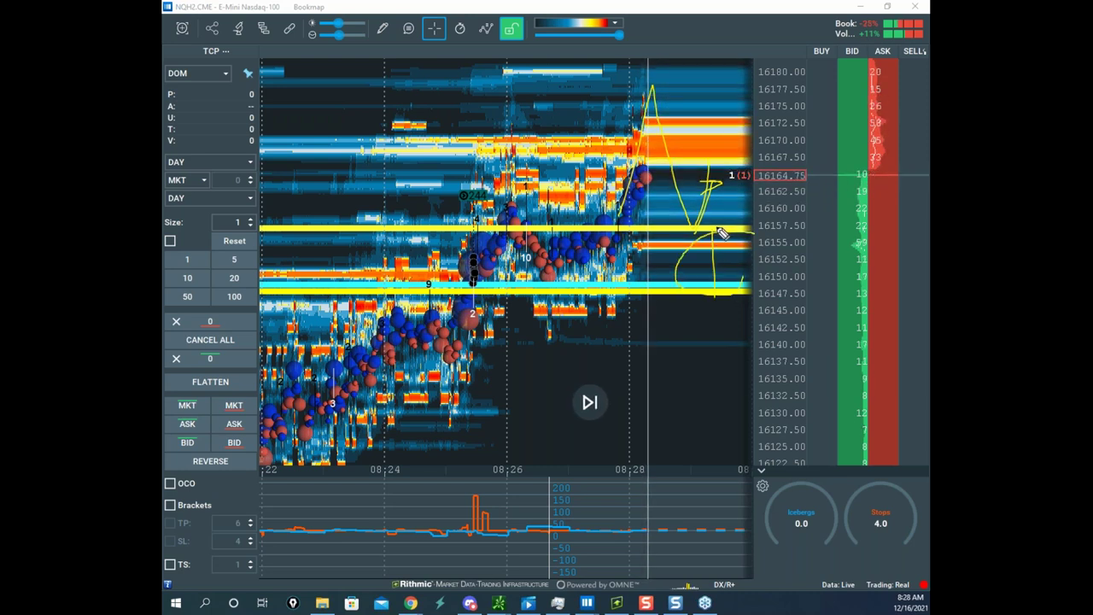
left_click_drag(697, 188, 709, 189)
left_click_drag(721, 294, 720, 378)
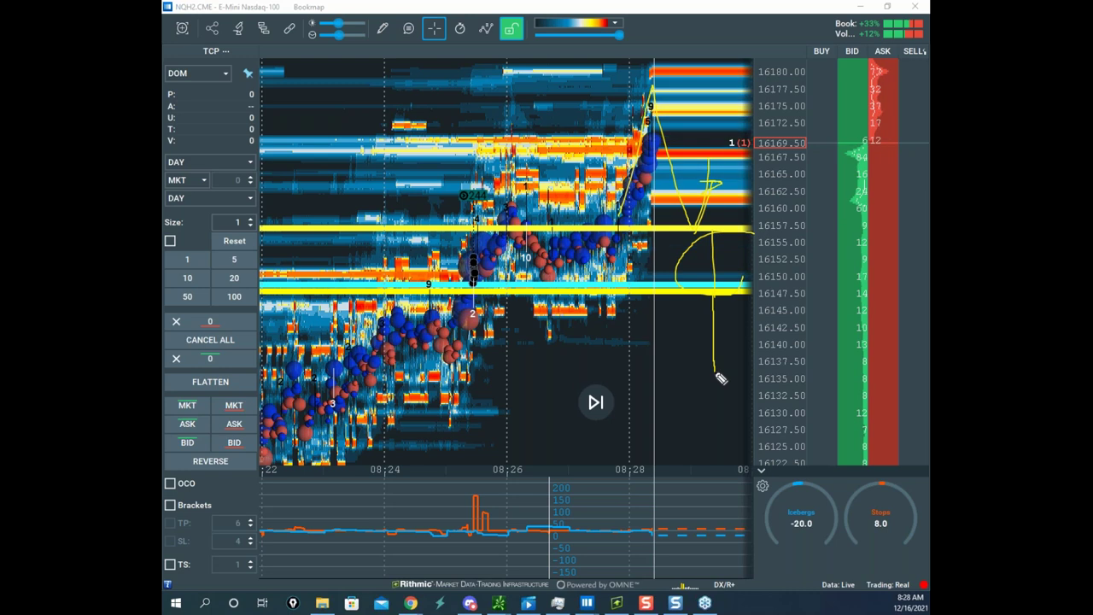
left_click_drag(707, 129, 712, 256)
mouse_move(656, 162)
left_mouse_down()
mouse_move(709, 207)
mouse_move(731, 58)
left_mouse_up()
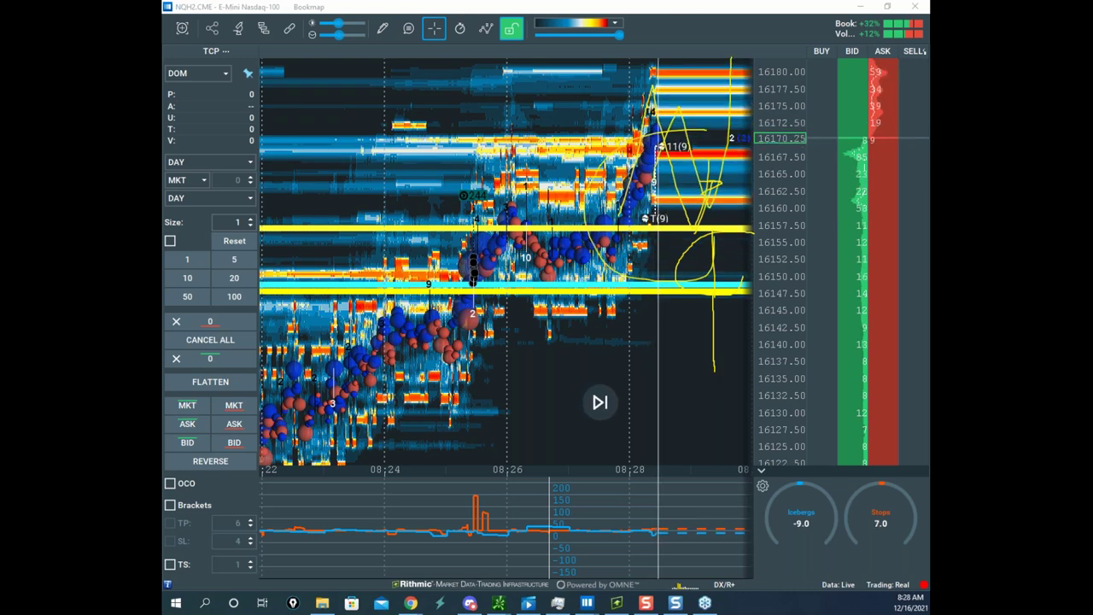
- Move Bookmap aside and look up the NQ position sizes for 66.00-point and 20.00-point stops in the risk worksheet
key("alt+Tab")
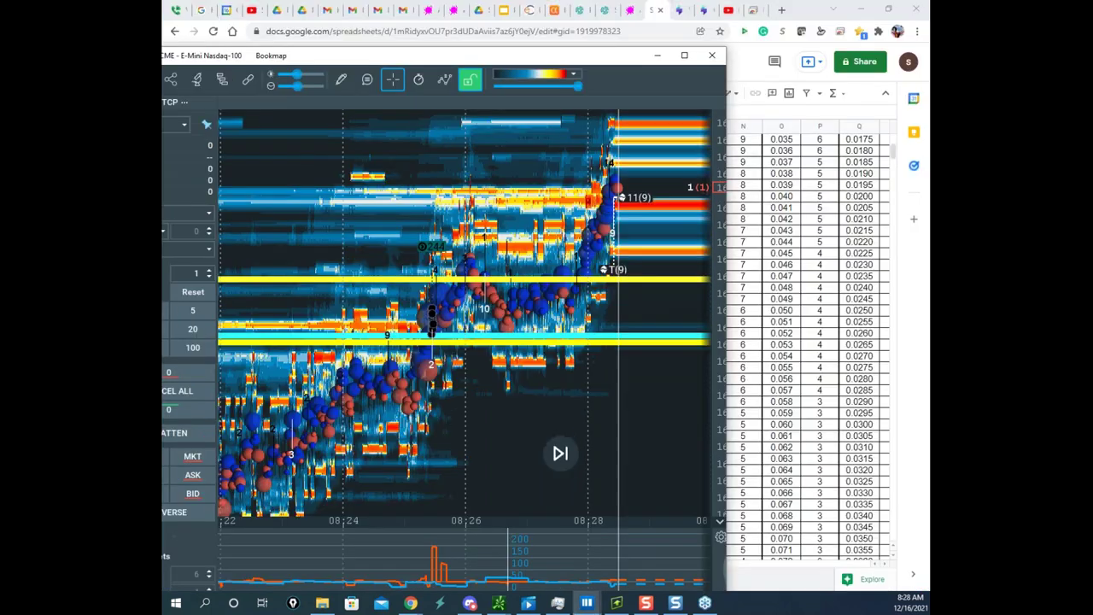
scroll(312, 268, "down", 8)
scroll(308, 279, "down", 15)
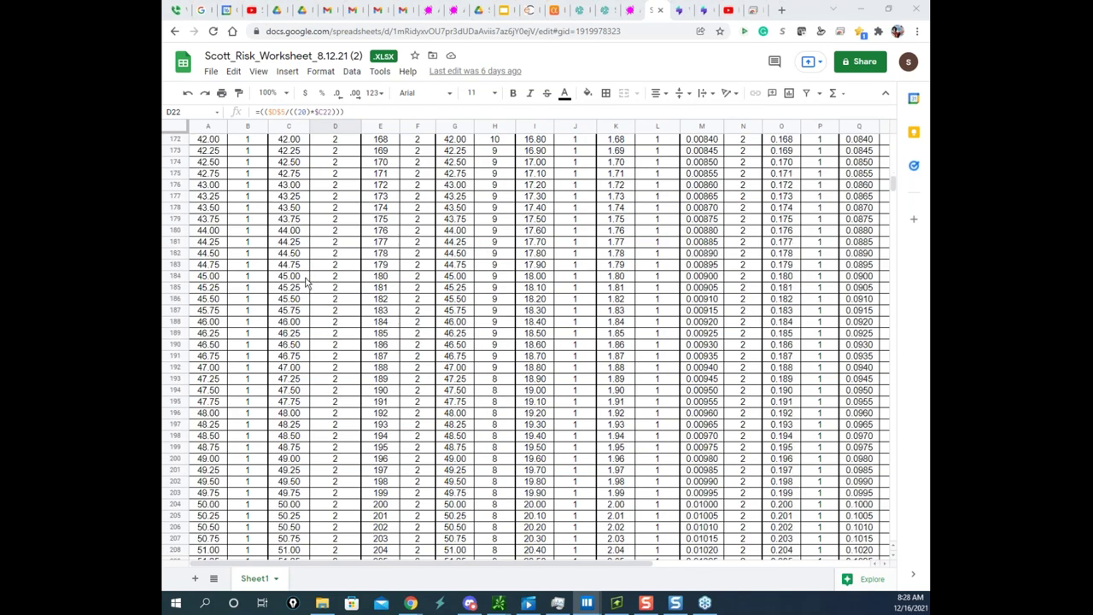
scroll(307, 281, "down", 4)
scroll(307, 419, "down", 1)
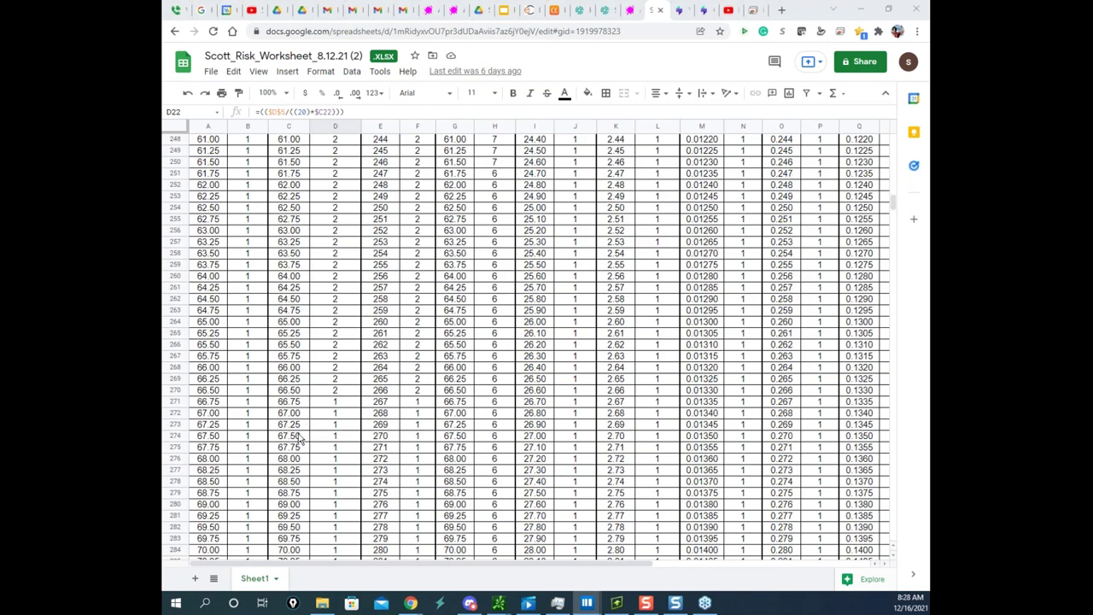
left_click(337, 369)
scroll(350, 349, "up", 12)
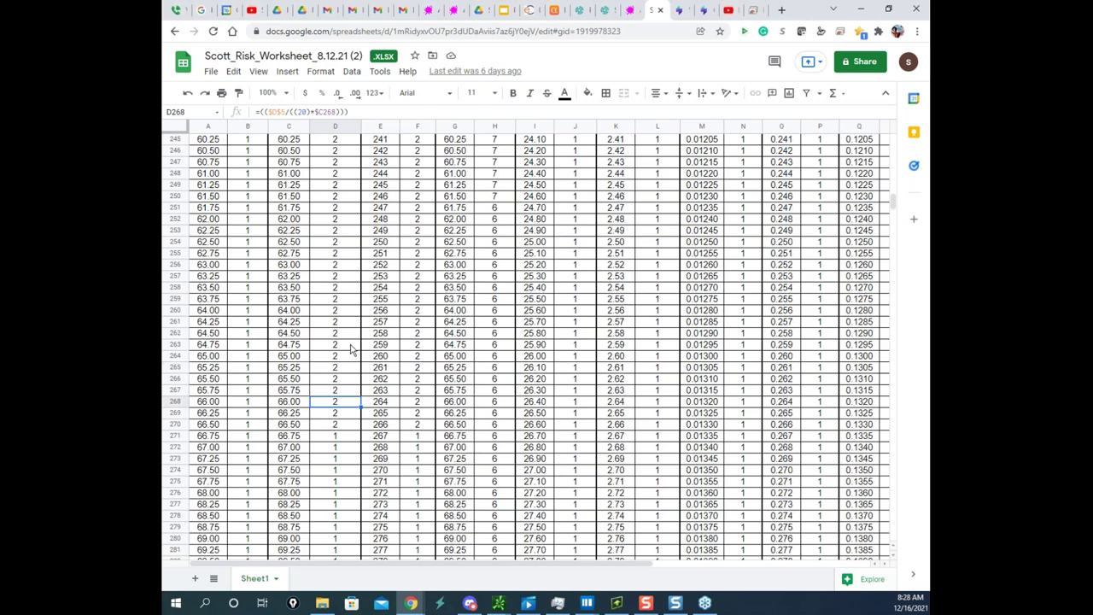
scroll(348, 343, "up", 10)
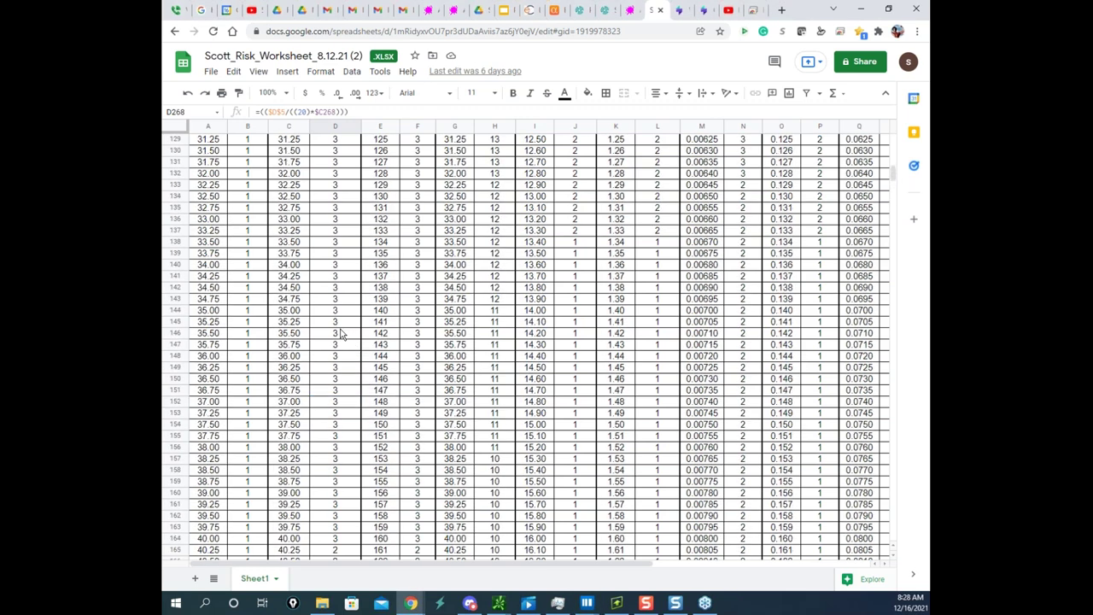
left_click(336, 141)
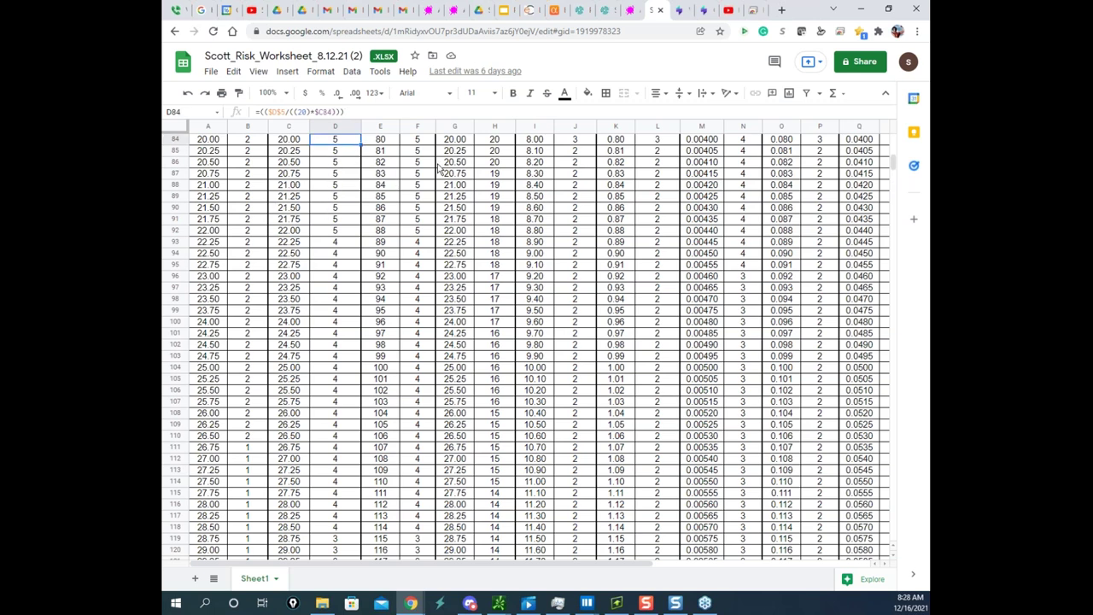
- Bring Bookmap back and examine the Nasdaq order book closely between the 215 marker and the upper yellow line
left_click_drag(163, 91, 608, 99)
left_click(756, 93)
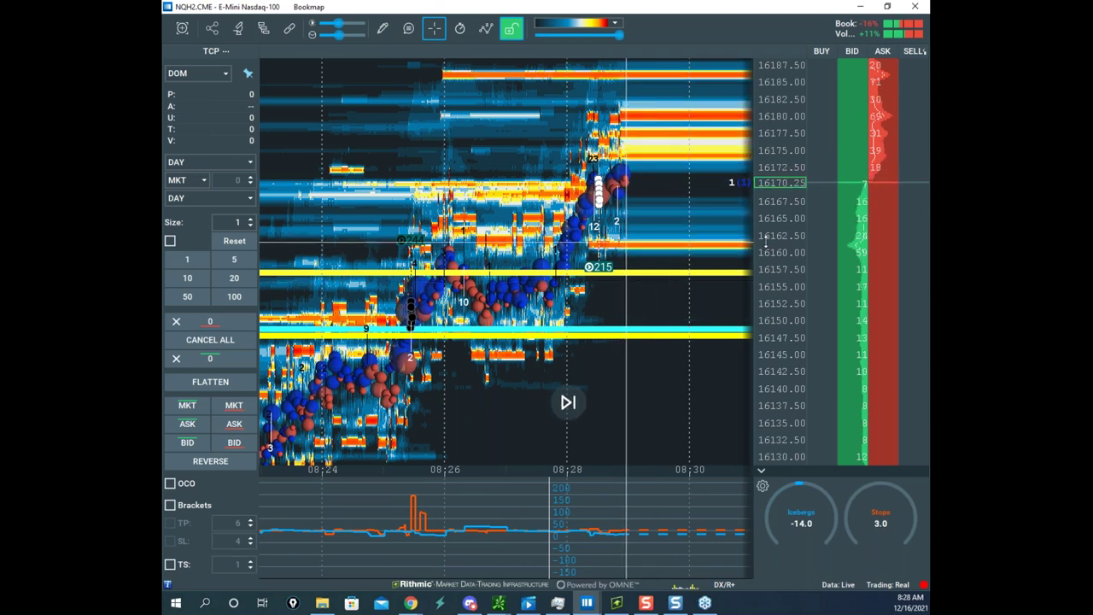
scroll(765, 243, "up", 2)
left_click_drag(669, 225, 647, 265)
scroll(657, 265, "up", 3)
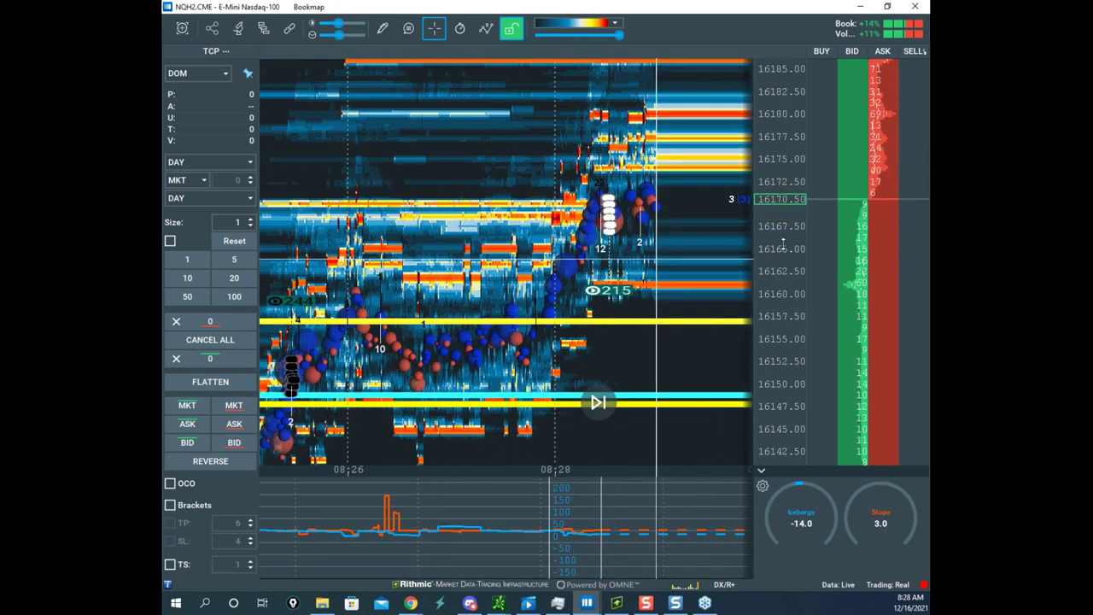
scroll(784, 242, "up", 3)
left_click_drag(719, 301, 710, 239)
scroll(789, 298, "up", 5)
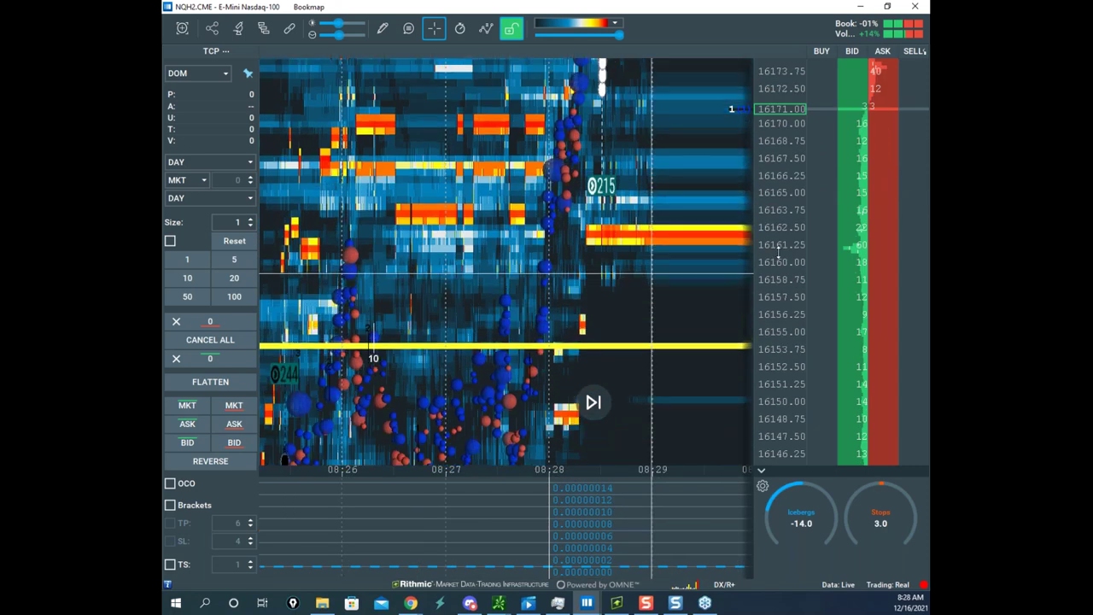
- Check the ATR on the thinkorswim NQ 5-minute chart, and return to the Nasdaq book around the upper yellow line
left_click(499, 603)
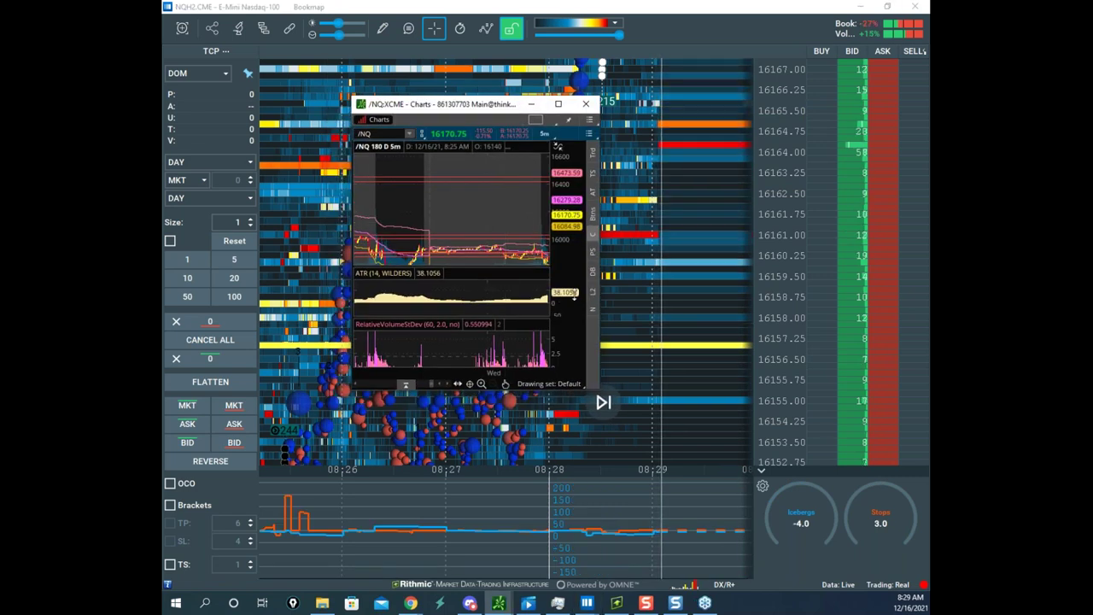
left_click_drag(461, 104, 164, 174)
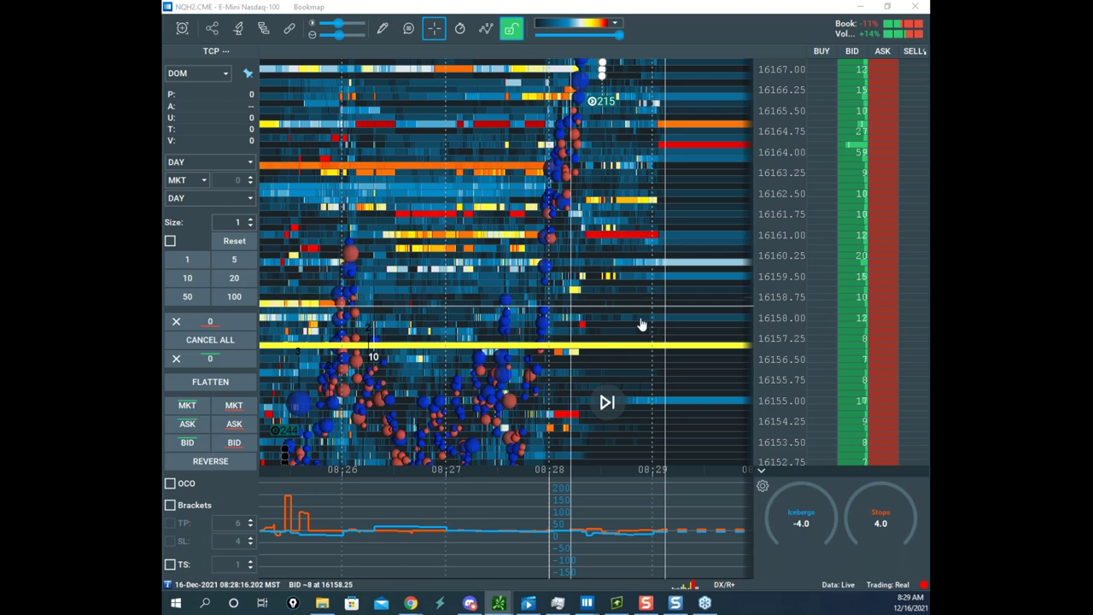
left_click_drag(779, 335, 778, 316)
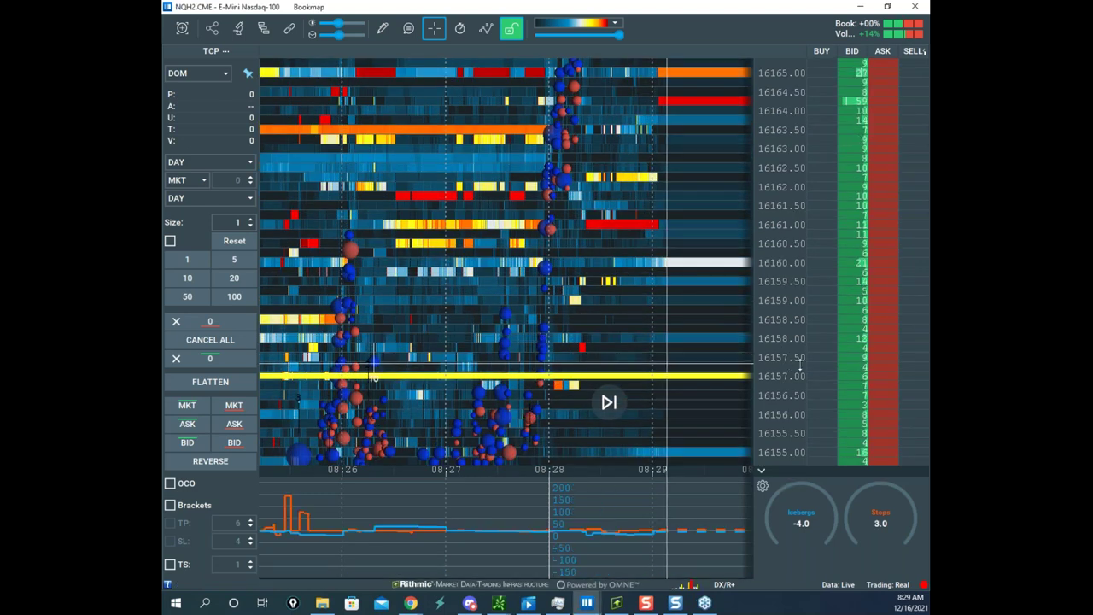
left_click_drag(686, 253, 662, 301)
scroll(775, 260, "down", 3)
left_click_drag(685, 262, 662, 338)
mouse_move(782, 239)
left_mouse_down()
mouse_move(778, 283)
mouse_move(776, 267)
left_mouse_up()
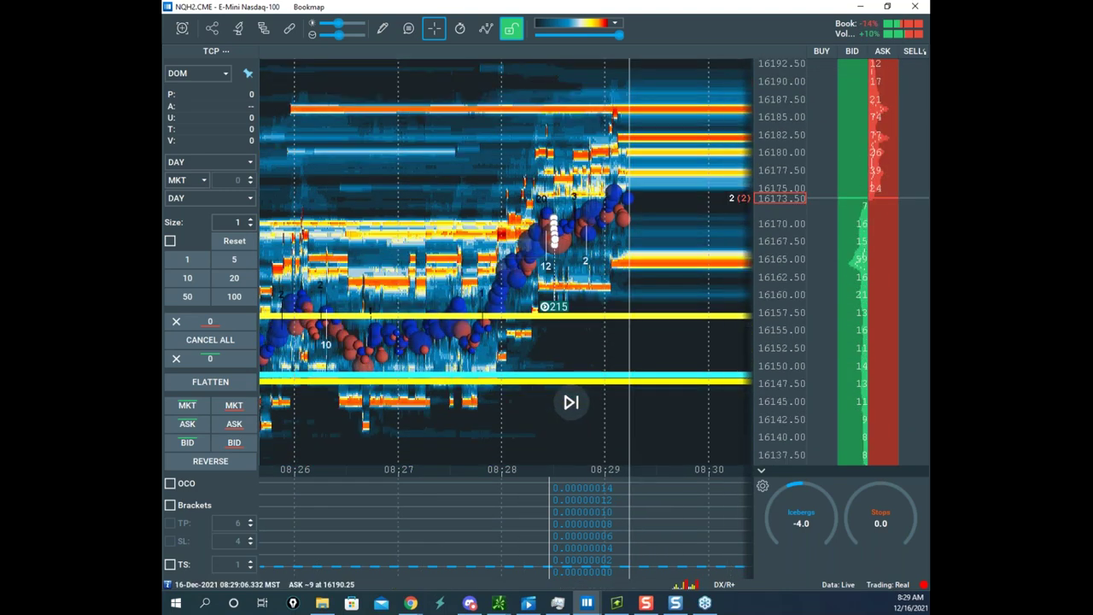
- Sketch a Nasdaq path rising from the 215 marker to about 16192, dropping to about 16157 and turning up, and clear it
key("Escape")
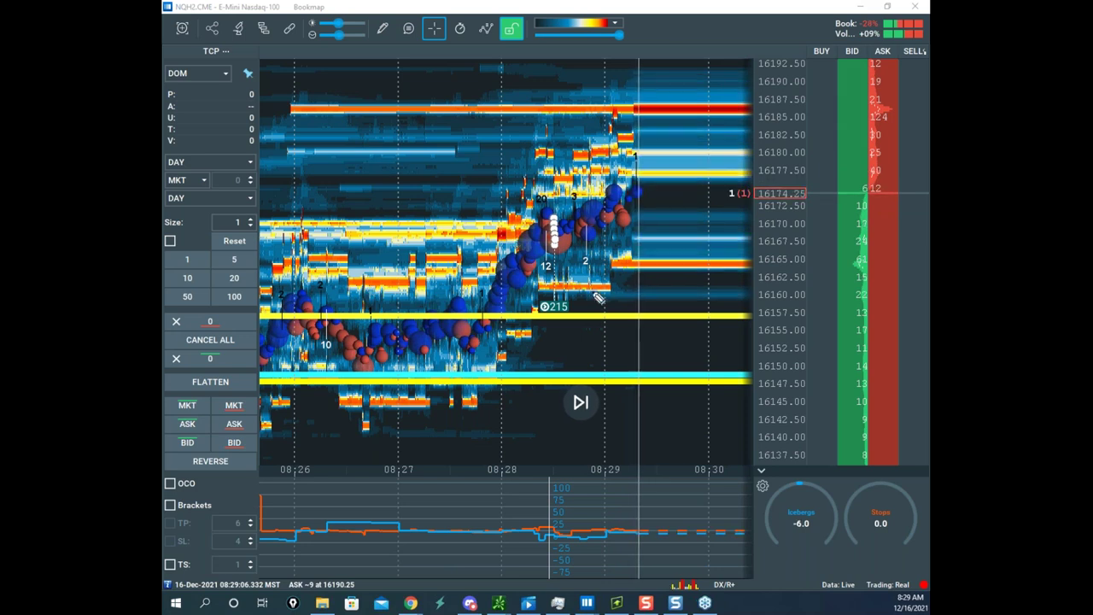
mouse_move(547, 307)
left_mouse_down()
mouse_move(598, 271)
mouse_move(672, 113)
mouse_move(714, 67)
left_mouse_up()
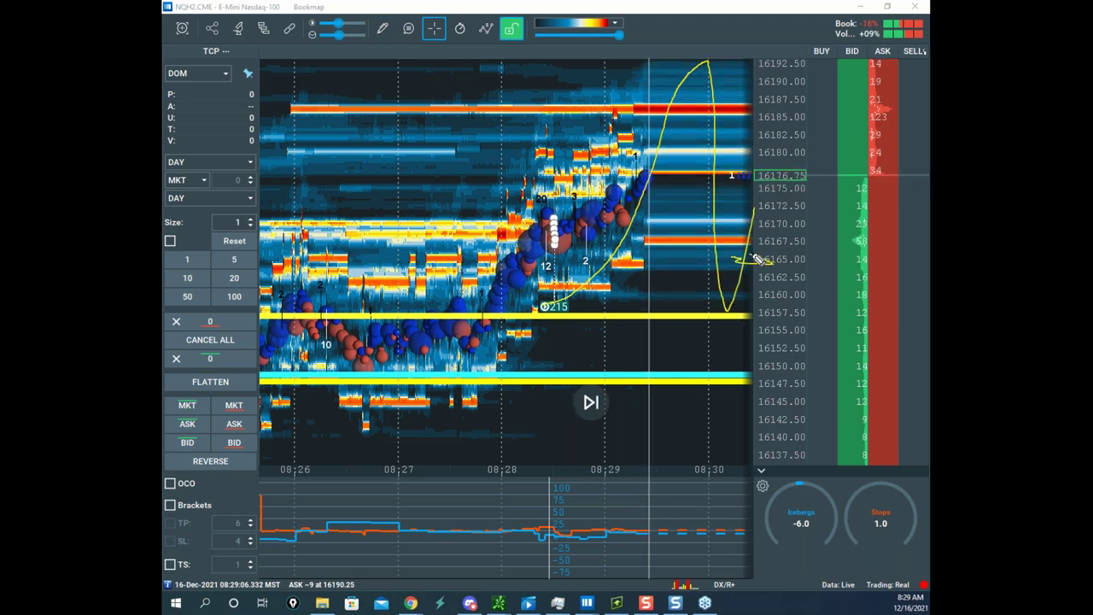
key("Escape")
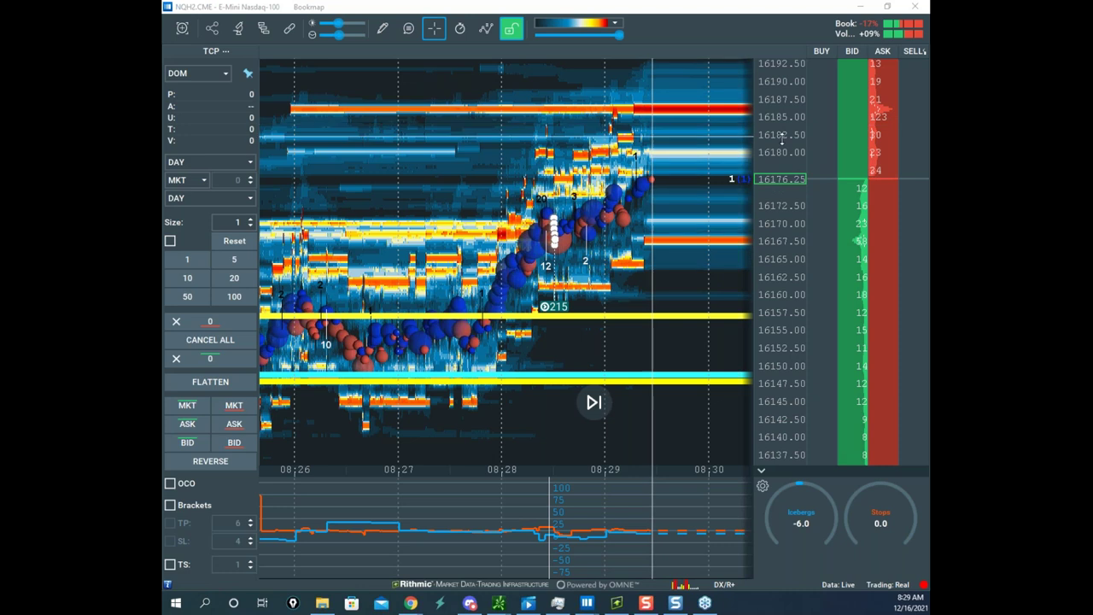
- Examine the wider Nasdaq price range, including the black lines near 16205 and 16284
scroll(780, 135, "down", 4)
scroll(716, 164, "down", 4)
scroll(780, 144, "up", 3)
scroll(780, 142, "down", 1)
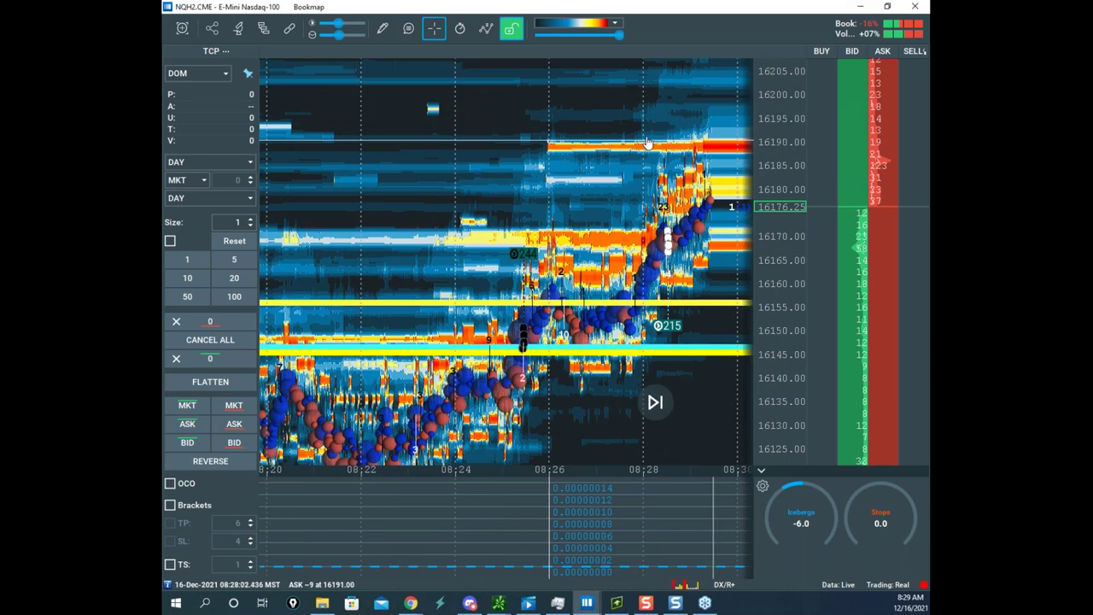
scroll(645, 300, "down", 2)
scroll(772, 128, "down", 4)
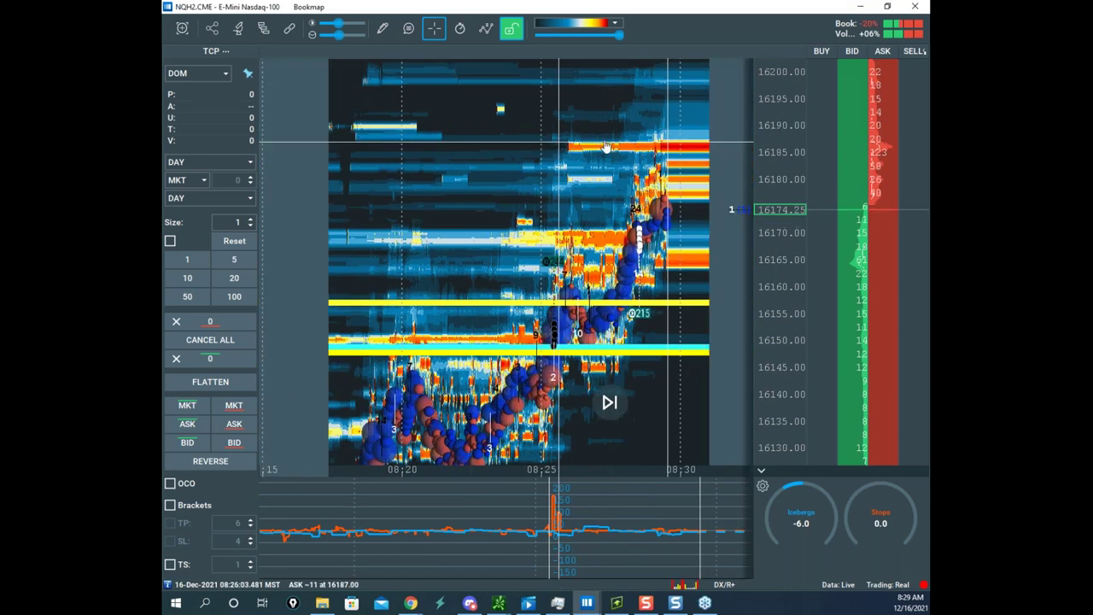
scroll(772, 160, "down", 4)
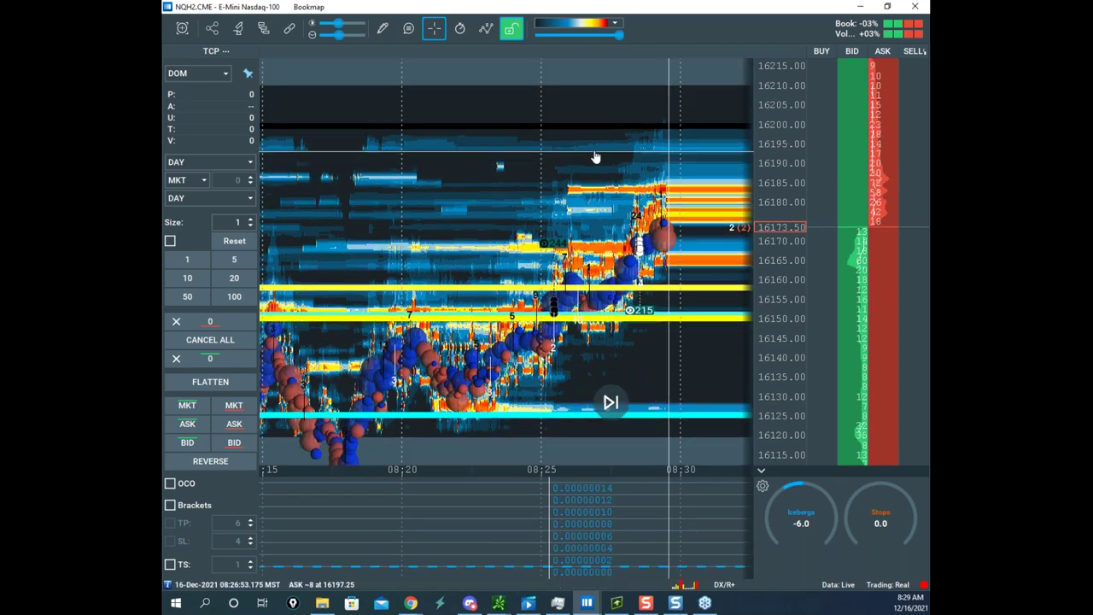
scroll(779, 119, "down", 3)
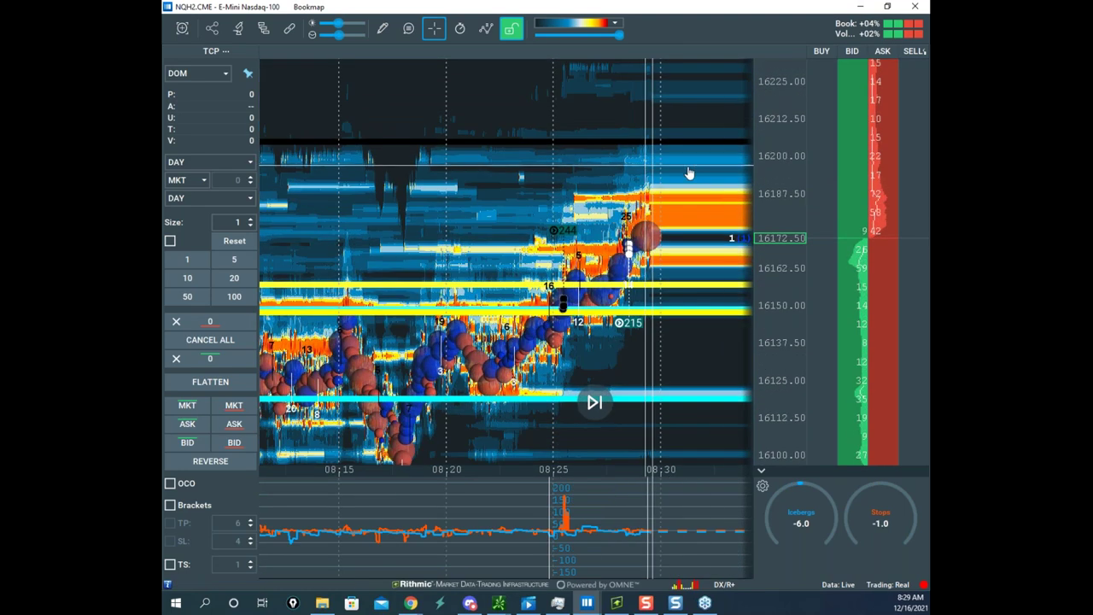
left_click_drag(503, 166, 499, 190)
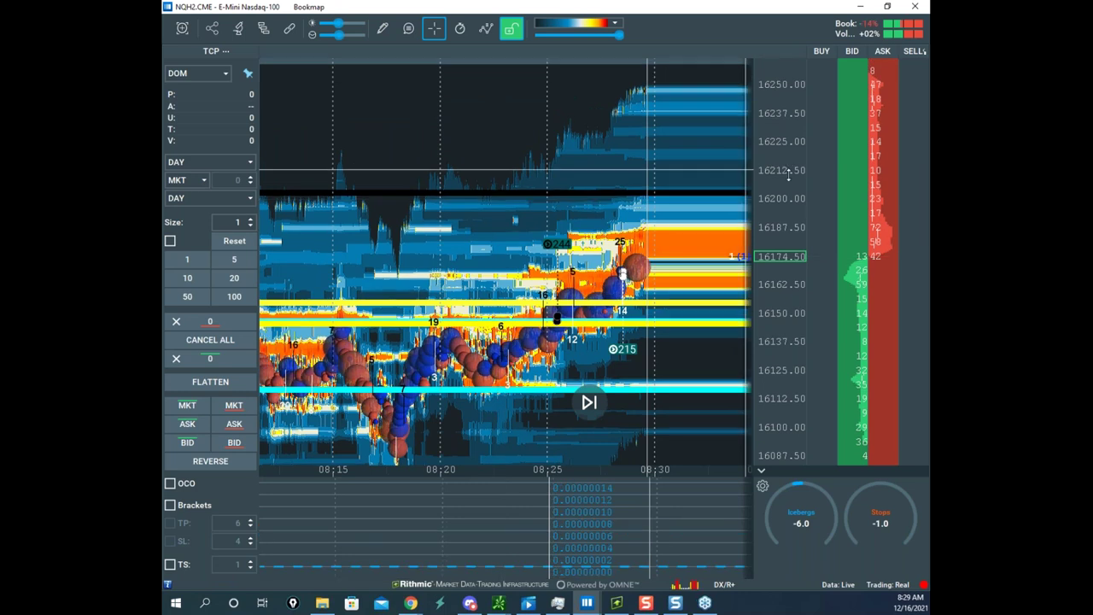
scroll(784, 169, "down", 3)
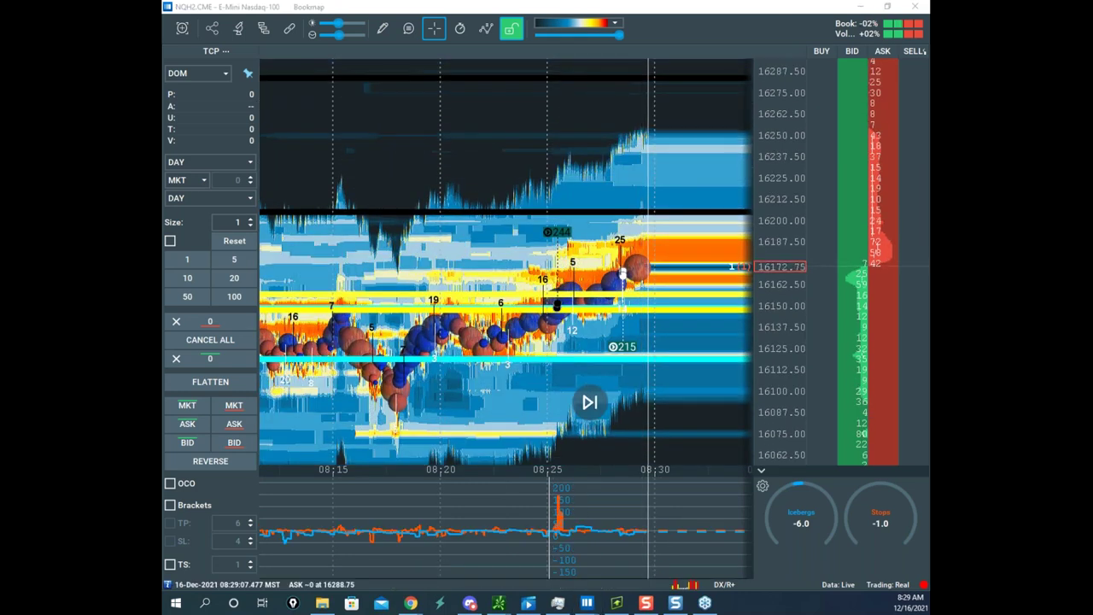
- Mark both black lines and sketch a path rising to about 16220 and falling to about 16135
left_click_drag(541, 74, 671, 75)
left_click_drag(543, 207, 667, 211)
mouse_move(623, 272)
left_mouse_down()
mouse_move(664, 213)
mouse_move(714, 337)
left_mouse_up()
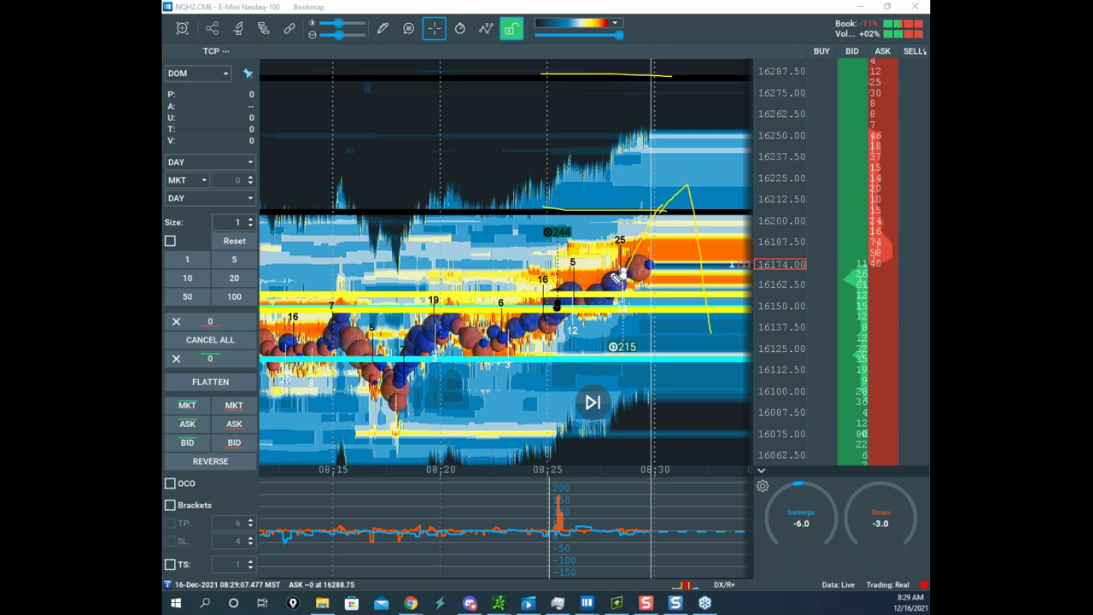
- Circle the trading zone below the lower black line, mark both black levels further back, and sketch a spike to about 16216 dropping to about 16095
mouse_move(639, 282)
left_mouse_down()
mouse_move(384, 312)
mouse_move(694, 253)
left_mouse_up()
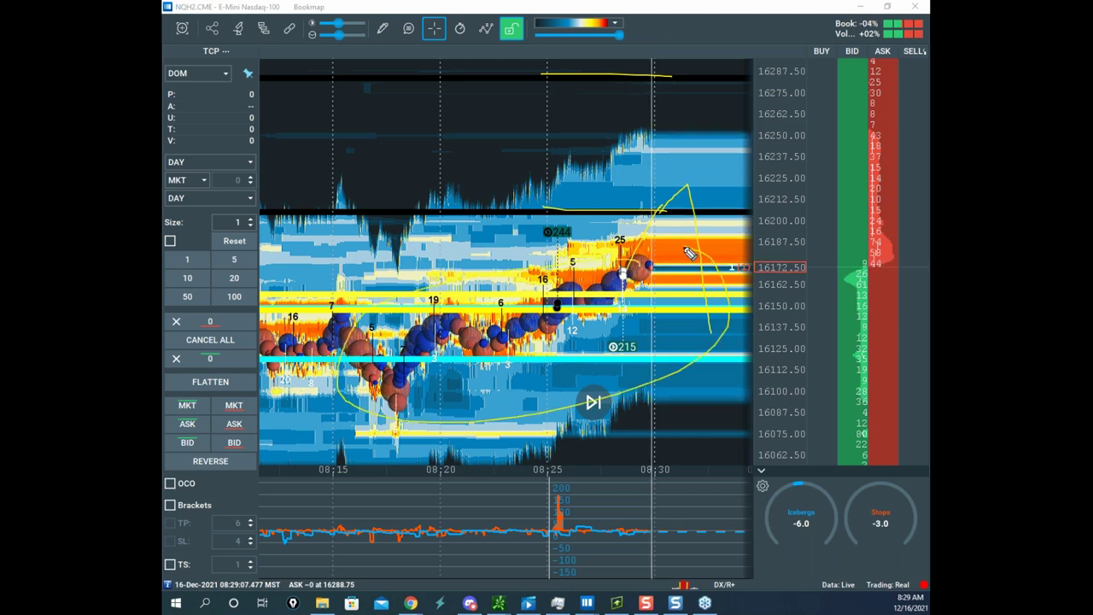
left_click_drag(448, 83, 578, 75)
mouse_move(456, 193)
left_mouse_down()
mouse_move(512, 193)
mouse_move(484, 294)
left_mouse_up()
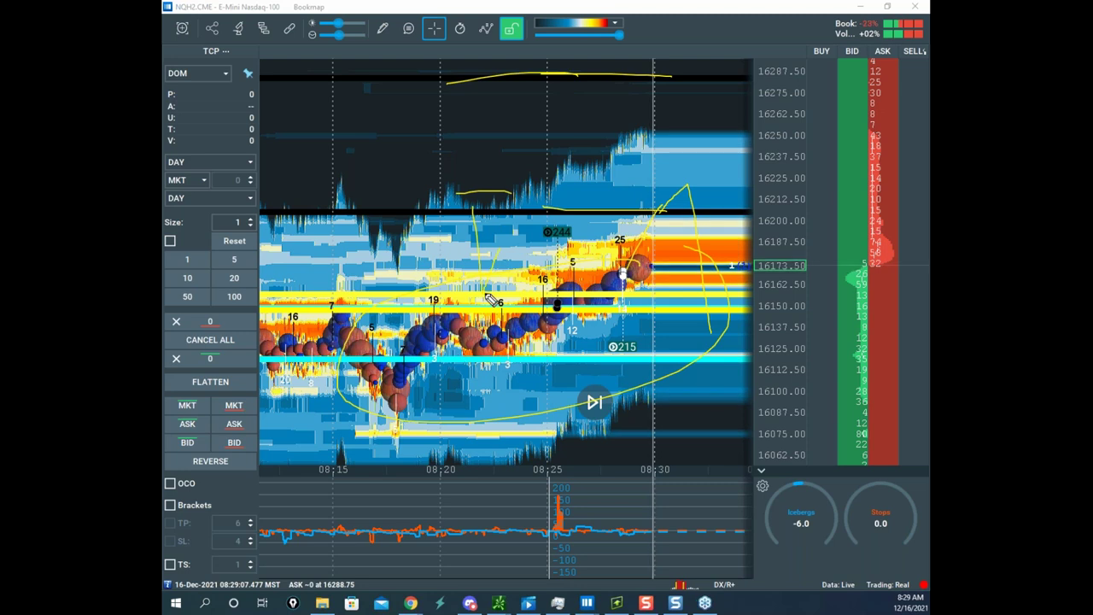
left_click_drag(480, 213, 553, 403)
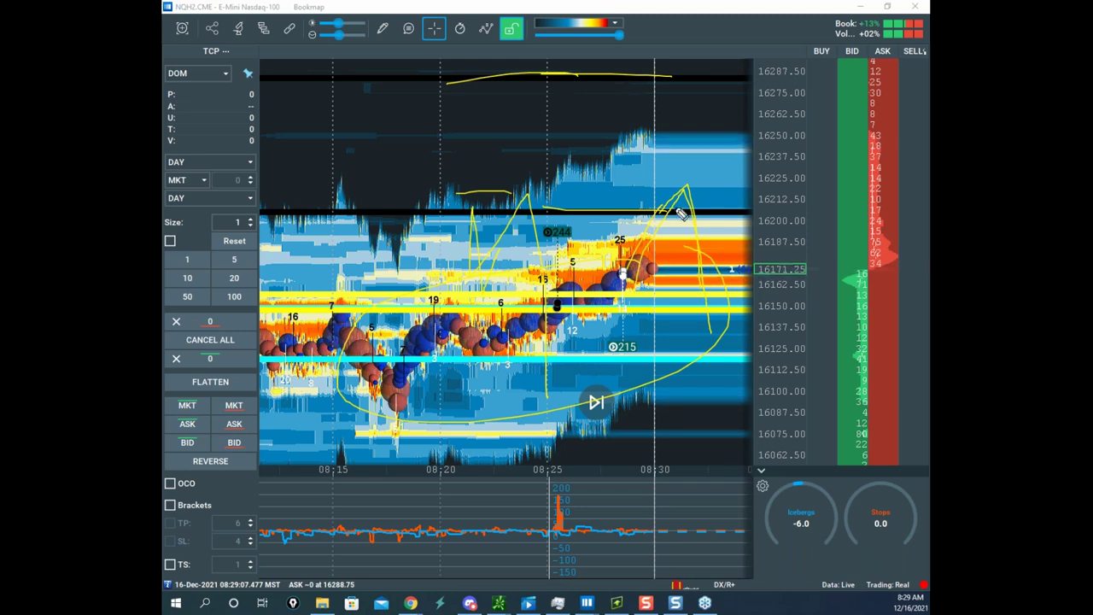
- Erase the sketches, mark both black levels again, and circle the zone between them and the trading zone below
key("e")
left_click_drag(522, 76, 657, 90)
left_click_drag(512, 233, 649, 223)
mouse_move(602, 293)
left_mouse_down()
mouse_move(342, 392)
mouse_move(530, 409)
mouse_move(602, 397)
mouse_move(609, 327)
left_mouse_up()
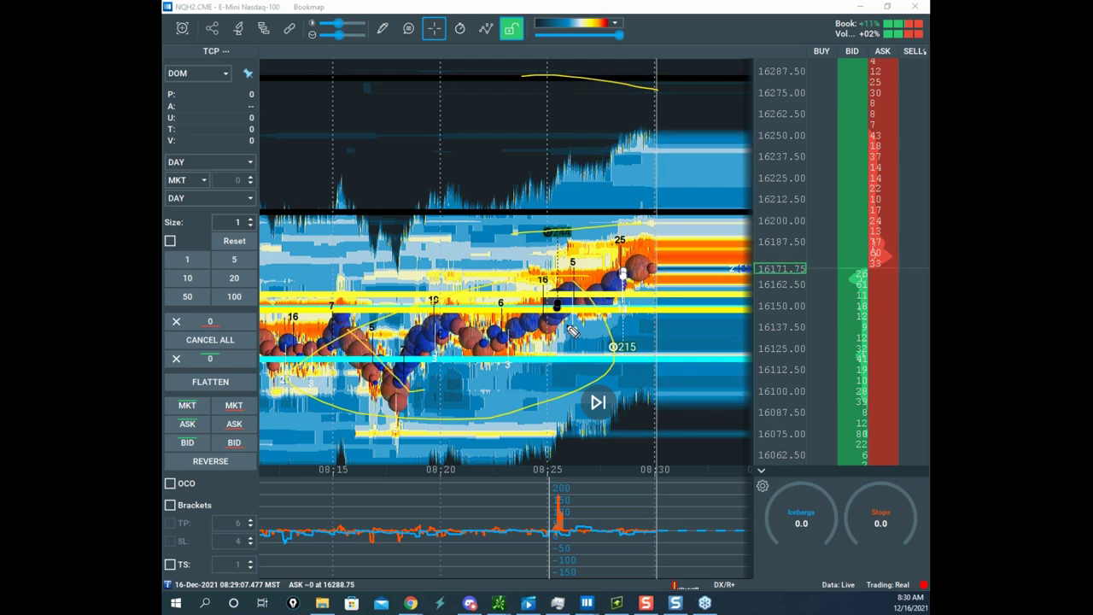
left_click_drag(626, 85, 701, 298)
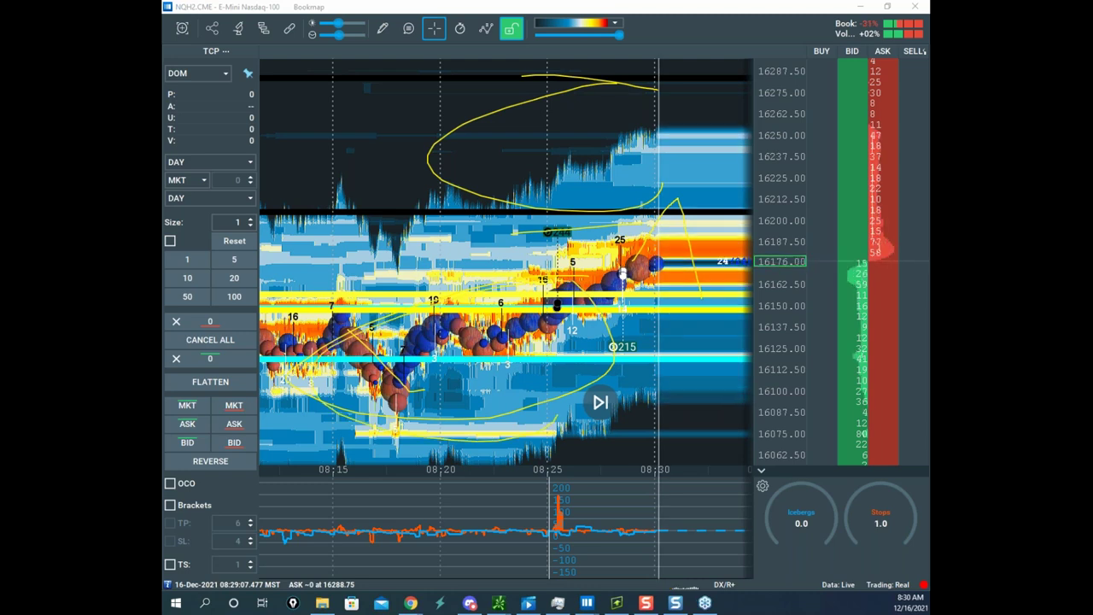
- Move Bookmap and the risk worksheet aside to show the 1-hour gold futures chart, and erase the leftover sketches
key("Escape")
scroll(765, 158, "up", 3)
left_click_drag(676, 8, 162, 280)
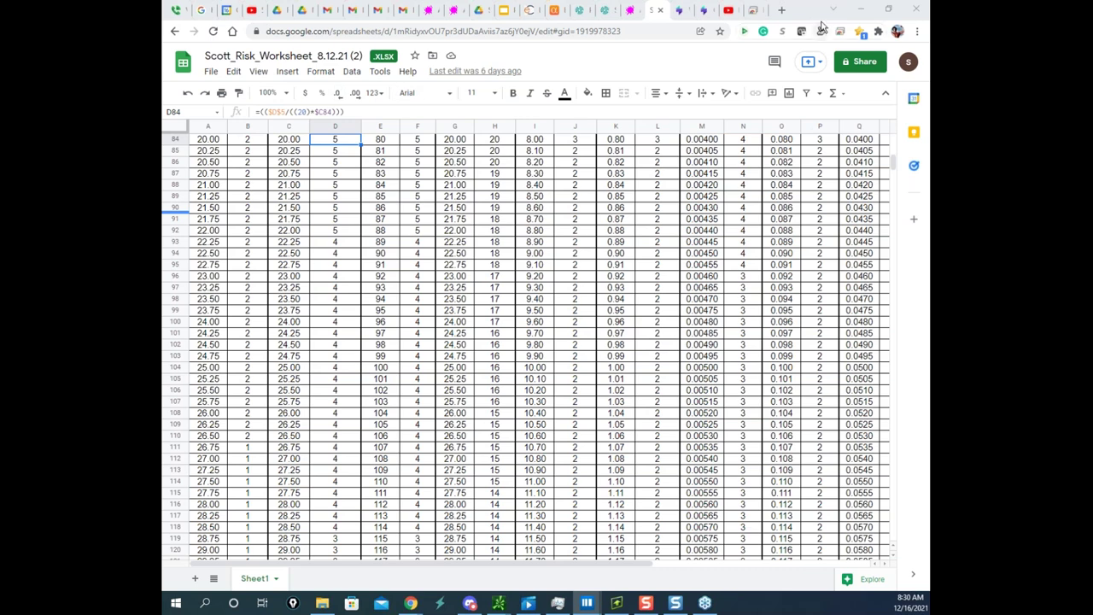
double_click(789, 10)
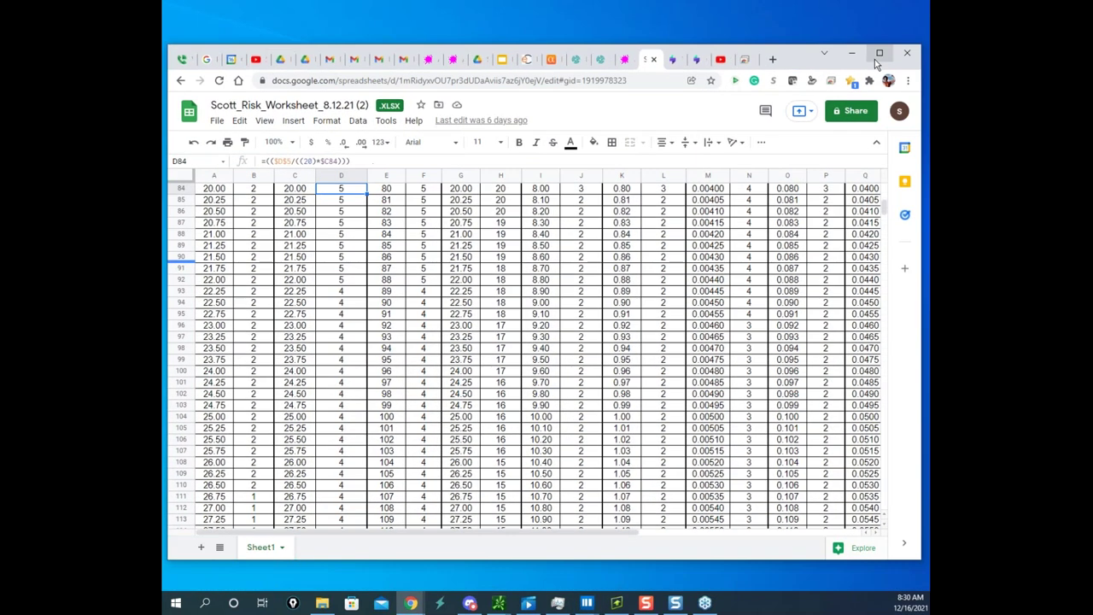
left_click(879, 54)
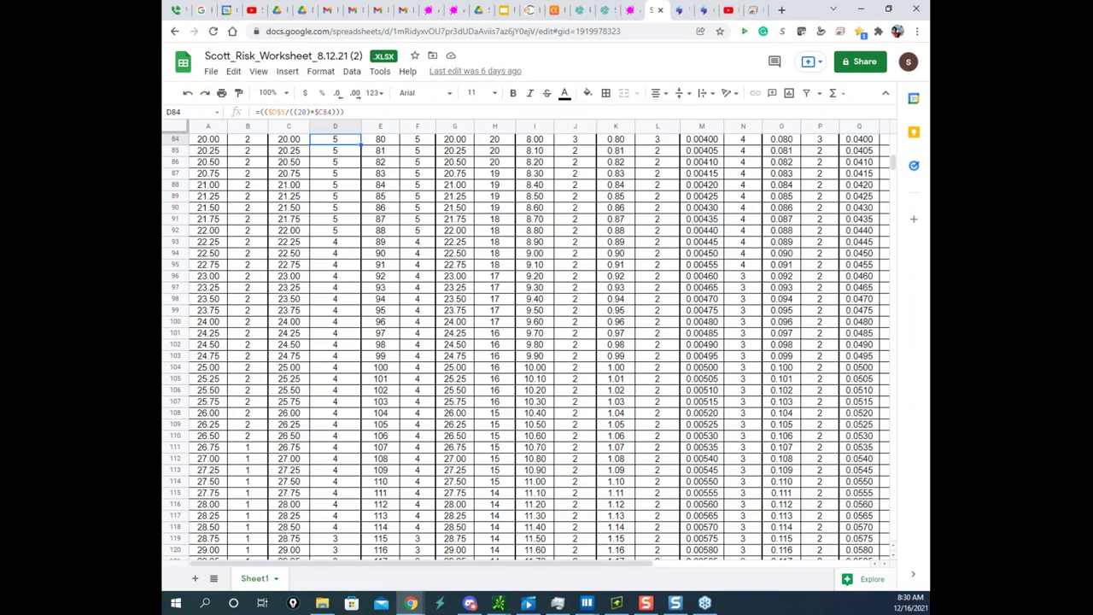
left_click_drag(164, 157, 616, 154)
left_click(645, 151)
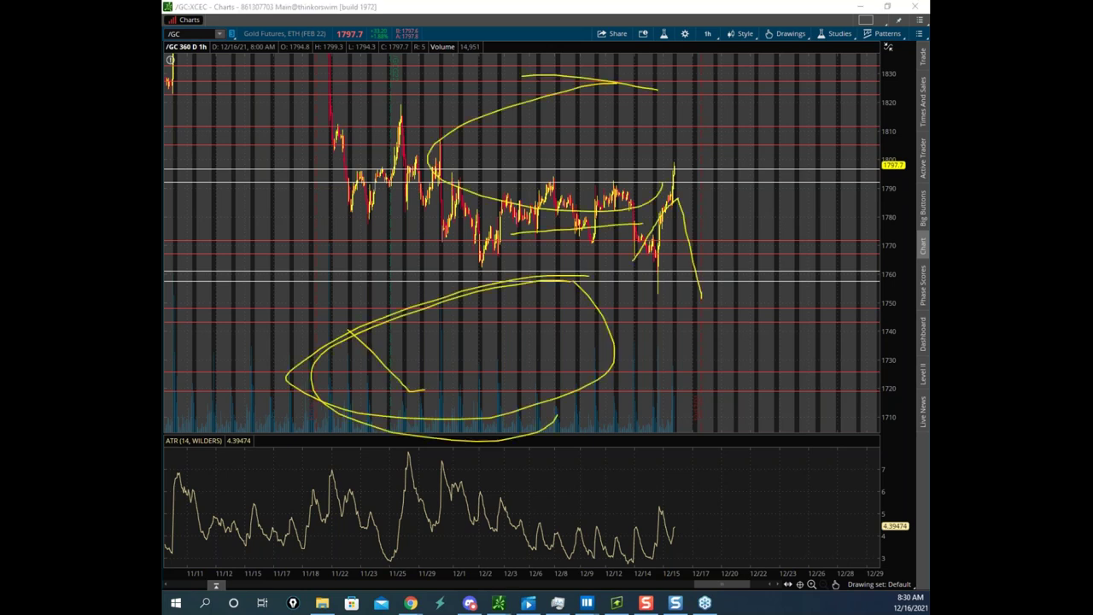
key("e")
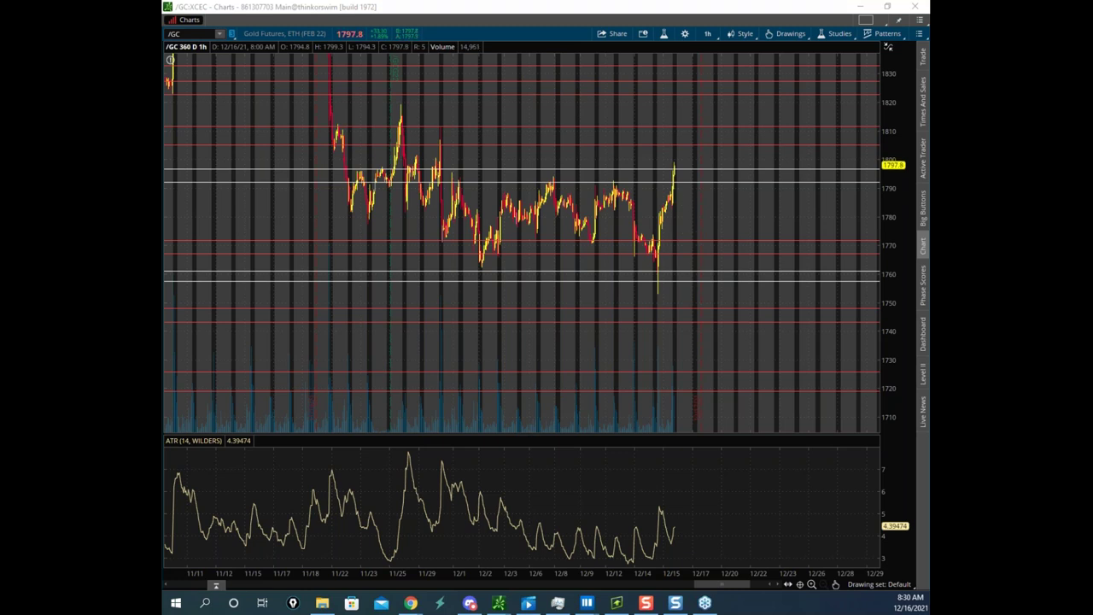
- Move the gold chart aside and jump to the newest messages in the Discord general channel
left_click_drag(679, 2, 686, 60)
scroll(602, 220, "up", 3)
scroll(587, 224, "up", 10)
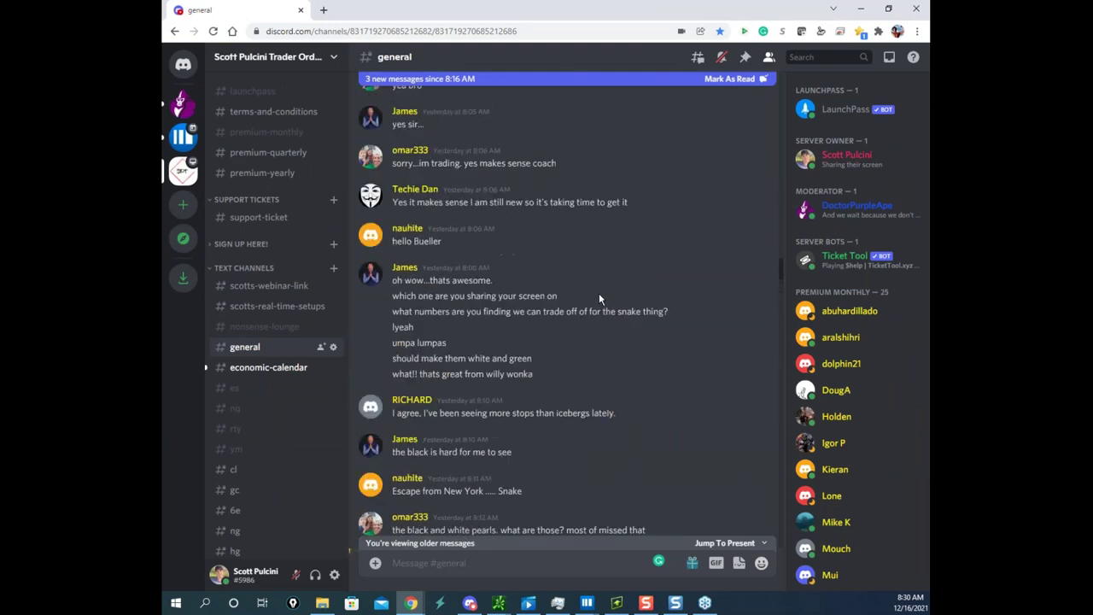
scroll(602, 295, "down", 10)
left_click_drag(778, 325, 779, 553)
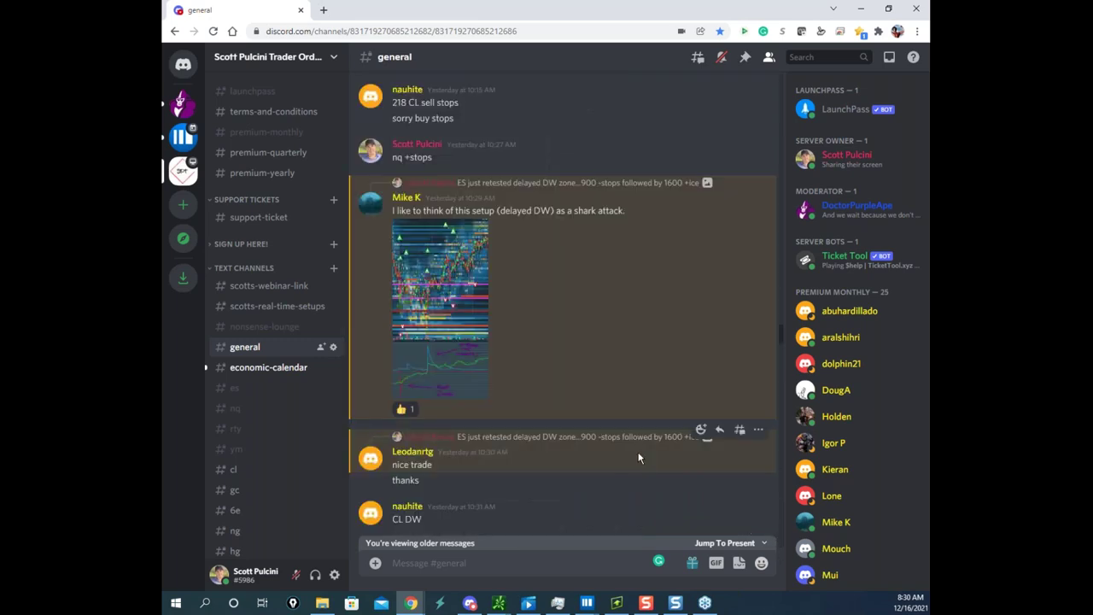
scroll(638, 458, "down", 15)
scroll(620, 382, "down", 10)
left_click(742, 543)
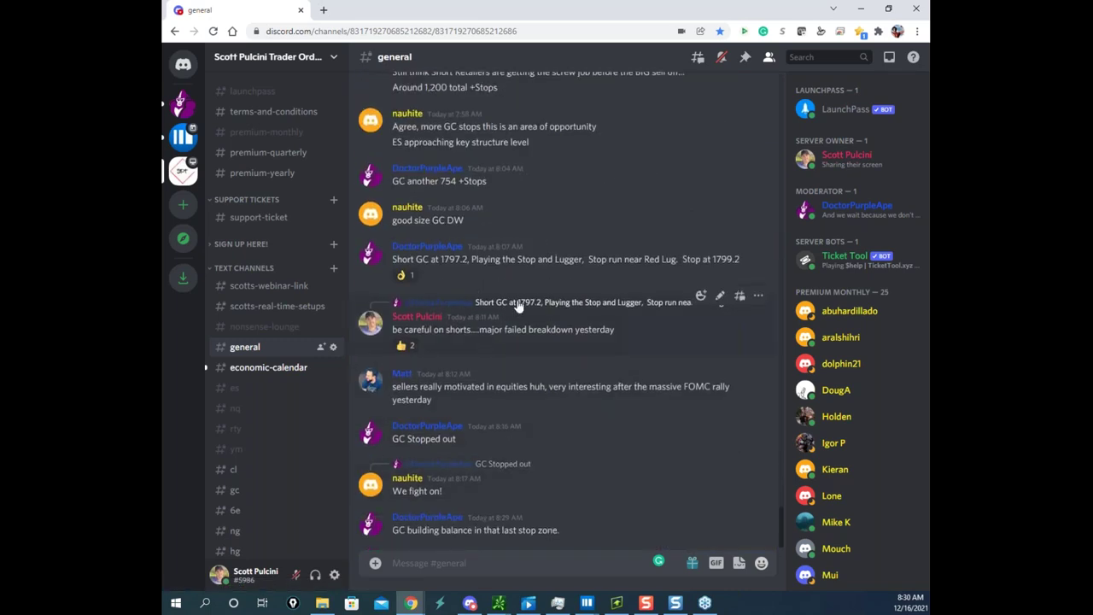
- Read today's general-channel messages about the GC short orders, stops and stop-out
scroll(516, 304, "up", 3)
scroll(517, 305, "up", 3)
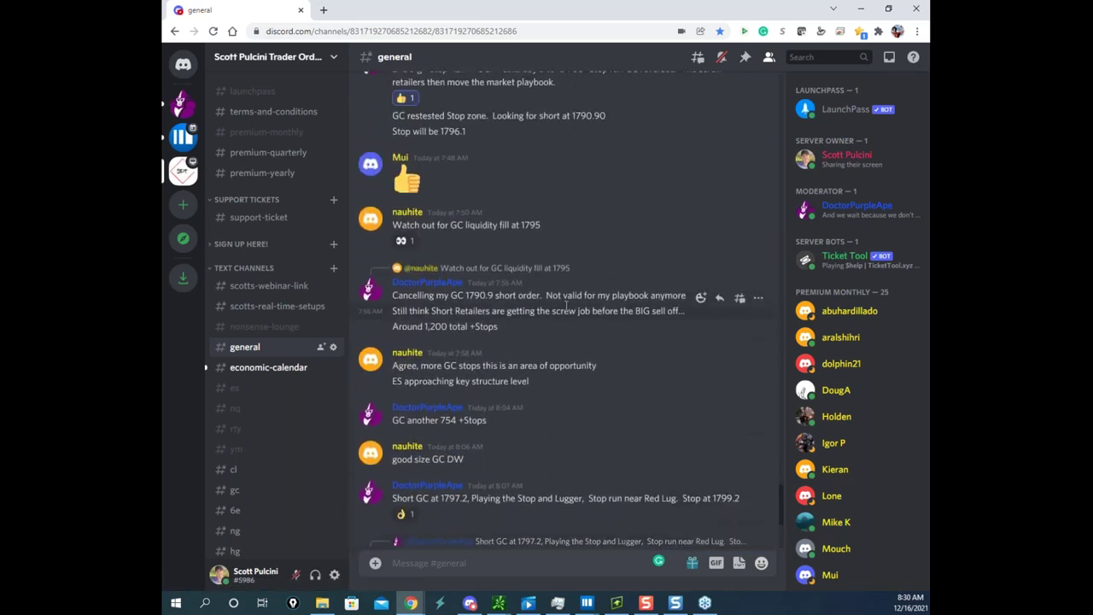
scroll(520, 325, "up", 4)
scroll(538, 333, "down", 10)
scroll(506, 366, "up", 1)
scroll(505, 364, "down", 1)
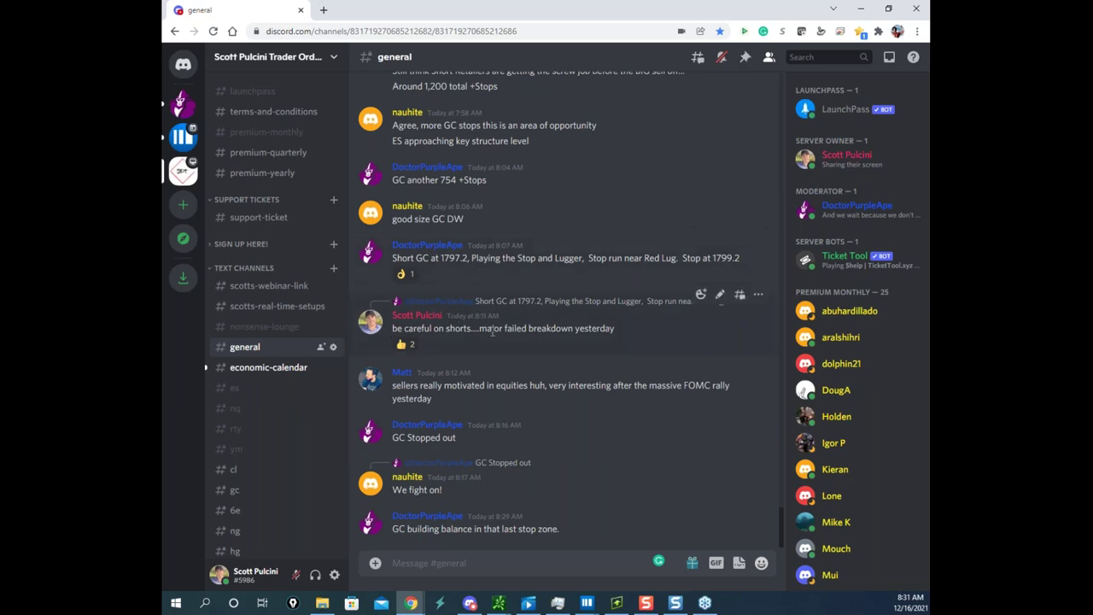
- Return to the gold chart, circle the 11/22 to 11/25 dates, and box the late-November price range from about 1780 to 1815
left_click_drag(250, 11, 257, 0)
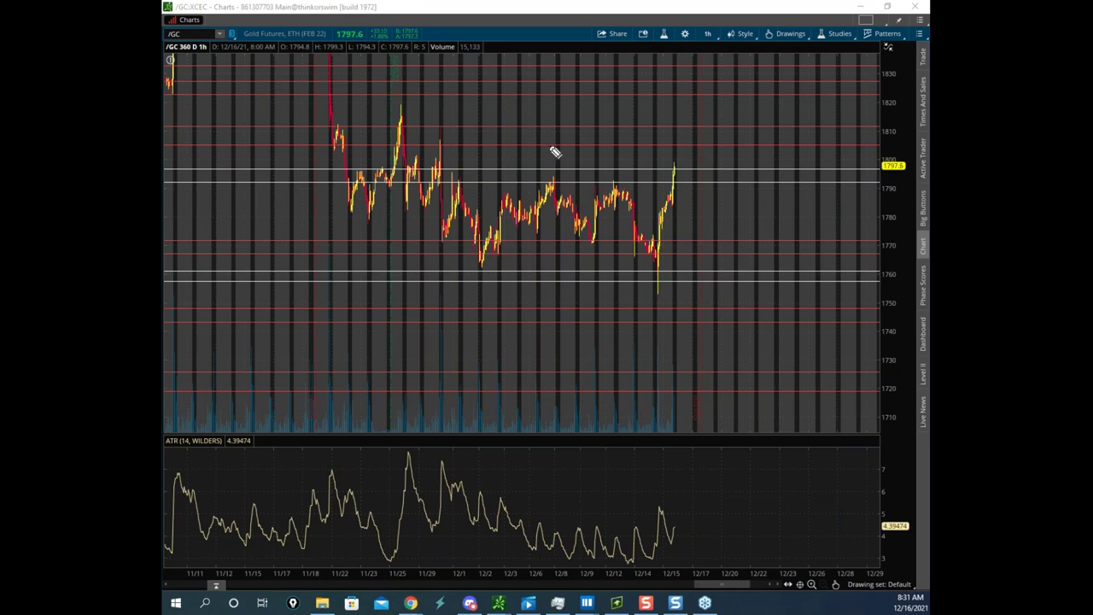
mouse_move(335, 119)
left_mouse_down()
mouse_move(458, 117)
mouse_move(455, 213)
mouse_move(377, 167)
left_mouse_up()
left_click_drag(399, 556, 416, 570)
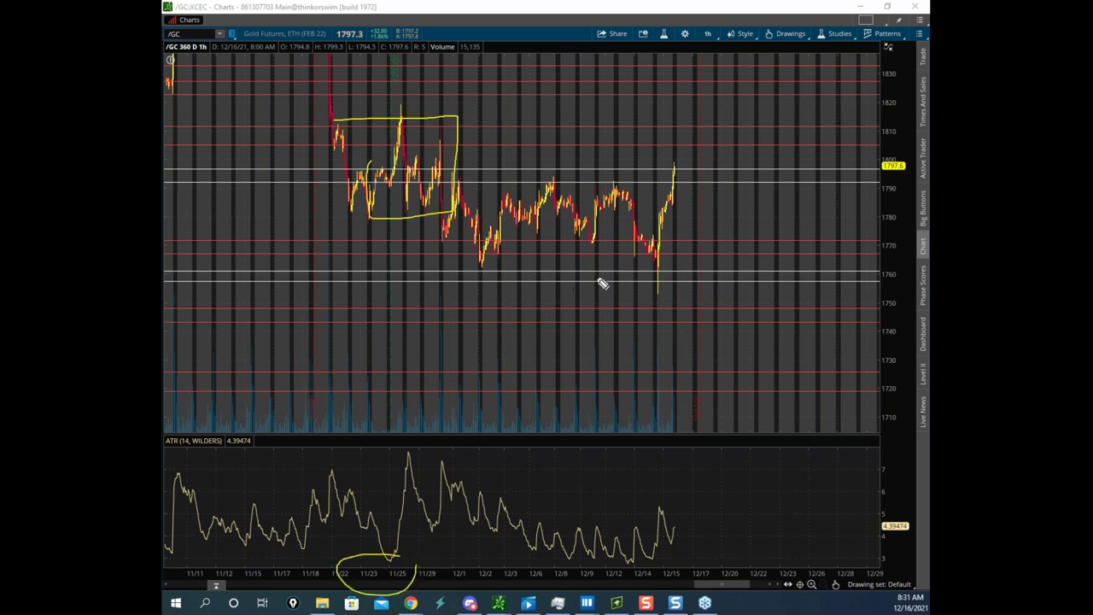
left_click_drag(342, 123, 411, 219)
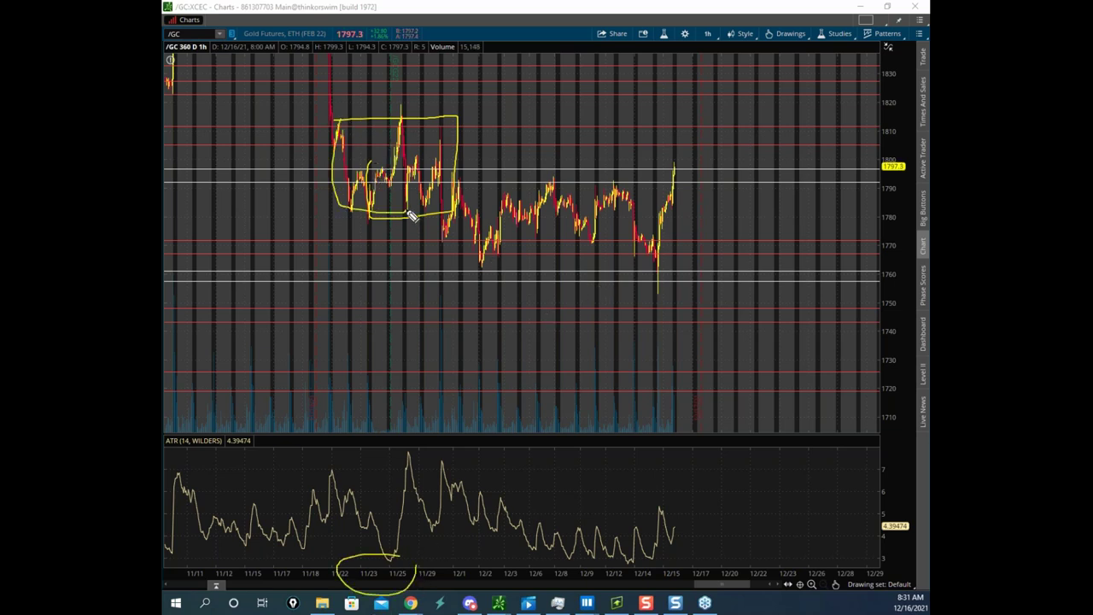
- Sketch a value band near 1790 to 1795 inside the late-November box, with price swings across it and the drop toward 1770
mouse_move(444, 186)
left_mouse_down()
mouse_move(450, 247)
mouse_move(466, 187)
left_mouse_up()
mouse_move(362, 180)
left_mouse_down()
mouse_move(408, 174)
mouse_move(384, 185)
mouse_move(417, 169)
mouse_move(432, 183)
left_mouse_up()
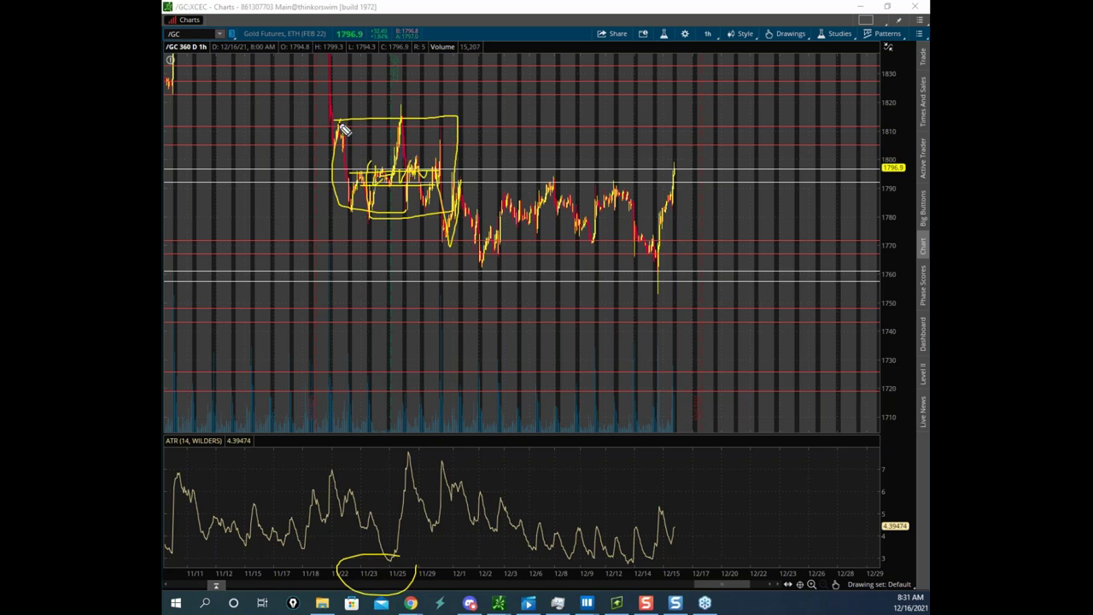
mouse_move(380, 145)
left_mouse_down()
mouse_move(366, 127)
mouse_move(427, 209)
mouse_move(464, 182)
left_mouse_up()
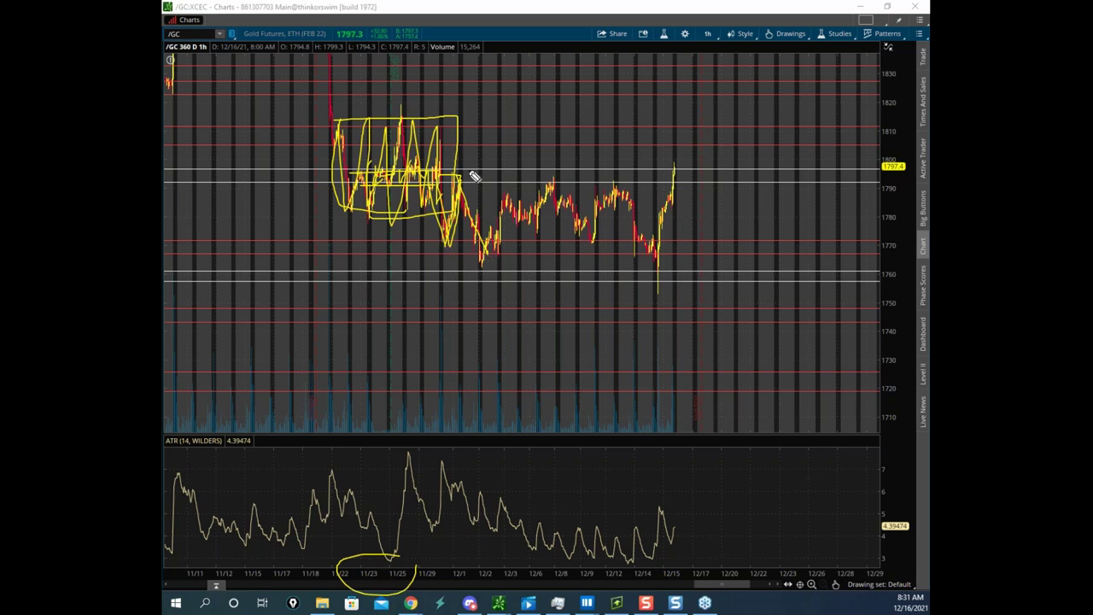
- Box the December gold range from about 1765 to 1795, circling its dates and pointing an arrow at the dip below it
mouse_move(457, 181)
left_mouse_down()
mouse_move(652, 183)
mouse_move(655, 232)
mouse_move(530, 267)
mouse_move(459, 243)
mouse_move(458, 180)
left_mouse_up()
mouse_move(579, 538)
left_mouse_down()
mouse_move(419, 563)
mouse_move(588, 602)
mouse_move(647, 581)
mouse_move(555, 538)
left_mouse_up()
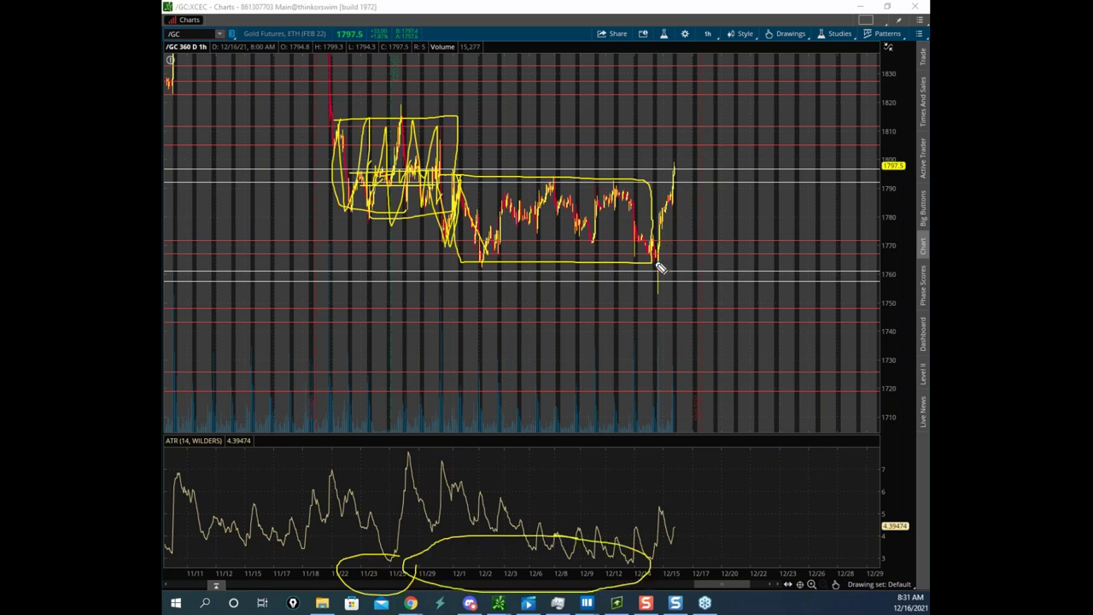
left_click_drag(766, 290, 662, 280)
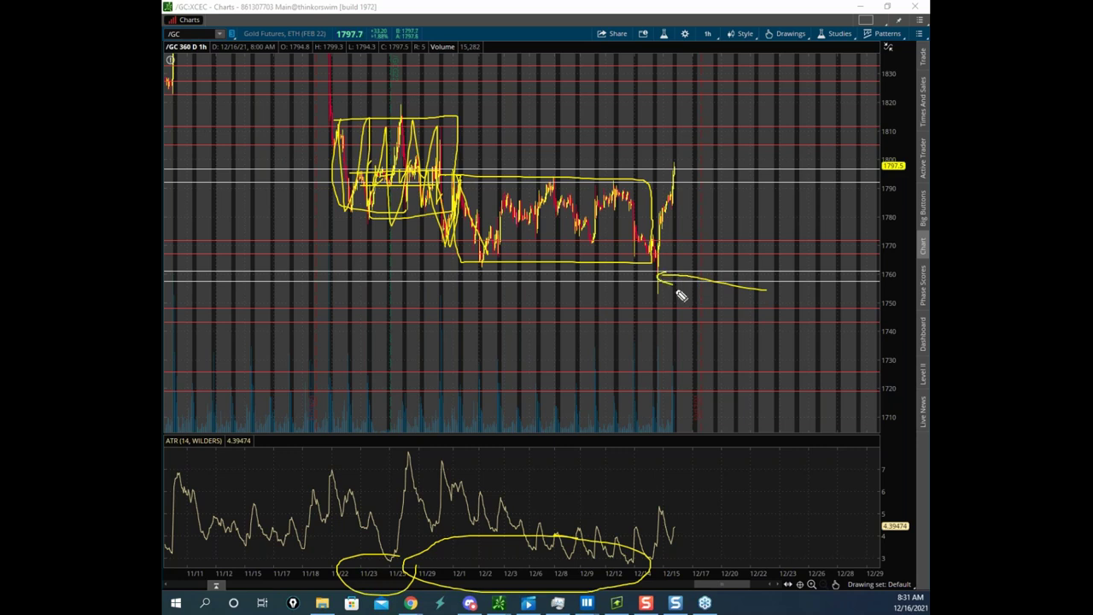
- Erase the sketches and redraw the late-November box and the December box from about 1767 to 1797
right_click(536, 153)
mouse_move(327, 116)
left_mouse_down()
mouse_move(433, 120)
mouse_move(427, 197)
mouse_move(344, 149)
left_mouse_up()
mouse_move(437, 187)
left_mouse_down()
mouse_move(439, 239)
mouse_move(463, 168)
mouse_move(484, 260)
left_mouse_up()
left_click_drag(452, 174, 631, 181)
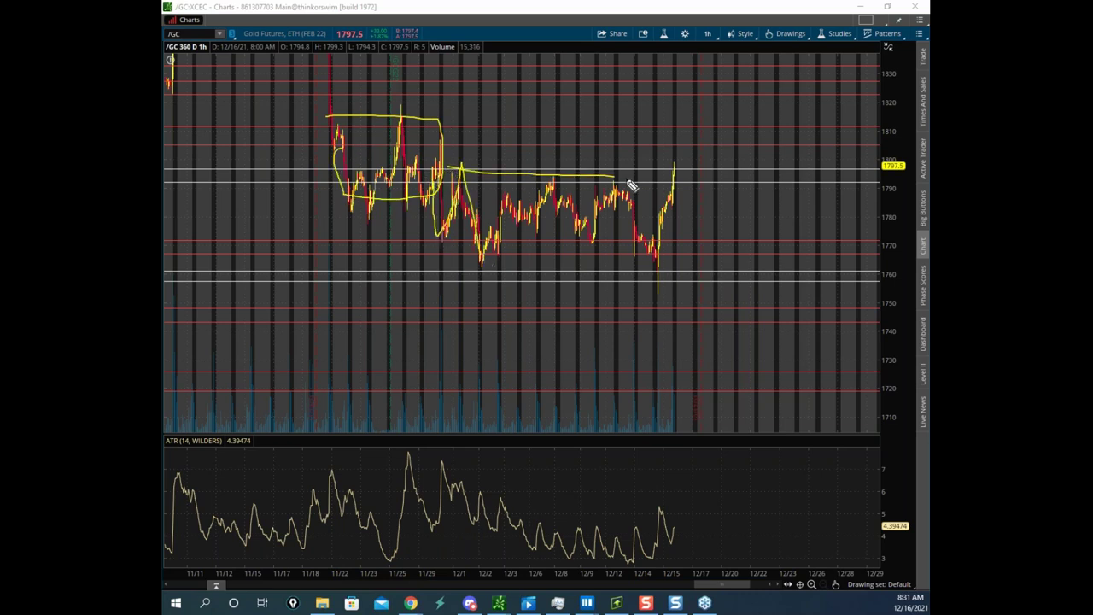
mouse_move(458, 171)
left_mouse_down()
mouse_move(463, 251)
mouse_move(669, 261)
mouse_move(649, 186)
left_mouse_up()
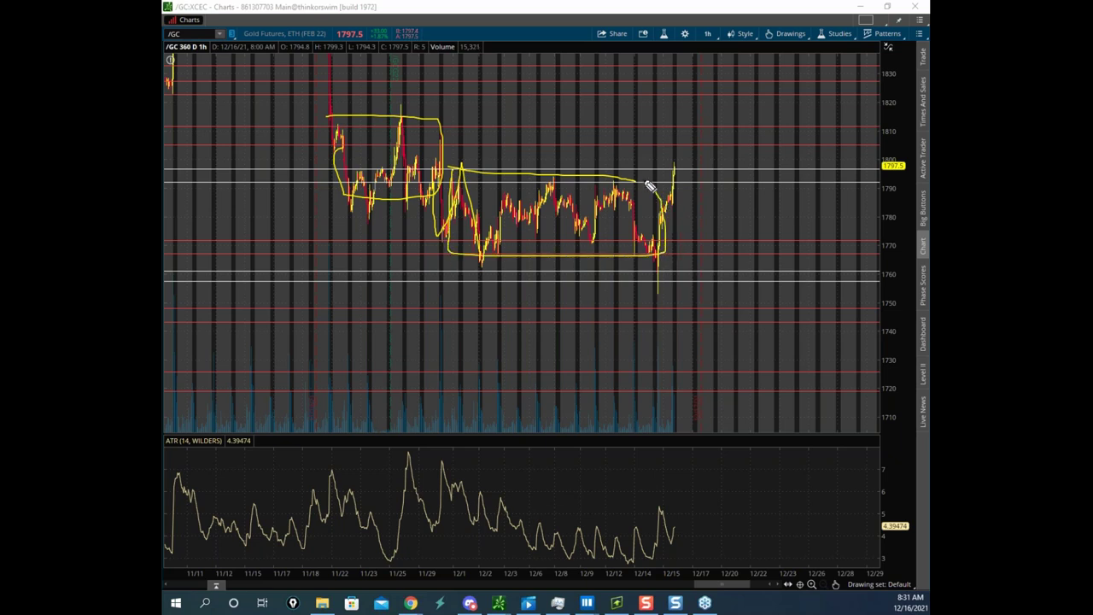
- Sketch the December range's middle band near 1780 and the flush and rally to about 1825, and clear the drawings
mouse_move(649, 256)
left_mouse_down()
mouse_move(660, 290)
mouse_move(669, 244)
left_mouse_up()
mouse_move(467, 208)
left_mouse_down()
mouse_move(639, 206)
mouse_move(613, 216)
left_mouse_up()
mouse_move(667, 242)
left_mouse_down()
mouse_move(646, 231)
mouse_move(659, 264)
mouse_move(681, 143)
left_mouse_up()
mouse_move(601, 162)
left_mouse_down()
mouse_move(664, 232)
mouse_move(659, 284)
mouse_move(685, 88)
left_mouse_up()
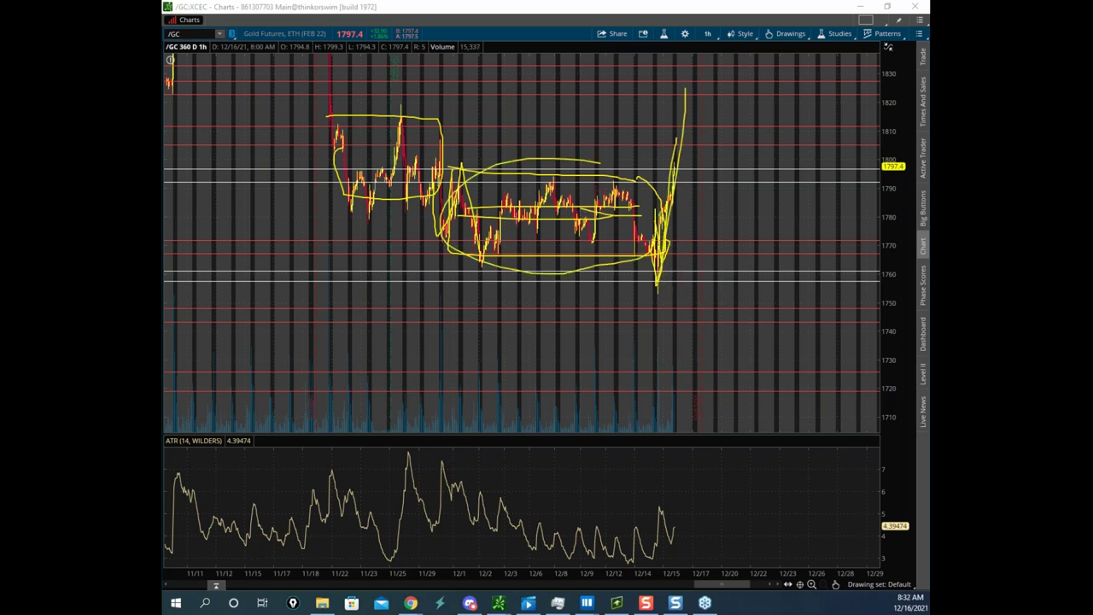
left_click(486, 11)
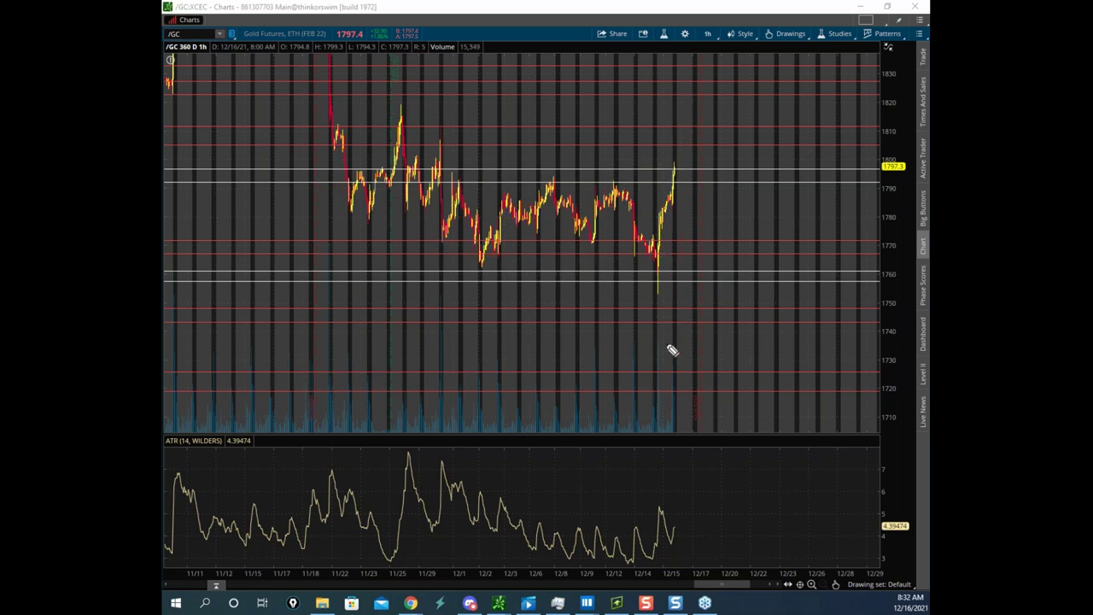
- Point an arrow at the gold low near 1755 and sketch a rally, a pullback to about 1792, and a continuation above 1830
mouse_move(746, 308)
left_mouse_down()
mouse_move(686, 293)
mouse_move(681, 302)
mouse_move(669, 263)
mouse_move(678, 130)
left_mouse_up()
left_click_drag(679, 186, 717, 33)
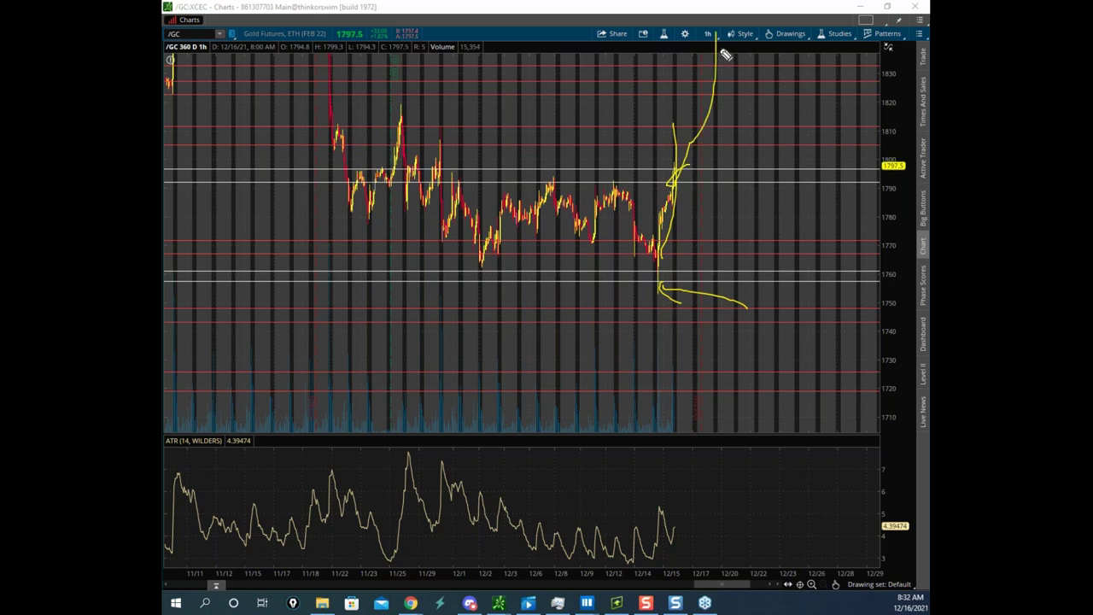
key("Escape")
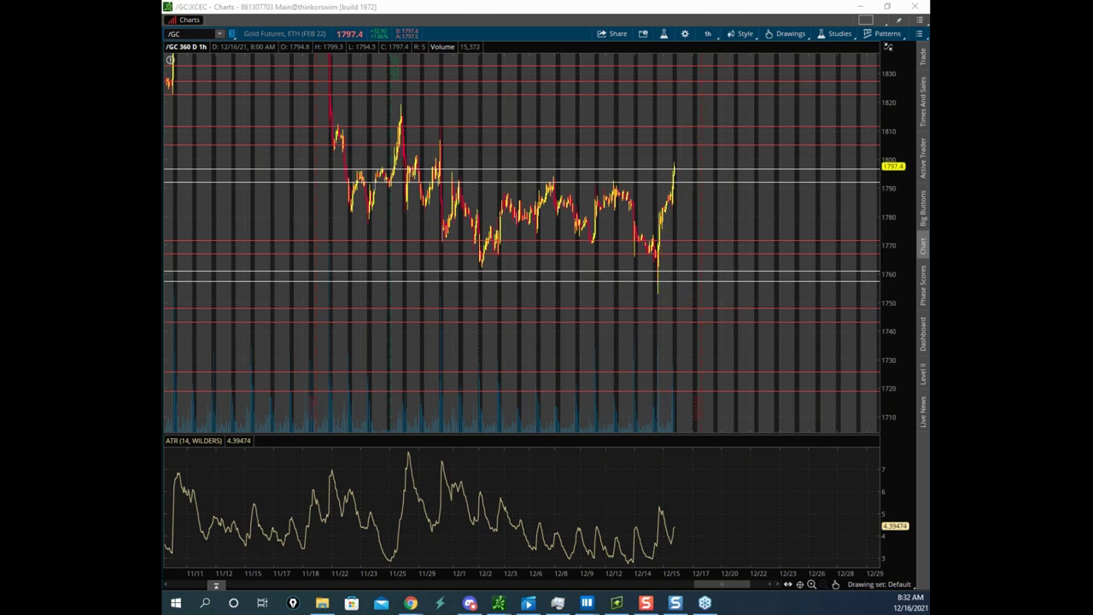
- Bring over the gold futures heatmap in Bookmap, maximize it, and examine the liquidity between about 1790 and 1801
left_click_drag(163, 97, 639, 61)
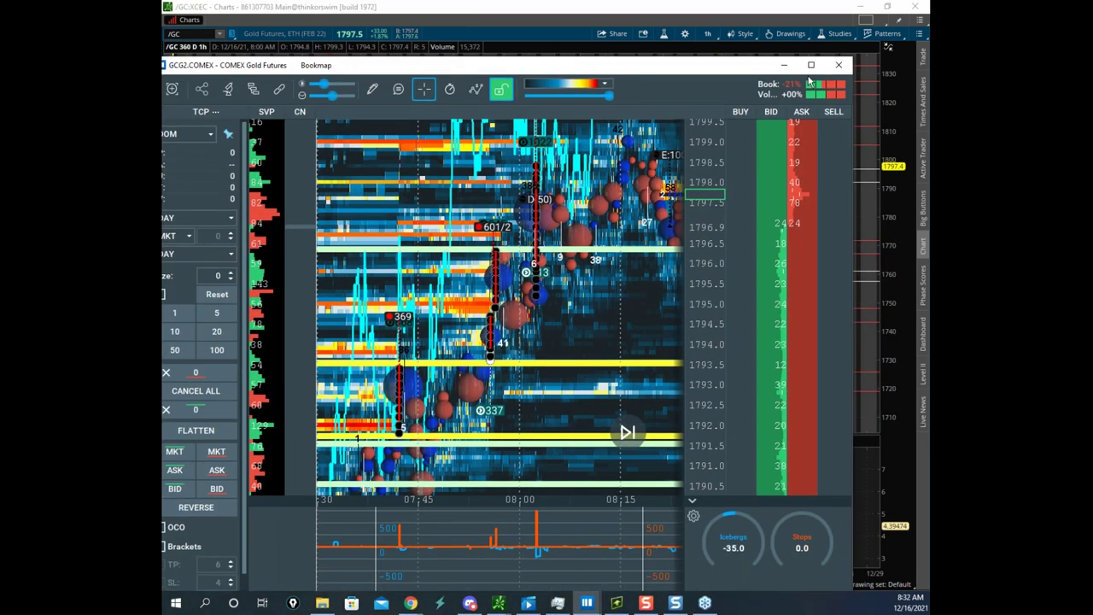
left_click(811, 64)
left_click_drag(711, 156, 564, 203)
scroll(584, 210, "down", 4)
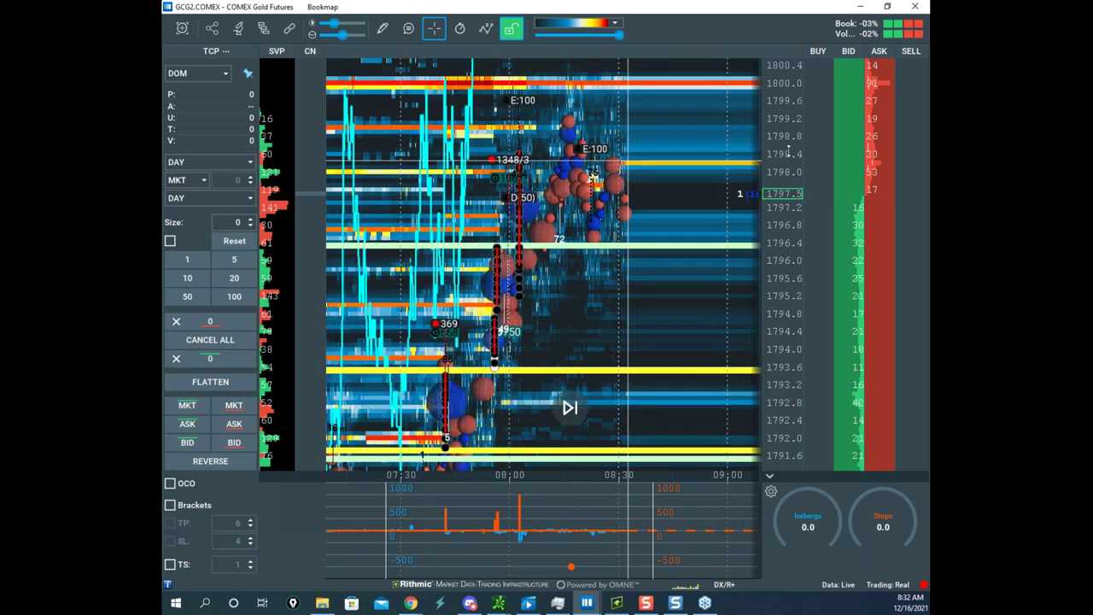
scroll(784, 175, "down", 4)
scroll(777, 184, "up", 3)
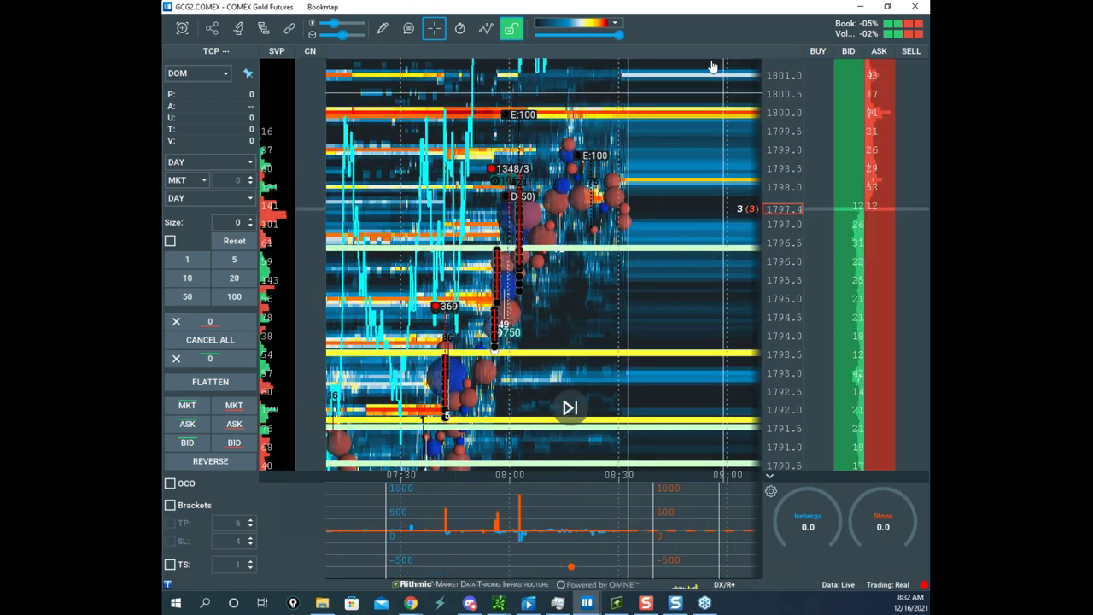
left_click_drag(692, 13, 650, 2)
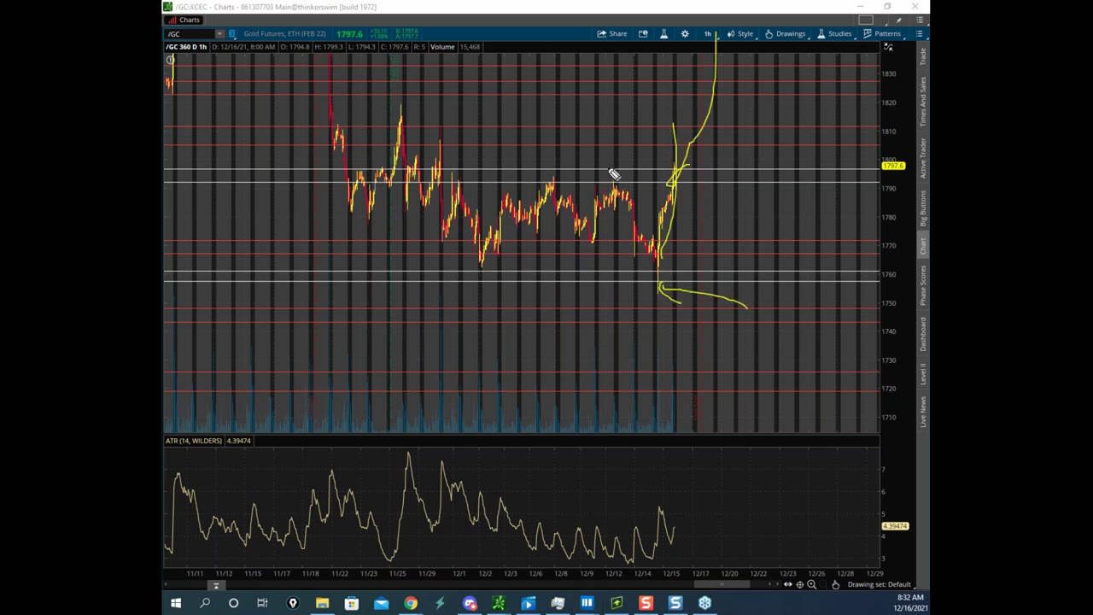
- Erase the old sketches, loop a large oval around the gold price action from late November to mid-December, and leave drawing mode
left_click_drag(610, 170, 716, 245)
left_click(453, 36)
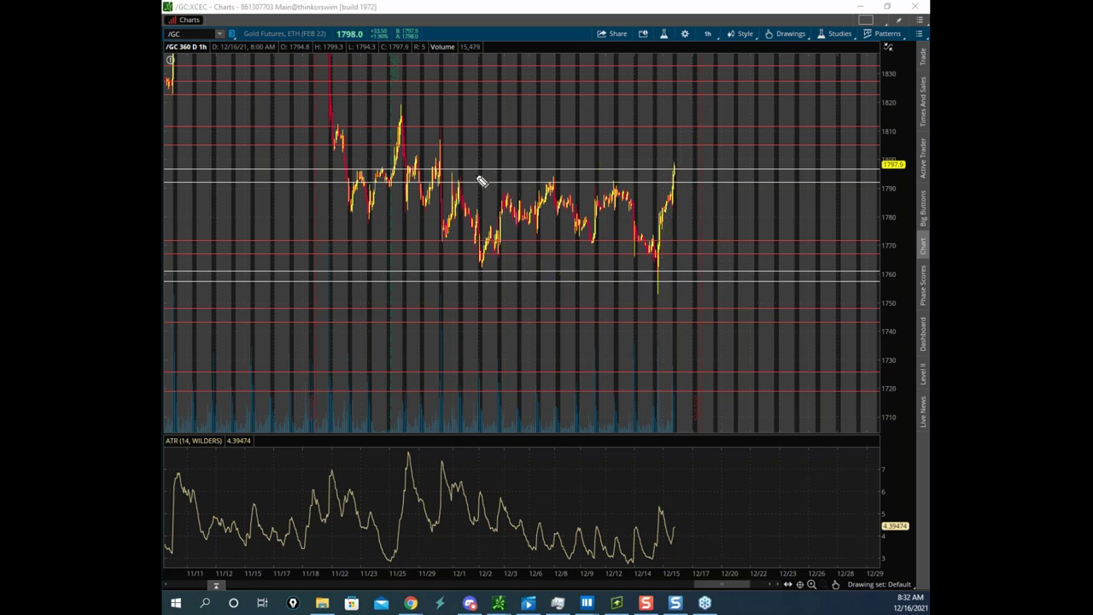
mouse_move(680, 131)
left_mouse_down()
mouse_move(254, 173)
mouse_move(807, 300)
left_mouse_up()
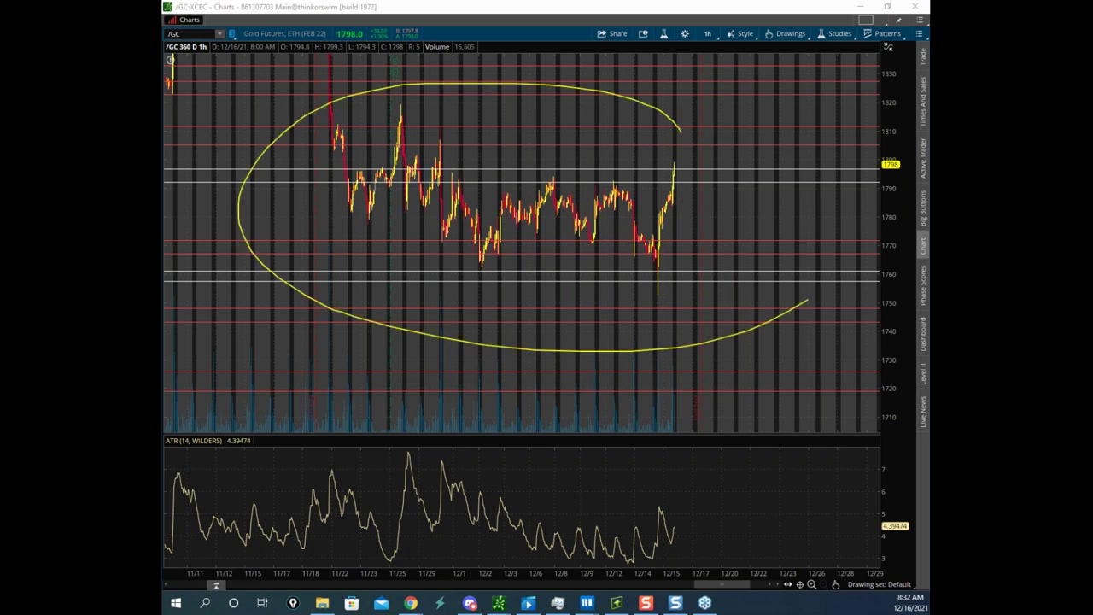
key("Escape")
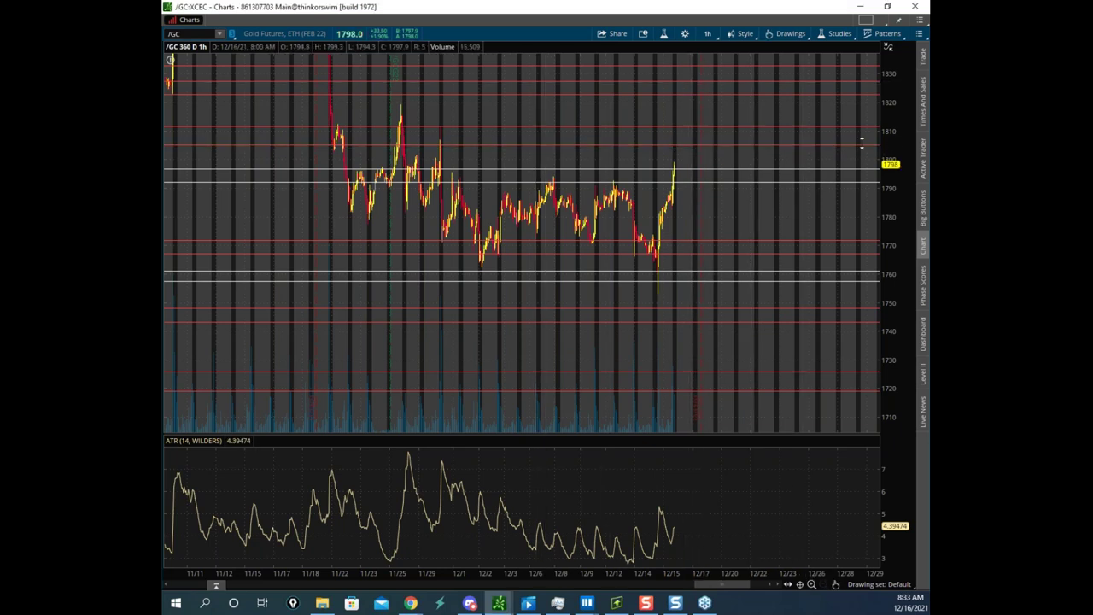
- Switch from the gold chart to the maximized E-Mini S&P 500 heatmap and frame prices from about 4680 to 4740
left_click_drag(861, 143, 862, 143)
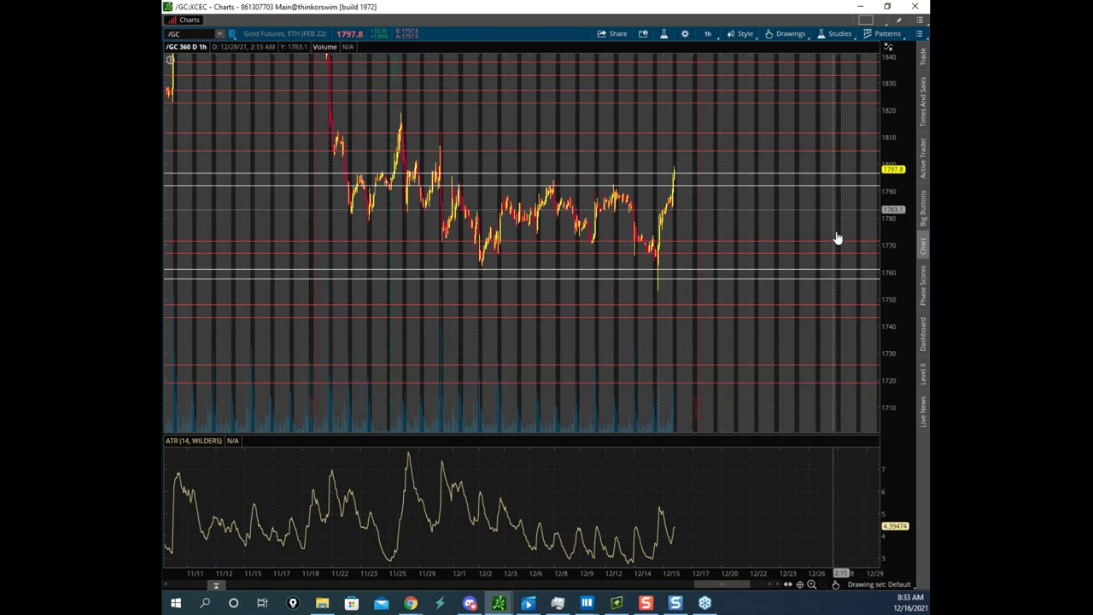
left_click_drag(893, 183, 884, 187)
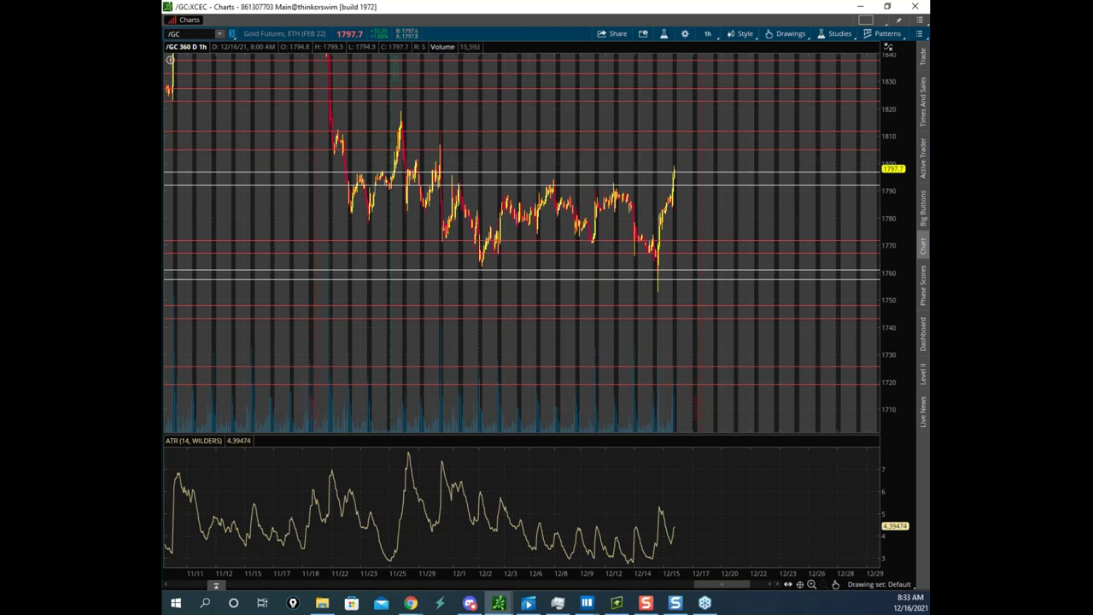
left_click_drag(164, 104, 626, 81)
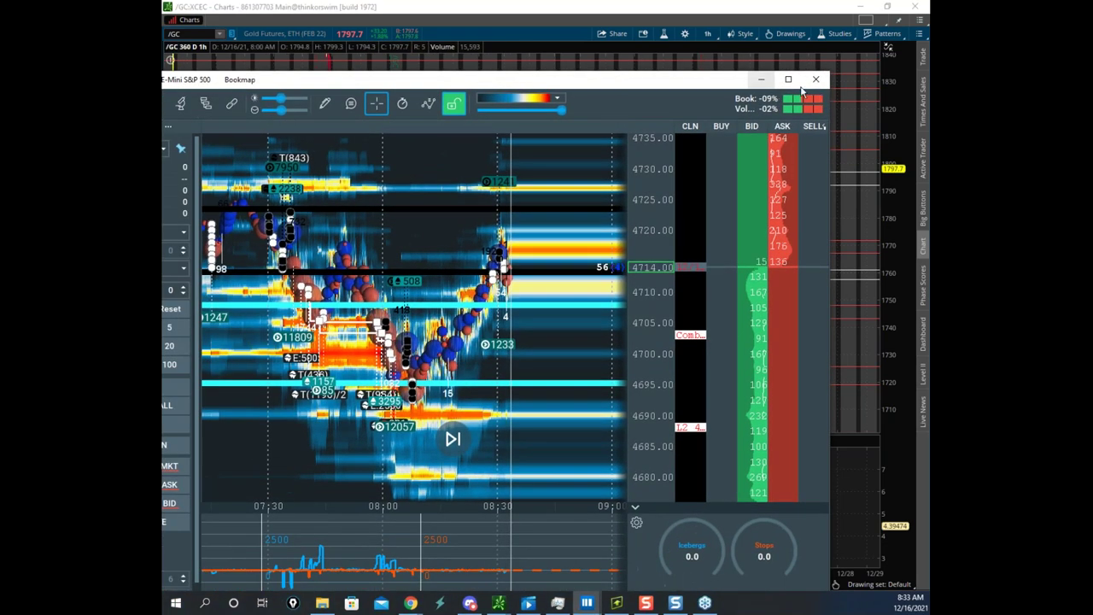
left_click(787, 79)
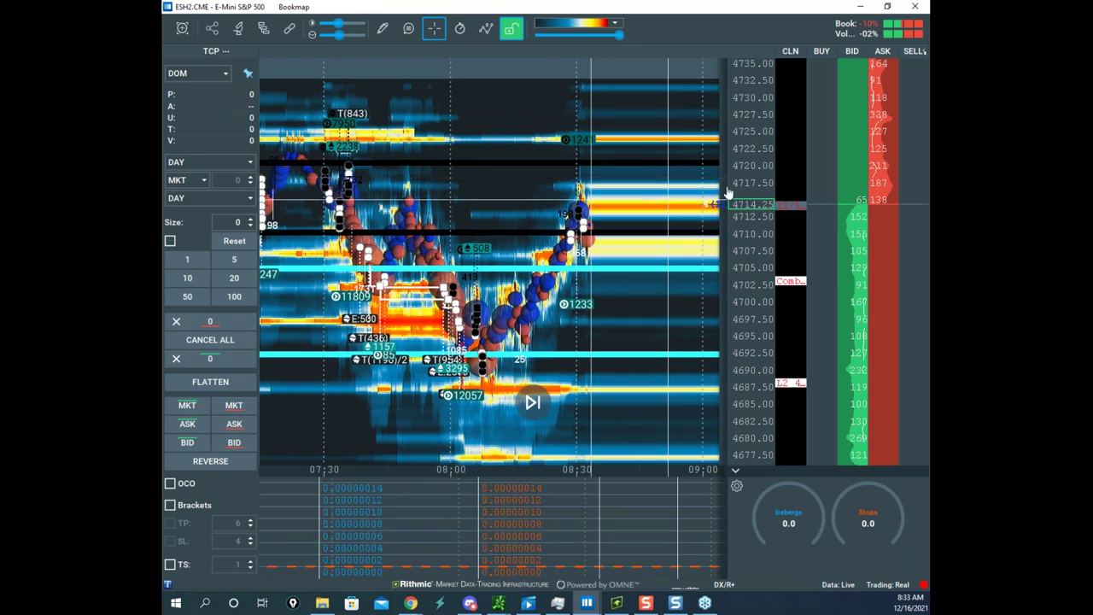
scroll(745, 180, "up", 2)
scroll(643, 176, "down", 3)
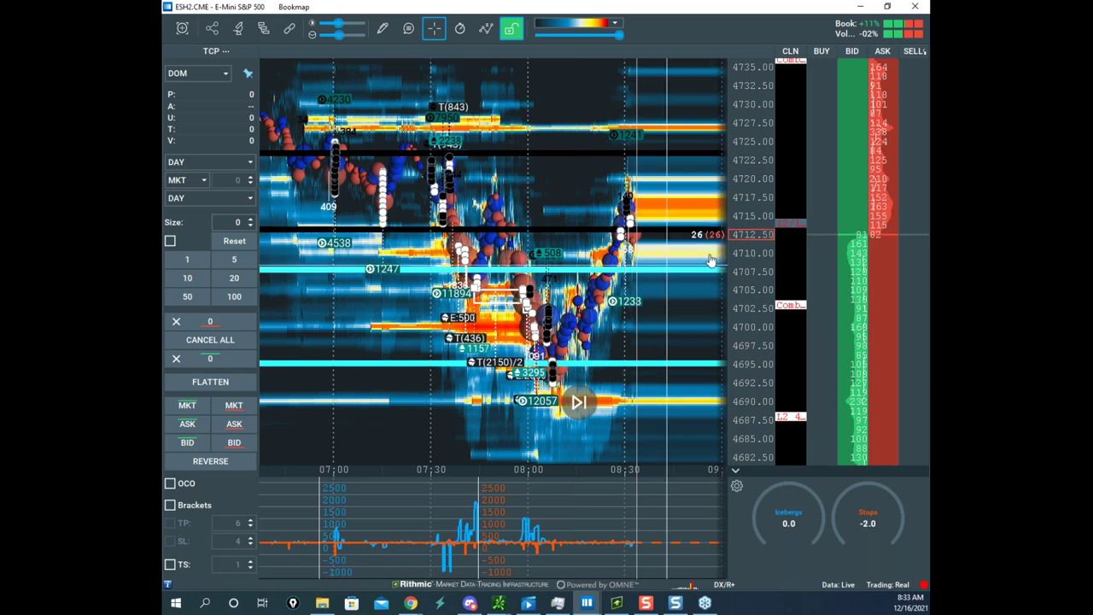
scroll(742, 225, "down", 2)
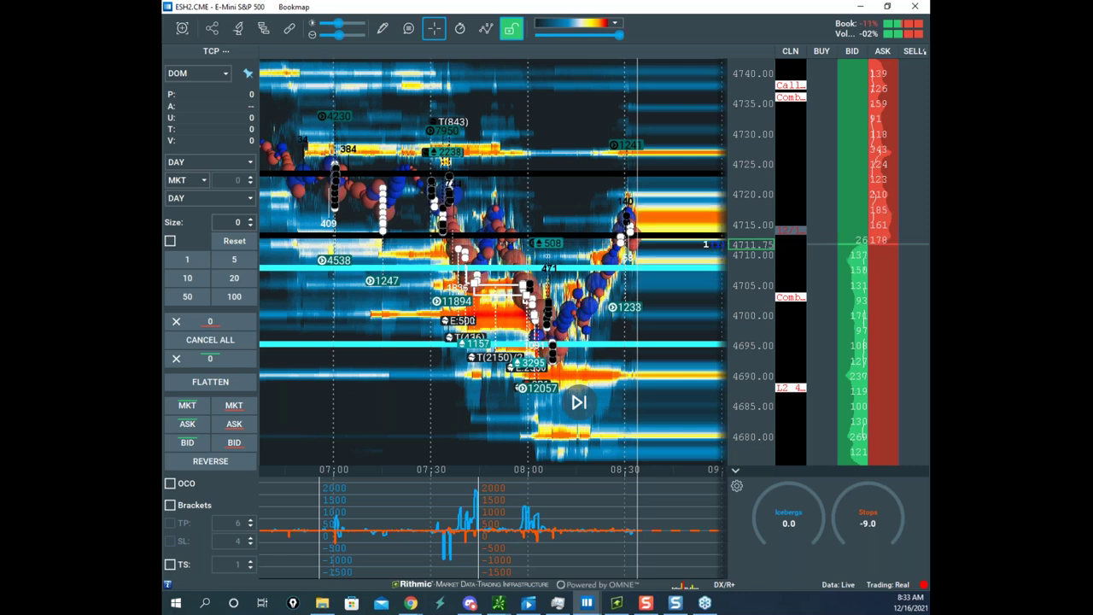
- Circle the bid and ask depth between about 4682 and 4732, and the resting liquidity band around 4713 to 4720
left_click_drag(683, 134, 807, 282)
right_click(870, 193)
mouse_move(873, 125)
left_mouse_down()
mouse_move(880, 422)
mouse_move(894, 204)
left_mouse_up()
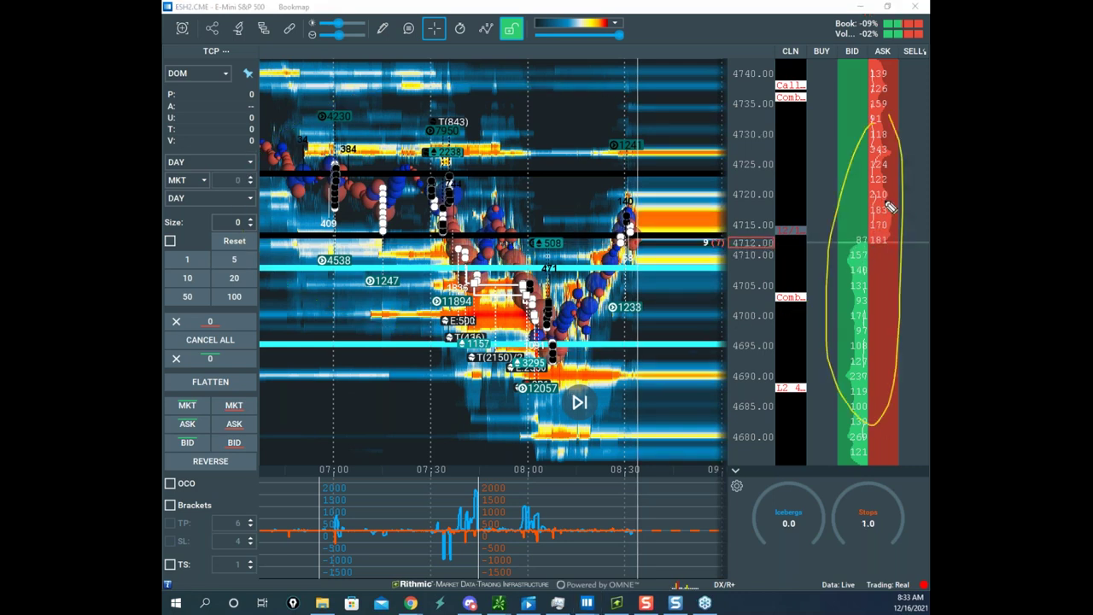
left_click_drag(715, 214, 713, 224)
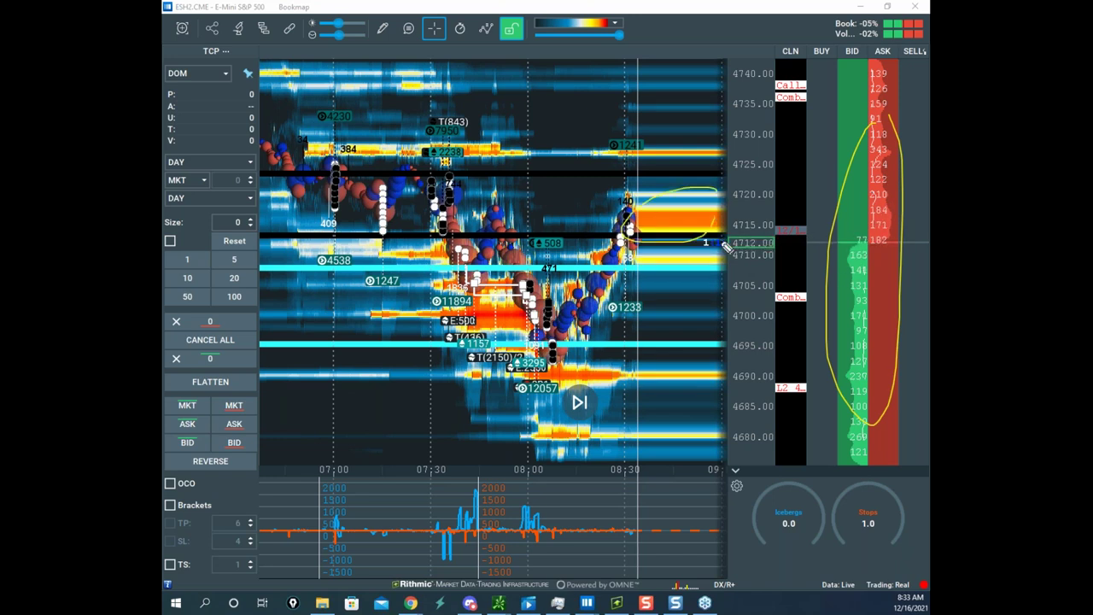
- Mark the liquidity level near 4727 and the bands around 4715 and 4710, and clear the sketches
left_click_drag(688, 135, 731, 165)
left_click_drag(715, 202, 669, 220)
left_click_drag(690, 205, 704, 222)
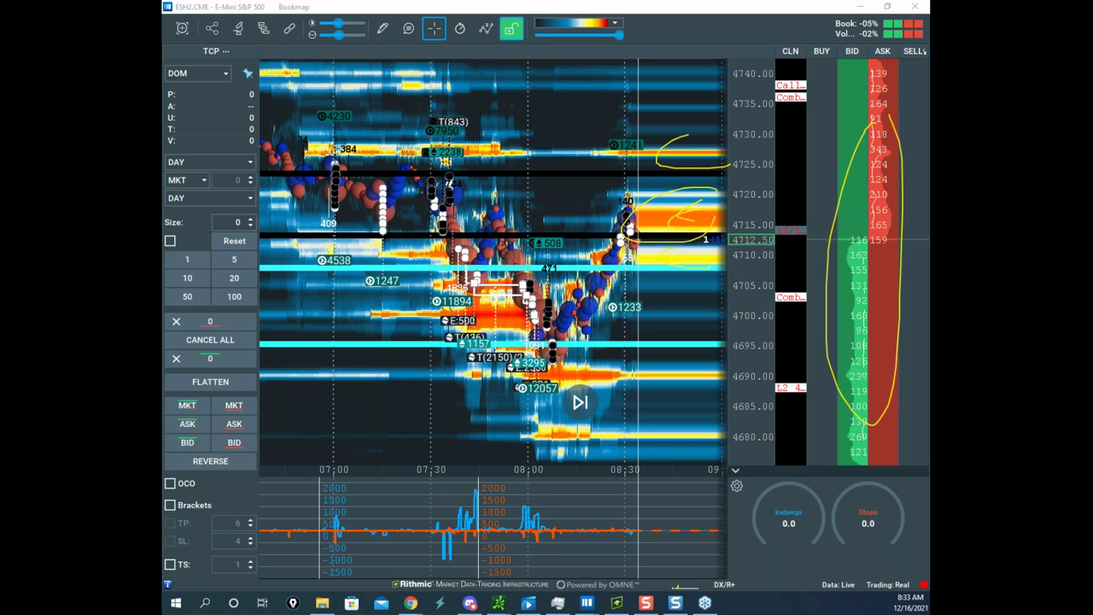
key("Escape")
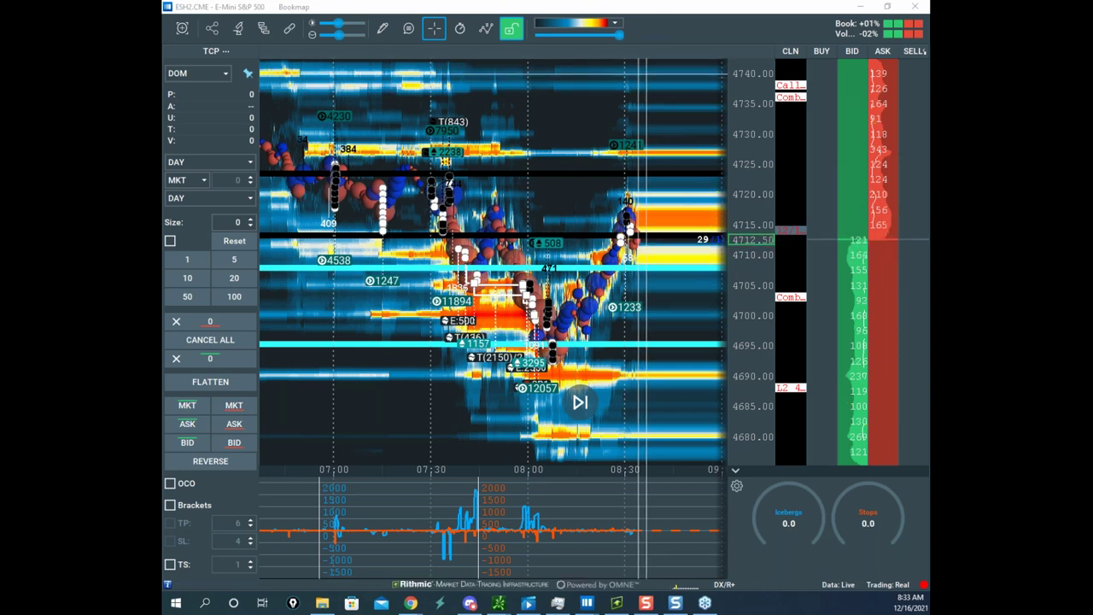
- Move the S&P 500 heatmap aside to return to the gold chart, and rescale the chart's price axis
left_click_drag(671, 11, 164, 119)
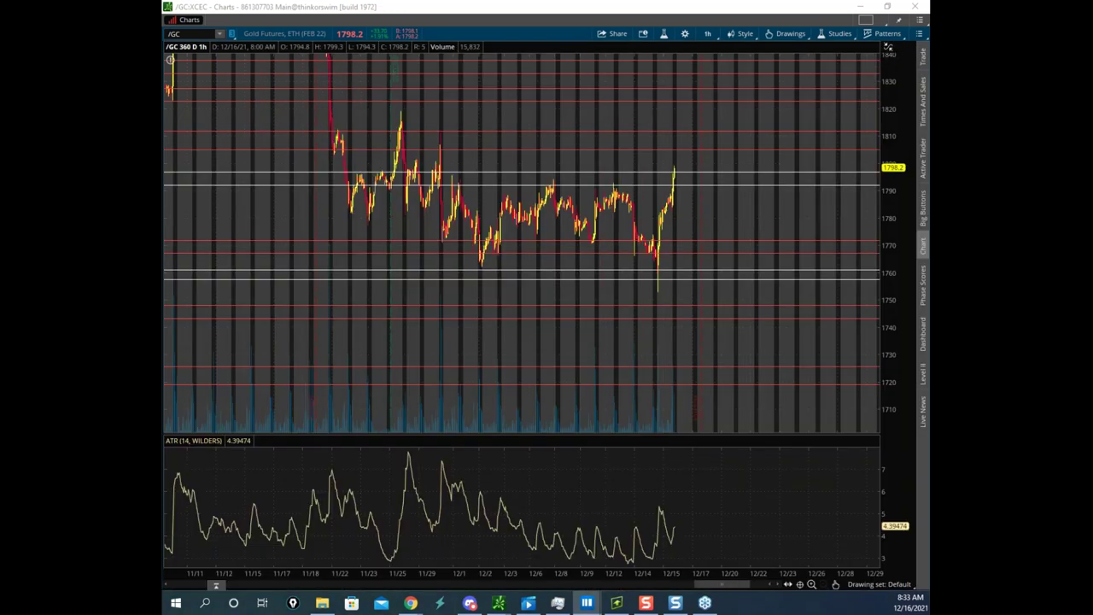
left_click_drag(889, 178, 654, 183)
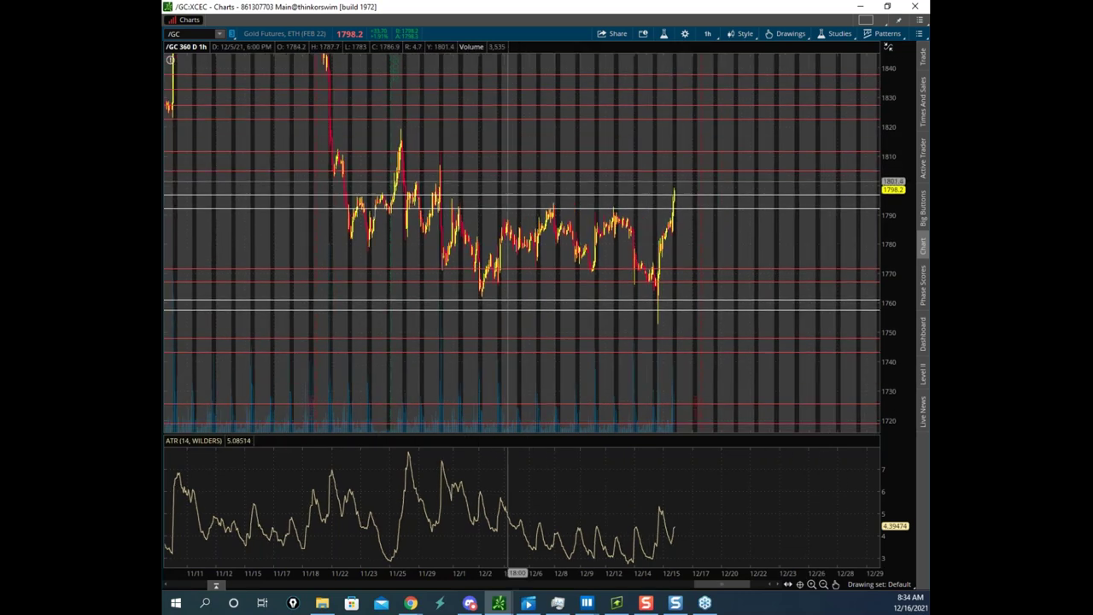
key("alt+Tab")
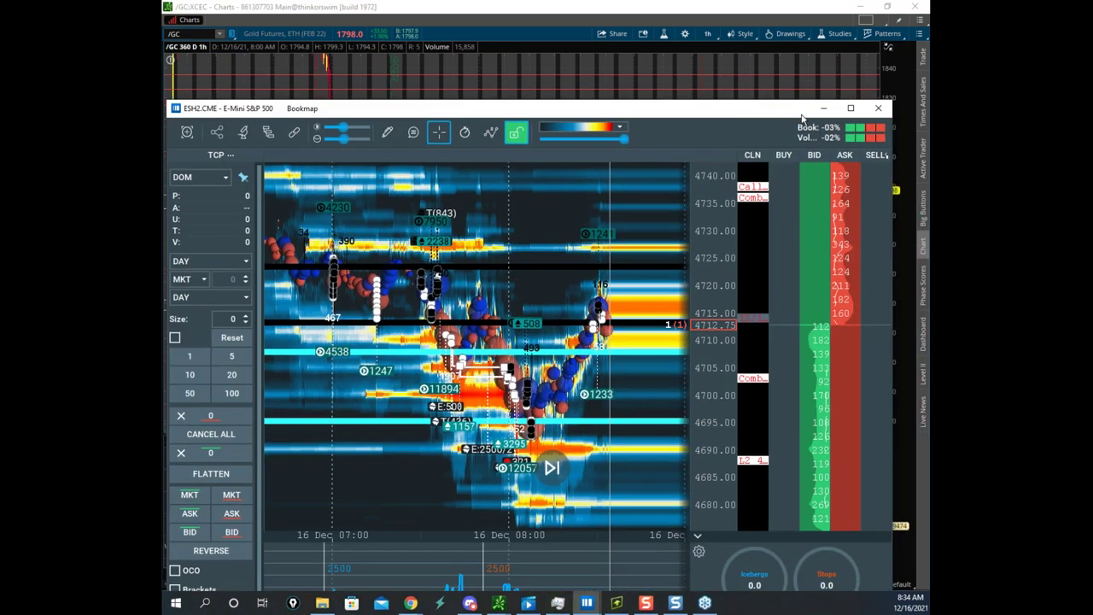
left_click(822, 93)
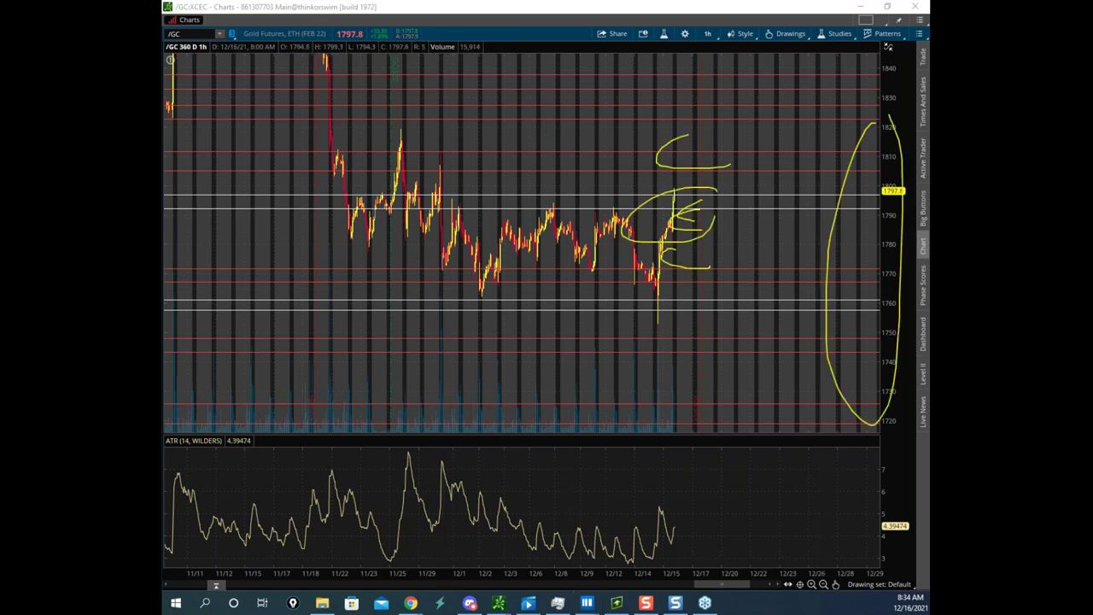
- Erase the leftover sketches, and draw the December gold range from about 1765 to 1795 with its middle band, flush and rebound
key("Escape")
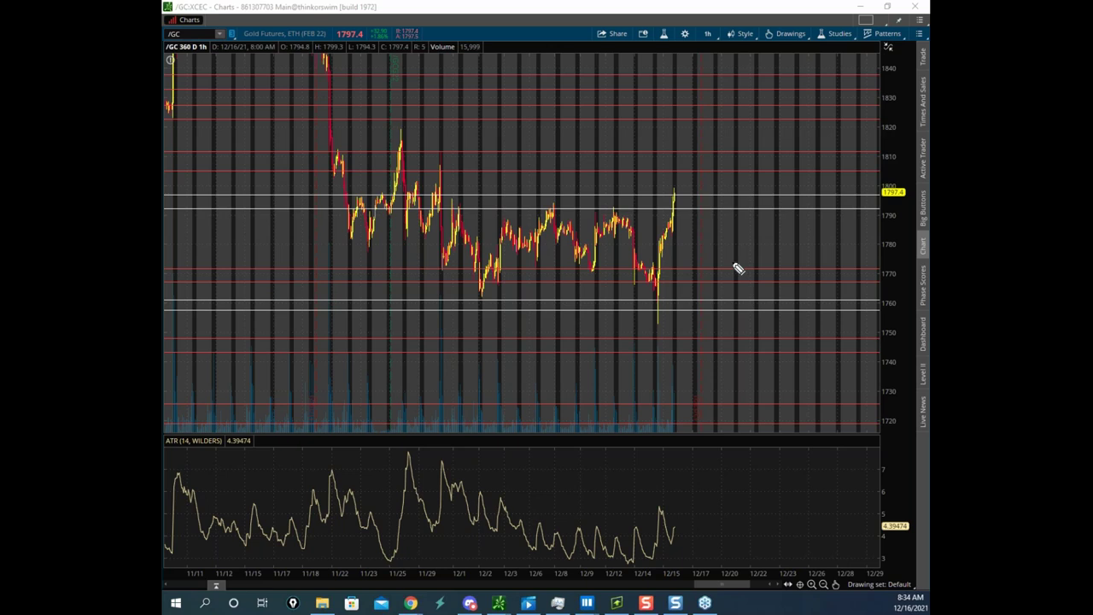
mouse_move(444, 203)
left_mouse_down()
mouse_move(561, 205)
mouse_move(466, 202)
mouse_move(441, 287)
mouse_move(656, 291)
mouse_move(625, 208)
mouse_move(658, 279)
mouse_move(666, 261)
mouse_move(510, 254)
mouse_move(656, 244)
mouse_move(708, 199)
left_mouse_up()
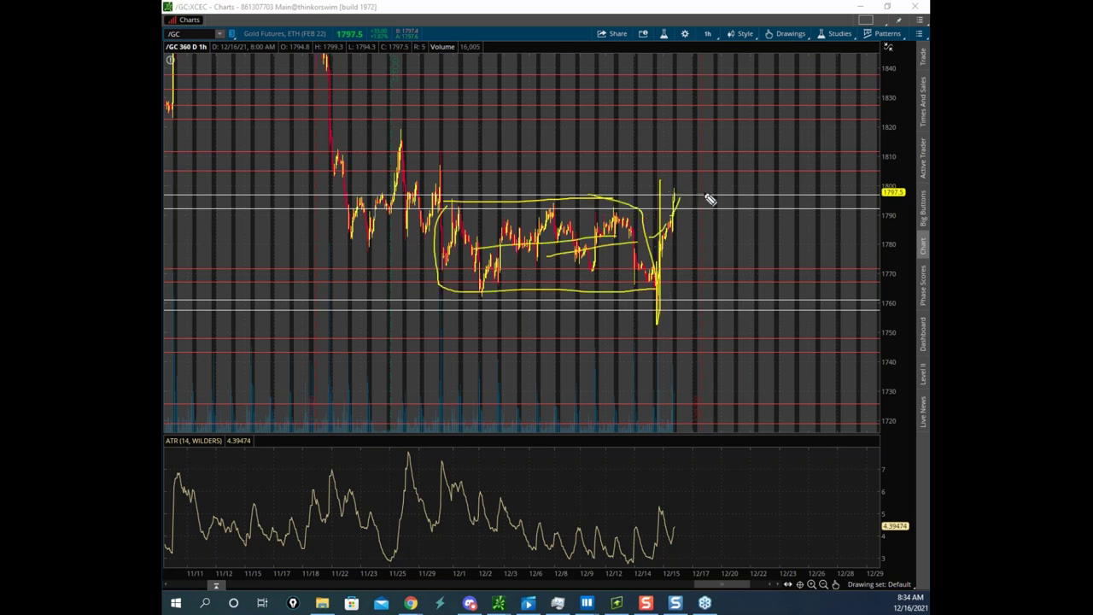
key("Escape")
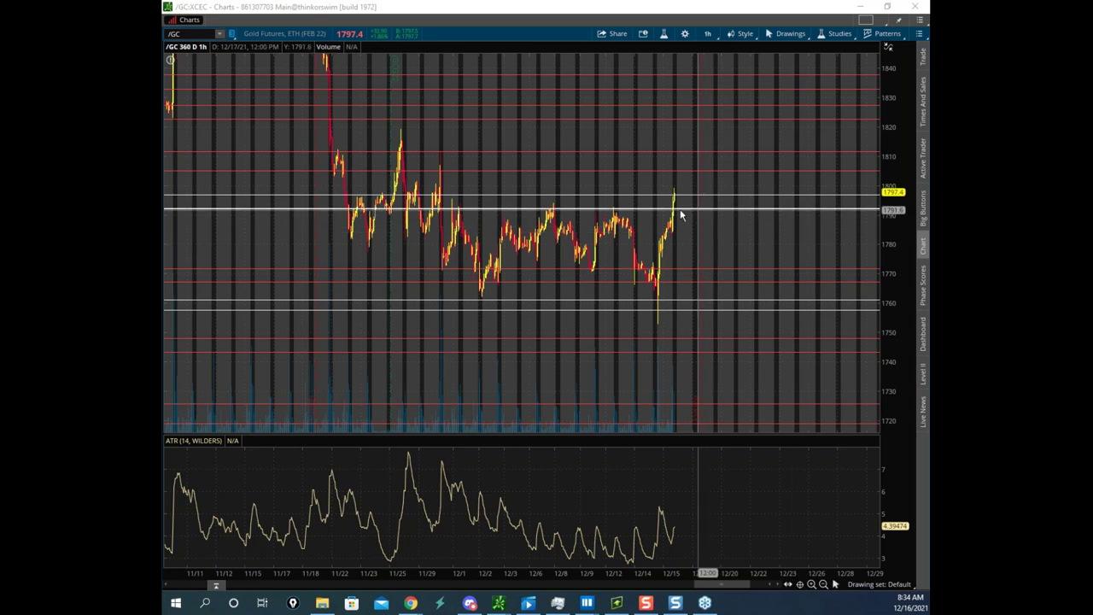
- Bring the E-Mini S&P 500 heatmap back over the gold chart and maximize it
left_click_drag(164, 21, 577, 53)
left_click(757, 50)
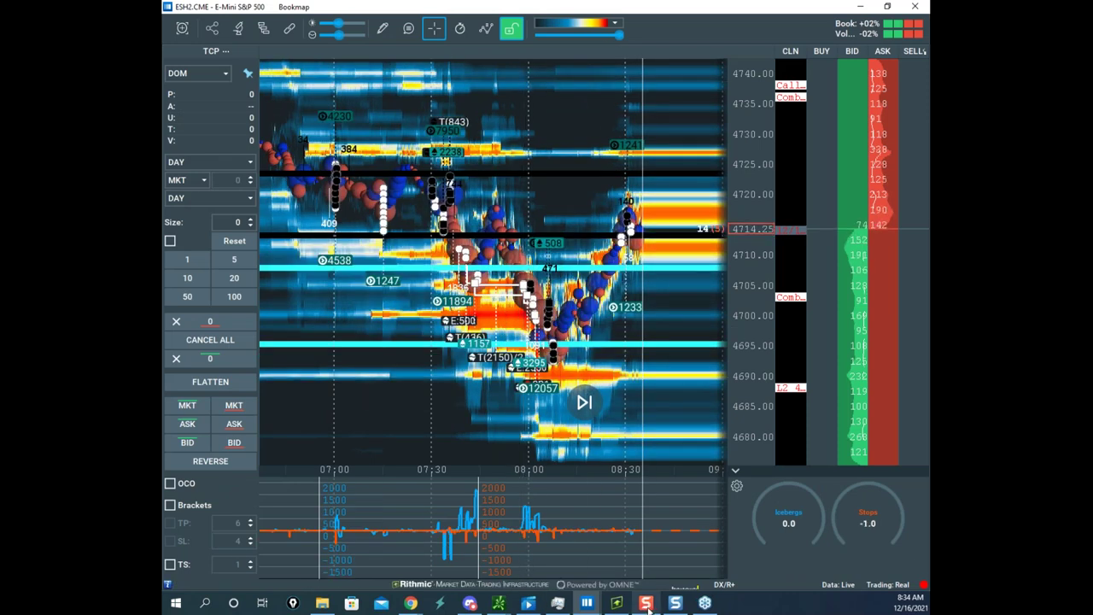
- Switch to the risk worksheet in Chrome, go to its top, and mark the $100,000 account size and 2.00% risk inputs
mouse_move(411, 603)
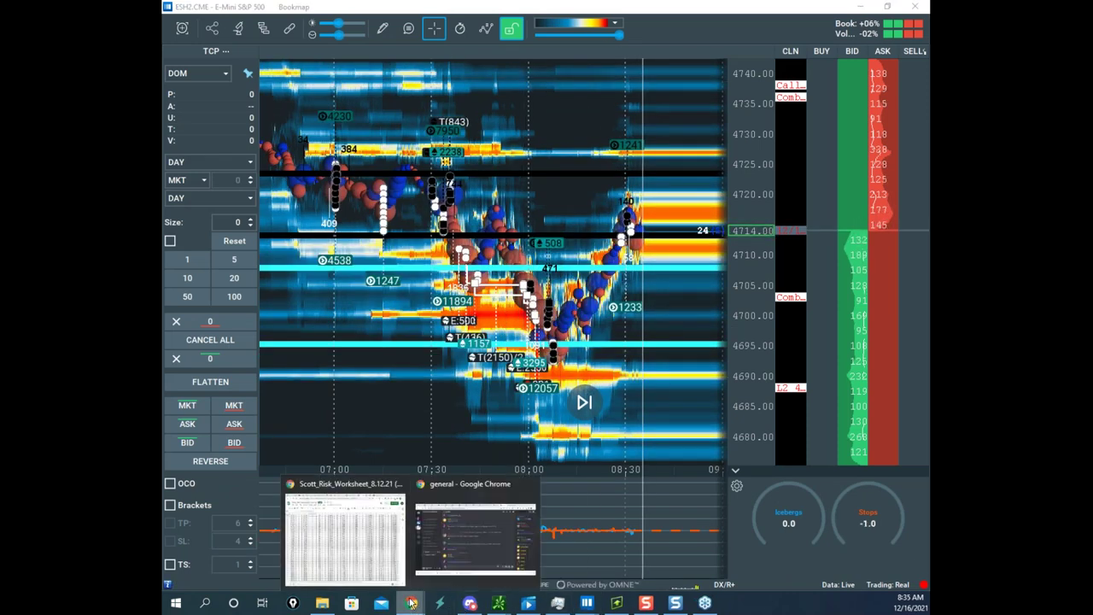
left_click(366, 546)
scroll(600, 290, "up", 10)
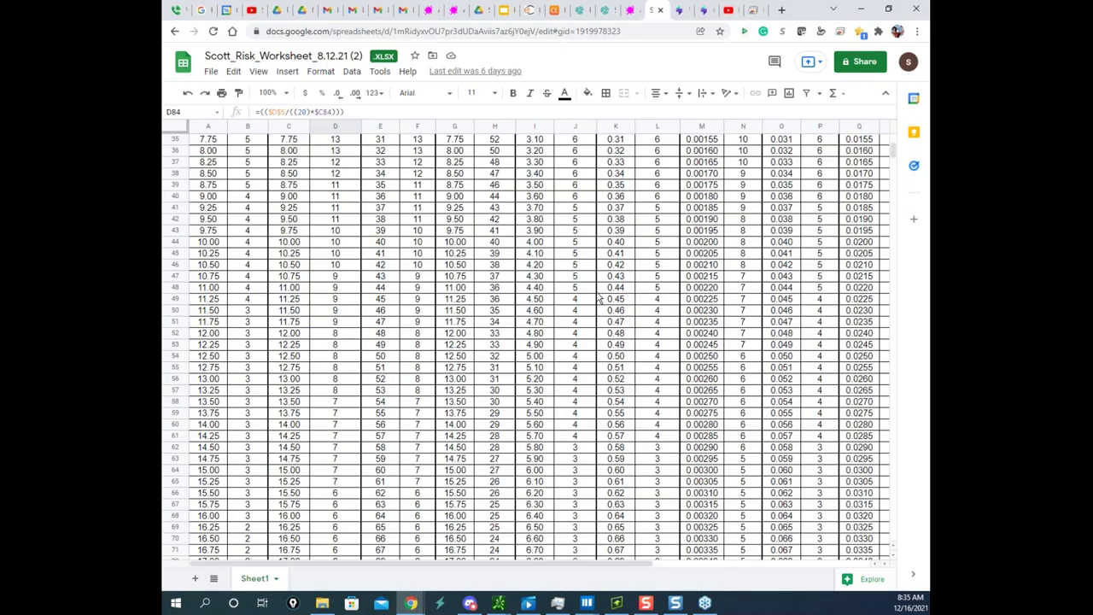
left_click_drag(442, 205, 660, 316)
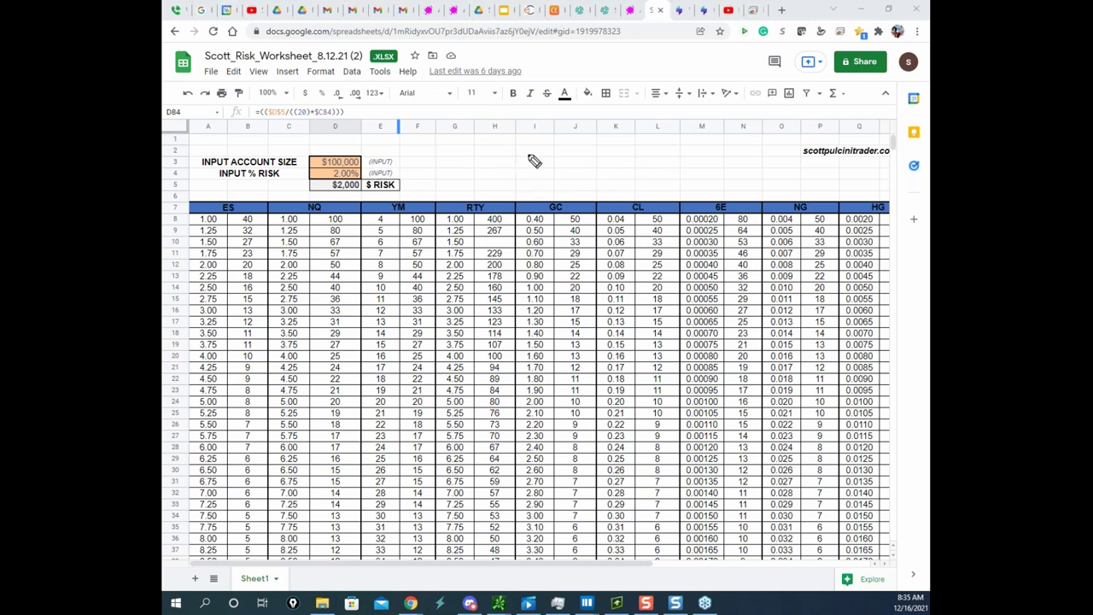
mouse_move(365, 166)
left_mouse_down()
mouse_move(321, 176)
mouse_move(372, 167)
left_mouse_up()
mouse_move(370, 173)
left_mouse_down()
mouse_move(453, 170)
mouse_move(483, 184)
mouse_move(509, 177)
mouse_move(499, 169)
mouse_move(509, 163)
left_mouse_up()
mouse_move(510, 158)
left_mouse_down()
mouse_move(311, 153)
mouse_move(377, 156)
left_mouse_up()
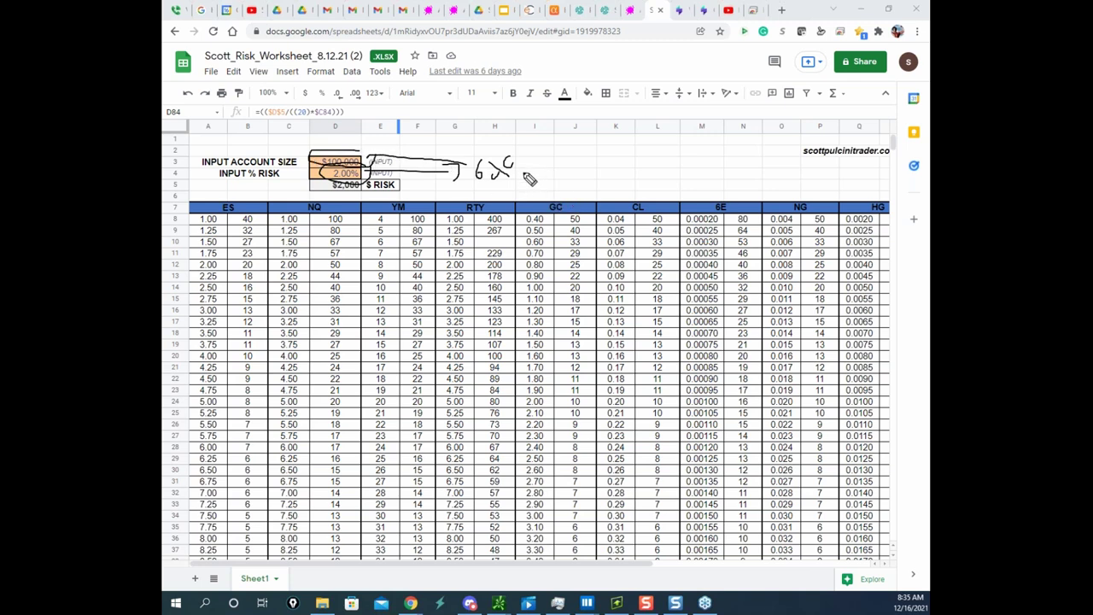
- Handwrite 6000 beside the risk inputs, circle it, add the smaller dollar notes, and clear all the sketches
mouse_move(545, 158)
left_mouse_down()
mouse_move(537, 177)
mouse_move(568, 166)
mouse_move(618, 174)
mouse_move(566, 202)
mouse_move(608, 145)
left_mouse_up()
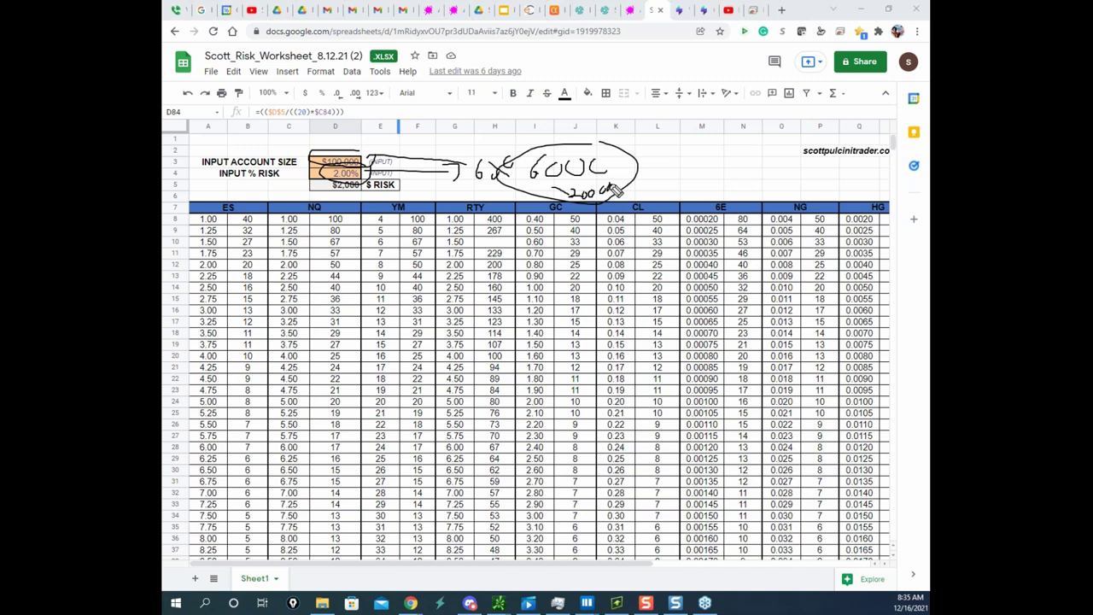
mouse_move(645, 187)
left_mouse_down()
mouse_move(661, 181)
mouse_move(625, 194)
mouse_move(661, 183)
left_mouse_up()
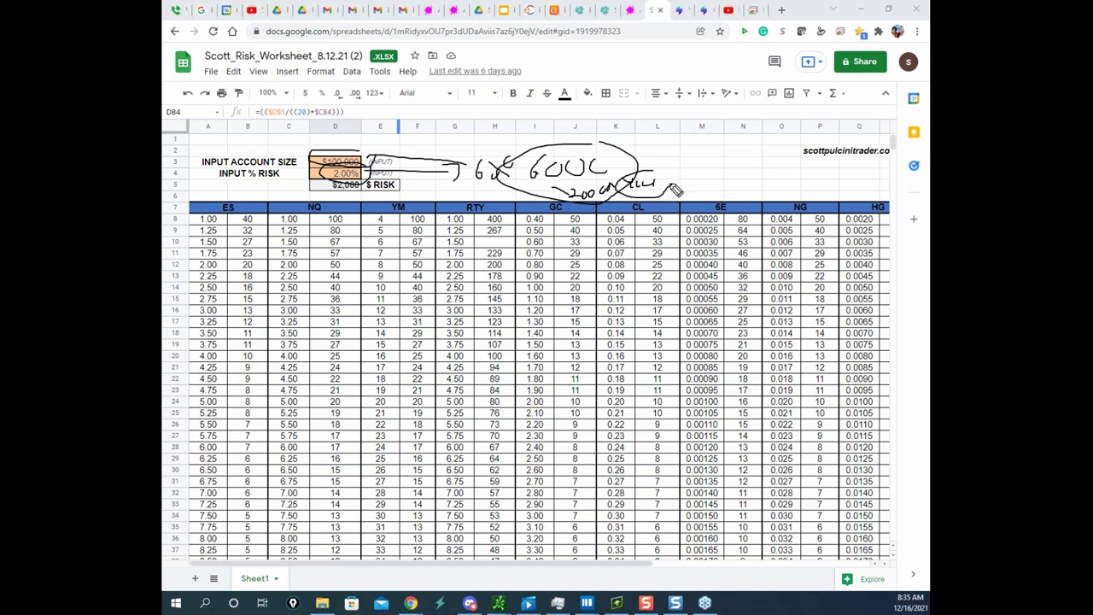
mouse_move(665, 189)
left_mouse_down()
mouse_move(642, 186)
mouse_move(663, 197)
left_mouse_up()
left_click_drag(626, 194, 667, 179)
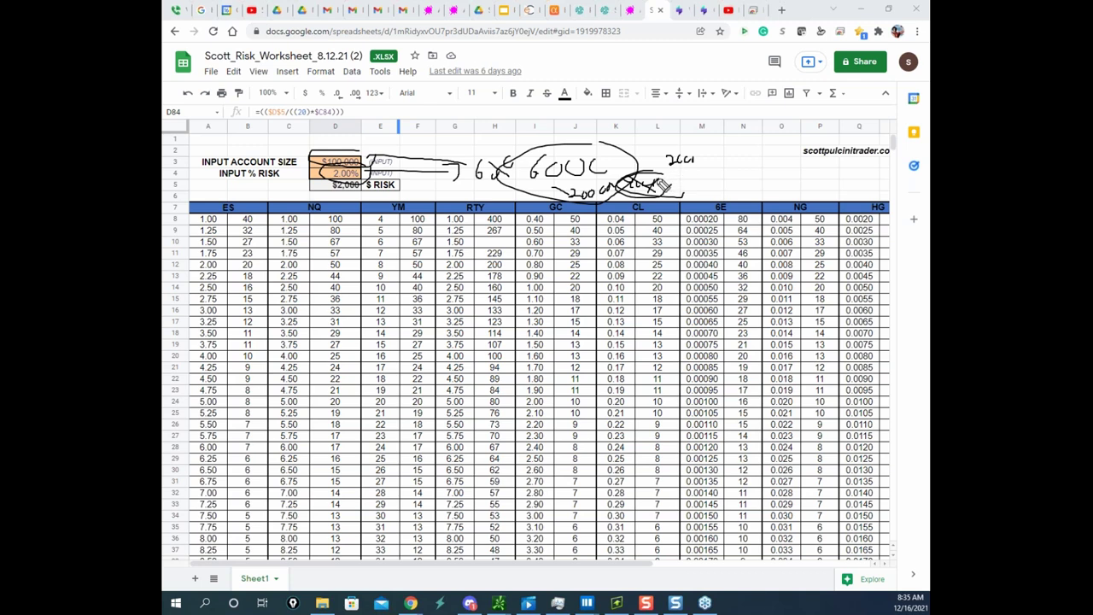
left_click_drag(616, 162, 621, 183)
mouse_move(360, 135)
left_mouse_down()
mouse_move(487, 197)
mouse_move(594, 148)
left_mouse_up()
key("Escape")
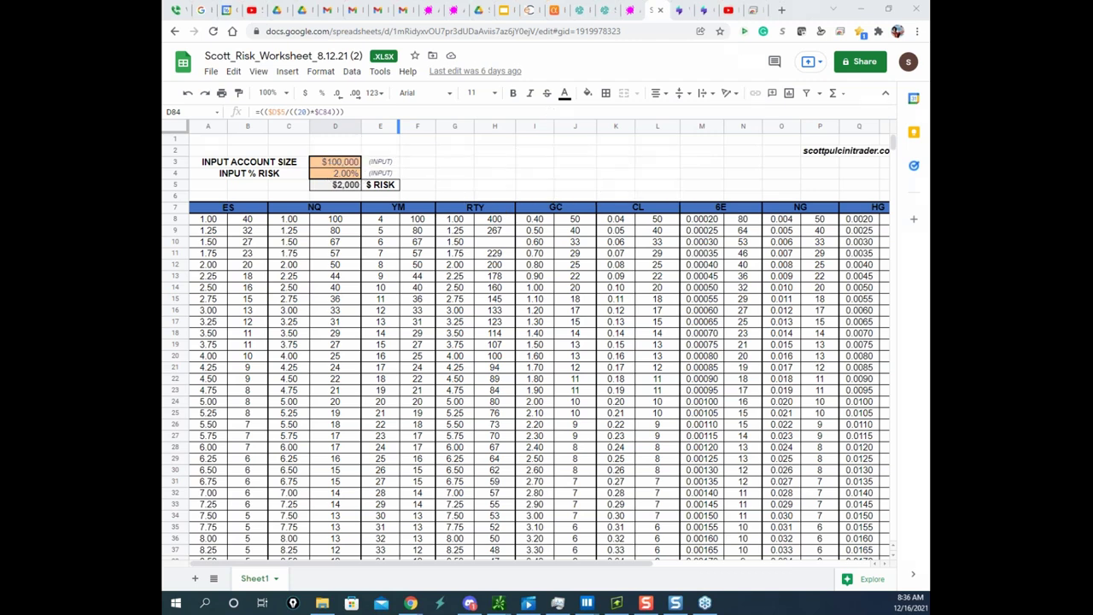
- Minimize the risk worksheet and move the S&P 500 heatmap aside to return to the gold chart
left_click_drag(805, 15, 164, 248)
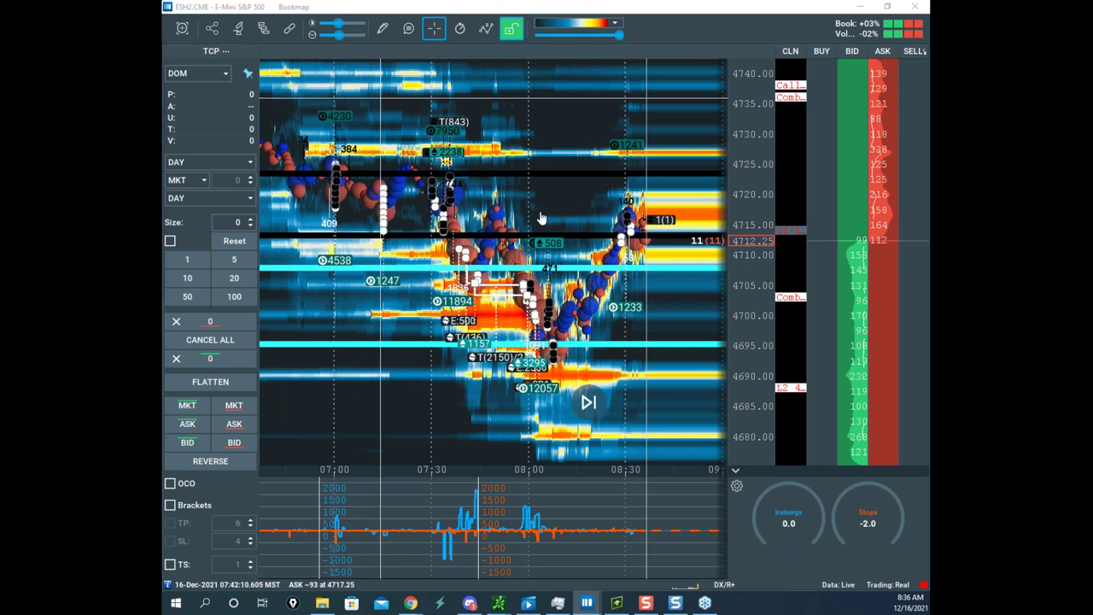
scroll(756, 194, "down", 2)
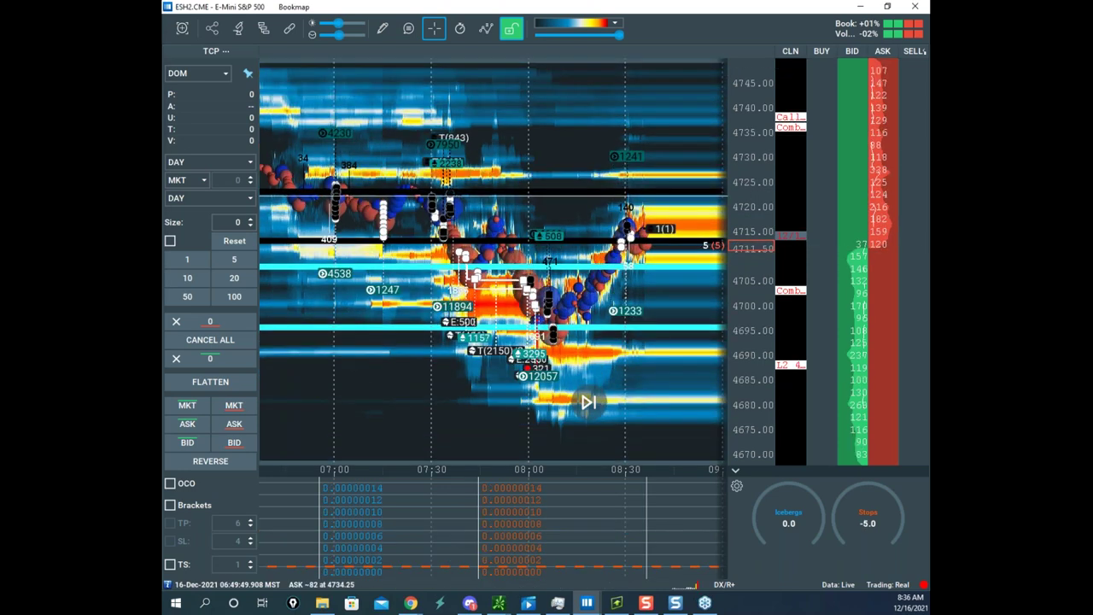
left_click_drag(162, 17, 777, 67)
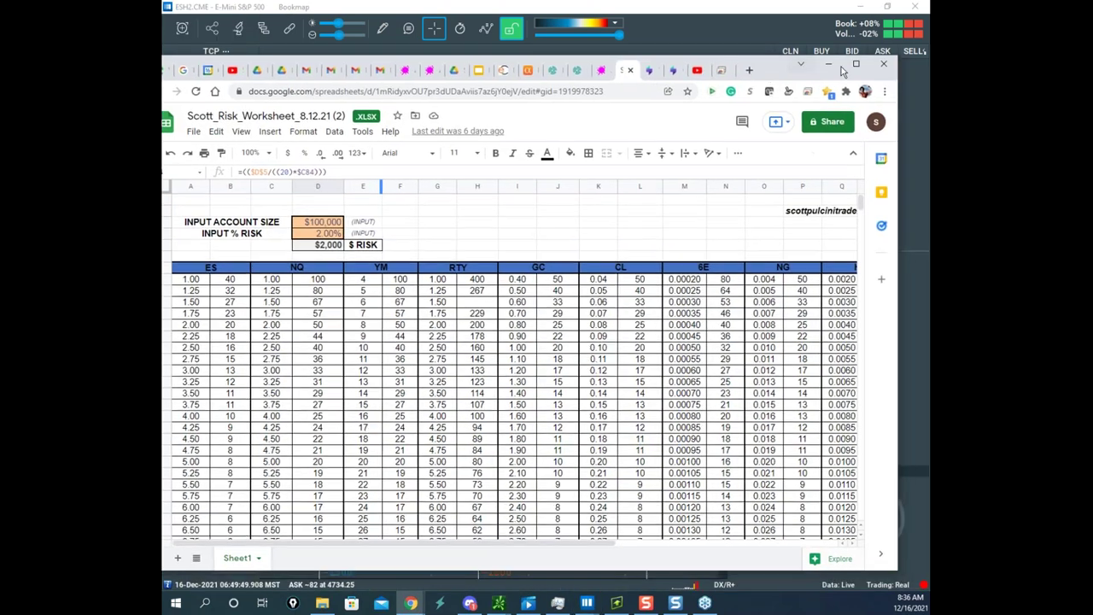
left_click(855, 68)
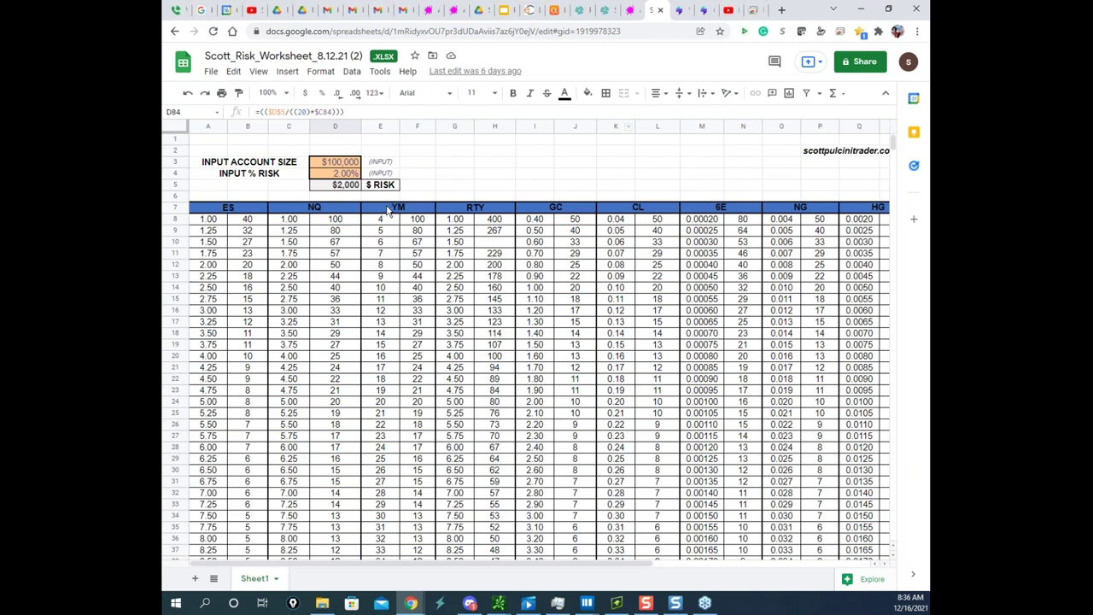
left_click(861, 8)
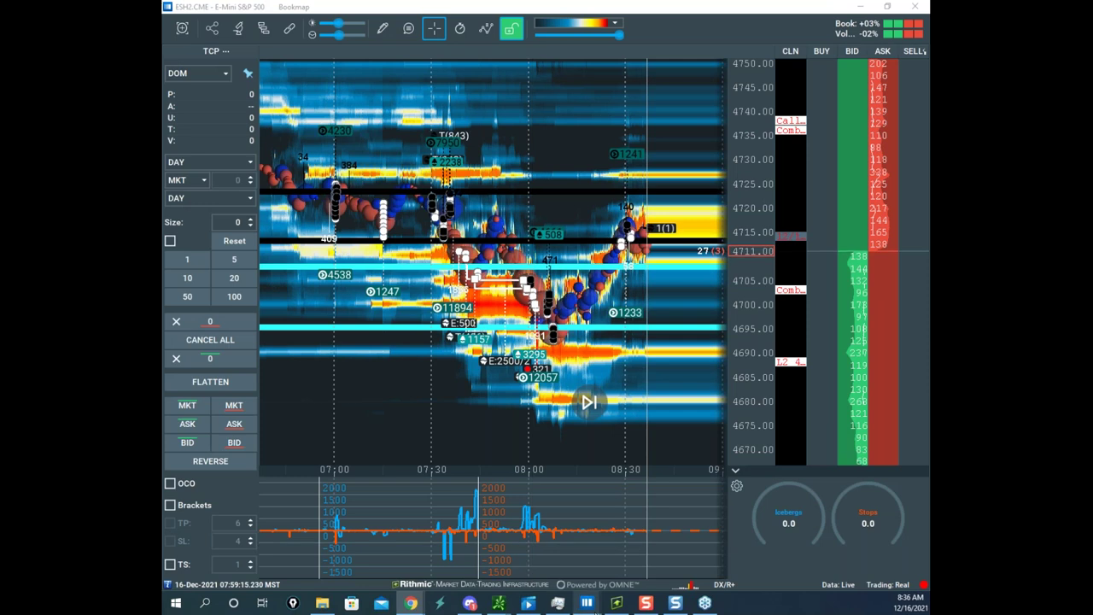
left_click_drag(700, 7, 80, 155)
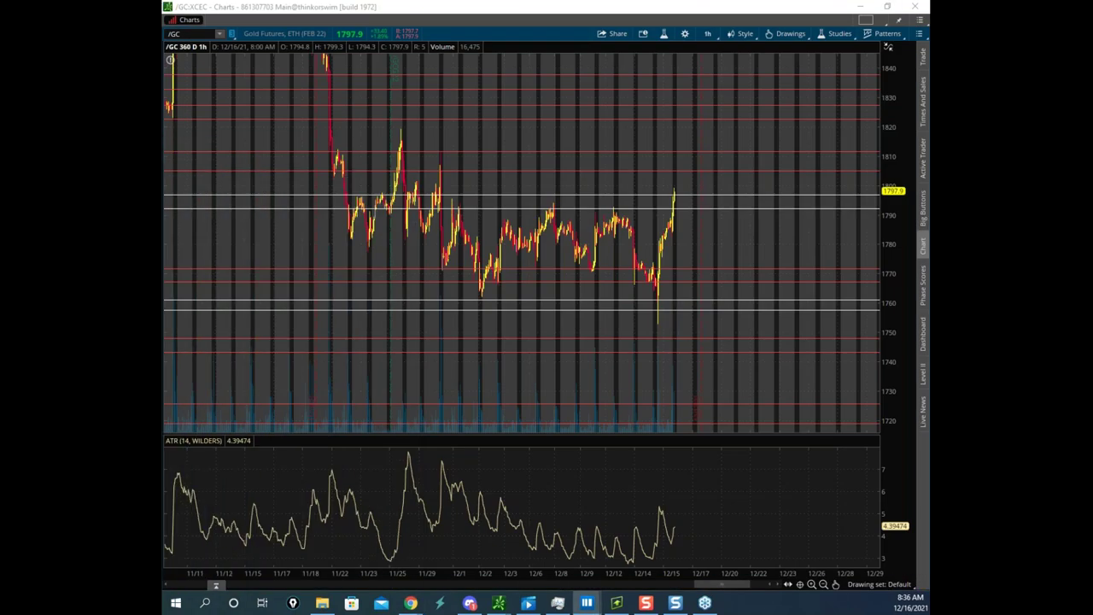
- Outline and circle the December gold range, sketch the flush below it and the rebound to about 1820, and clear the drawing
key("ctrl+shift+7")
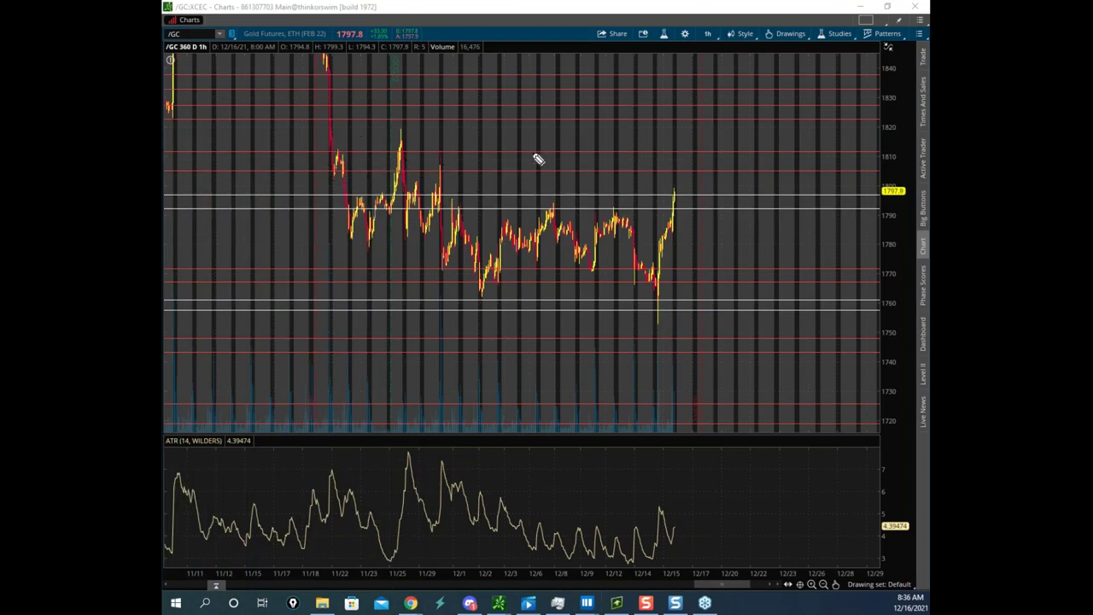
mouse_move(457, 210)
left_mouse_down()
mouse_move(644, 205)
mouse_move(495, 295)
mouse_move(495, 221)
left_mouse_up()
left_click_drag(673, 201, 675, 216)
mouse_move(598, 220)
left_mouse_down()
mouse_move(486, 202)
mouse_move(668, 256)
mouse_move(661, 305)
mouse_move(686, 176)
left_mouse_up()
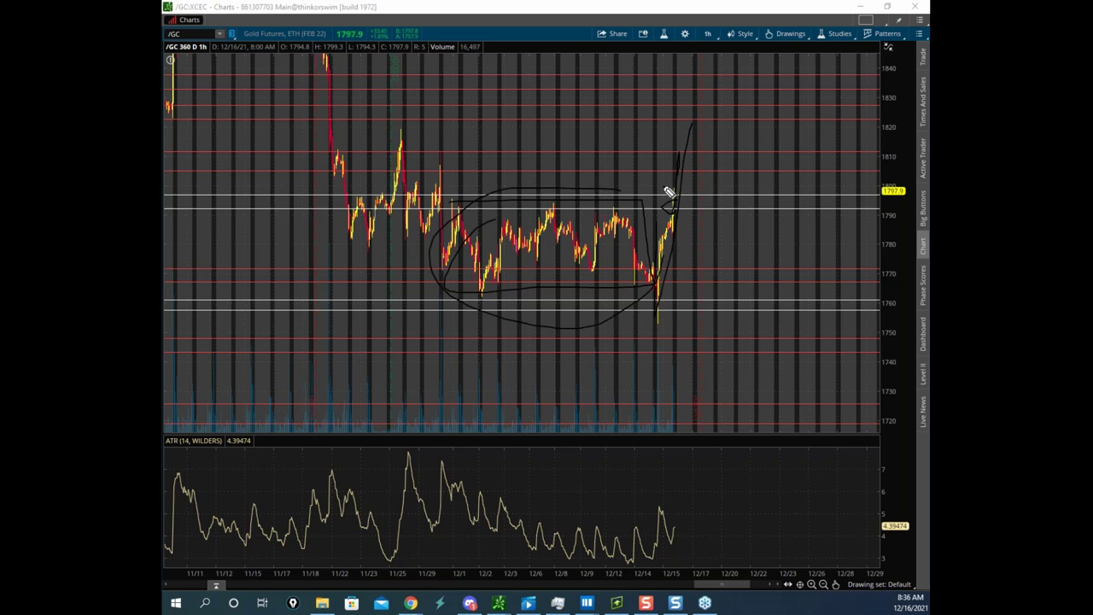
left_click(561, 16)
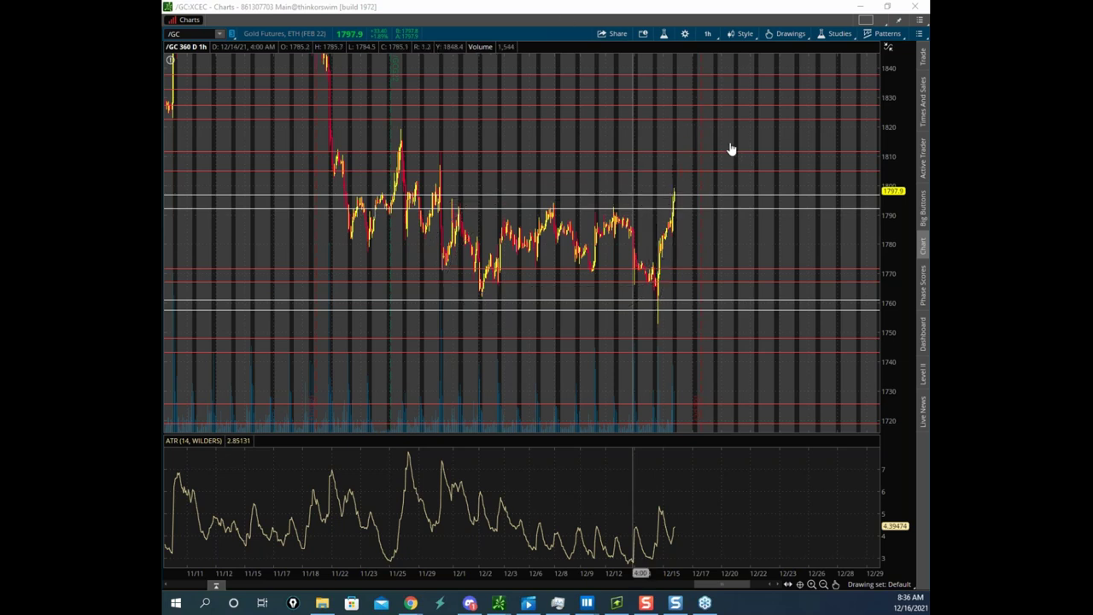
- Bring up the COMEX Gold Futures heatmap, maximize it, and focus it on the rally around 08:00
left_click(587, 603)
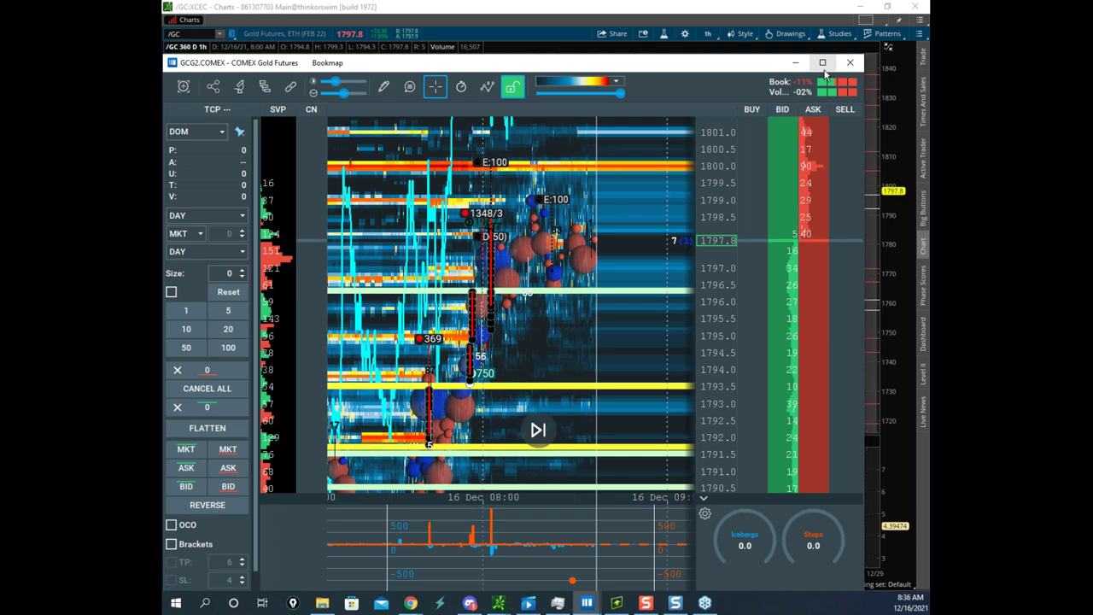
left_click(822, 64)
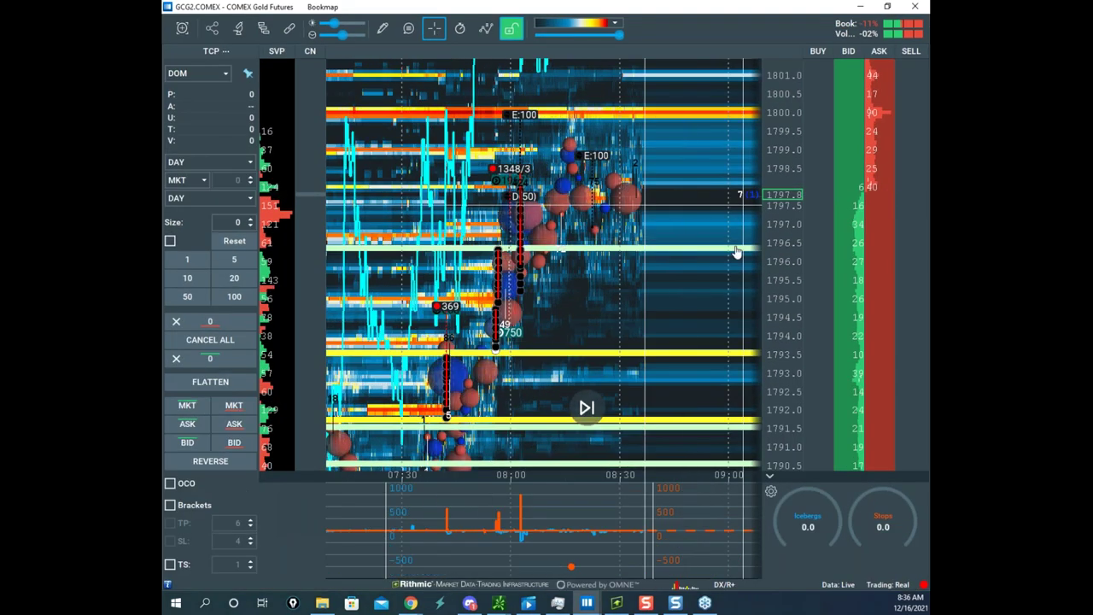
scroll(674, 253, "up", 5)
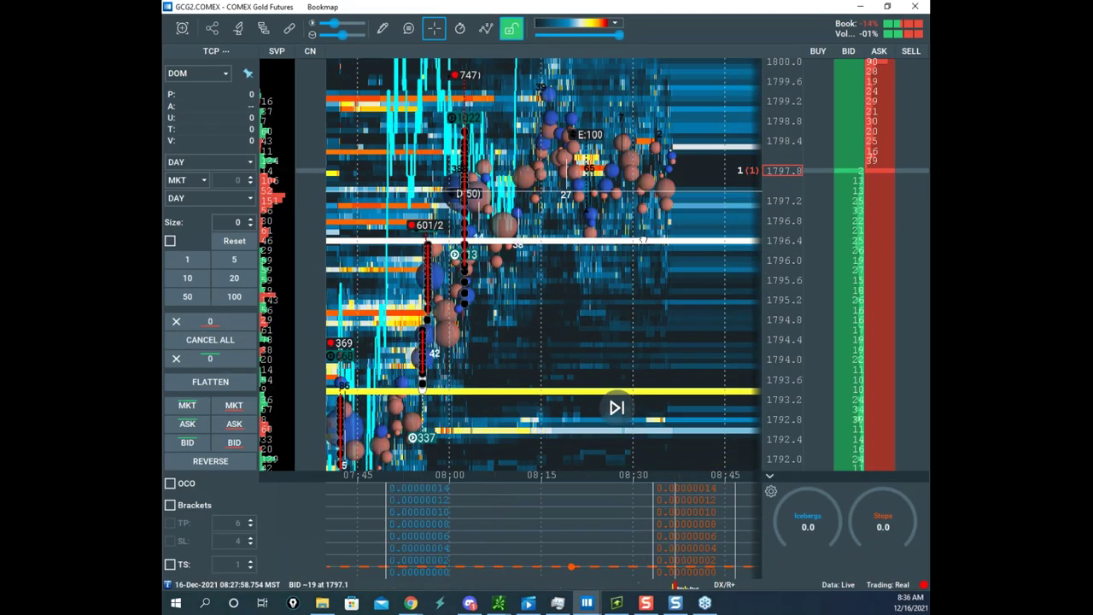
left_click_drag(425, 173, 605, 171)
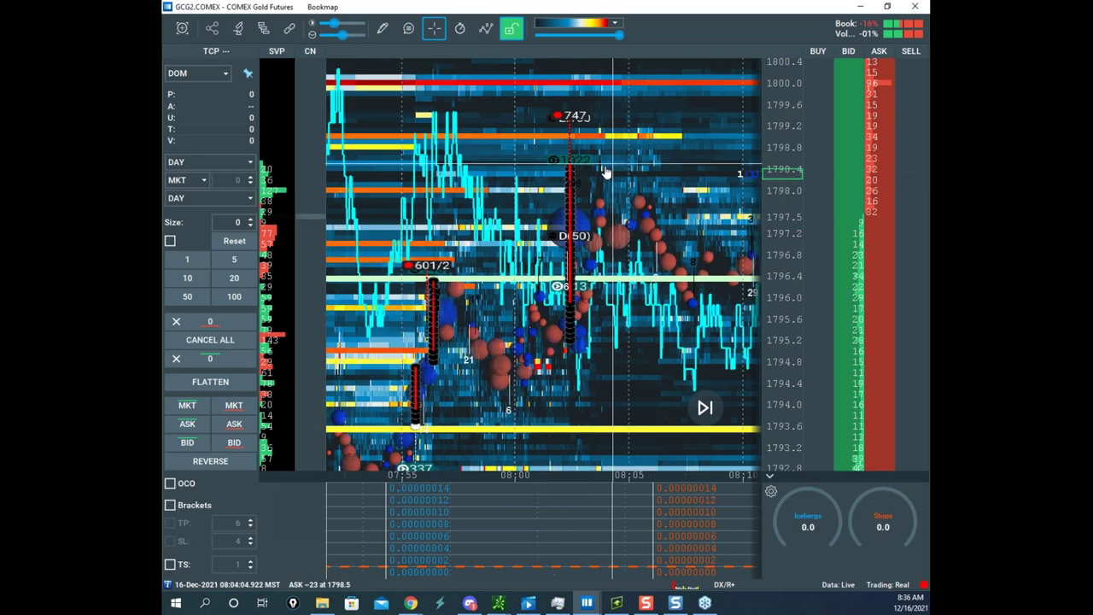
- Examine the gold order flow, stop runs and liquidity bands between 07:45 and 08:15
scroll(596, 173, "up", 5)
scroll(559, 188, "up", 5)
scroll(598, 217, "down", 5)
left_click_drag(534, 207, 619, 94)
scroll(783, 152, "down", 5)
left_click_drag(632, 210, 658, 162)
scroll(649, 242, "down", 3)
scroll(837, 226, "up", 3)
left_click_drag(589, 223, 646, 286)
scroll(646, 285, "down", 3)
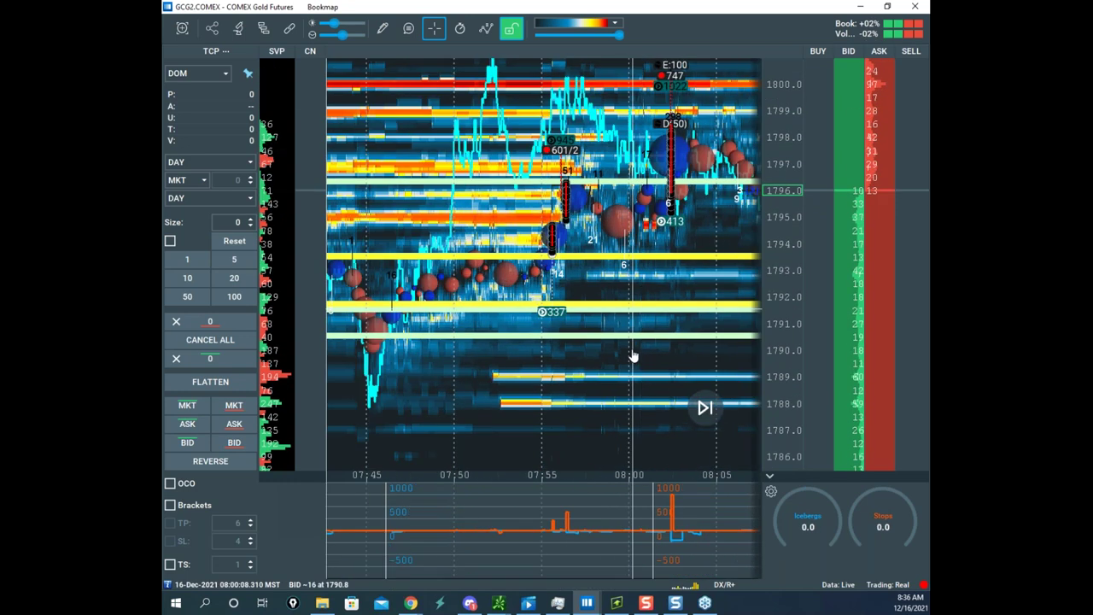
scroll(776, 303, "up", 2)
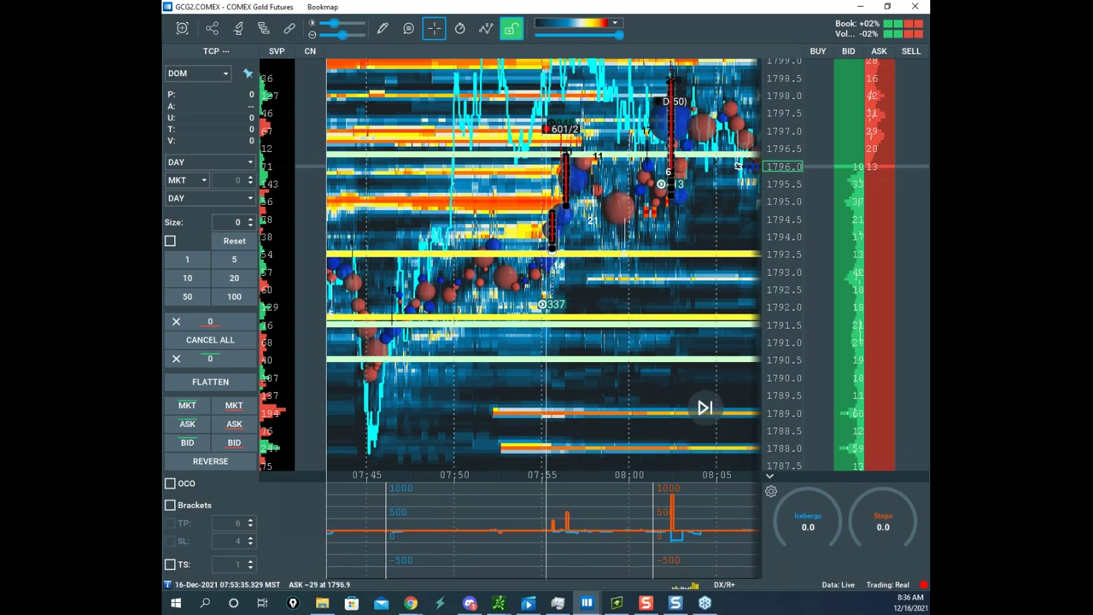
scroll(536, 222, "down", 2)
scroll(536, 222, "down", 2)
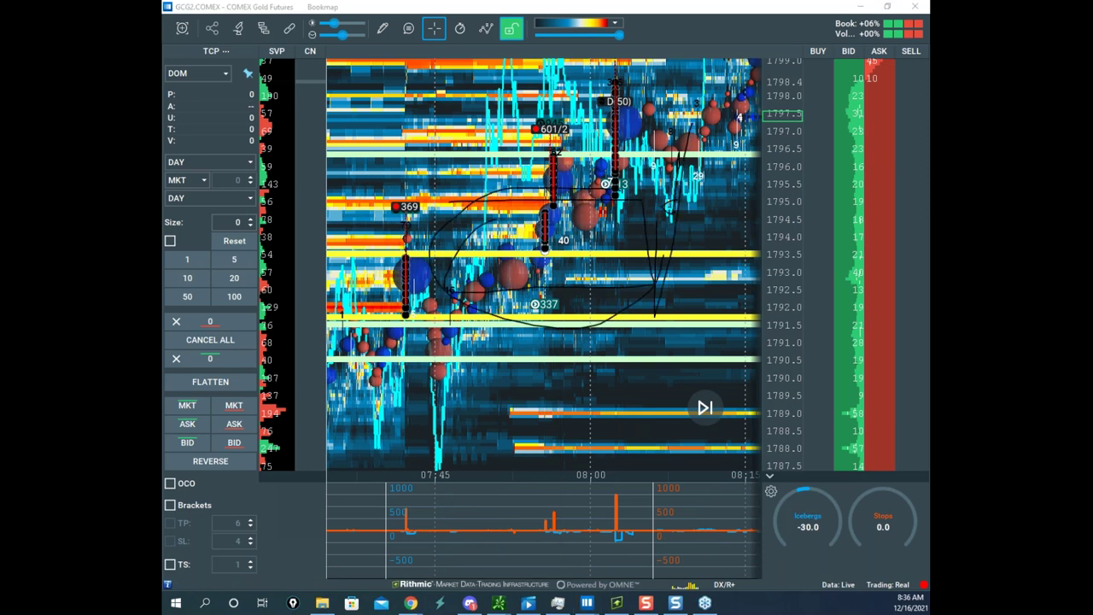
- Circle the stop spikes near 07:45 and 08:02 in yellow, and sketch the stepped gold rally from about 1790.5 to 1796
left_click_drag(413, 487, 438, 519)
left_click_drag(432, 357, 495, 359)
left_click_drag(440, 506, 442, 462)
mouse_move(437, 259)
left_mouse_down()
mouse_move(537, 257)
mouse_move(567, 169)
left_mouse_up()
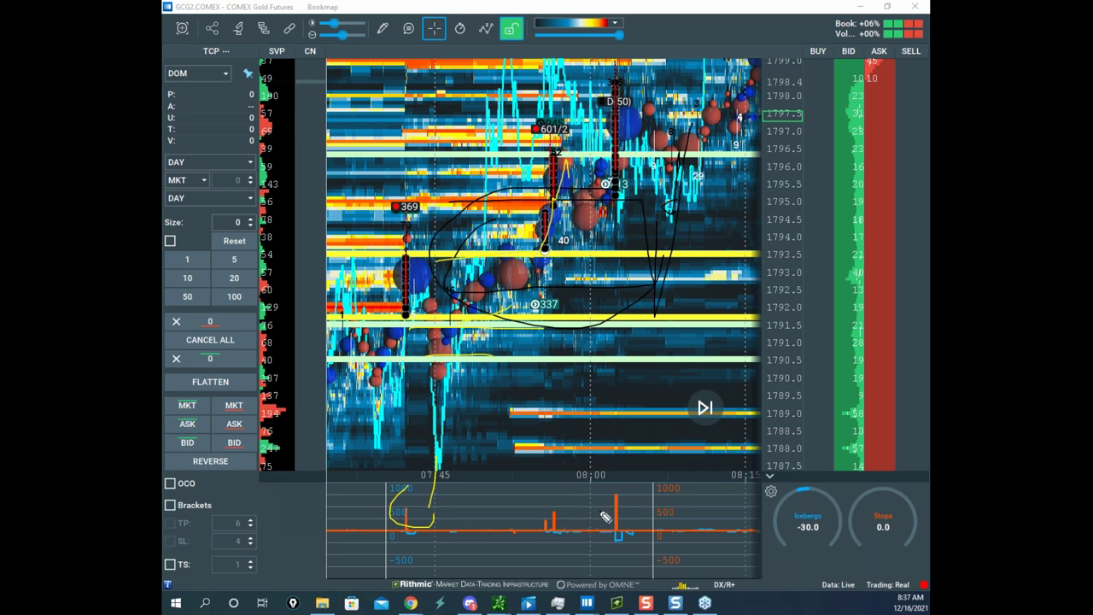
left_click_drag(619, 495, 677, 493)
key("Escape")
- Stretch the gold heatmap's price scale and erase the leftover sketches
left_click_drag(777, 128, 778, 171)
left_click_drag(696, 173, 687, 154)
mouse_move(778, 171)
left_mouse_down()
mouse_move(775, 145)
mouse_move(729, 215)
mouse_move(770, 172)
left_mouse_up()
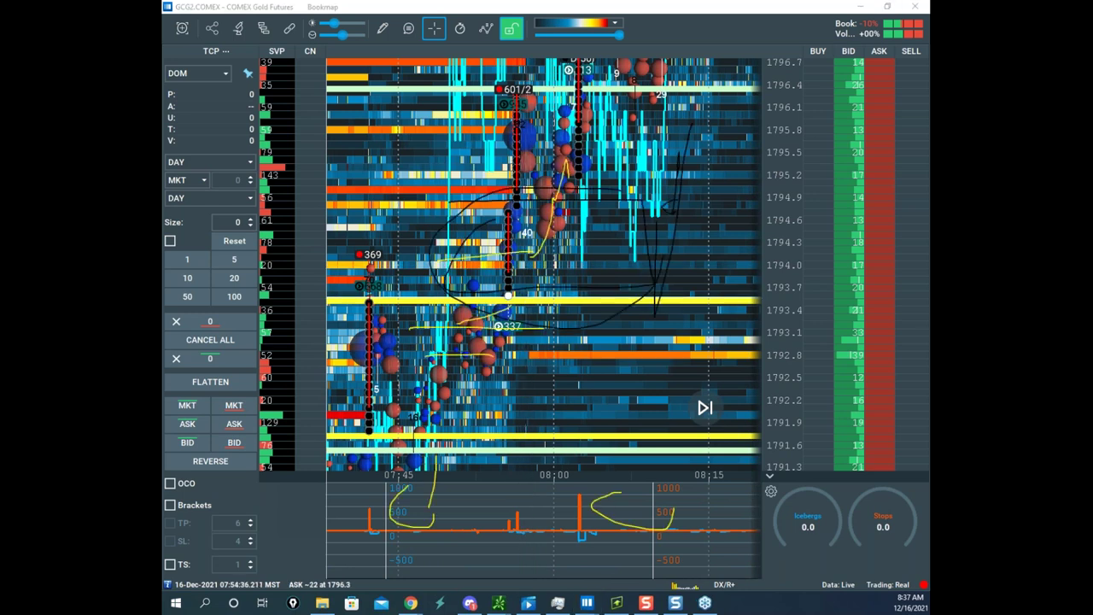
key("e")
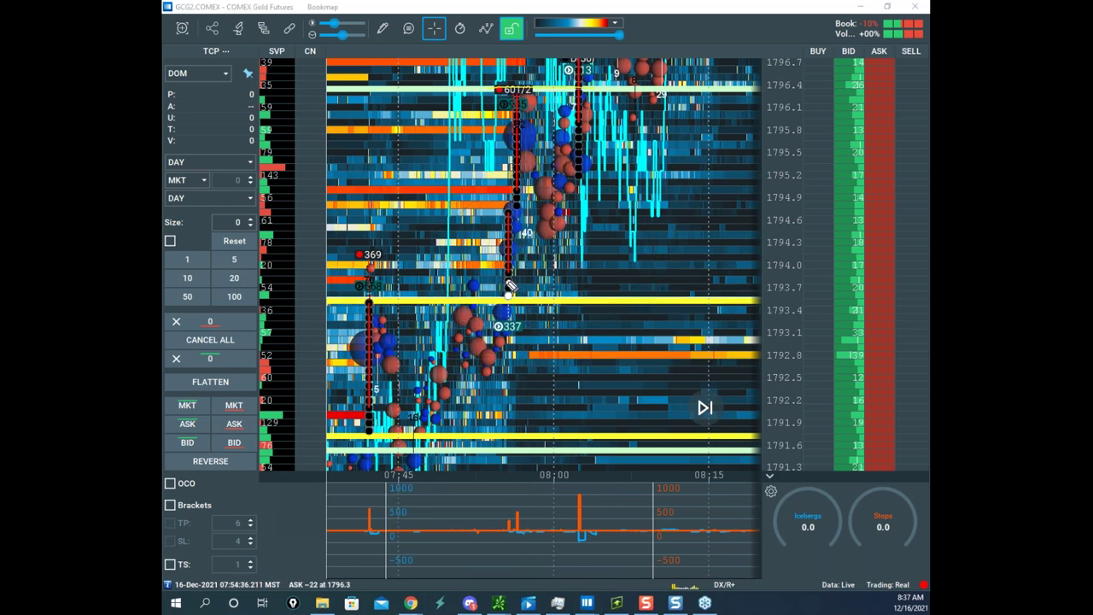
mouse_move(621, 474)
left_mouse_down()
mouse_move(577, 490)
mouse_move(631, 468)
left_mouse_up()
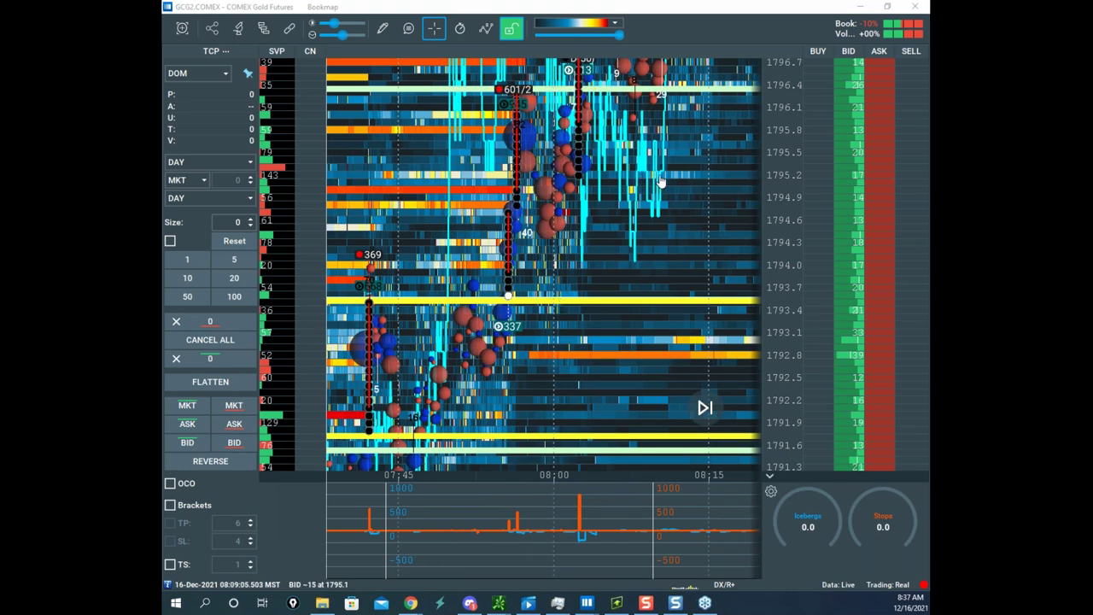
- Examine the large gold stop run at 08:02:21 and the trades that follow it second by second
scroll(786, 153, "down", 2)
scroll(660, 167, "down", 1)
scroll(565, 144, "up", 8)
left_click_drag(567, 143, 649, 162)
scroll(589, 186, "up", 5)
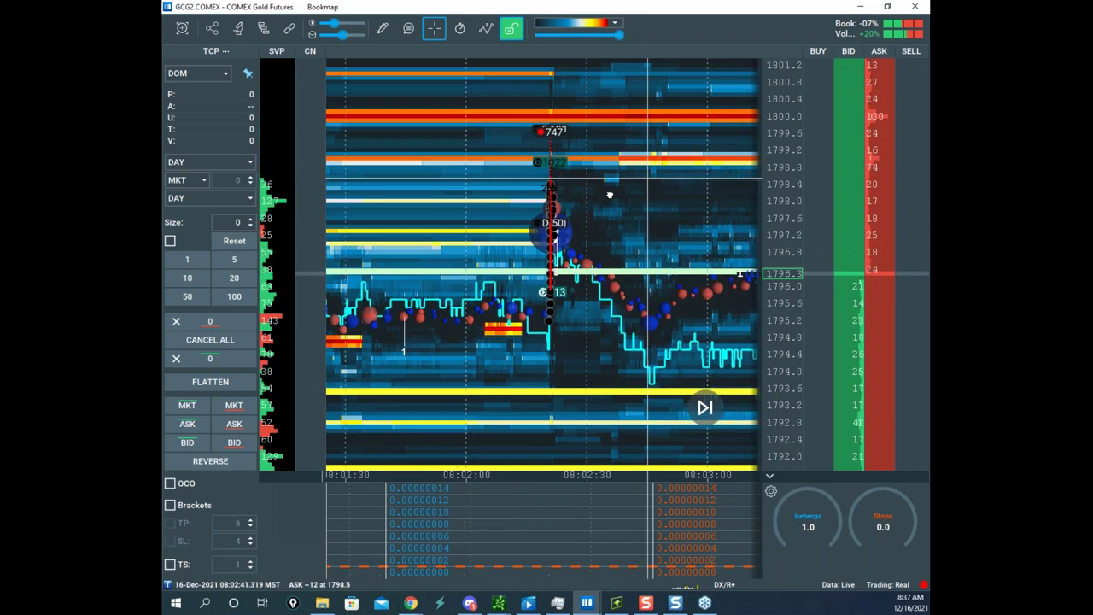
left_click_drag(480, 181, 695, 178)
scroll(636, 171, "up", 5)
left_click_drag(563, 171, 654, 169)
scroll(582, 167, "up", 2)
left_click_drag(525, 164, 616, 158)
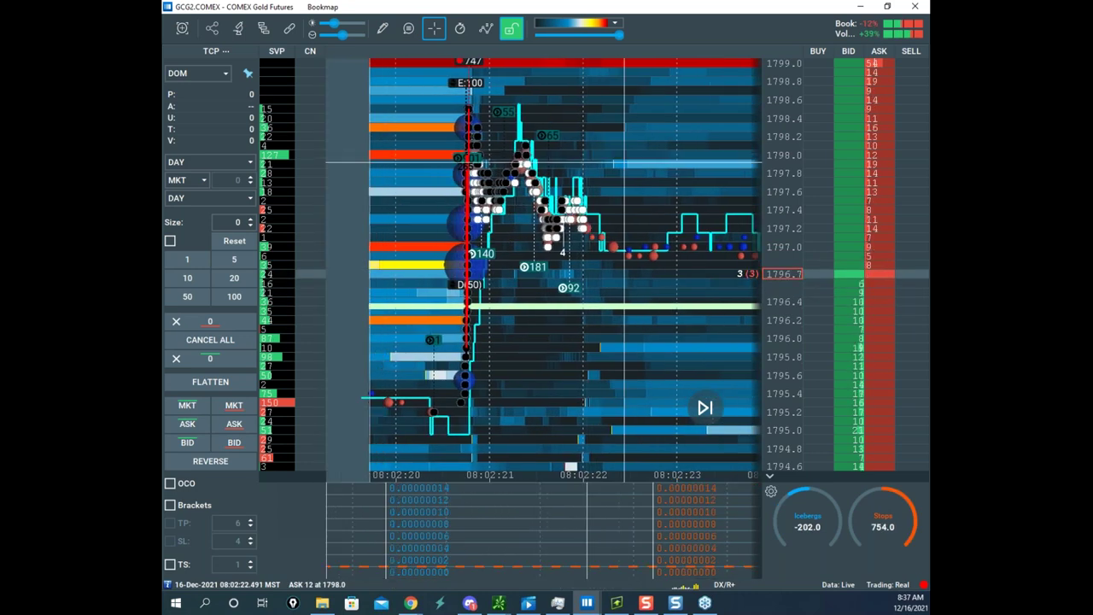
- Draw horizontal levels across the gold heatmap at about 1798.5 and 1795.3, above and below the stop run
left_click(383, 28)
left_click(418, 178)
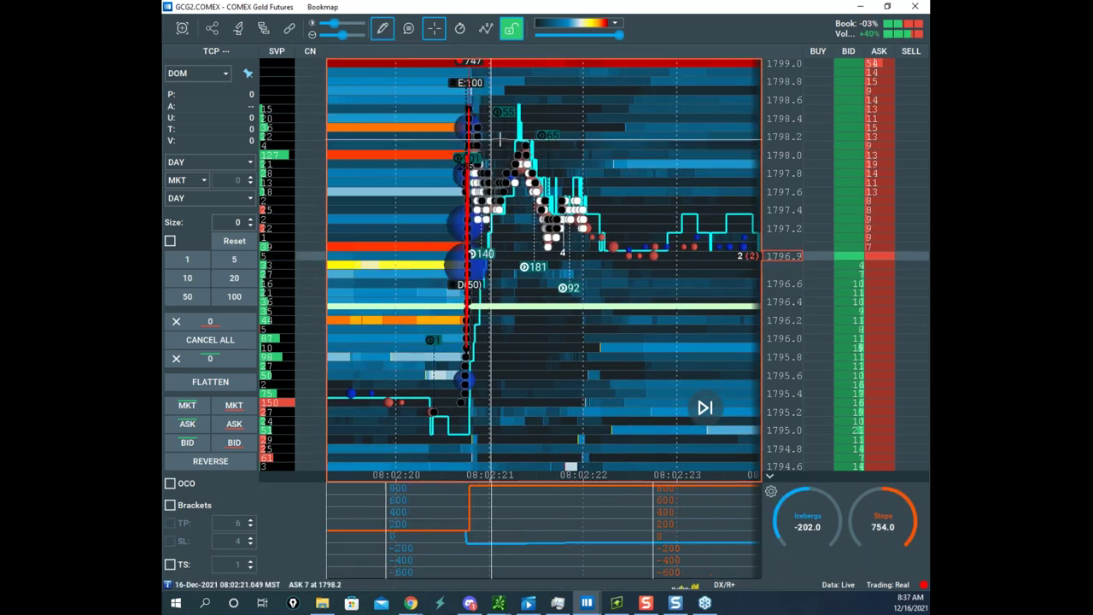
scroll(492, 159, "up", 3)
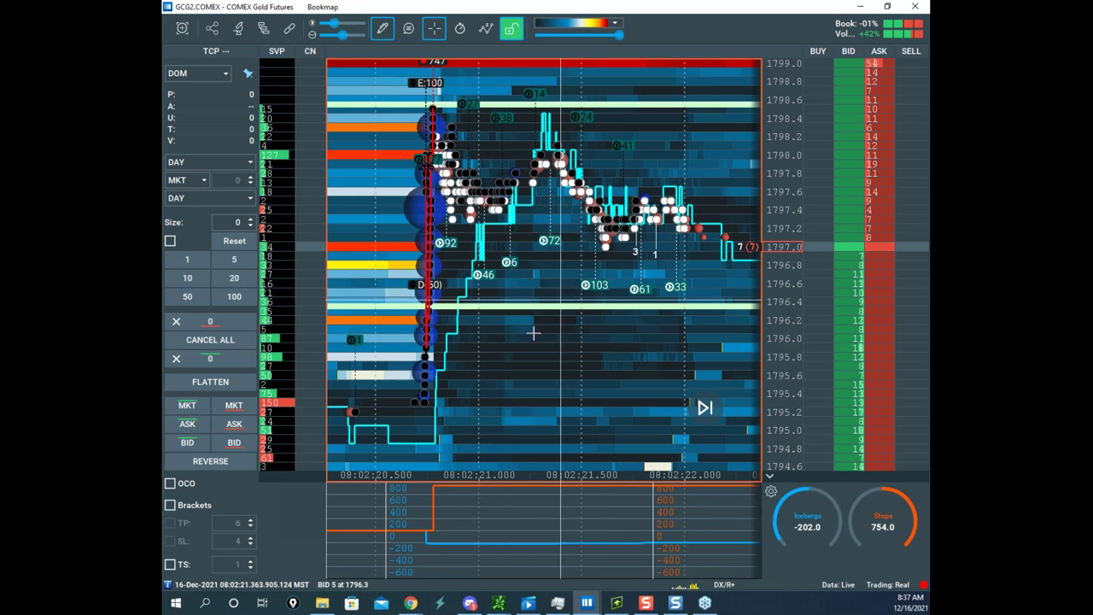
left_click(544, 407)
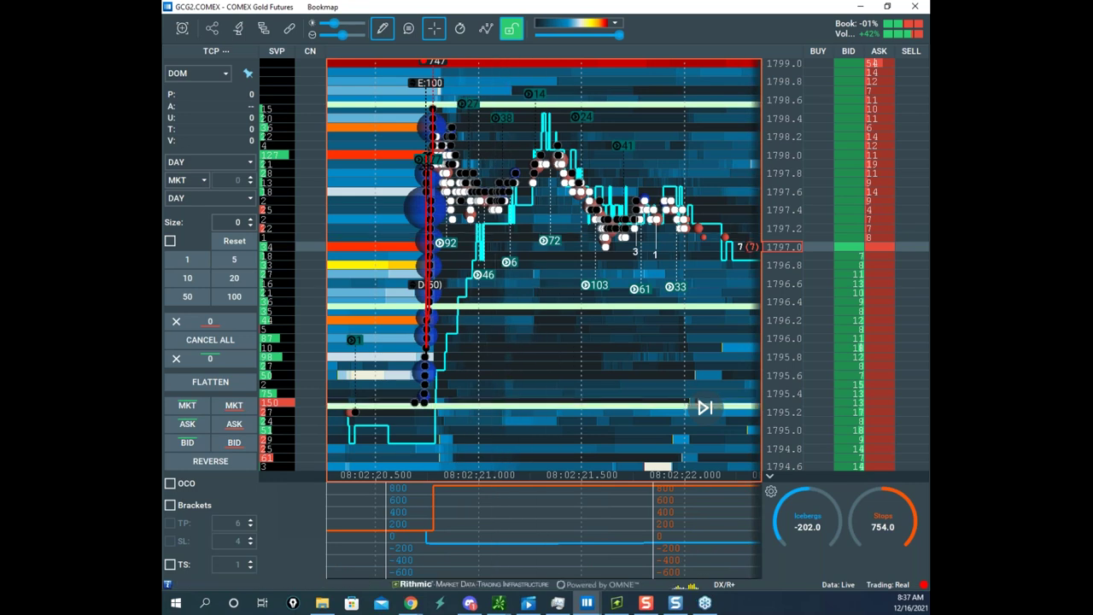
left_click(383, 28)
left_click(402, 59)
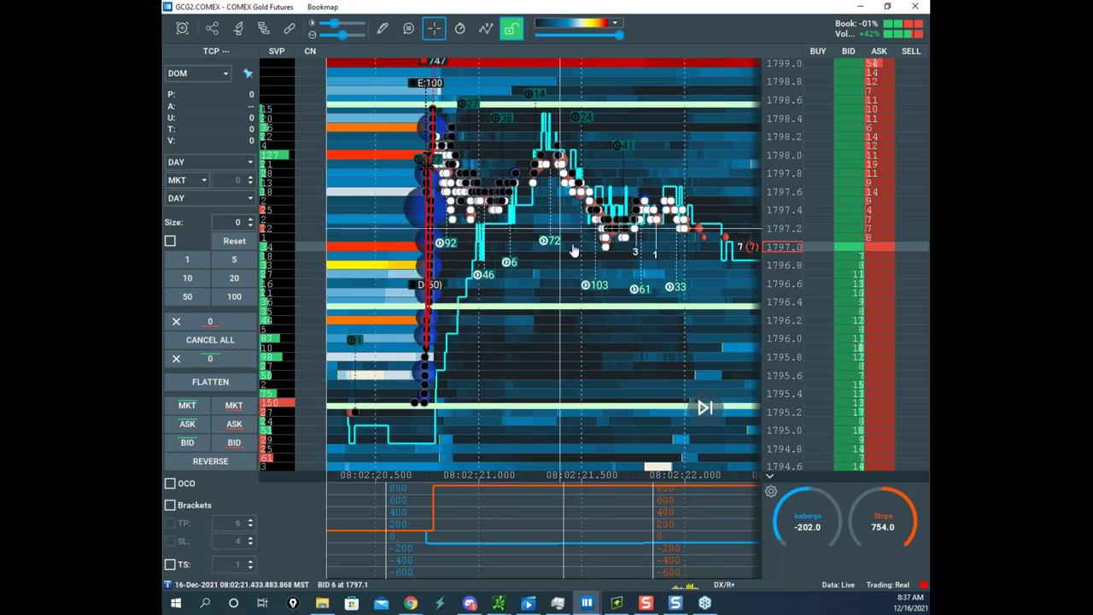
- Delete the extra horizontal level at about 1796.4 between the two gold stop-run levels, and leave drawing mode
right_click(530, 307)
left_click(581, 321)
right_click(567, 307)
left_click(582, 320)
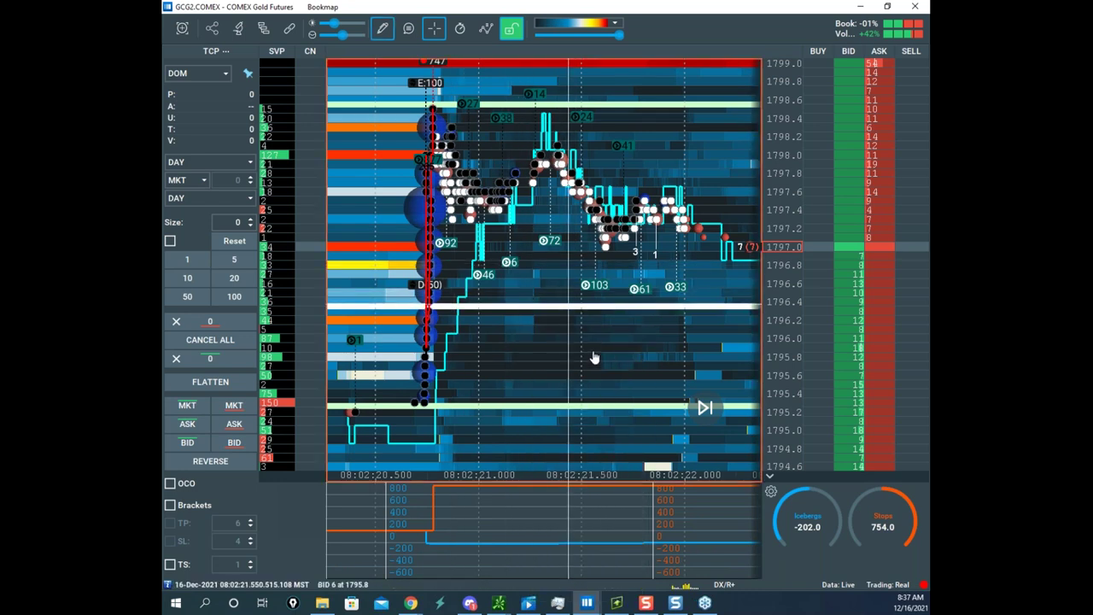
scroll(776, 176, "down", 4)
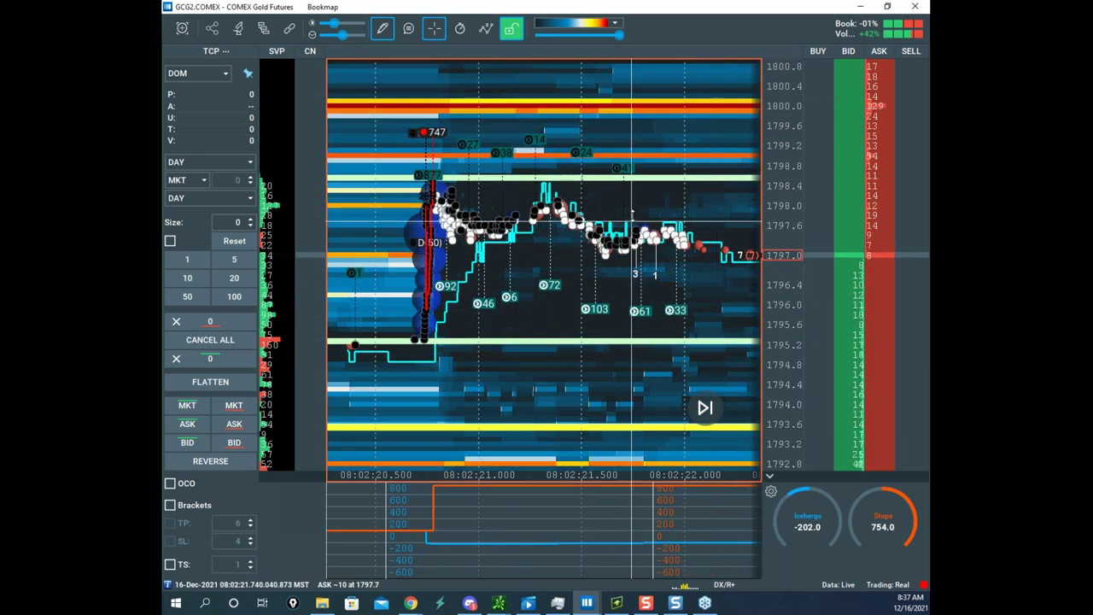
left_click(381, 28)
left_click(472, 60)
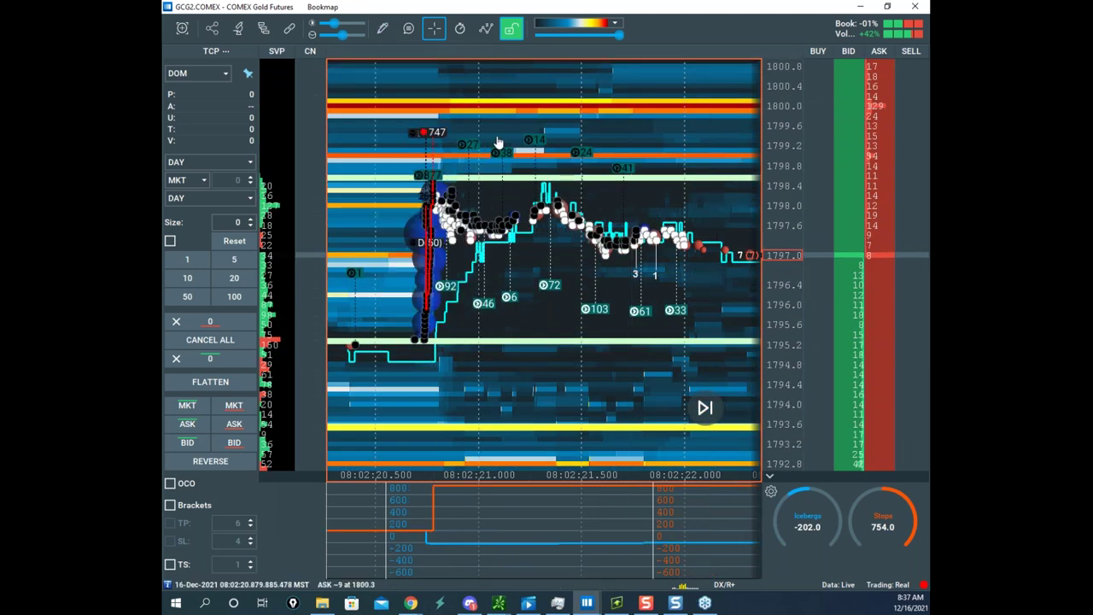
- Clean up the horizontal levels below 1795 on the gold heatmap, and turn drawing off again
left_click_drag(588, 261, 593, 151)
right_click(603, 319)
left_click(654, 452)
left_click(626, 326)
right_click(626, 326)
left_click(655, 362)
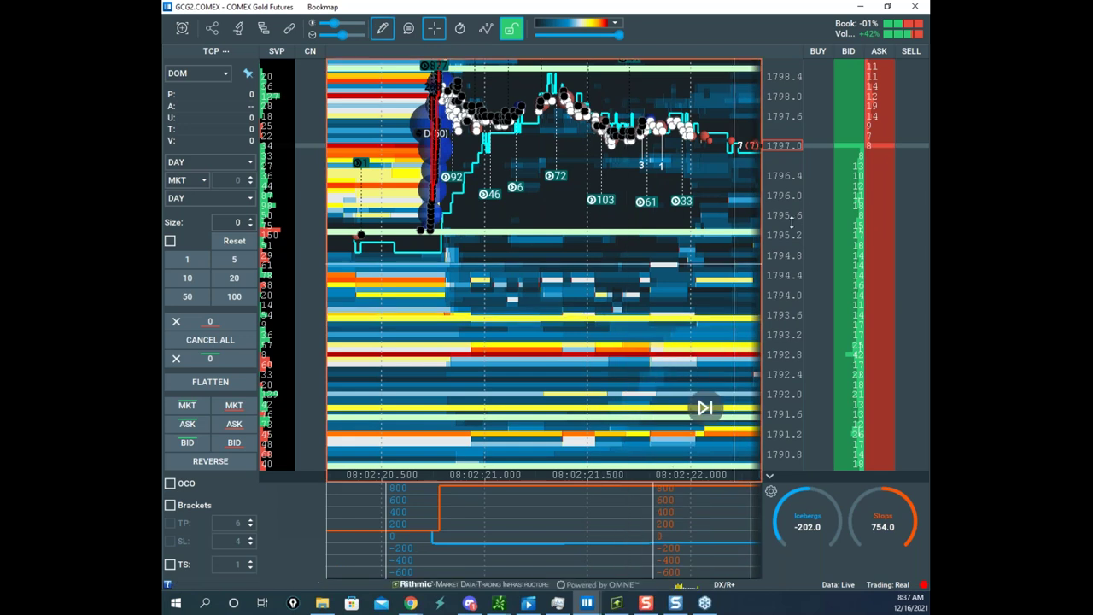
scroll(745, 165, "down", 5)
left_click(383, 29)
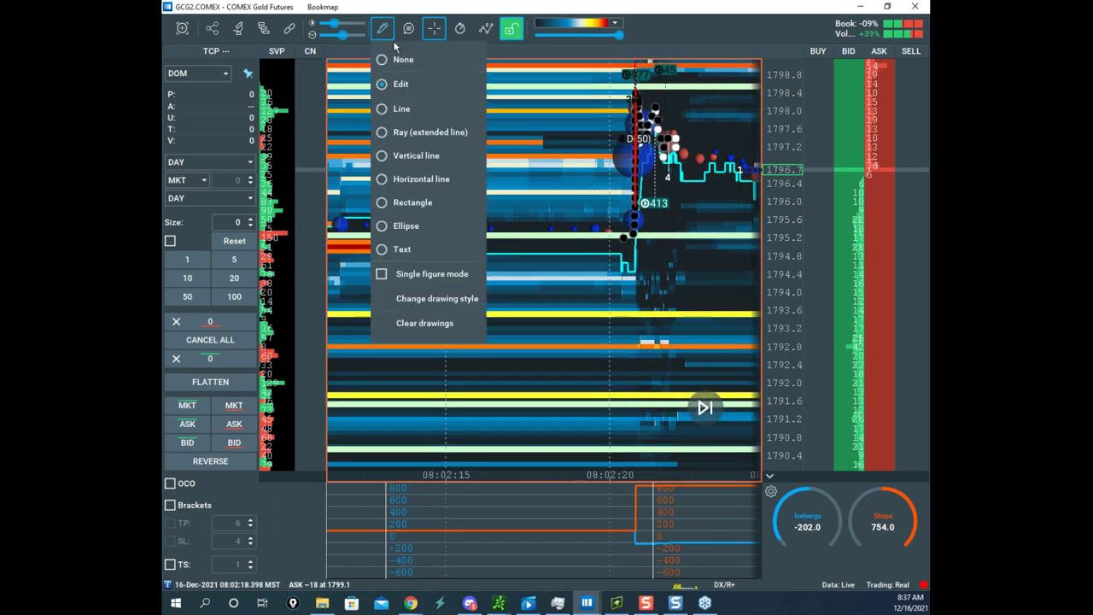
left_click(399, 60)
- Sketch a yellow gold path from about 1799 to 1803, back to 1799 and up again, and circle the retest area
left_click_drag(731, 129, 471, 120)
scroll(488, 123, "down", 7)
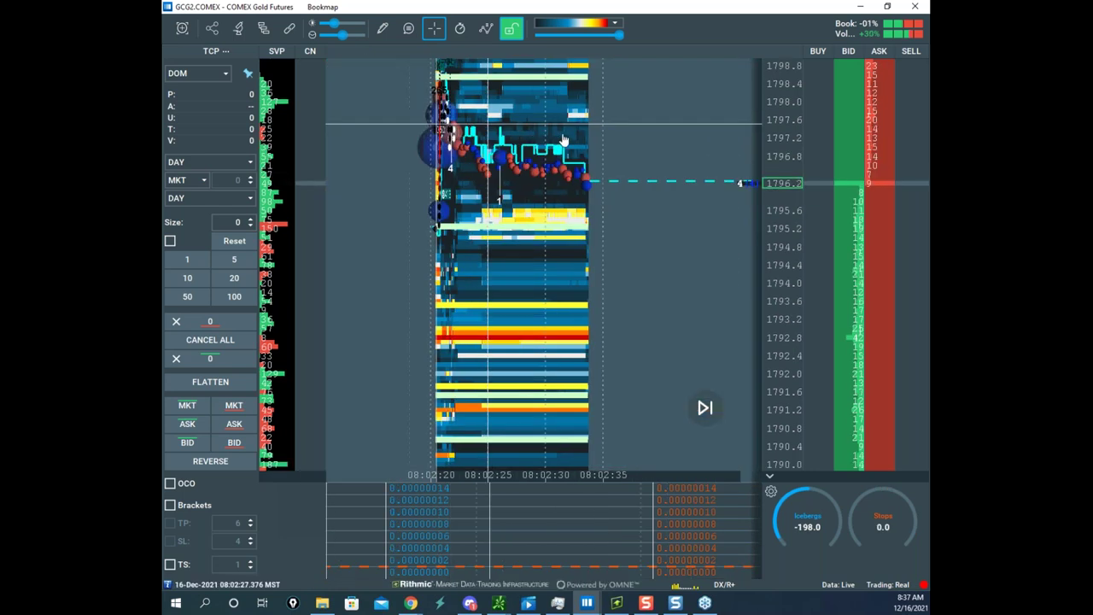
left_click_drag(678, 152, 504, 179)
scroll(741, 169, "down", 5)
left_click_drag(741, 176, 690, 183)
scroll(589, 186, "down", 2)
scroll(772, 169, "down", 3)
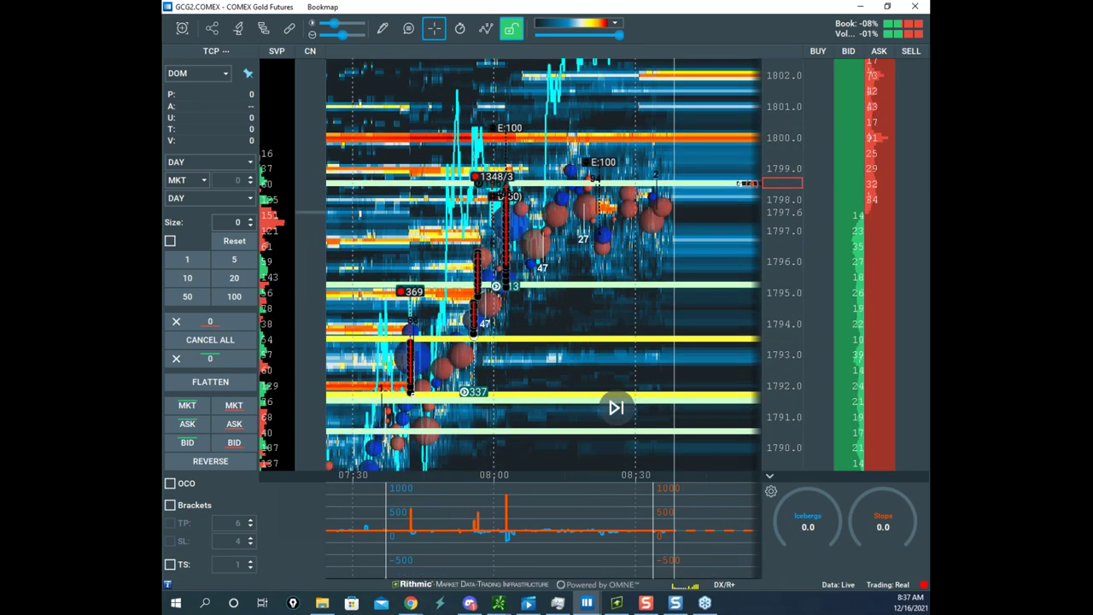
mouse_move(565, 171)
left_mouse_down()
mouse_move(589, 142)
mouse_move(696, 94)
left_mouse_up()
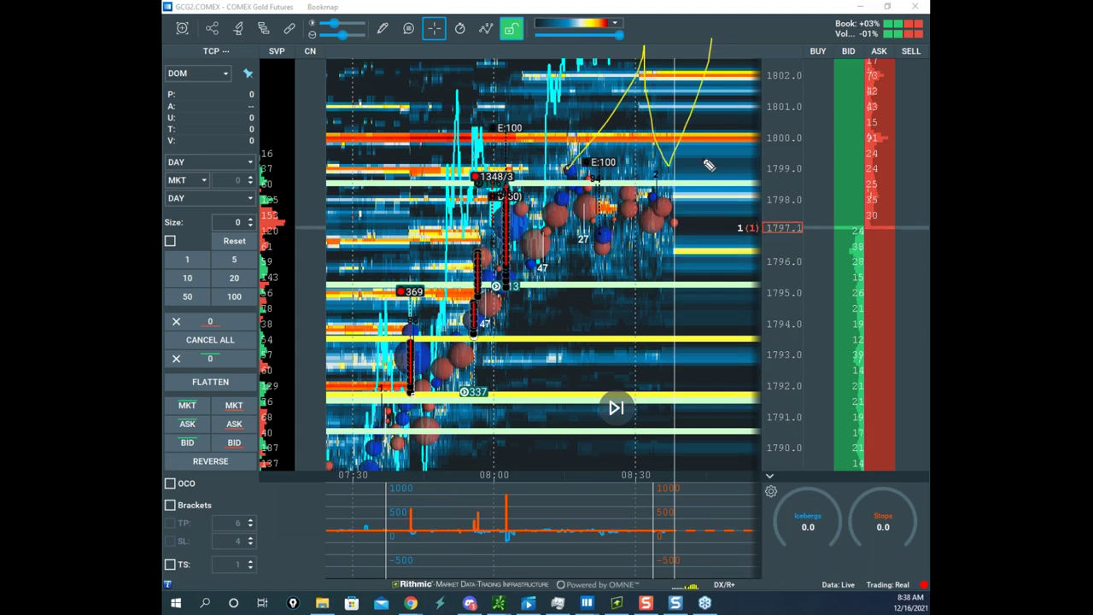
left_click_drag(707, 143, 757, 166)
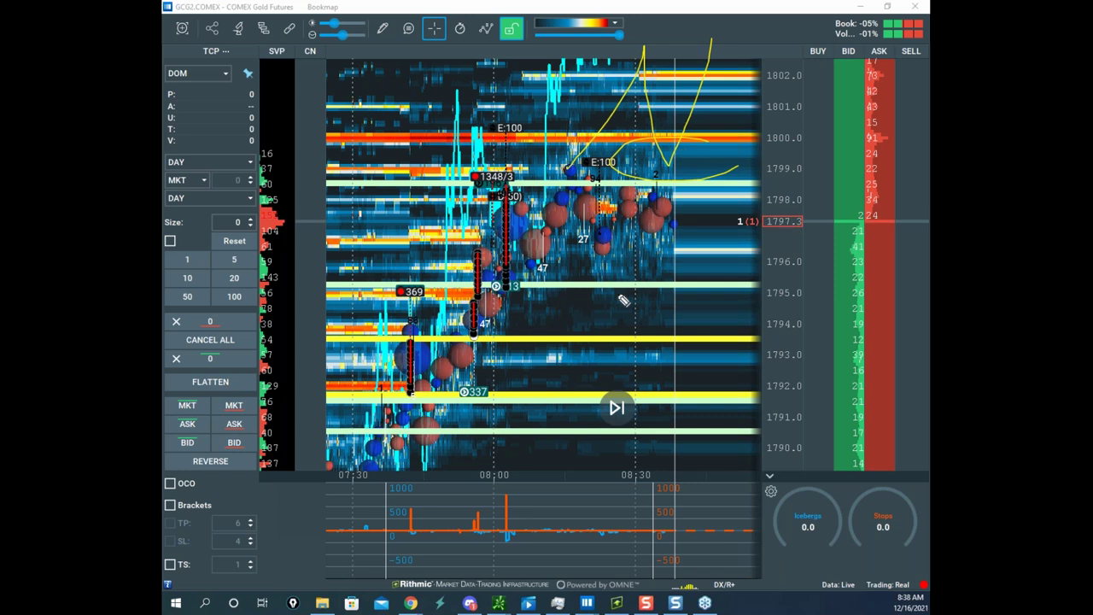
- Sketch the opposite path falling from 1795 to 1792, retesting 1795 and dropping to about 1790, mark the retest, and clear all sketches
mouse_move(571, 295)
left_mouse_down()
mouse_move(588, 388)
mouse_move(602, 376)
mouse_move(676, 440)
left_mouse_up()
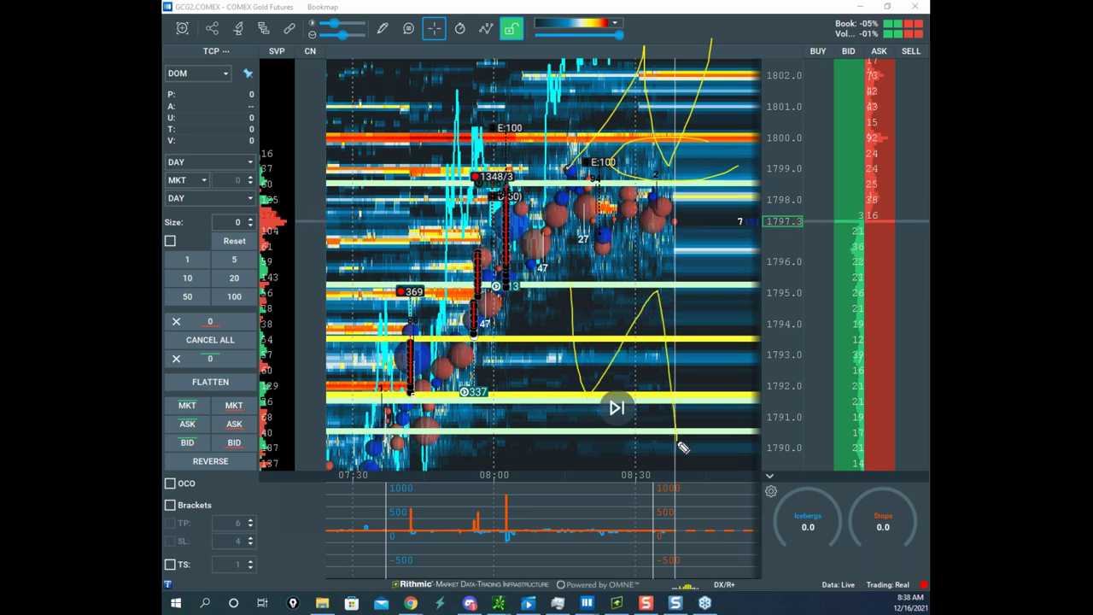
left_click_drag(649, 316, 673, 324)
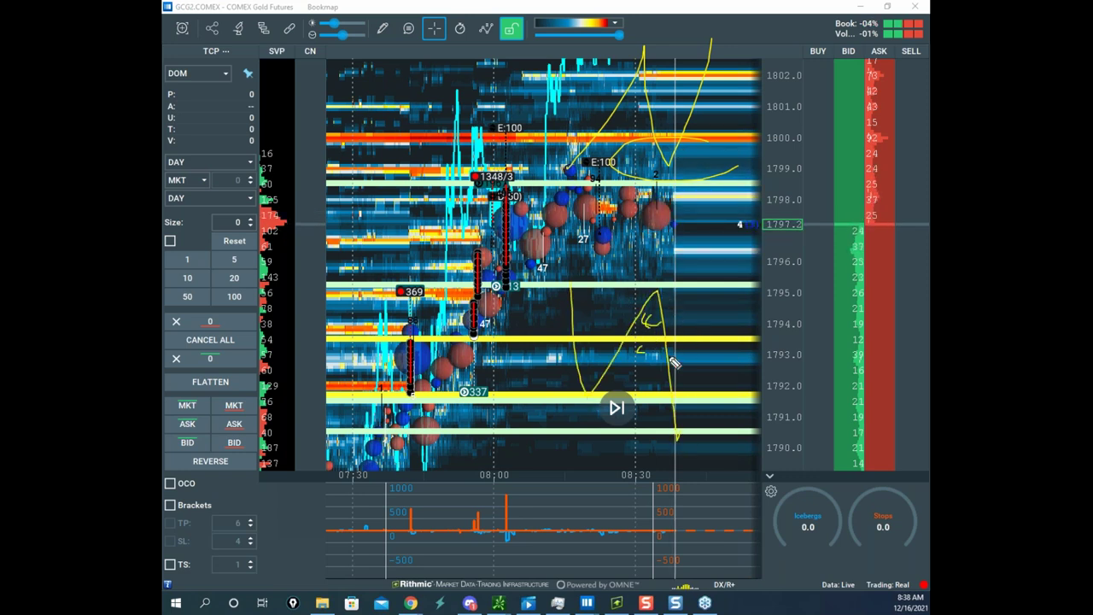
key("Escape")
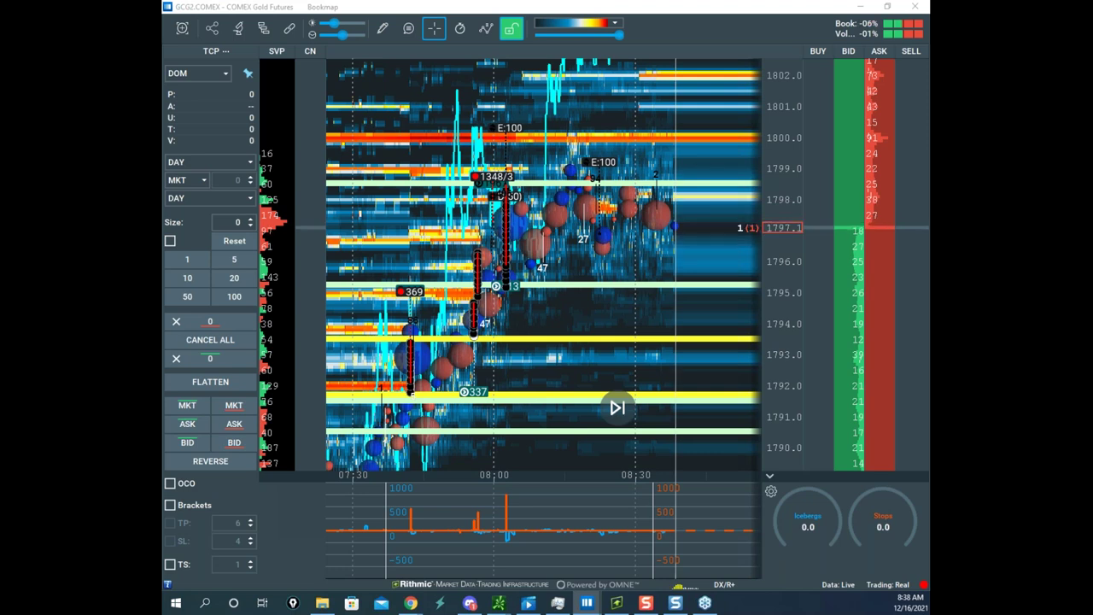
- Bring up the 5-minute gold chart in thinkorswim, check its ATR, and put the chart away
key("alt+Tab")
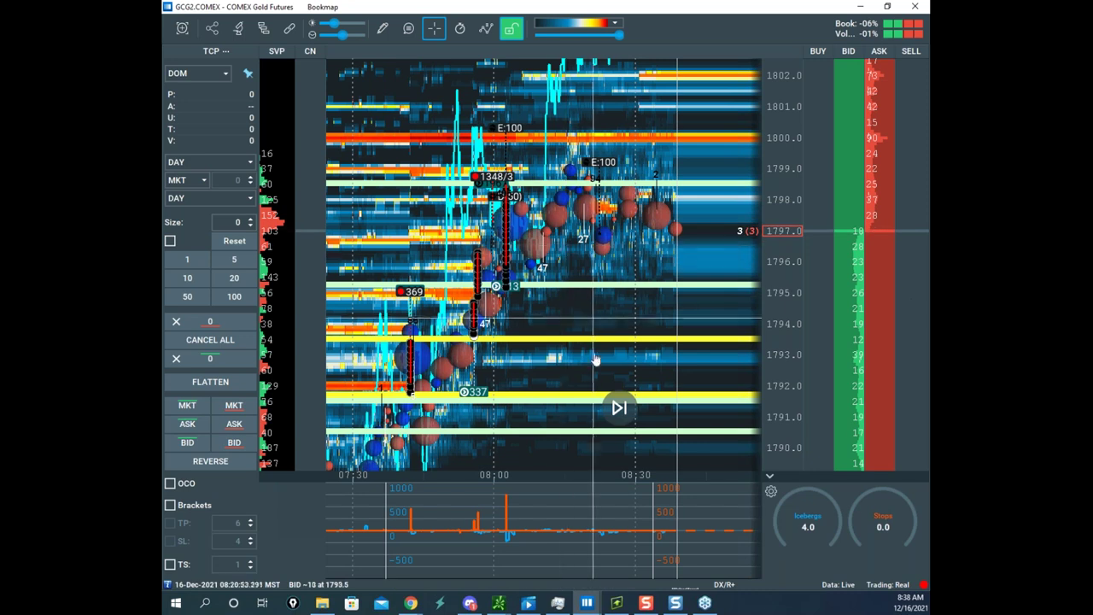
left_click_drag(163, 74, 467, 97)
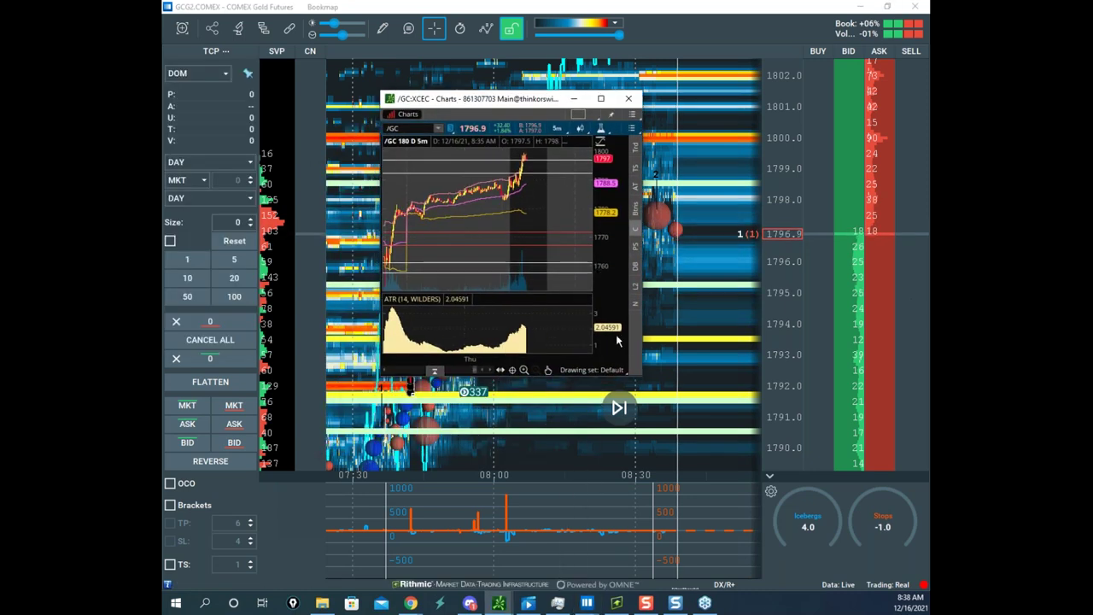
left_click(573, 98)
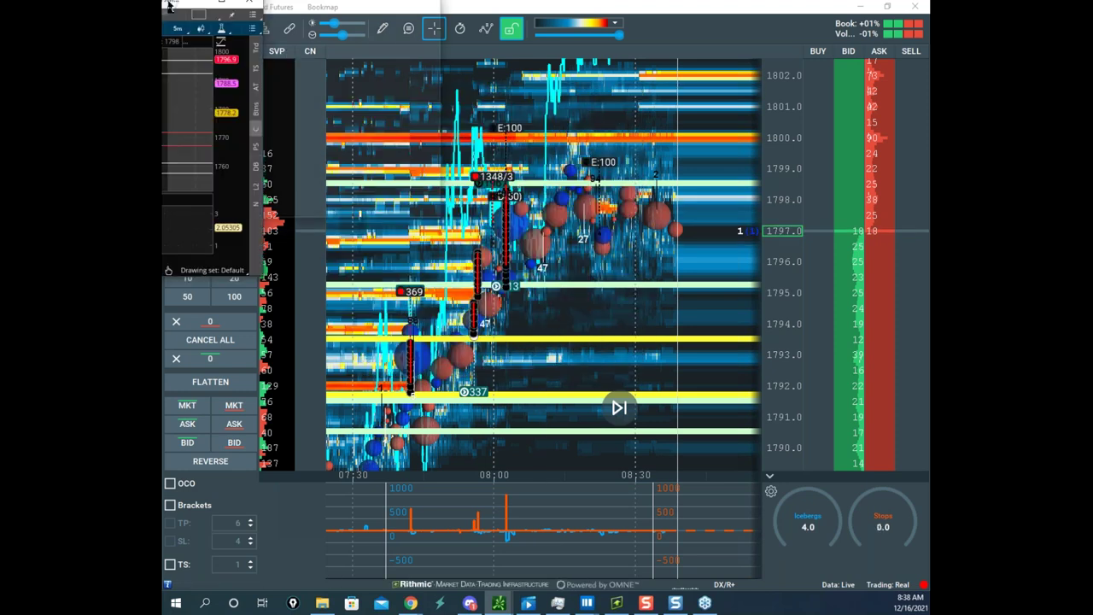
- Circle the stop spikes near 08:00, sketch gold's rally to about 1799 and a drop to 1792, and erase the sketches
left_click_drag(686, 267, 571, 226)
scroll(726, 249, "down", 2)
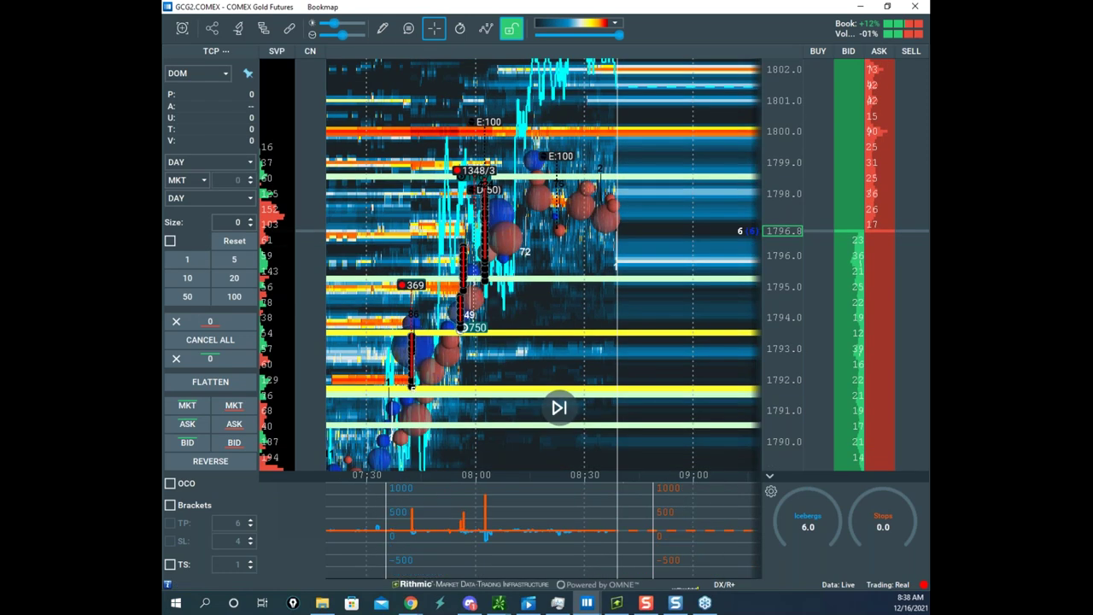
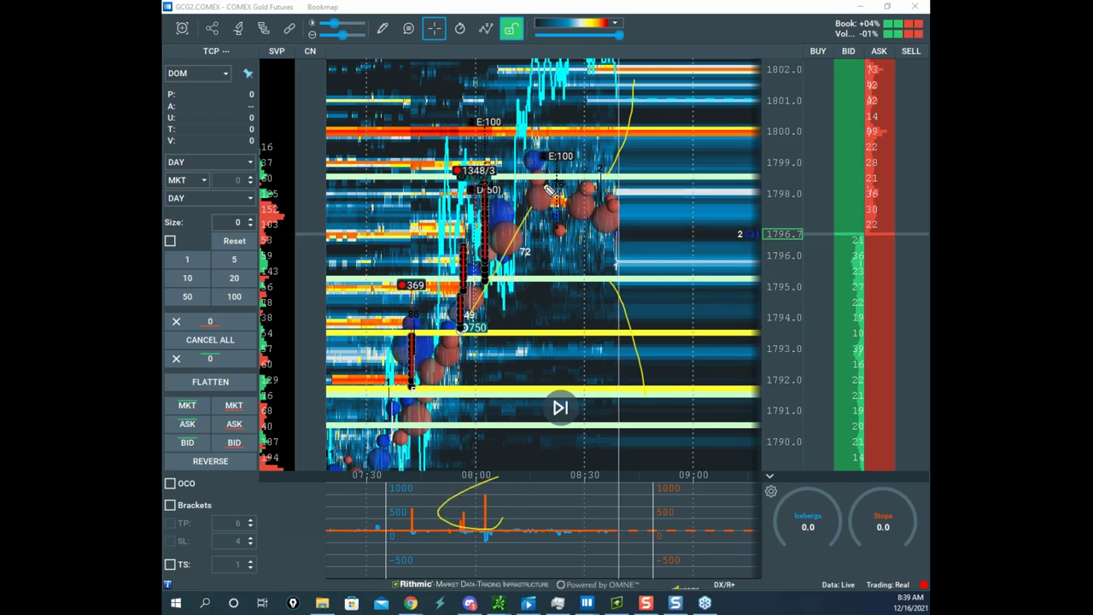
left_click_drag(491, 466, 509, 498)
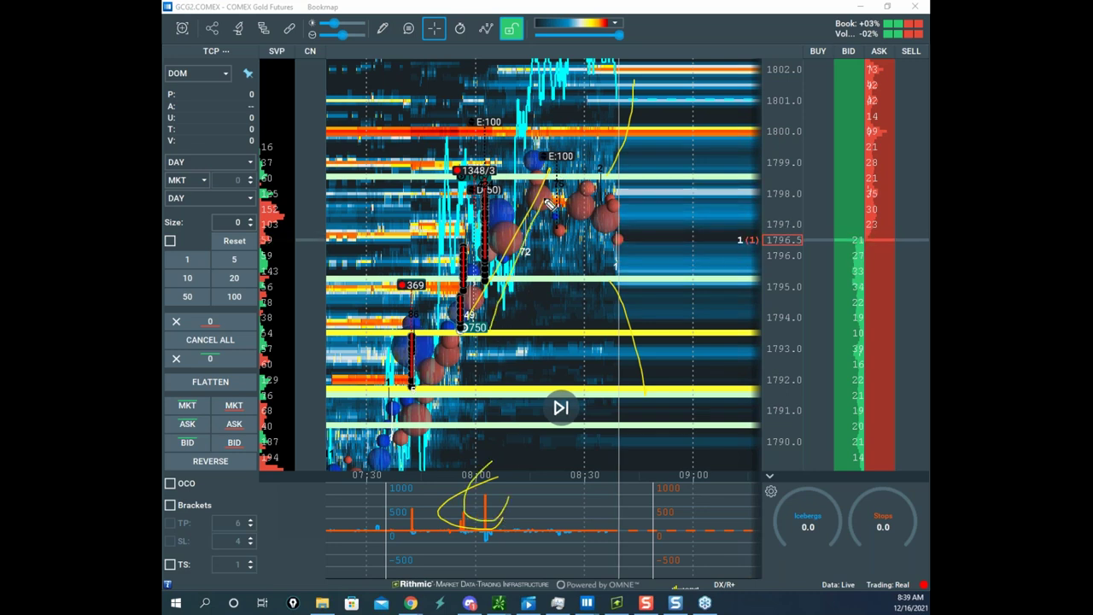
left_click_drag(560, 181, 651, 385)
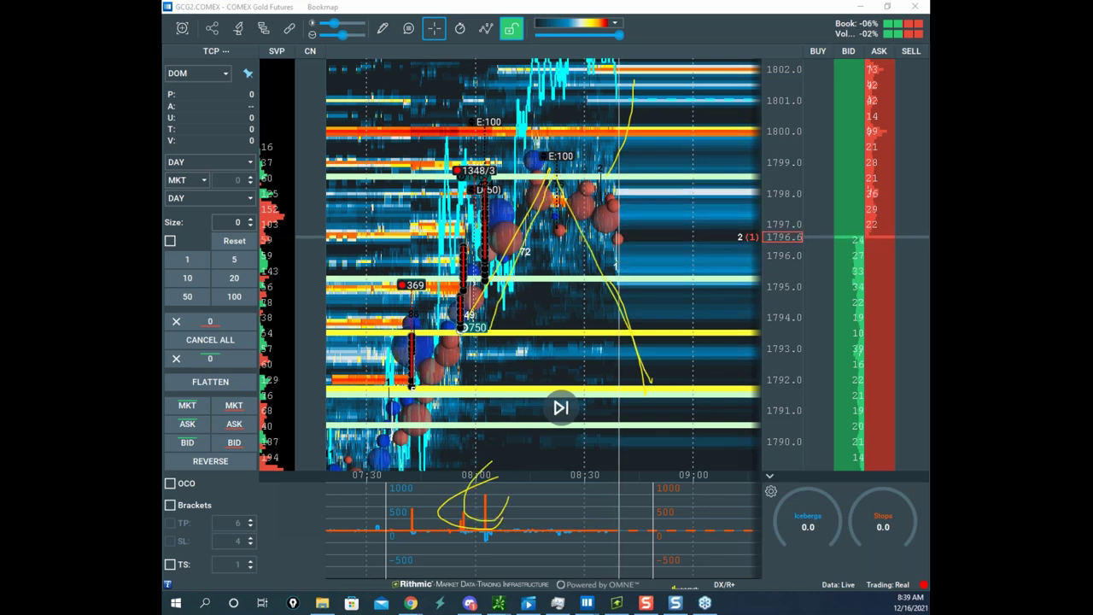
right_click(588, 189)
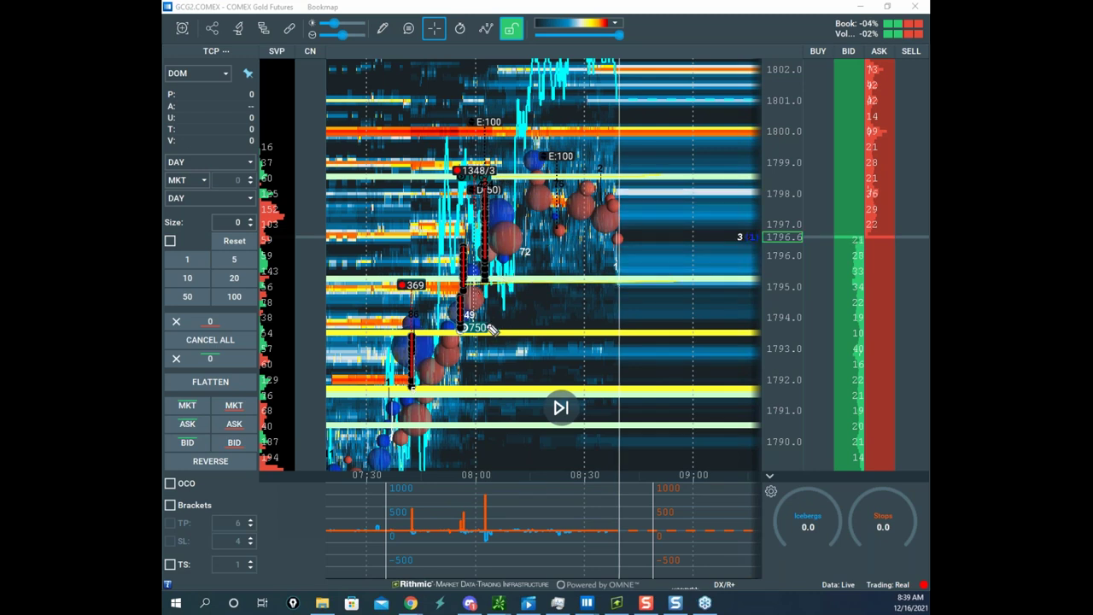
- Trace the 08:02 stop run, sketch a breakout from 1798.5 to about 1802 and a steep selloff path, and erase them
left_click_drag(472, 295, 498, 183)
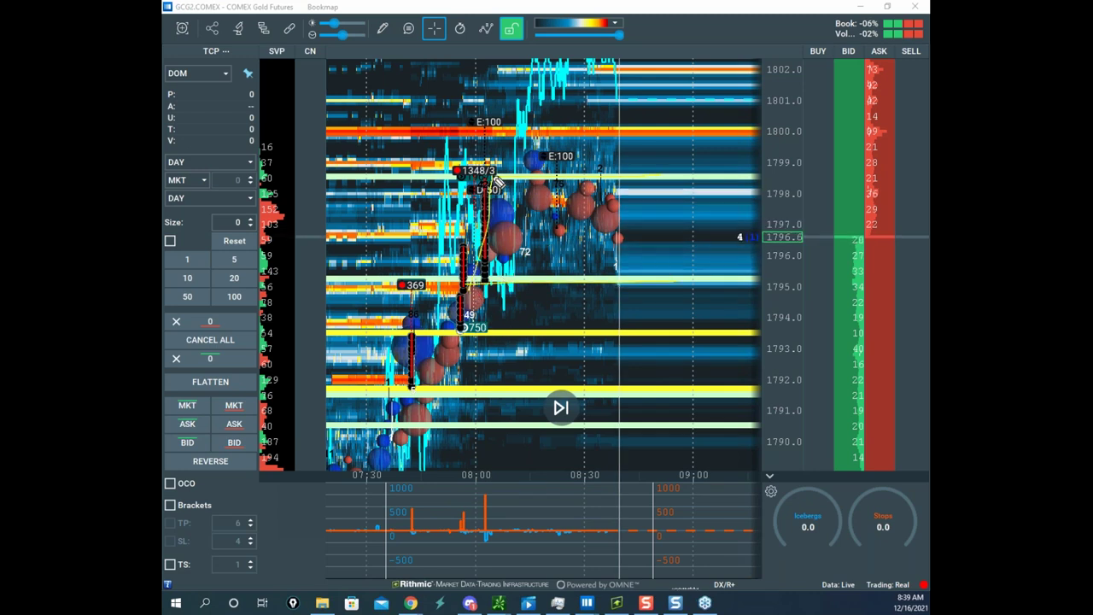
left_click_drag(607, 176, 639, 79)
mouse_move(483, 282)
left_mouse_down()
mouse_move(619, 467)
mouse_move(648, 541)
left_mouse_up()
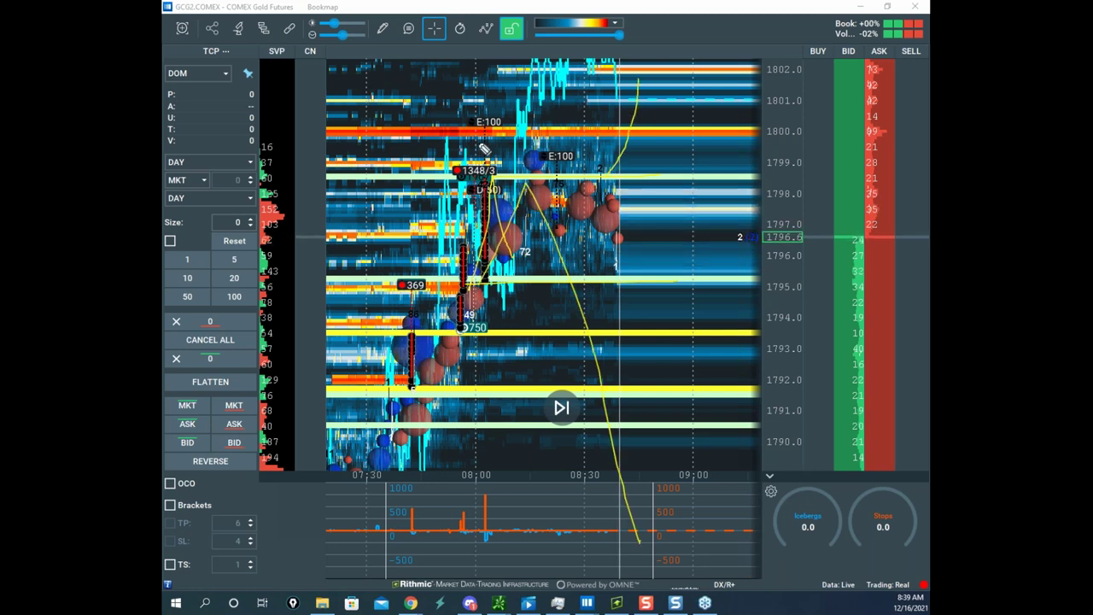
key("Escape")
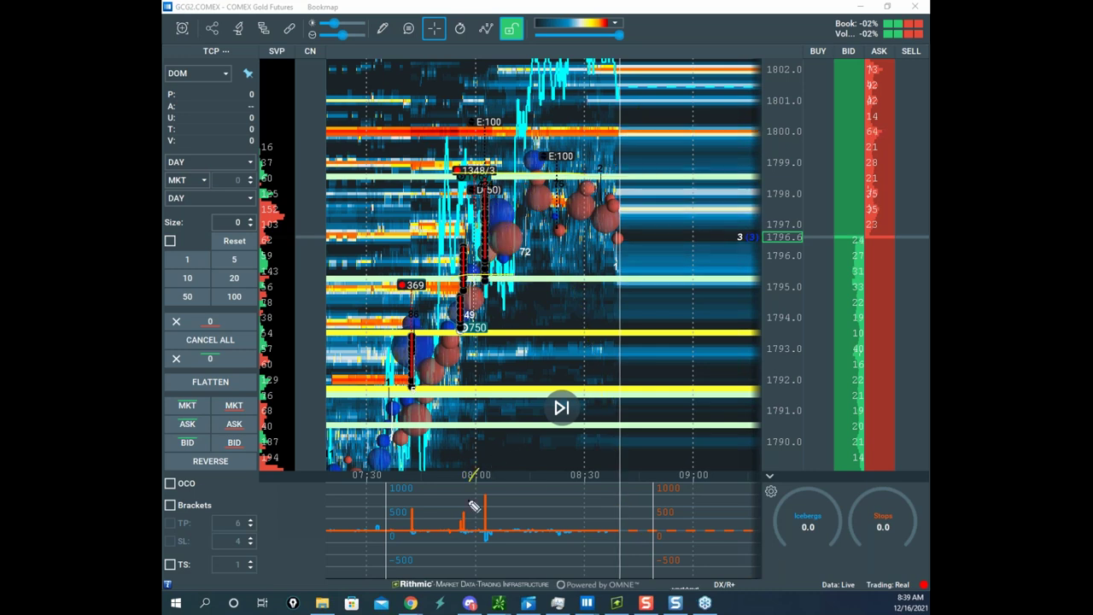
- Sketch gold consolidating near 1798.5 before breaking above 1802, circle the lower stop-run areas between 1791 and 1794, and clear the sketches
mouse_move(478, 236)
left_mouse_down()
mouse_move(525, 162)
mouse_move(589, 200)
mouse_move(631, 184)
mouse_move(683, 36)
left_mouse_up()
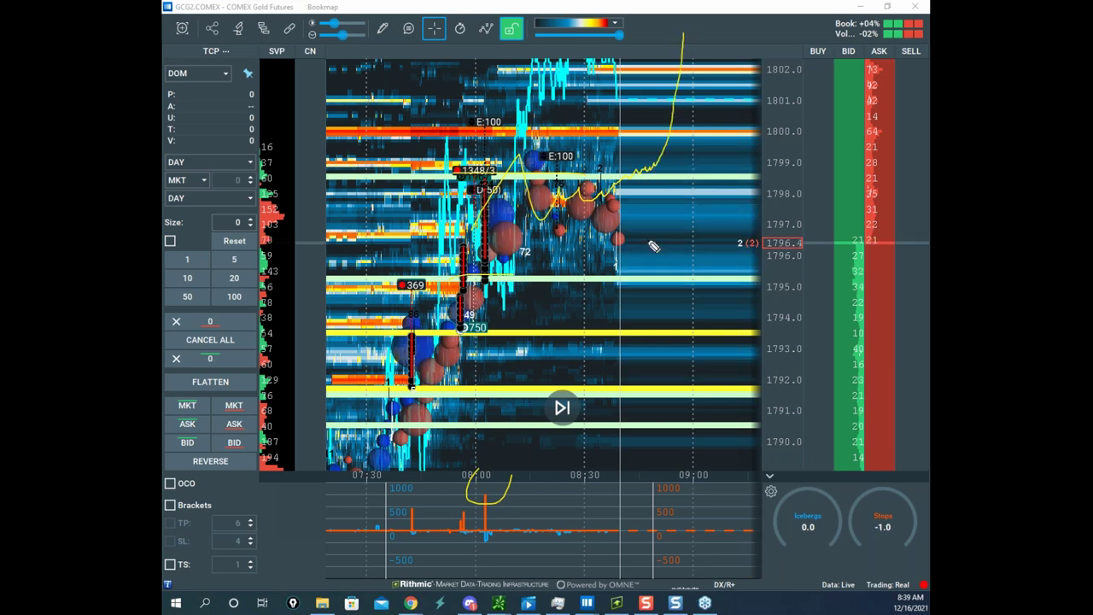
left_click_drag(581, 309, 546, 396)
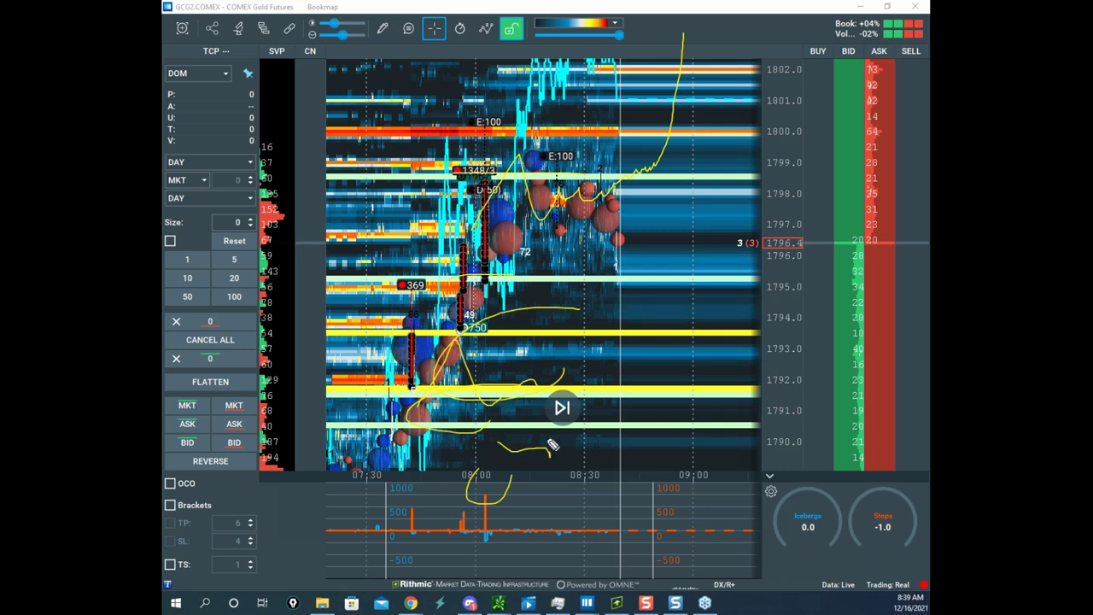
key("Escape")
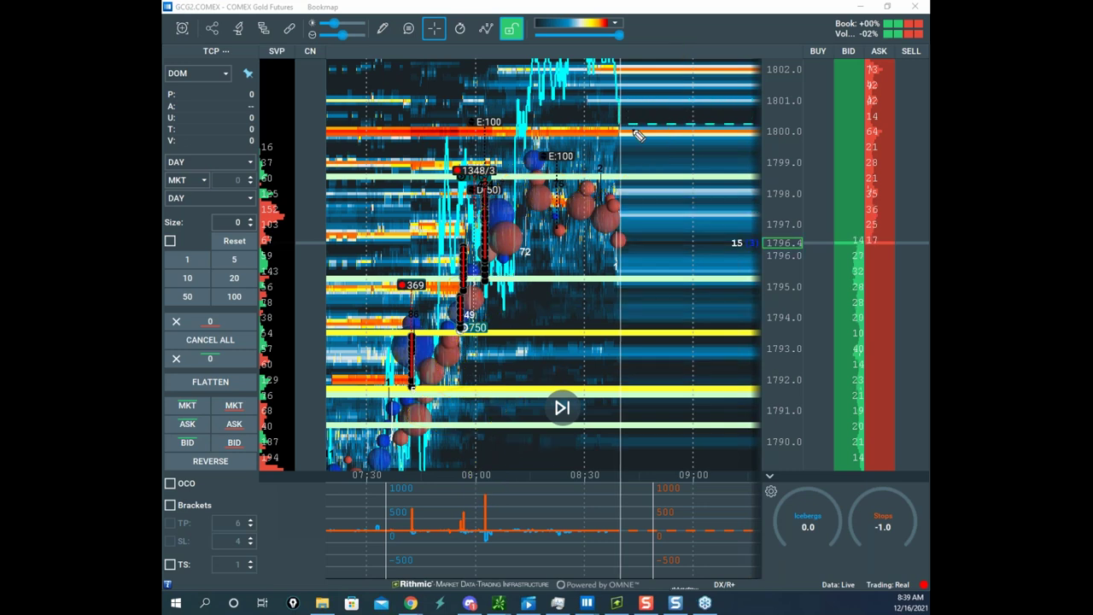
- Circle gold's consolidation, sketch breakouts with retests above 1798.5 and below 1795.3, circle the upper retest, and clear the drawings
left_click_drag(514, 284, 730, 279)
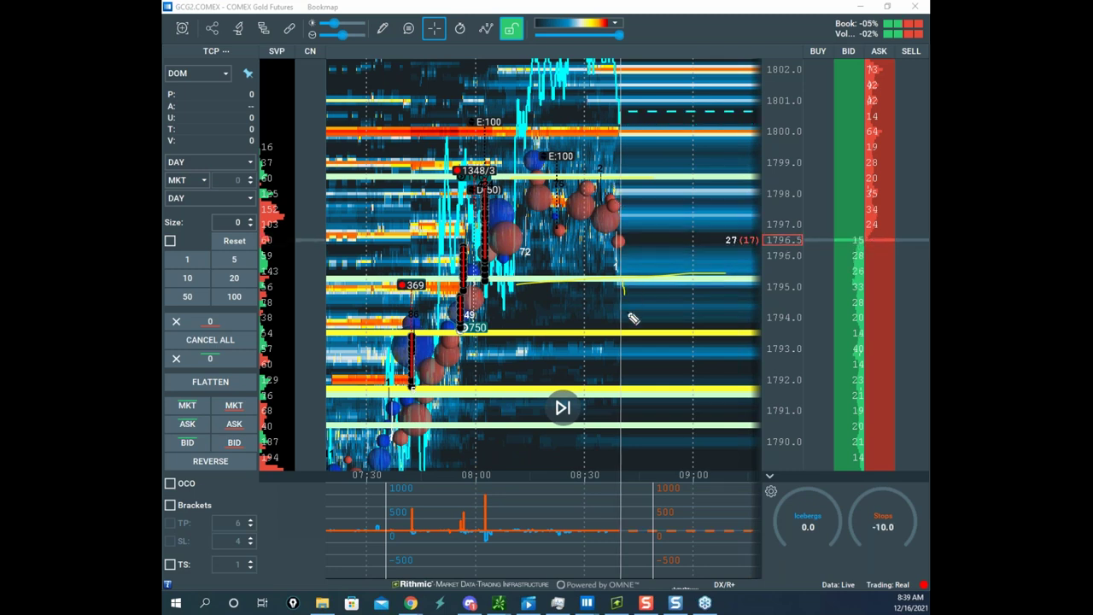
mouse_move(630, 149)
left_mouse_down()
mouse_move(643, 70)
mouse_move(672, 174)
mouse_move(465, 229)
mouse_move(627, 226)
left_mouse_up()
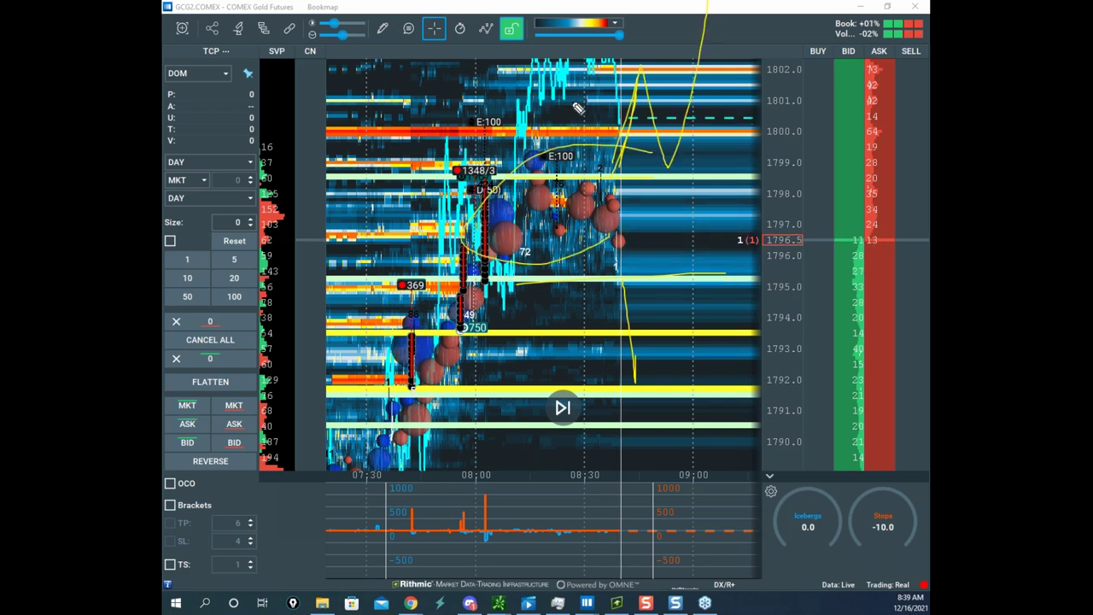
mouse_move(620, 275)
left_mouse_down()
mouse_move(686, 290)
mouse_move(702, 414)
left_mouse_up()
mouse_move(672, 138)
left_mouse_down()
mouse_move(671, 171)
mouse_move(736, 7)
left_mouse_up()
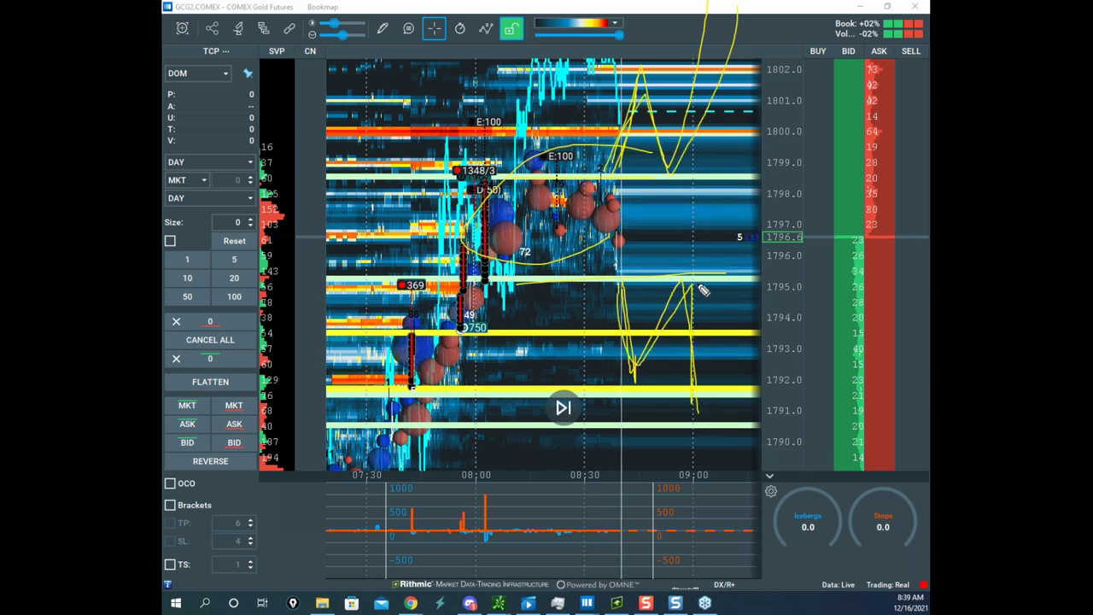
left_click_drag(692, 80, 746, 82)
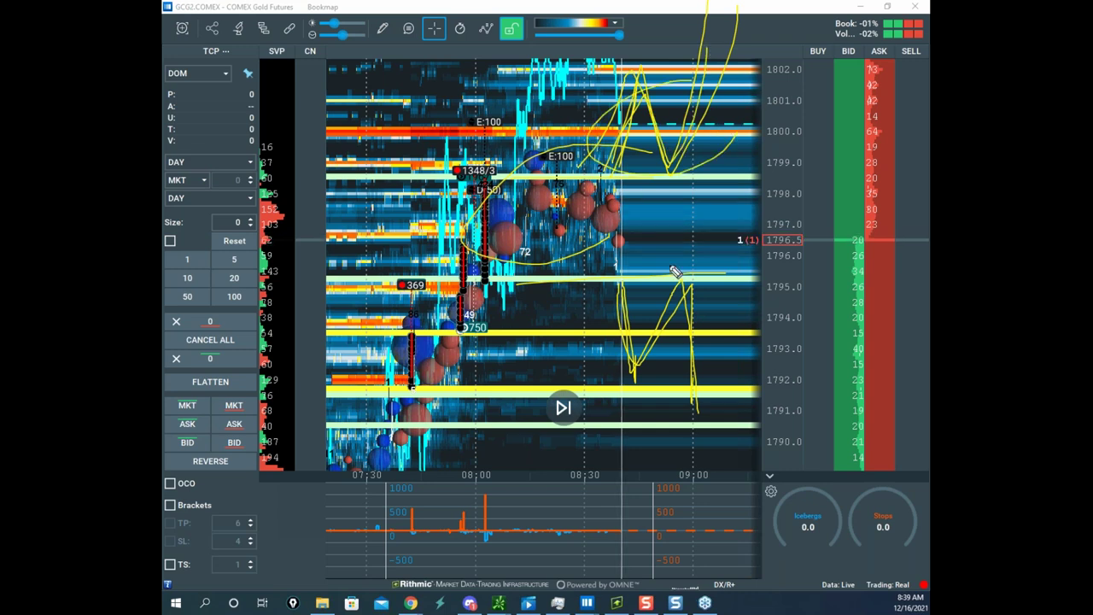
key("Escape")
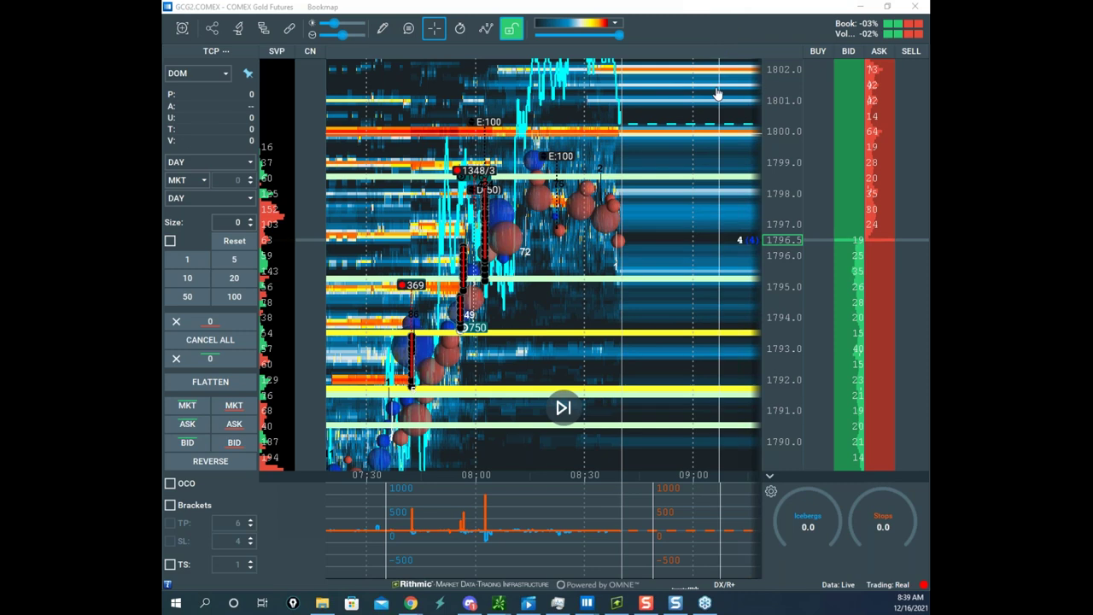
- Switch from the gold heatmap past the hourly gold chart to the E-mini Nasdaq-100 heatmap
left_click_drag(706, 10, 708, 0)
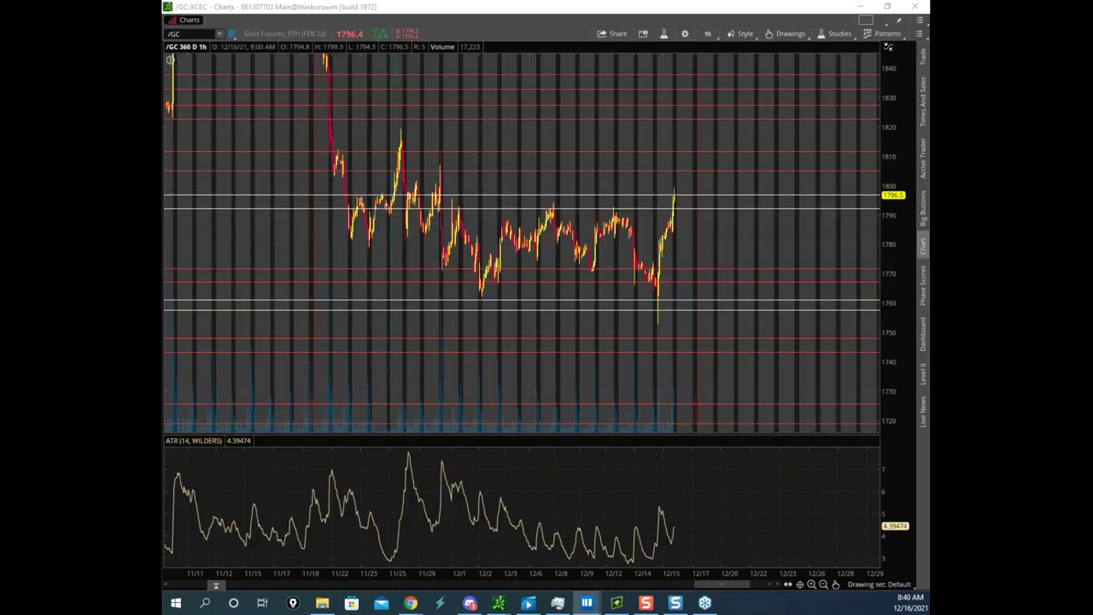
left_click_drag(164, 160, 819, 85)
left_click(839, 77)
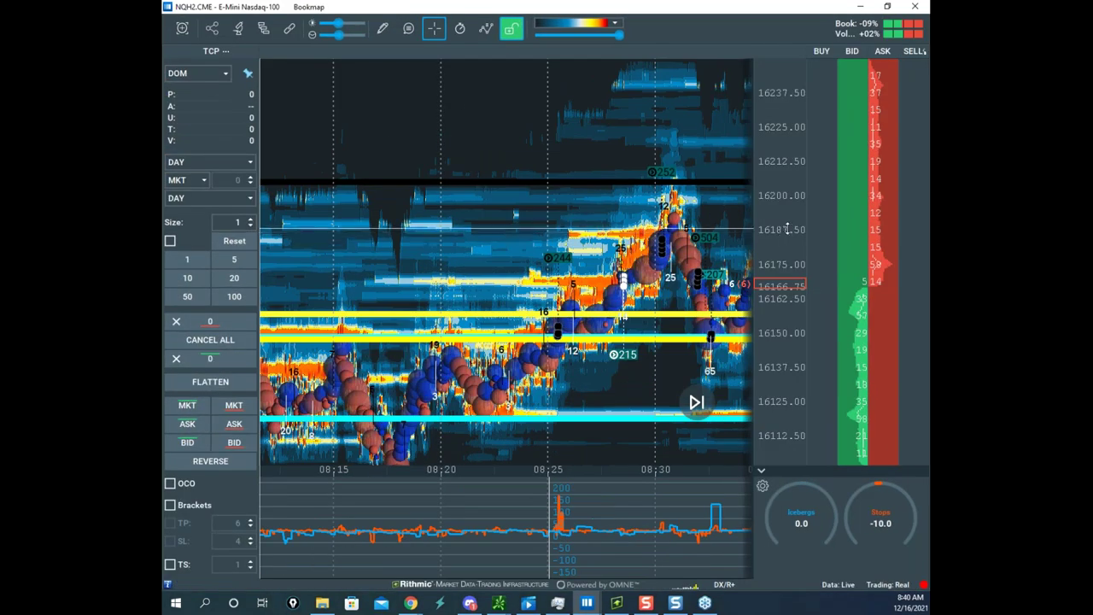
- Examine Nasdaq order flow between 08:25 and 08:40 around the stop runs and the yellow level near 16157
scroll(780, 231, "up", 4)
left_click_drag(720, 231, 441, 165)
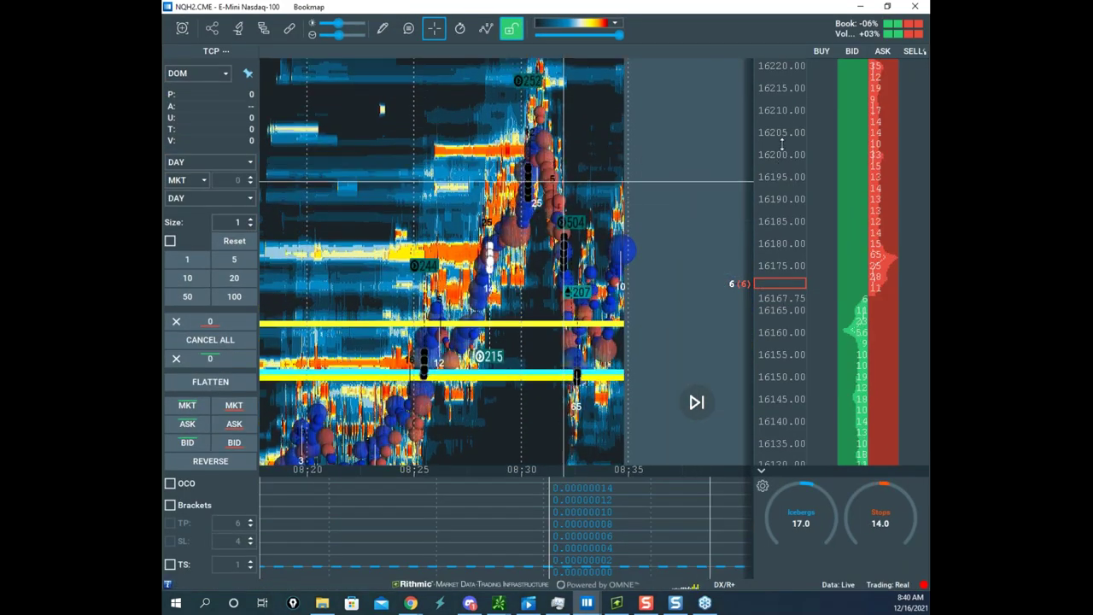
left_click_drag(780, 210, 791, 241)
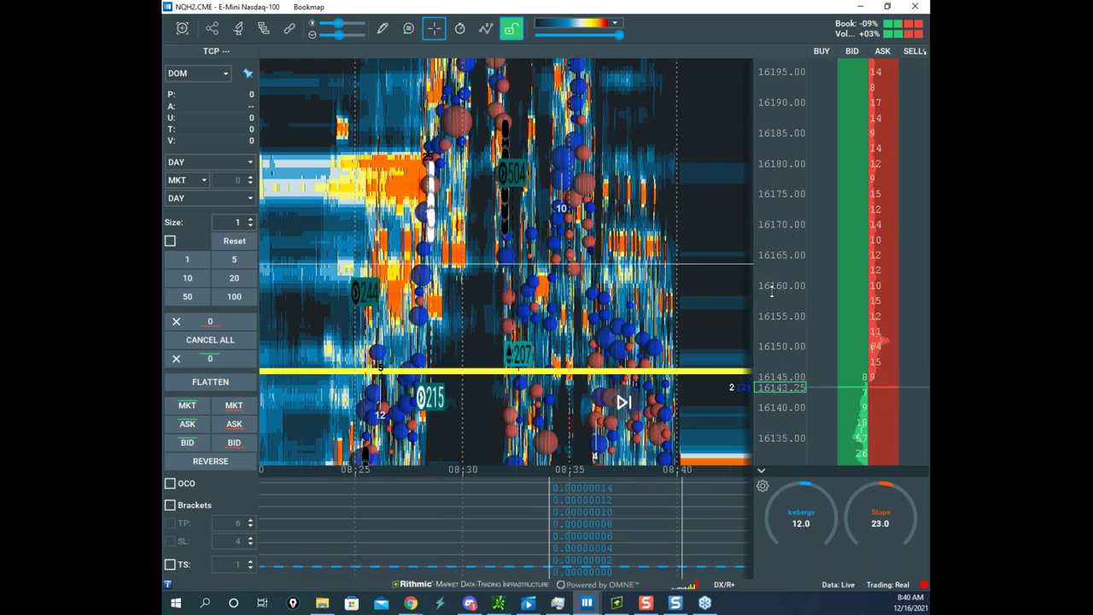
left_click_drag(777, 277, 778, 323)
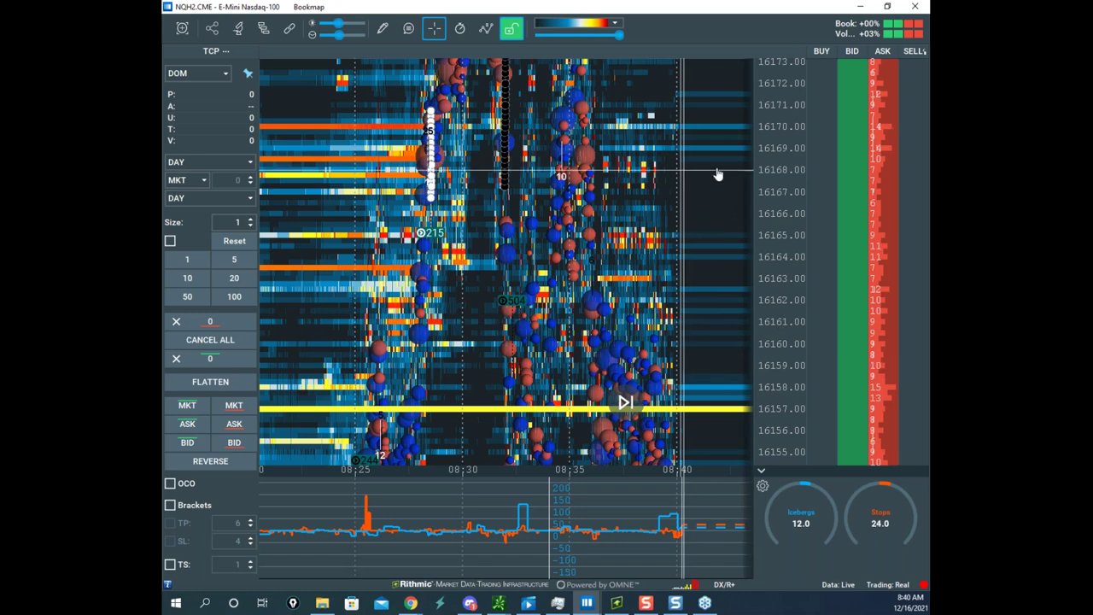
left_click_drag(635, 135, 643, 309)
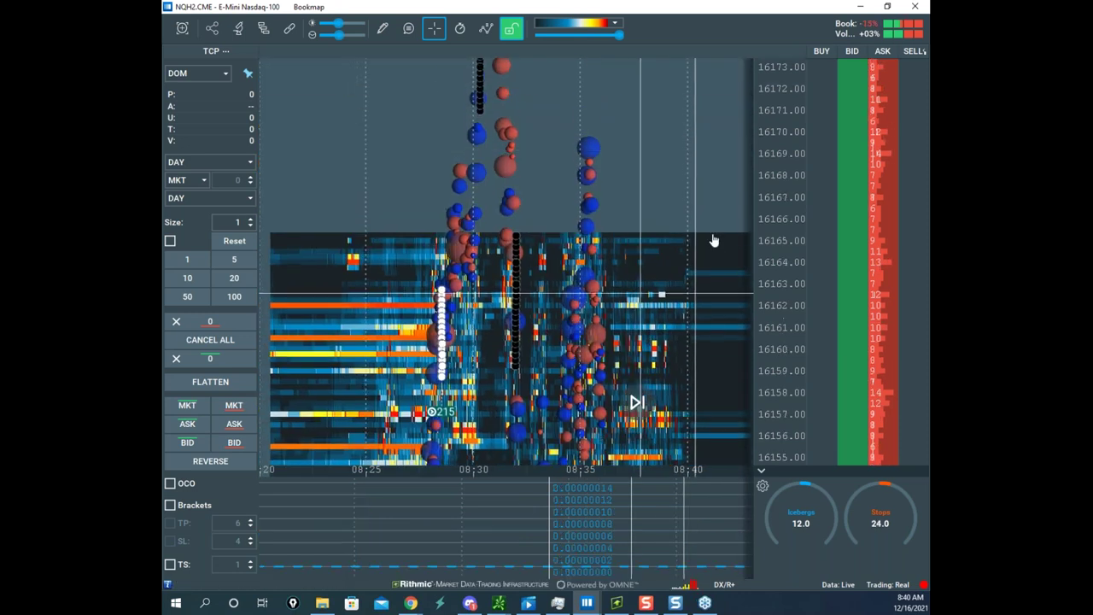
left_click_drag(772, 197, 769, 231)
left_click_drag(682, 185, 682, 264)
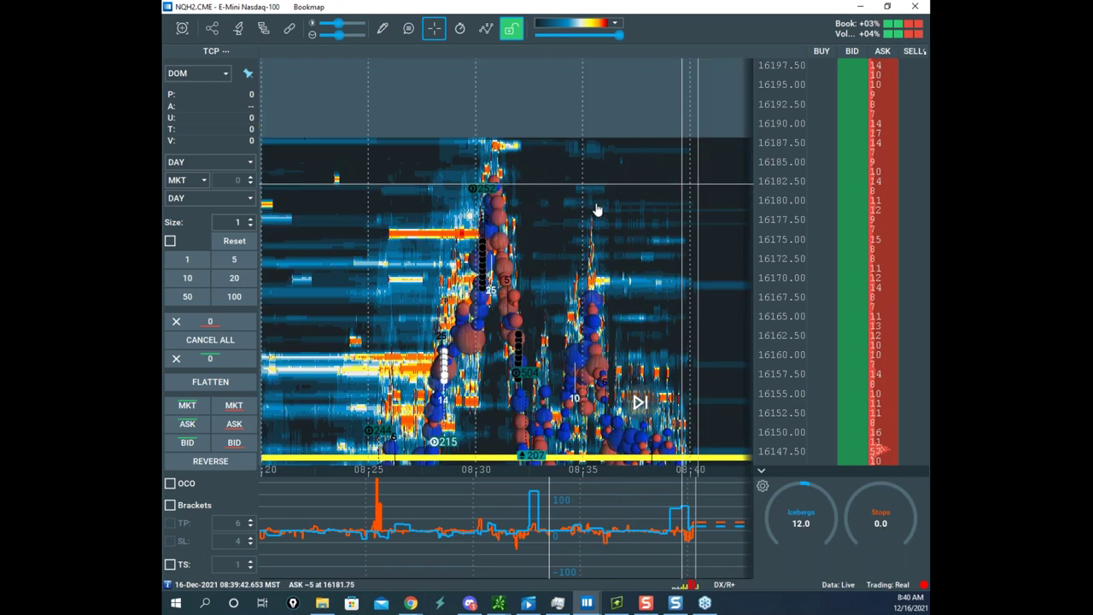
- Inspect the trades and resting liquidity around the Nasdaq's 08:31 peak, from the run-up at 08:30 to the selloff into 08:32
scroll(523, 169, "up", 3)
left_click_drag(762, 140, 763, 109)
scroll(478, 107, "up", 3)
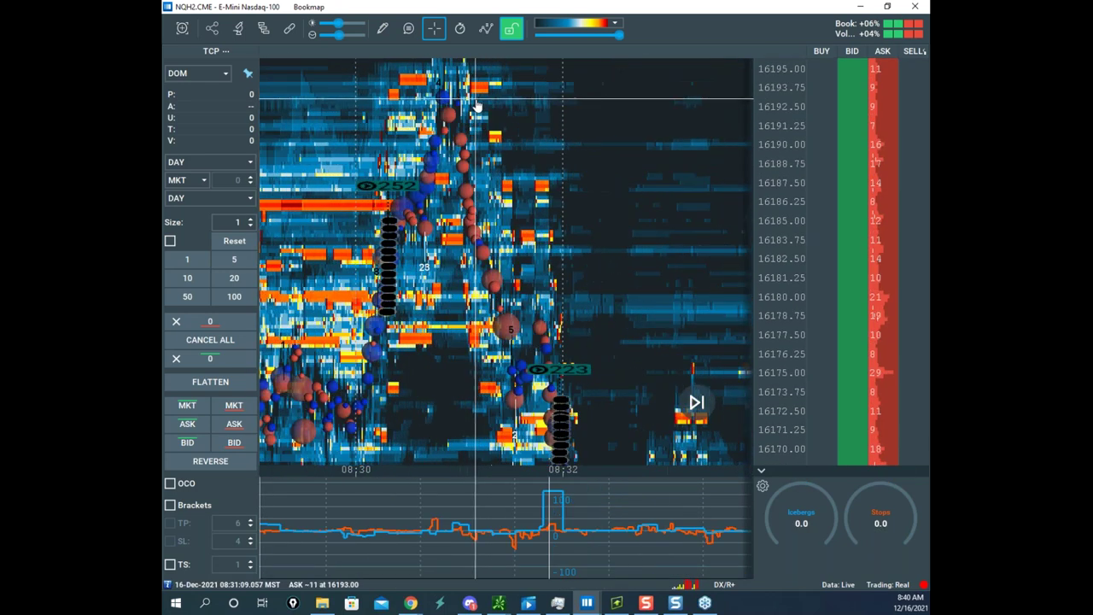
left_click_drag(479, 108, 614, 199)
scroll(608, 129, "up", 3)
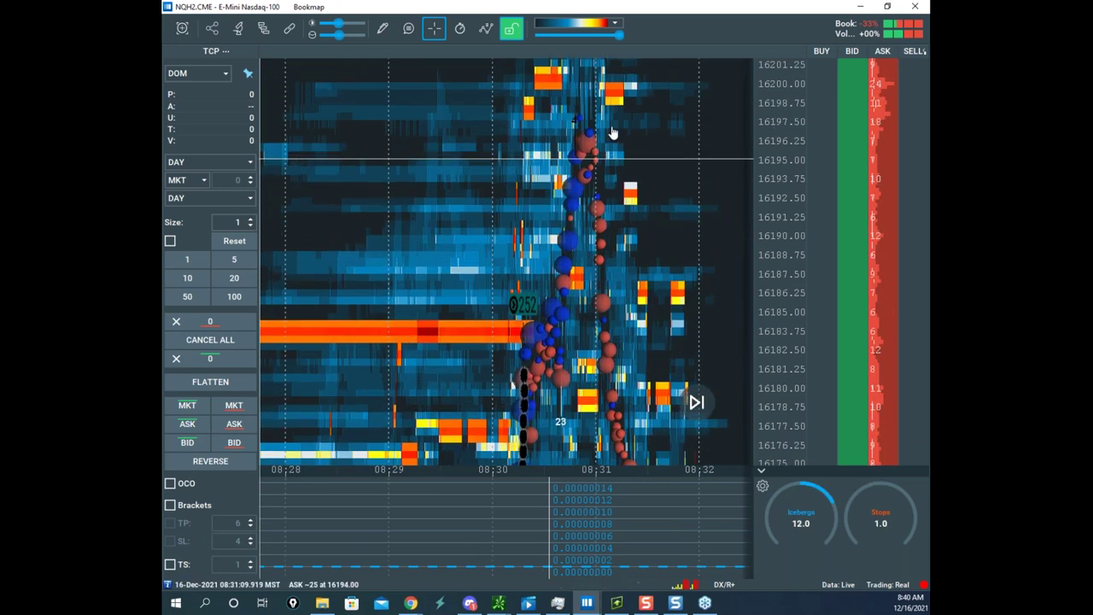
scroll(601, 130, "up", 2)
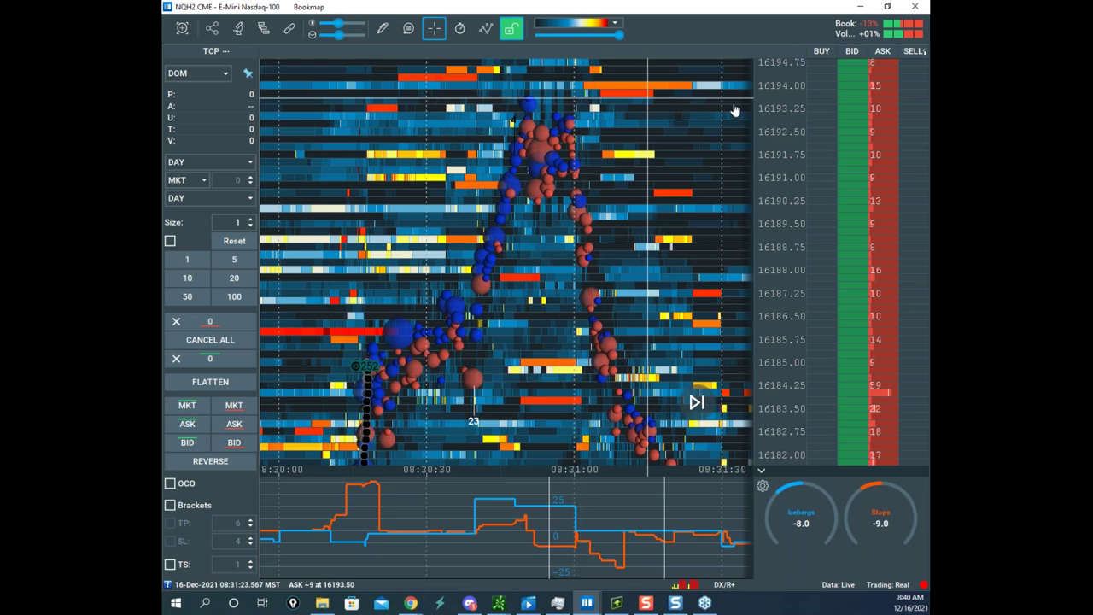
scroll(775, 93, "down", 5)
scroll(575, 115, "down", 5)
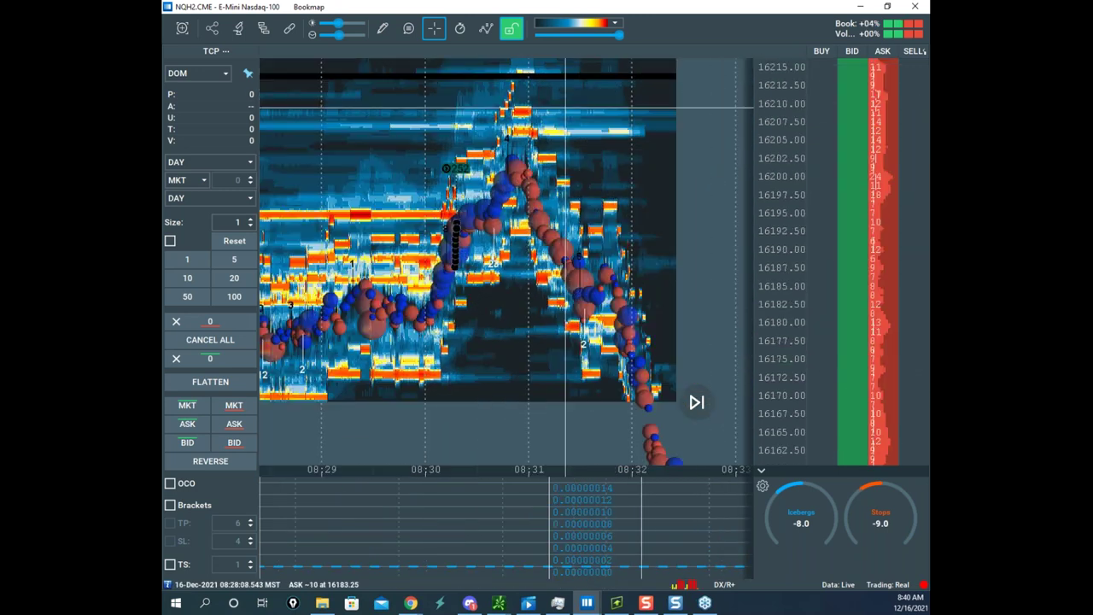
- Check the 5-minute E-mini Nasdaq chart in thinkorswim and return to the Nasdaq heatmap in Bookmap
left_click_drag(166, 256, 556, 138)
double_click(556, 139)
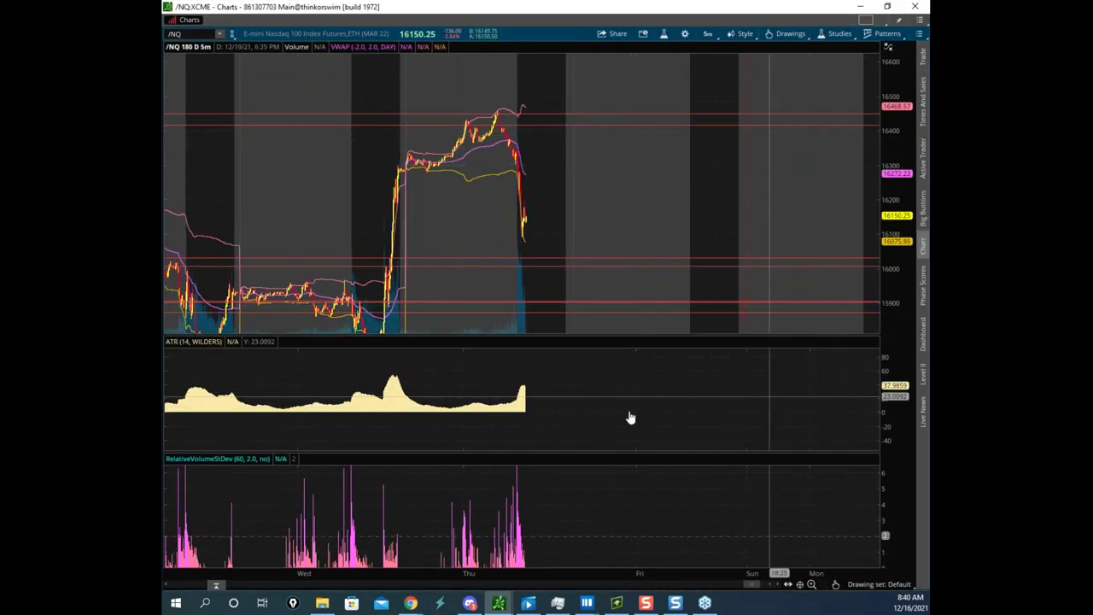
left_click_drag(630, 418, 649, 431)
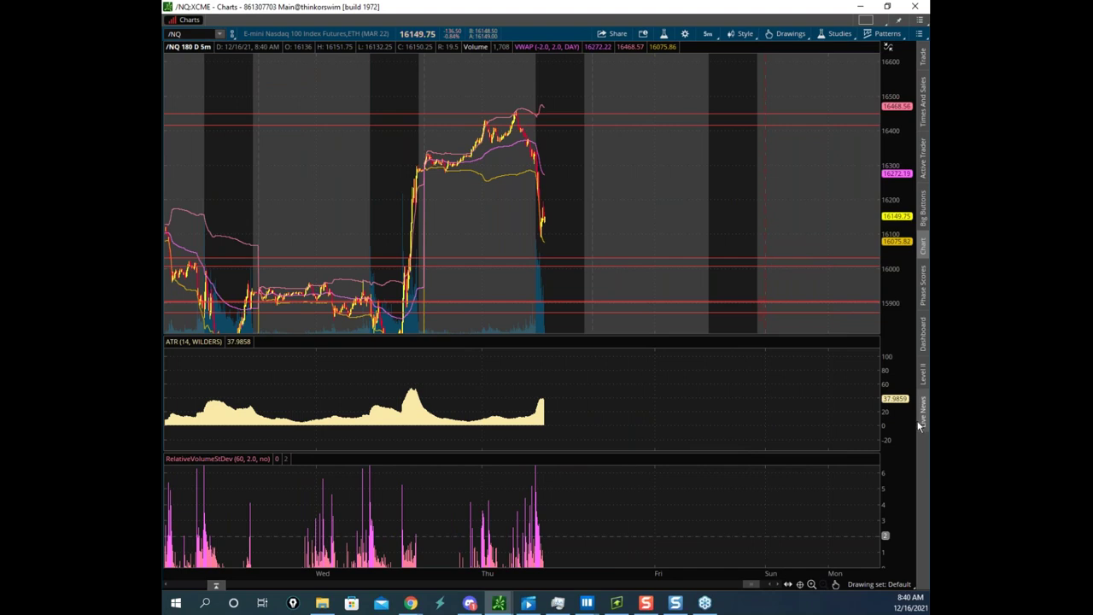
left_click_drag(755, 9, 755, 0)
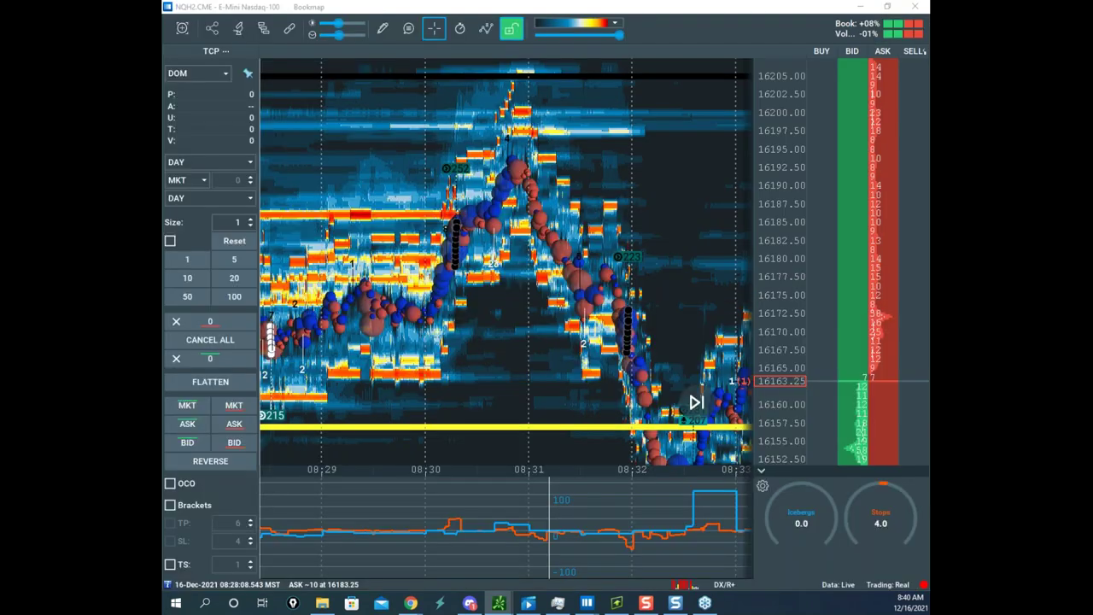
- Sketch Nasdaq retest paths near 16155 and 16175, clear them, and trace the selloff from the 08:31 peak to about 16152
scroll(646, 236, "down", 5)
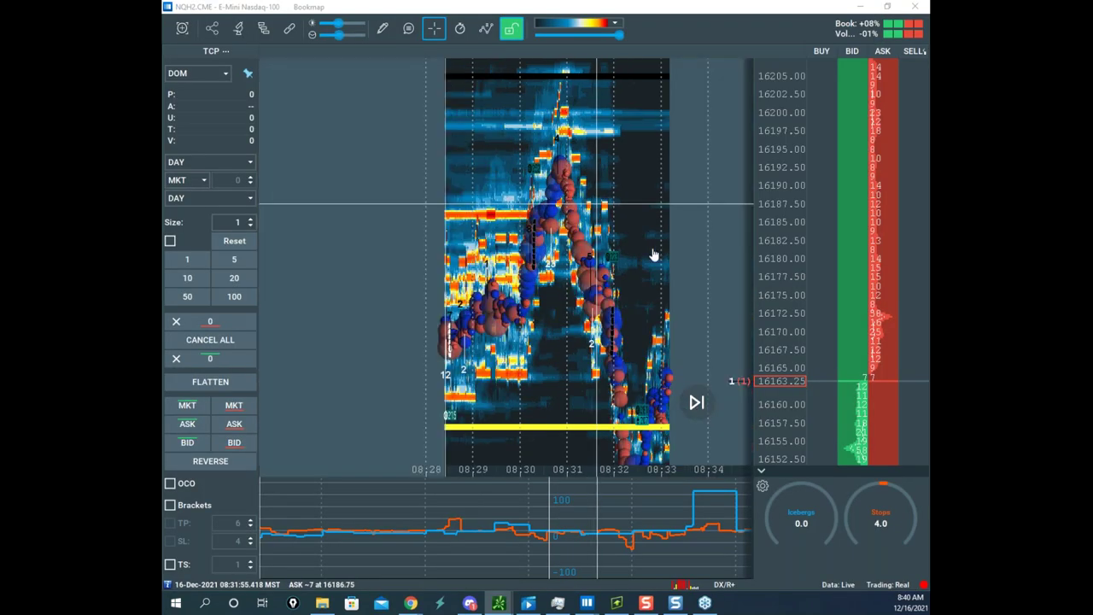
scroll(780, 211, "down", 3)
left_click_drag(624, 214, 503, 210)
scroll(504, 210, "down", 2)
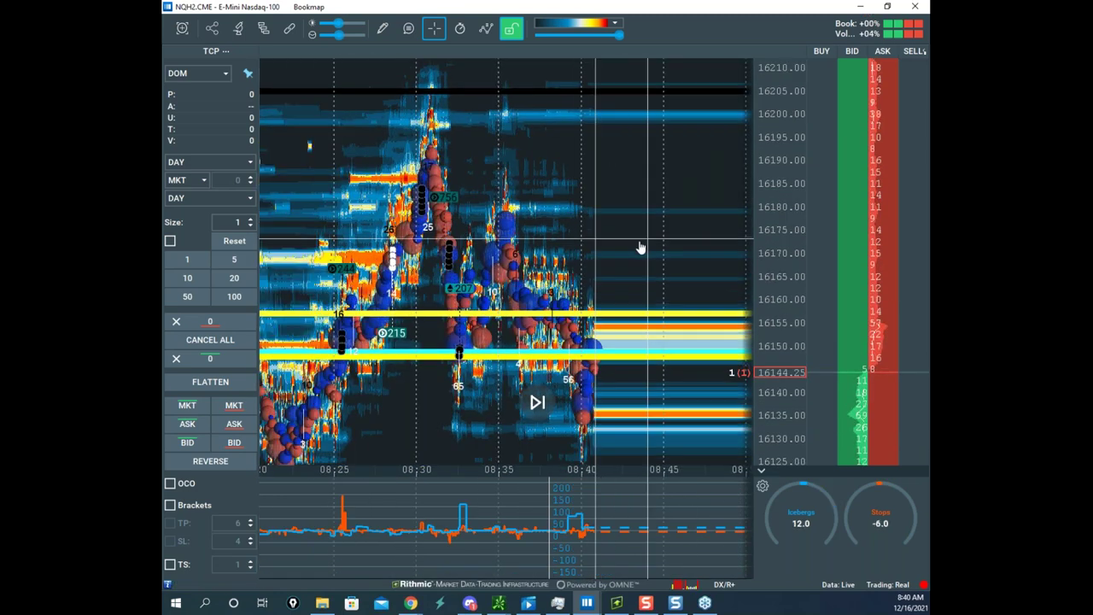
scroll(647, 245, "down", 1)
left_click_drag(631, 259, 592, 210)
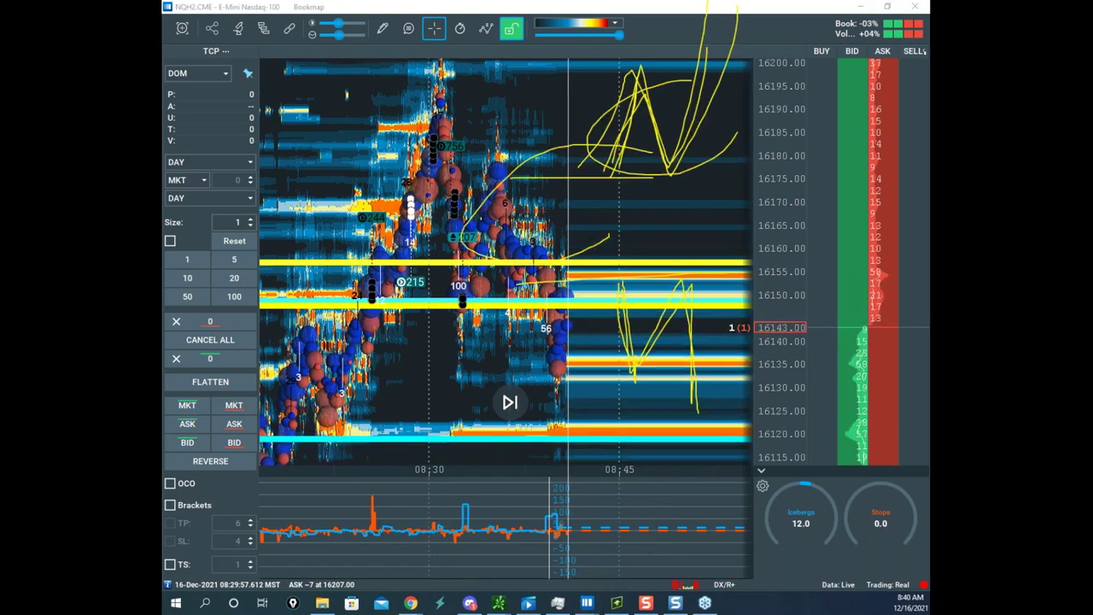
left_click_drag(440, 104, 496, 294)
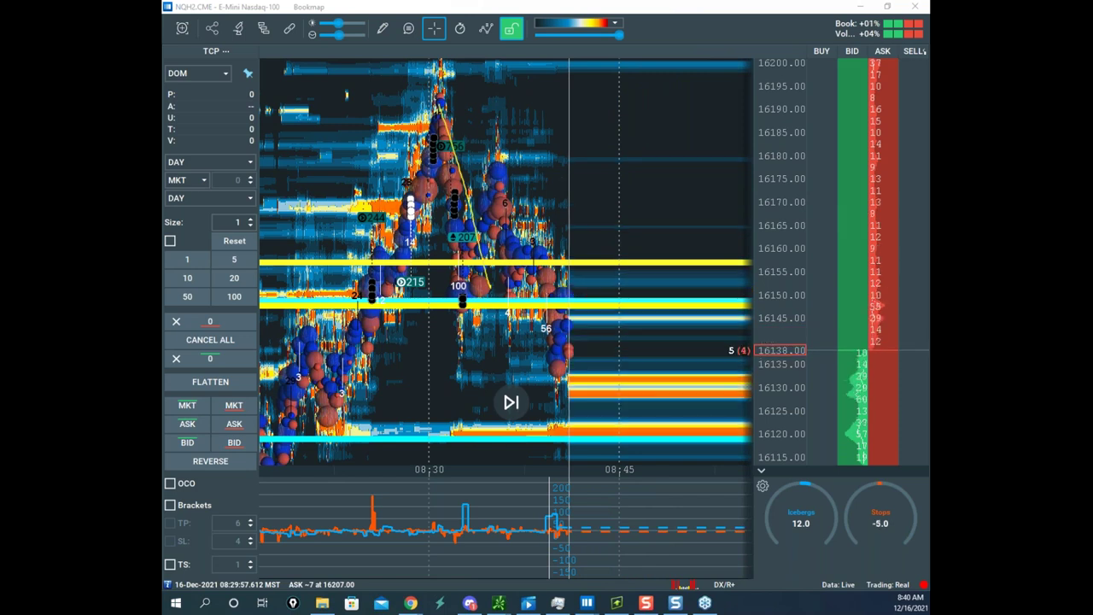
- Trace the Nasdaq's drop from the 08:31 peak, its rebound to about 16176 and the next decline, and clear the sketches
scroll(777, 153, "up", 4)
left_click_drag(588, 219, 637, 222)
scroll(607, 227, "up", 5)
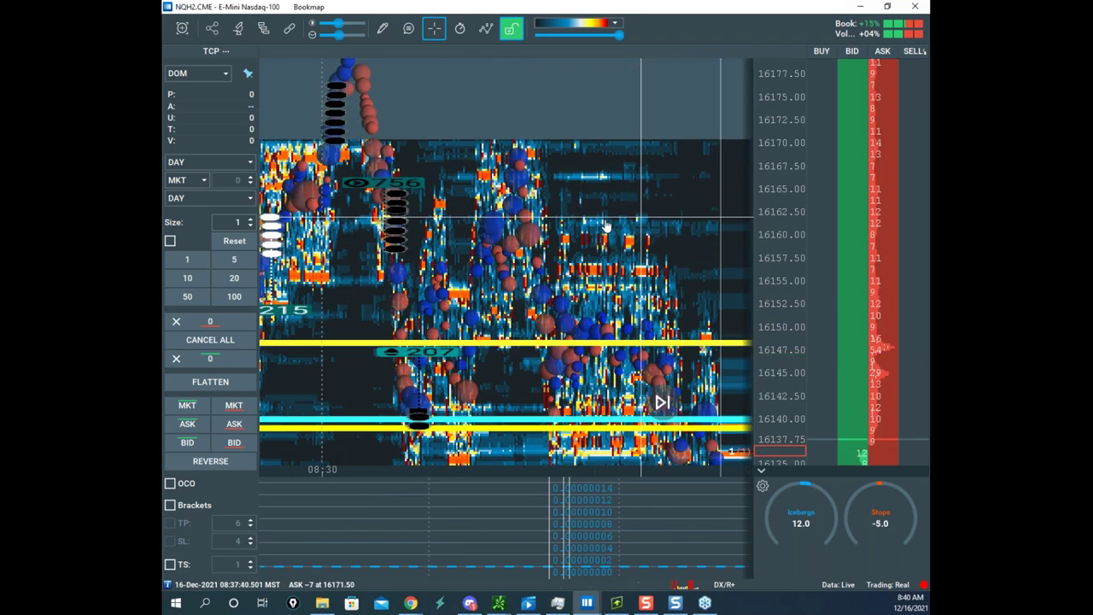
scroll(732, 238, "down", 1)
scroll(731, 237, "down", 3)
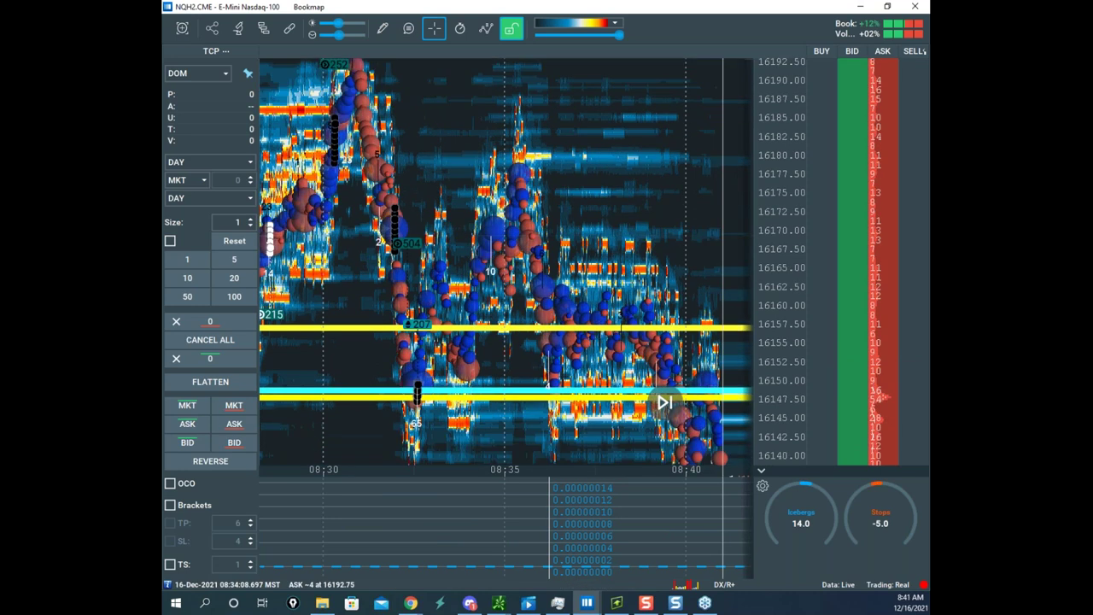
scroll(758, 200, "up", 3)
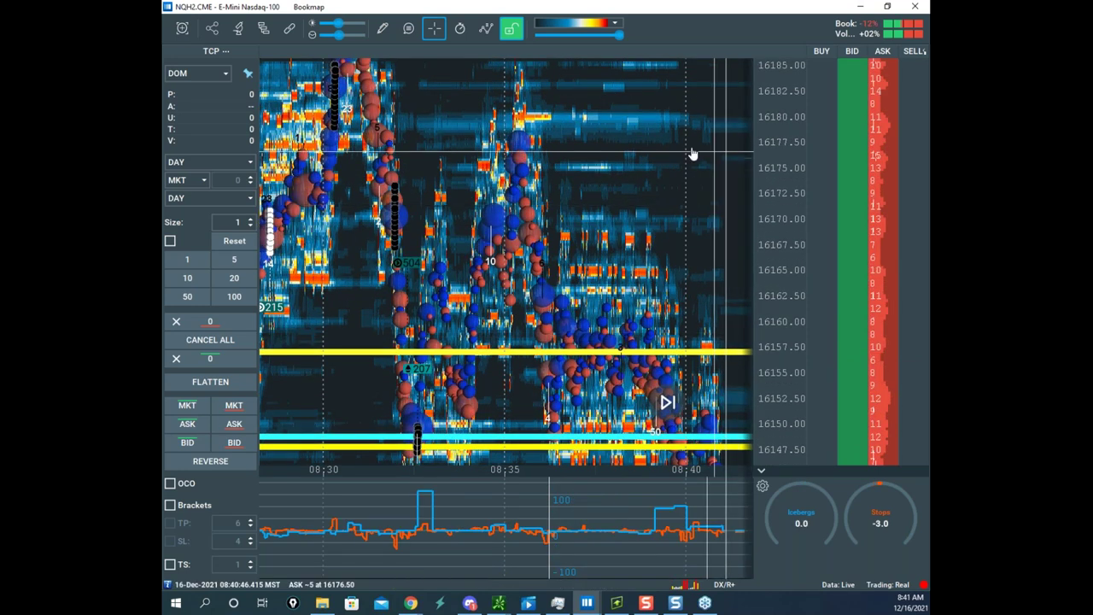
left_click_drag(764, 131, 760, 167)
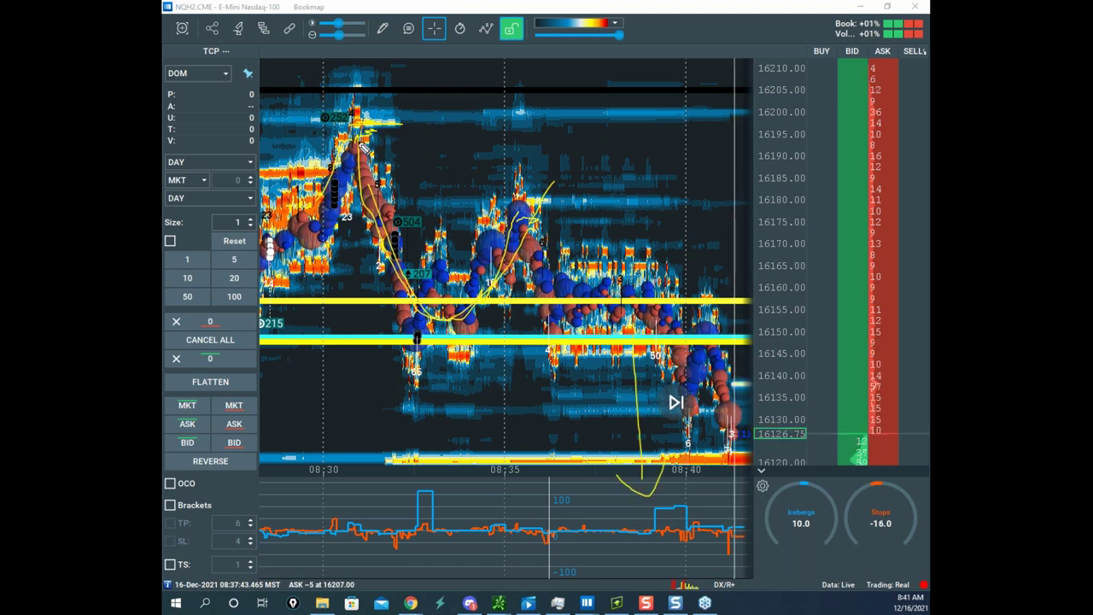
left_click_drag(514, 259, 608, 324)
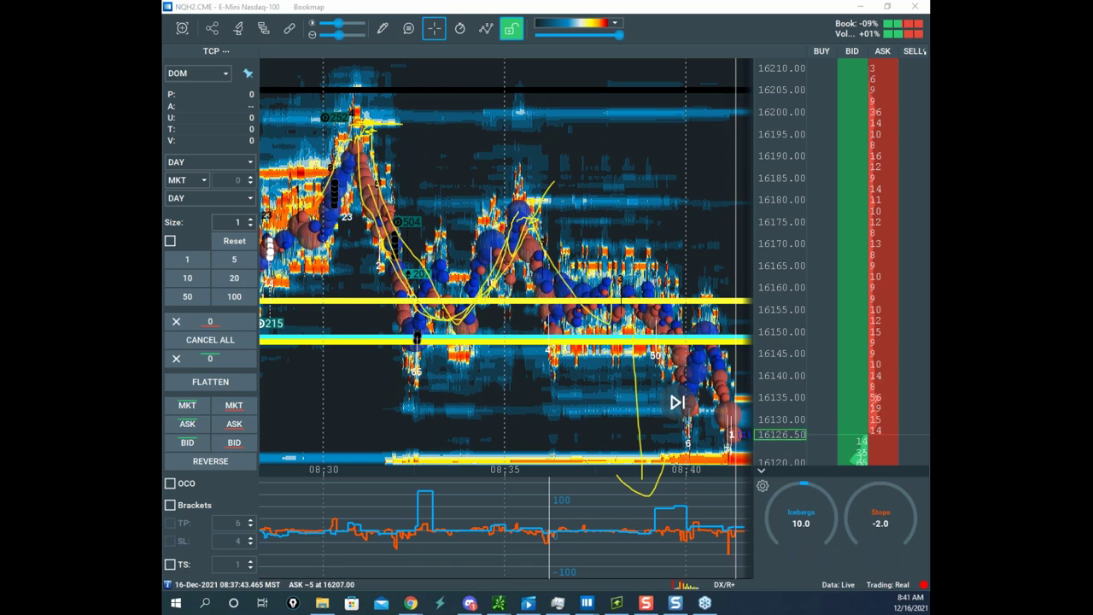
key("Escape")
- Sketch a Nasdaq selloff from the yellow level near 16148 through the cyan line to about 16108, and erase it
scroll(637, 222, "down", 2)
left_click_drag(649, 249, 558, 108)
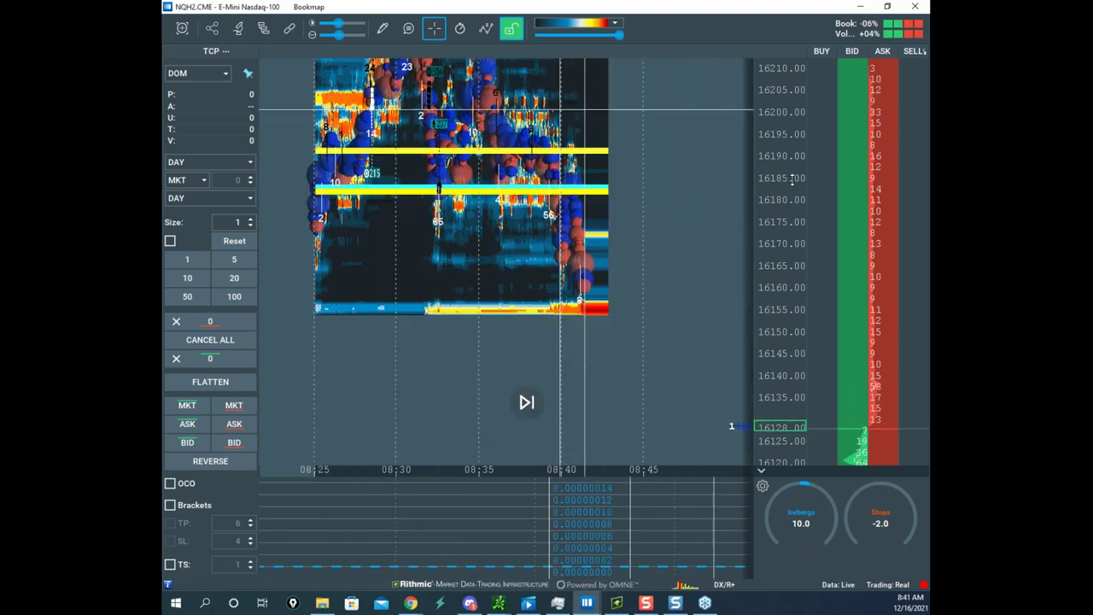
scroll(776, 208, "down", 1)
mouse_move(649, 231)
left_mouse_down()
mouse_move(613, 228)
mouse_move(635, 278)
mouse_move(589, 281)
mouse_move(553, 249)
left_mouse_up()
scroll(783, 214, "up", 2)
scroll(621, 287, "up", 2)
key("ctrl+alt+g")
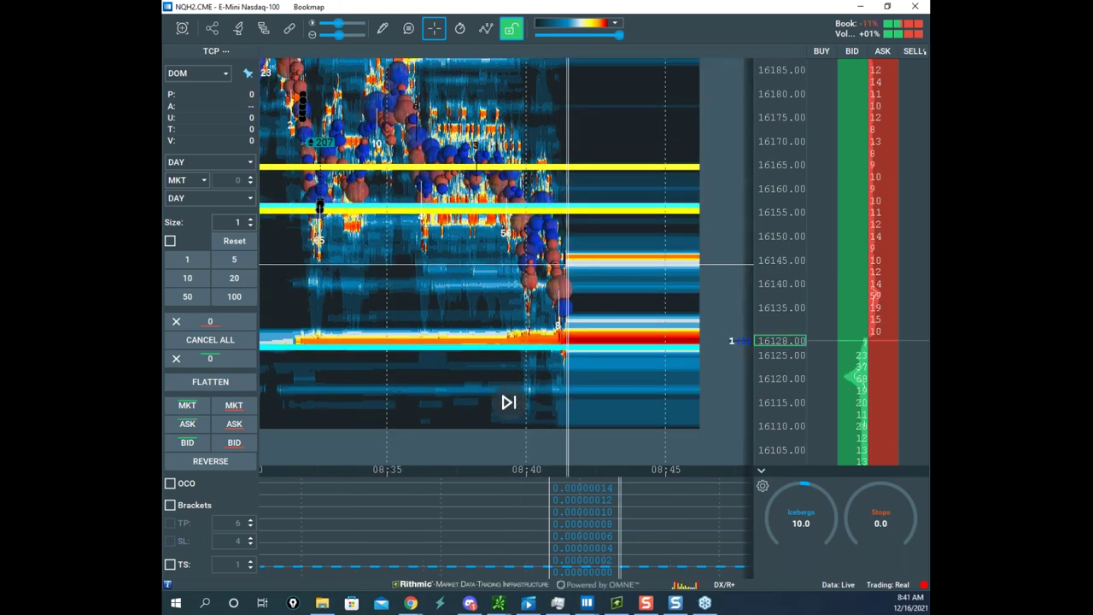
key("e")
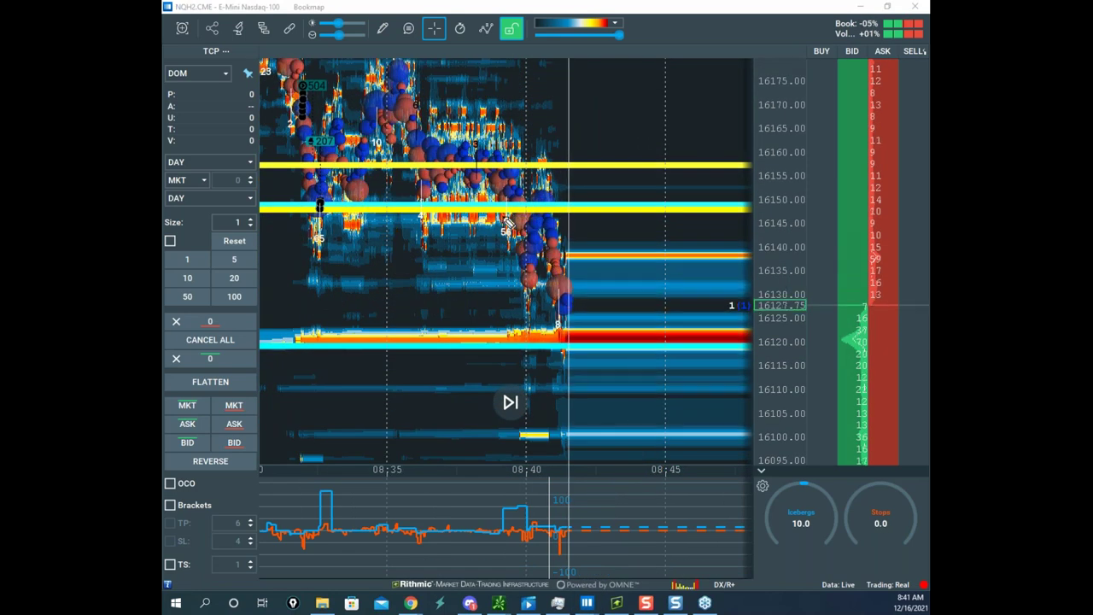
mouse_move(570, 215)
left_mouse_down()
mouse_move(576, 401)
mouse_move(605, 363)
left_mouse_up()
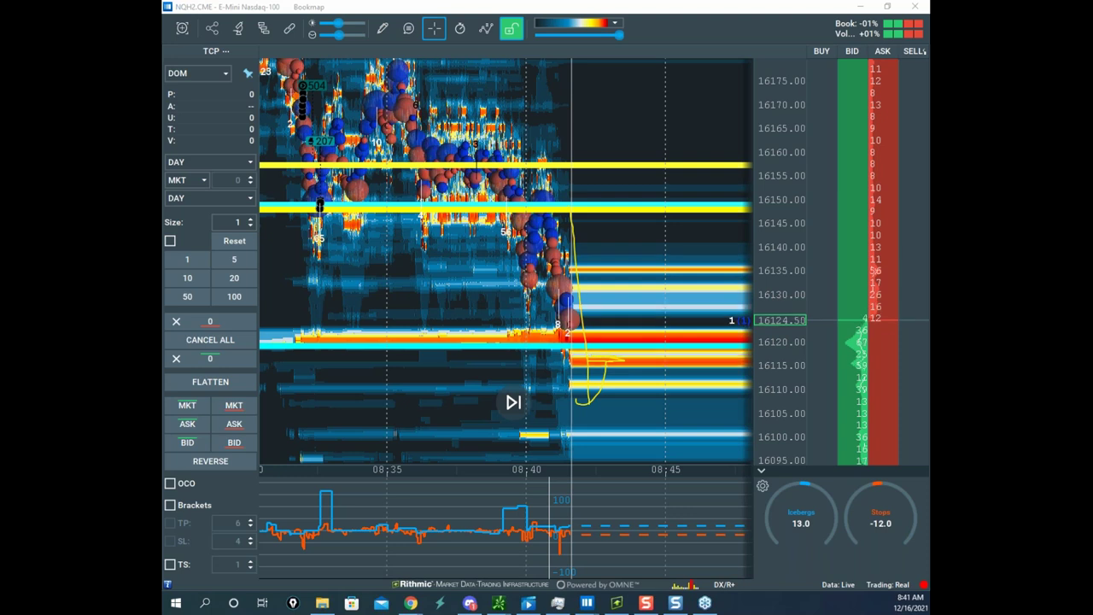
key("Escape")
- Review the wider Nasdaq decline since 08:20, move its window aside, and bring up the E-mini S&P 500 heatmap
scroll(658, 214, "down", 2)
scroll(767, 203, "down", 3)
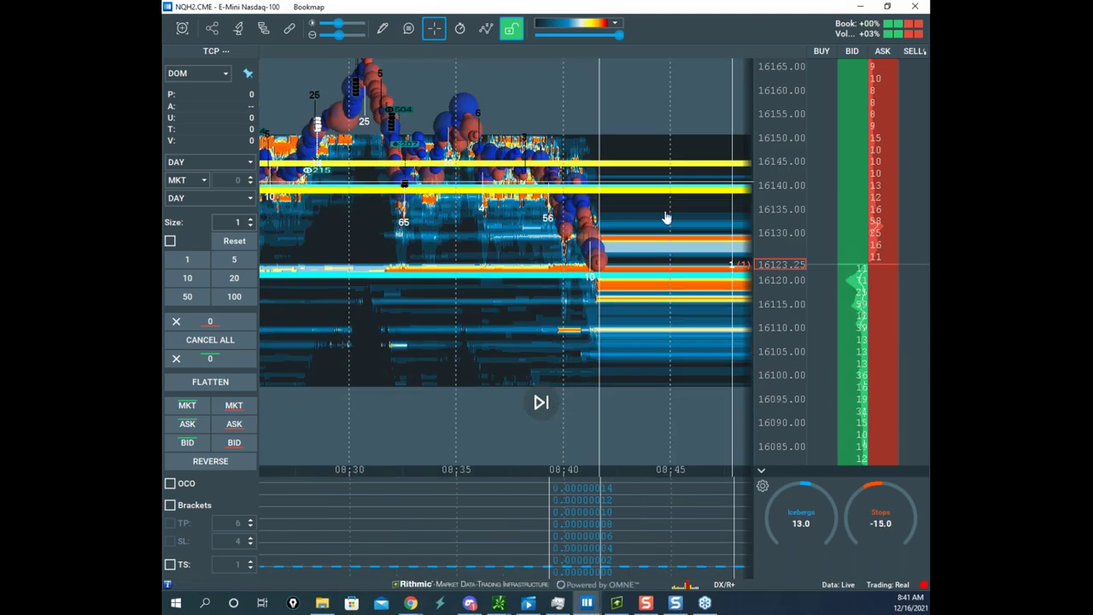
left_click_drag(666, 218, 739, 205)
scroll(737, 188, "down", 1)
double_click(685, 7)
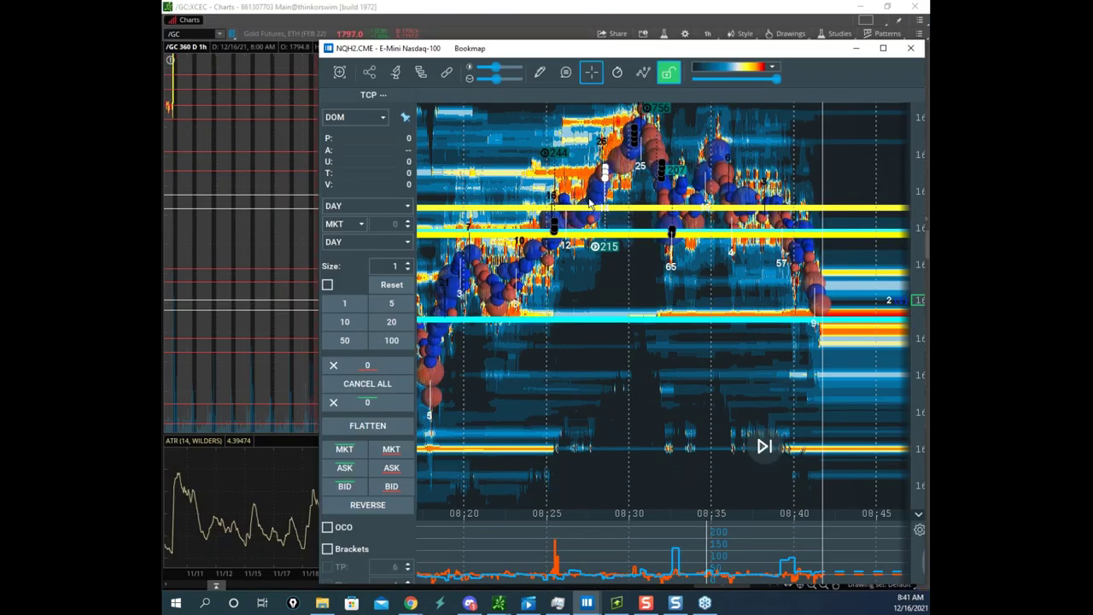
left_click_drag(589, 203, 444, 611)
left_click_drag(163, 121, 586, 82)
left_click(851, 79)
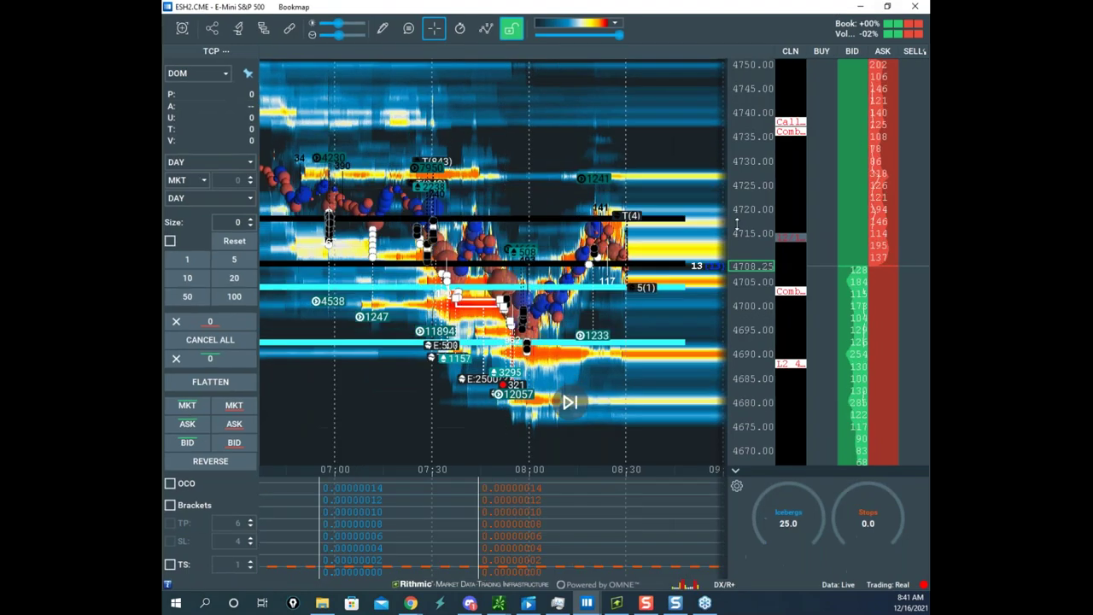
- Trace the S&P 500 swing up to about 4717 and back to the cyan level near 4708, sketch a bounce, and clear the drawings
scroll(751, 256, "up", 3)
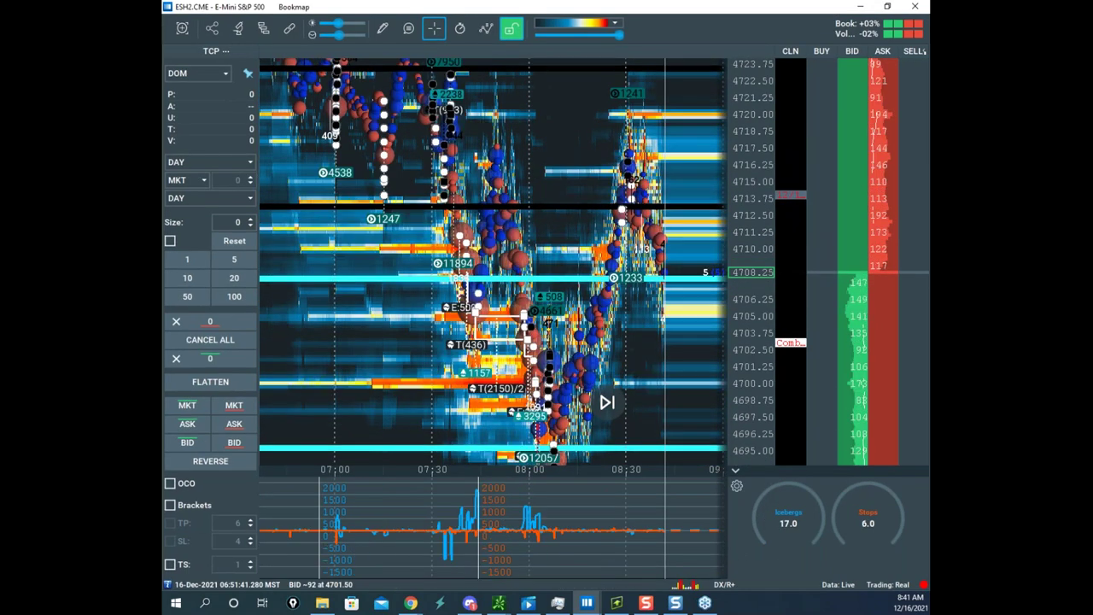
mouse_move(164, 271)
left_mouse_down()
mouse_move(608, 160)
mouse_move(164, 277)
left_mouse_up()
left_click_drag(748, 227, 744, 260)
scroll(699, 226, "up", 4)
left_click_drag(620, 220, 556, 170)
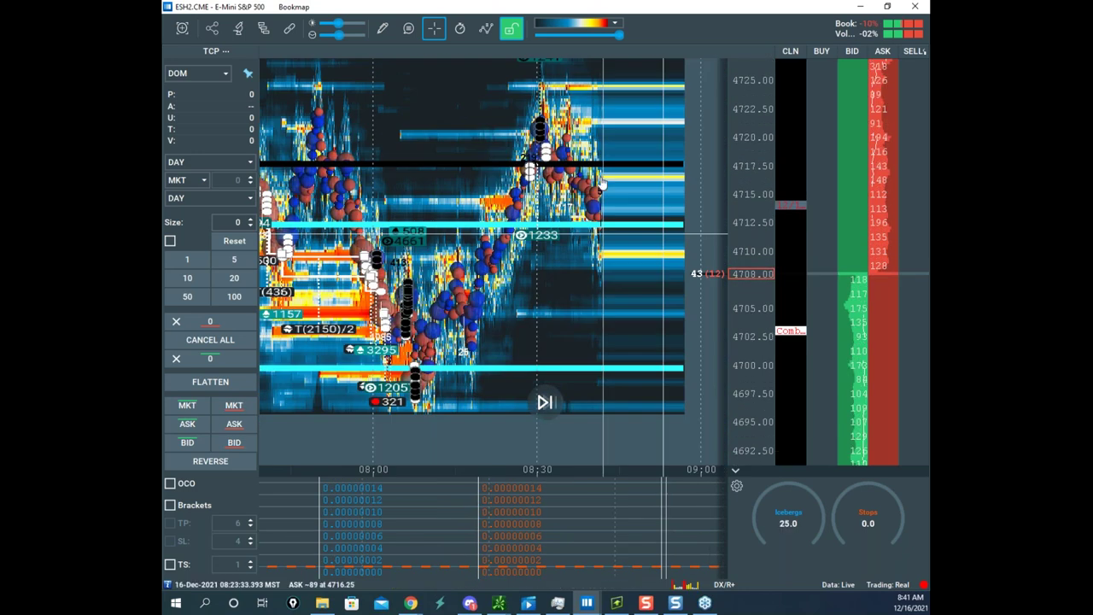
left_click_drag(731, 151, 732, 132)
left_click_drag(629, 191, 623, 228)
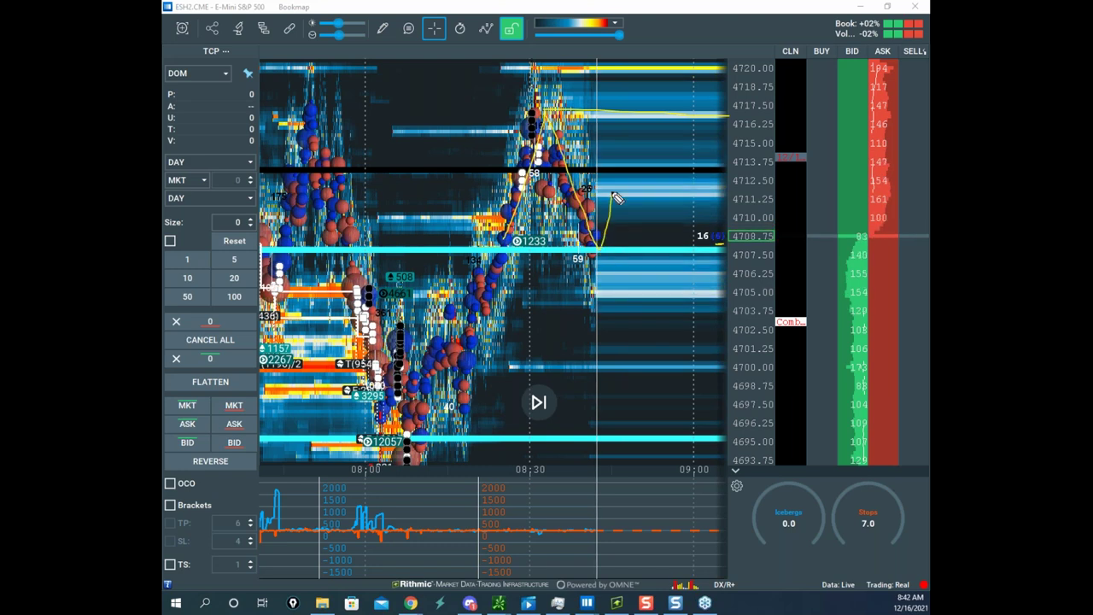
key("Escape")
- Focus on the S&P 500's pullback to the cyan level near 4708 and set the order size to 3
scroll(683, 127, "up", 4)
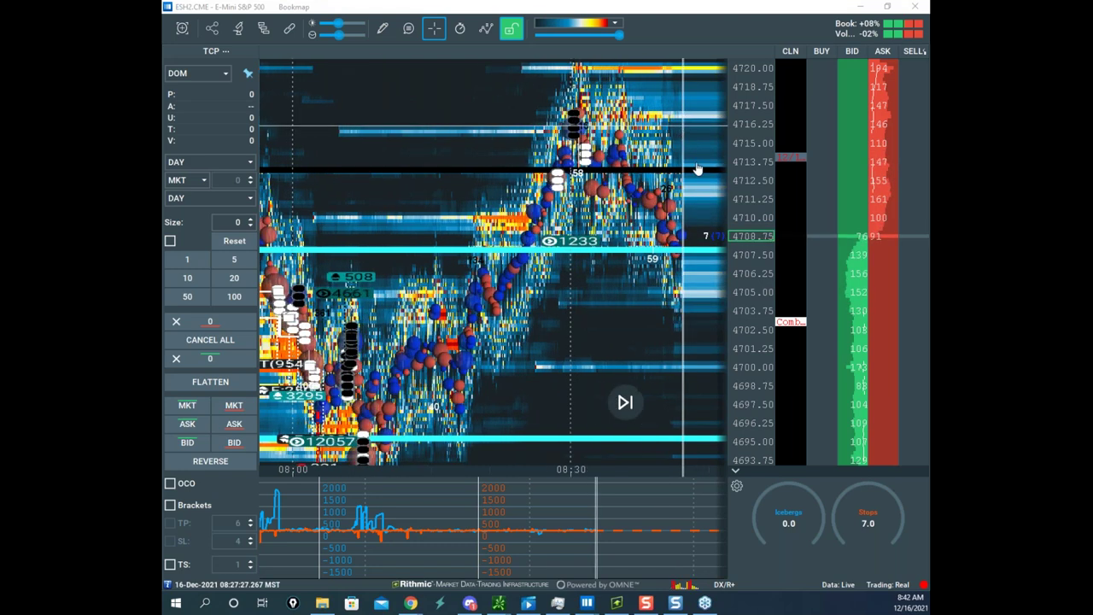
left_click_drag(681, 160, 585, 172)
scroll(764, 219, "up", 2)
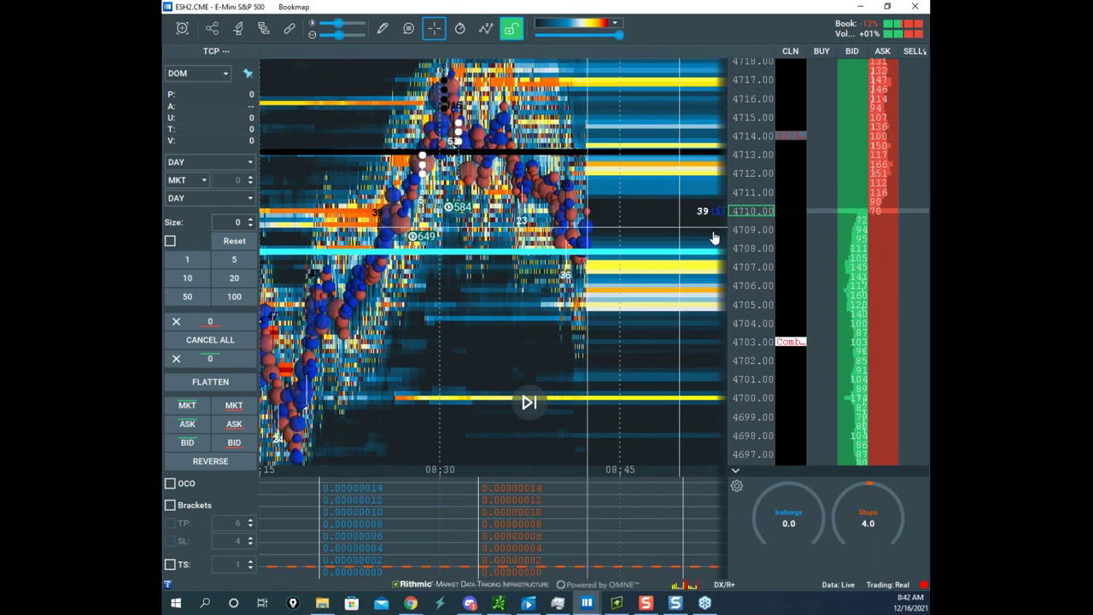
left_click(251, 228)
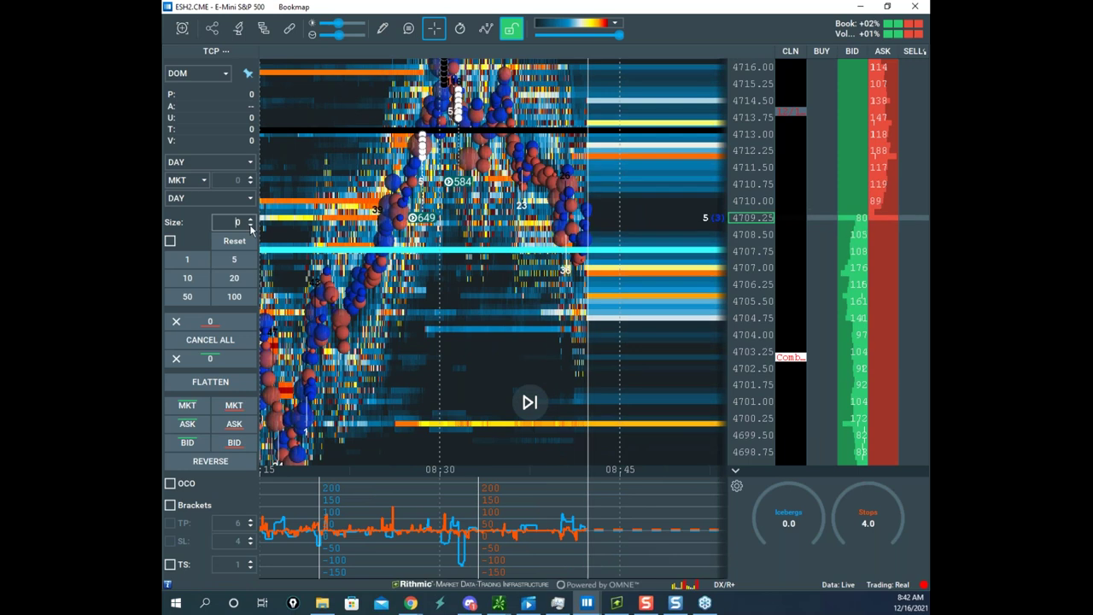
left_click(251, 222)
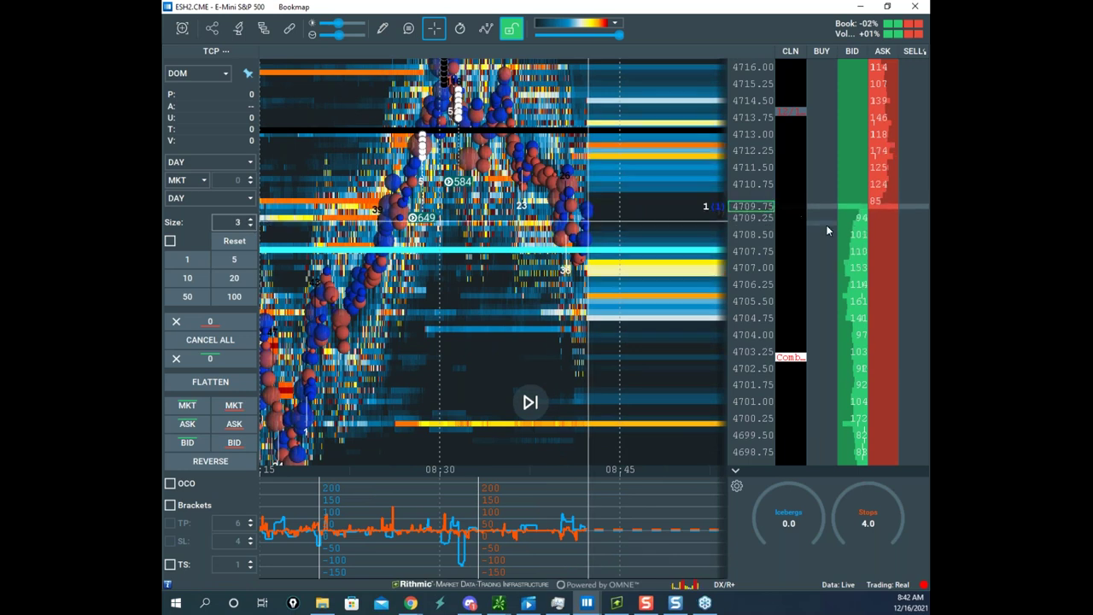
- Sketch an S&P 500 bounce from the cyan level near 4708 to about 4711 and a selloff below 4702, and erase it
scroll(610, 233, "up", 5)
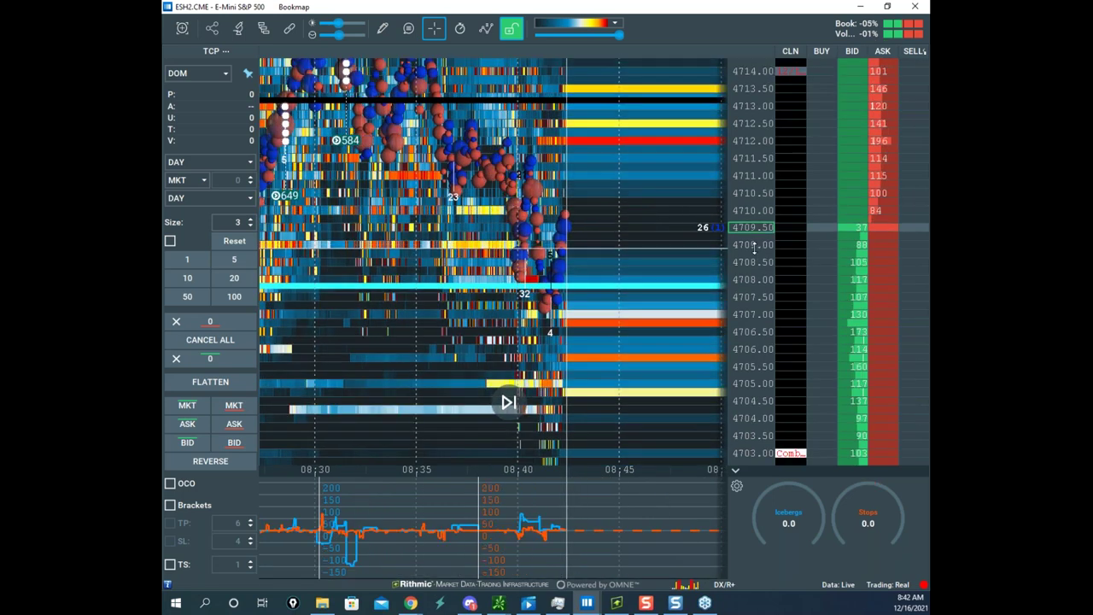
scroll(754, 232, "up", 2)
left_click_drag(754, 218, 776, 326)
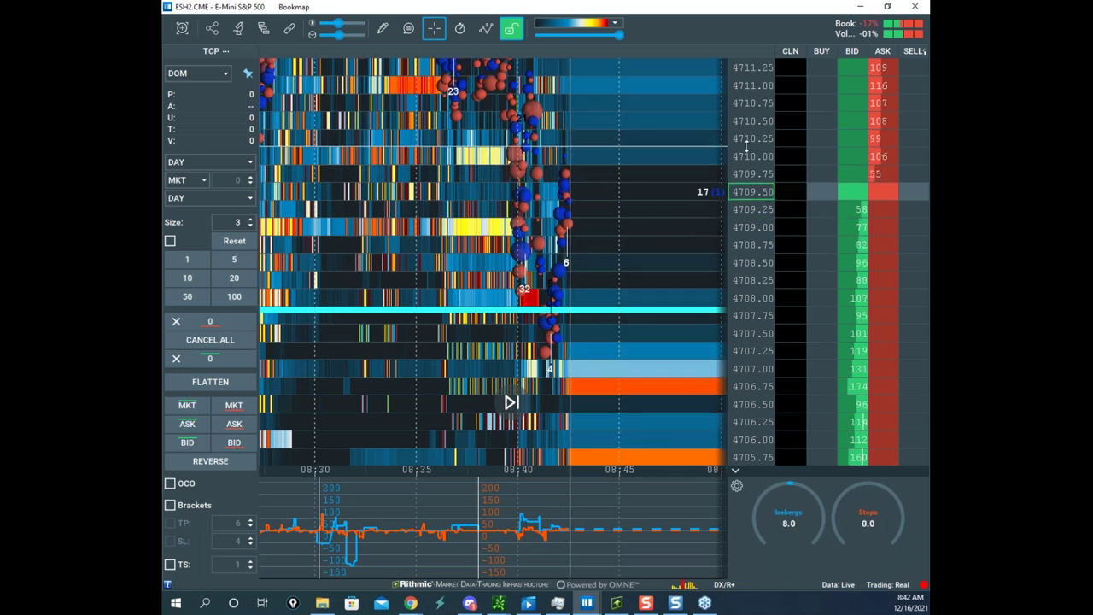
left_click_drag(745, 141, 744, 212)
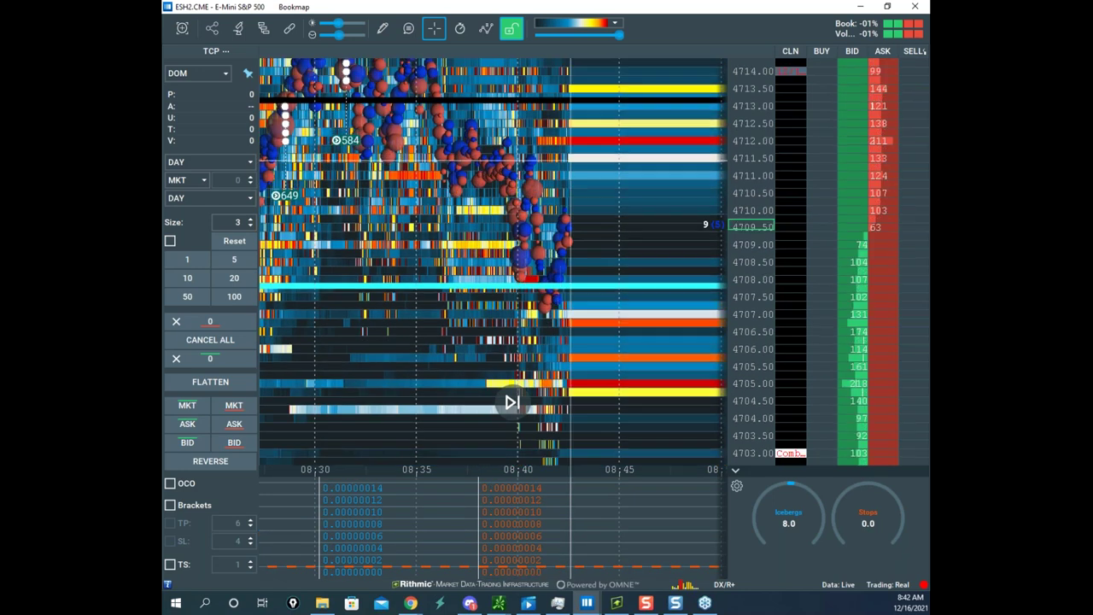
scroll(787, 161, "down", 3)
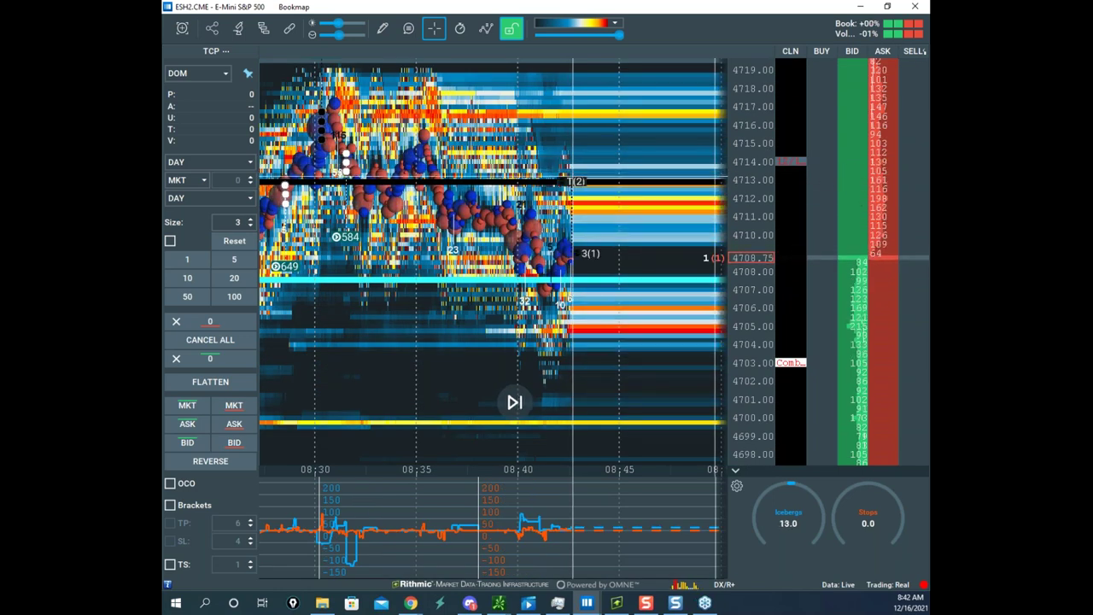
scroll(745, 161, "up", 3)
scroll(544, 83, "down", 2)
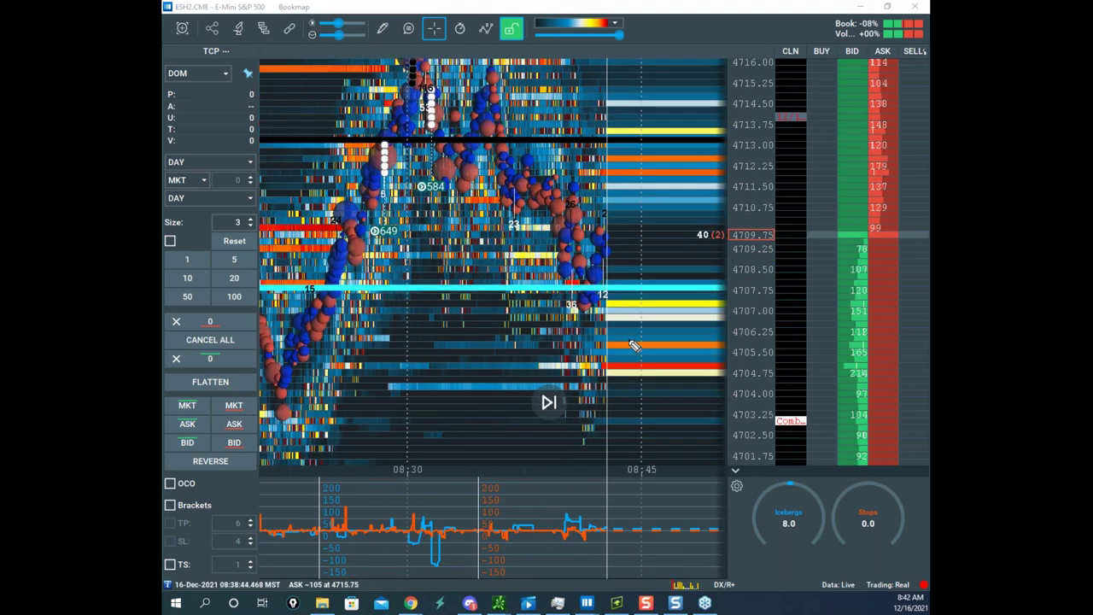
left_click_drag(603, 286, 639, 221)
left_click_drag(710, 529, 704, 514)
mouse_move(591, 267)
left_mouse_down()
mouse_move(628, 205)
mouse_move(646, 198)
left_mouse_up()
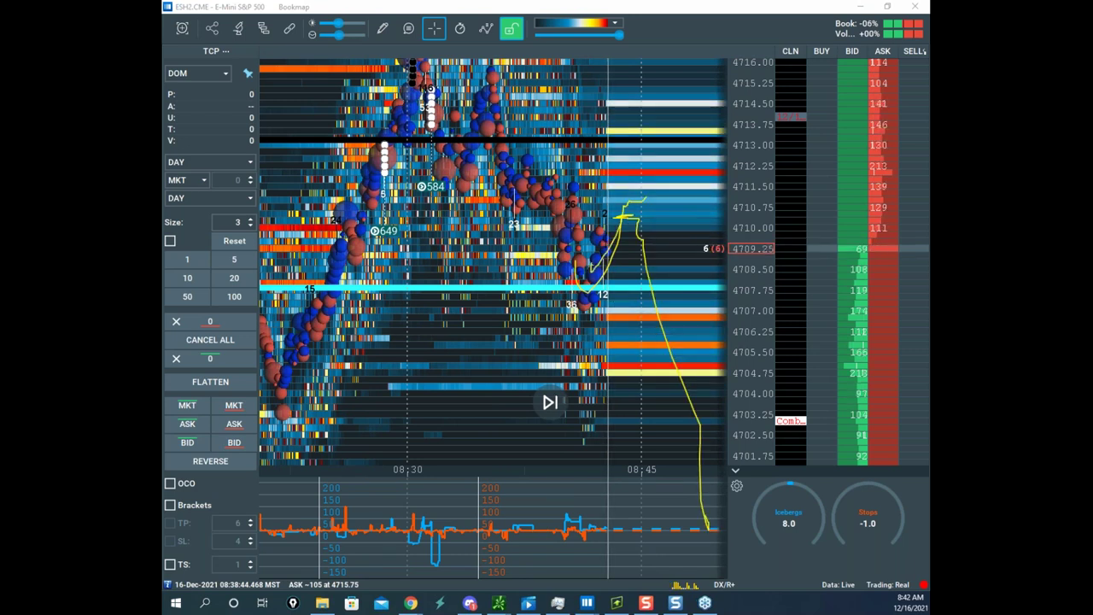
key("Escape")
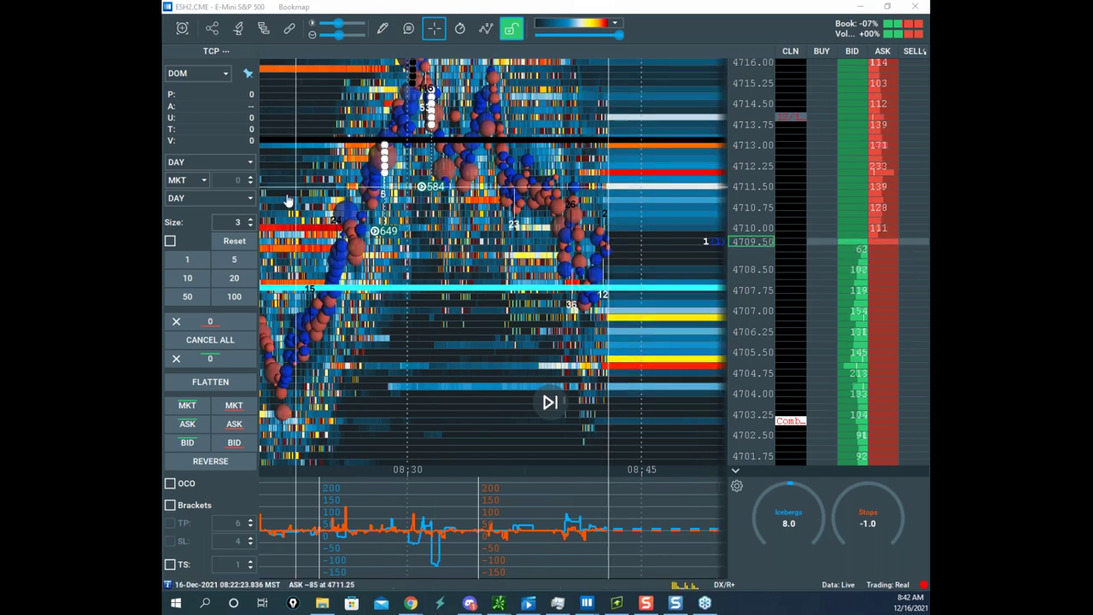
- Place a 3-contract S&P 500 buy stop order at 4713.75 and show it within the wider swing since 08:15
left_click(850, 125)
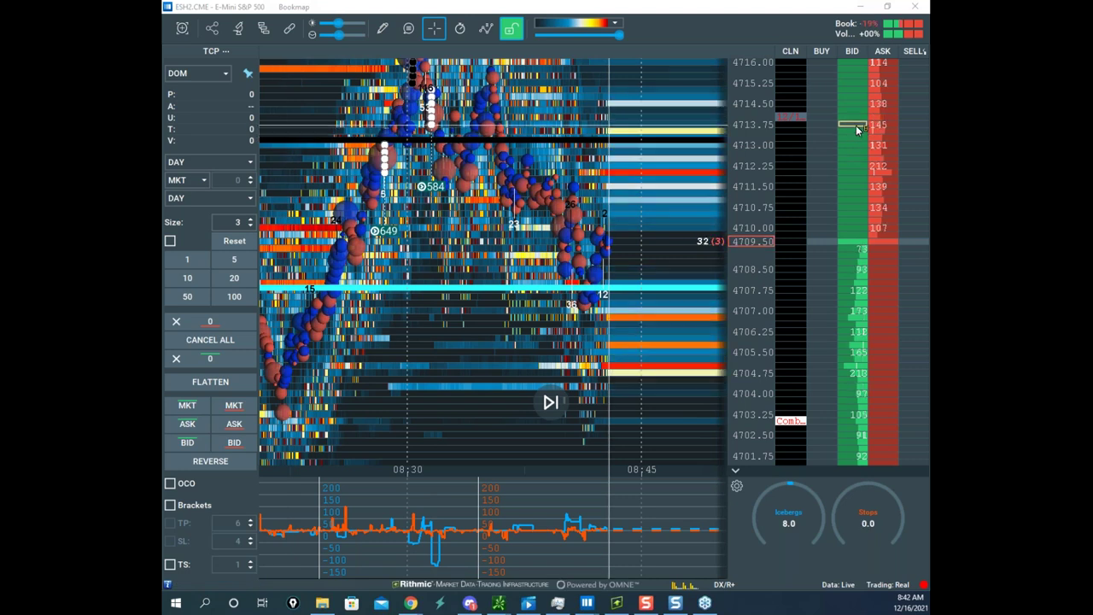
scroll(654, 198, "down", 2)
scroll(746, 164, "down", 3)
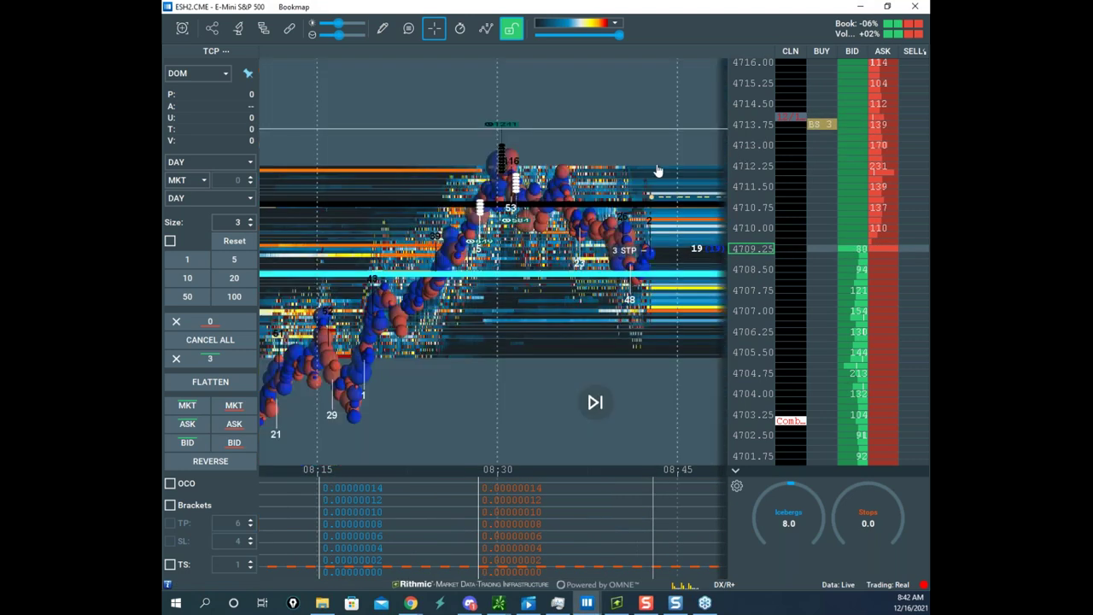
scroll(674, 181, "down", 1)
left_click_drag(677, 185, 601, 154)
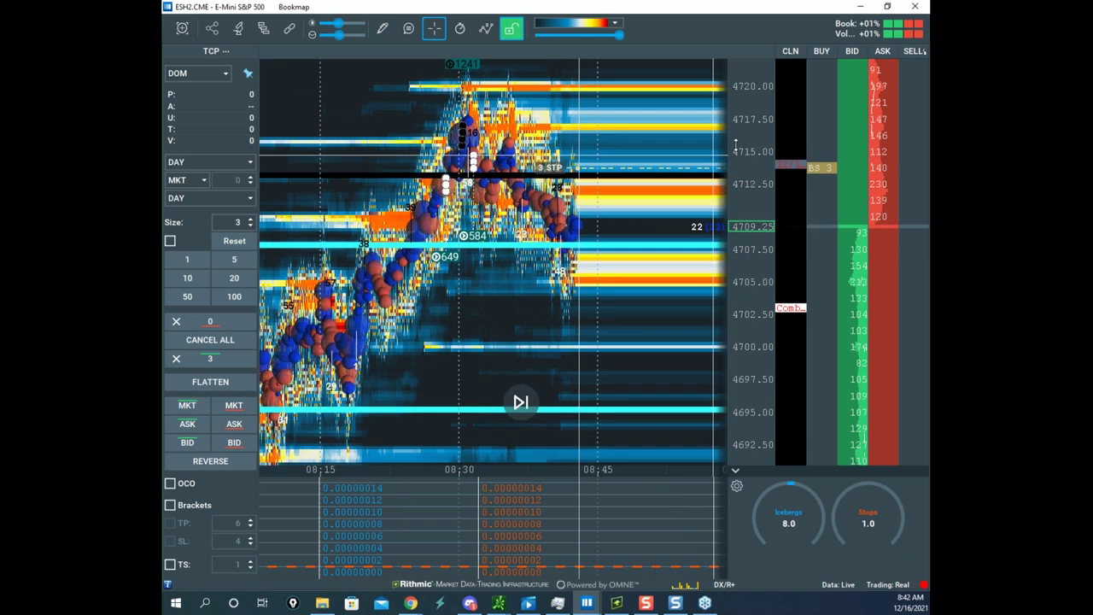
- Sketch an S&P 500 push above the buy stop near 4714 and a drop through the cyan level to about 4696
scroll(735, 147, "up", 3)
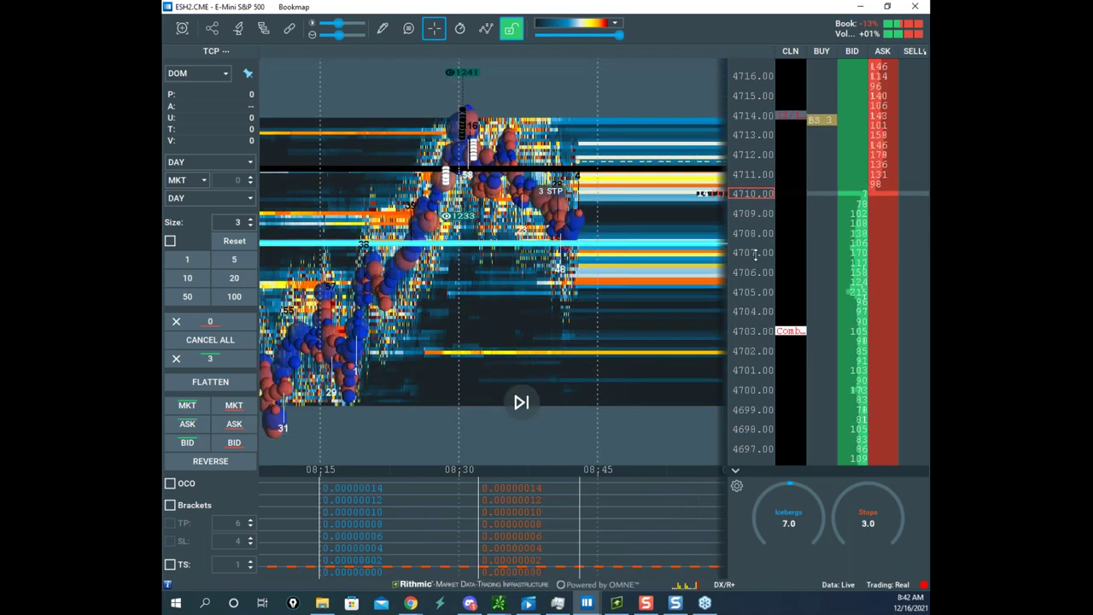
scroll(755, 260, "down", 1)
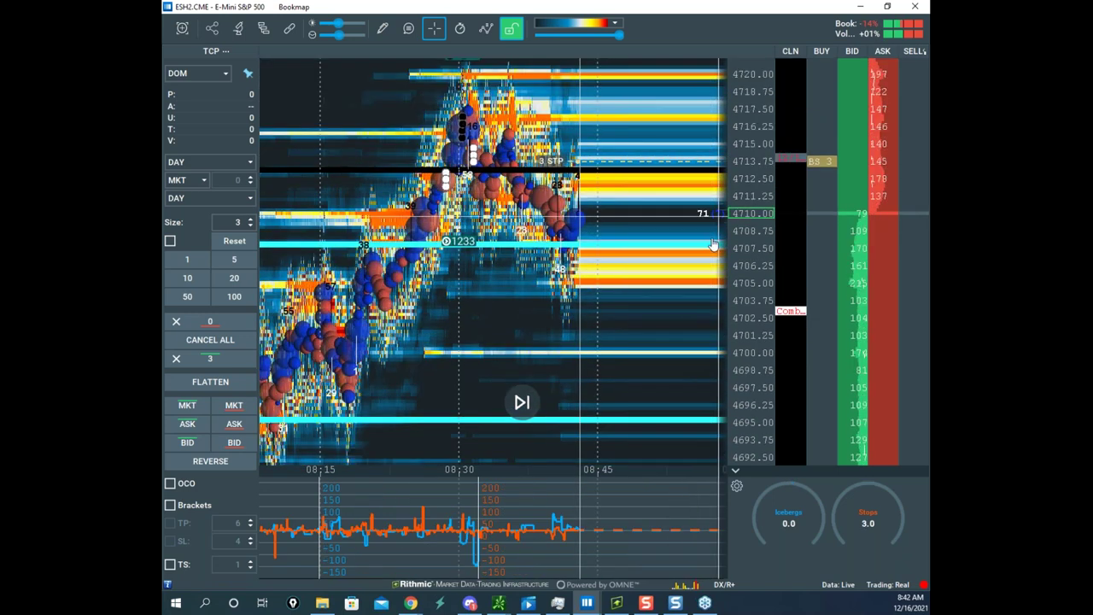
scroll(709, 218, "up", 1)
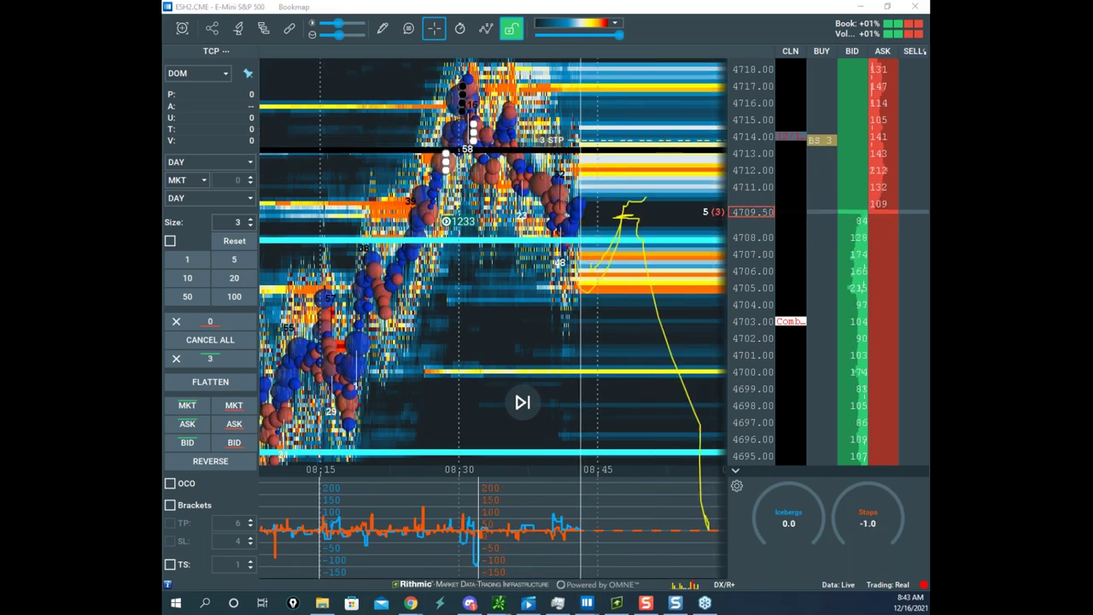
right_click(624, 218)
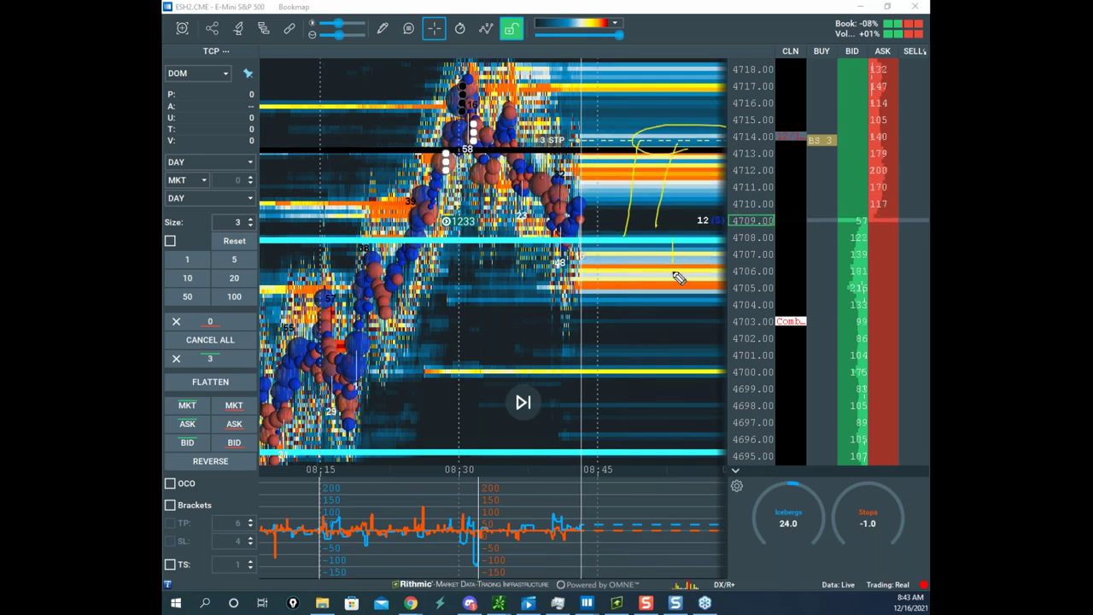
right_click(673, 443)
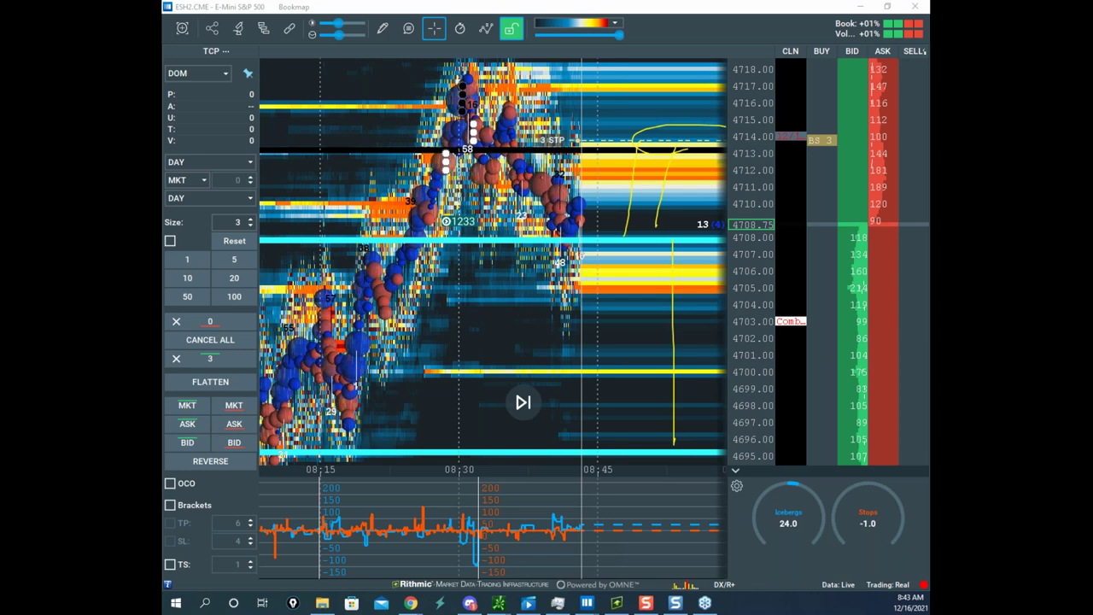
- Replace the 3-contract S&P 500 buy stop with a 2-contract one at 4713.75
left_click(836, 142)
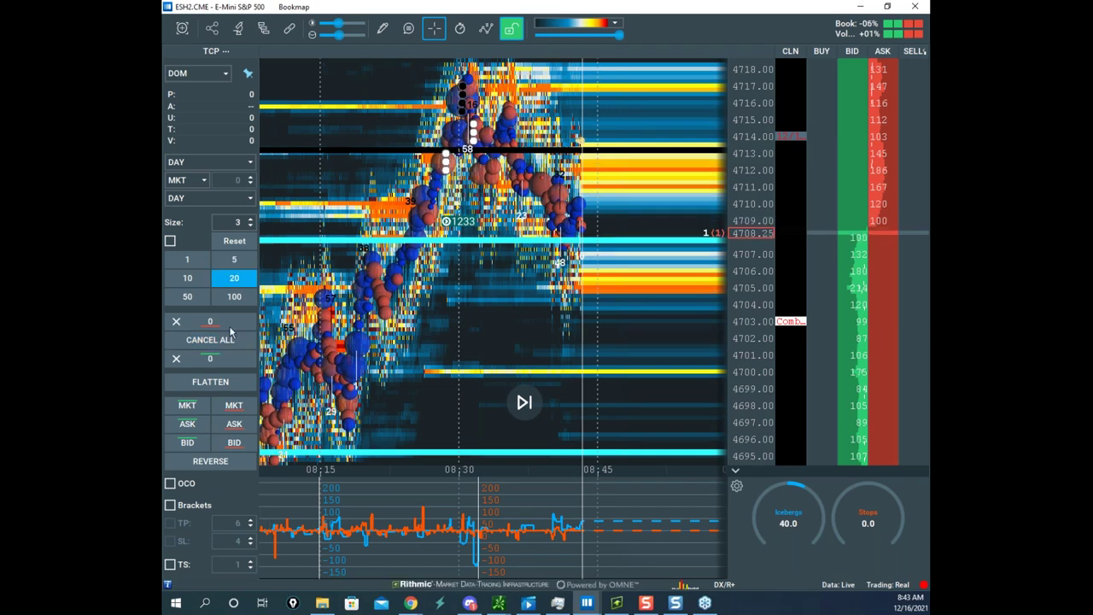
left_click(250, 225)
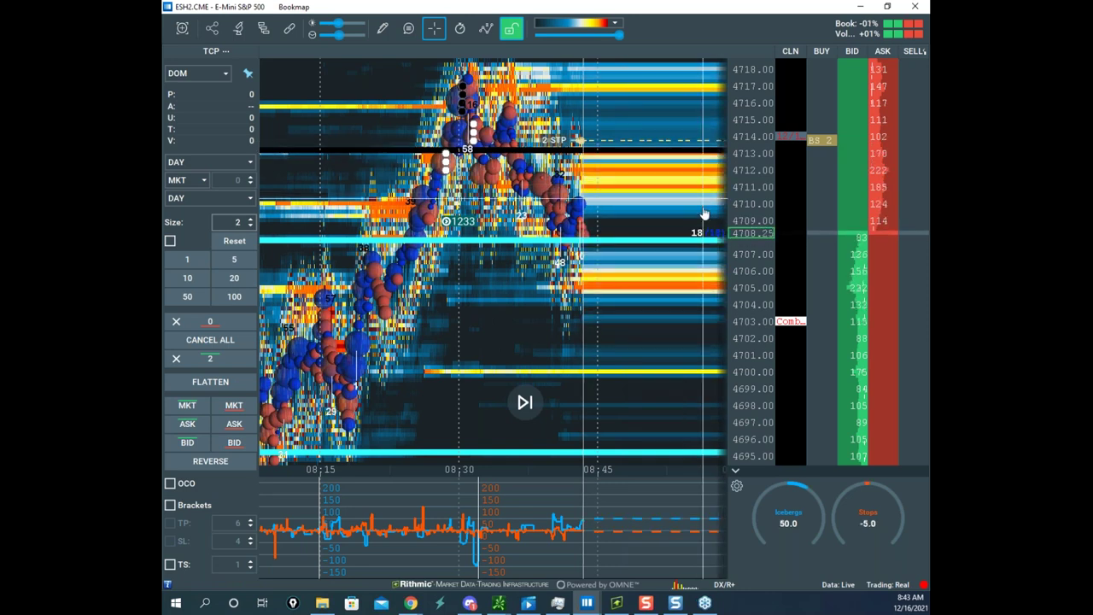
scroll(672, 234, "up", 5)
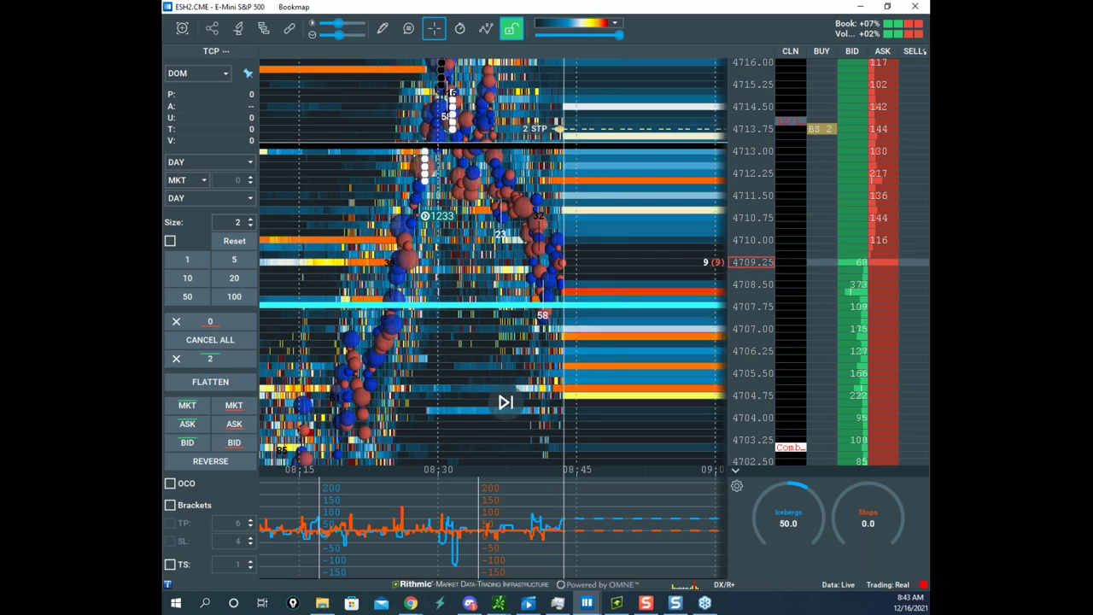
- Bring up the thinkorswim /ES chart and move its window out of the heatmap's way
left_click(499, 603)
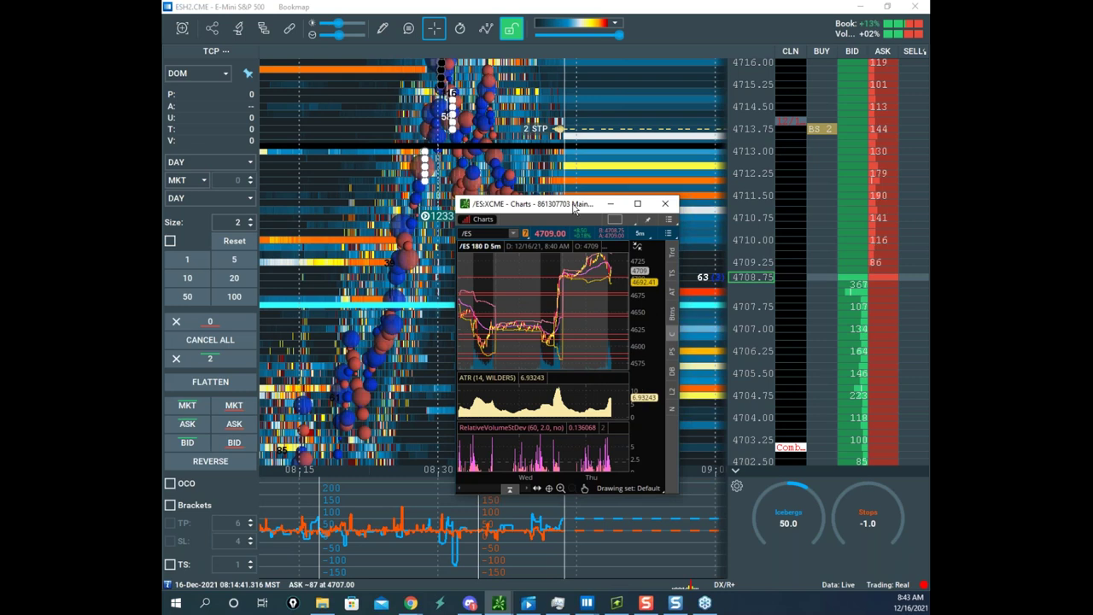
left_click_drag(574, 208, 51, 243)
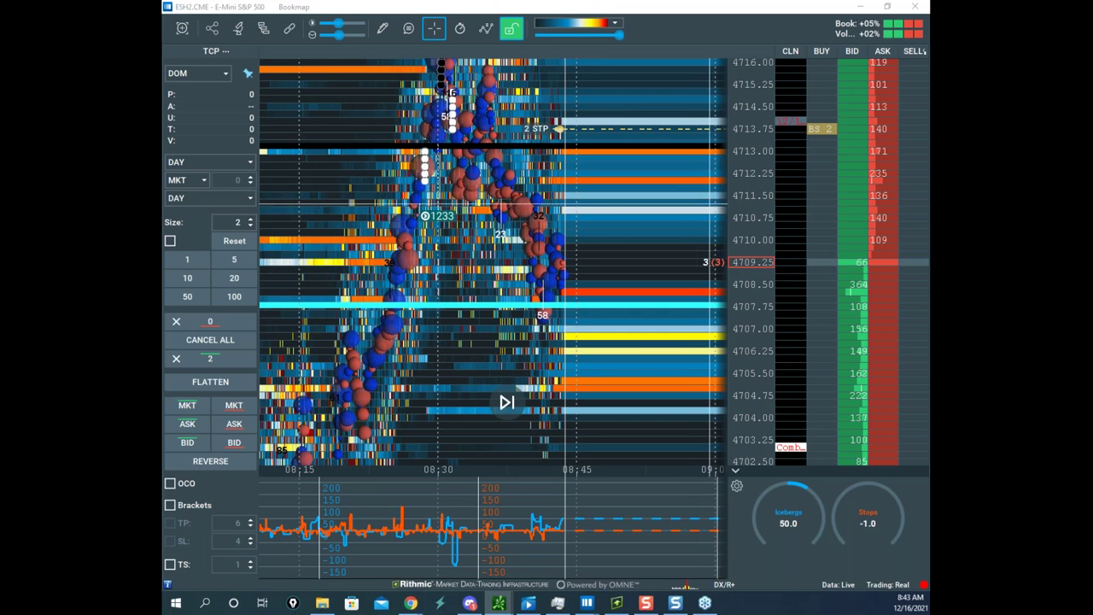
- Cancel the 2-contract buy stop at 4713.75 and place a new one for 2 contracts at 4713.50
mouse_move(834, 131)
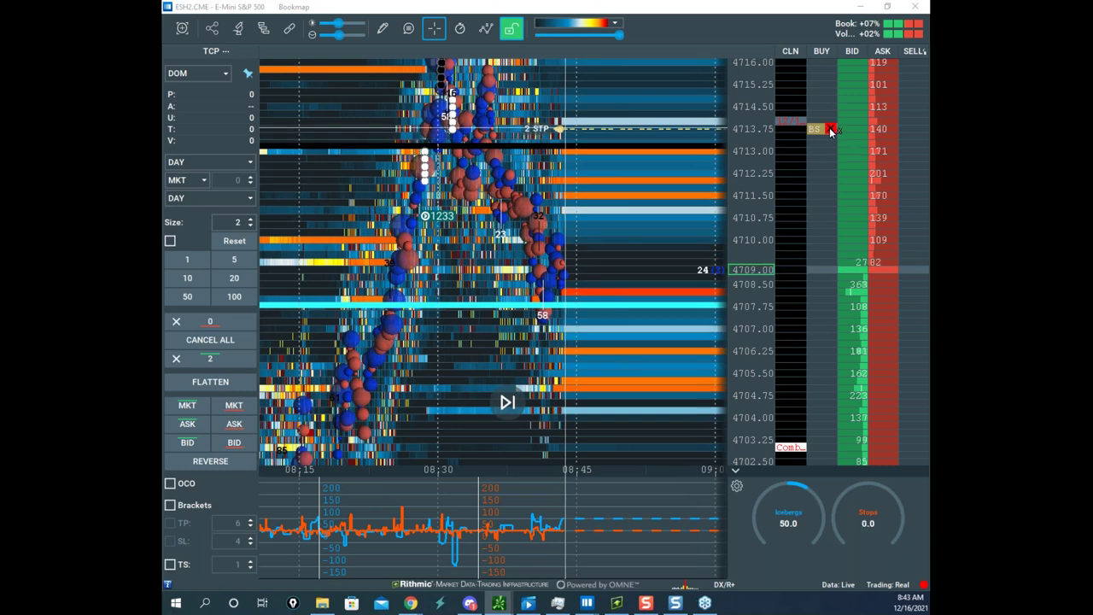
left_click(831, 129)
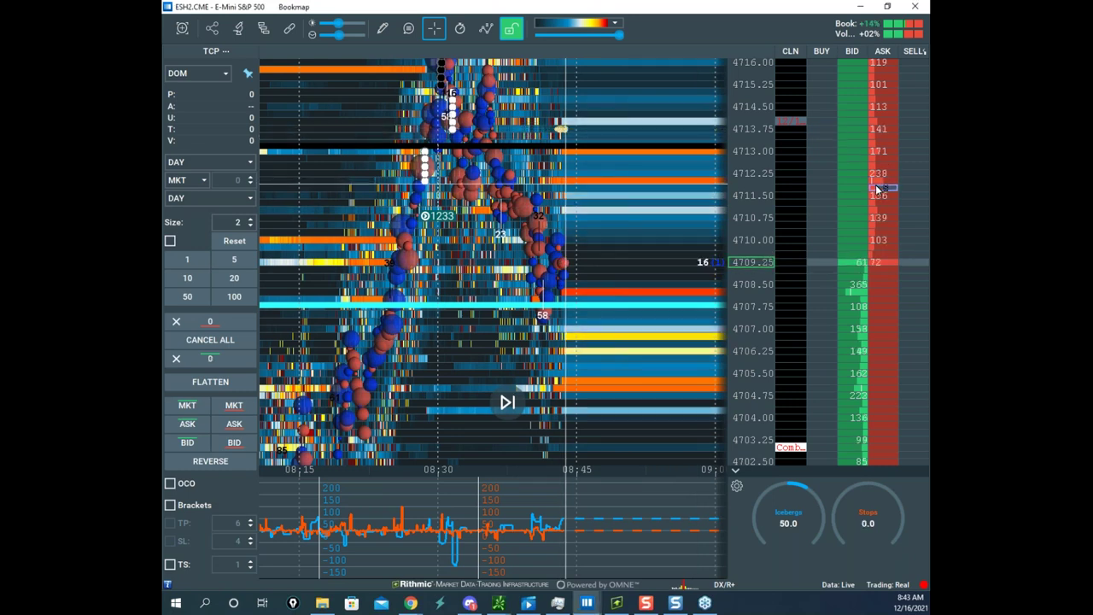
scroll(751, 277, "up", 1)
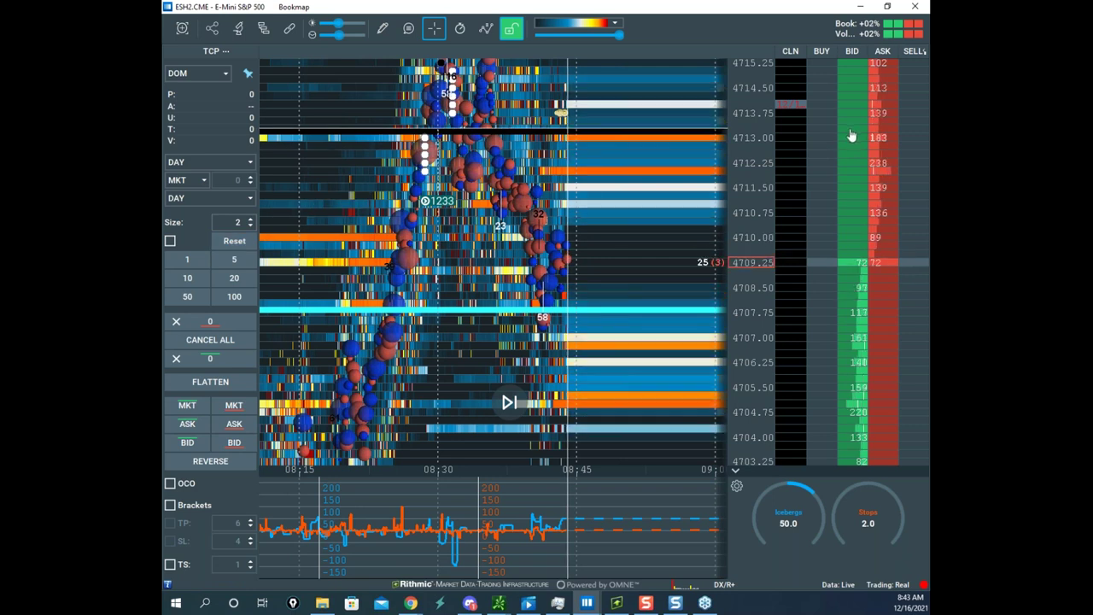
left_click_drag(739, 127, 740, 139)
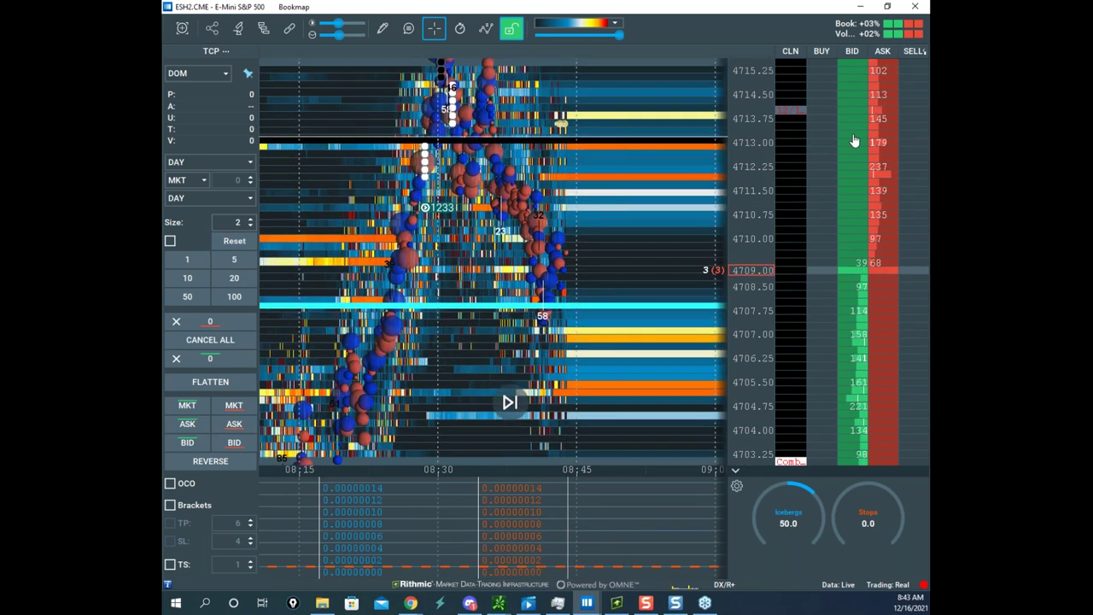
scroll(763, 165, "down", 1)
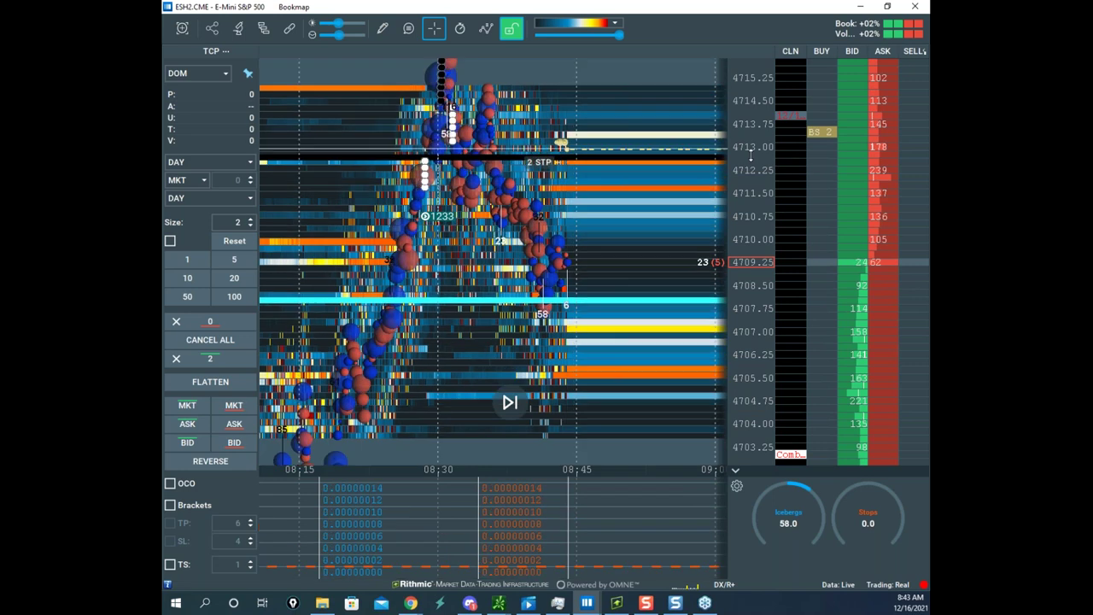
scroll(762, 165, "up", 1)
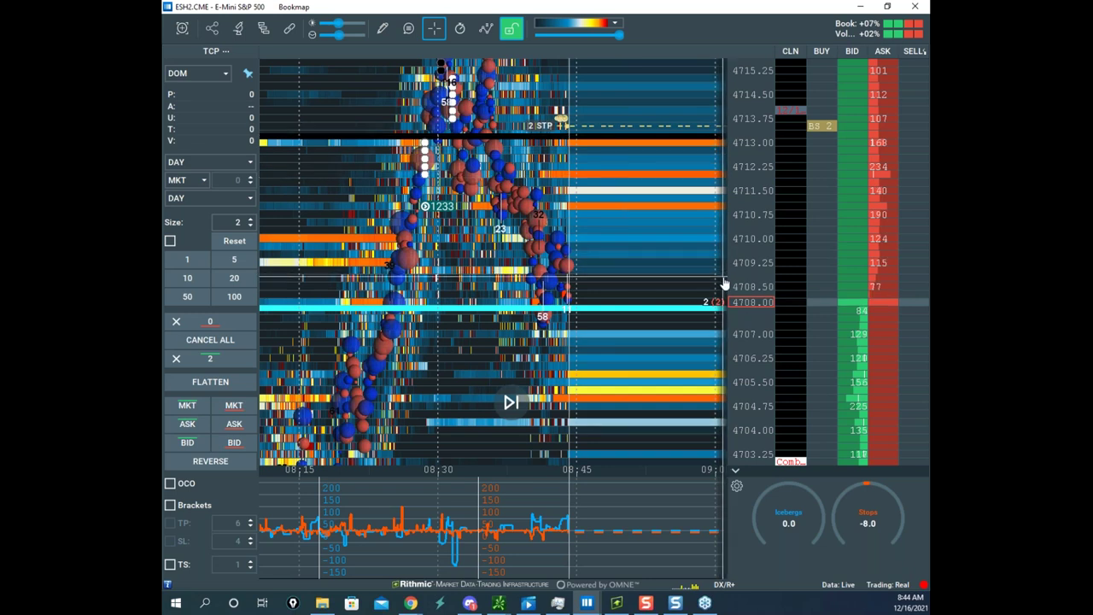
- Mark the zone between the cyan levels near 4708 and 4695, sketch a drop to about 4689 and a rebound to 4713, and clear the drawings
scroll(744, 247, "down", 1)
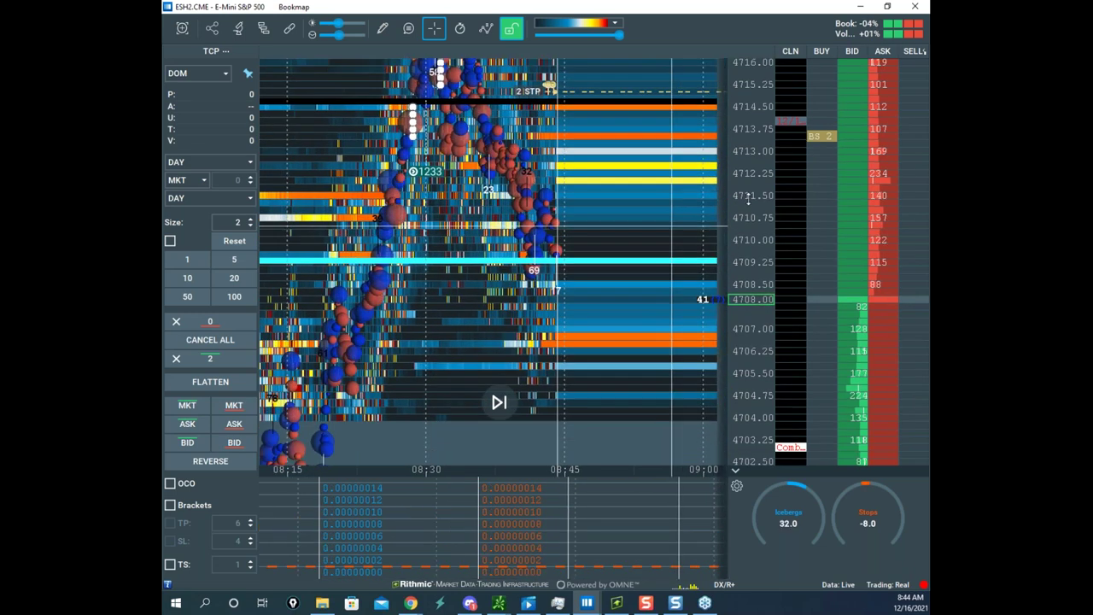
scroll(757, 272, "down", 5)
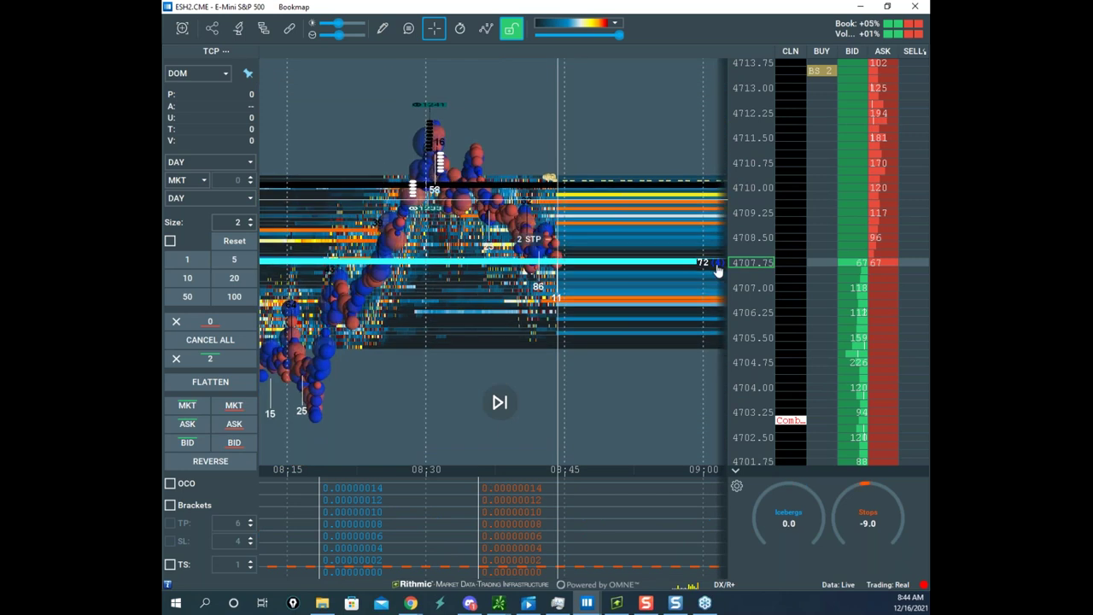
left_click_drag(704, 264, 690, 163)
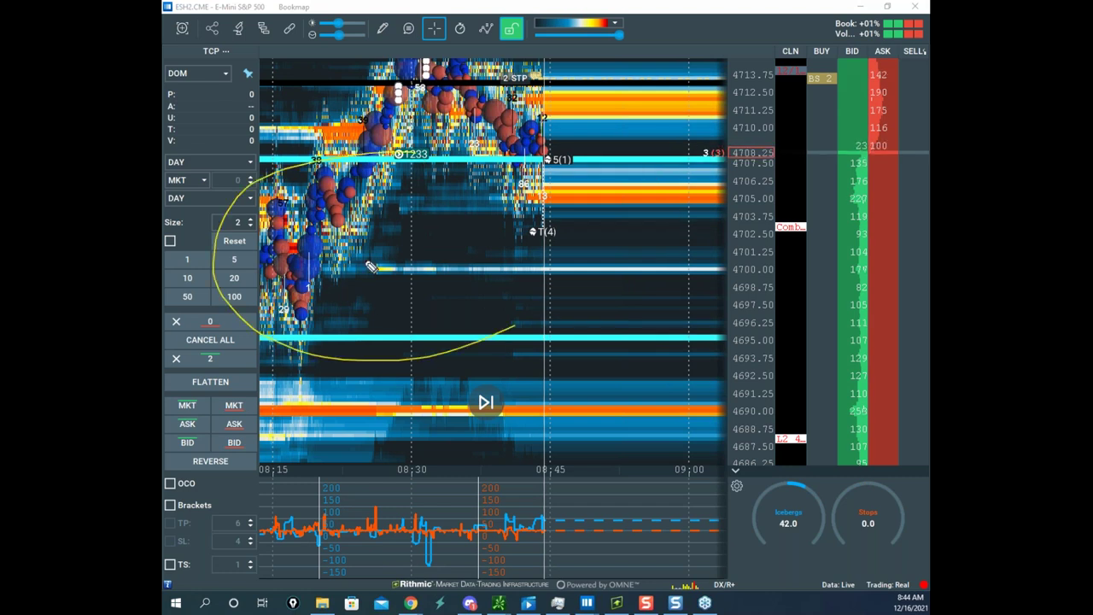
left_click_drag(433, 334, 580, 290)
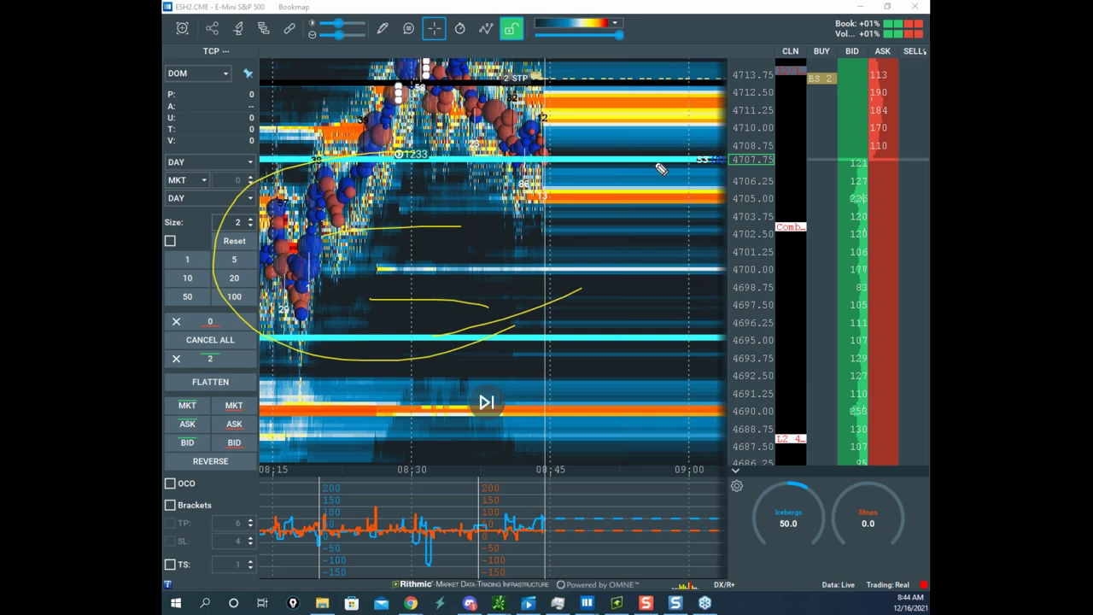
left_click_drag(660, 163, 660, 192)
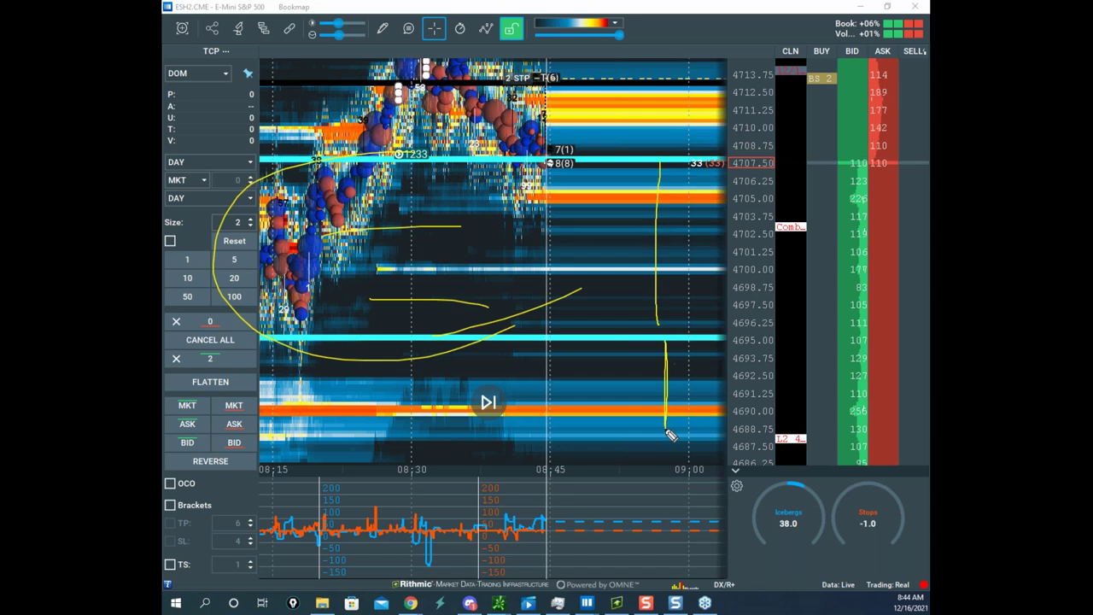
mouse_move(672, 434)
left_mouse_down()
mouse_move(675, 326)
mouse_move(641, 220)
mouse_move(725, 293)
left_mouse_up()
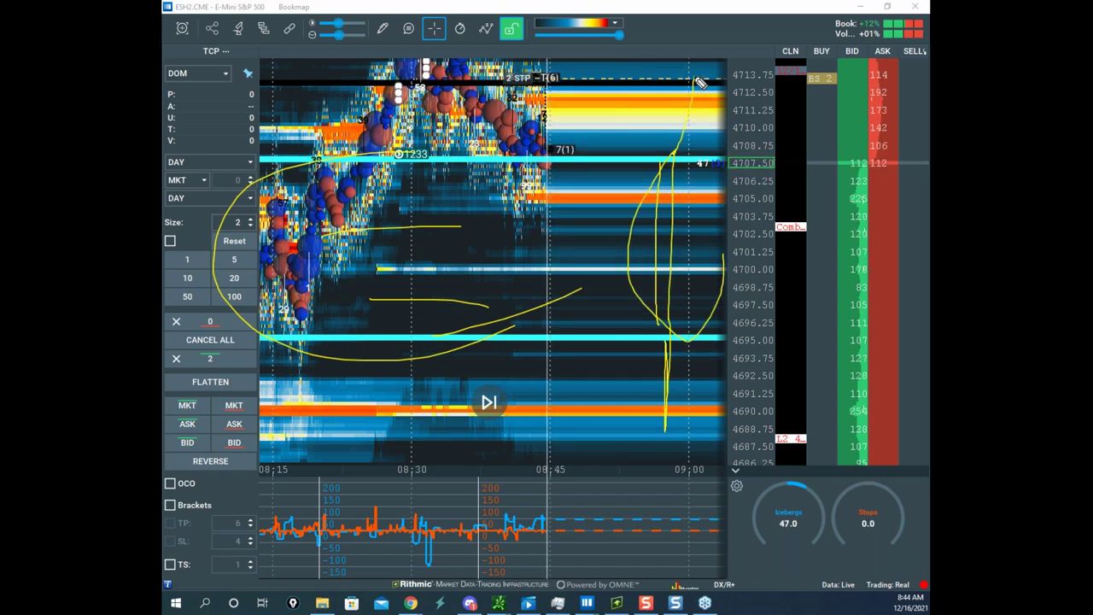
key("Escape")
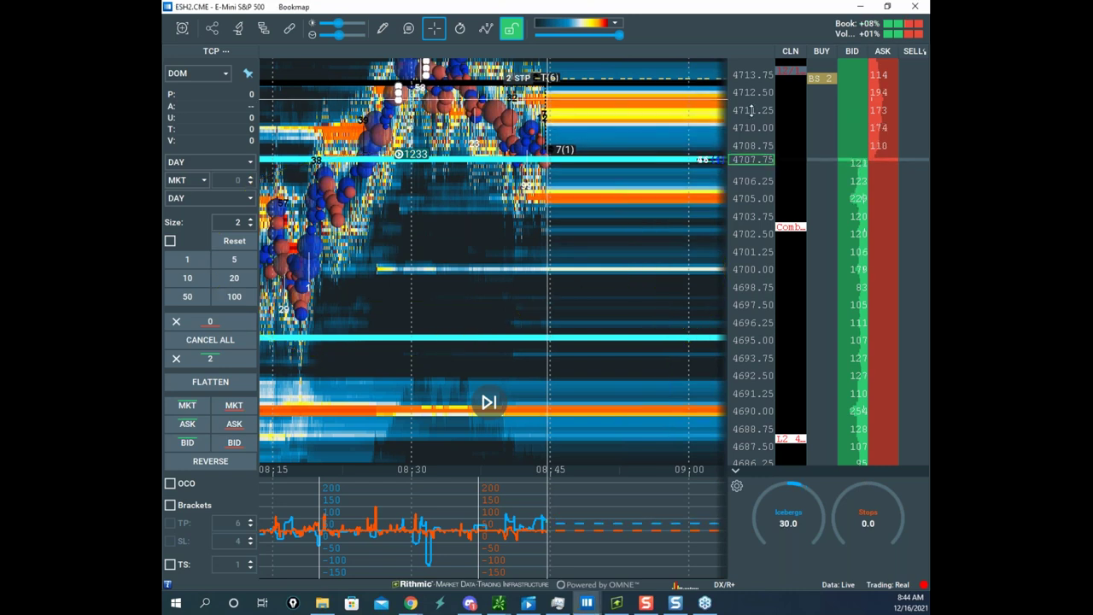
- Widen the S&P 500 price range, and move the heatmap aside to bring up the hourly gold futures chart in thinkorswim
left_click_drag(741, 99, 742, 135)
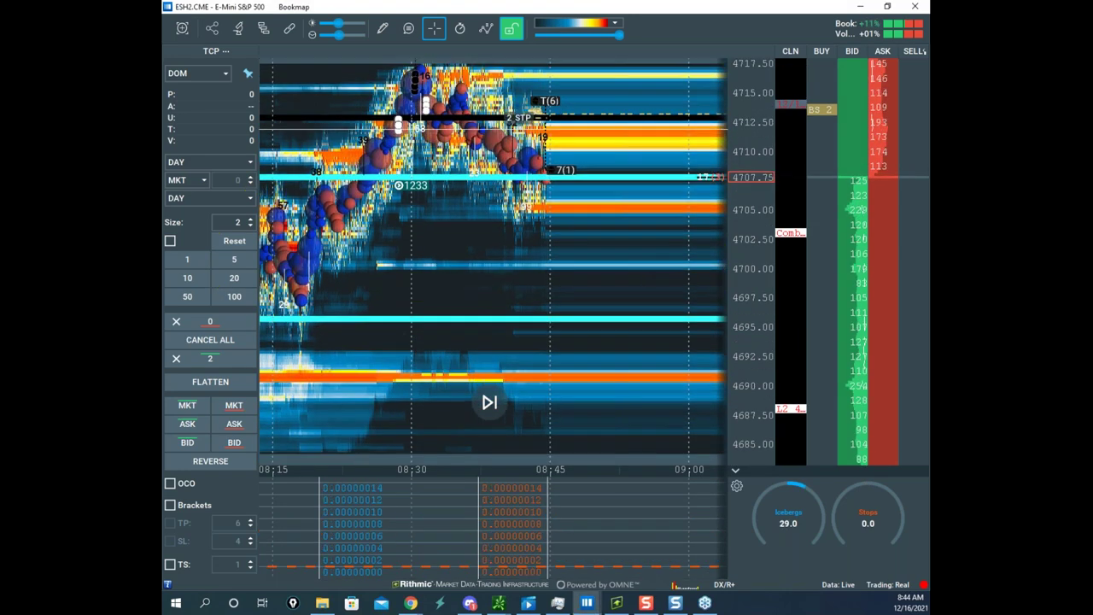
left_click_drag(680, 8, 680, 0)
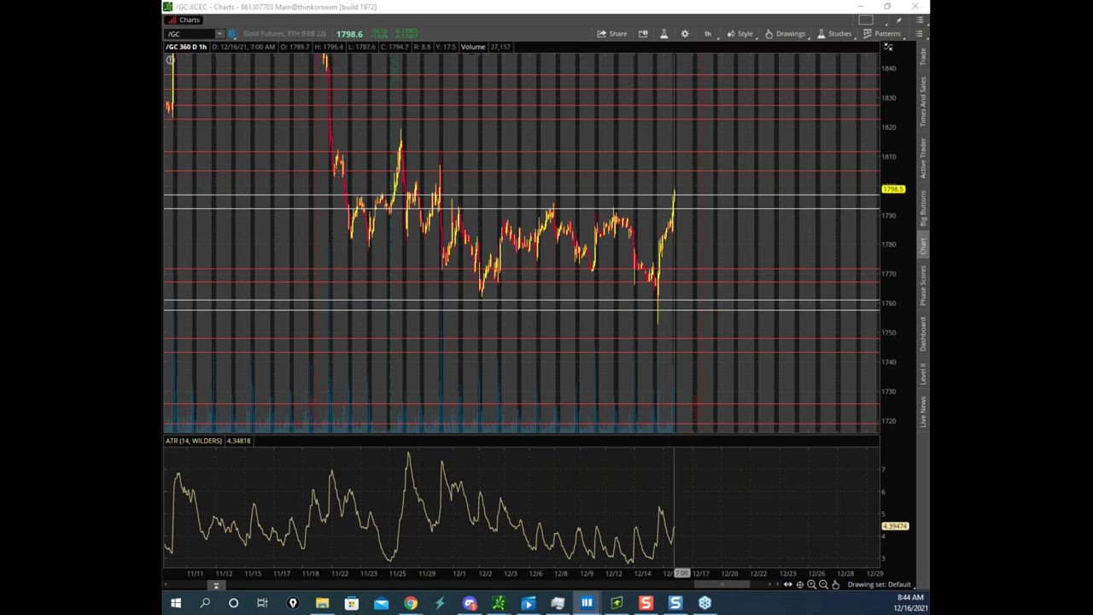
- Bring up the Scott_Risk_Worksheet spreadsheet full-size and examine the ES column's stop sizes and contract counts
key("alt+Tab")
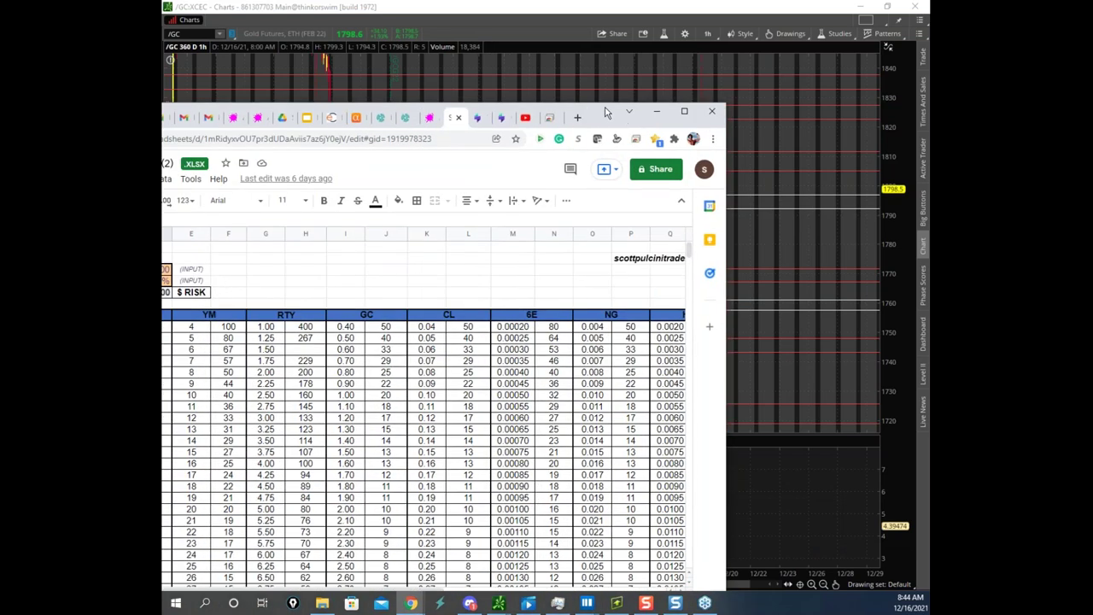
left_click_drag(607, 112, 751, 83)
left_click(816, 79)
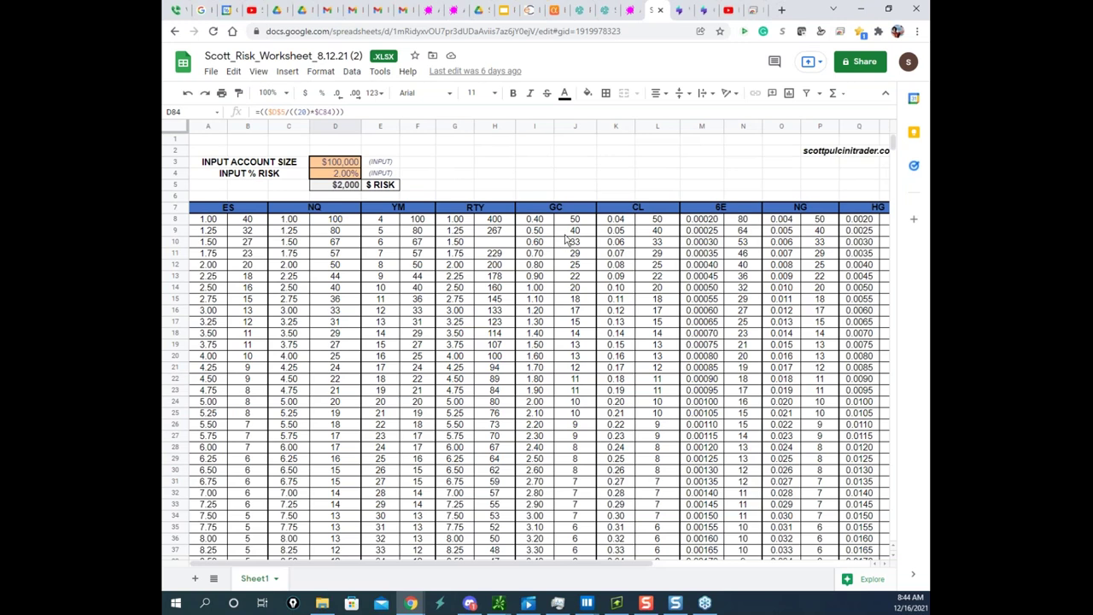
scroll(273, 269, "down", 12)
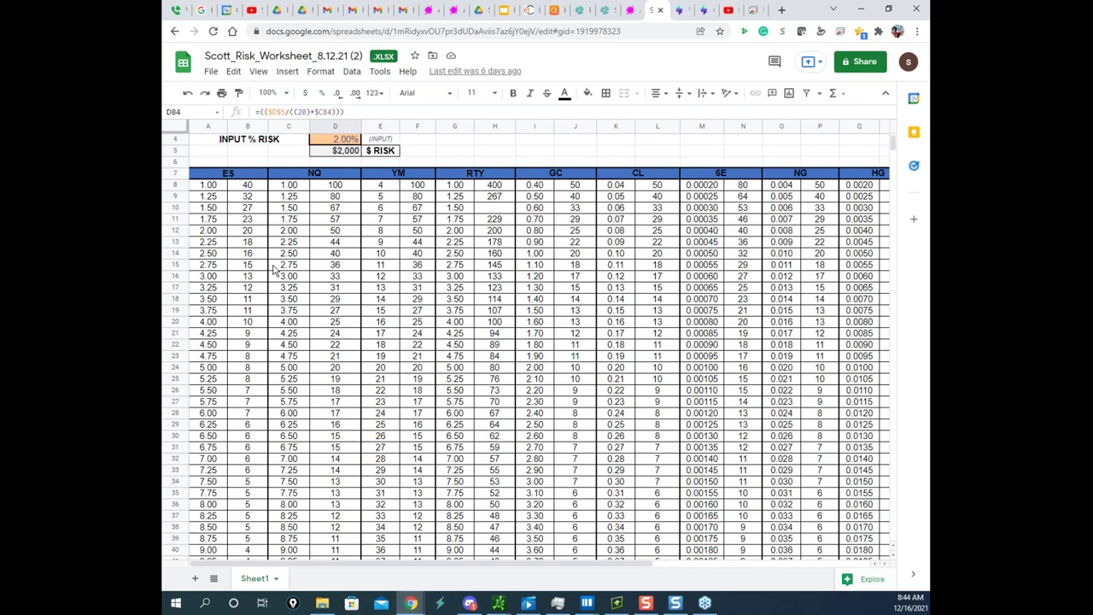
left_click(254, 401)
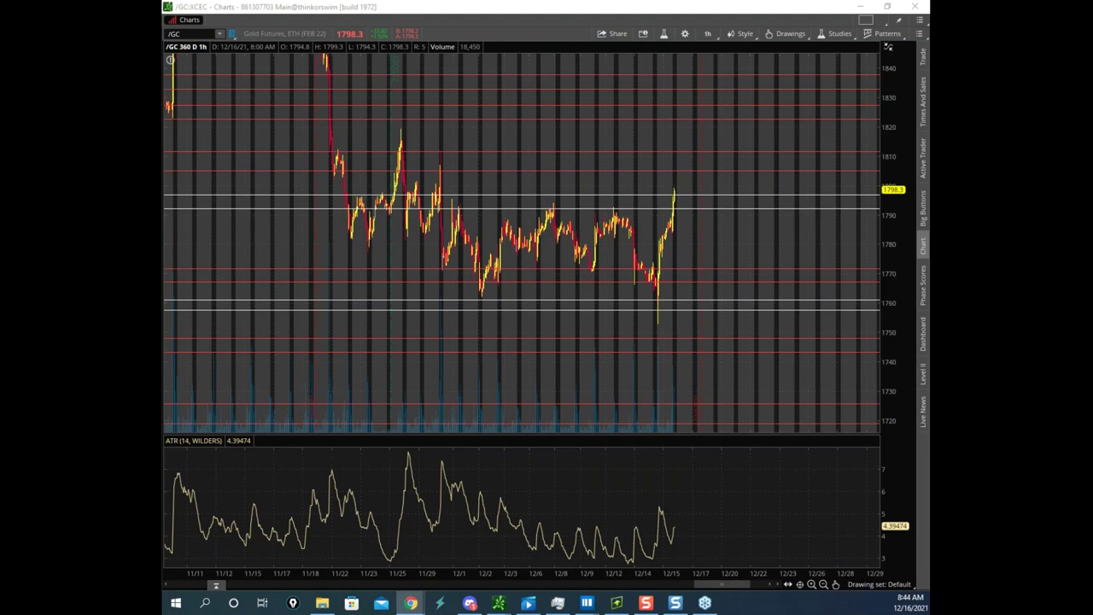
- Return to the full-size S&P 500 heatmap in Bookmap, widen its time range, and clear the marks around the zone between the cyan levels
left_click_drag(164, 4, 726, 39)
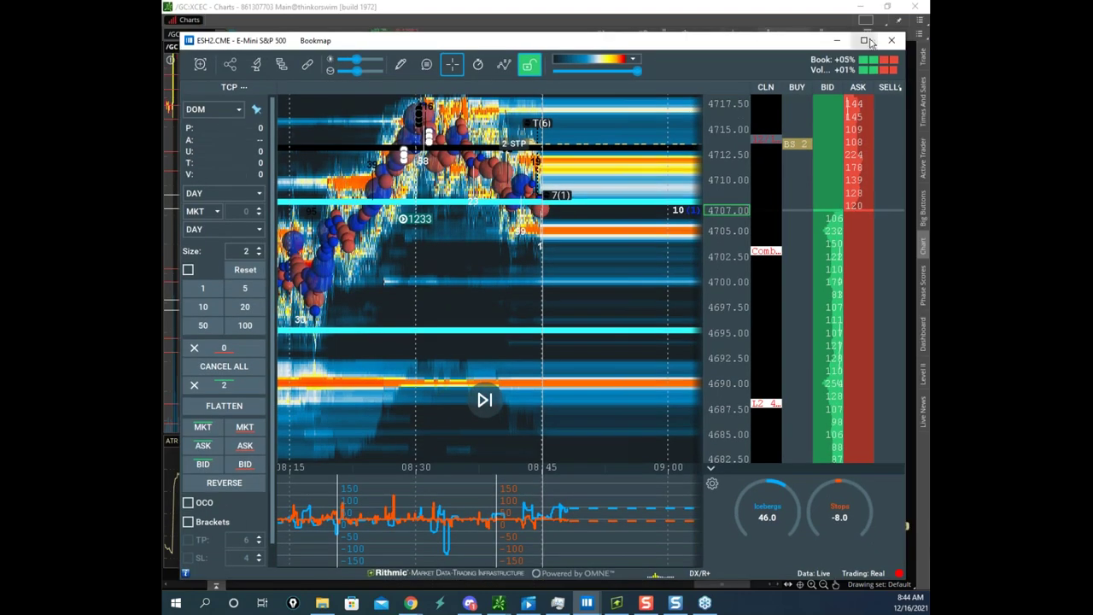
left_click(864, 41)
scroll(705, 175, "down", 3)
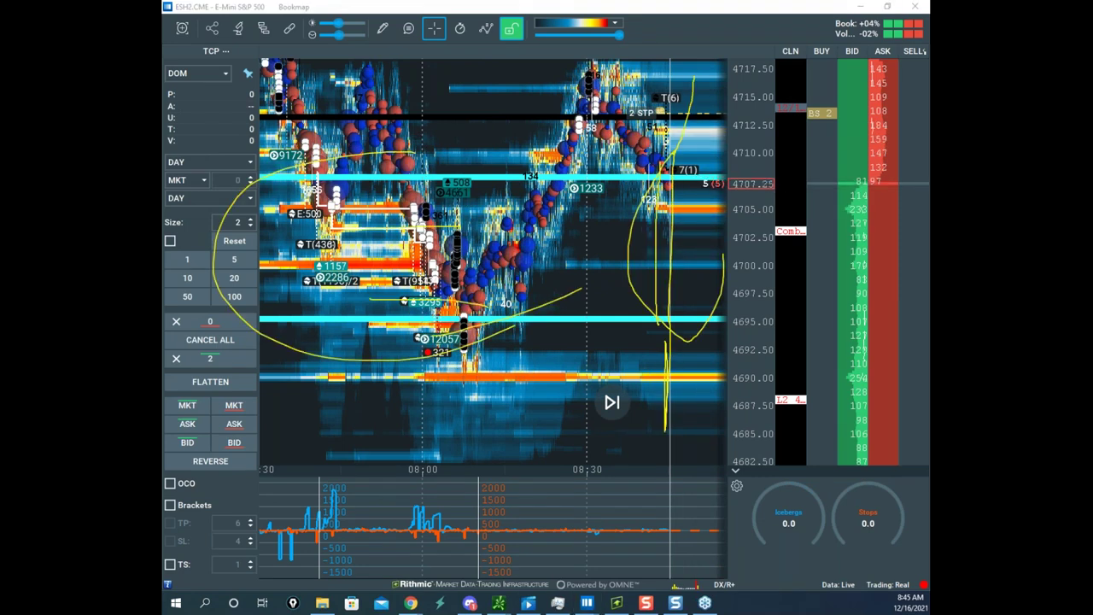
key("Escape")
- Circle the indicator spikes before and around 08:00, sketch a stroke on the heatmap above them, and clear the drawings
mouse_move(463, 464)
left_mouse_down()
mouse_move(253, 501)
mouse_move(525, 512)
left_mouse_up()
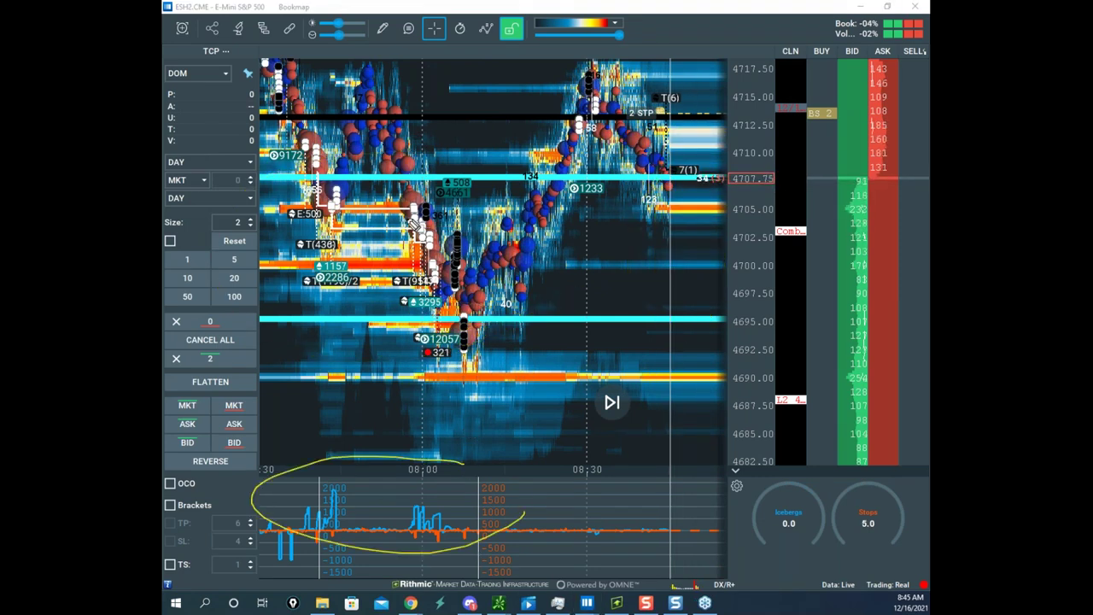
left_click_drag(333, 483, 280, 519)
left_click_drag(407, 514, 401, 517)
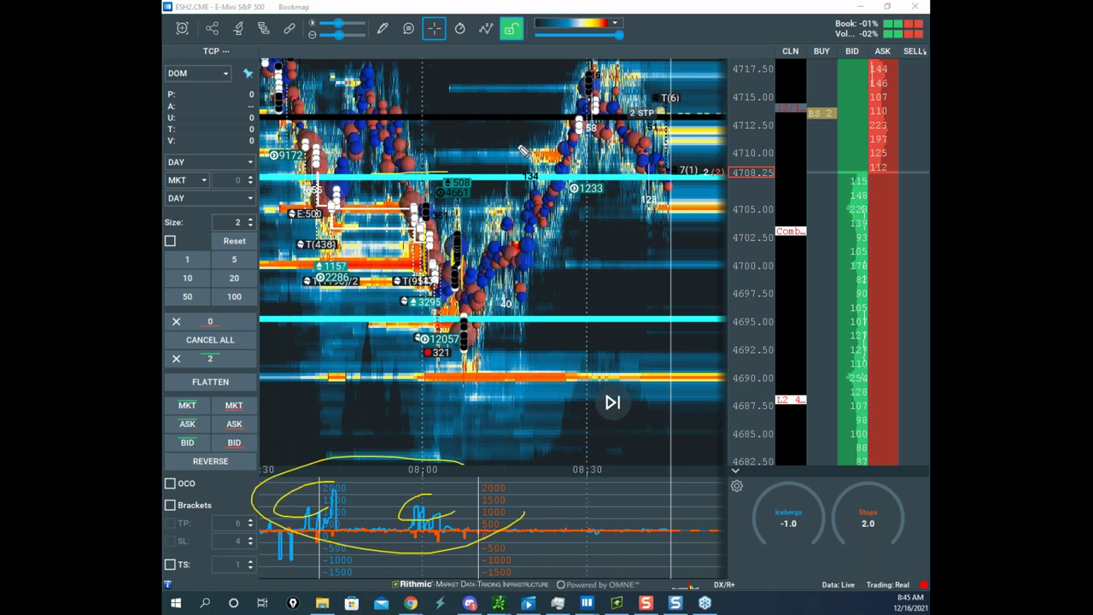
mouse_move(440, 207)
left_mouse_down()
mouse_move(589, 173)
mouse_move(602, 62)
mouse_move(662, 167)
mouse_move(691, 64)
left_mouse_up()
key("Escape")
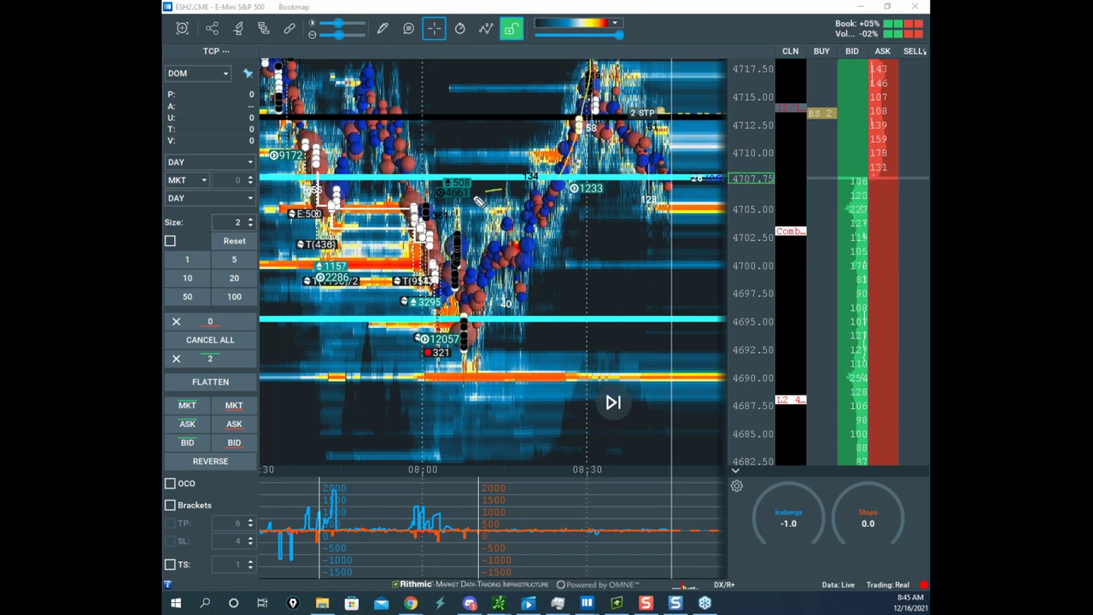
- Circle the 08:00 cluster and its indicator spike, trace the rally past 4717, sketch a drop from about 4709 to 4694, and clear the drawings
left_click_drag(423, 346, 454, 352)
left_click_drag(431, 478, 472, 514)
left_click_drag(546, 199, 569, 176)
left_click_drag(579, 323, 579, 335)
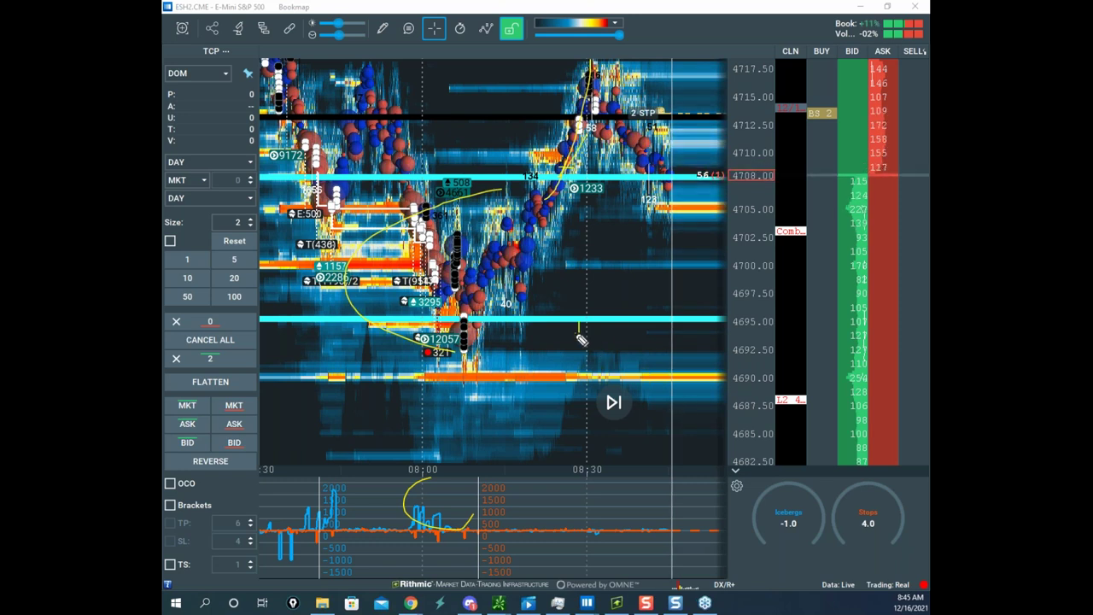
left_click_drag(570, 167, 581, 326)
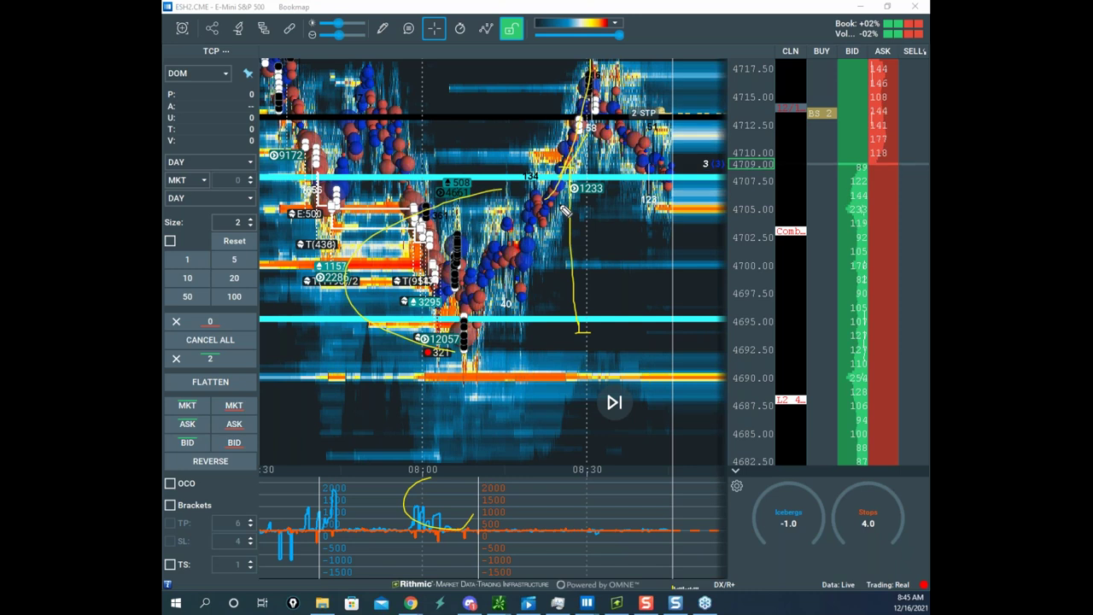
mouse_move(580, 184)
left_mouse_down()
mouse_move(599, 213)
mouse_move(643, 229)
left_mouse_up()
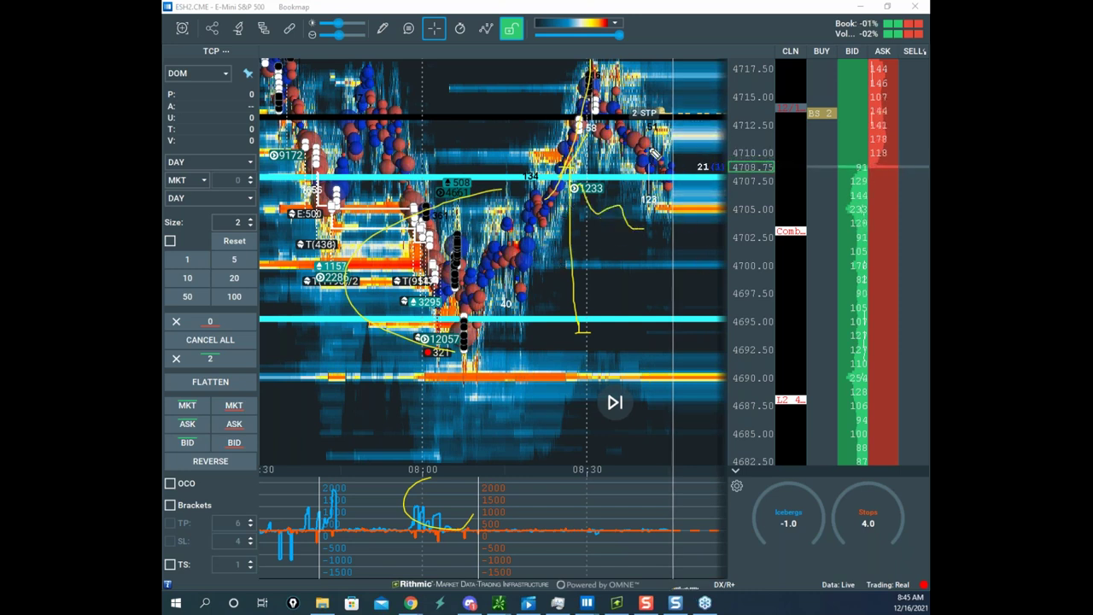
key("Escape")
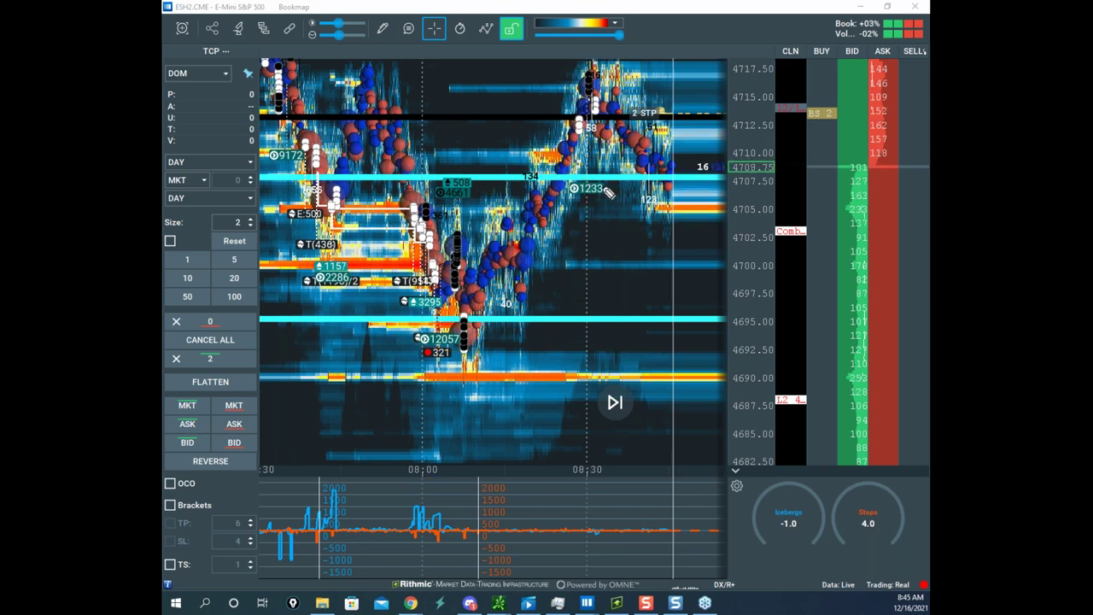
- Circle the indicator spikes around 08:00, sketch rising paths from about 4695 and from 4707 to 4716, and clear the drawings
left_click_drag(461, 484, 465, 546)
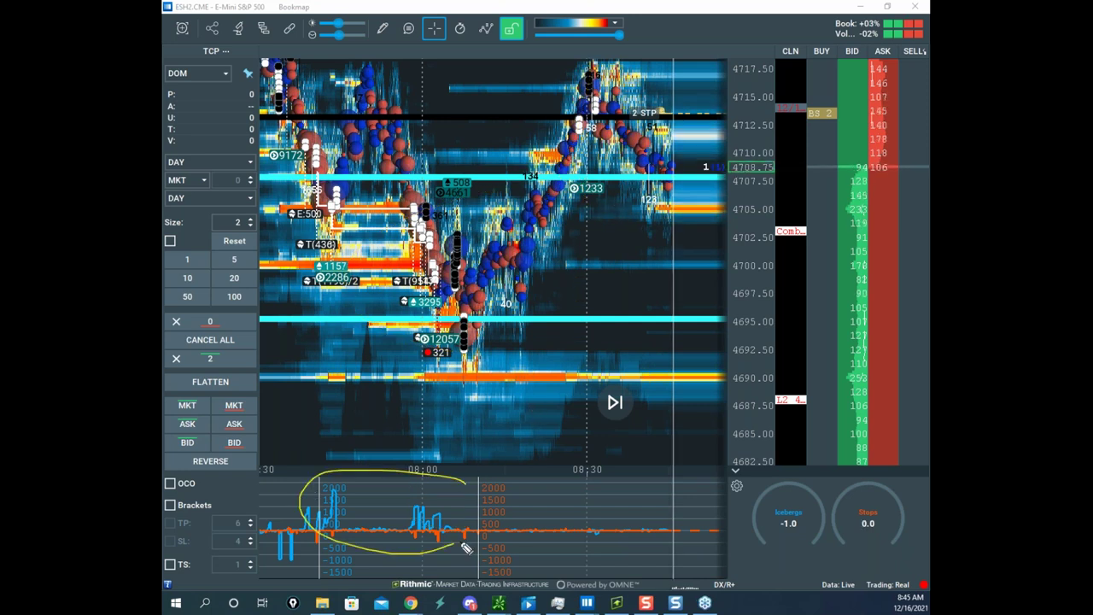
left_click_drag(421, 487, 320, 544)
left_click_drag(465, 316, 581, 278)
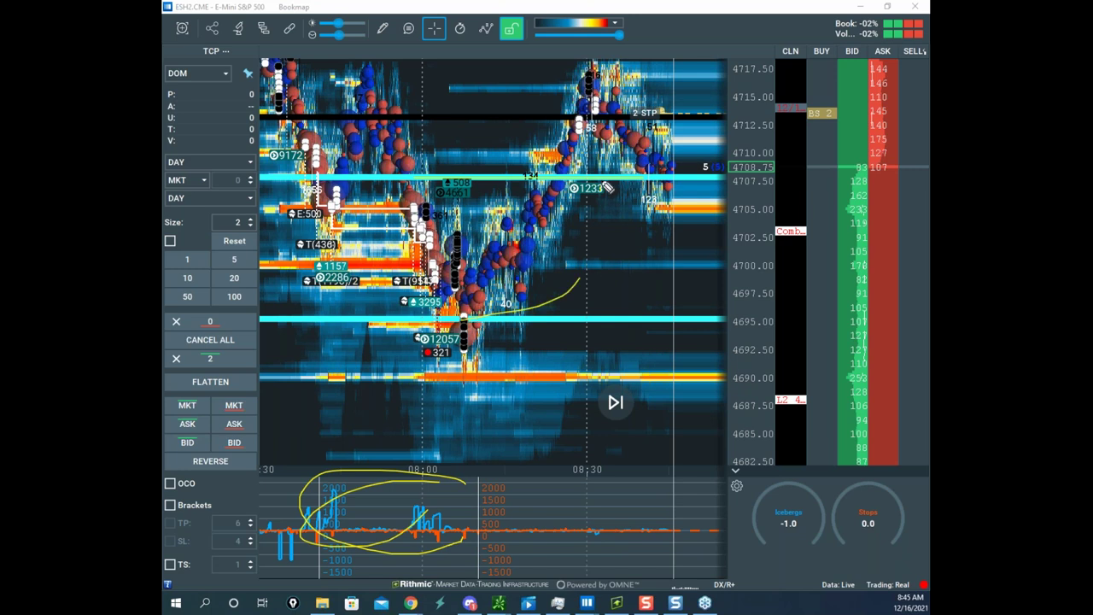
left_click_drag(602, 181, 683, 91)
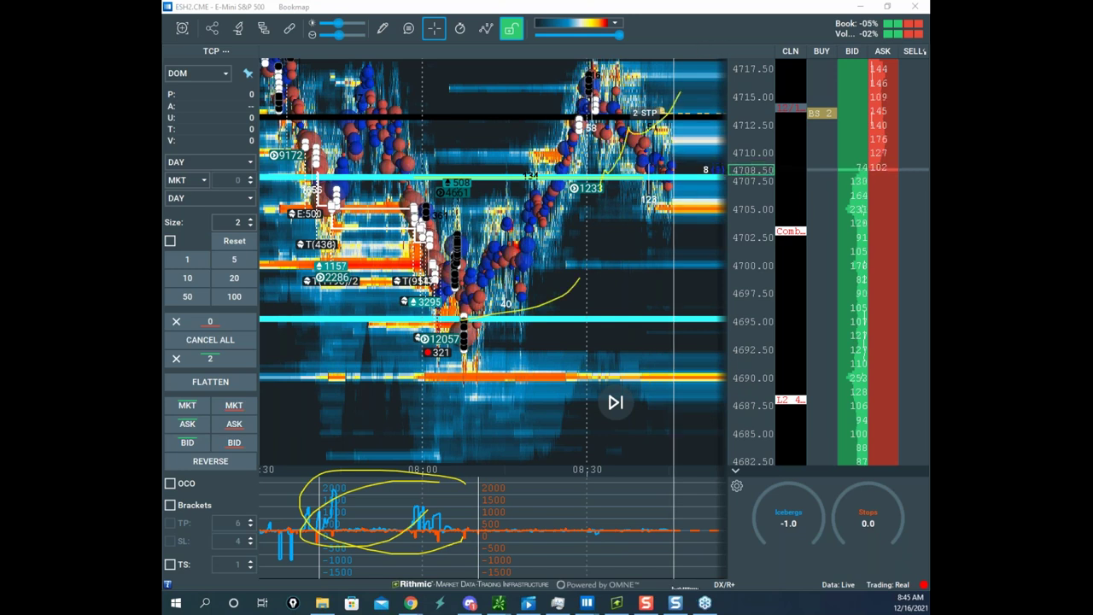
key("Escape")
- Mark the S&P 500 highs near 4717, clear the mark, and widen the heatmap's time and price range
left_click_drag(724, 149, 669, 159)
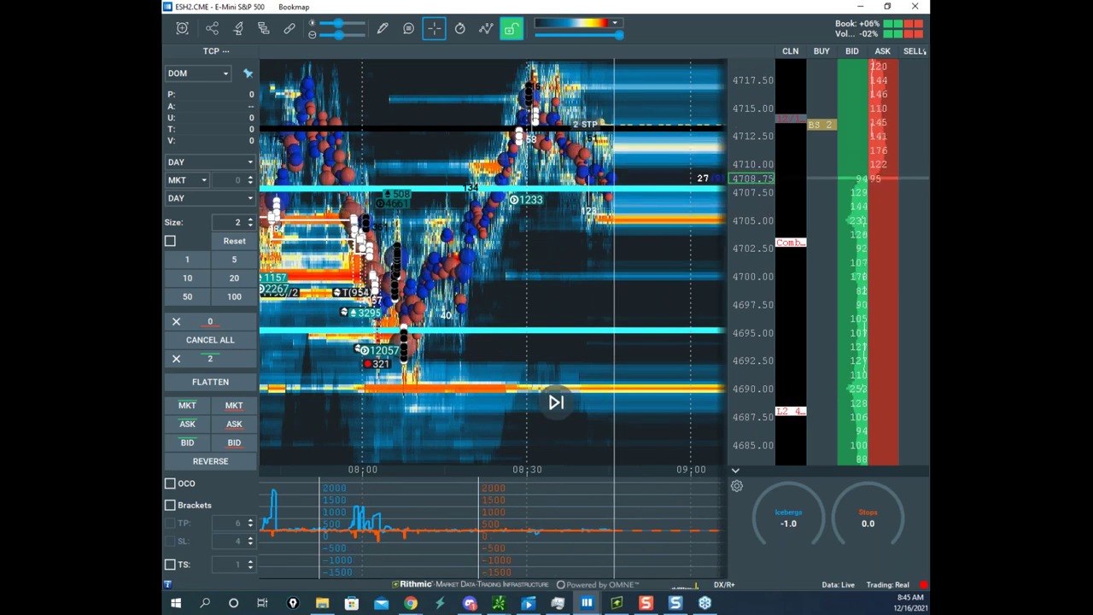
key("ctrl+z")
key("Delete")
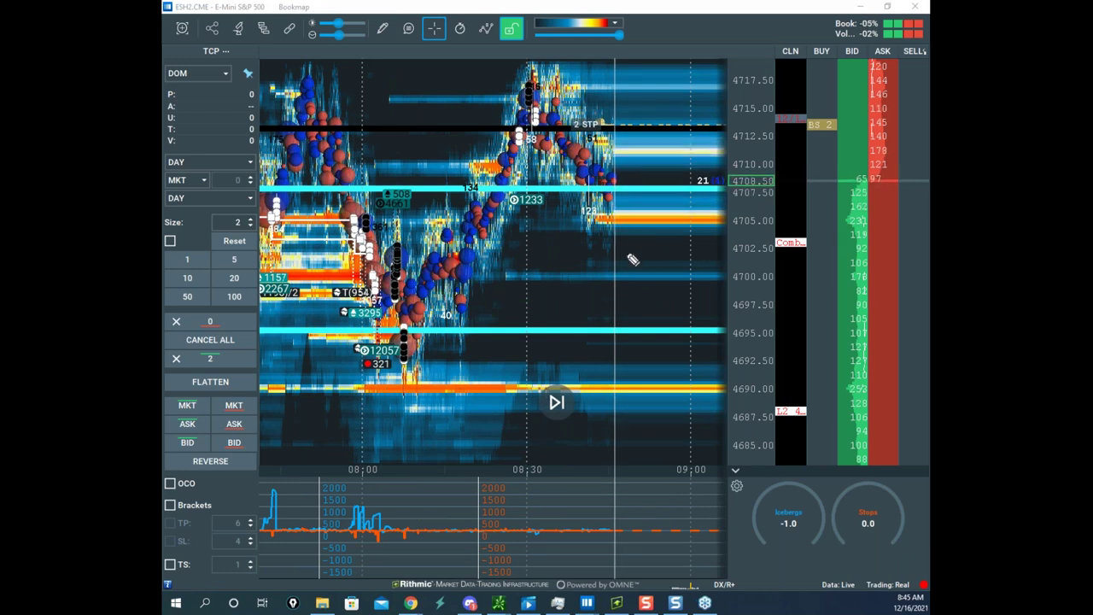
mouse_move(308, 83)
left_mouse_down()
mouse_move(423, 282)
mouse_move(586, 106)
left_mouse_up()
key("Escape")
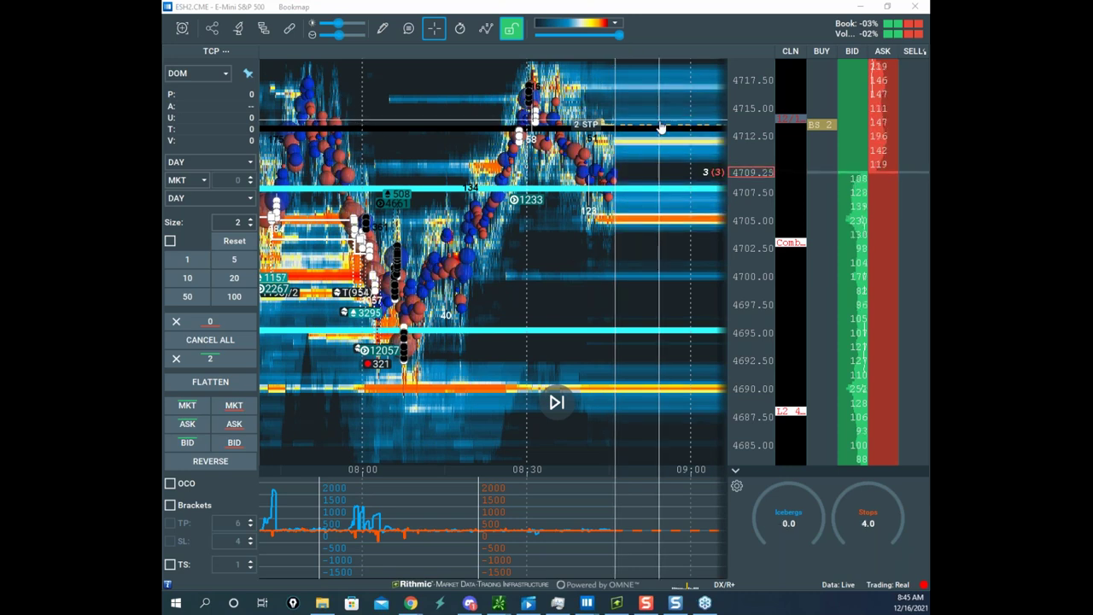
scroll(606, 188, "down", 3)
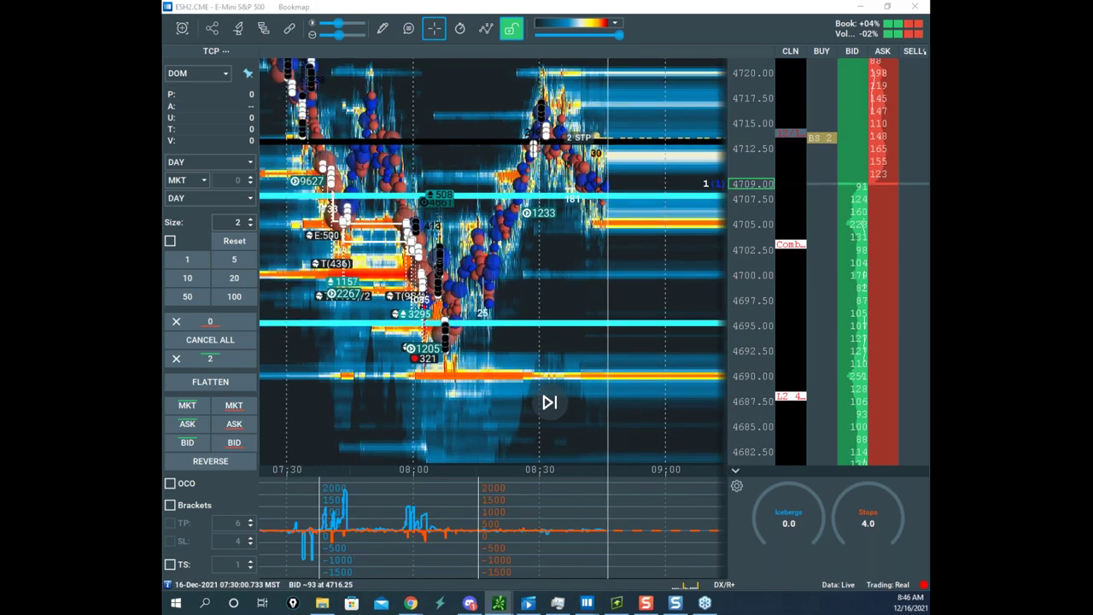
- Bring up the hourly /ES chart in thinkorswim full-size and shift its price range to show 4450 to 4800
left_click_drag(162, 231, 627, 202)
left_click(665, 203)
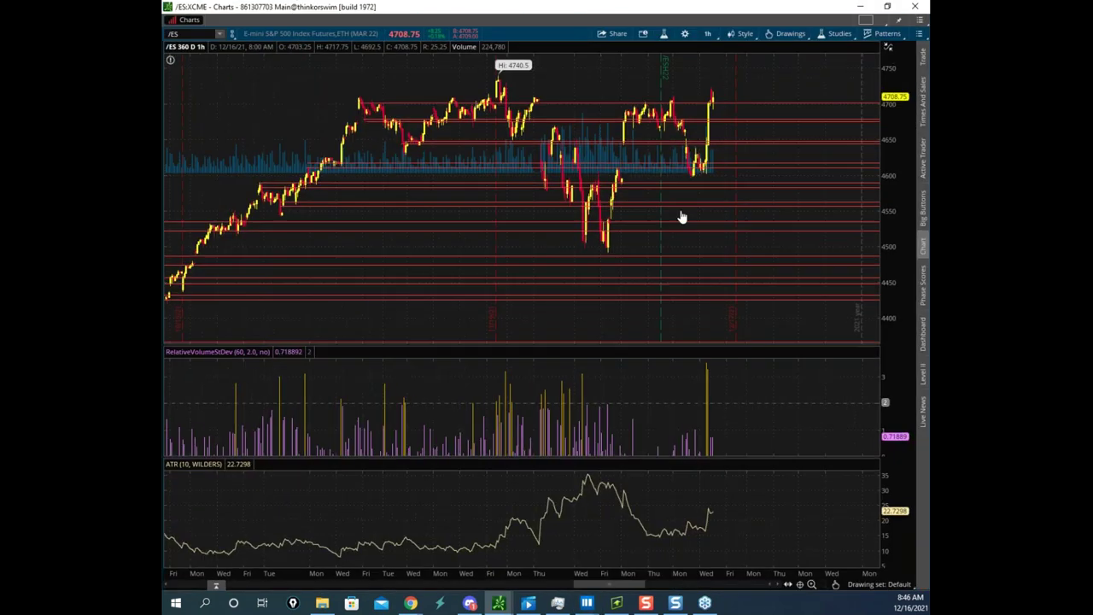
left_click_drag(783, 163, 771, 187)
left_click_drag(306, 83, 635, 51)
key("Escape")
- Box the recent consolidation below about 4705, circle the dates beneath it, trace the drop to 4600 and the rebound, and clear the drawings
mouse_move(617, 144)
left_mouse_down()
mouse_move(688, 139)
mouse_move(616, 149)
left_mouse_up()
left_click_drag(663, 550, 584, 582)
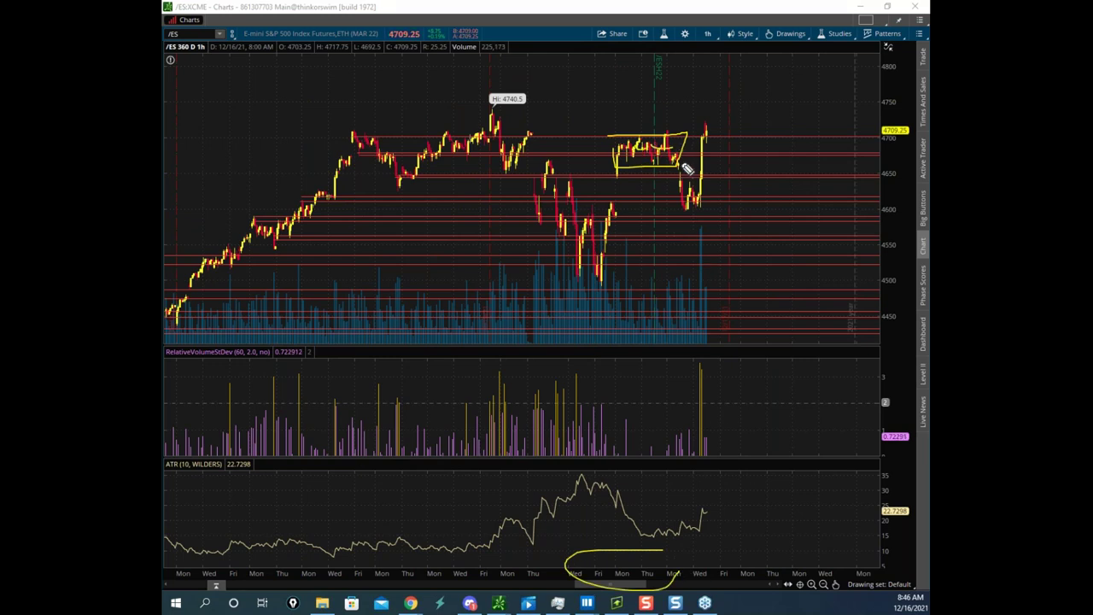
left_click_drag(710, 213, 694, 203)
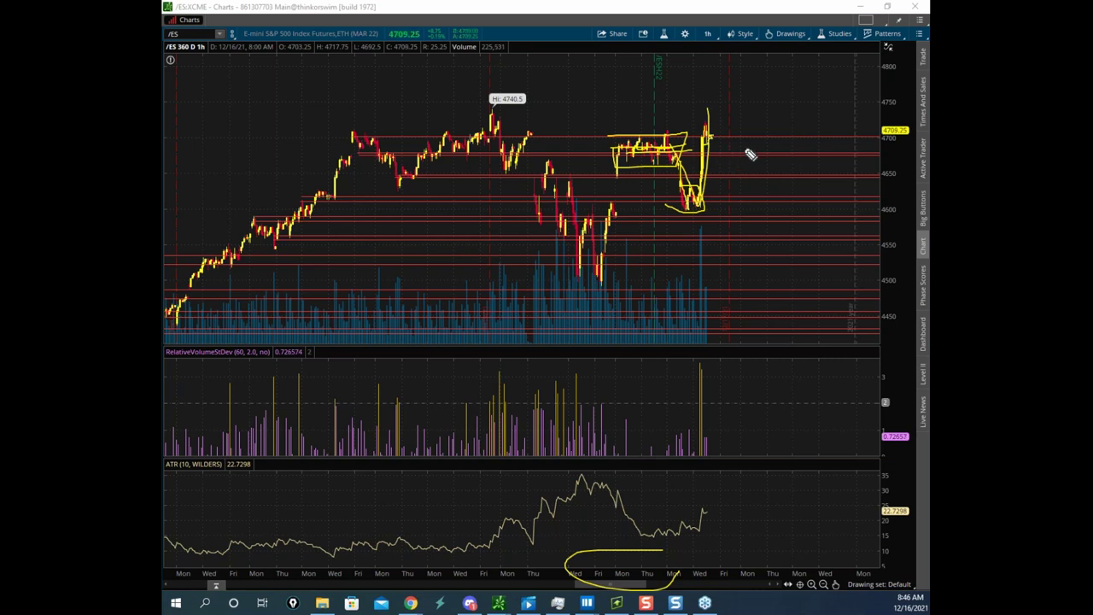
key("Escape")
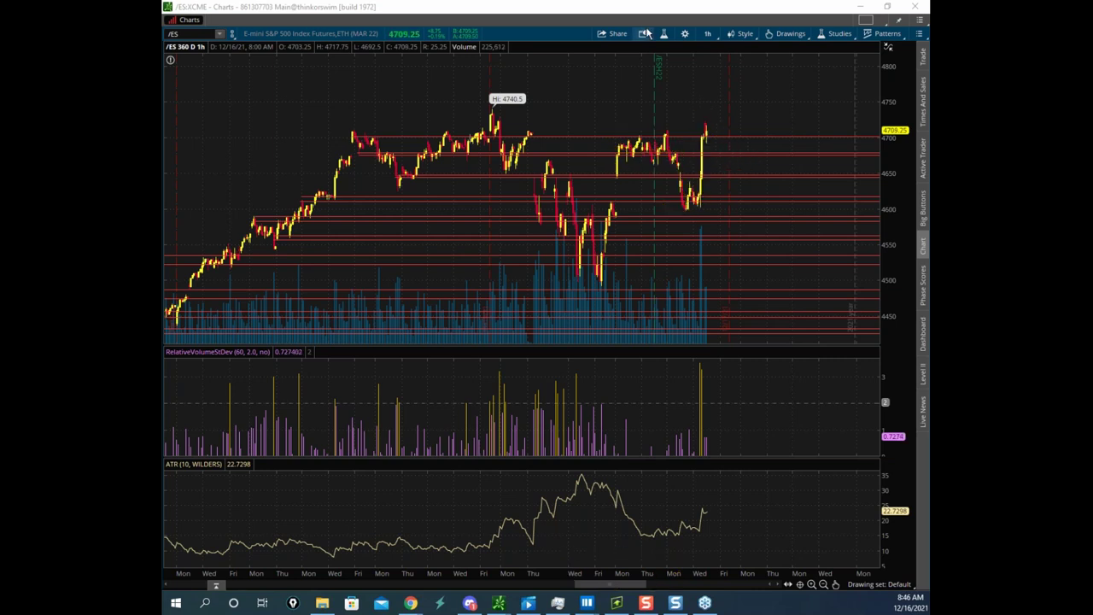
- Reopen the /ES chart full-size over the heatmap, sketch a rally to about 4800, and move the chart out of the heatmap's way
key("alt+Tab")
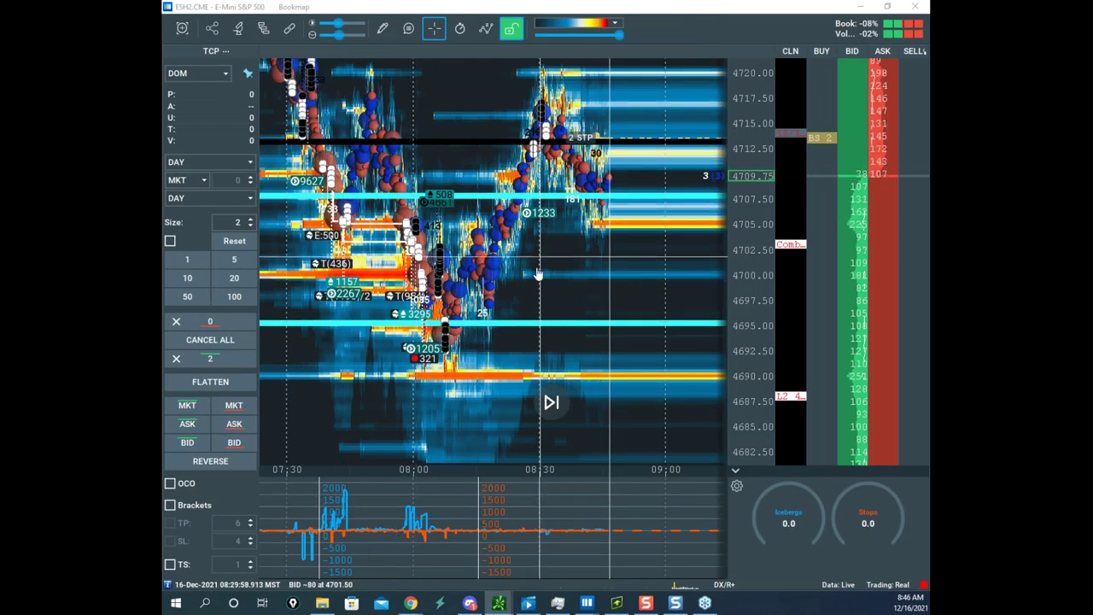
key("alt+Tab")
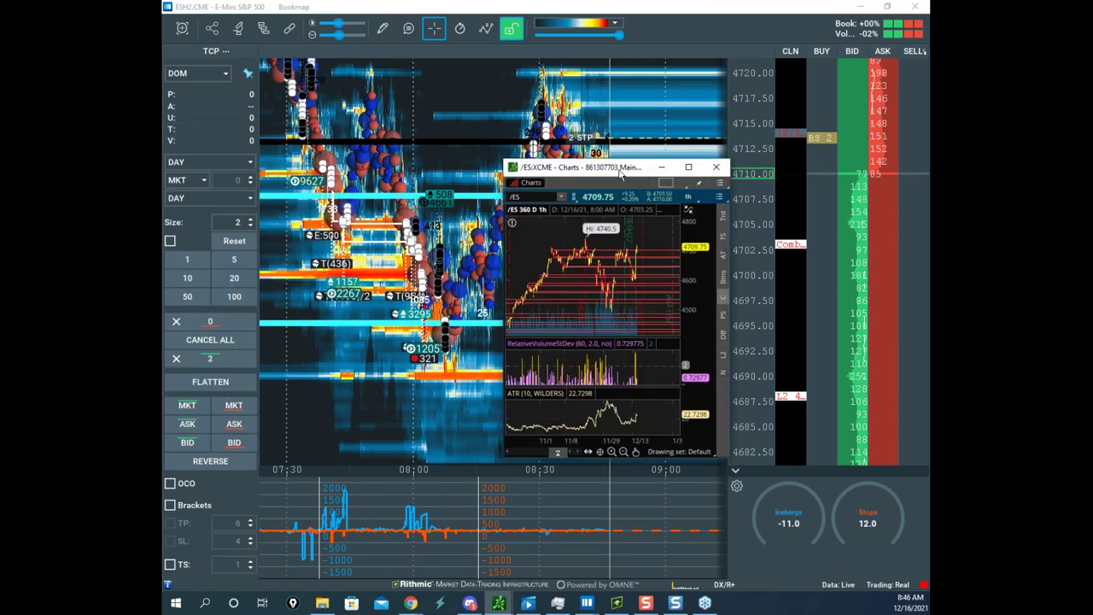
left_click(689, 171)
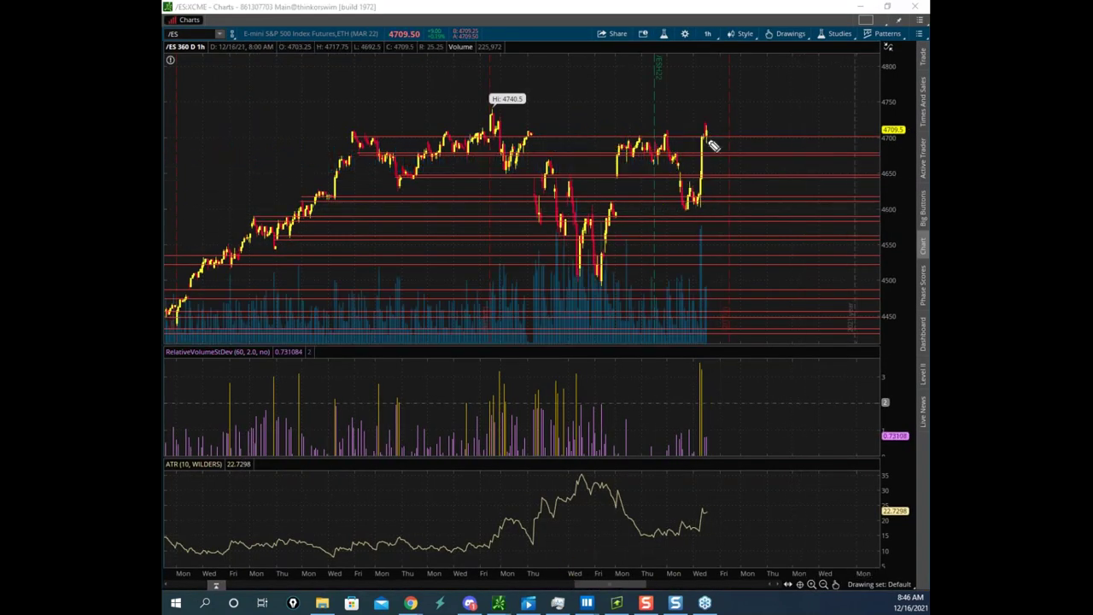
left_click_drag(719, 112, 719, 72)
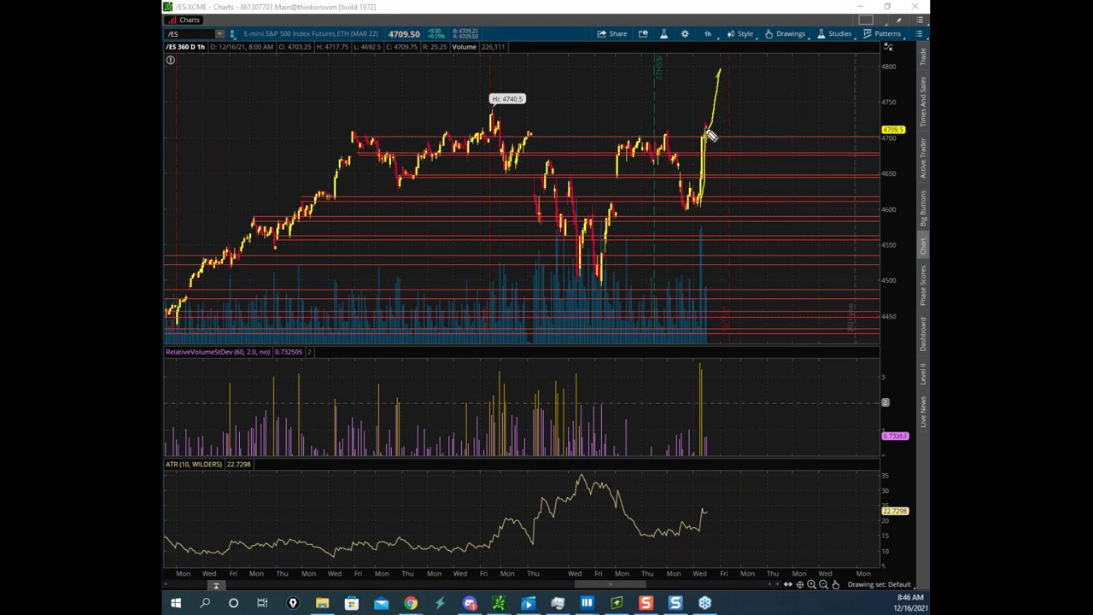
left_click_drag(689, 9, 690, 0)
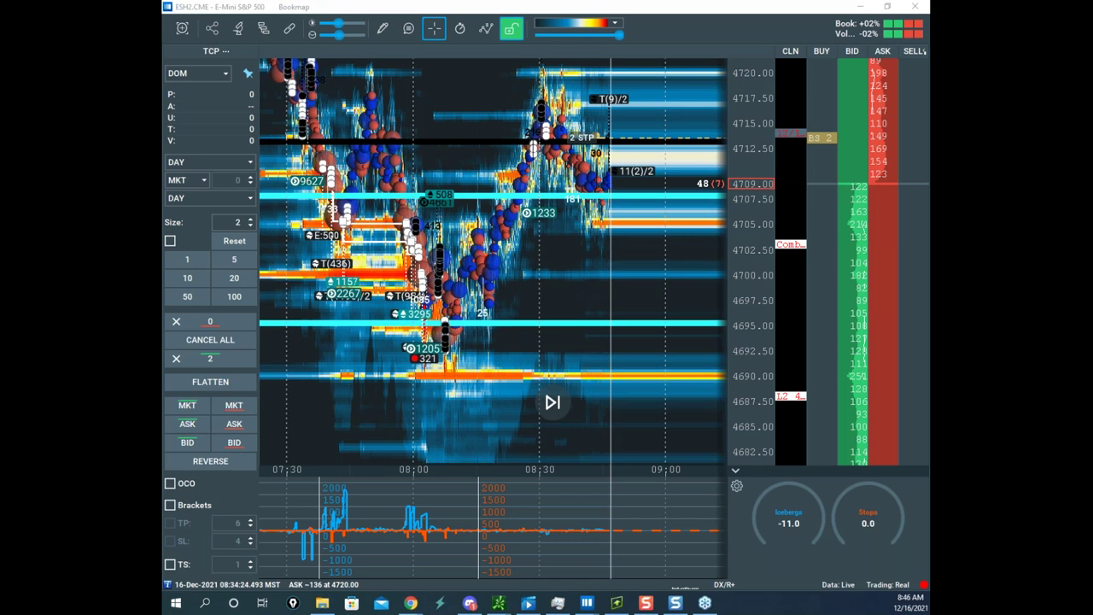
- Mark the range from about 4707 to 4695, circle the 08:00 cluster and its indicator spikes, and draw two lines just below 4705
left_click_drag(553, 212, 553, 329)
left_click_drag(453, 468, 553, 491)
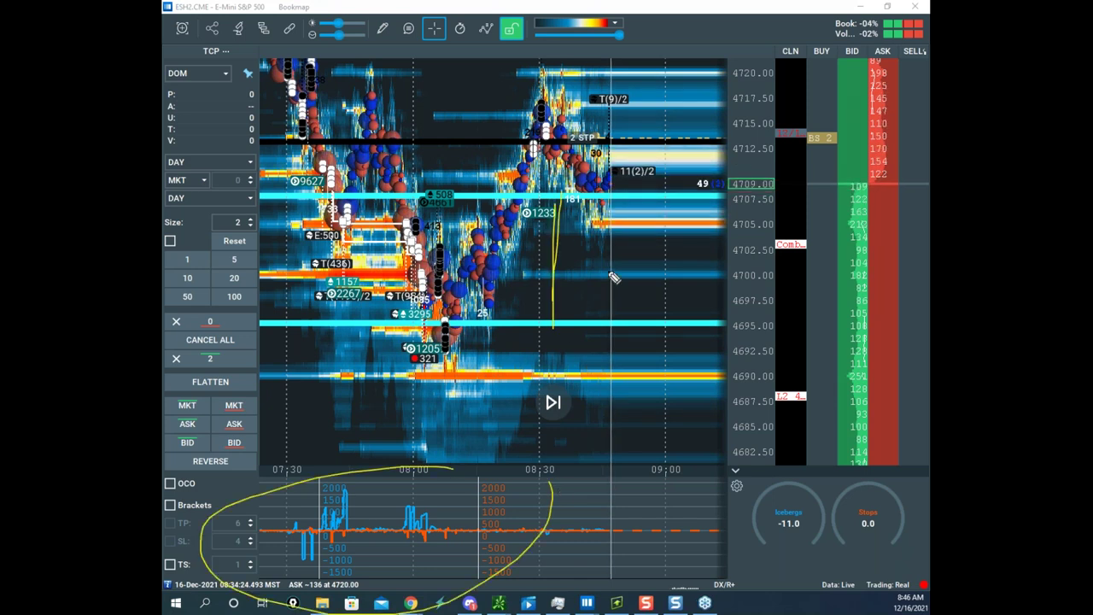
left_click_drag(591, 225, 692, 234)
mouse_move(504, 197)
left_mouse_down()
mouse_move(340, 303)
mouse_move(495, 313)
left_mouse_up()
left_click_drag(346, 487, 431, 536)
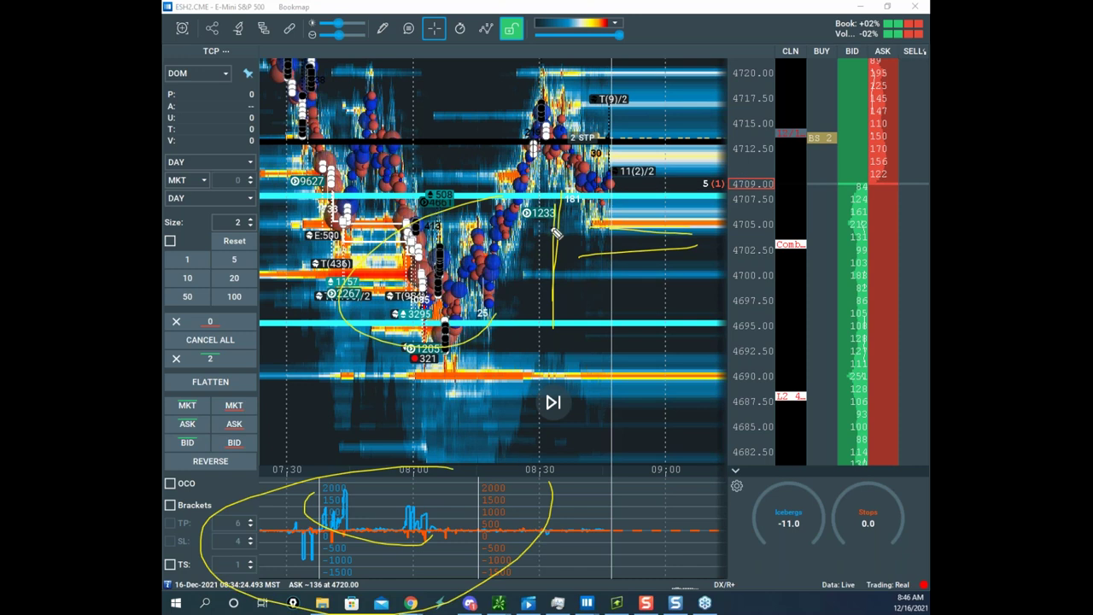
- Sketch a drop from about 4708 to 4687 and a rally from about 4714 past 4720, and clear the drawings
mouse_move(602, 332)
left_mouse_down()
mouse_move(600, 402)
mouse_move(626, 387)
left_mouse_up()
mouse_move(637, 198)
left_mouse_down()
mouse_move(649, 361)
mouse_move(641, 389)
left_mouse_up()
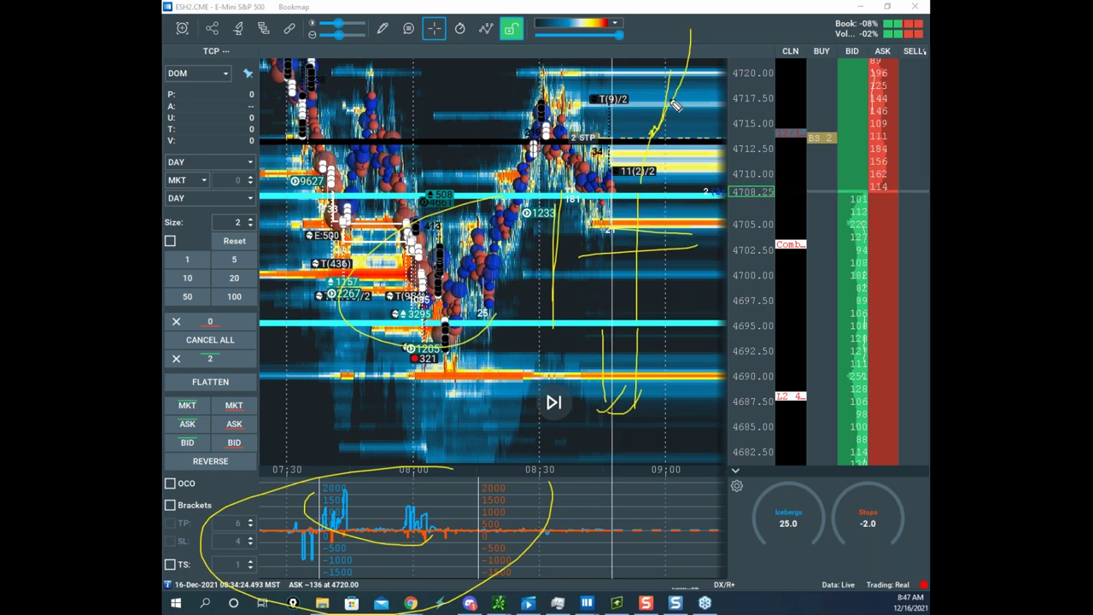
left_click_drag(656, 135, 722, 13)
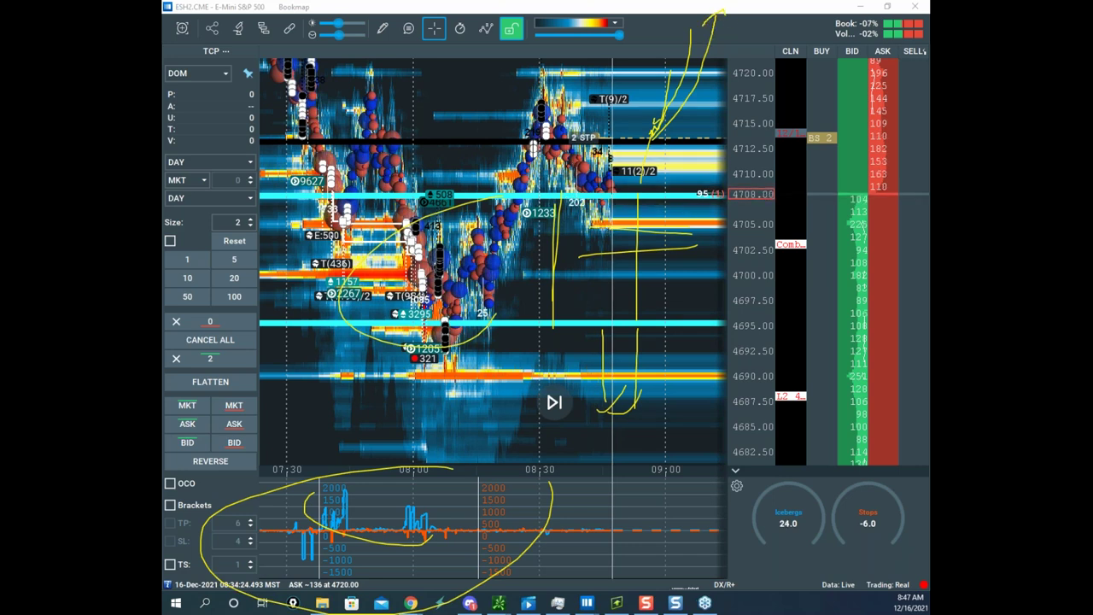
key("Escape")
- Widen the S&P 500 heatmap's time and price range to show about 4682 to 4732
scroll(572, 223, "down", 2)
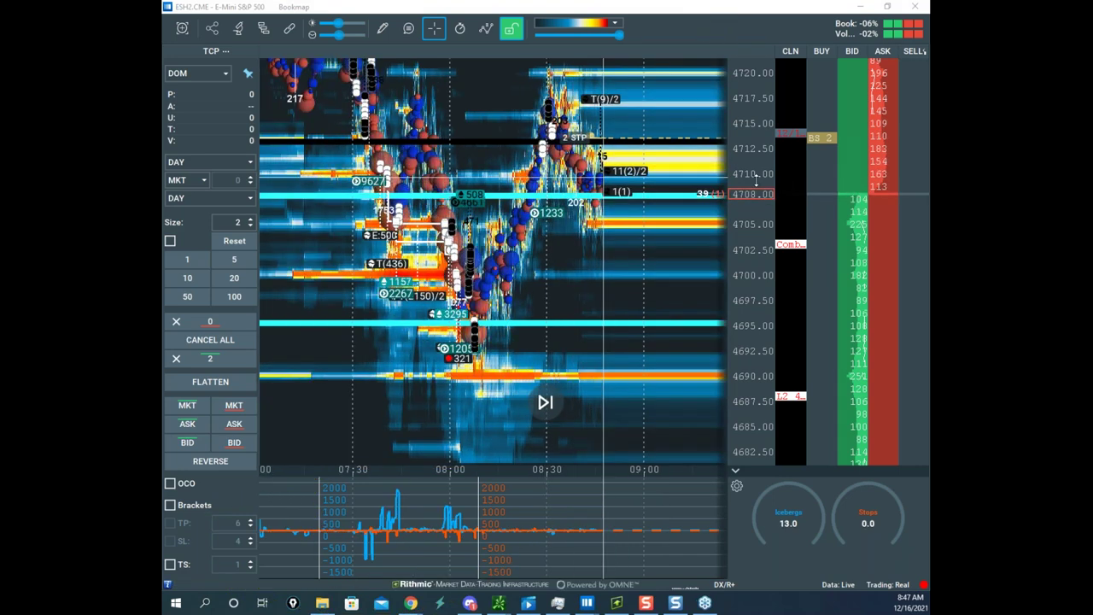
scroll(757, 182, "down", 2)
left_click_drag(655, 169, 608, 231)
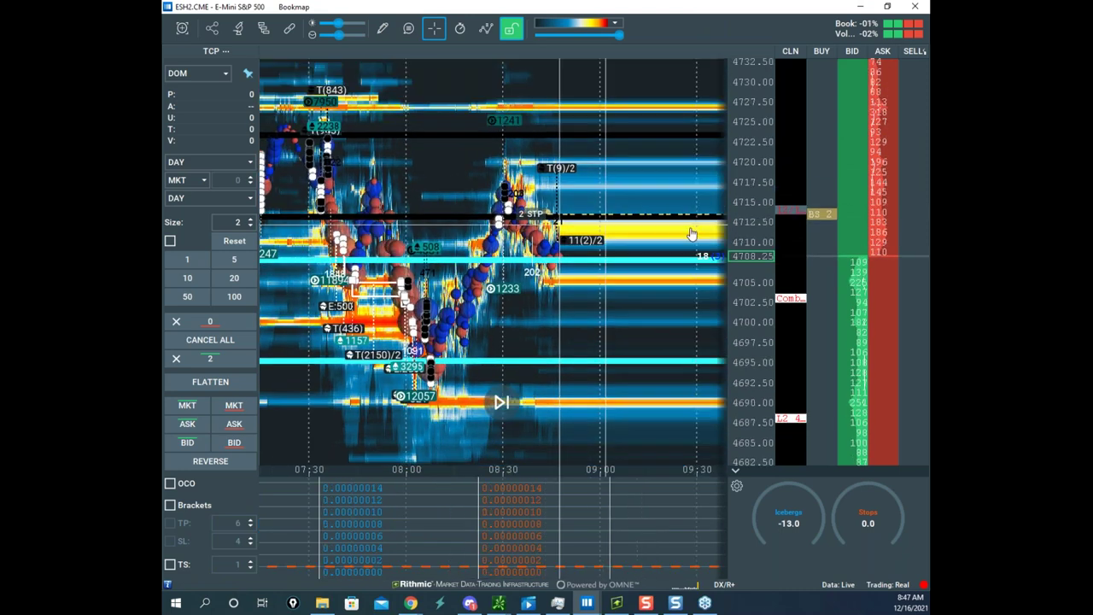
- Bring up the /ES hourly chart over the heatmap, circle its ATR reading, and return to the S&P 500 heatmap
scroll(747, 202, "up", 1)
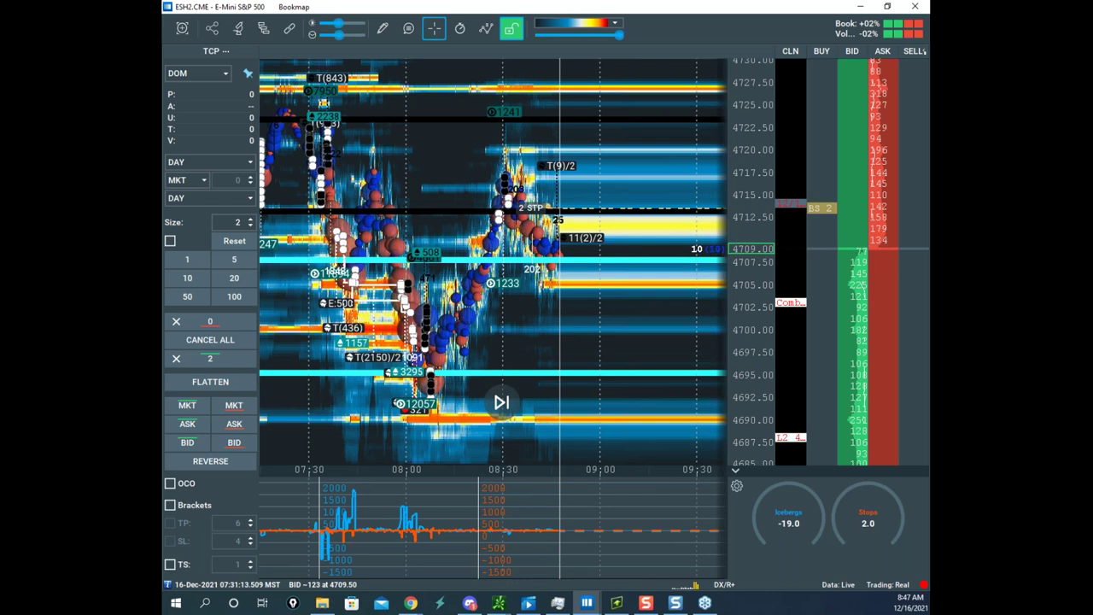
left_click(499, 602)
left_click(597, 220)
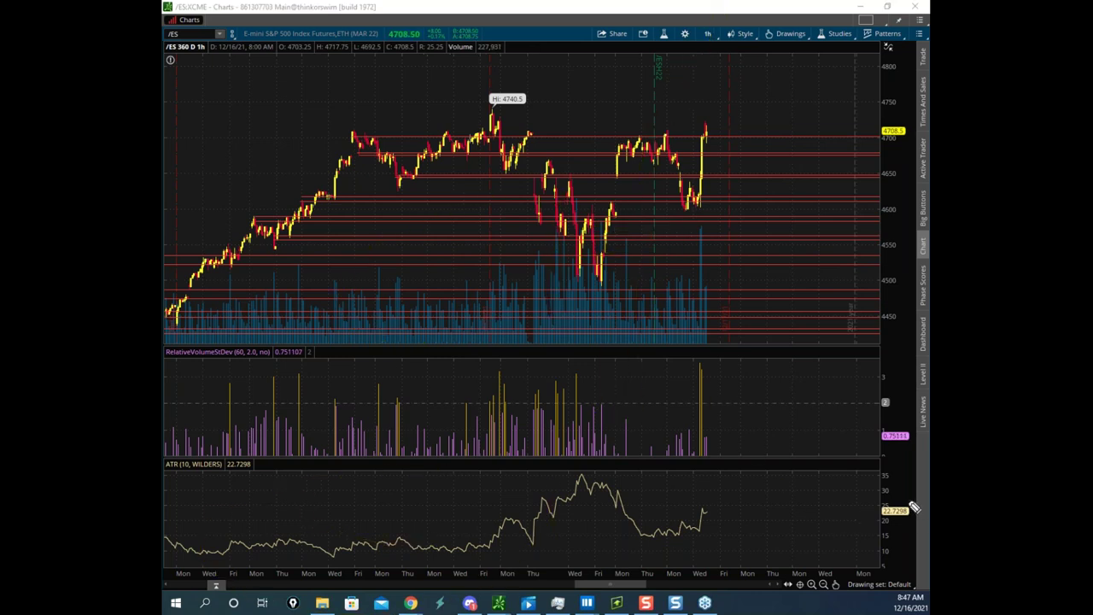
left_click_drag(926, 518, 921, 522)
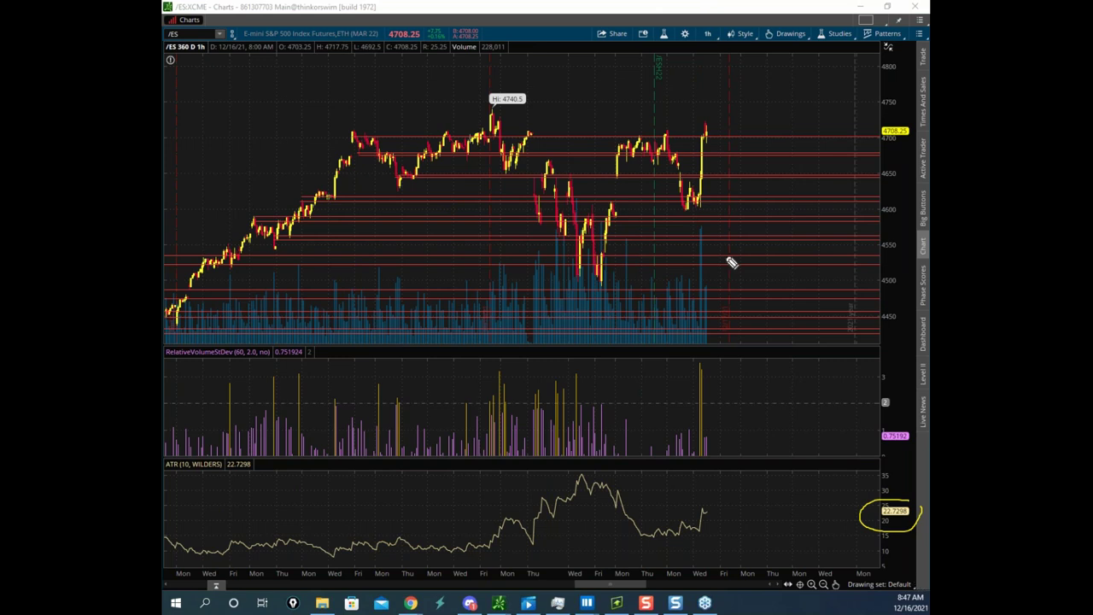
left_click_drag(581, 7, 546, 0)
- Mark a level near 4708, sketch rallies from about 4707 to 4731 and from about 4718 past 4735, and clear the drawings
left_click_drag(623, 243, 577, 325)
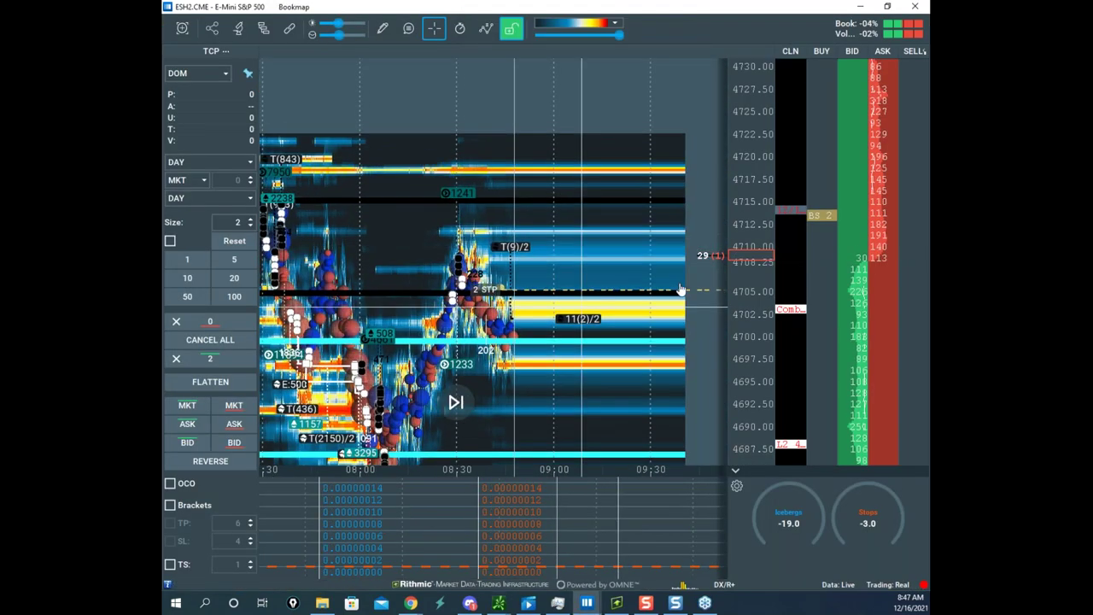
scroll(736, 277, "up", 2)
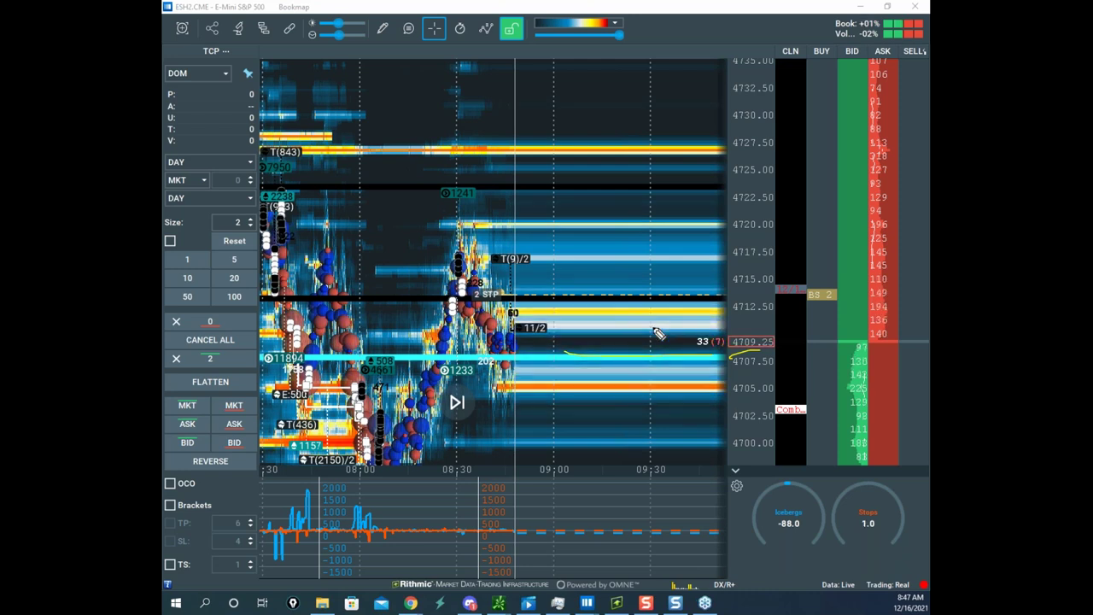
left_click_drag(854, 108, 858, 109)
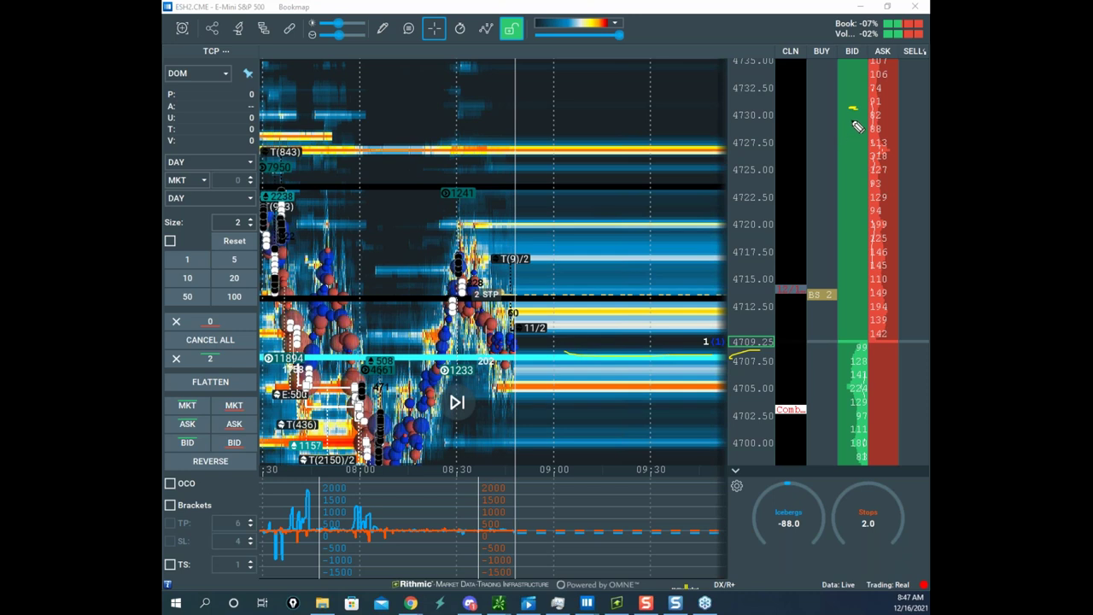
left_click_drag(704, 367, 732, 104)
left_click_drag(644, 247, 716, 42)
key("Escape")
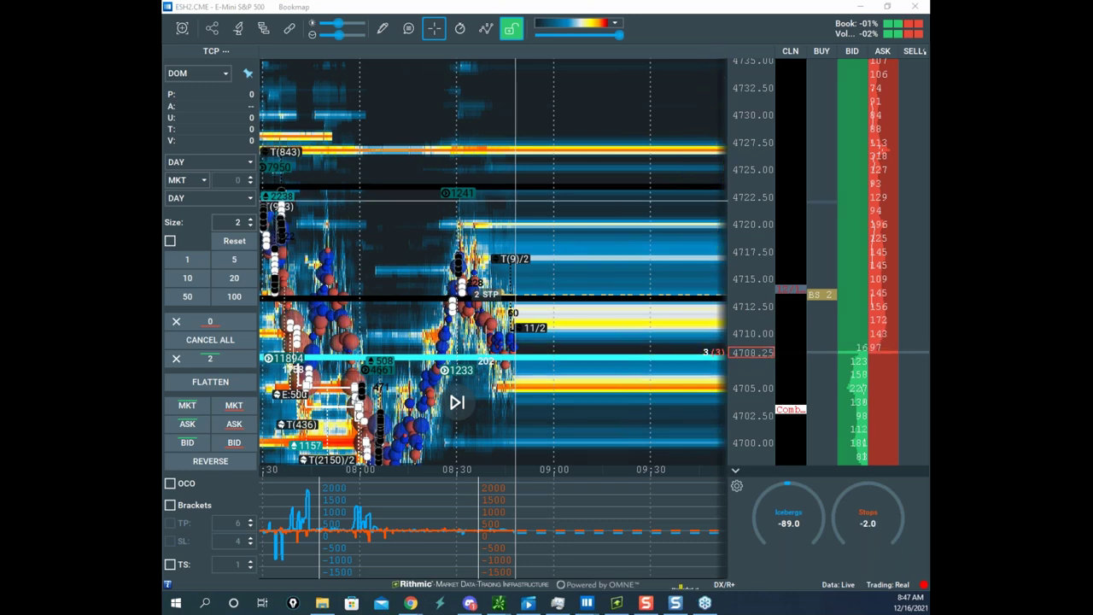
- Circle the buy stop near 4714 and sketch a rally from about 4710 to above 4745 on the heatmap
left_click_drag(675, 221, 622, 220)
left_click_drag(762, 154, 762, 248)
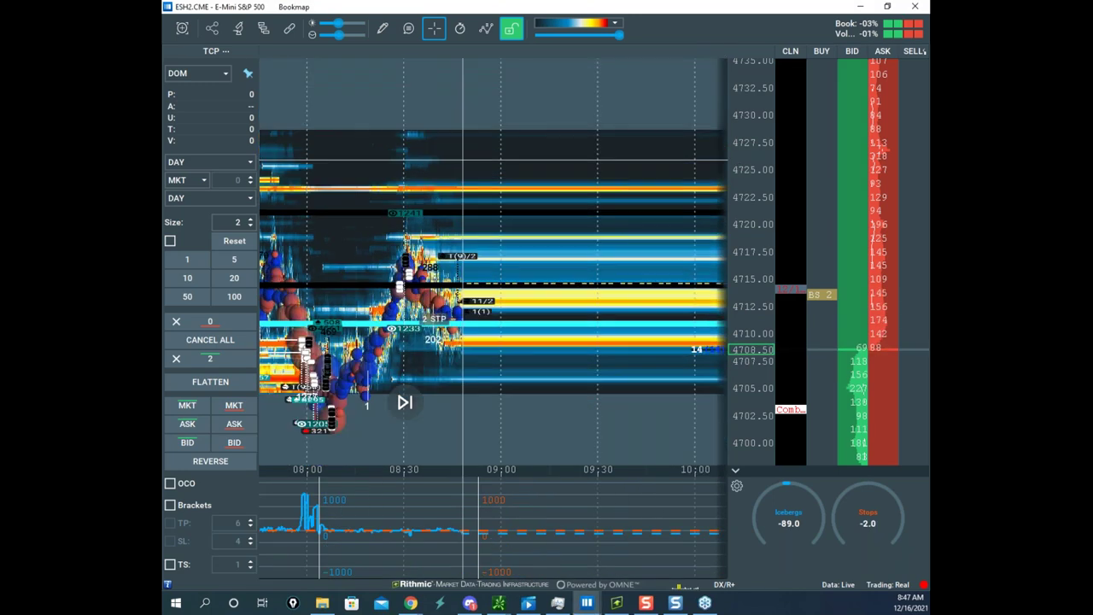
left_click(488, 10)
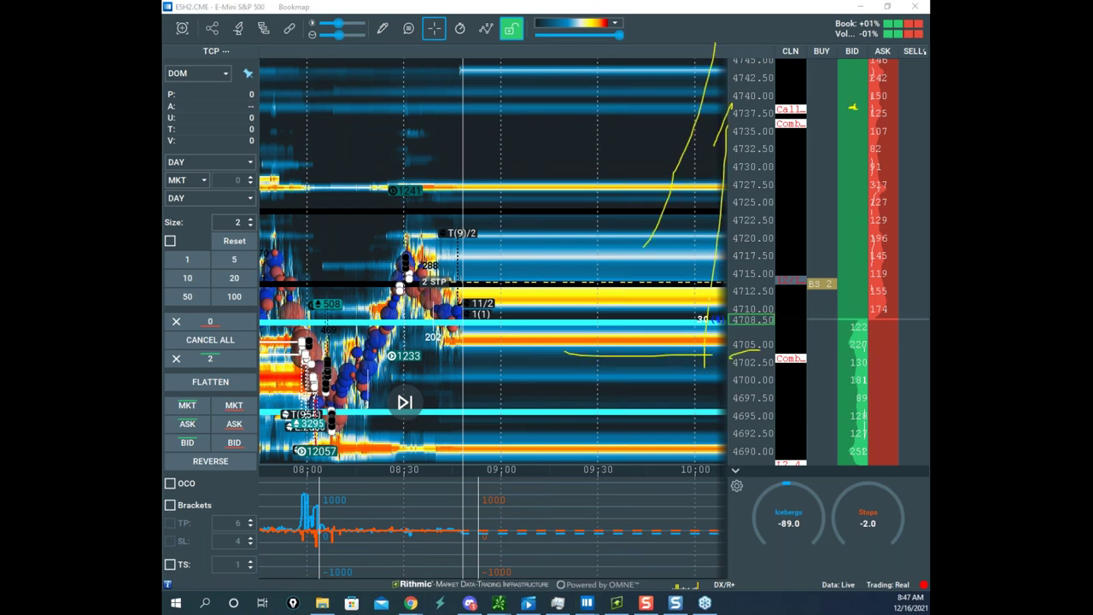
mouse_move(845, 279)
left_mouse_down()
mouse_move(853, 305)
mouse_move(858, 295)
left_mouse_up()
mouse_move(564, 308)
left_mouse_down()
mouse_move(586, 300)
mouse_move(703, 160)
mouse_move(827, 152)
left_mouse_up()
mouse_move(674, 163)
left_mouse_down()
mouse_move(713, 95)
mouse_move(724, 14)
mouse_move(782, 36)
left_mouse_up()
- Draw a level line just above 4745, sketch several pullbacks from it toward about 4730, and clear the drawings
left_click_drag(680, 55, 828, 54)
mouse_move(702, 81)
left_mouse_down()
mouse_move(764, 35)
mouse_move(786, 106)
left_mouse_up()
mouse_move(771, 63)
left_mouse_down()
mouse_move(792, 38)
mouse_move(813, 117)
left_mouse_up()
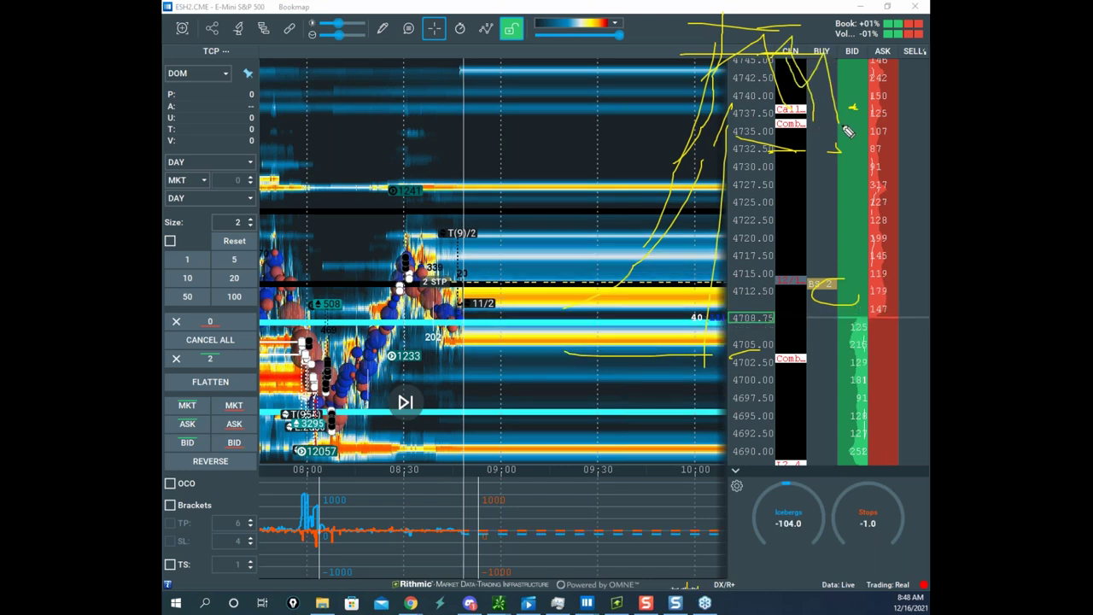
left_click_drag(773, 54, 818, 96)
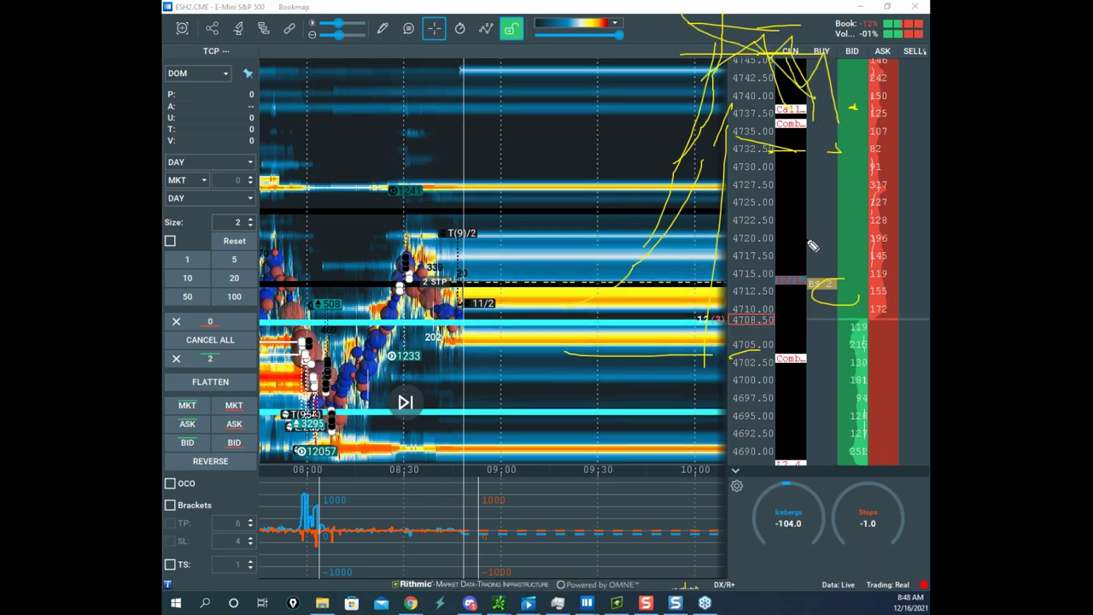
left_click_drag(721, 71, 824, 167)
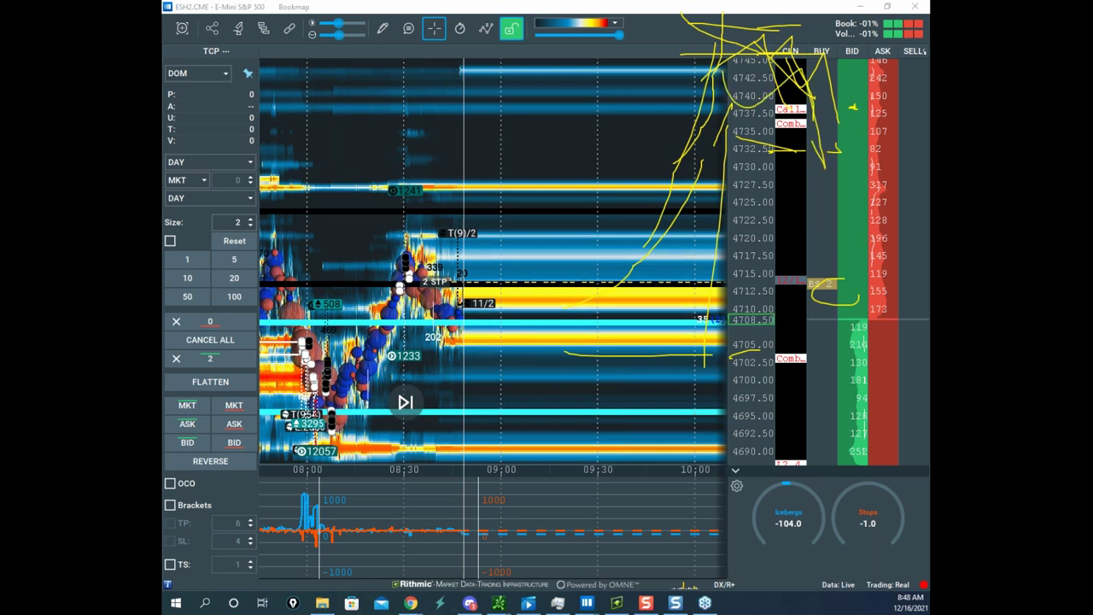
key("Escape")
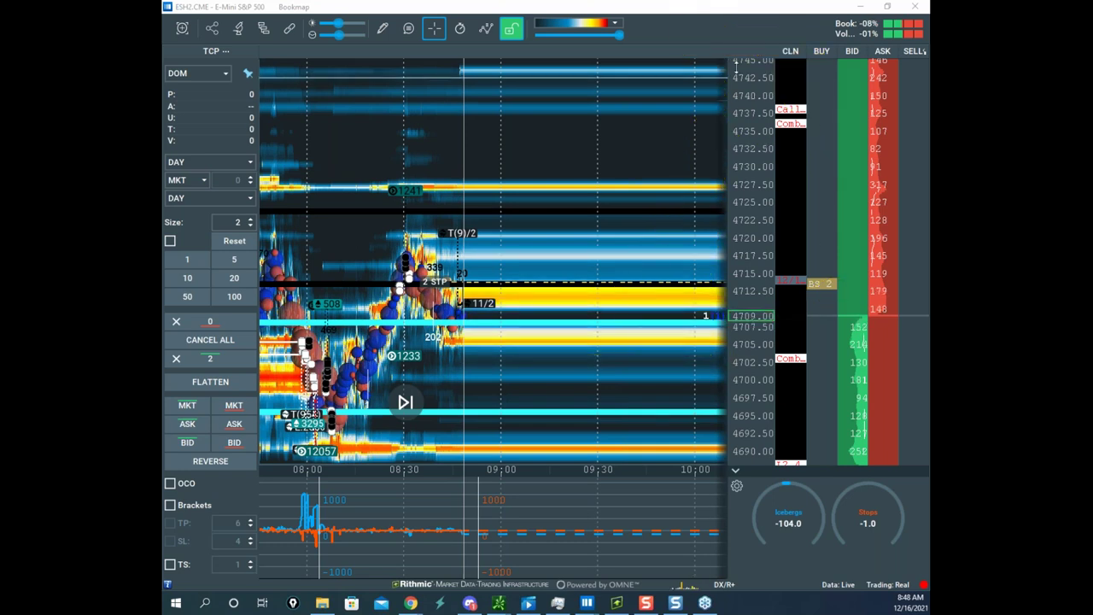
- Switch to the browser, enlarge its window, and open the TraderSync dashboard with the trade list
key("alt+Tab")
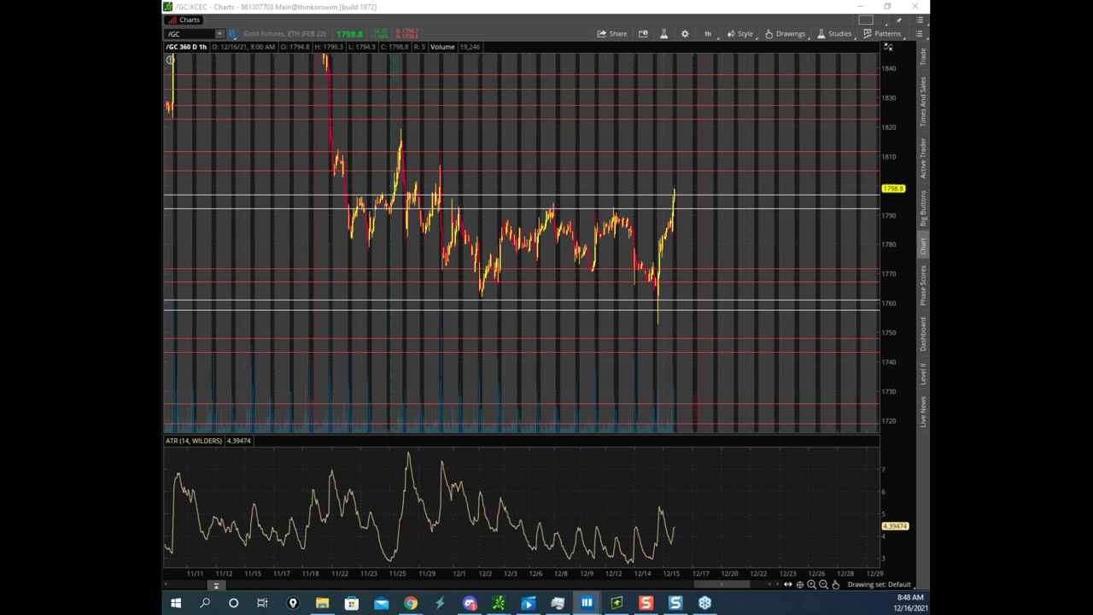
key("alt+Tab")
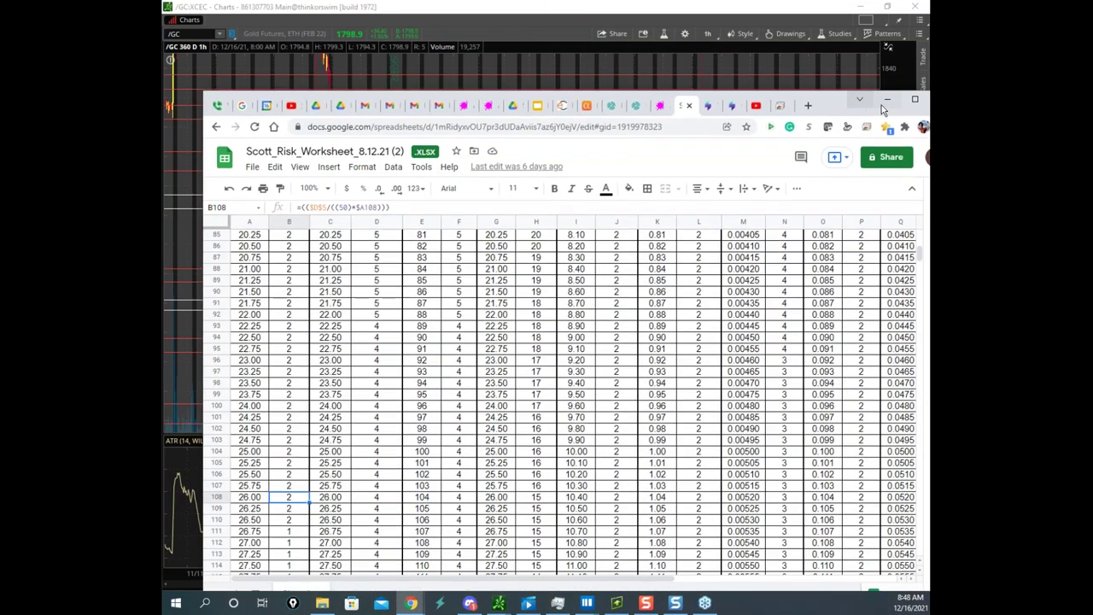
left_click(914, 99)
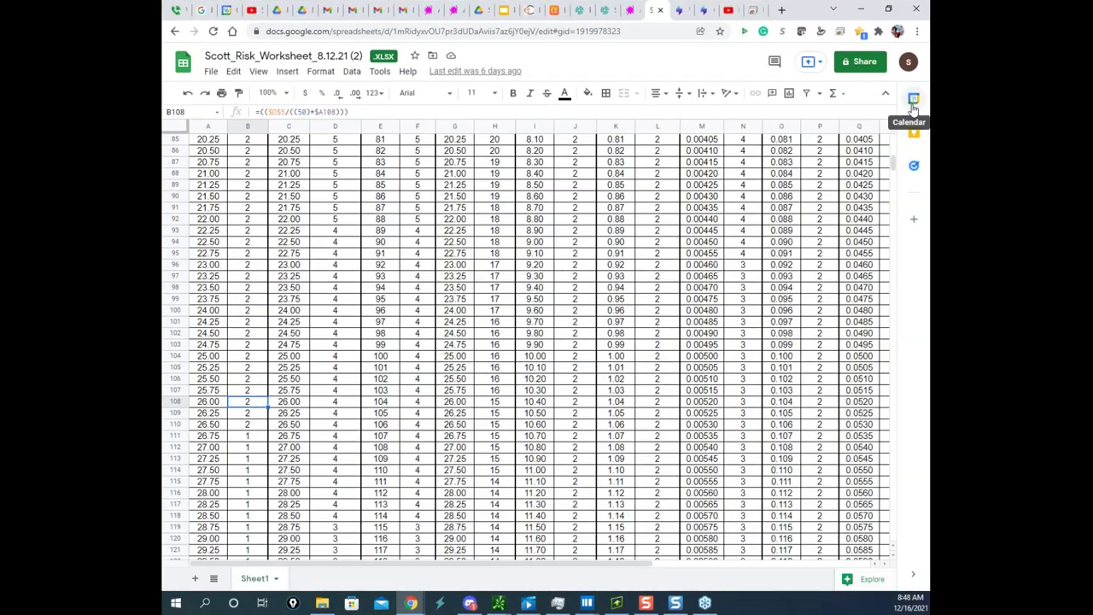
left_click(703, 11)
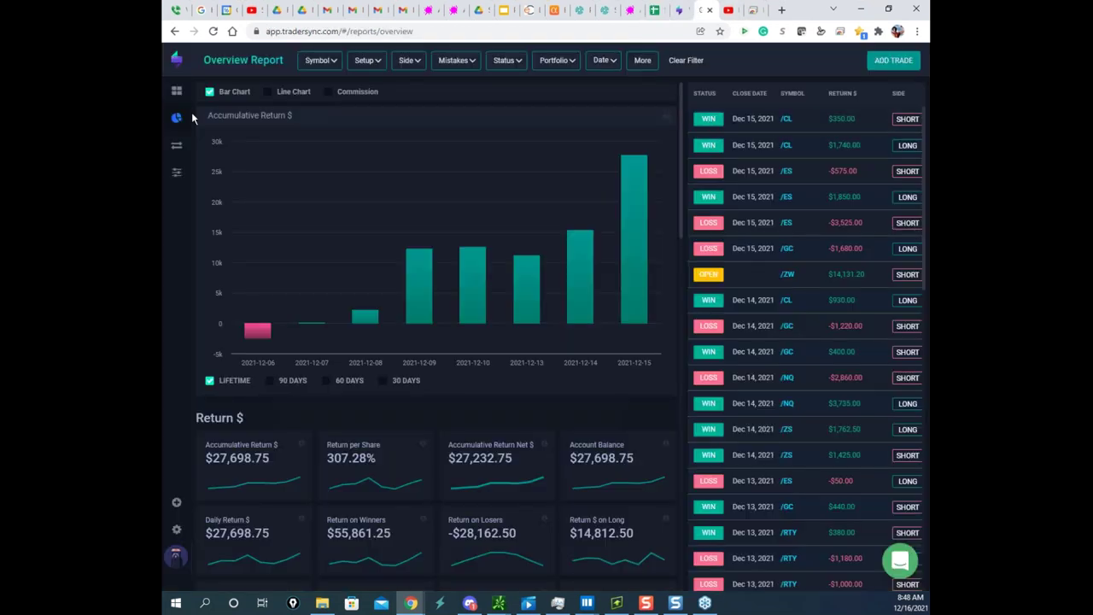
left_click(177, 90)
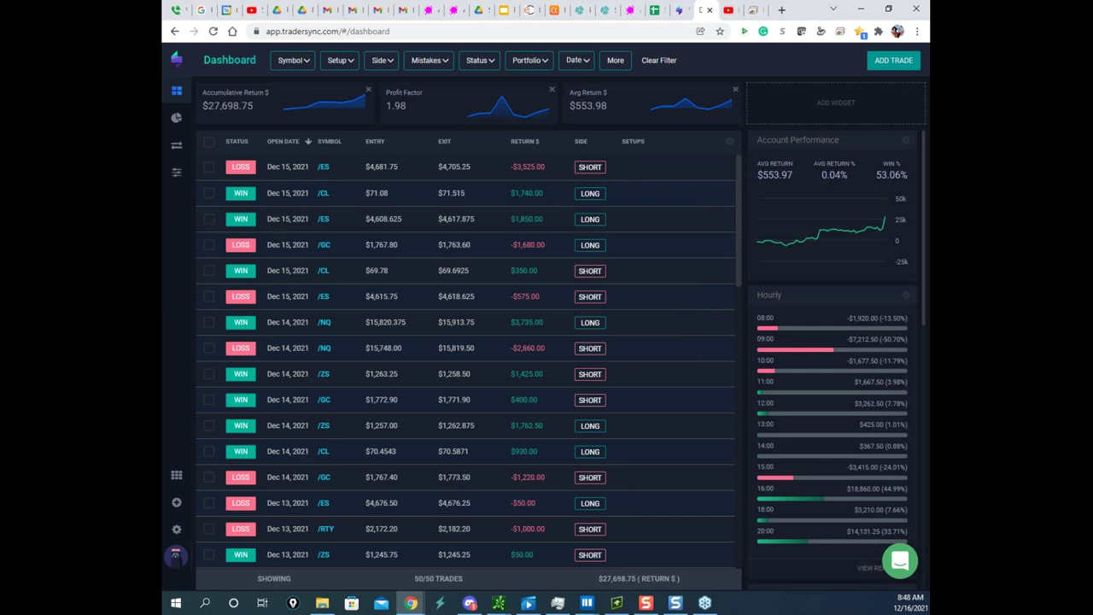
- Look through the earlier trades and open the details of the Dec 9, 2021 /NQ short trade
key("alt+Tab")
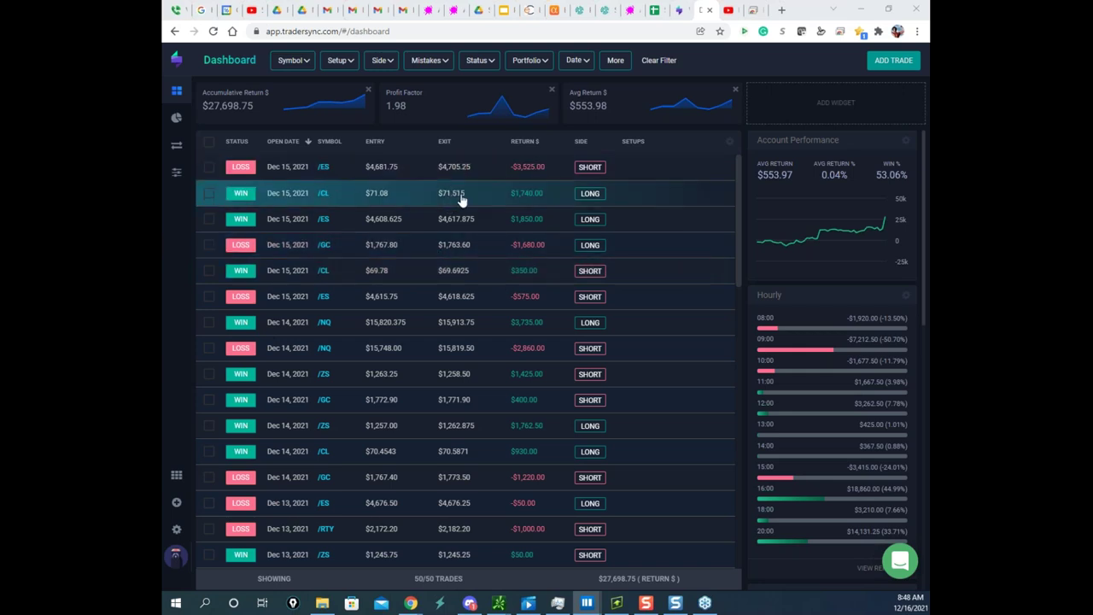
scroll(456, 318, "down", 5)
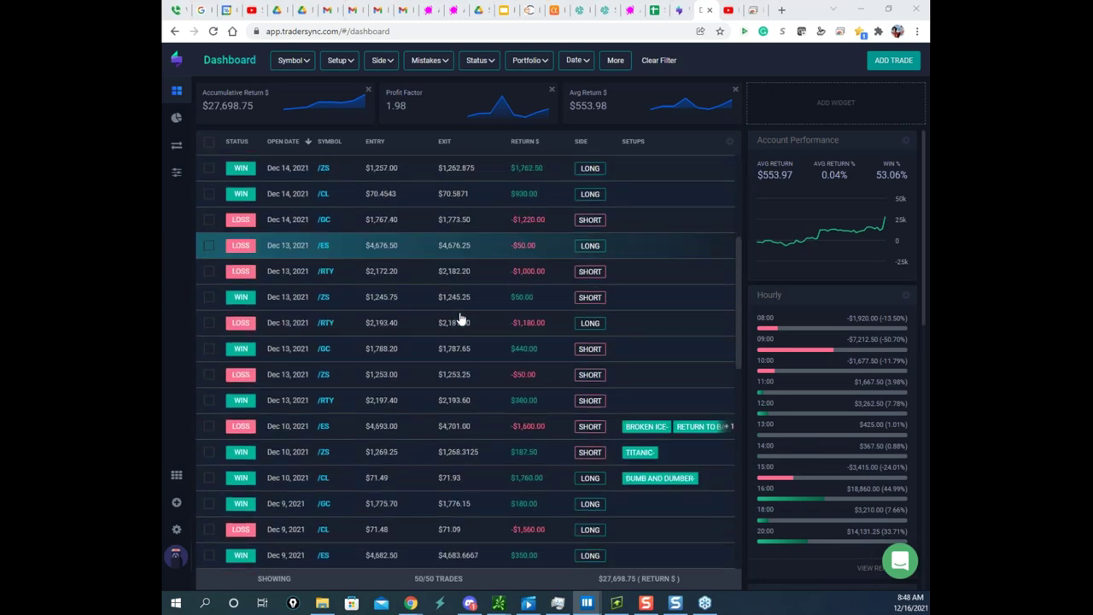
scroll(461, 318, "down", 1)
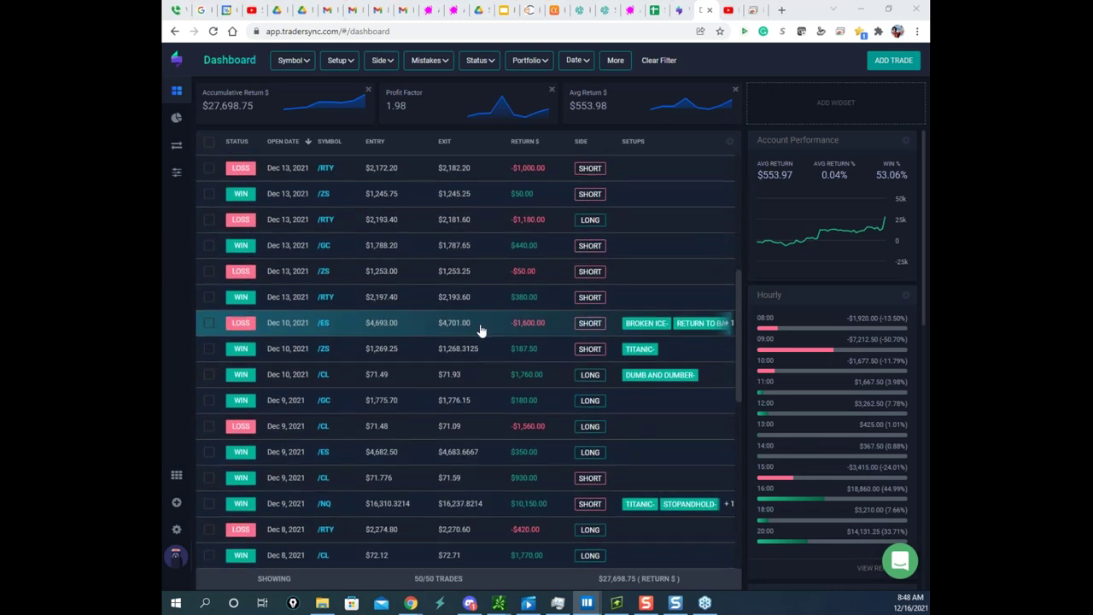
scroll(481, 330, "down", 1)
scroll(483, 335, "down", 1)
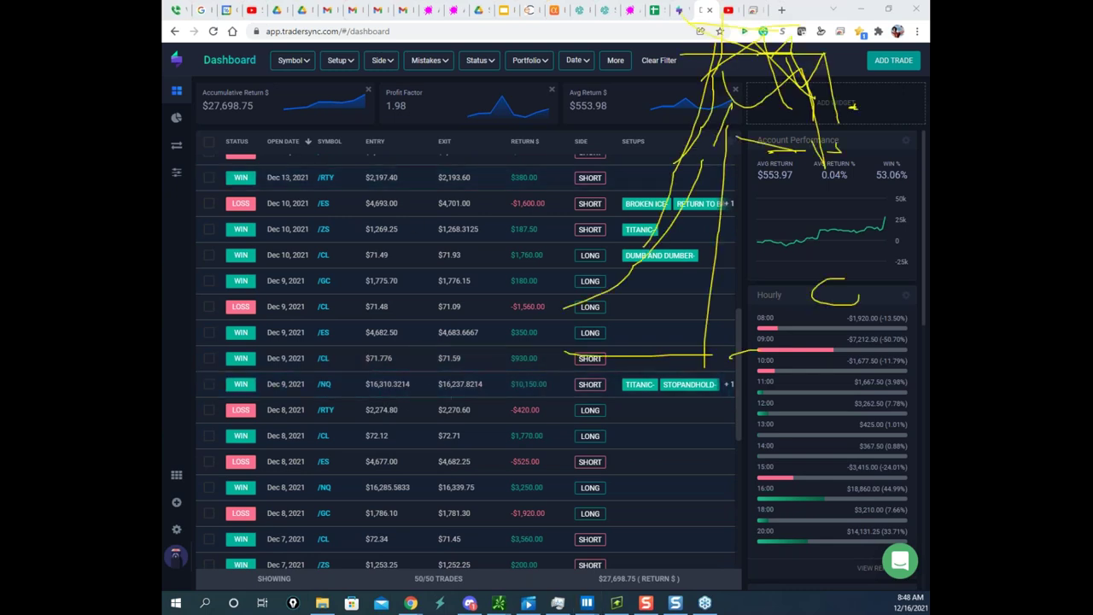
left_click(480, 391)
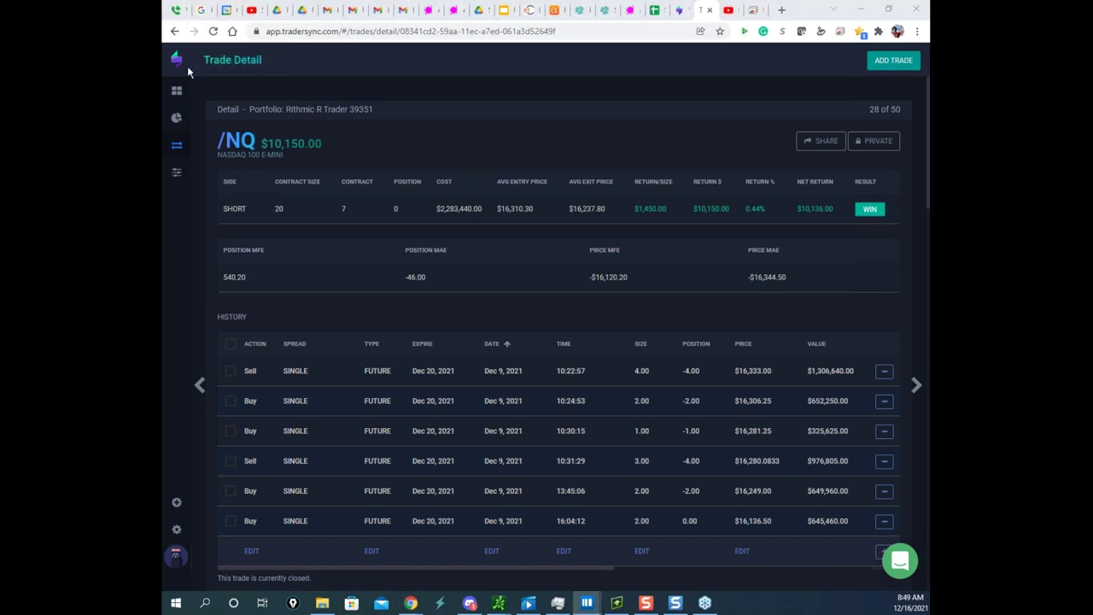
- Circle the first sell's size and position in the trade history, mark the entry times, and underline the first buy row's figures
left_click_drag(164, 61, 707, 200)
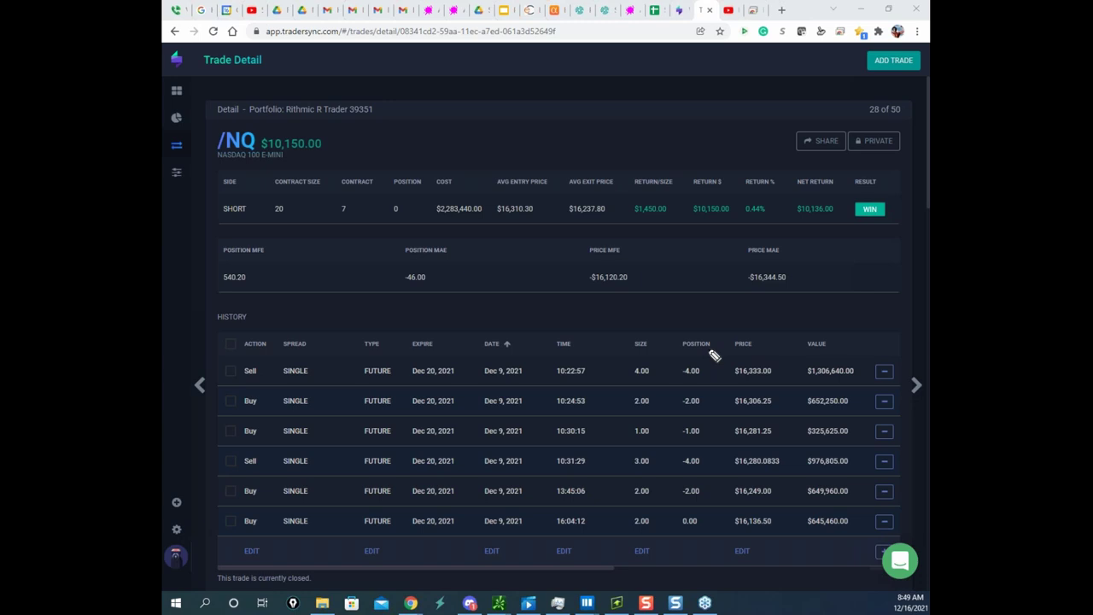
left_click_drag(697, 353, 730, 380)
left_click_drag(613, 363, 623, 409)
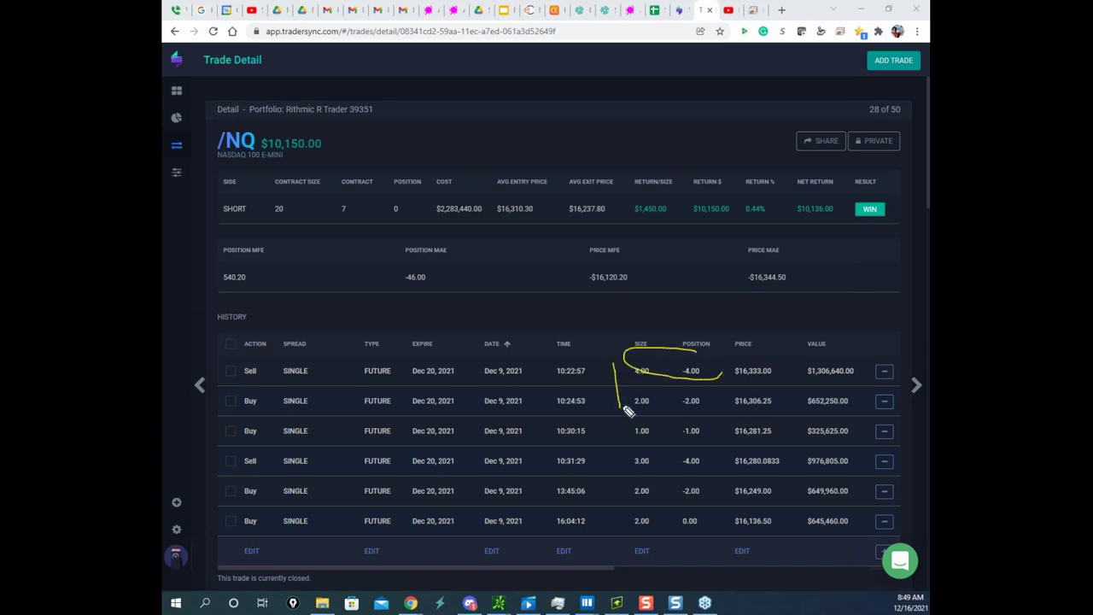
left_click_drag(586, 359, 616, 391)
left_click_drag(640, 393, 704, 409)
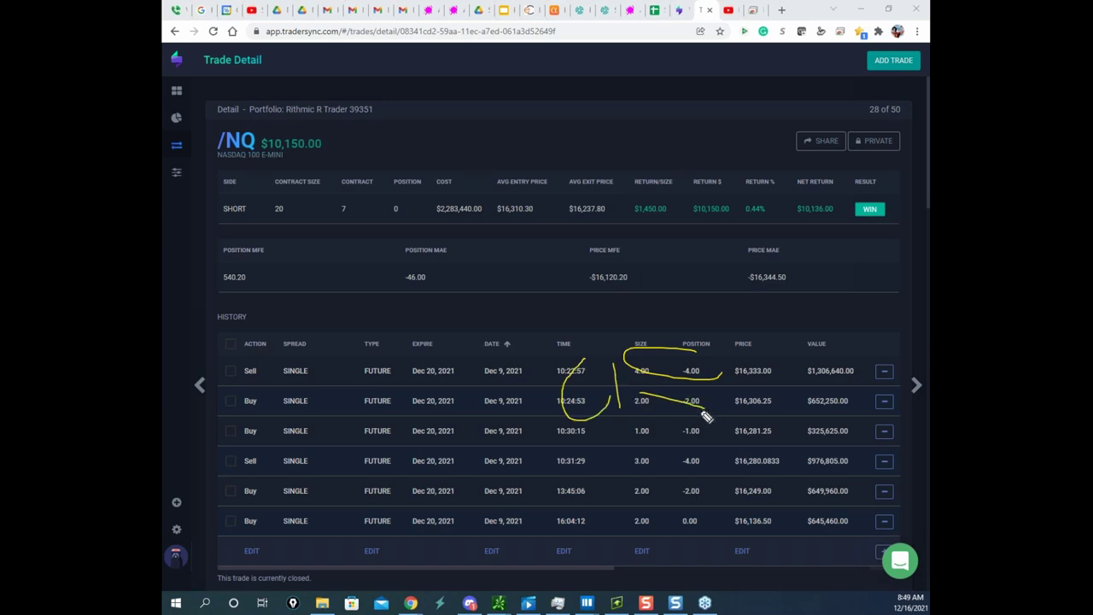
- Circle the trade's Price MFE and Return $ figures, and clear the drawings
mouse_move(636, 255)
left_mouse_down()
mouse_move(666, 312)
mouse_move(696, 295)
left_mouse_up()
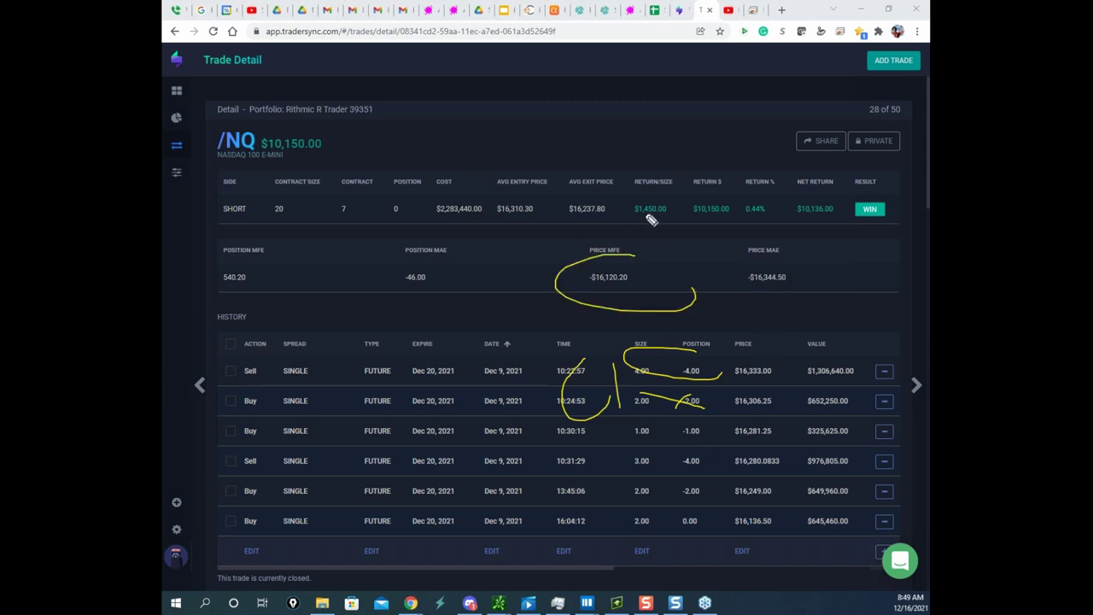
mouse_move(767, 214)
left_mouse_down()
mouse_move(647, 221)
mouse_move(780, 235)
left_mouse_up()
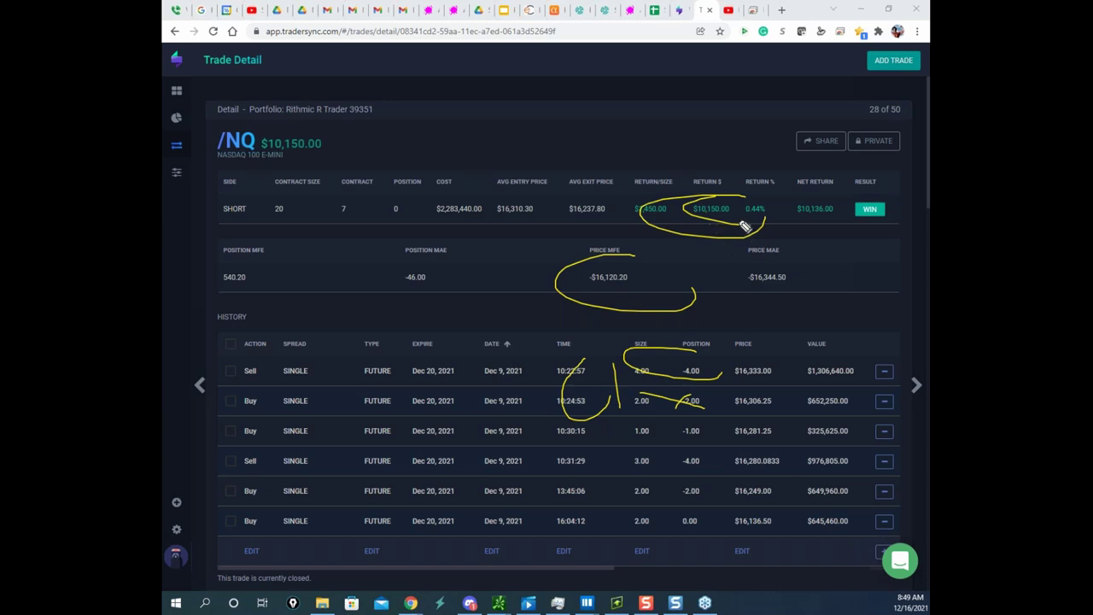
left_click_drag(743, 213, 786, 245)
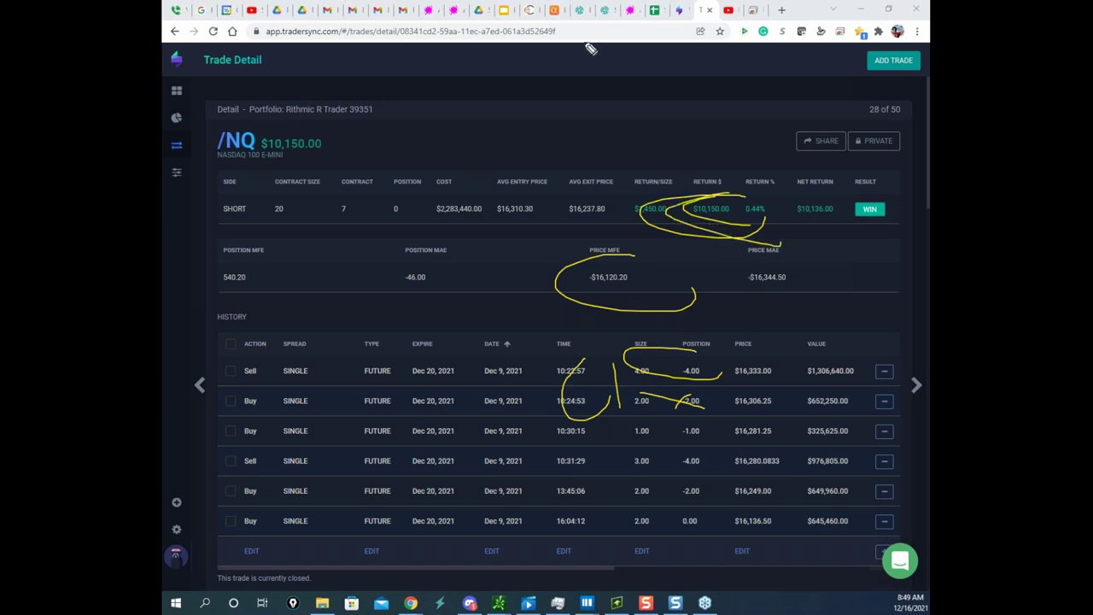
key("Escape")
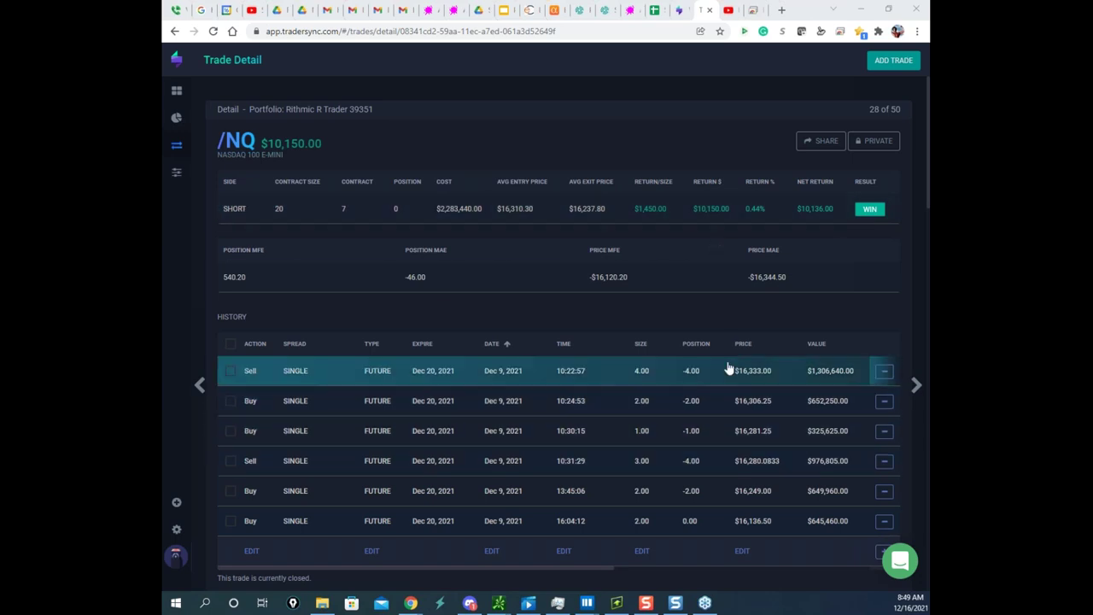
- Sketch a falling price path with a congestion zone and support marks over the /NQ trade's execution history
scroll(727, 367, "down", 1)
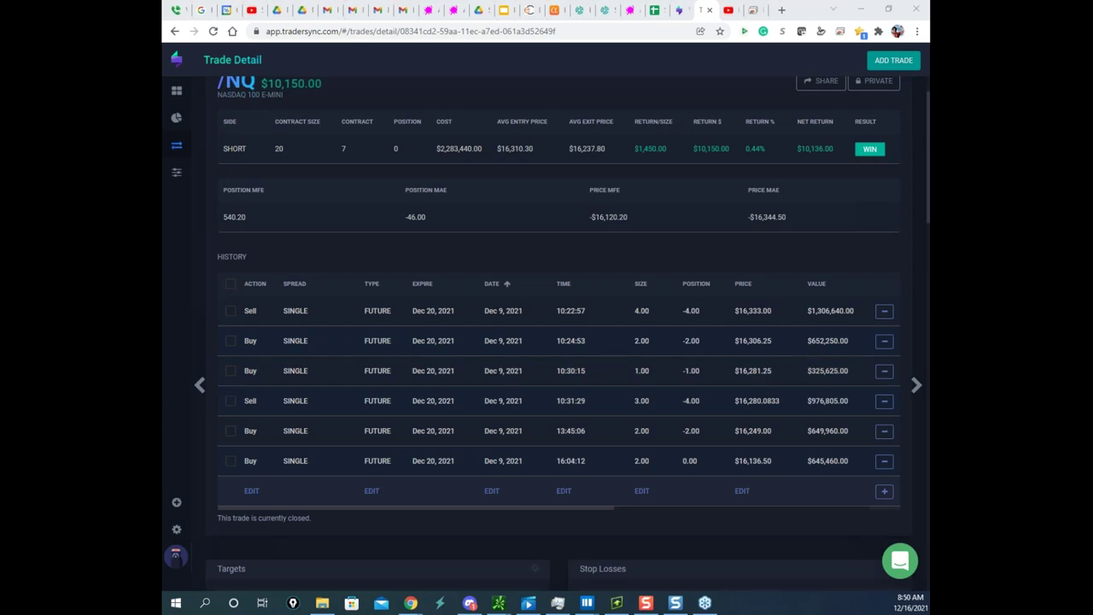
mouse_move(606, 164)
left_mouse_down()
mouse_move(690, 341)
mouse_move(703, 299)
mouse_move(740, 334)
mouse_move(859, 314)
left_mouse_up()
mouse_move(789, 275)
left_mouse_down()
mouse_move(676, 353)
mouse_move(892, 323)
mouse_move(869, 245)
left_mouse_up()
left_click_drag(733, 316, 814, 443)
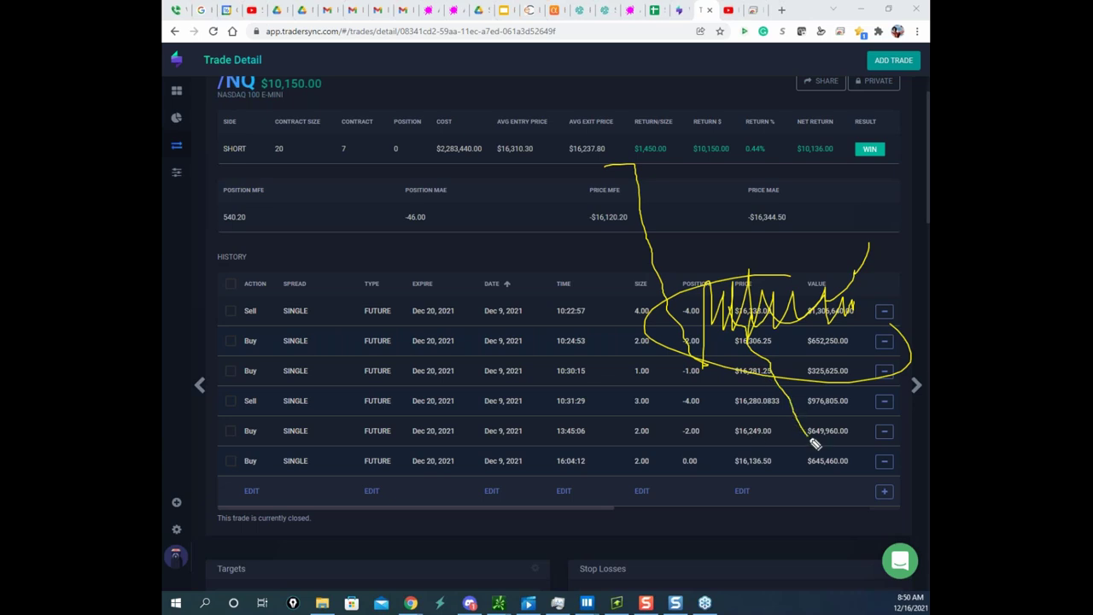
left_click_drag(736, 436, 816, 436)
mouse_move(757, 454)
left_mouse_down()
mouse_move(820, 443)
mouse_move(844, 452)
left_mouse_up()
left_click_drag(773, 329, 860, 515)
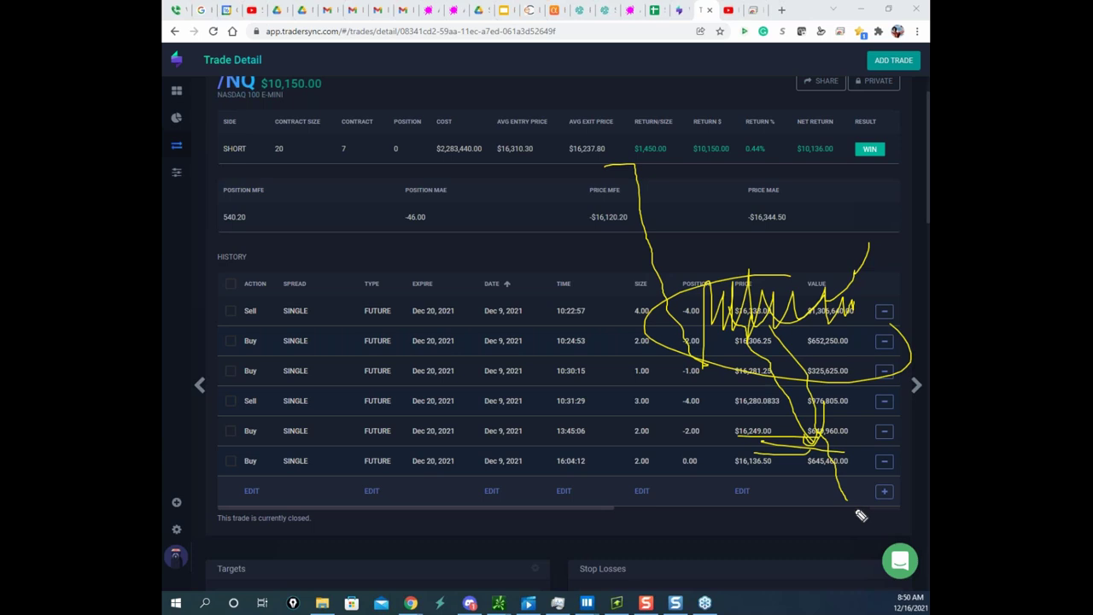
- Circle the /NQ trade's Price MAE and Return $ figures, and clear all the freehand annotations
mouse_move(786, 182)
left_mouse_down()
mouse_move(691, 234)
mouse_move(815, 253)
left_mouse_up()
left_click_drag(724, 129, 744, 156)
left_click_drag(744, 219, 773, 224)
left_click_drag(724, 124, 744, 149)
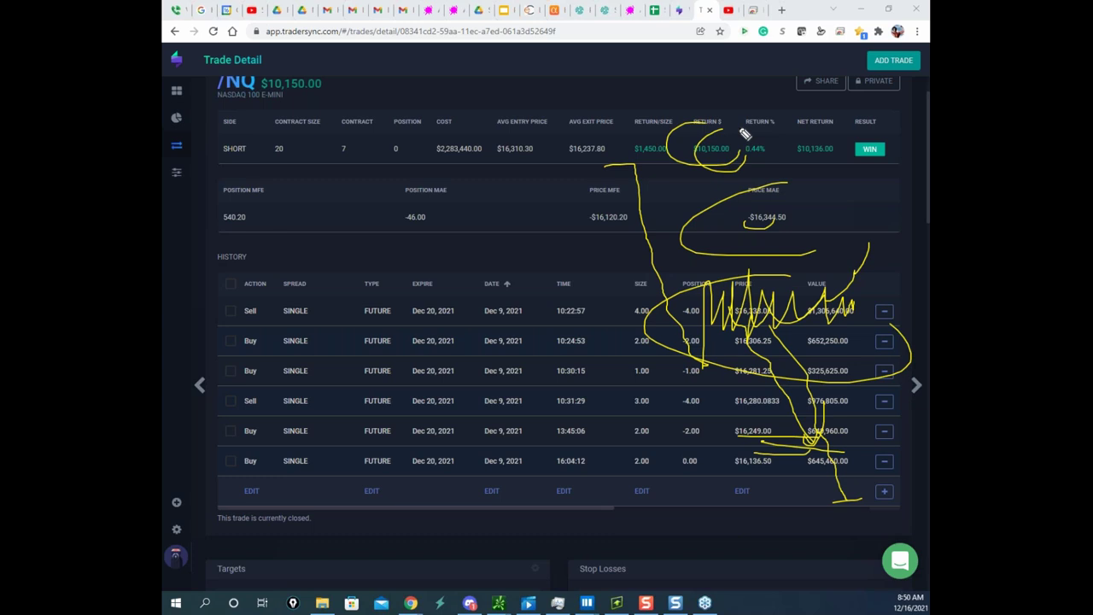
key("Escape")
- Open the still-open Dec 6, 2021 short /ZW trade from the dashboard and review its execution history
left_click(177, 89)
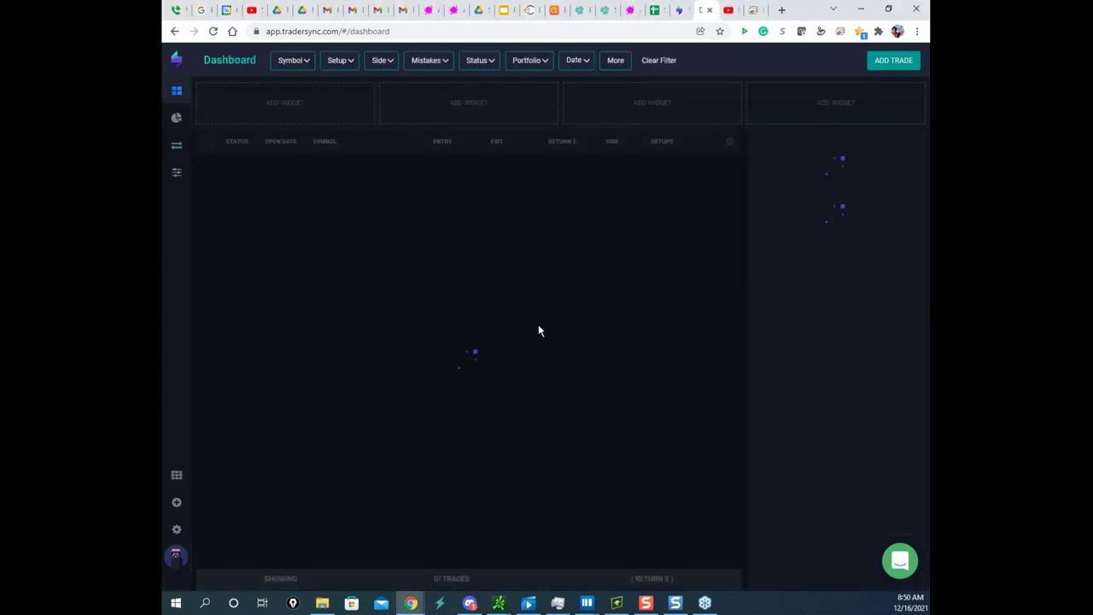
scroll(523, 314, "down", 1)
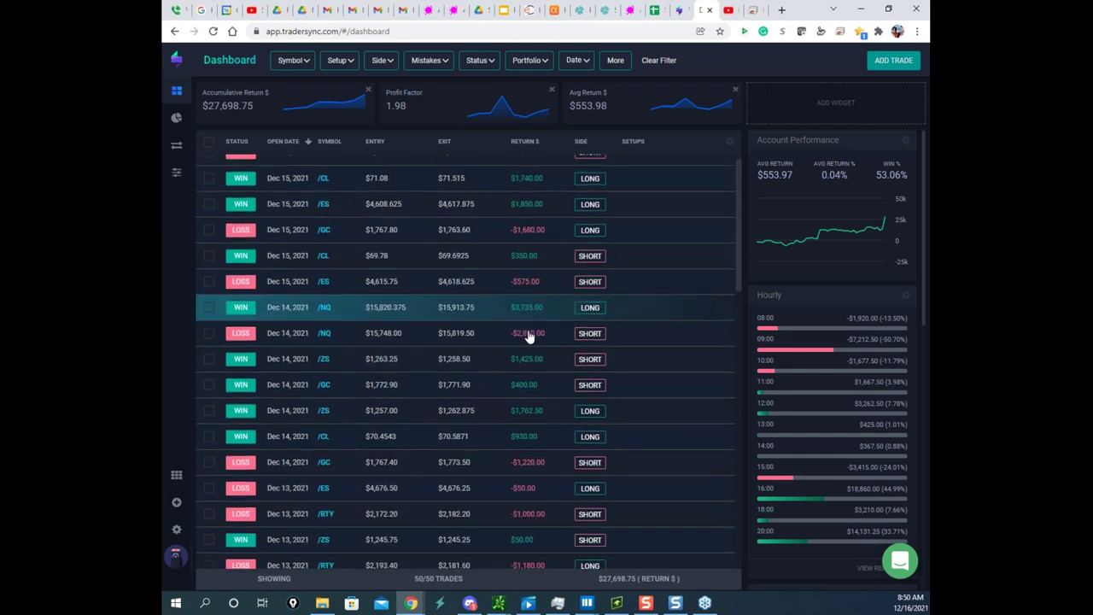
scroll(529, 336, "down", 6)
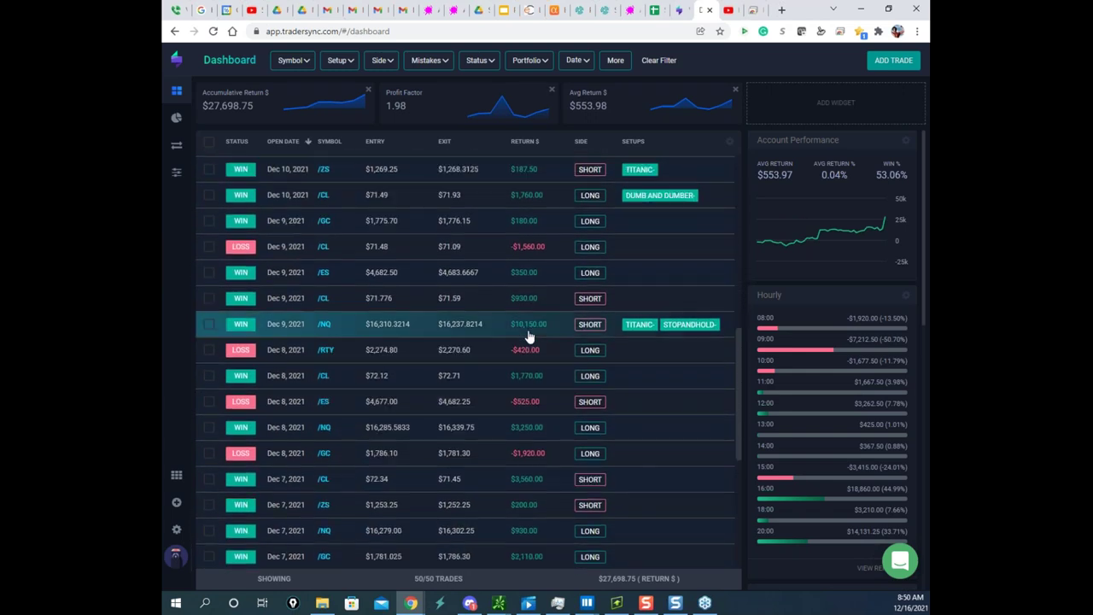
scroll(500, 354, "down", 2)
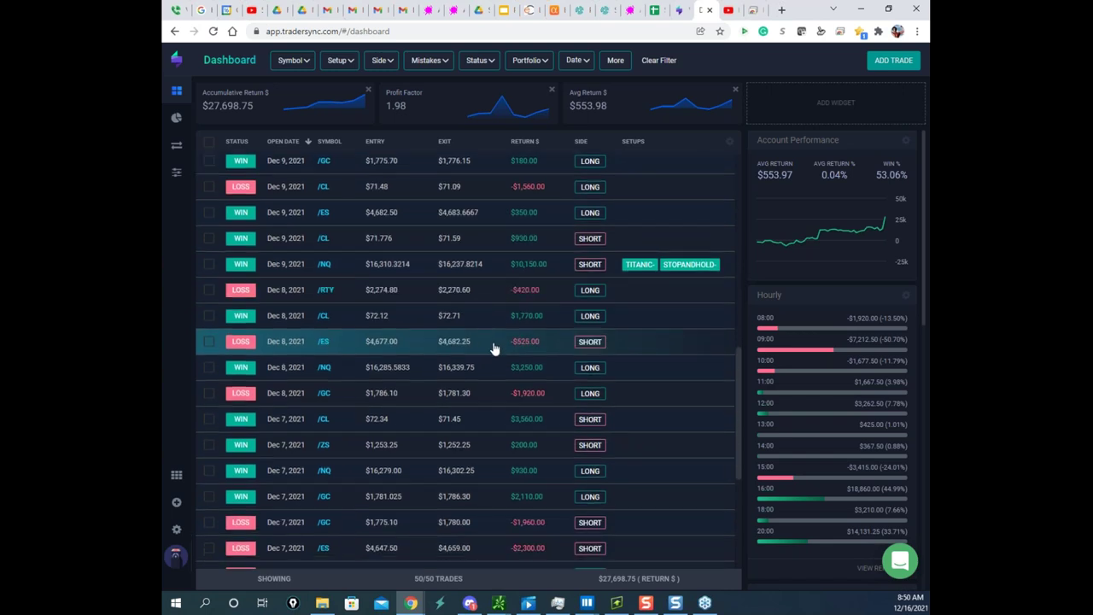
scroll(537, 342, "down", 3)
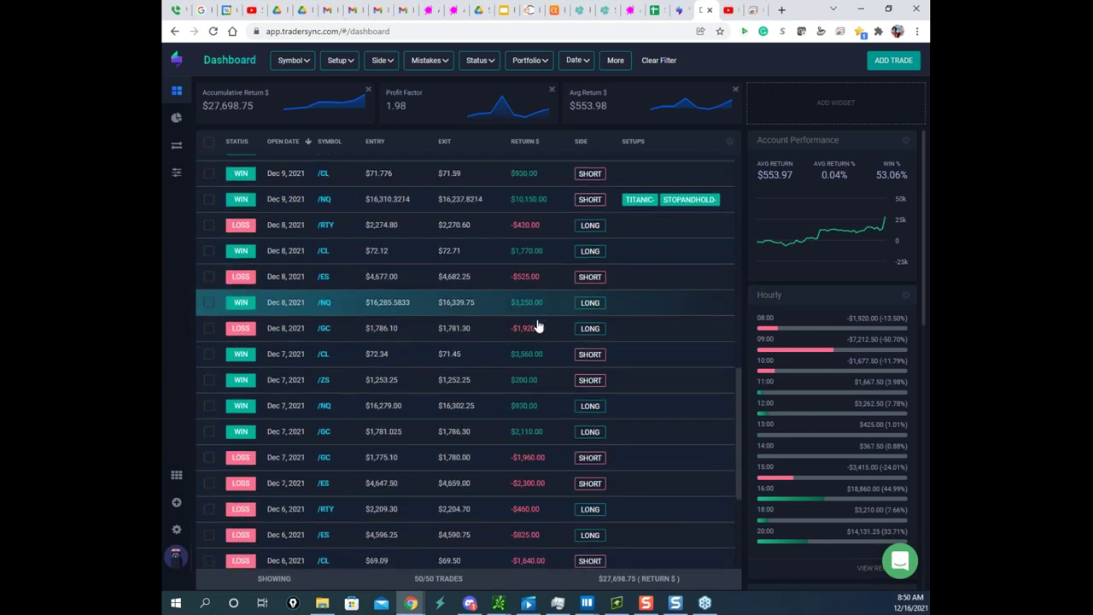
scroll(539, 365, "down", 2)
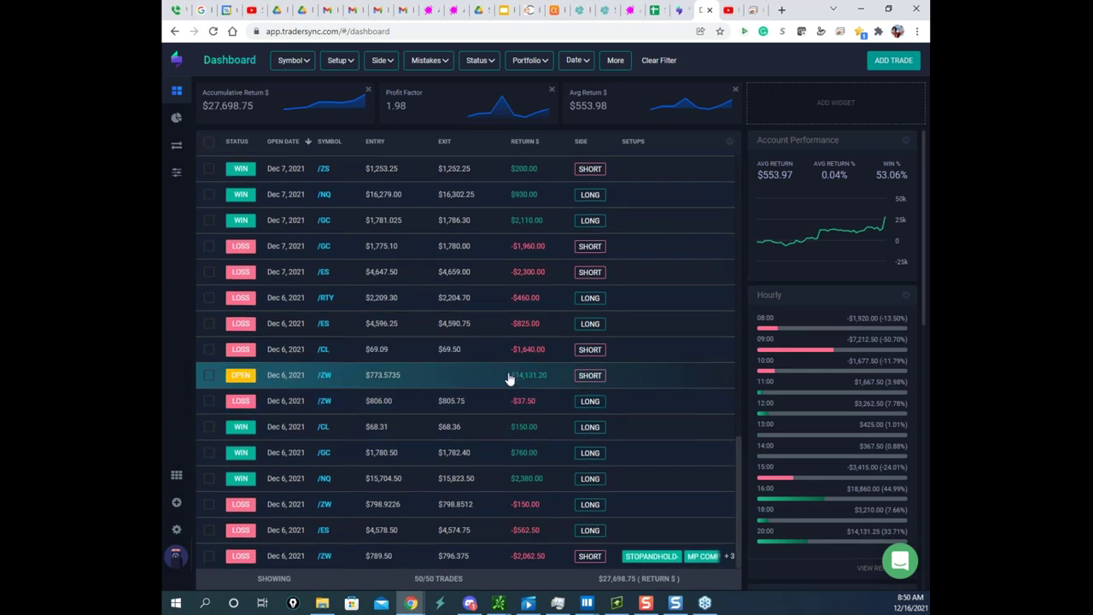
left_click(510, 378)
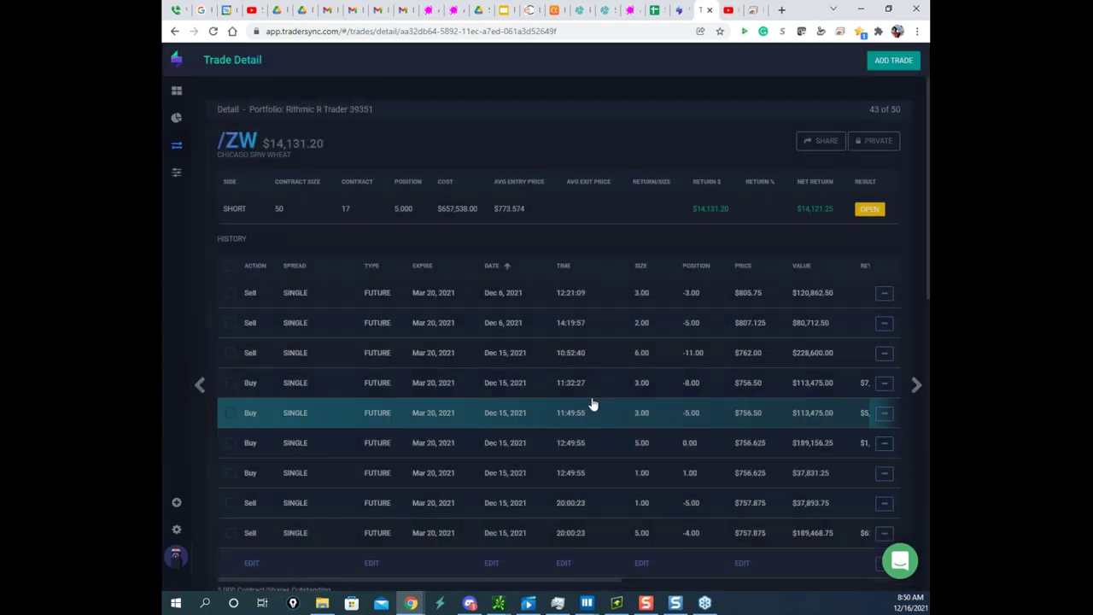
scroll(586, 361, "down", 4)
scroll(586, 354, "up", 2)
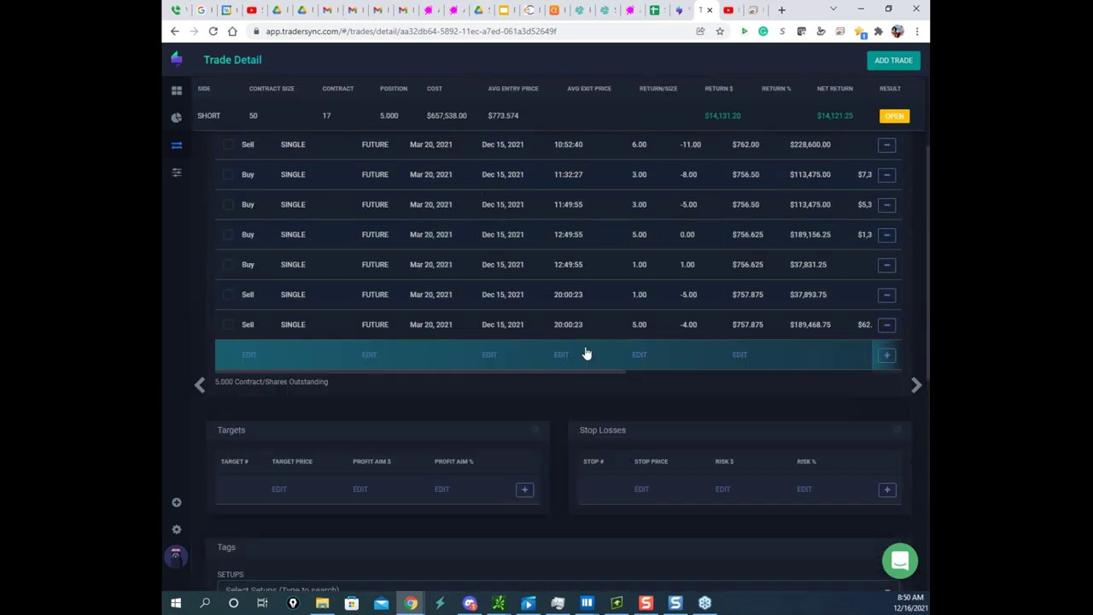
scroll(649, 272, "up", 2)
- Return to the dashboard and examine the returns of the trades listed from Dec 15 back to Dec 6, 2021
left_click(195, 94)
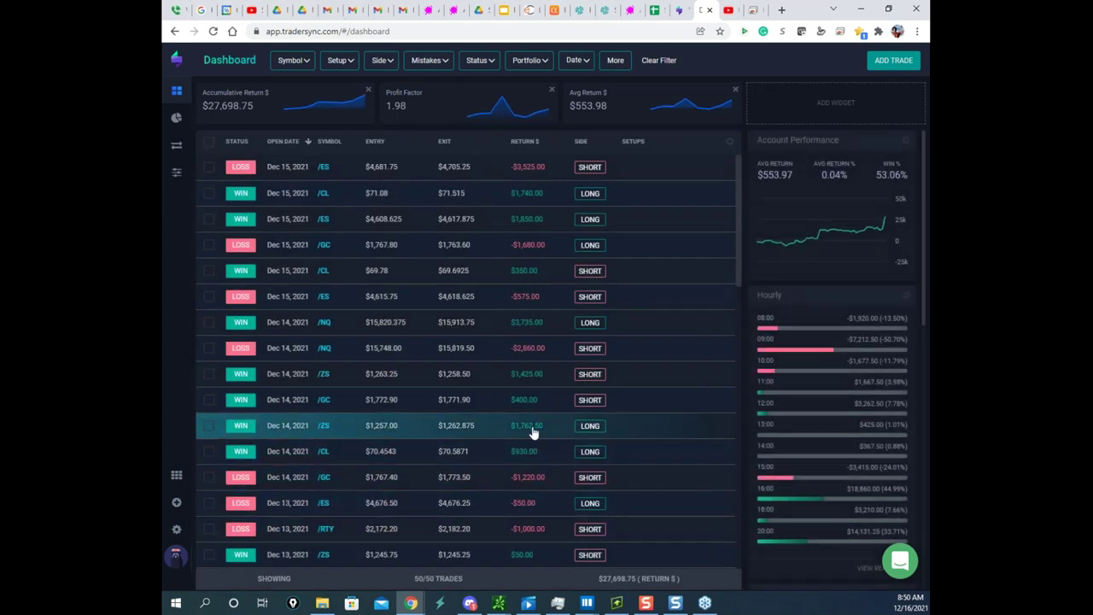
scroll(527, 271, "down", 4)
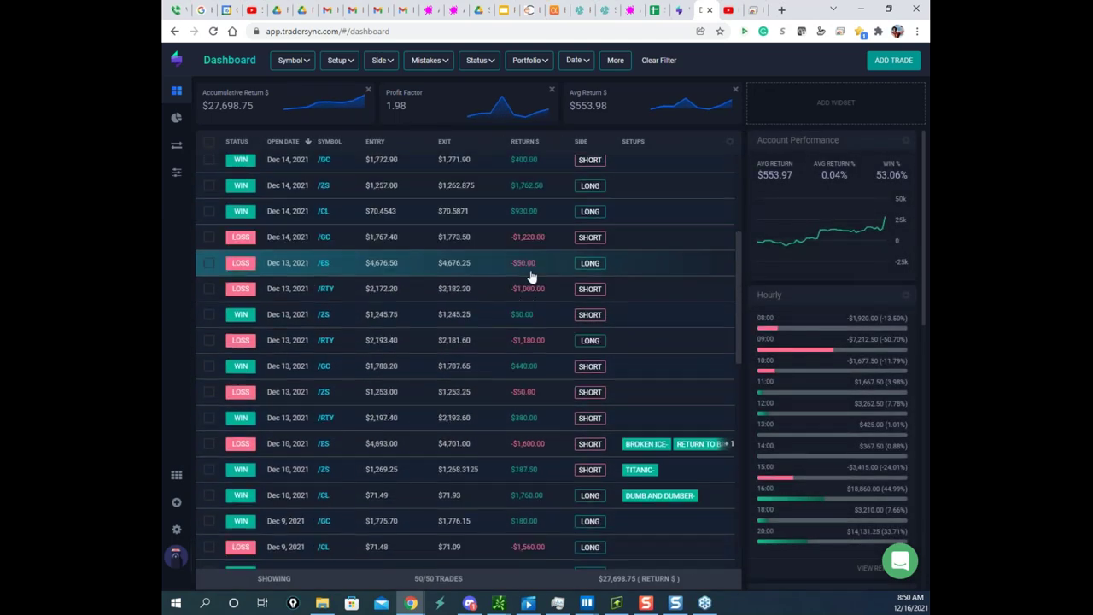
scroll(532, 278, "down", 3)
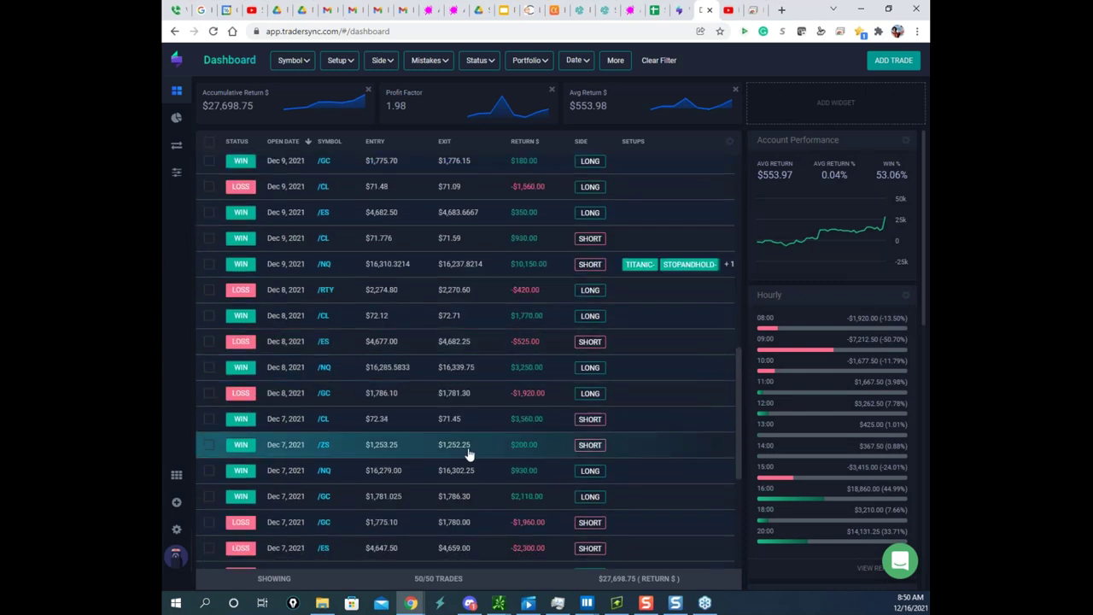
scroll(529, 457, "down", 2)
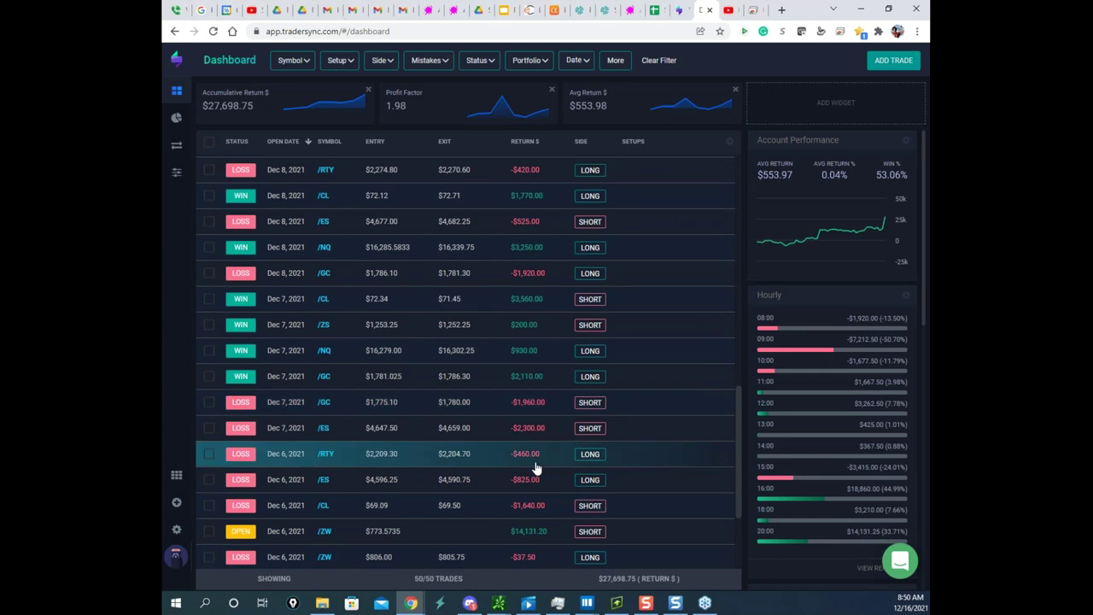
scroll(535, 467, "down", 2)
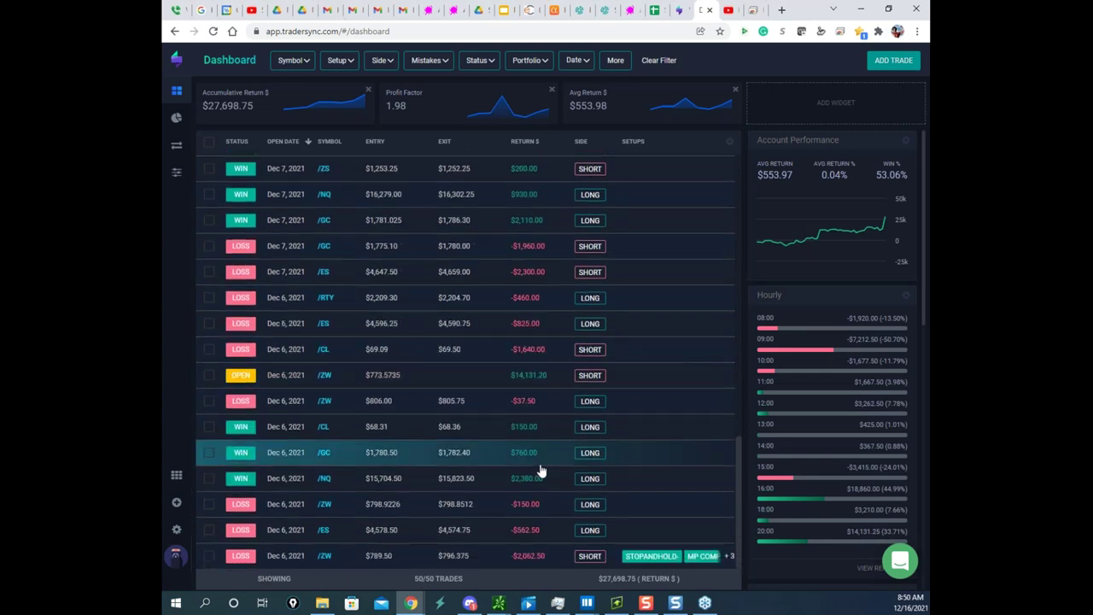
scroll(541, 466, "up", 3)
scroll(534, 255, "up", 1)
scroll(536, 258, "down", 1)
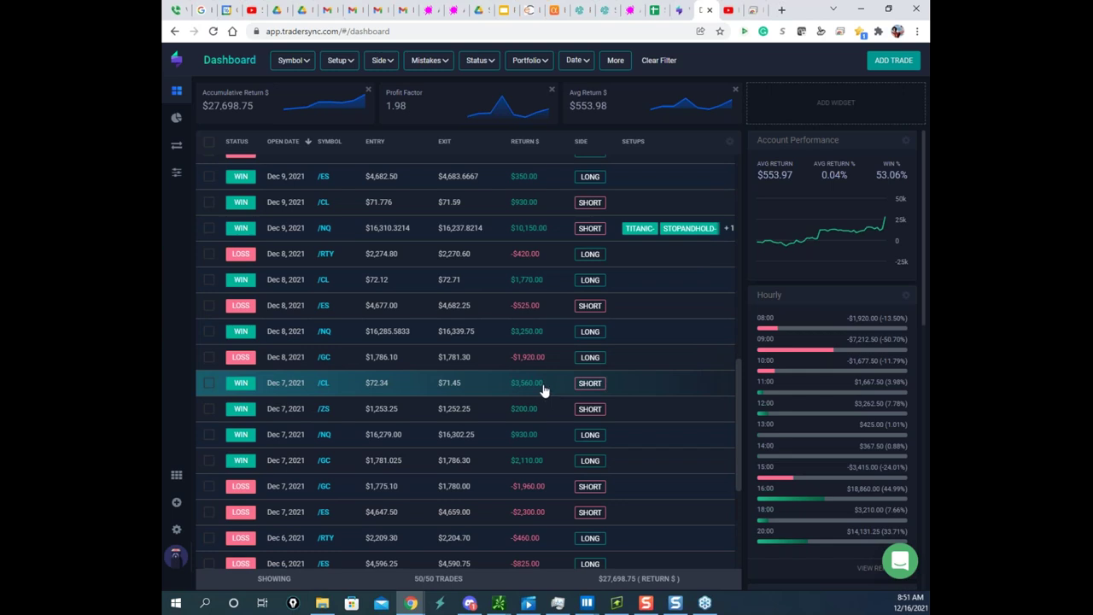
scroll(546, 359, "up", 10)
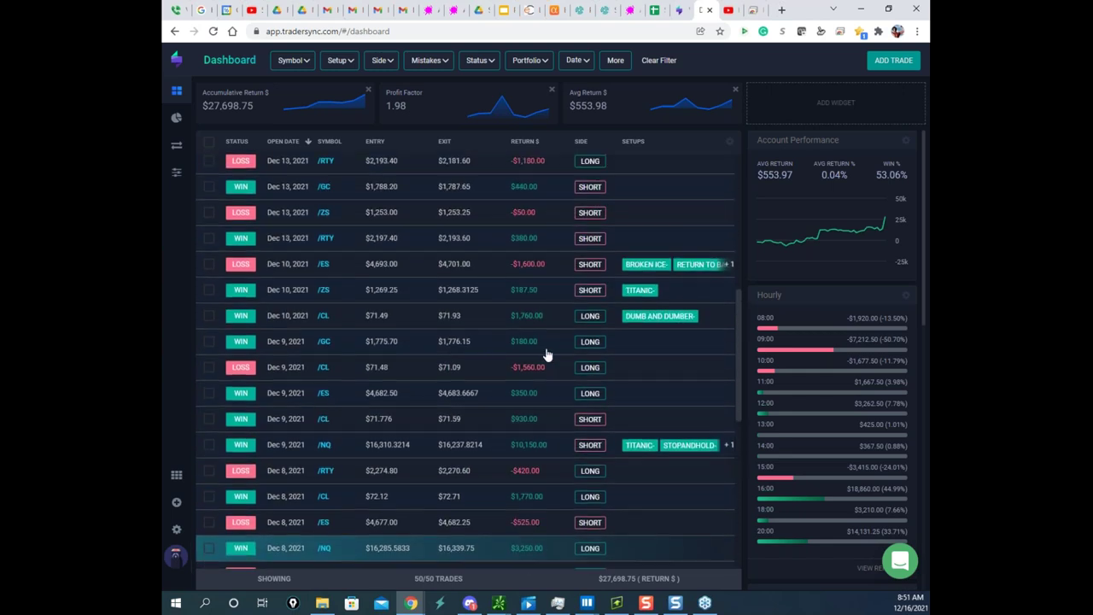
scroll(559, 265, "up", 1)
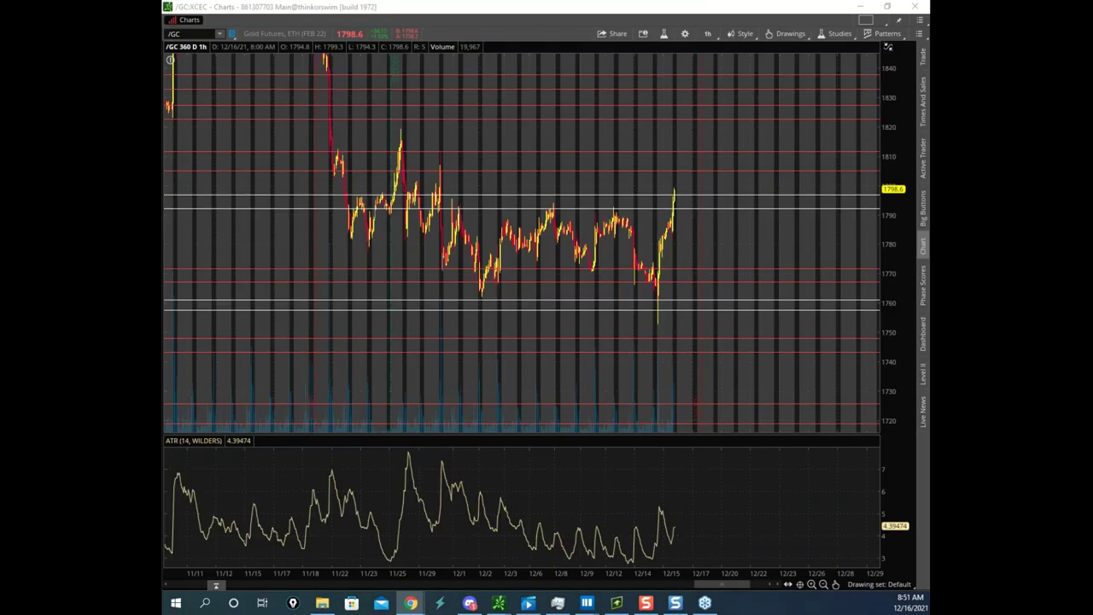
- Switch to Bookmap's E-Mini S&P 500 chart, maximize its window and inspect the morning price action
left_click(586, 602)
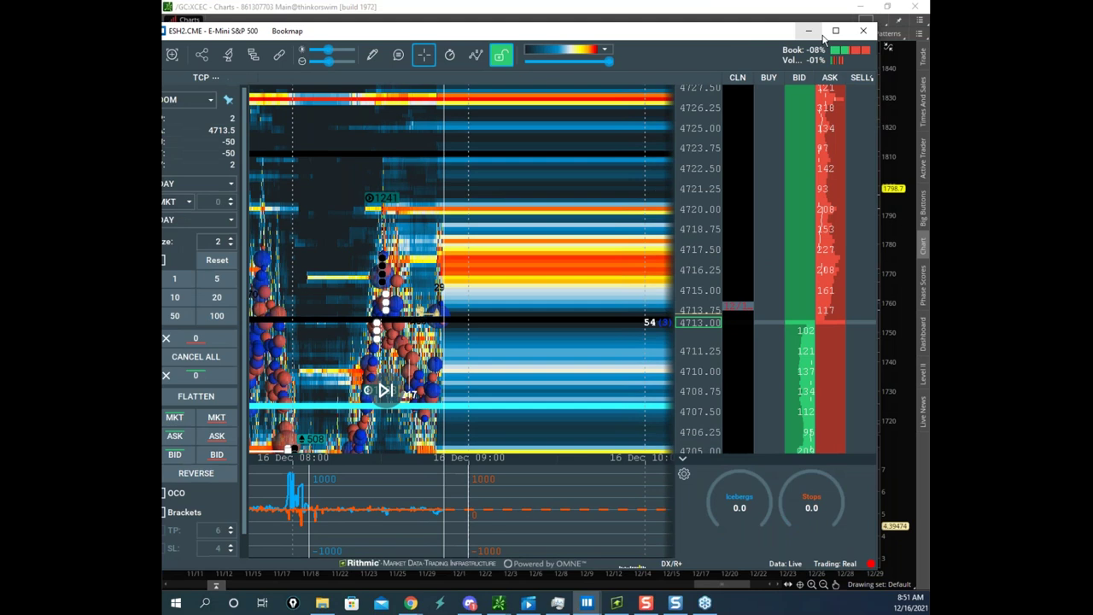
left_click(836, 30)
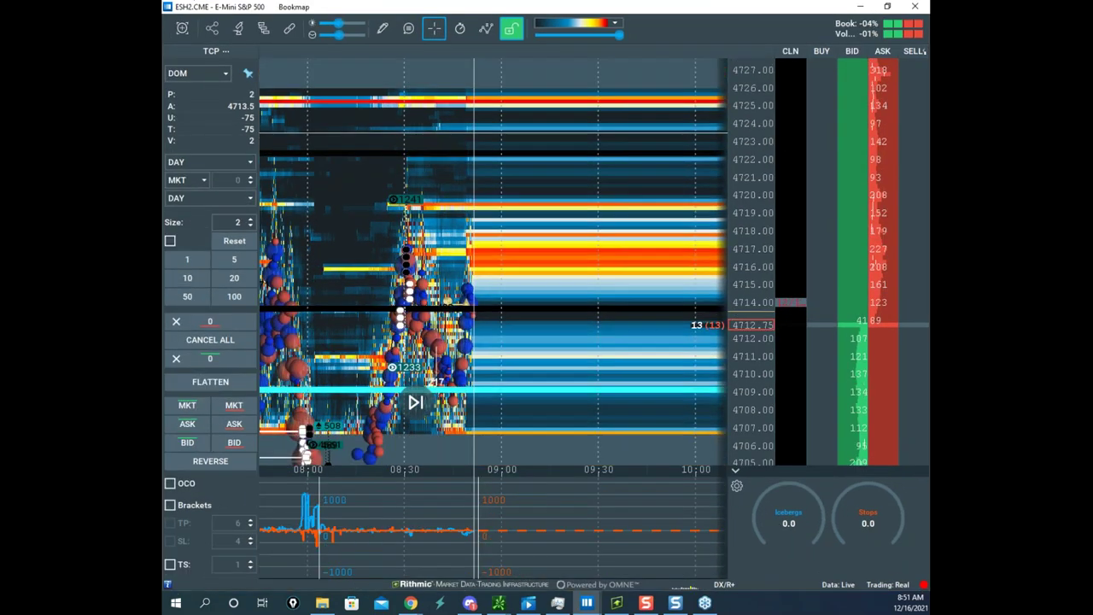
scroll(758, 190, "up", 2)
scroll(555, 268, "up", 3)
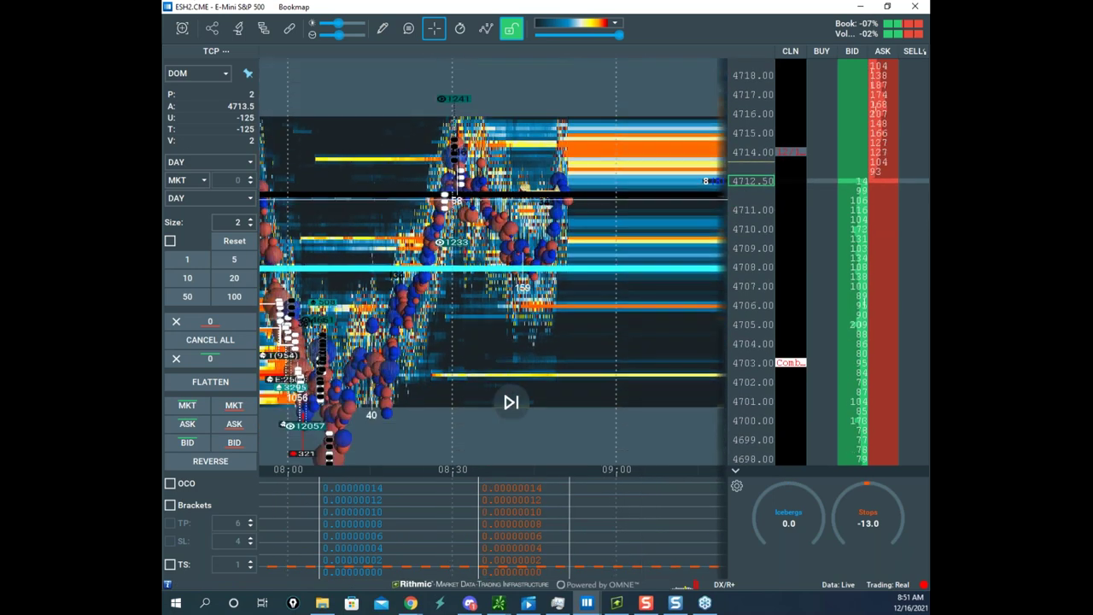
left_click_drag(163, 275, 603, 155)
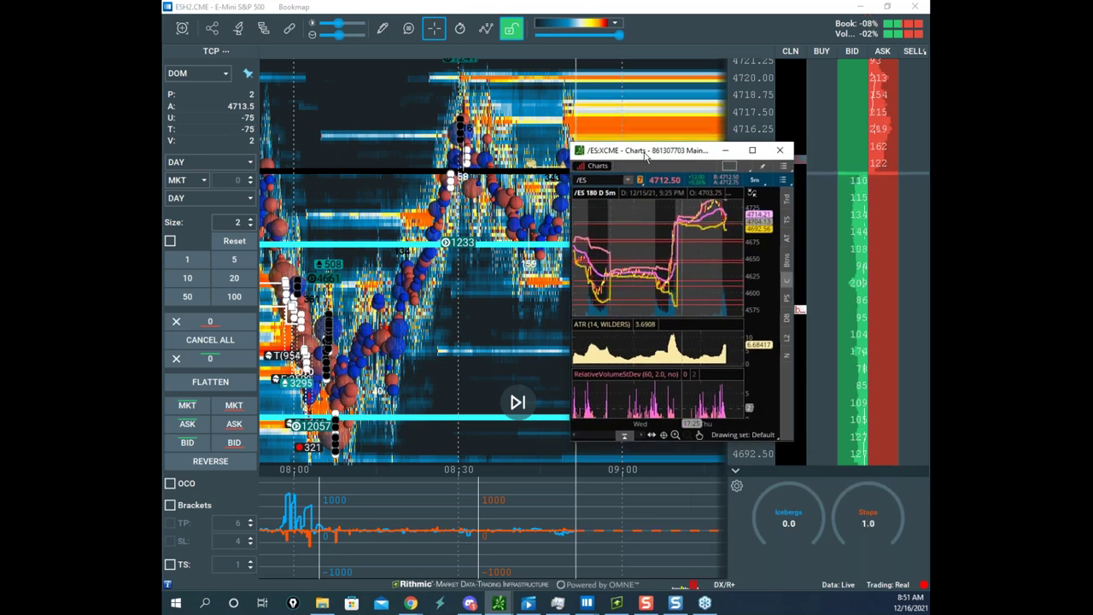
key("alt+Tab")
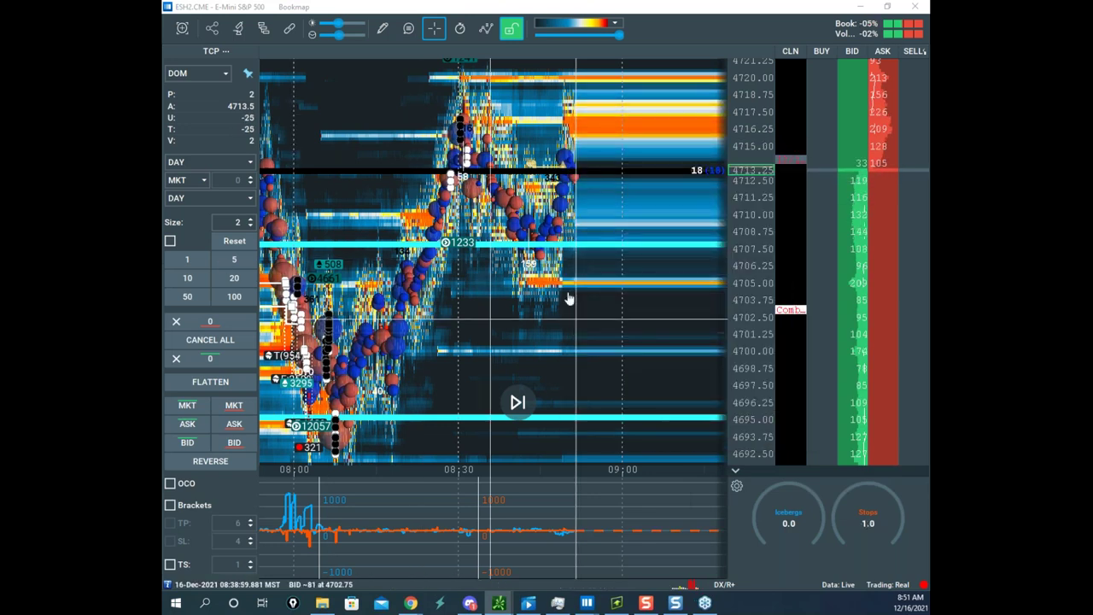
- Place a 2-contract sell stop order on the E-Mini S&P 500 ladder just below 4688, at about 4687.75
left_click_drag(741, 270, 703, 249)
scroll(742, 239, "up", 3)
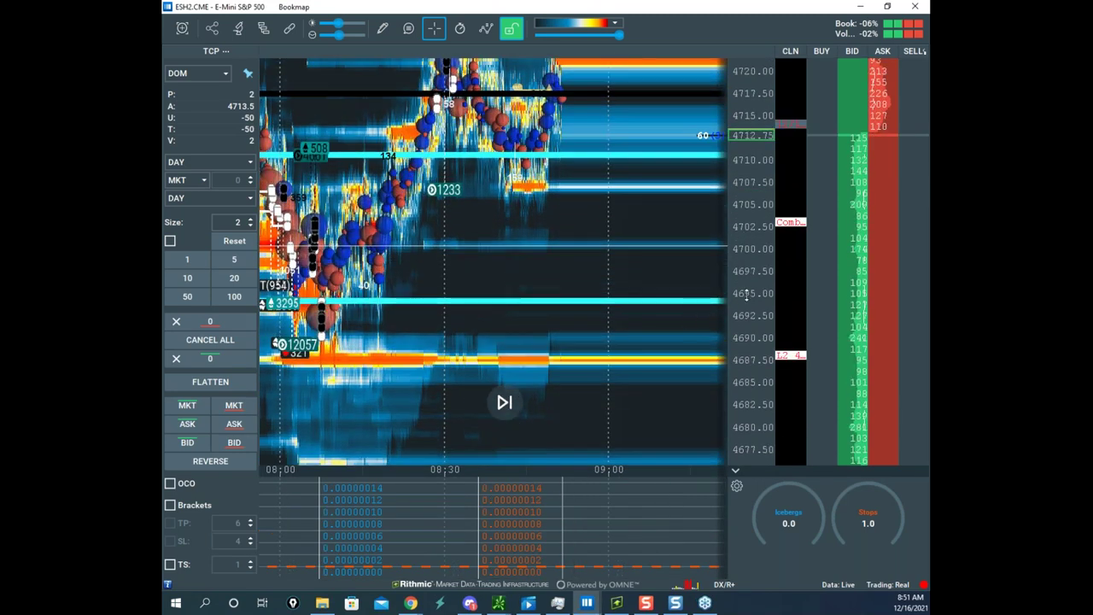
left_click_drag(695, 300, 693, 279)
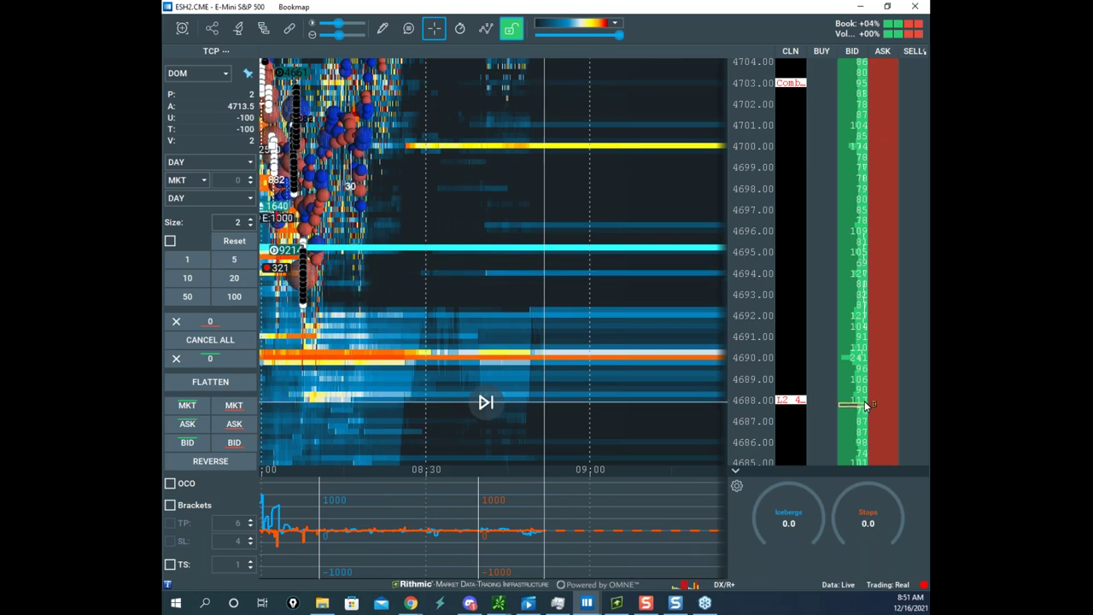
left_click(905, 401)
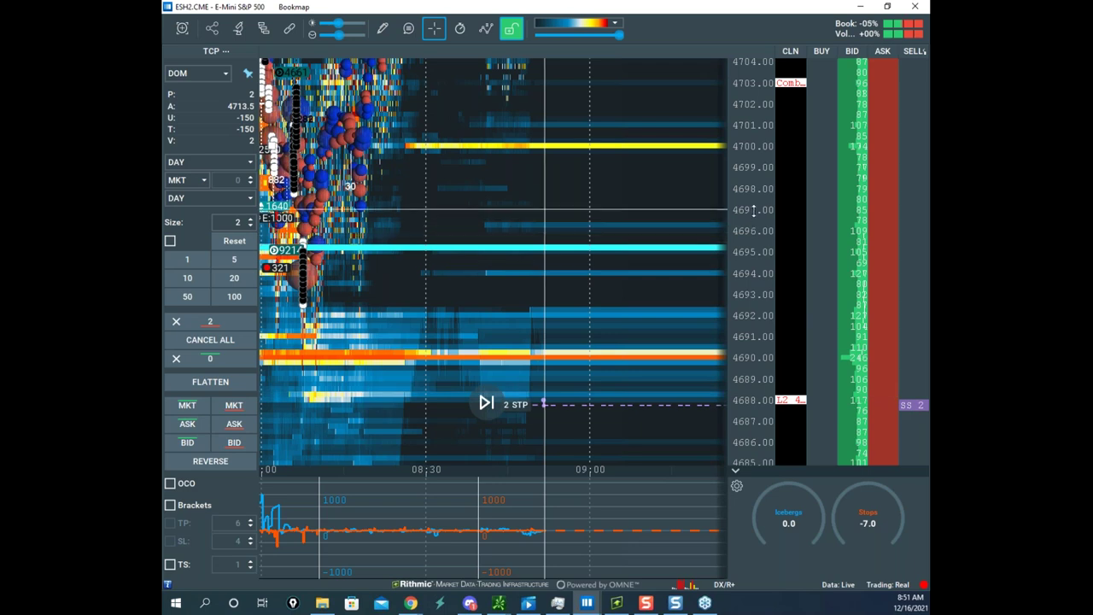
- Circle the two indicator spike clusters, mark price levels and a projected rise on the heatmap, and clear the annotations
scroll(753, 212, "down", 5)
scroll(655, 213, "down", 3)
left_click_drag(655, 211, 556, 290)
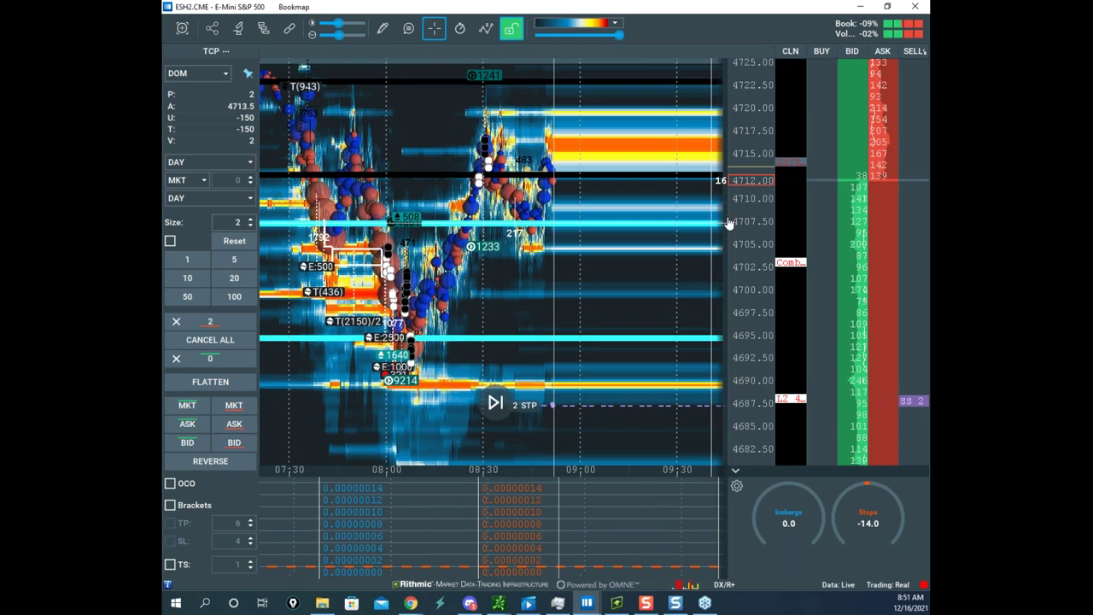
scroll(735, 227, "down", 3)
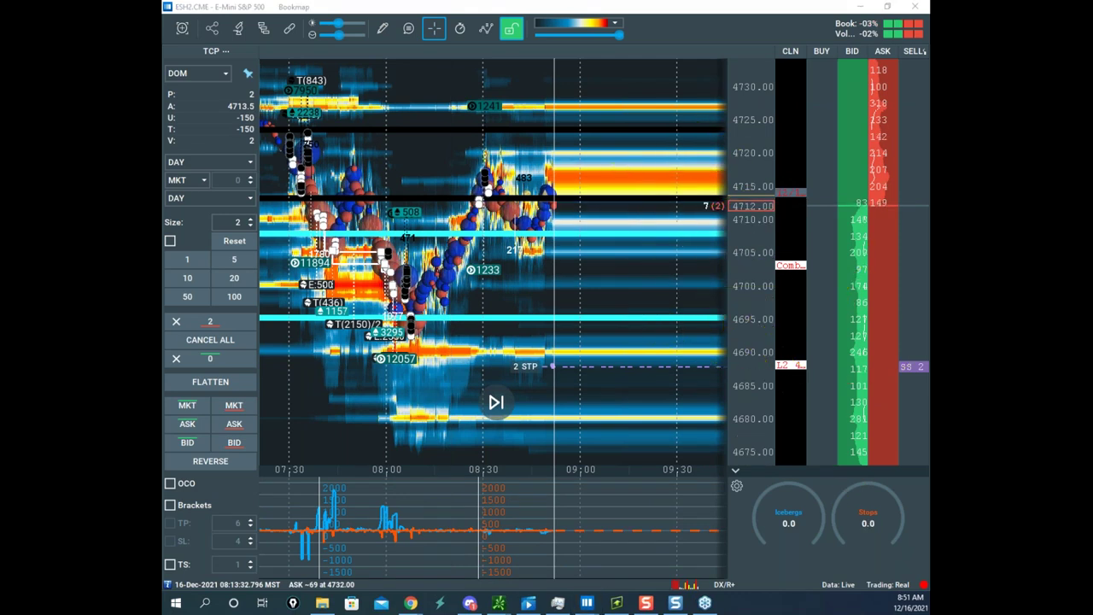
mouse_move(331, 475)
left_mouse_down()
mouse_move(304, 497)
mouse_move(356, 528)
mouse_move(364, 505)
left_mouse_up()
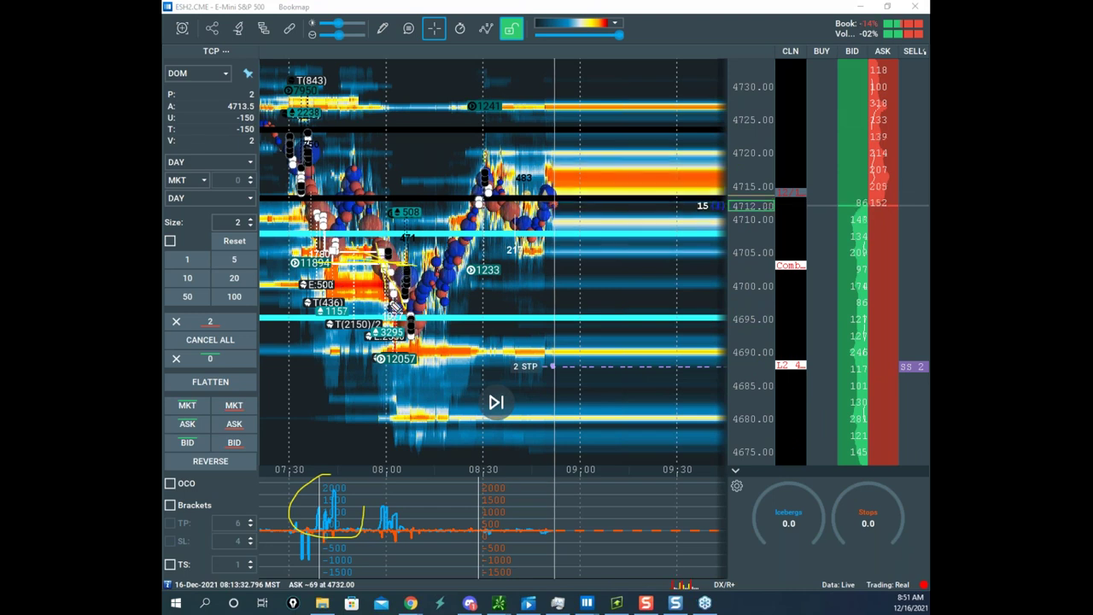
mouse_move(398, 490)
left_mouse_down()
mouse_move(410, 538)
mouse_move(423, 516)
left_mouse_up()
left_click_drag(410, 239, 487, 239)
left_click_drag(404, 319, 525, 316)
mouse_move(548, 191)
left_mouse_down()
mouse_move(565, 226)
mouse_move(613, 61)
left_mouse_up()
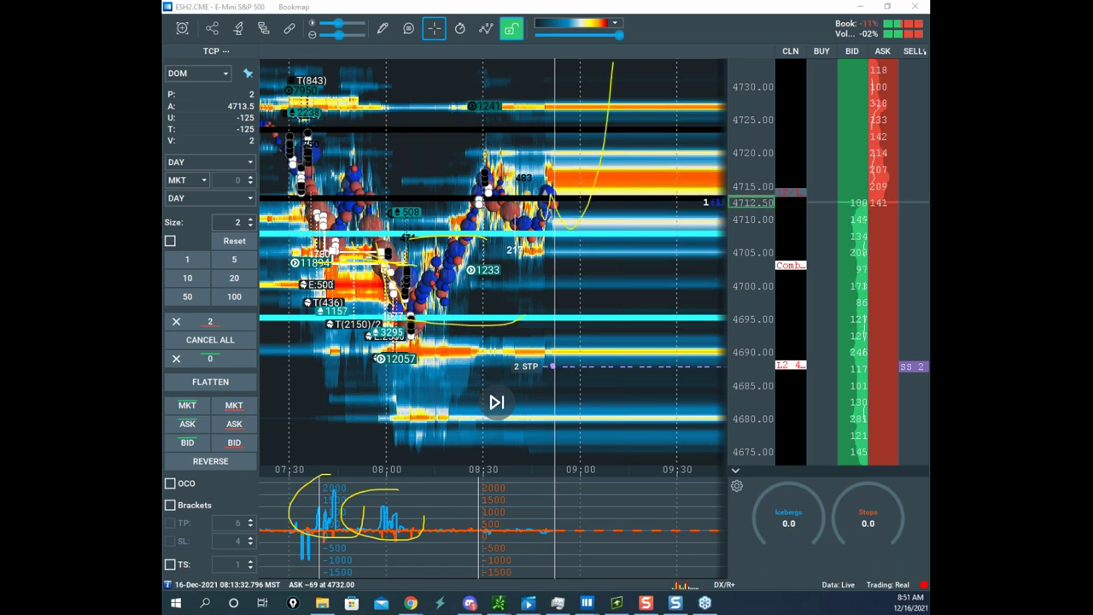
key("Escape")
- Minimize the E-Mini S&P 500 window and check the COMEX Gold Futures heatmap over the gold chart
left_click(860, 6)
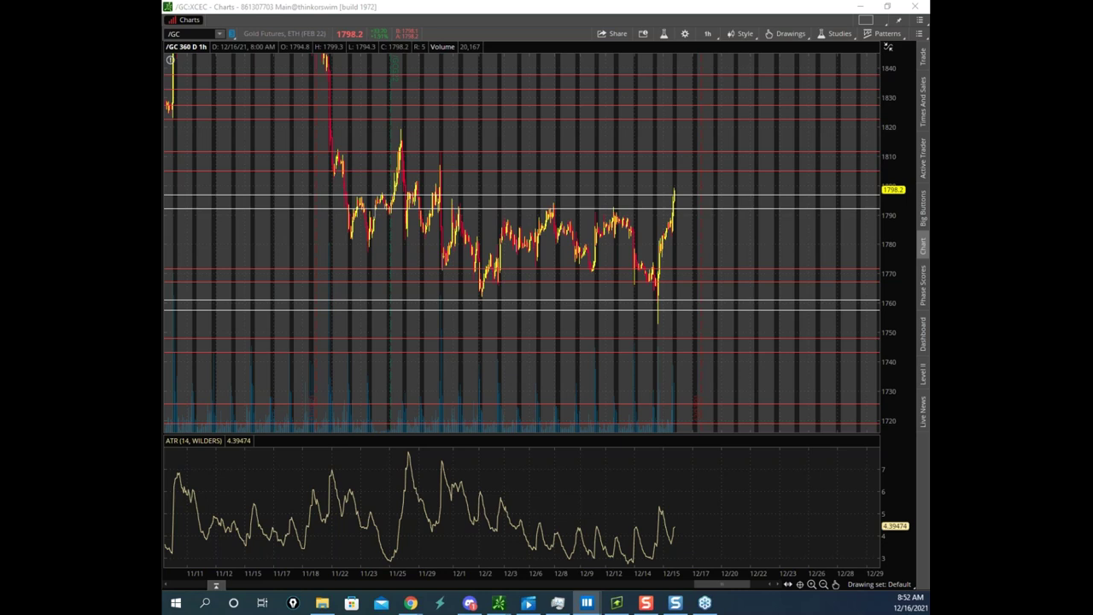
left_click_drag(164, 205, 596, 23)
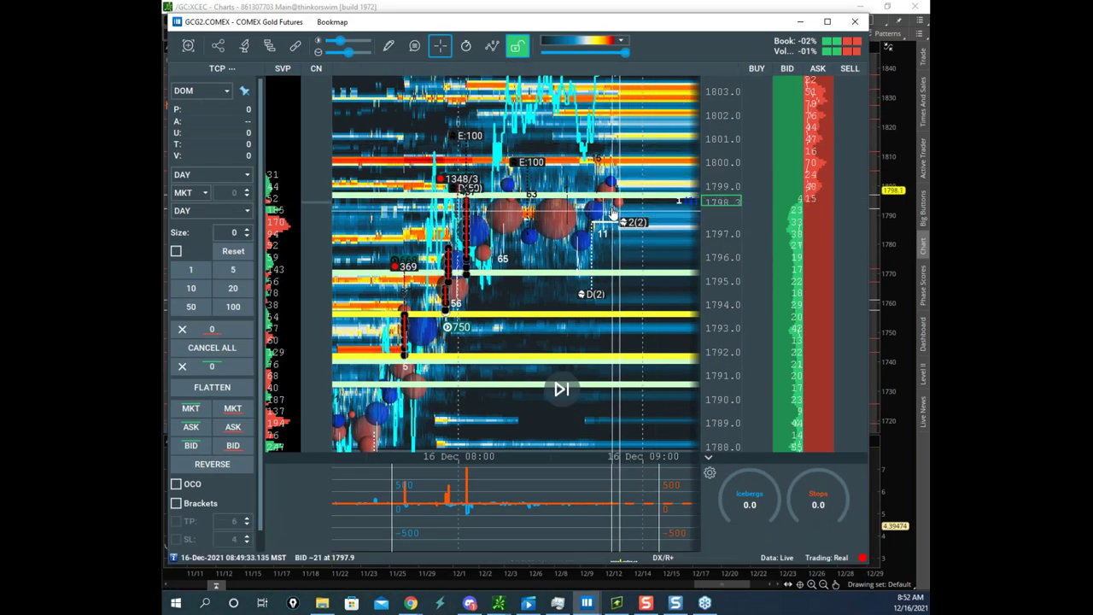
key("alt+Tab")
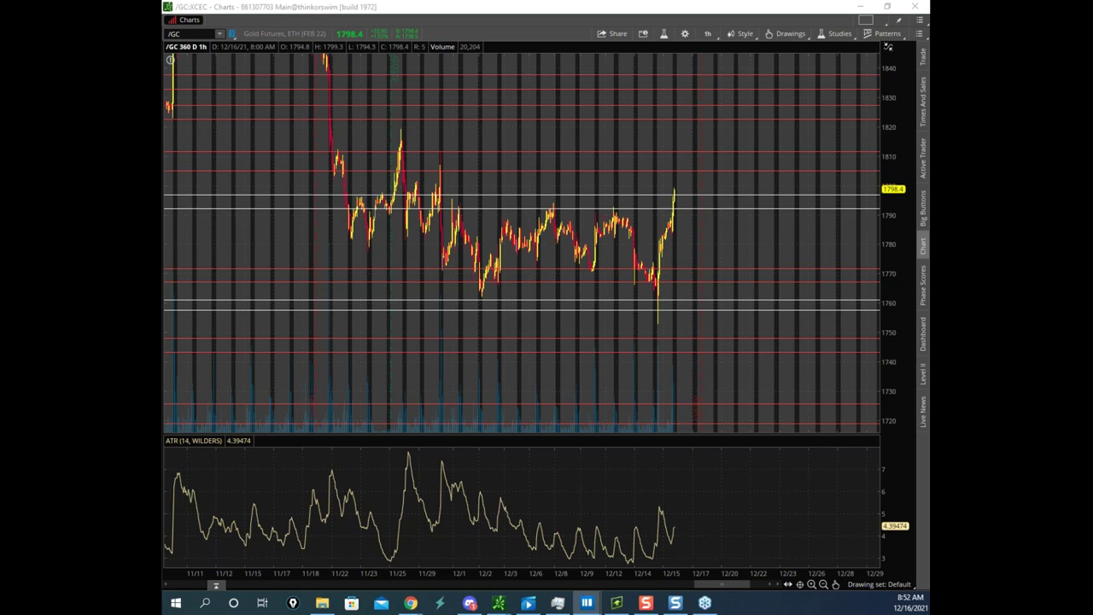
- Switch to Bookmap's E-Mini Nasdaq-100 chart, maximize its window and inspect the heatmap from about 08:15 to 08:50
key("alt+Tab")
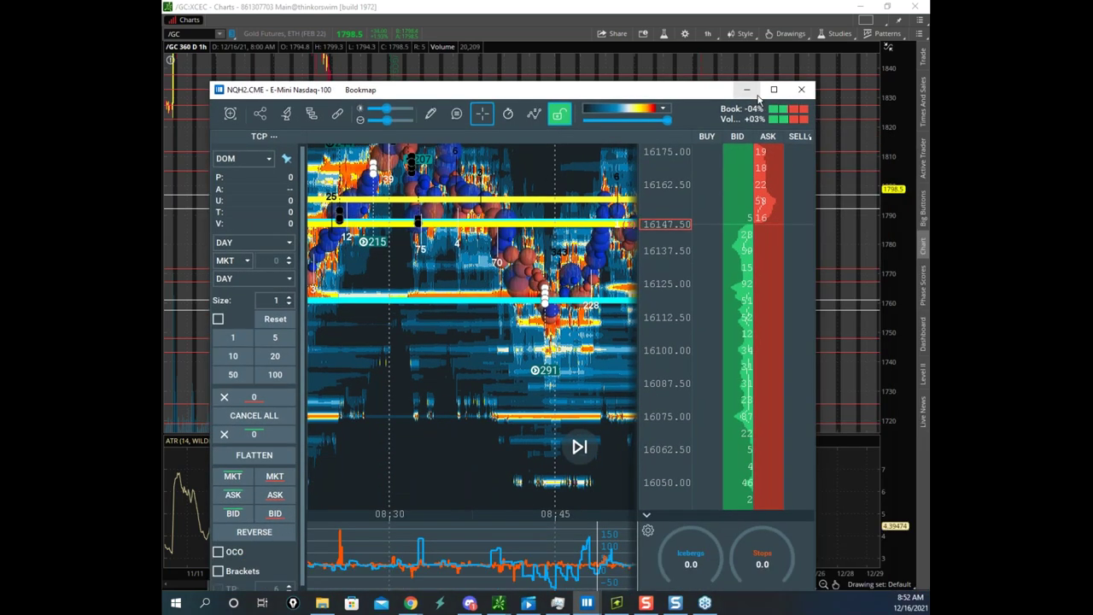
left_click(773, 90)
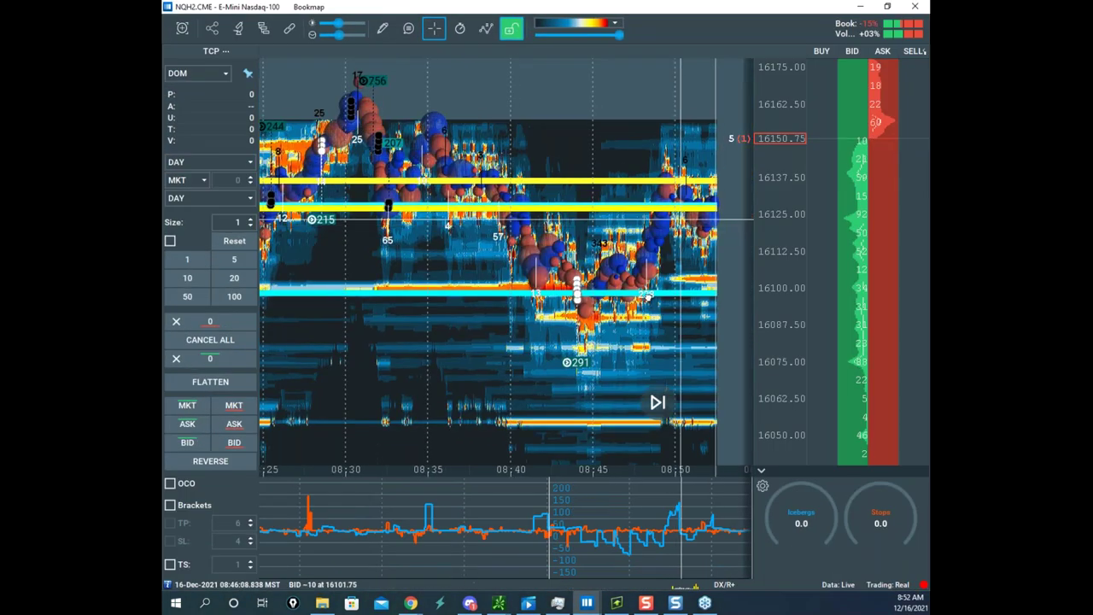
scroll(750, 156, "up", 5)
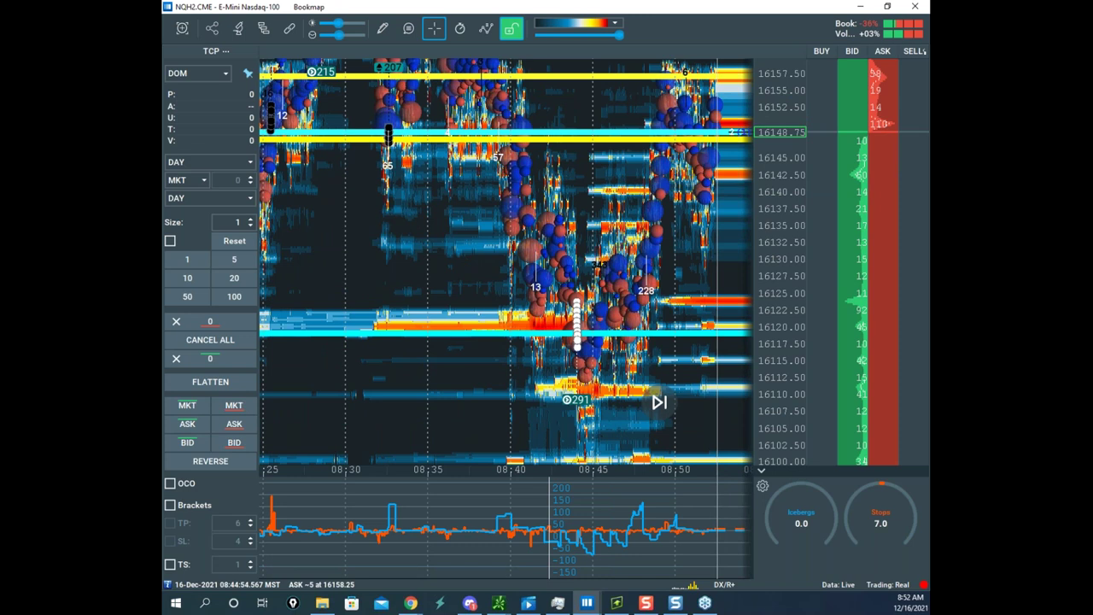
scroll(593, 128, "down", 3)
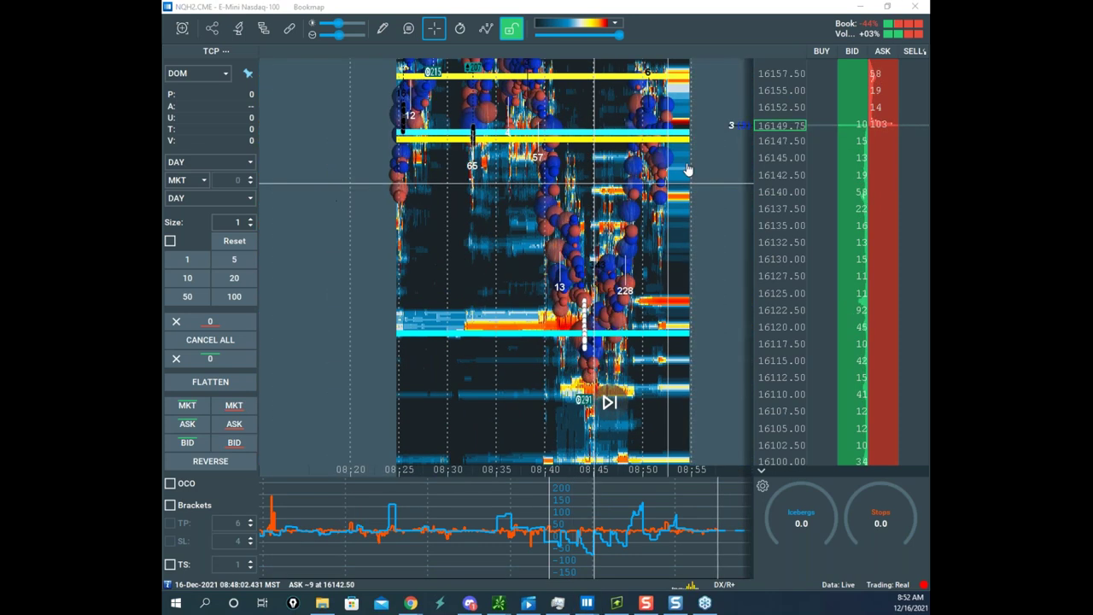
scroll(768, 146, "down", 5)
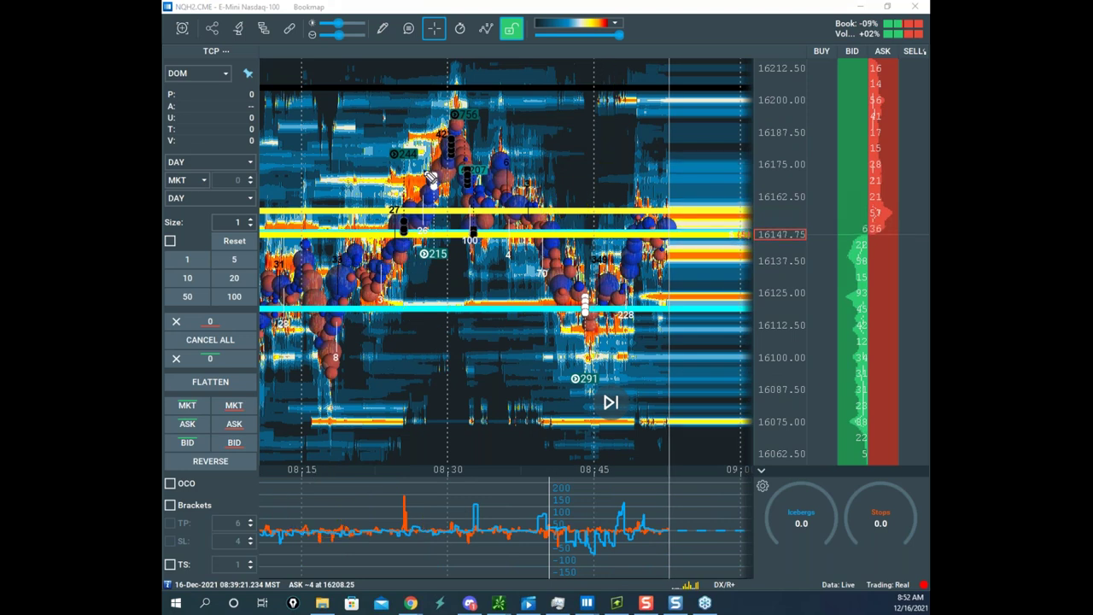
- Sketch the 08:30 peak and its pullback on the heatmap, clear it, and trace the drop into the 08:45 low
mouse_move(459, 113)
left_mouse_down()
mouse_move(483, 219)
mouse_move(507, 174)
mouse_move(542, 236)
left_mouse_up()
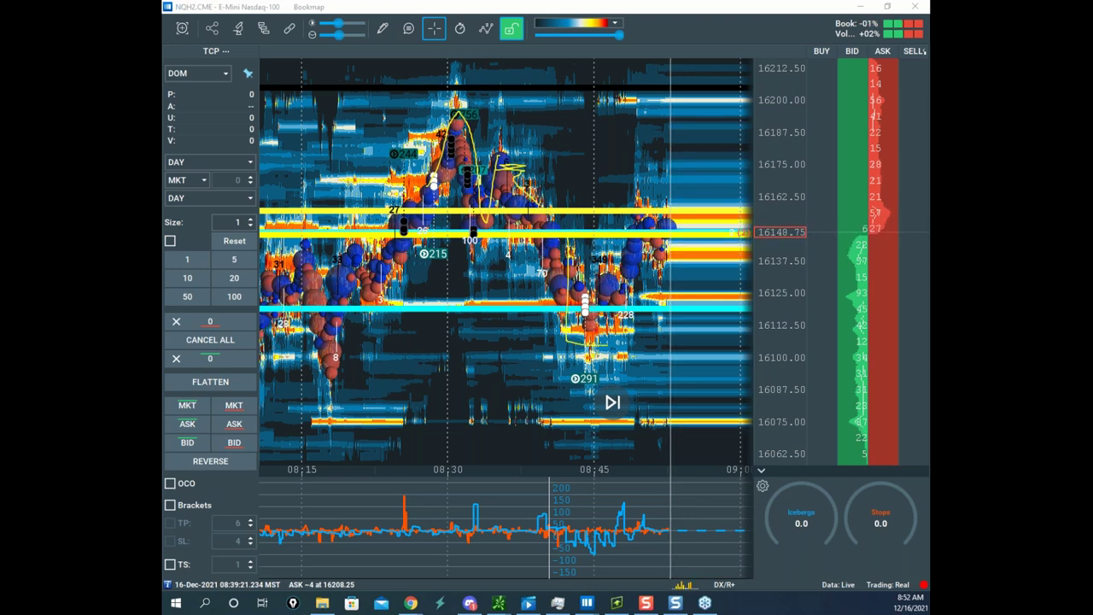
key("Escape")
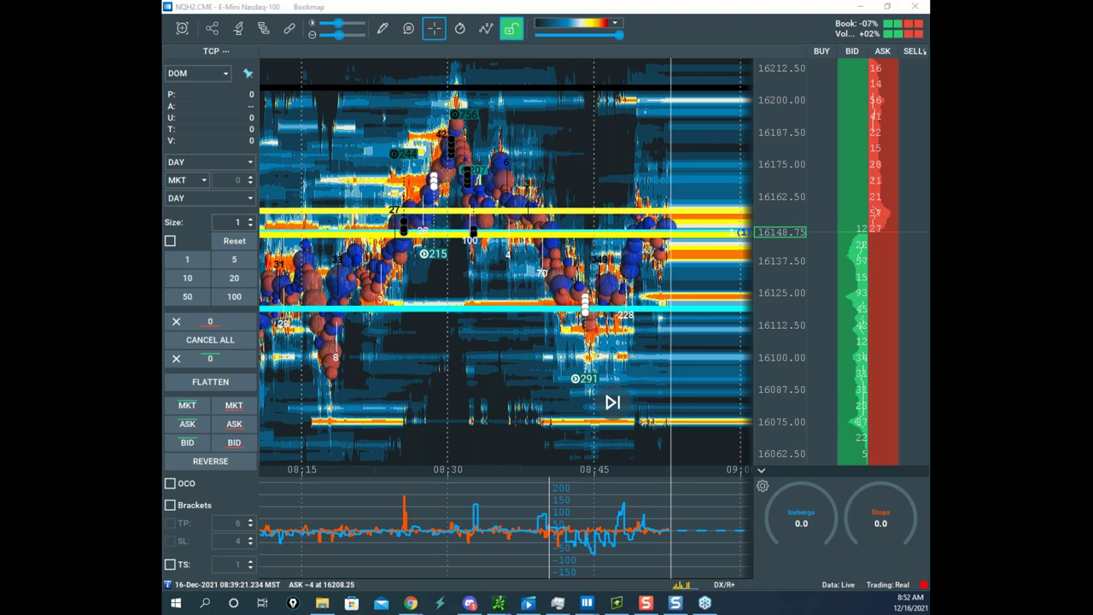
left_click(498, 603)
left_click_drag(734, 251, 163, 358)
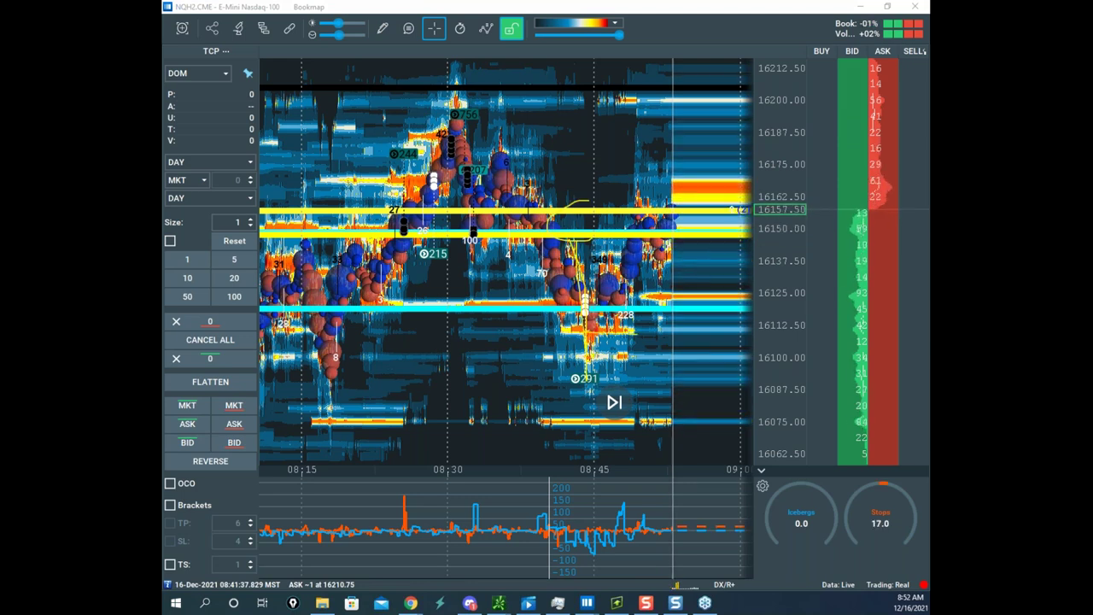
- Examine the liquidity bands and order flow around the 08:45 low, between about 16104 and 16125
scroll(759, 238, "up", 3)
scroll(653, 293, "up", 3)
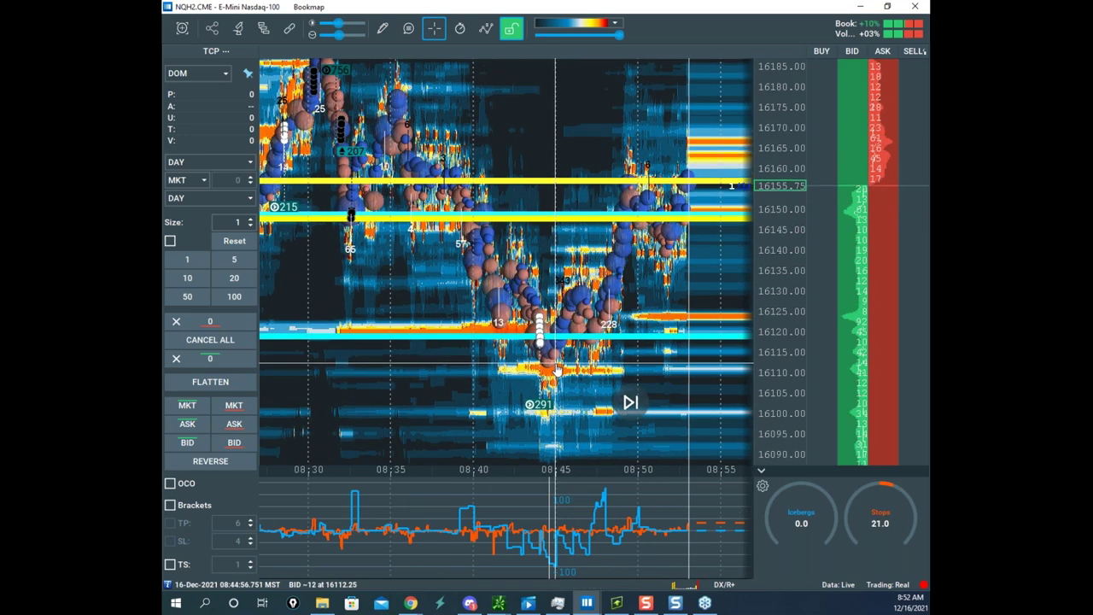
left_click_drag(783, 216, 692, 246)
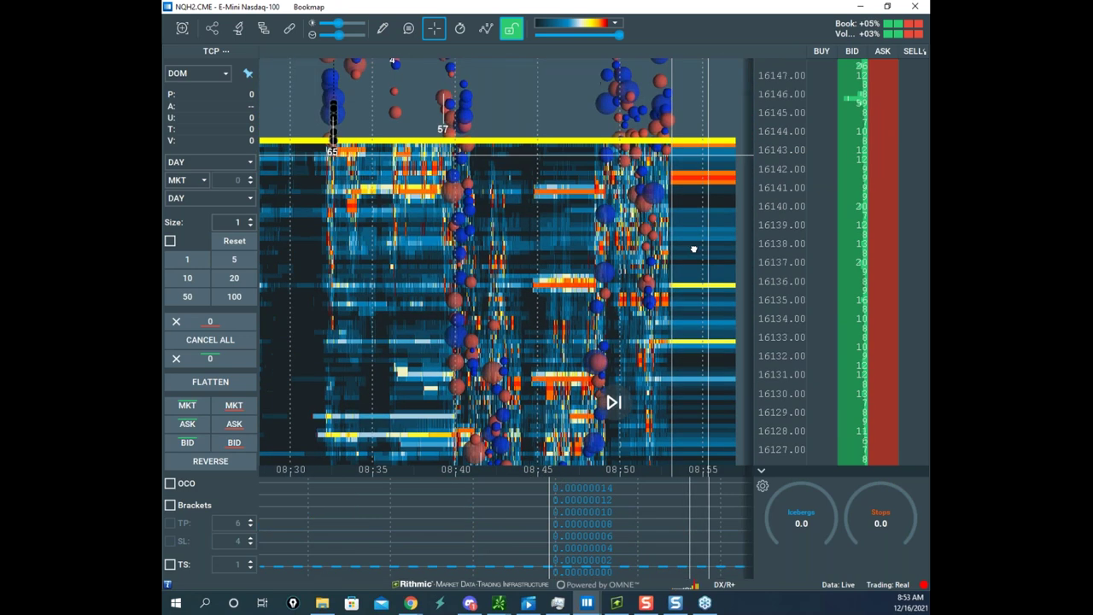
left_click_drag(767, 180, 782, 248)
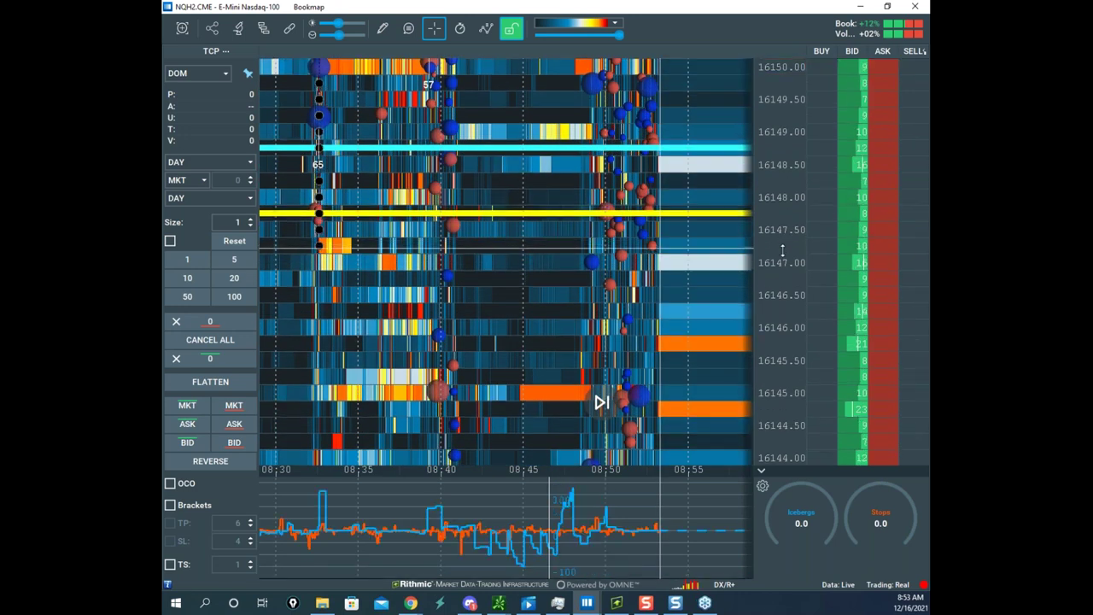
mouse_move(775, 254)
left_mouse_down()
mouse_move(776, 190)
mouse_move(768, 263)
left_mouse_up()
left_click_drag(708, 298, 718, 196)
left_click_drag(691, 273, 704, 101)
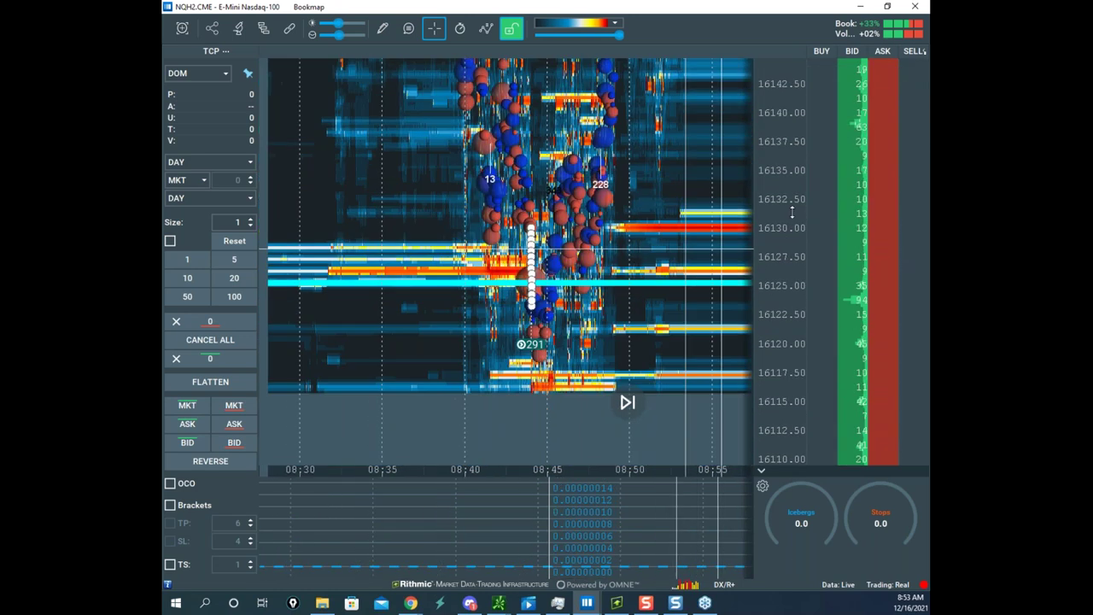
left_click_drag(787, 219, 783, 261)
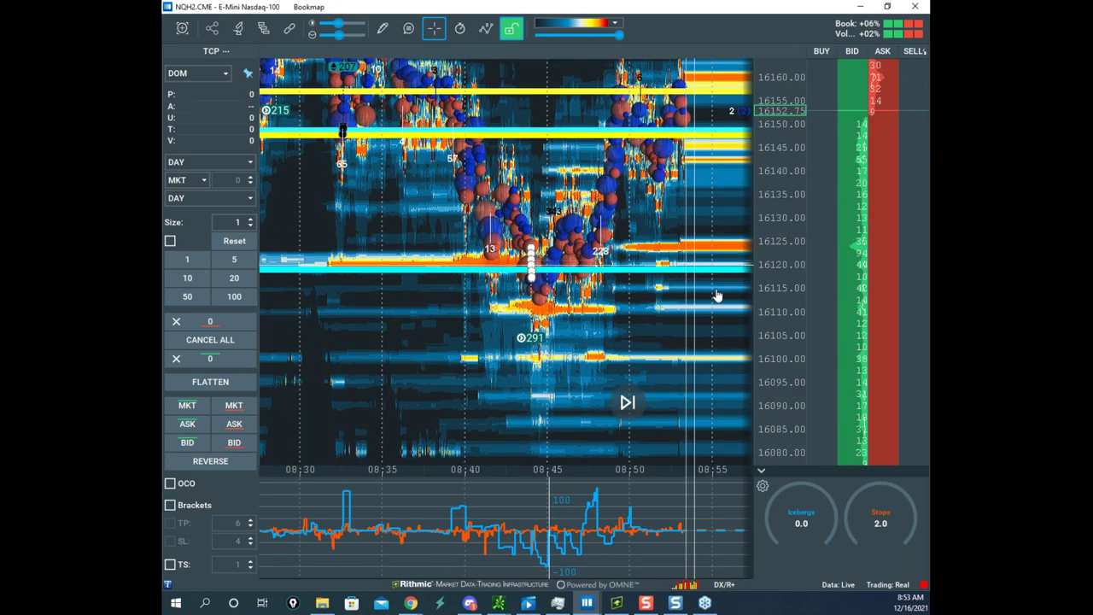
scroll(764, 292, "up", 5)
left_click_drag(685, 311, 676, 278)
scroll(774, 323, "up", 5)
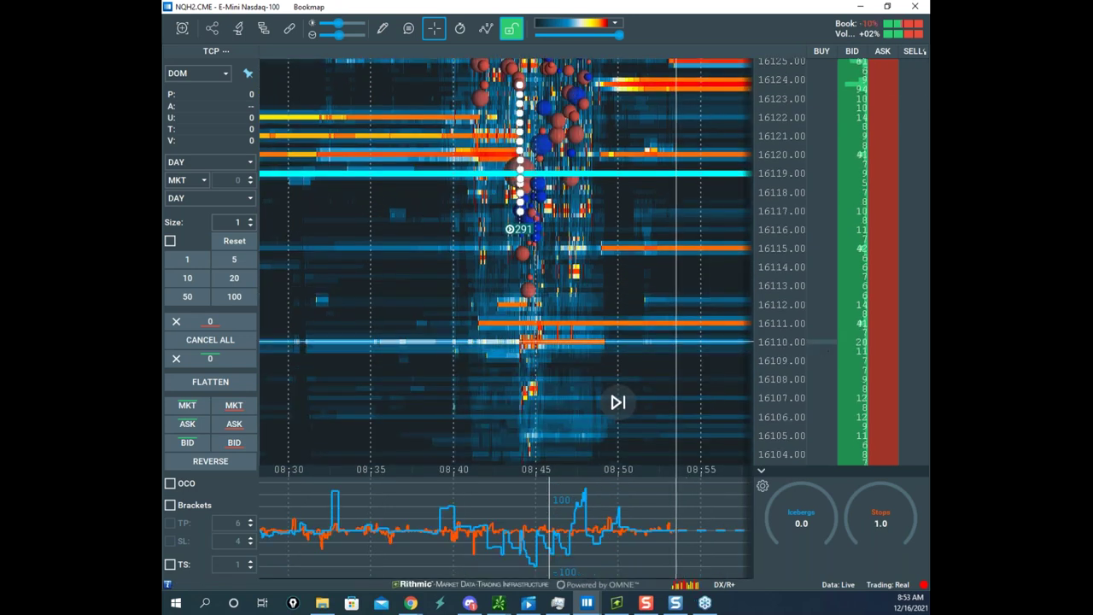
- Circle the area near 16116, mark a drop to about 16110 and a V-shaped reversal at the low, and clear the annotations
left_click_drag(589, 201, 594, 238)
left_click_drag(570, 240, 586, 379)
left_click_drag(584, 331, 637, 334)
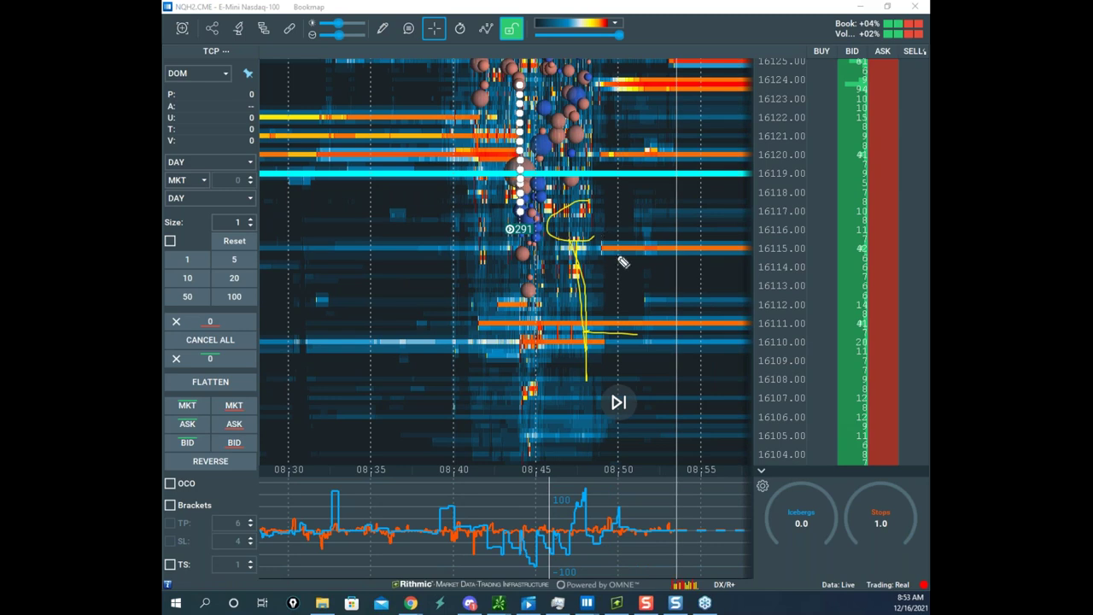
mouse_move(472, 22)
left_mouse_down()
mouse_move(532, 284)
mouse_move(620, 63)
left_mouse_up()
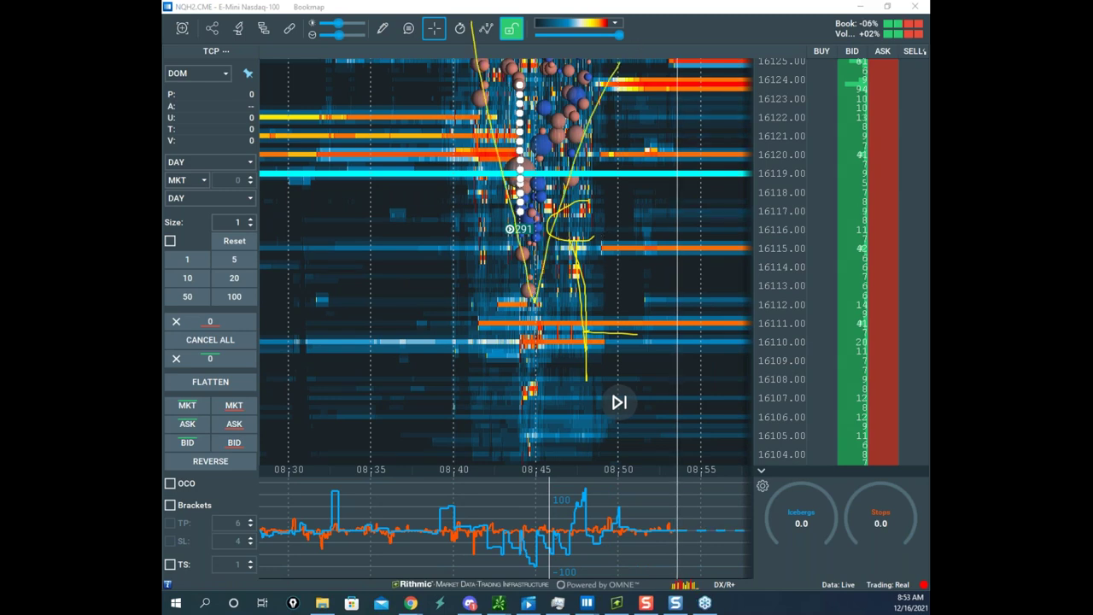
right_click(602, 230)
- Sketch V-shaped rebounds from the 08:45 low, mark the 16110 and 16105 levels with a downward arrow, and clear the annotations
mouse_move(529, 236)
left_mouse_down()
mouse_move(546, 301)
mouse_move(610, 154)
left_mouse_up()
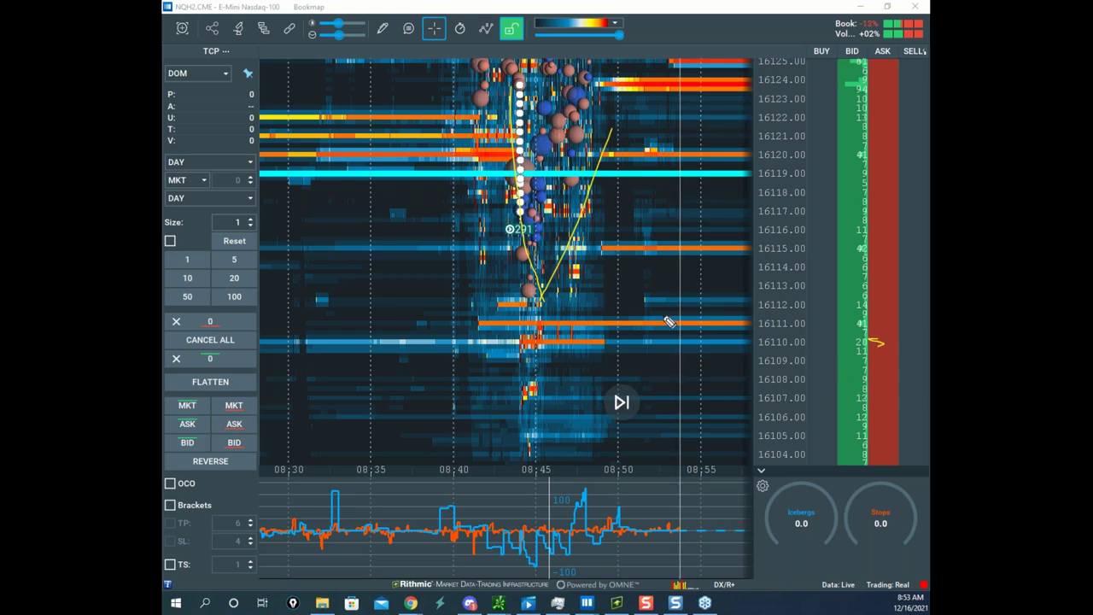
left_click_drag(538, 165, 543, 290)
left_click_drag(531, 343, 667, 116)
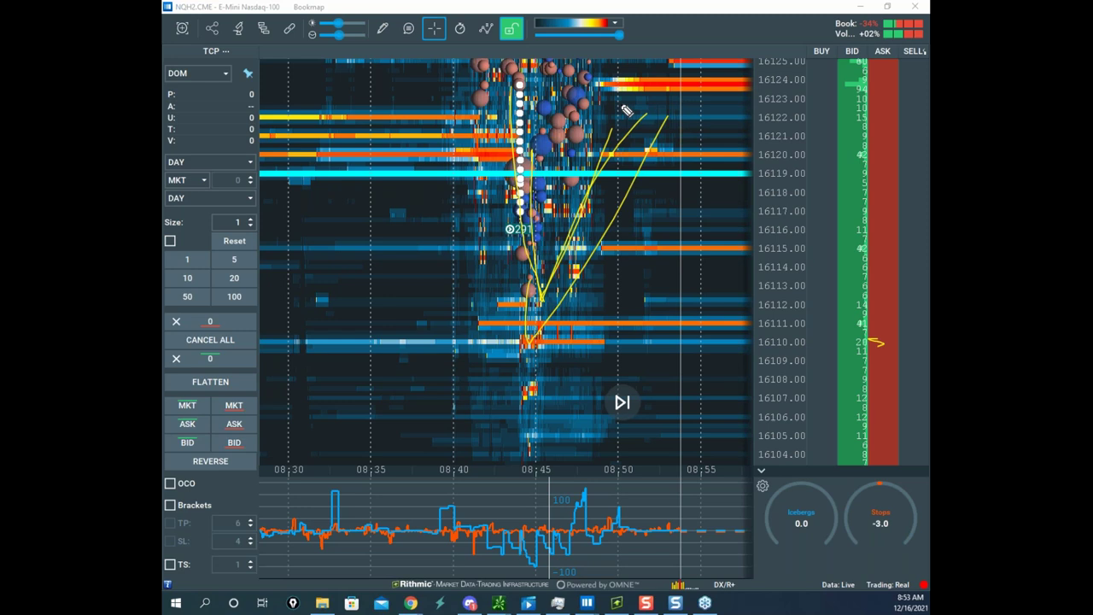
mouse_move(296, 190)
left_mouse_down()
mouse_move(363, 20)
mouse_move(399, 68)
left_mouse_up()
mouse_move(511, 229)
left_mouse_down()
mouse_move(527, 286)
mouse_move(588, 248)
left_mouse_up()
left_click_drag(644, 331, 777, 324)
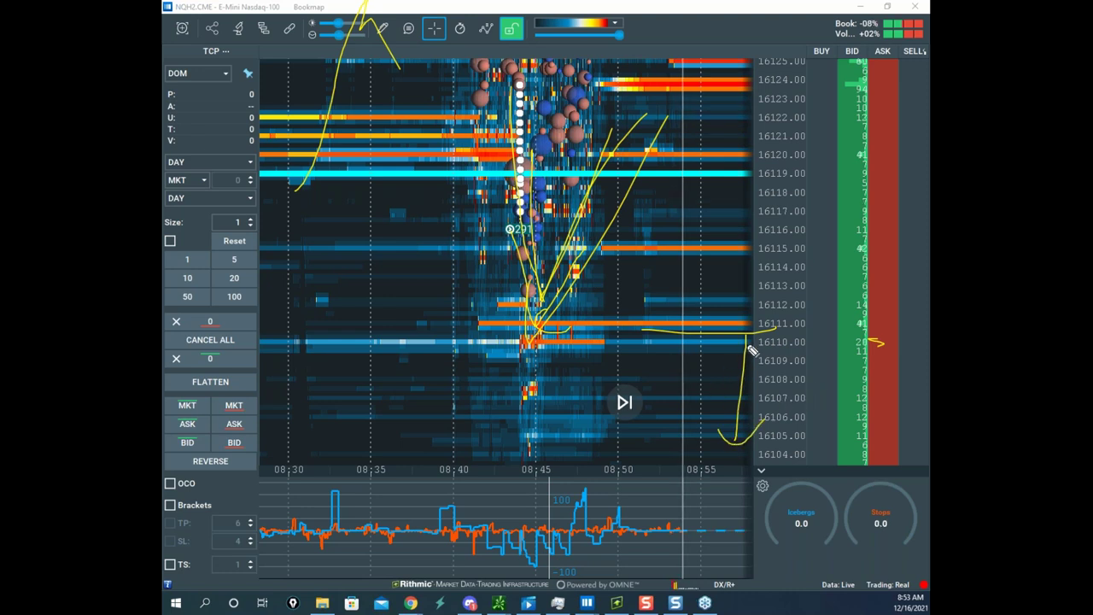
left_click_drag(752, 431, 763, 419)
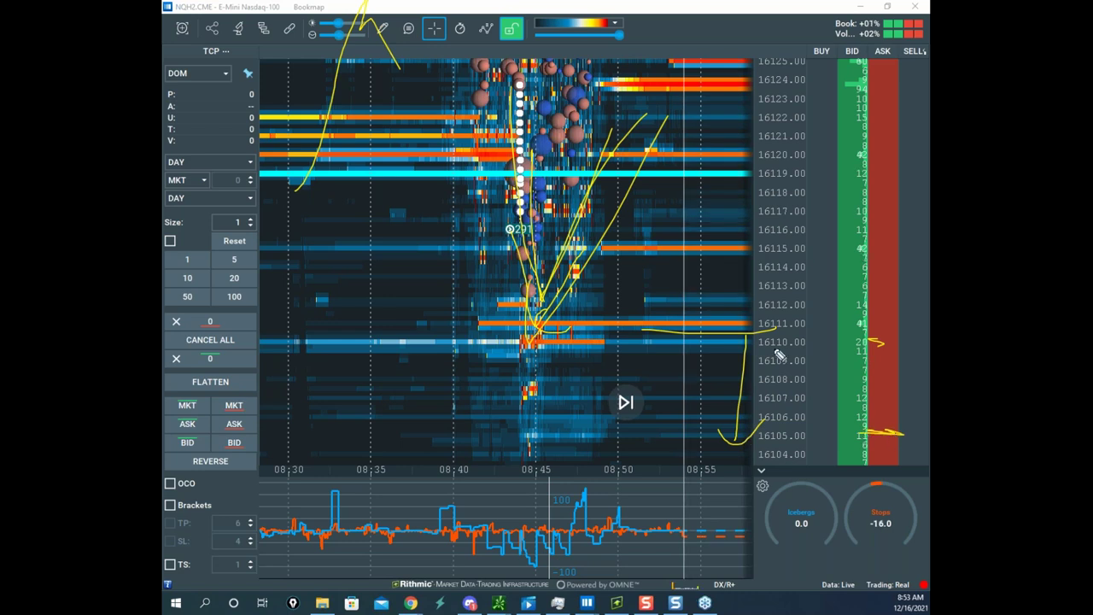
left_click_drag(559, 122, 690, 48)
key("Escape")
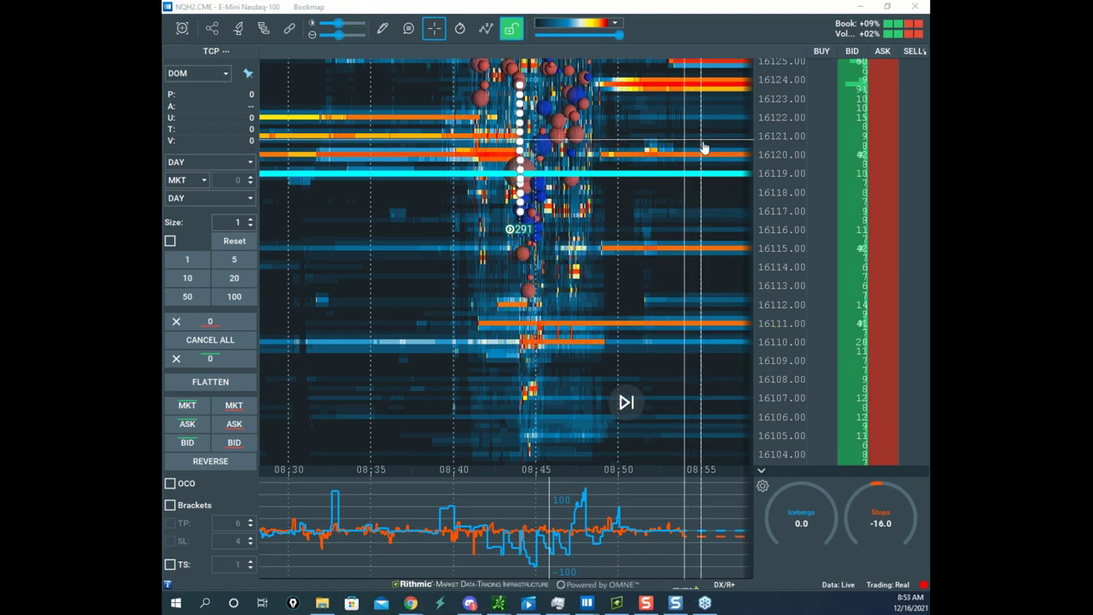
- Show the 08:15 to 09:00 range, circle the orange indicator spike before 08:30, trace the price swings, and clear the annotations
left_click_drag(774, 117, 772, 207)
scroll(628, 215, "down", 3)
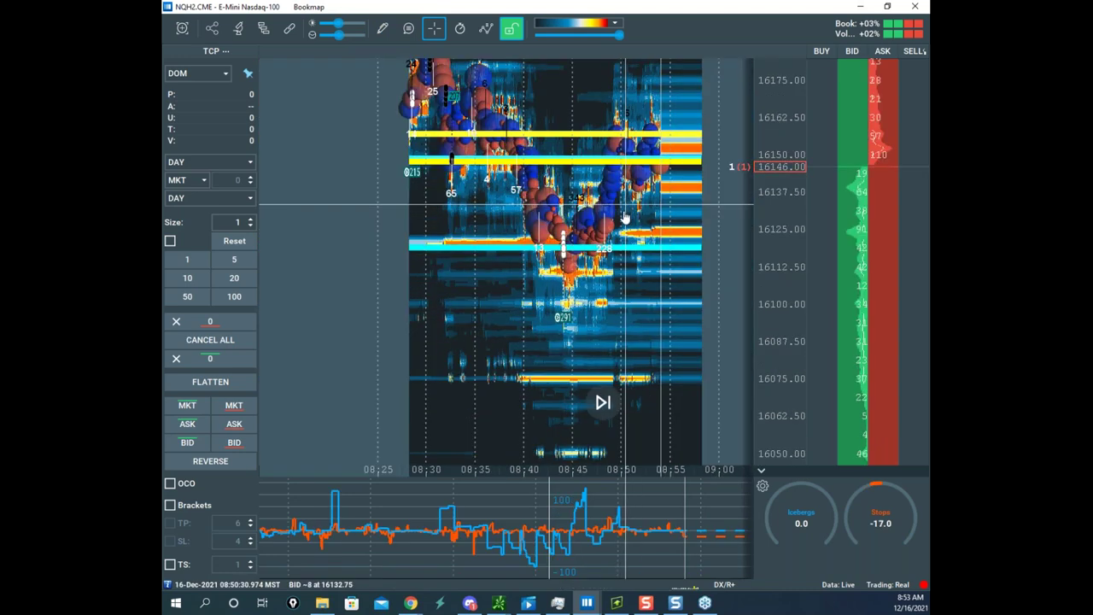
left_click_drag(626, 218, 600, 269)
scroll(758, 222, "up", 2)
scroll(599, 242, "down", 2)
left_click_drag(608, 179, 597, 185)
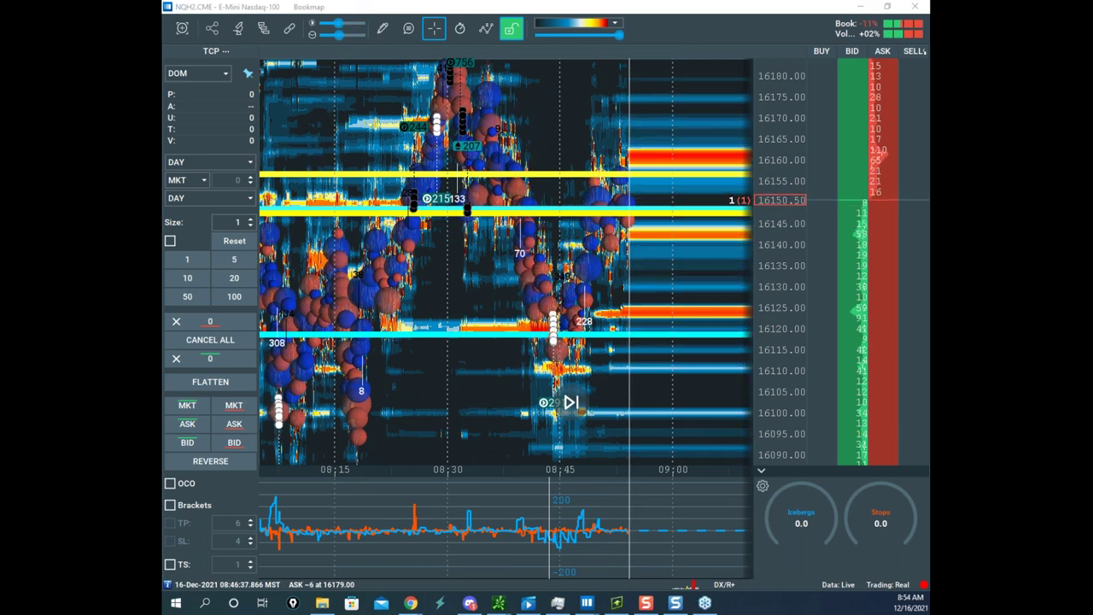
left_click_drag(415, 481, 436, 477)
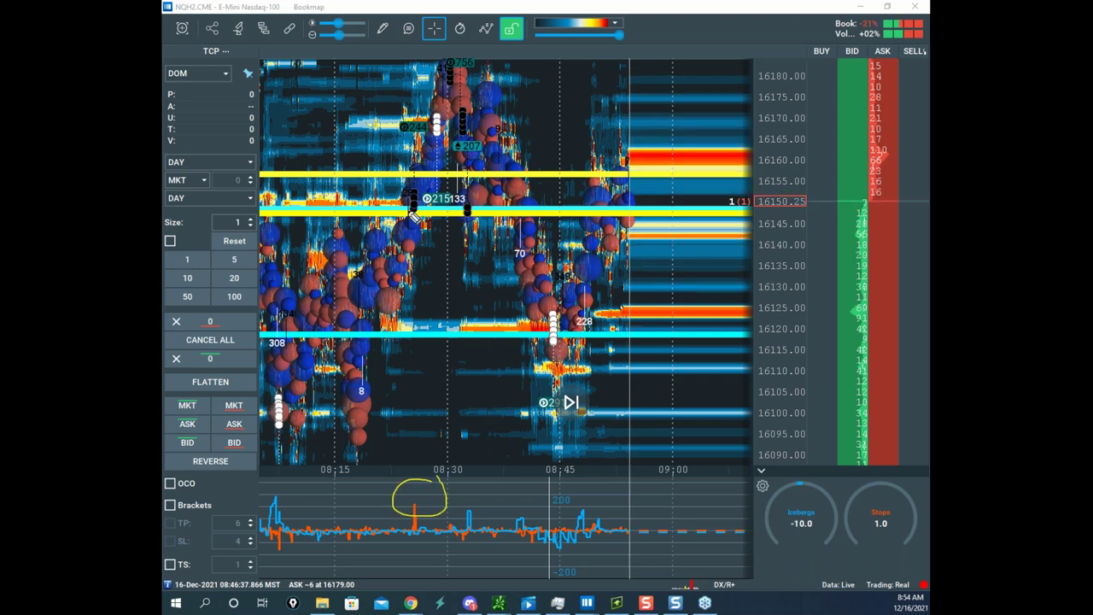
mouse_move(465, 165)
left_mouse_down()
mouse_move(434, 206)
mouse_move(437, 97)
left_mouse_up()
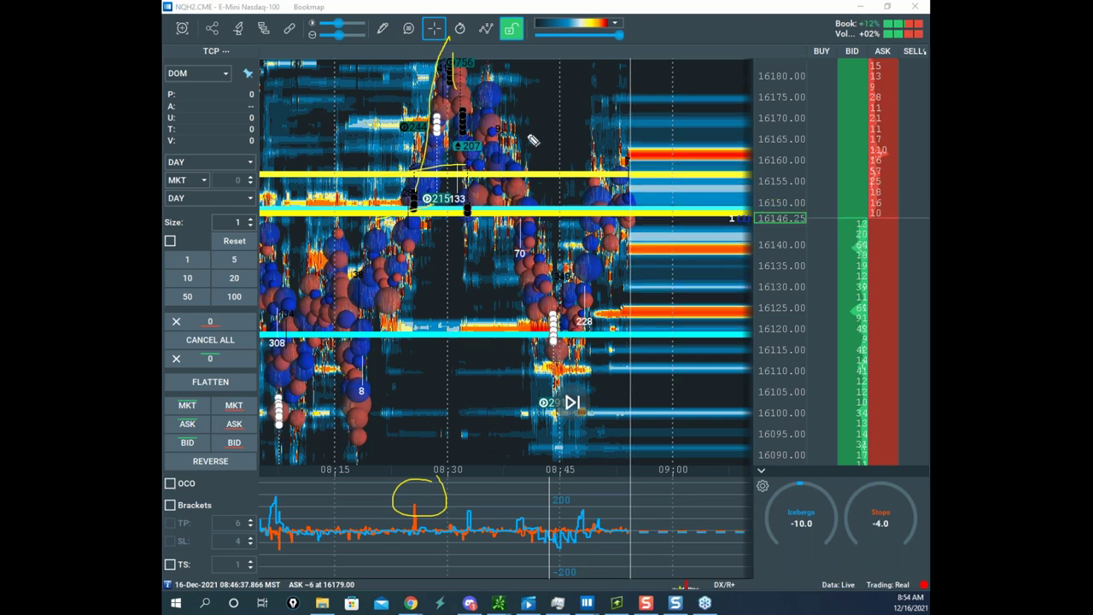
mouse_move(536, 301)
left_mouse_down()
mouse_move(551, 335)
mouse_move(474, 17)
left_mouse_up()
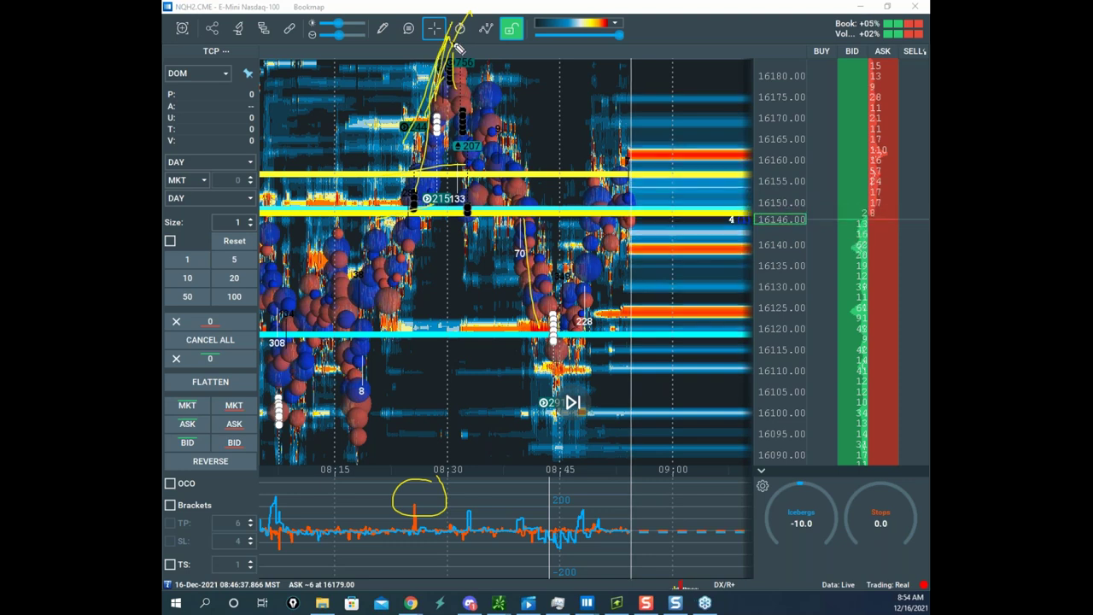
mouse_move(450, 36)
left_mouse_down()
mouse_move(500, 147)
mouse_move(544, 100)
left_mouse_up()
mouse_move(656, 159)
left_mouse_down()
mouse_move(535, 167)
mouse_move(645, 194)
mouse_move(698, 15)
left_mouse_up()
left_click_drag(433, 186, 707, 27)
key("Escape")
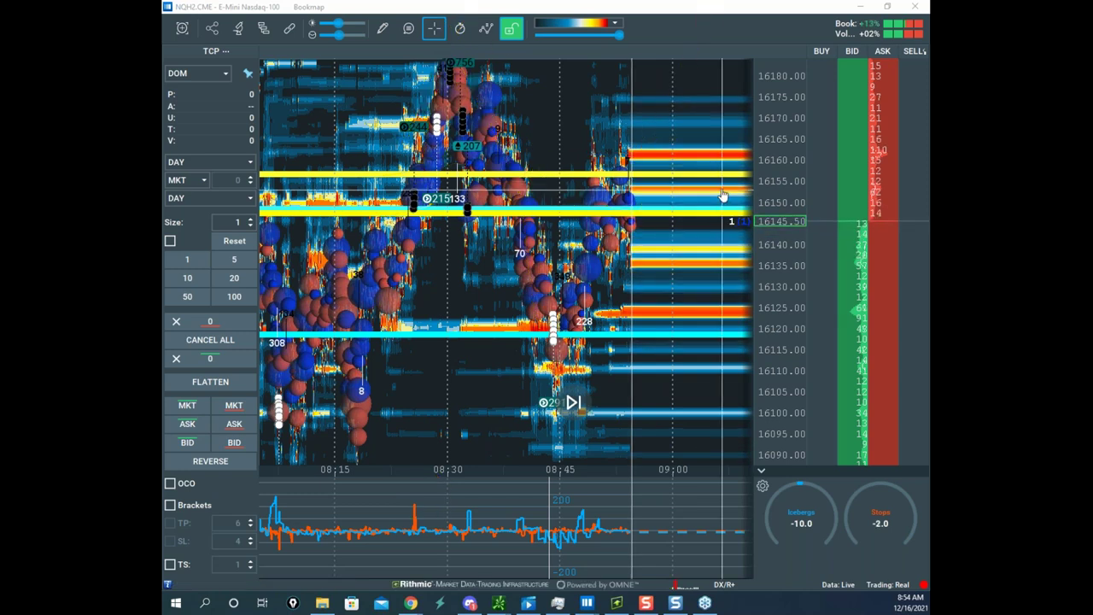
- Switch to the E-Mini S&P 500 chart, maximize its window and inspect the sell-off between 07:30 and 08:00
mouse_move(664, 8)
left_mouse_down()
mouse_move(164, 267)
mouse_move(162, 282)
left_mouse_up()
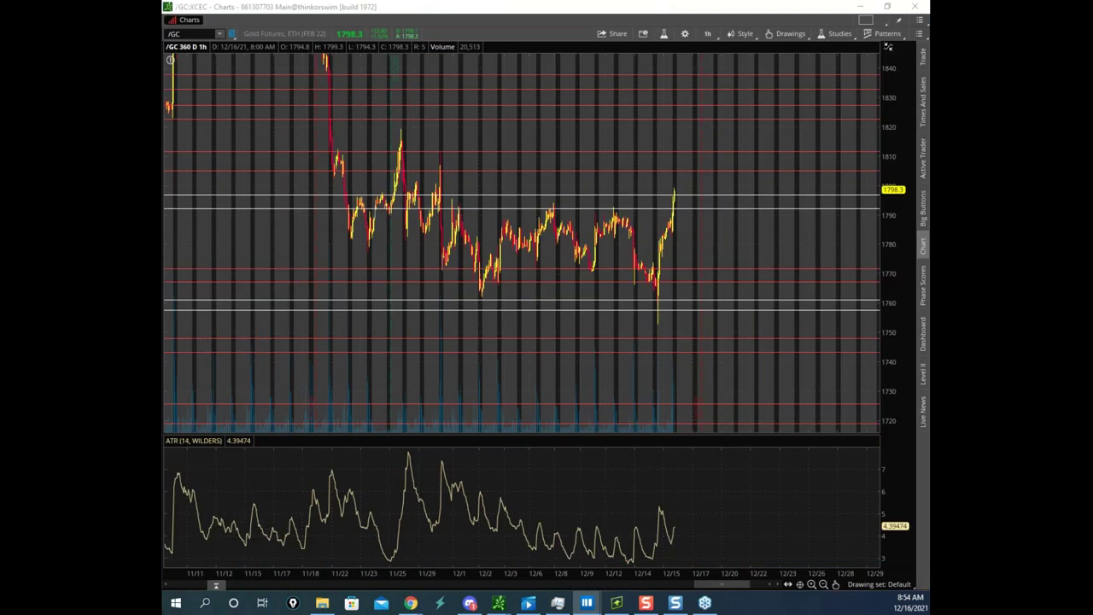
left_click_drag(164, 106, 443, 74)
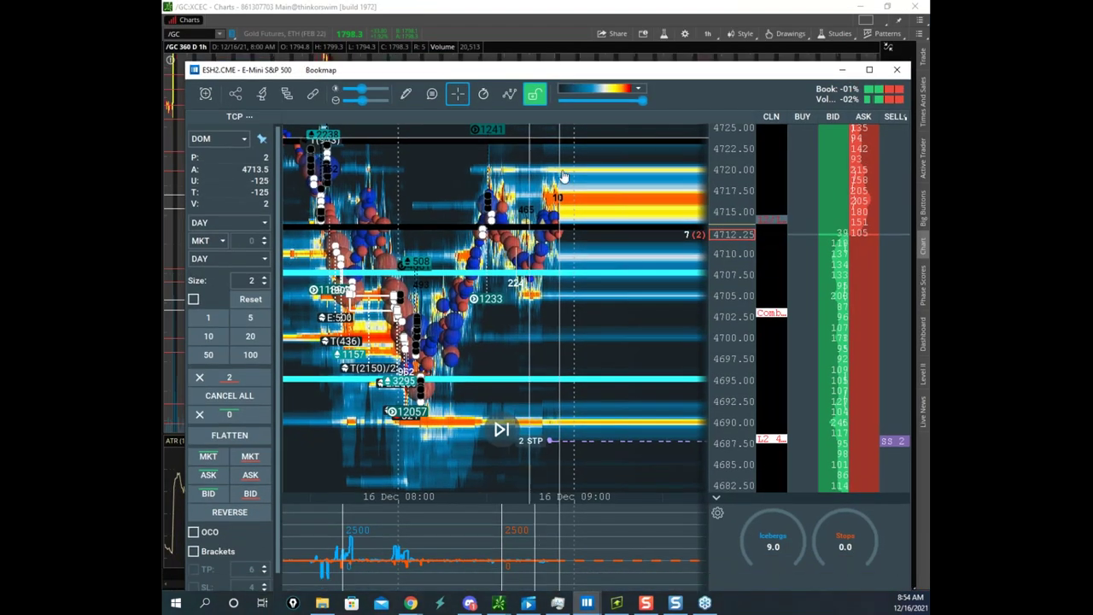
left_click(869, 70)
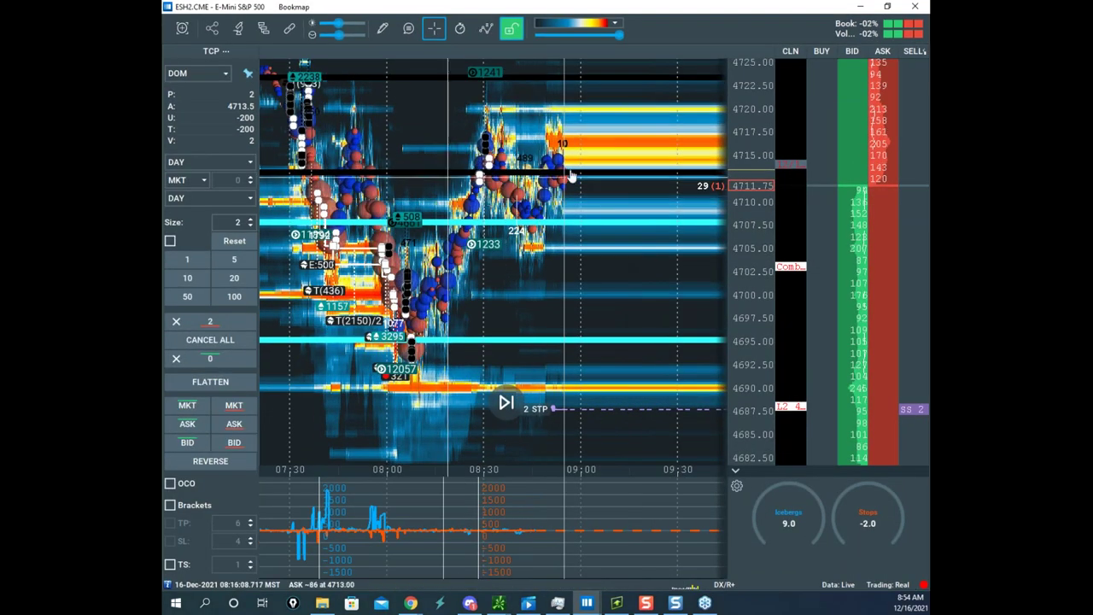
left_click_drag(448, 173, 572, 176)
scroll(467, 152, "up", 4)
left_click_drag(467, 152, 553, 222)
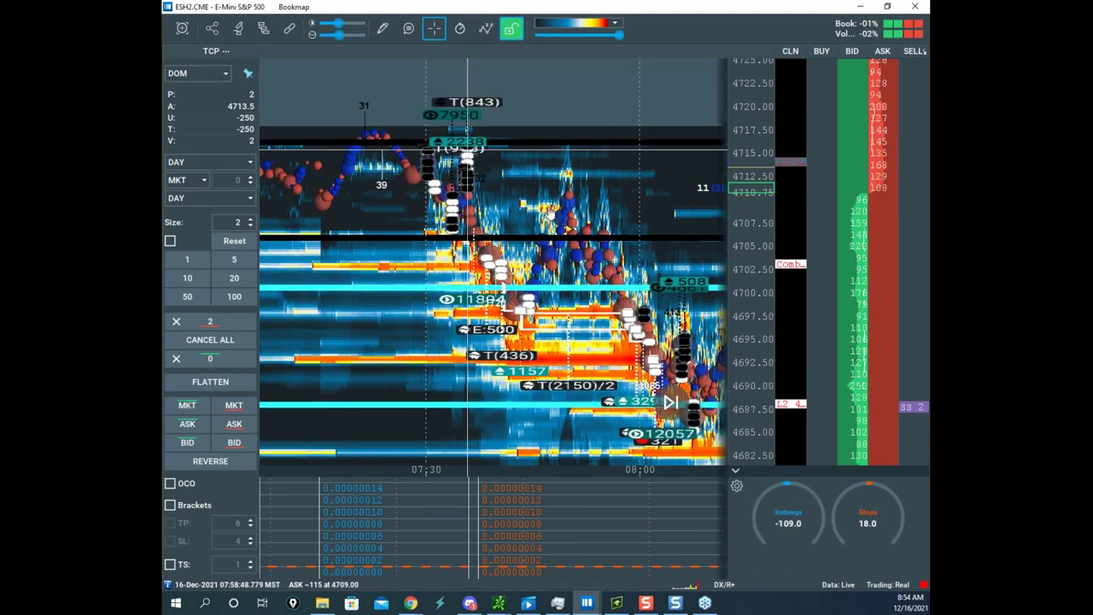
scroll(450, 202, "up", 4)
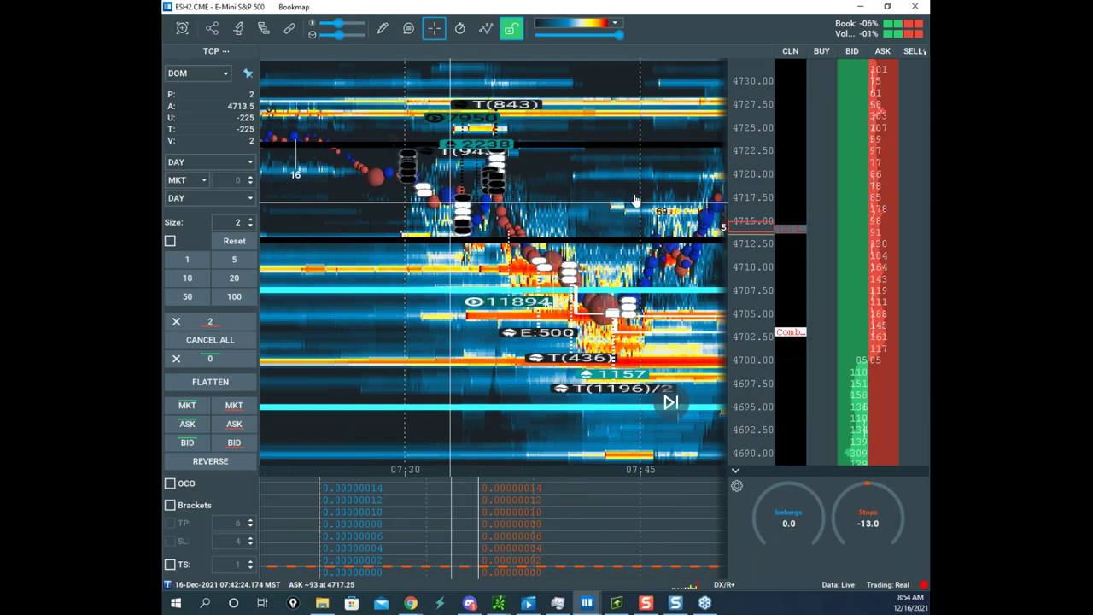
left_click_drag(636, 201, 639, 203)
scroll(742, 138, "down", 1)
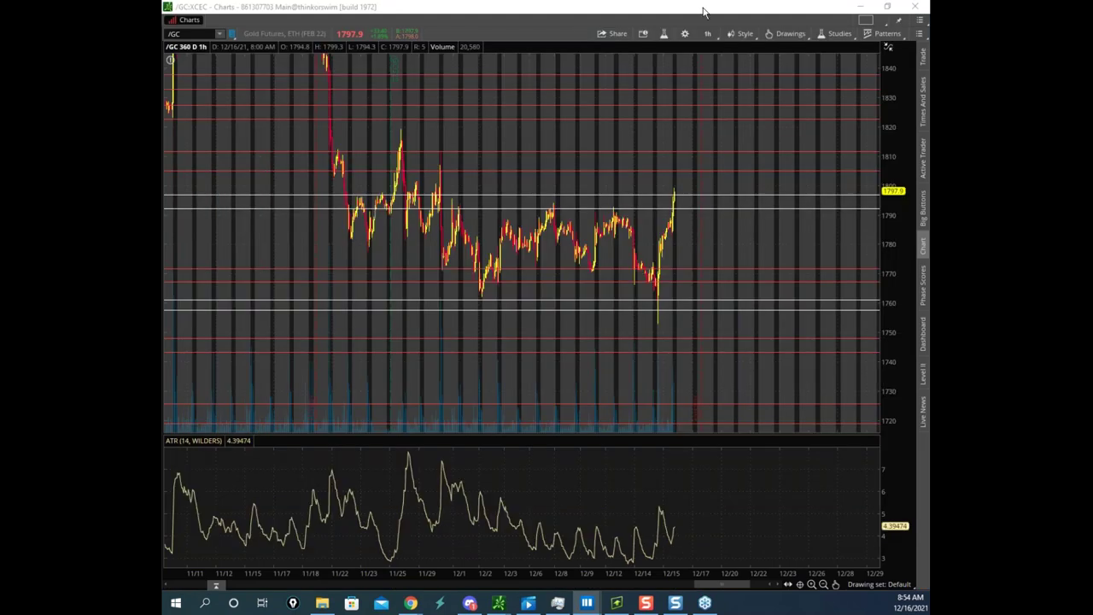
- Return to the thinkorswim gold futures chart, stretch its price axis slightly, and switch back to Bookmap
left_click(898, 191)
left_click_drag(898, 186, 899, 181)
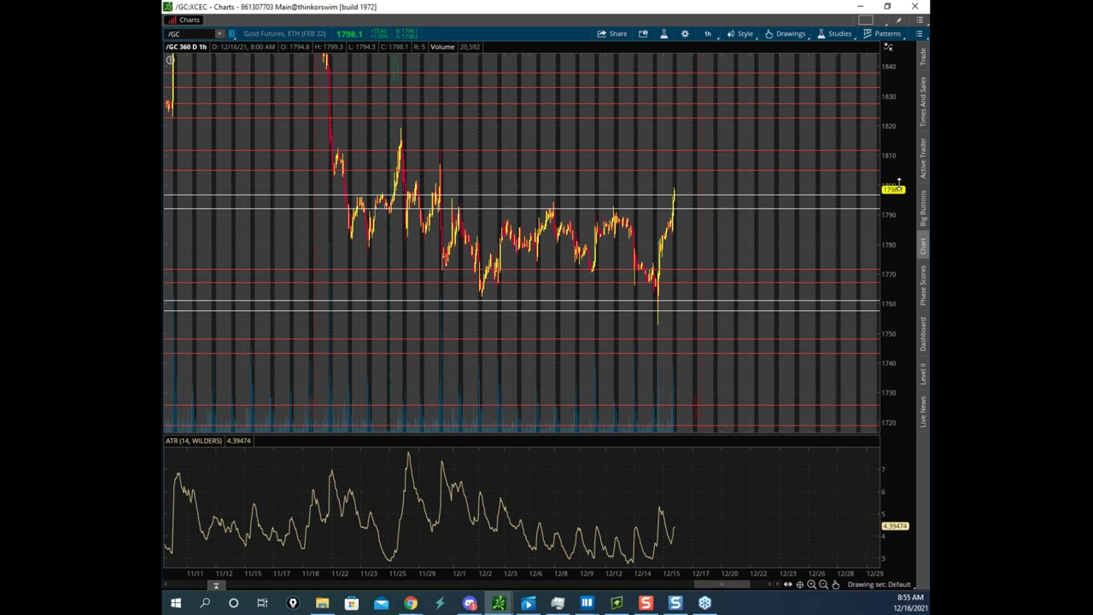
key("alt+Tab")
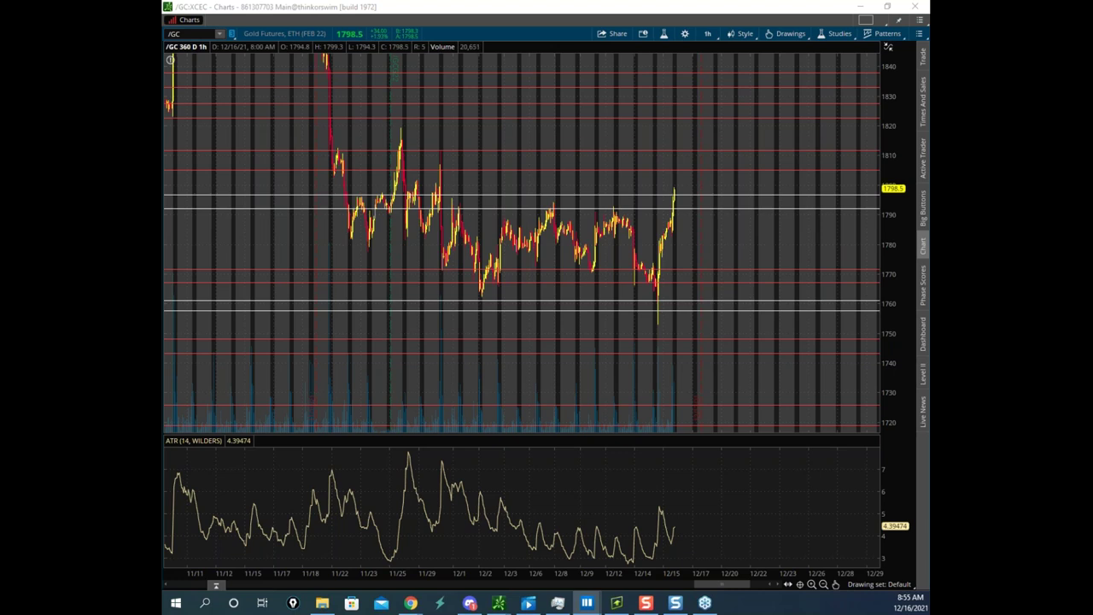
- Bring the Bookmap gold futures chart onto the screen in place of thinkorswim and maximize its window
left_click_drag(164, 102, 587, 70)
left_click(779, 69)
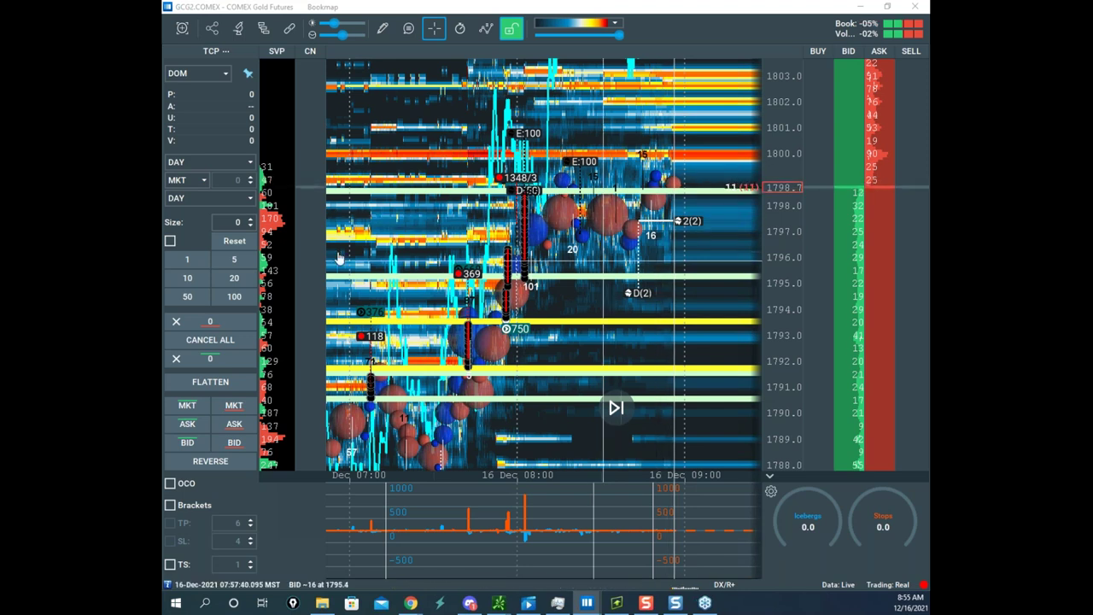
mouse_move(164, 275)
left_mouse_down()
mouse_move(683, 258)
mouse_move(164, 265)
left_mouse_up()
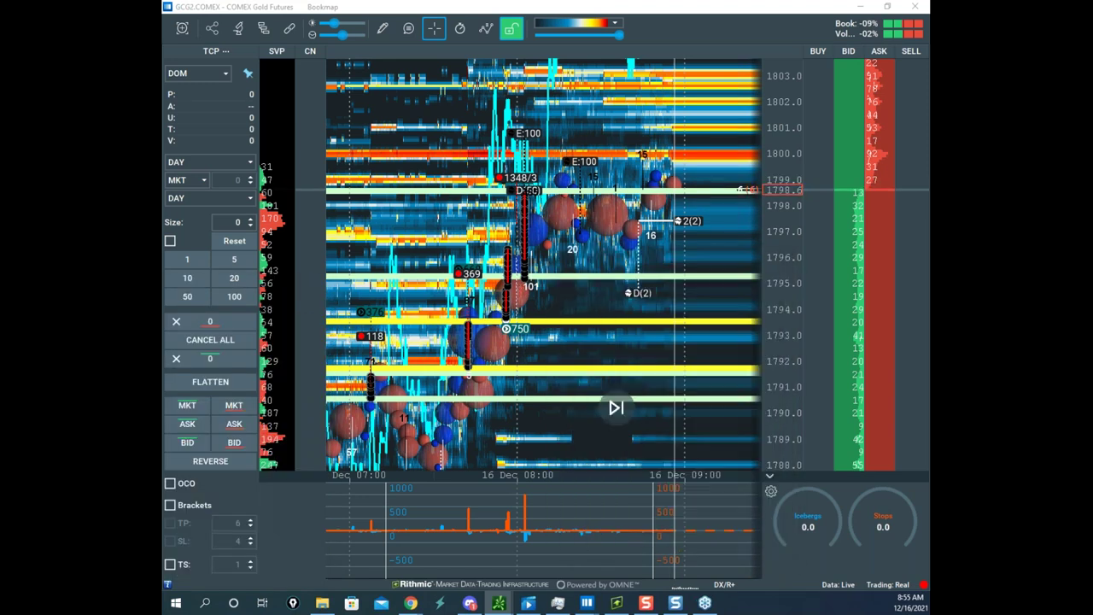
- Switch to Chrome, maximize the TraderSync dashboard window and open the risk worksheet from its first rows
key("alt+Tab")
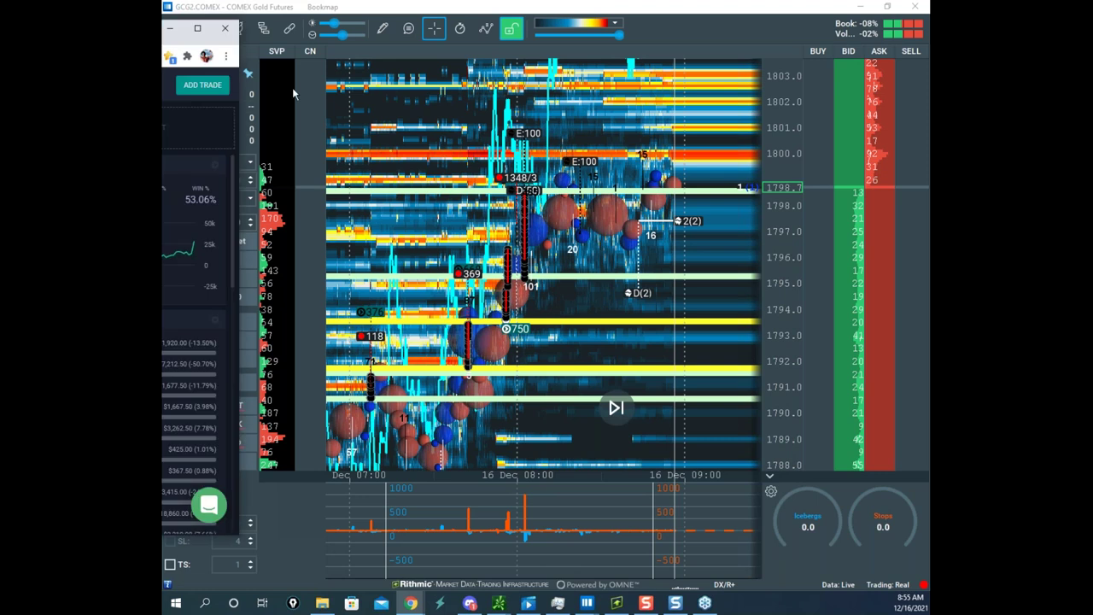
left_click(786, 103)
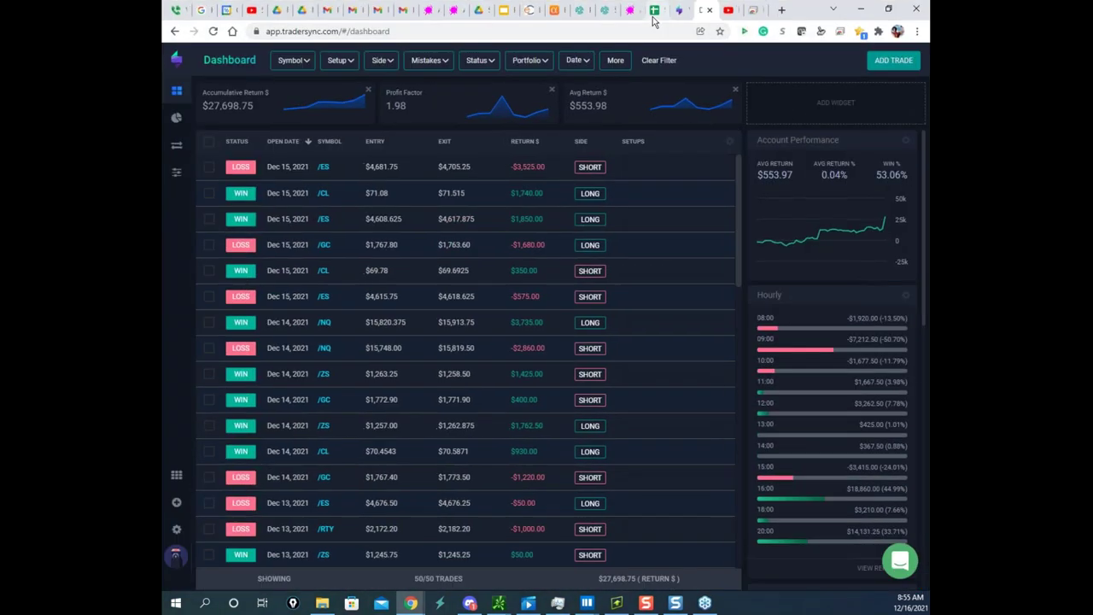
left_click(656, 9)
scroll(480, 205, "up", 15)
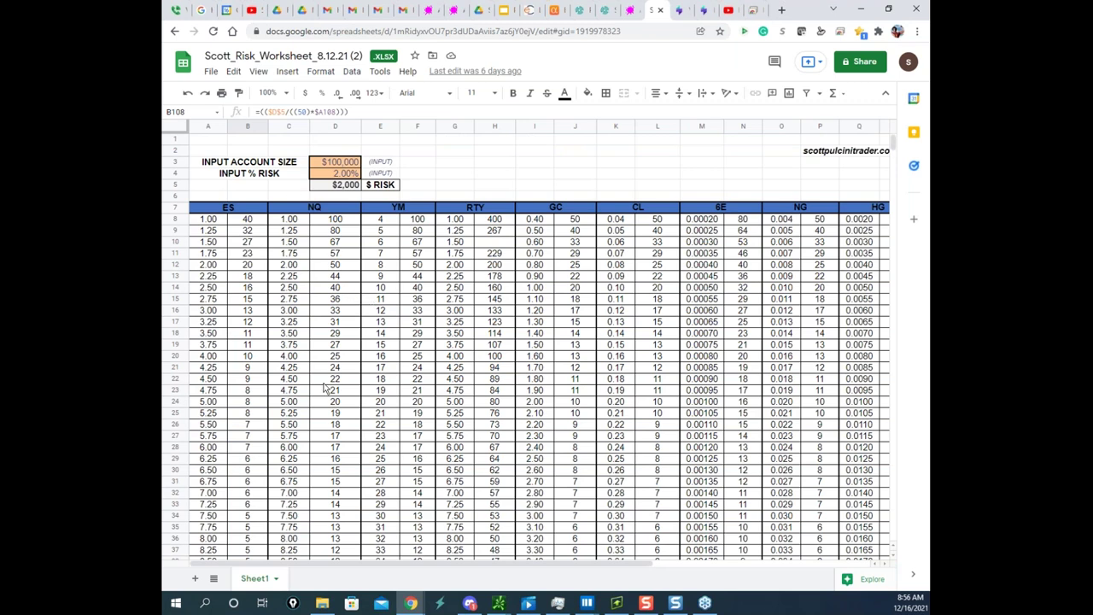
- Look through the larger stop sizes in the risk worksheet, select cell D110, and minimize the browser
scroll(324, 391, "down", 1)
scroll(325, 390, "down", 15)
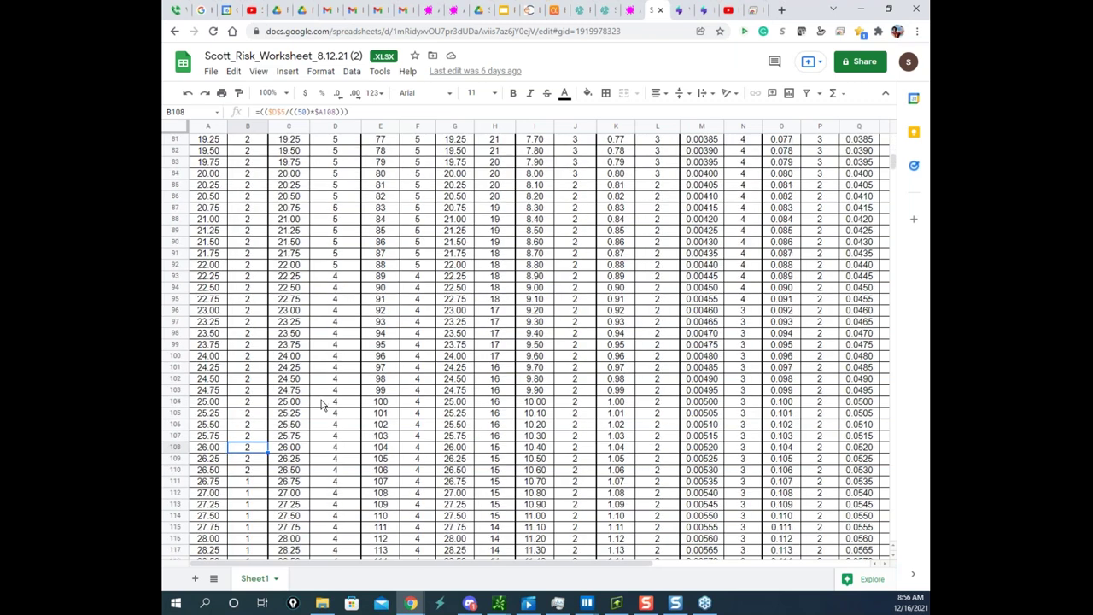
left_click(336, 425)
scroll(317, 465, "down", 5)
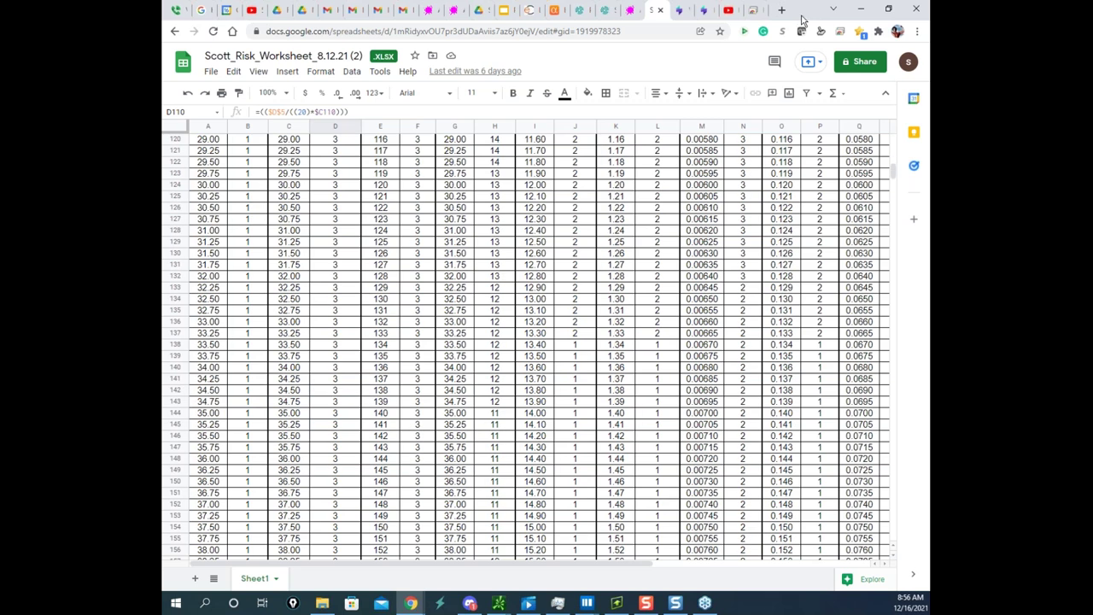
left_click(861, 8)
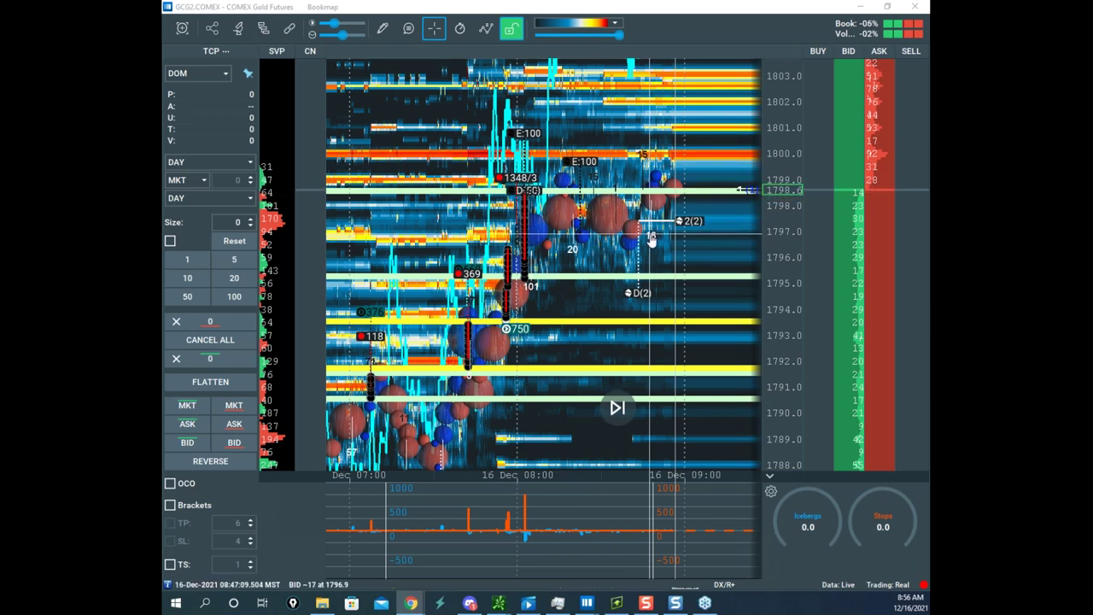
- Review the gold futures chart from 07:00 to 09:00, briefly switching to the browser and back
scroll(670, 243, "down", 2)
left_click_drag(720, 240, 686, 261)
scroll(685, 263, "down", 2)
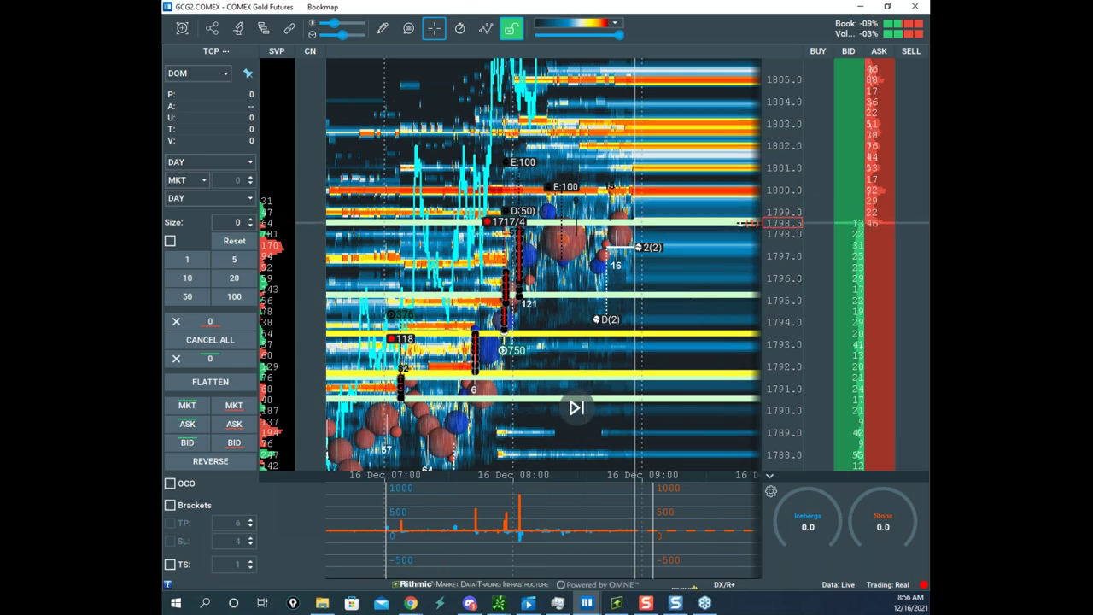
key("alt+Tab")
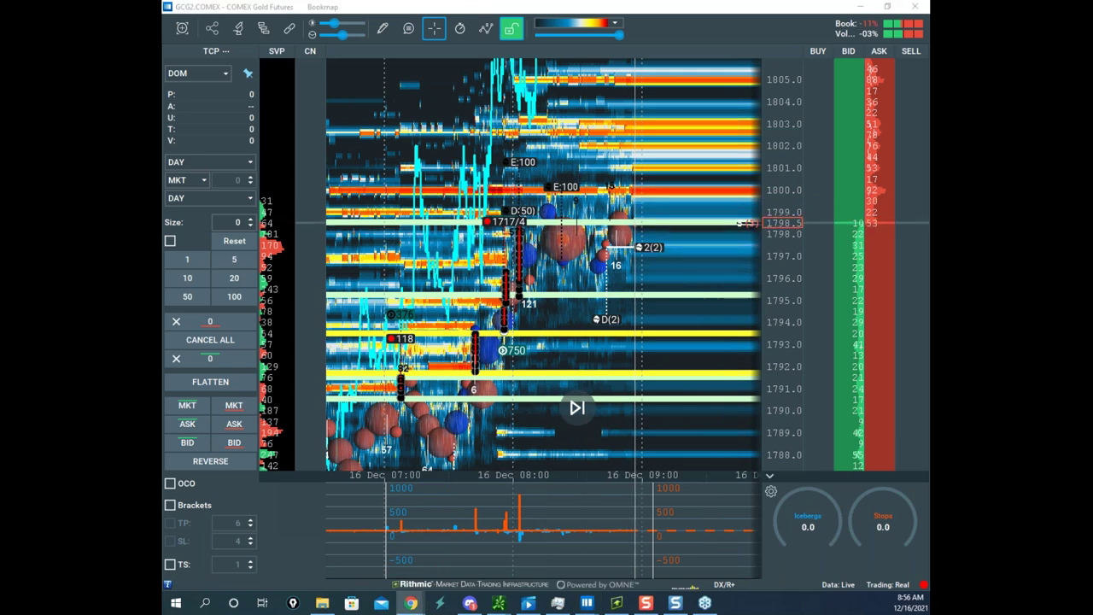
left_click_drag(162, 125, 162, 0)
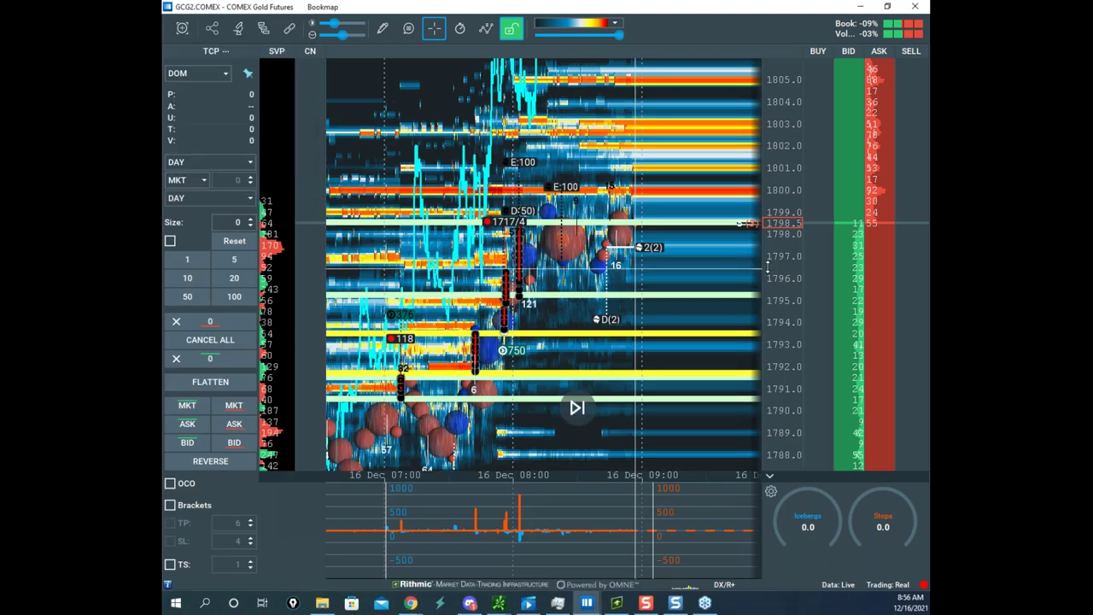
- Examine gold price action and resting liquidity between 08:00 and 09:00 around the 1790 to 1805 levels
left_click(738, 272)
scroll(738, 271, "up", 3)
scroll(739, 272, "up", 3)
left_click_drag(721, 270, 641, 268)
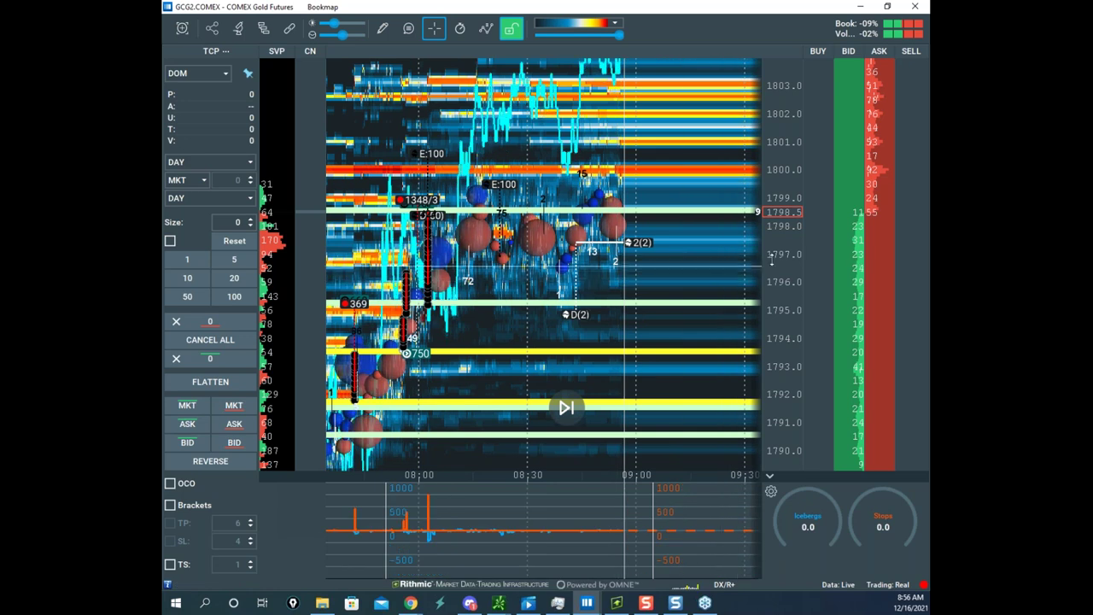
scroll(775, 256, "down", 1)
scroll(776, 259, "down", 1)
scroll(776, 268, "down", 1)
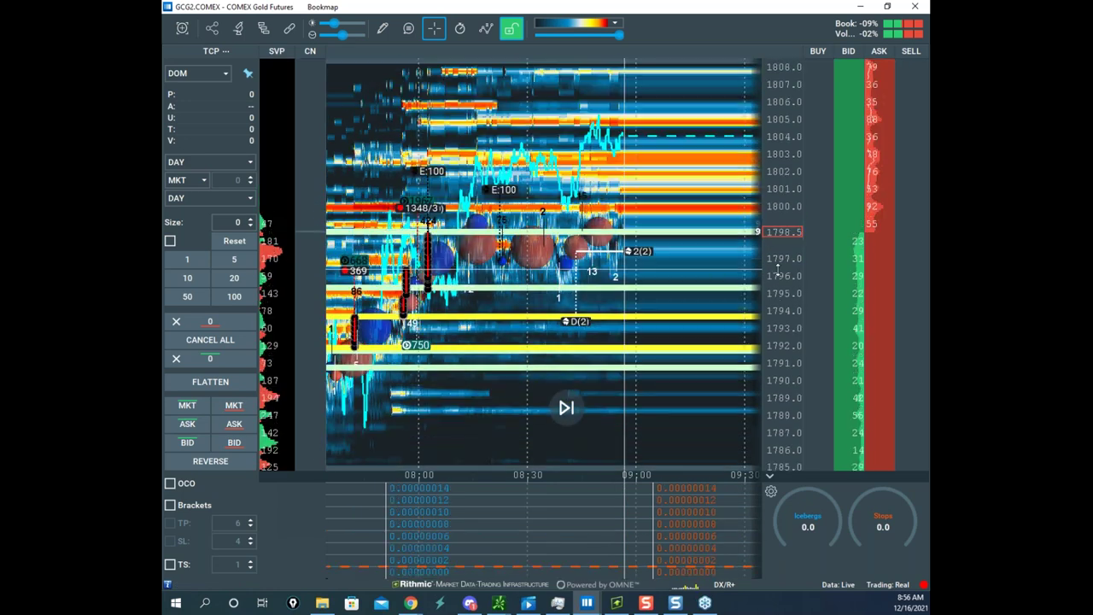
scroll(767, 263, "up", 1)
left_click_drag(676, 262, 666, 290)
scroll(666, 289, "down", 1)
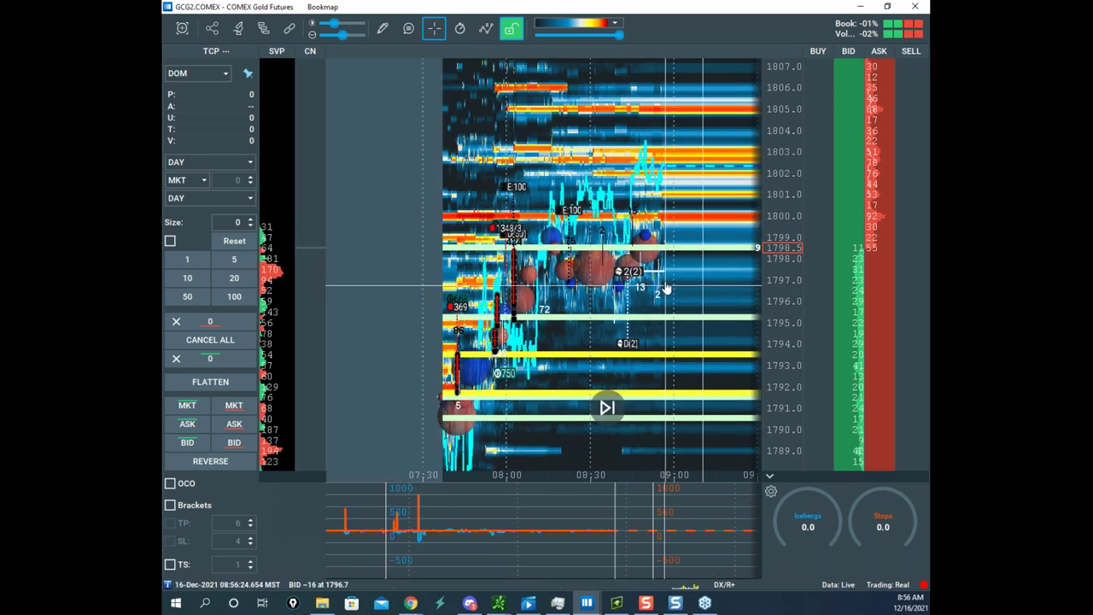
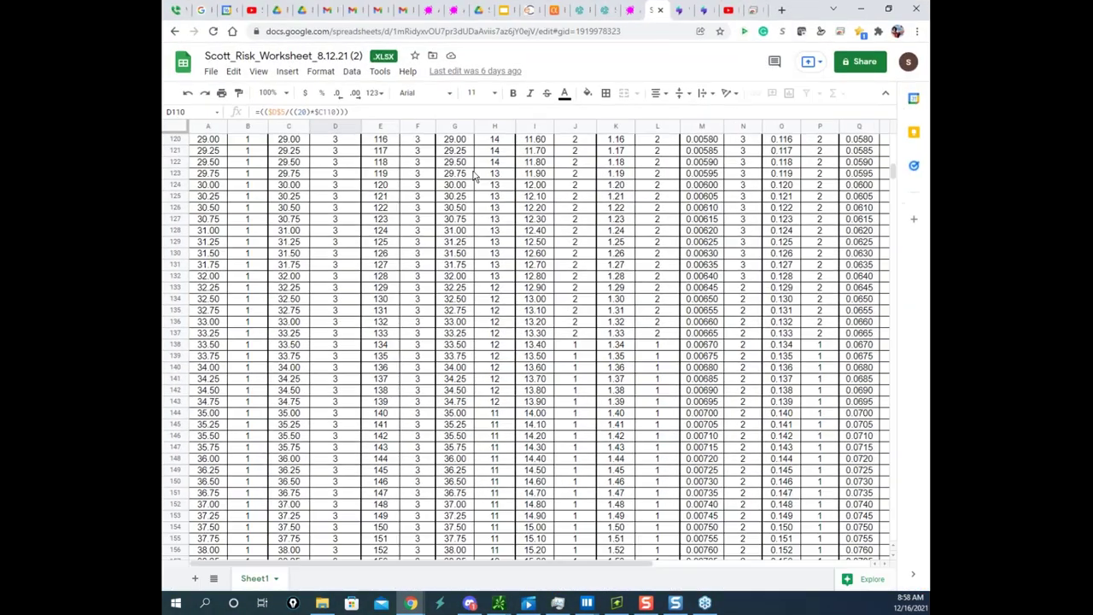
- Select the worksheet's risk percentage cell D4, circle the $100,000 account size, and sketch 10,000, 600 and 700 with an arrow
scroll(476, 175, "up", 20)
left_click(314, 173)
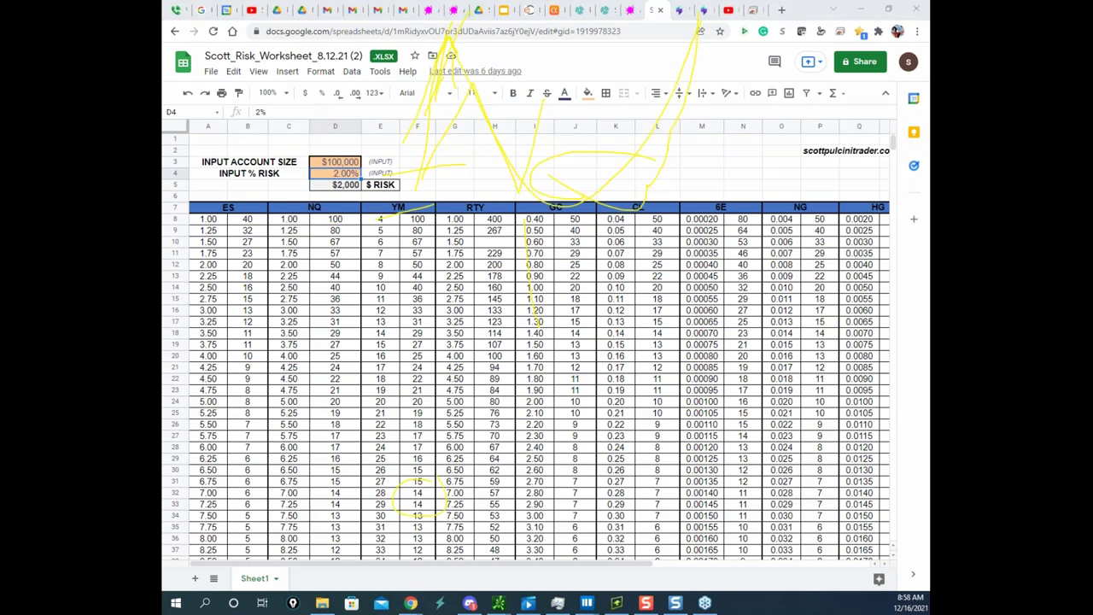
mouse_move(359, 145)
left_mouse_down()
mouse_move(349, 180)
mouse_move(375, 158)
mouse_move(560, 177)
left_mouse_up()
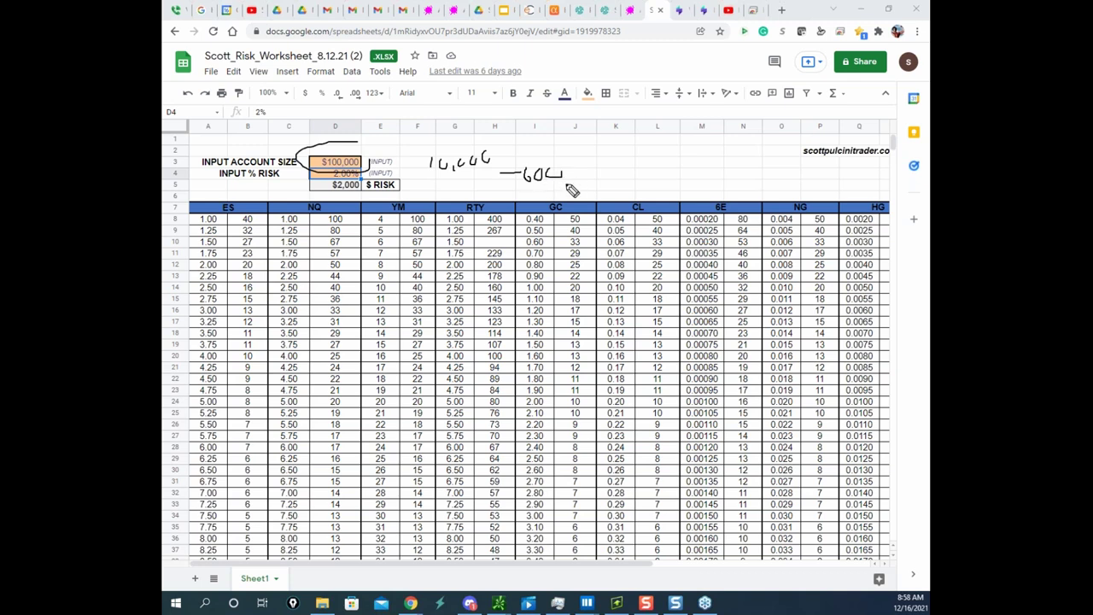
left_click_drag(577, 171, 600, 182)
mouse_move(502, 152)
left_mouse_down()
mouse_move(577, 163)
mouse_move(579, 183)
left_mouse_up()
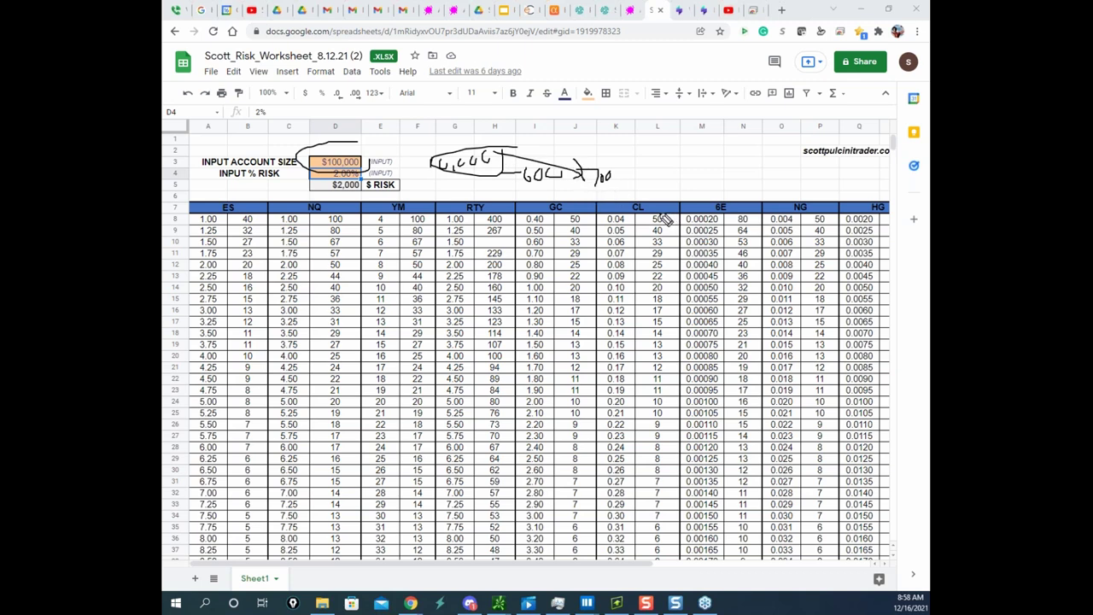
- Circle the handwritten 10,000, 600 and 700 figures, emphasize the 700, and clear the annotations from the worksheet
left_click_drag(613, 162, 623, 173)
mouse_move(632, 147)
left_mouse_down()
mouse_move(461, 208)
mouse_move(679, 175)
left_mouse_up()
left_click_drag(604, 174, 622, 183)
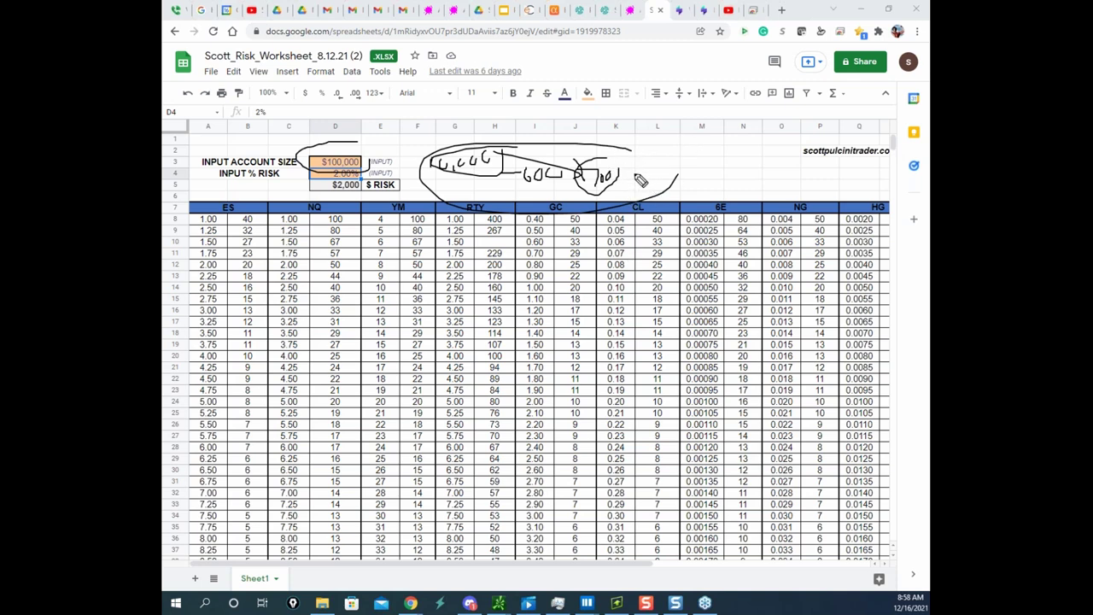
mouse_move(633, 167)
left_mouse_down()
mouse_move(529, 205)
mouse_move(673, 156)
left_mouse_up()
key("Escape")
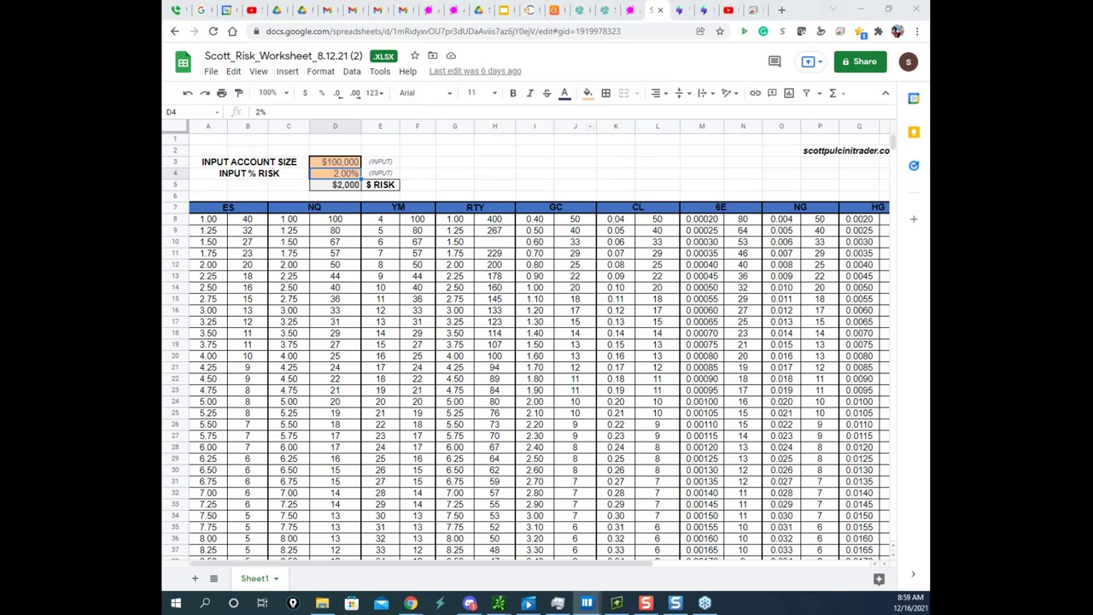
- Switch to the Bookmap E-Mini S&P 500 chart, maximize its window and inspect price action from 08:00 to 09:00
left_click(586, 603)
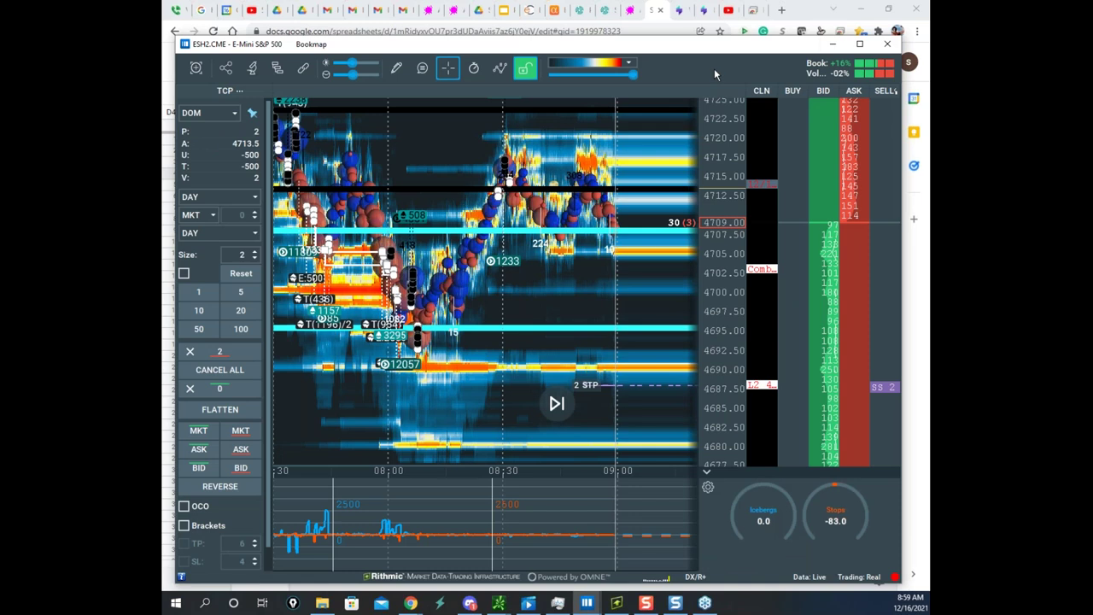
left_click(859, 44)
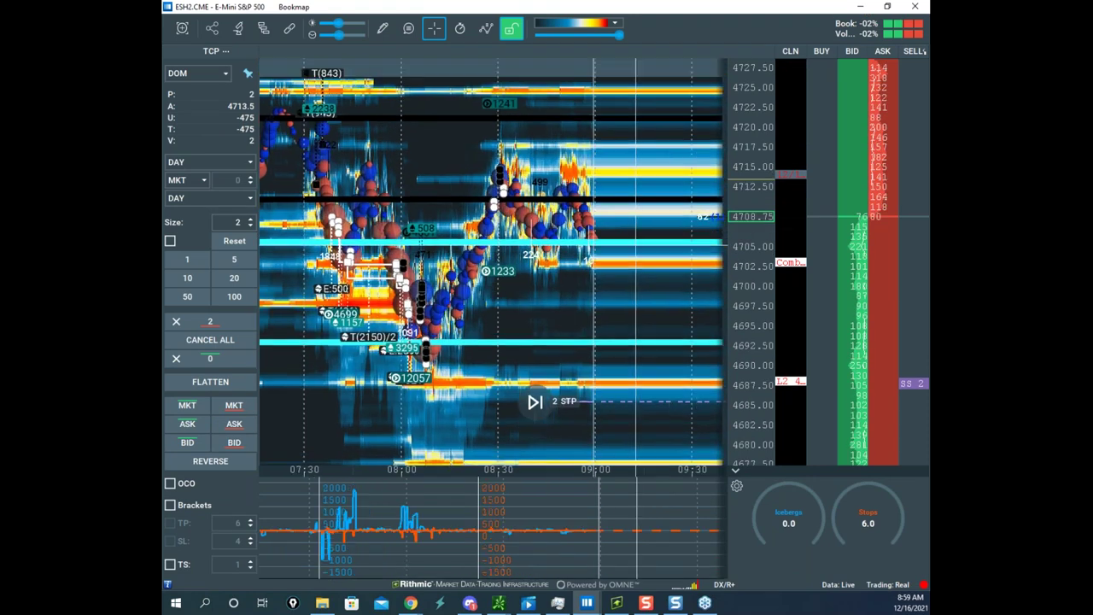
scroll(627, 268, "up", 2)
left_click_drag(628, 266, 593, 243)
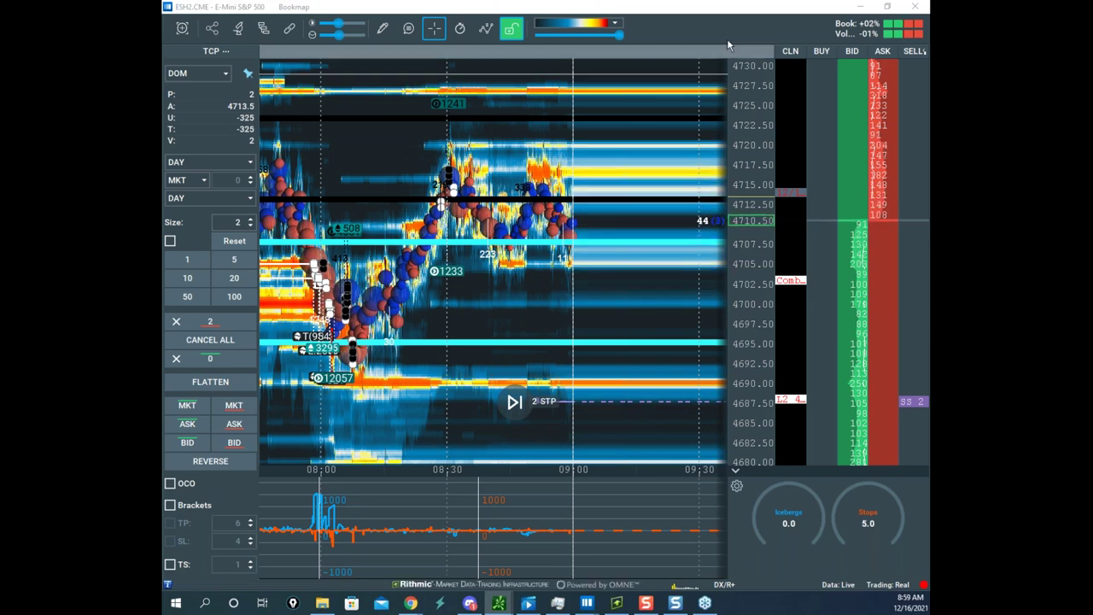
left_click_drag(717, 7, 681, 53)
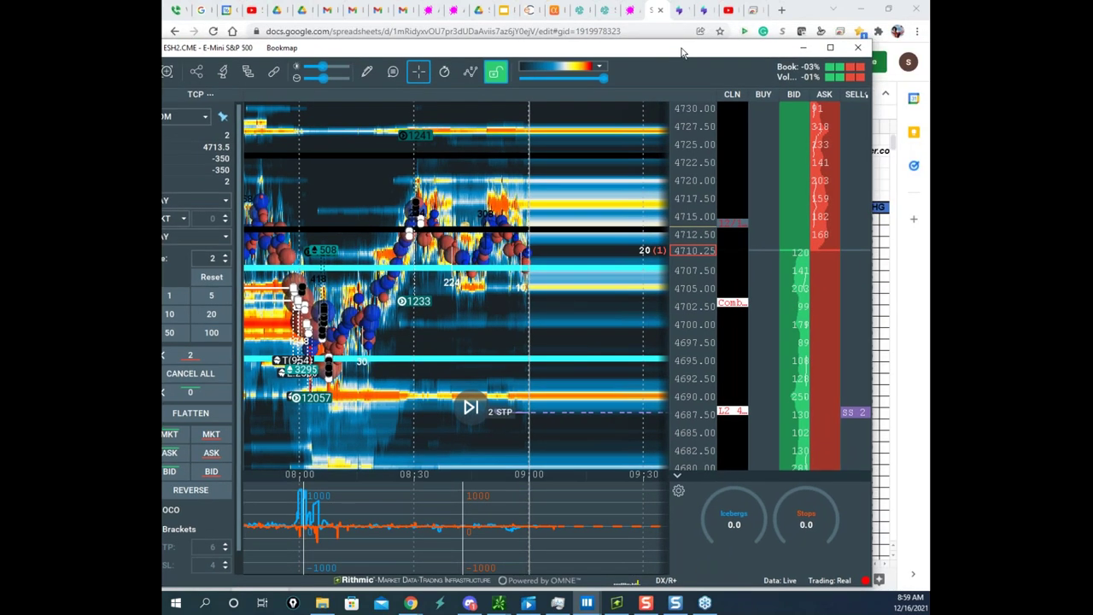
left_click_drag(681, 53, 722, 49)
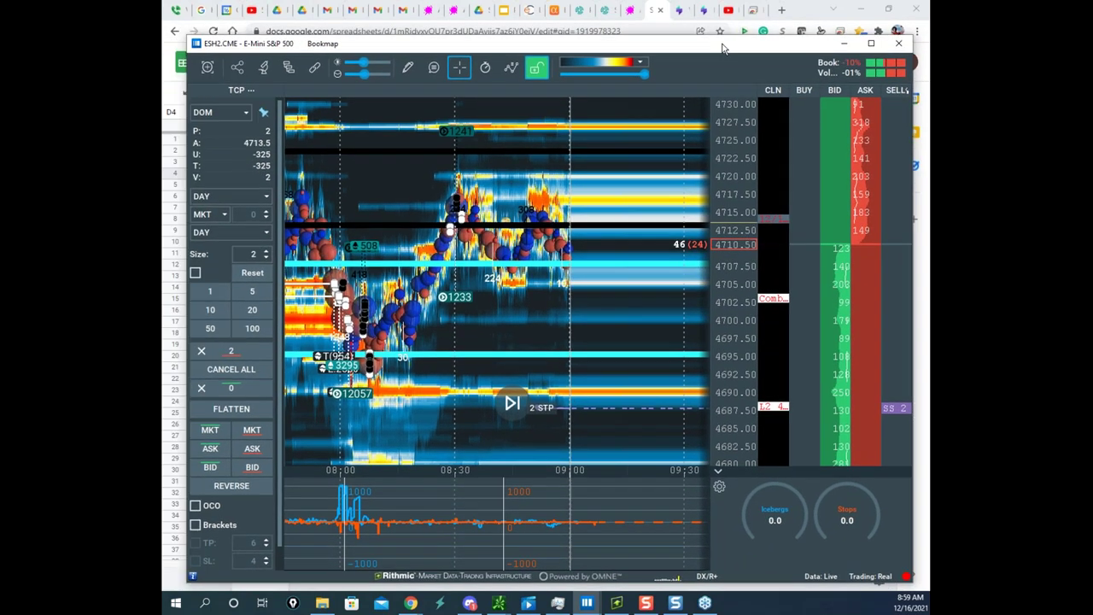
left_click(871, 43)
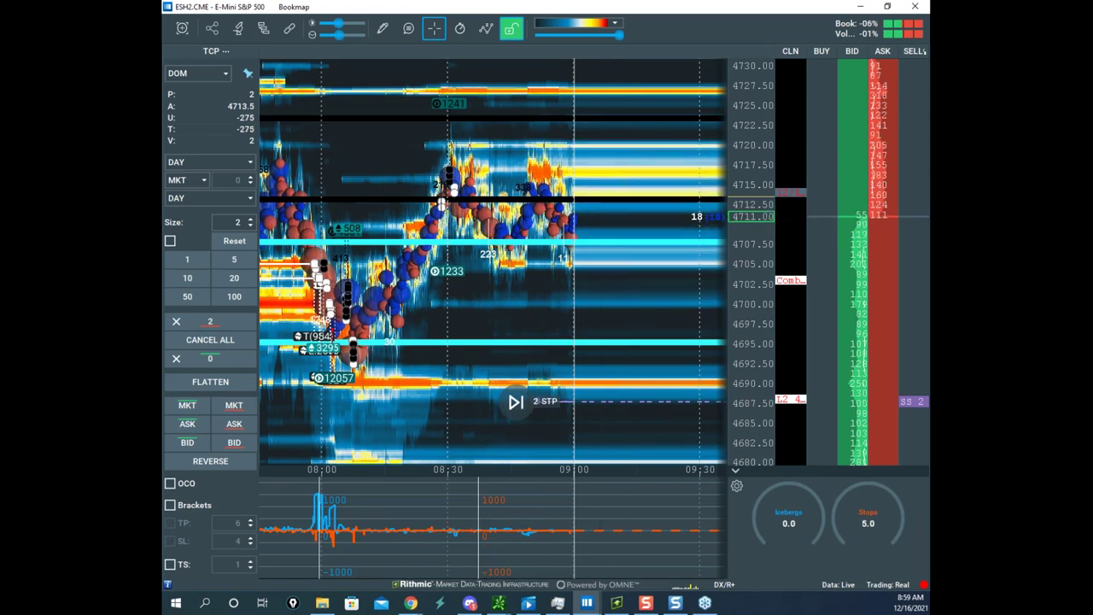
- Bring up the Soybean Futures chart, inspect its trades around and after 08:00, and move its window off the S&P chart
left_click_drag(576, 0, 570, 60)
left_click(870, 63)
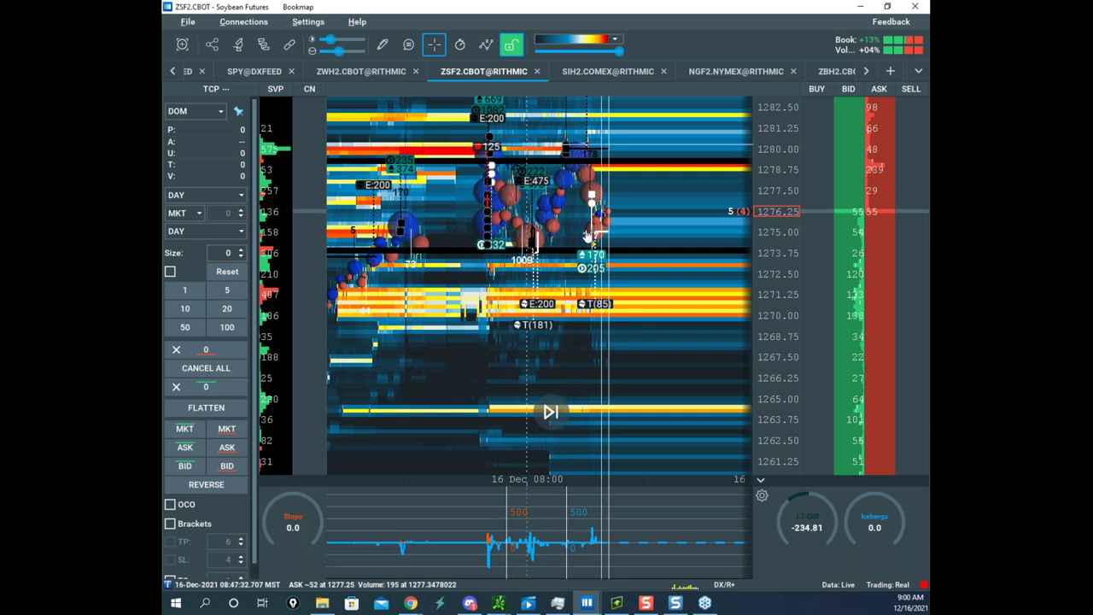
left_click_drag(619, 205, 639, 236)
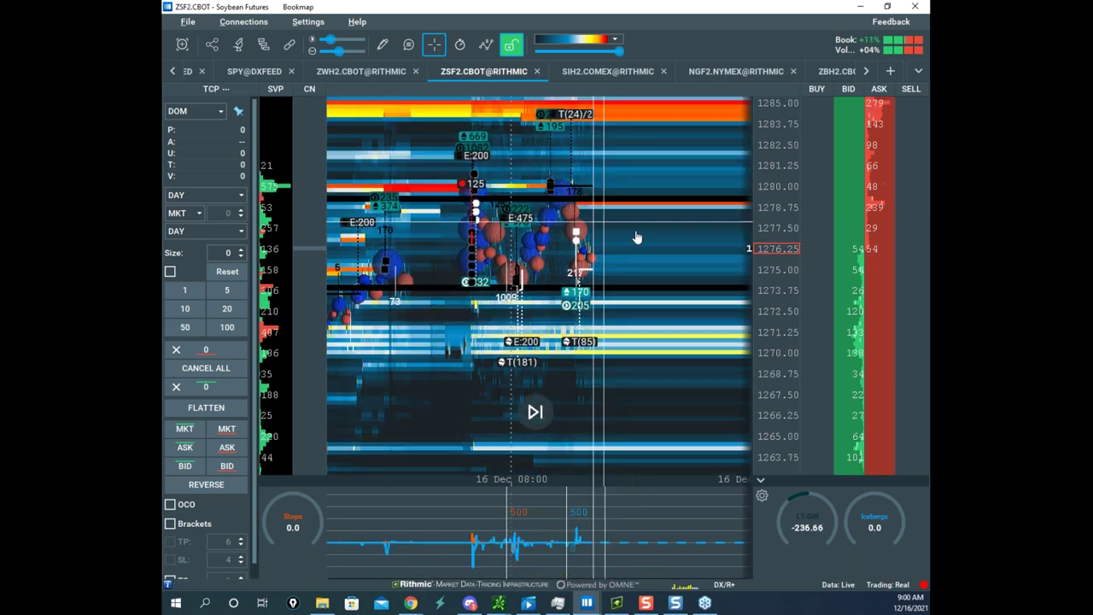
scroll(775, 223, "down", 1)
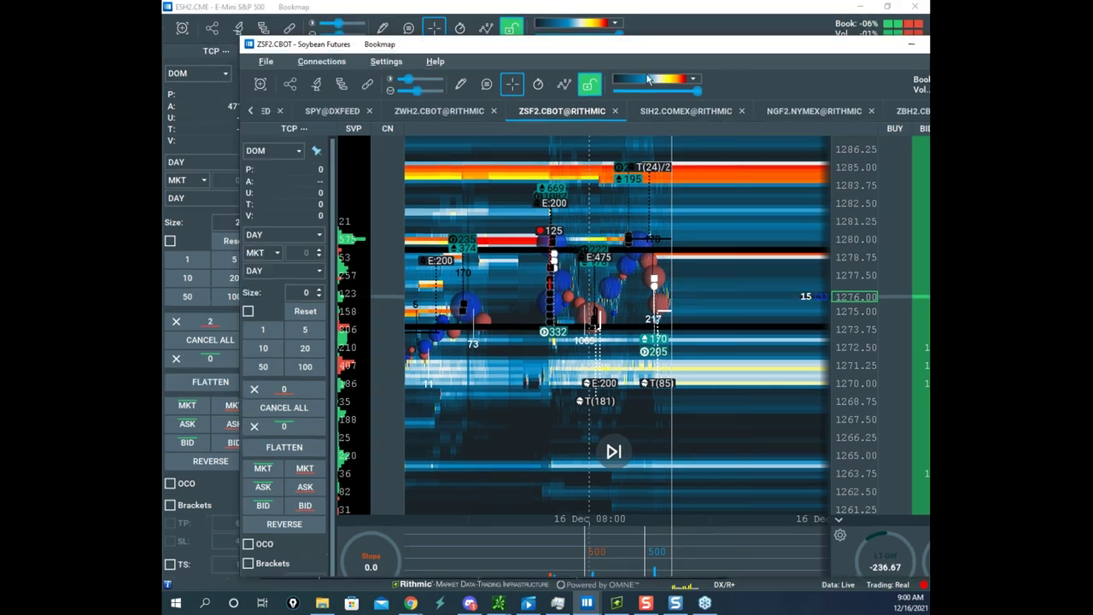
left_click_drag(557, 10, 0, 170)
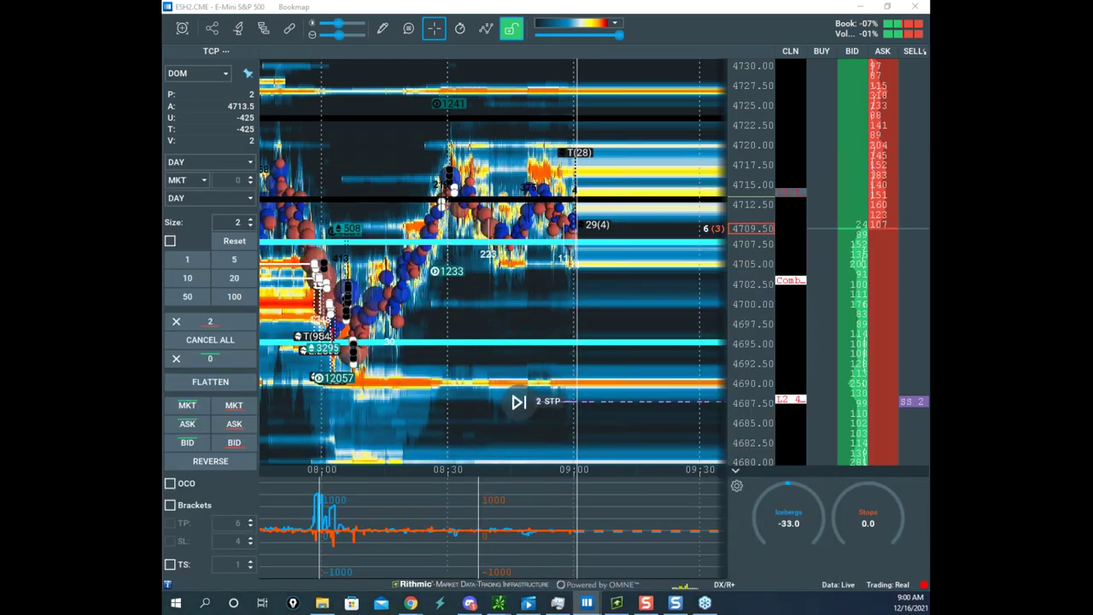
- Inspect the E-Mini S&P 500 sell-off between 07:45 and 08:15 and check the chart's Liquidity Tracker Pro add-on settings
left_click_drag(390, 198, 498, 176)
scroll(498, 176, "up", 5)
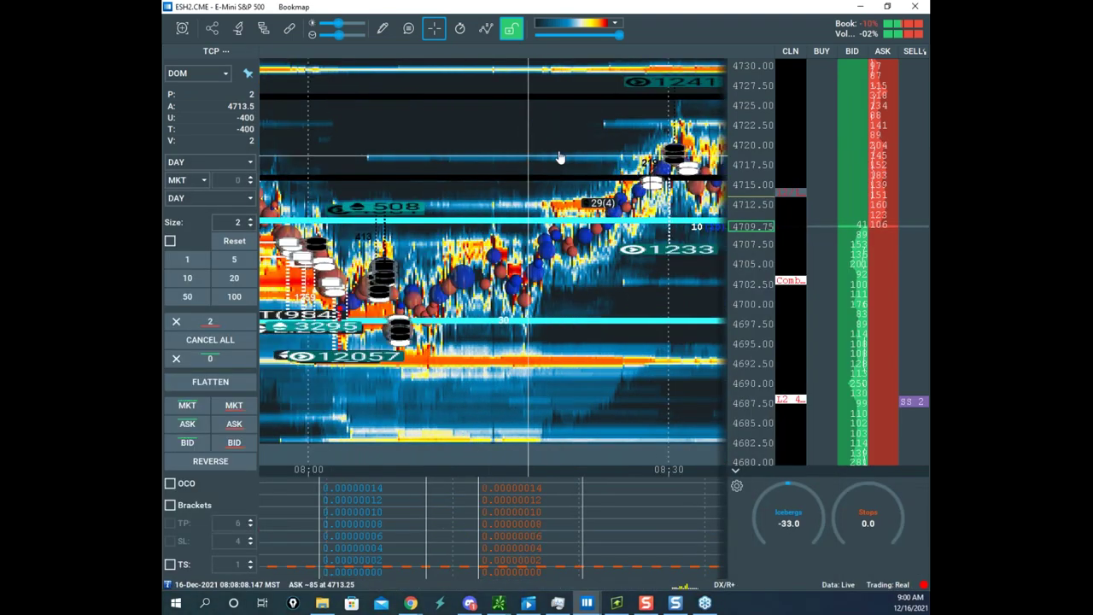
left_click_drag(377, 195, 479, 169)
scroll(478, 167, "down", 5)
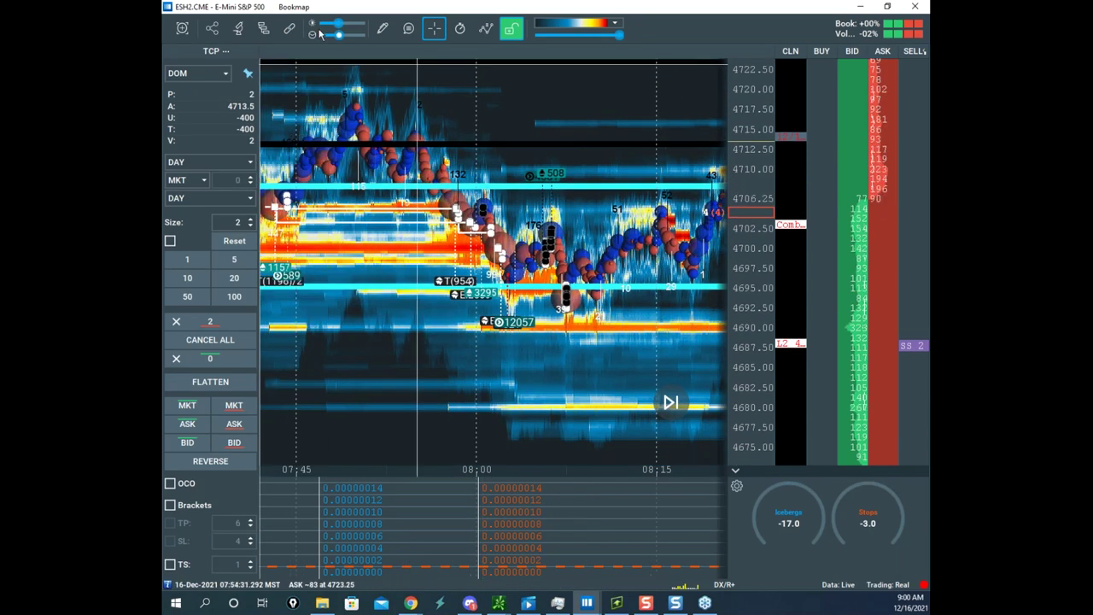
left_click(274, 32)
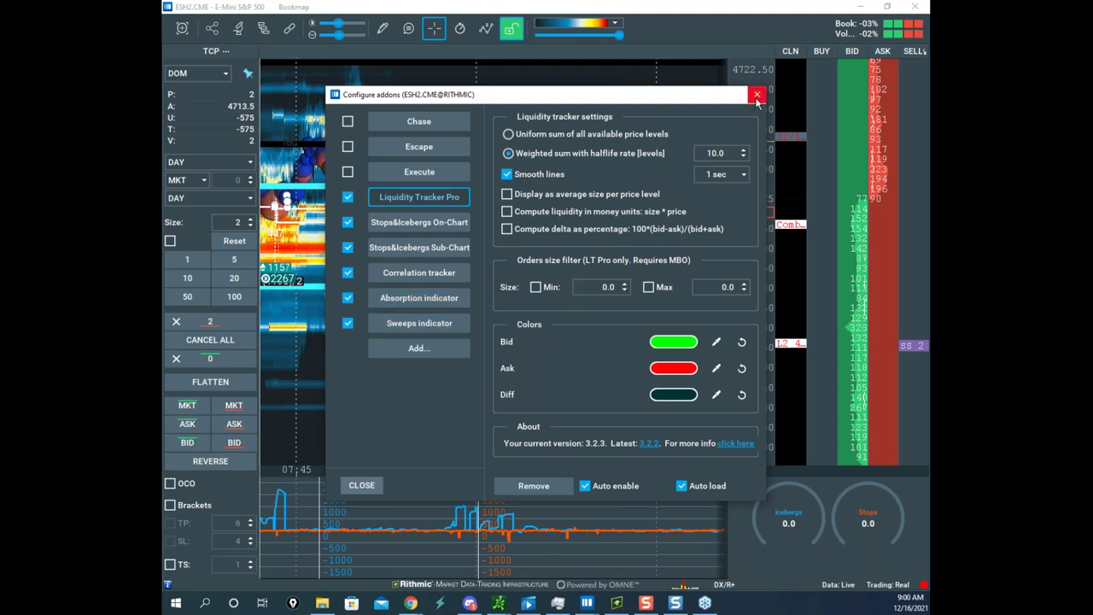
left_click(756, 94)
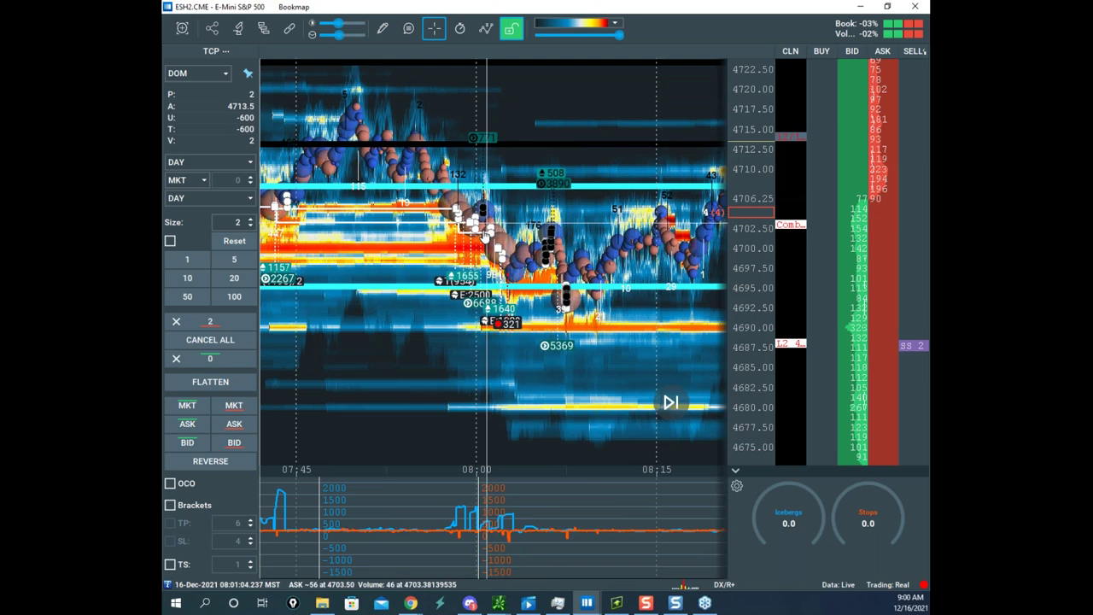
- Examine the E-Mini S&P 500 stops, icebergs and trades in detail between 08:02 and 08:08
scroll(554, 222, "up", 4)
left_click_drag(554, 222, 472, 254)
scroll(593, 212, "up", 4)
scroll(470, 255, "up", 3)
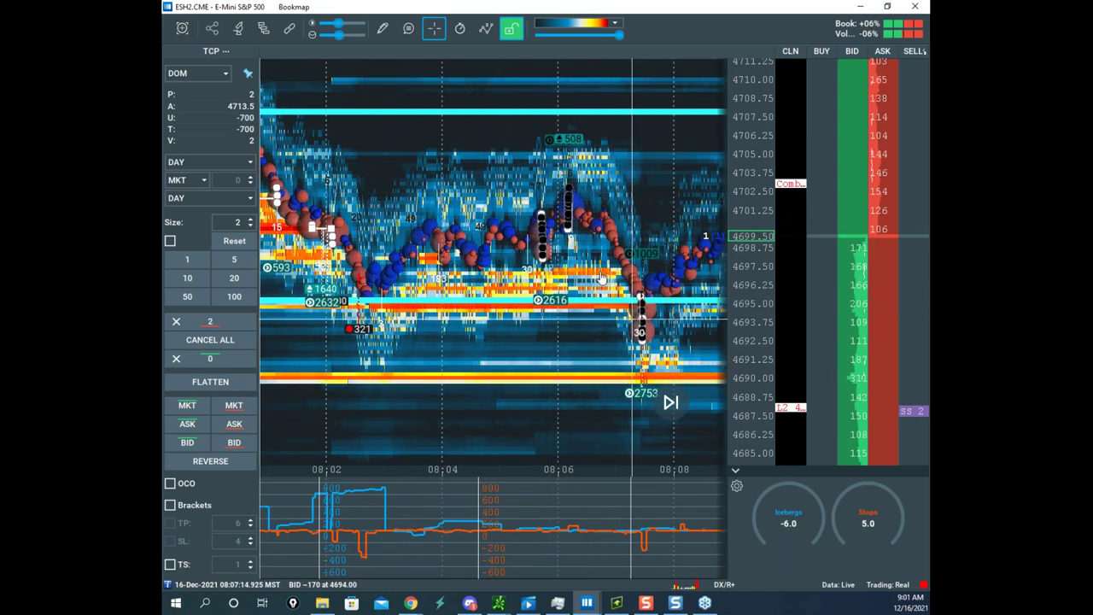
- Examine the E-Mini S&P 500 sell-off, stops and icebergs in detail between 08:00 and 08:03
left_click_drag(399, 234, 476, 235)
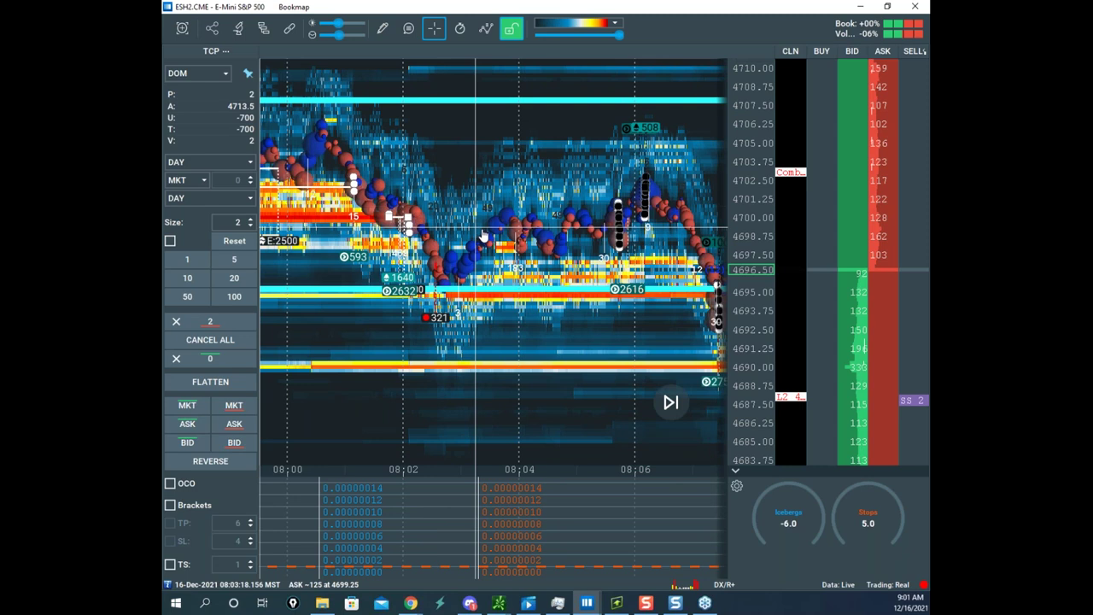
scroll(465, 244, "down", 2)
left_click_drag(439, 245, 686, 212)
scroll(435, 242, "up", 2)
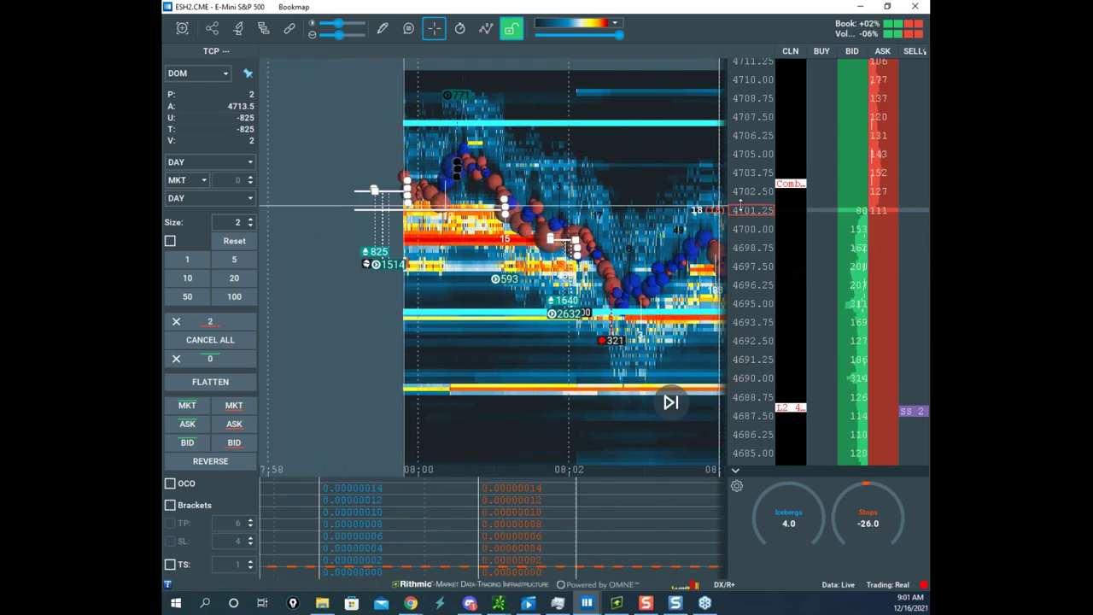
scroll(559, 189, "up", 2)
scroll(559, 189, "up", 3)
scroll(586, 236, "down", 3)
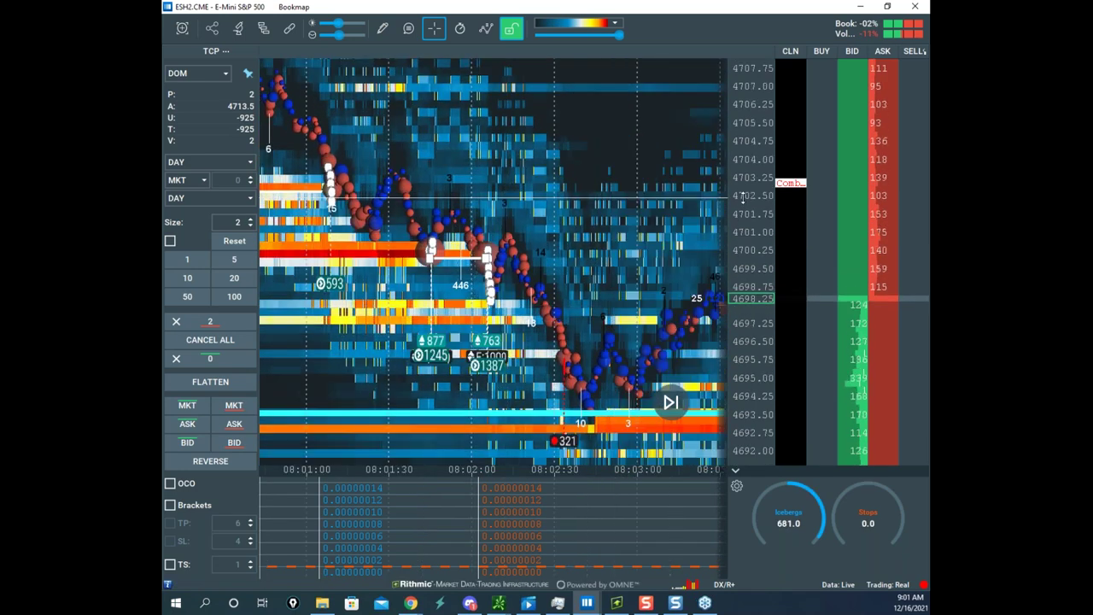
scroll(743, 197, "up", 2)
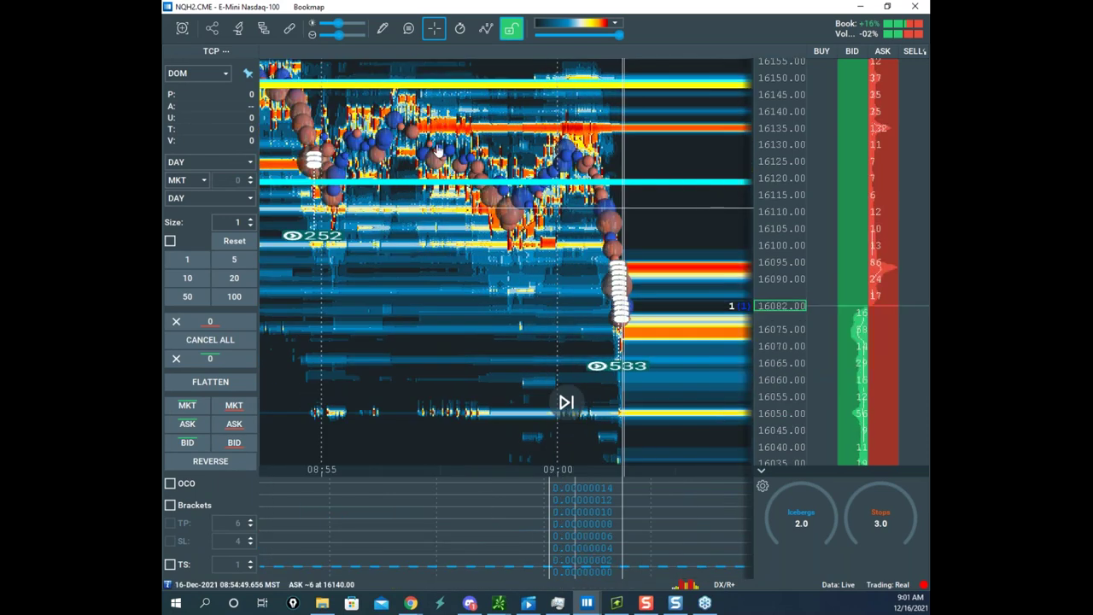
- Inspect the E-Mini Nasdaq-100 stop run around 09:01:20 and circle its stop spike in the lower pane
scroll(437, 149, "down", 3)
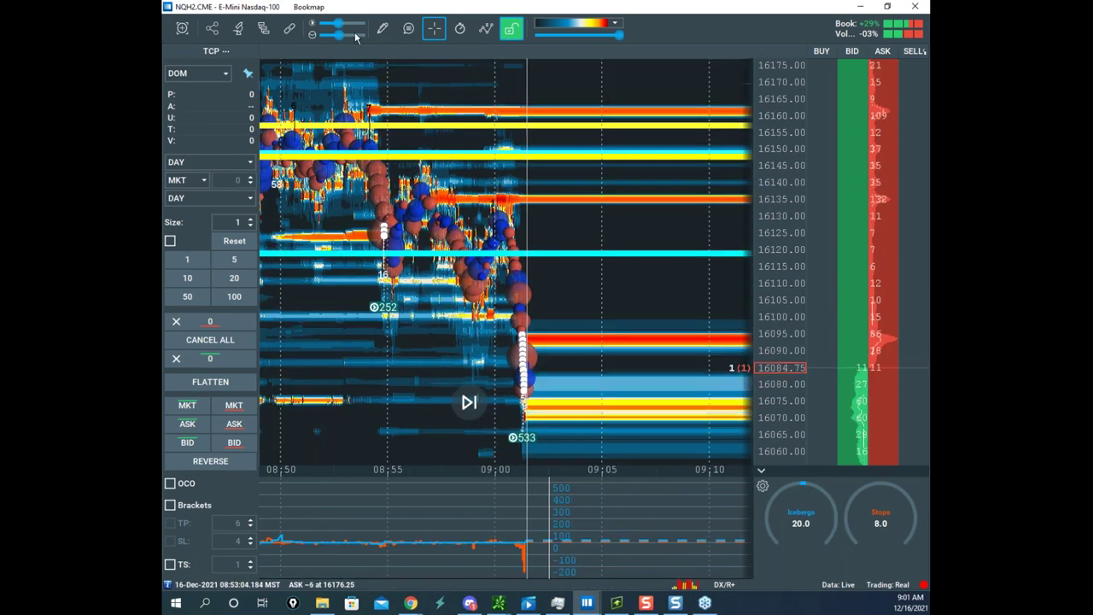
scroll(519, 197, "up", 5)
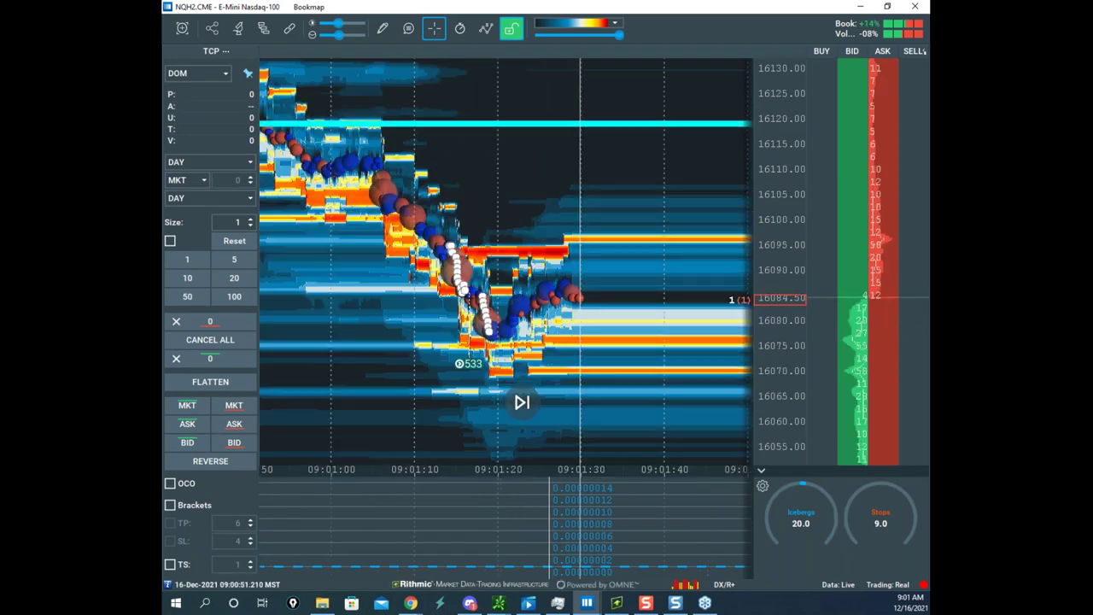
scroll(780, 220, "up", 2)
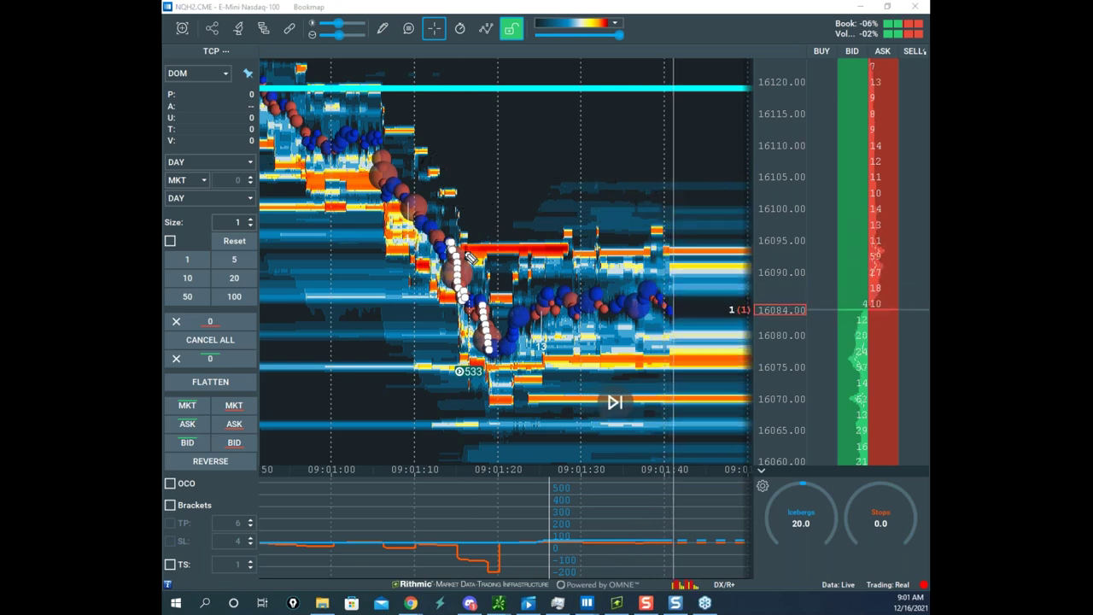
mouse_move(496, 527)
left_mouse_down()
mouse_move(474, 574)
mouse_move(524, 546)
left_mouse_up()
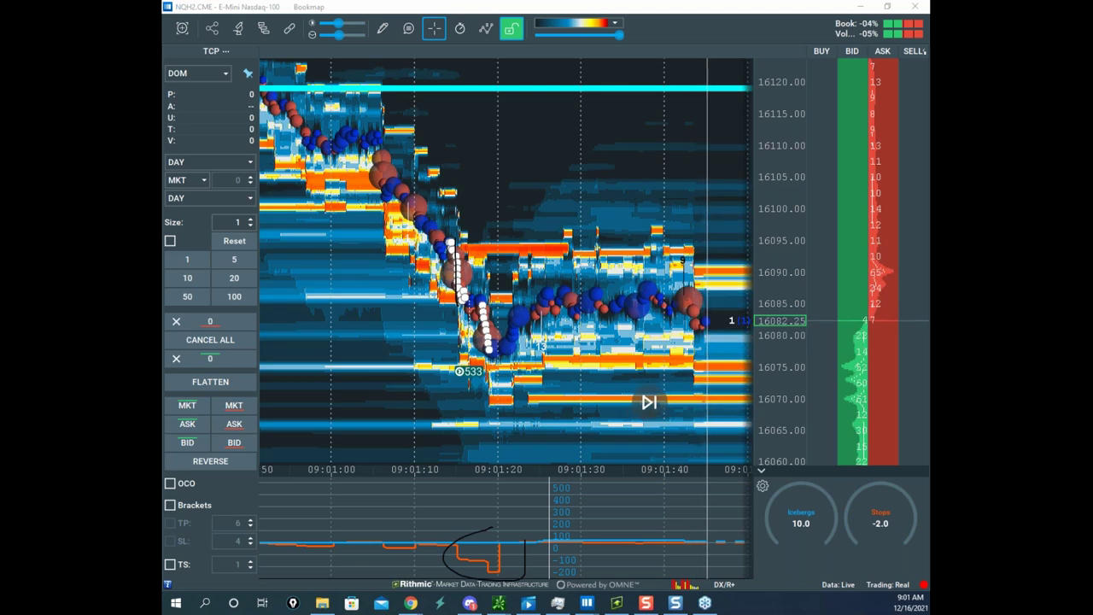
- Draw horizontal lines on the Nasdaq-100 chart at about 16095 and 16076, at the start and end of the 09:01 stop run
left_click(383, 29)
left_click(415, 319)
scroll(476, 207, "up", 2)
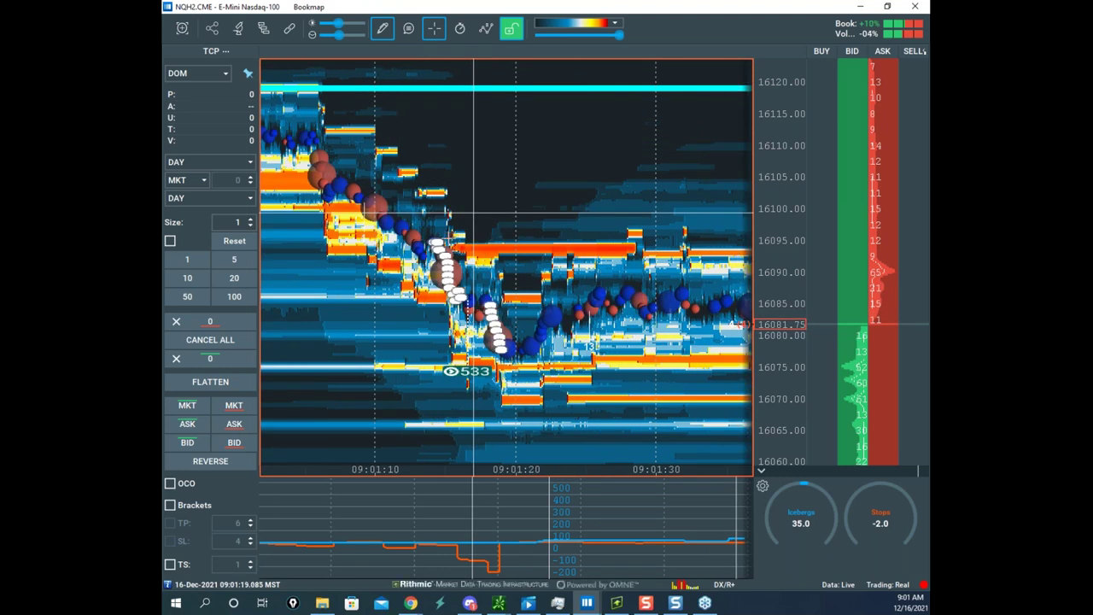
left_click(439, 239)
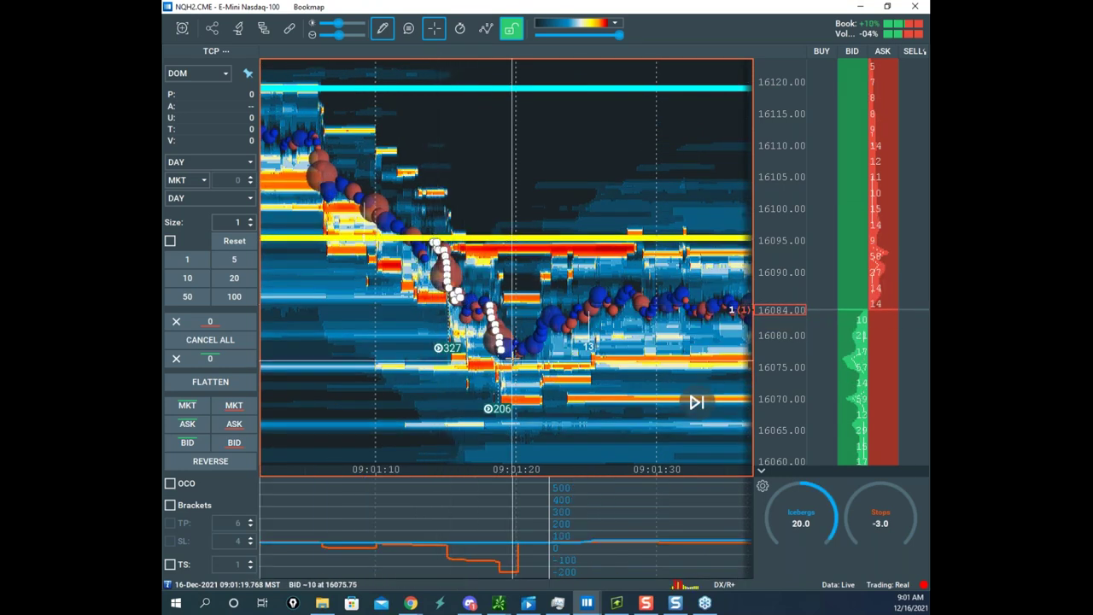
scroll(513, 363, "up", 3)
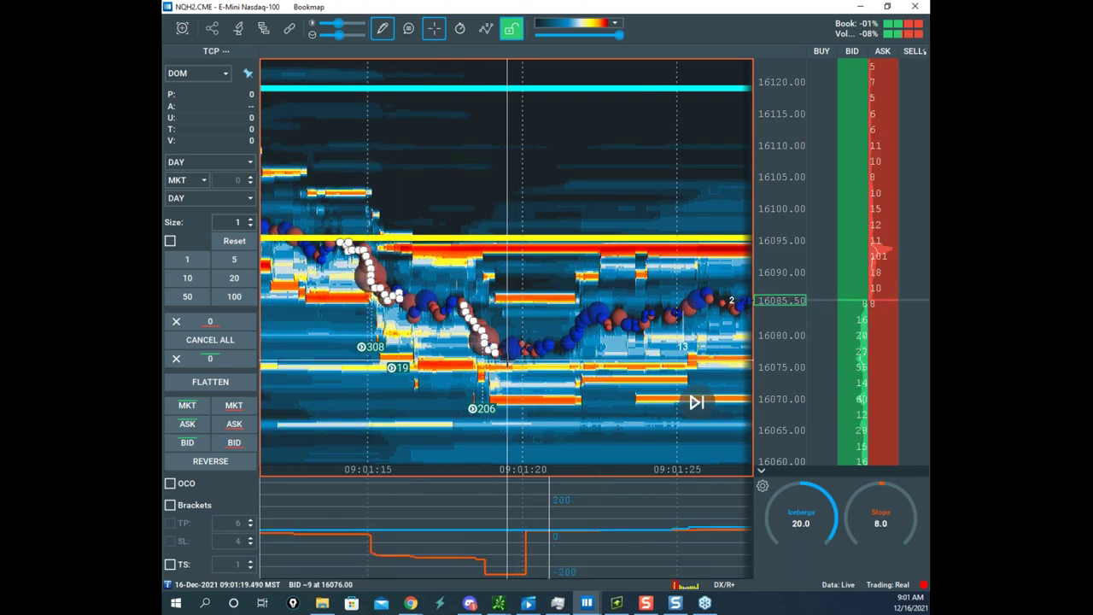
scroll(507, 363, "down", 4)
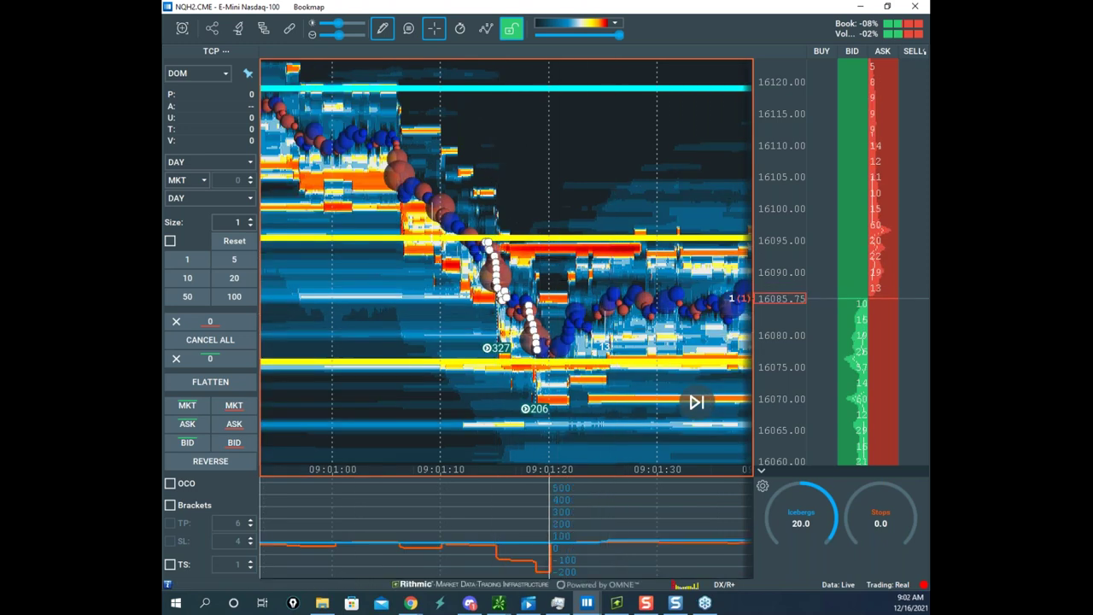
- Mark the stop spike and matching stop clusters with temporary freehand ink, and turn off the horizontal line drawing mode
left_click_drag(492, 527, 525, 539)
left_click_drag(456, 239, 458, 305)
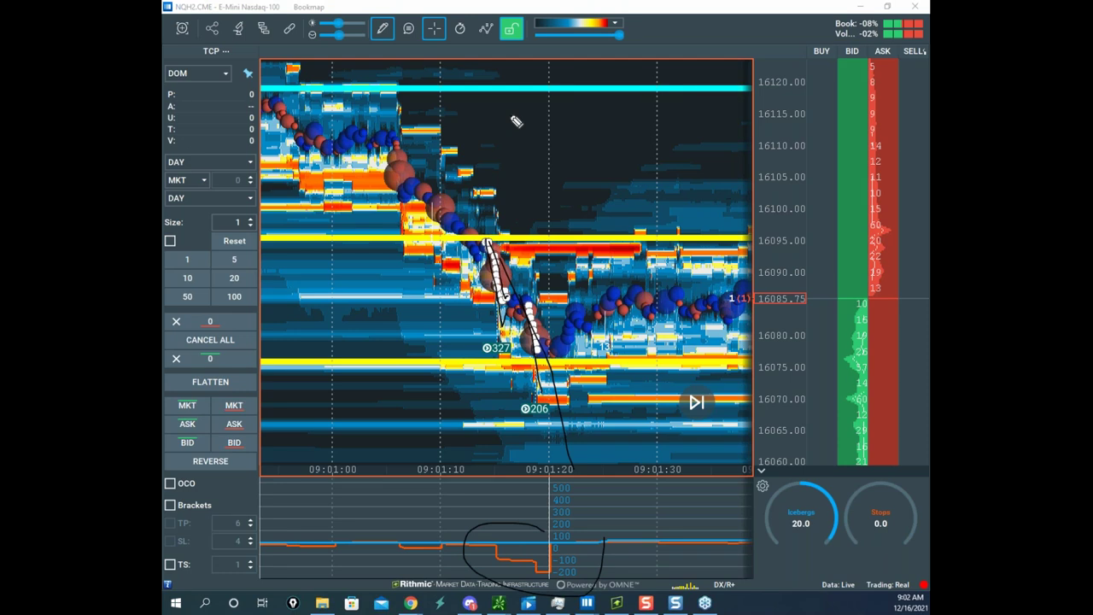
key("Escape")
left_click(382, 29)
left_click(449, 66)
- Inspect how the Nasdaq-100 price trades between the two horizontal lines from 09:01 to 09:02
left_click_drag(654, 225, 391, 166)
scroll(490, 169, "down", 5)
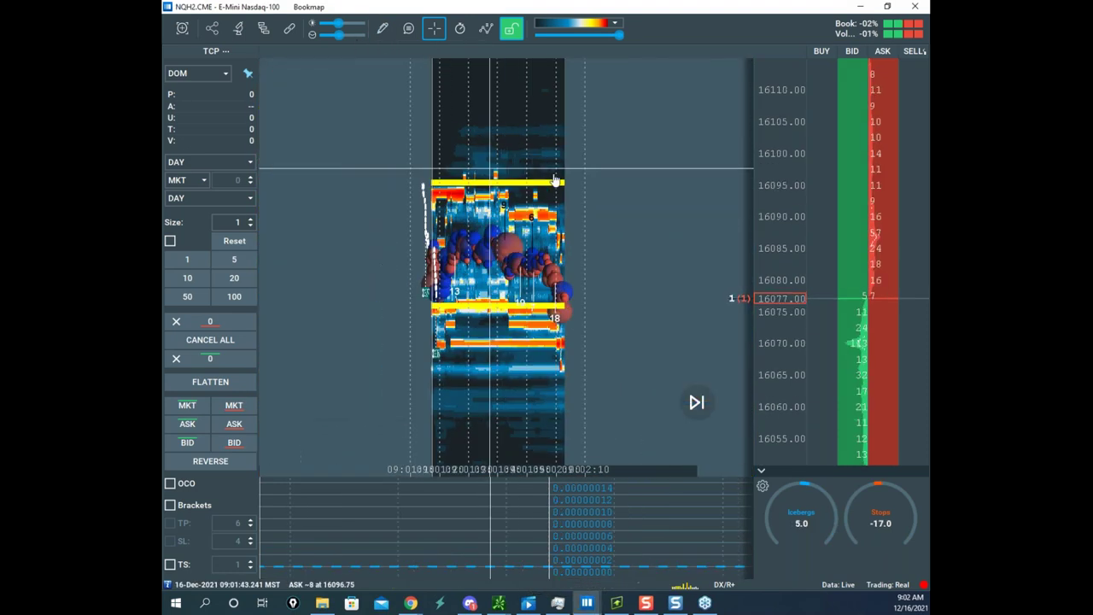
scroll(554, 180, "up", 5)
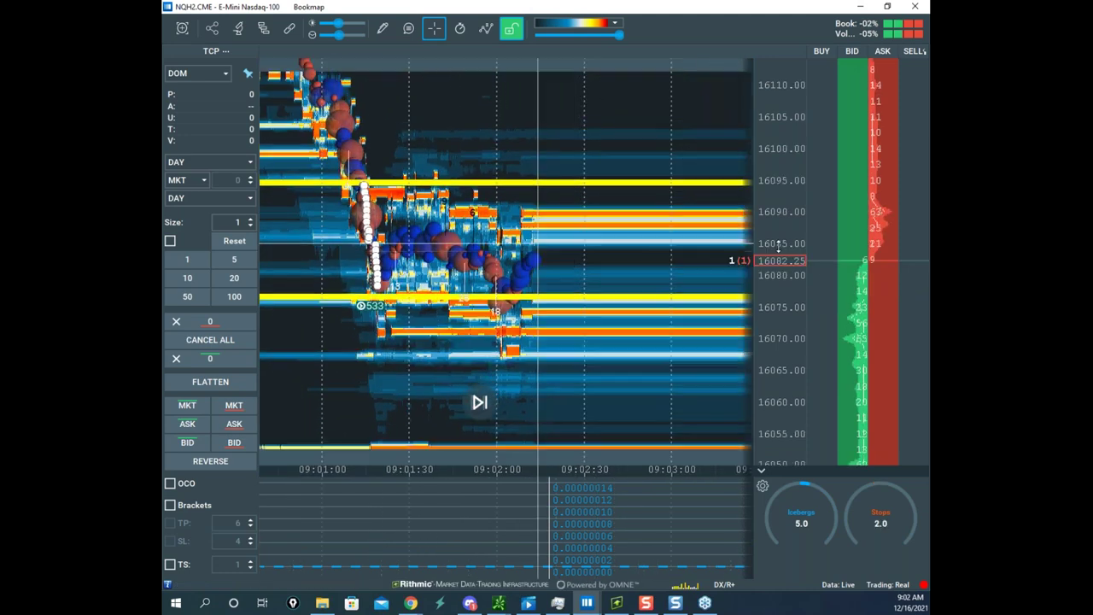
scroll(656, 258, "down", 2)
scroll(715, 302, "down", 3)
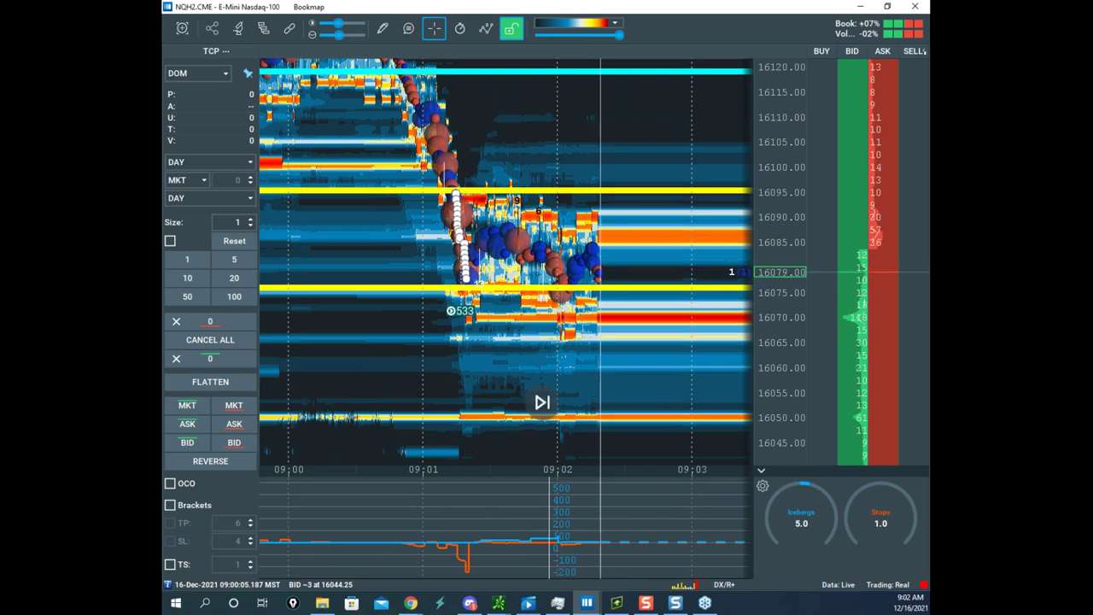
- Bring up the thinkorswim /NQ 5-minute chart, circle its ATR value and move the window off the Bookmap chart
left_click_drag(220, 185, 570, 174)
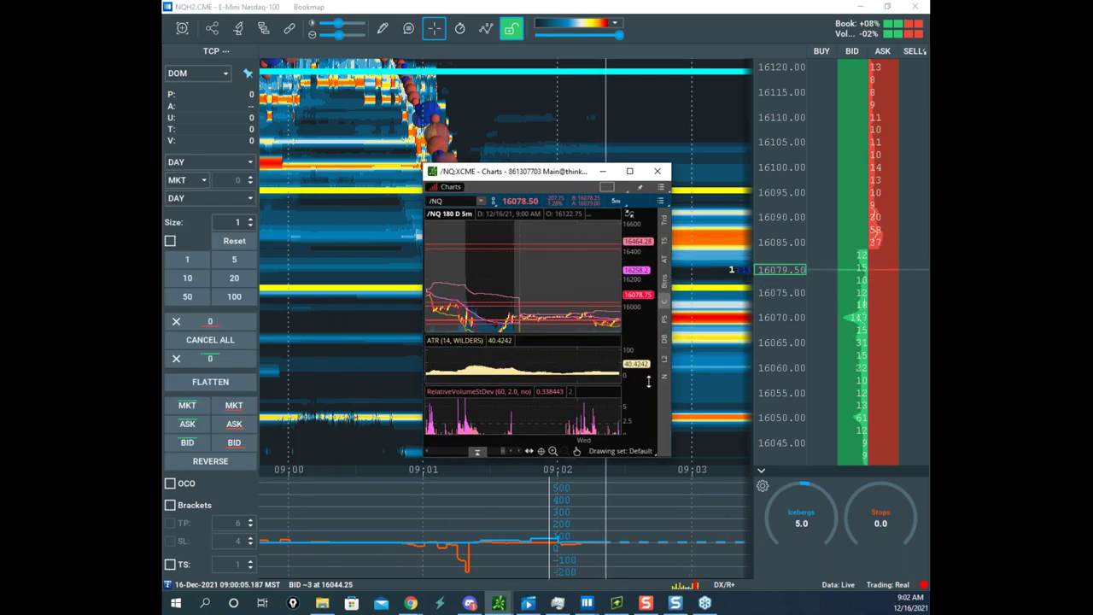
left_click_drag(544, 531, 603, 536)
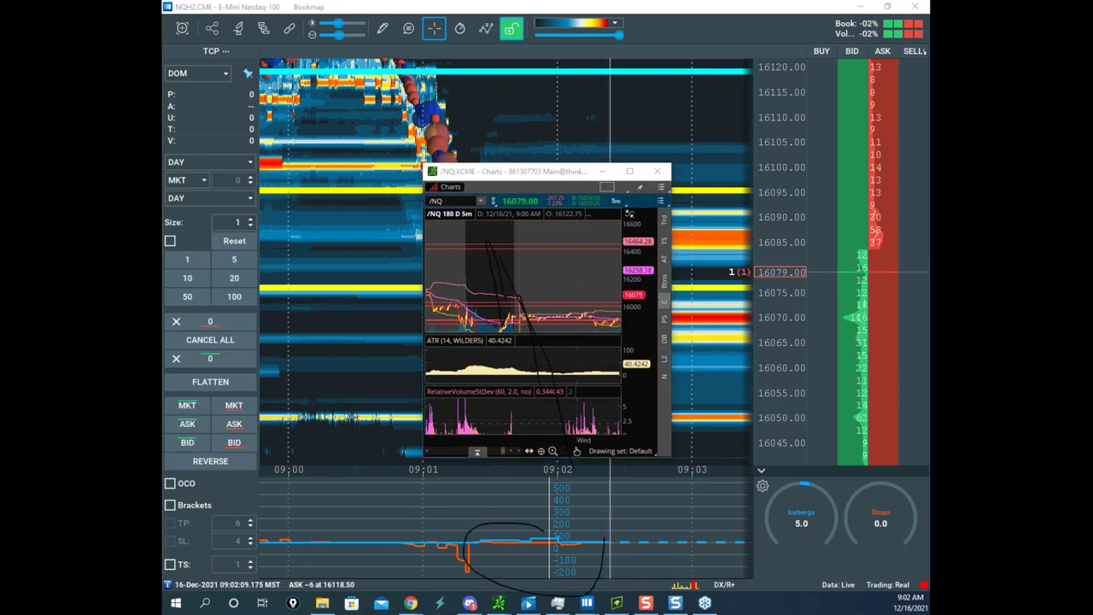
key("Escape")
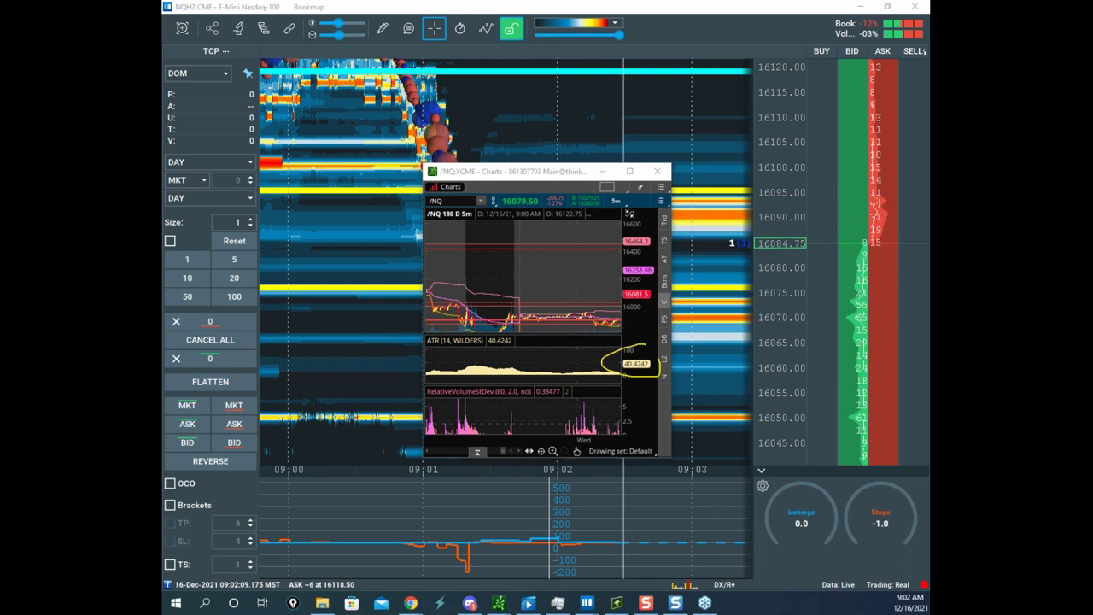
left_click_drag(548, 177, 164, 290)
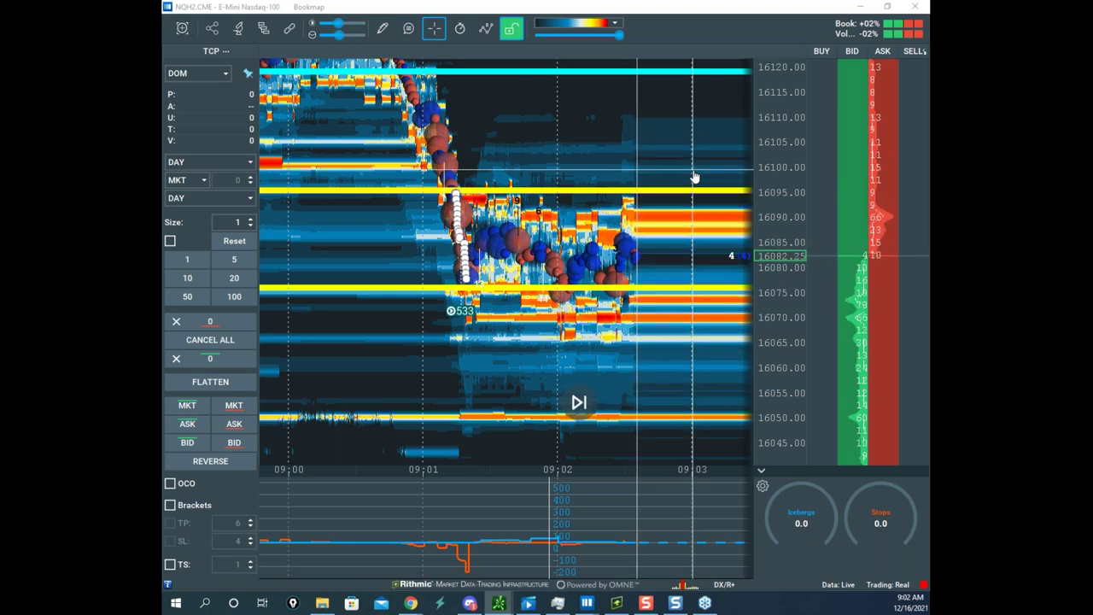
- Circle the Nasdaq-100 range after the stop run, sketch possible breakouts above and below it, and clear the ink
left_click_drag(650, 223, 607, 221)
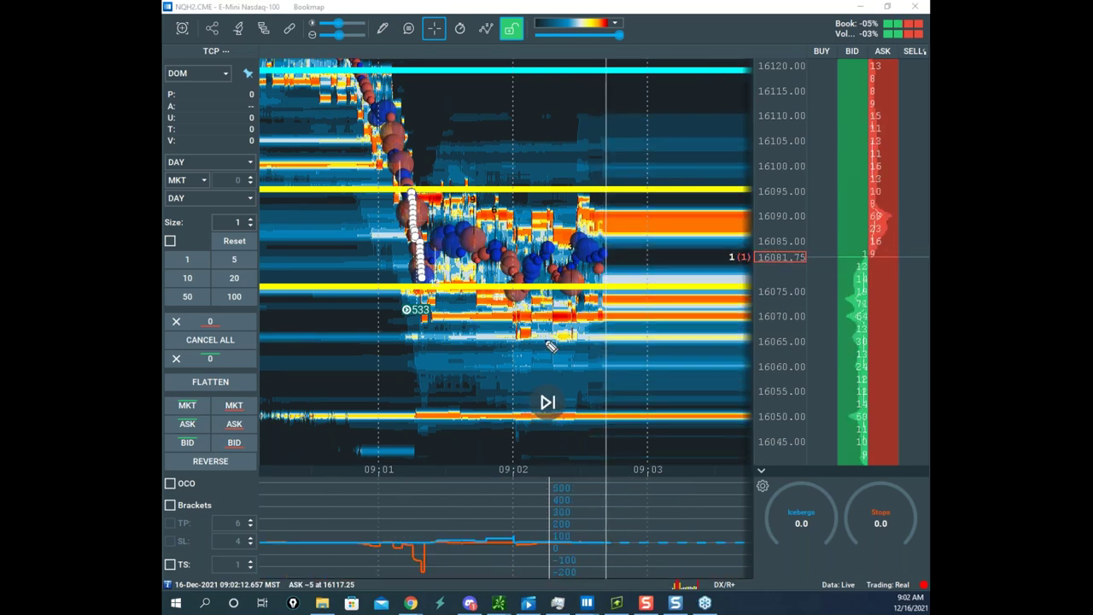
left_click_drag(565, 459, 596, 414)
mouse_move(646, 297)
left_mouse_down()
mouse_move(654, 461)
mouse_move(581, 64)
mouse_move(658, 139)
mouse_move(660, 183)
mouse_move(491, 248)
mouse_move(795, 243)
left_mouse_up()
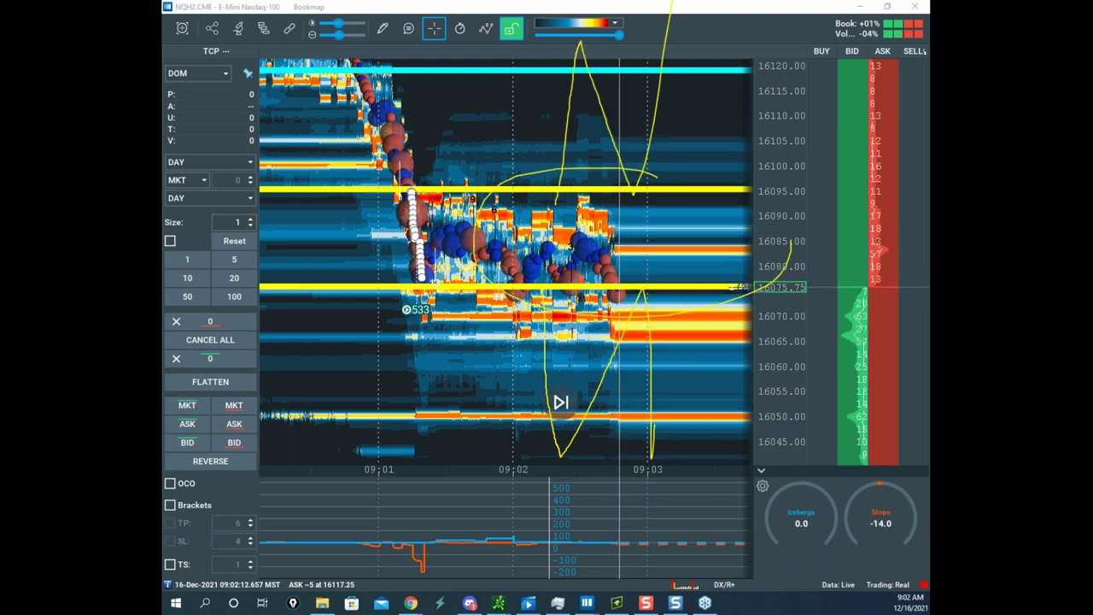
key("Escape")
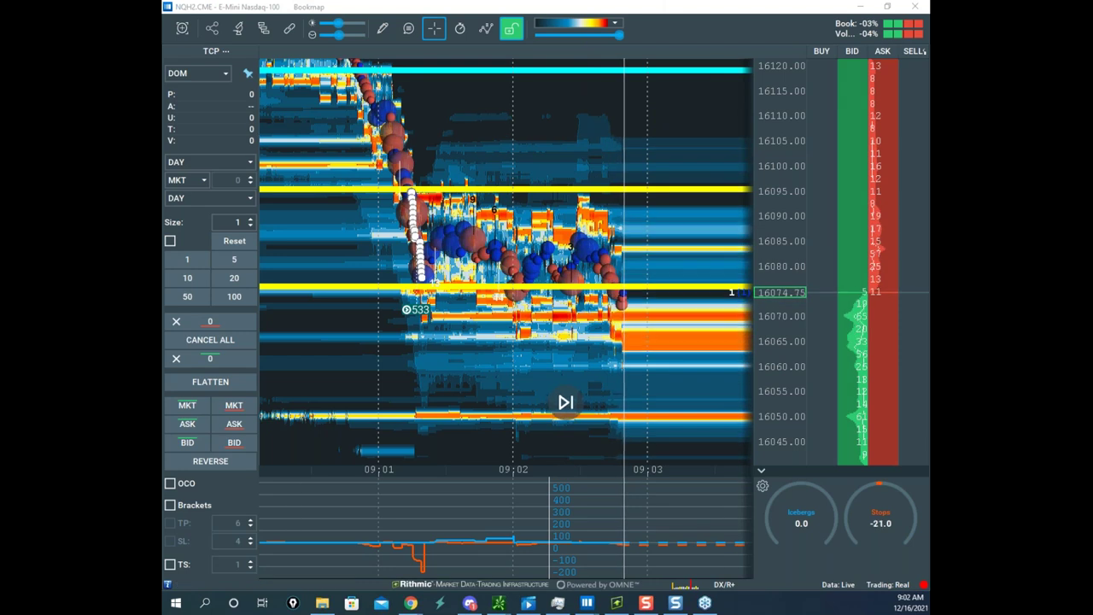
- Switch to the thinkorswim /NQ 1-hour chart and enlarge it to fill the screen
left_click_drag(164, 256, 459, 251)
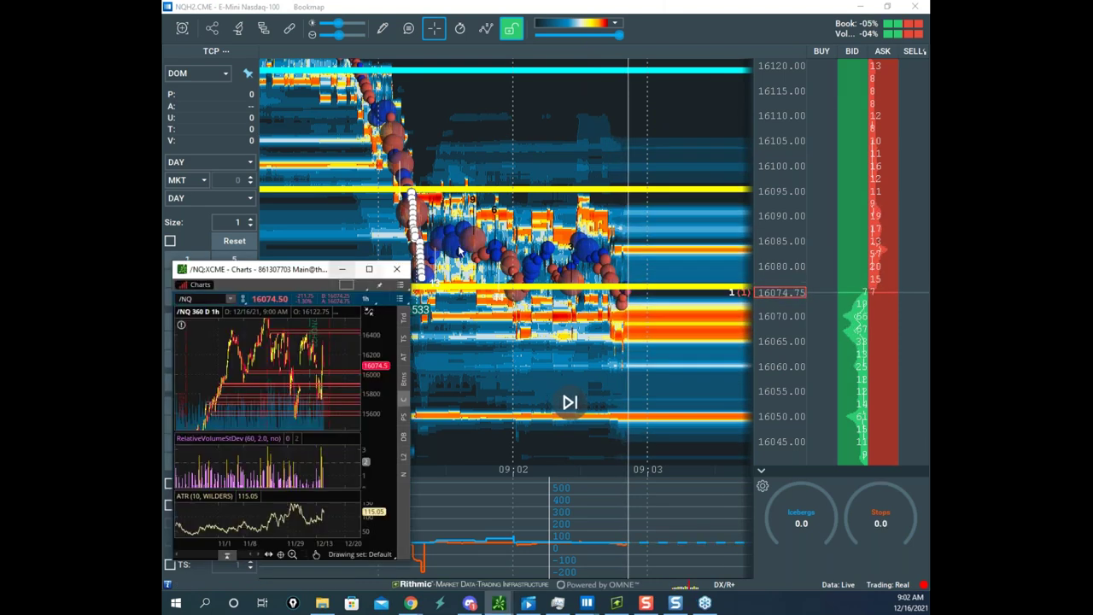
left_click_drag(248, 269, 466, 244)
left_click(586, 243)
left_click_drag(886, 150, 890, 140)
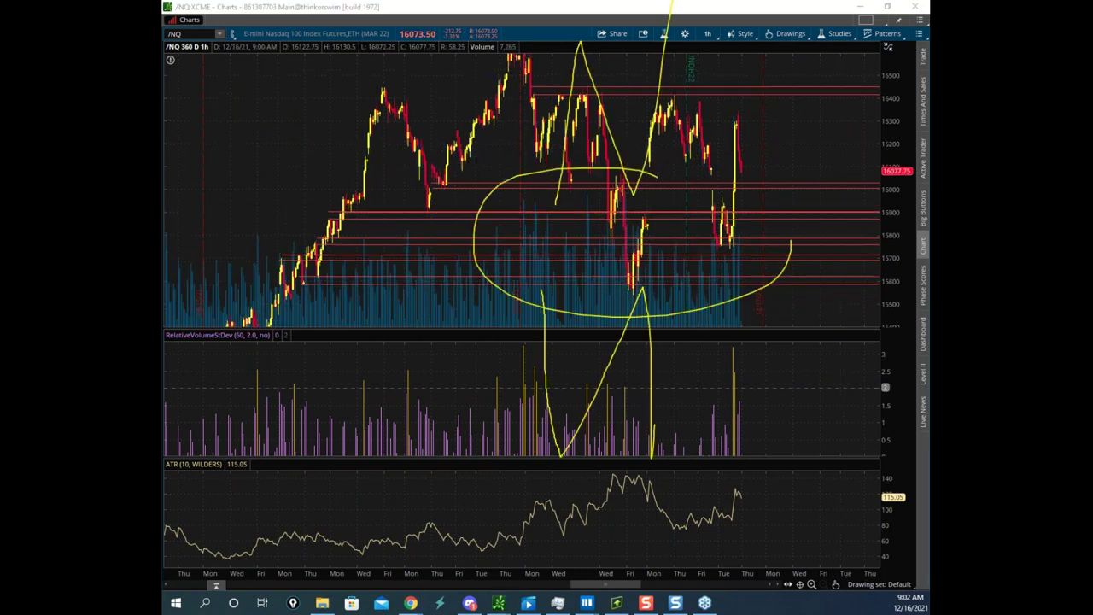
- Clear the old ink and mark the recent consolidation boxes and price swings on the /NQ 1-hour chart
key("Escape")
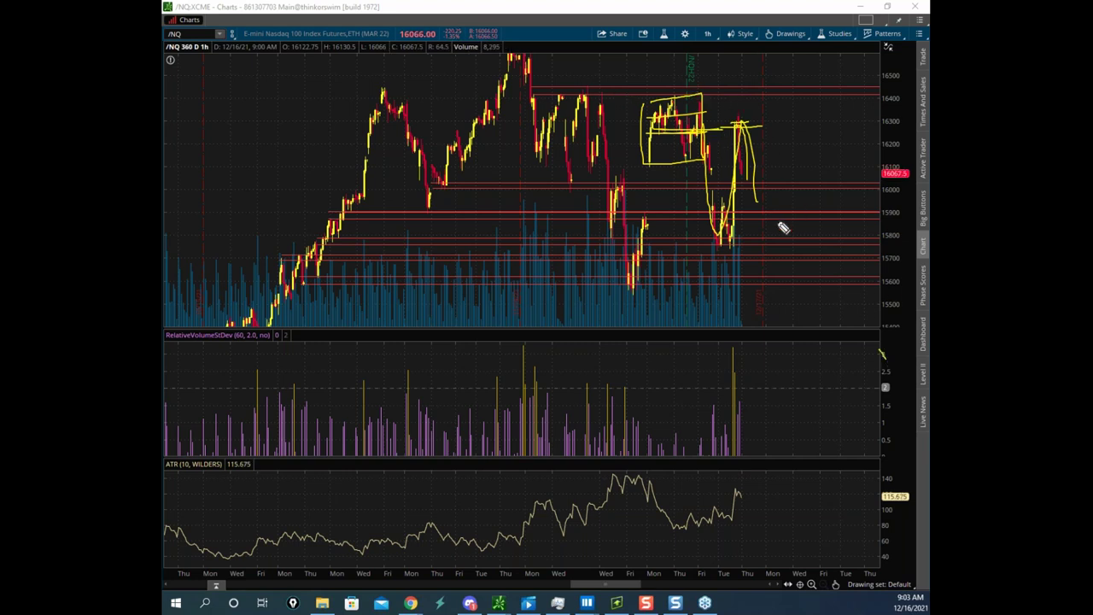
left_click(659, 44)
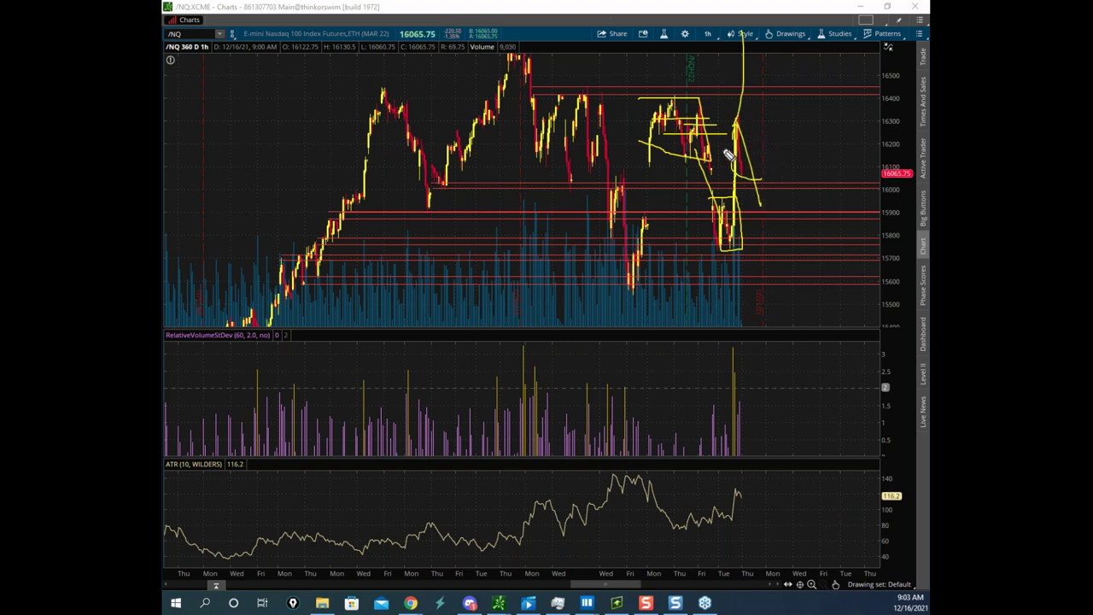
key("Escape")
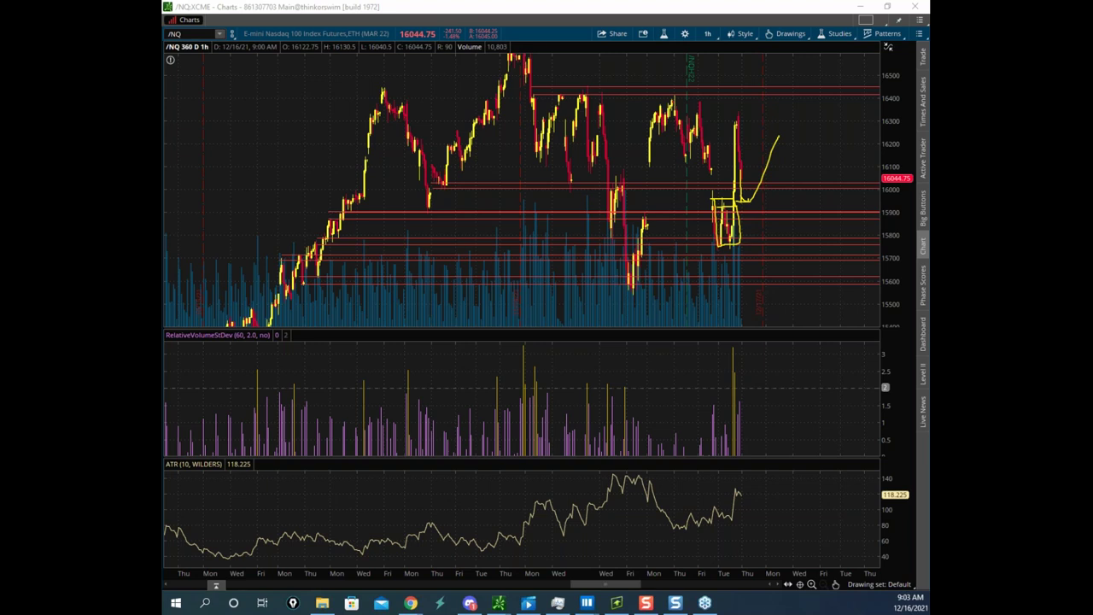
- Return to the Bookmap Nasdaq-100 chart and inspect the new stop run around 09:03:30
mouse_move(607, 7)
left_mouse_down()
mouse_move(589, 23)
mouse_move(589, 1)
left_mouse_up()
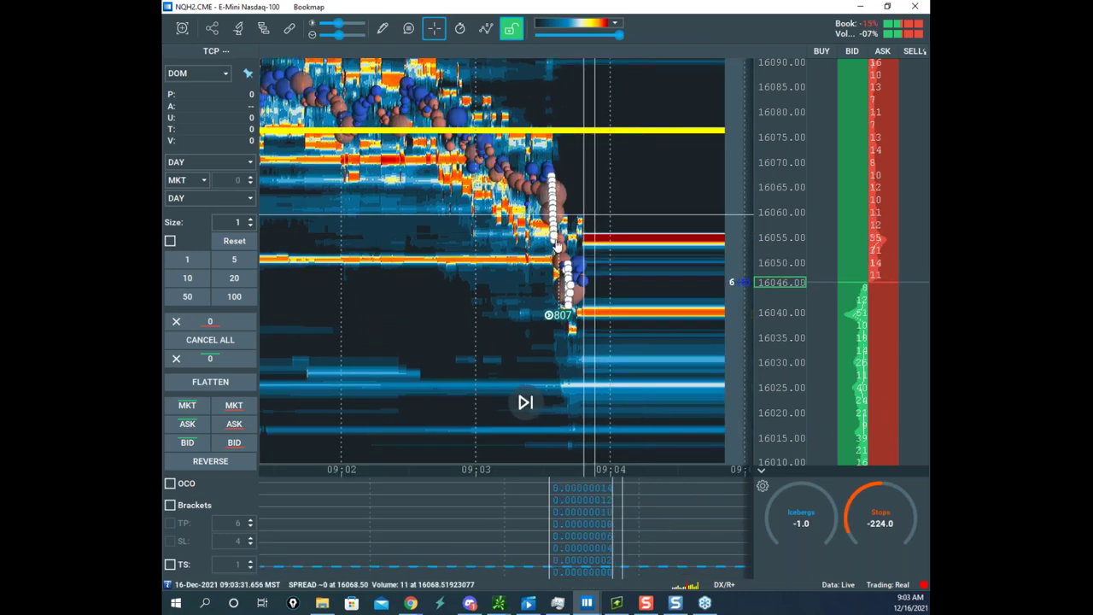
scroll(560, 256, "up", 3)
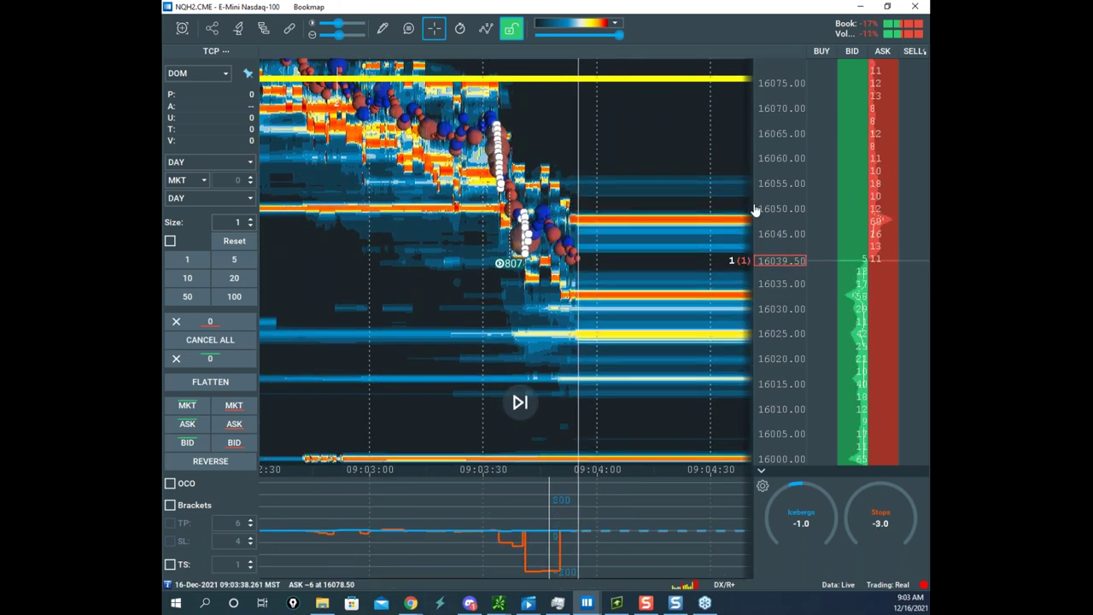
scroll(768, 171, "down", 3)
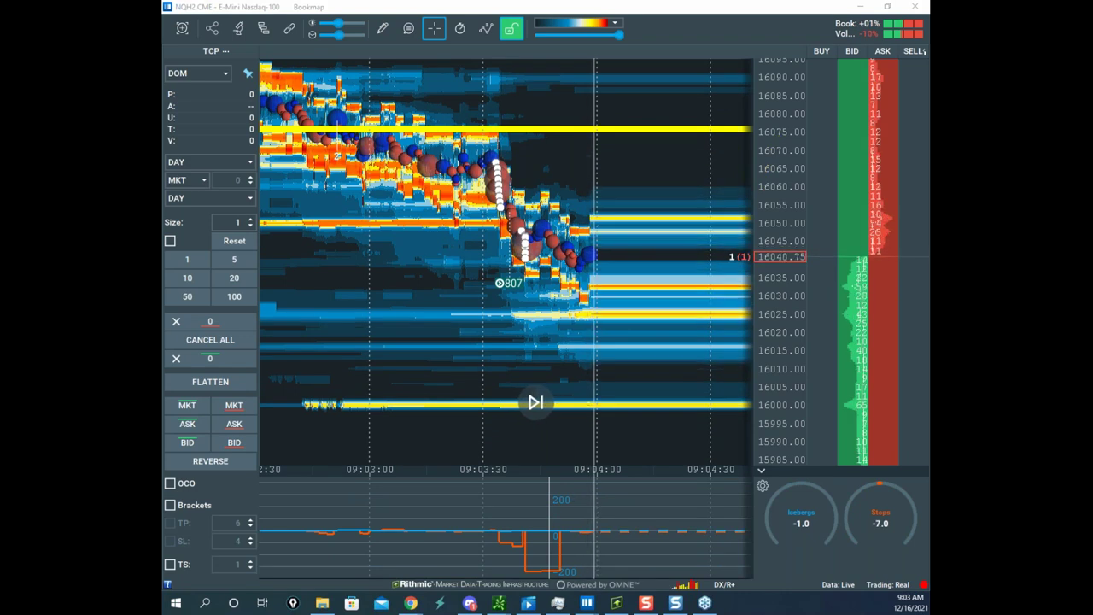
- Draw horizontal lines at about 16067 and 16039 around the 09:03:30 stop run and turn the drawing mode off
left_click(382, 29)
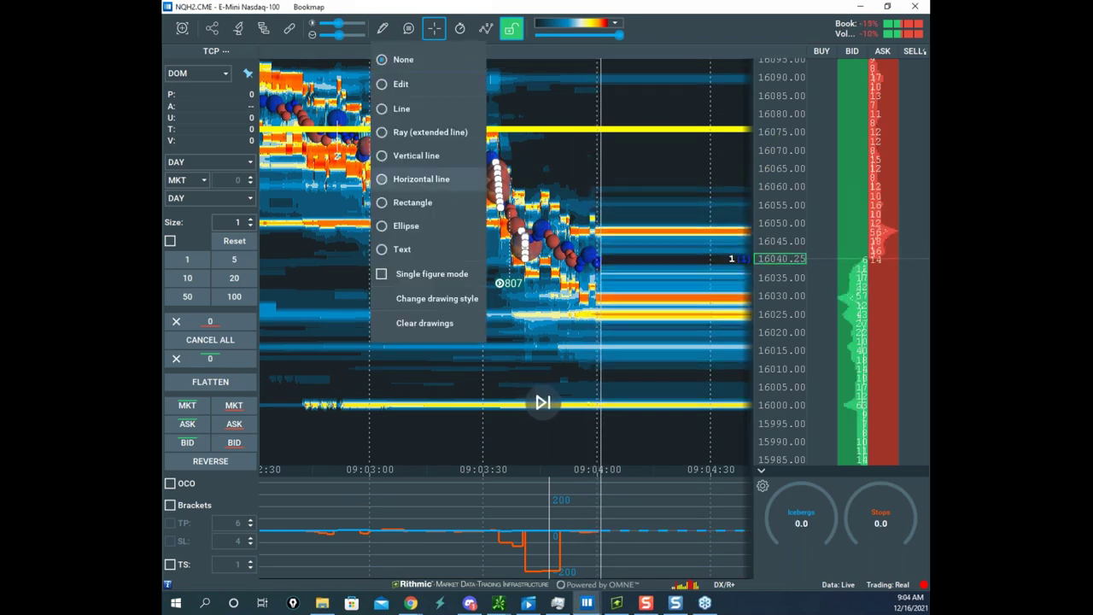
left_click(421, 178)
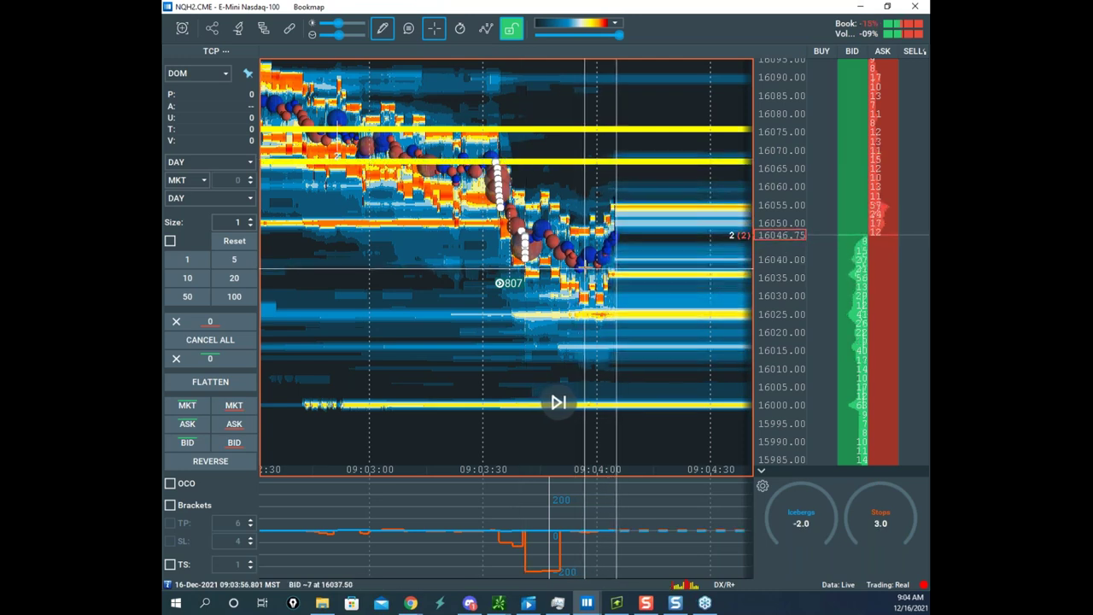
scroll(584, 269, "up", 5)
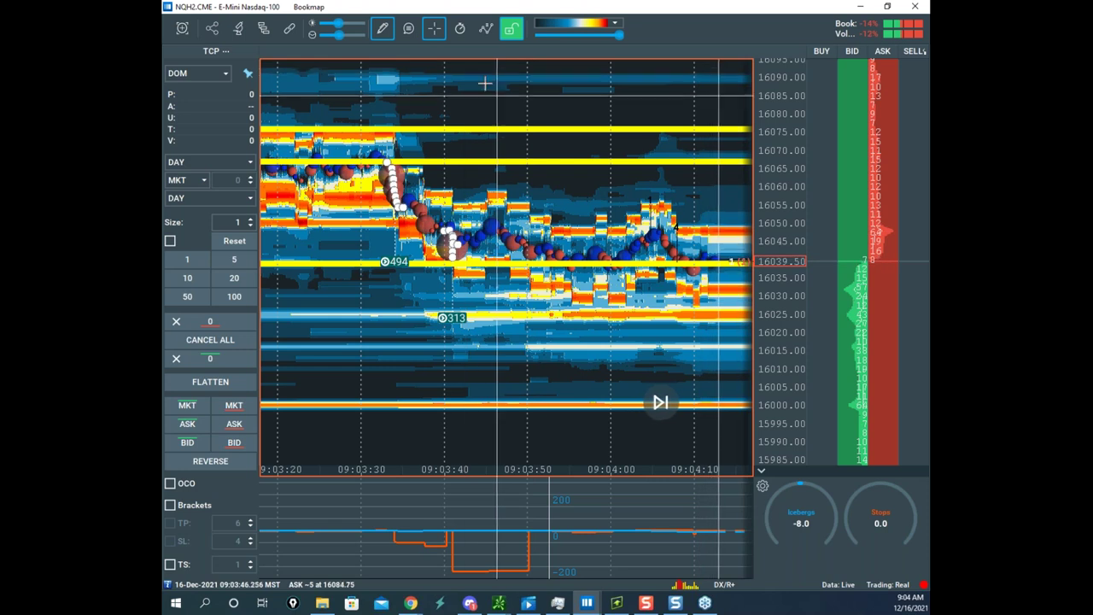
left_click(390, 34)
left_click(406, 61)
- Recolor the horizontal line at about 16067 above the 09:03:30 stop run to pale green
right_click(488, 162)
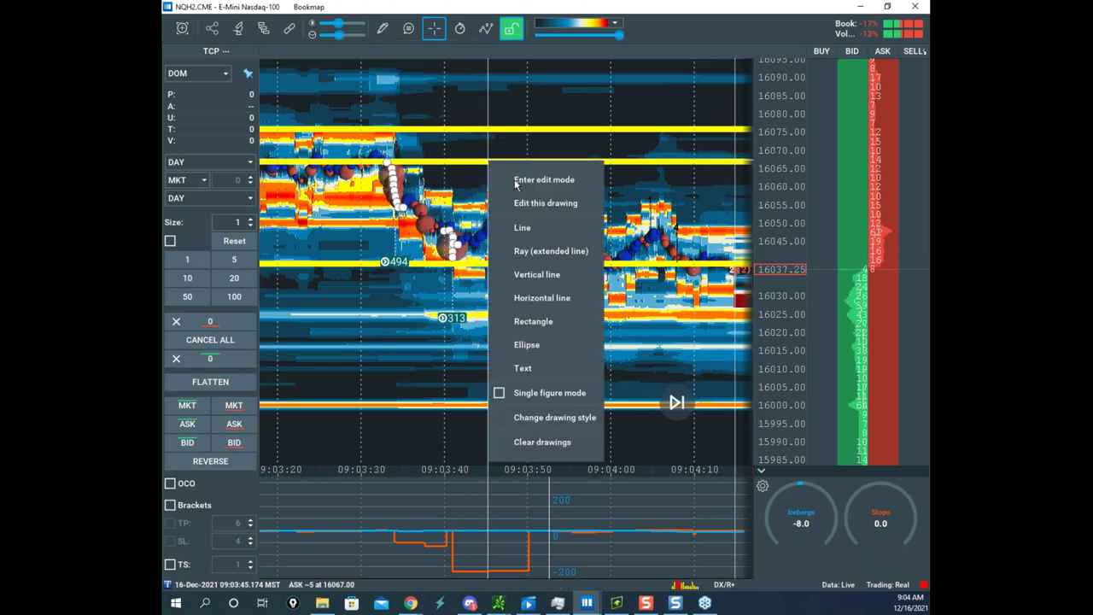
left_click(520, 181)
right_click(575, 170)
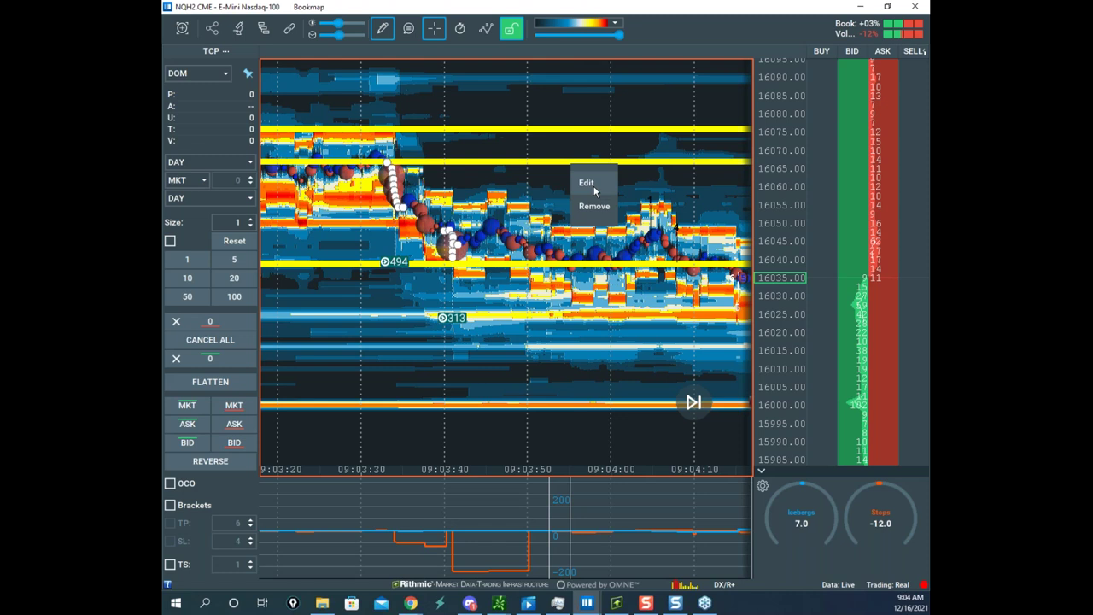
left_click(589, 185)
left_click(572, 268)
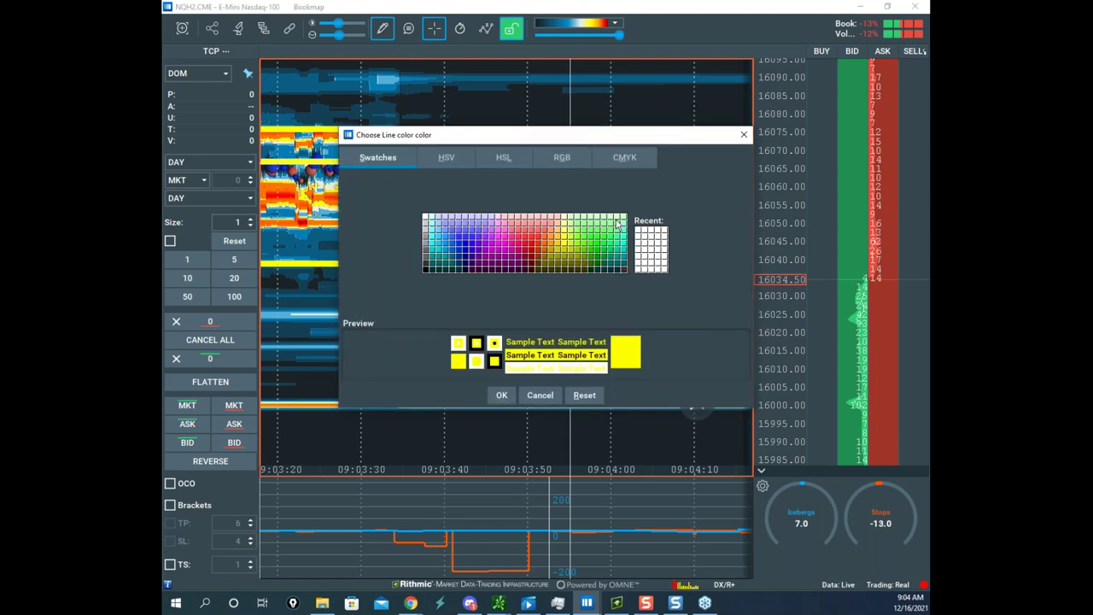
left_click(501, 394)
left_click(605, 347)
- Recolor the horizontal line at about 16039 to pale green and turn the drawing mode off
right_click(580, 268)
left_click(594, 282)
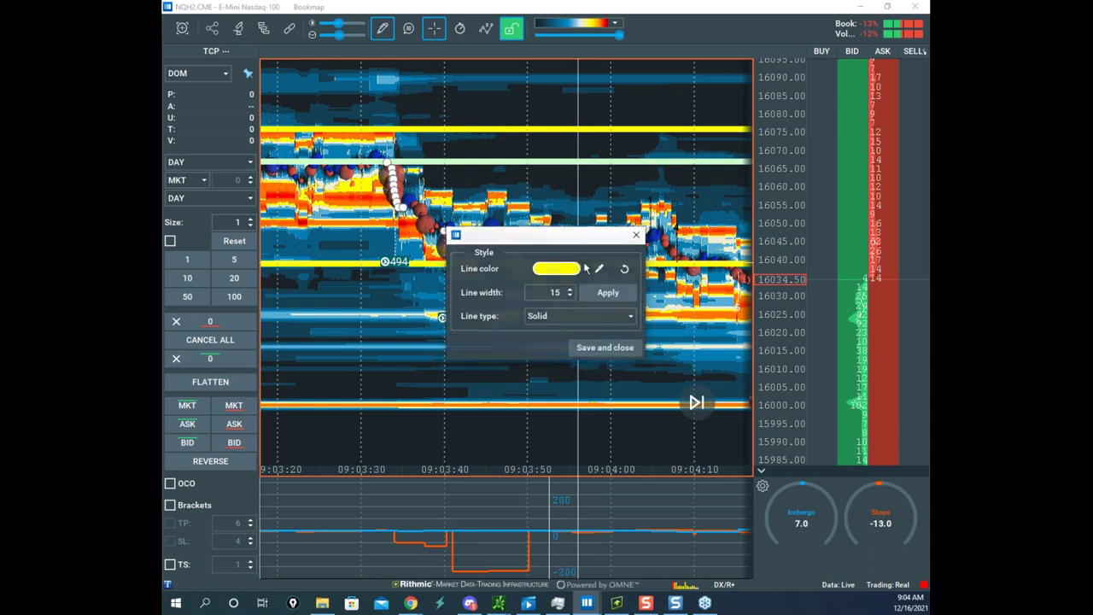
left_click(571, 268)
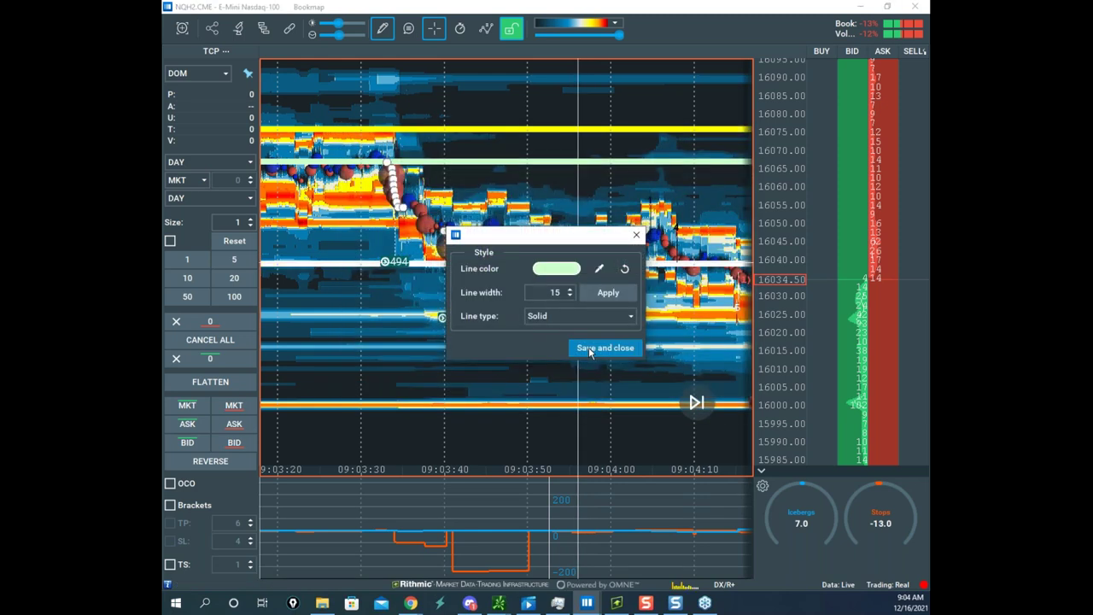
left_click(604, 348)
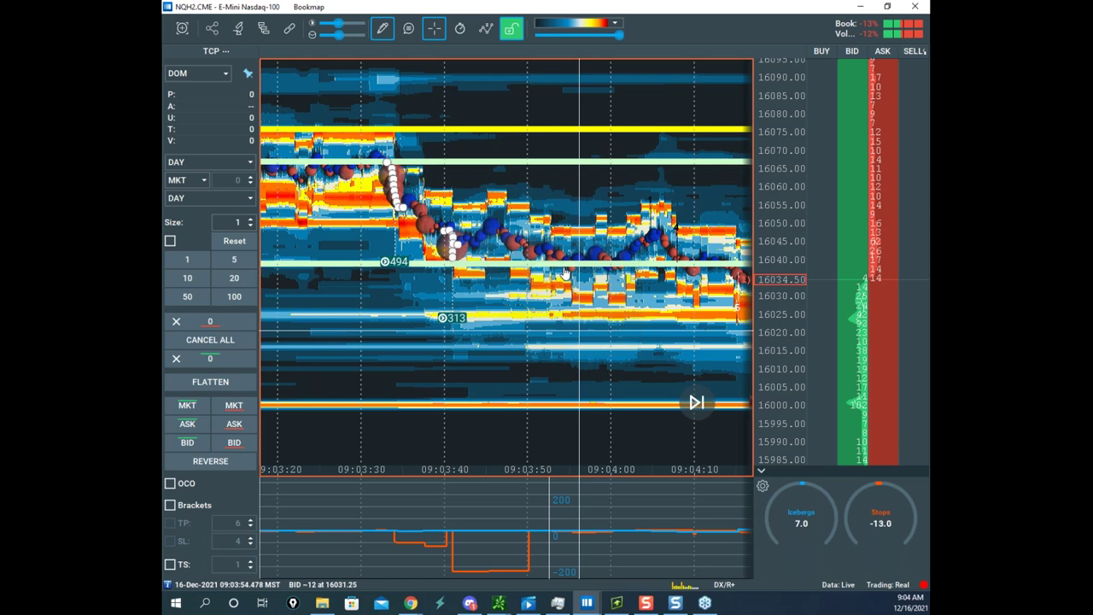
left_click(383, 28)
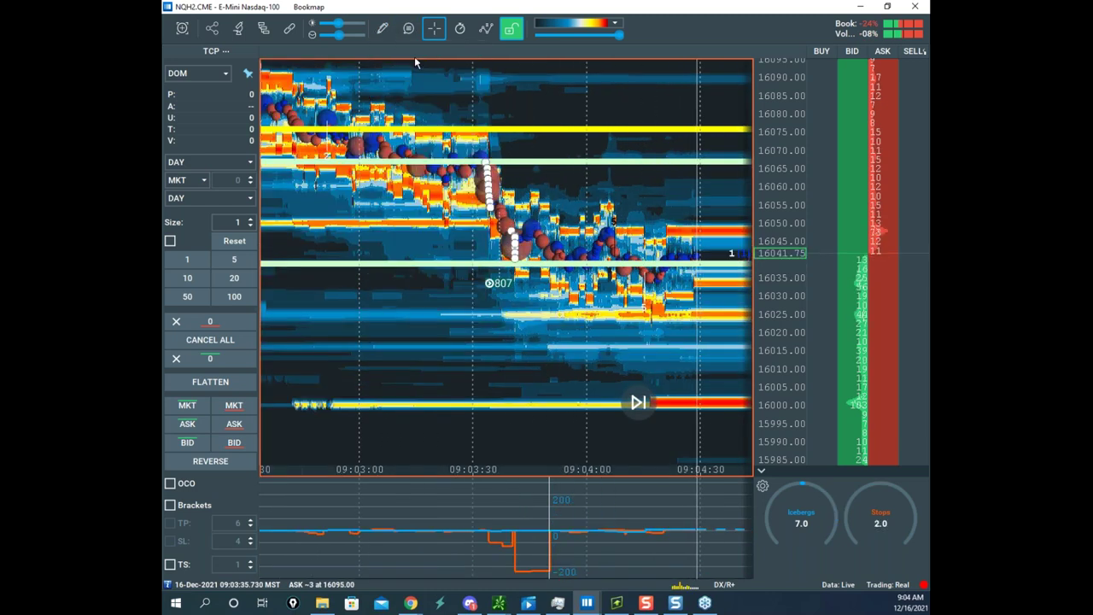
left_click(402, 59)
- Circle the 09:01 and 09:03:30 stop runs in ink and sketch possible breakout paths above and below the Nasdaq-100 range
scroll(555, 170, "down", 5)
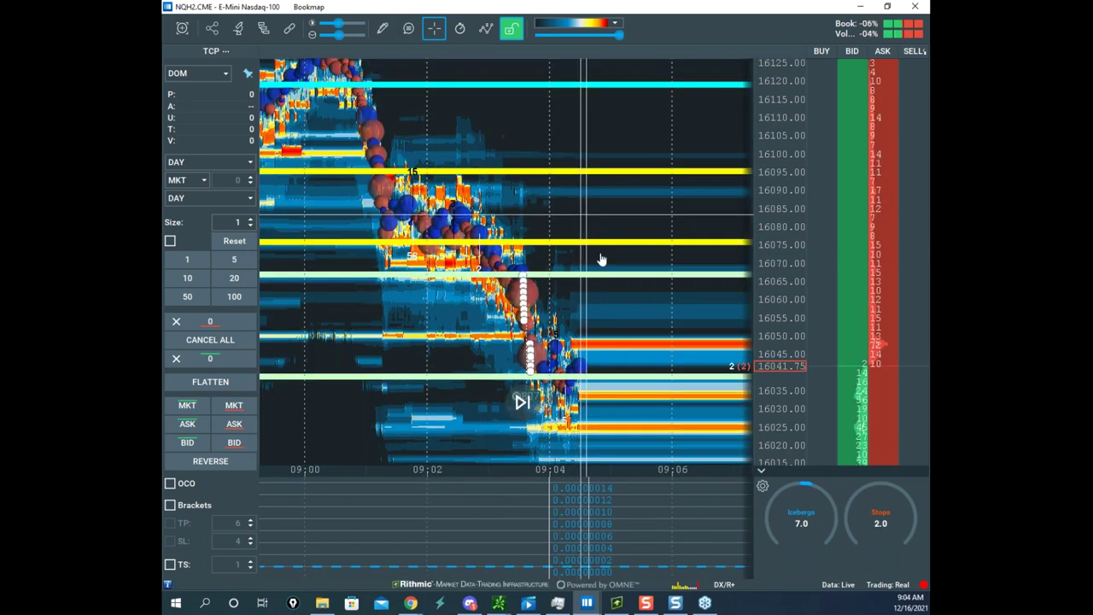
scroll(585, 288, "up", 3)
left_click_drag(586, 278, 632, 325)
scroll(480, 206, "down", 4)
scroll(478, 205, "up", 5)
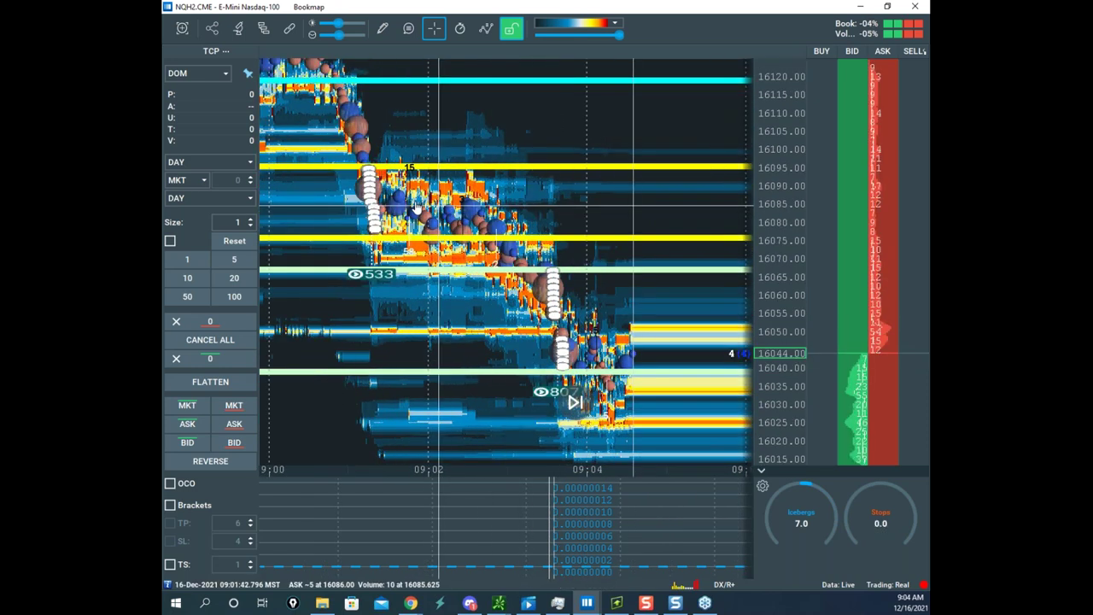
left_click_drag(420, 209, 415, 176)
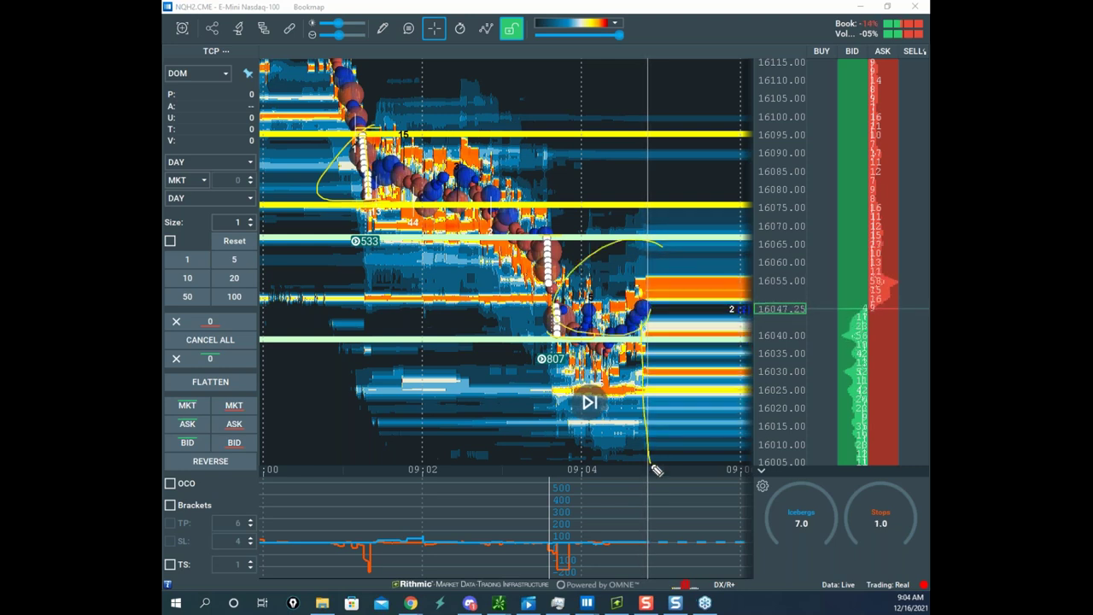
left_click_drag(708, 237, 739, 50)
mouse_move(646, 329)
left_mouse_down()
mouse_move(654, 361)
mouse_move(772, 536)
left_mouse_up()
left_click_drag(673, 117, 630, 116)
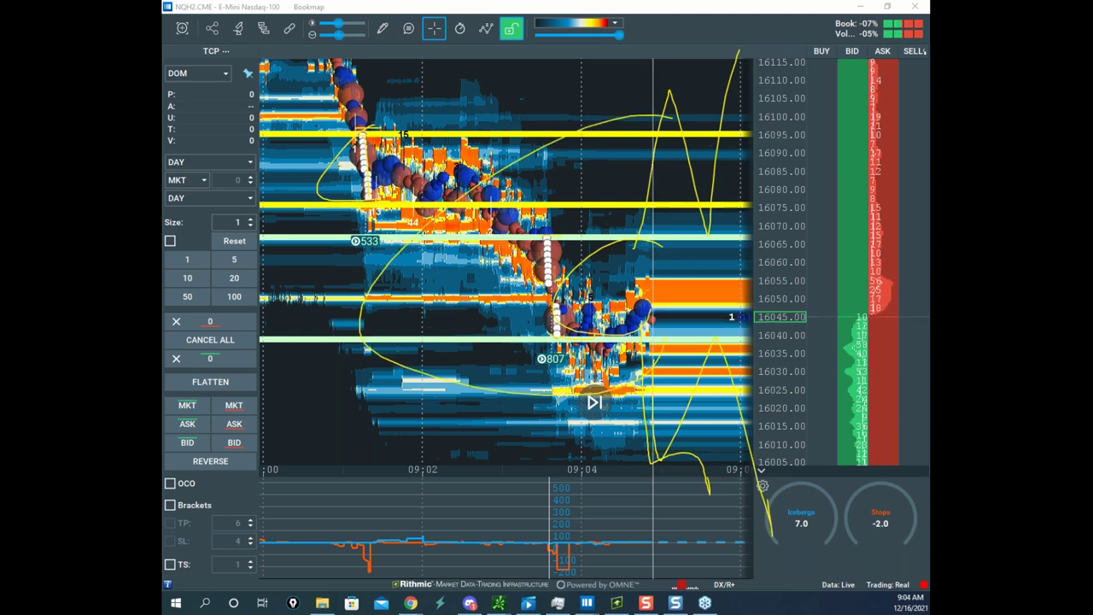
key("Escape")
- Bring up the E-Mini S&P 500 chart and return it from the 08:00 history to the live price
left_click_drag(553, 13, 162, 160)
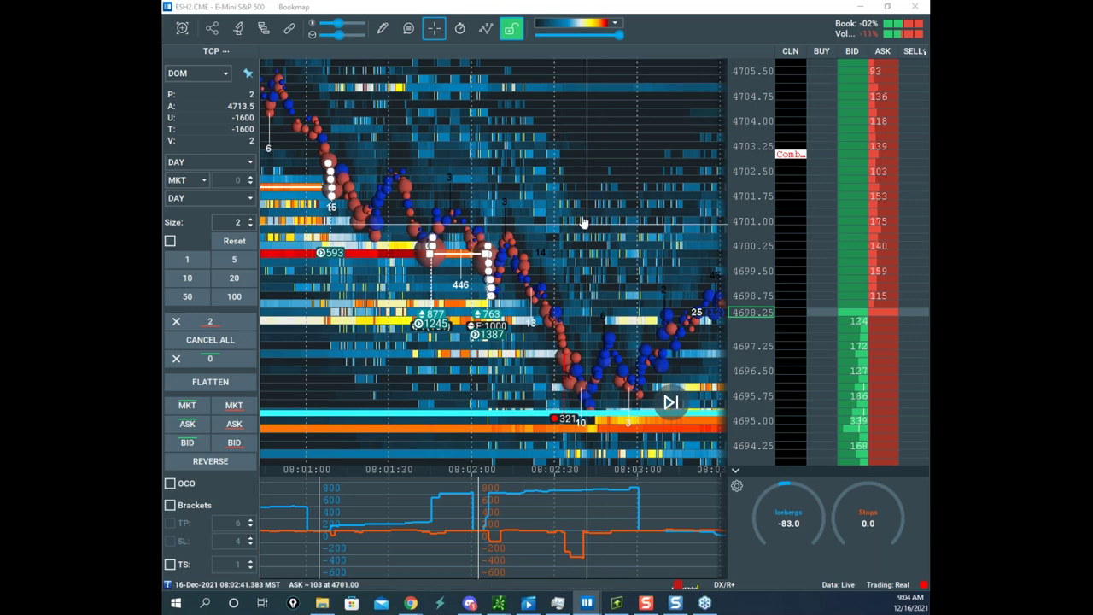
scroll(561, 173, "down", 5)
scroll(582, 216, "up", 3)
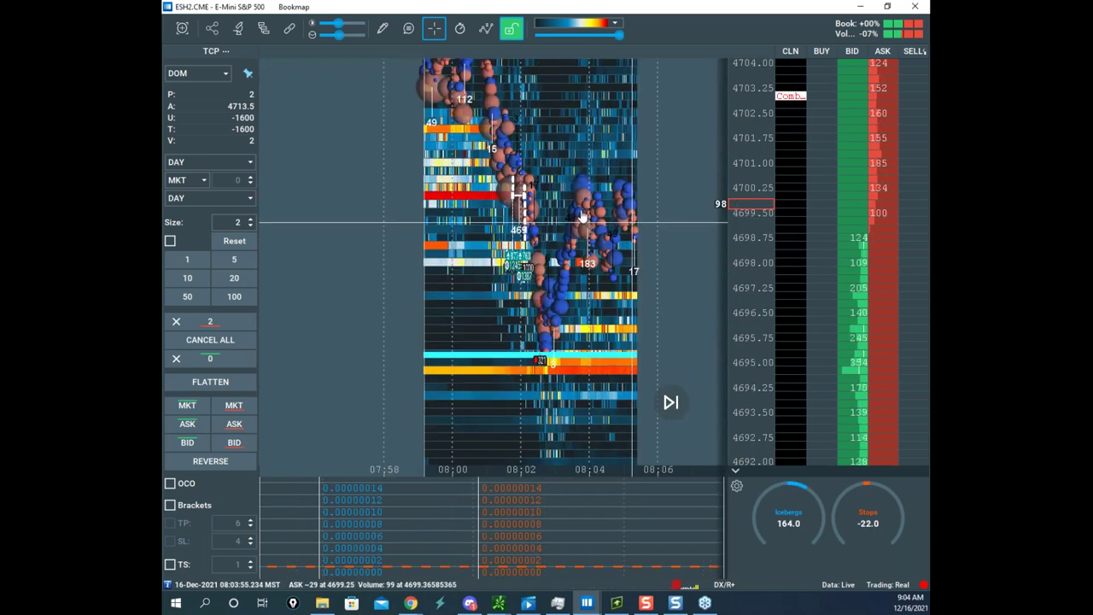
scroll(555, 222, "down", 3)
left_click_drag(662, 244, 612, 114)
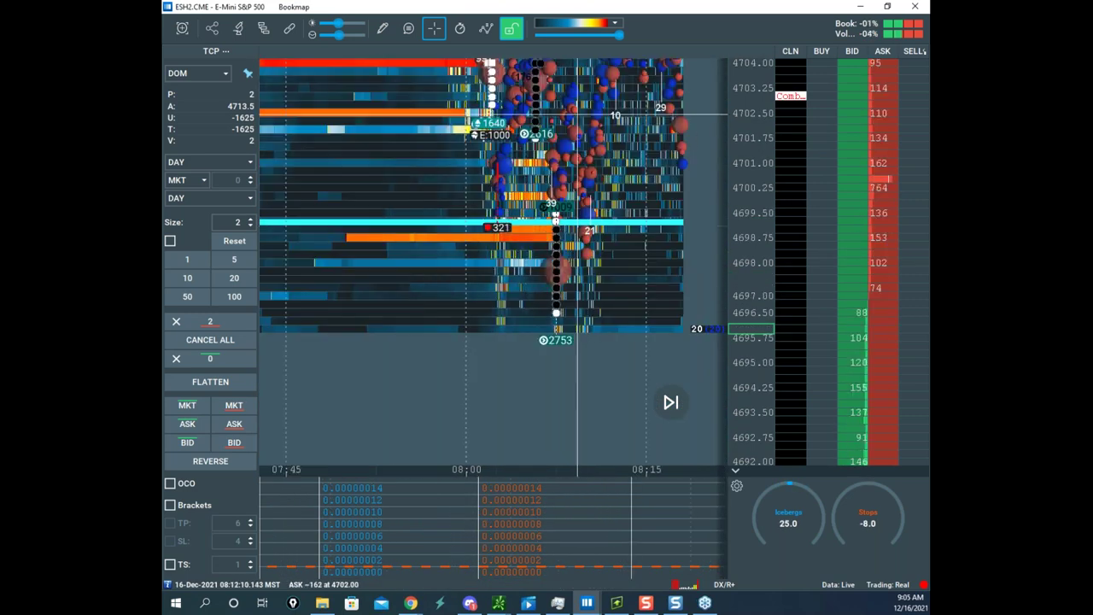
scroll(748, 183, "down", 5)
left_click_drag(679, 203, 485, 187)
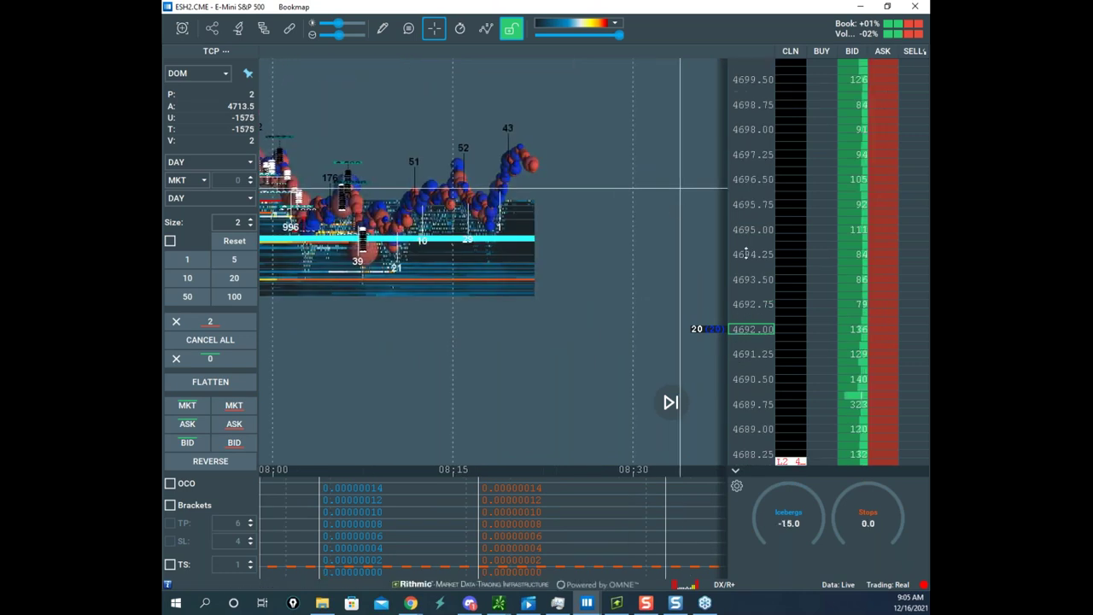
scroll(634, 255, "down", 5)
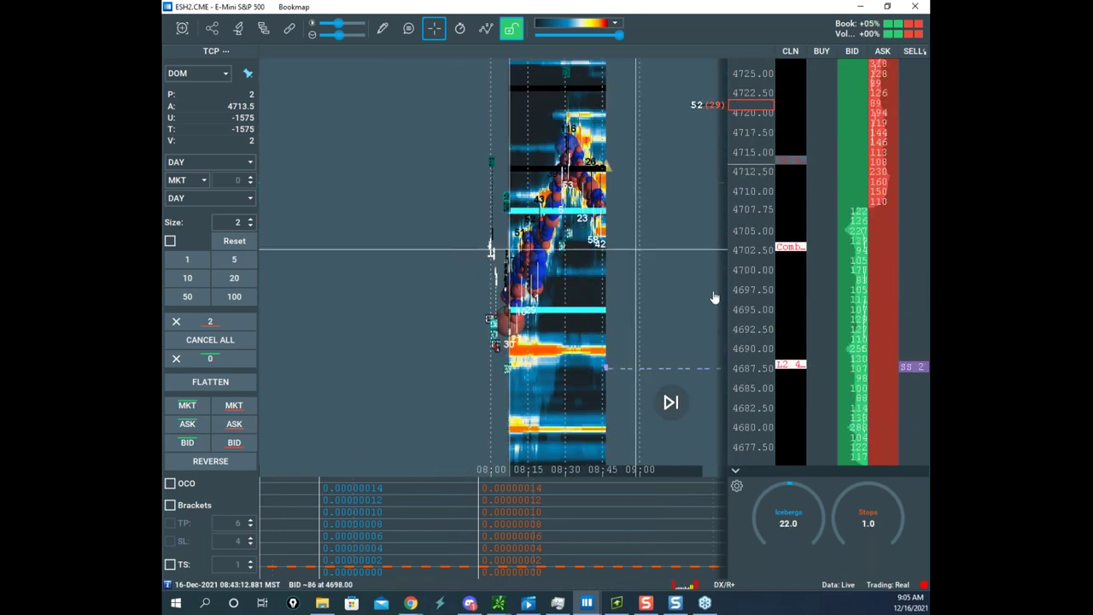
left_click(680, 406)
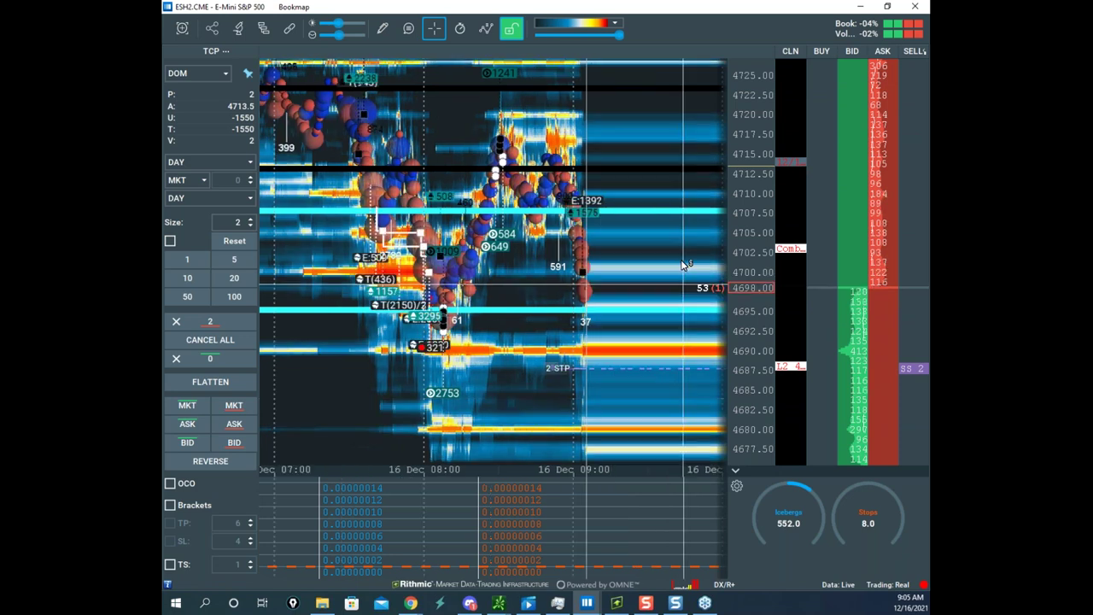
- Clear the old ink and mark the 08:00 low area and the recent drop and price swings on the S&P 500 chart
scroll(750, 268, "up", 3)
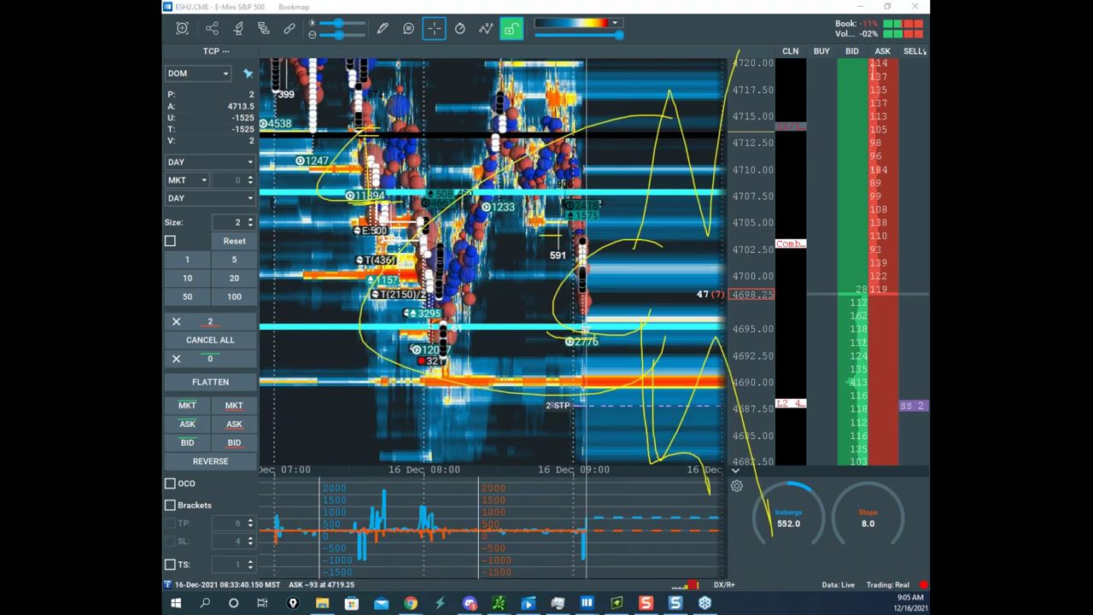
key("Escape")
mouse_move(491, 199)
left_mouse_down()
mouse_move(502, 102)
mouse_move(531, 129)
mouse_move(592, 131)
mouse_move(579, 205)
mouse_move(591, 316)
mouse_move(637, 222)
mouse_move(616, 247)
left_mouse_up()
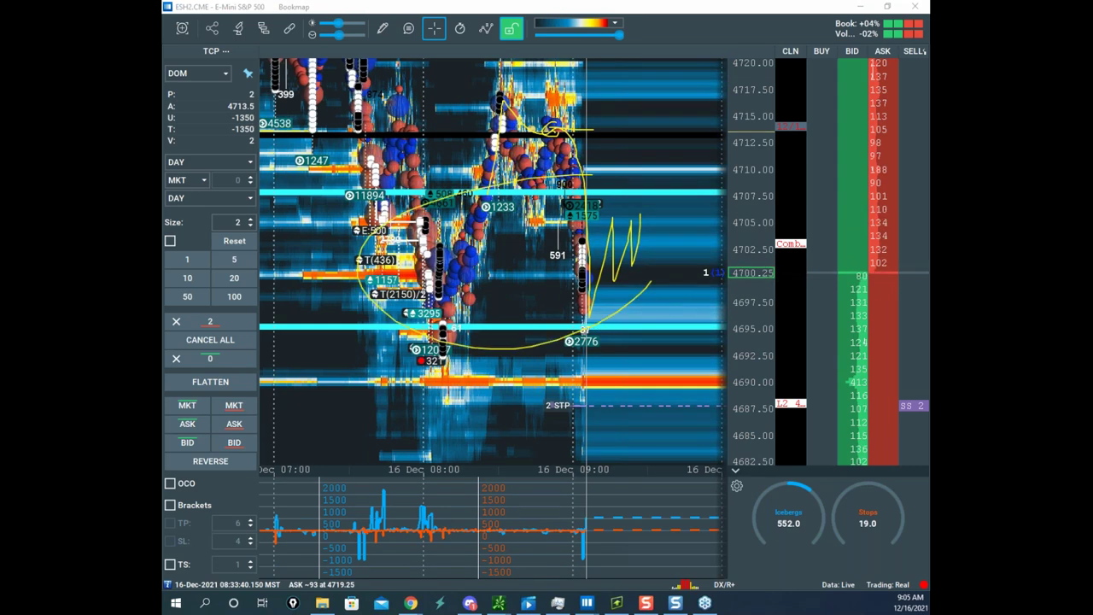
- Draw a horizontal line at about 4703.5 above the S&P 500 09:03:30 stop run and turn the drawing mode off
scroll(606, 362, "up", 3)
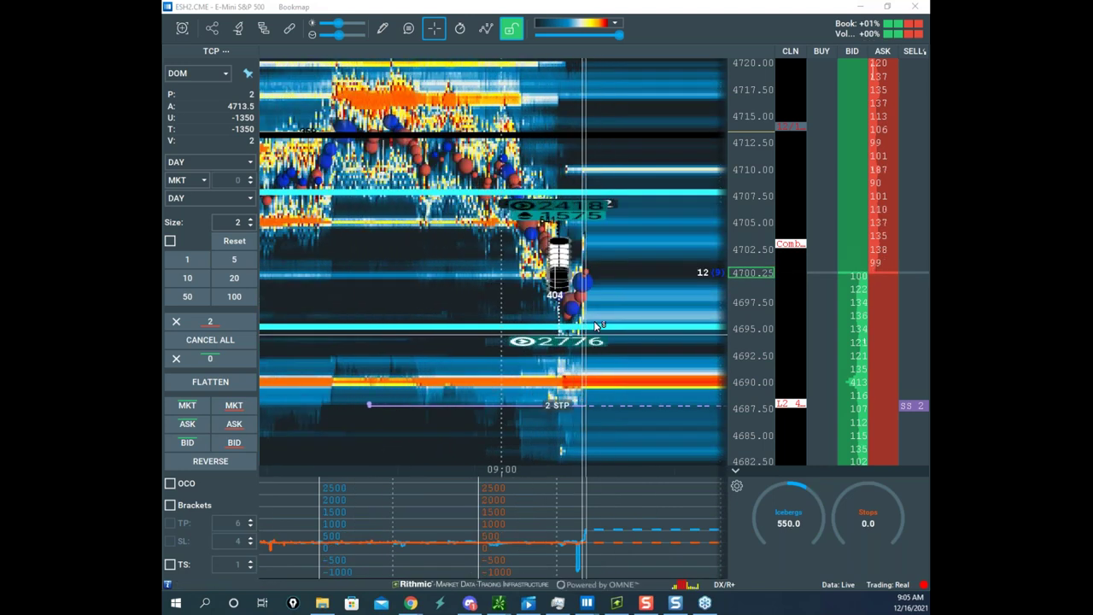
scroll(607, 362, "up", 3)
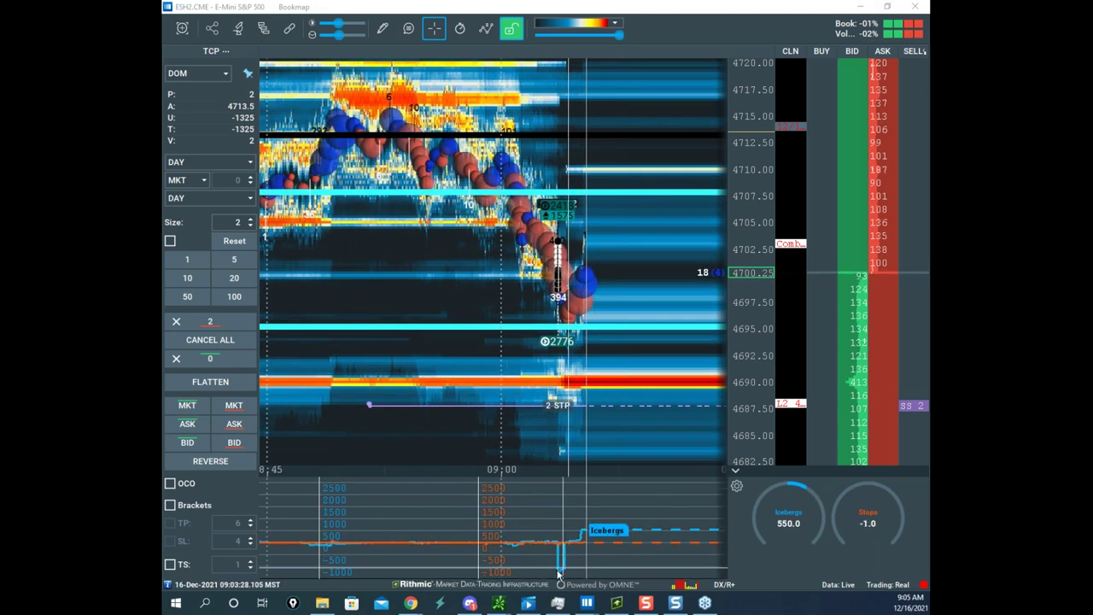
scroll(568, 350, "up", 3)
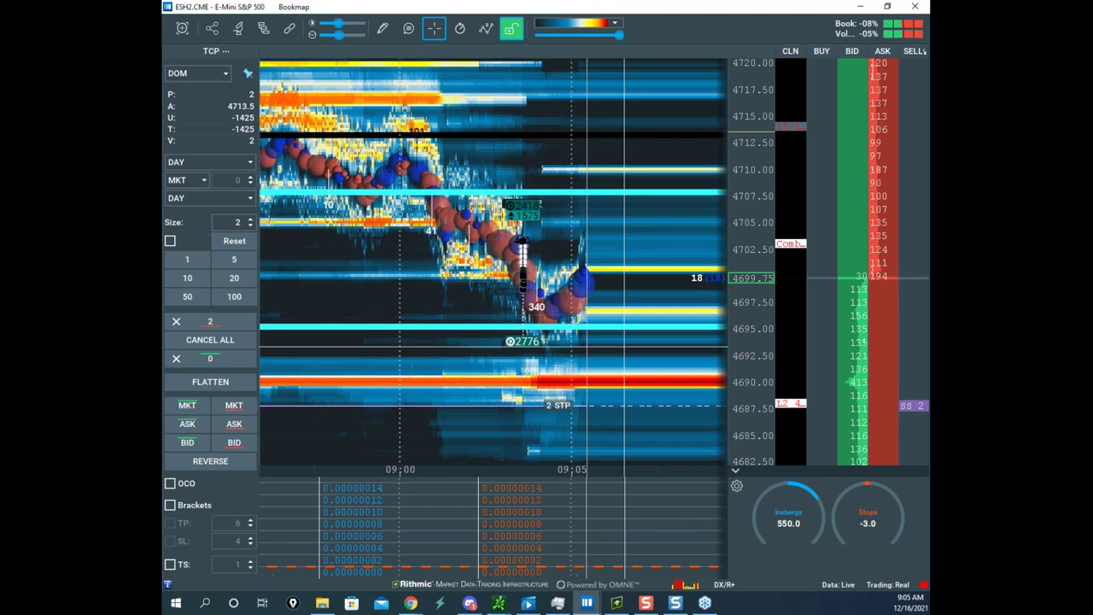
left_click(382, 28)
left_click(429, 180)
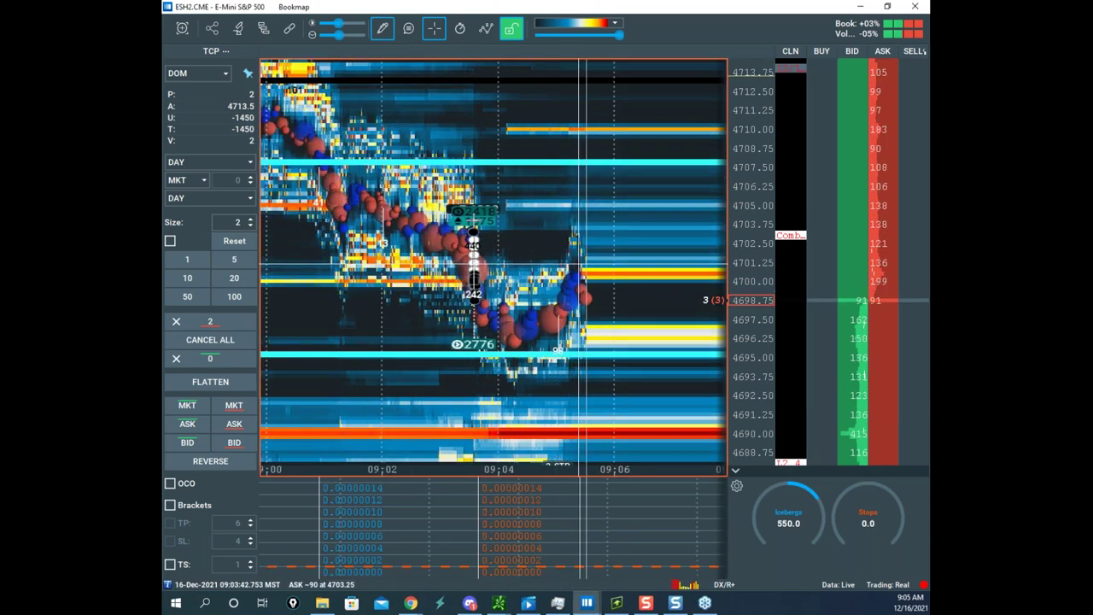
scroll(467, 221, "up", 3)
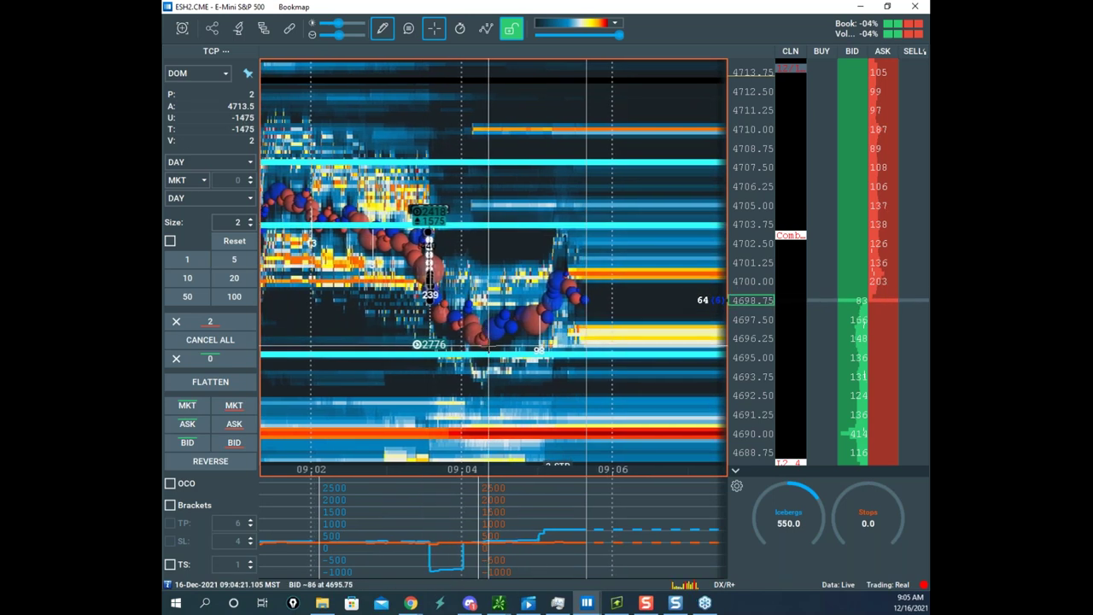
scroll(488, 345, "down", 2)
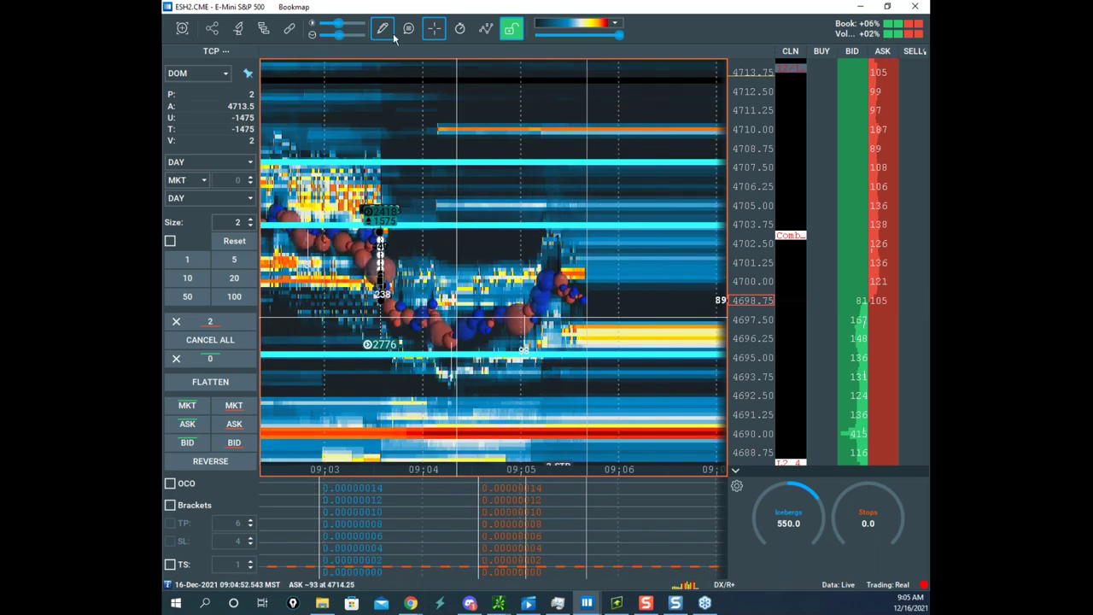
left_click(384, 30)
left_click(399, 56)
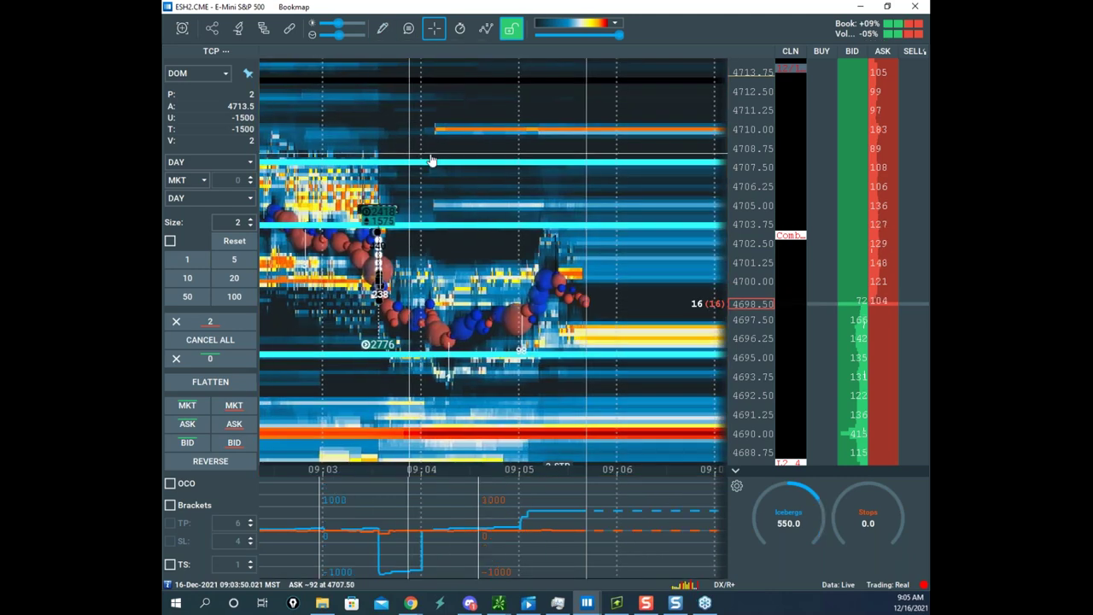
- Recolor the horizontal line at about 4703.5 on the S&P 500 chart to black
scroll(745, 164, "up", 3)
right_click(544, 209)
left_click(572, 222)
right_click(574, 203)
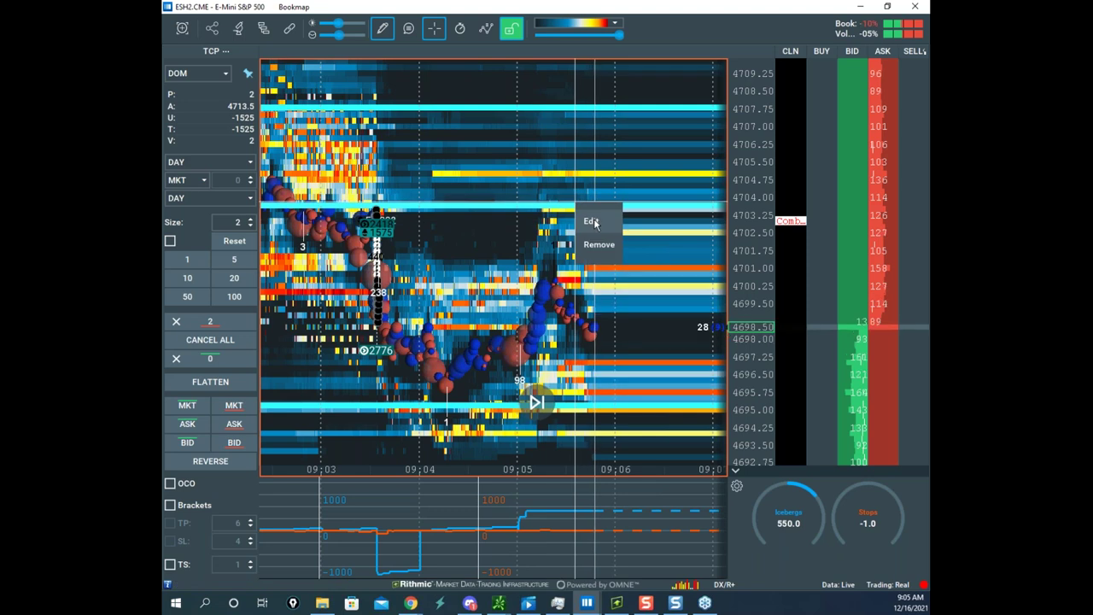
left_click(591, 222)
left_click(555, 268)
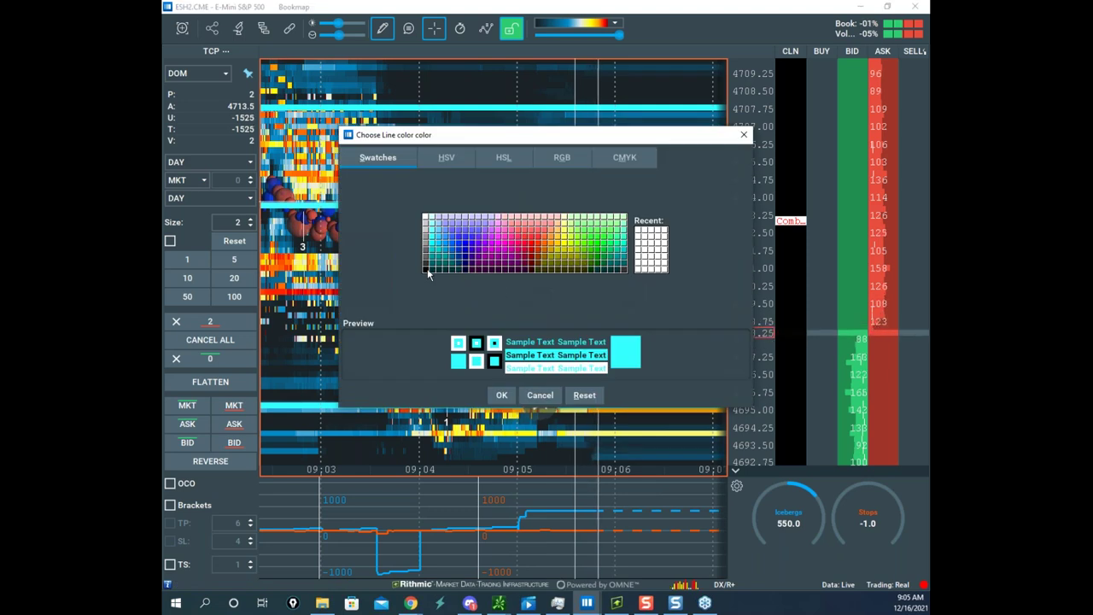
left_click(426, 269)
left_click(505, 395)
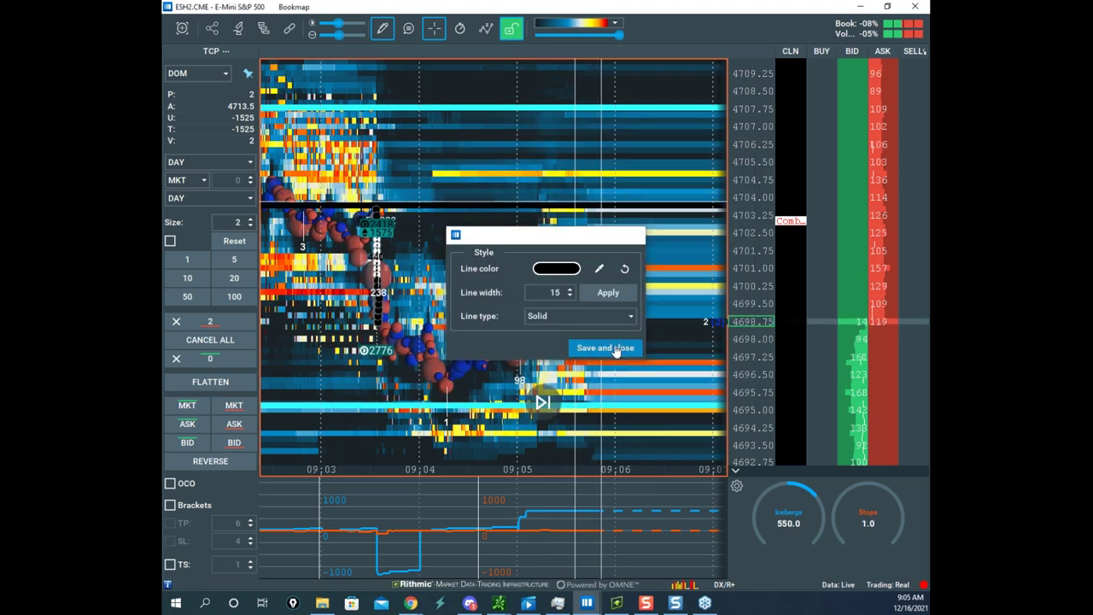
left_click(589, 350)
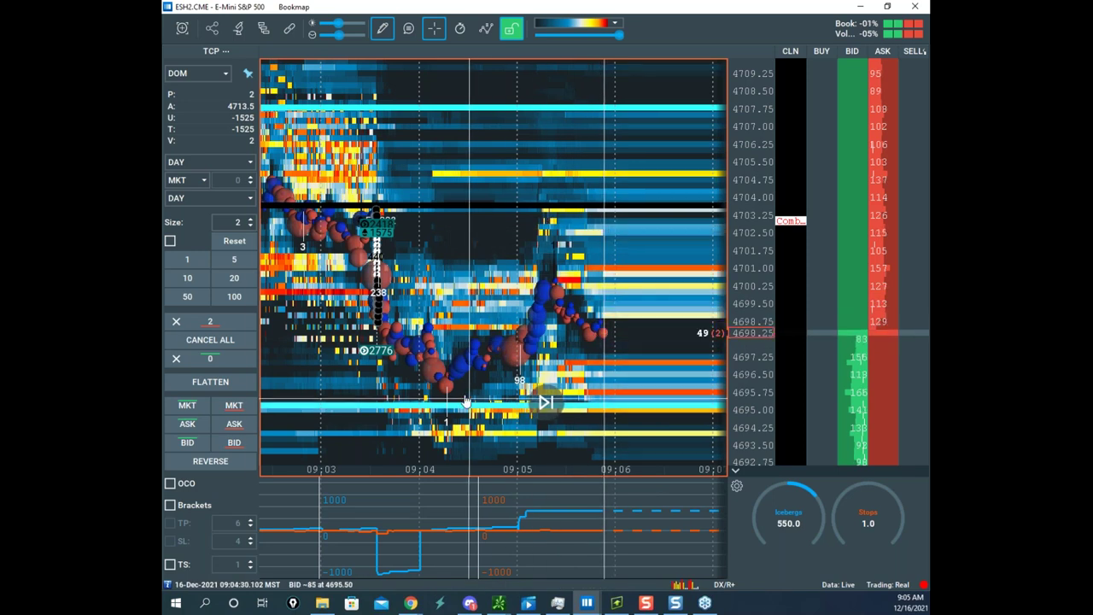
- Draw a black horizontal line at about 4696.75 below the 09:03:30 stop run and turn the drawing mode off
scroll(394, 376, "up", 3)
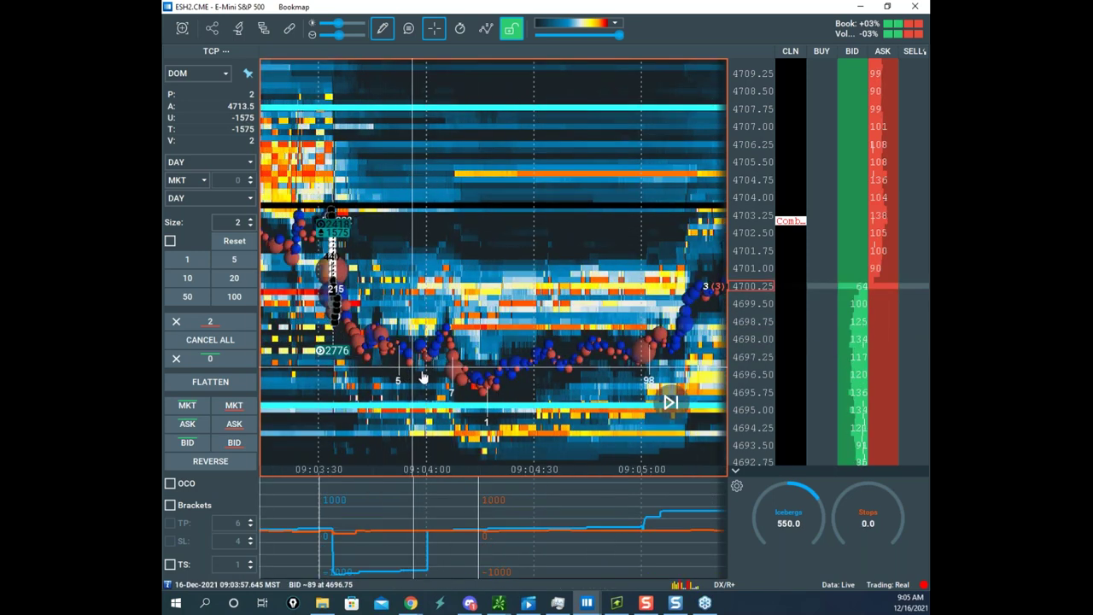
left_click(382, 28)
left_click(414, 151)
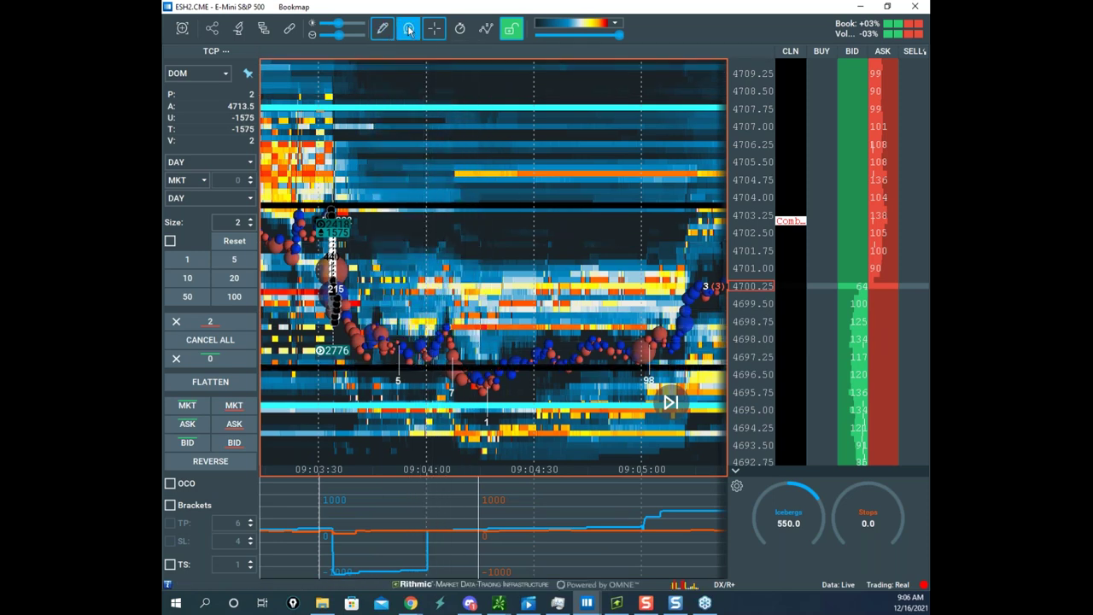
left_click(436, 31)
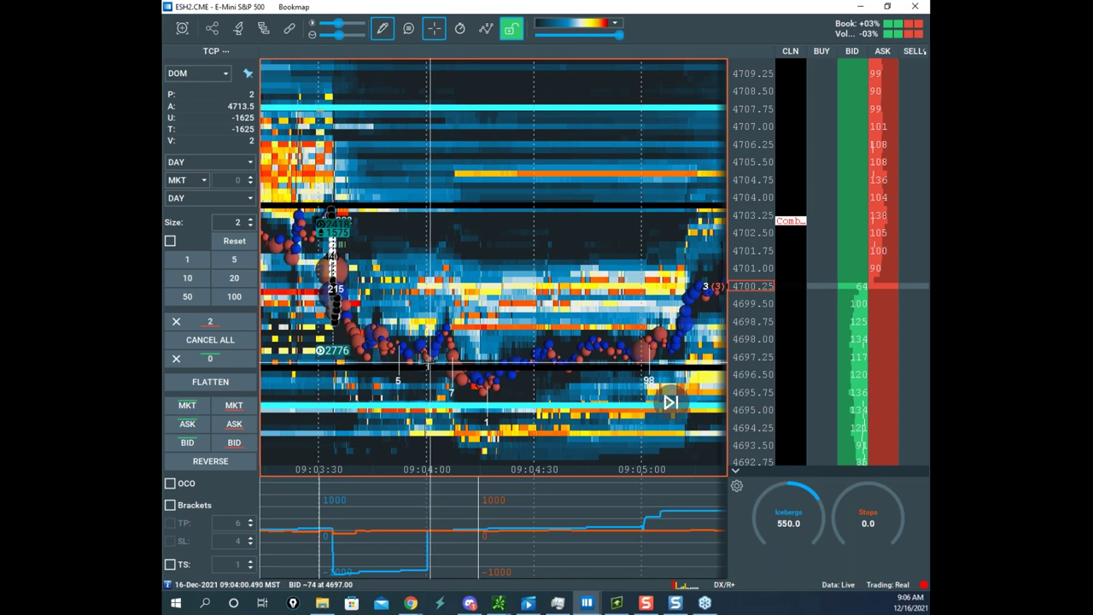
left_click(382, 29)
left_click(406, 61)
- Examine the S&P 500 price action around the two new black lines from 09:00 to the live price
scroll(517, 105, "down", 5)
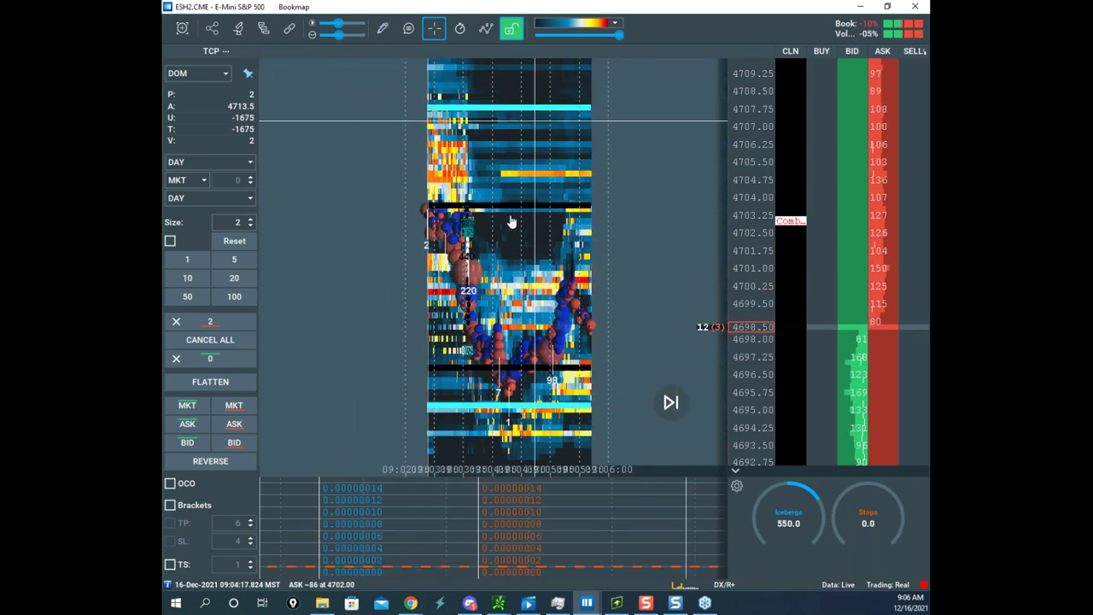
scroll(728, 228, "down", 3)
left_click_drag(640, 256, 608, 190)
scroll(637, 163, "down", 1)
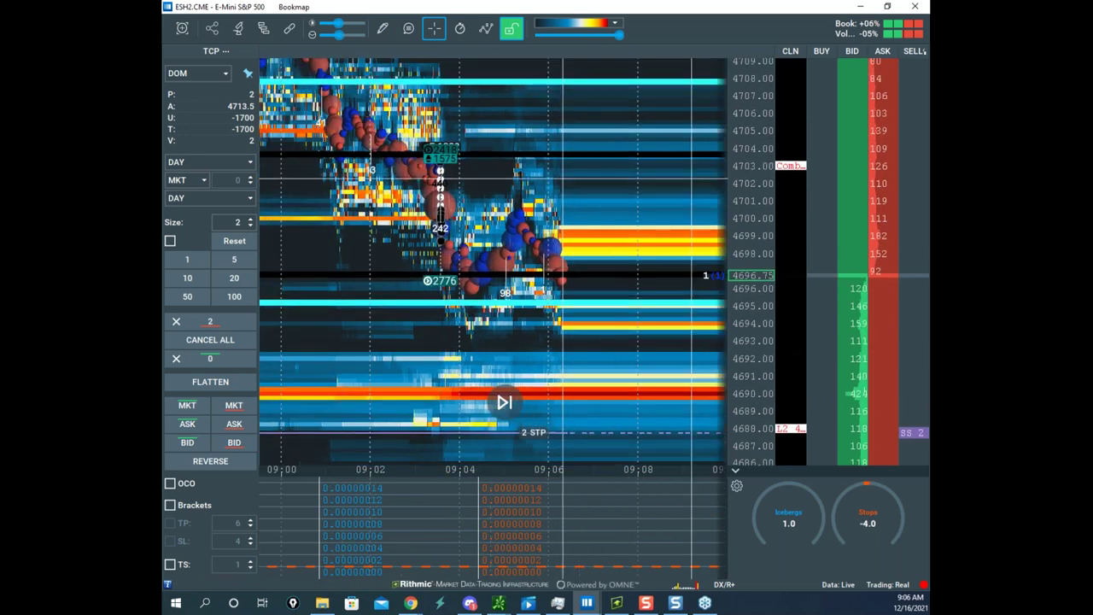
- Sketch a projected drop from about 4695.75 to the 2 STP order near 4688 on the S&P 500 chart and clear it
right_click(837, 389)
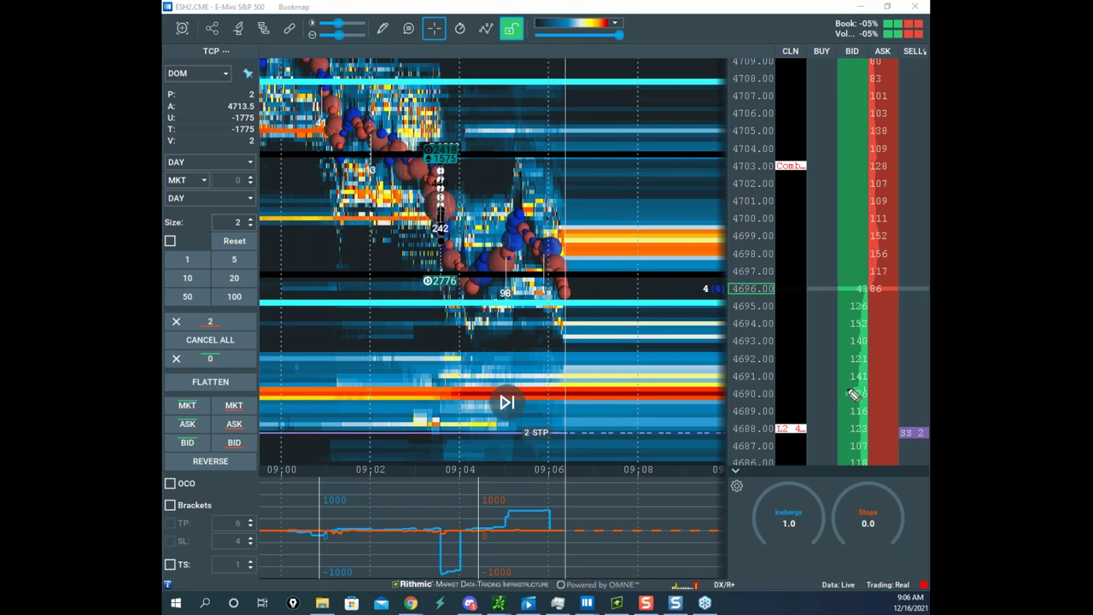
left_click_drag(879, 404, 919, 415)
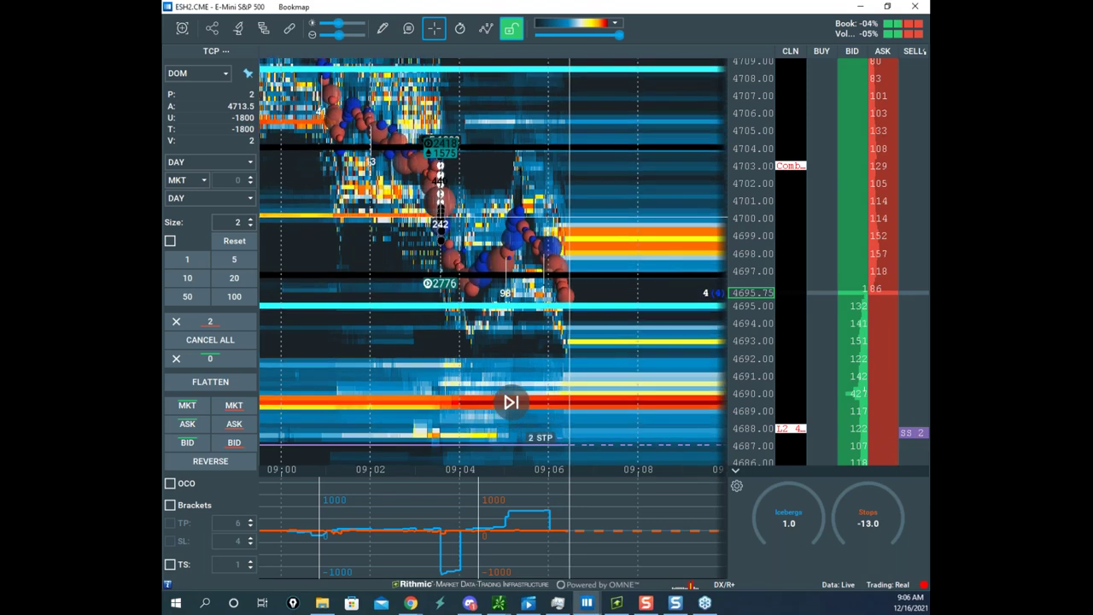
left_click_drag(895, 391, 918, 415)
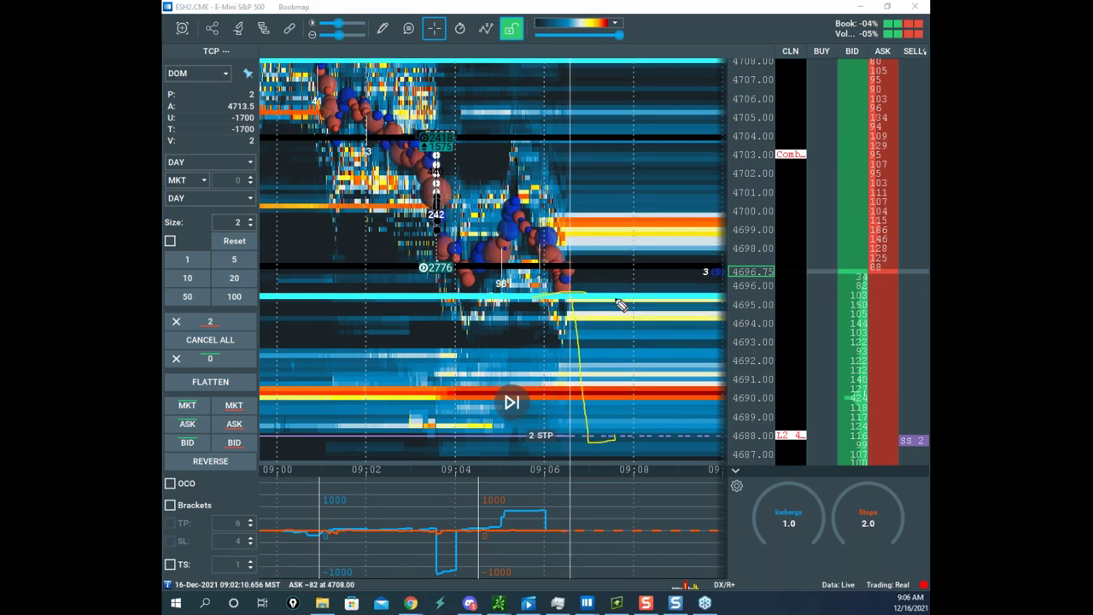
key("Escape")
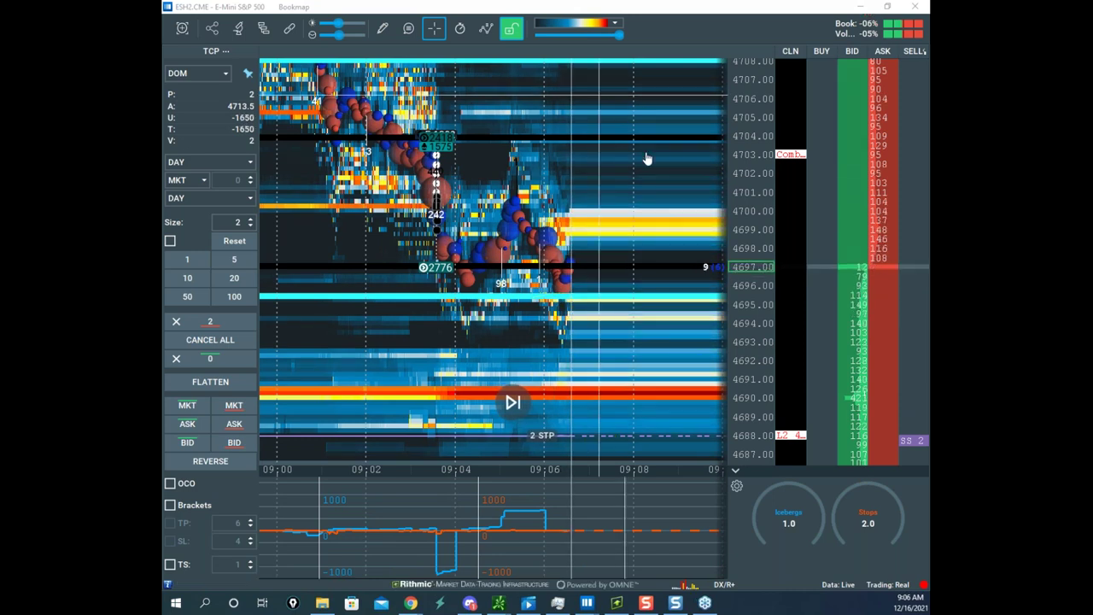
- Circle the S&P 500 range between the black lines and its 09:03:30 indicator spike, sketch a drop below the range, and clear the marks
scroll(665, 232, "down", 1)
left_click_drag(663, 248, 658, 215)
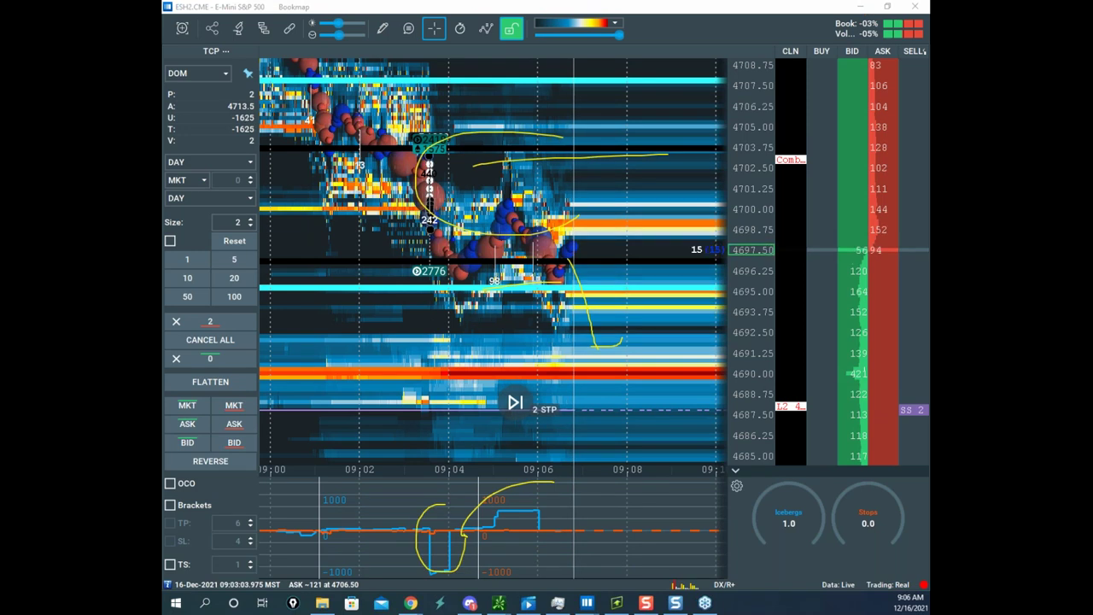
key("Escape")
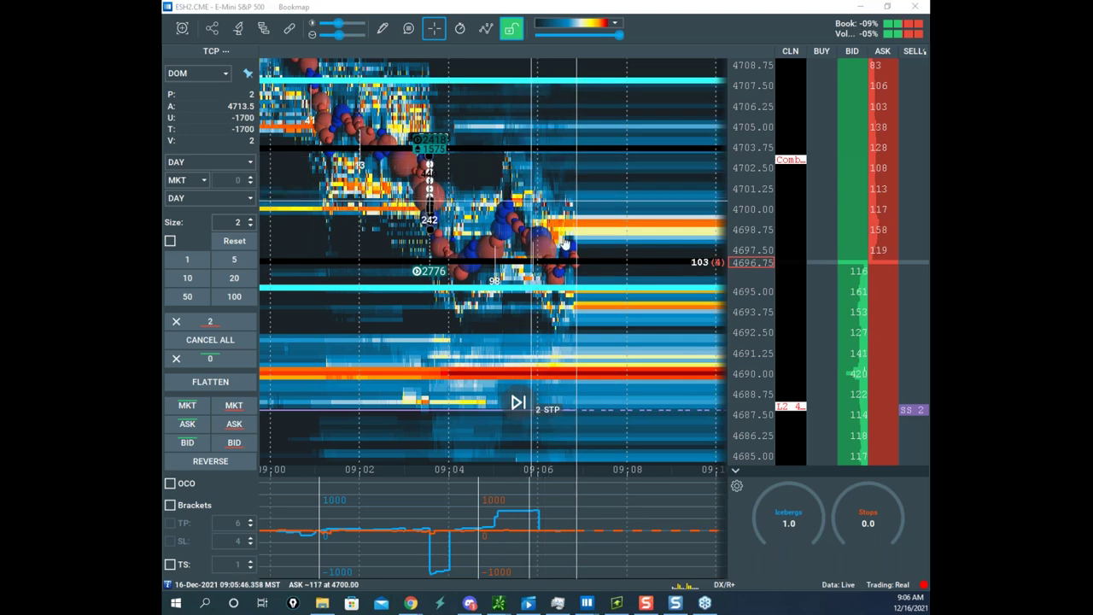
- Examine the S&P 500 price action between the lower black line and the 2 STP order near 4688
mouse_move(749, 312)
left_mouse_down()
mouse_move(749, 239)
mouse_move(748, 307)
left_mouse_up()
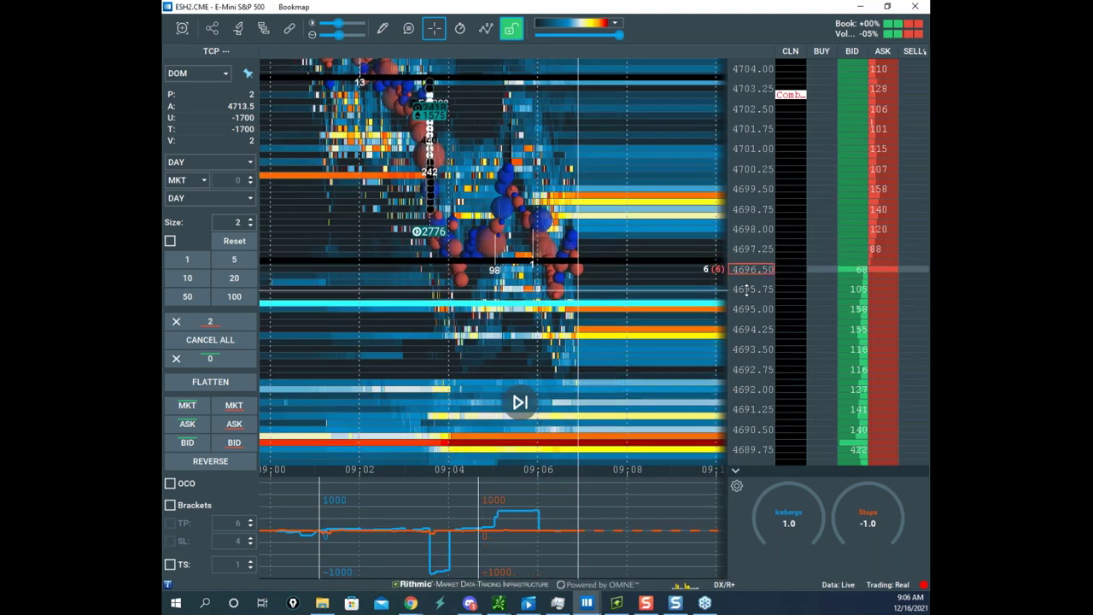
scroll(746, 289, "up", 2)
left_click_drag(662, 273, 636, 216)
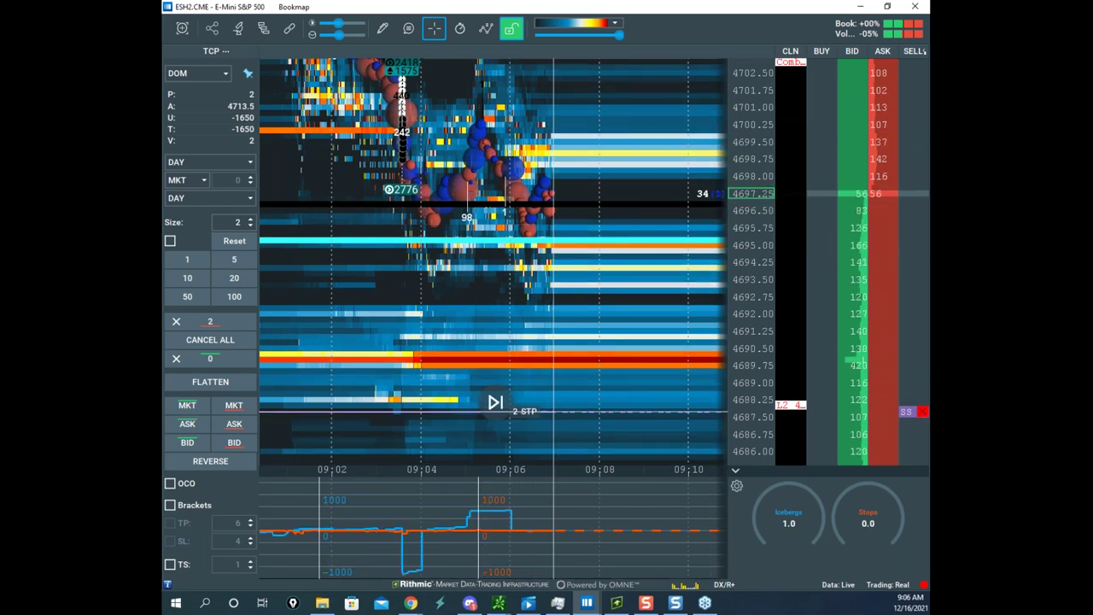
left_click_drag(164, 337, 164, 260)
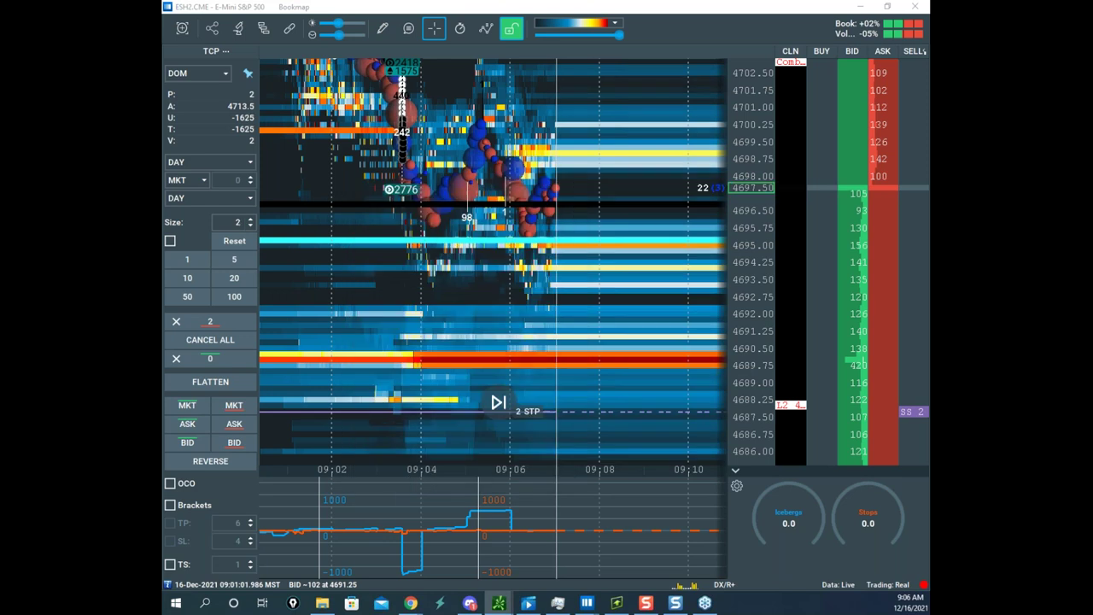
left_click_drag(754, 275, 757, 378)
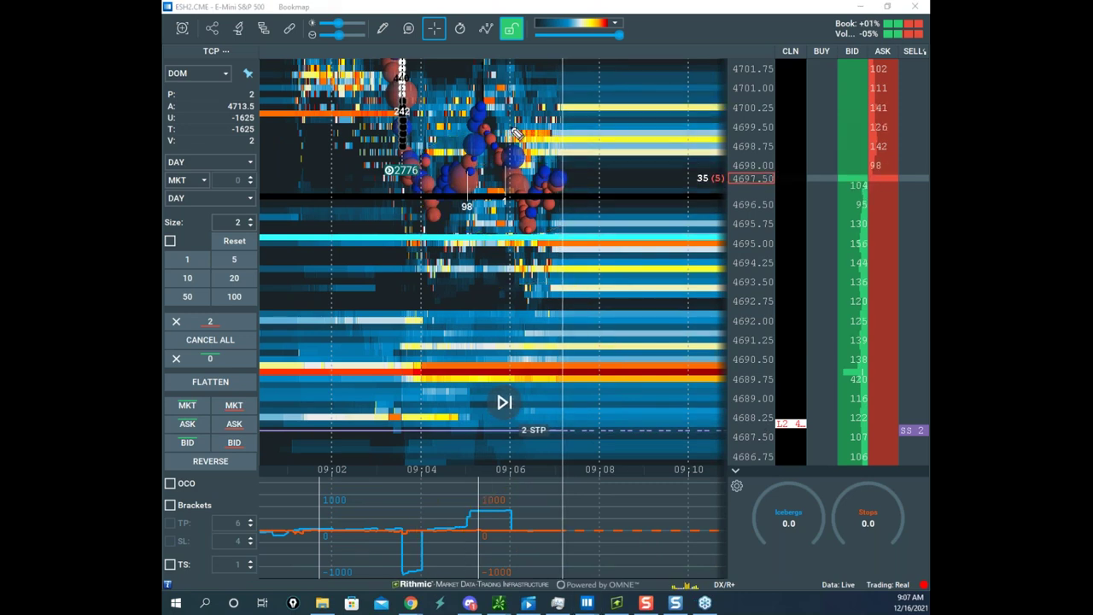
scroll(746, 126, "down", 3)
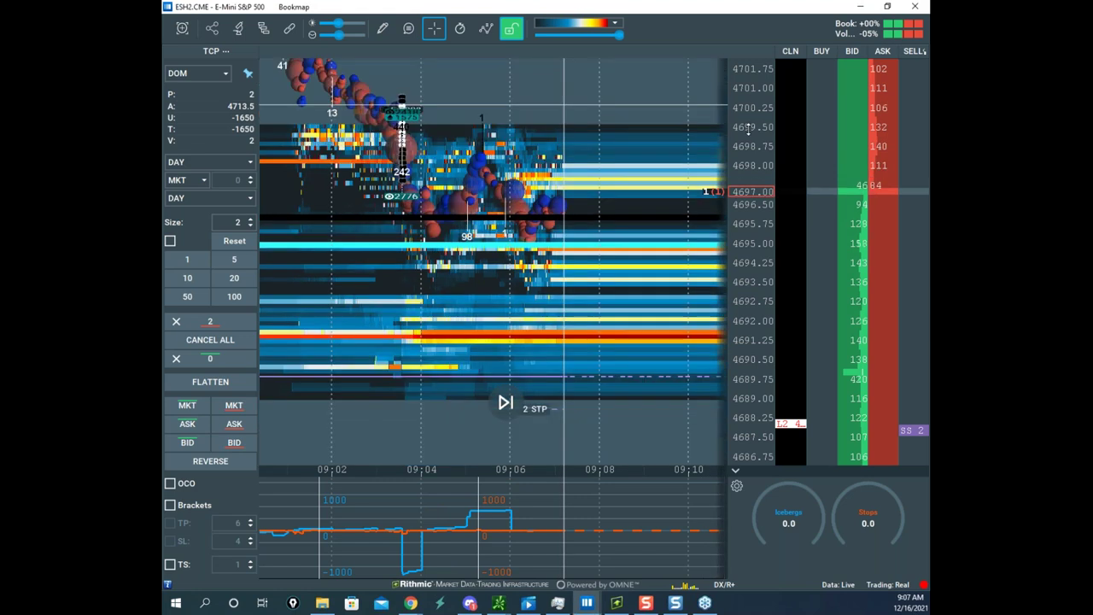
- Sketch an S&P 500 break below the lower black line with a retest, clear it, and sketch a breakout above the upper black line
left_click_drag(626, 172, 609, 226)
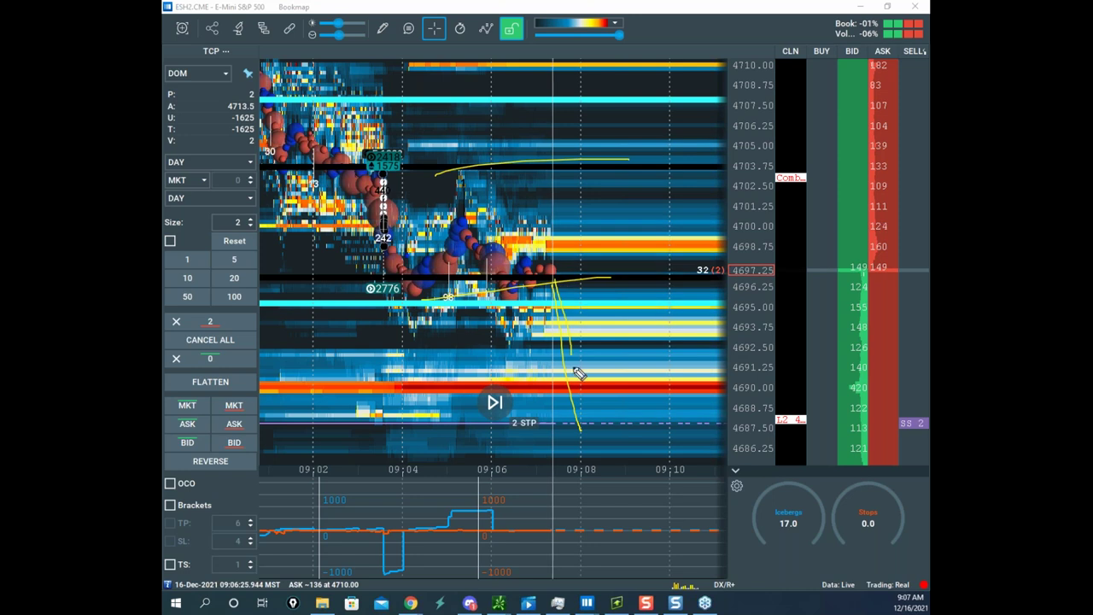
left_click_drag(620, 309, 632, 283)
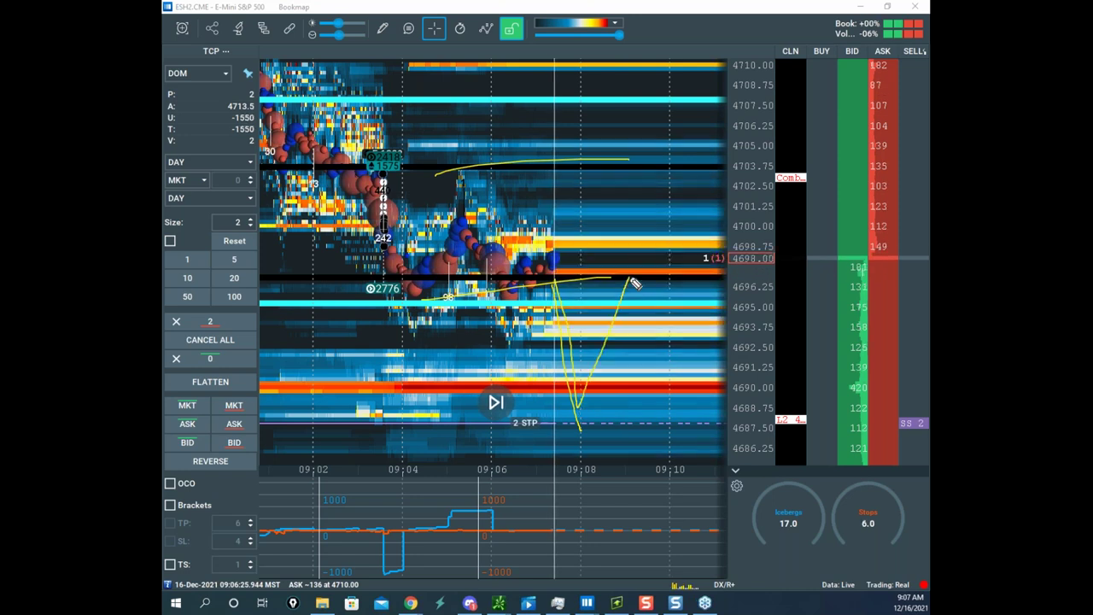
left_click_drag(632, 331, 648, 329)
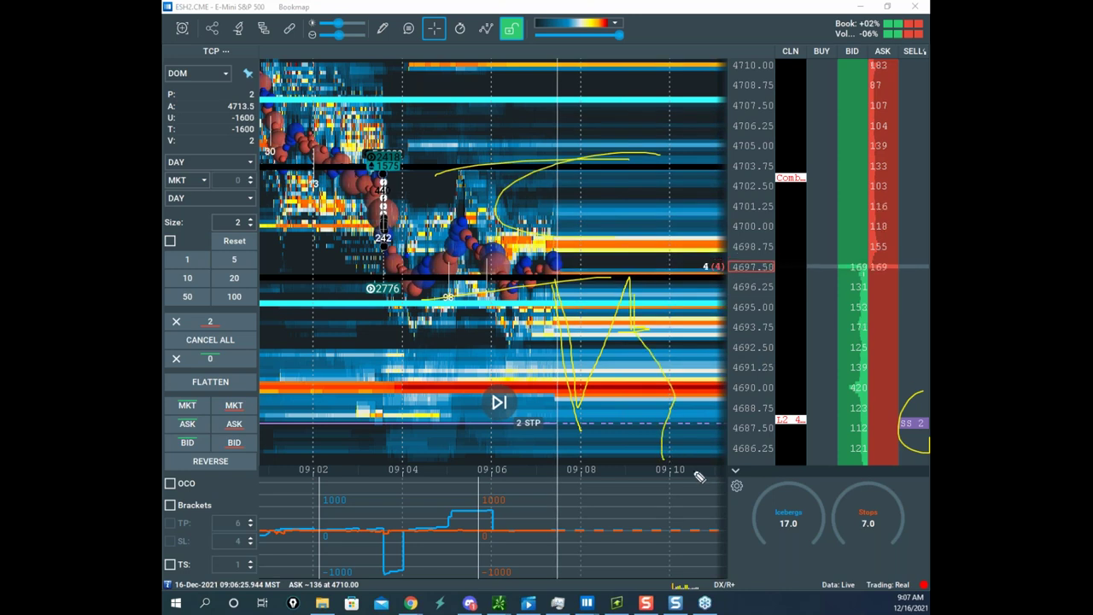
right_click(547, 156)
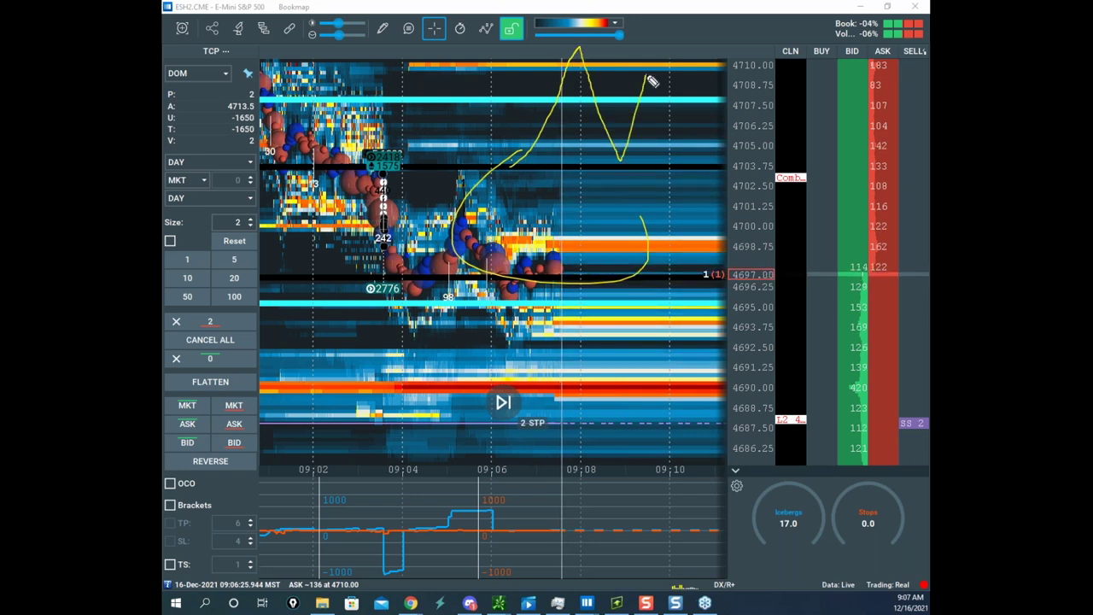
mouse_move(668, 157)
left_mouse_down()
mouse_move(688, 280)
mouse_move(742, 269)
left_mouse_up()
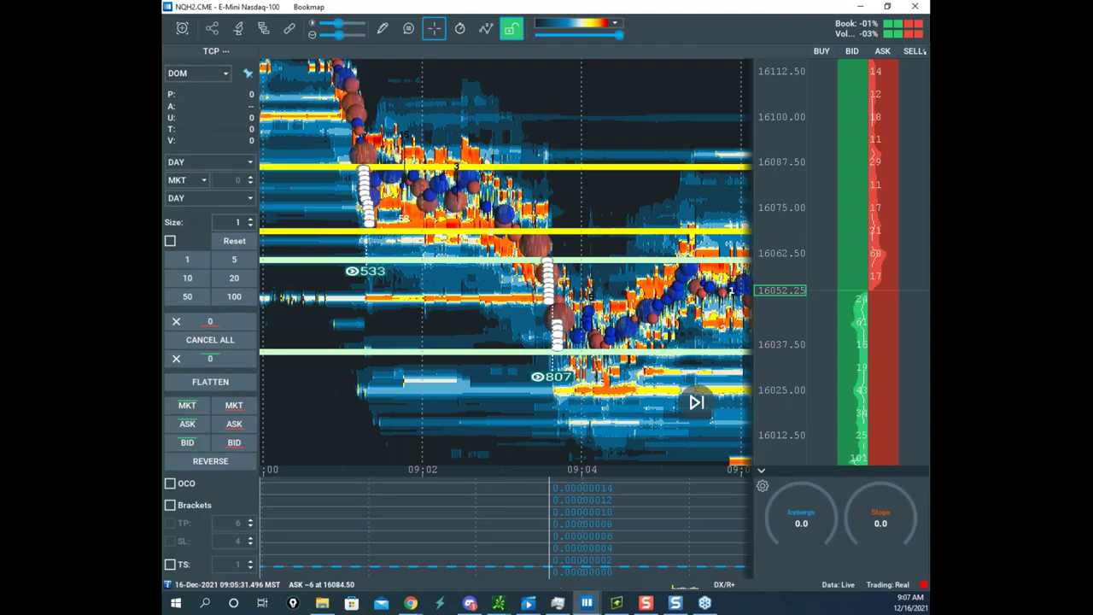
- Examine the live Nasdaq-100 price against the lower light-green line, check the gold futures chart and return to Nasdaq-100
left_click_drag(722, 179, 426, 85)
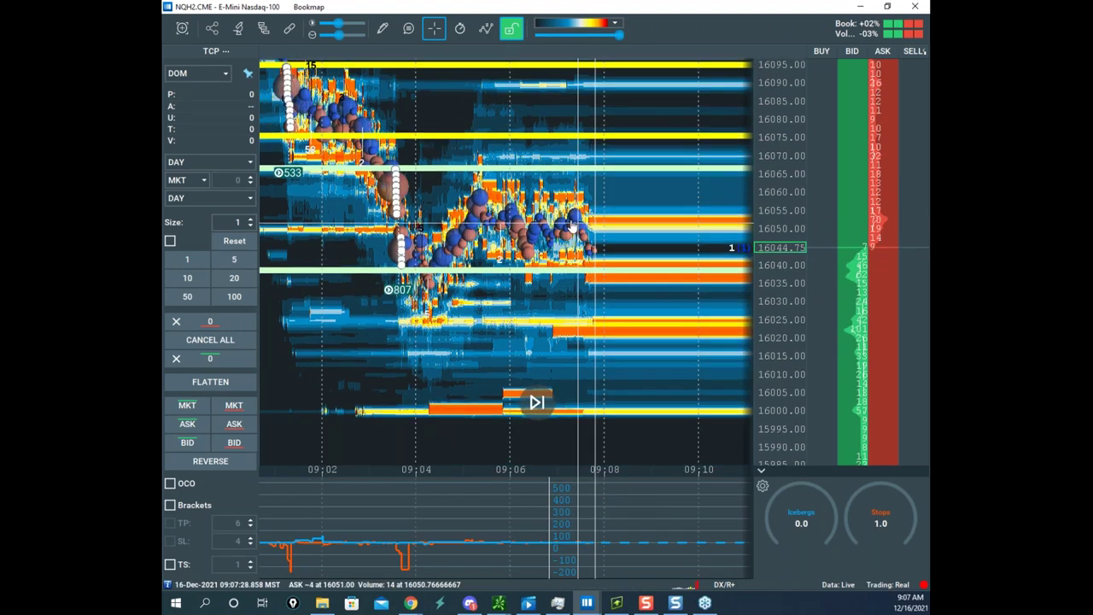
mouse_move(598, 589)
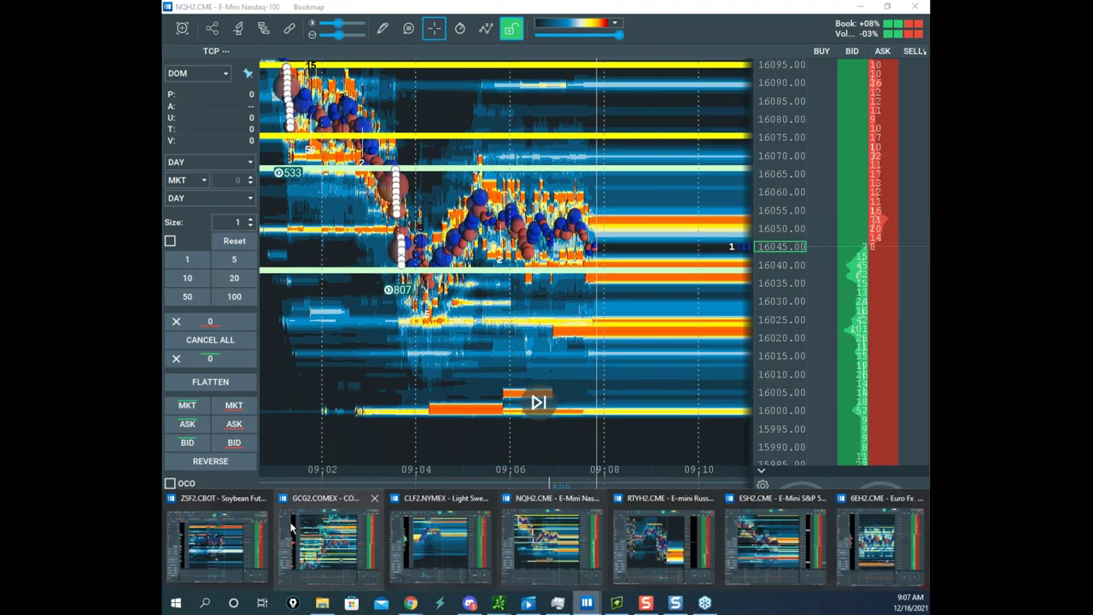
left_click(329, 540)
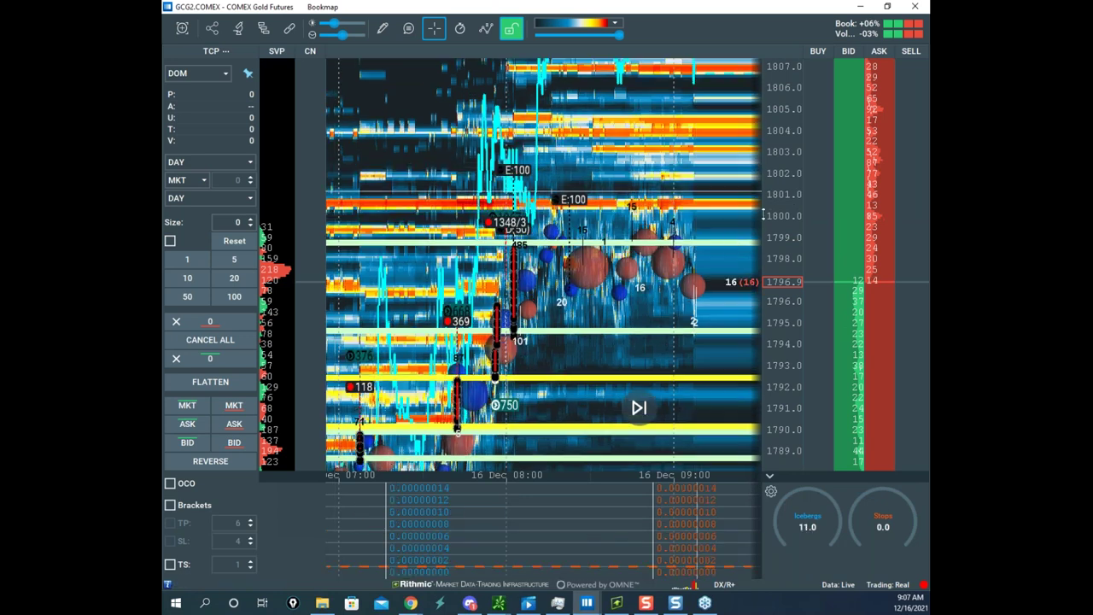
left_click(860, 7)
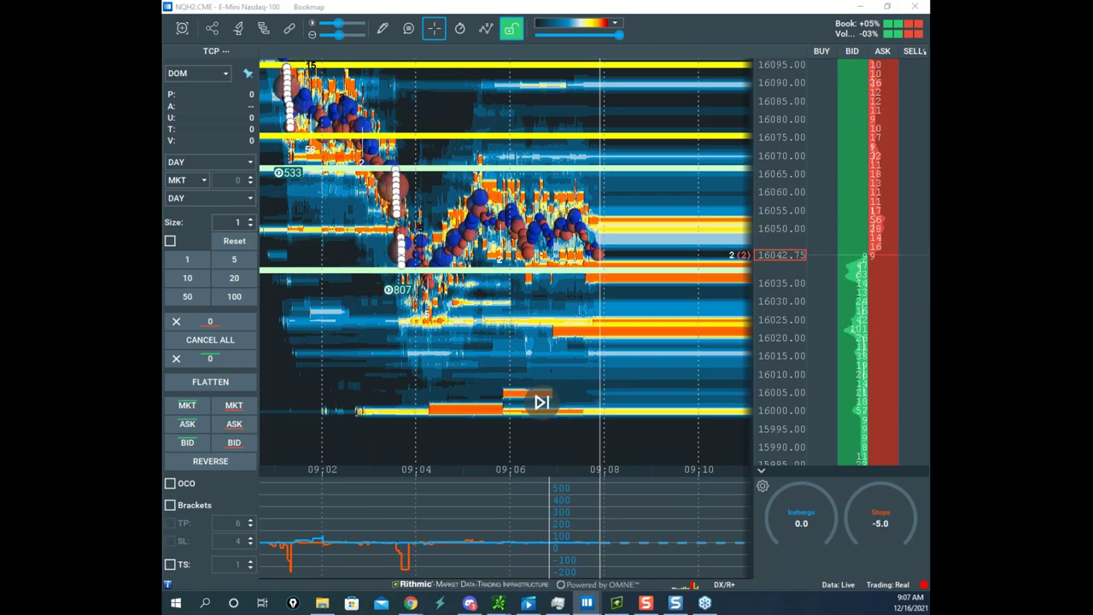
- Examine the Nasdaq-100 price action since 09:00 around the 533 and 807 stop runs
scroll(710, 82, "down", 2)
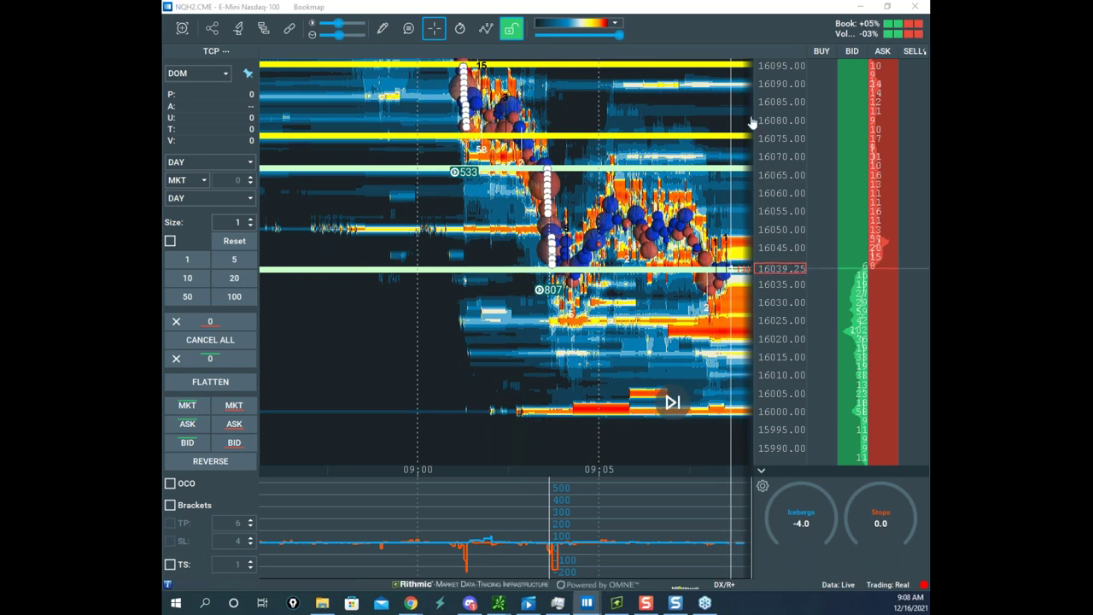
left_click_drag(611, 223, 514, 219)
scroll(778, 188, "down", 1)
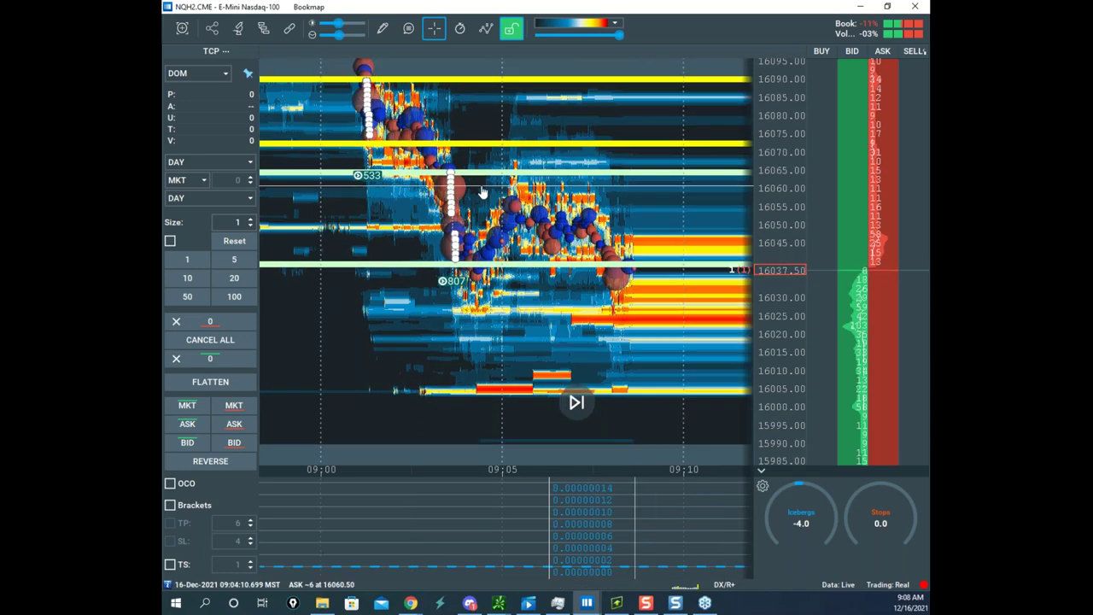
scroll(480, 191, "down", 3)
scroll(762, 176, "down", 1)
scroll(762, 177, "up", 1)
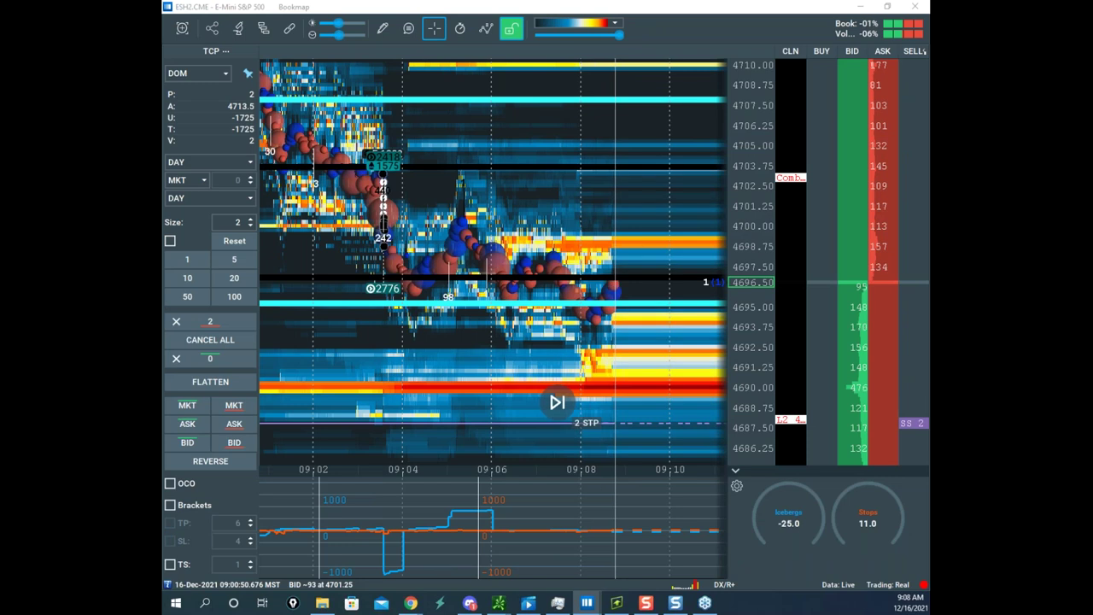
- Examine the S&P 500 price action from the 09:03:30 stop run to the live price below the lower black line
scroll(738, 245, "up", 3)
scroll(634, 256, "down", 1)
left_click_drag(636, 258, 740, 258)
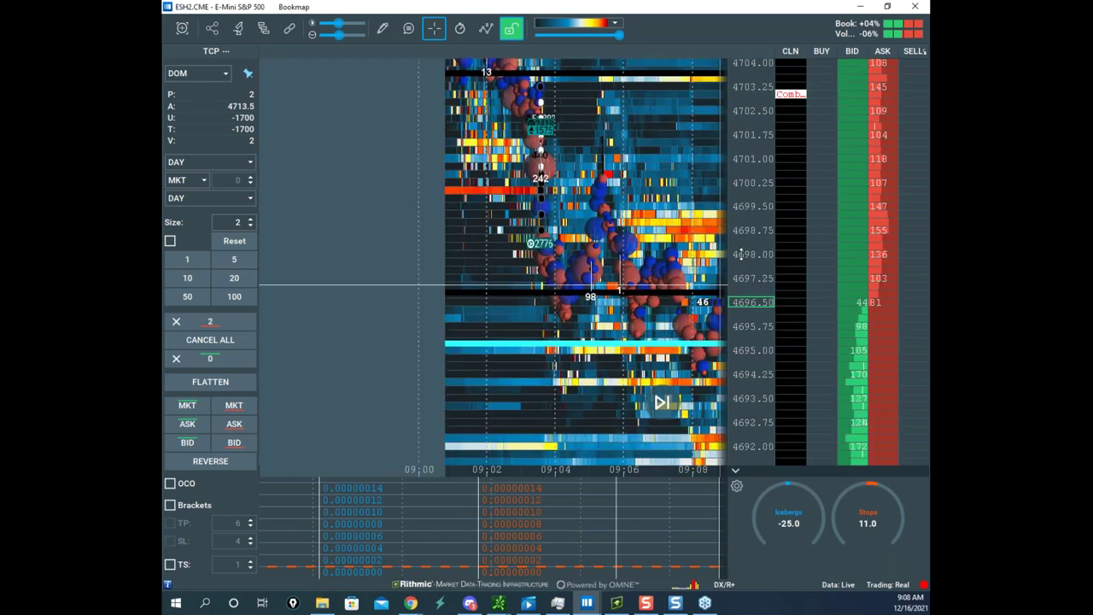
scroll(740, 255, "down", 1)
left_click_drag(621, 258, 522, 243)
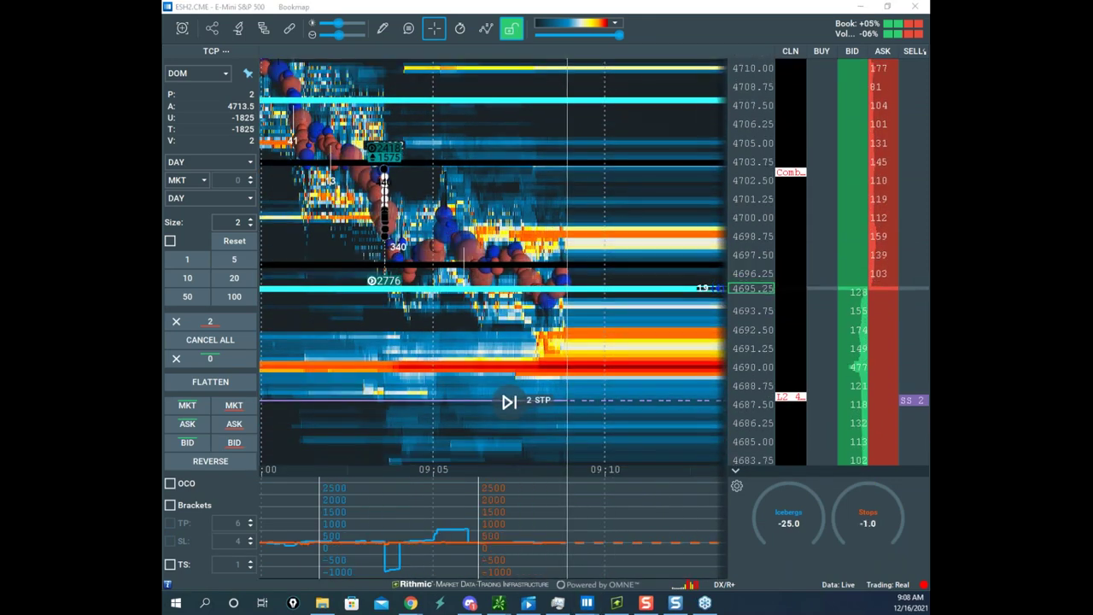
- Sketch an S&P 500 retest of the lower black line and a decline past the 2 STP order, and clear the sketch
left_click_drag(543, 272, 602, 254)
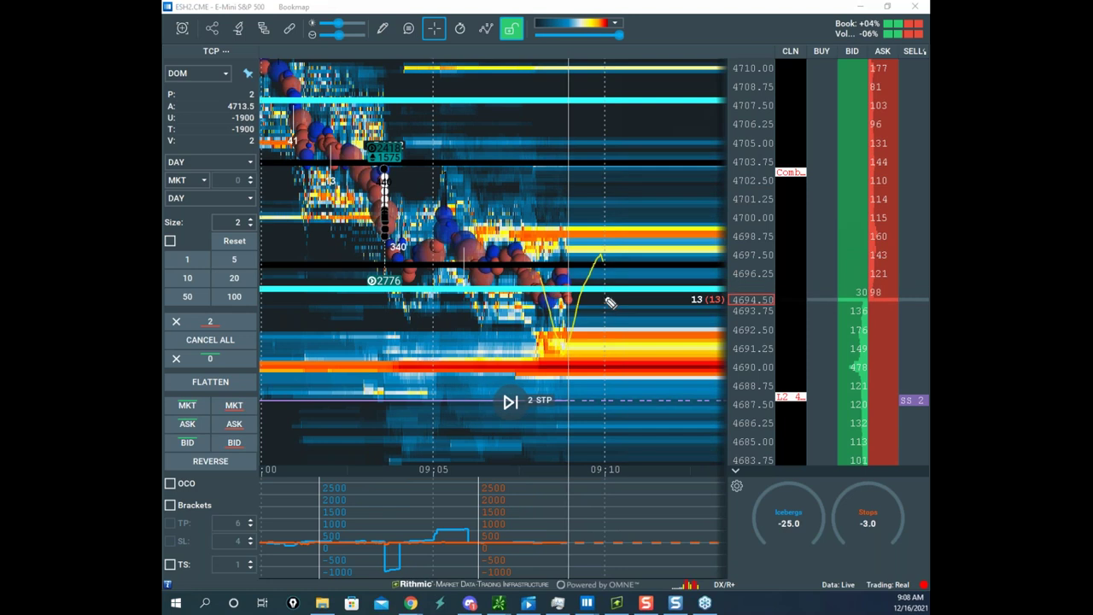
left_click_drag(593, 296, 623, 296)
left_click_drag(887, 392, 903, 402)
left_click_drag(591, 156, 616, 268)
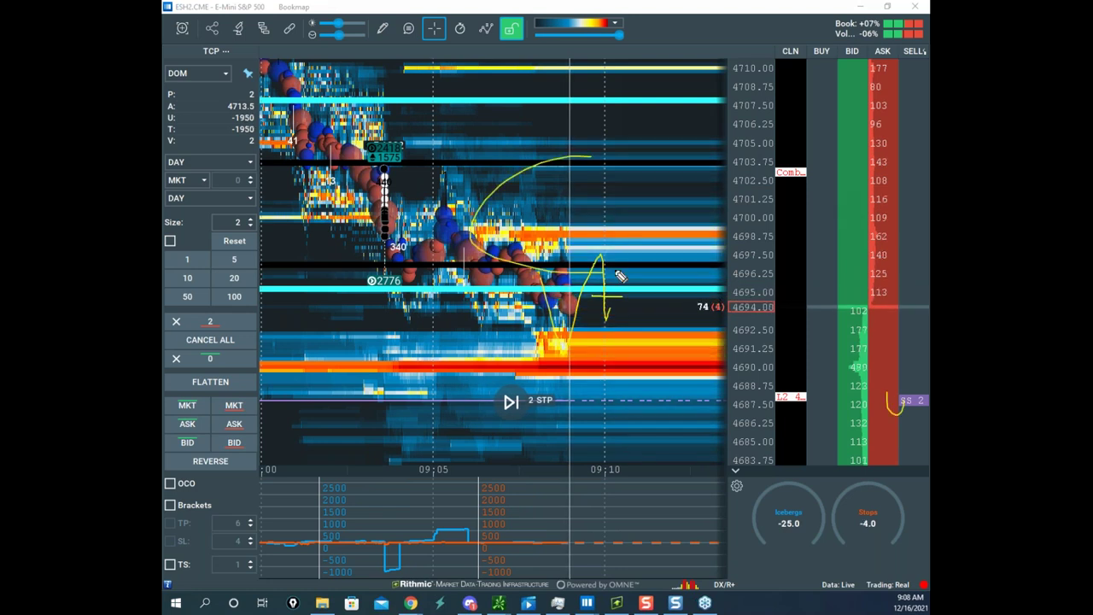
left_click_drag(607, 323, 655, 435)
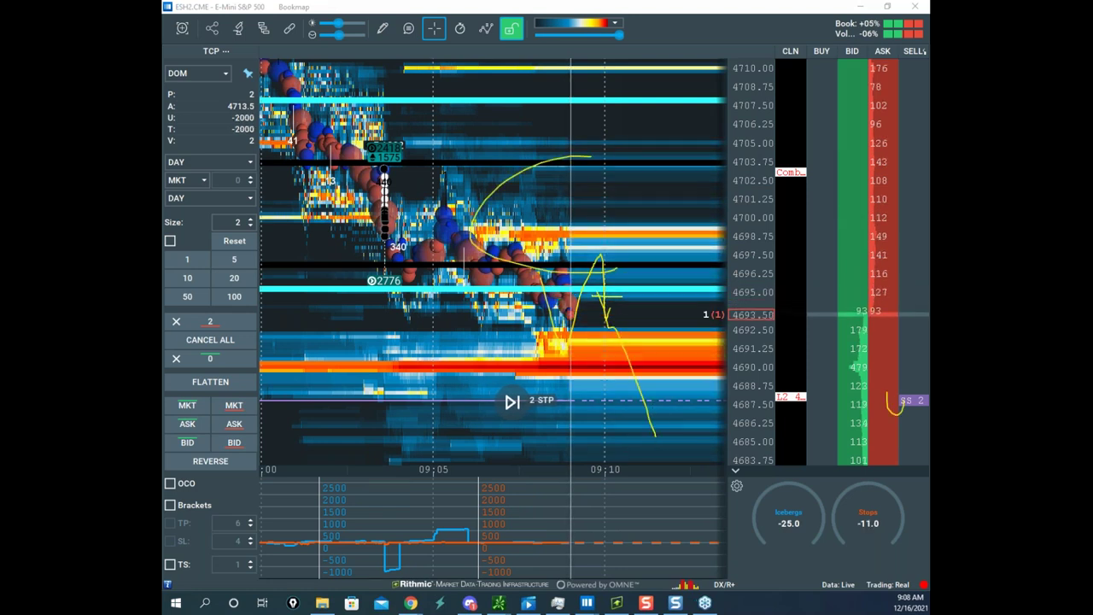
key("Escape")
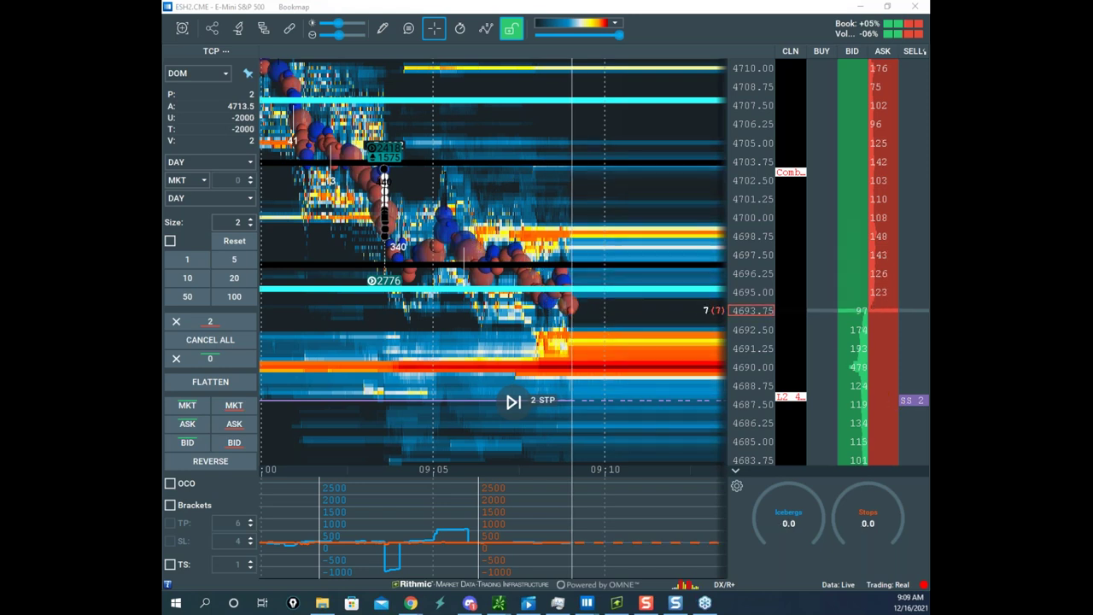
- Switch to the thinkorswim hourly /ES chart, maximize it and stretch the time scale to examine the recent candles
left_click_drag(488, 222, 497, 219)
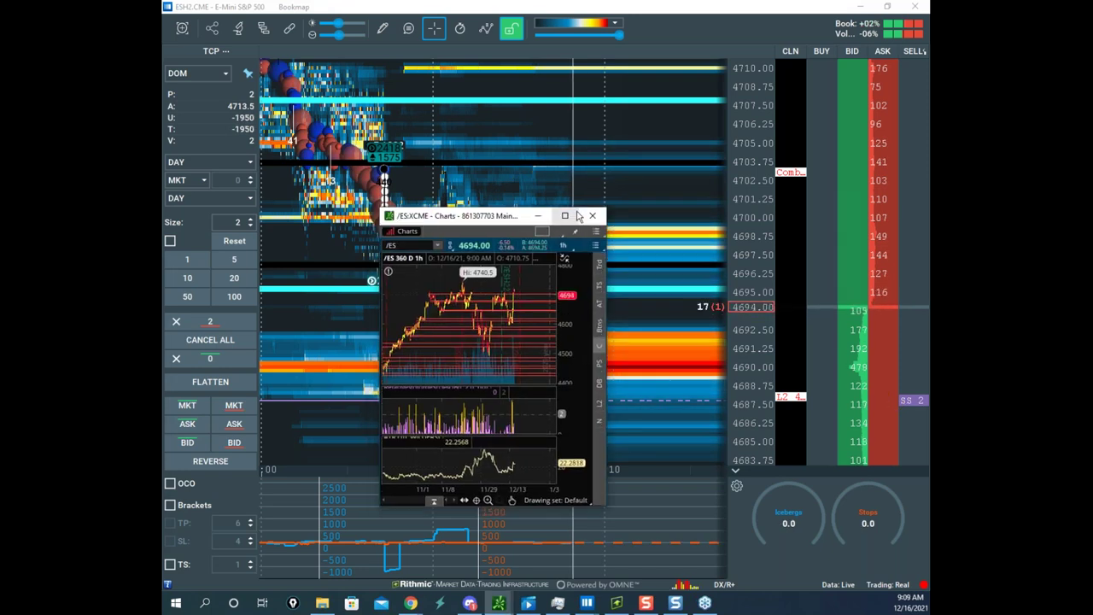
left_click(571, 219)
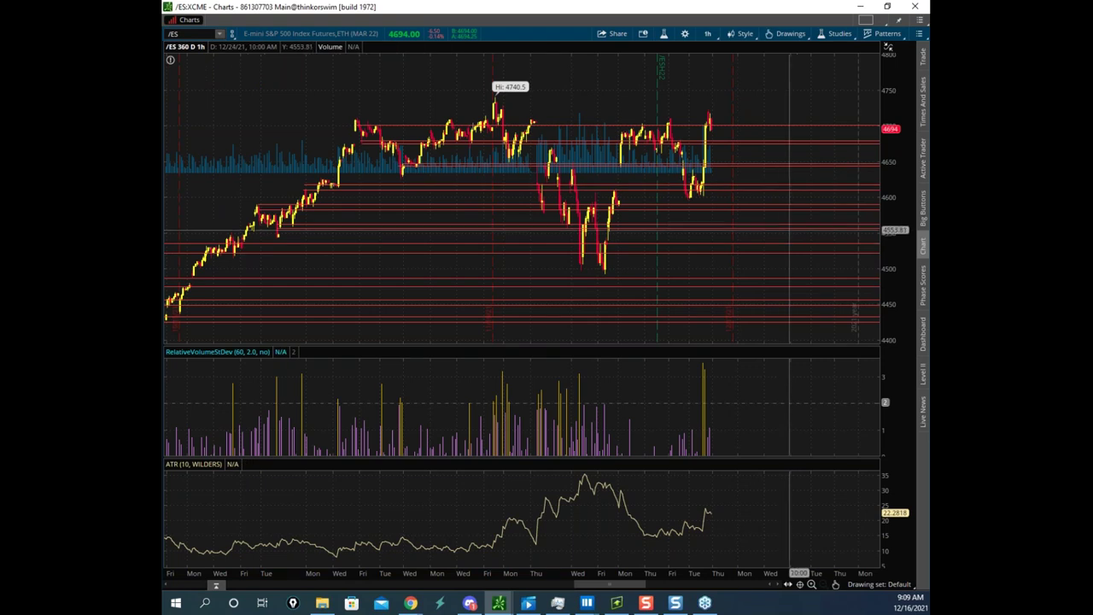
left_click_drag(700, 576, 450, 573)
left_click_drag(696, 169, 756, 217)
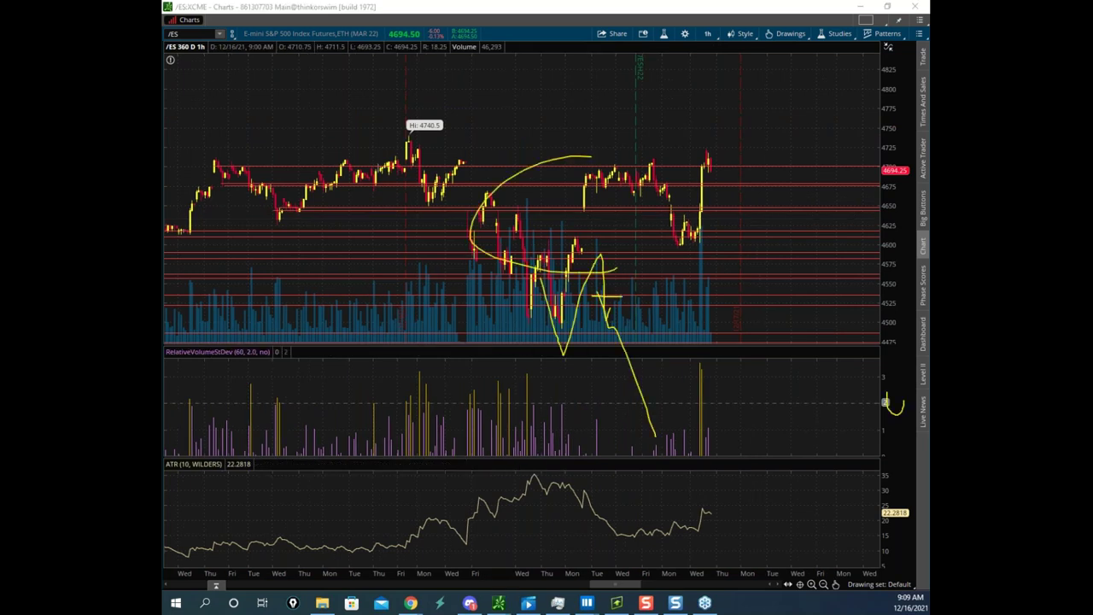
- Replace the leftover marks on the /ES chart with a box around the 4660–4700 consolidation and traced dip, recovery and decline paths, and clear them
right_click(558, 174)
mouse_move(559, 170)
left_mouse_down()
mouse_move(666, 189)
mouse_move(578, 186)
left_mouse_up()
mouse_move(661, 197)
left_mouse_down()
mouse_move(692, 257)
mouse_move(700, 190)
left_mouse_up()
mouse_move(590, 177)
left_mouse_down()
mouse_move(707, 193)
mouse_move(735, 272)
left_mouse_up()
left_click_drag(705, 222, 709, 154)
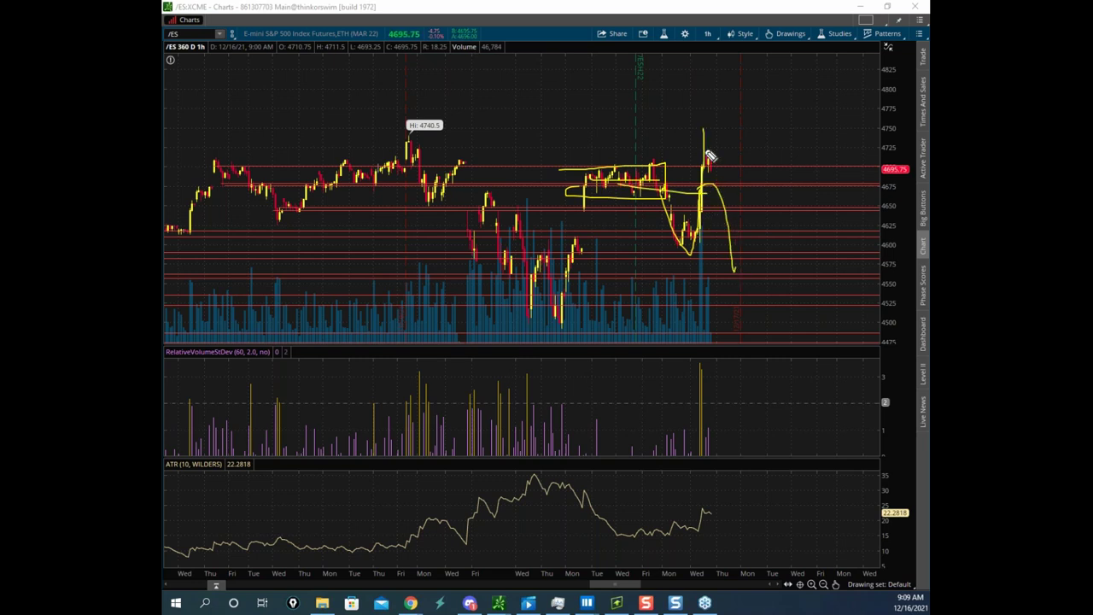
left_click_drag(689, 233, 711, 202)
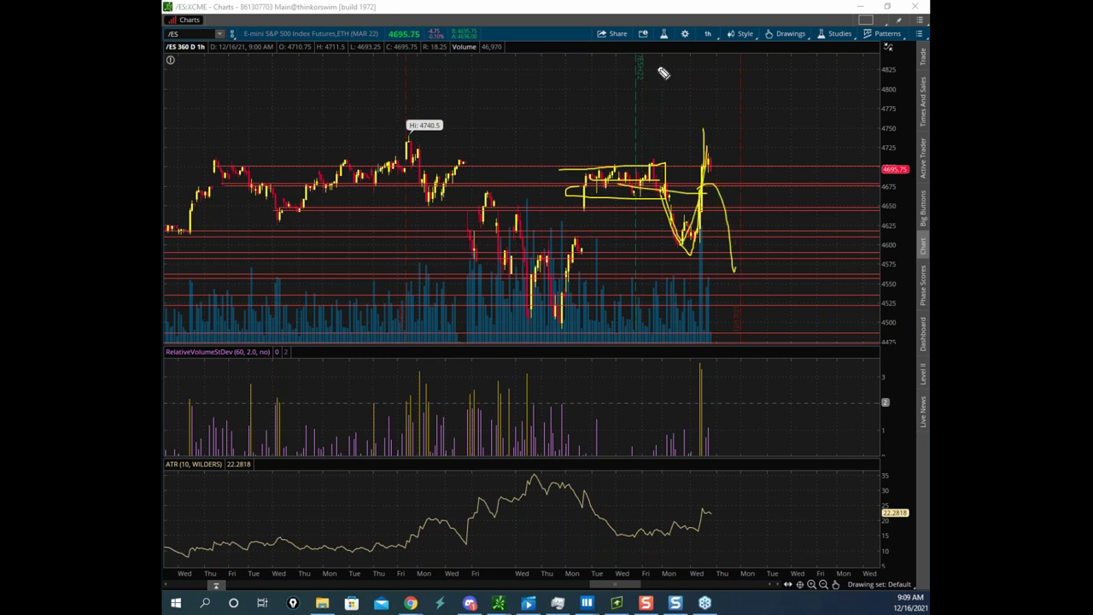
right_click(750, 190)
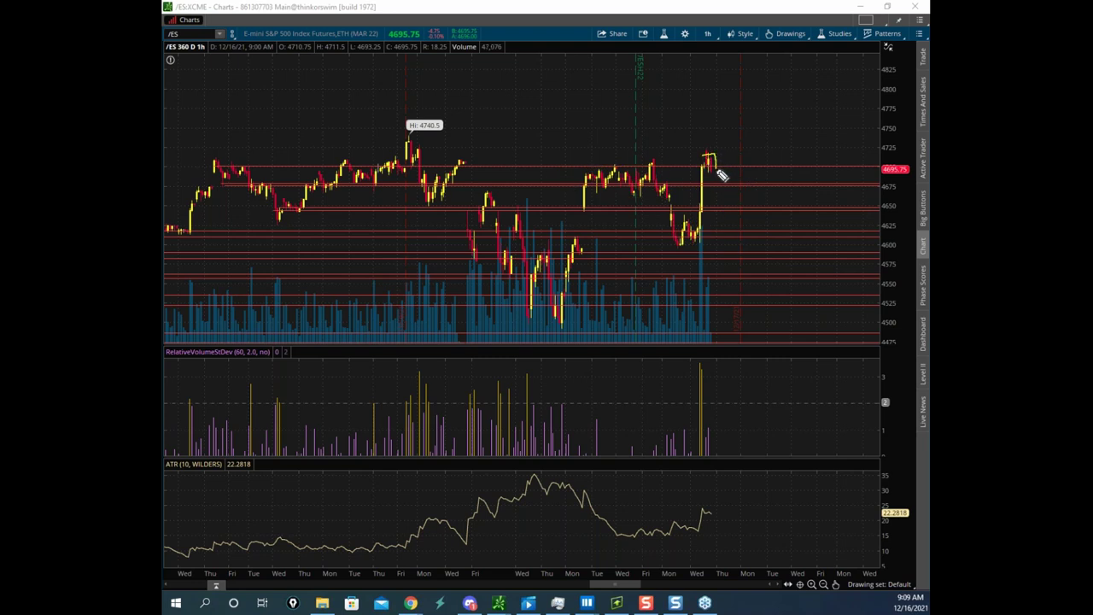
- Circle the /ES consolidation around 4680–4710, box the latest candles, trace a steep rally from them, and clear the marks
mouse_move(613, 168)
left_mouse_down()
mouse_move(653, 162)
mouse_move(724, 56)
left_mouse_up()
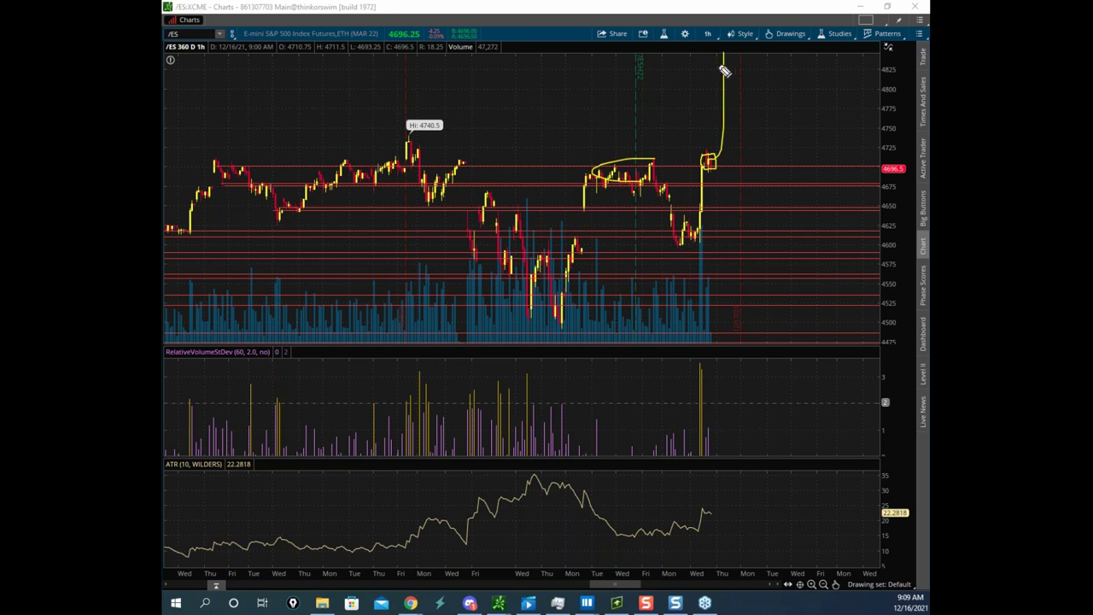
key("Escape")
key("ctrl+2")
key("e")
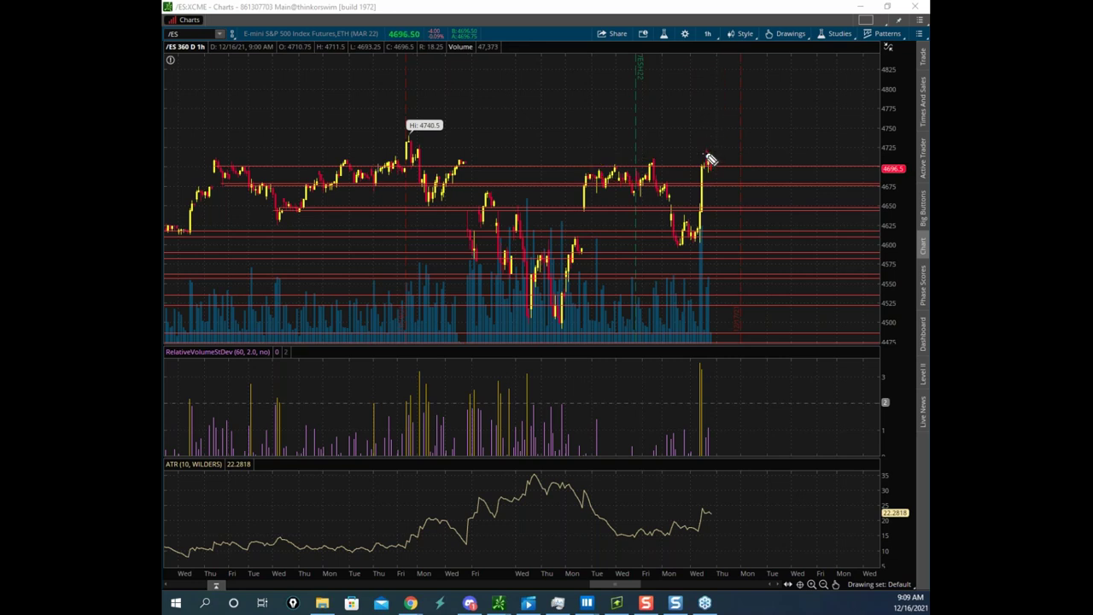
- Box the latest /ES candles with rally and pullback paths, and outline the earlier 4660–4710 consolidation with a line through its middle
left_click_drag(715, 175, 716, 88)
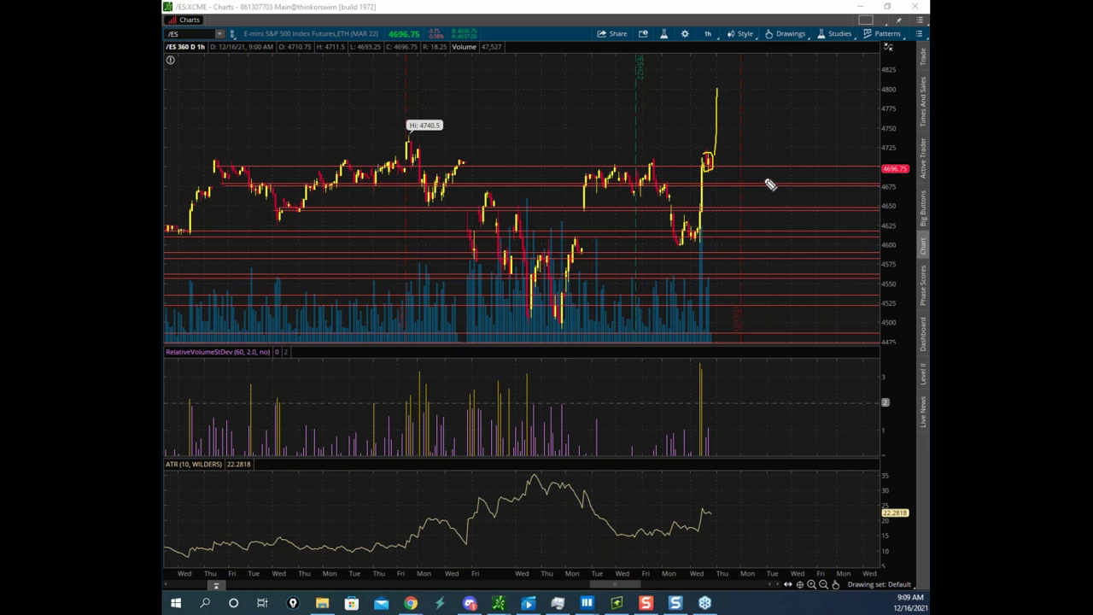
left_click_drag(712, 170, 715, 187)
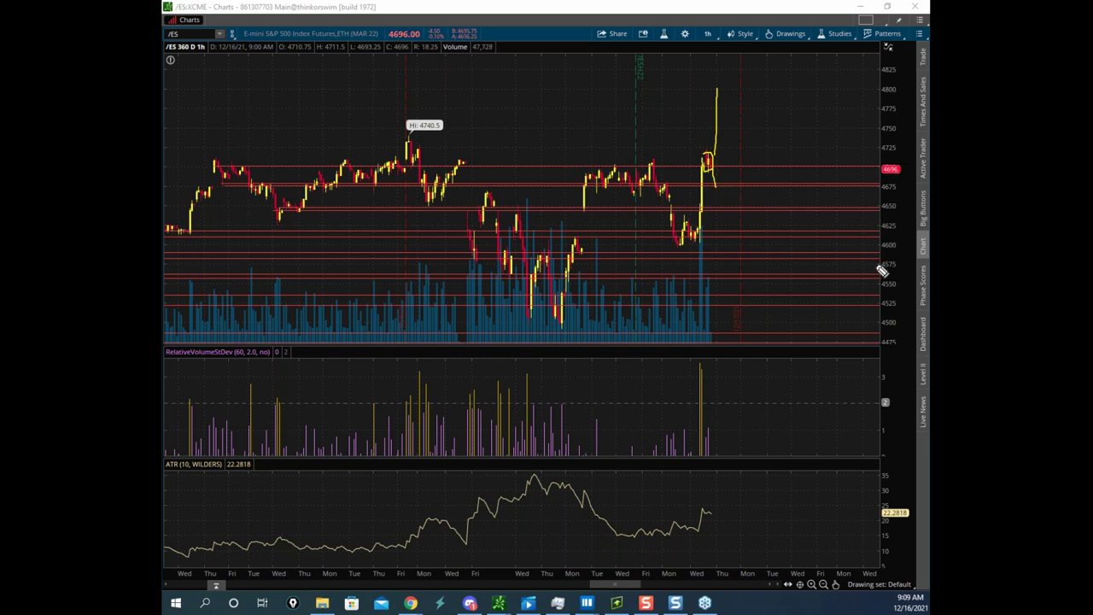
mouse_move(571, 159)
left_mouse_down()
mouse_move(663, 165)
mouse_move(577, 190)
left_mouse_up()
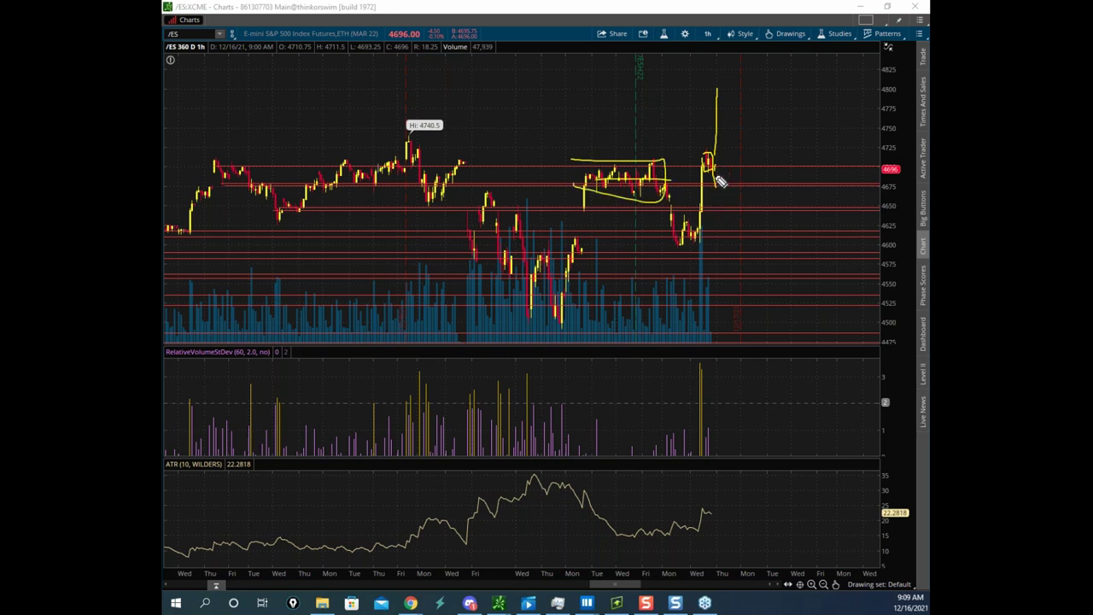
- Extend the /ES pullback to the boxed 4600–4640 consolidation, draw levels and rebound paths from it, and clear all the marks
mouse_move(719, 226)
left_mouse_down()
mouse_move(689, 228)
mouse_move(705, 251)
left_mouse_up()
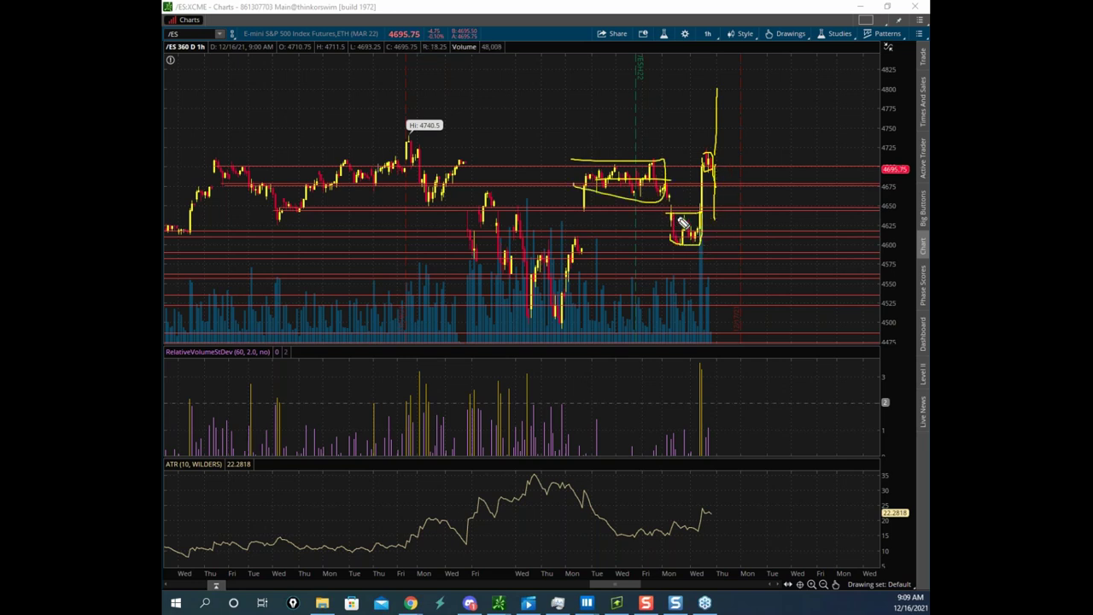
left_click_drag(717, 210, 755, 121)
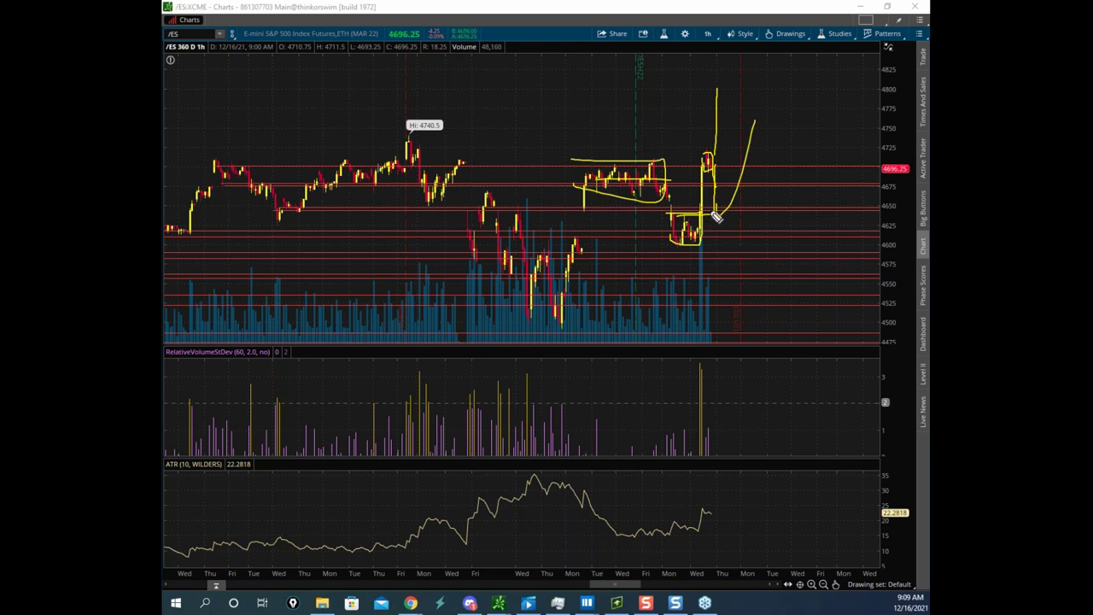
mouse_move(696, 226)
left_mouse_down()
mouse_move(723, 220)
mouse_move(768, 161)
left_mouse_up()
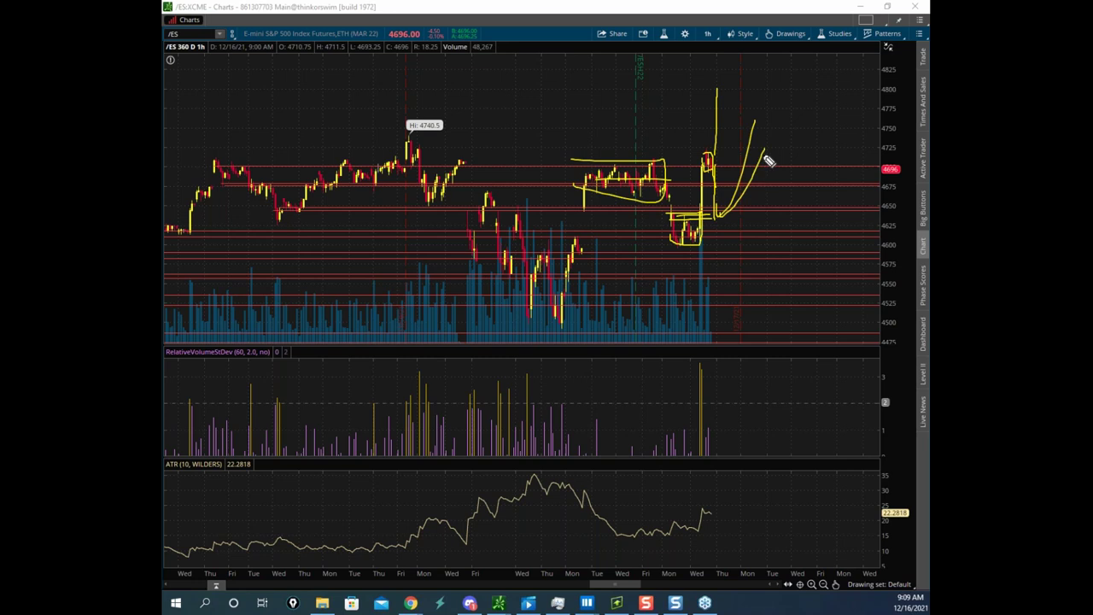
mouse_move(696, 236)
left_mouse_down()
mouse_move(731, 237)
mouse_move(781, 127)
left_mouse_up()
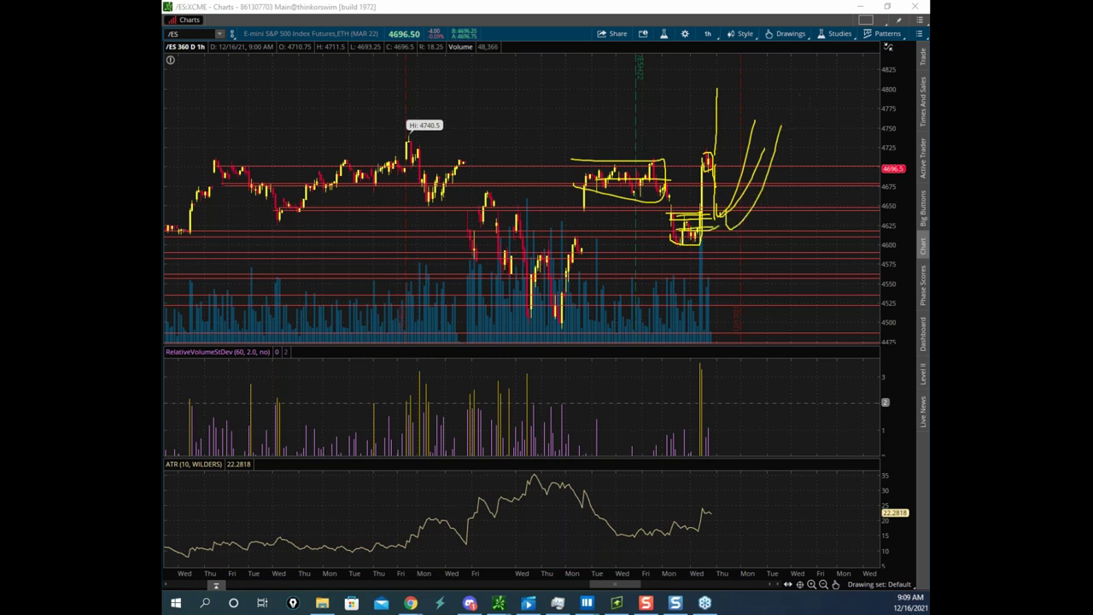
left_click(623, 8)
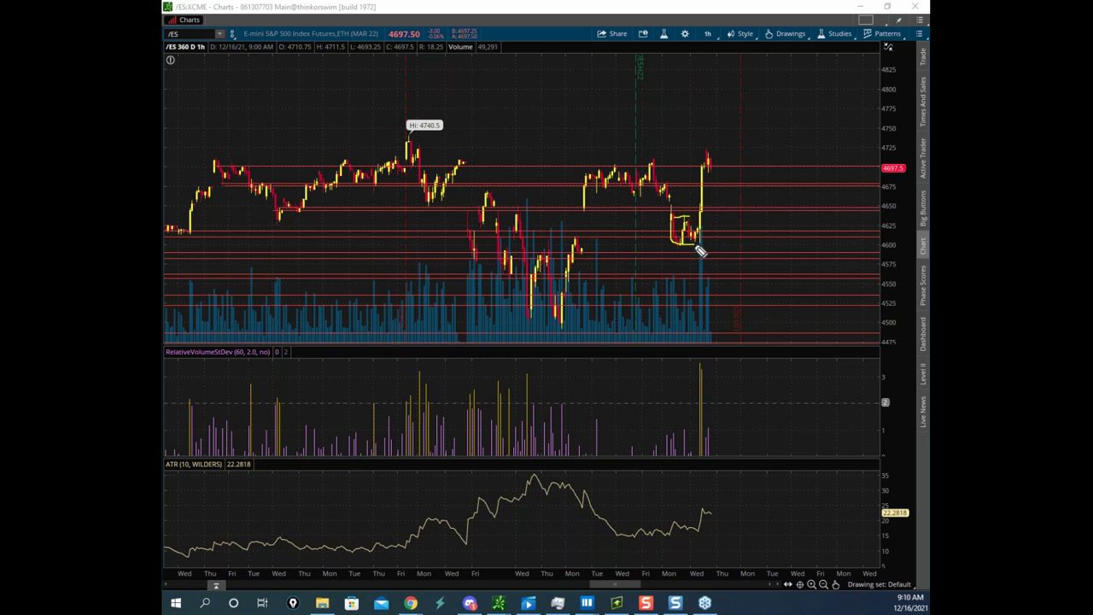
- Box the 4600–4635 /ES consolidation, draw level lines near 4615 and trace the rally out of it, and clear the marks
left_click_drag(704, 234, 726, 235)
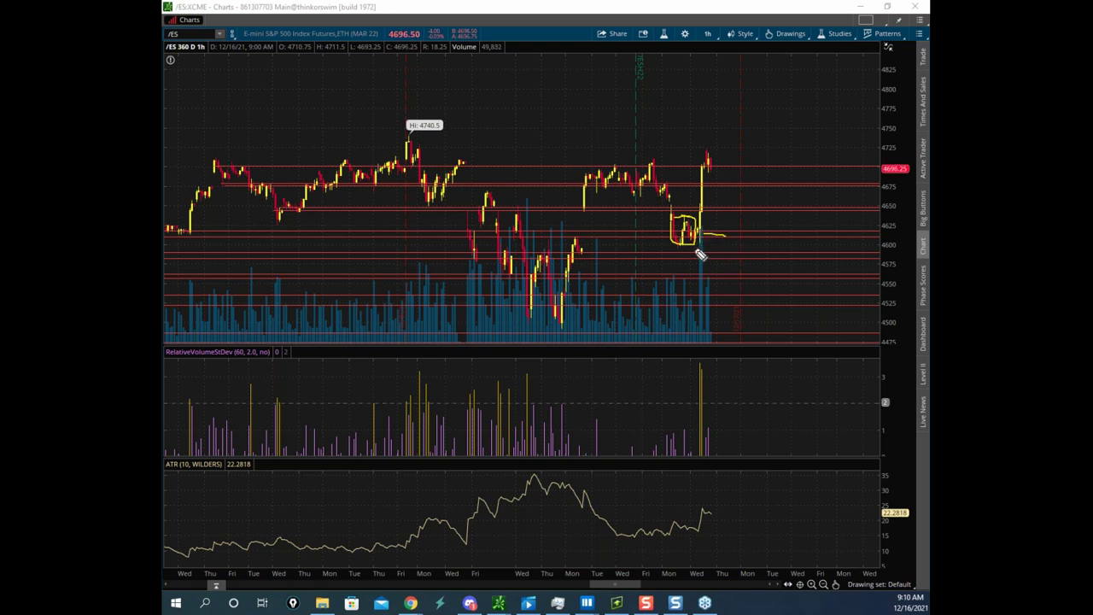
left_click_drag(705, 242, 716, 171)
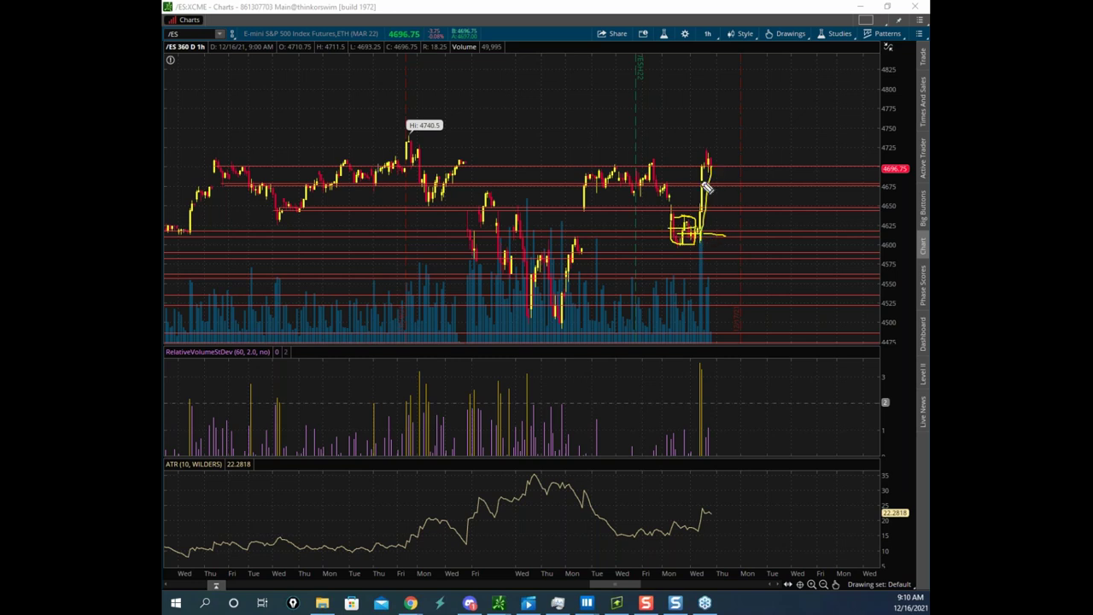
key("e")
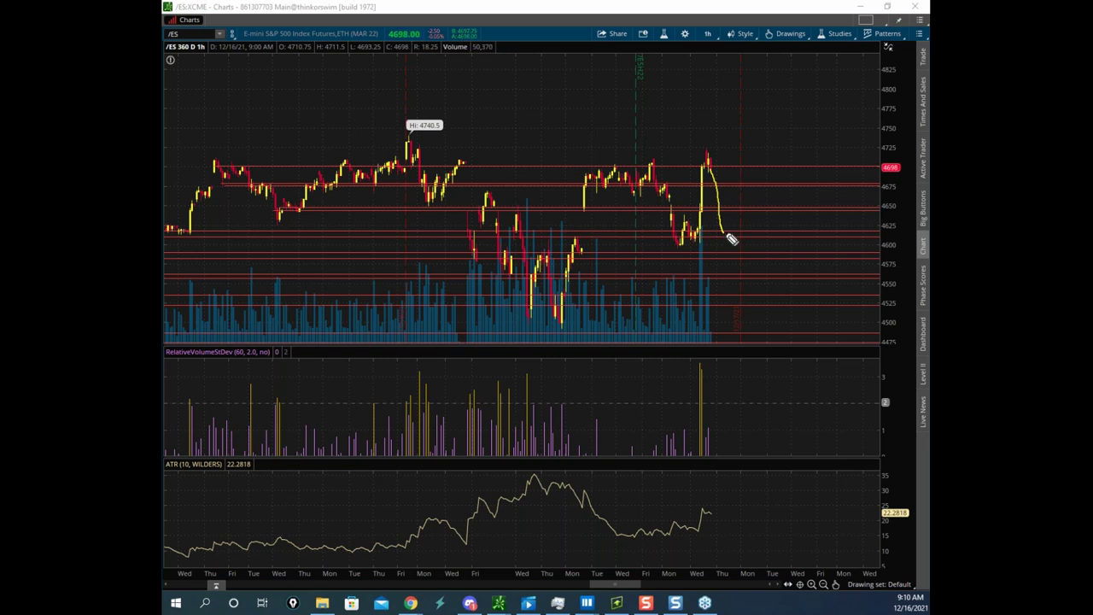
- Sketch an /ES drop to about 4615 with a rally above 4775 and an alternative breakdown below 4475, and leave drawing mode
left_click_drag(726, 238, 754, 100)
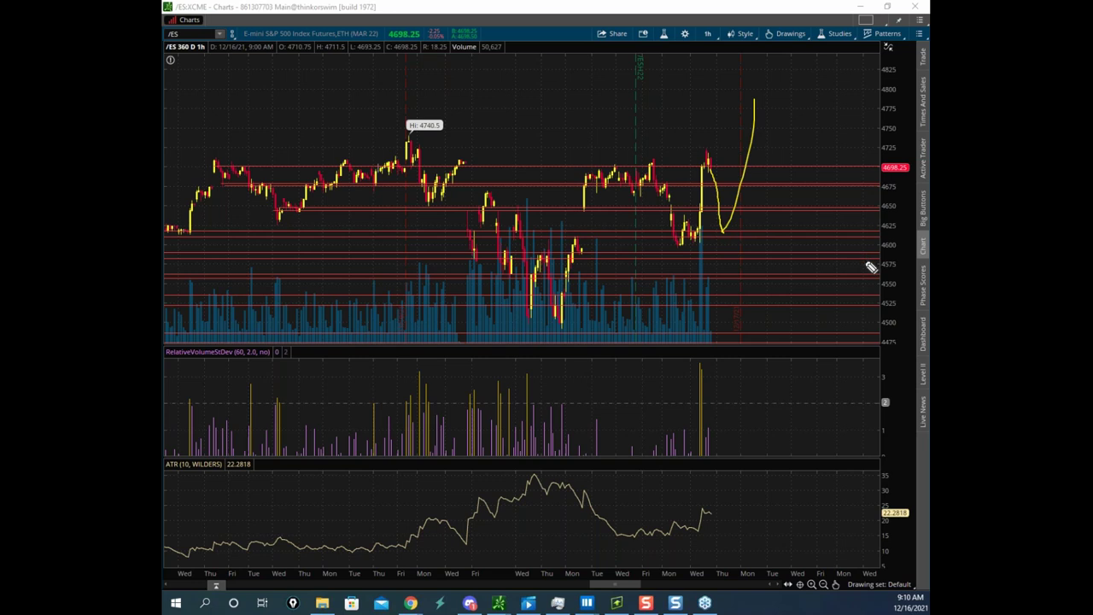
mouse_move(698, 229)
left_mouse_down()
mouse_move(726, 251)
mouse_move(745, 357)
left_mouse_up()
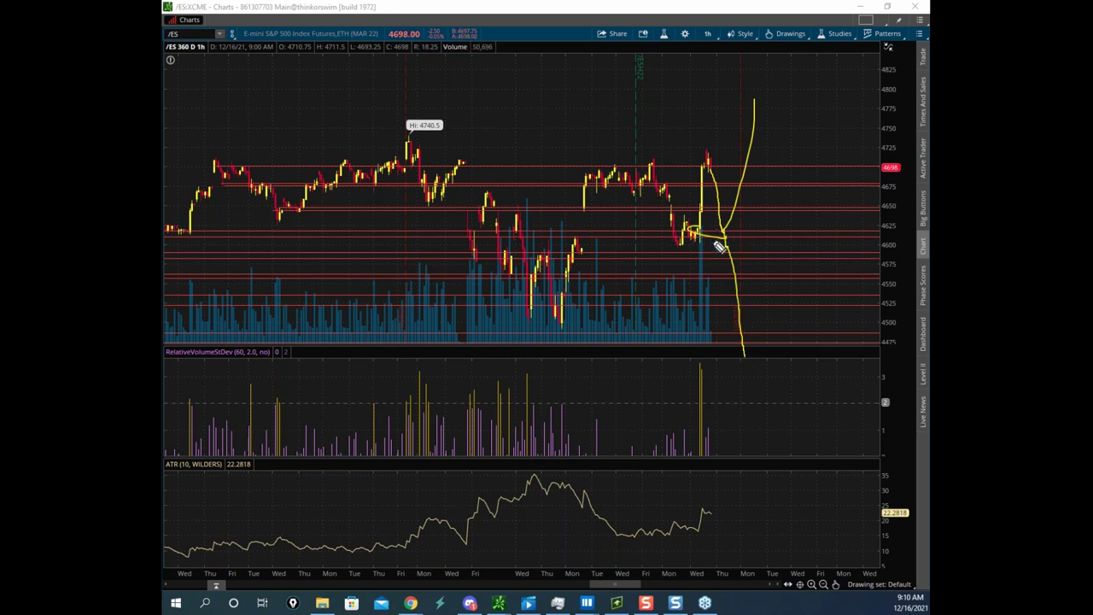
left_click_drag(684, 239, 752, 240)
mouse_move(727, 248)
left_mouse_down()
mouse_move(737, 352)
mouse_move(784, 326)
left_mouse_up()
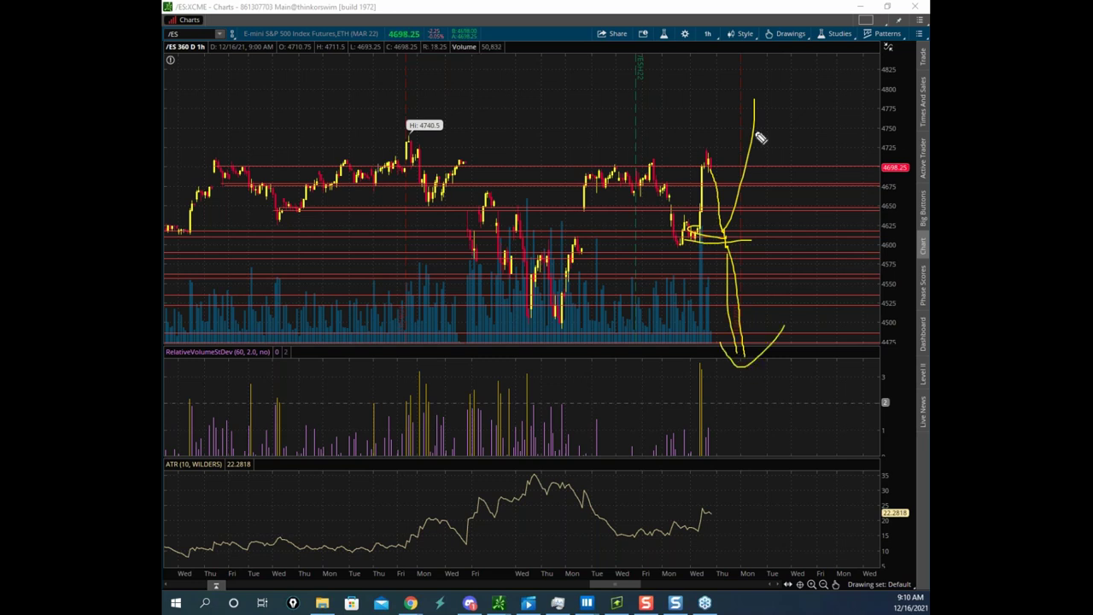
key("Escape")
- Switch to Bookmap to check the S&P 500 heatmap, and maximize the Nasdaq-100 window to examine its price action since the stop runs
left_click_drag(616, 10, 927, 171)
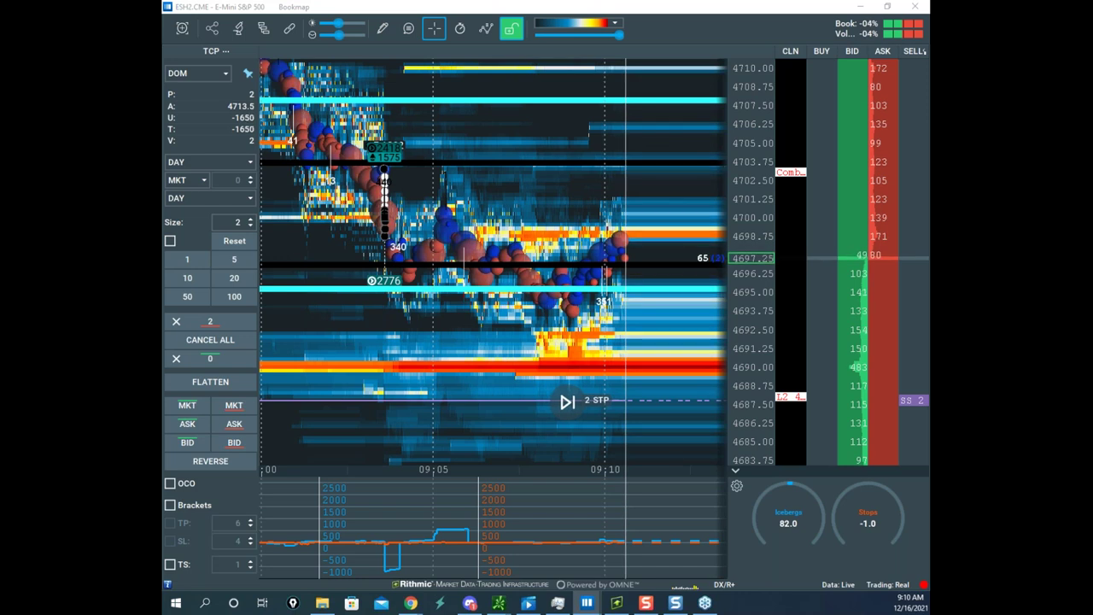
scroll(620, 180, "down", 3)
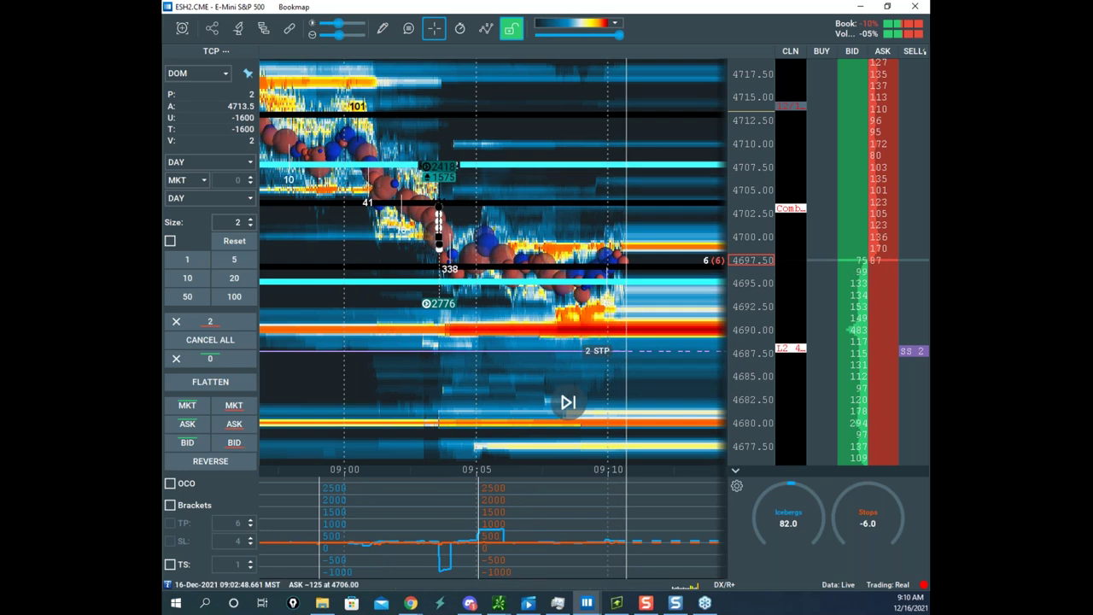
left_click_drag(697, 122, 692, 88)
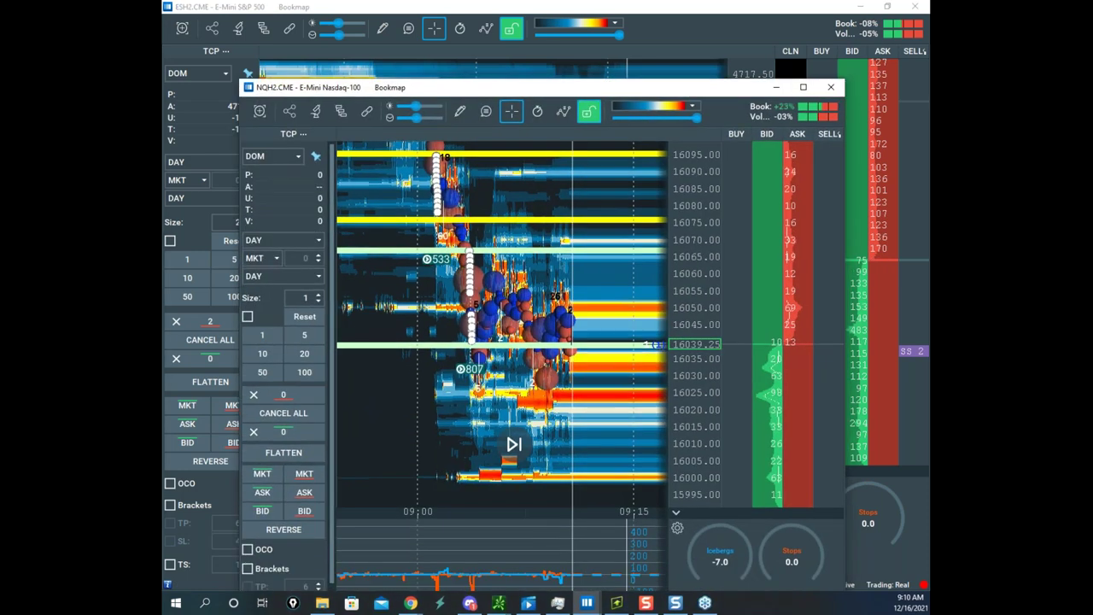
left_click(803, 87)
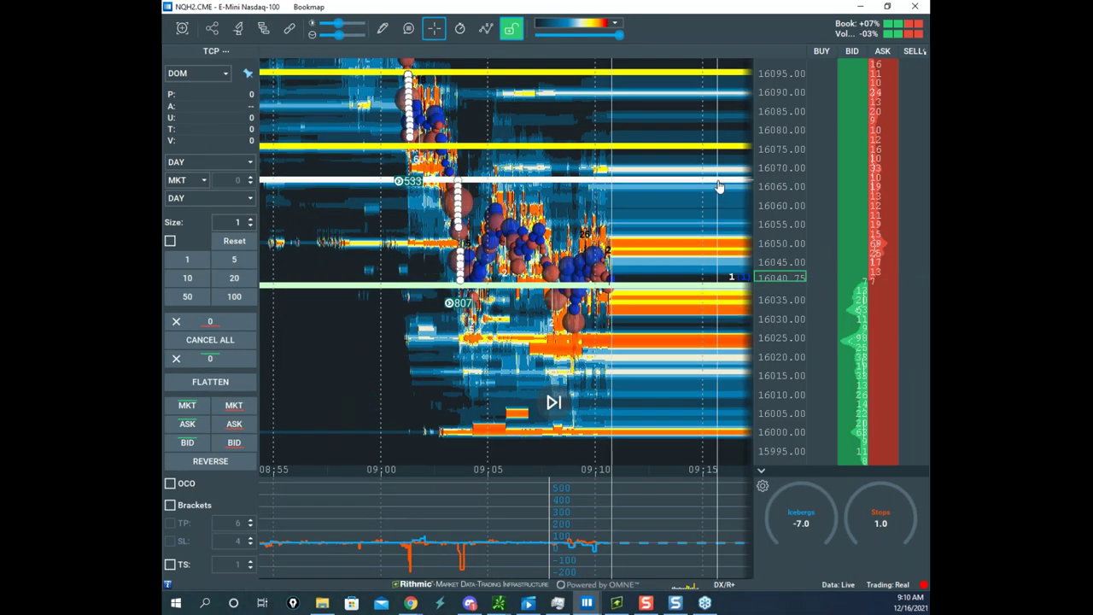
scroll(763, 224, "down", 1)
left_click_drag(741, 253, 724, 224)
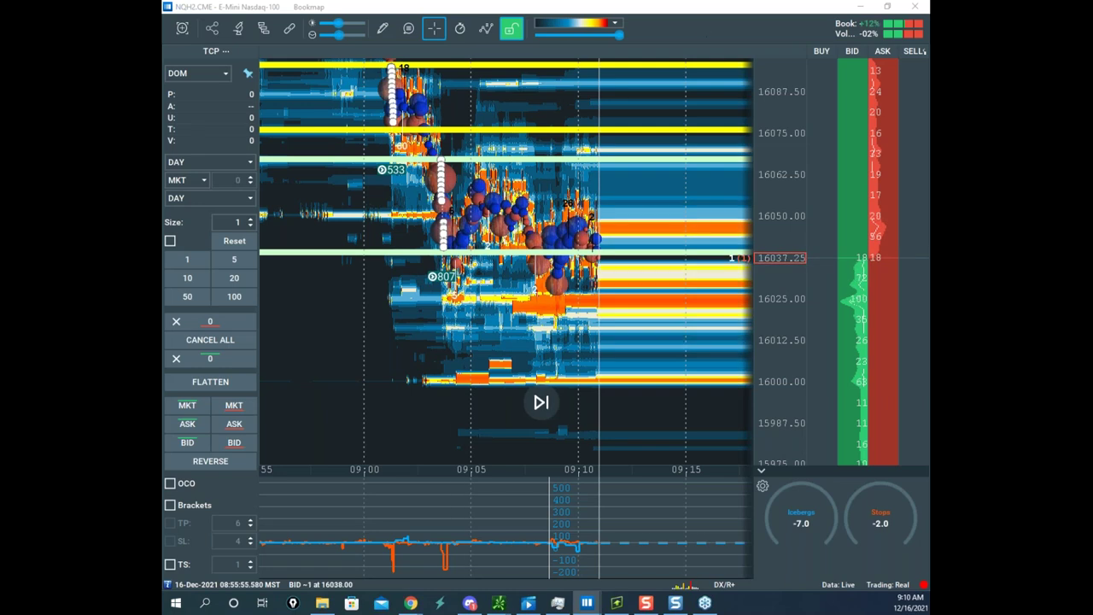
- Maximize the soybean futures window and examine its stop and iceberg activity from the 07:30 run through 09:00
left_click_drag(811, 613, 658, 53)
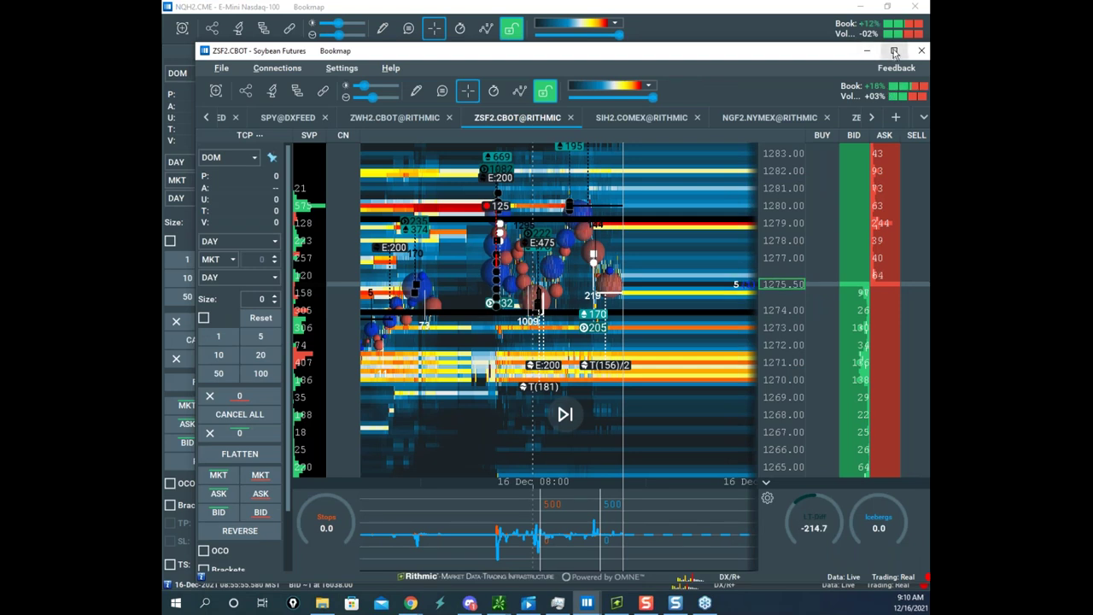
left_click(894, 50)
scroll(615, 256, "down", 2)
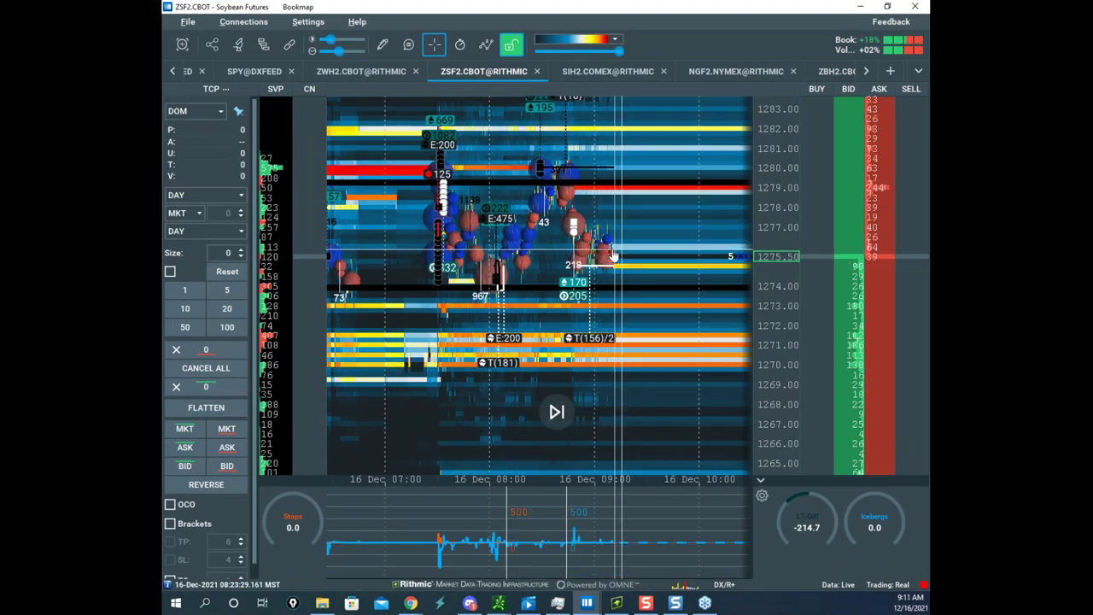
scroll(440, 546, "up", 8)
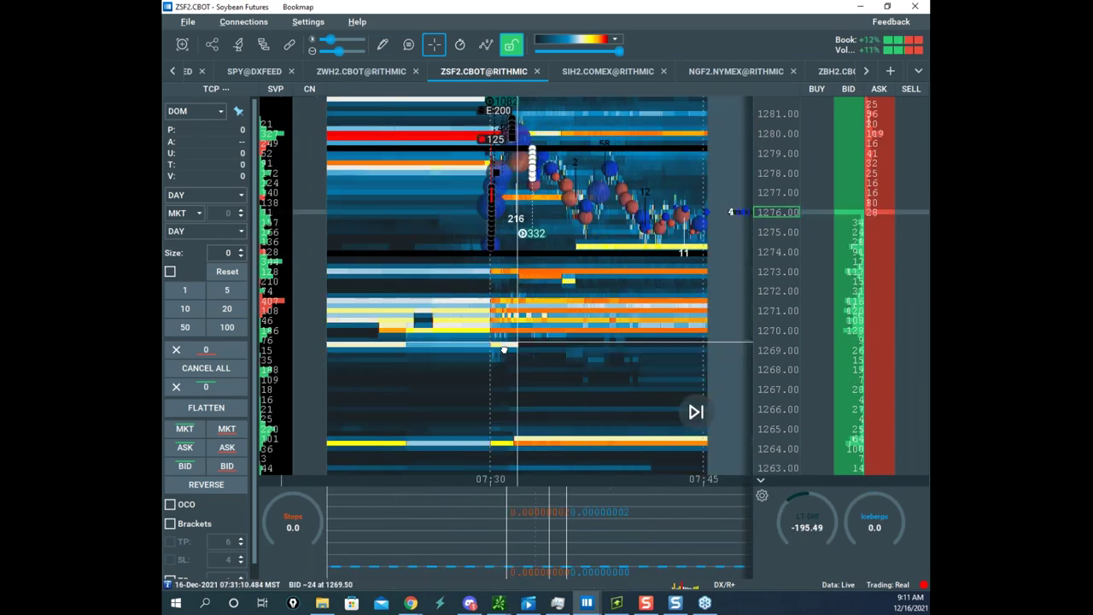
scroll(504, 350, "up", 3)
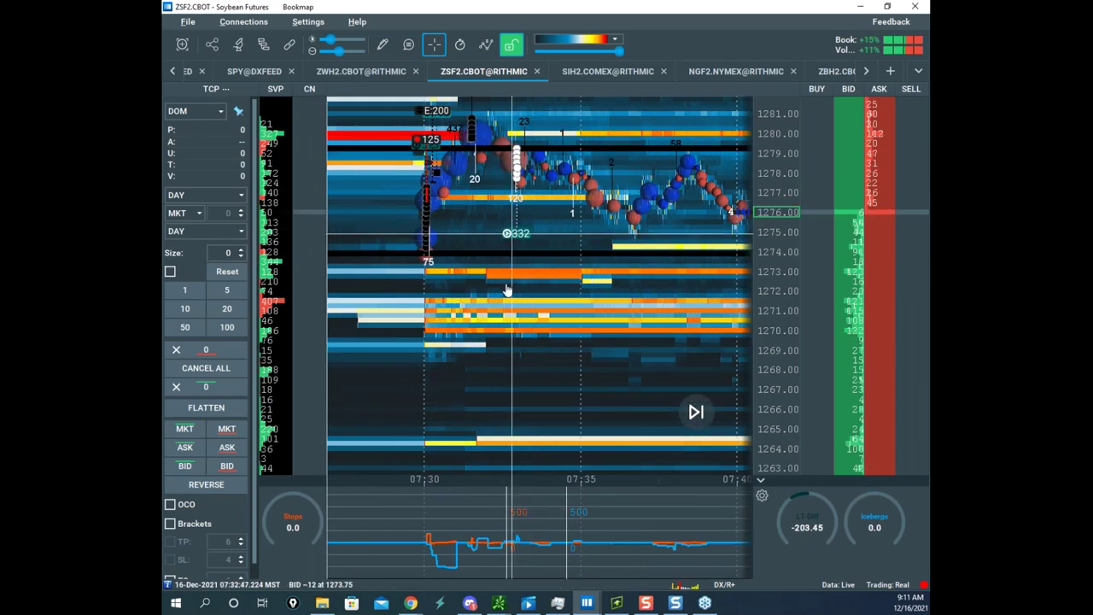
scroll(591, 253, "down", 3)
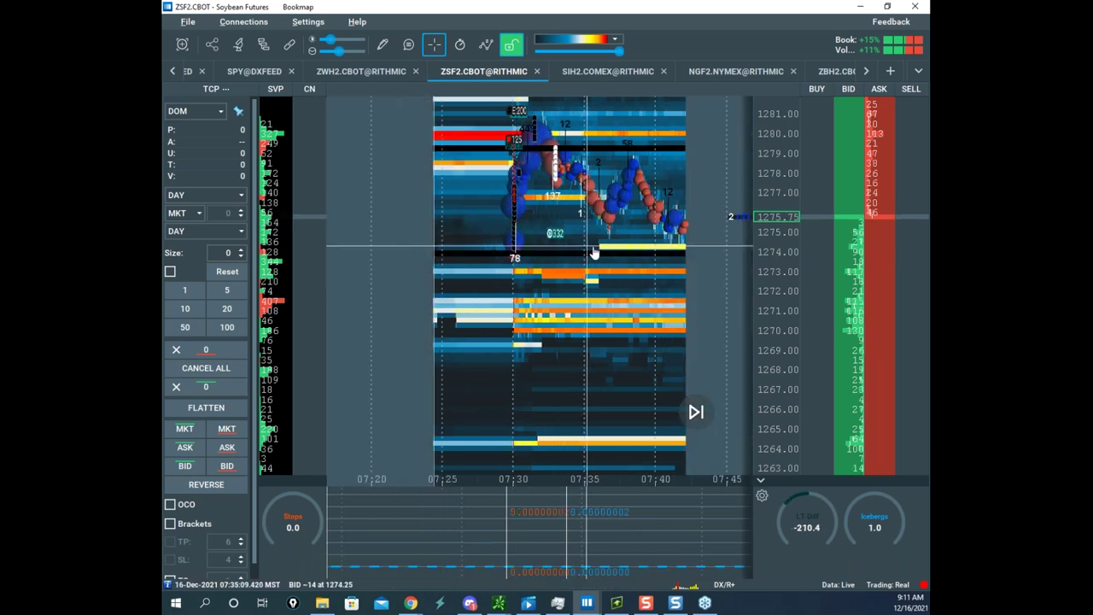
left_click_drag(592, 251, 434, 274)
scroll(476, 283, "down", 3)
left_click_drag(597, 318, 499, 286)
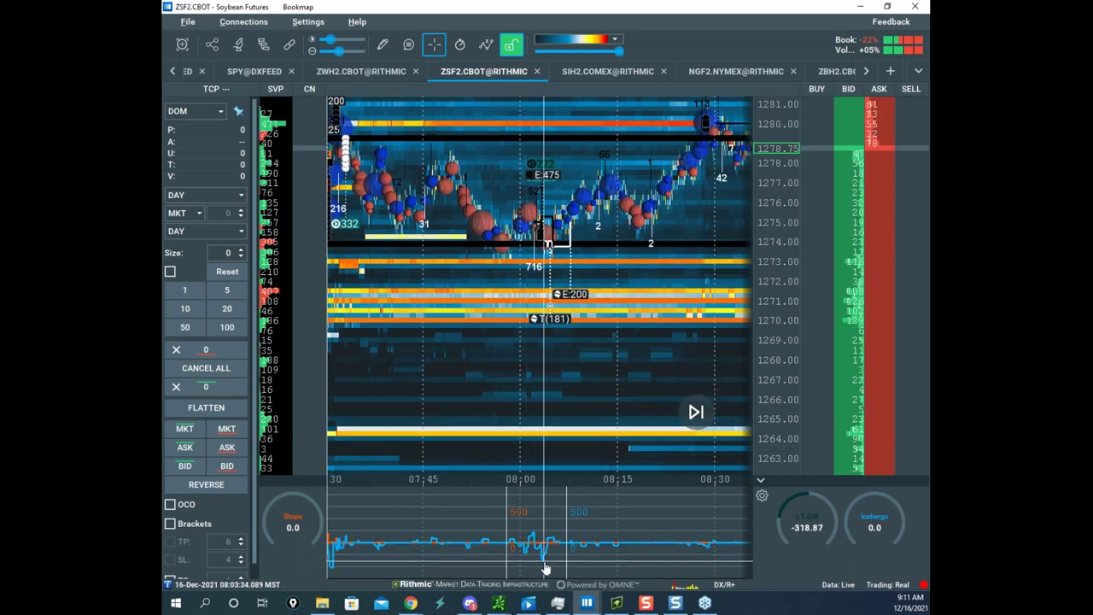
scroll(543, 568, "down", 5)
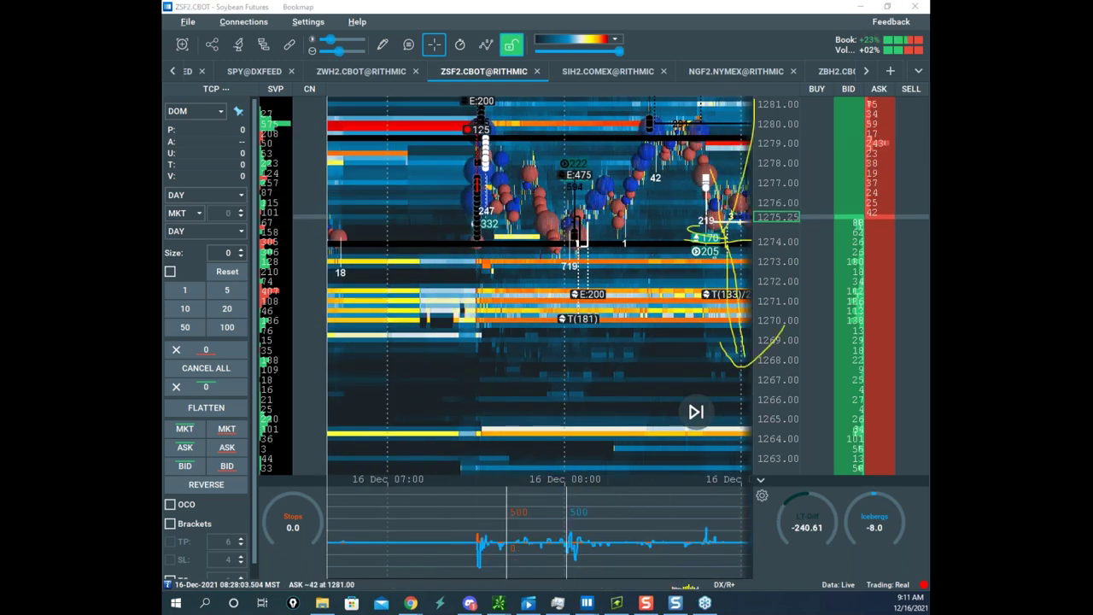
- Erase the leftover sketch, circle the soybean price range between the two black lines, and clear the circle
key("e")
mouse_move(659, 130)
left_mouse_down()
mouse_move(758, 227)
mouse_move(615, 88)
left_mouse_up()
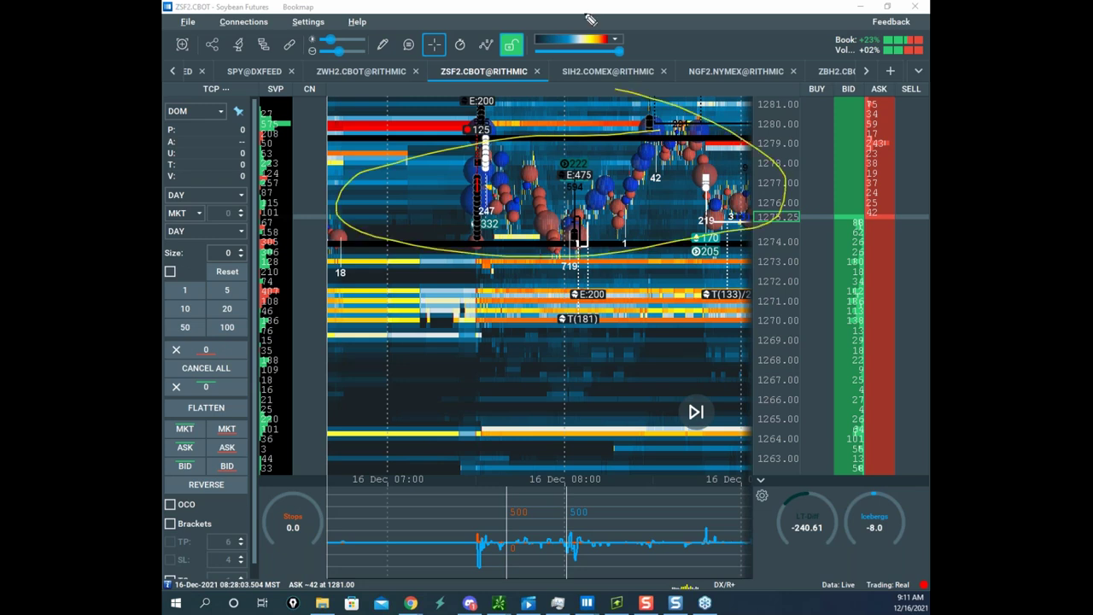
key("Escape")
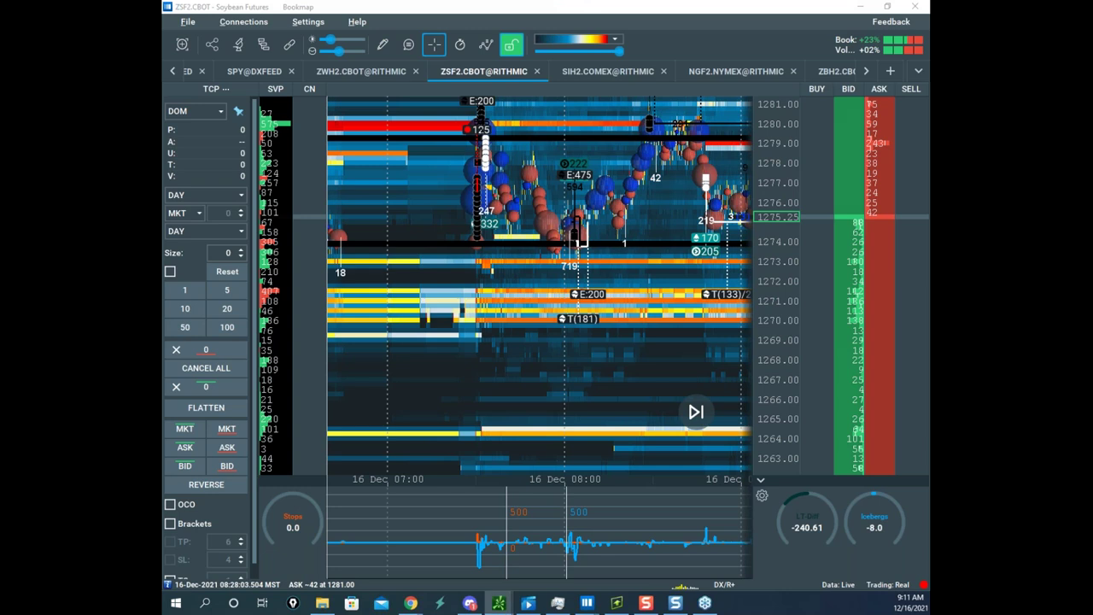
- Bring the 5-minute /ZSF22 thinkorswim chart over the soybean heatmap and move it away again
left_click_drag(929, 96, 679, 96)
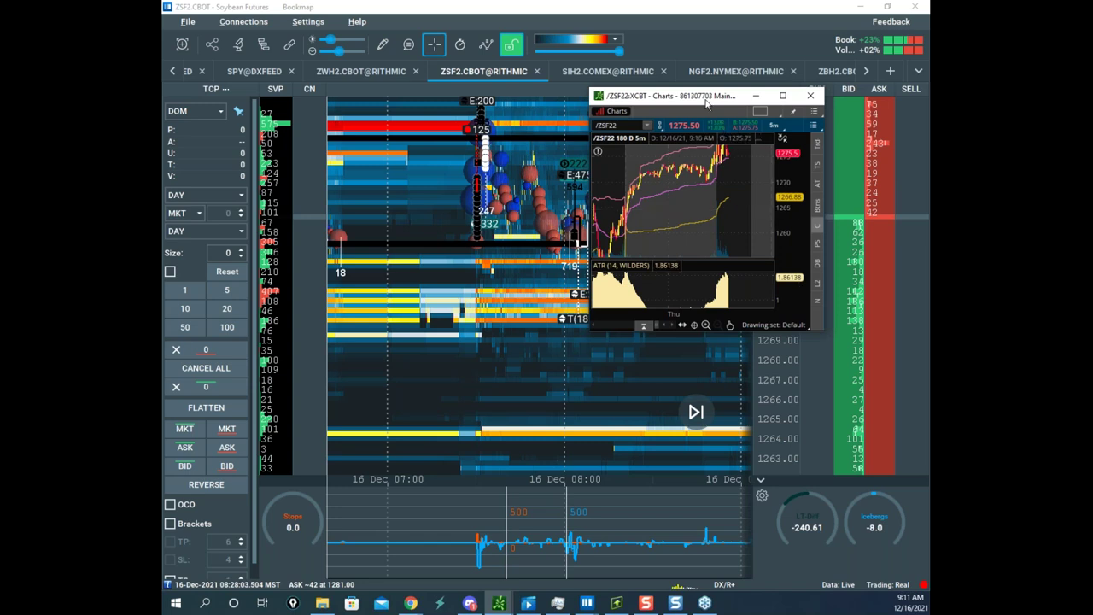
left_click_drag(705, 101, 769, 2)
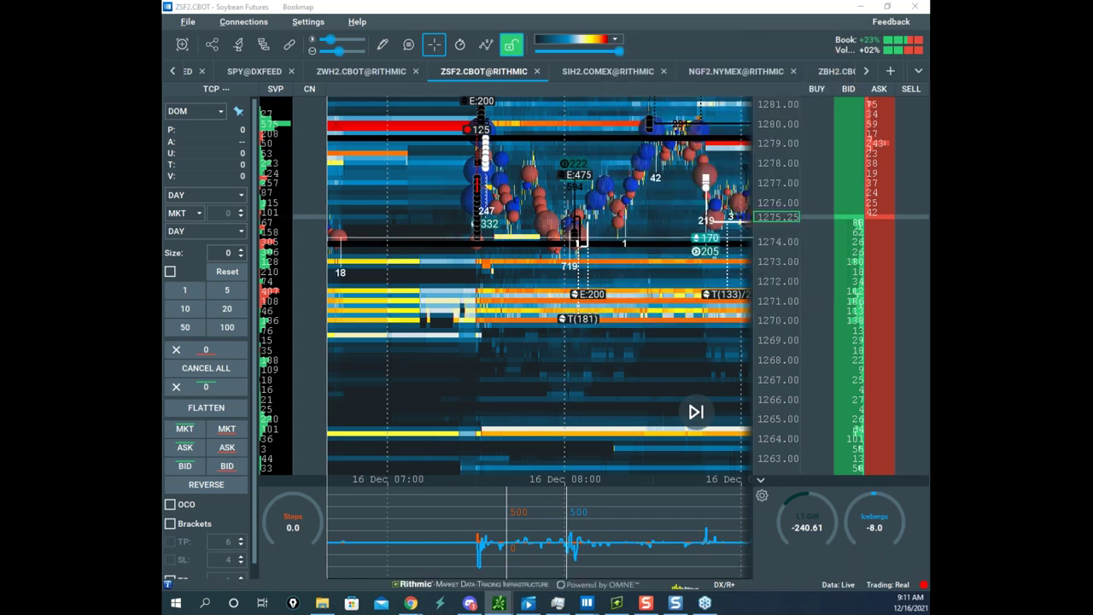
- Sketch an upside break-and-retest above the soybean range's upper black line toward the circled 1285 liquidity band, and clear the sketch
left_click_drag(734, 222, 683, 227)
scroll(709, 231, "down", 2)
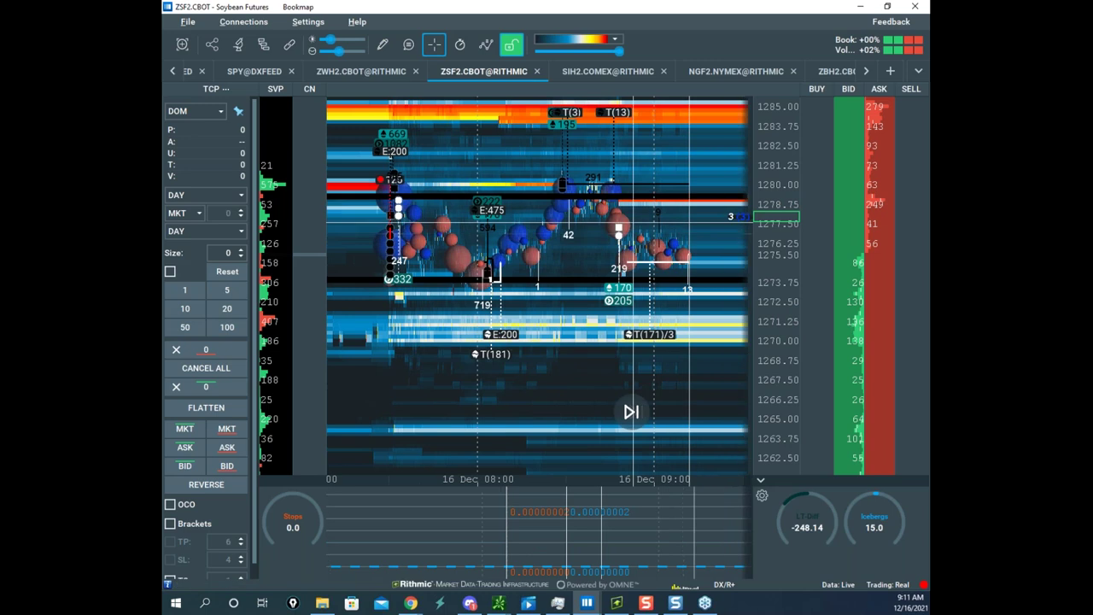
left_click_drag(342, 122, 629, 135)
right_click(629, 135)
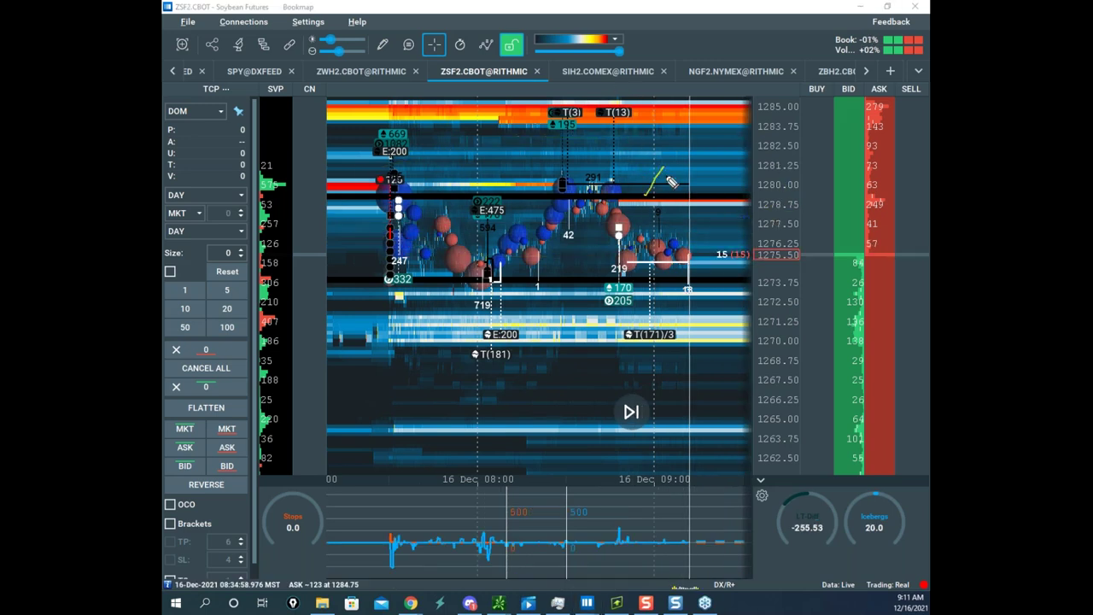
mouse_move(688, 186)
left_mouse_down()
mouse_move(702, 186)
mouse_move(683, 182)
left_mouse_up()
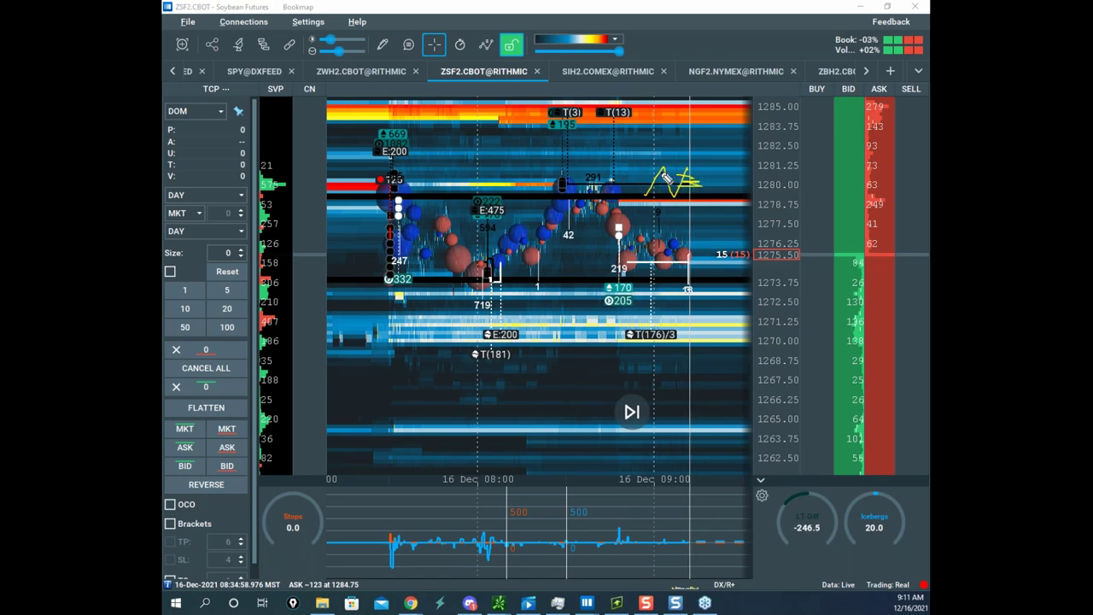
left_click_drag(691, 181, 695, 157)
mouse_move(741, 109)
left_mouse_down()
mouse_move(410, 98)
mouse_move(755, 102)
left_mouse_up()
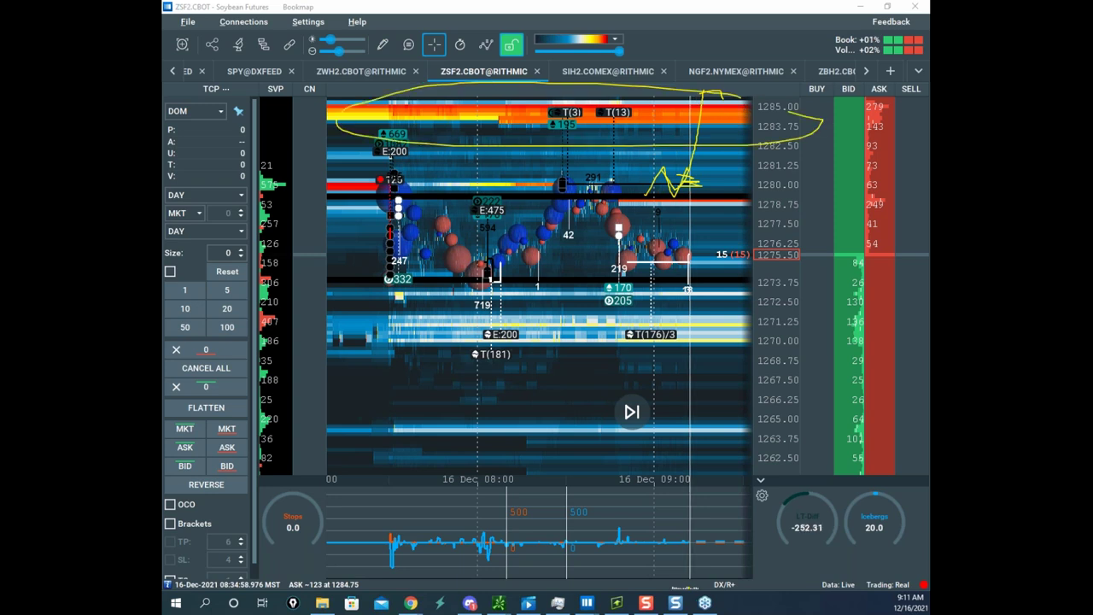
right_click(641, 226)
- Sketch a downside break-and-retest below the soybean range's lower black line, circle the range, and clear the sketch
left_click_drag(645, 282, 659, 312)
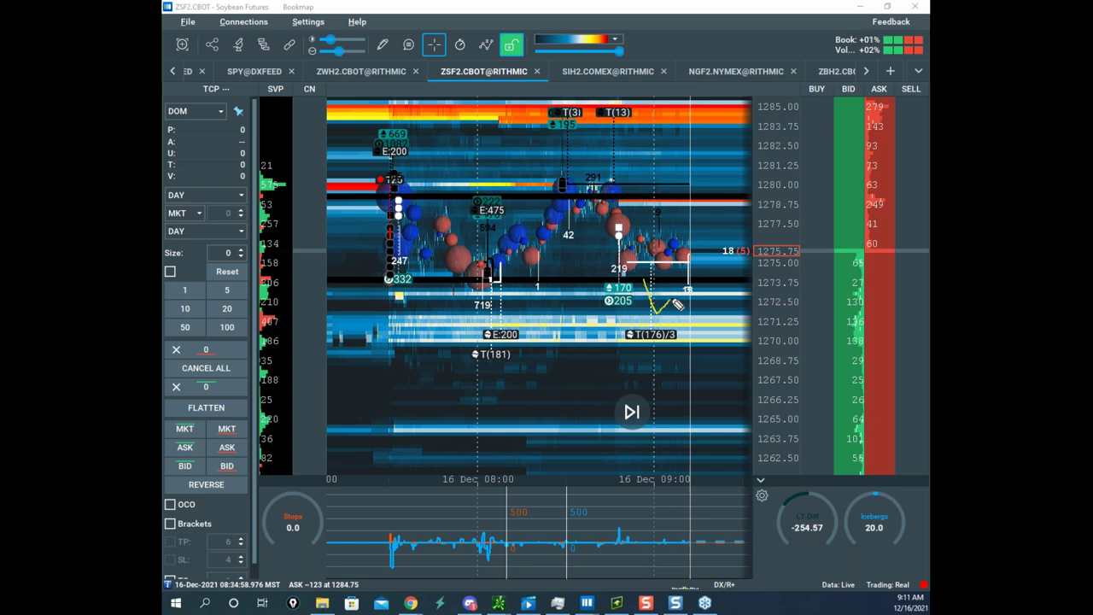
left_click_drag(686, 306, 701, 395)
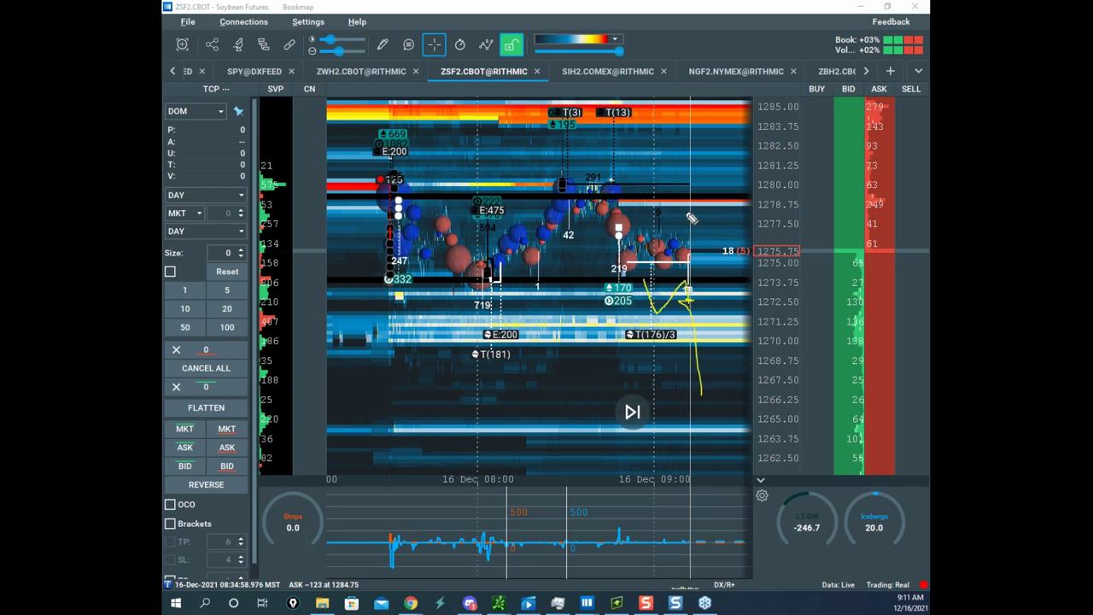
left_click_drag(525, 173, 807, 229)
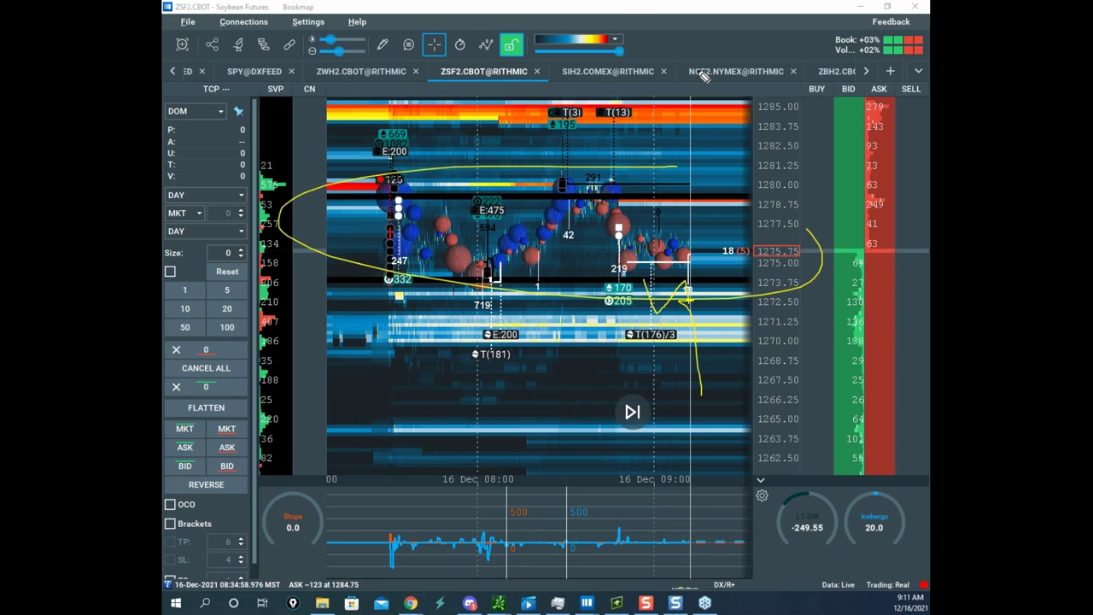
mouse_move(554, 510)
left_mouse_down()
mouse_move(383, 519)
mouse_move(531, 522)
left_mouse_up()
right_click(596, 197)
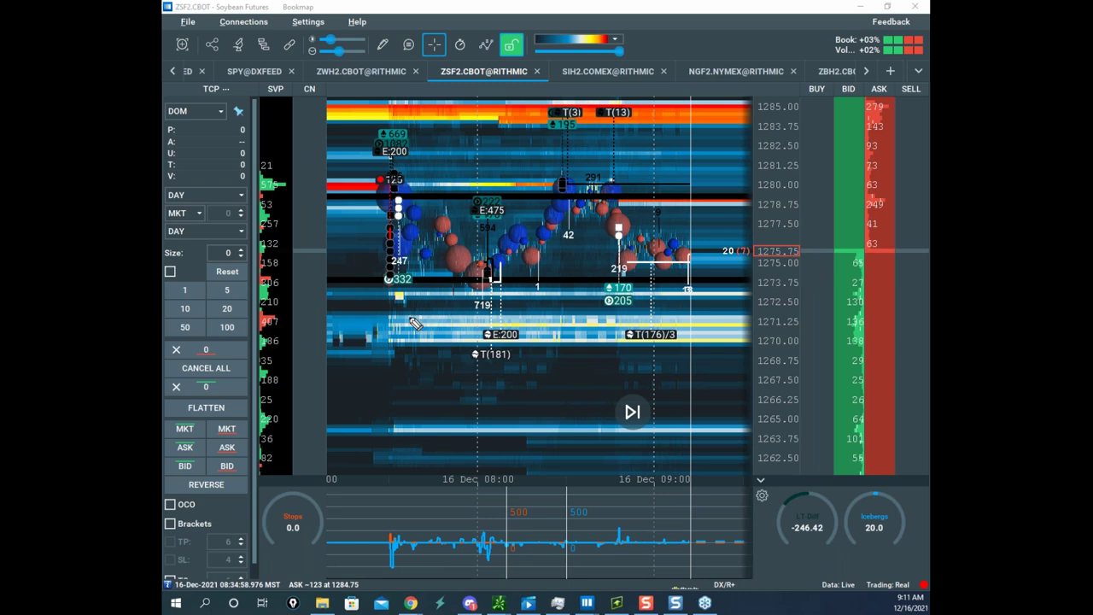
- Circle the soybean indicator spikes and price range, sketch break-and-retest paths in both directions, and leave drawing mode
mouse_move(484, 527)
left_mouse_down()
mouse_move(472, 553)
mouse_move(547, 547)
left_mouse_up()
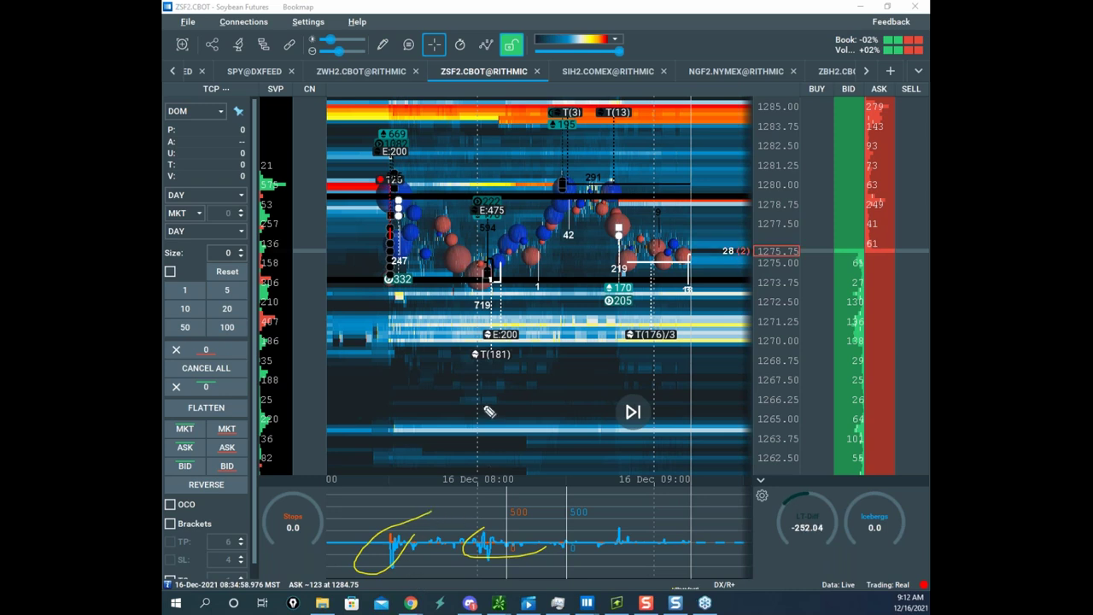
mouse_move(522, 202)
left_mouse_down()
mouse_move(462, 282)
mouse_move(690, 256)
mouse_move(688, 220)
left_mouse_up()
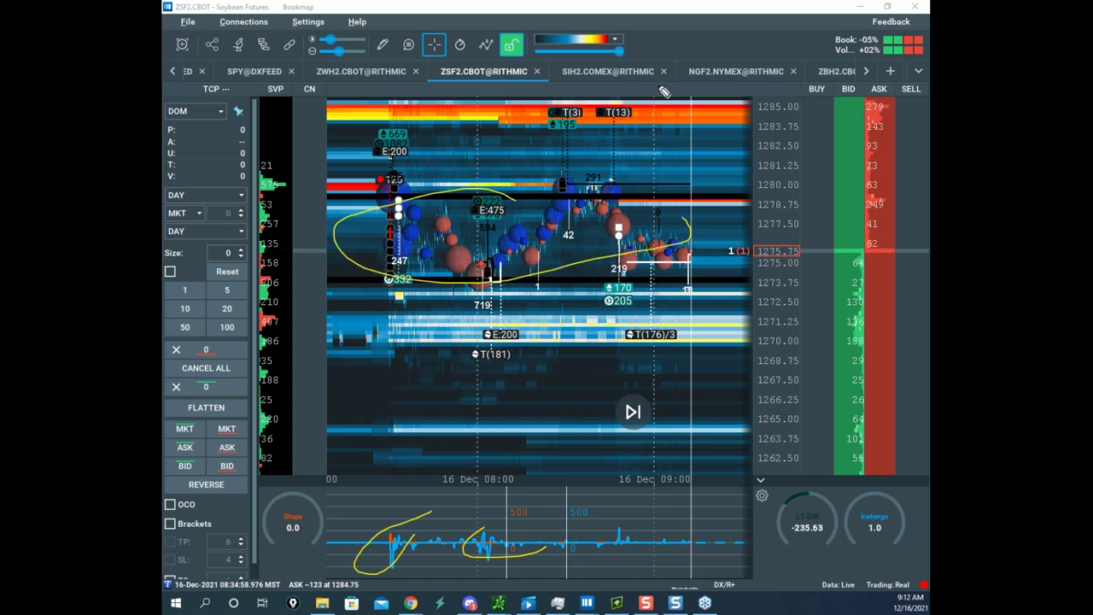
left_click_drag(589, 201, 713, 29)
left_click_drag(585, 286, 669, 431)
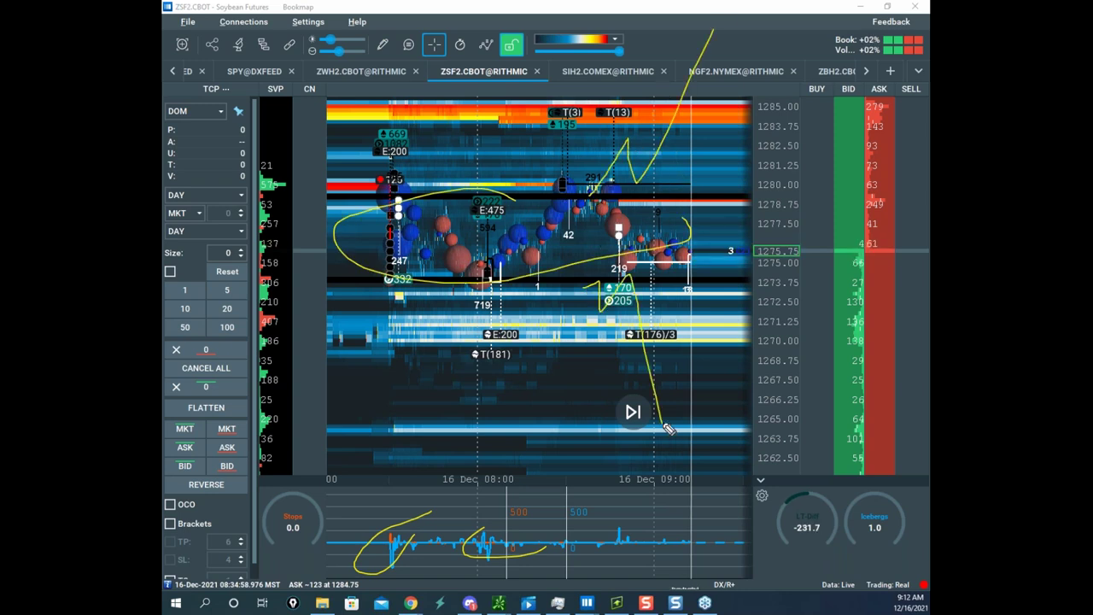
left_click_drag(339, 574, 482, 567)
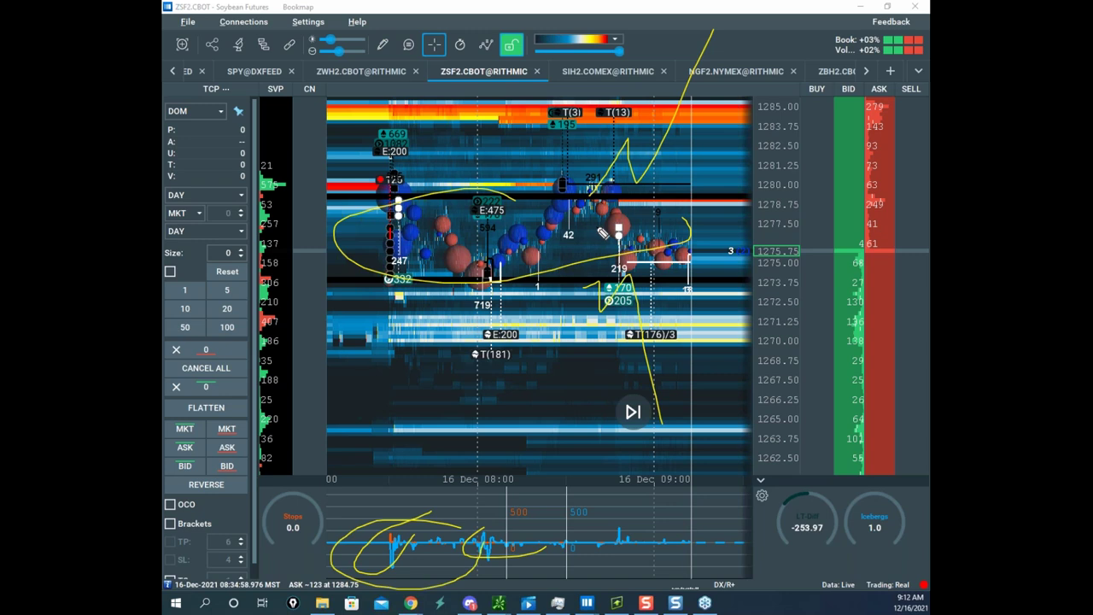
key("Escape")
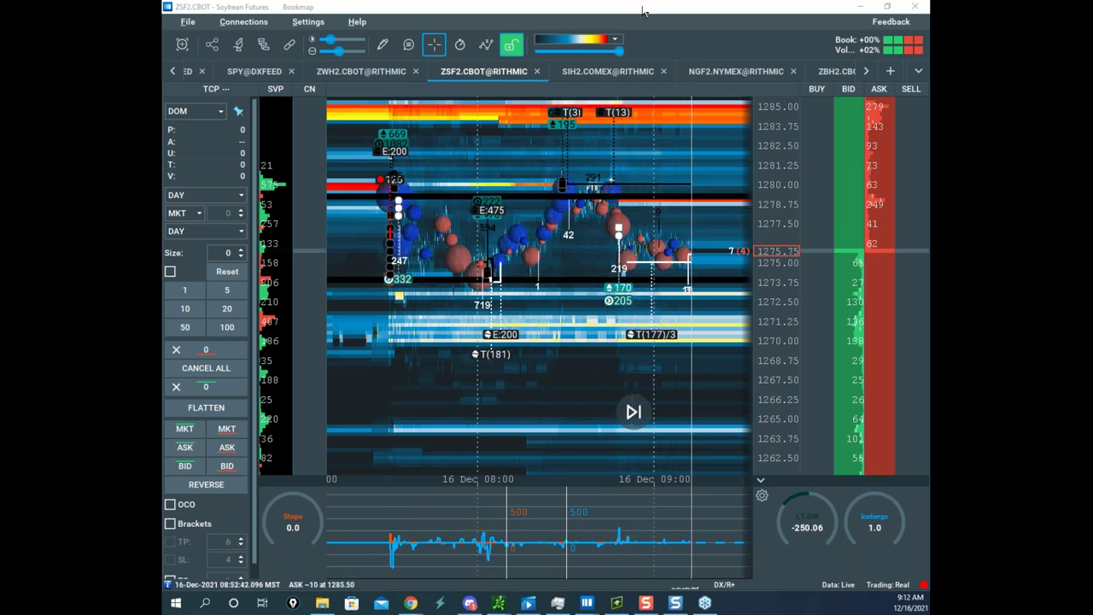
- Move the soybean window away and examine the Nasdaq-100 price action from 09:00 around its two pale green lines
left_click_drag(643, 8, 643, 0)
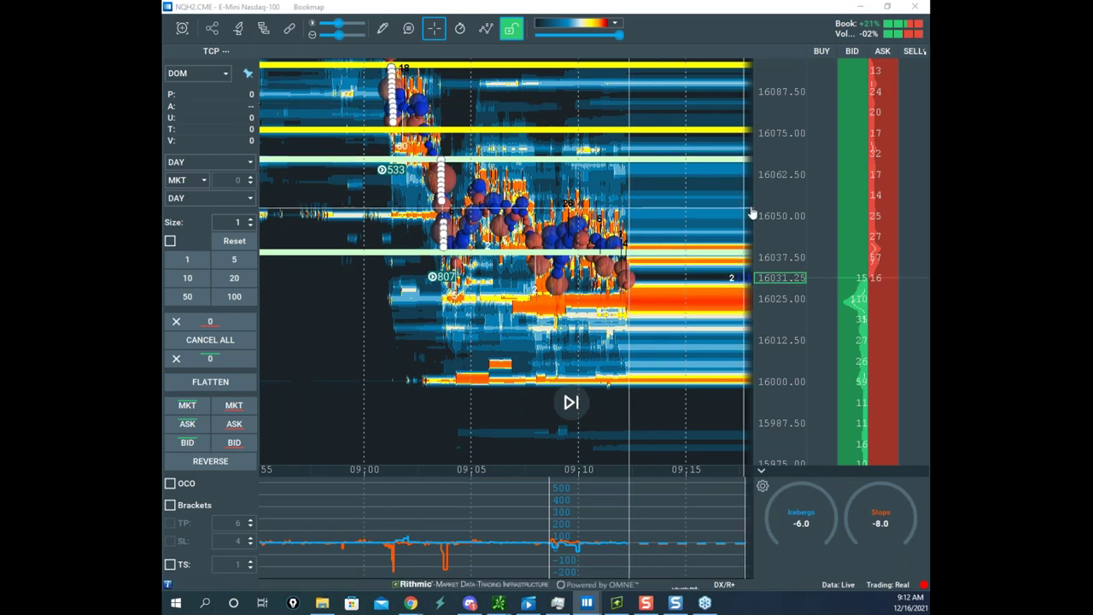
scroll(778, 202, "down", 2)
left_click_drag(658, 137, 631, 140)
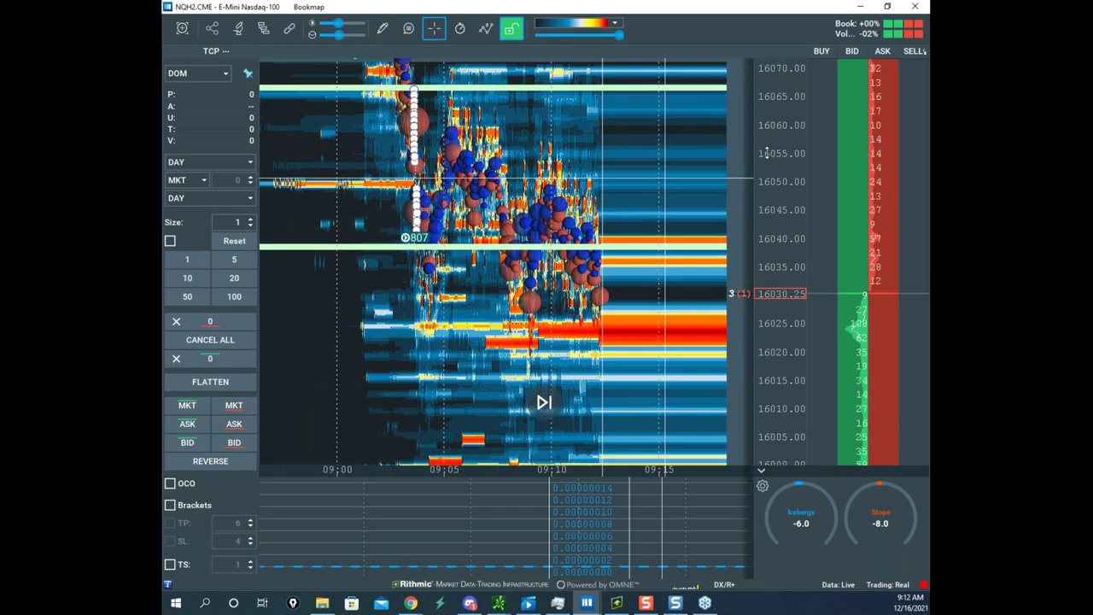
scroll(774, 166, "down", 3)
scroll(687, 198, "down", 1)
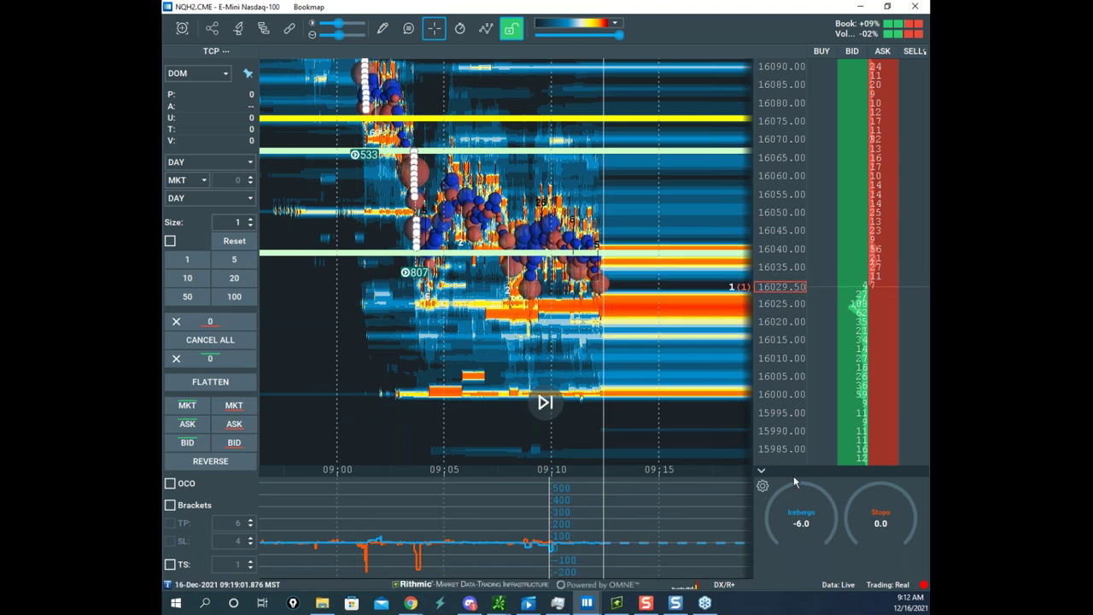
- Minimize the Nasdaq-100 window and examine the S&P 500 stop run around 09:03:35 at close range
left_click(860, 7)
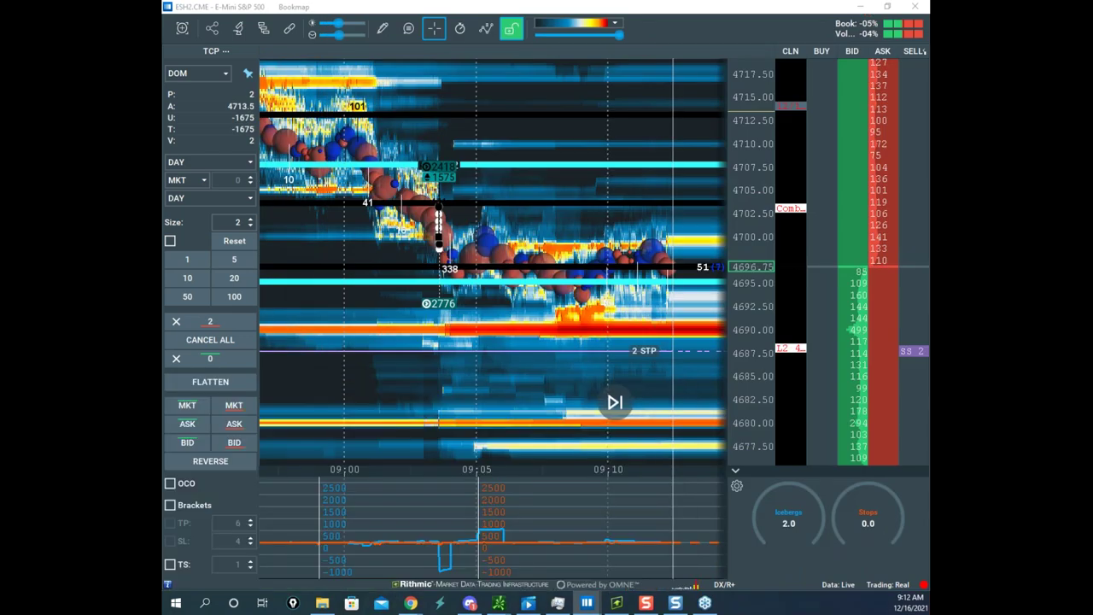
scroll(717, 239, "up", 3)
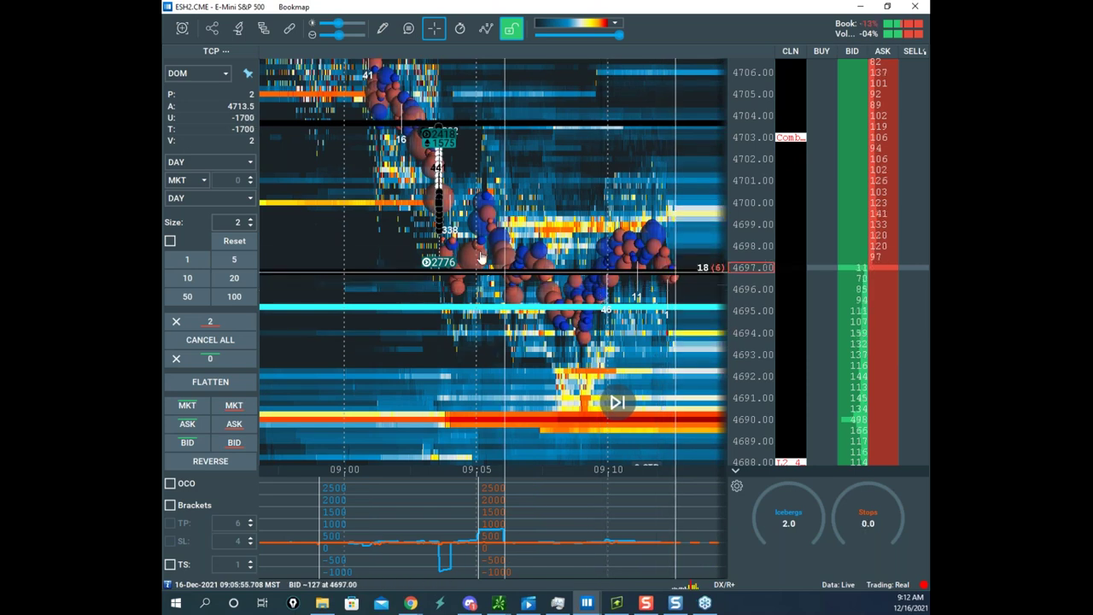
scroll(466, 236, "up", 5)
left_click_drag(416, 224, 601, 224)
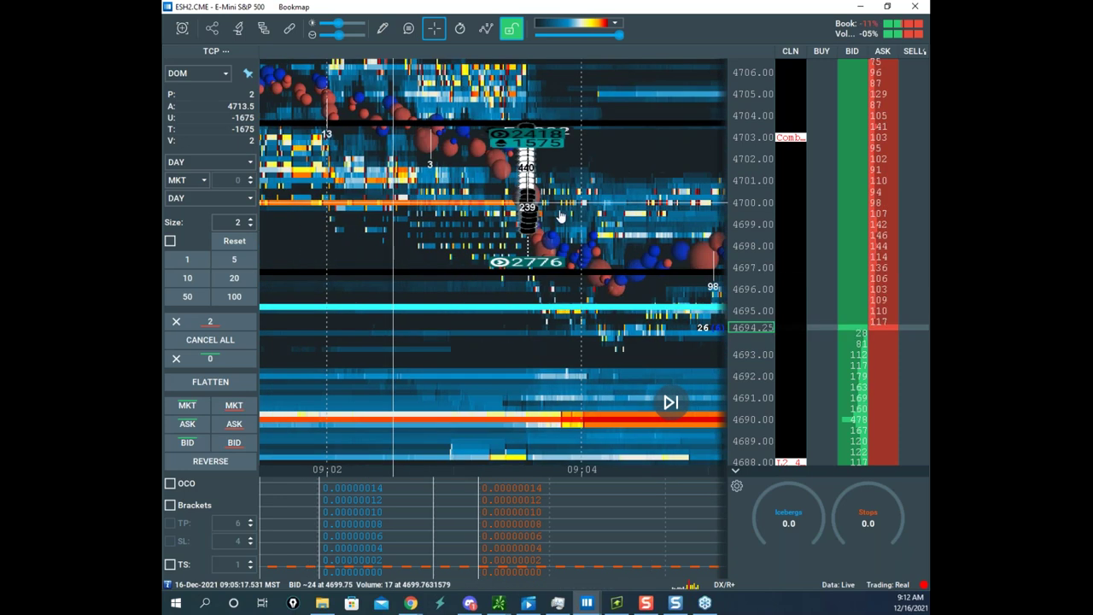
scroll(581, 223, "up", 4)
left_click_drag(415, 223, 603, 235)
scroll(603, 235, "down", 4)
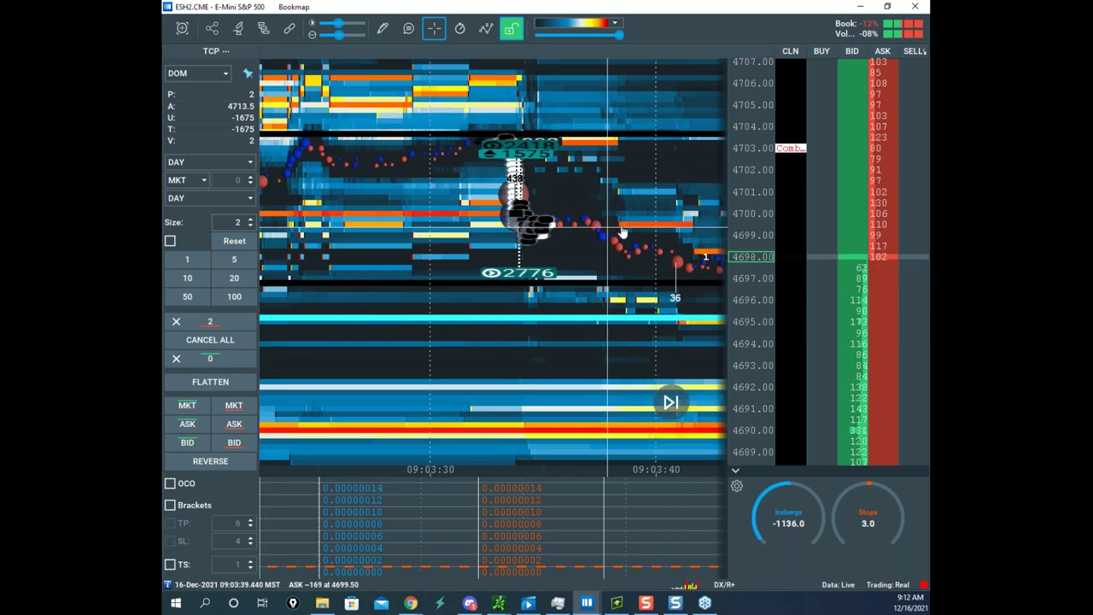
scroll(622, 232, "up", 3)
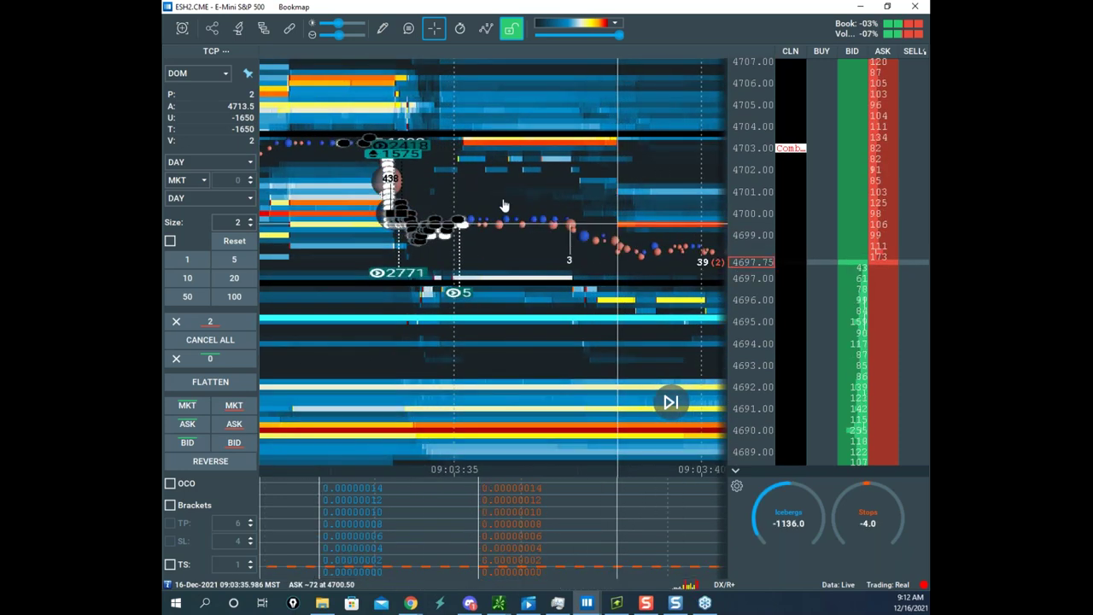
- Examine how the S&P 500 traded just before and after its 09:03:35 stop run, through about 09:04:30
left_click_drag(478, 199, 691, 215)
scroll(485, 205, "up", 3)
scroll(614, 202, "down", 4)
scroll(616, 202, "down", 3)
left_click_drag(620, 200, 416, 205)
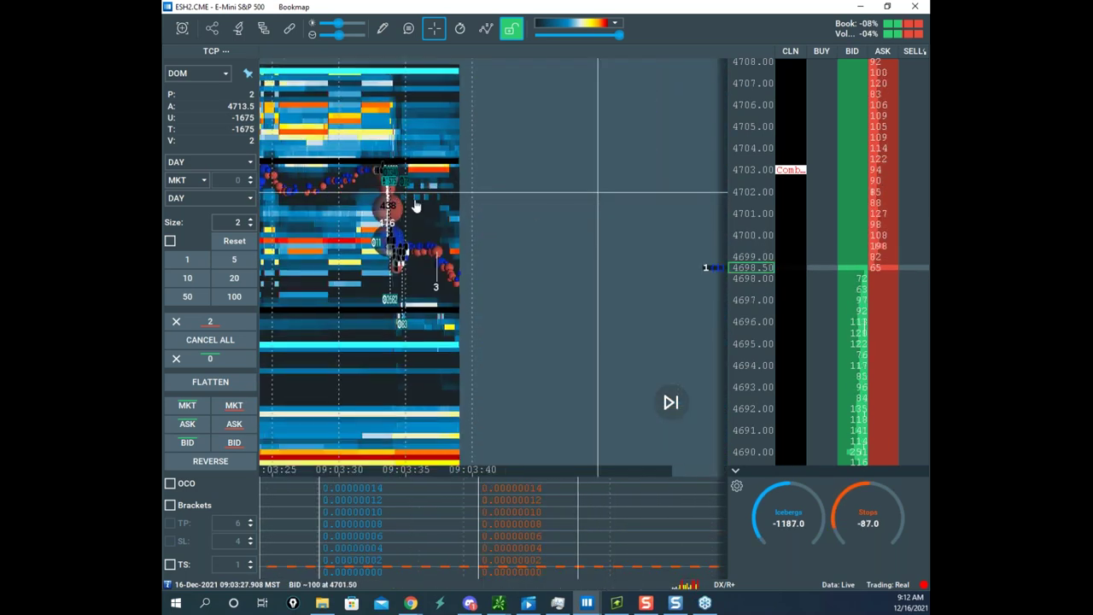
scroll(534, 210, "down", 3)
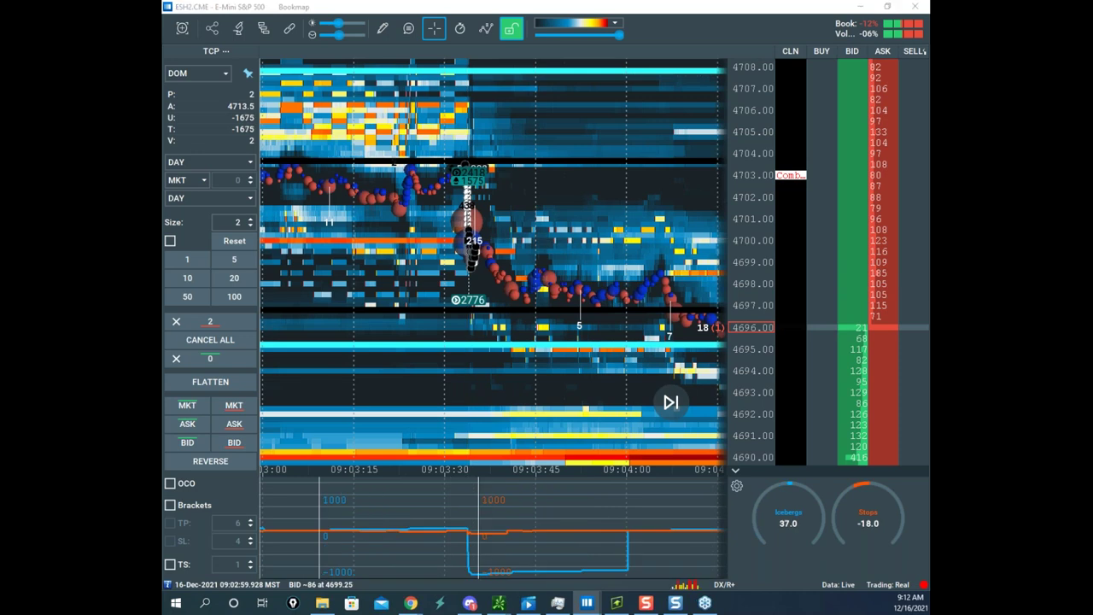
scroll(493, 244, "down", 2)
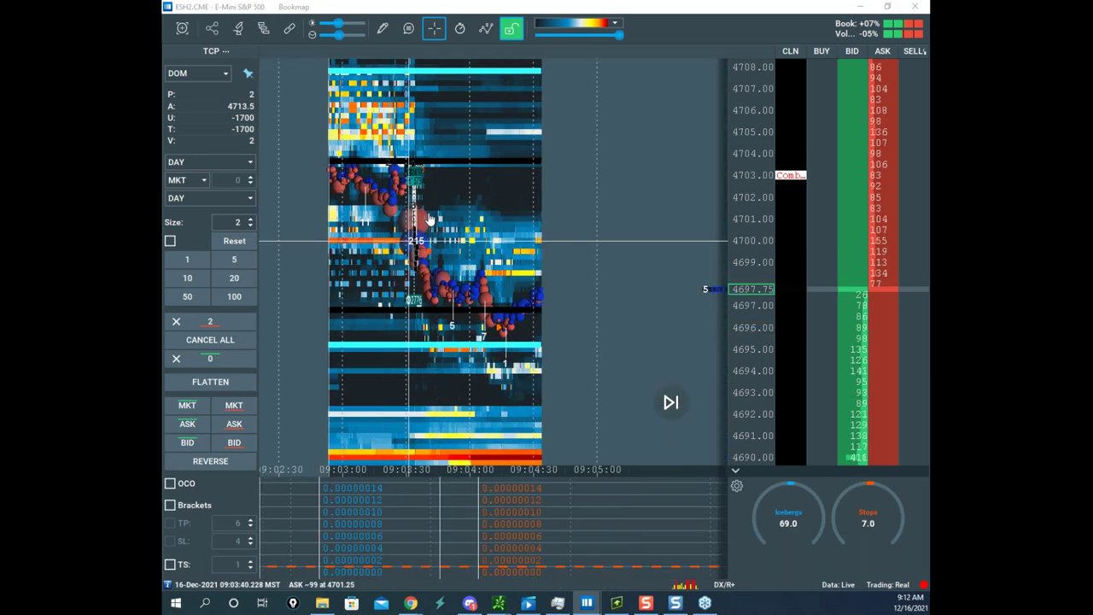
- Maximize the Nasdaq-100 window and examine its stop runs near 09:01:15 and 09:03:30 in the heatmap and stops indicator
left_click_drag(636, 158, 675, 84)
left_click(791, 80)
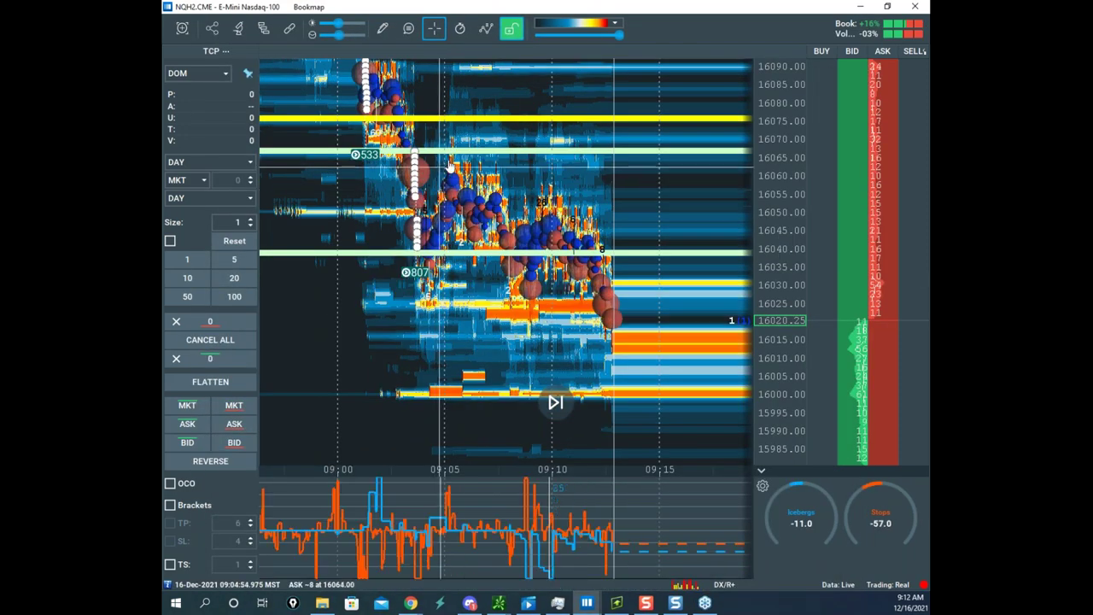
scroll(450, 230, "up", 3)
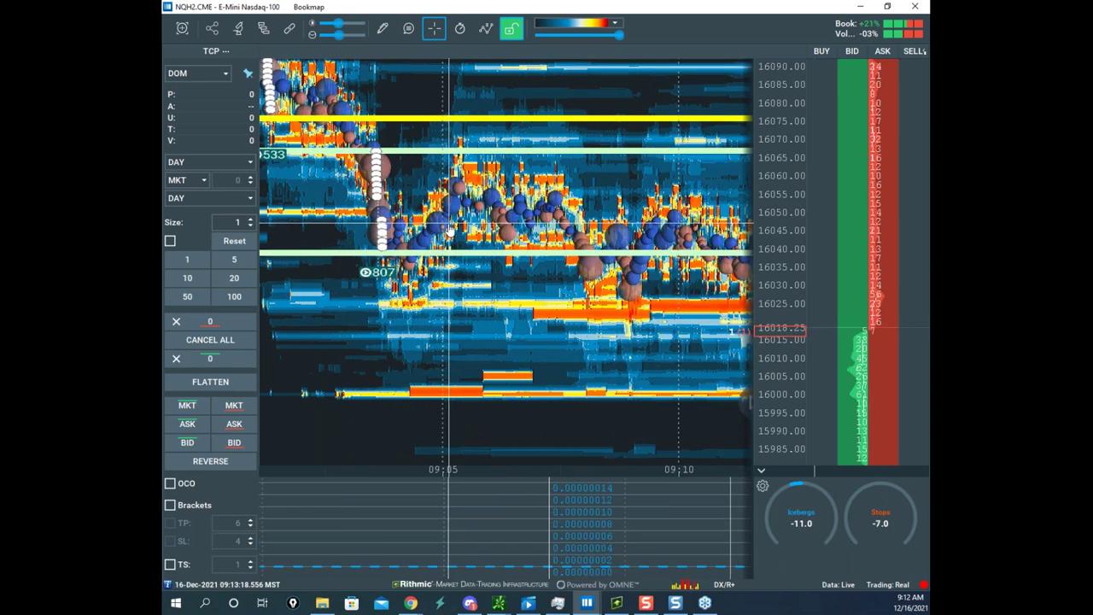
left_click_drag(478, 287, 530, 291)
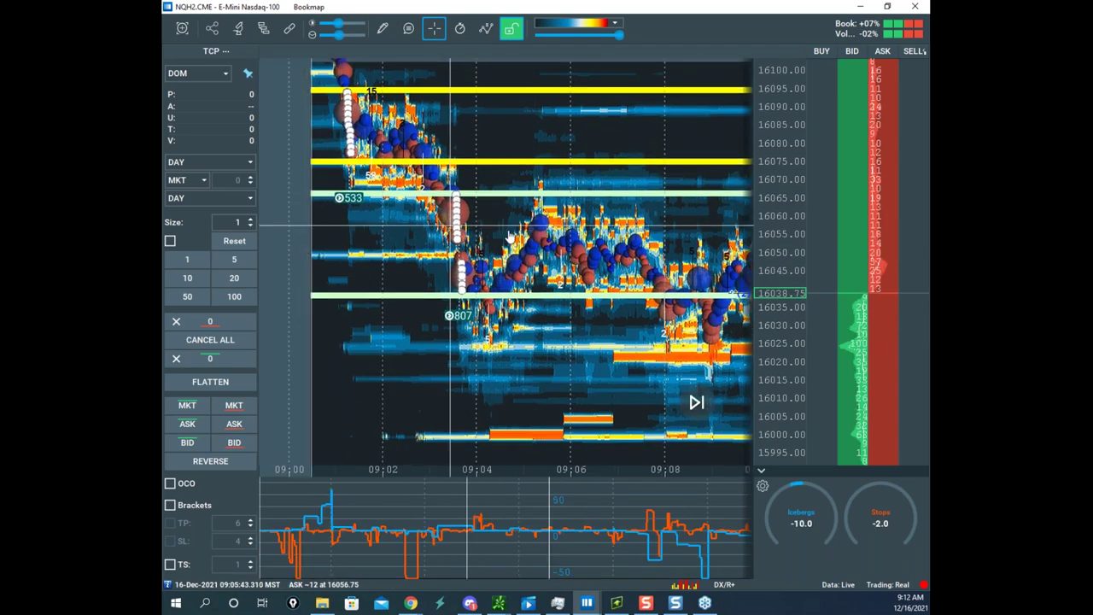
left_click_drag(409, 315, 473, 307)
scroll(466, 307, "up", 3)
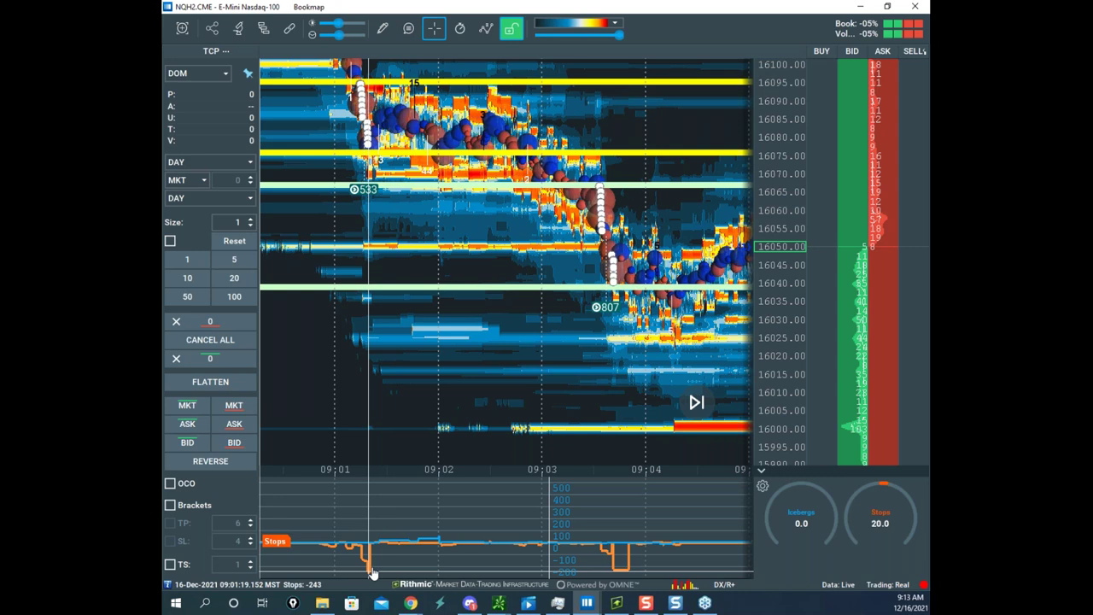
scroll(373, 572, "up", 5)
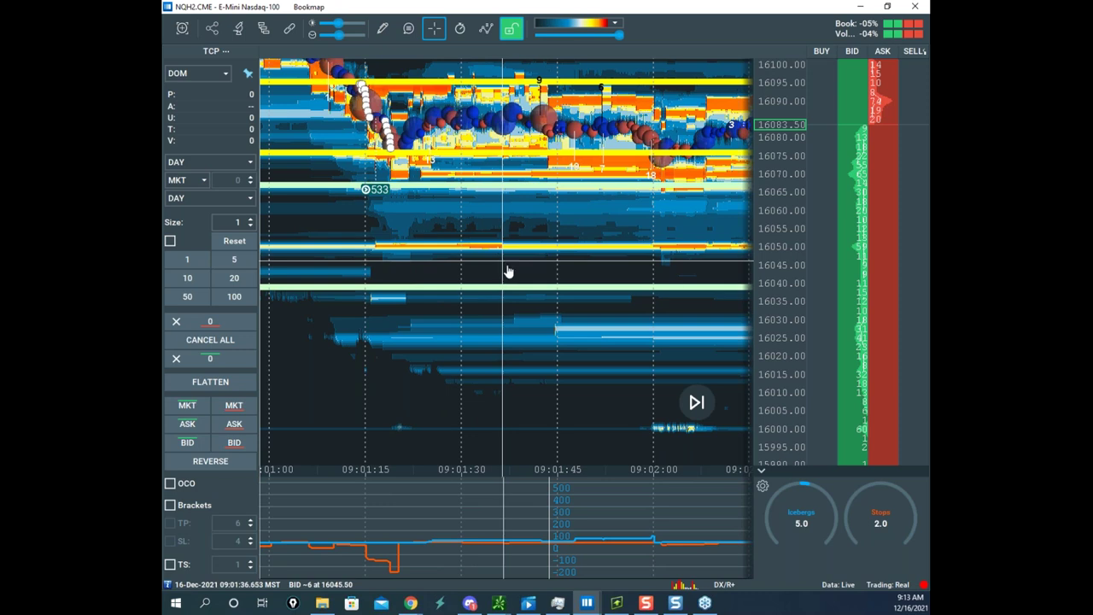
- Maximize the gold futures window and examine the stop run at 07:42 in the heatmap and stops indicator
left_click_drag(51, 7, 589, 35)
left_click(819, 42)
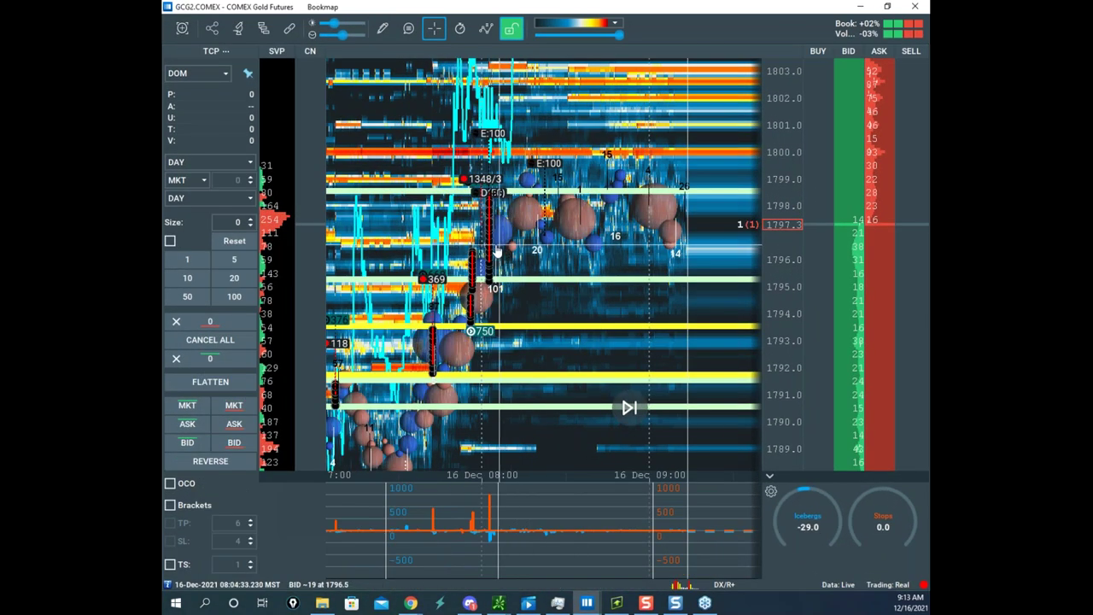
left_click_drag(502, 257, 648, 210)
left_click_drag(623, 296, 602, 280)
scroll(599, 282, "up", 5)
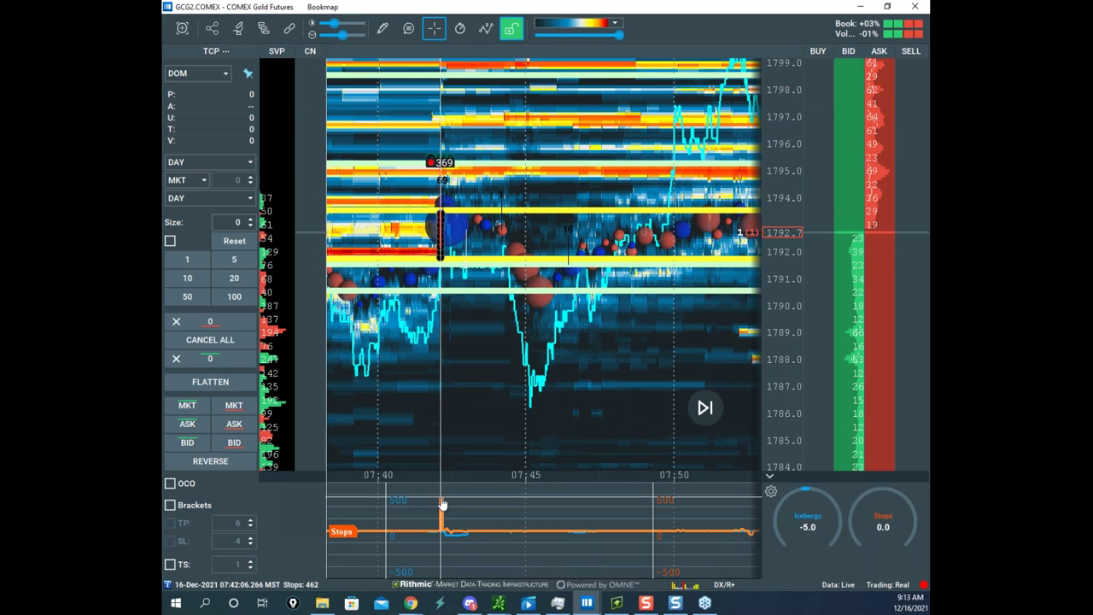
- Narrow the gold heatmap to the 07:42 stop run, clear the leftover sketch, and circle the 369 stop marker
scroll(487, 310, "up", 3)
left_click_drag(488, 310, 617, 300)
scroll(788, 193, "up", 5)
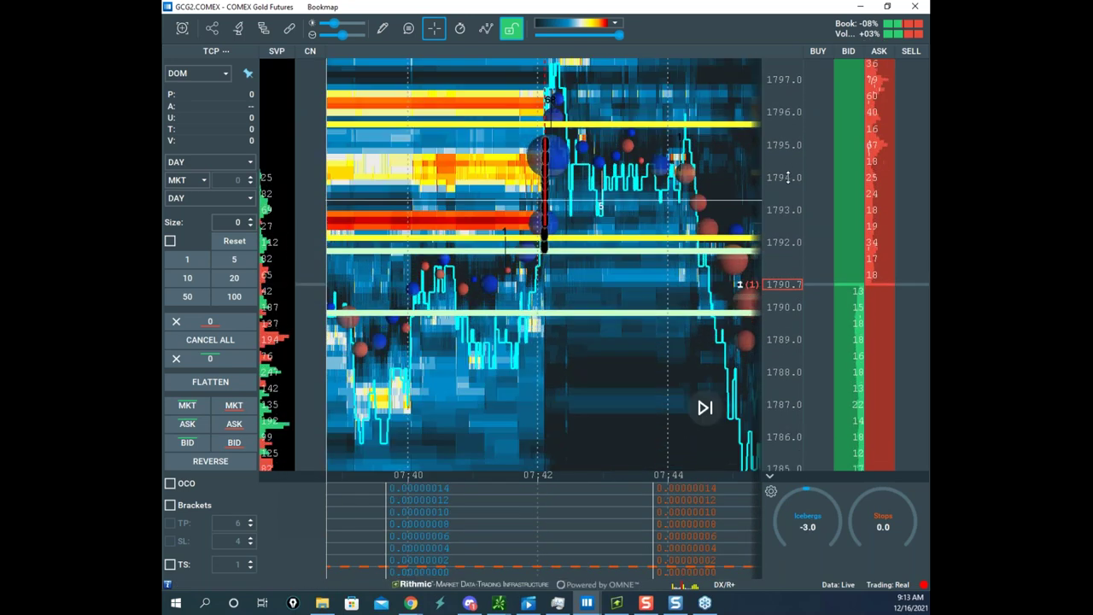
scroll(555, 181, "up", 4)
left_click_drag(590, 171, 601, 268)
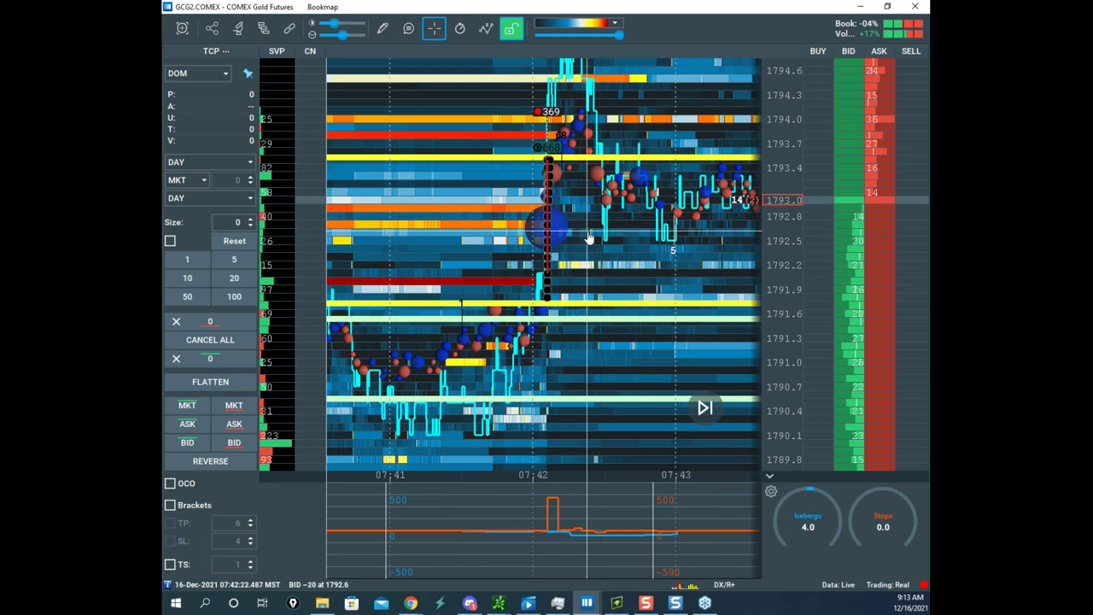
scroll(602, 272, "up", 2)
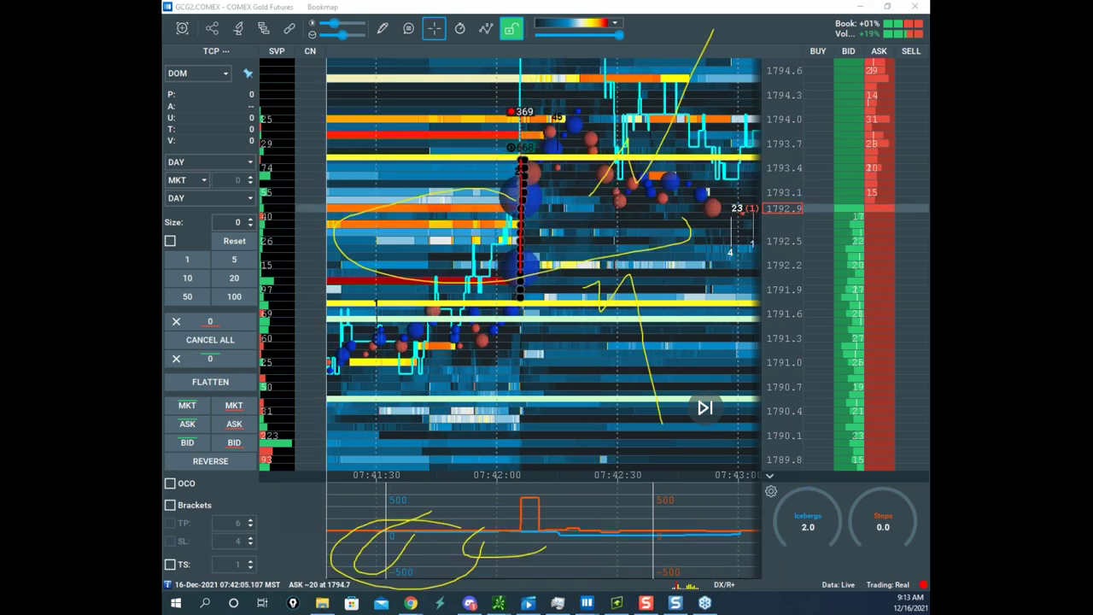
left_click_drag(543, 91, 521, 138)
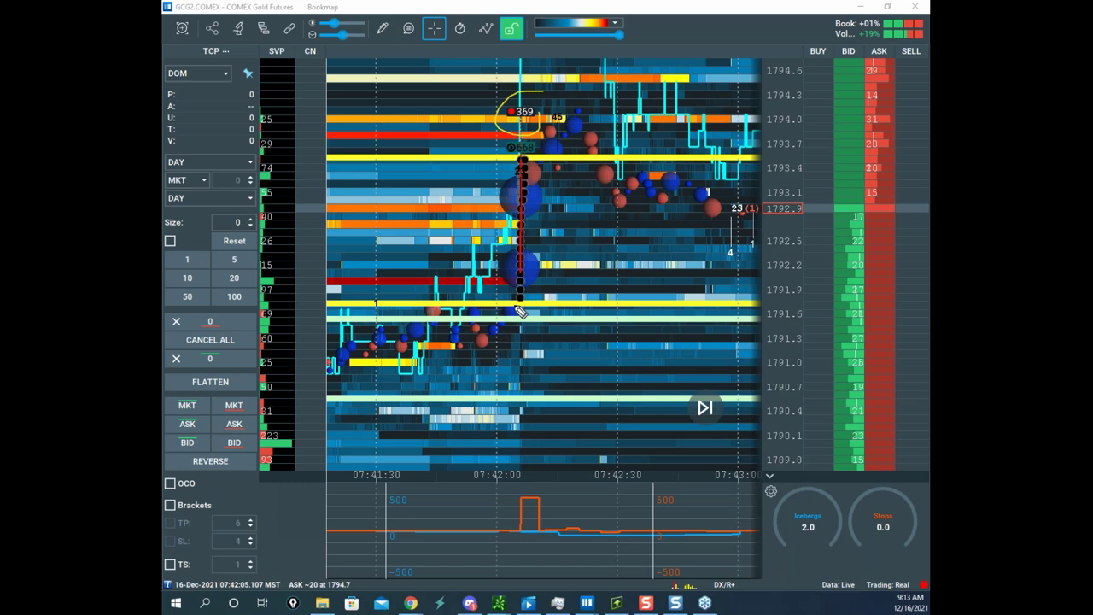
- Trace the sweep dots of the 07:42 gold stop run, clear the sketch, and review the Sweeps indicator's detection and visual settings
left_click_drag(531, 256, 540, 207)
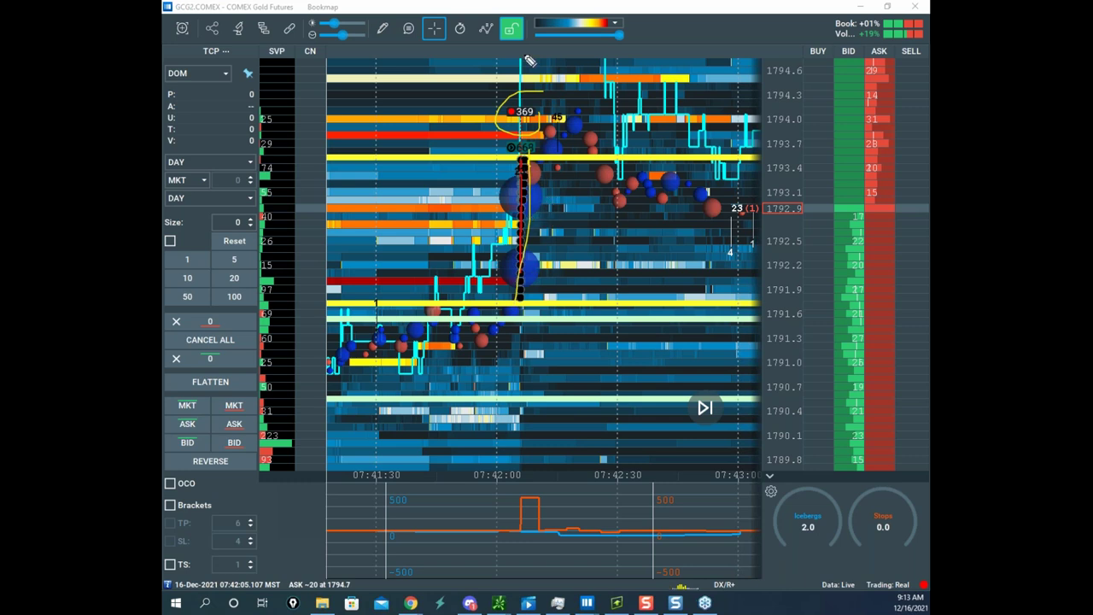
key("Escape")
left_click(264, 29)
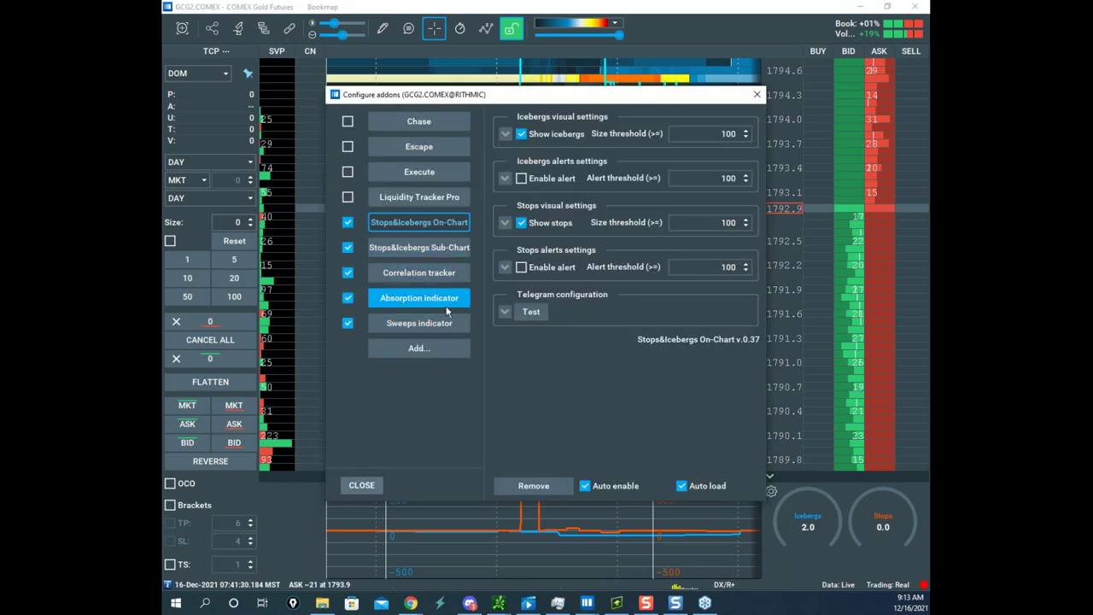
left_click(423, 323)
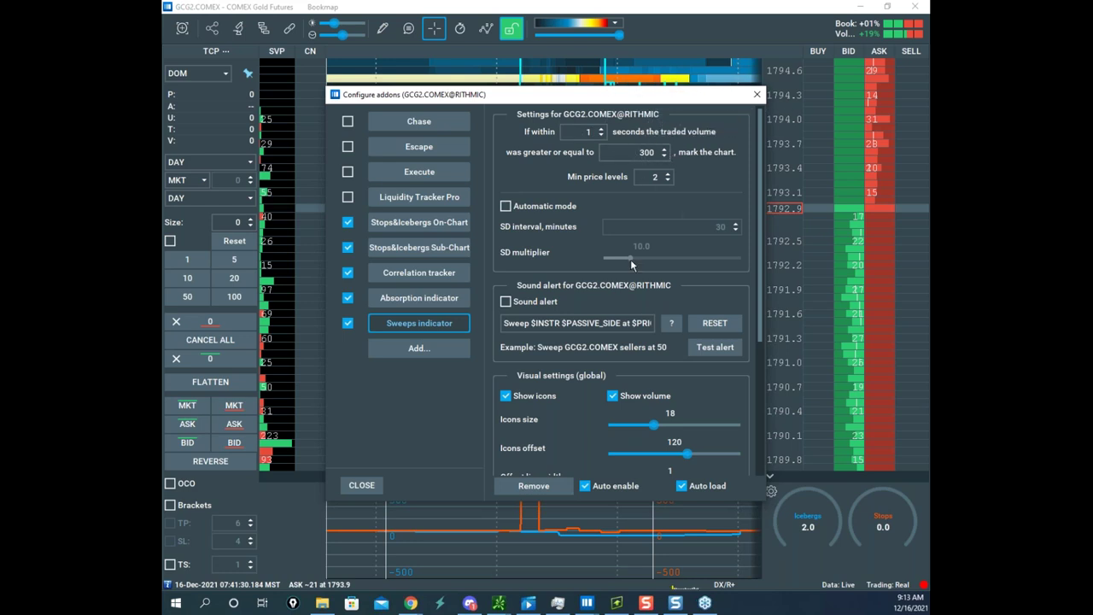
scroll(656, 285, "down", 5)
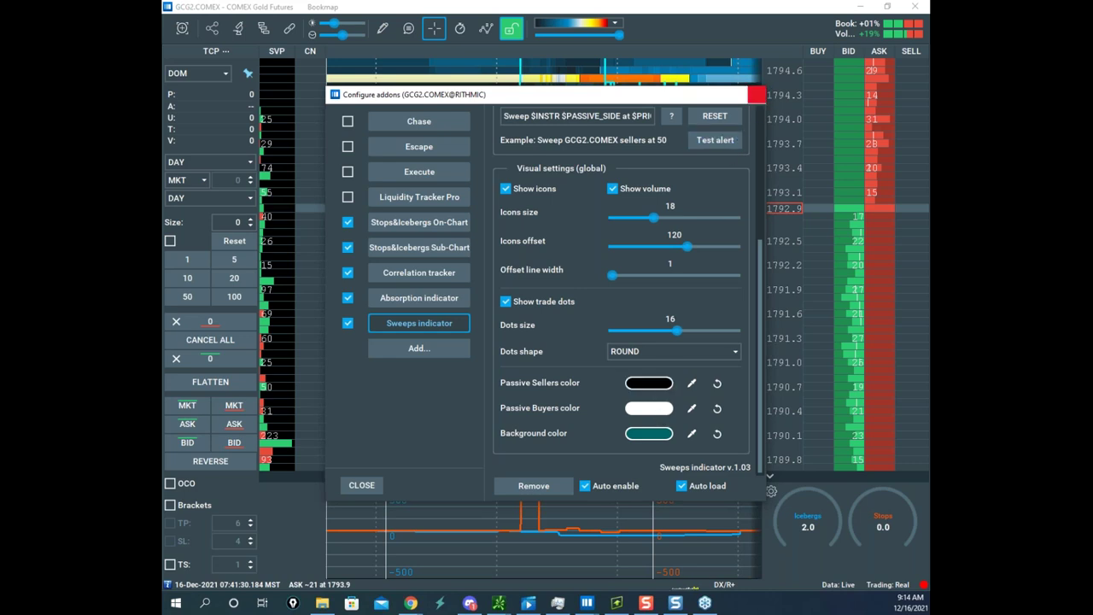
left_click(755, 94)
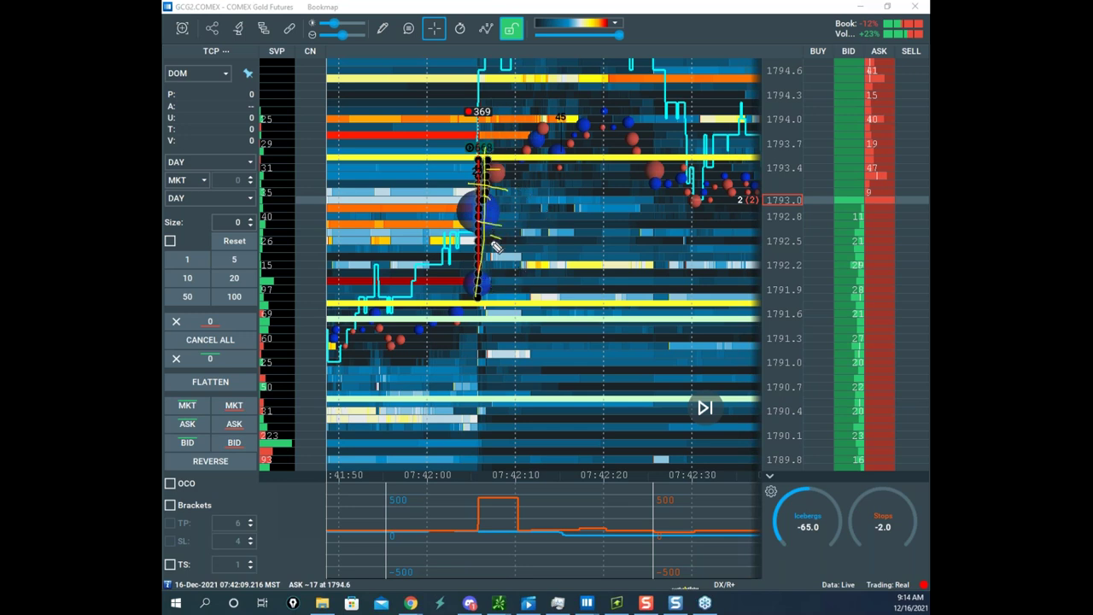
- Examine the sweeps around and just after the 369 stop run in gold, from about 07:42:05.5 to 07:42:07
scroll(486, 205, "up", 5)
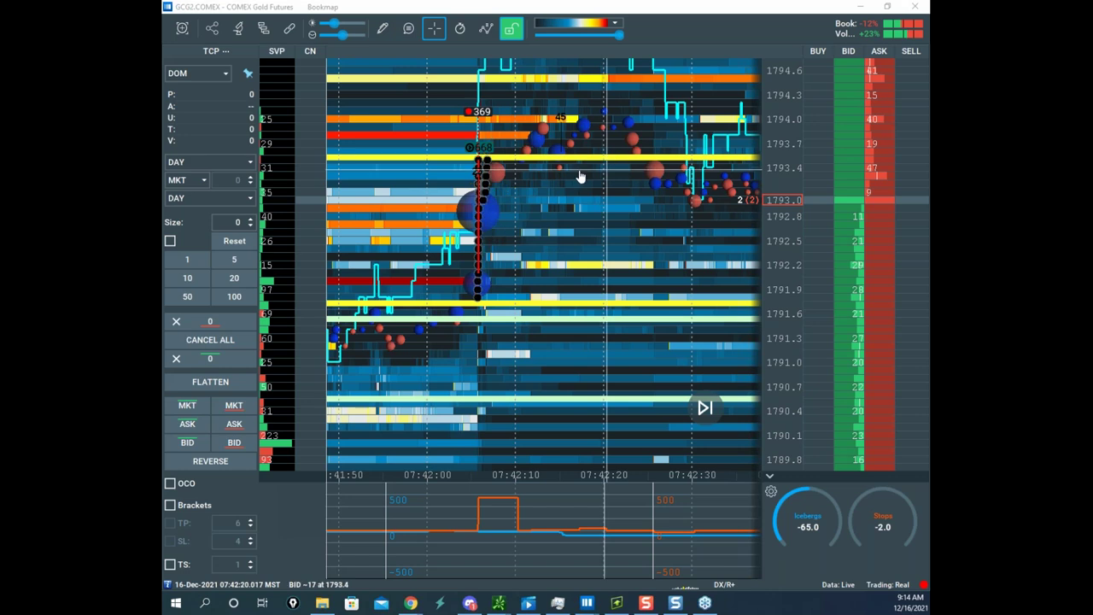
left_click_drag(522, 201, 610, 176)
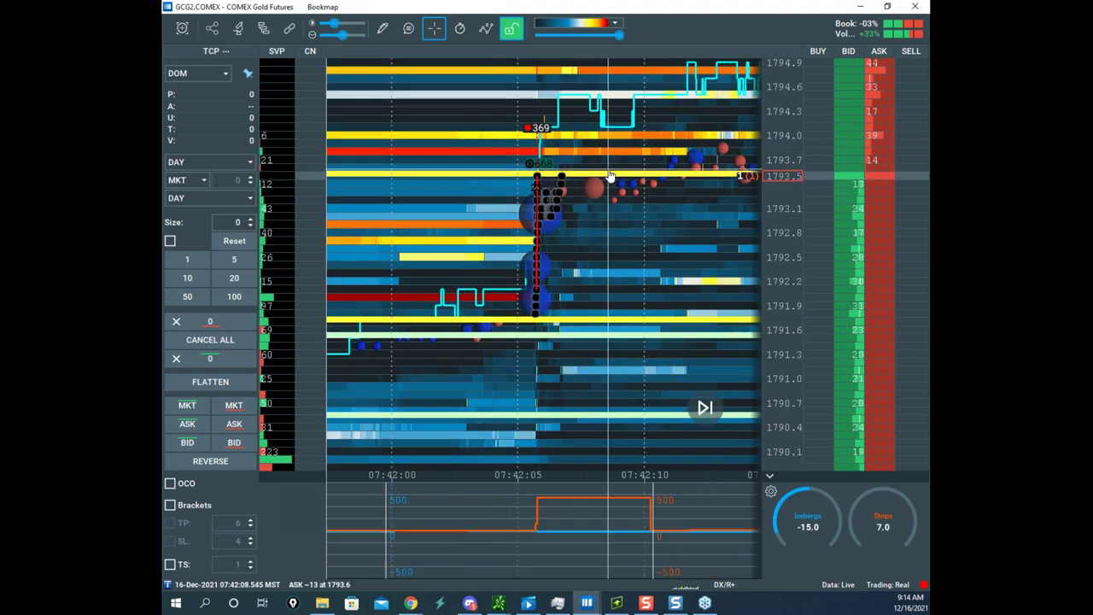
scroll(608, 175, "up", 4)
left_click_drag(504, 141, 594, 145)
scroll(588, 145, "up", 2)
scroll(584, 146, "up", 2)
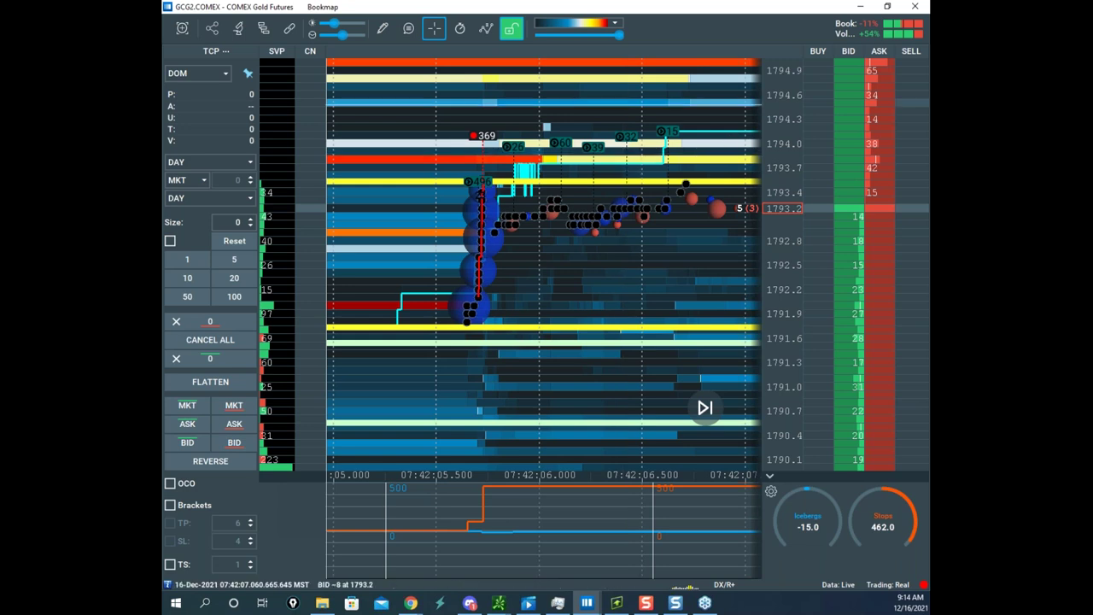
scroll(547, 257, "up", 2)
left_click_drag(548, 257, 586, 248)
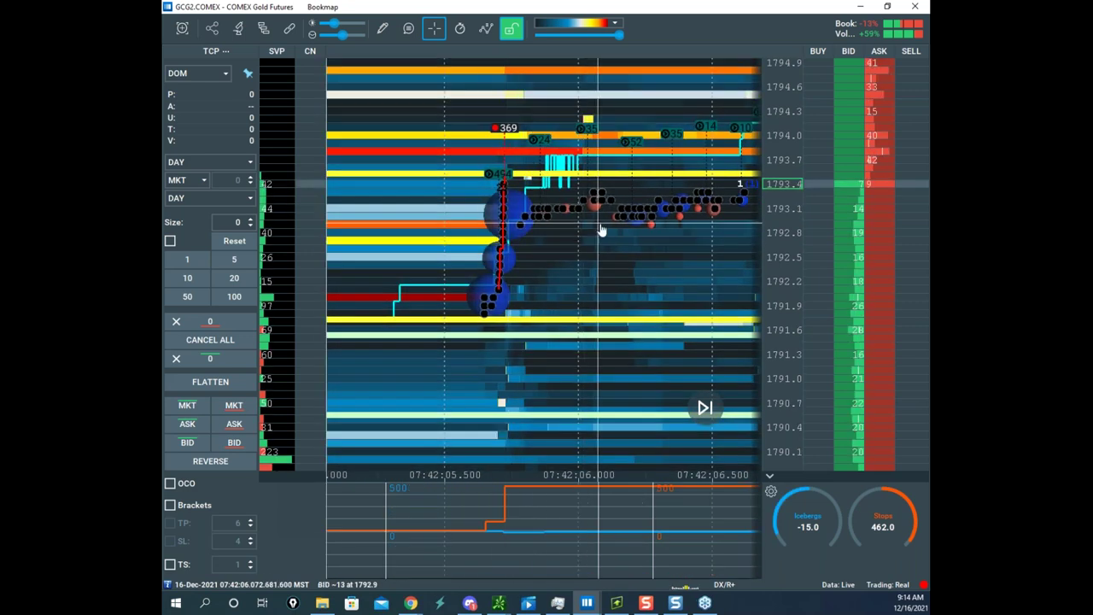
scroll(614, 230, "up", 1)
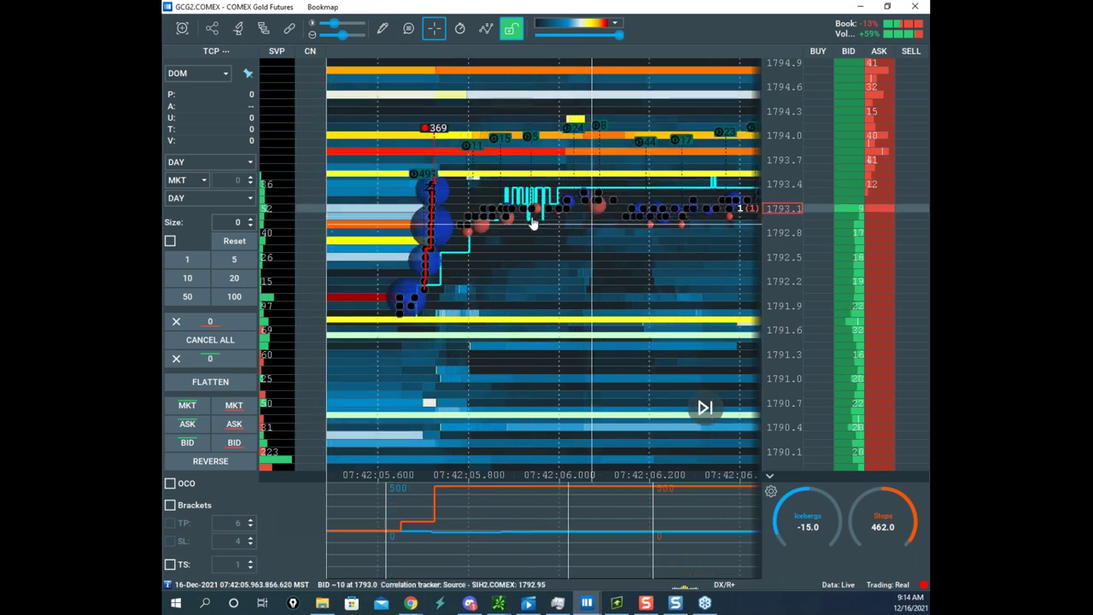
scroll(538, 252, "down", 4)
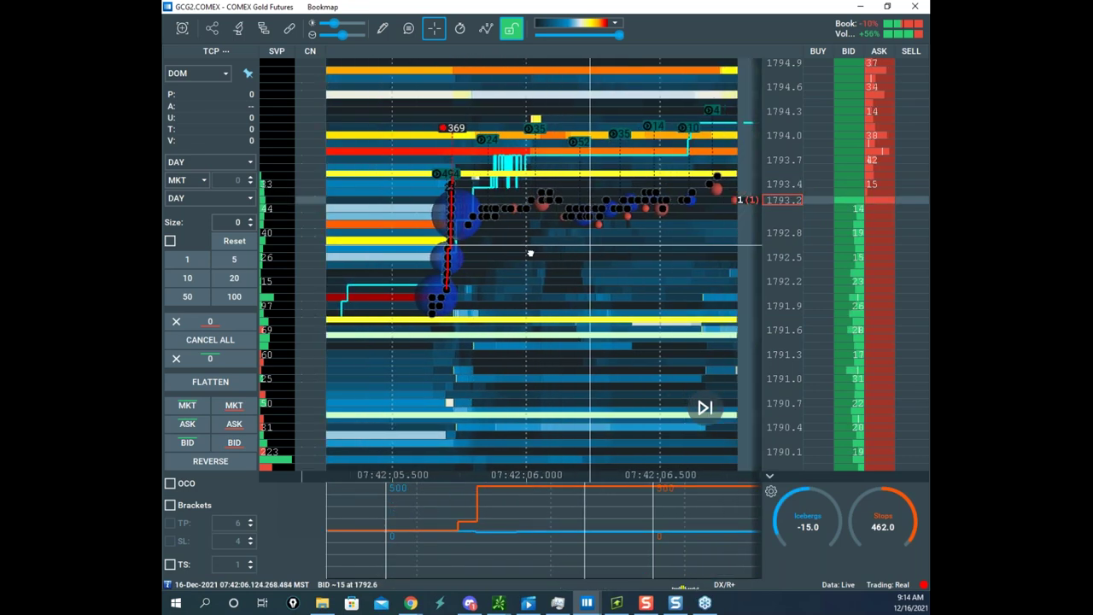
scroll(555, 269, "down", 3)
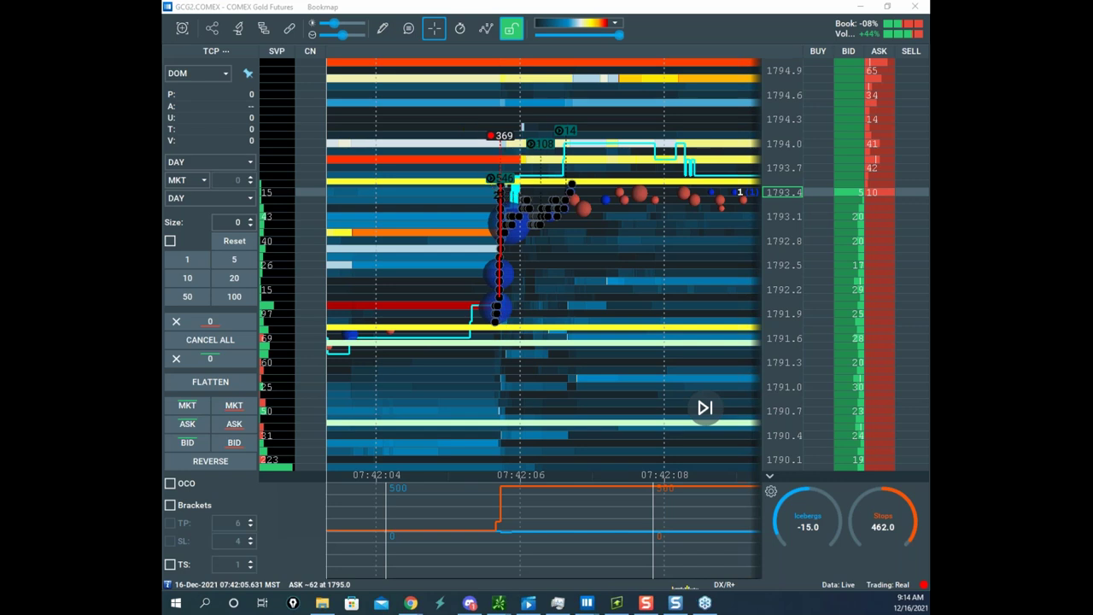
- Examine the gold stop run at millisecond scale, following its sweeps between about 07:42:05.640 and 07:42:05.730
scroll(435, 171, "up", 5)
left_click_drag(553, 169, 391, 174)
scroll(531, 175, "up", 5)
mouse_move(584, 176)
left_mouse_down()
mouse_move(410, 176)
mouse_move(602, 181)
left_mouse_up()
scroll(571, 192, "up", 5)
scroll(776, 184, "up", 2)
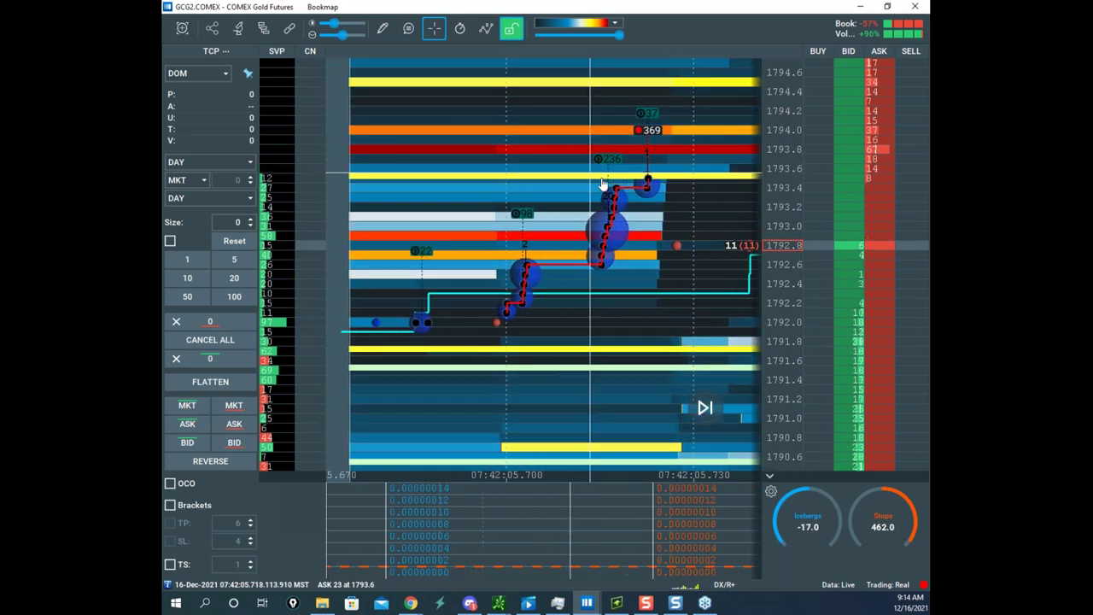
scroll(602, 184, "up", 3)
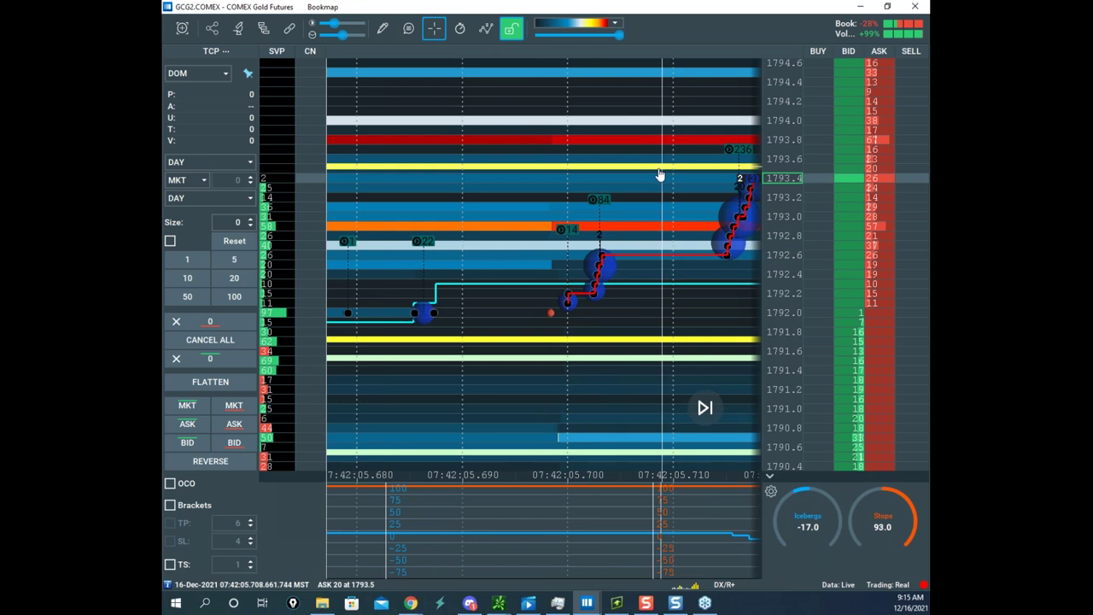
scroll(656, 166, "down", 3)
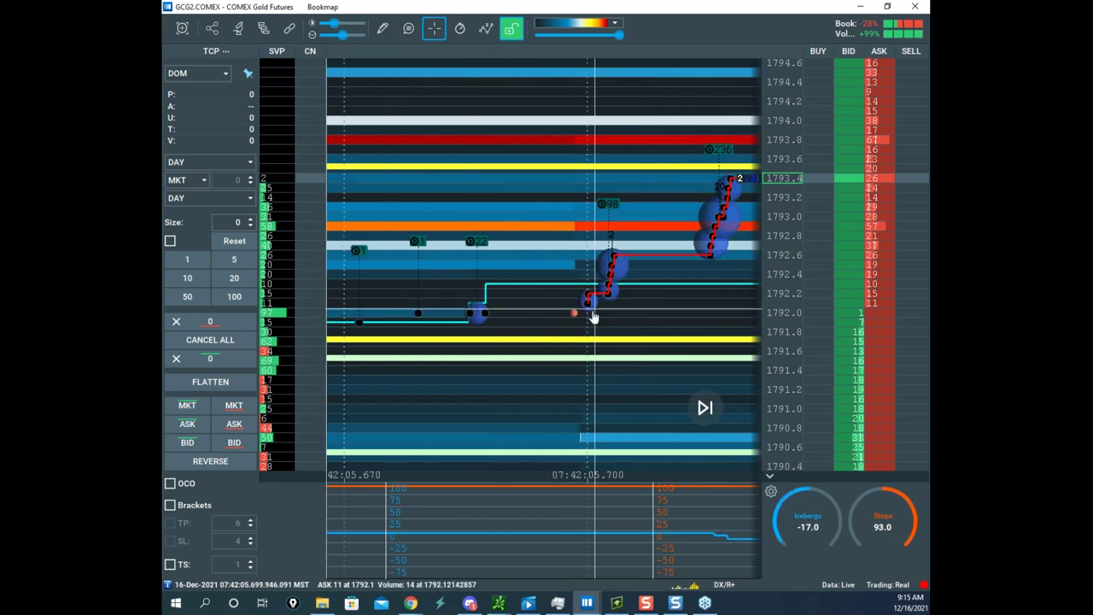
scroll(589, 295, "down", 3)
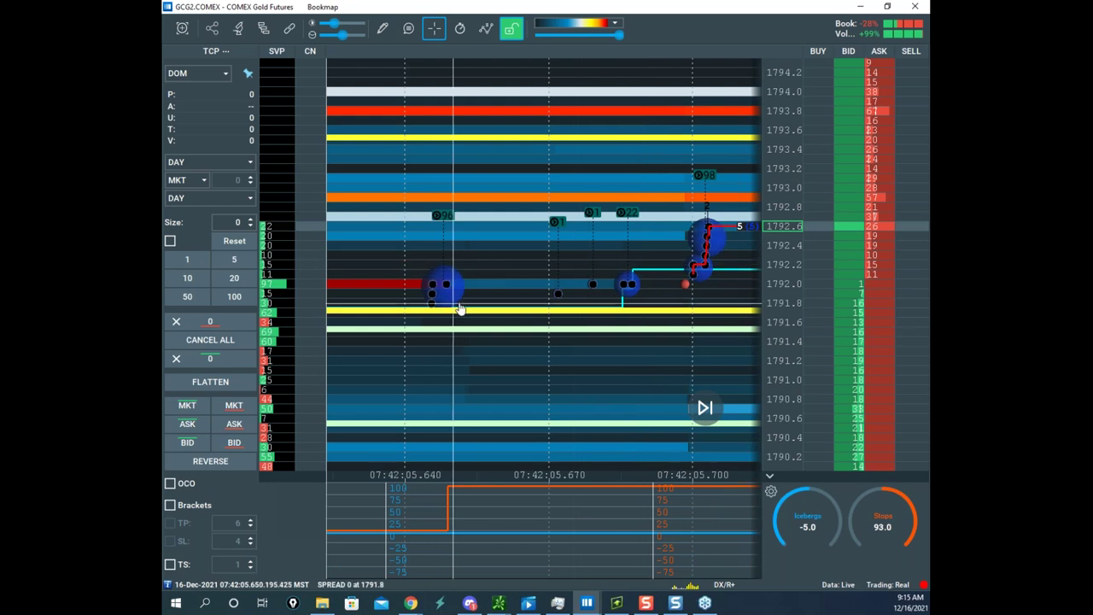
- Circle the 96 sweep near 07:42:05.650, trace the path toward the following sweeps and the stops indicator, and clear the sketches
scroll(475, 311, "up", 2)
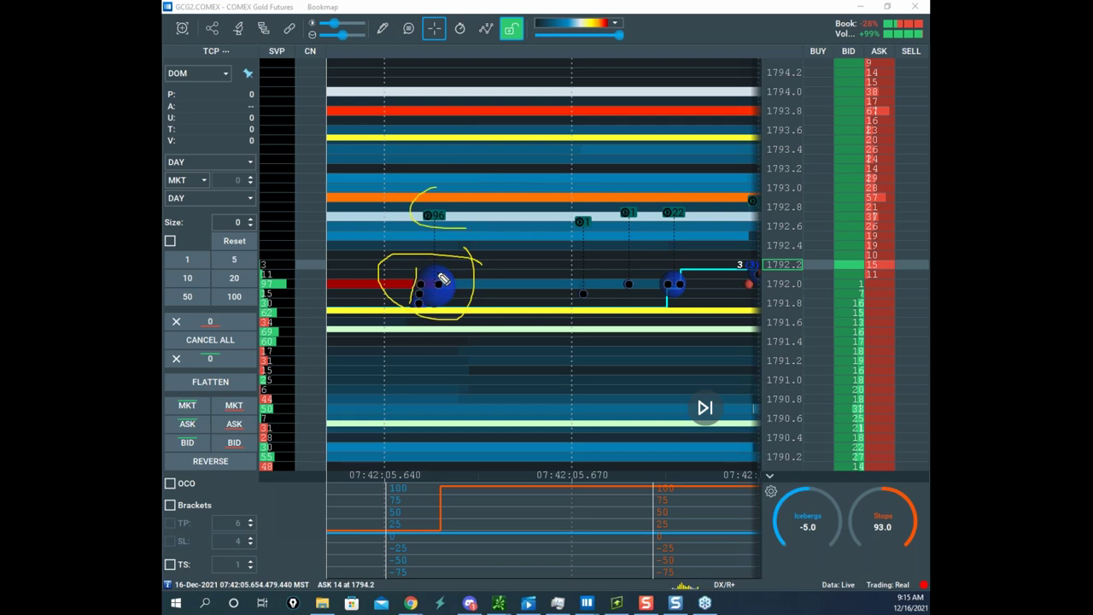
left_click_drag(430, 296, 743, 290)
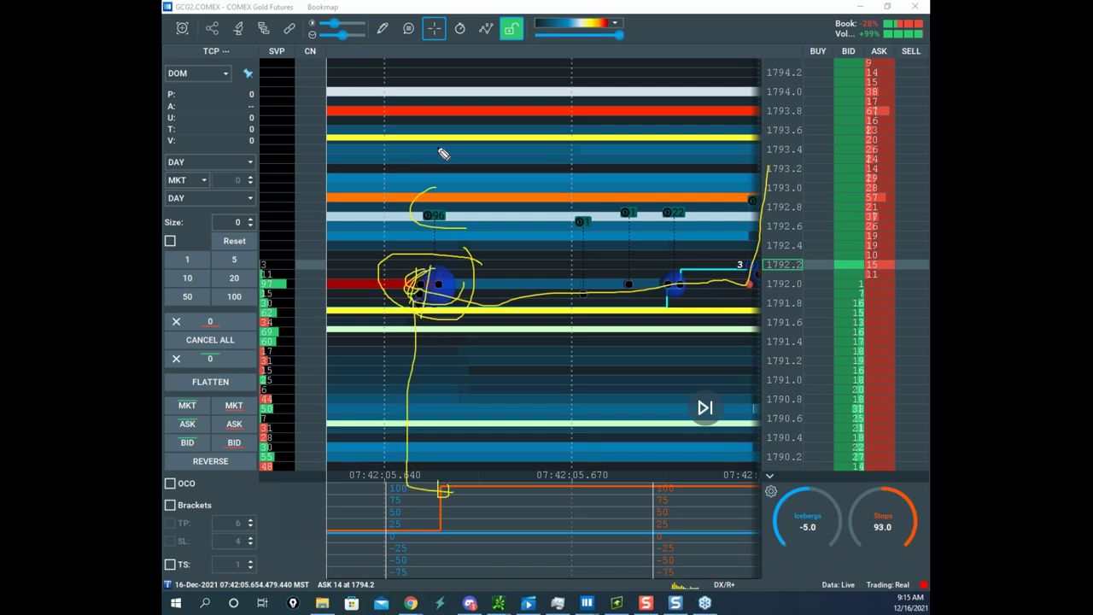
right_click(415, 257)
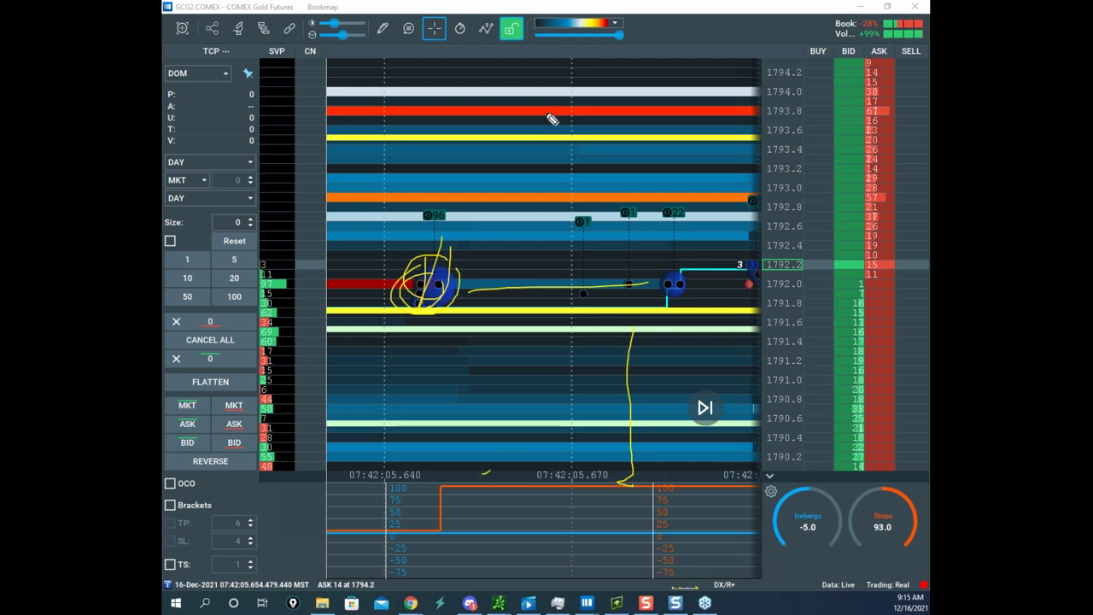
key("Escape")
- Examine the individual sweeps that make up the 96 sweep near 07:42:05.650 and the matching rise in the stops indicator
mouse_move(689, 240)
left_mouse_down()
mouse_move(539, 166)
mouse_move(501, 166)
left_mouse_up()
scroll(501, 165, "down", 1)
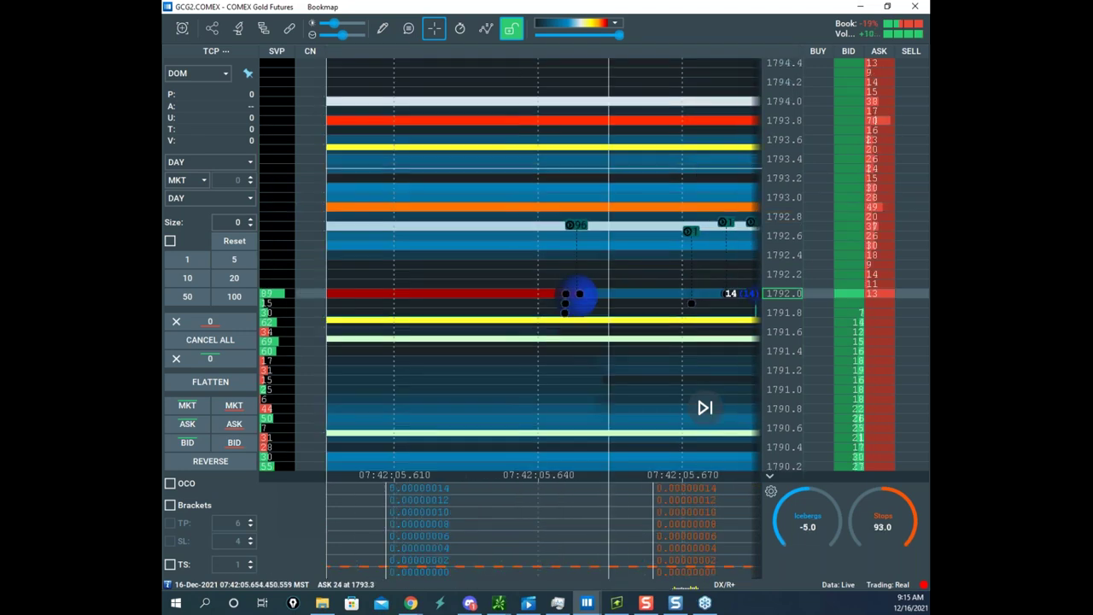
left_click_drag(548, 278, 652, 258)
scroll(693, 224, "up", 3)
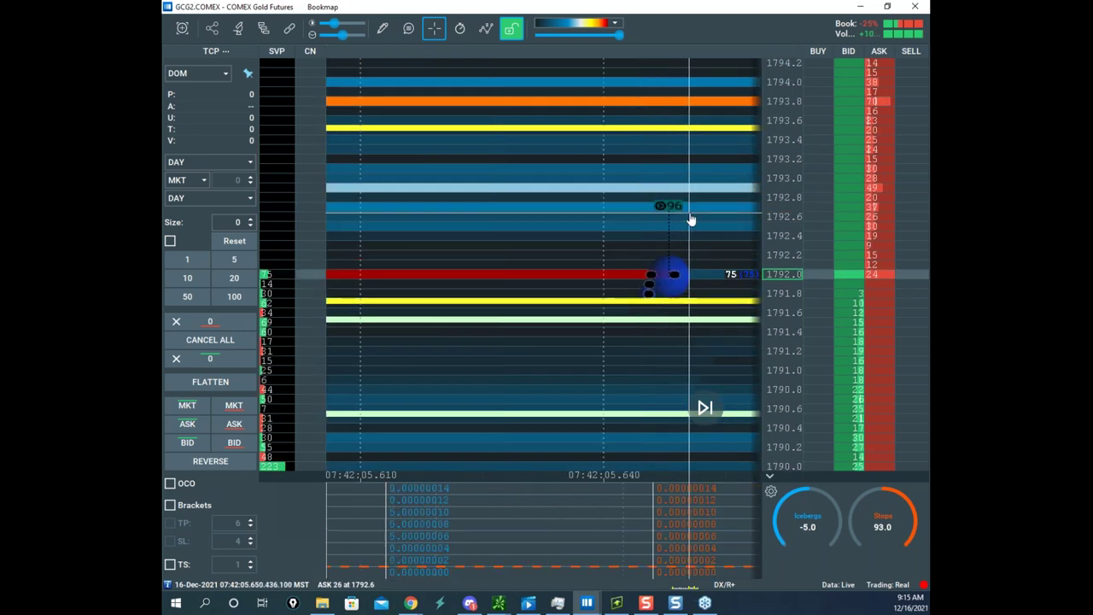
scroll(699, 244, "up", 1)
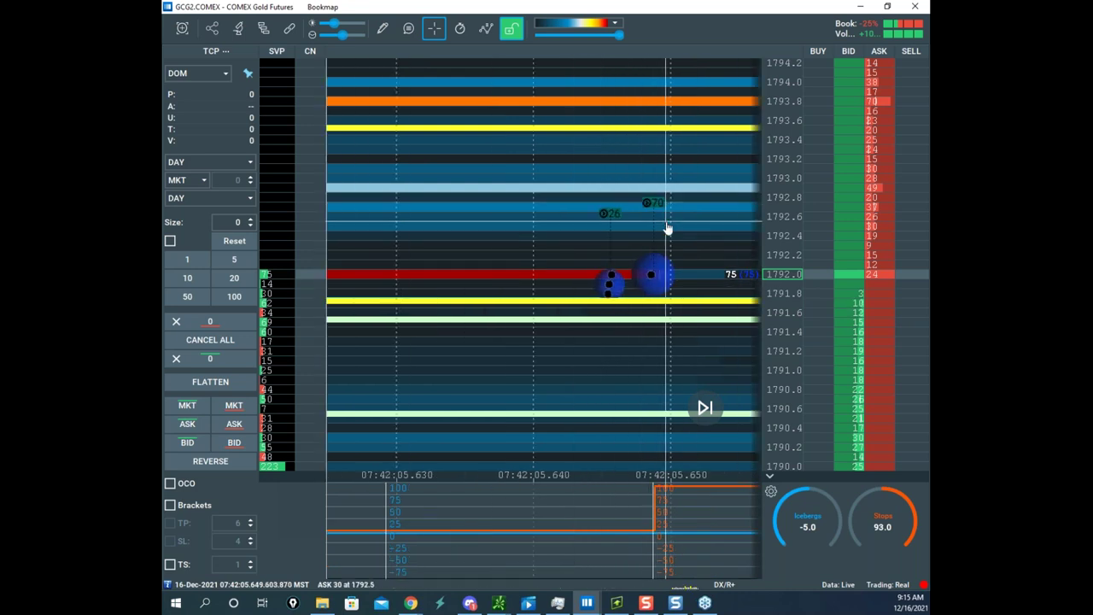
scroll(608, 291, "down", 2)
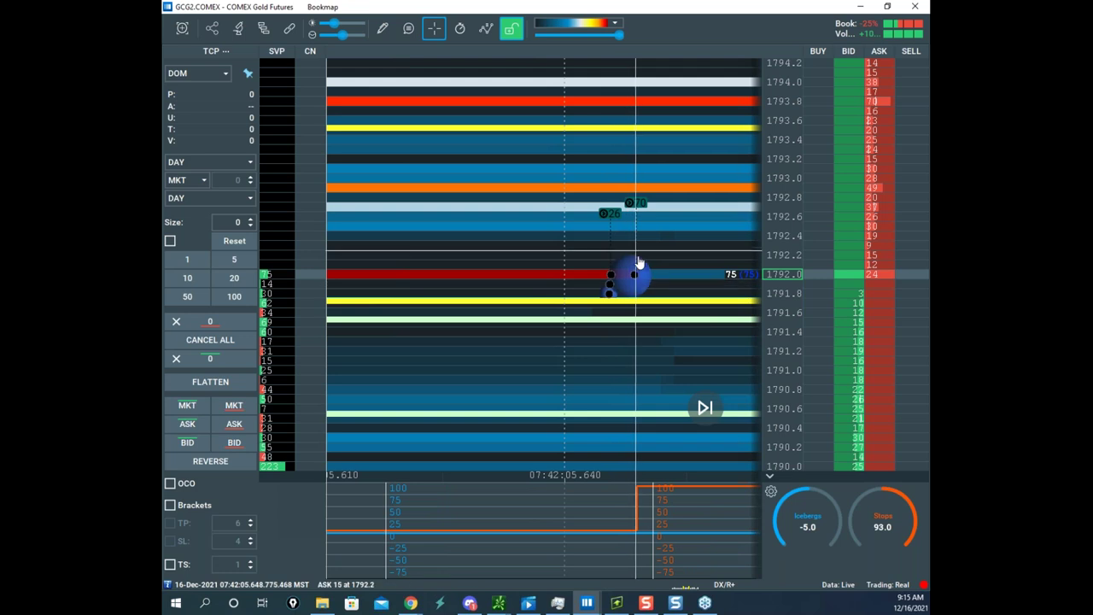
scroll(656, 252, "down", 2)
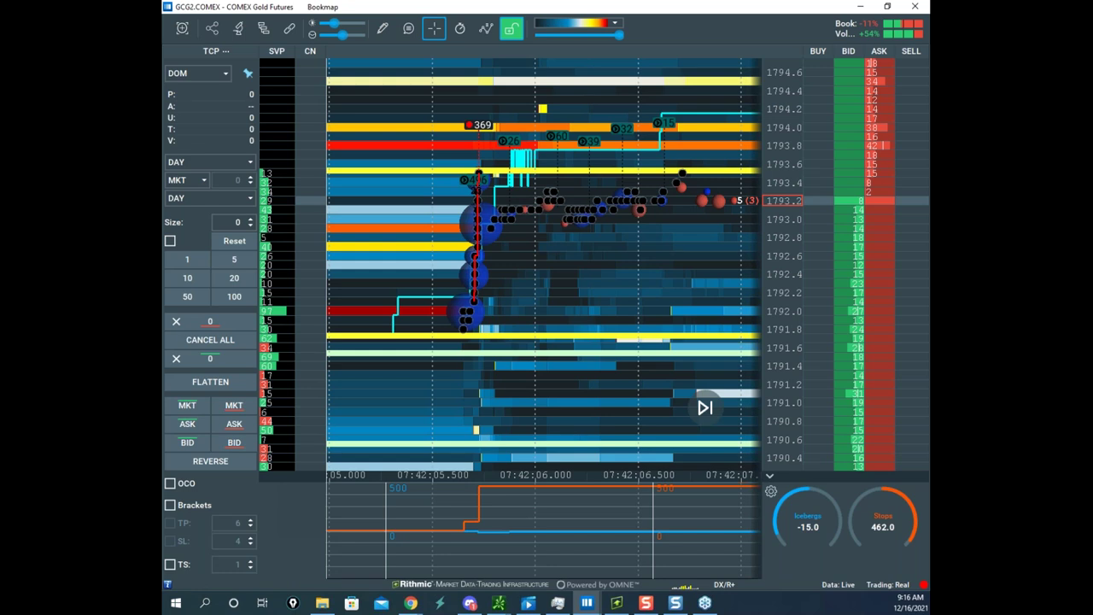
- Examine how gold traded just before and after its 369 stop run, from about 07:42:00 to 07:42:14
key("alt+Tab")
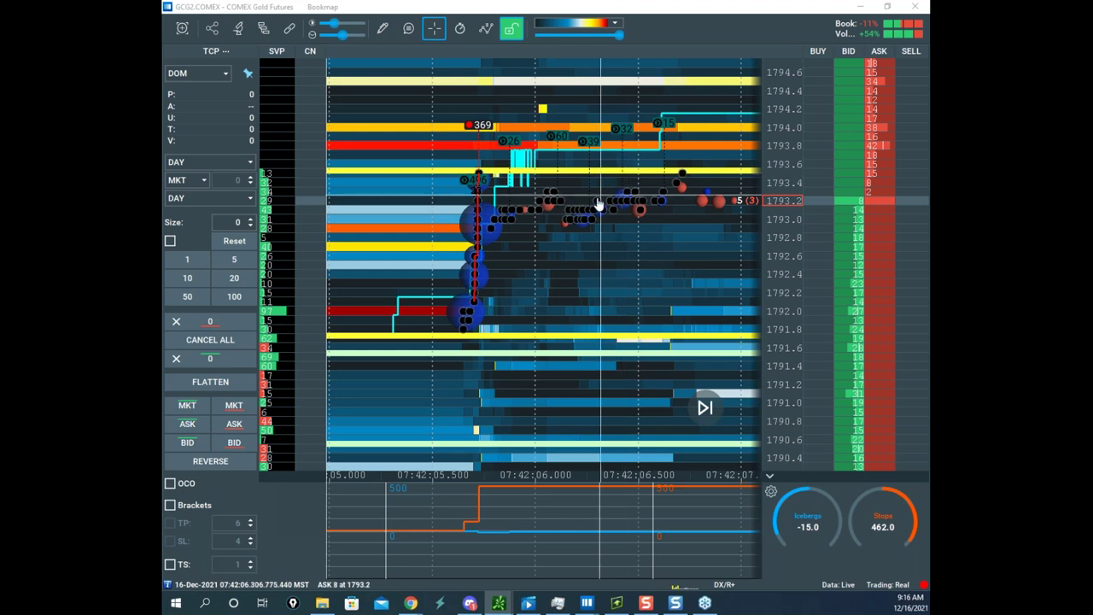
scroll(660, 276, "down", 5)
scroll(660, 274, "down", 2)
left_click_drag(655, 268, 489, 248)
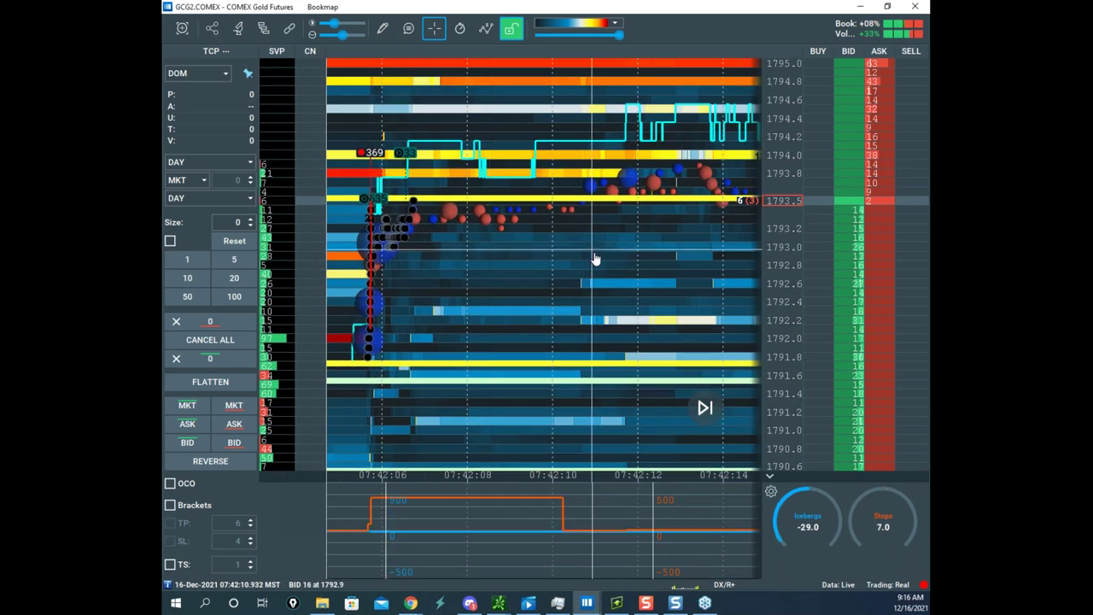
scroll(593, 256, "down", 3)
left_click_drag(547, 263, 644, 256)
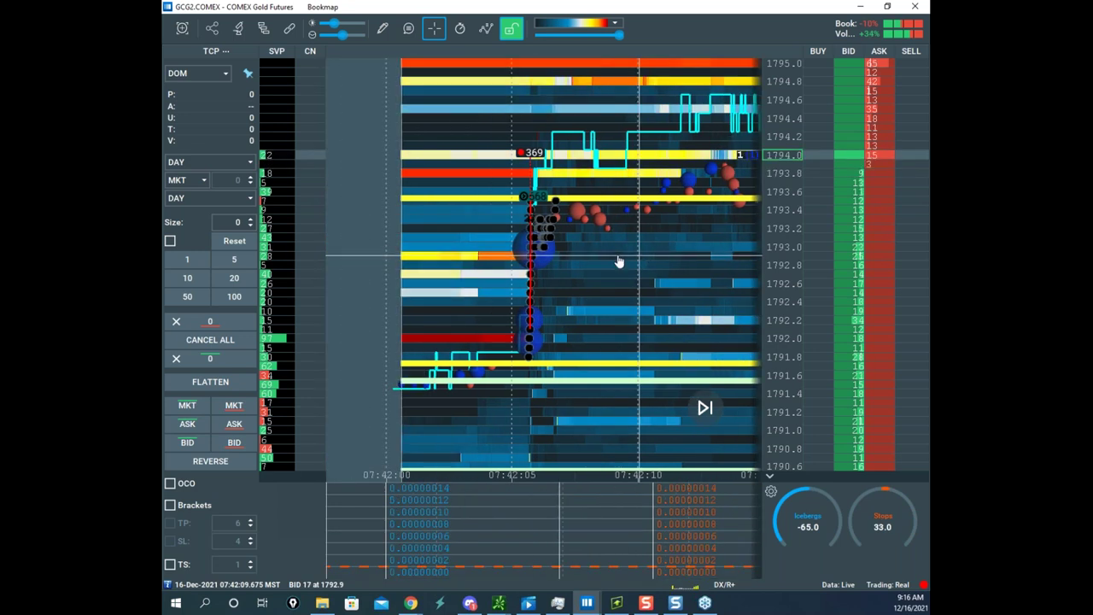
scroll(587, 261, "up", 3)
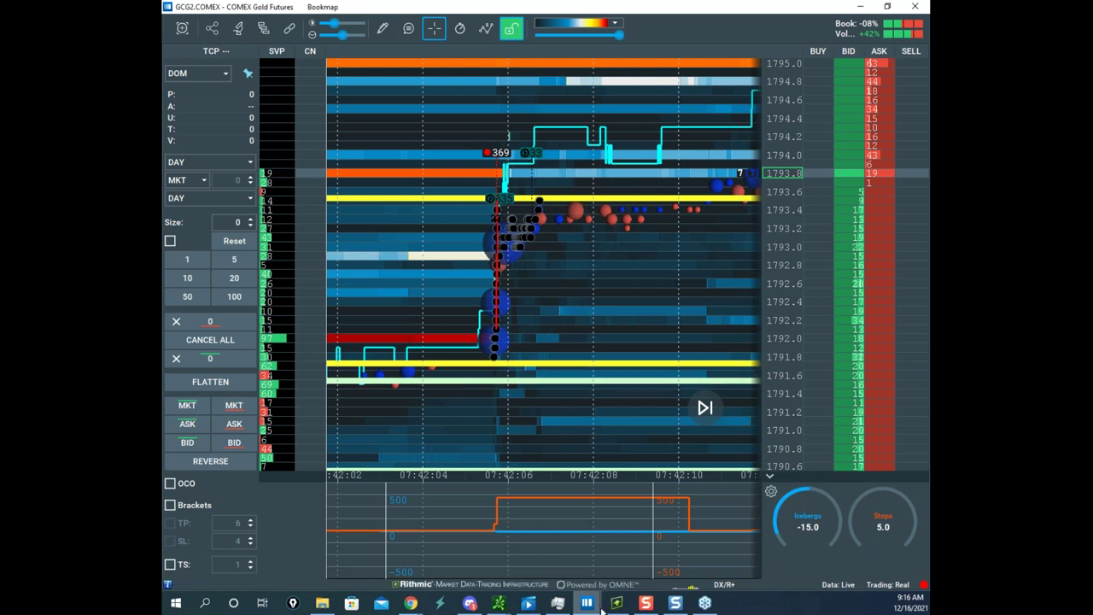
- Bring up the Nasdaq-100 window and examine its trading after the 09:03:30 stop run, through about 09:17
mouse_move(587, 602)
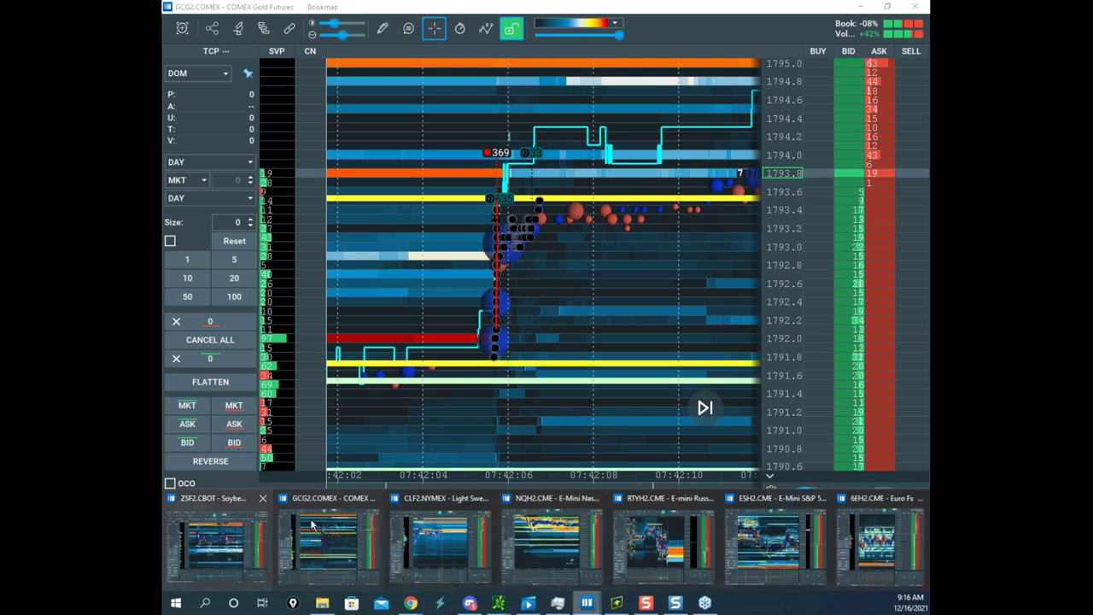
left_click(521, 542)
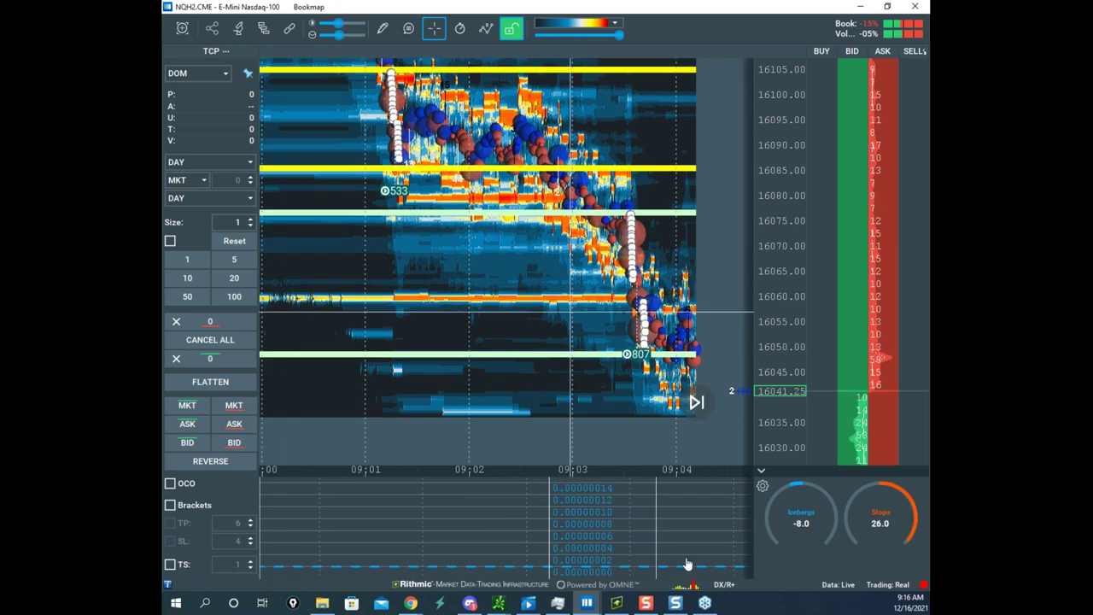
left_click_drag(738, 261, 524, 231)
scroll(524, 231, "down", 3)
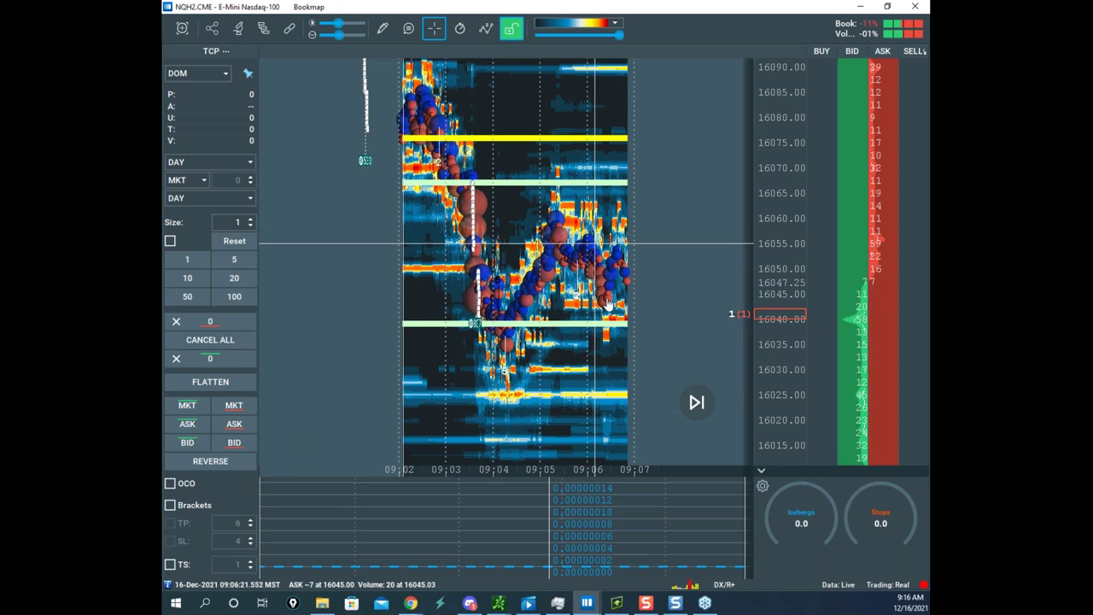
left_click_drag(631, 294, 466, 235)
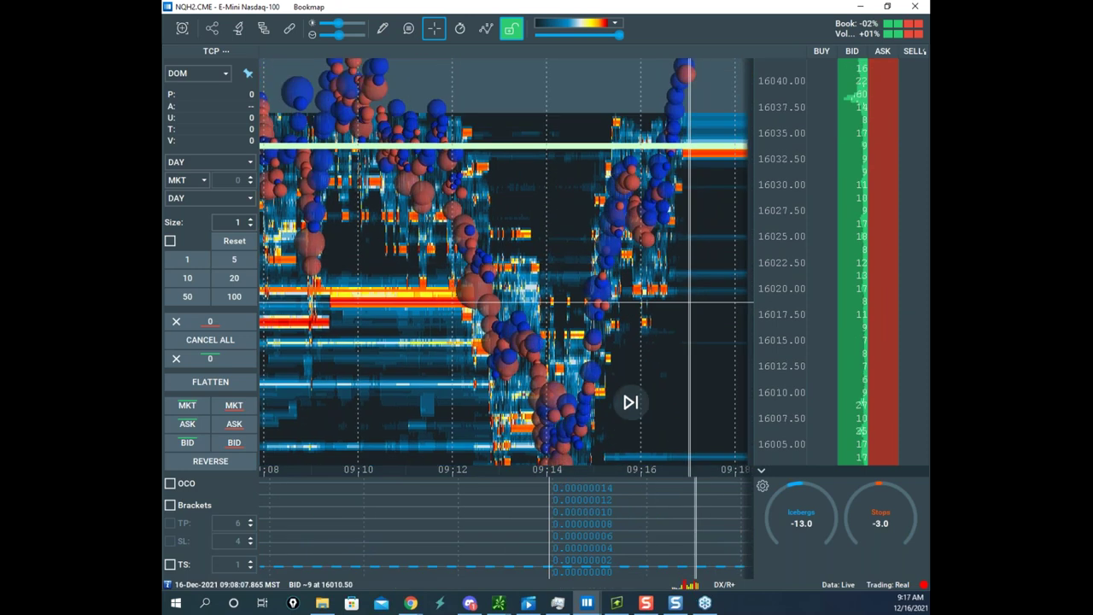
left_click_drag(531, 266, 587, 204)
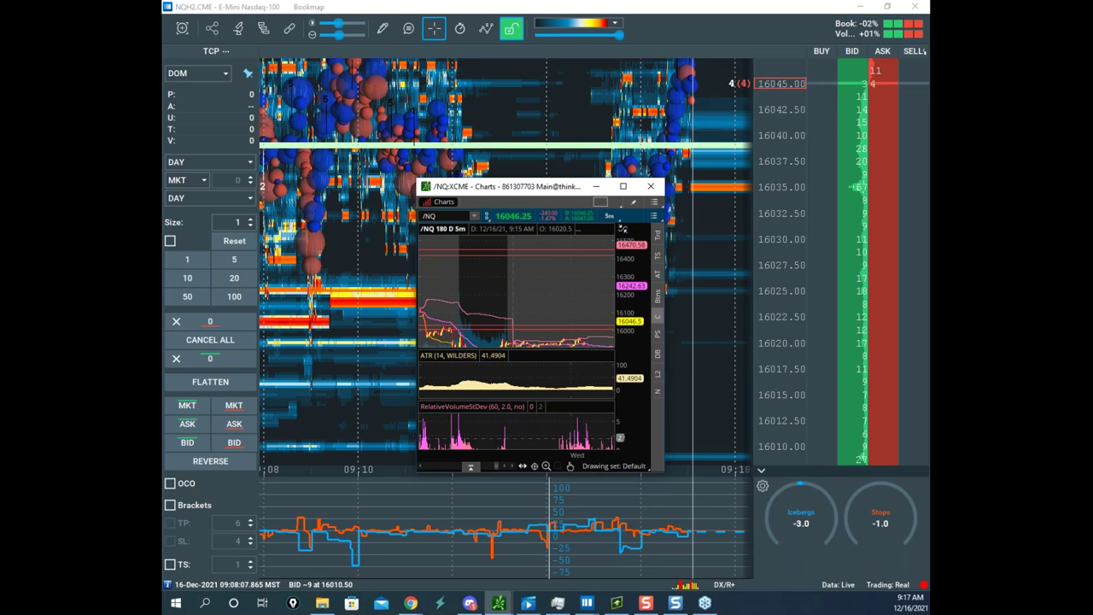
- Put away the /NQ thinkorswim chart and examine the latest Nasdaq-100 trading around 16038 on a finer price scale
left_click_drag(566, 189, 564, 194)
left_click(386, 286)
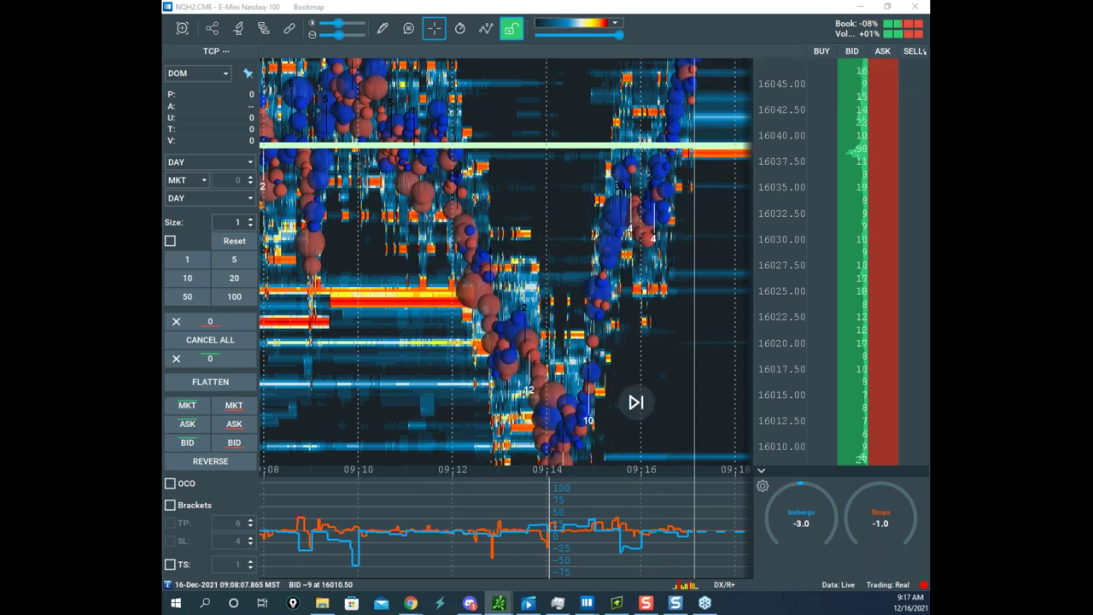
left_click_drag(774, 253, 719, 160)
scroll(719, 160, "up", 4)
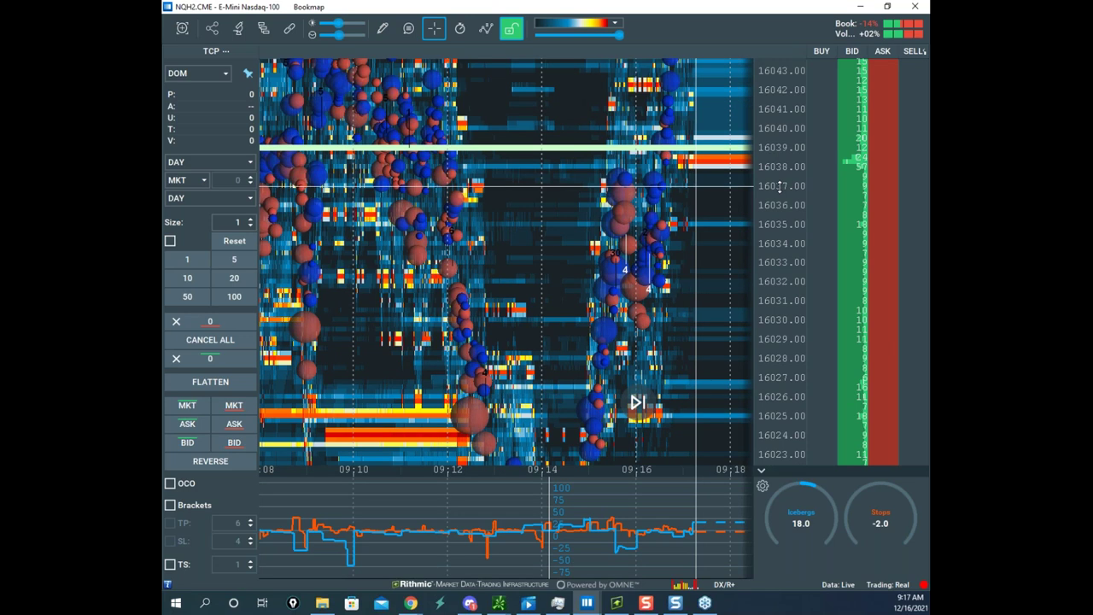
- Examine the Nasdaq-100 low near 16000 around 09:14, then its wider price action from 09:00 to 09:17
left_click_drag(699, 258, 693, 167)
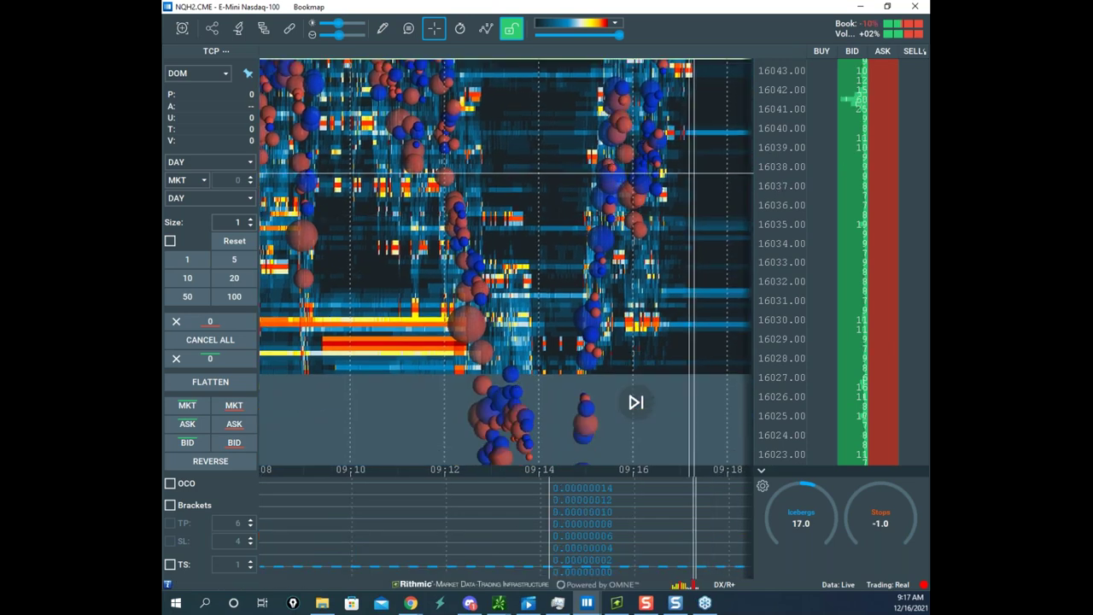
scroll(664, 281, "down", 3)
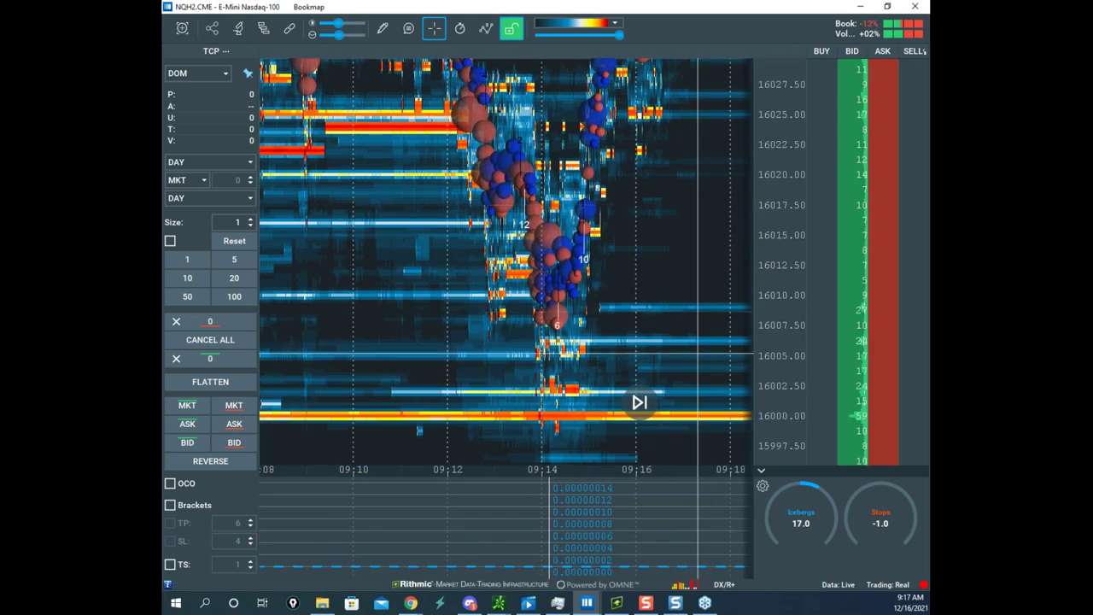
scroll(580, 265, "down", 6)
left_click_drag(620, 225, 608, 289)
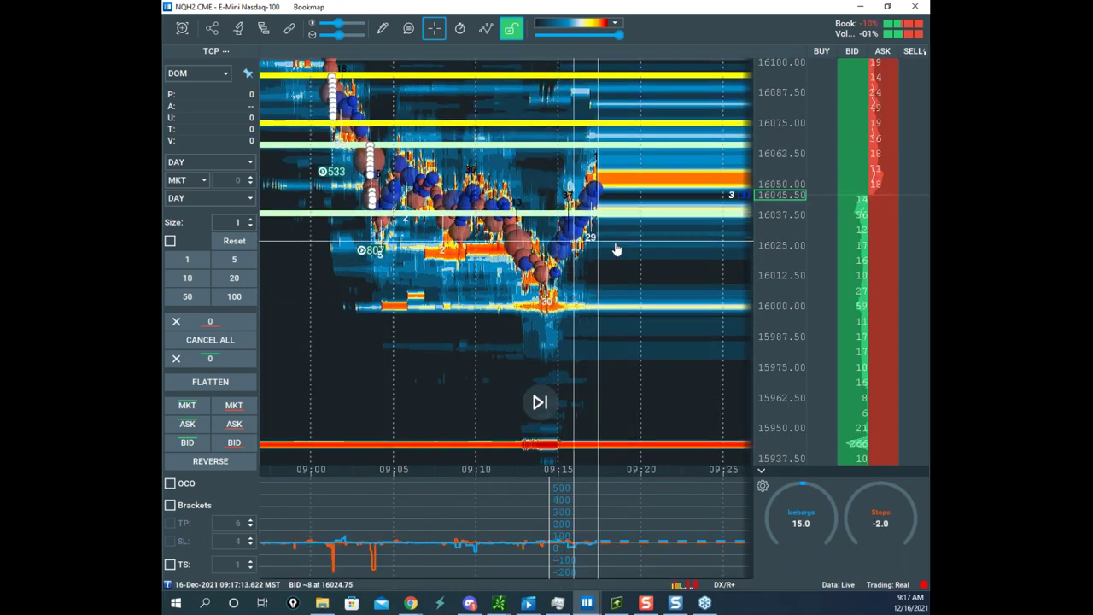
- Clear the old pen marks and mark the Nasdaq-100 533 and 807 stop runs, linking each to its spike in the stops indicator
key("ctrl+alt+g")
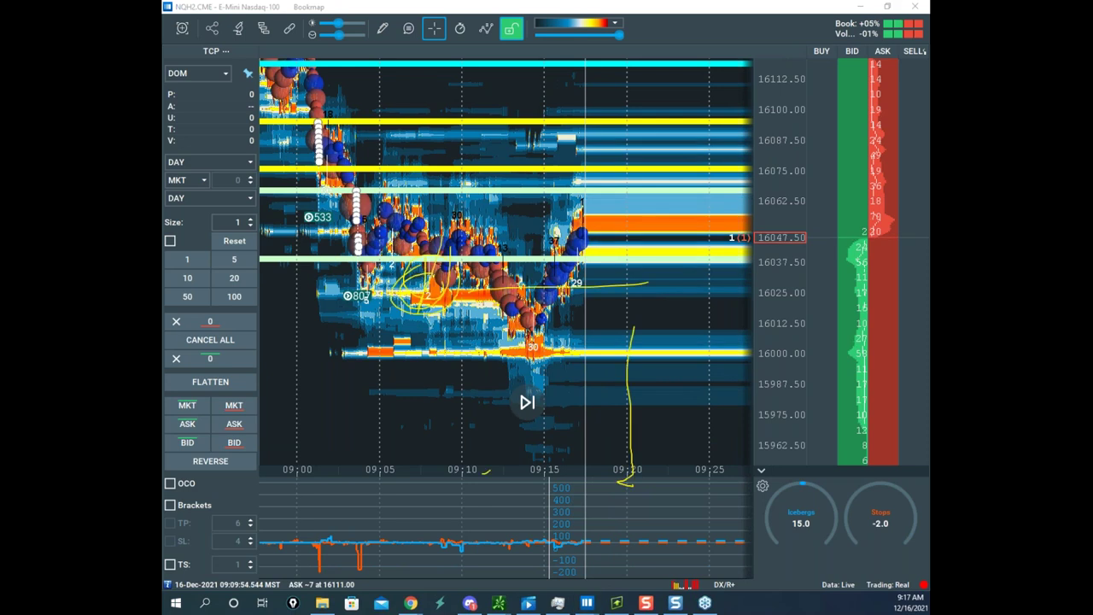
key("Delete")
left_click_drag(336, 195, 292, 413)
left_click_drag(324, 546, 335, 511)
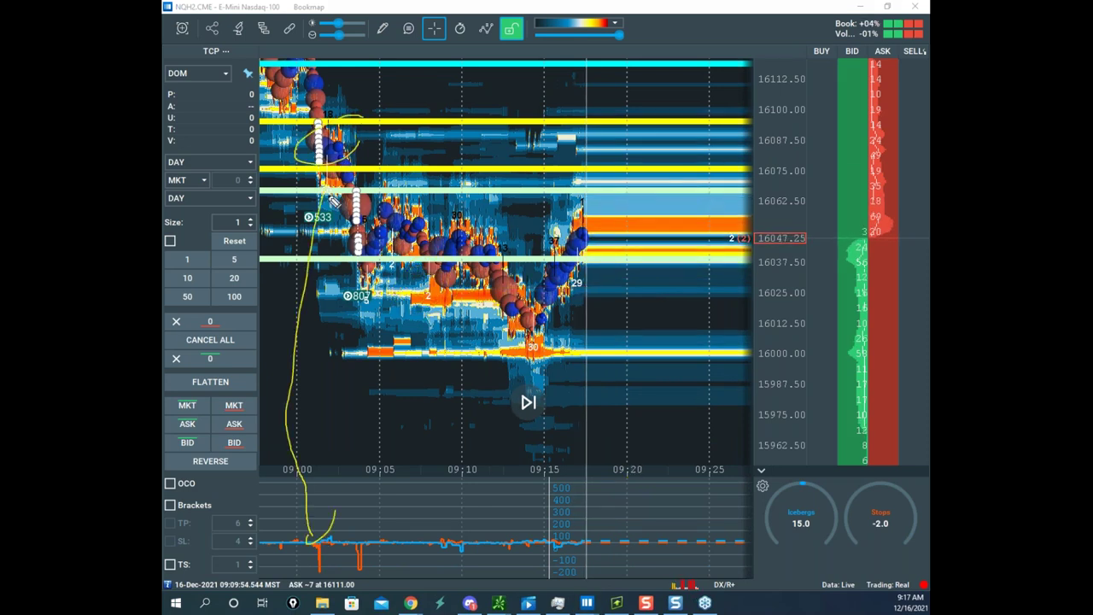
mouse_move(363, 261)
left_mouse_down()
mouse_move(362, 562)
mouse_move(393, 436)
left_mouse_up()
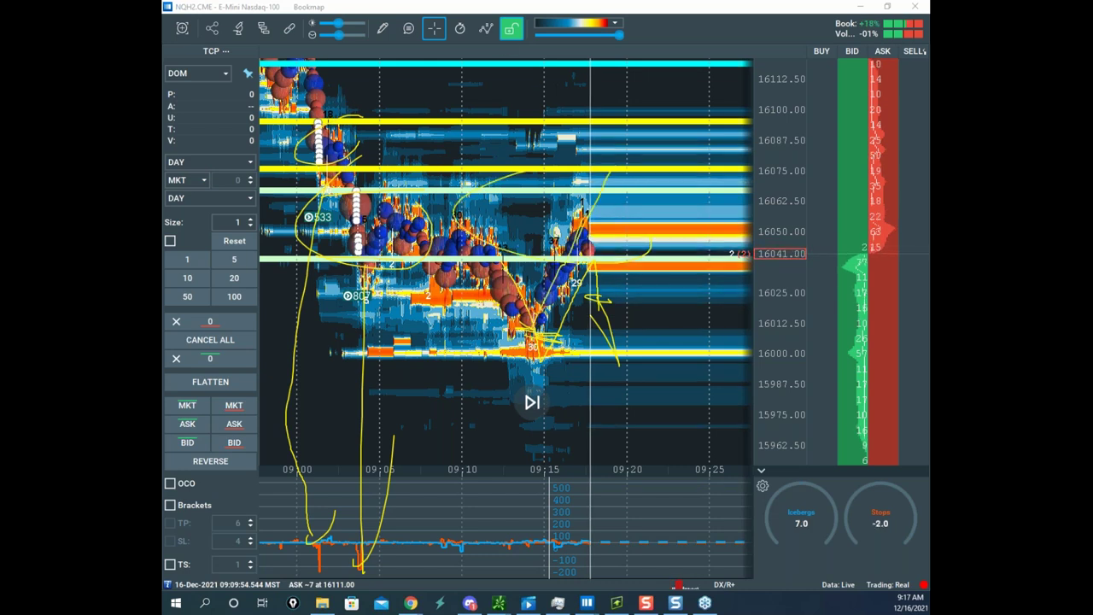
key("Escape")
- Move the Nasdaq-100 window out of the way and bring up the E-Mini S&P 500 window
left_click_drag(586, 10, 8, 325)
scroll(879, 438, "down", 4)
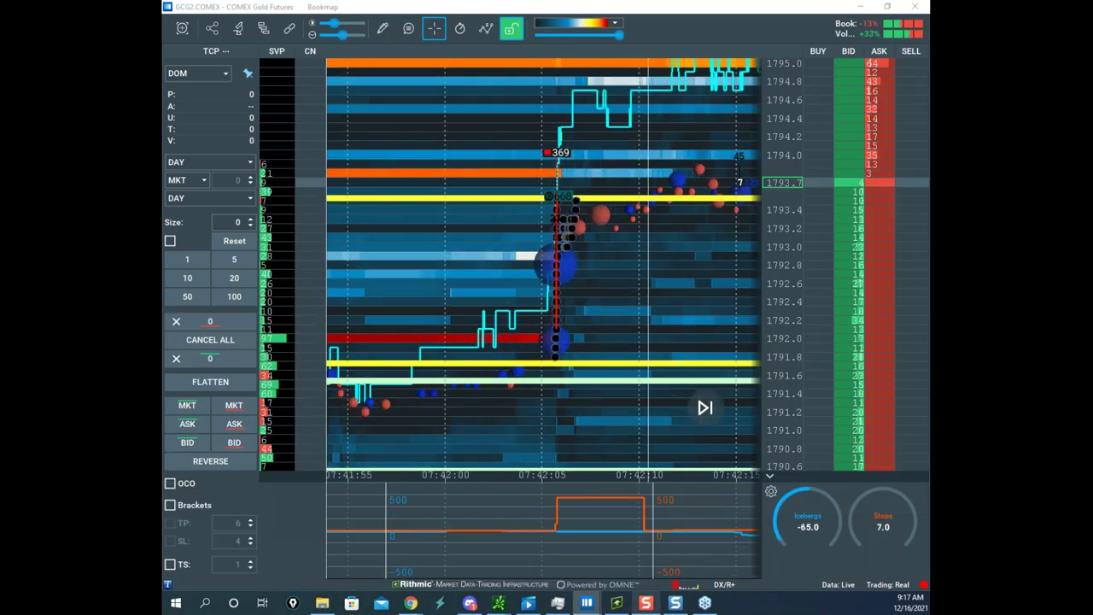
mouse_move(587, 603)
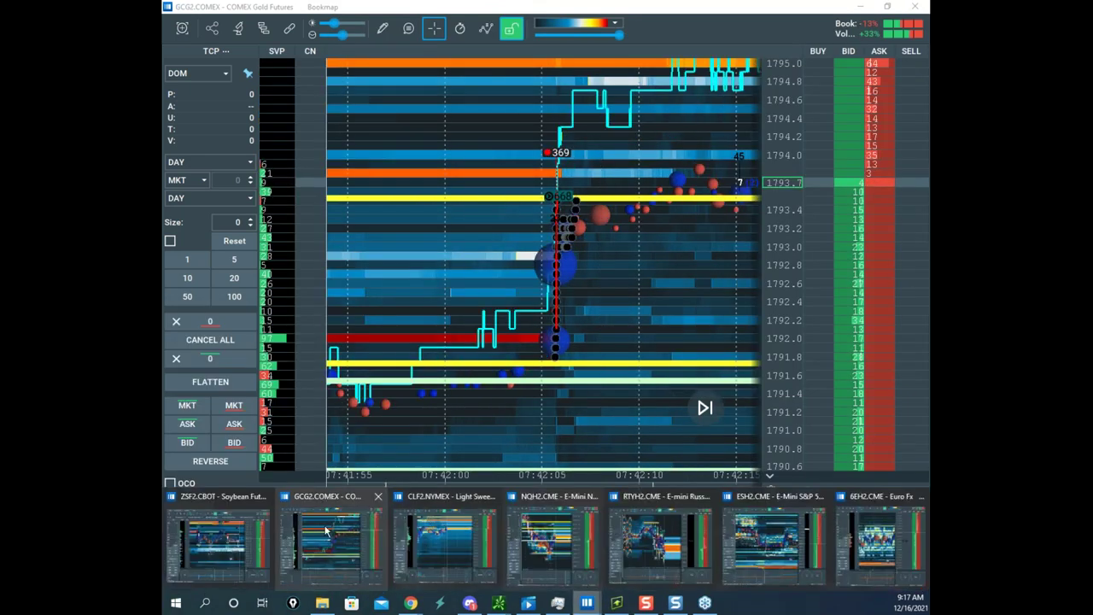
left_click(753, 544)
left_click(606, 347)
- Examine the S&P 500's trading from the 09:03 drop through the 610 marker near 09:14 to the latest price around 4700
scroll(642, 274, "down", 5)
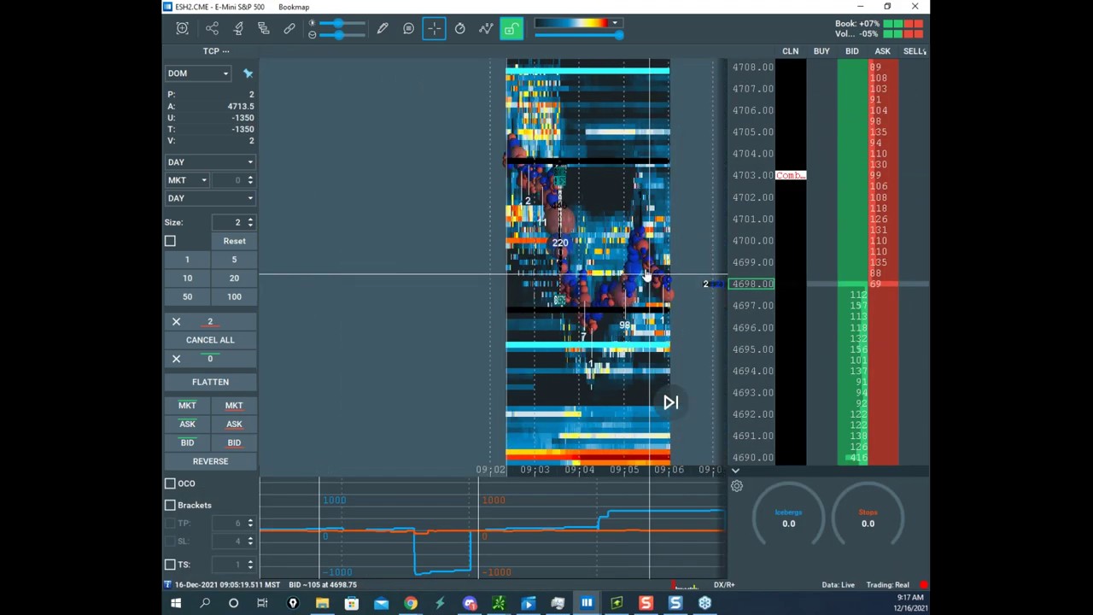
left_click_drag(707, 217, 404, 199)
scroll(483, 214, "down", 3)
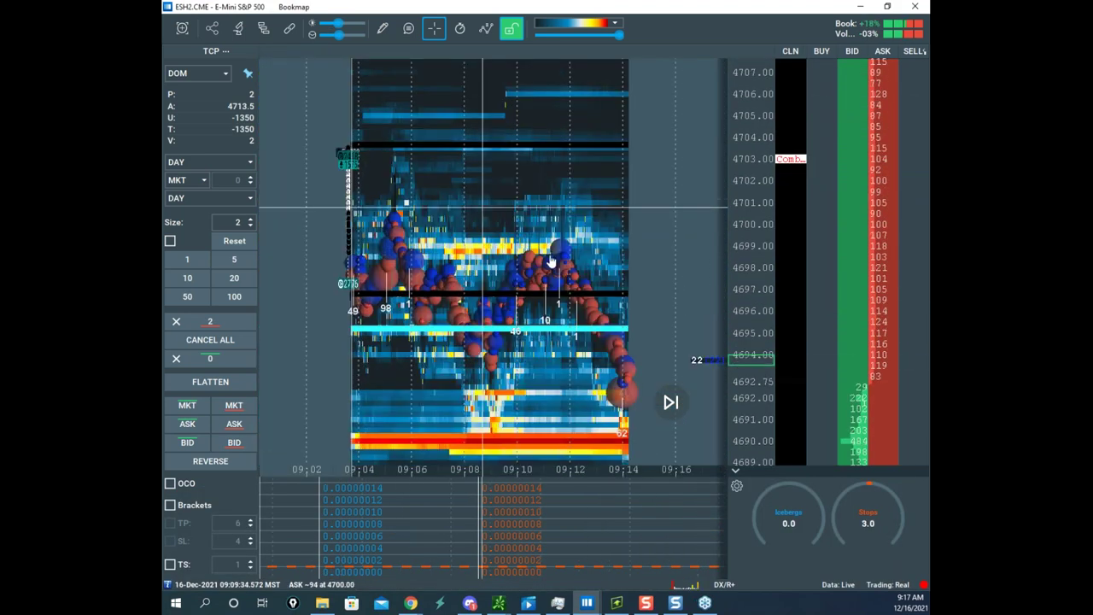
left_click_drag(724, 279, 511, 182)
left_click_drag(642, 285, 650, 321)
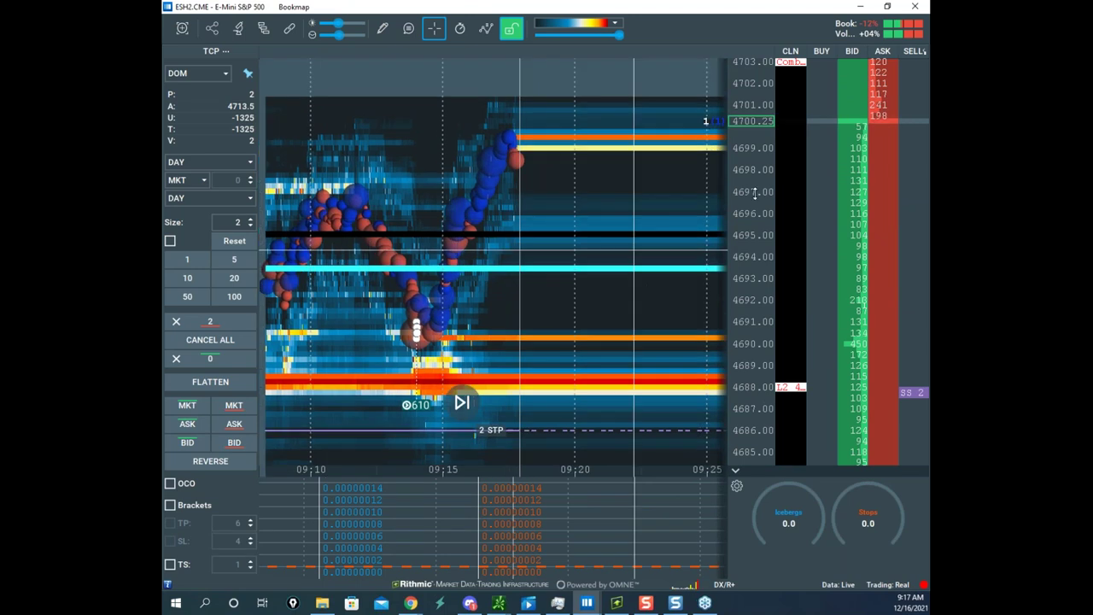
scroll(754, 193, "down", 2)
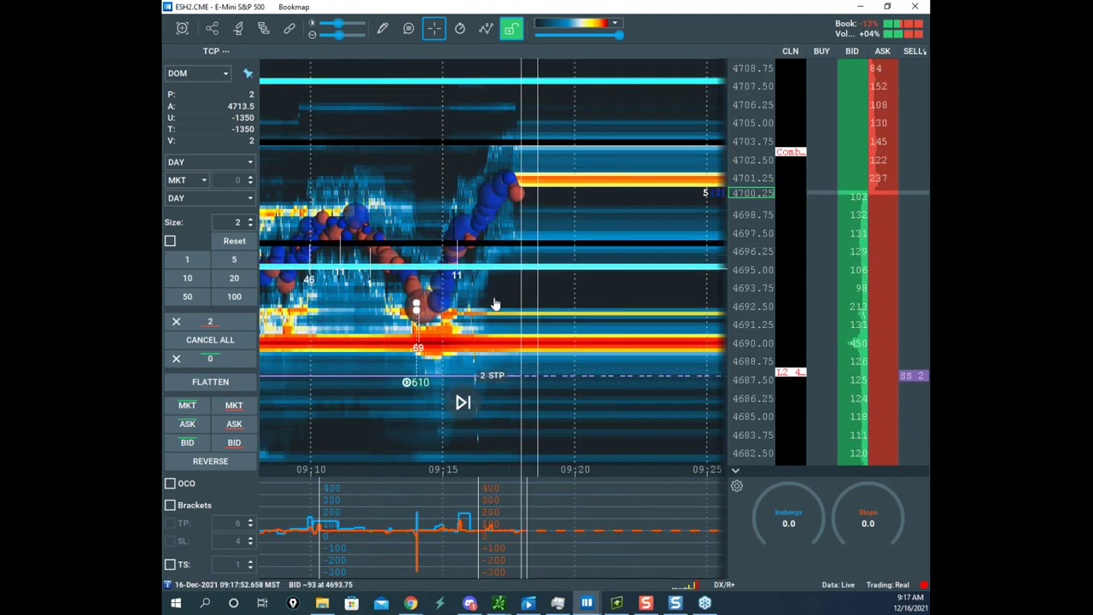
scroll(571, 261, "down", 3)
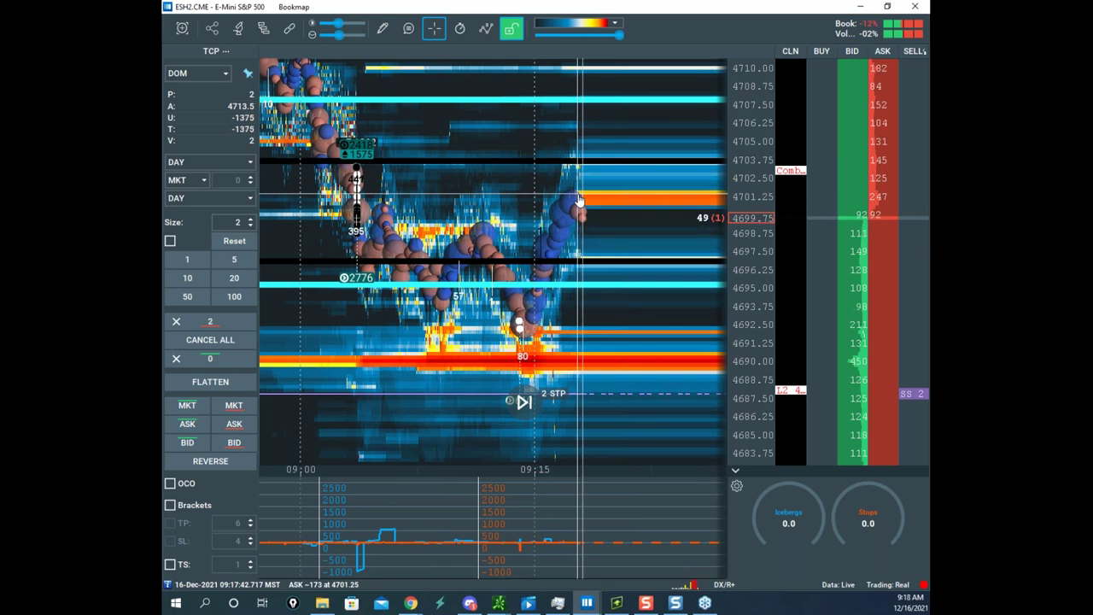
- Examine the S&P 500 sell-off through 4703 near 09:03:30 and the trading that followed up to about 09:08
left_click_drag(555, 139, 561, 151)
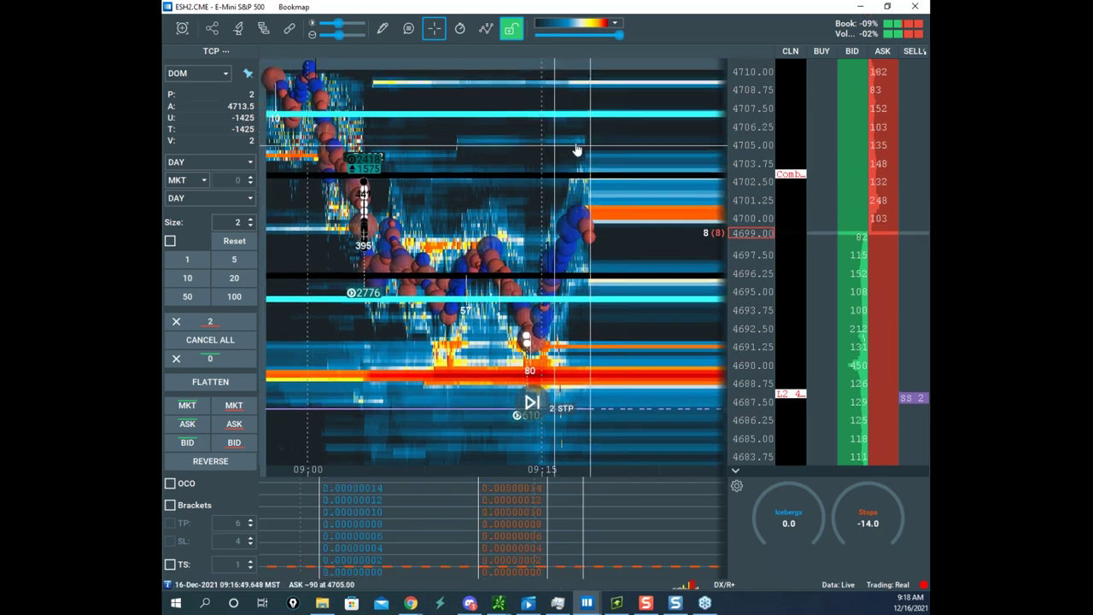
scroll(745, 178, "up", 2)
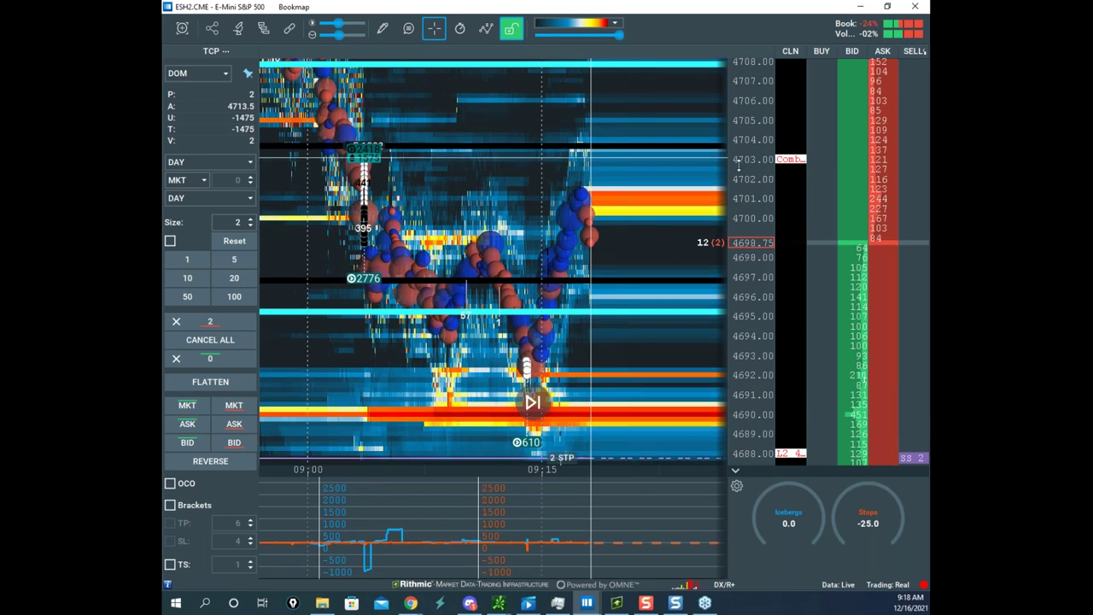
scroll(738, 163, "down", 2)
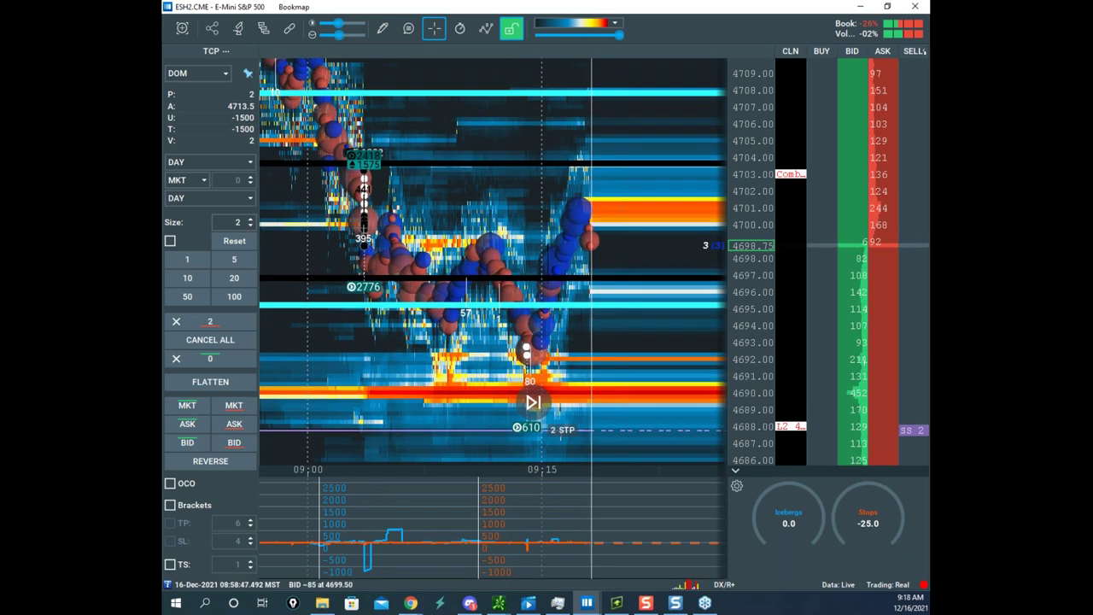
left_click_drag(371, 147, 474, 193)
scroll(475, 193, "up", 3)
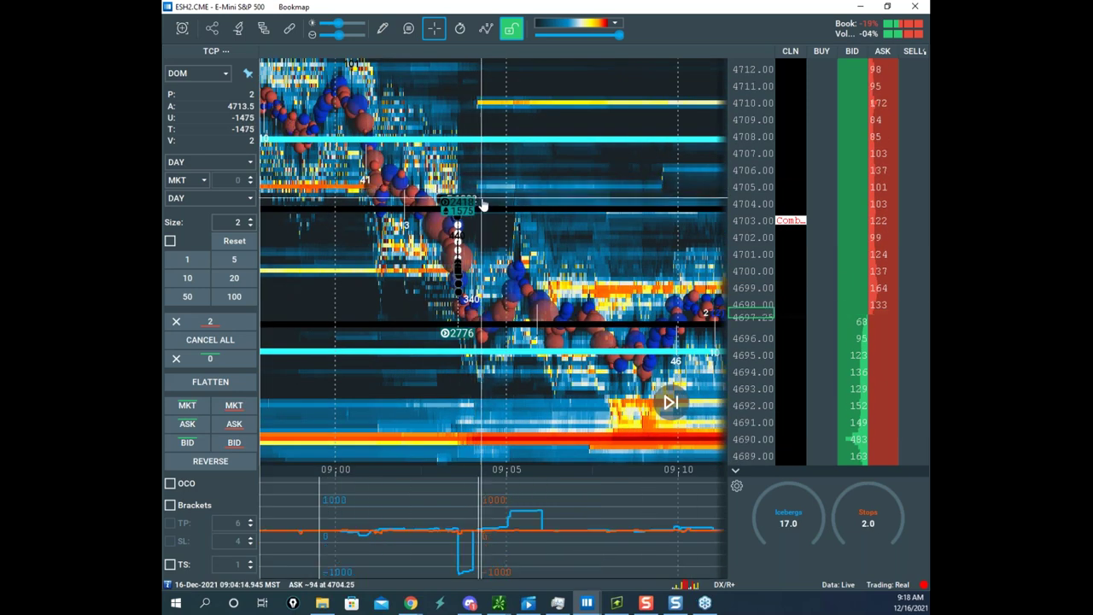
scroll(479, 204, "up", 3)
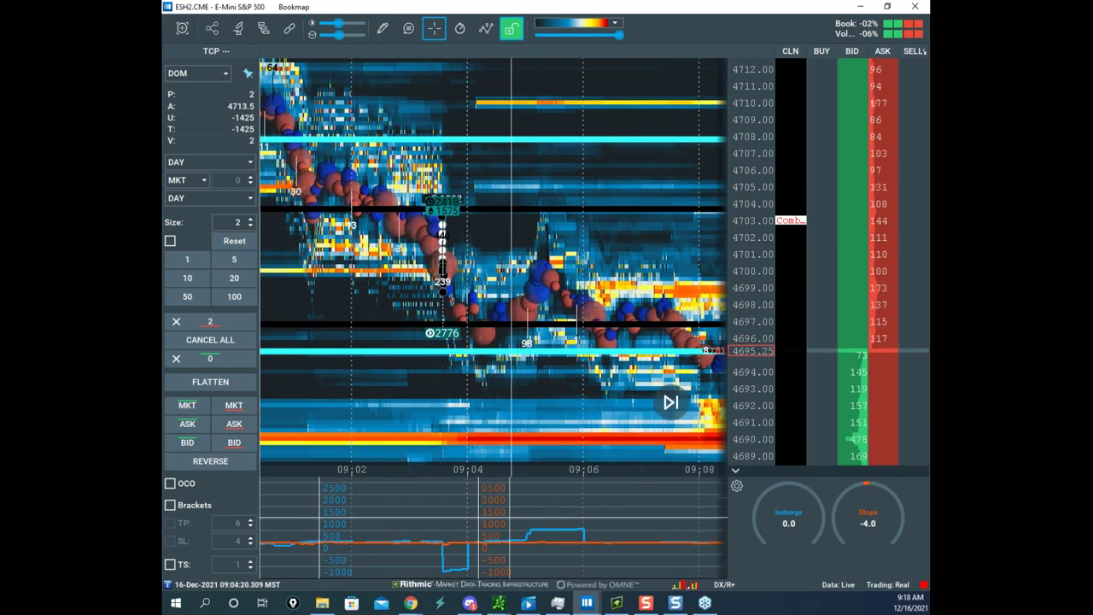
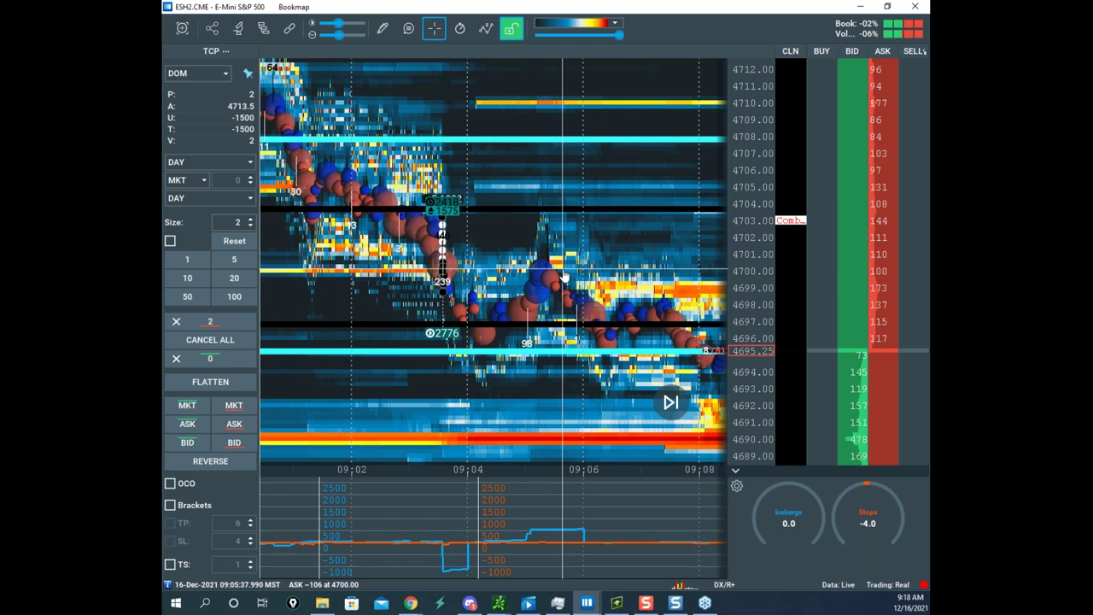
- Clear the old pen marks, then mark the indicator before the 09:03 drop and sketch a zigzag of bounces above the 4697 line
scroll(495, 254, "down", 5)
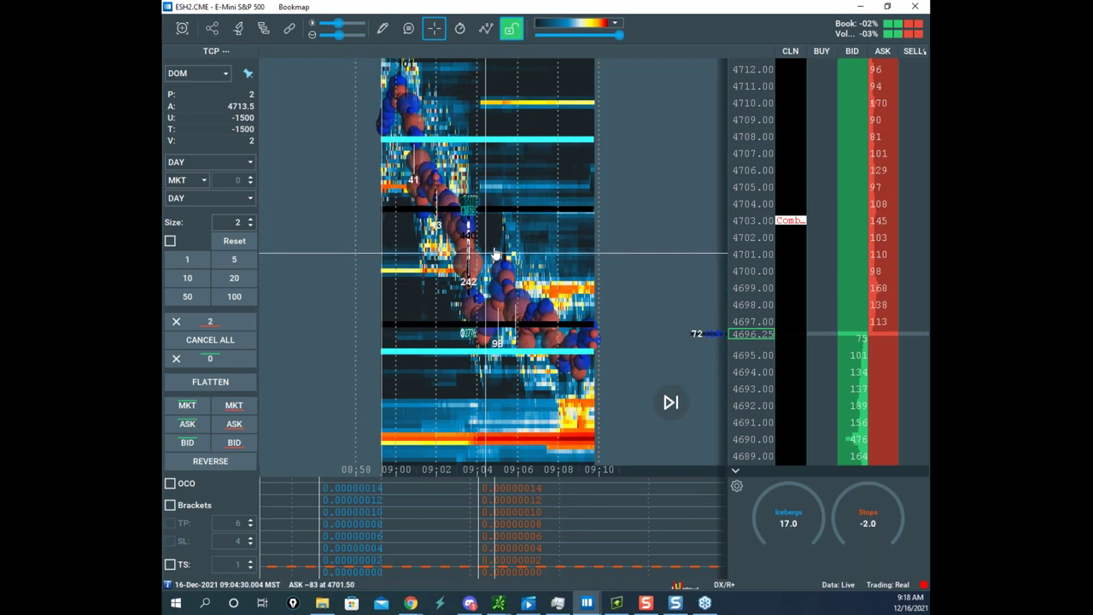
scroll(418, 201, "down", 3)
left_click_drag(454, 248, 443, 193)
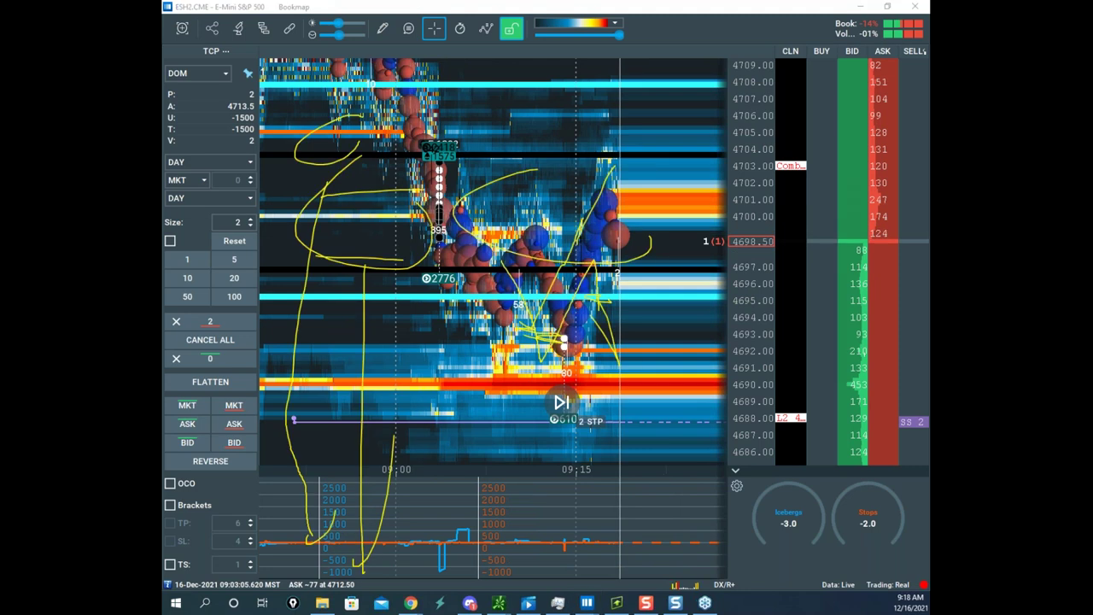
left_click(391, 311)
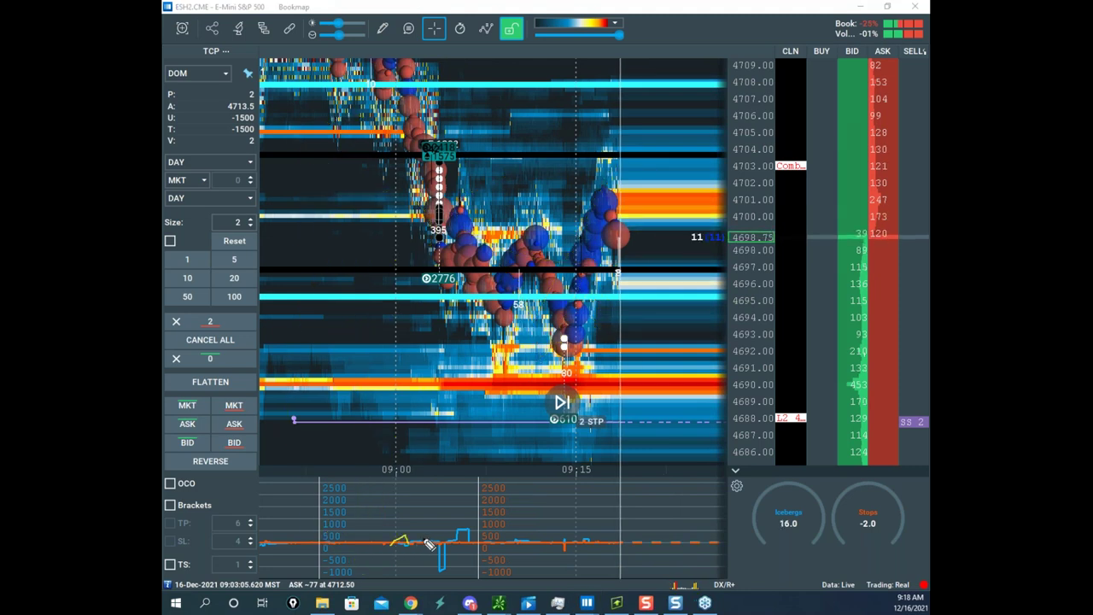
mouse_move(413, 533)
left_mouse_down()
mouse_move(402, 541)
mouse_move(419, 522)
mouse_move(443, 541)
left_mouse_up()
left_click_drag(316, 540, 411, 531)
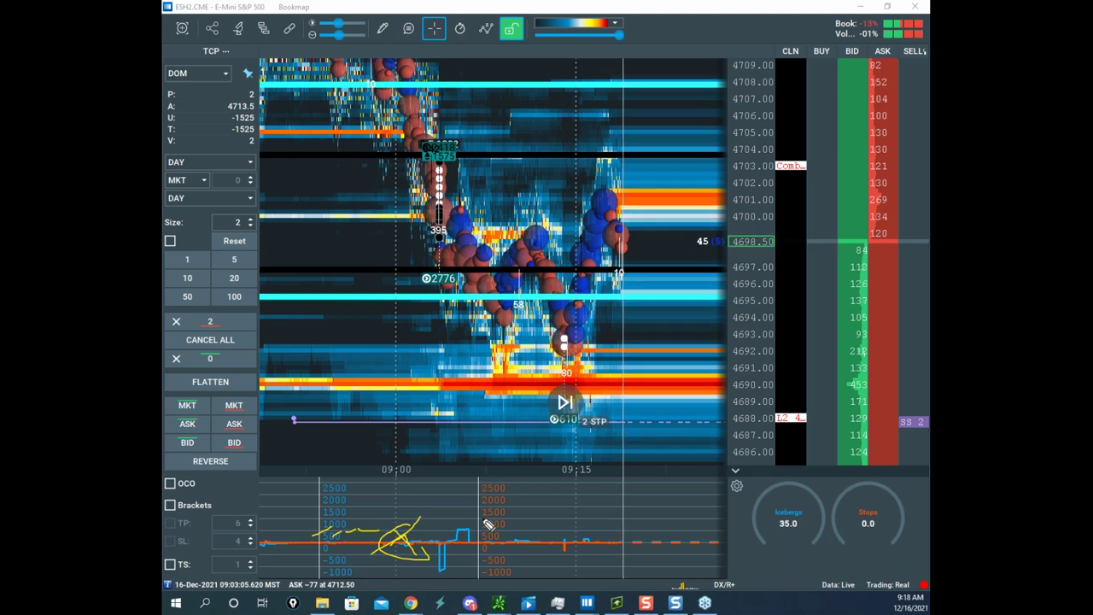
mouse_move(488, 205)
left_mouse_down()
mouse_move(516, 181)
mouse_move(700, 181)
left_mouse_up()
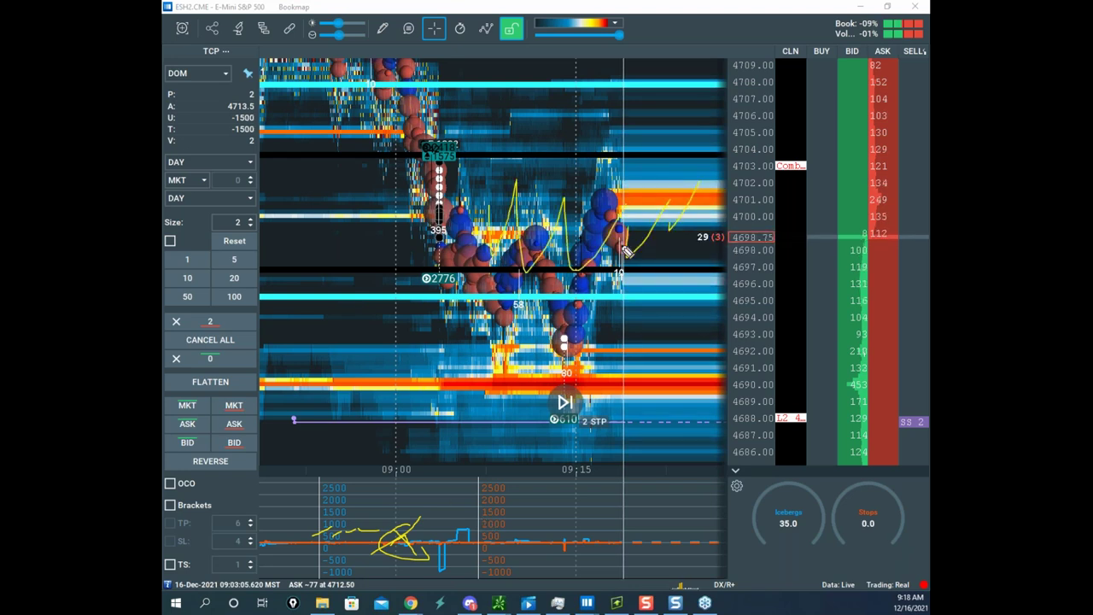
key("Escape")
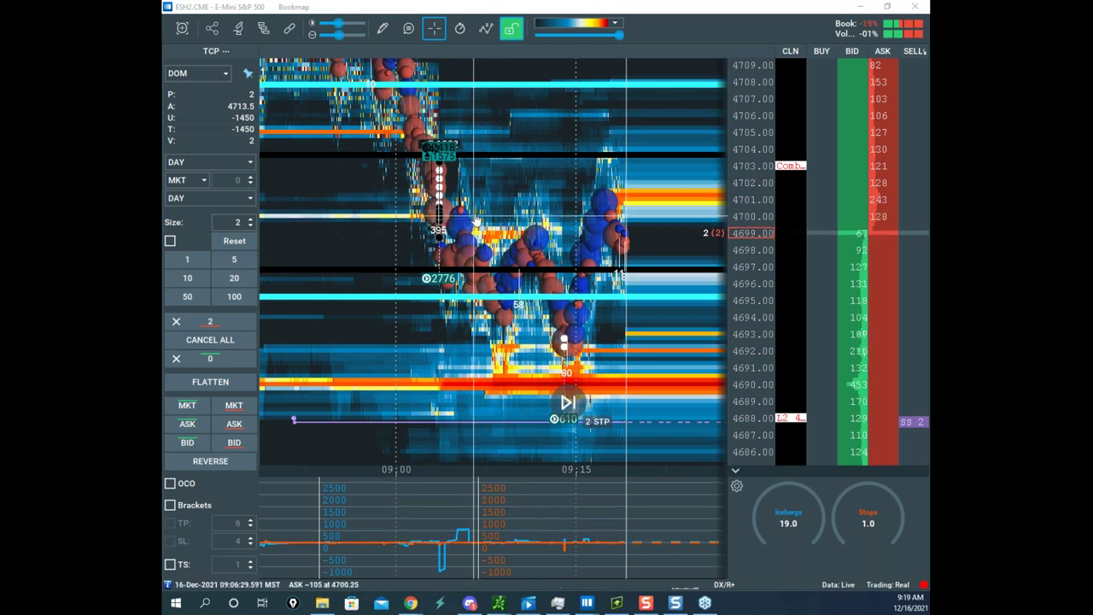
- Examine the S&P 500's 2776 and 1575 markers up close, from about 09:03:25 to 09:03:40
left_click_drag(487, 216, 545, 234)
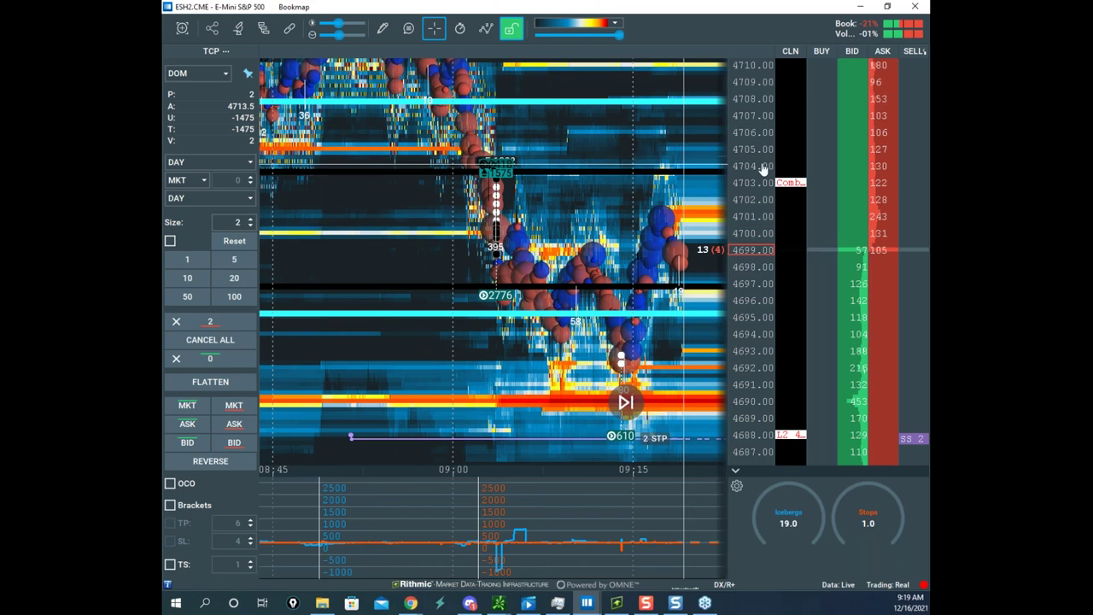
scroll(475, 234, "up", 5)
left_click_drag(476, 234, 533, 233)
scroll(566, 237, "up", 3)
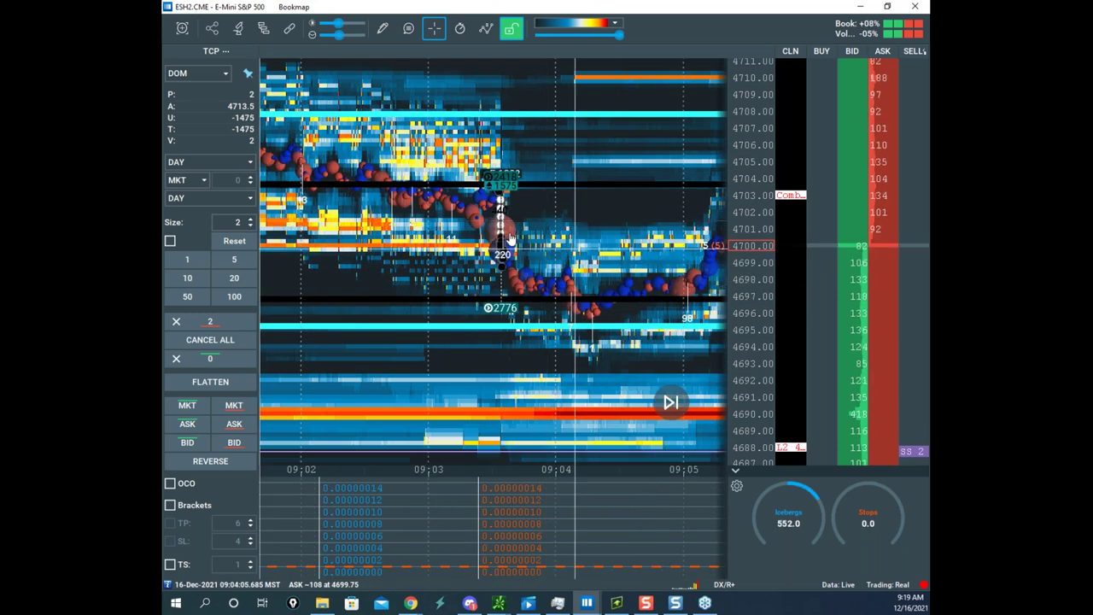
scroll(555, 306, "up", 5)
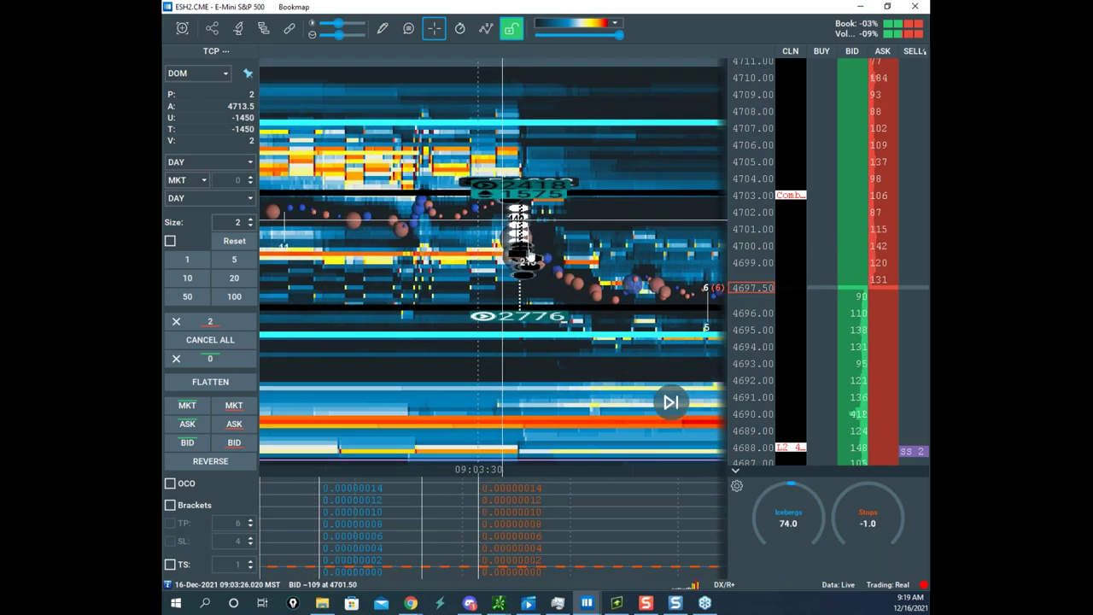
scroll(538, 237, "up", 3)
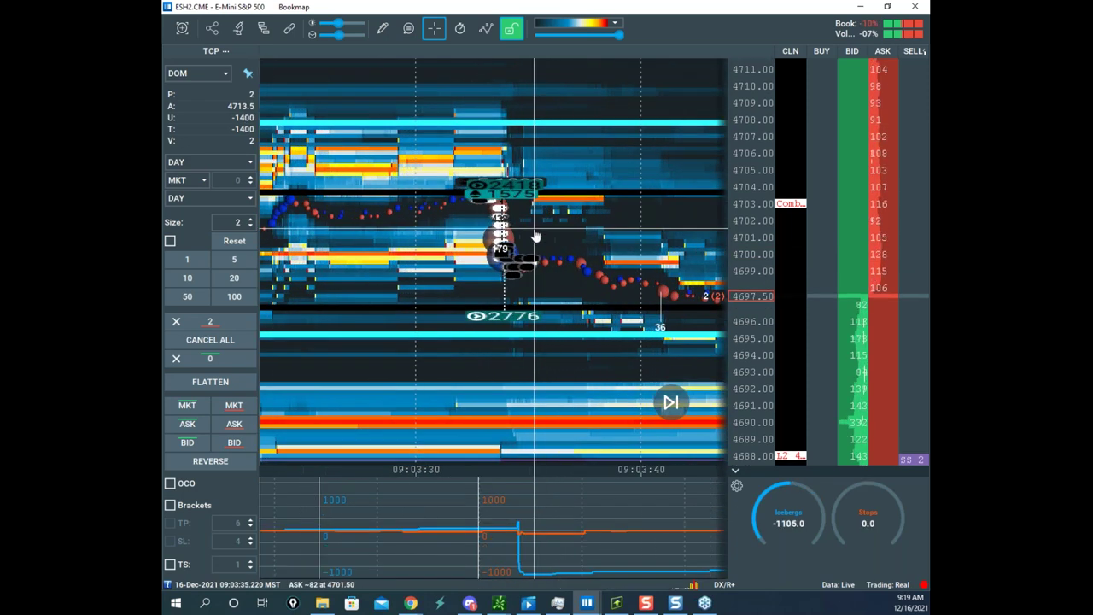
left_click_drag(544, 237, 564, 258)
- Go back through the S&P 500's earlier trading to the rally and reversal between 08:15 and 08:45
scroll(524, 186, "down", 8)
scroll(501, 150, "up", 5)
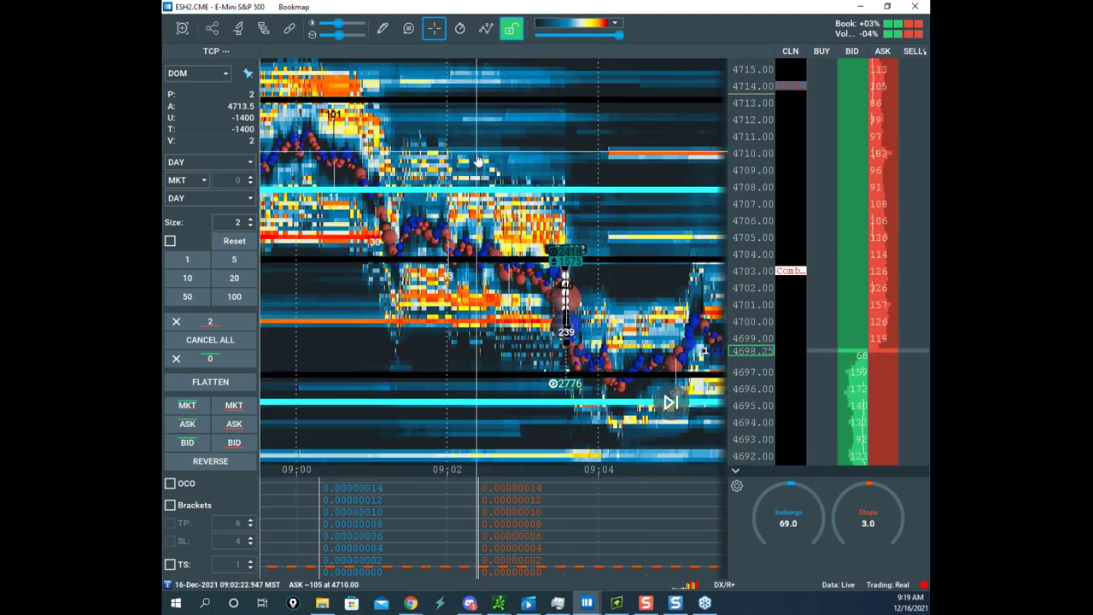
scroll(480, 161, "down", 5)
scroll(559, 173, "down", 5)
scroll(568, 160, "down", 5)
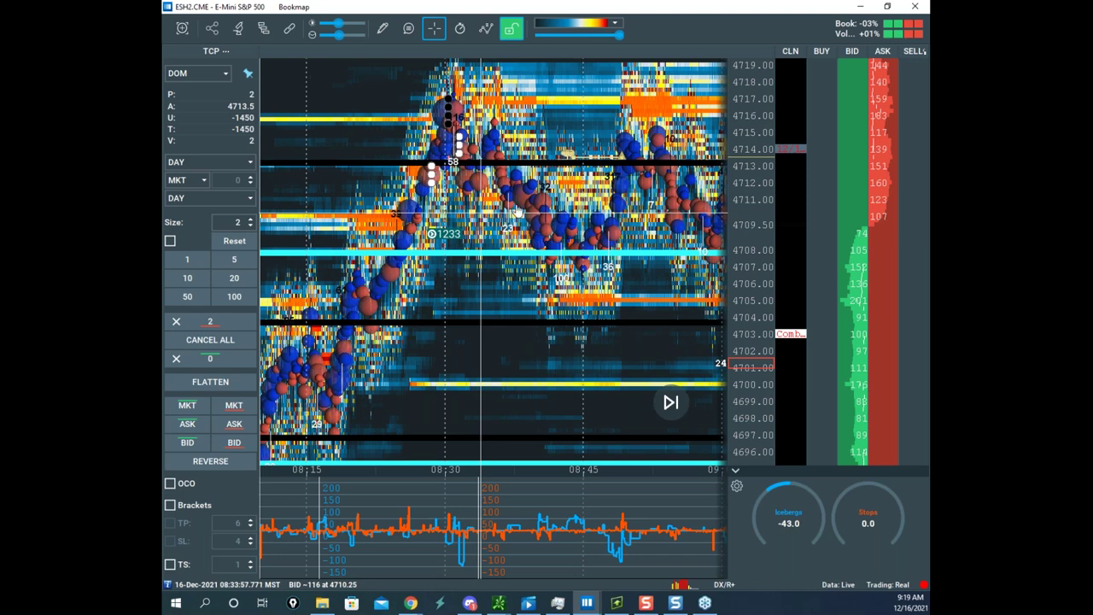
left_click_drag(557, 127, 556, 182)
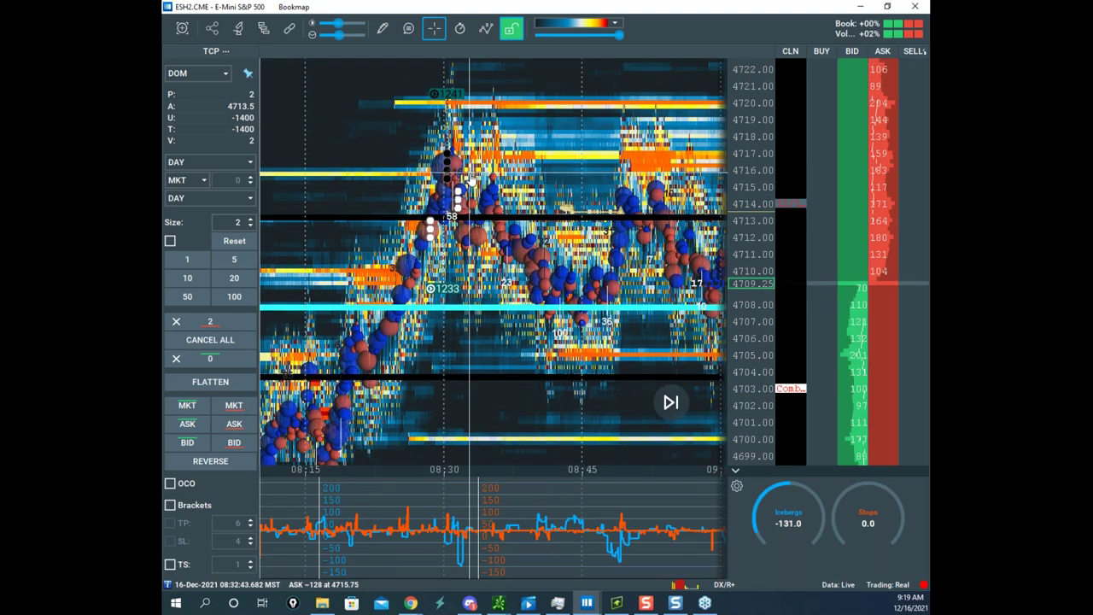
- Examine the S&P 500's 1241 marker near 08:30 and the following trading through 08:32 on a finer time and price scale
scroll(470, 180, "up", 3)
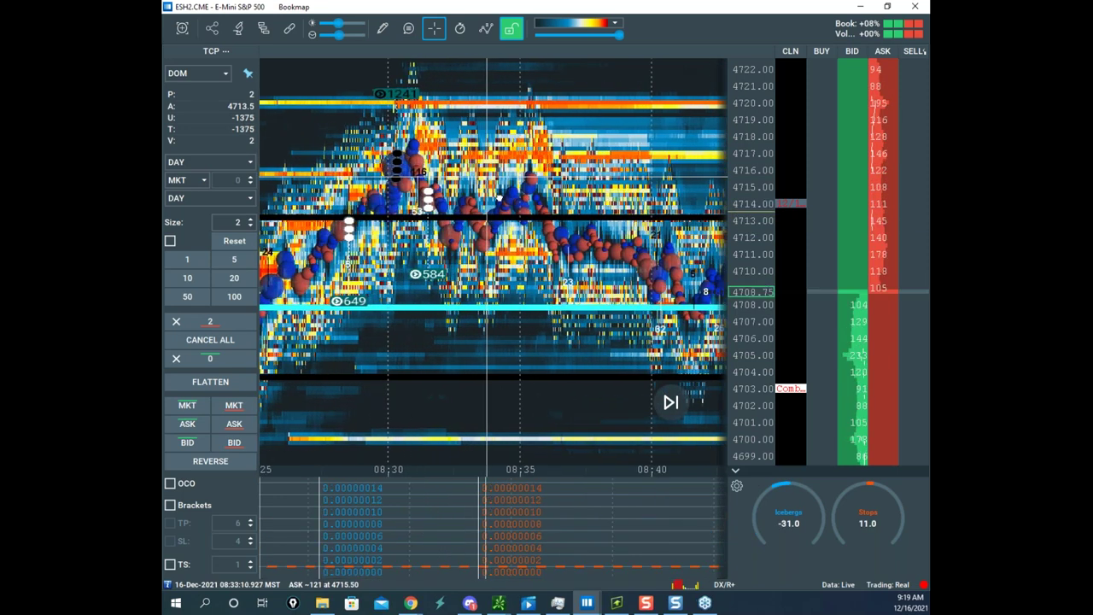
scroll(475, 181, "up", 5)
left_click_drag(480, 175, 548, 176)
scroll(520, 162, "up", 2)
left_click_drag(505, 140, 497, 210)
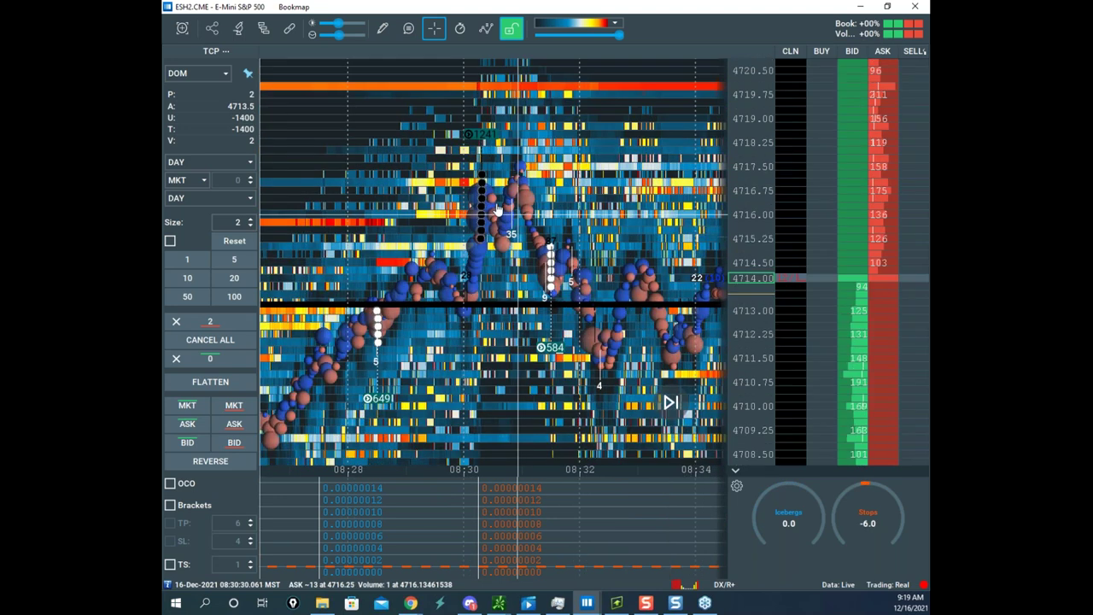
scroll(497, 208, "up", 3)
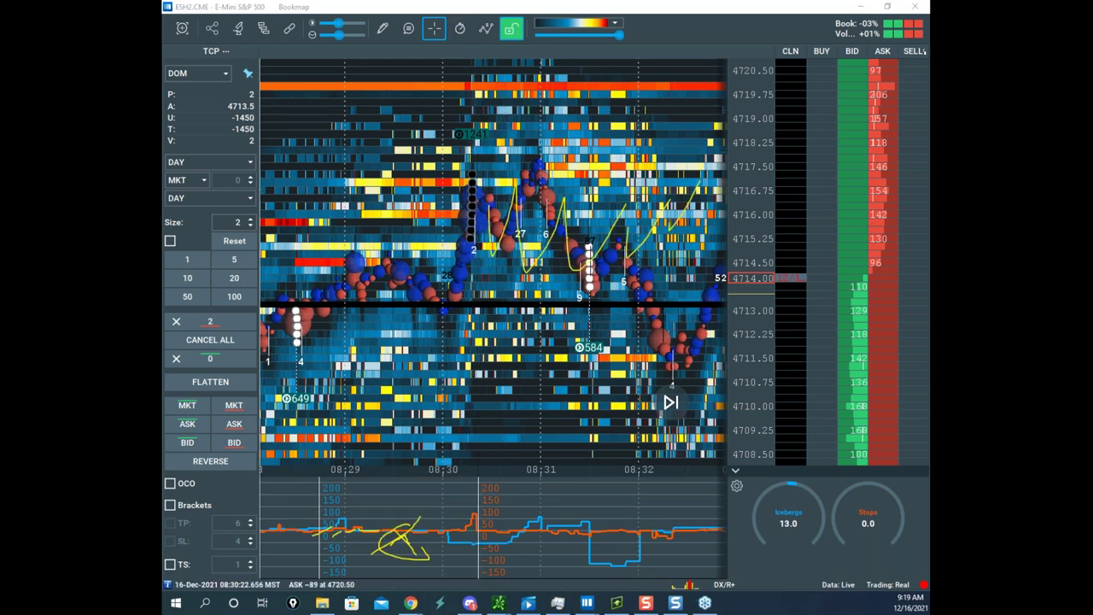
- Circle the S&P 500's 1241 marker and the black dots beneath it, and line their range near 4717.50 and 4715
left_click(583, 123)
left_click_drag(460, 127, 538, 124)
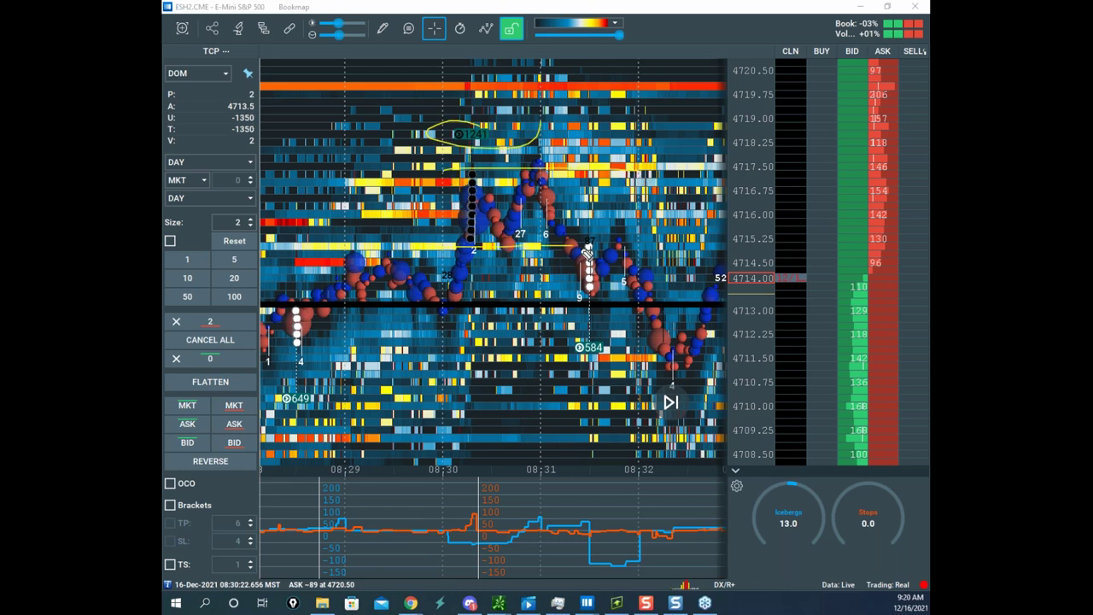
left_click_drag(446, 171, 551, 168)
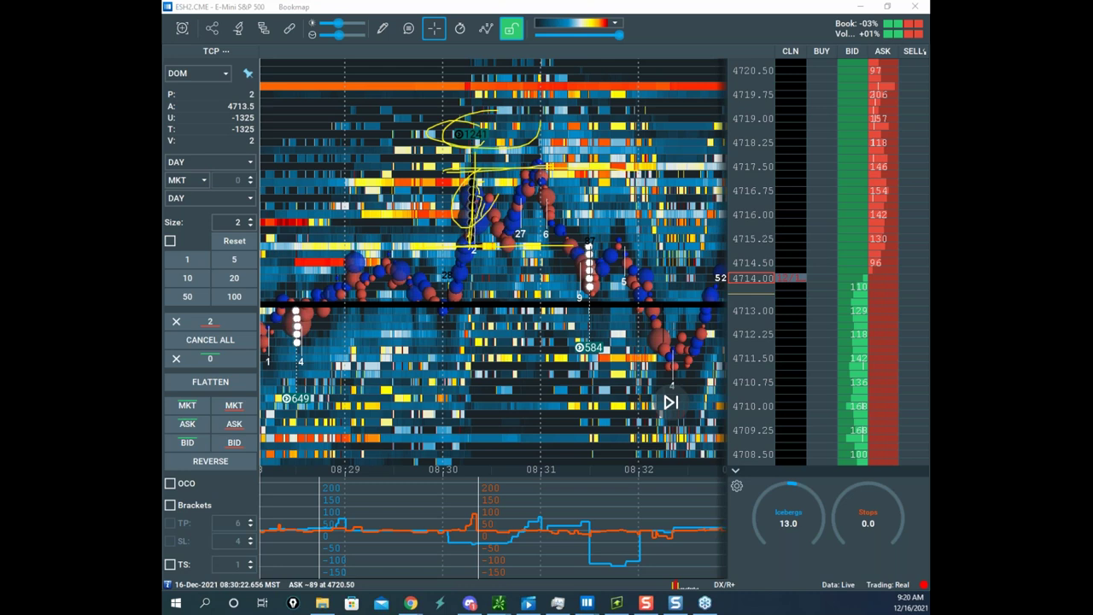
- Redraw the range lines near 4717.50 and 4715, mark the indicator's drop between 08:31 and 08:32, and clear the marks
key("Escape")
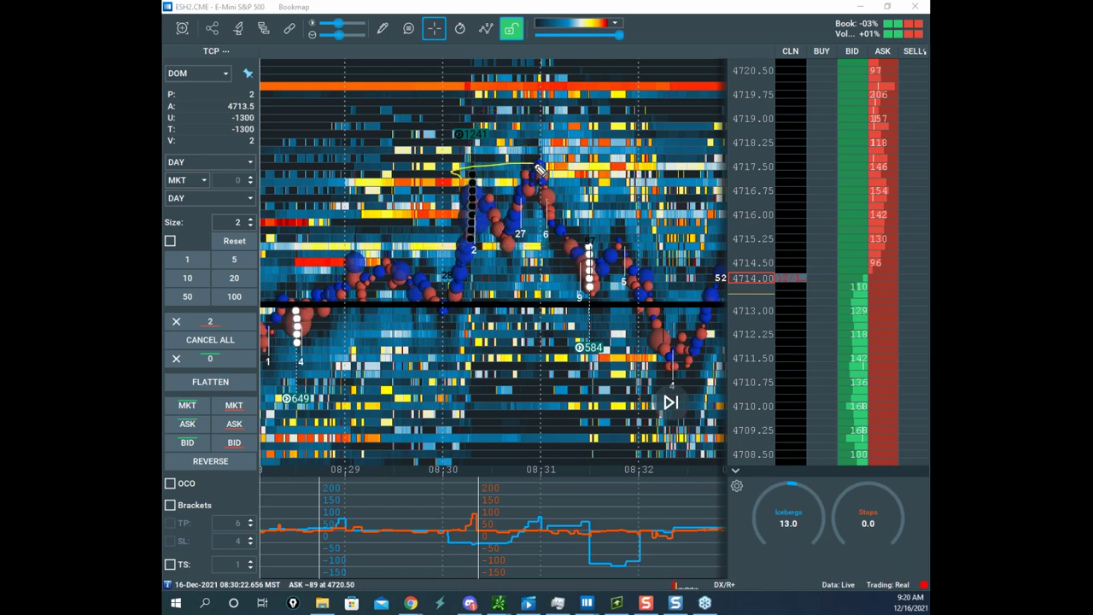
left_click_drag(444, 246, 583, 258)
left_click_drag(479, 239, 482, 150)
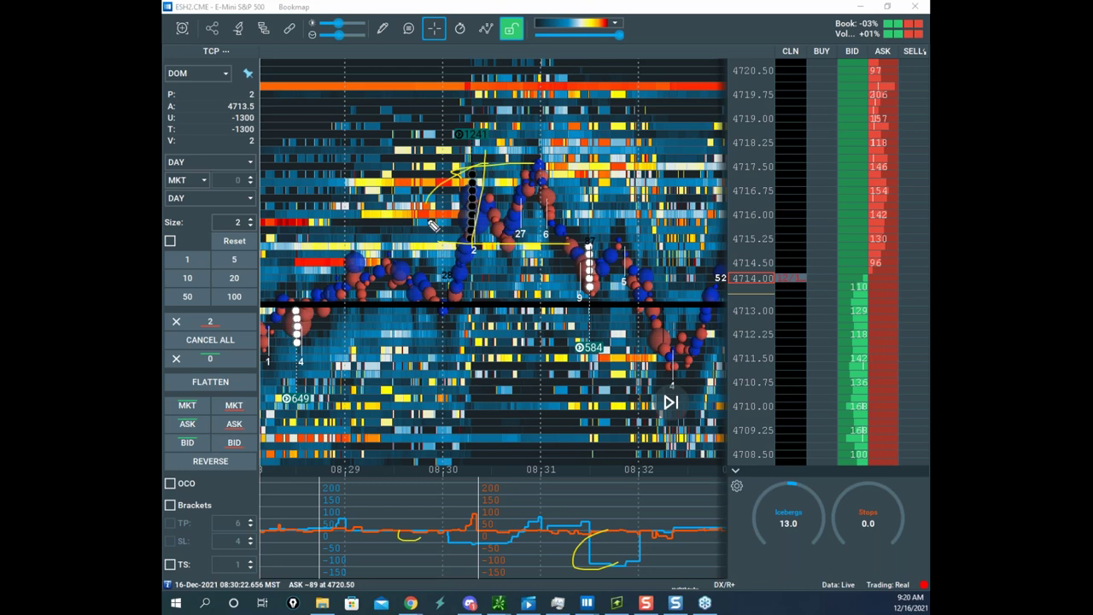
key("Escape")
- Examine how the S&P 500 traded after the 1241 marker through about 08:38 on a wider time scale
scroll(585, 142, "down", 5)
left_click_drag(598, 162, 517, 123)
scroll(753, 154, "down", 2)
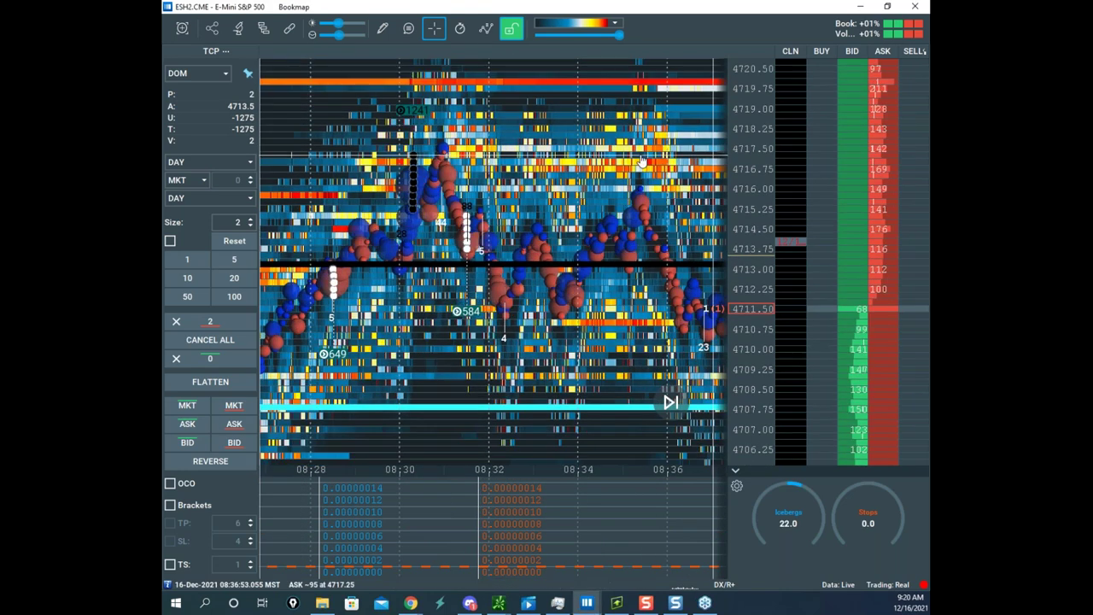
scroll(614, 145, "down", 2)
left_click_drag(615, 144, 484, 109)
left_click_drag(531, 160, 578, 174)
left_click_drag(529, 62, 591, 70)
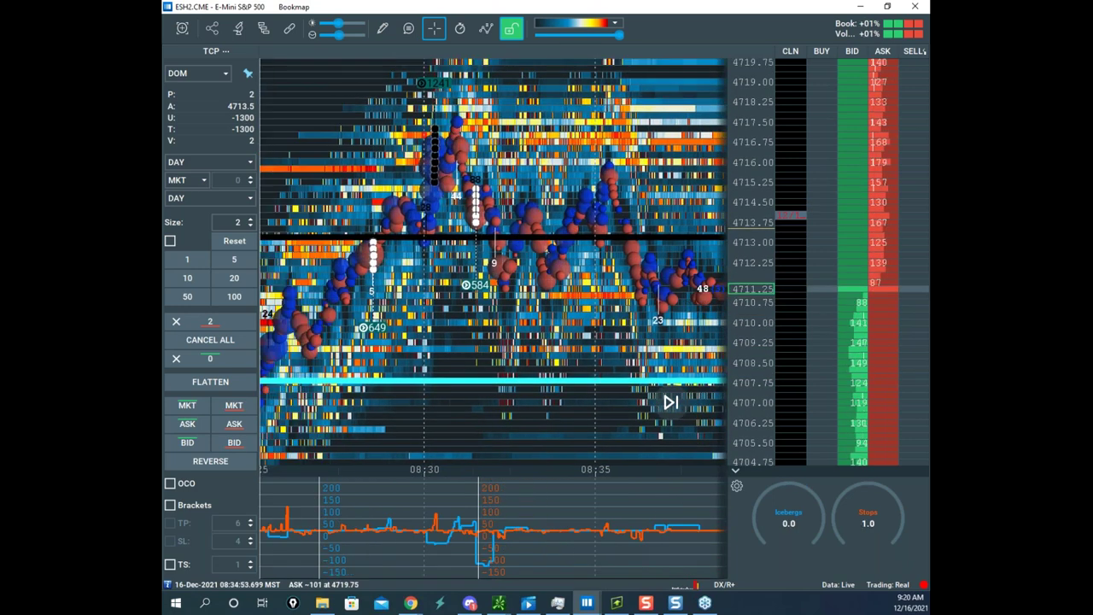
- Line the stop run's high and low across the chart and trace the break, 08:35 retest and selloff beneath the lower line
key("ctrl+2")
key("e")
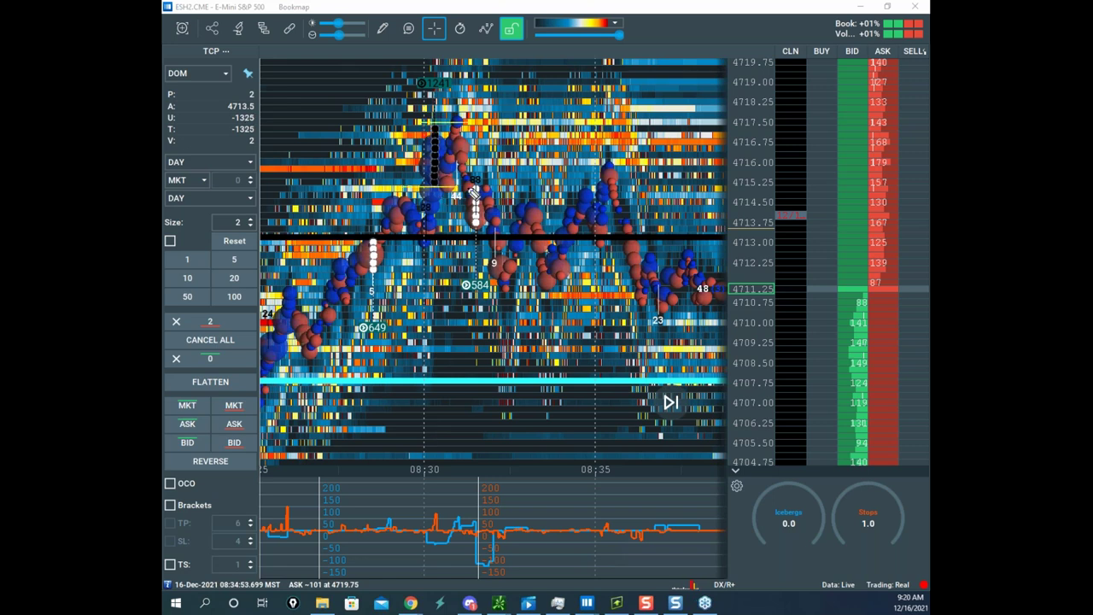
left_click_drag(450, 124, 650, 134)
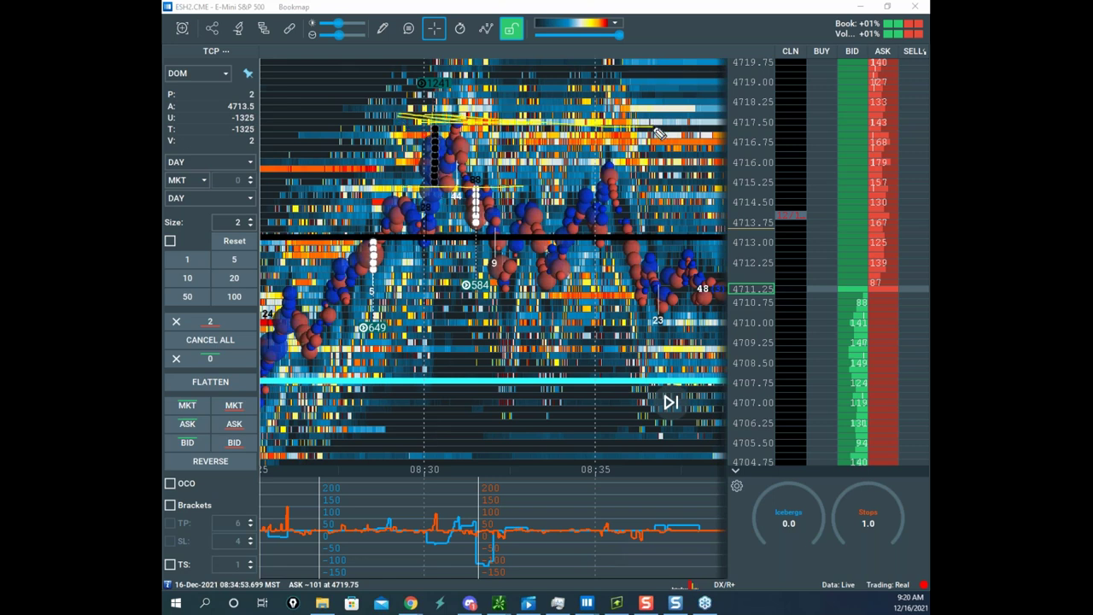
left_click_drag(428, 190, 674, 189)
left_click_drag(493, 189, 518, 288)
left_click_drag(616, 180, 709, 437)
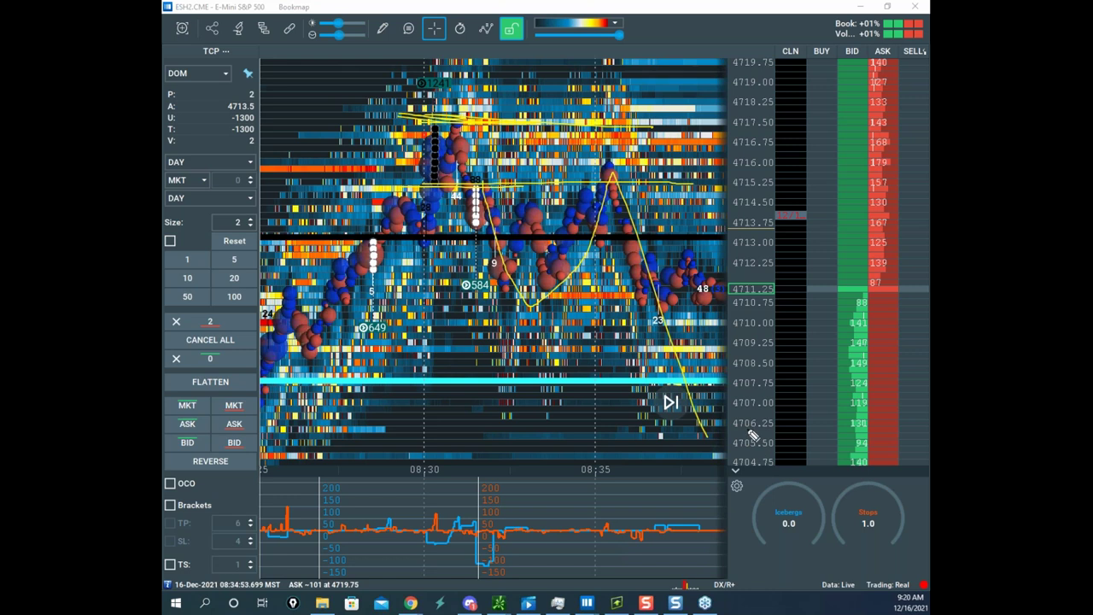
- Circle the 08:30 high, its 1241 marker and the indicator's drop beneath the chart, then clear all pen marks
left_click_drag(465, 118, 465, 163)
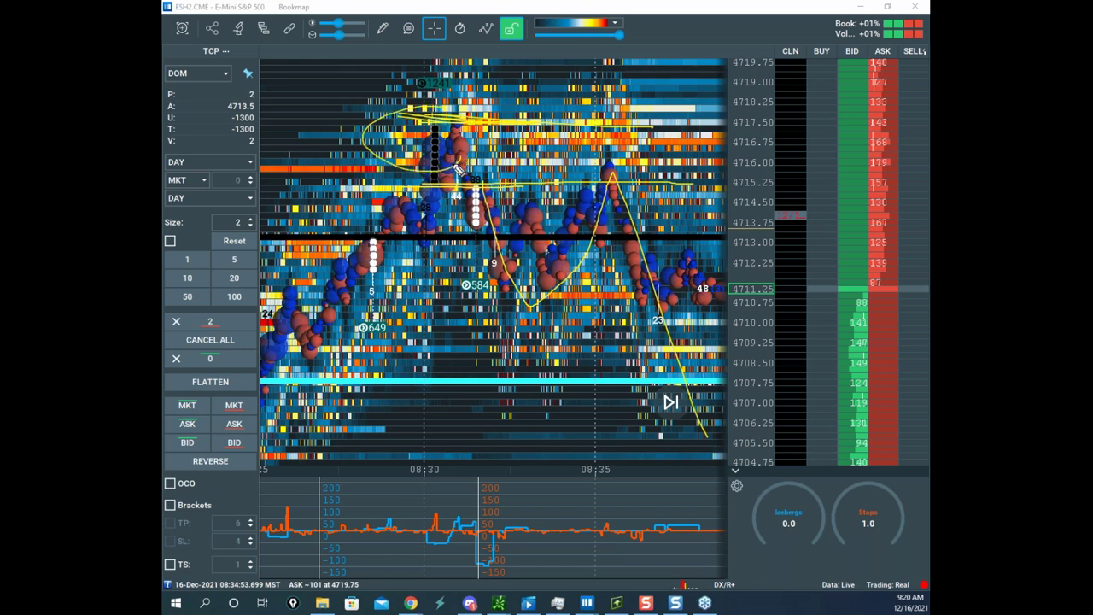
left_click_drag(476, 512, 504, 561)
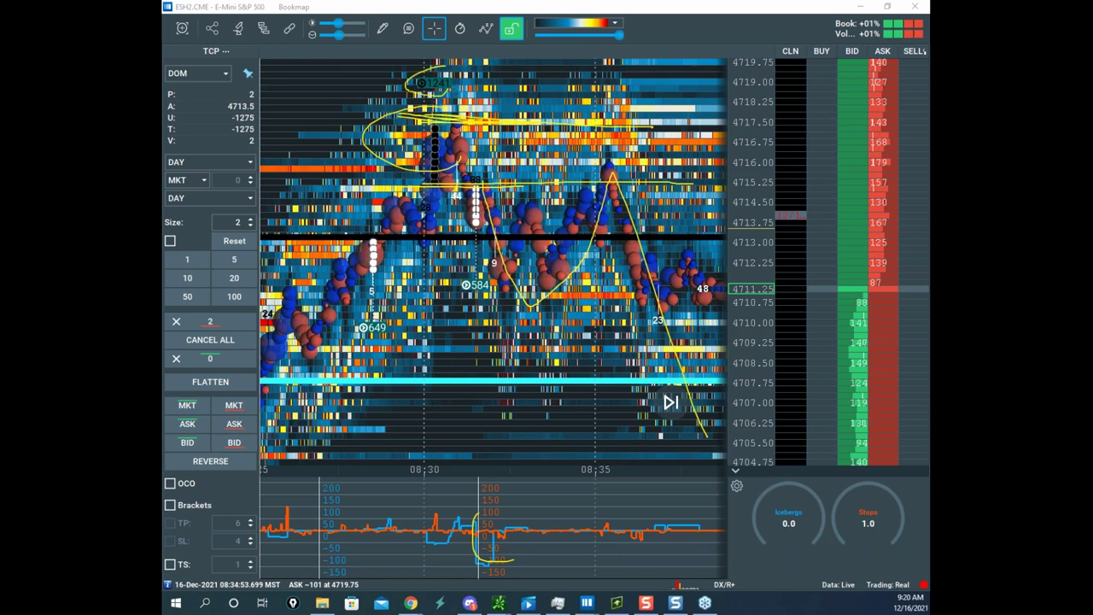
key("Escape")
- Switch to the E-Mini Nasdaq-100 chart and go back from the 09:00 trading to the period around 07:30
left_click_drag(163, 6, 786, 87)
left_click(905, 85)
left_click_drag(406, 170, 751, 192)
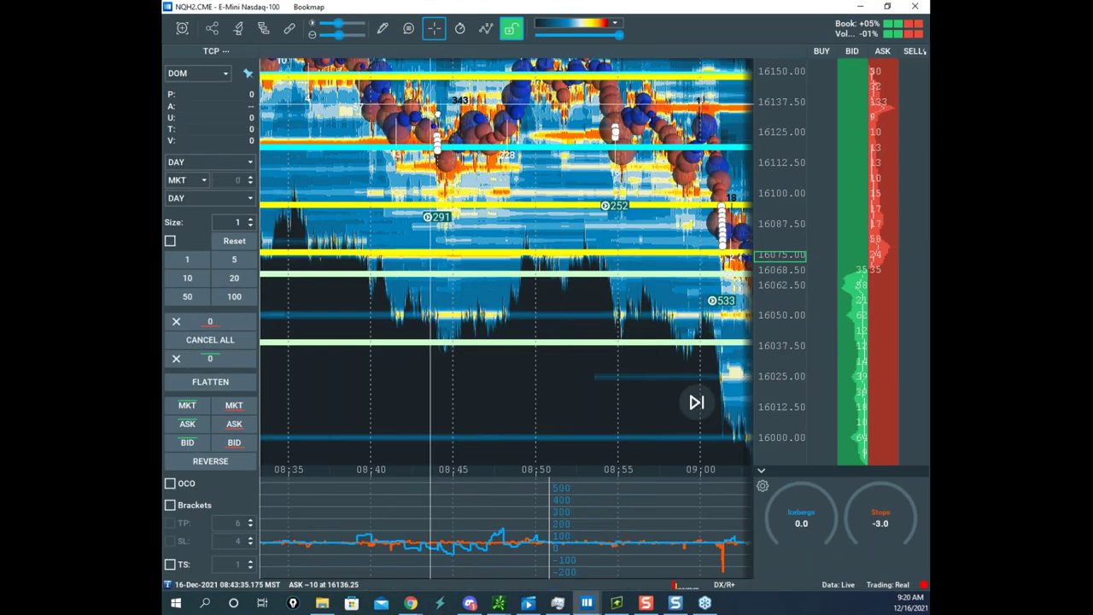
left_click_drag(437, 114, 714, 406)
scroll(507, 233, "down", 4)
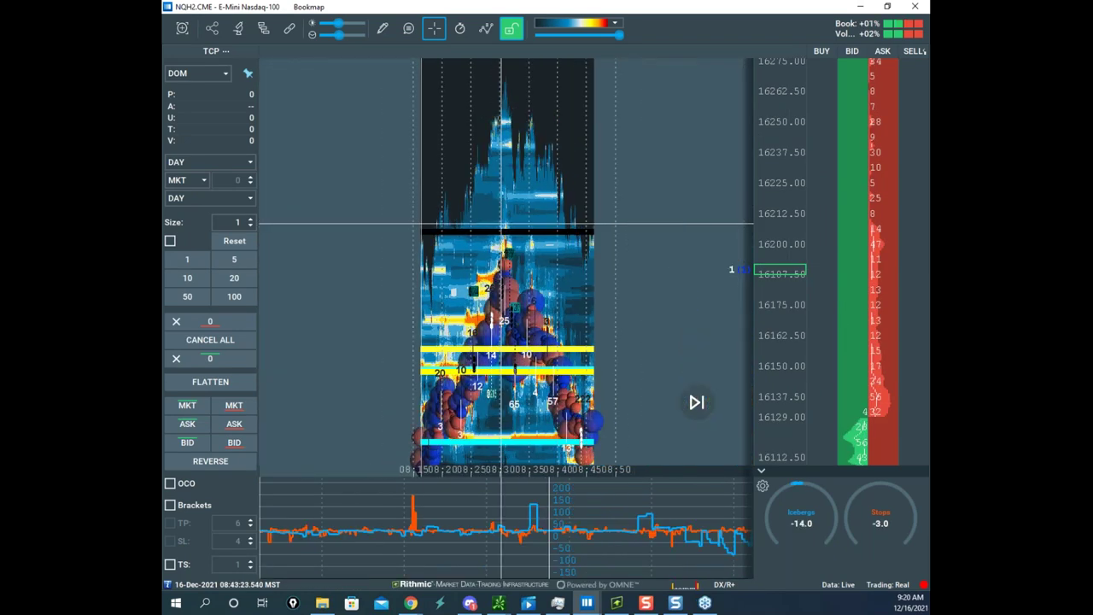
left_click_drag(381, 368, 487, 266)
left_click_drag(436, 197, 558, 231)
left_click_drag(558, 81, 642, 275)
left_click_drag(519, 237, 696, 259)
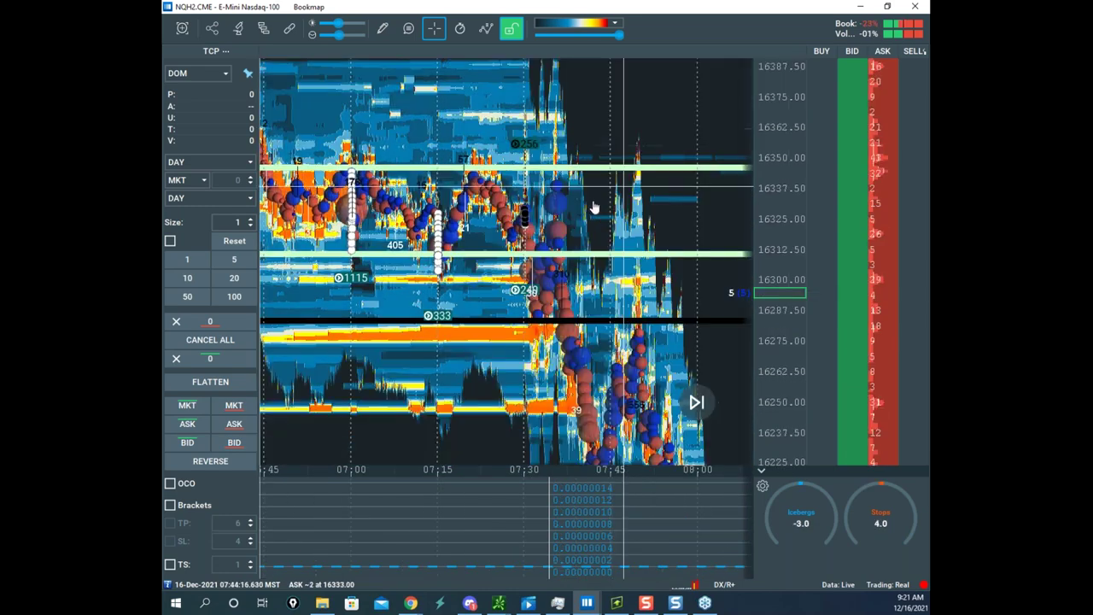
- Circle the Nasdaq-100's 684 marker and the price spike beneath it just after 07:35, then clear the marks
scroll(589, 205, "up", 3)
scroll(577, 286, "up", 5)
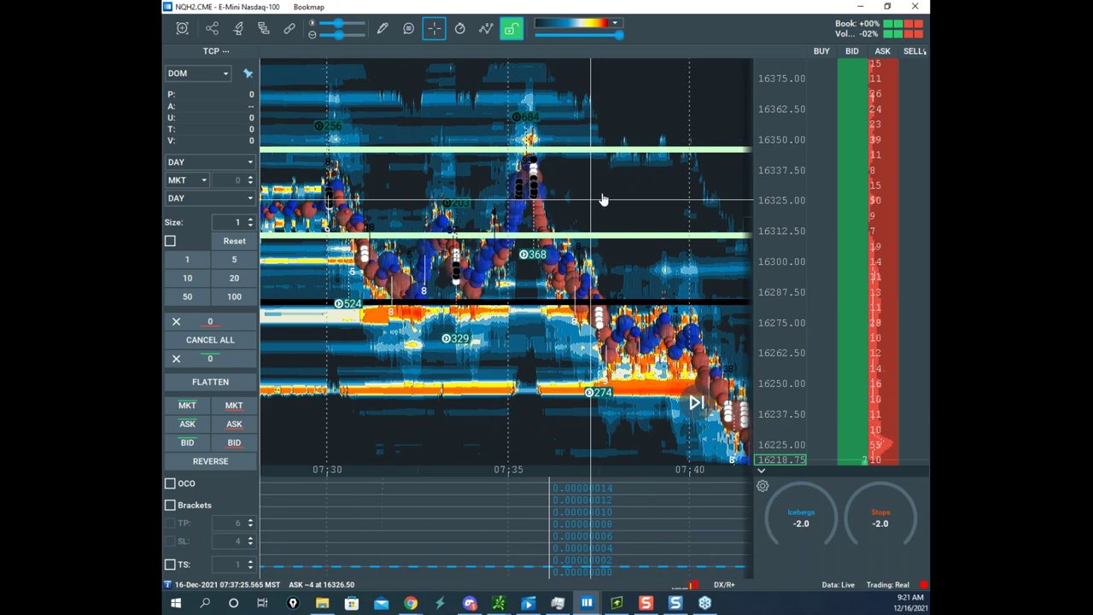
scroll(770, 168, "up", 4)
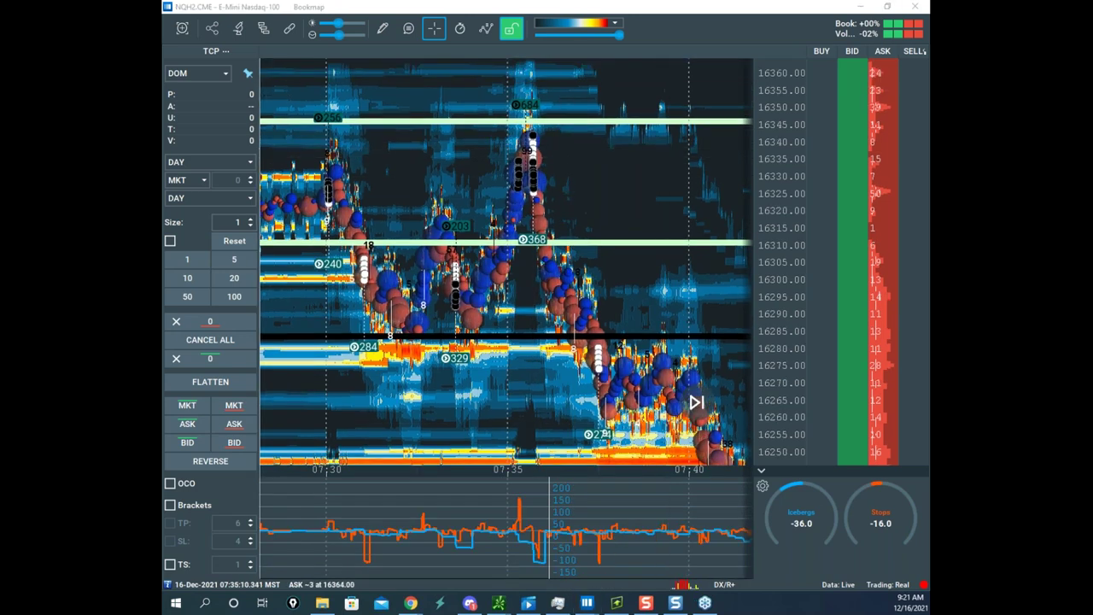
left_click_drag(469, 105, 549, 132)
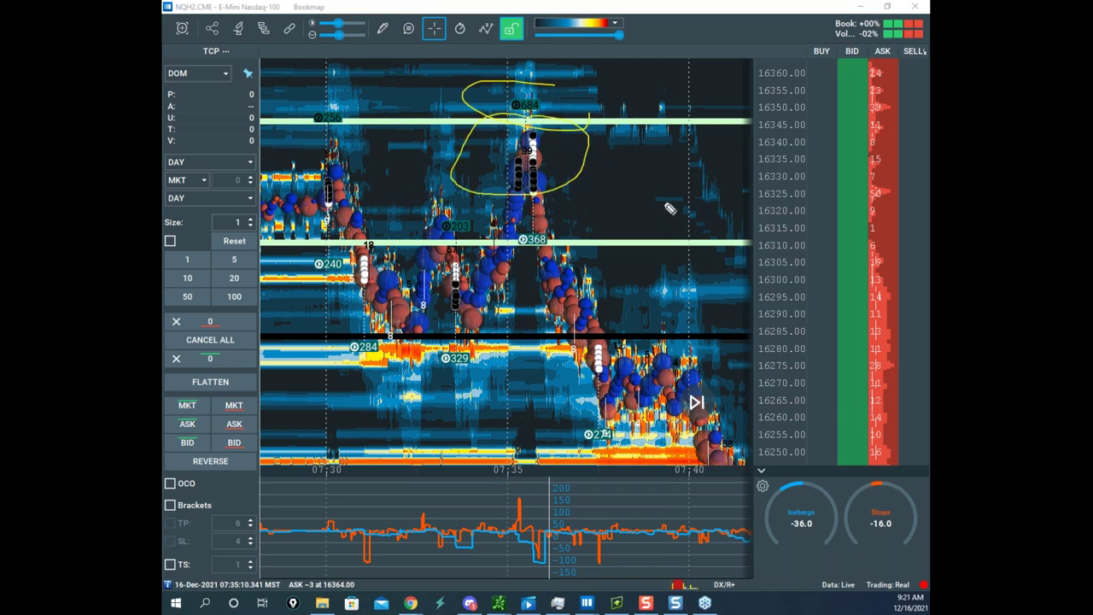
key("Escape")
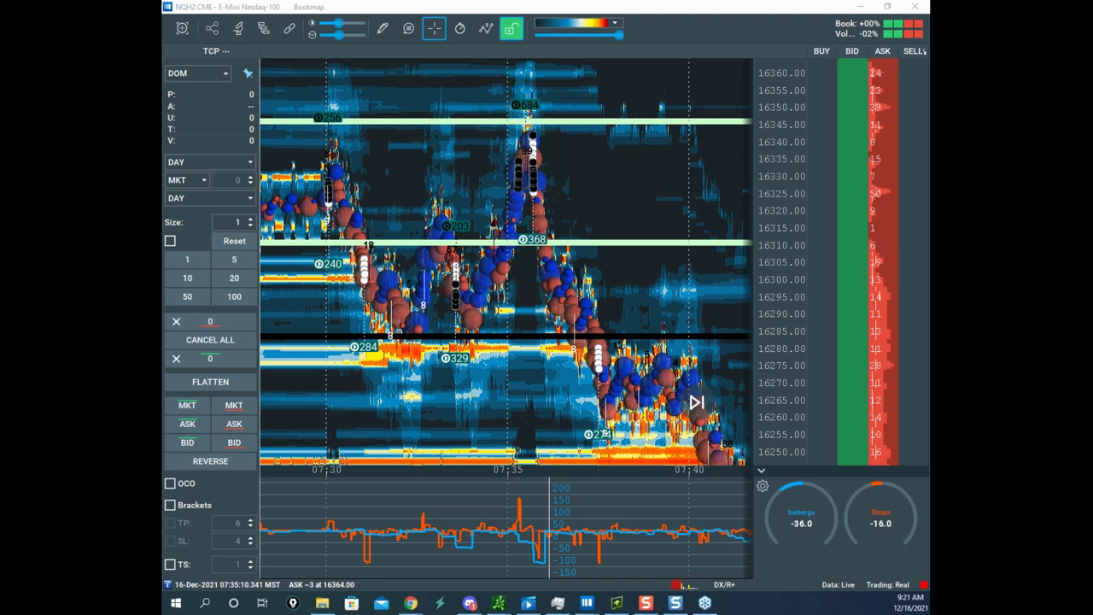
- Circle the 07:35 spike again, line its base near 16325, trace the selloff toward 07:40, and clear the marks
scroll(560, 126, "down", 2)
scroll(606, 160, "down", 3)
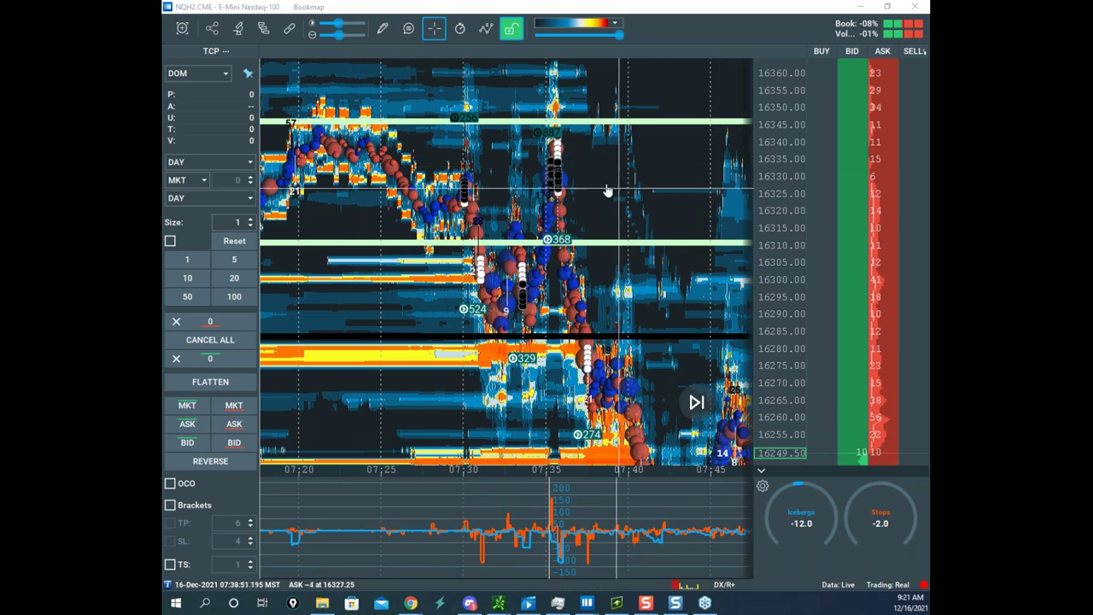
key("Escape")
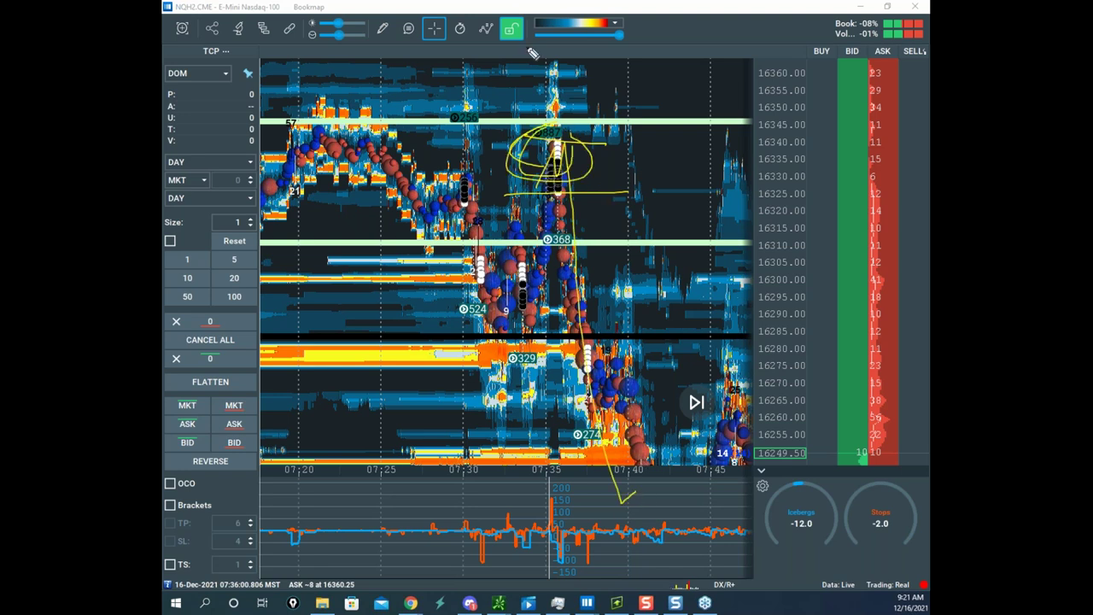
key("Escape")
- Return to the S&P 500 chart and move ahead from 08:35 to the latest trading after 09:15
left_click_drag(642, 7, 928, 34)
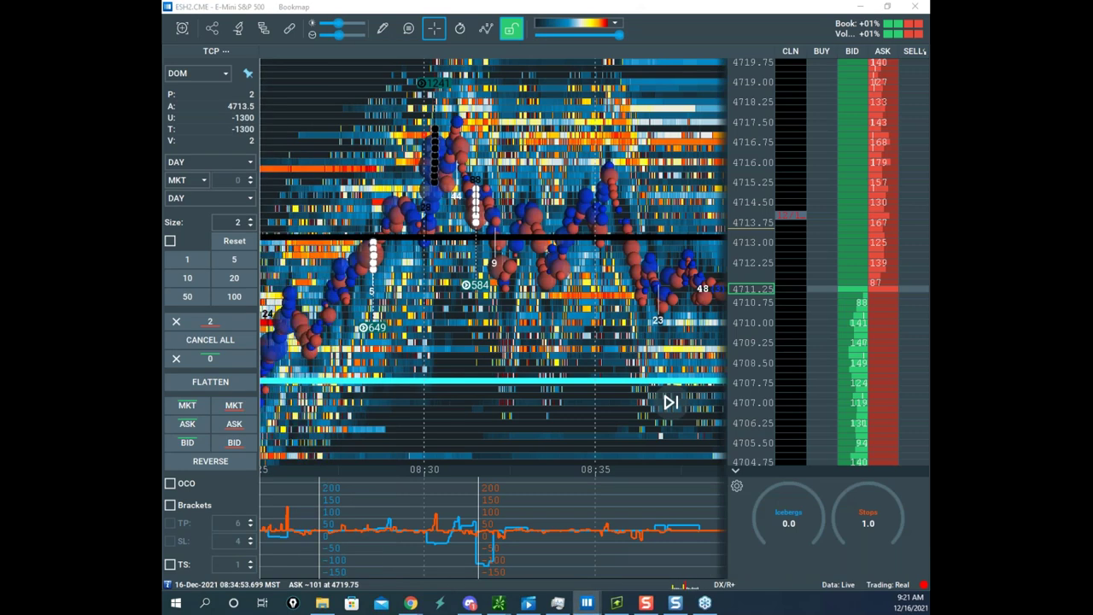
scroll(589, 210, "down", 2)
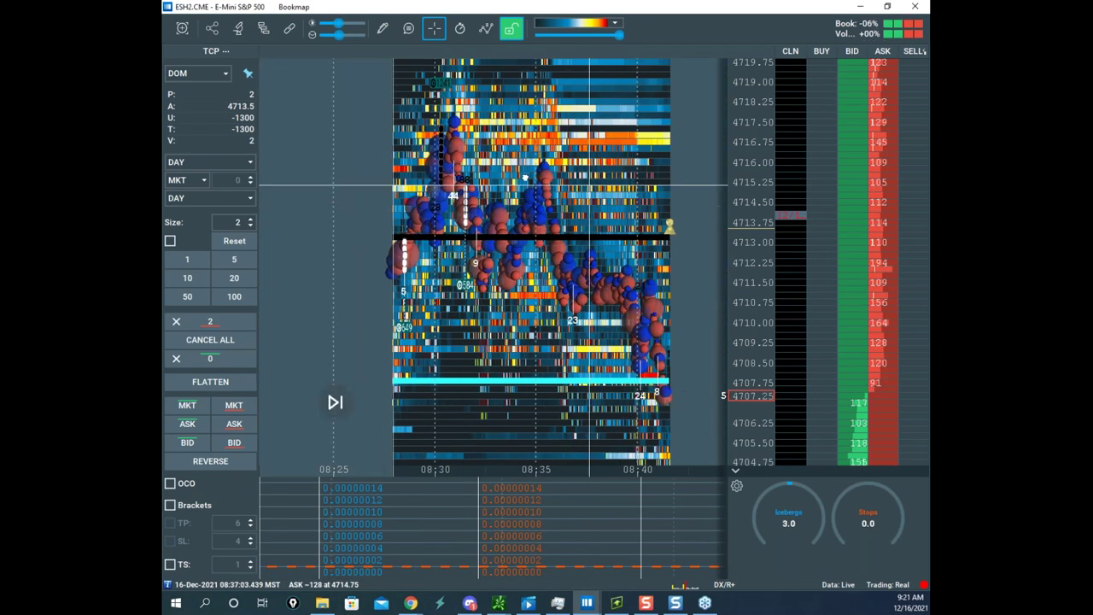
left_click_drag(611, 203, 540, 177)
scroll(540, 177, "down", 2)
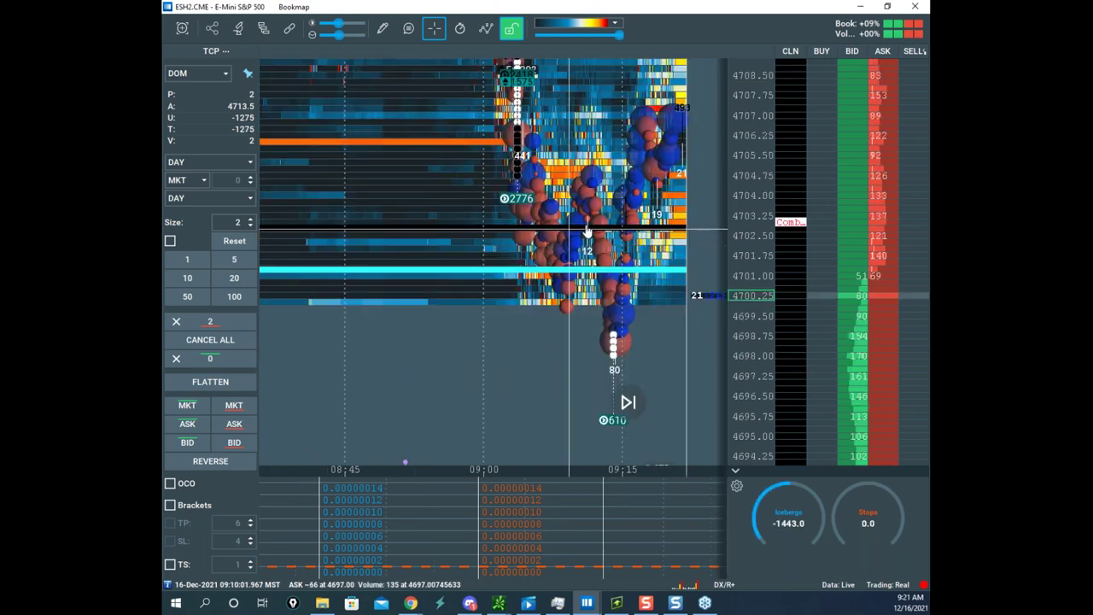
scroll(744, 193, "down", 2)
left_click_drag(541, 172, 588, 219)
scroll(743, 215, "up", 2)
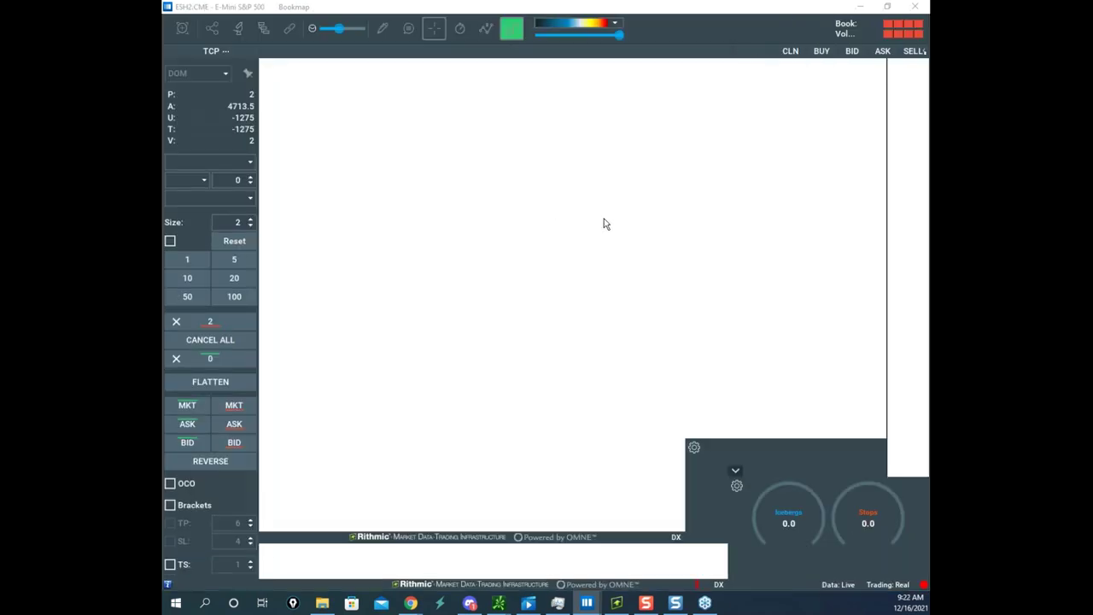
- Leave the S&P 500 chart, bring up the VXX chart window and maximize it
key("alt+Tab")
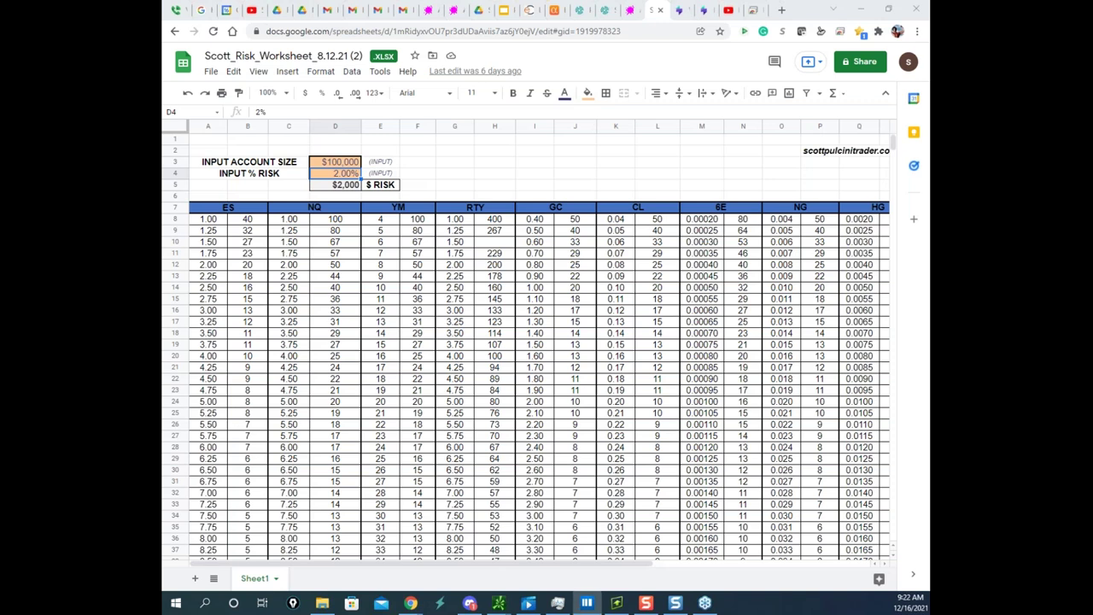
left_click_drag(640, 0, 622, 20)
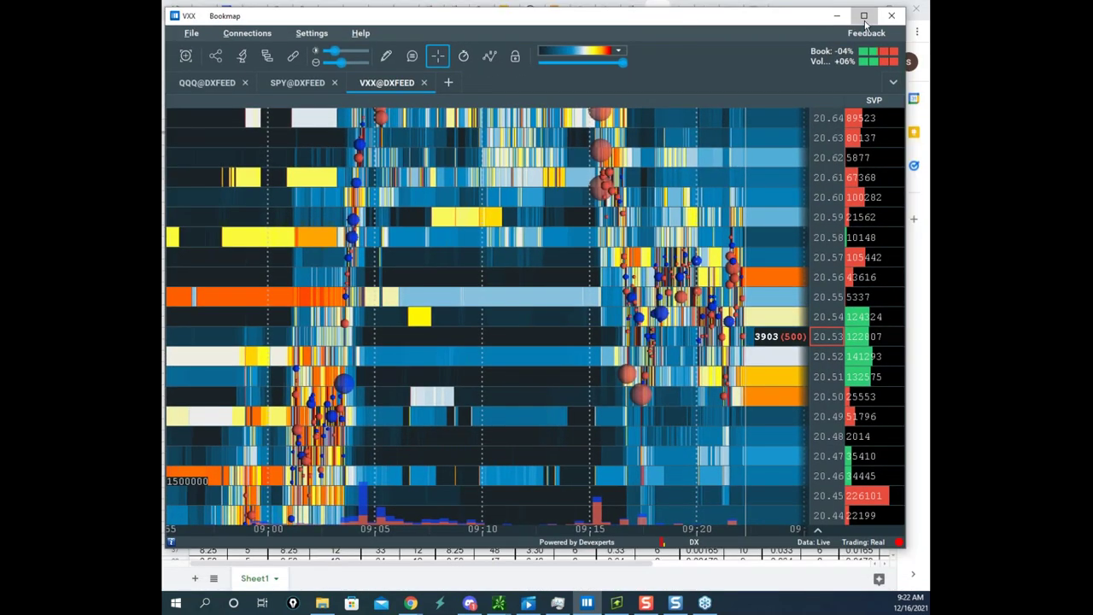
left_click(864, 15)
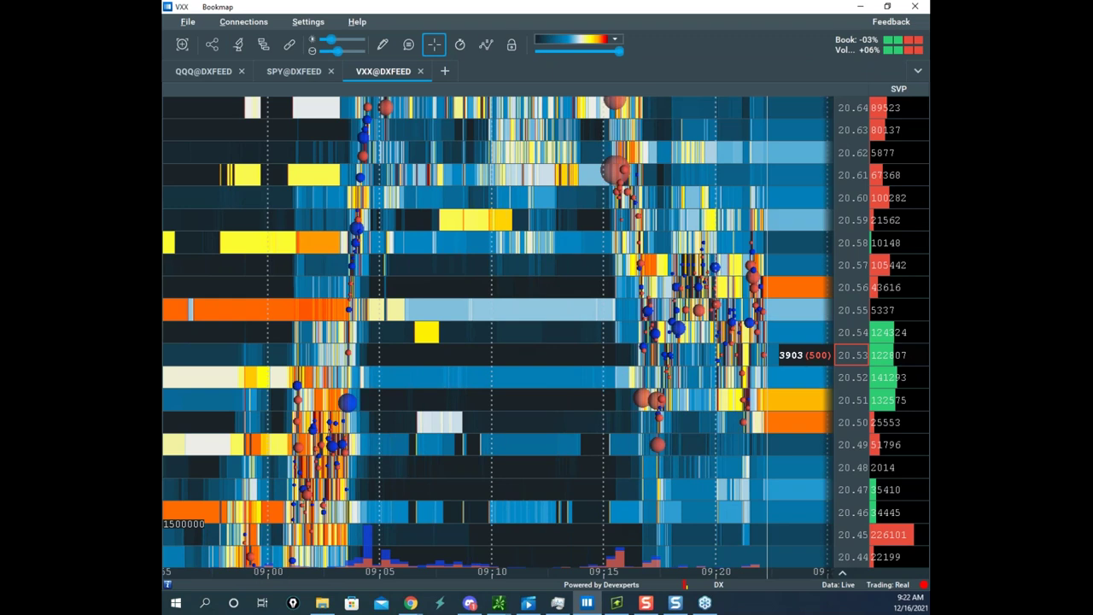
- Enable the Rithmic data connection alongside the active dxFeed connection
left_click(238, 24)
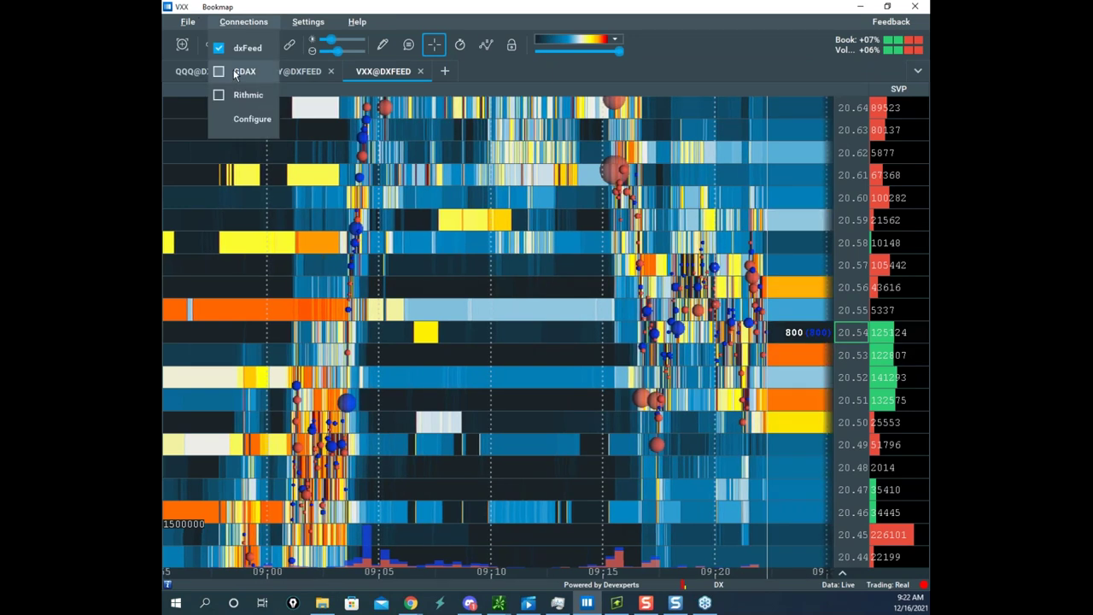
key("Escape")
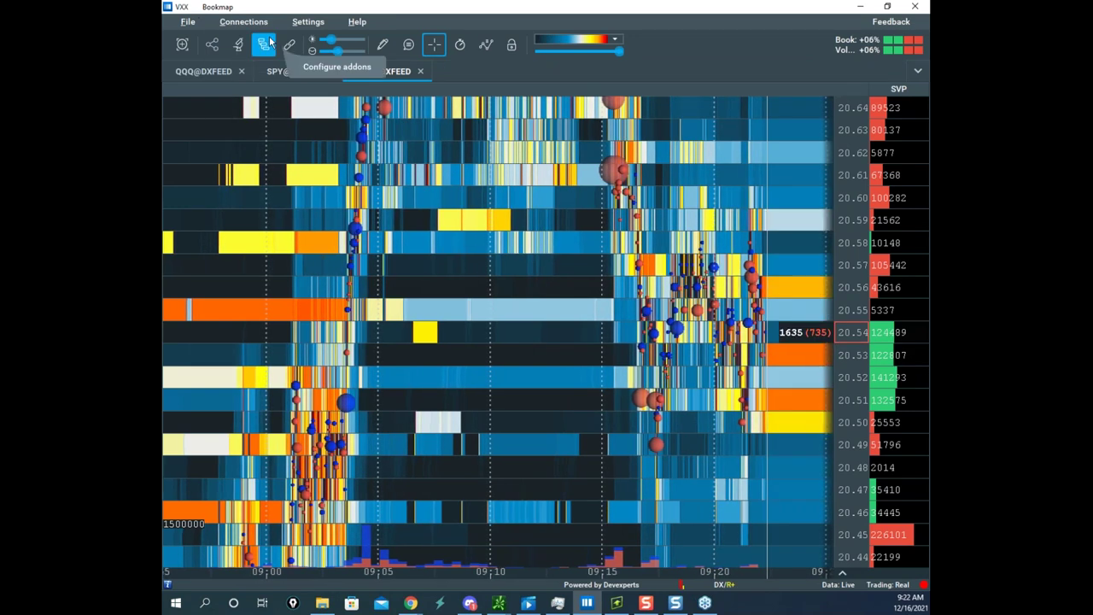
left_click(244, 21)
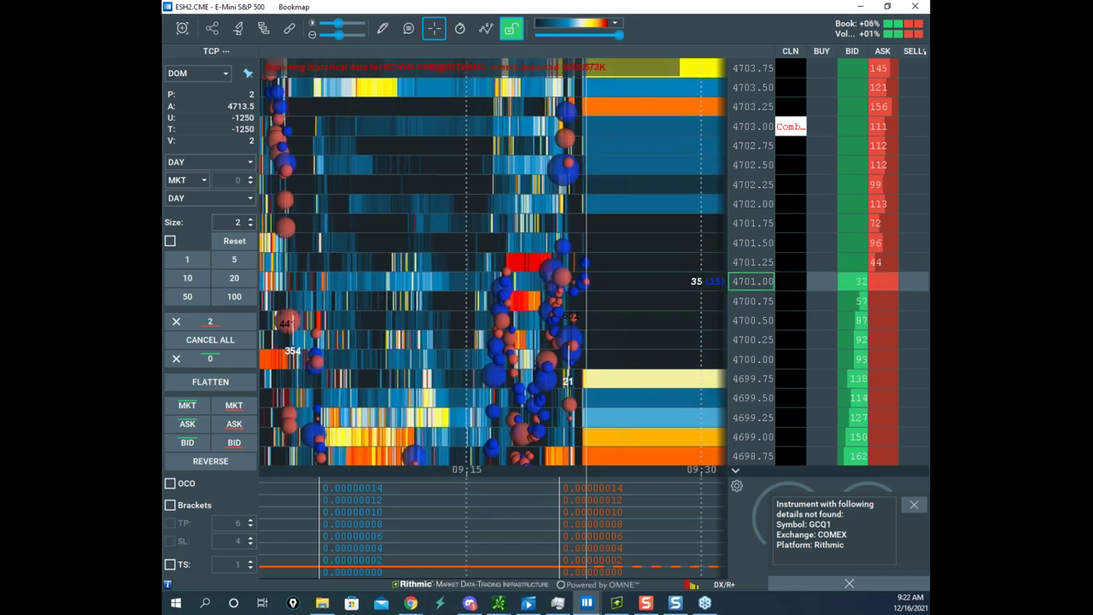
- Examine the E-Mini S&P 500 heatmap around the 09:21 iceberg and stop markers and the data gap near 09:22
left_click_drag(763, 153, 759, 245)
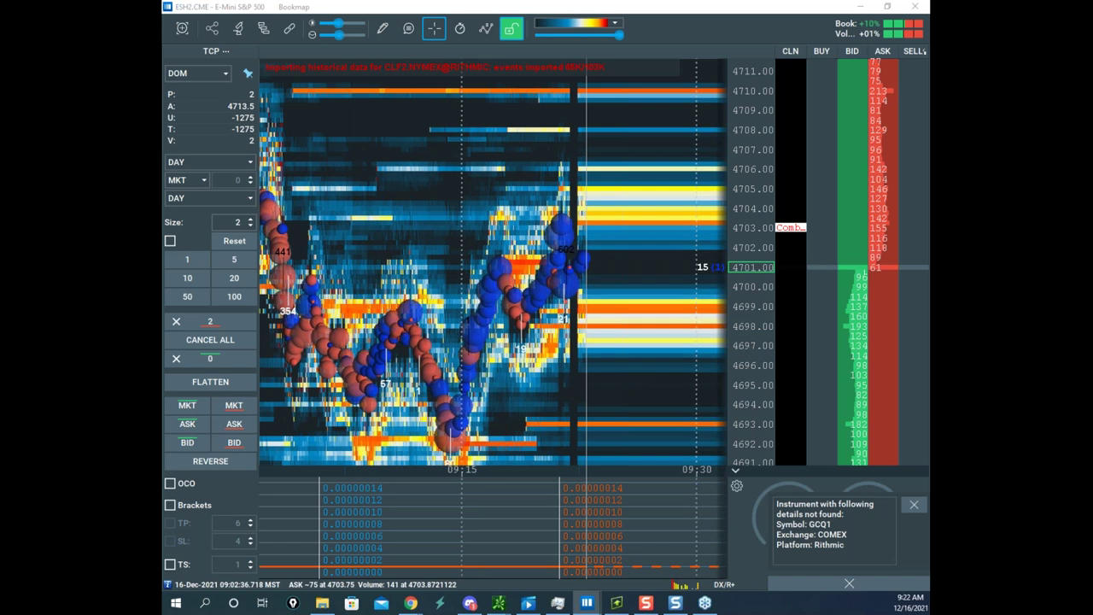
scroll(616, 335, "down", 3)
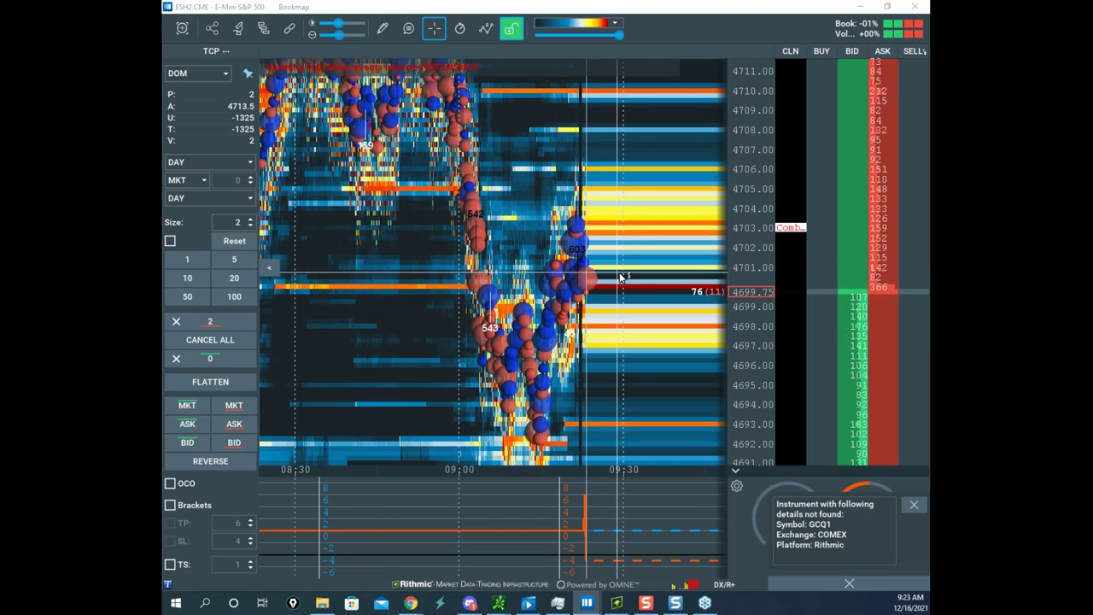
scroll(612, 315, "down", 3)
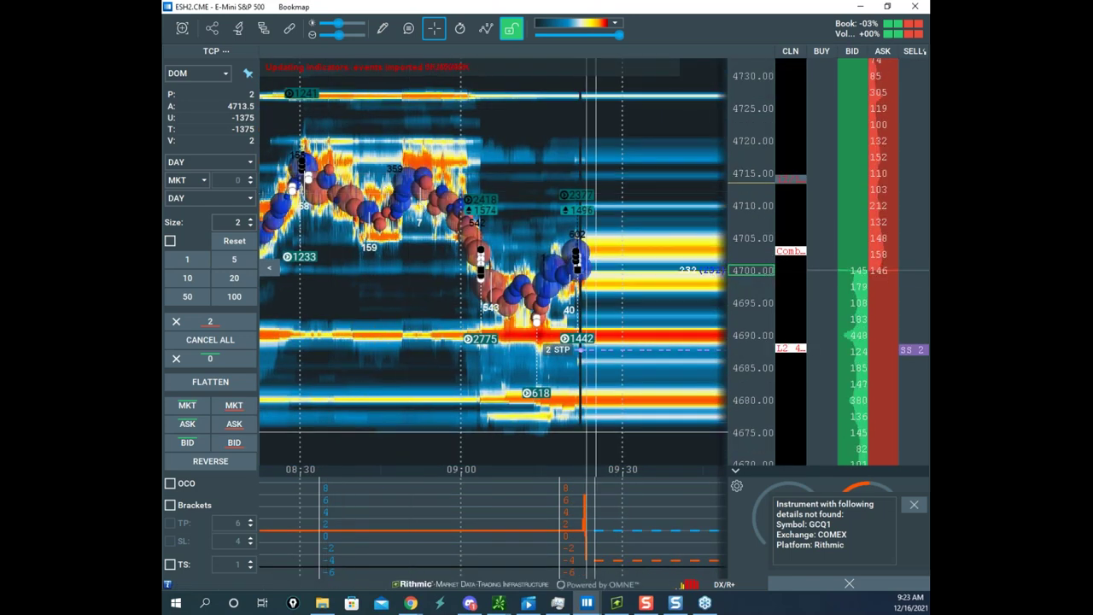
scroll(505, 268, "up", 3)
scroll(506, 268, "up", 2)
scroll(748, 243, "up", 3)
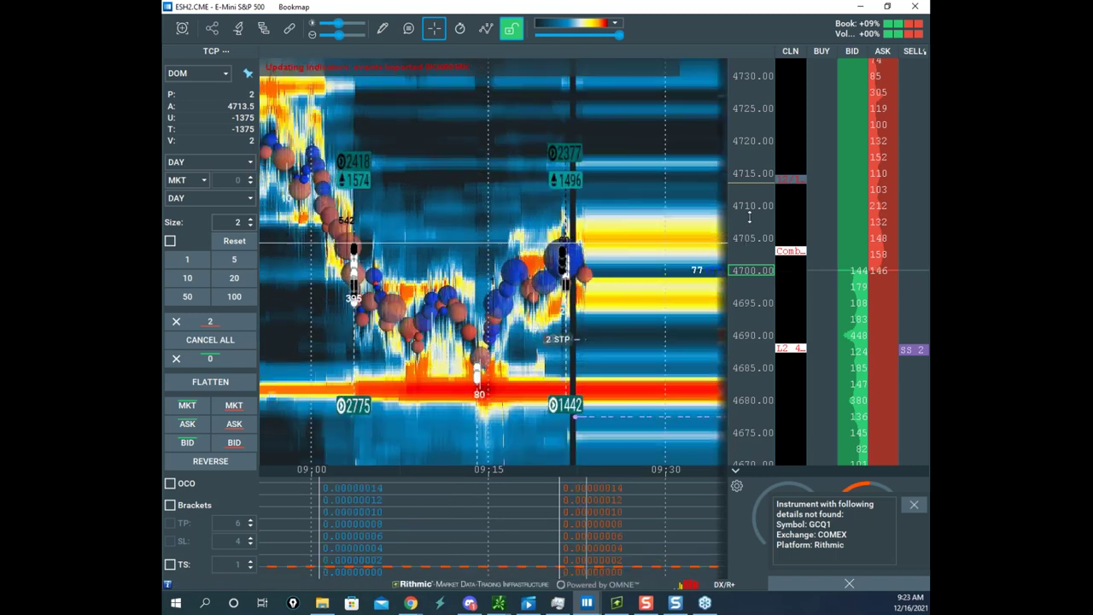
left_click_drag(672, 254, 614, 234)
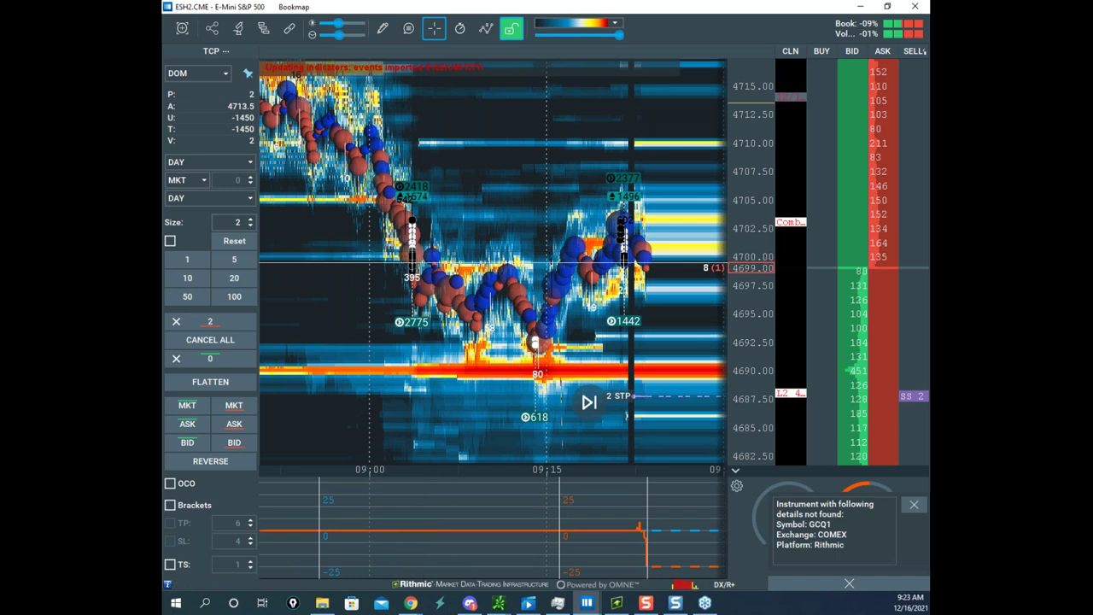
scroll(656, 315, "up", 3)
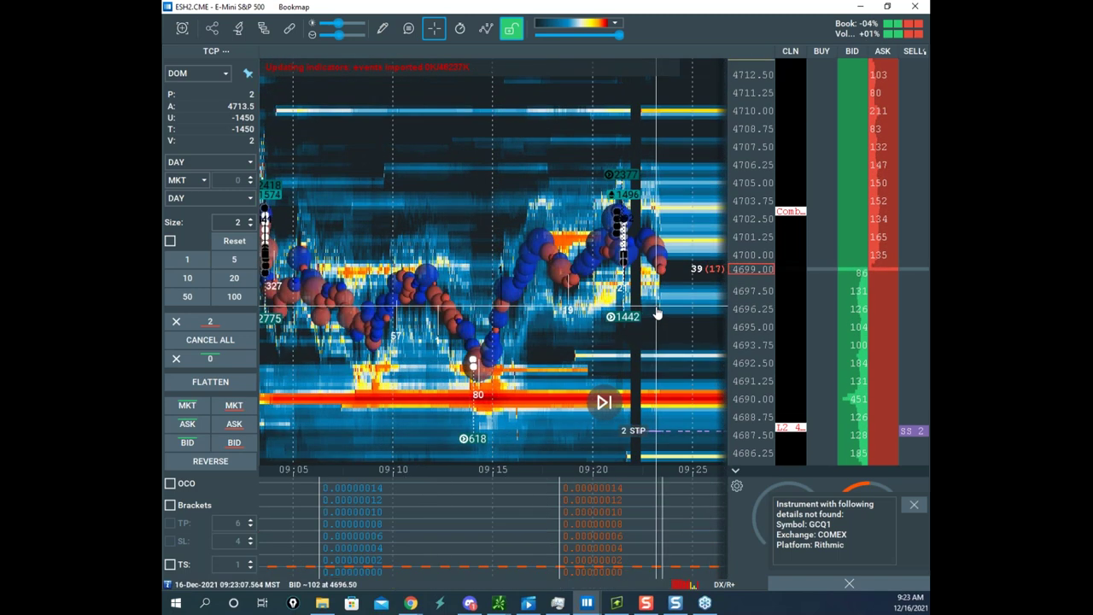
scroll(657, 315, "up", 4)
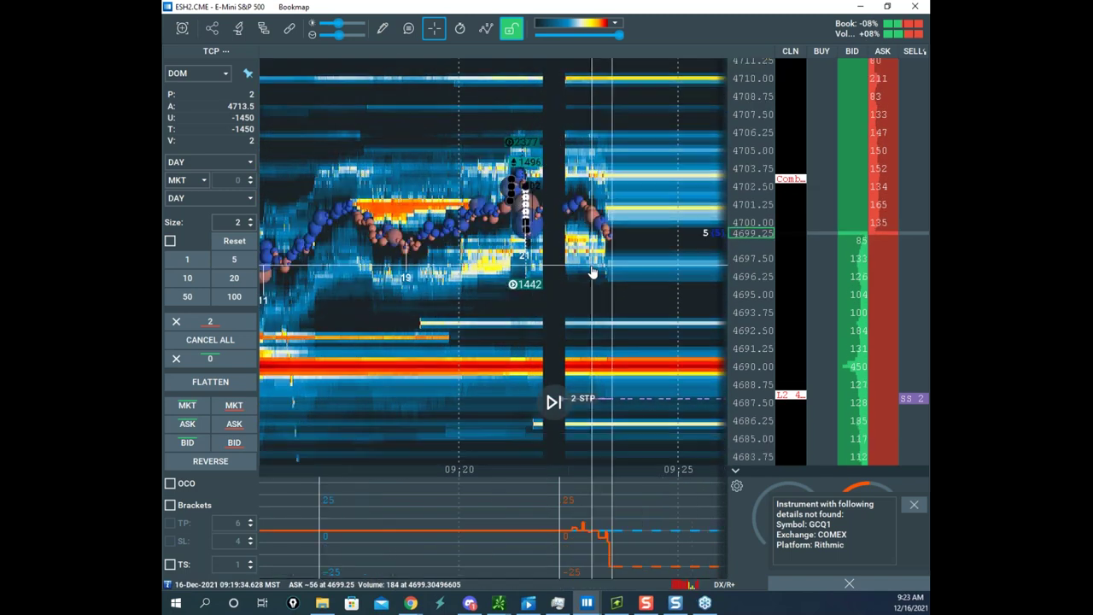
scroll(762, 256, "up", 3)
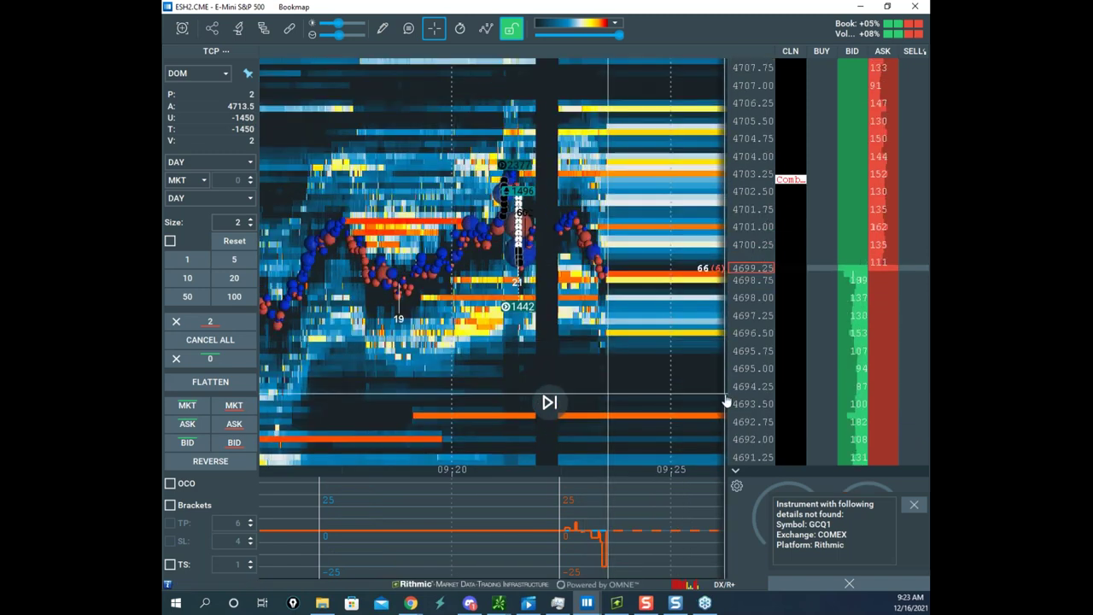
scroll(616, 307, "up", 2)
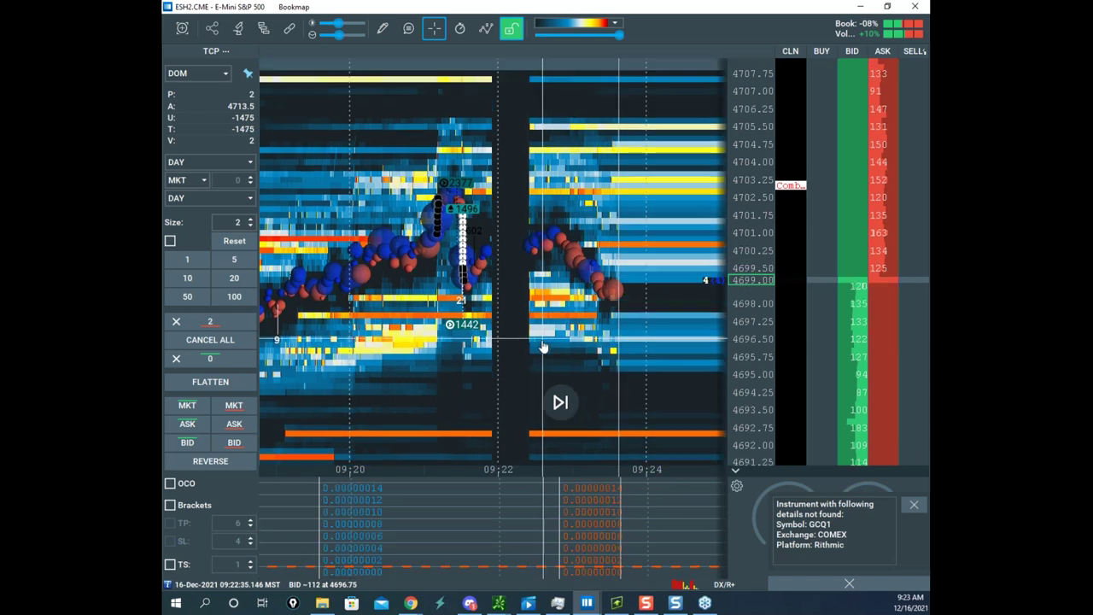
- Draw horizontal lines at about 4703.75 and 4698.75 around the 09:21 iceberg cluster, and set the drawing mode back to None
left_click(384, 34)
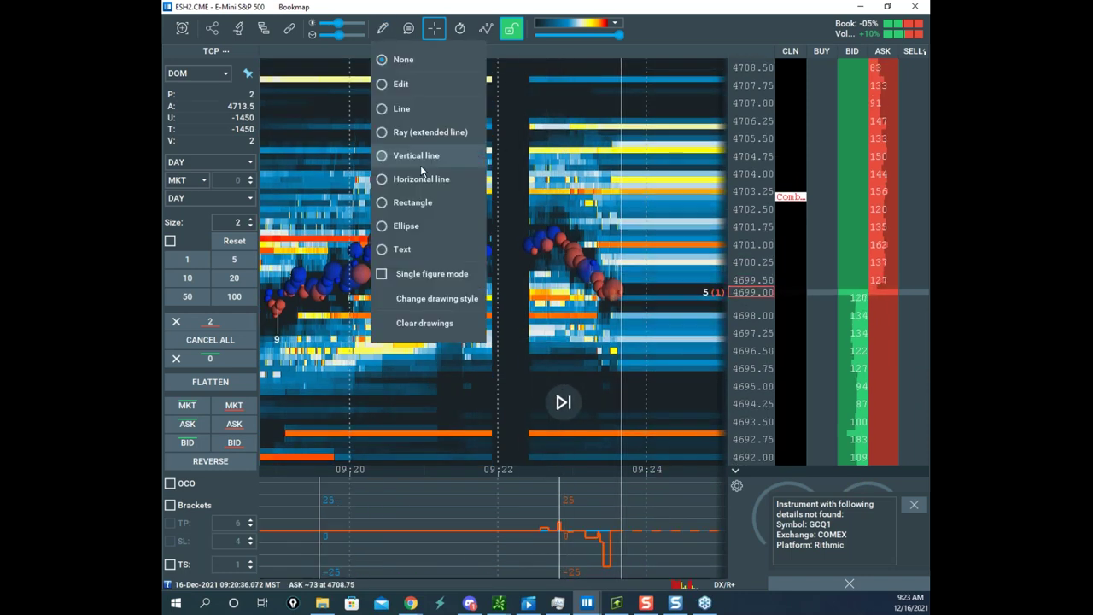
left_click(410, 154)
scroll(482, 203, "up", 2)
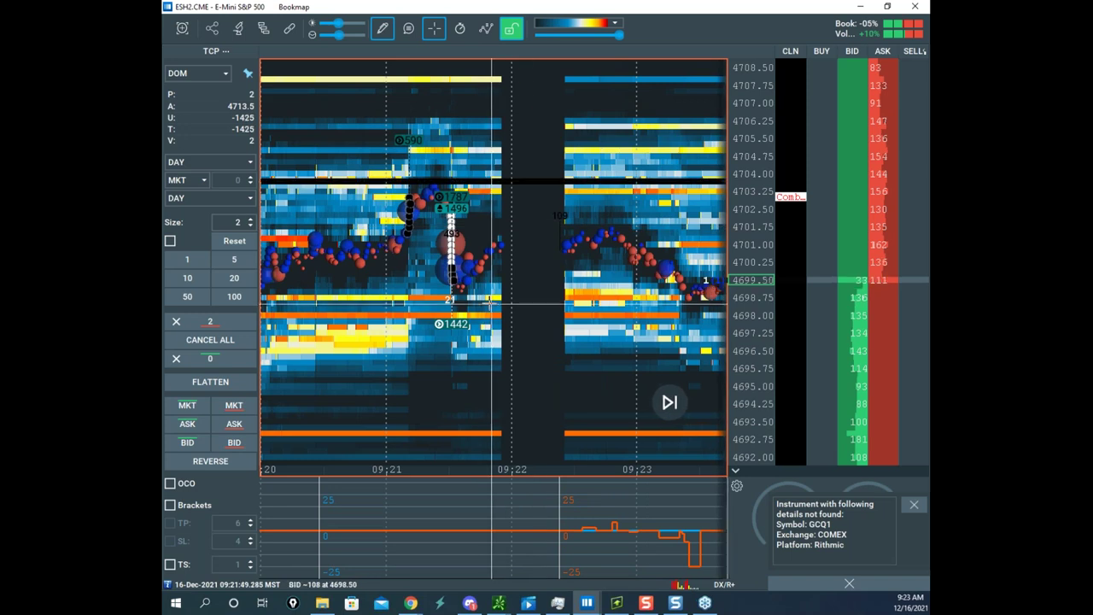
left_click(383, 29)
left_click(425, 59)
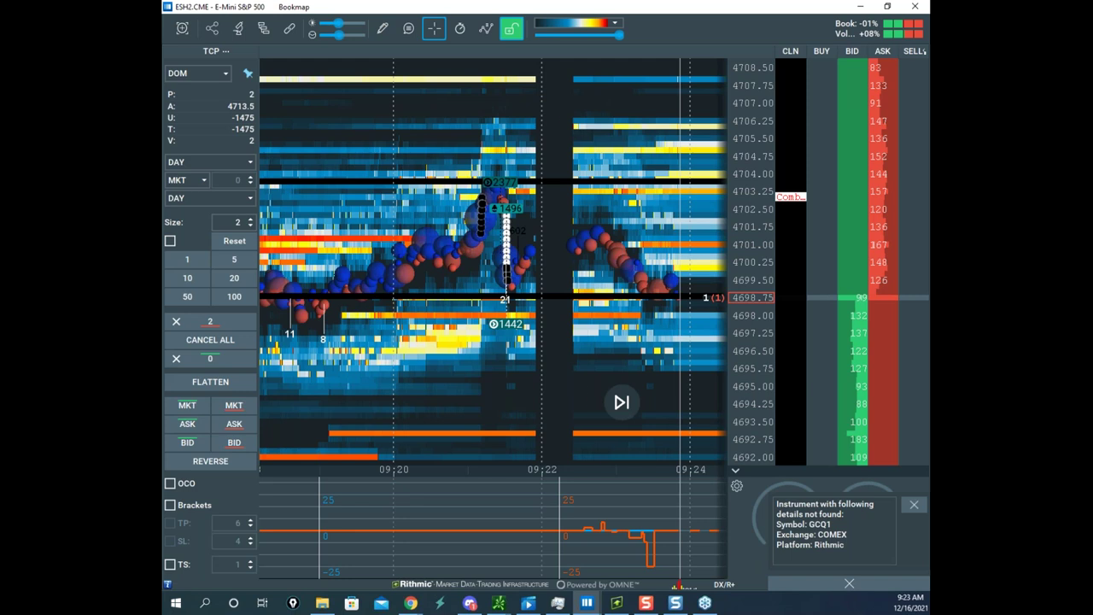
- Circle the 09:21 iceberg cluster and mark both horizontal lines in freehand yellow ink, and clear the markup
mouse_move(528, 170)
left_mouse_down()
mouse_move(483, 160)
mouse_move(511, 214)
mouse_move(587, 184)
left_mouse_up()
left_click_drag(461, 305, 593, 293)
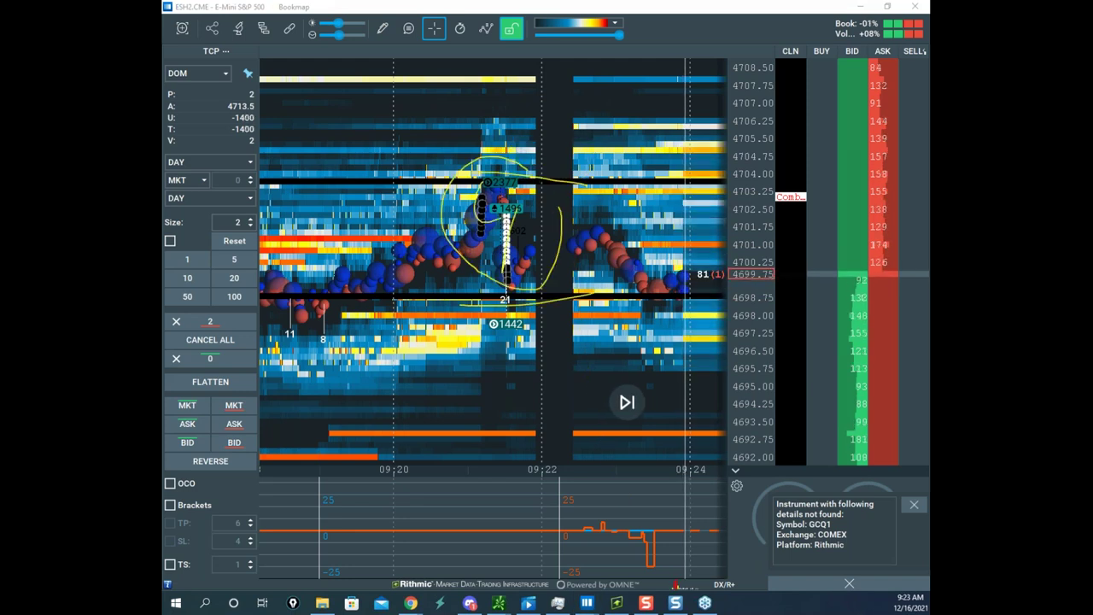
key("Escape")
- Sketch a yellow freehand arrow from the lower horizontal line down to about 4693, just after the latest trades
left_click_drag(610, 238, 532, 220)
scroll(531, 220, "down", 3)
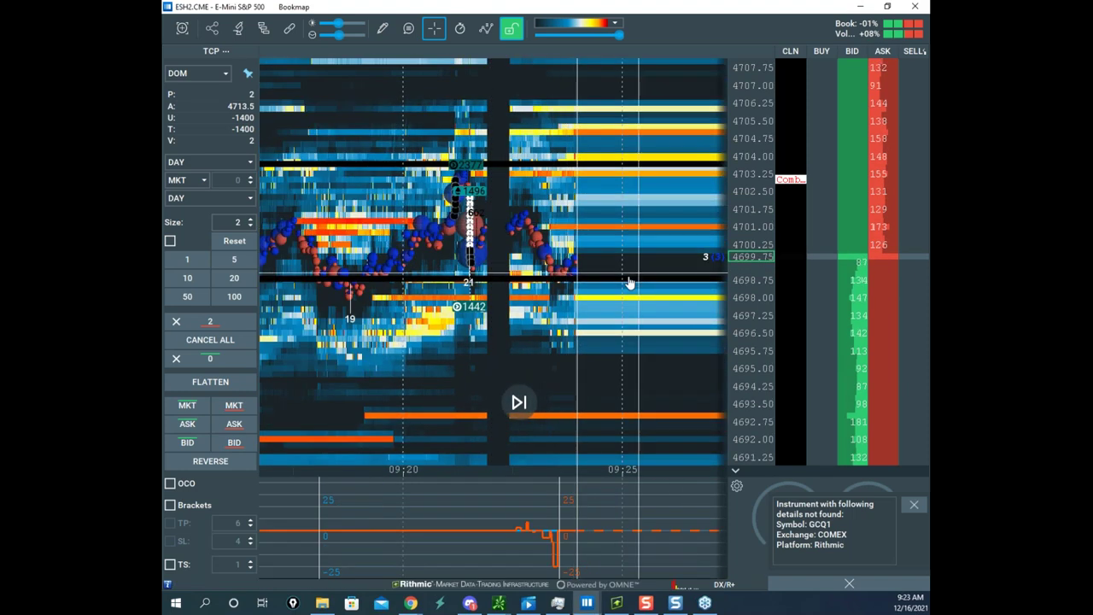
scroll(629, 282, "down", 4)
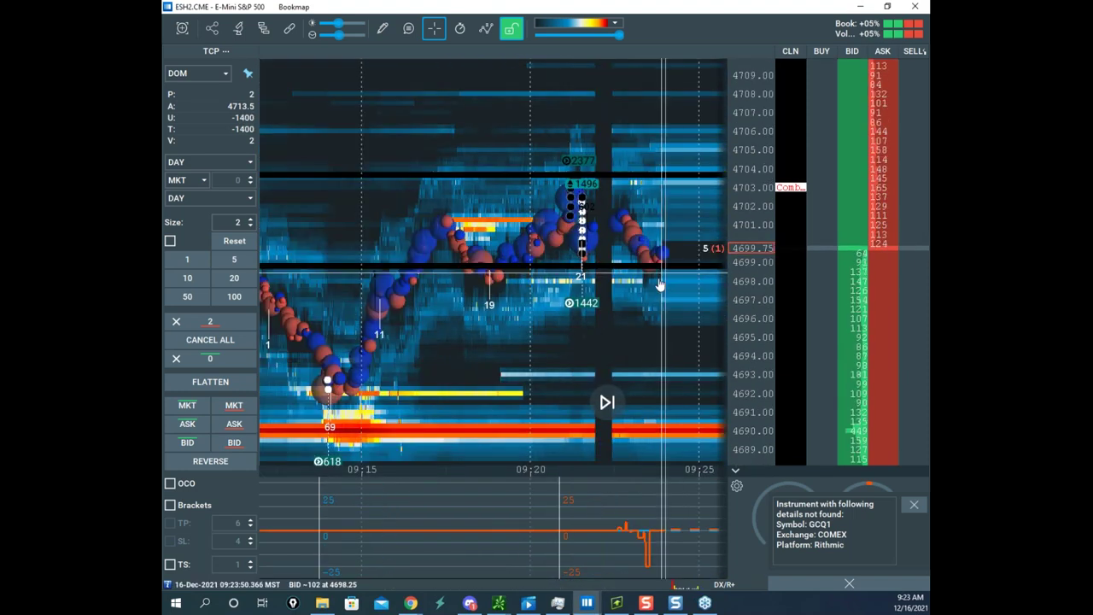
left_click_drag(659, 285, 541, 233)
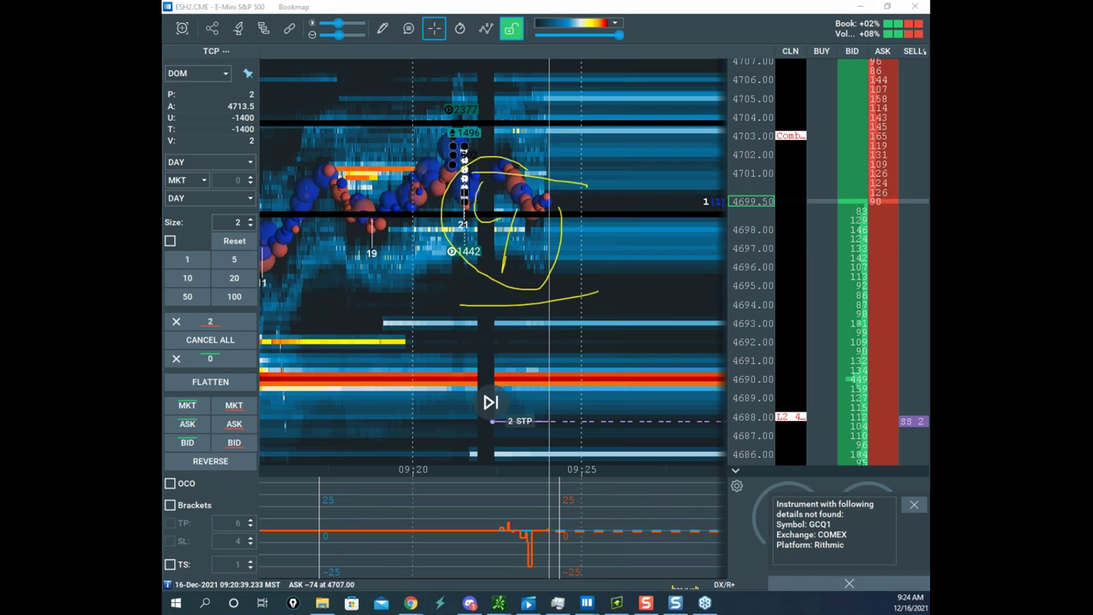
left_click_drag(342, 215, 346, 210)
mouse_move(427, 529)
left_mouse_down()
mouse_move(434, 570)
mouse_move(475, 520)
left_mouse_up()
right_click(667, 178)
left_click_drag(538, 214, 541, 227)
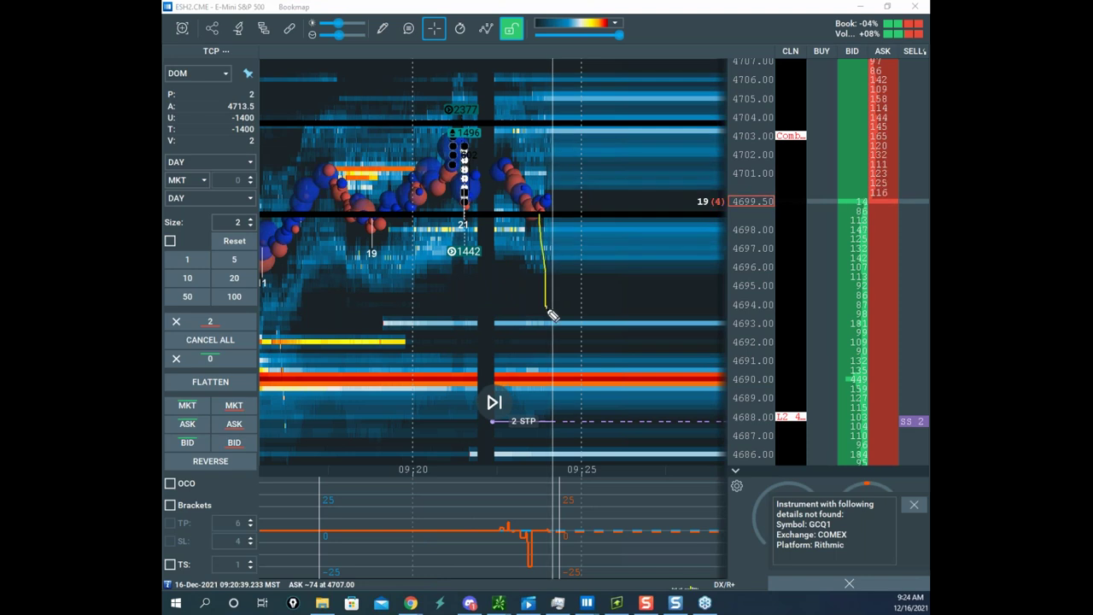
left_click_drag(554, 325, 555, 309)
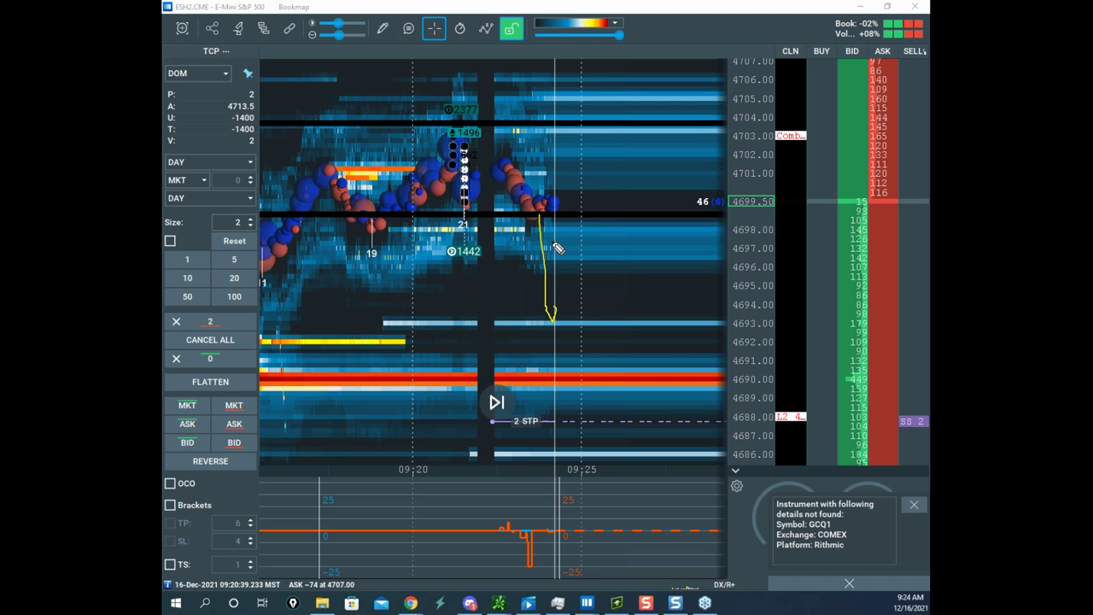
- Sketch breakout, retest and continuation paths below the lower line and above the upper line in yellow ink, and clear the markup
mouse_move(539, 211)
left_mouse_down()
mouse_move(556, 332)
mouse_move(570, 303)
left_mouse_up()
left_click_drag(608, 225, 627, 255)
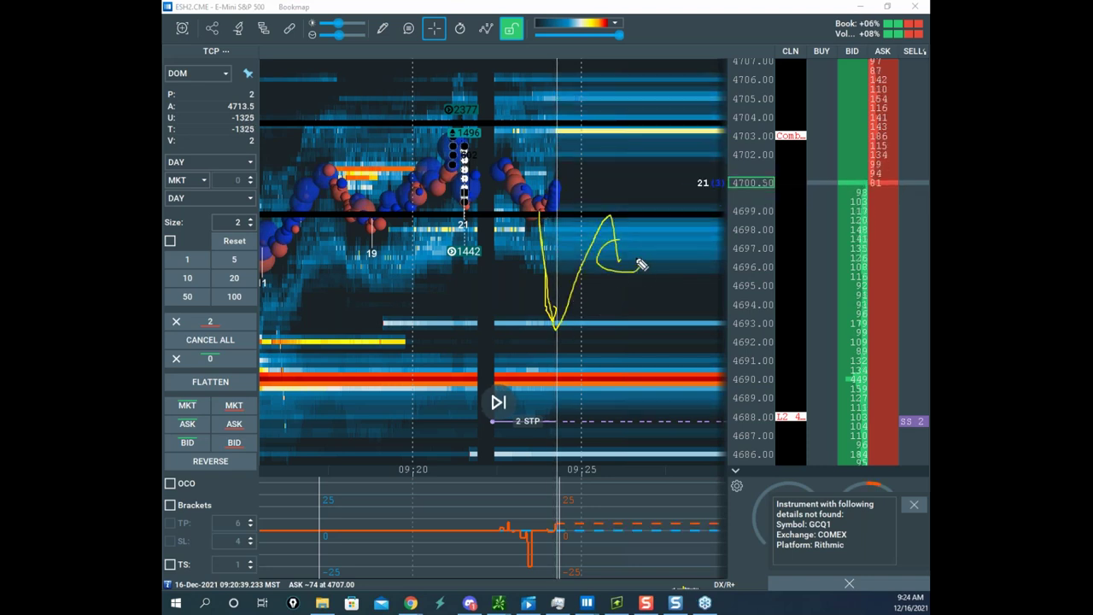
mouse_move(540, 128)
left_mouse_down()
mouse_move(581, 26)
mouse_move(666, 10)
left_mouse_up()
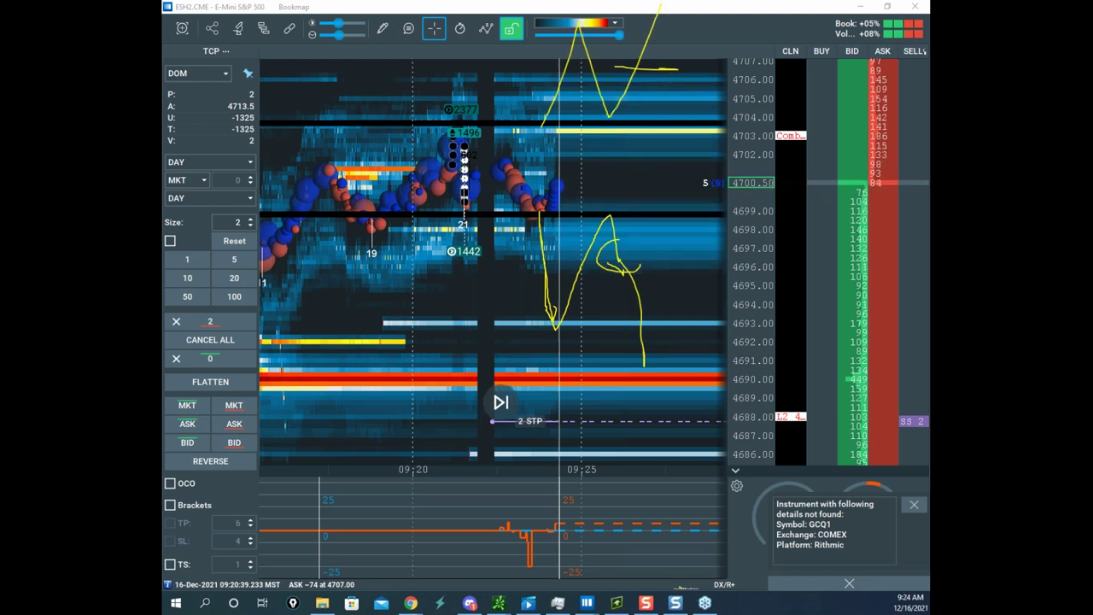
key("Escape")
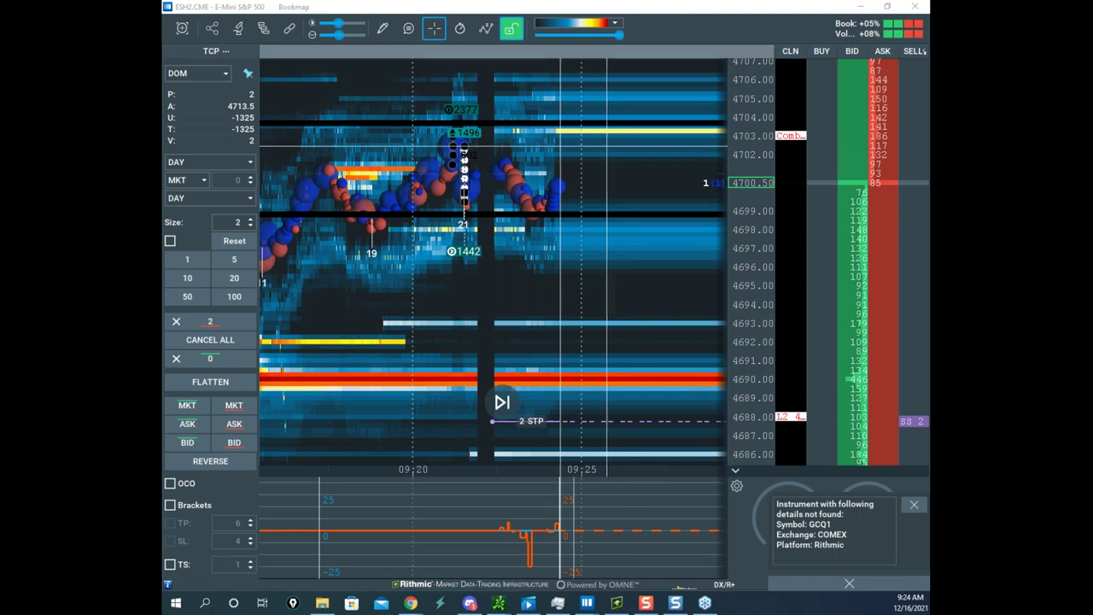
- Switch to the E-Mini Nasdaq-100 chart and examine the trades around the stop marker near 09:21:30
left_click_drag(164, 192, 673, 108)
left_click(800, 107)
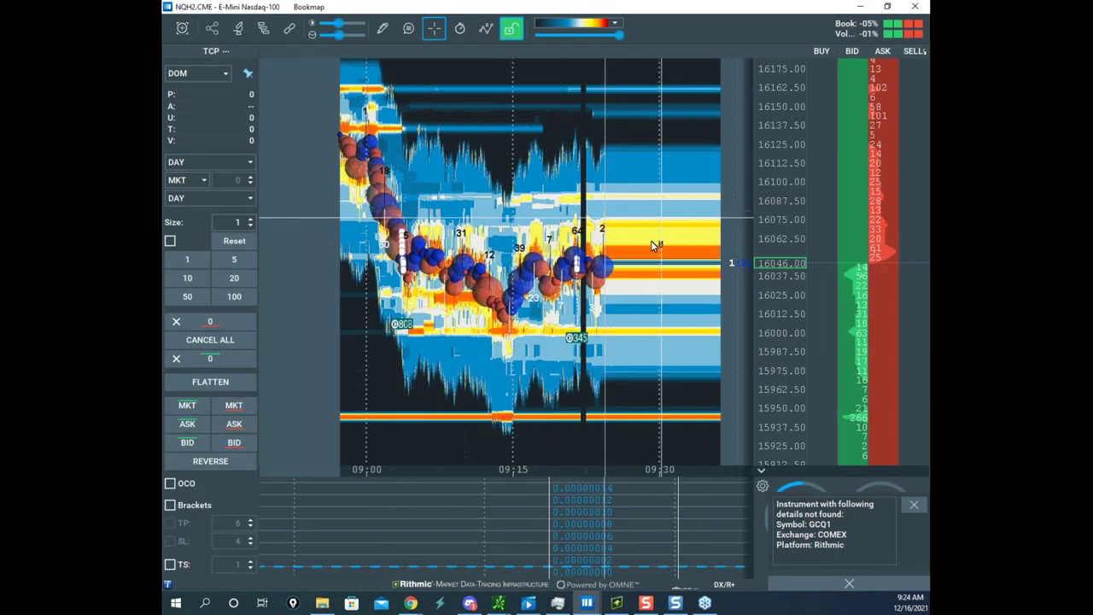
scroll(672, 267, "up", 5)
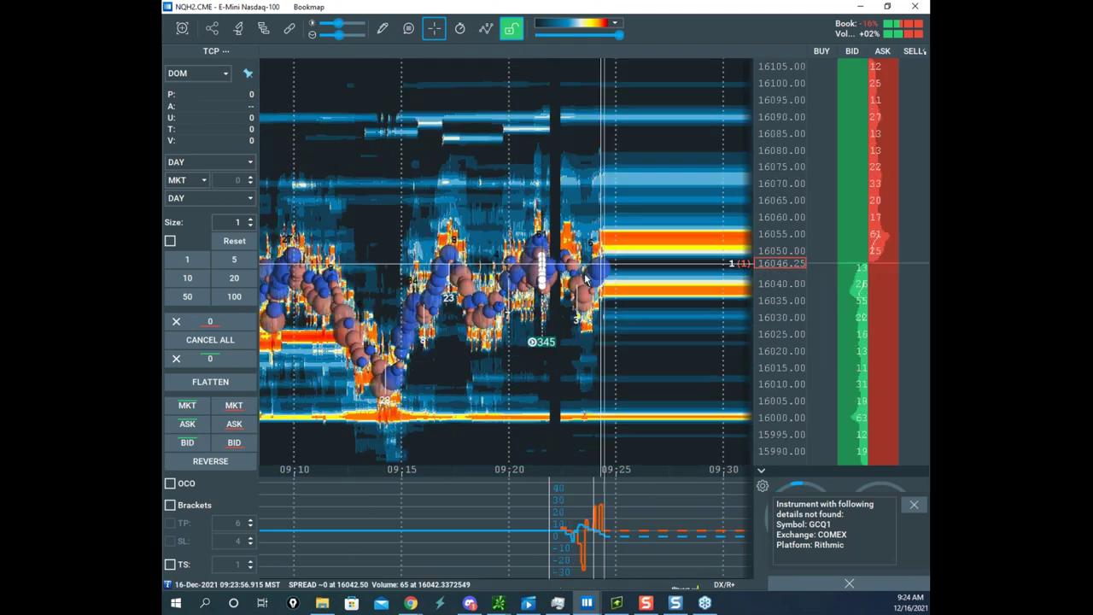
scroll(672, 267, "up", 4)
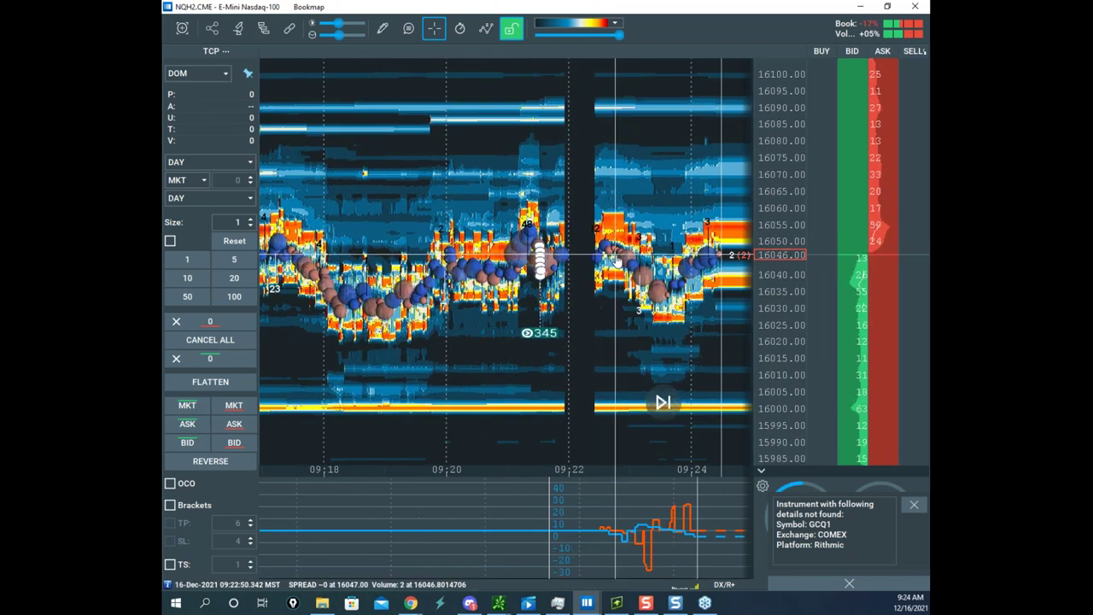
scroll(770, 259, "up", 3)
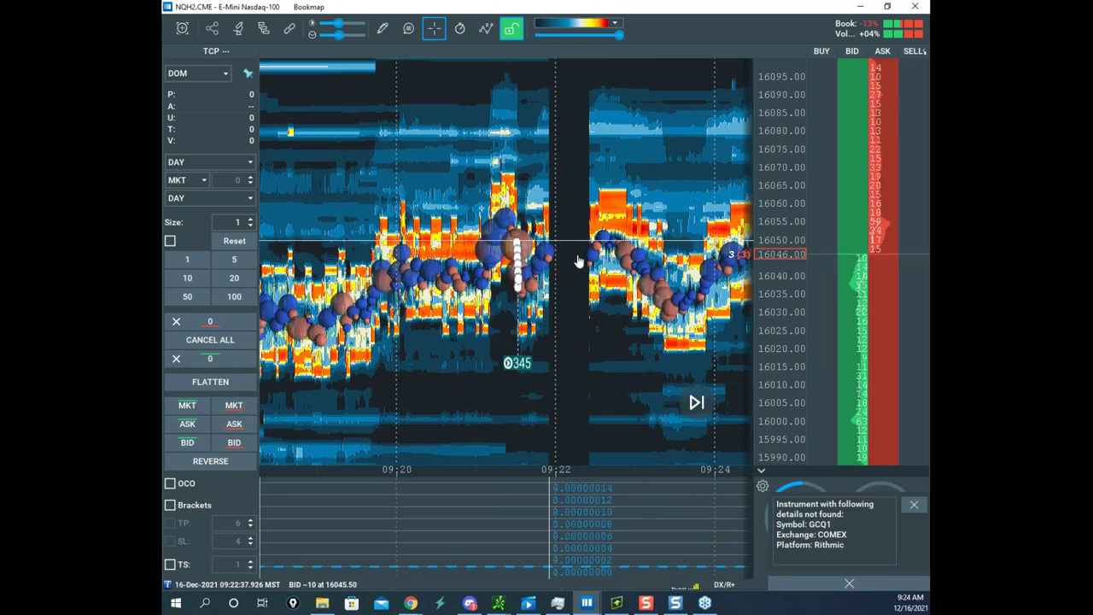
scroll(575, 259, "up", 4)
left_click_drag(576, 263, 646, 276)
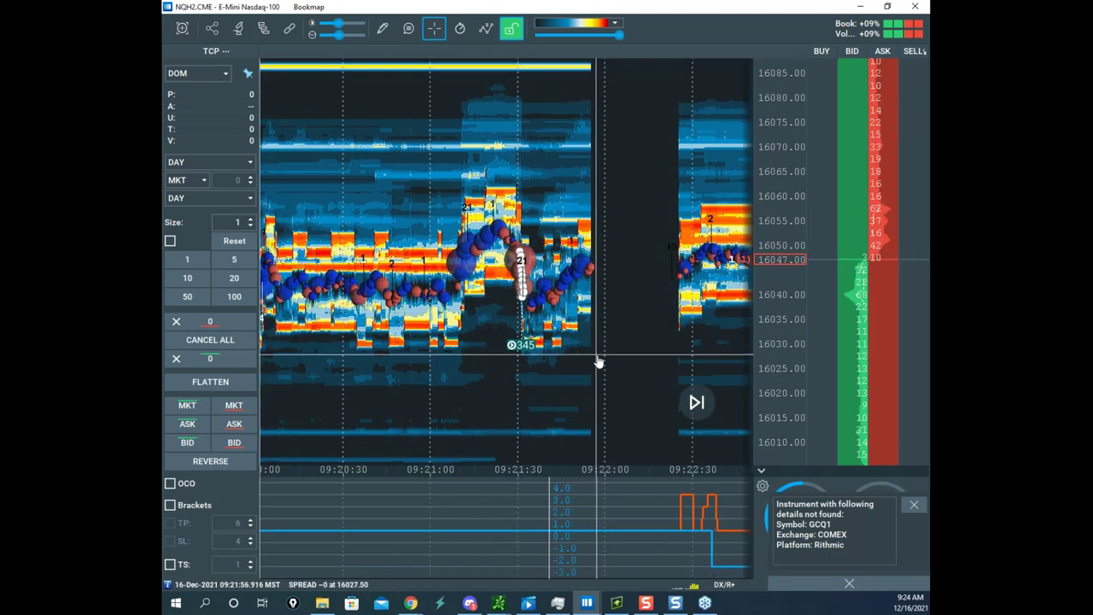
- Widen the Message column in the sound alerts history to read the recent alerts, and return to the Nasdaq-100 chart
left_click(860, 7)
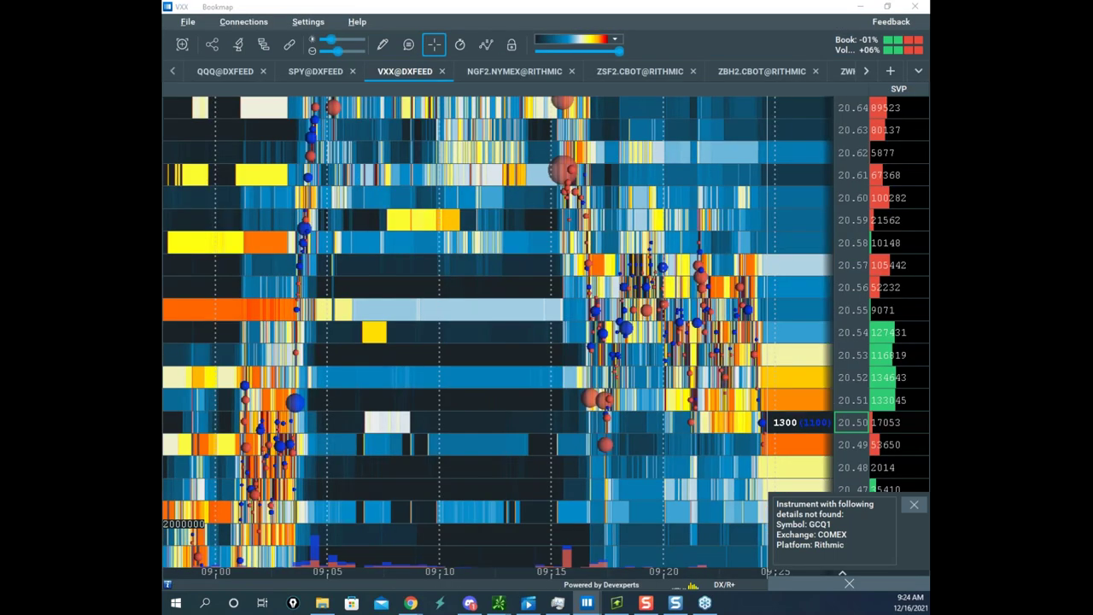
left_click_drag(166, 9, 490, 84)
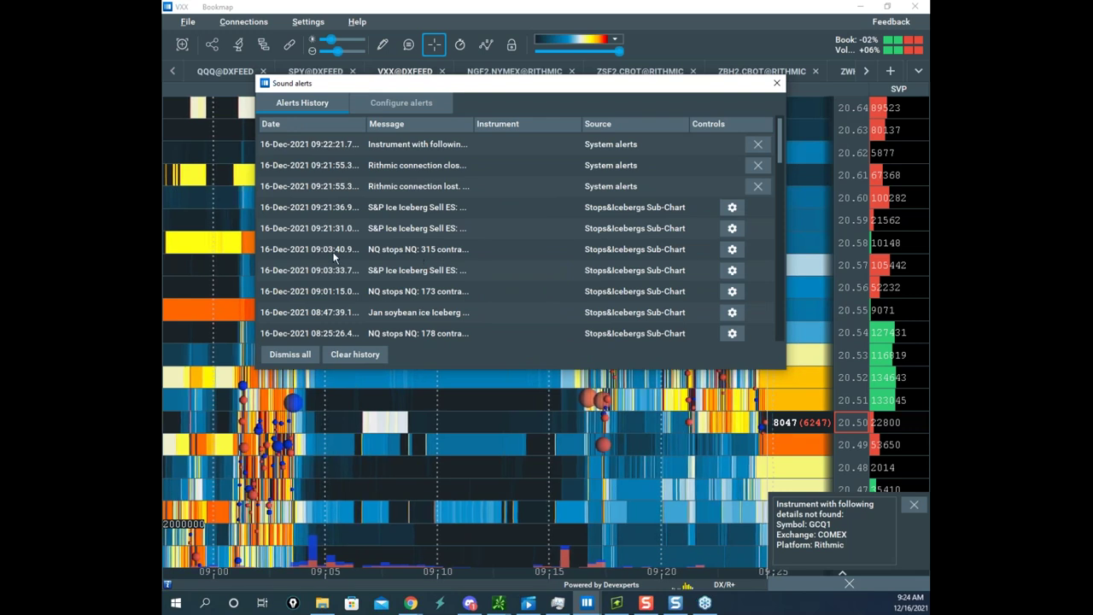
left_click_drag(476, 128, 665, 147)
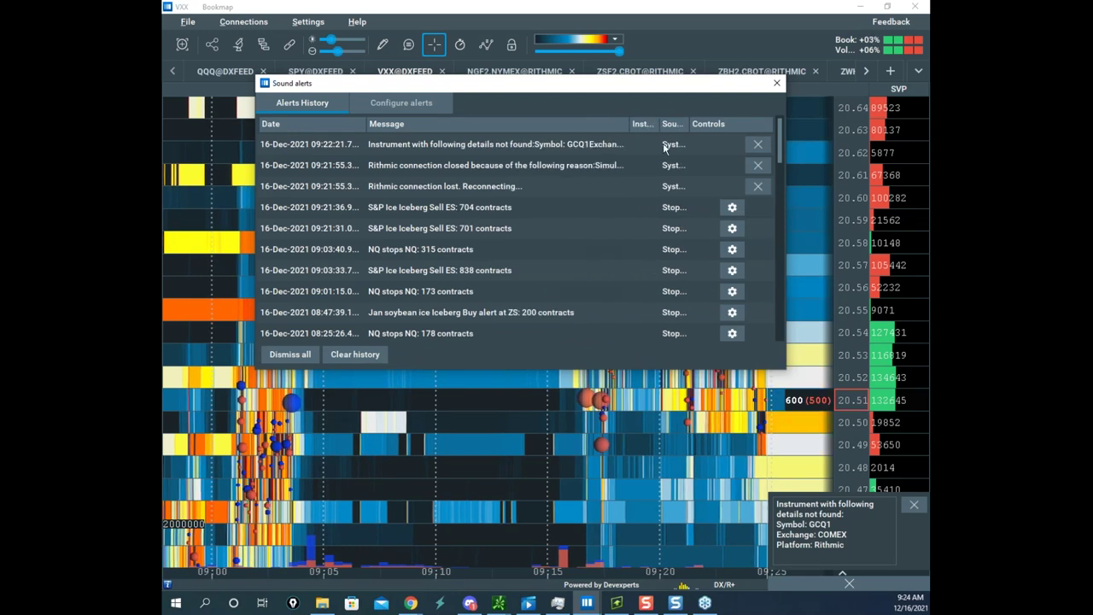
left_click_drag(656, 109, 692, 135)
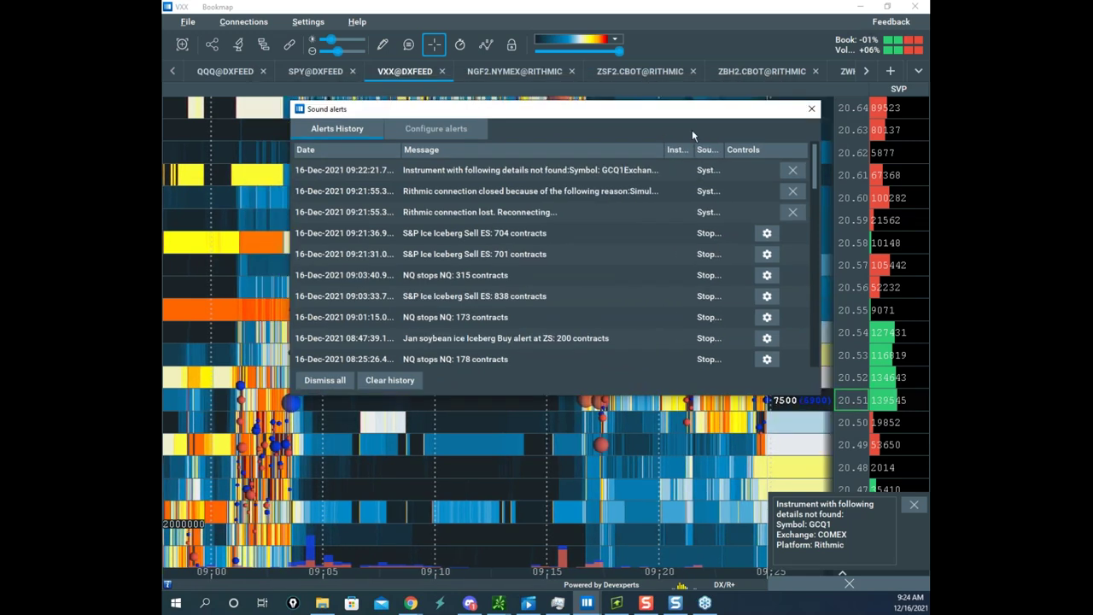
left_click(811, 109)
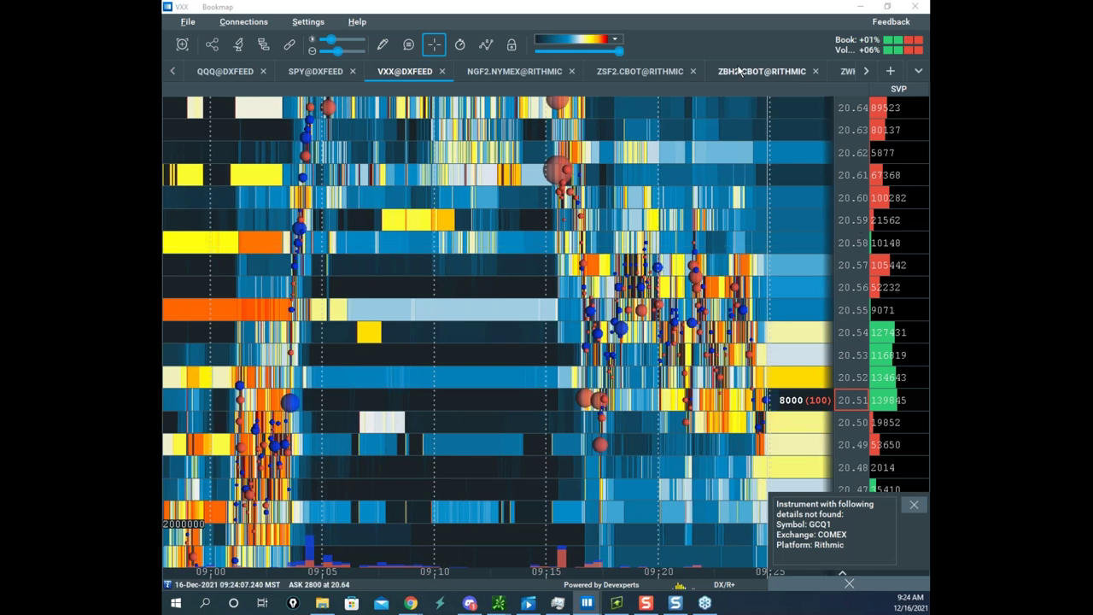
left_click_drag(702, 9, 768, 0)
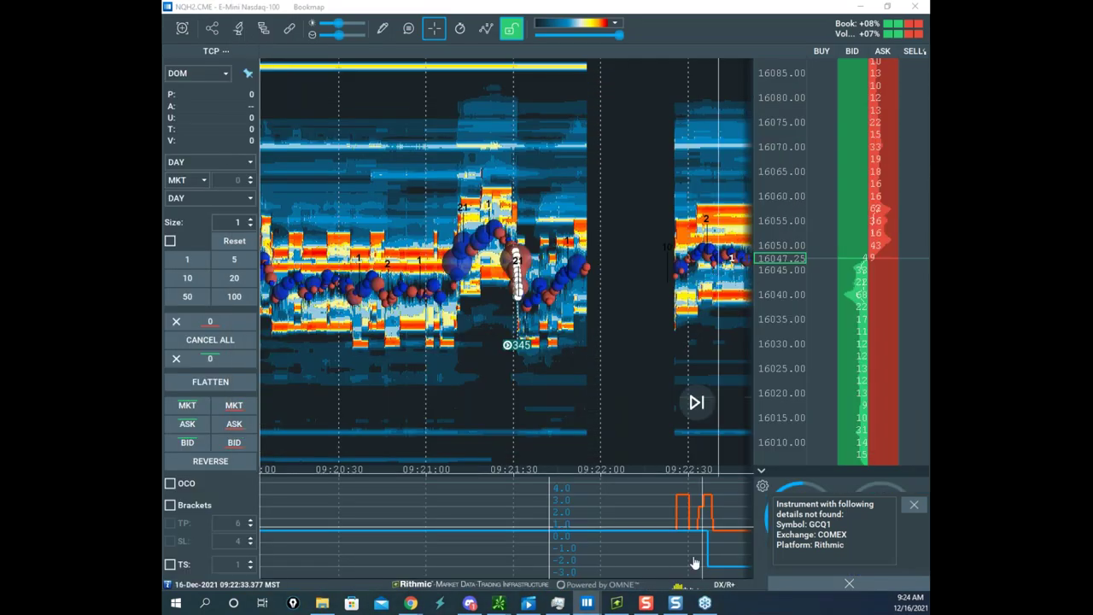
- Draw horizontal lines at about 16051 and 16038 around the stop run near 09:21:30 on the Nasdaq-100 chart
left_click(382, 28)
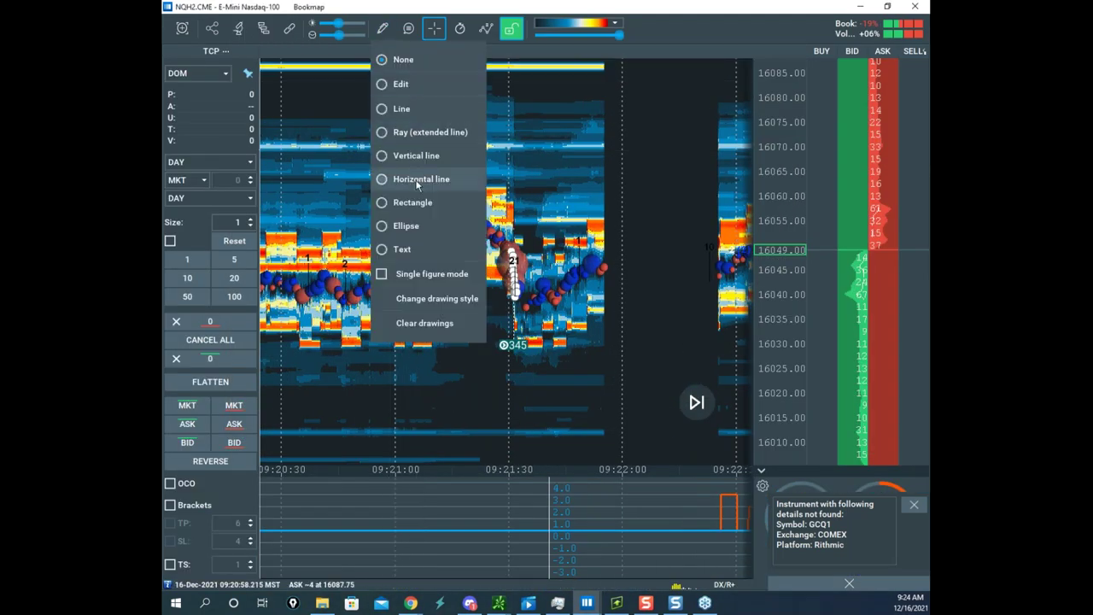
left_click(418, 179)
left_click(529, 240)
left_click(518, 302)
- Open the upper horizontal line's style settings for editing, save them, and turn drawing mode off
left_click(382, 29)
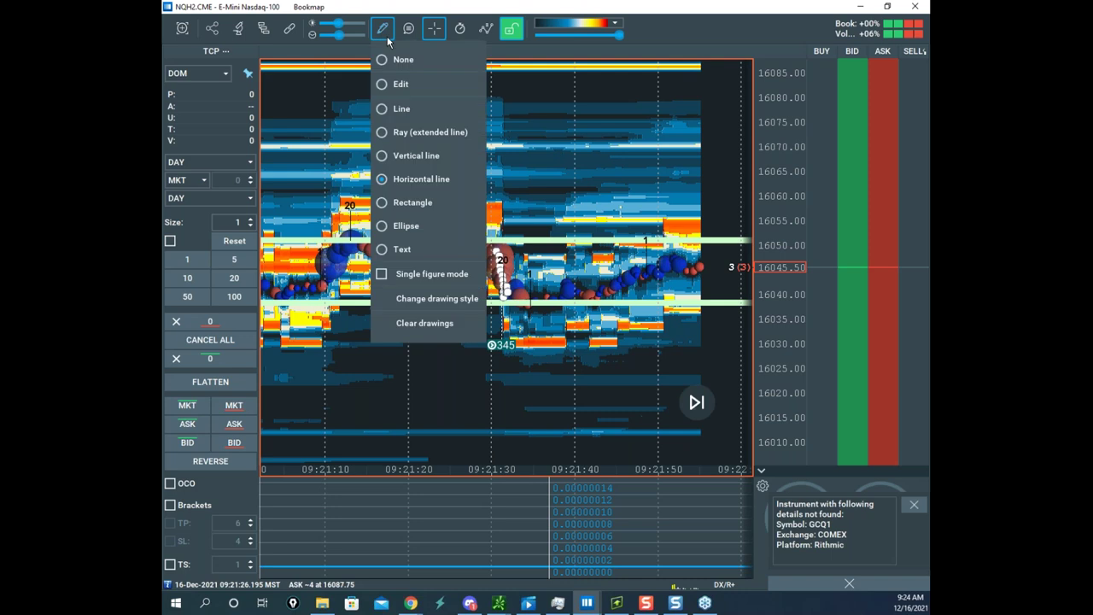
left_click(423, 84)
right_click(551, 244)
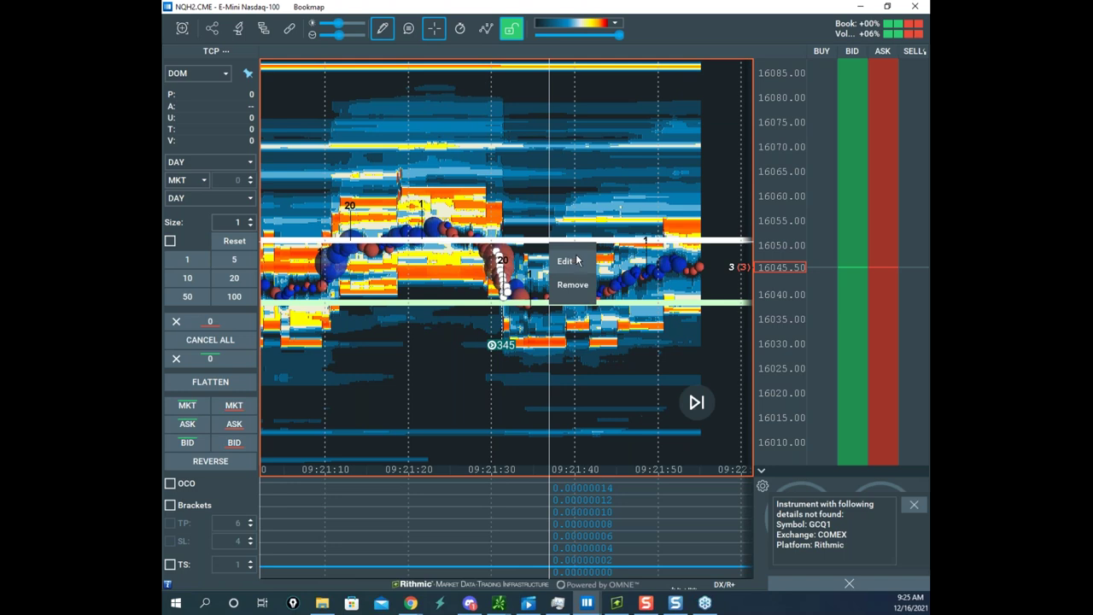
left_click(565, 261)
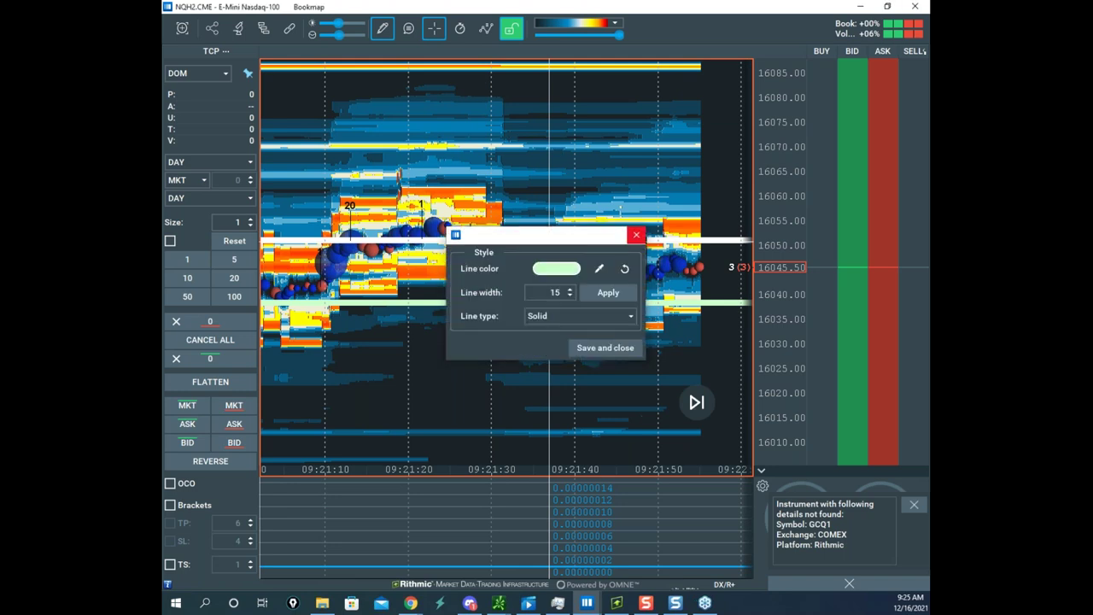
left_click(604, 348)
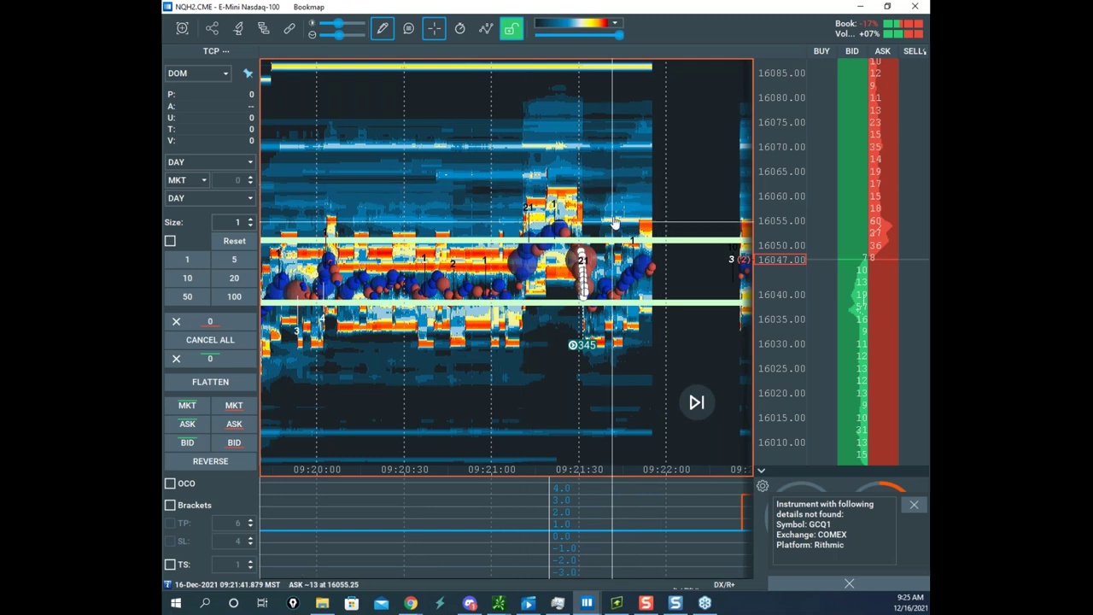
left_click(381, 28)
left_click(408, 58)
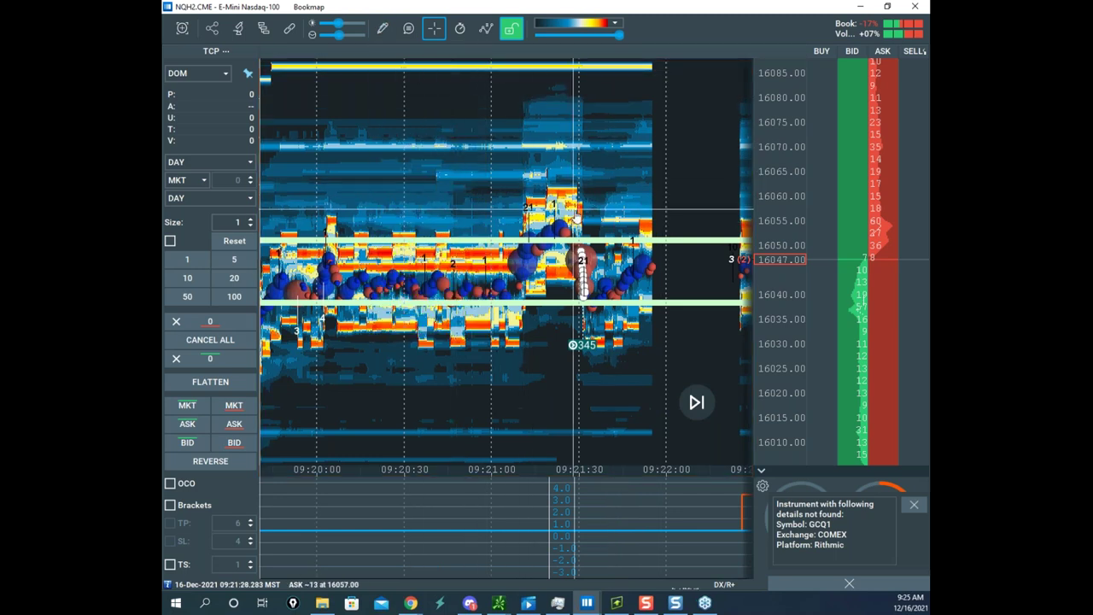
- Compare the latest Nasdaq-100 trades up to 09:25 with the two horizontal lines
scroll(576, 217, "down", 3)
left_click_drag(610, 216, 435, 193)
scroll(538, 222, "down", 4)
left_click_drag(598, 271, 517, 282)
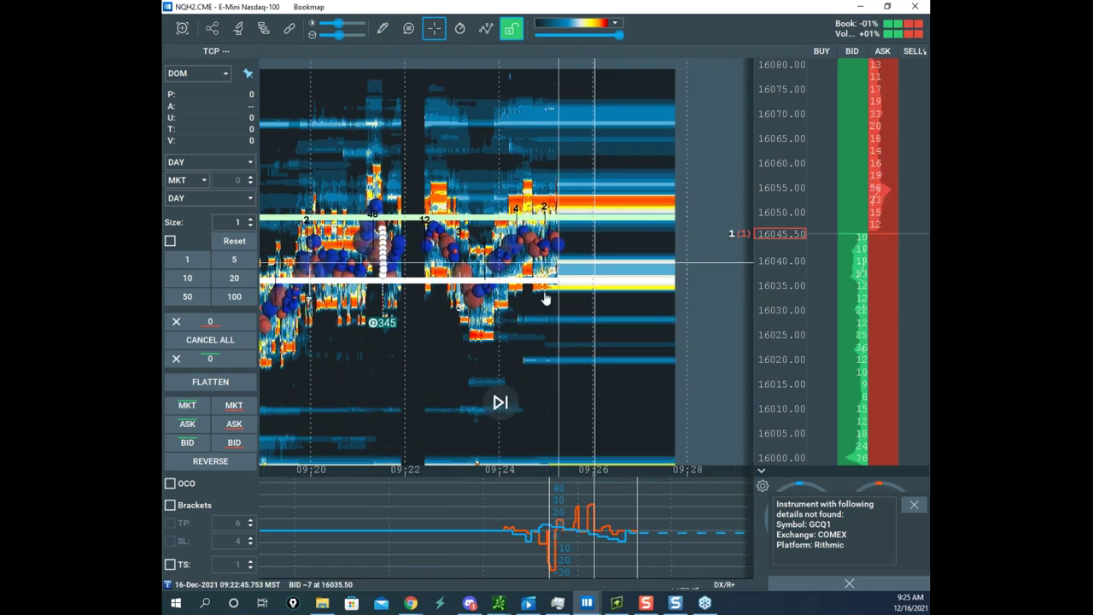
scroll(607, 305, "down", 2)
scroll(776, 251, "down", 2)
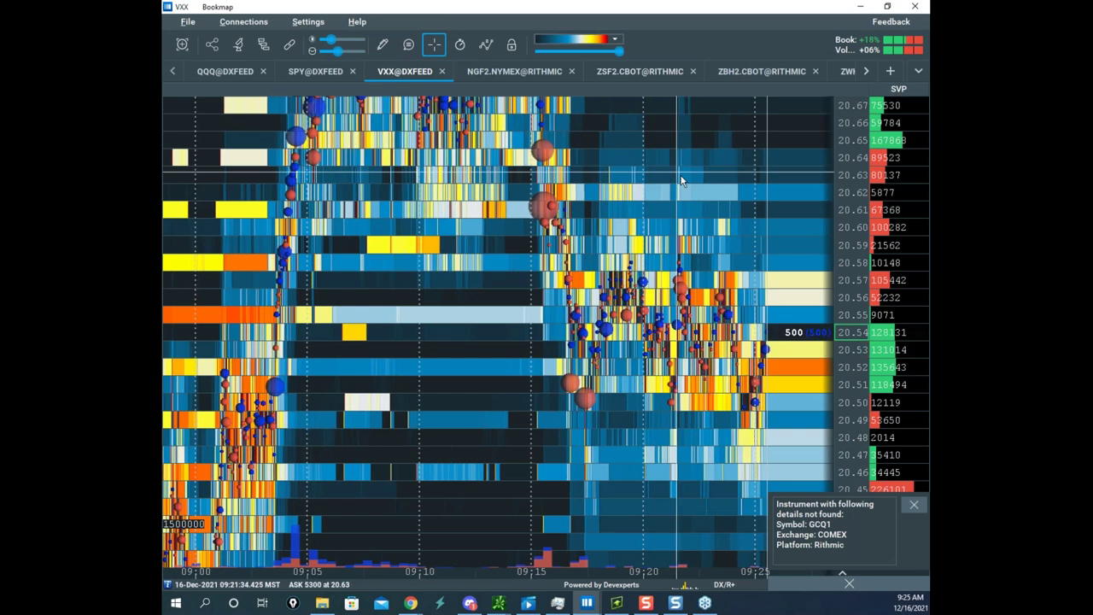
- Open the ZSF2 Soybean Futures chart and examine the stop and iceberg markers before 09:00
left_click(636, 71)
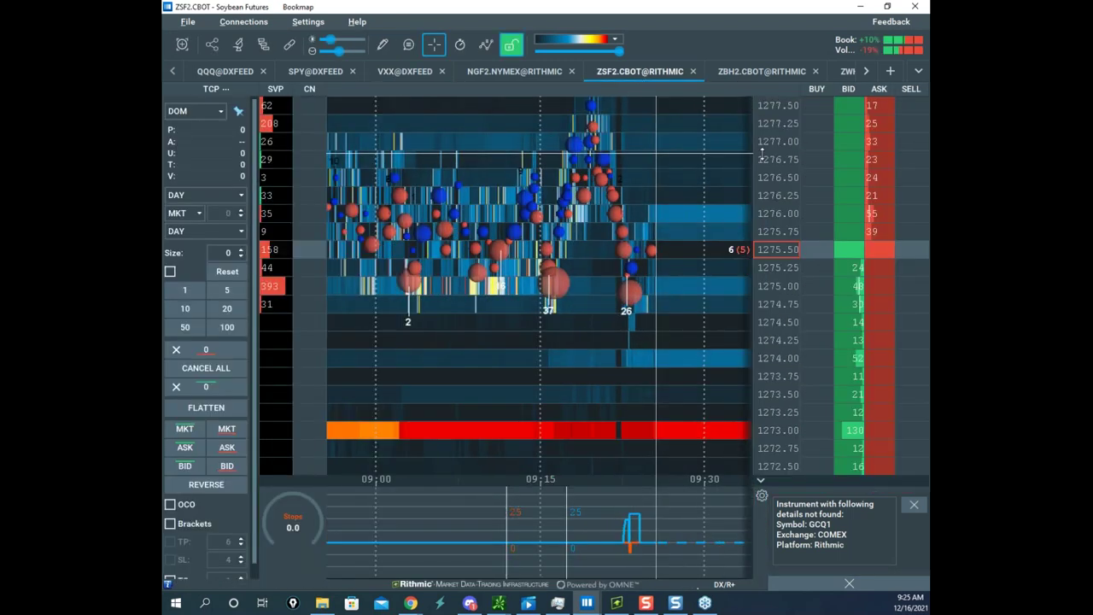
scroll(773, 198, "down", 2)
scroll(594, 203, "down", 3)
scroll(775, 181, "down", 1)
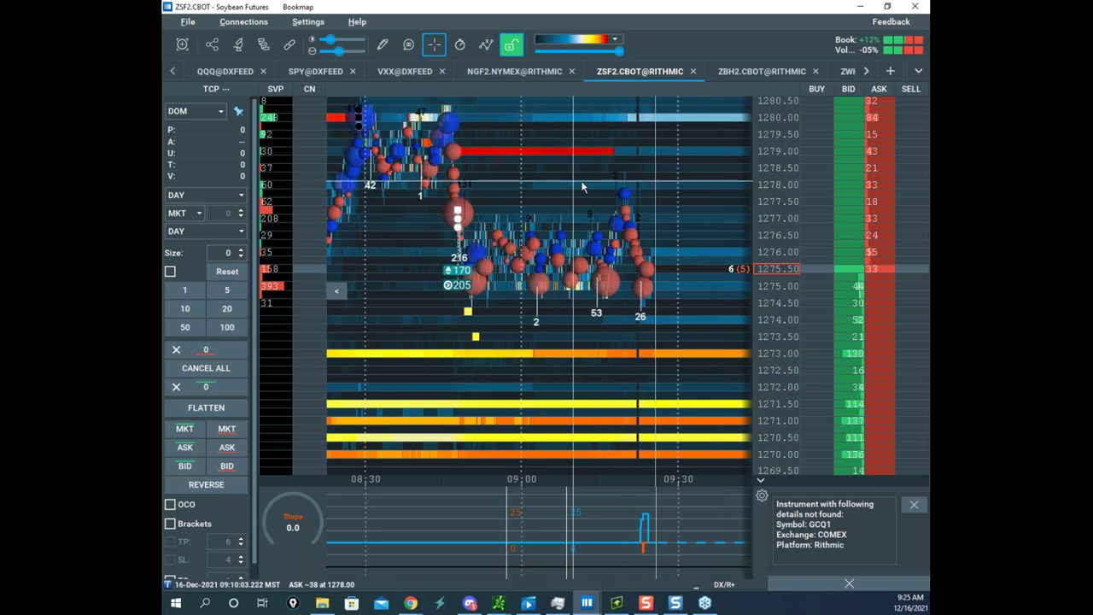
scroll(760, 167, "down", 2)
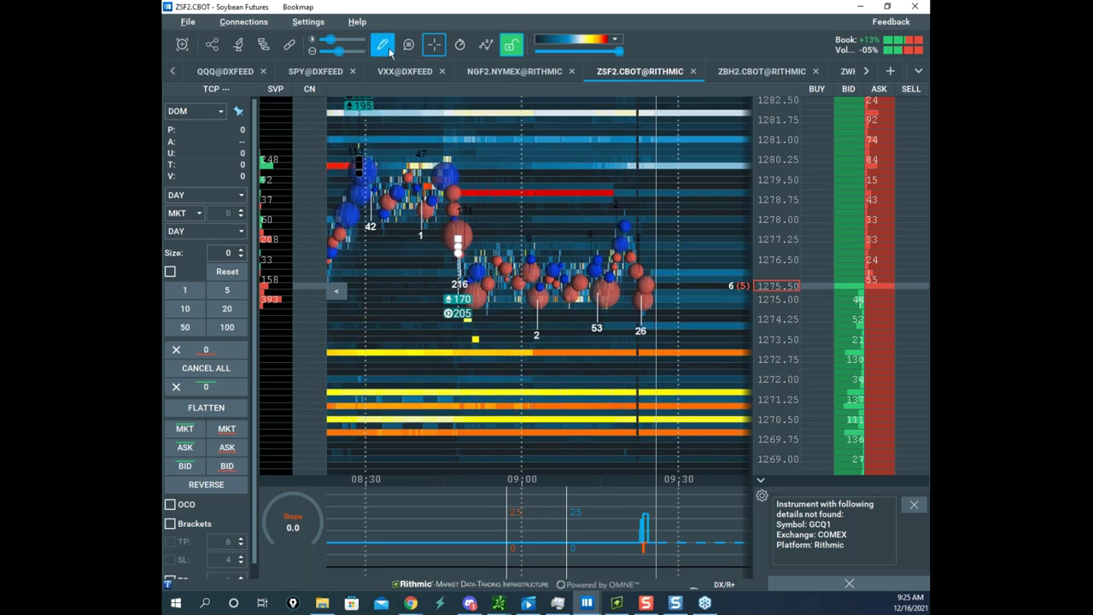
- Draw horizontal lines at about 1280.25 and 1274.75 around the sharp drop before 09:00 on the Soybean chart, and turn drawing mode off
left_click(389, 51)
left_click(436, 193)
left_click(461, 156)
left_click(525, 309)
left_click(383, 45)
left_click(422, 72)
- Return to the Nasdaq-100 chart, view its add-on configuration with the Absorption indicator settings, and close it
left_click_drag(677, 14, 769, 614)
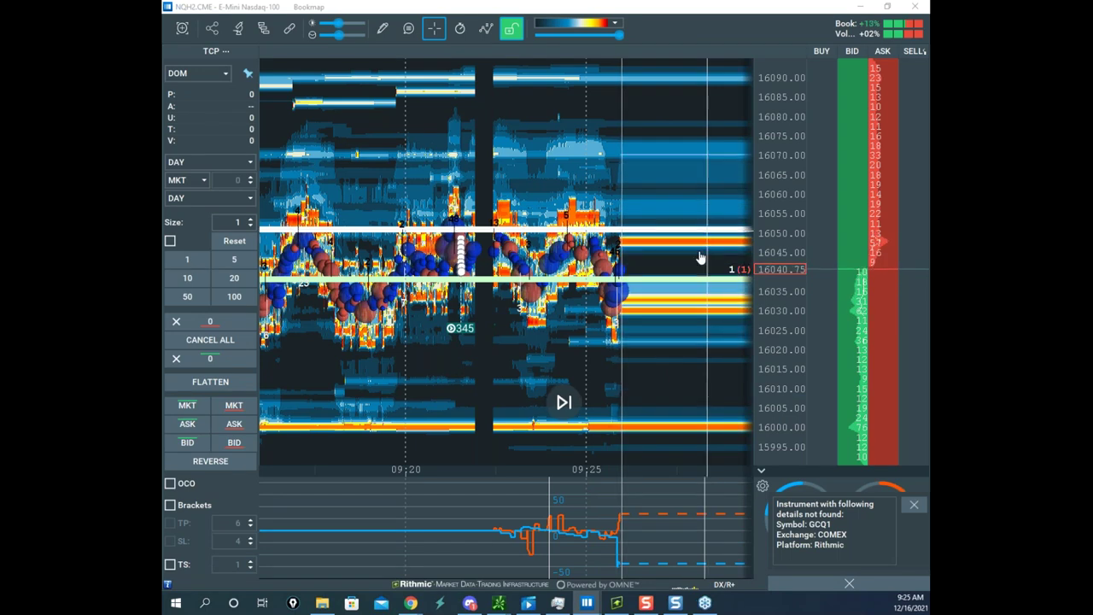
scroll(683, 222, "down", 3)
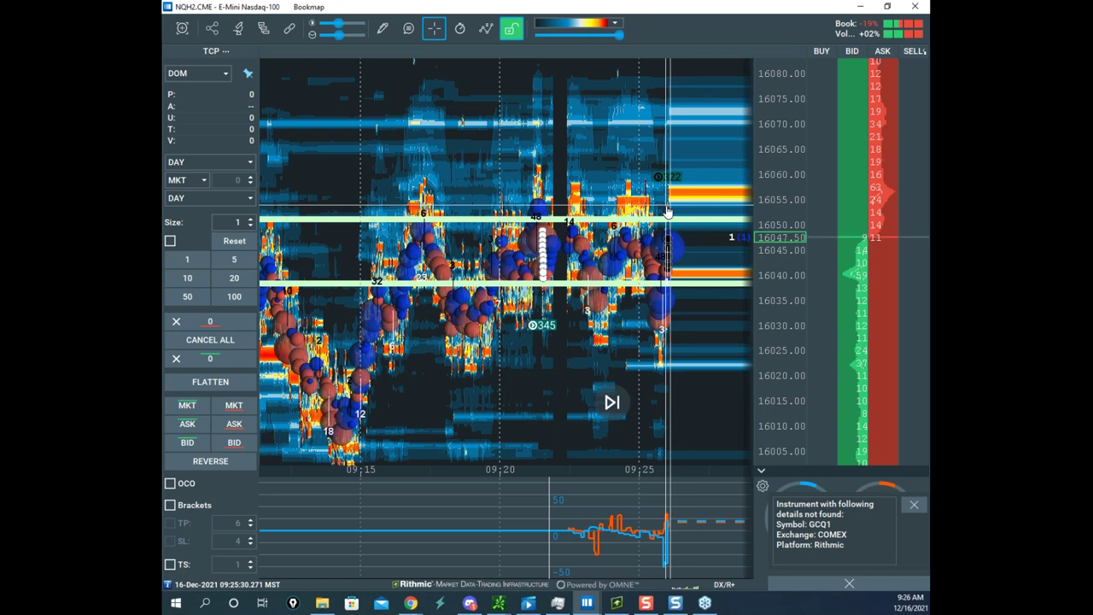
left_click(268, 30)
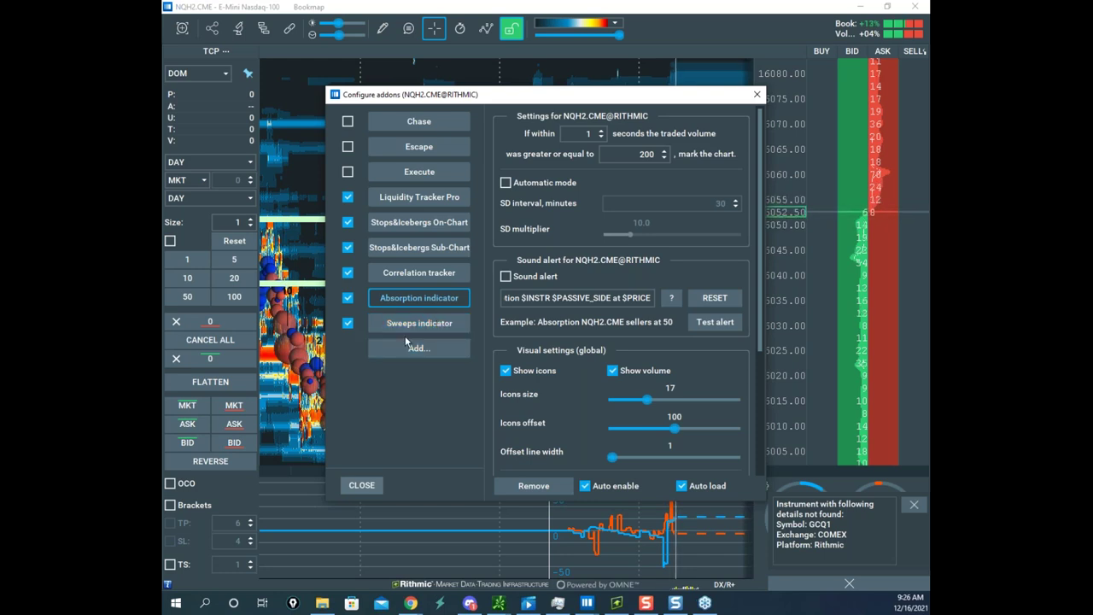
left_click(756, 95)
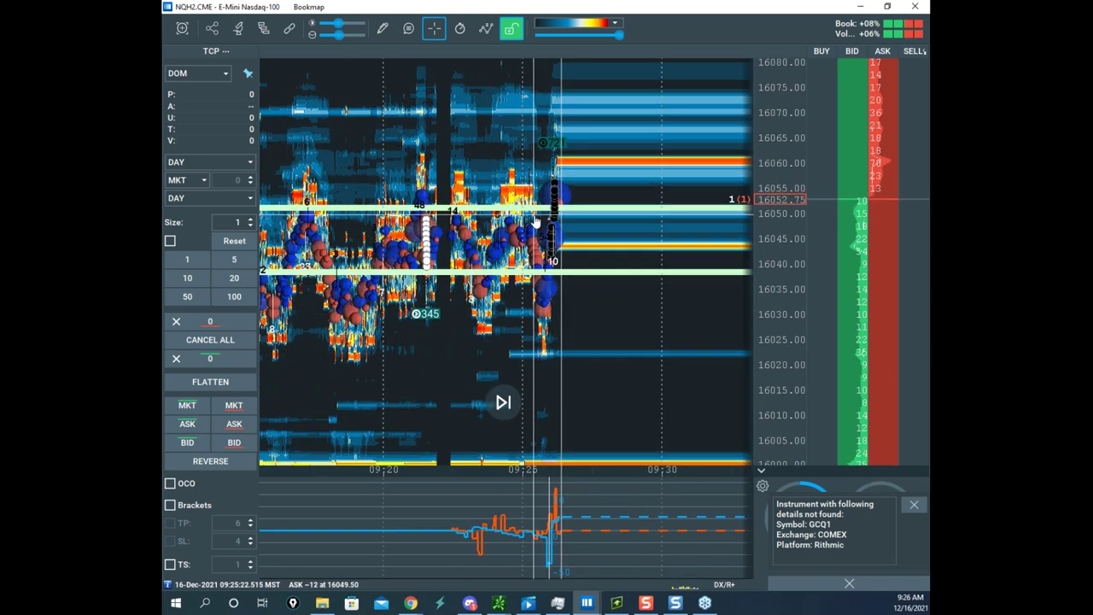
- Examine the buy stop run near 09:26 on the Nasdaq-100 chart, circle its 721 marker in yellow, and clear the markup
scroll(561, 216, "up", 3)
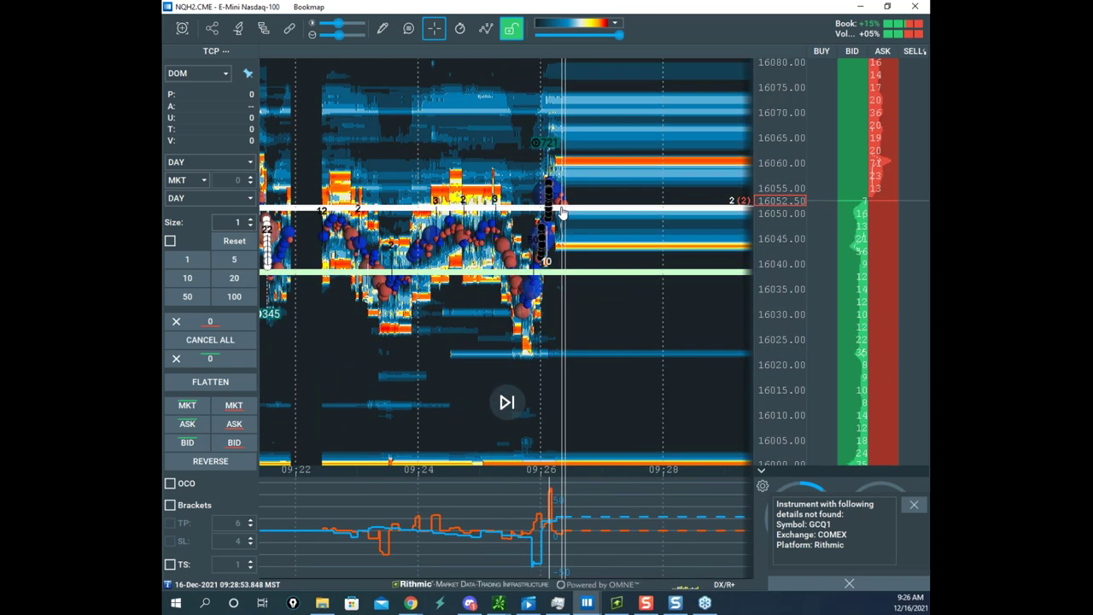
scroll(653, 261, "up", 4)
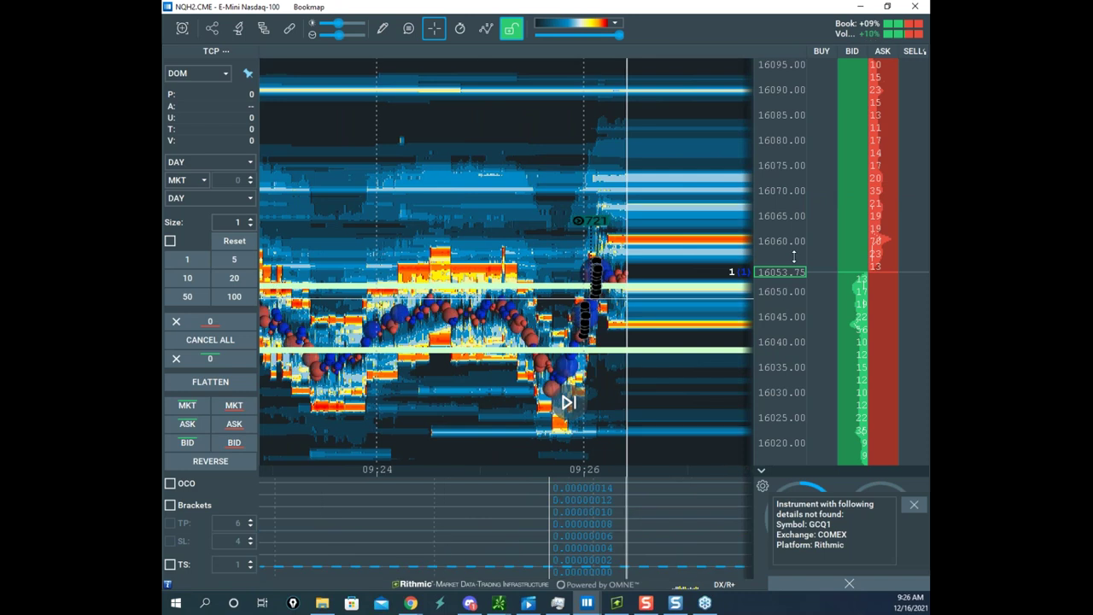
scroll(653, 261, "down", 5)
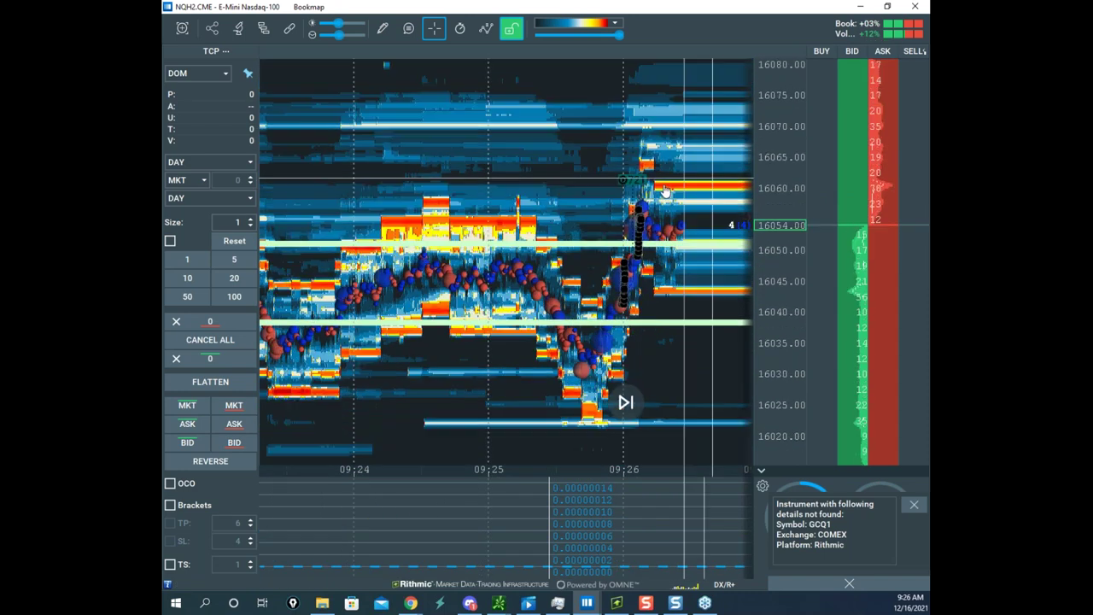
scroll(675, 267, "up", 3)
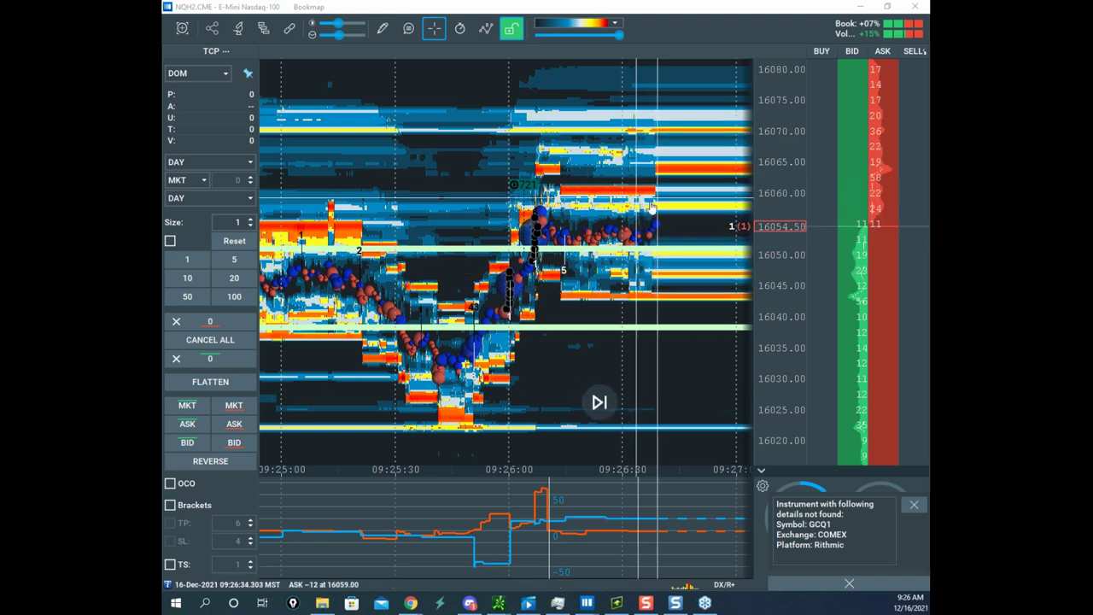
scroll(651, 207, "down", 2)
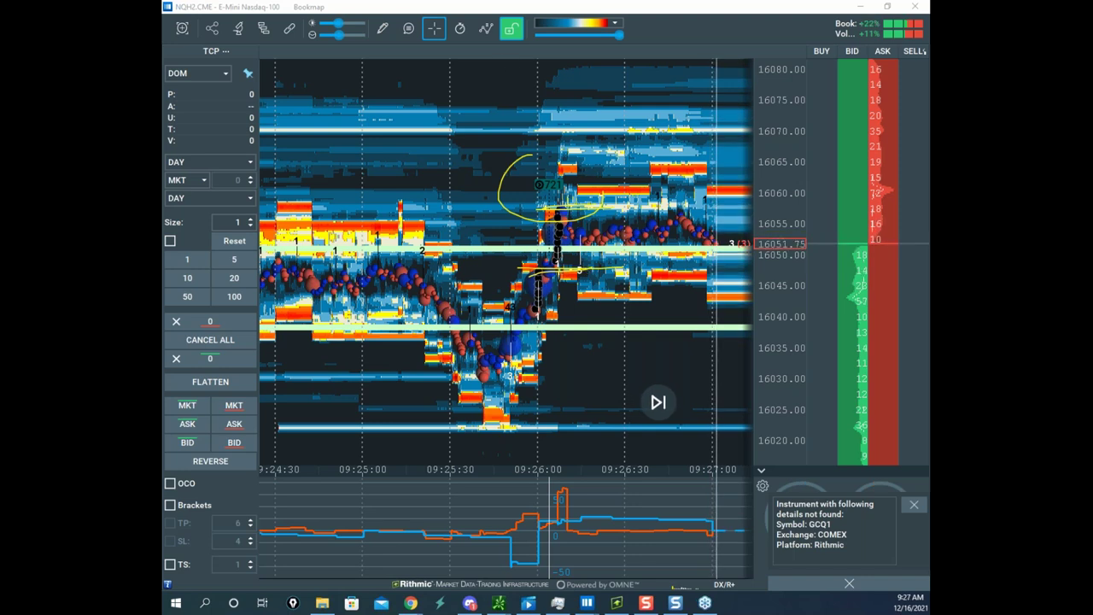
key("Escape")
left_click_drag(619, 190, 596, 184)
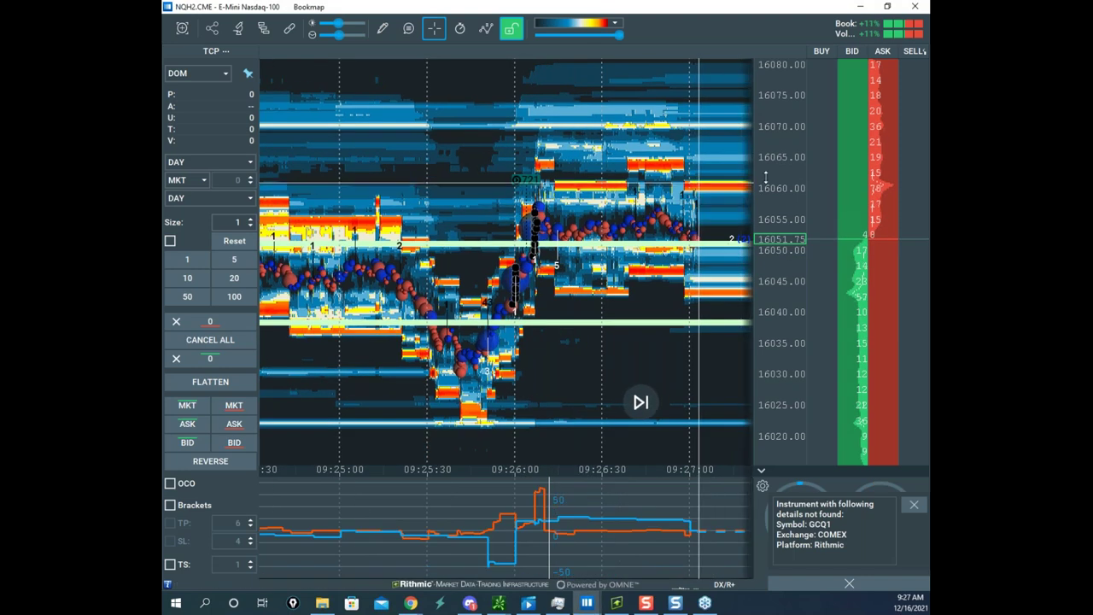
- Inspect the separate 322 and 399 stop markers near 09:26:00, outline both stop runs in yellow, and clear the markup
scroll(761, 186, "up", 4)
scroll(585, 198, "up", 6)
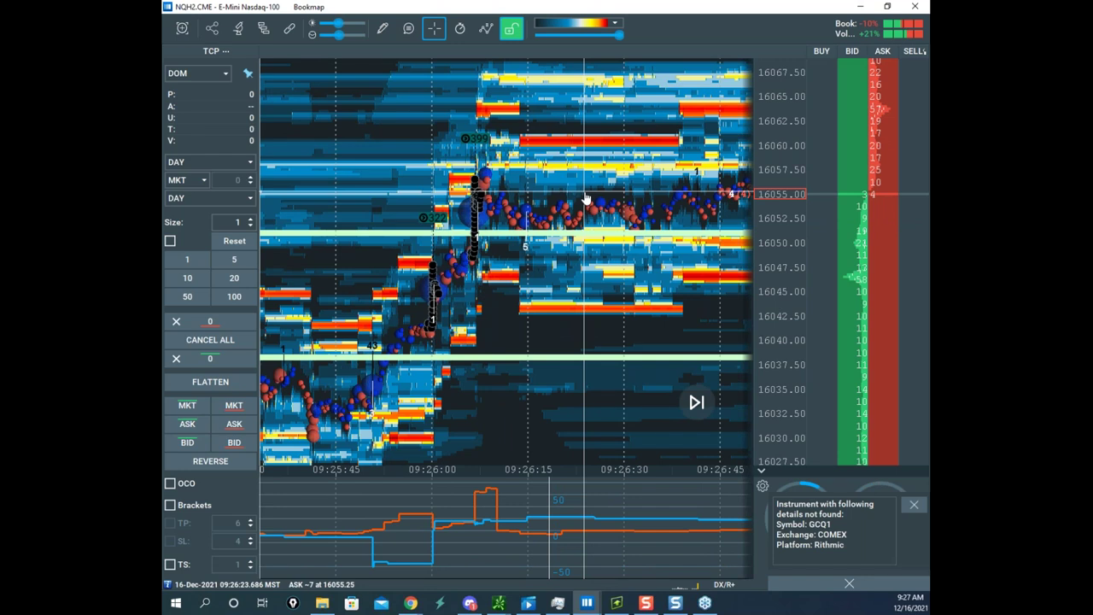
scroll(598, 203, "up", 2)
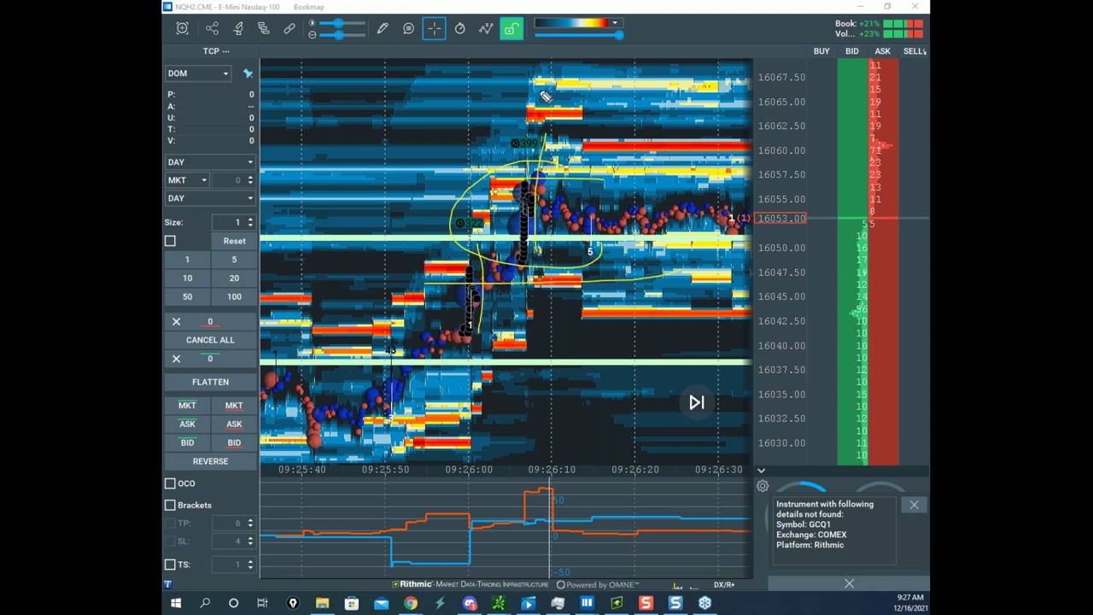
key("Escape")
- Remove the upper horizontal line at about 16051 from the Nasdaq-100 chart
right_click(574, 240)
left_click(626, 260)
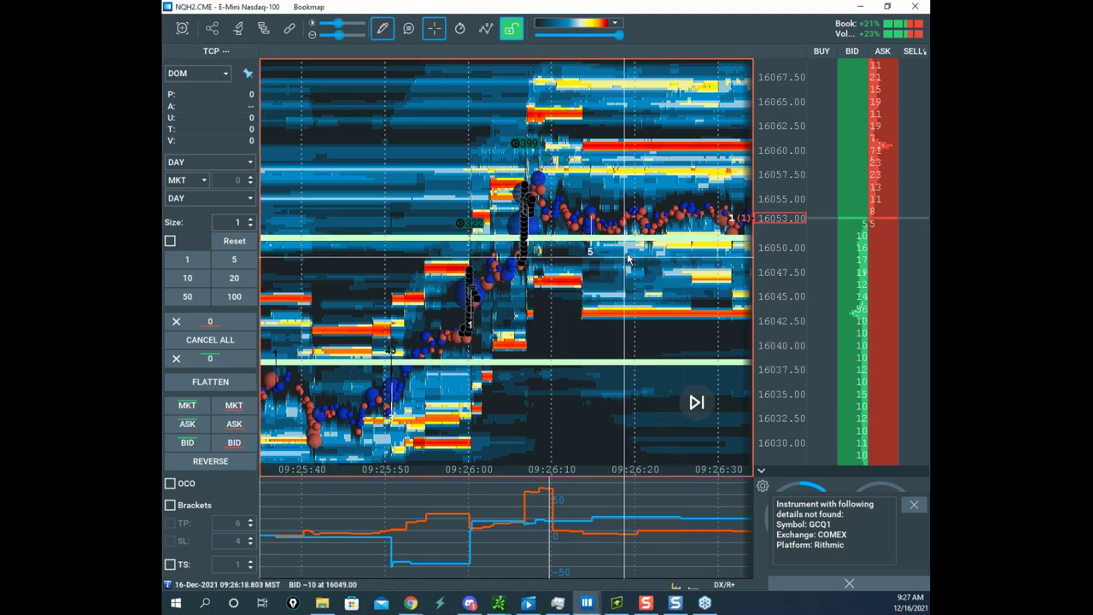
right_click(628, 240)
left_click(629, 264)
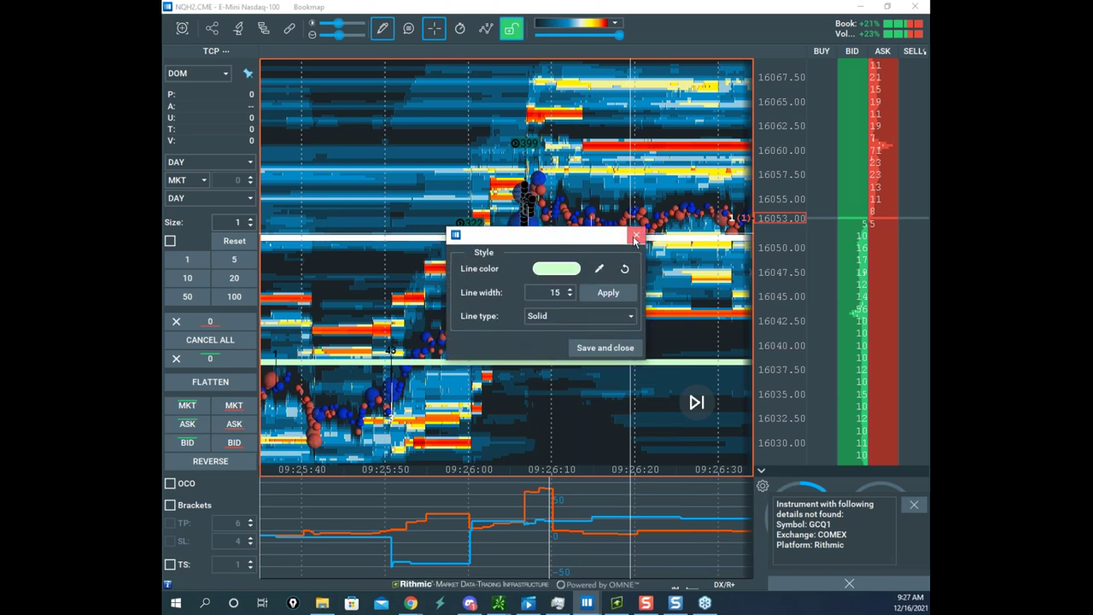
left_click(634, 237)
right_click(632, 240)
left_click(646, 282)
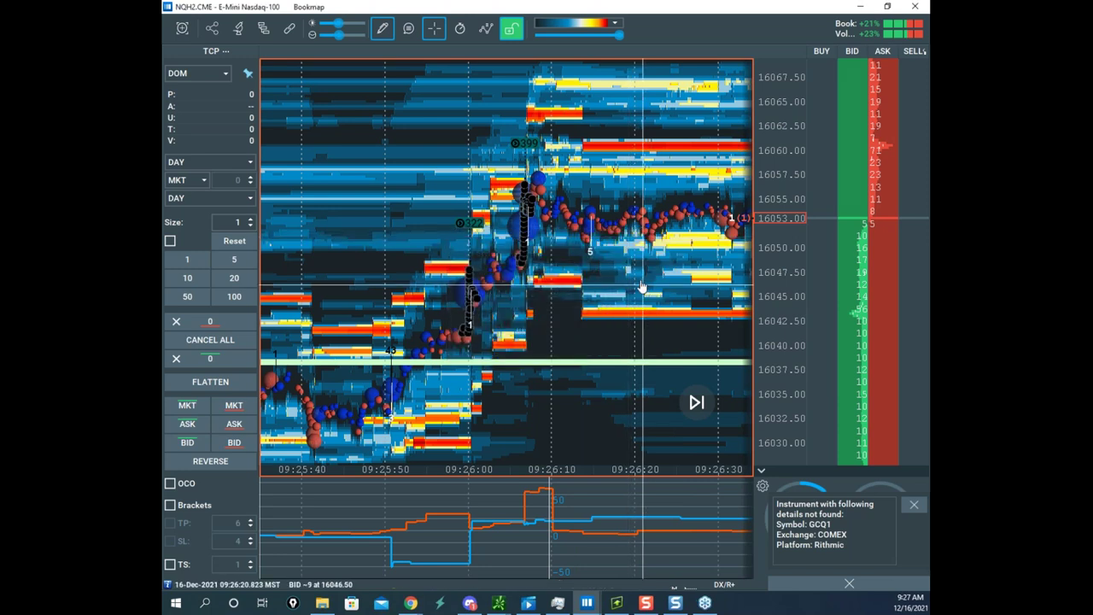
- Draw a horizontal line at about 16058, just above the 09:26 stop run, and turn drawing mode off
left_click(389, 36)
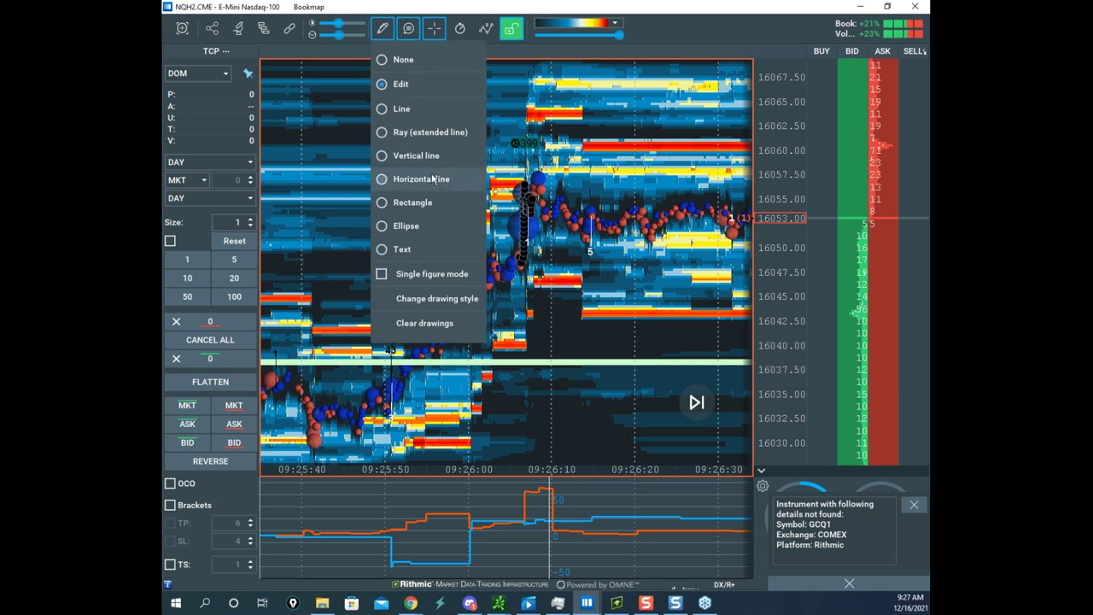
left_click(440, 178)
left_click(560, 171)
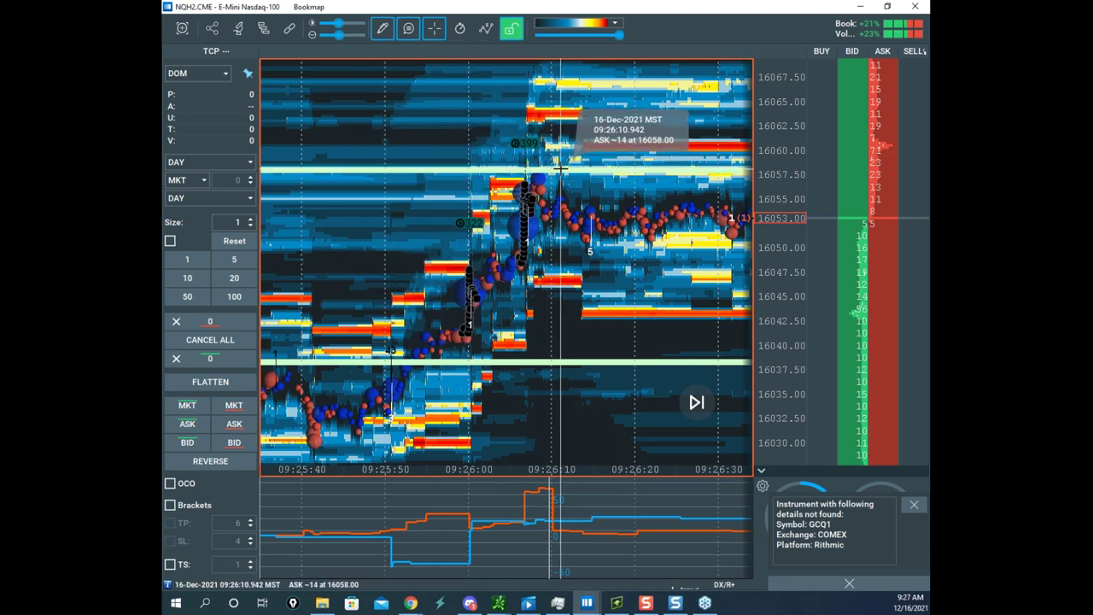
left_click(389, 35)
left_click(419, 57)
- Examine the latest trades up to 09:28 against the upper and lower horizontal lines
scroll(507, 78, "down", 5)
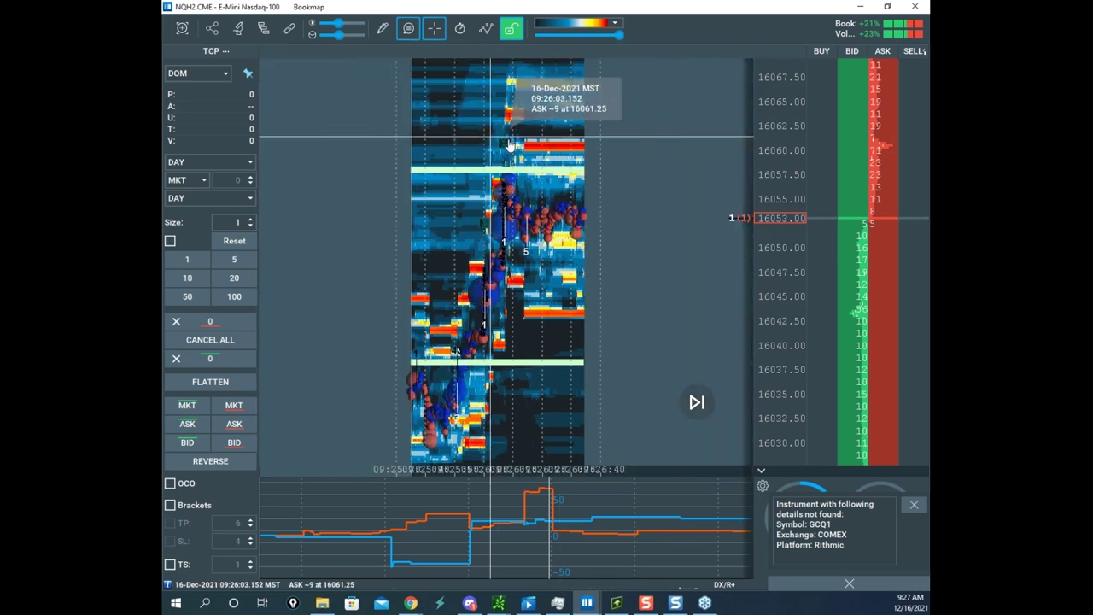
scroll(534, 146, "down", 4)
left_click_drag(530, 148, 501, 141)
scroll(502, 146, "down", 3)
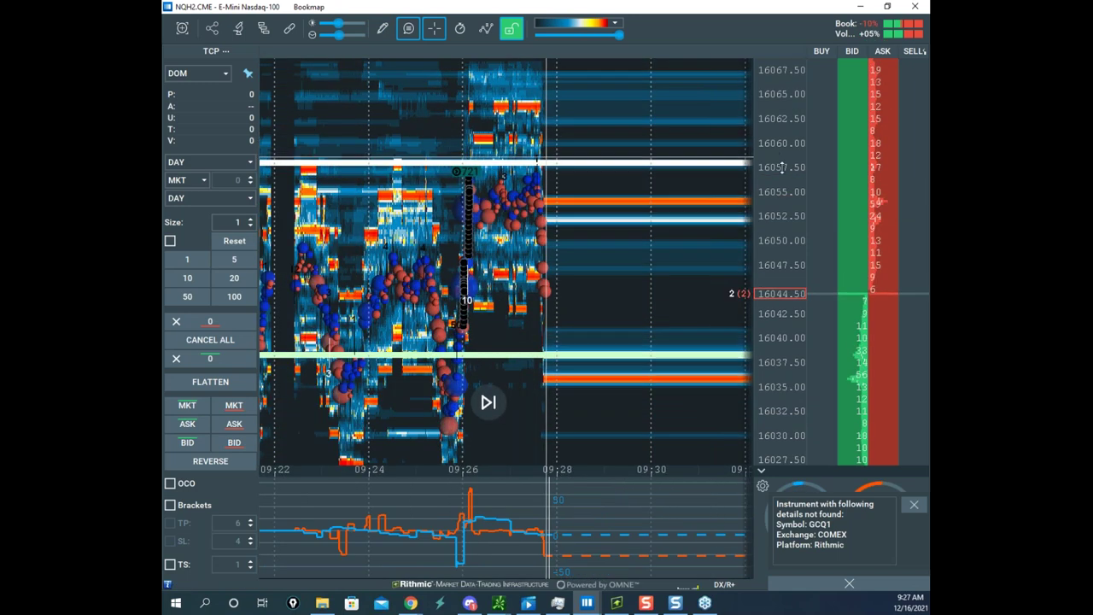
scroll(775, 157, "down", 2)
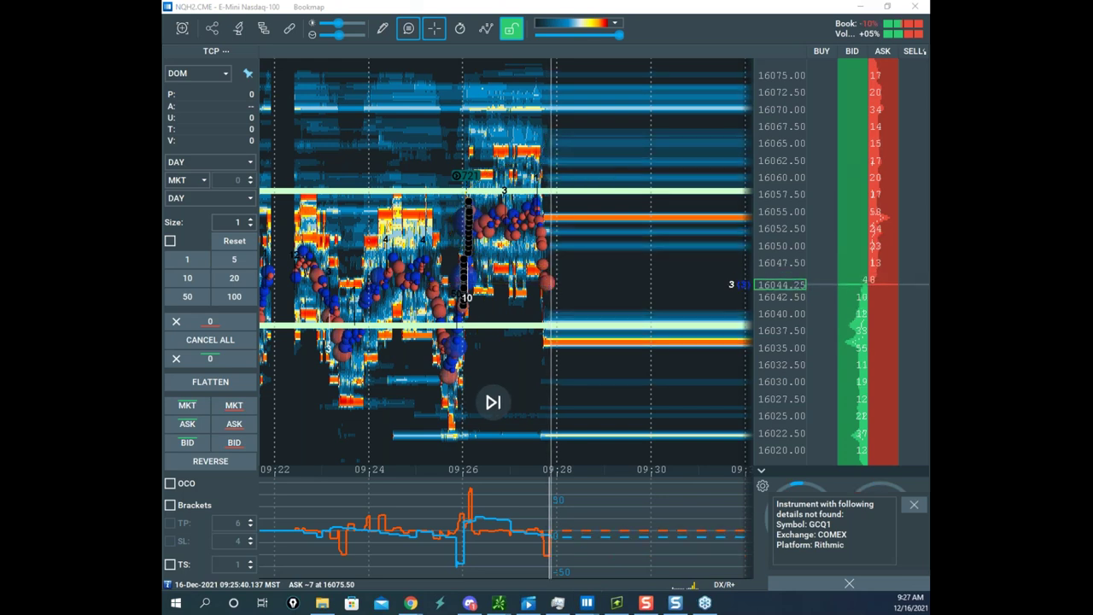
- Mark the price extent of the stop runs near 09:21 and 09:26 in yellow ink, and clear the markup
scroll(422, 192, "down", 3)
left_click_drag(425, 192, 468, 186)
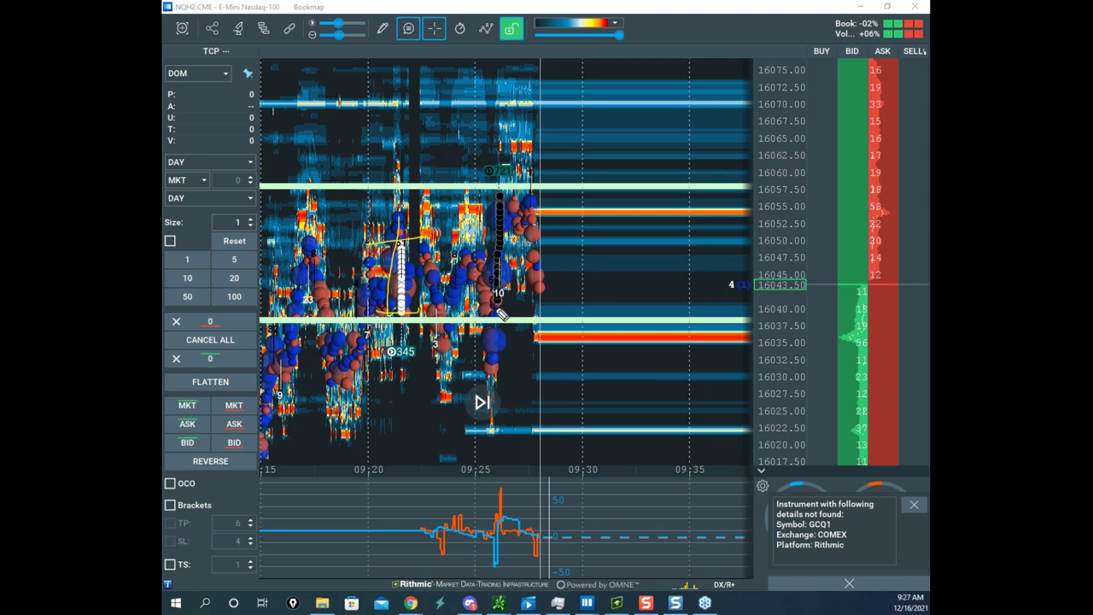
mouse_move(505, 292)
left_mouse_down()
mouse_move(519, 171)
mouse_move(578, 265)
mouse_move(536, 292)
left_mouse_up()
right_click(536, 292)
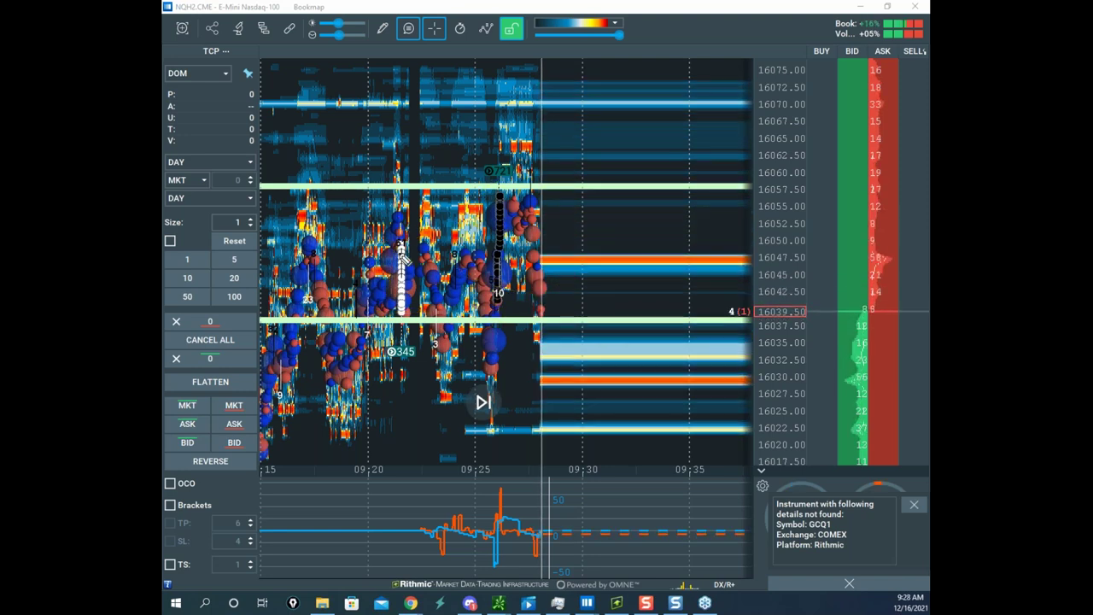
- Outline the 345 and 721 stop runs in yellow ink, and mark the sub-chart areas beneath both runs
mouse_move(398, 527)
left_mouse_down()
mouse_move(405, 546)
mouse_move(433, 534)
left_mouse_up()
left_click_drag(403, 227, 419, 324)
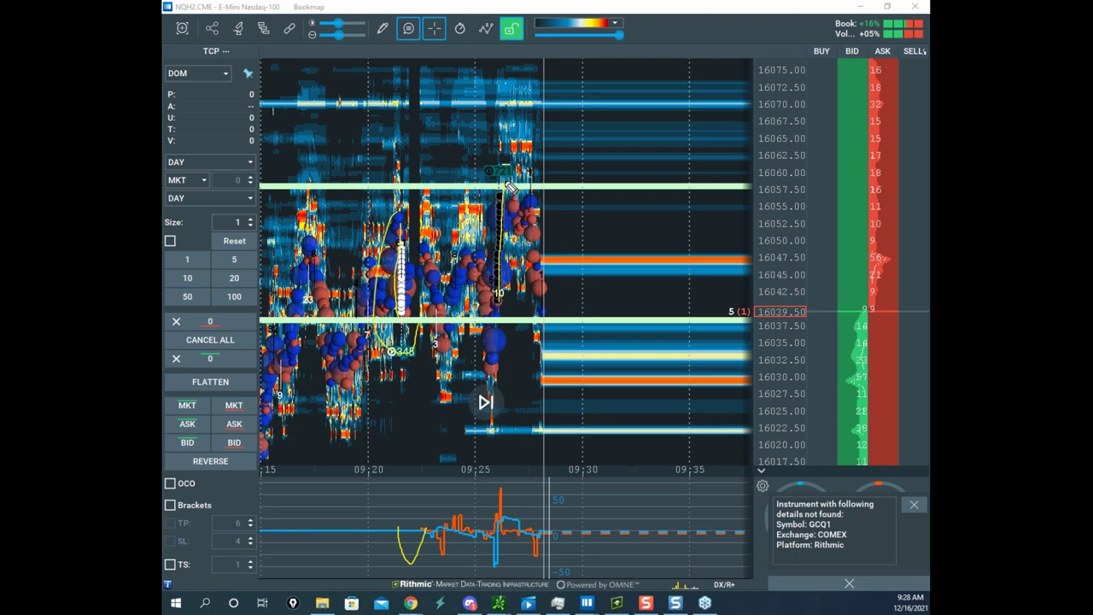
left_click_drag(484, 492, 511, 483)
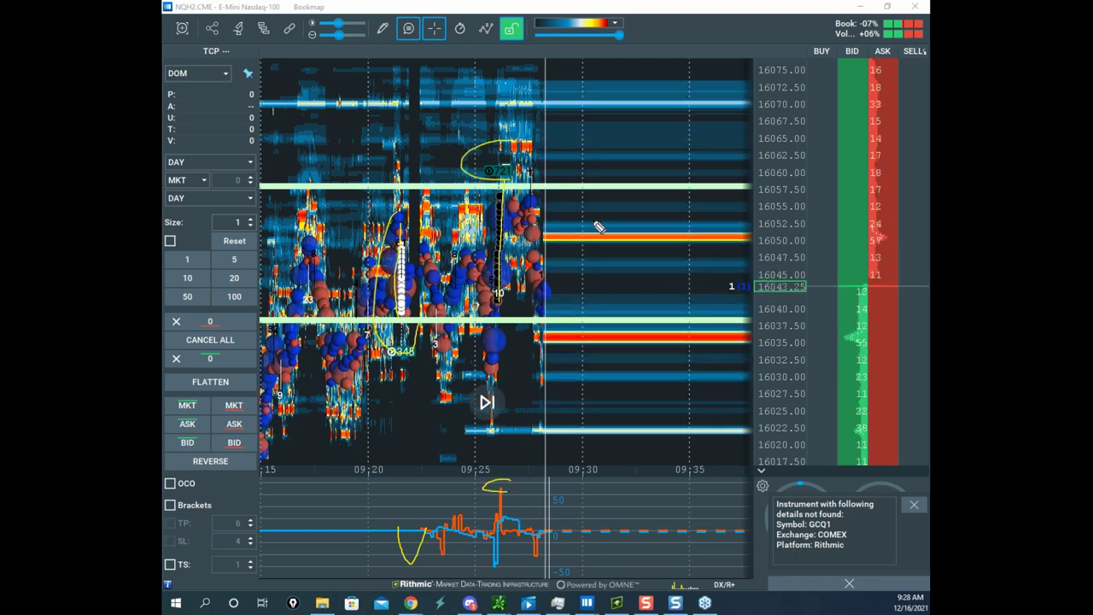
- Clear the markup, mark the 721 stop run's range with breakout paths above and below it in yellow ink, and clear that ink
right_click(544, 88)
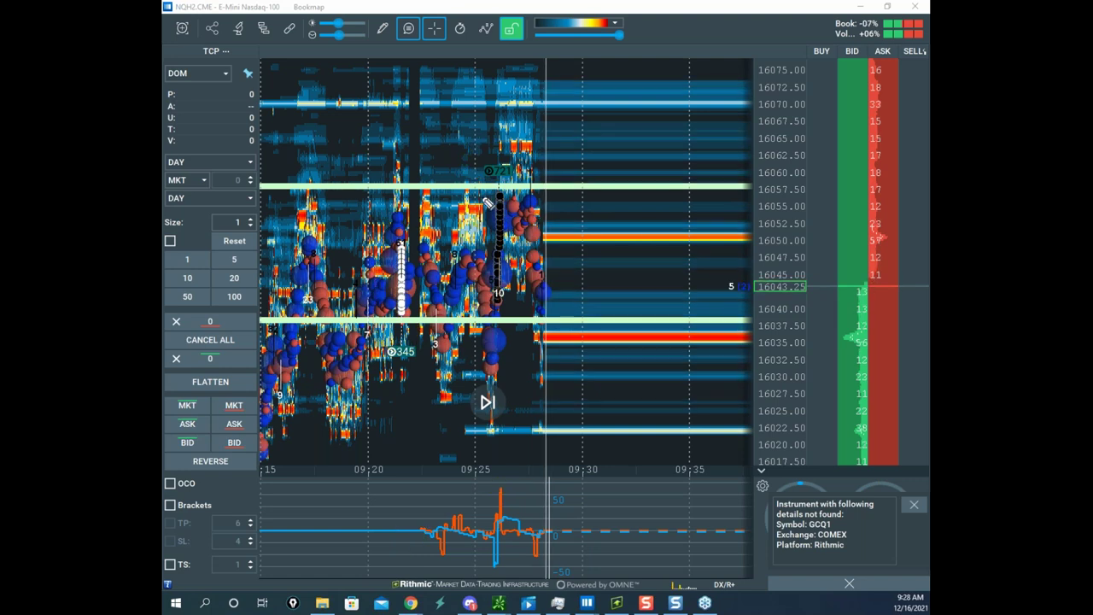
left_click_drag(482, 196, 552, 194)
left_click_drag(471, 283, 578, 277)
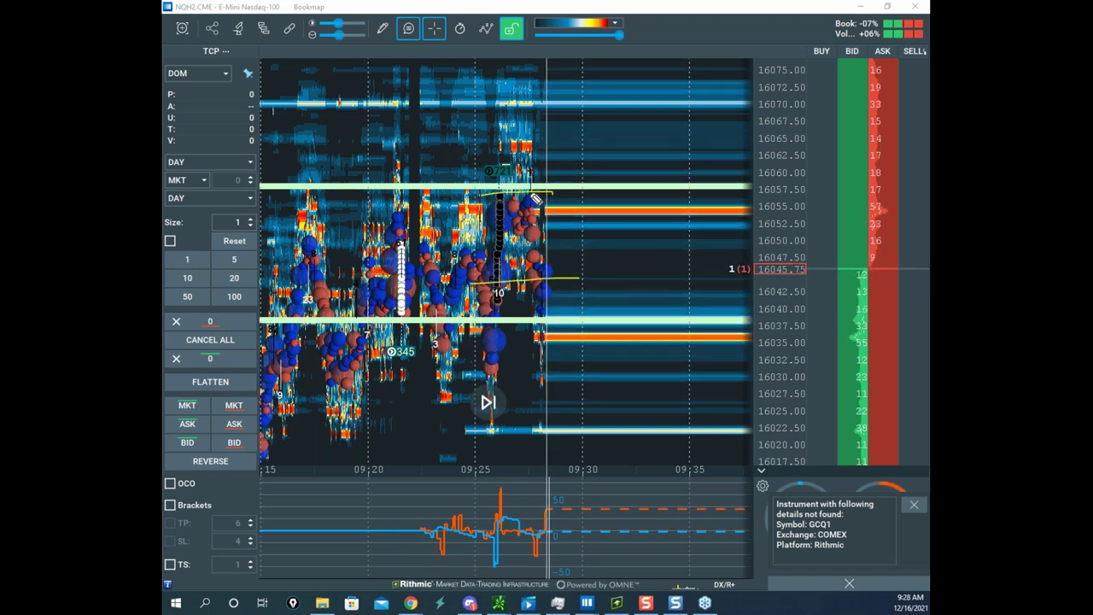
mouse_move(524, 186)
left_mouse_down()
mouse_move(469, 228)
mouse_move(531, 273)
left_mouse_up()
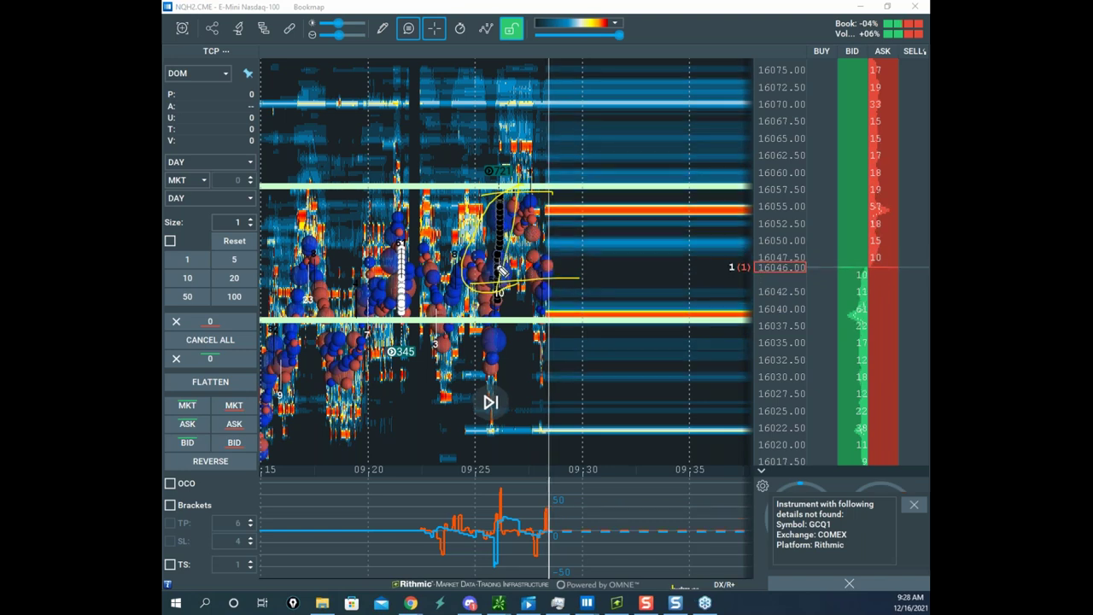
left_click_drag(605, 276, 670, 432)
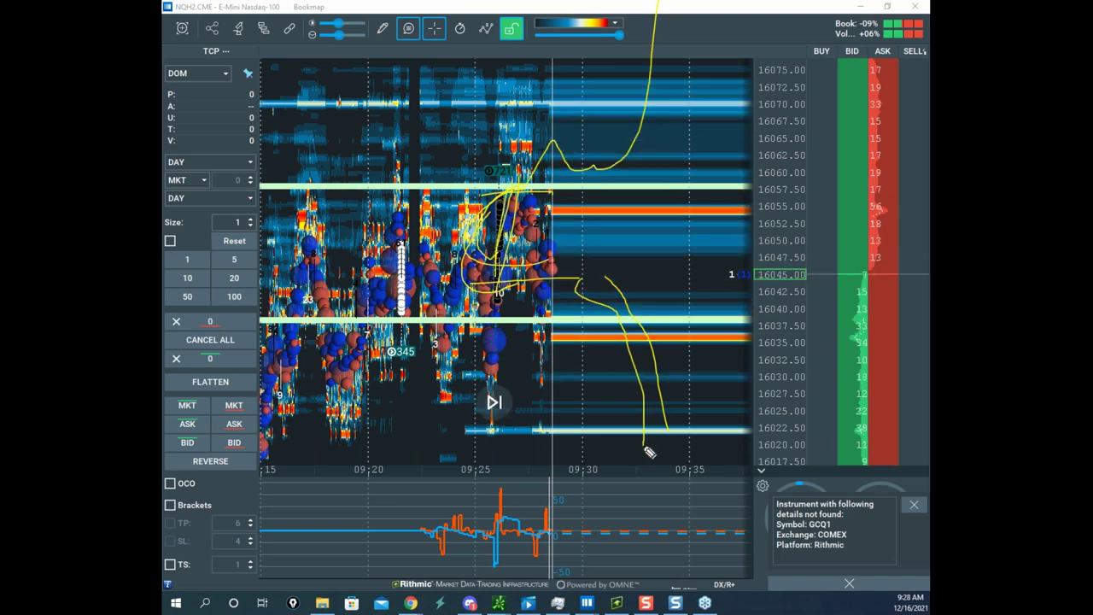
left_click_drag(354, 205, 579, 249)
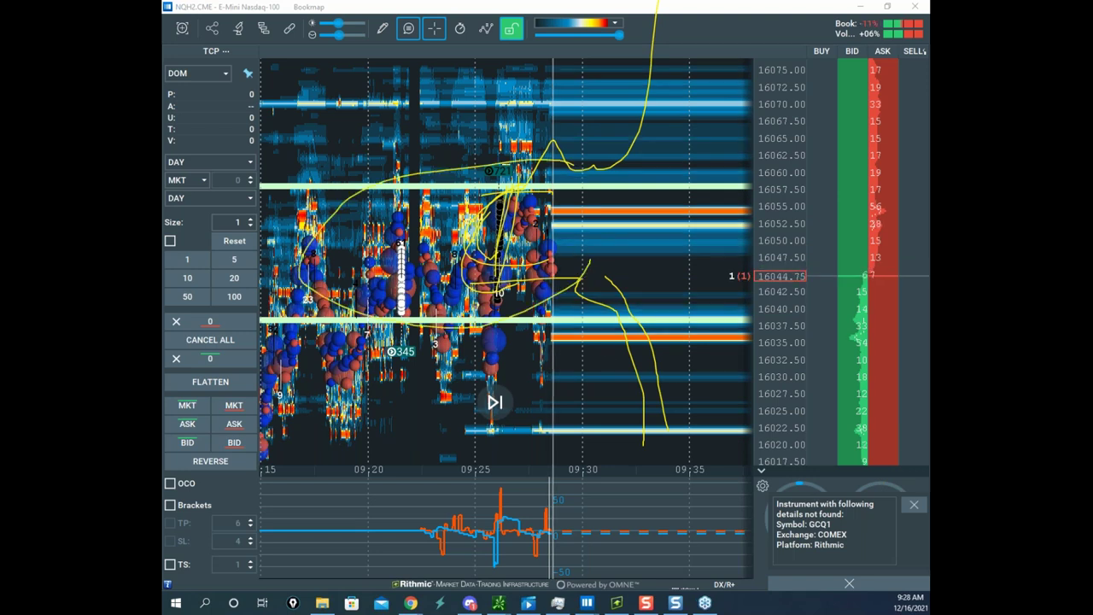
key("e")
- Circle the 345 and 721 stop runs and their surrounding range in yellow ink with breakout paths both ways, and clear the markup
left_click_drag(417, 228, 444, 277)
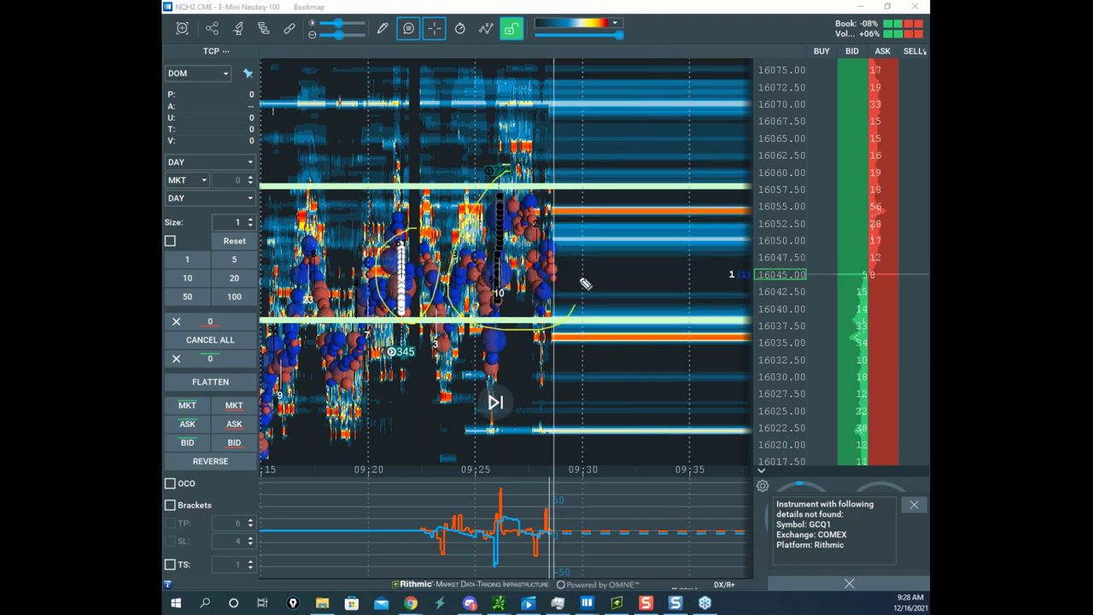
mouse_move(485, 292)
left_mouse_down()
mouse_move(506, 188)
mouse_move(346, 207)
left_mouse_up()
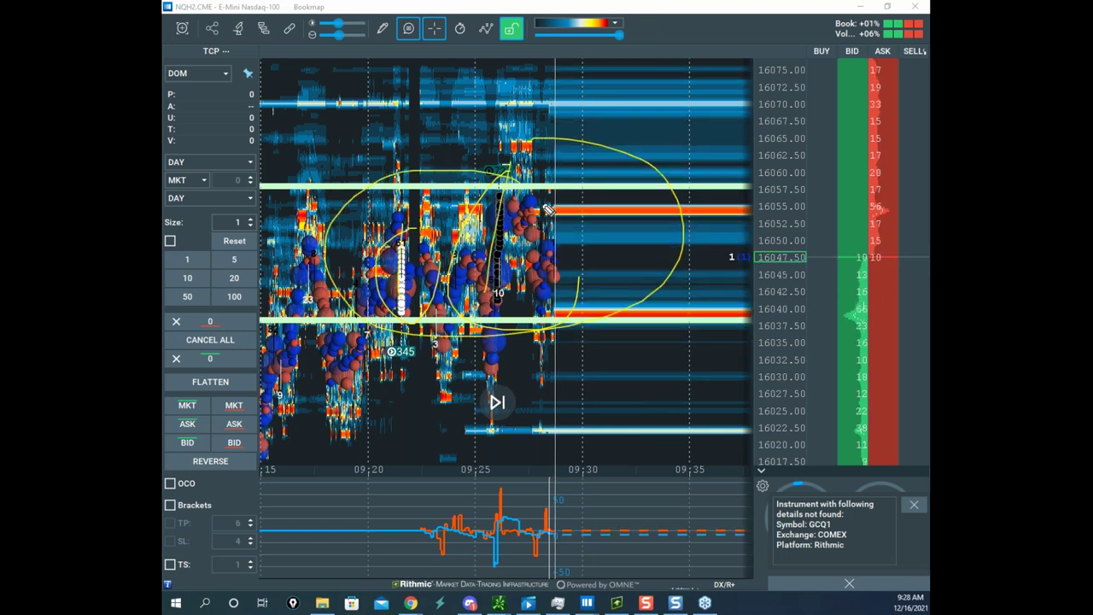
left_click_drag(328, 259, 683, 282)
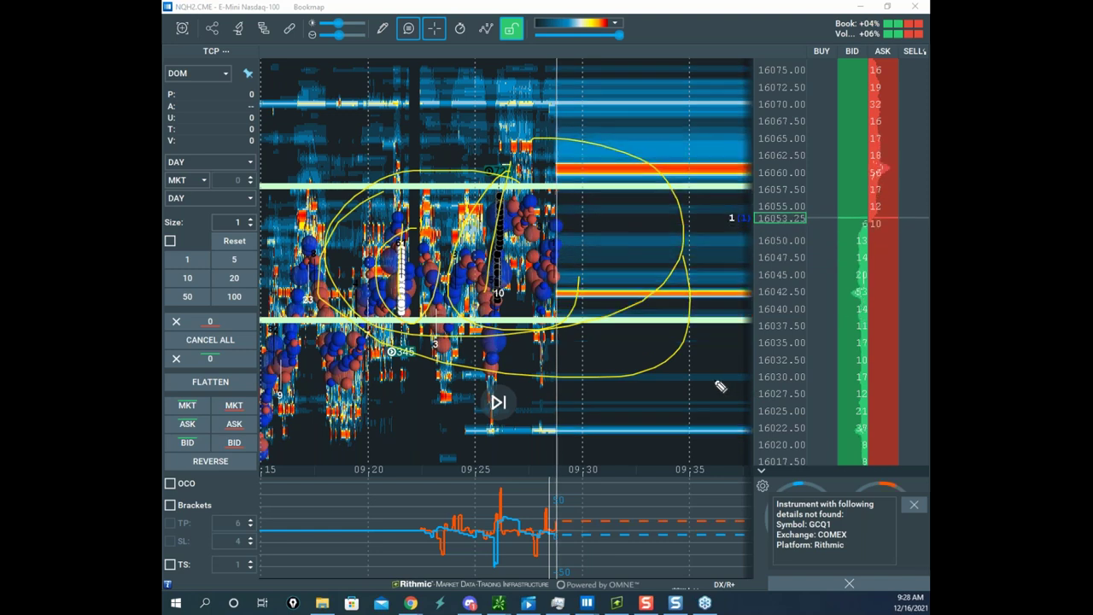
mouse_move(554, 185)
left_mouse_down()
mouse_move(624, 125)
mouse_move(710, 1)
left_mouse_up()
left_click_drag(558, 327, 700, 555)
key("Escape")
- Set the Stops&Icebergs On-Chart size thresholds to 150 for icebergs and stops, and review the Sub-Chart alert settings
scroll(617, 270, "down", 3)
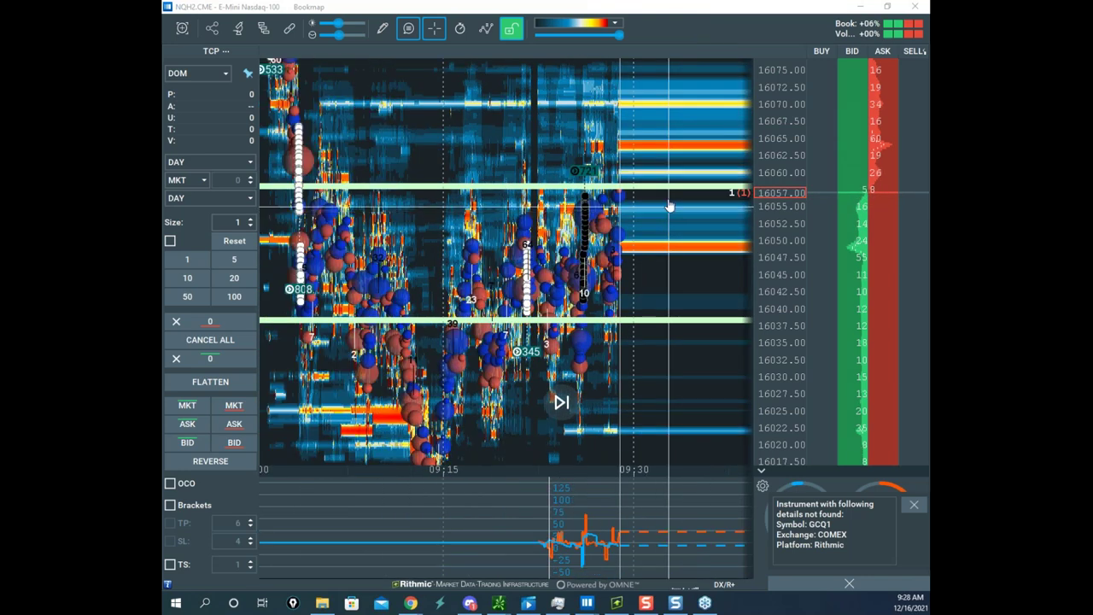
scroll(765, 147, "down", 3)
left_click_drag(645, 152, 610, 152)
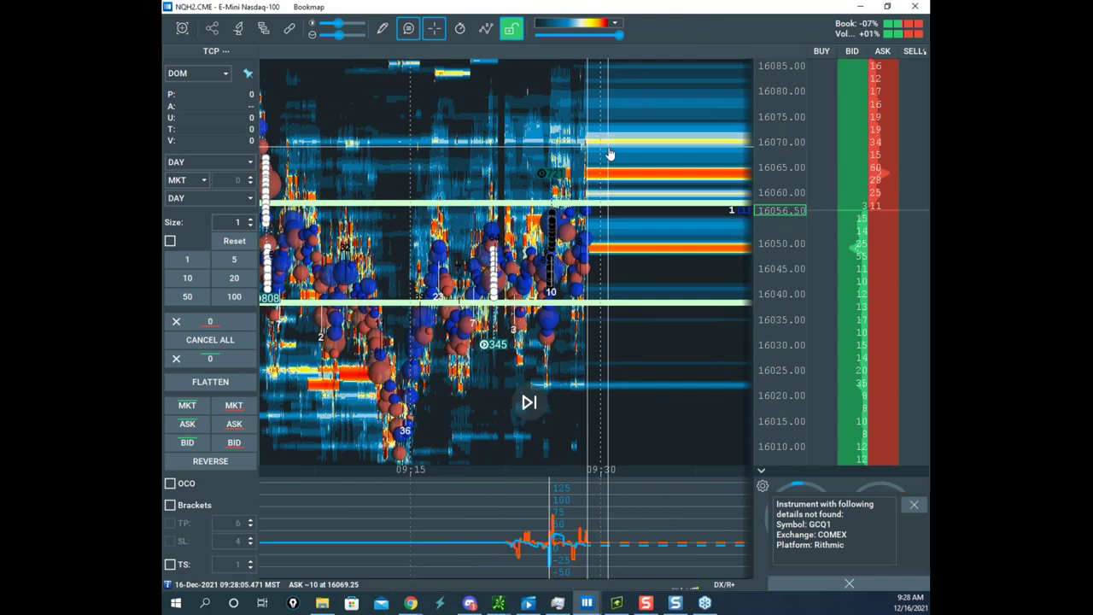
scroll(766, 140, "down", 3)
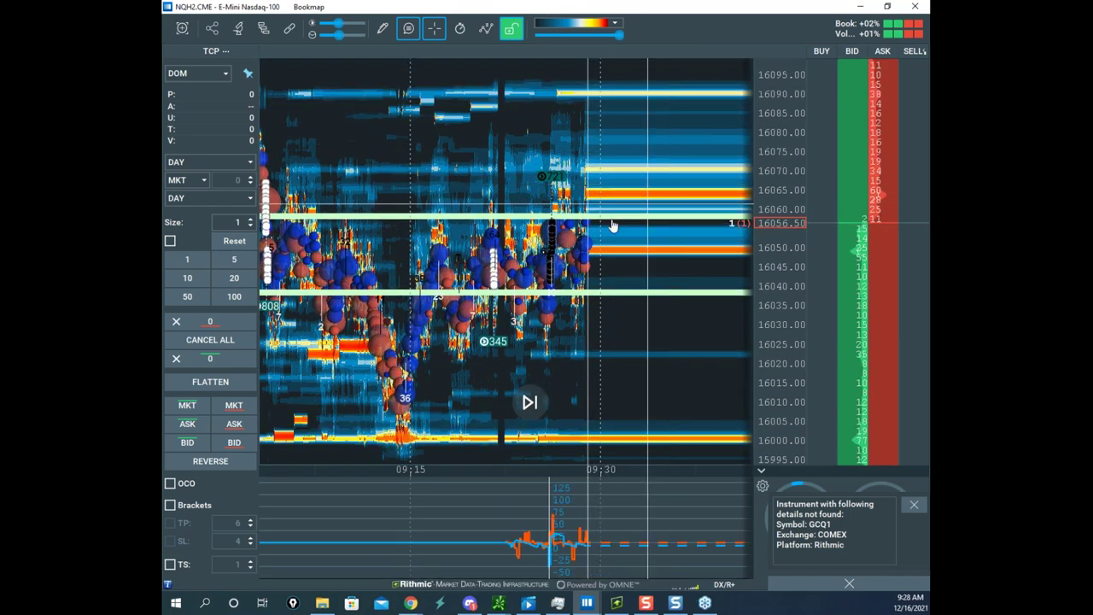
left_click_drag(660, 269, 618, 264)
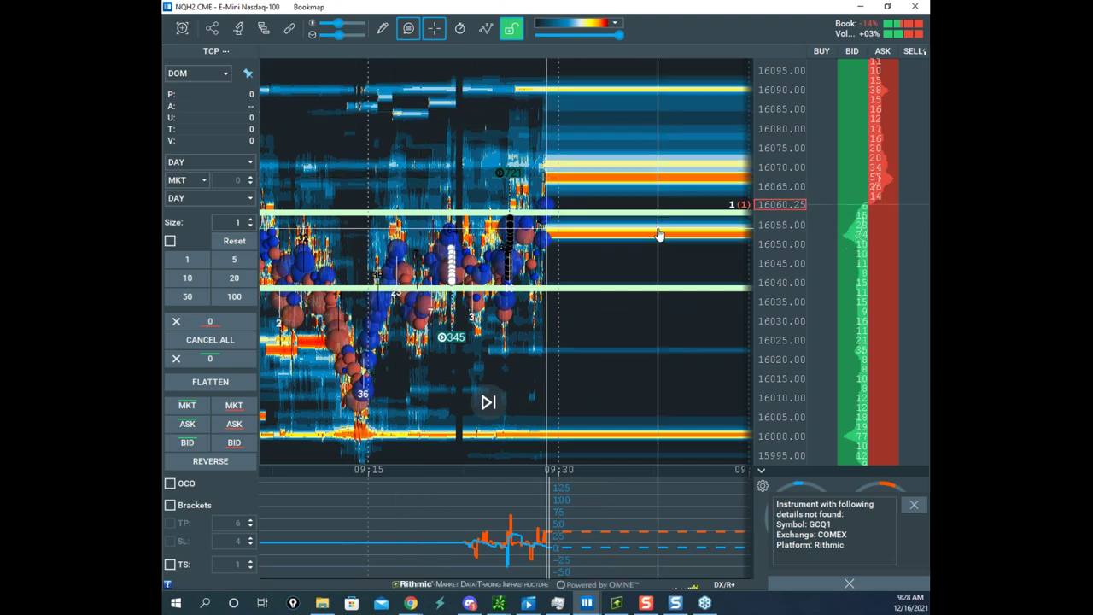
scroll(508, 203, "down", 2)
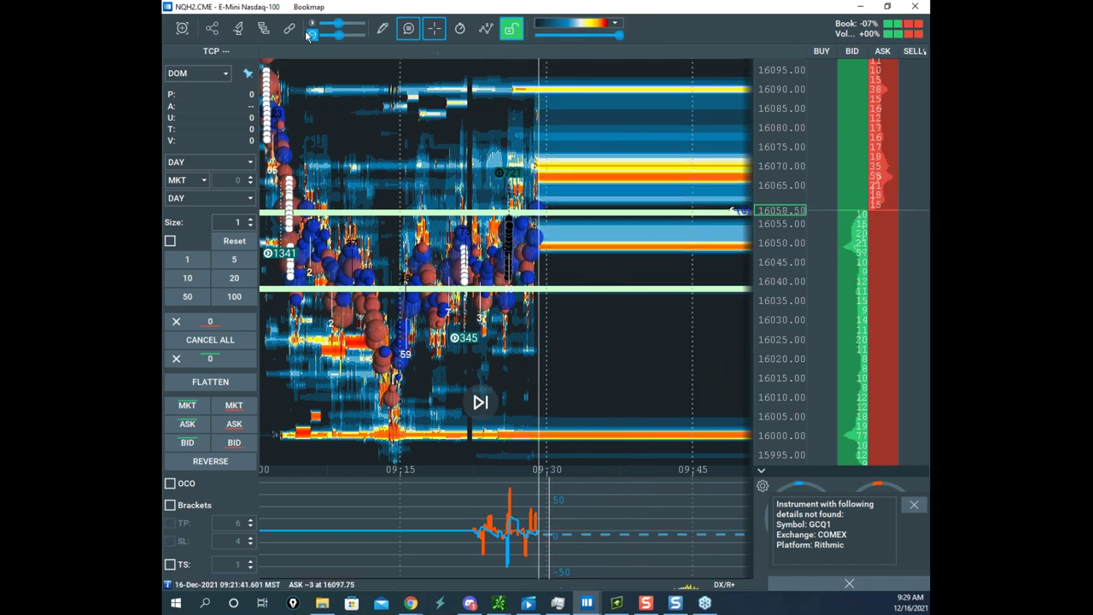
left_click(262, 29)
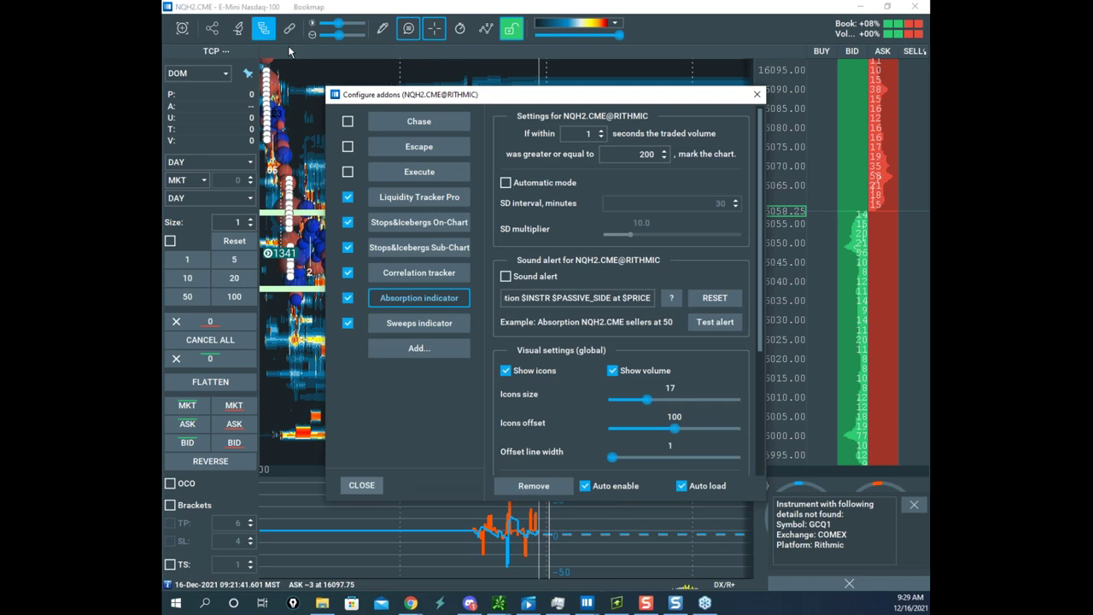
left_click(437, 226)
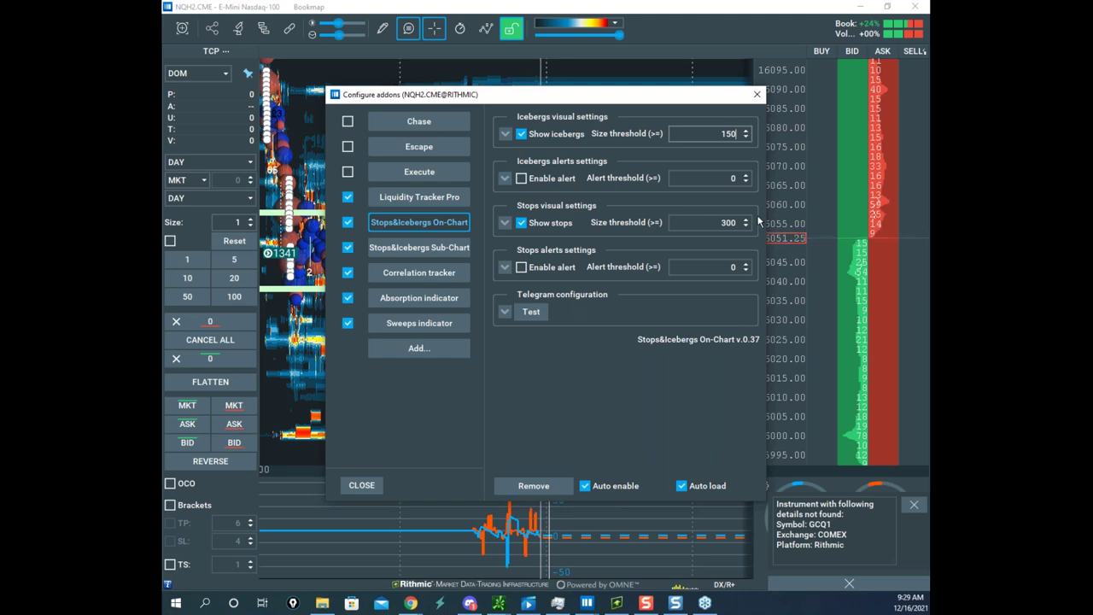
left_click(732, 222)
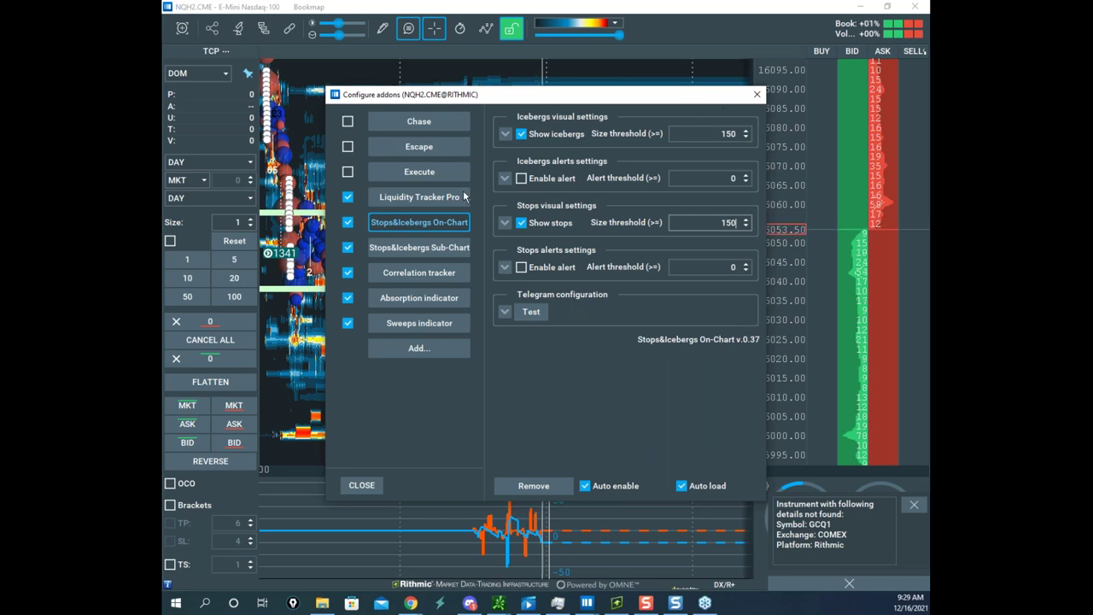
left_click(450, 247)
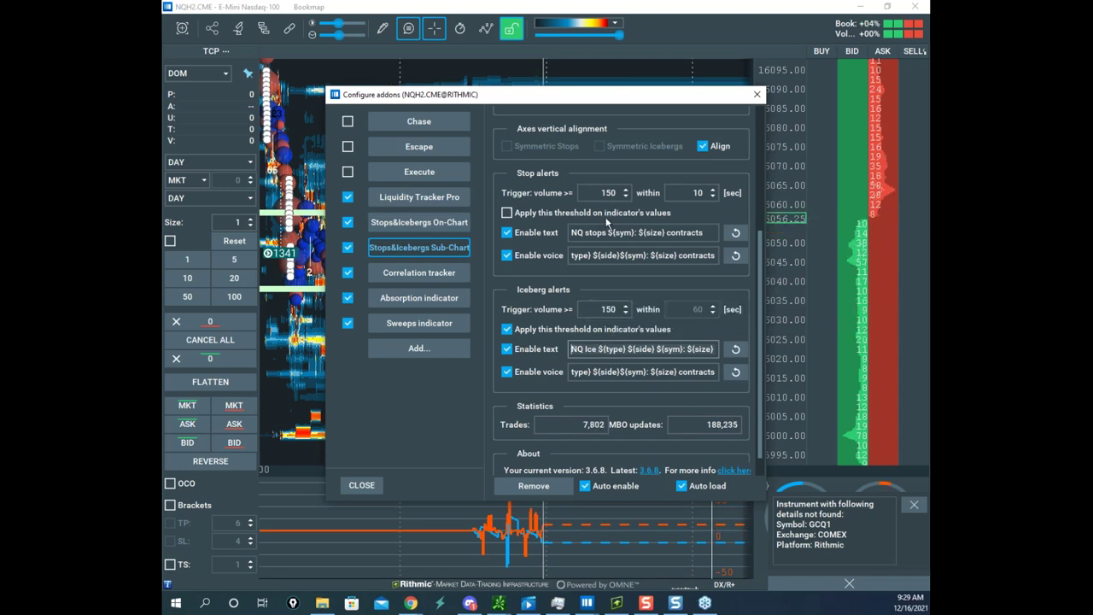
left_click(756, 94)
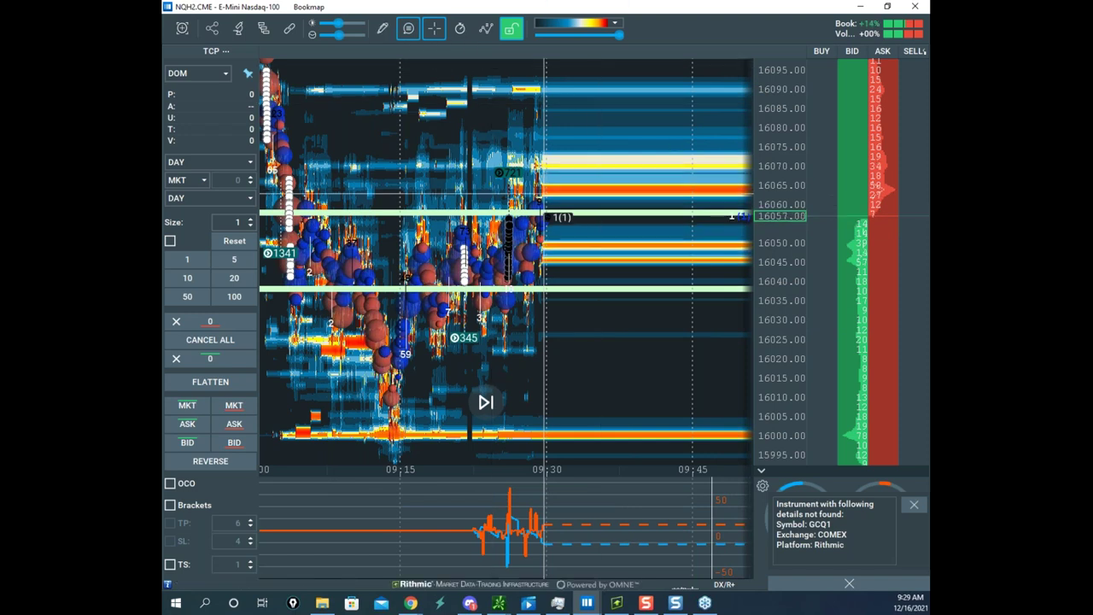
- Examine price action around the upper horizontal line, and check the On-Chart size thresholds for icebergs and stops
scroll(770, 178, "up", 1)
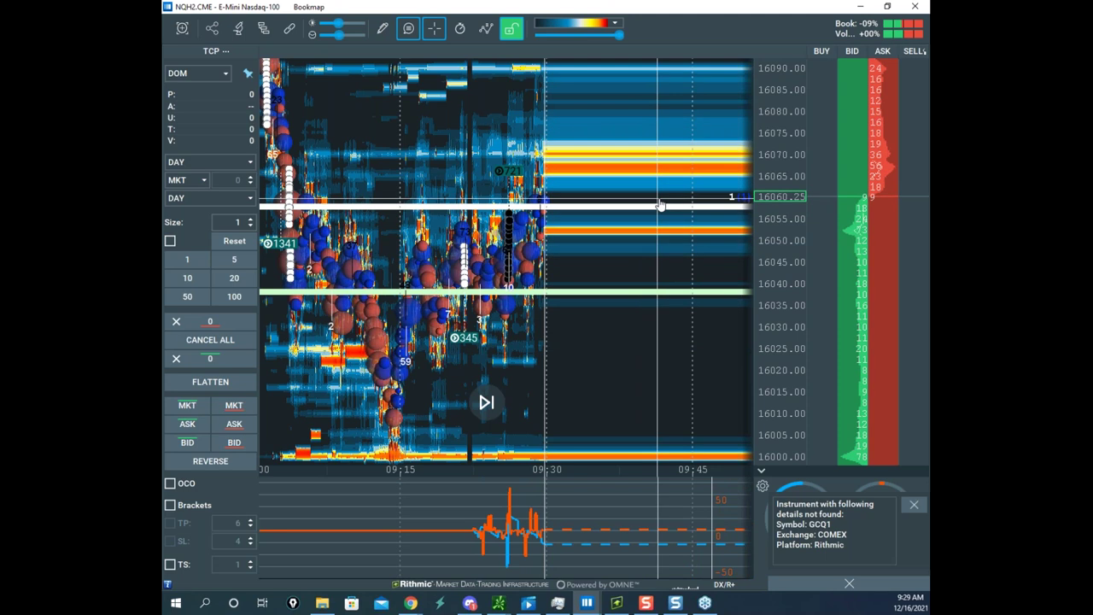
left_click_drag(642, 191, 615, 182)
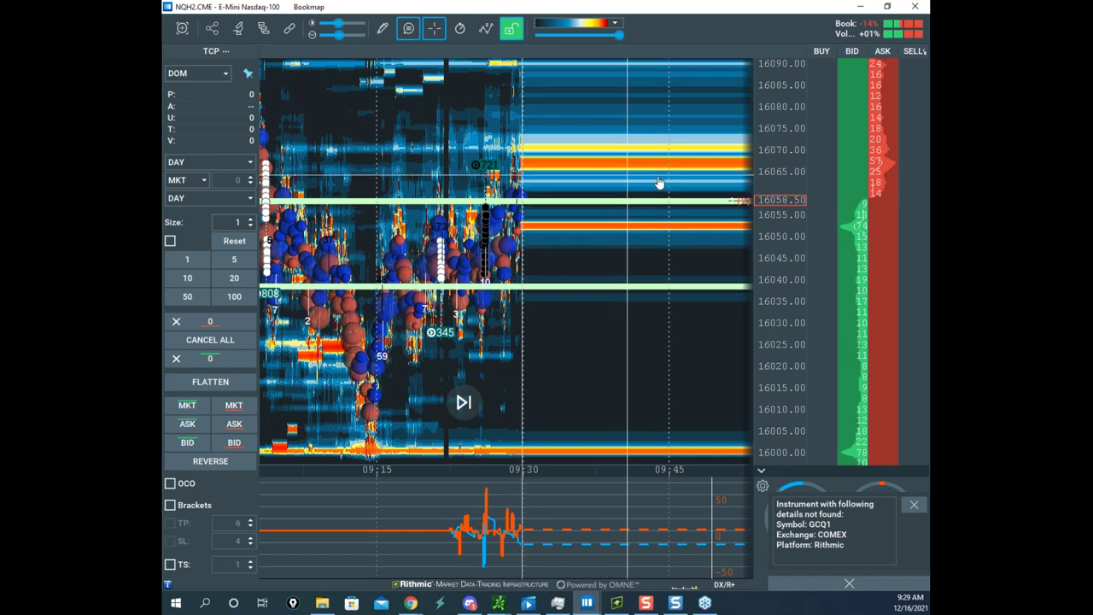
left_click_drag(775, 172, 775, 181)
left_click_drag(483, 138, 554, 131)
scroll(553, 131, "up", 3)
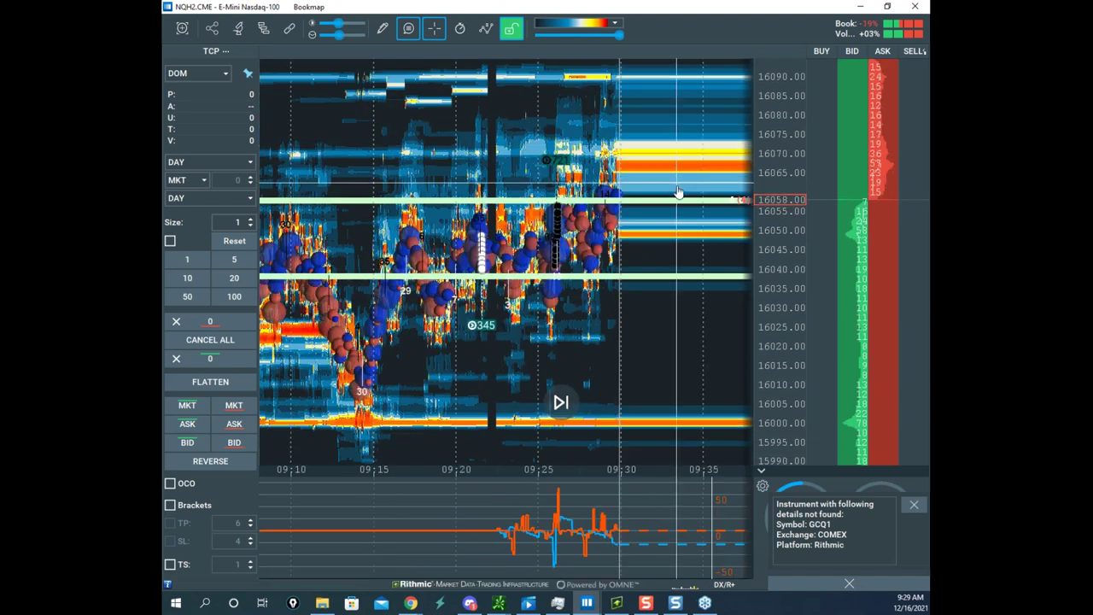
left_click(265, 29)
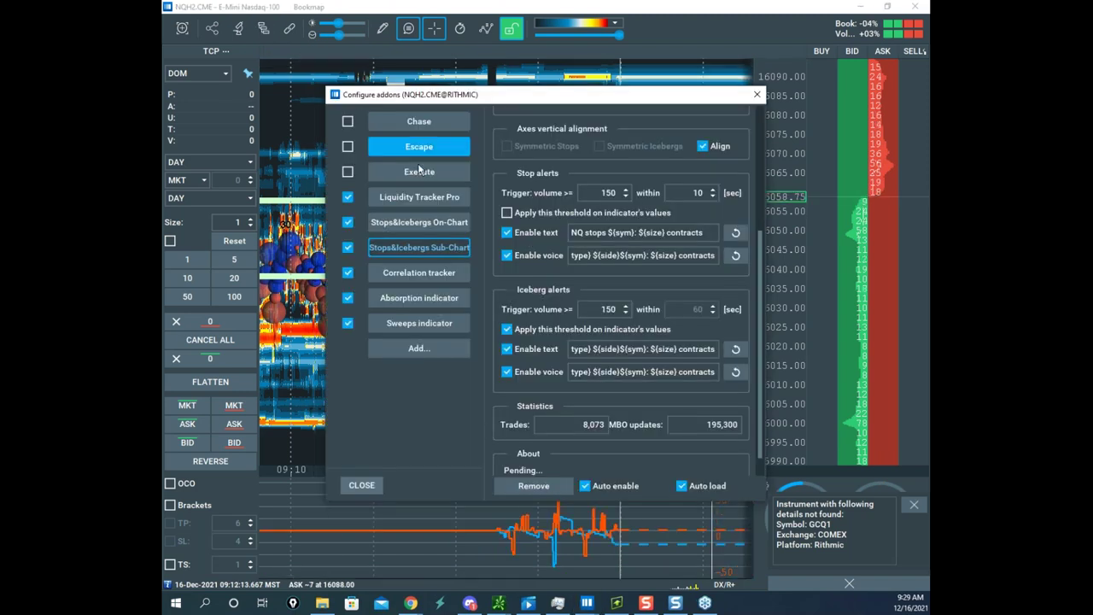
left_click(446, 223)
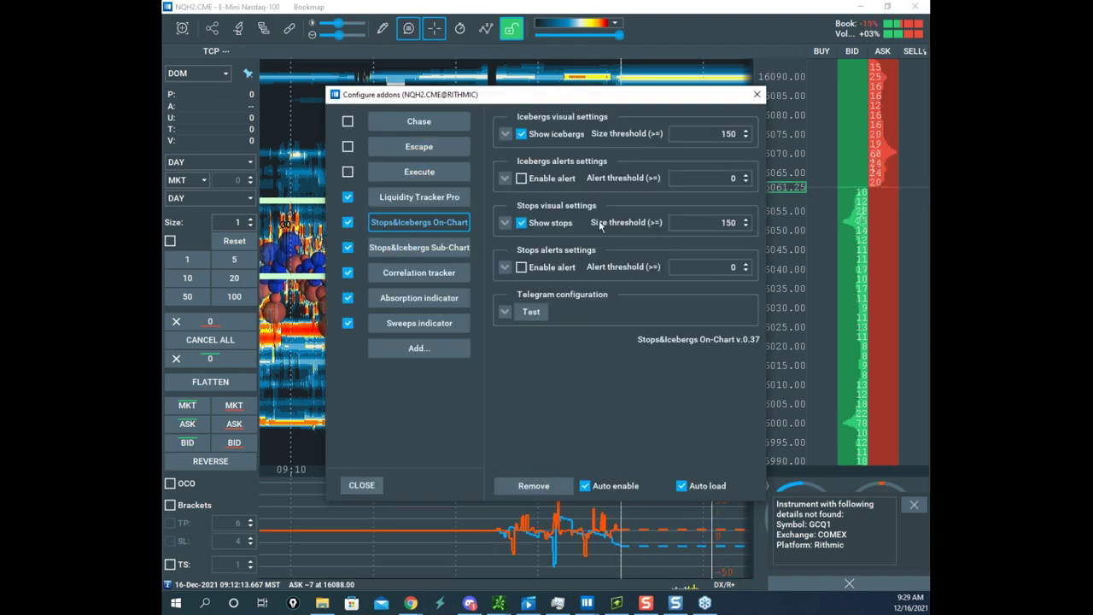
left_click(757, 96)
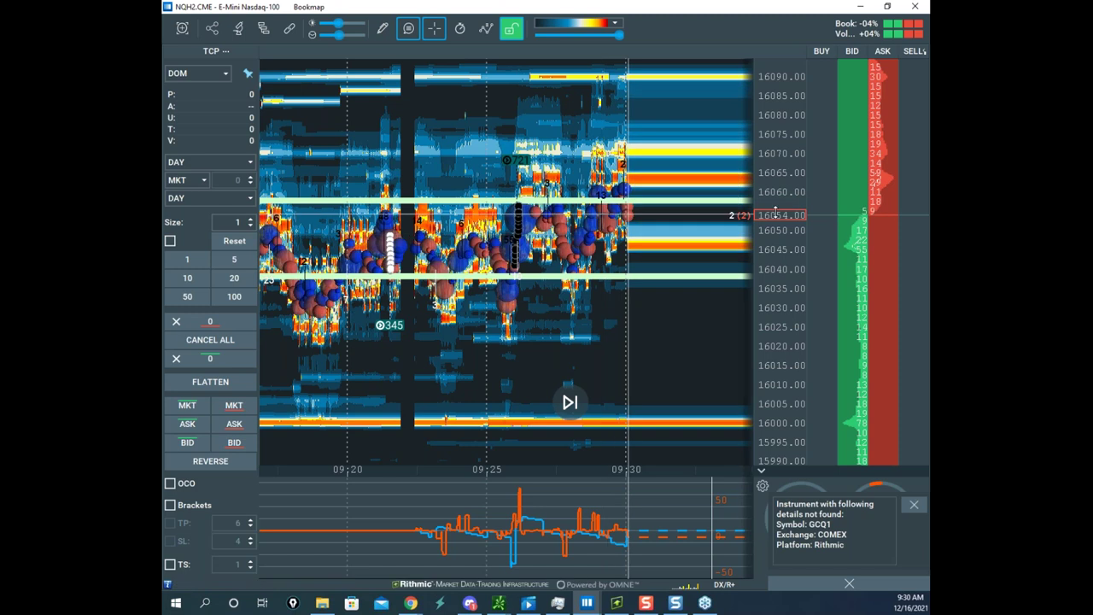
- Examine the 09:26 stop run in detail, following its individual stop clusters between 09:26:00 and 09:26:10
scroll(776, 211, "up", 2)
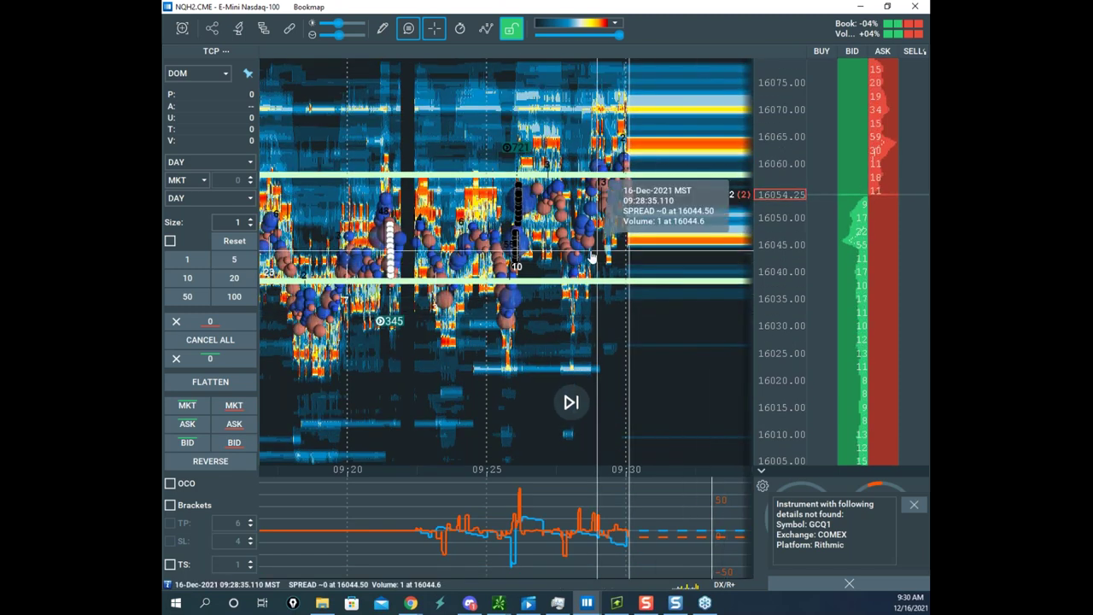
scroll(437, 179, "up", 5)
scroll(444, 232, "up", 5)
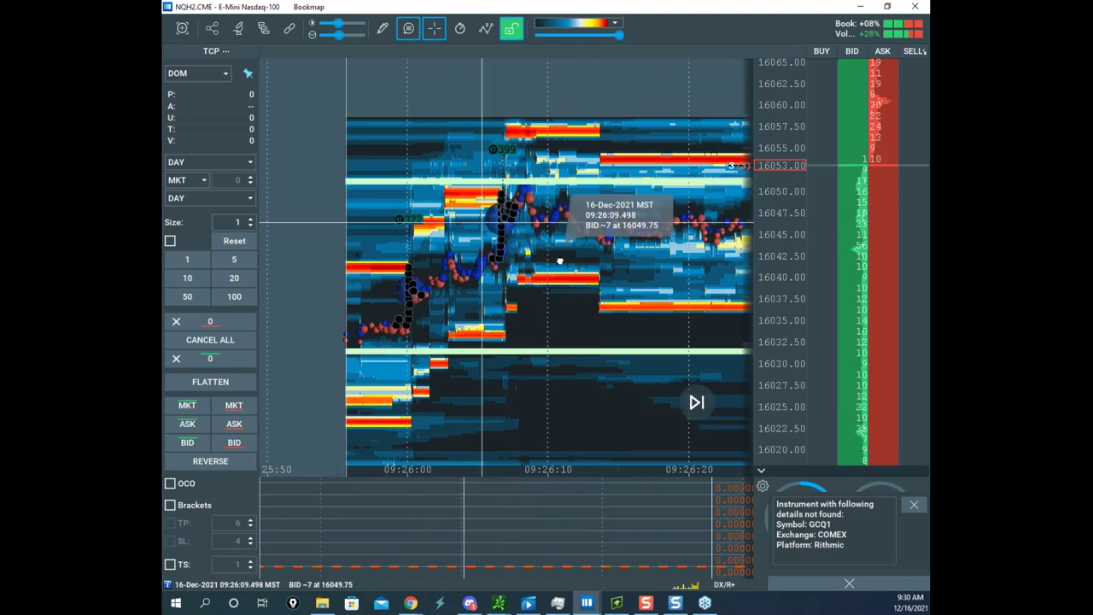
left_click_drag(559, 260, 574, 259)
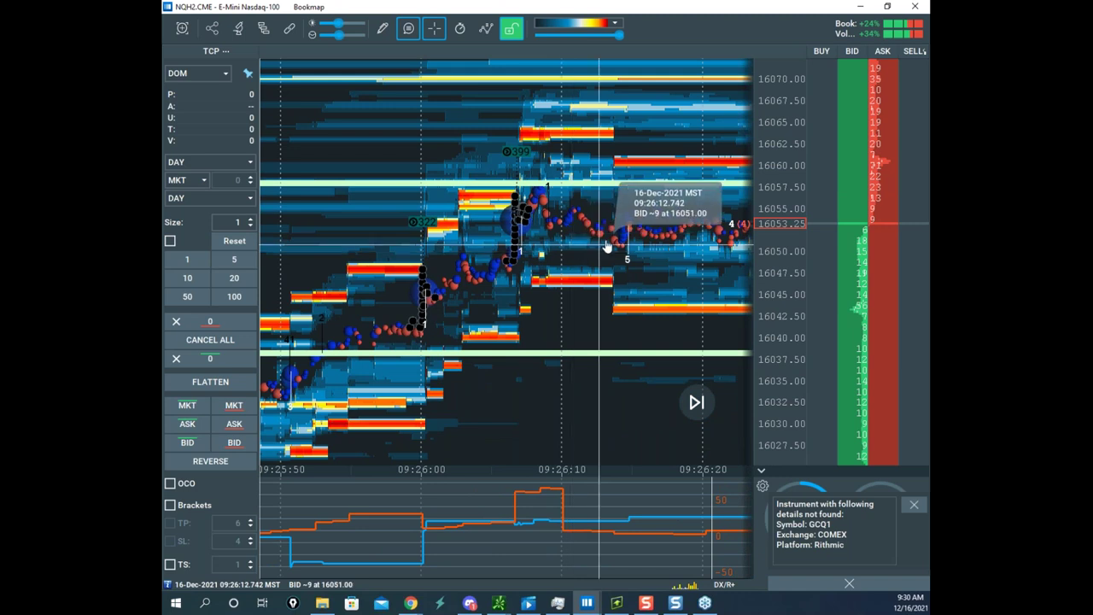
scroll(775, 196, "up", 3)
scroll(578, 288, "up", 4)
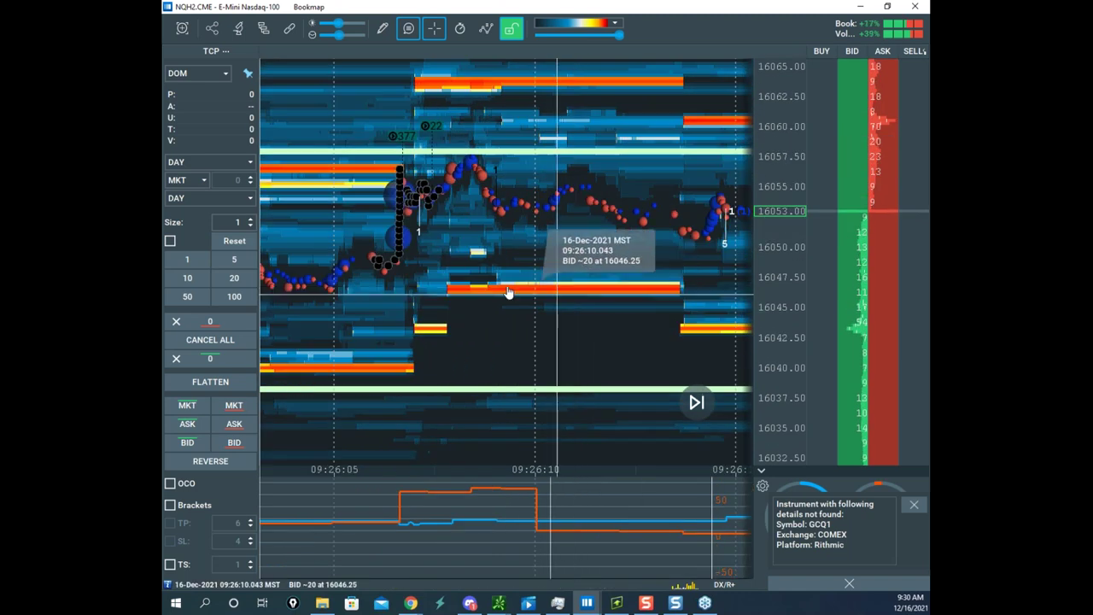
left_click_drag(493, 299, 693, 299)
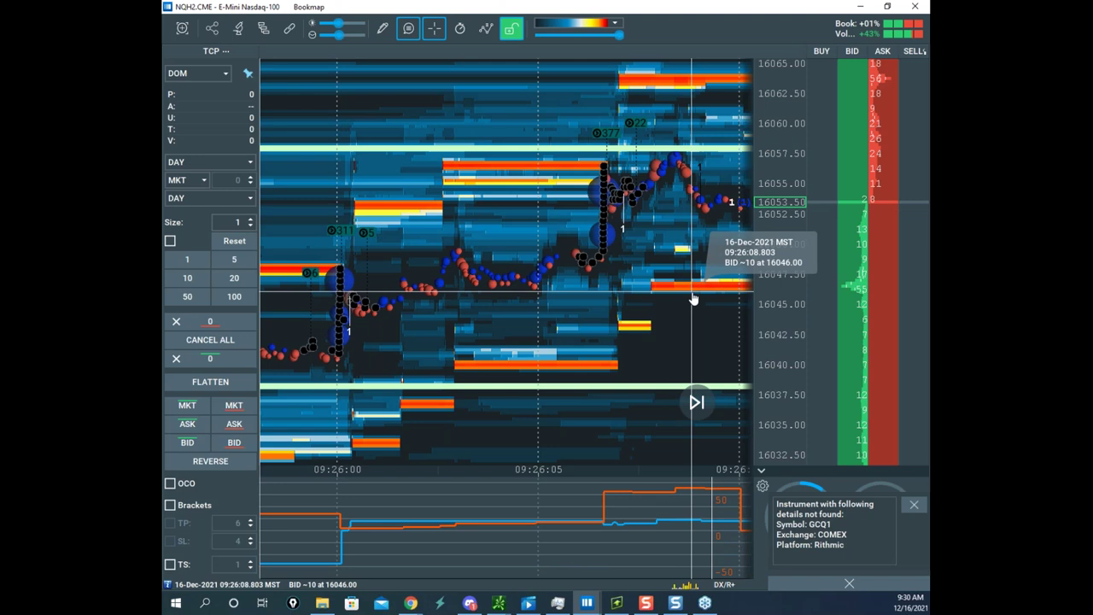
left_click_drag(657, 256, 624, 209)
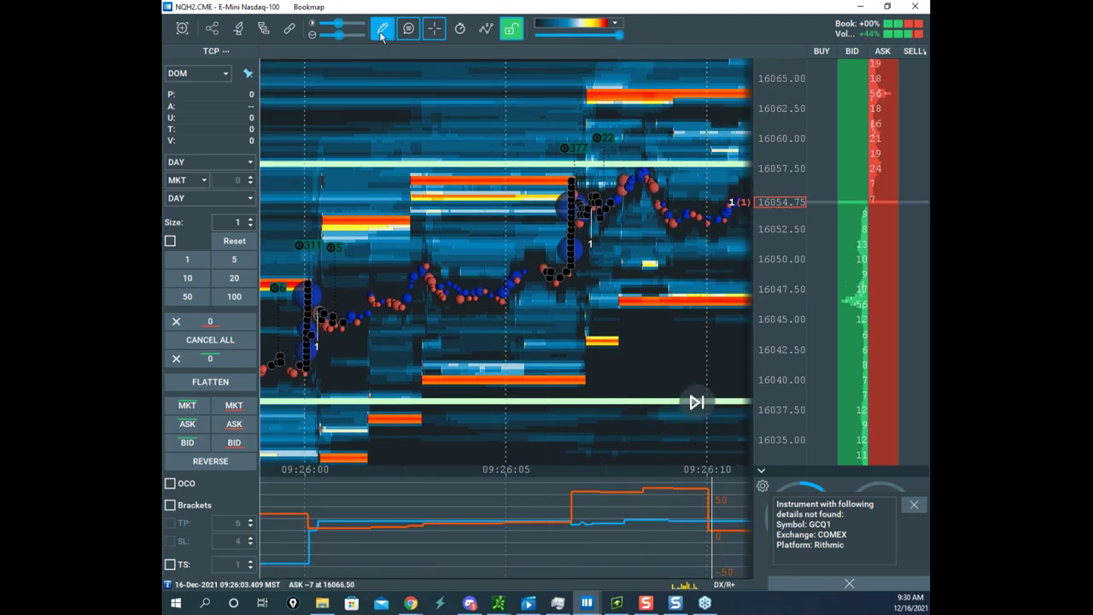
- Lower the Stops&Icebergs On-Chart size thresholds to 50 for icebergs and stops, and reduce them further, taking the stops threshold to 10
left_click(279, 32)
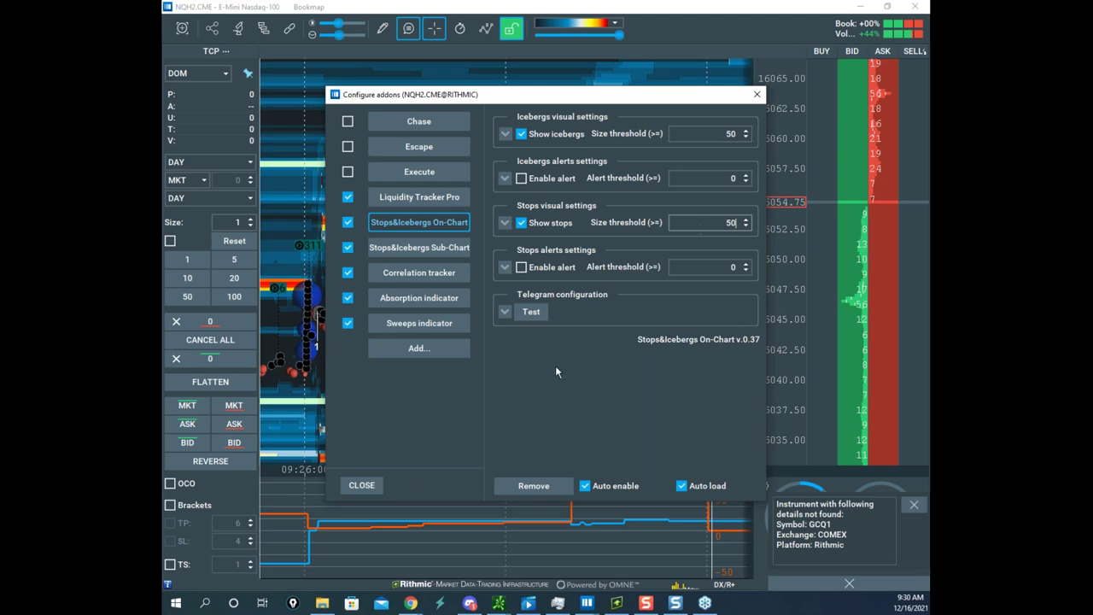
left_click(363, 485)
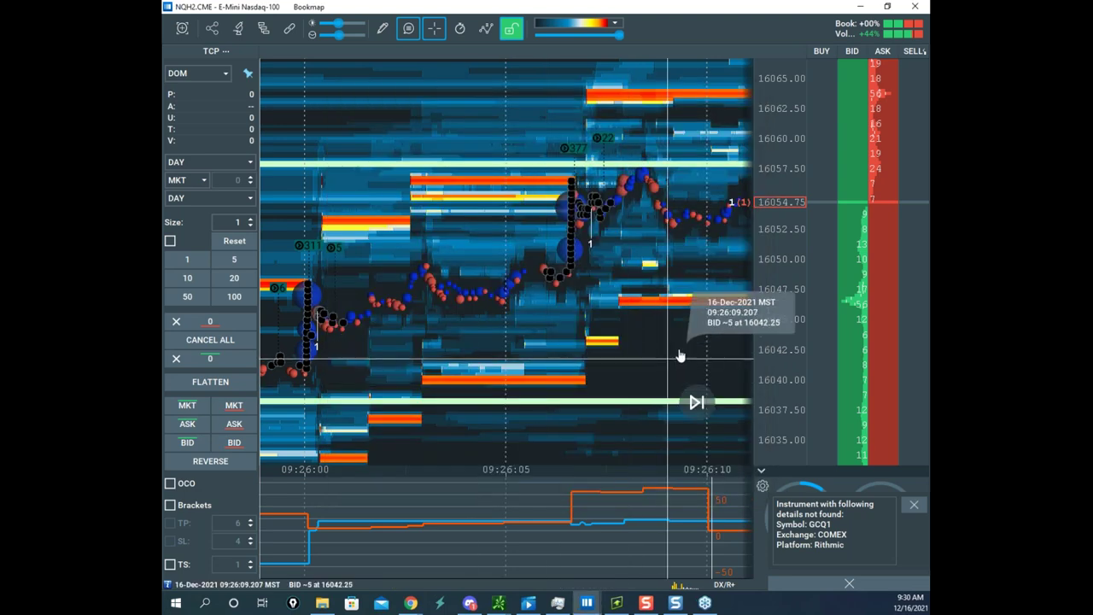
scroll(626, 323, "up", 2)
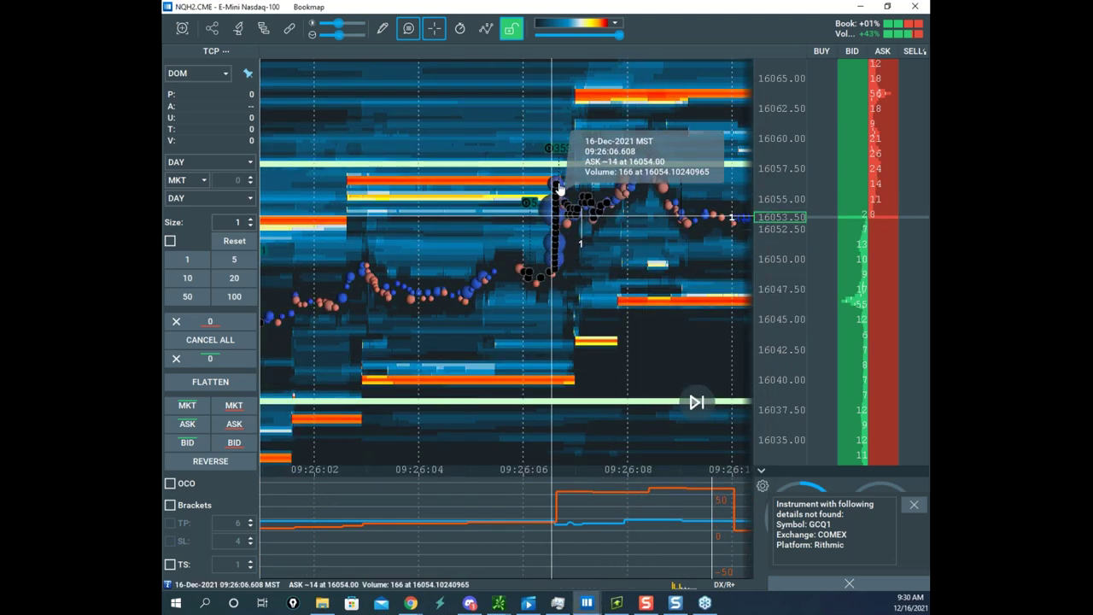
left_click(264, 29)
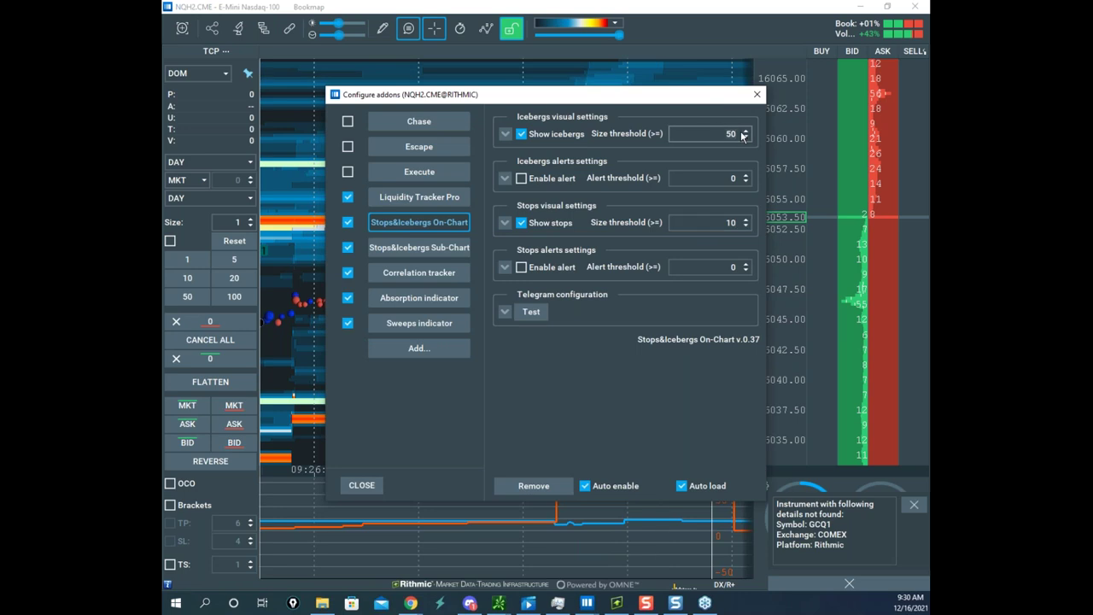
left_click(362, 485)
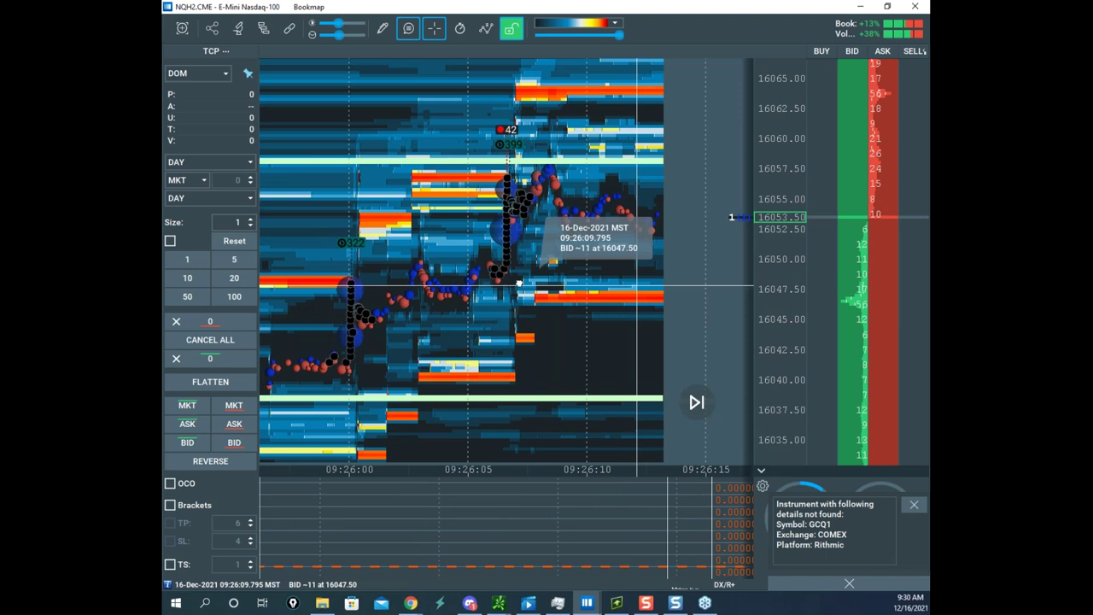
- Close in on the 09:26:06 stop run and dismiss the instrument-not-found notification
scroll(484, 275, "up", 6)
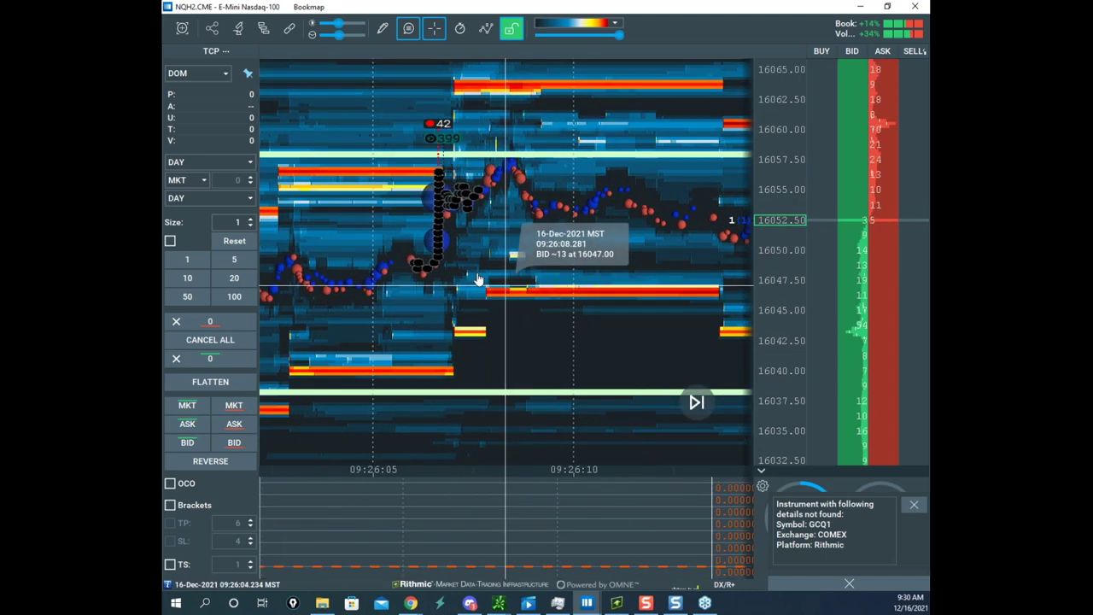
left_click_drag(478, 273, 621, 301)
scroll(620, 301, "up", 5)
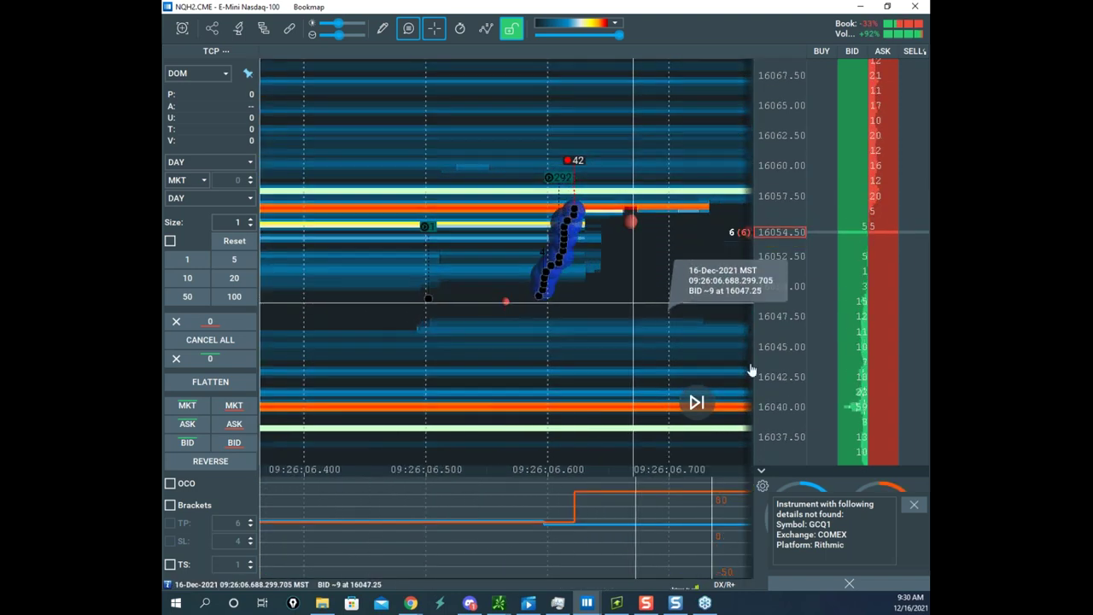
left_click(915, 503)
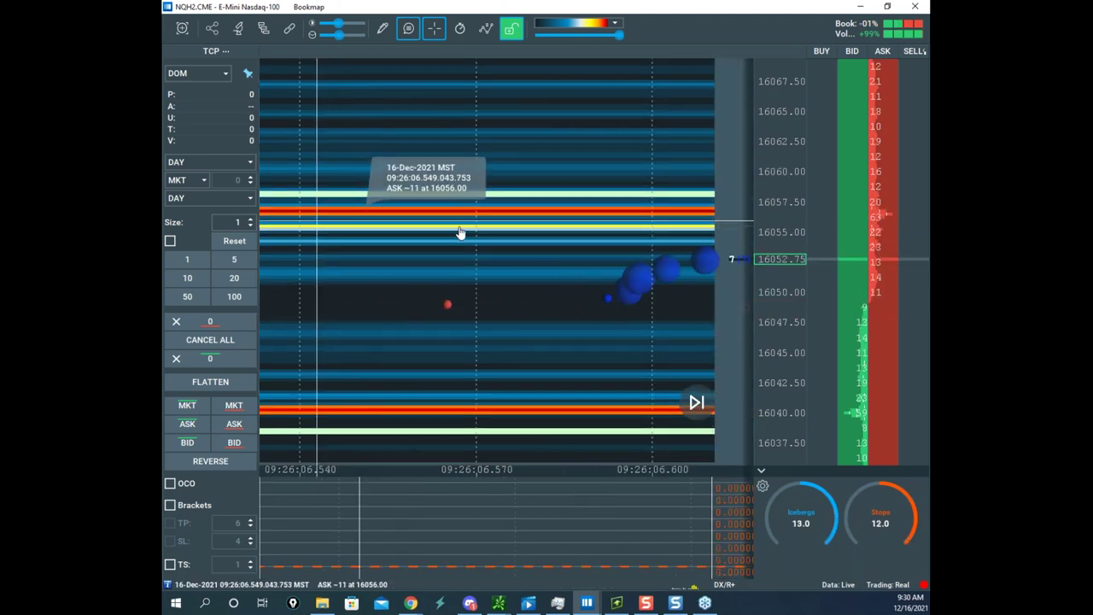
- Examine the stop clusters between 09:26:06.590 and 09:26:06.620 on an enlarged price scale
scroll(465, 227, "up", 5)
left_click_drag(419, 268, 753, 294)
left_click_drag(603, 255, 711, 279)
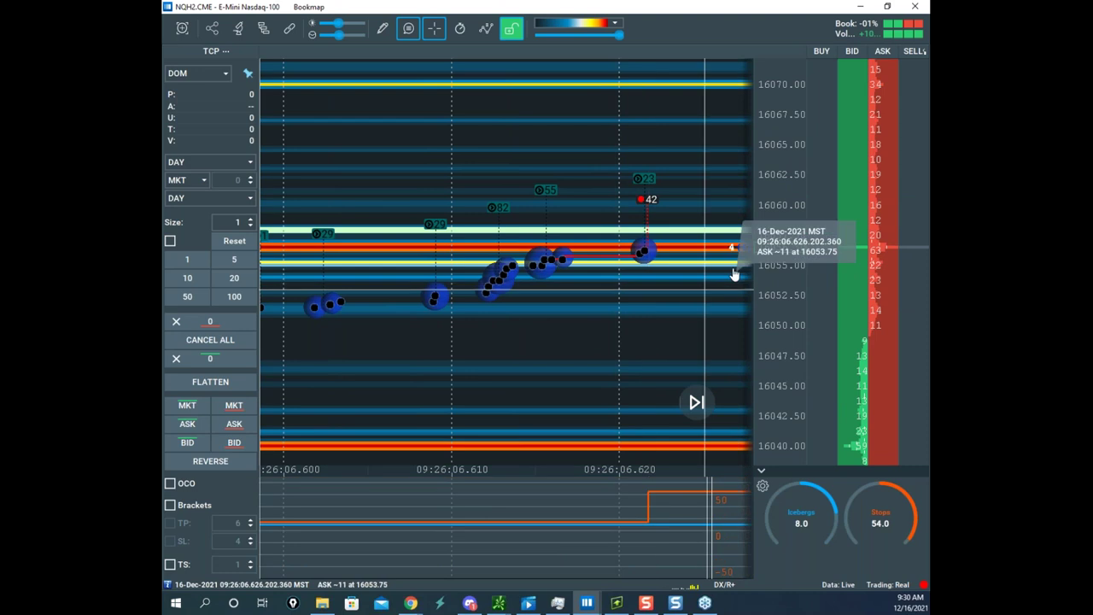
left_click_drag(786, 212, 754, 375)
left_click_drag(780, 241, 770, 410)
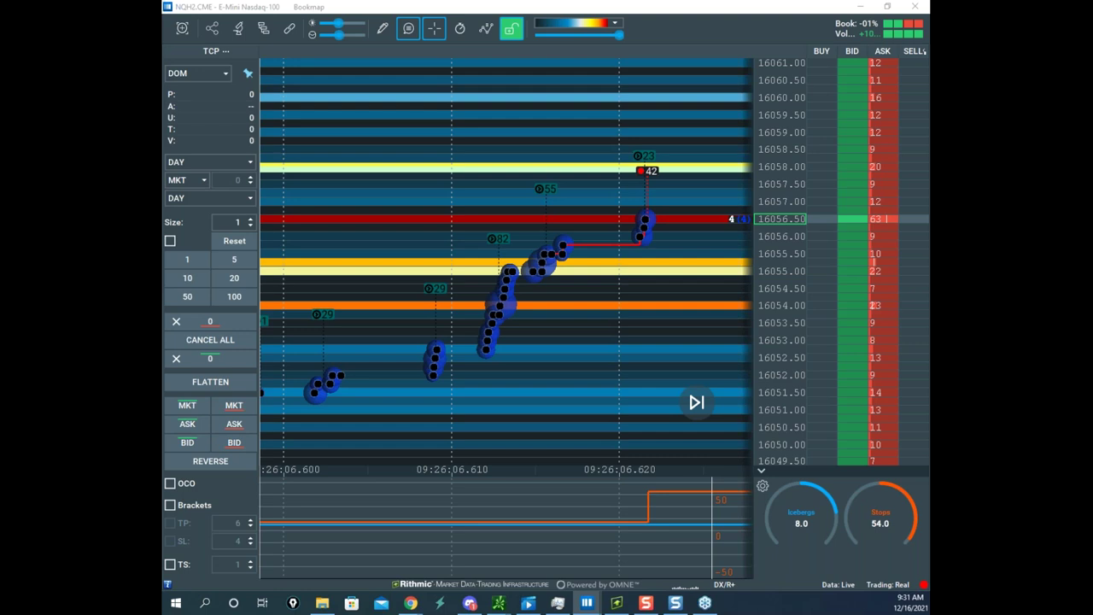
scroll(537, 202, "down", 3)
left_click_drag(537, 247, 557, 135)
scroll(522, 189, "up", 2)
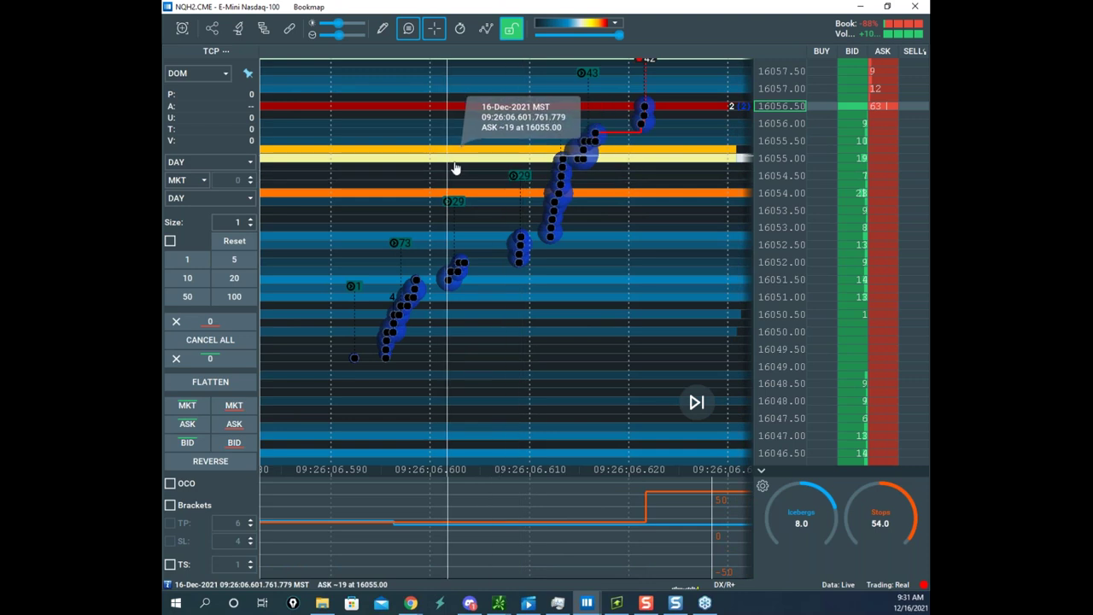
left_click_drag(455, 168, 473, 185)
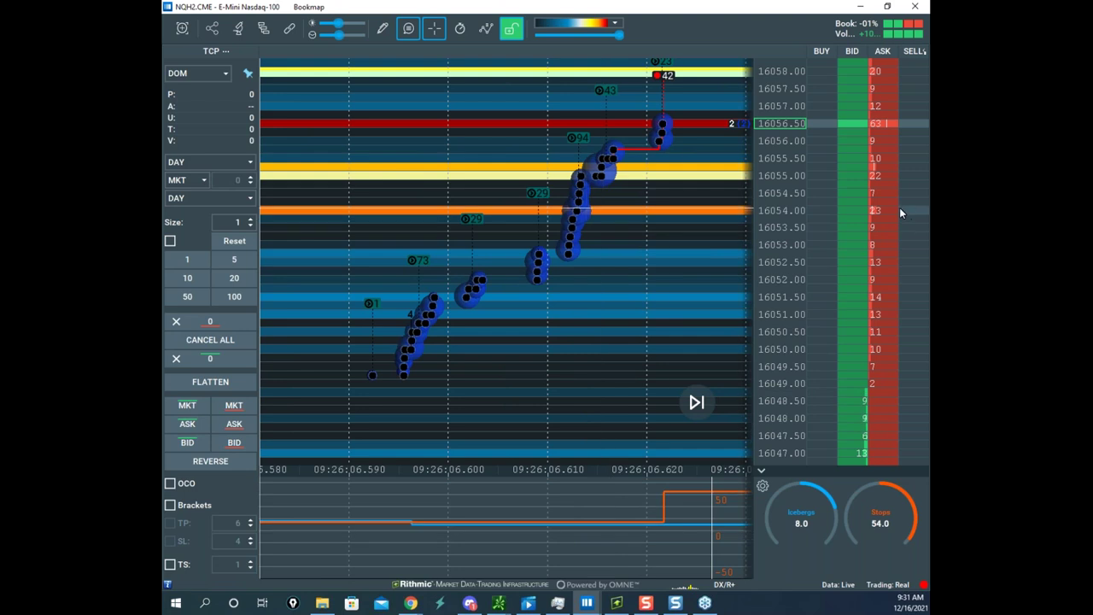
- Turn on the Best Bid/Ask lines on the NQH2 chart
left_click(486, 30)
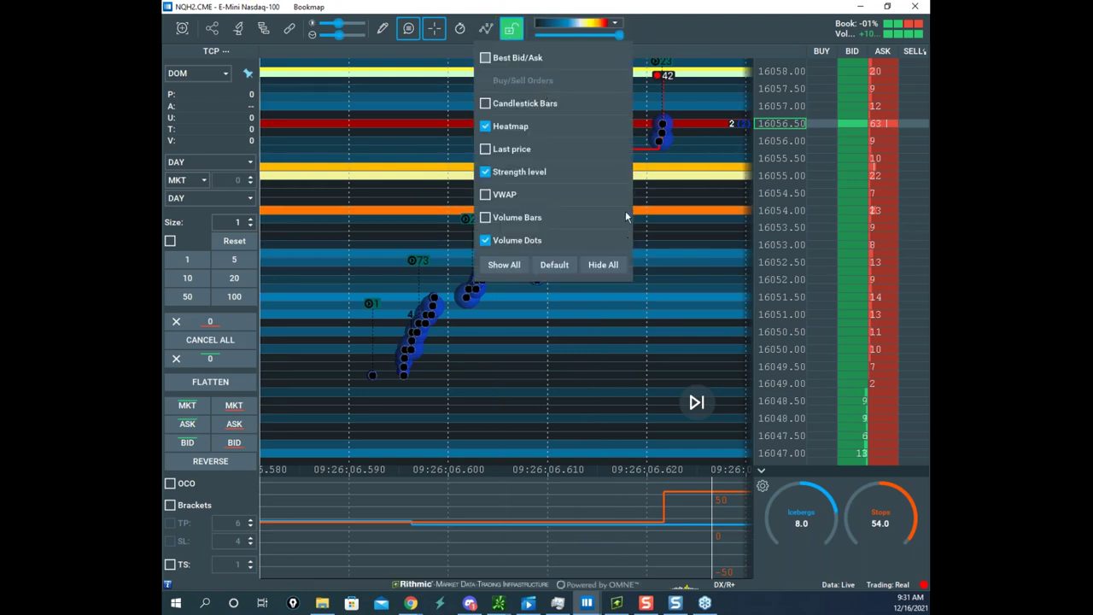
left_click(486, 58)
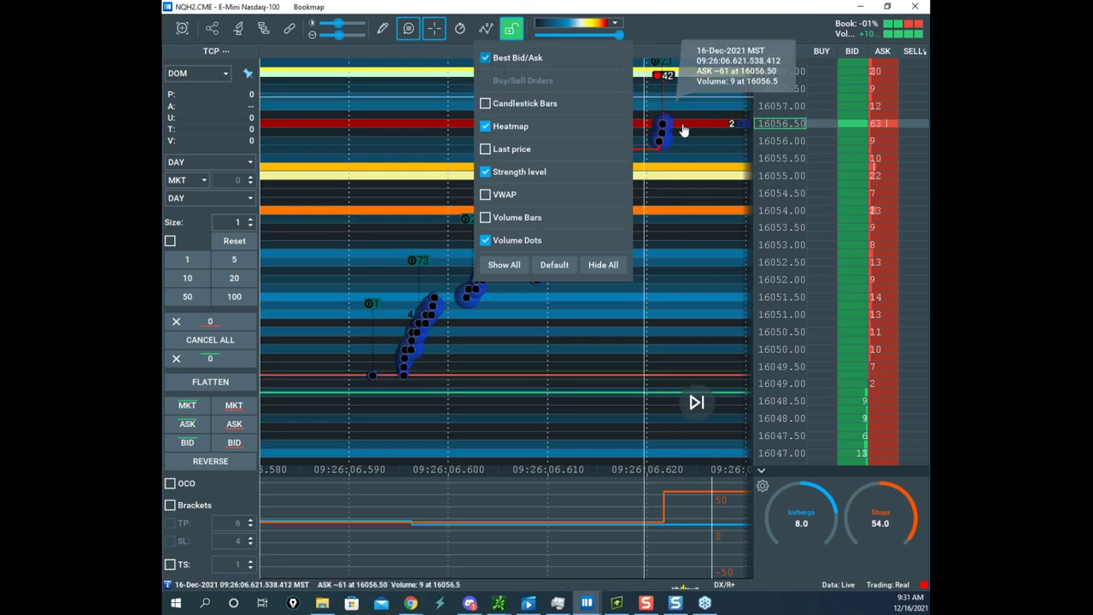
left_click(719, 232)
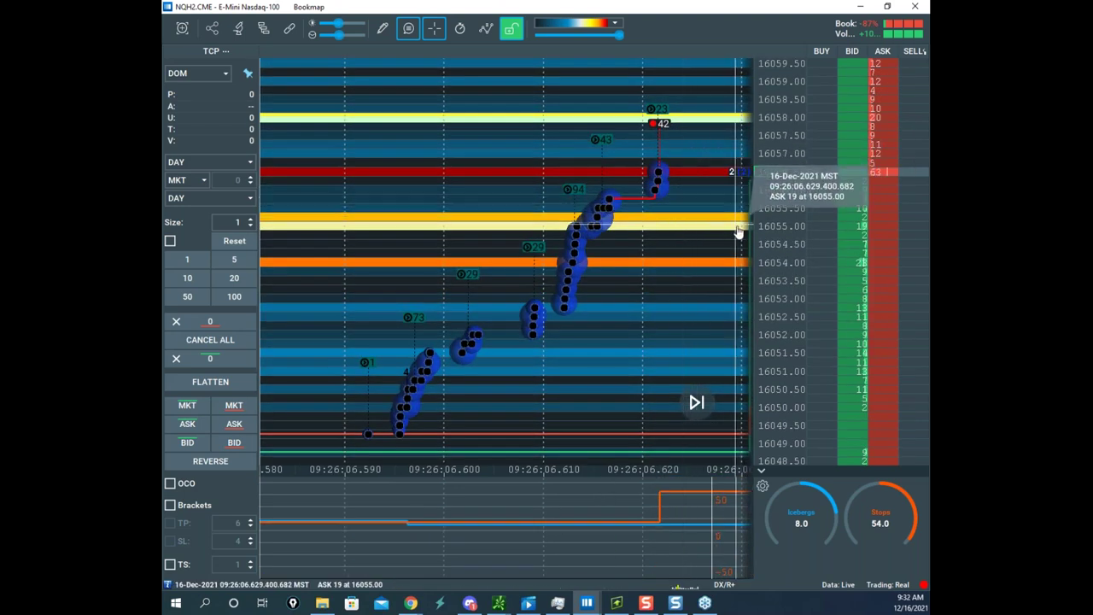
- Examine the individual stop executions around 09:26:06.615 at microsecond scale, and return to the wider 09:26:00 to 09:26:10 view
scroll(674, 220, "up", 3)
left_click_drag(474, 256, 522, 276)
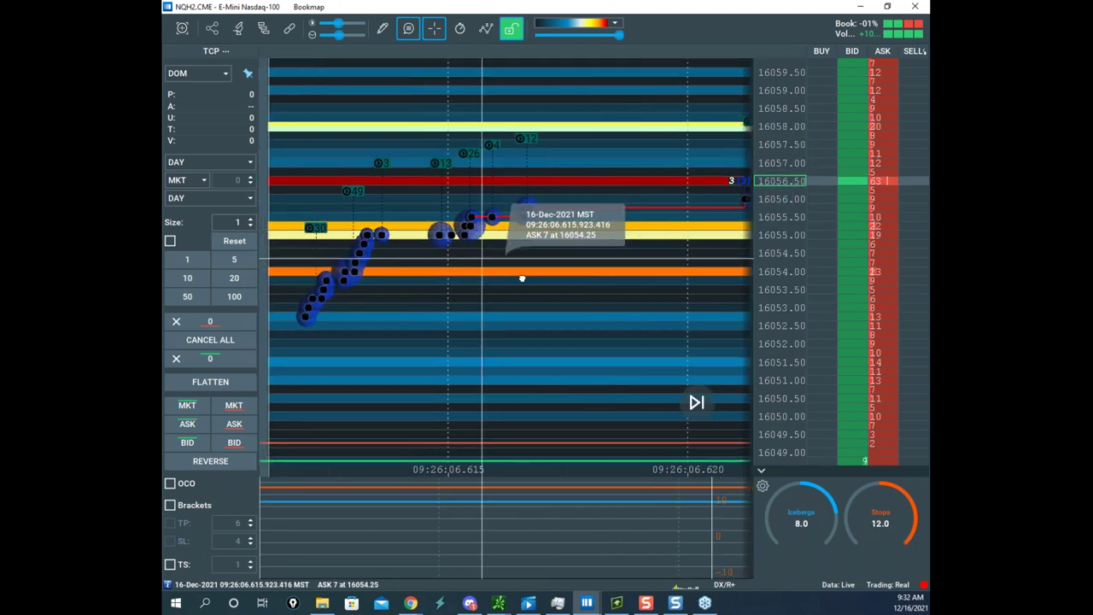
scroll(768, 145, "up", 3)
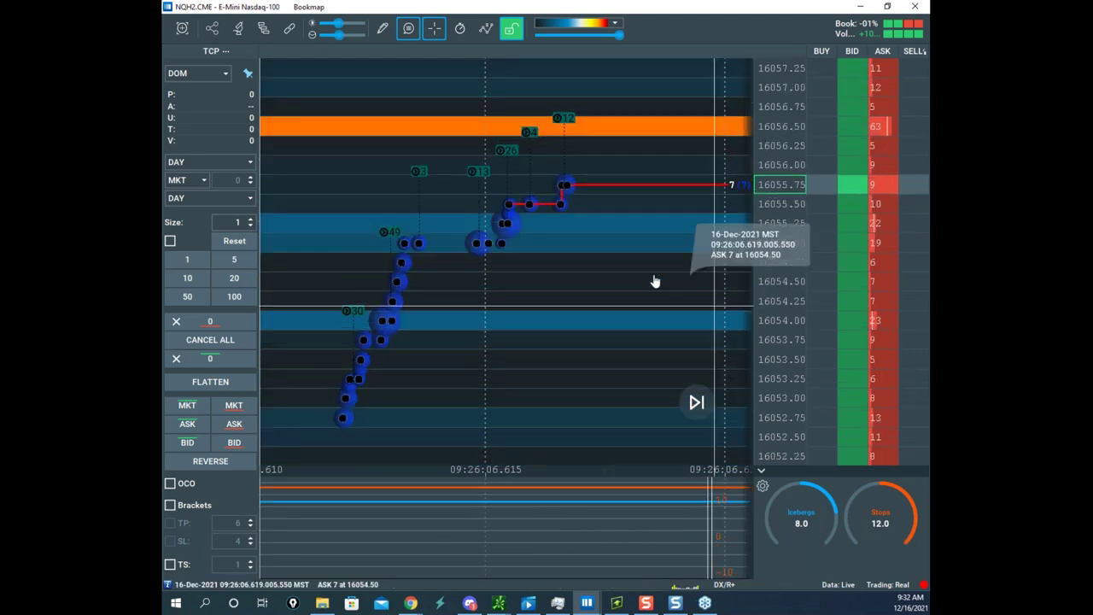
scroll(715, 312, "up", 3)
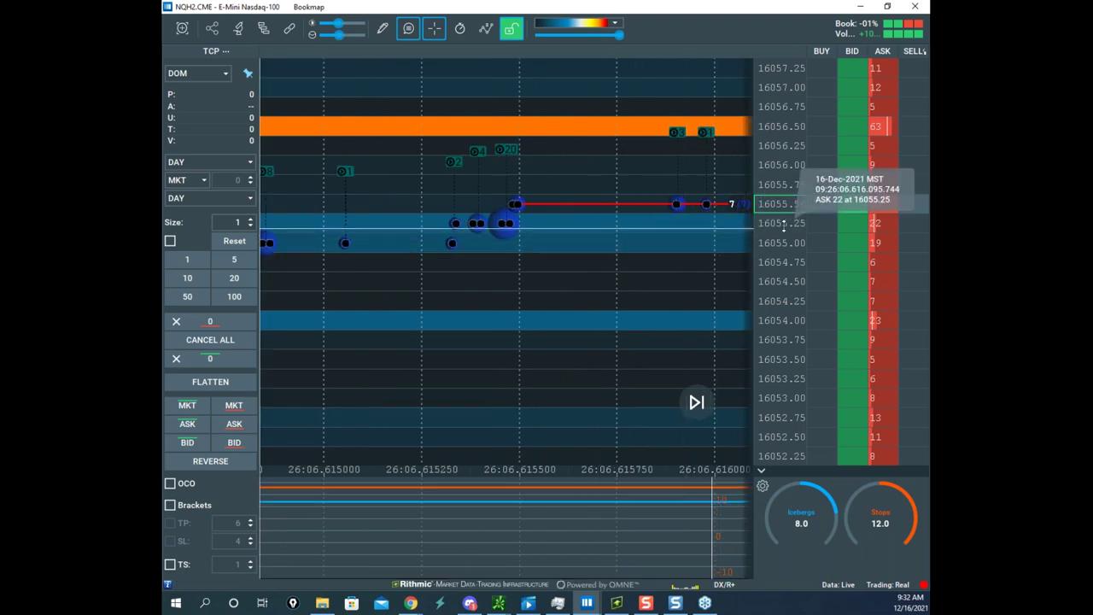
scroll(751, 239, "up", 3)
scroll(566, 258, "up", 6)
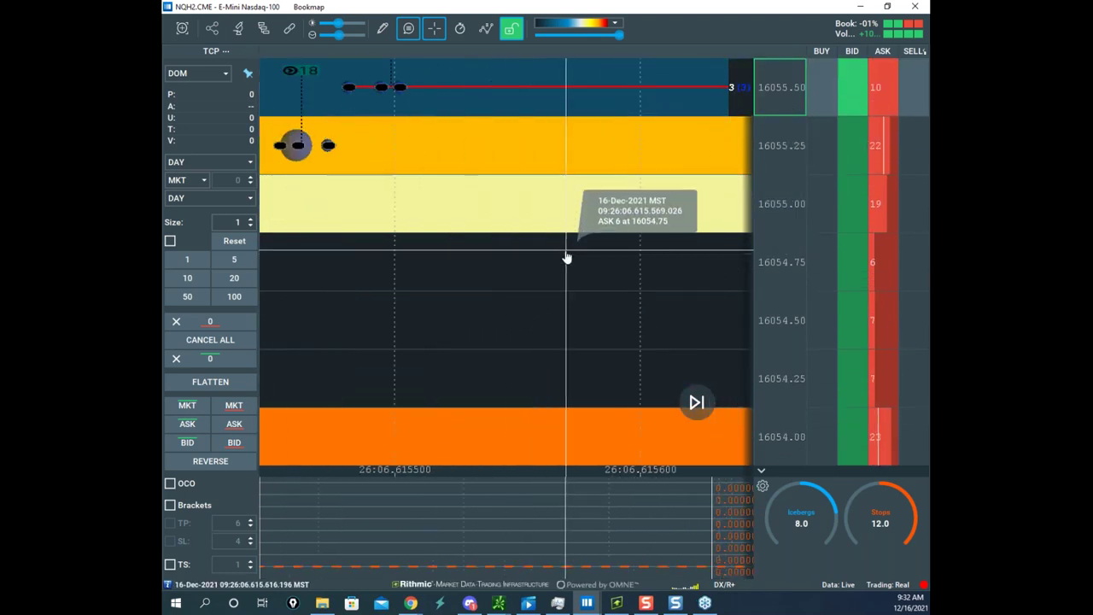
left_click_drag(410, 158, 670, 388)
scroll(513, 242, "up", 3)
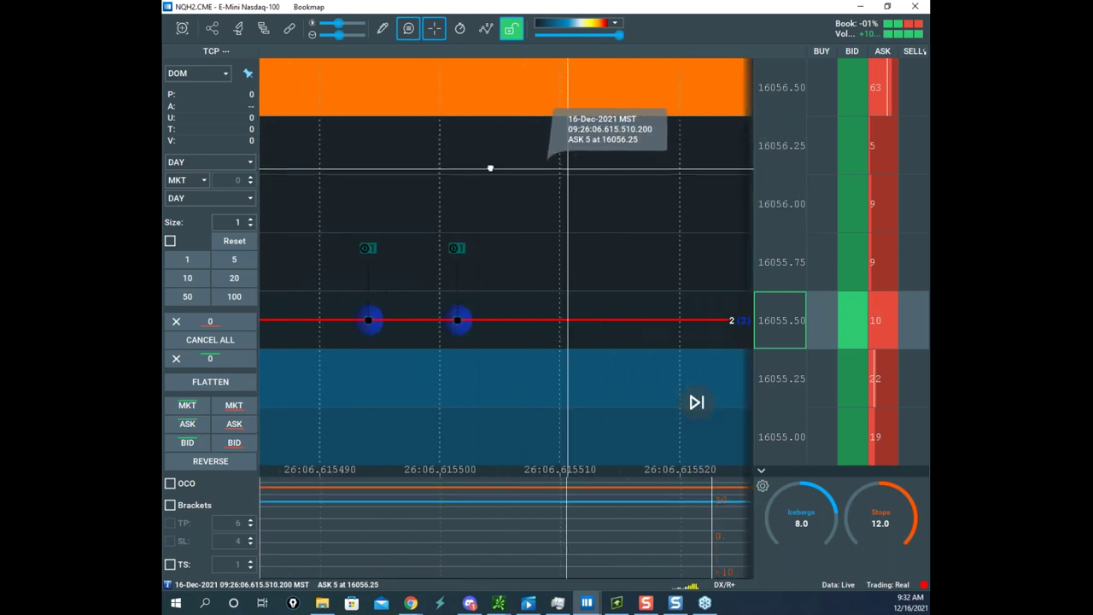
scroll(586, 175, "down", 3)
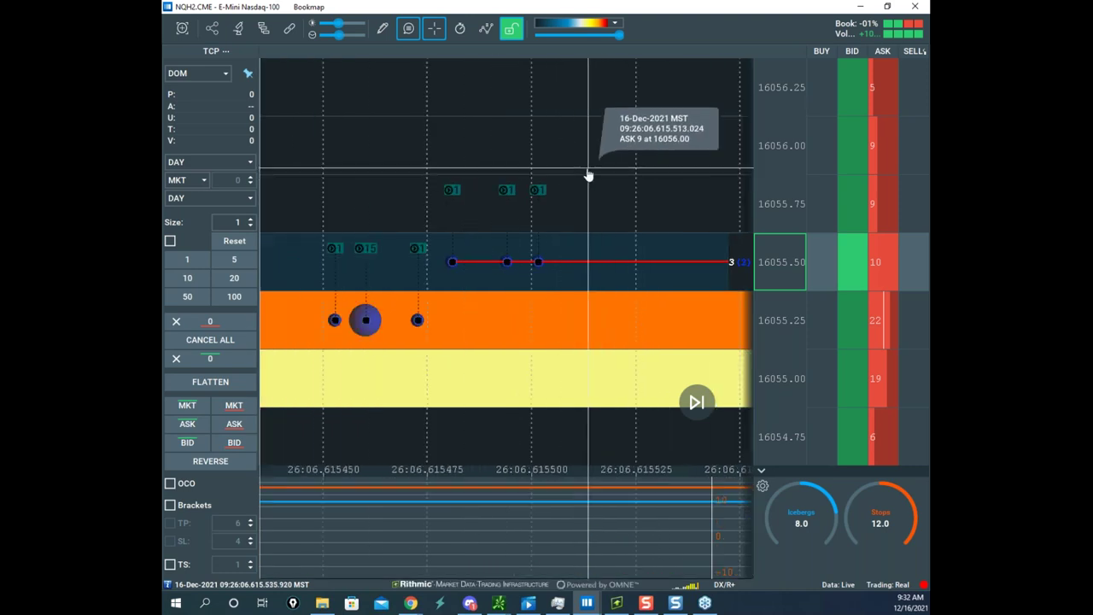
scroll(577, 178, "down", 15)
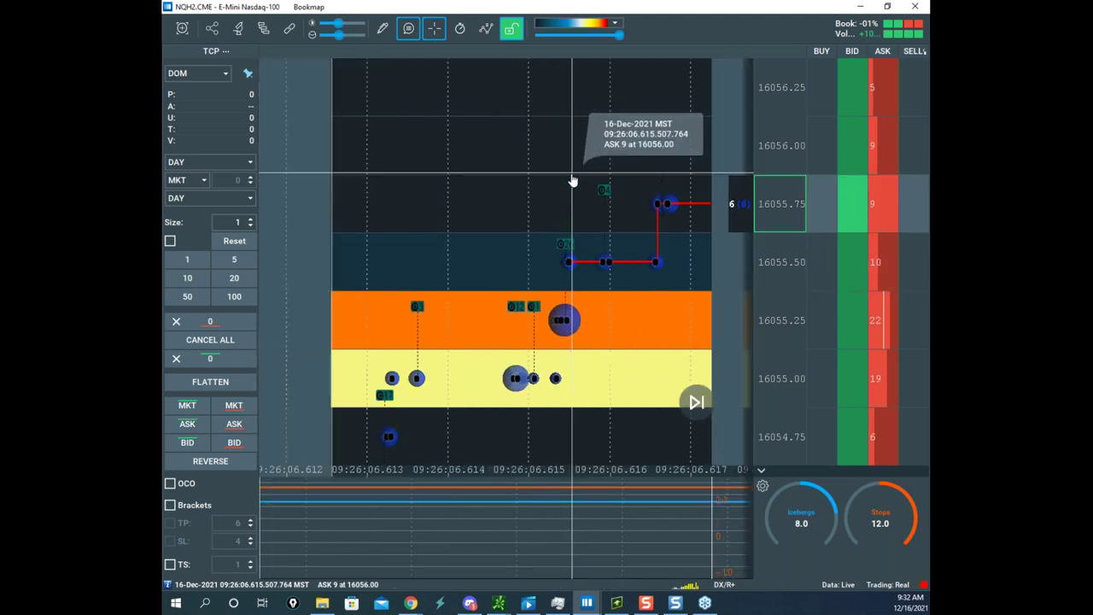
scroll(582, 179, "down", 6)
left_click_drag(774, 159, 761, 316)
scroll(672, 199, "down", 10)
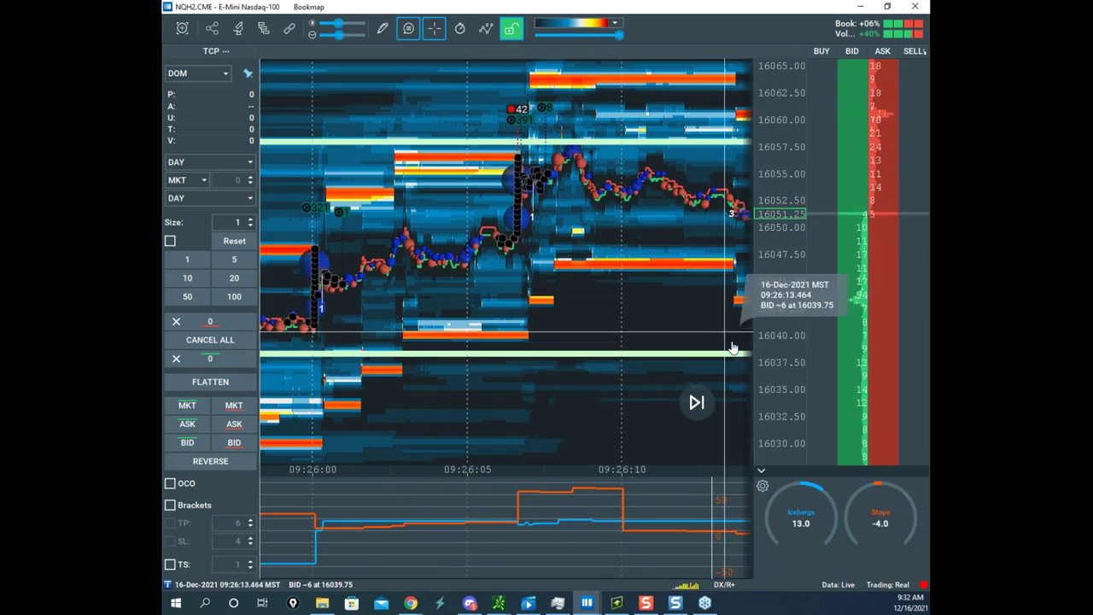
- Examine how the best bid and ask lines move during and after the 09:26:06.6 stop run, including its stop cluster sequence
scroll(458, 233, "up", 5)
scroll(478, 234, "up", 5)
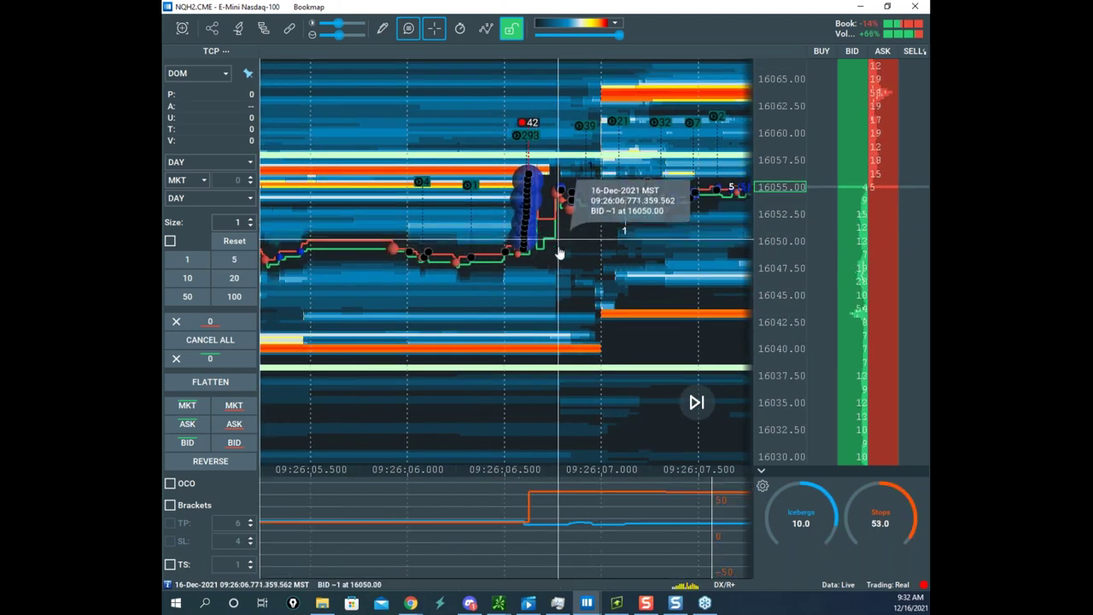
scroll(591, 291, "up", 2)
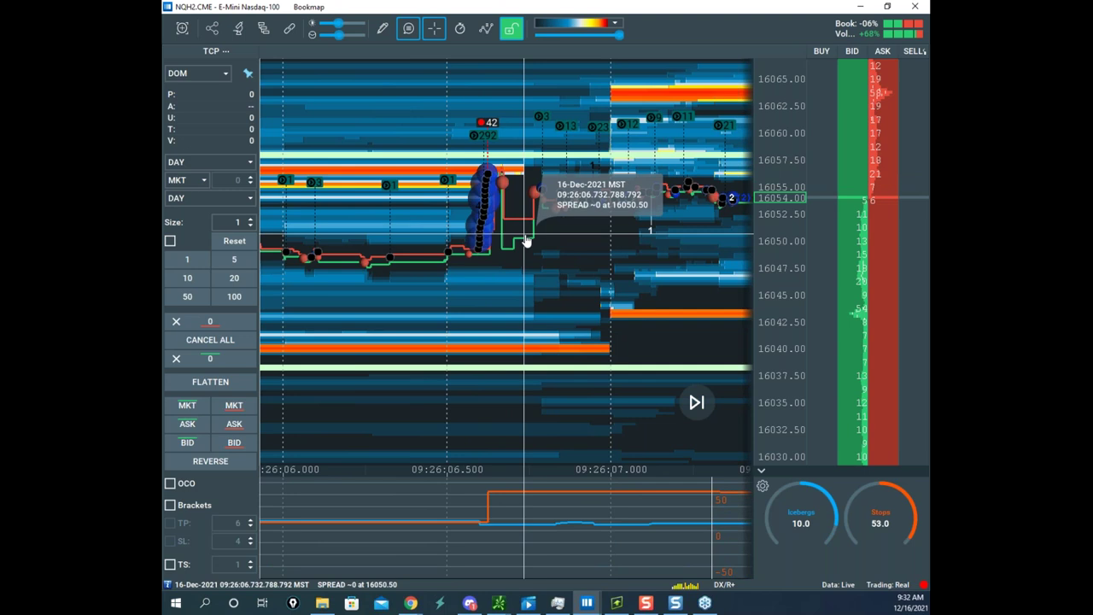
left_click_drag(613, 275, 659, 310)
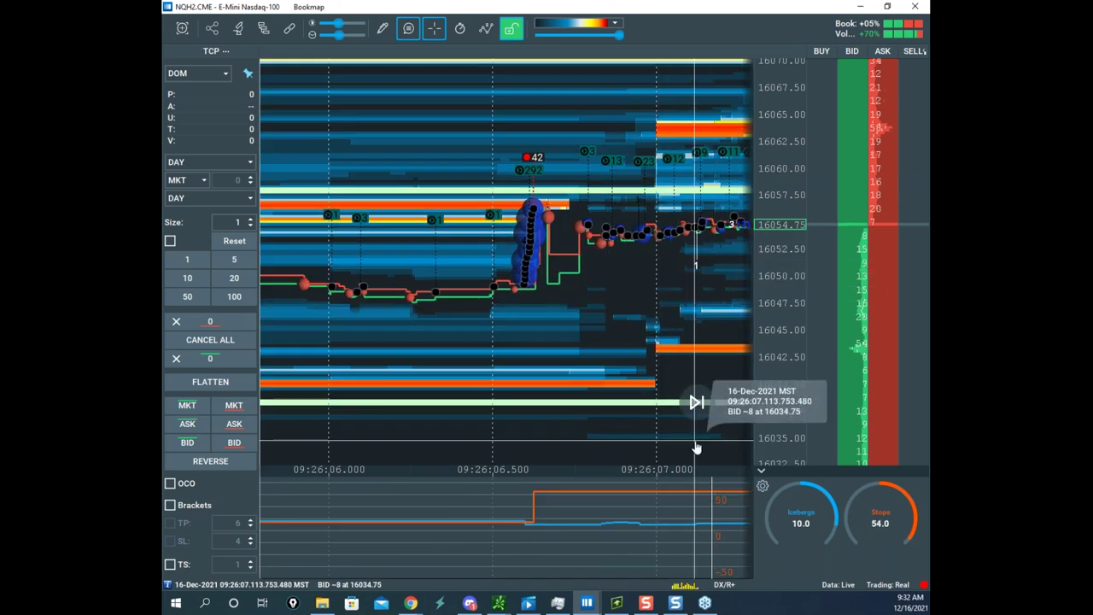
scroll(612, 390, "up", 5)
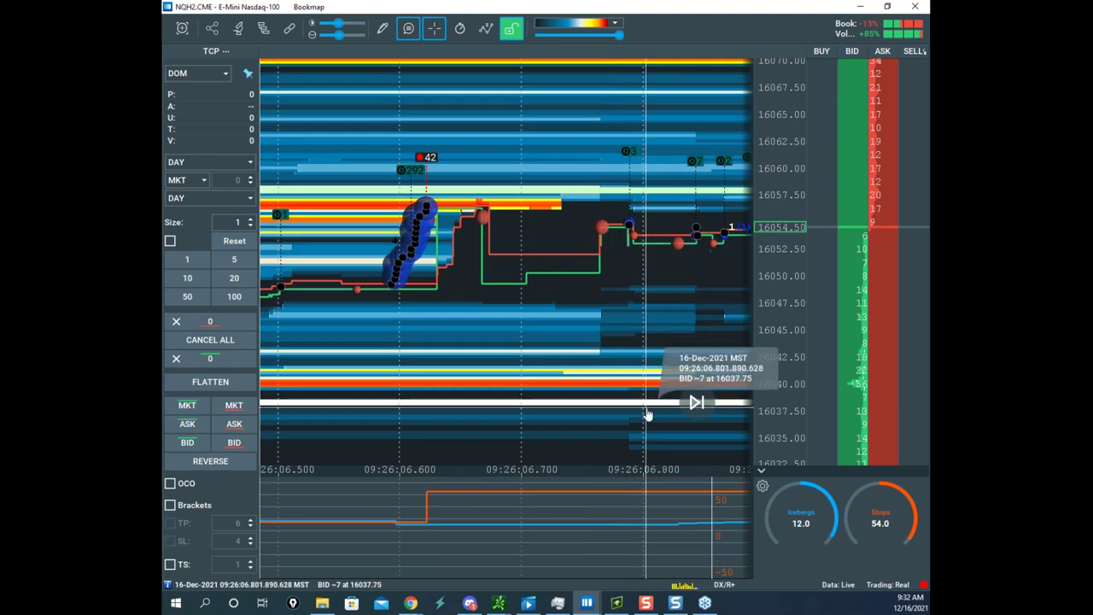
scroll(773, 273, "up", 3)
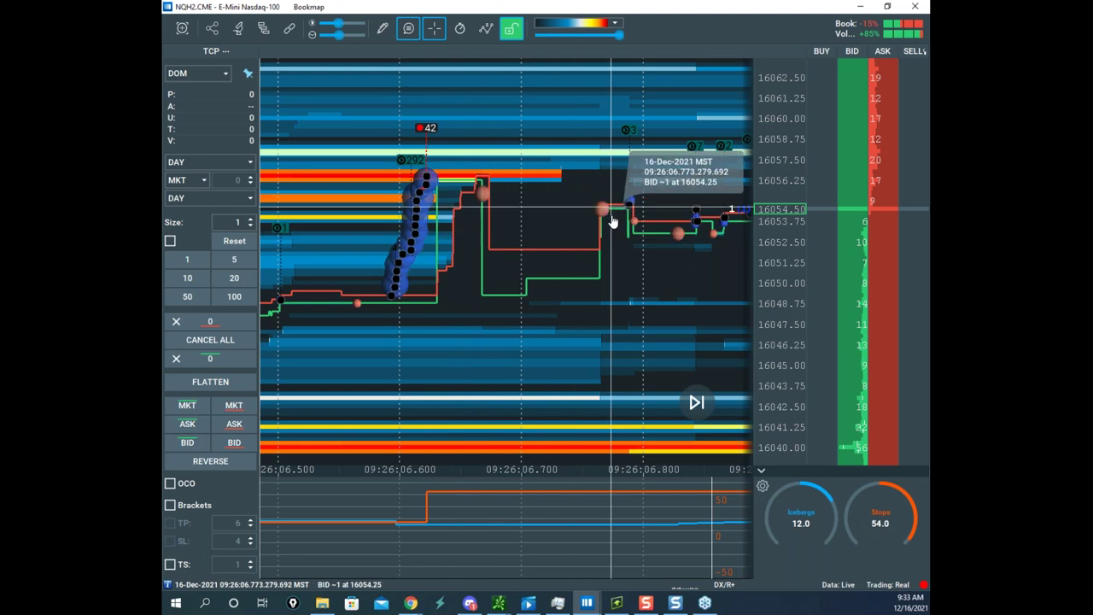
scroll(415, 237, "up", 2)
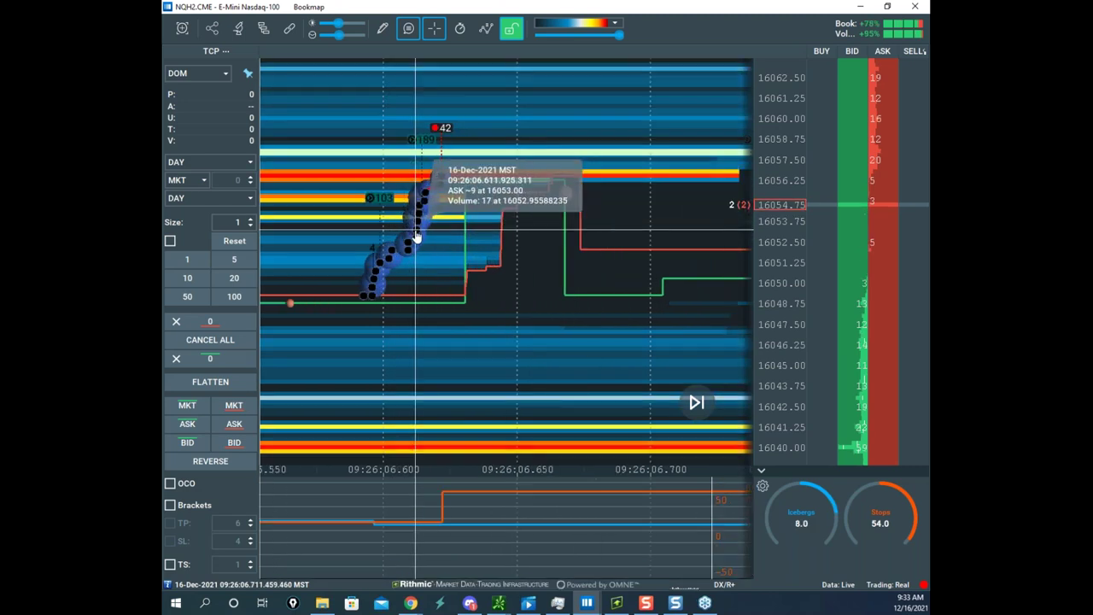
scroll(427, 232, "up", 5)
left_click_drag(459, 251, 578, 270)
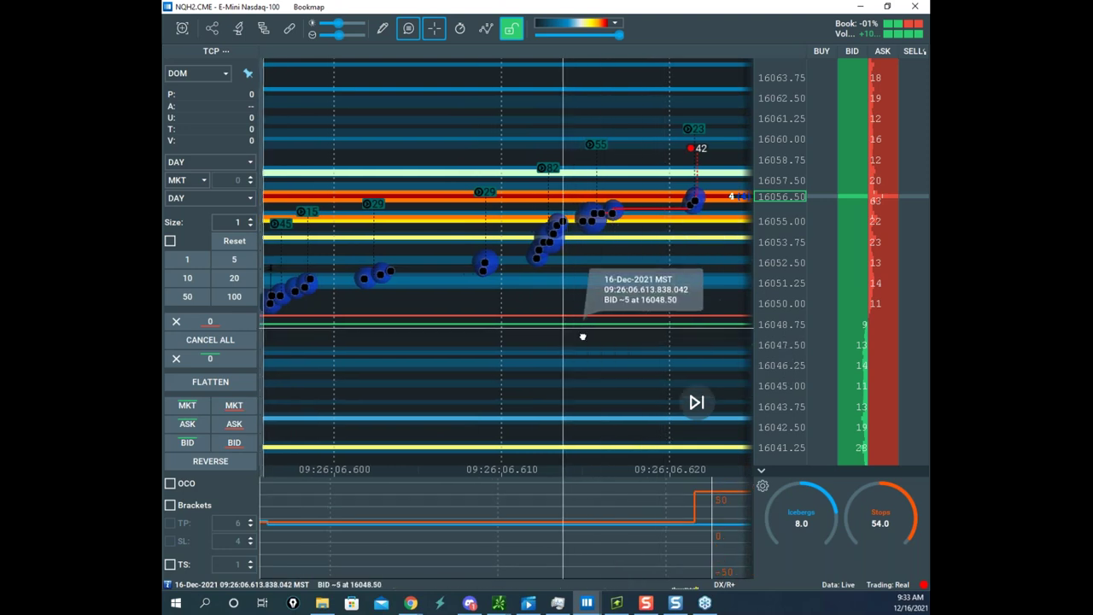
left_click_drag(582, 337, 595, 340)
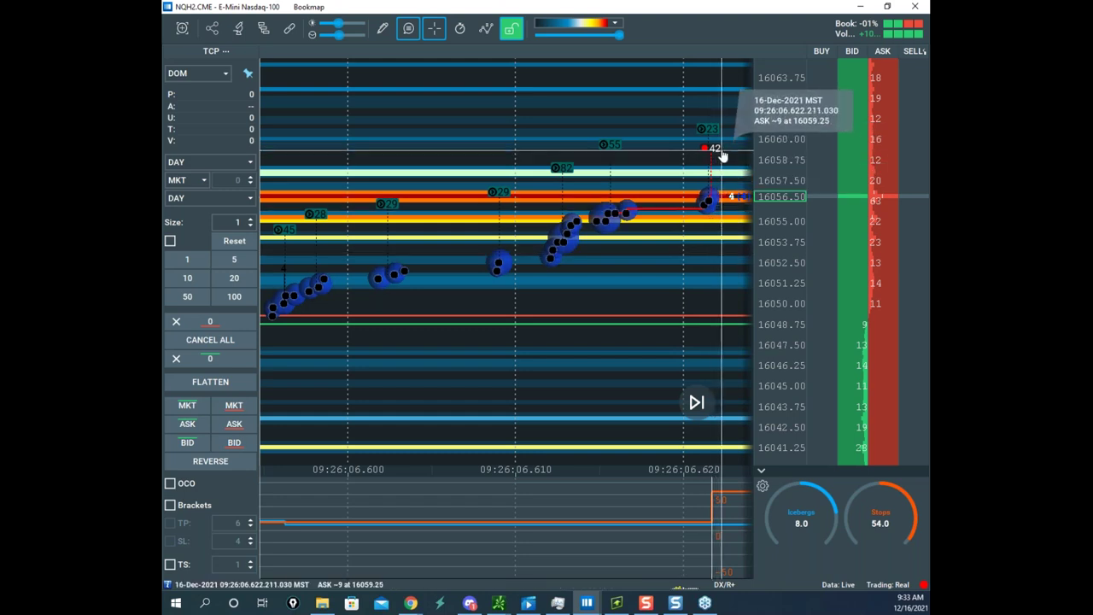
scroll(670, 261, "down", 2)
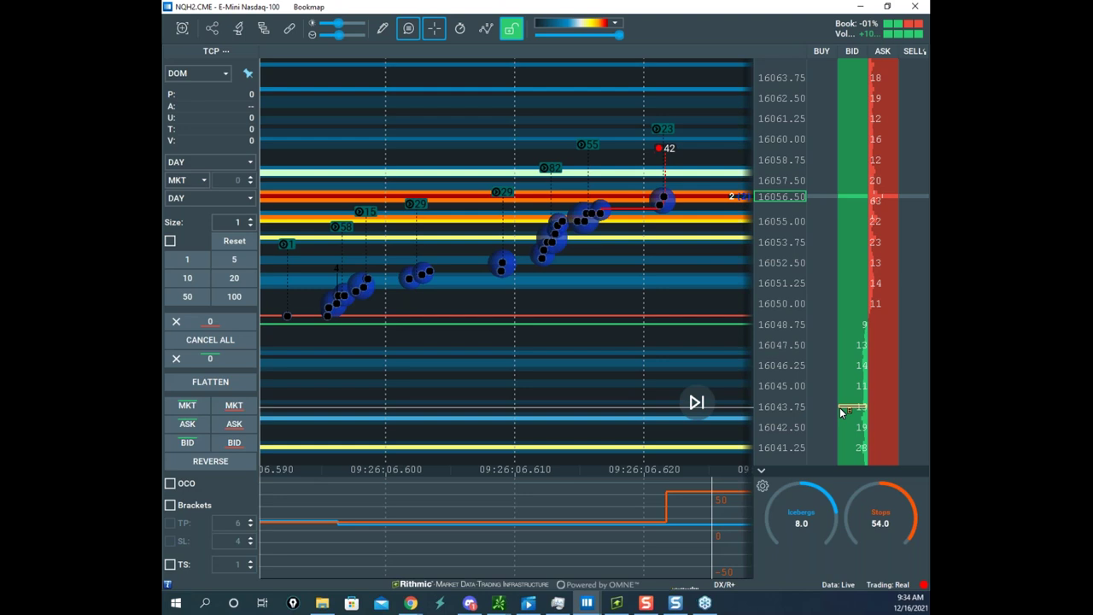
- Bring up the ESH2.CME chart window and move it off this screen to uncover the NQH2.CME chart
left_click(586, 609)
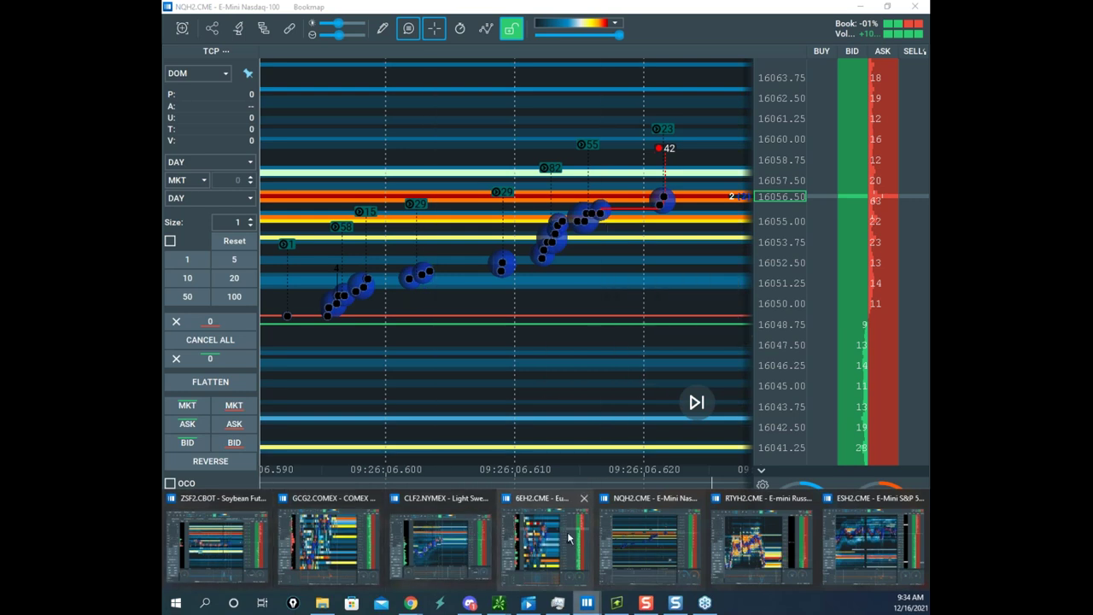
left_click(871, 542)
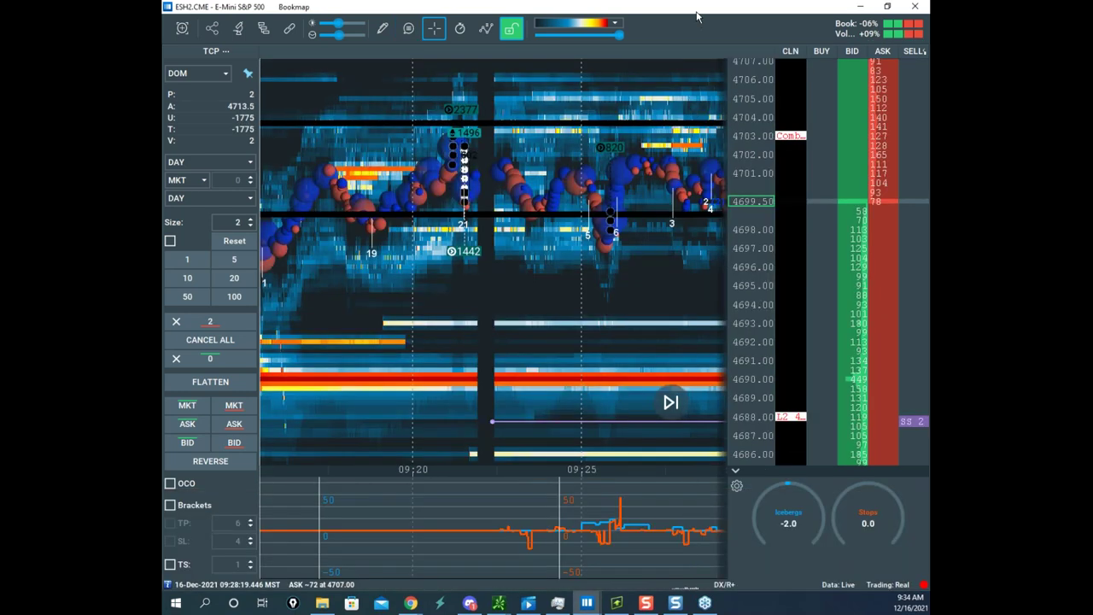
left_click_drag(696, 17, 928, 51)
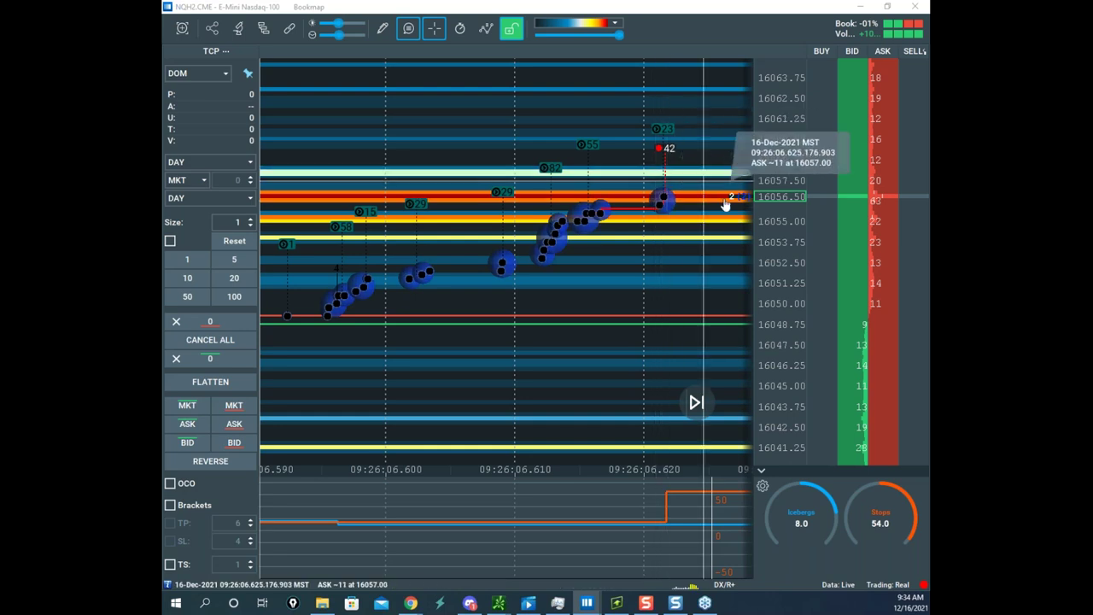
- Mark the 09:26:06.6 stop run with freehand level lines, rising trend strokes and loops around the pullback area, and clear the markings
scroll(775, 179, "up", 5)
left_click_drag(707, 260, 690, 285)
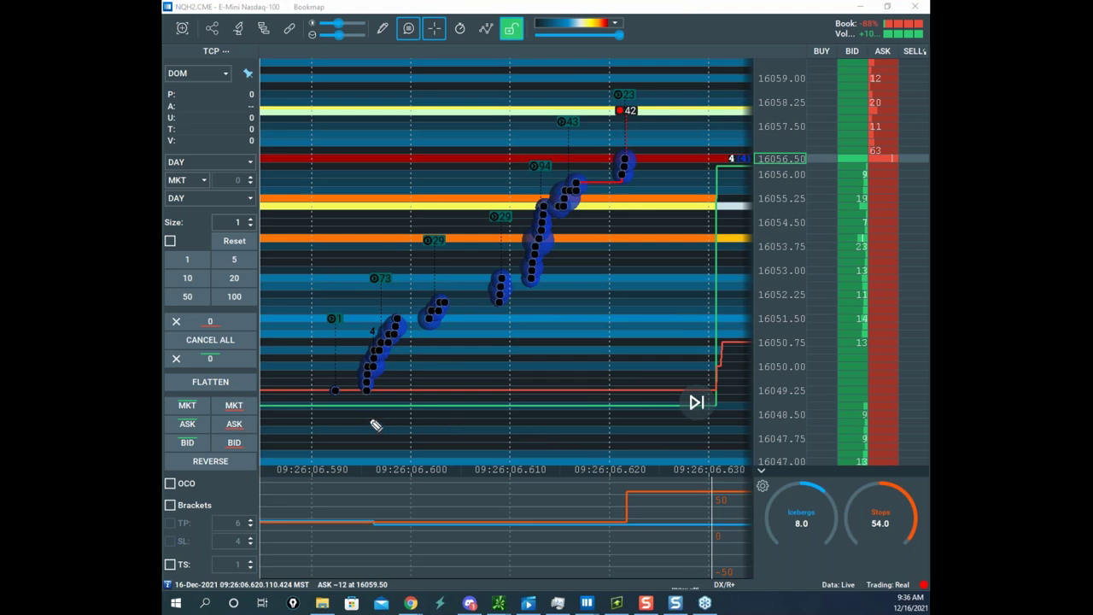
left_click_drag(323, 390, 539, 392)
mouse_move(427, 205)
left_mouse_down()
mouse_move(564, 194)
mouse_move(354, 195)
left_mouse_up()
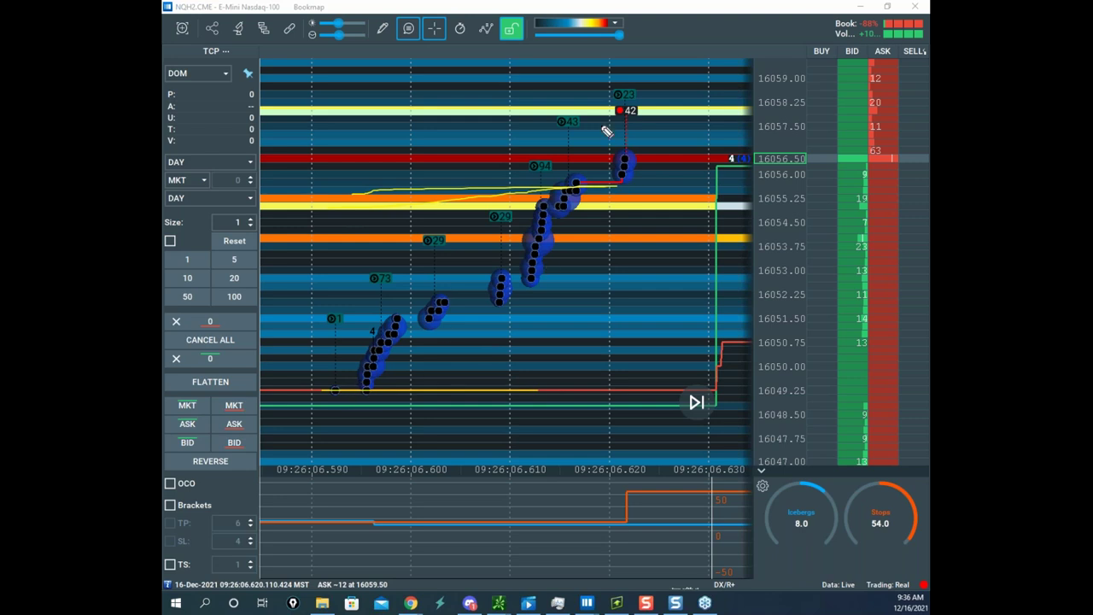
mouse_move(348, 410)
left_mouse_down()
mouse_move(391, 392)
mouse_move(578, 198)
mouse_move(812, 223)
mouse_move(675, 227)
mouse_move(639, 175)
left_mouse_up()
mouse_move(424, 331)
left_mouse_down()
mouse_move(461, 319)
mouse_move(577, 230)
mouse_move(612, 178)
mouse_move(648, 161)
mouse_move(665, 193)
mouse_move(668, 104)
left_mouse_up()
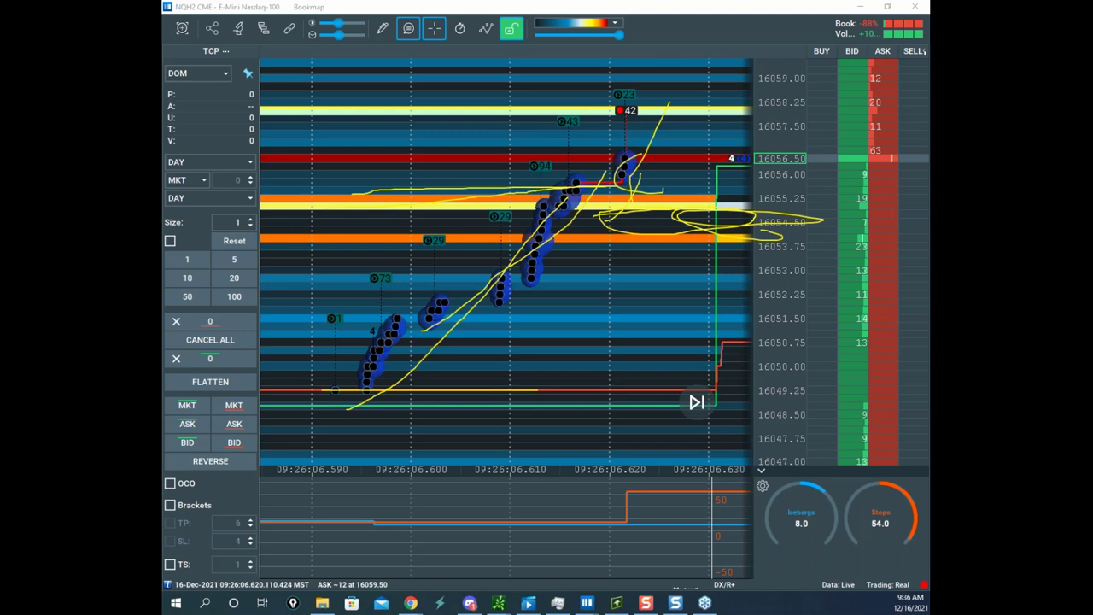
key("Escape")
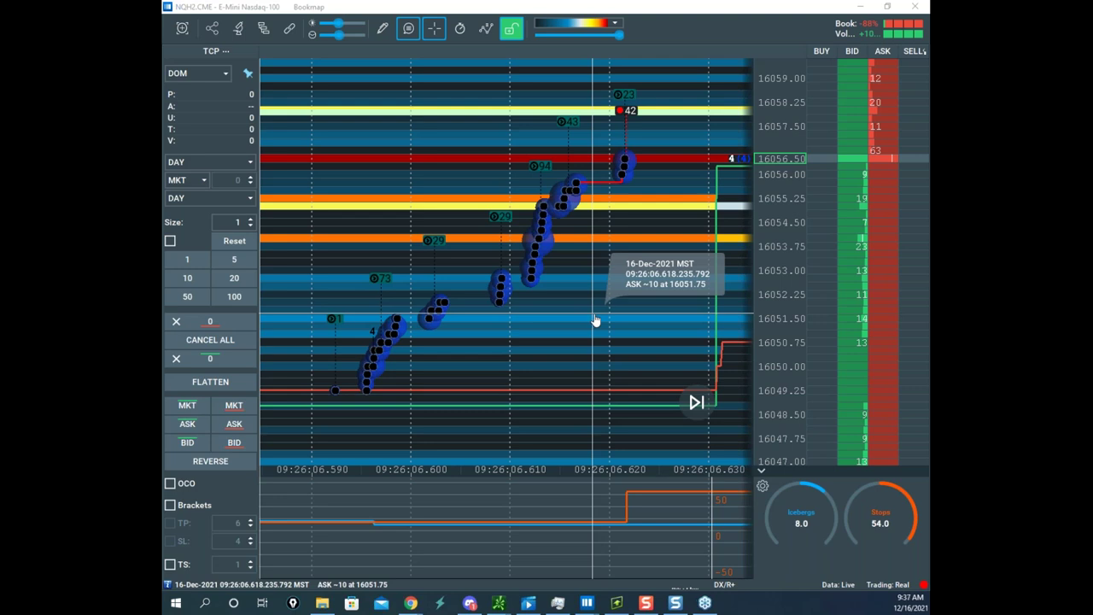
scroll(634, 369, "down", 1)
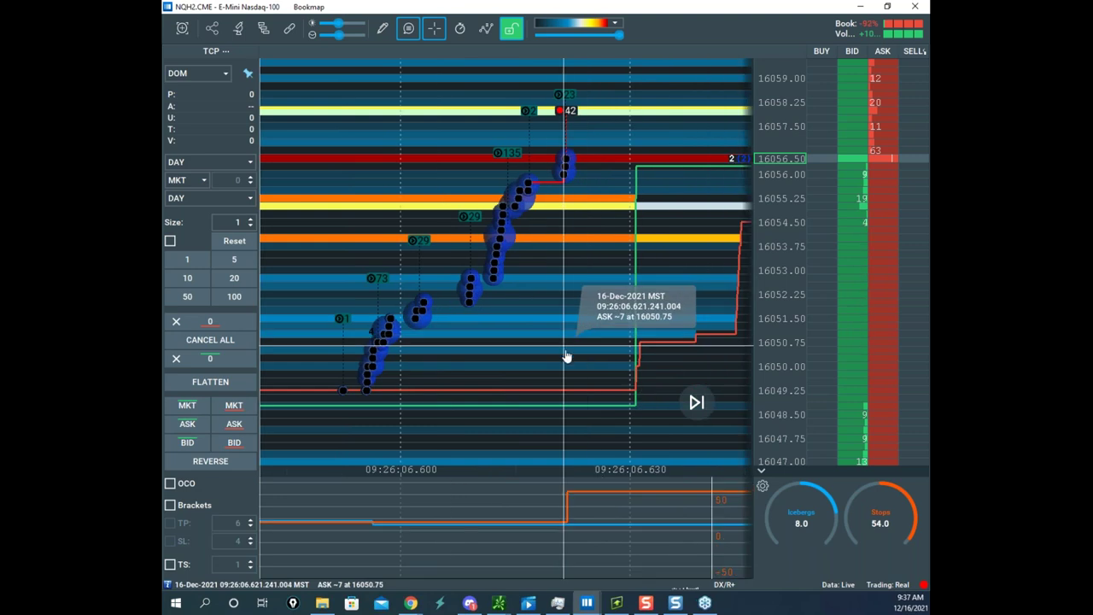
- Trace the stop run at 09:26:06.6 with a freehand rising line, add loops around the nearby price areas, and hide the markings
scroll(593, 345, "down", 2)
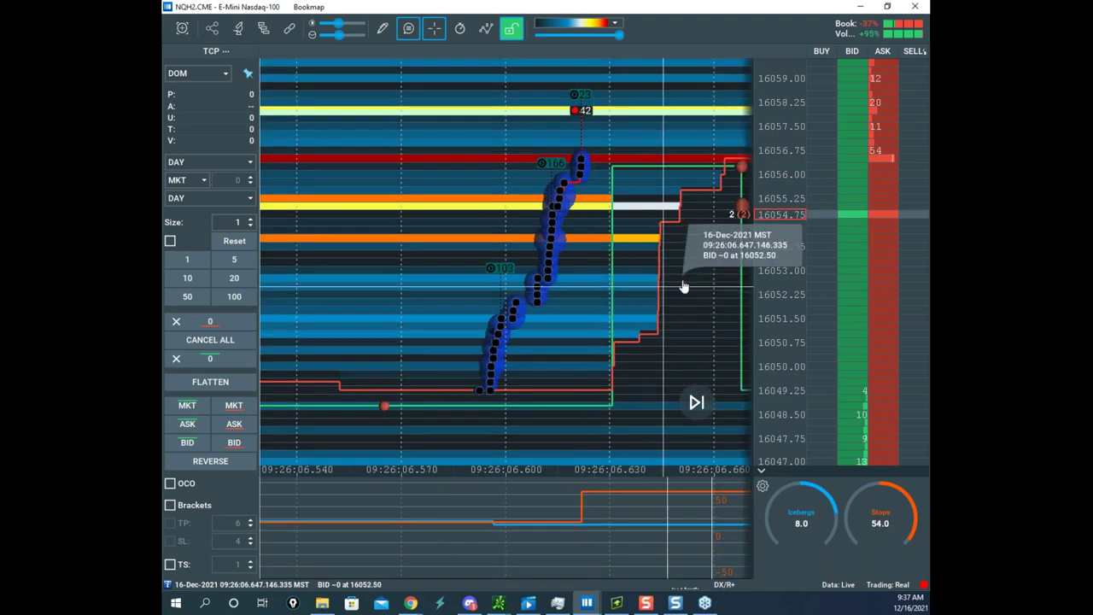
scroll(792, 219, "up", 2)
left_click_drag(616, 239, 559, 314)
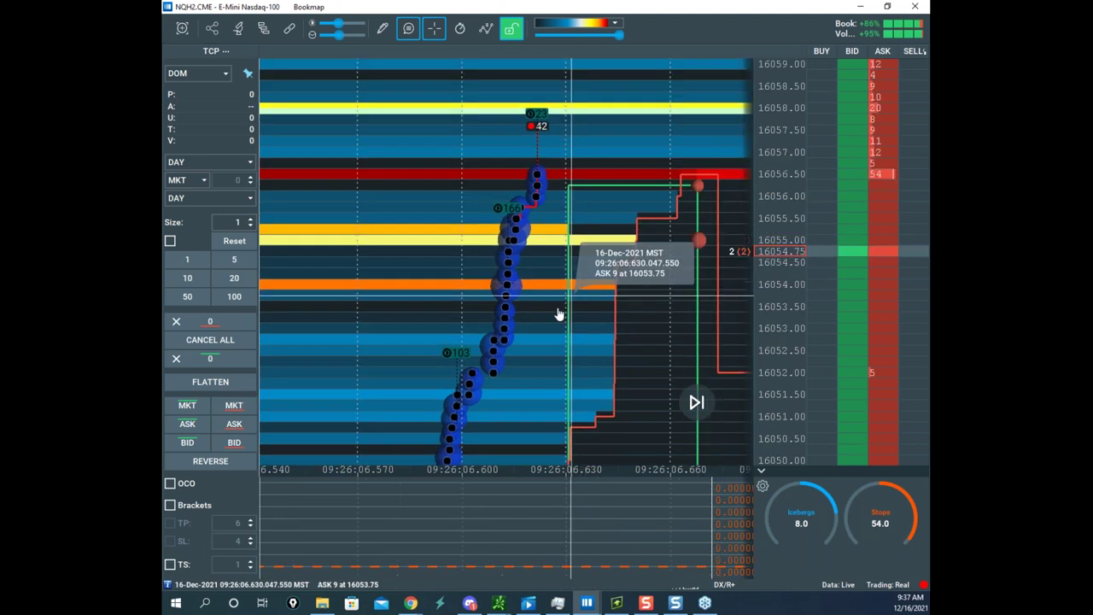
scroll(559, 314, "up", 2)
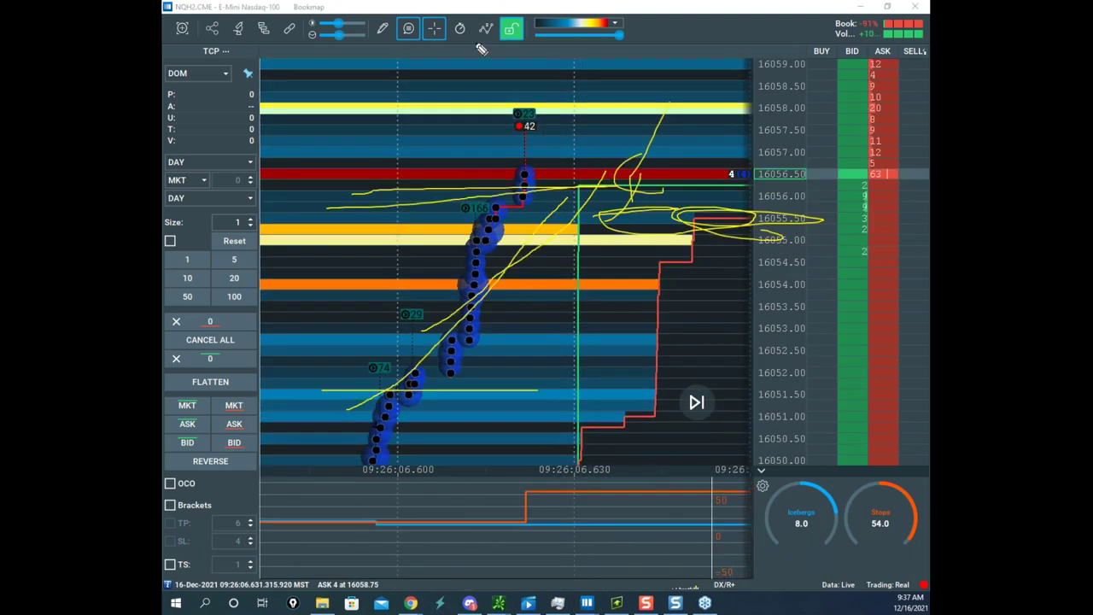
right_click(476, 44)
mouse_move(736, 313)
left_mouse_down()
mouse_move(754, 316)
mouse_move(698, 285)
left_mouse_up()
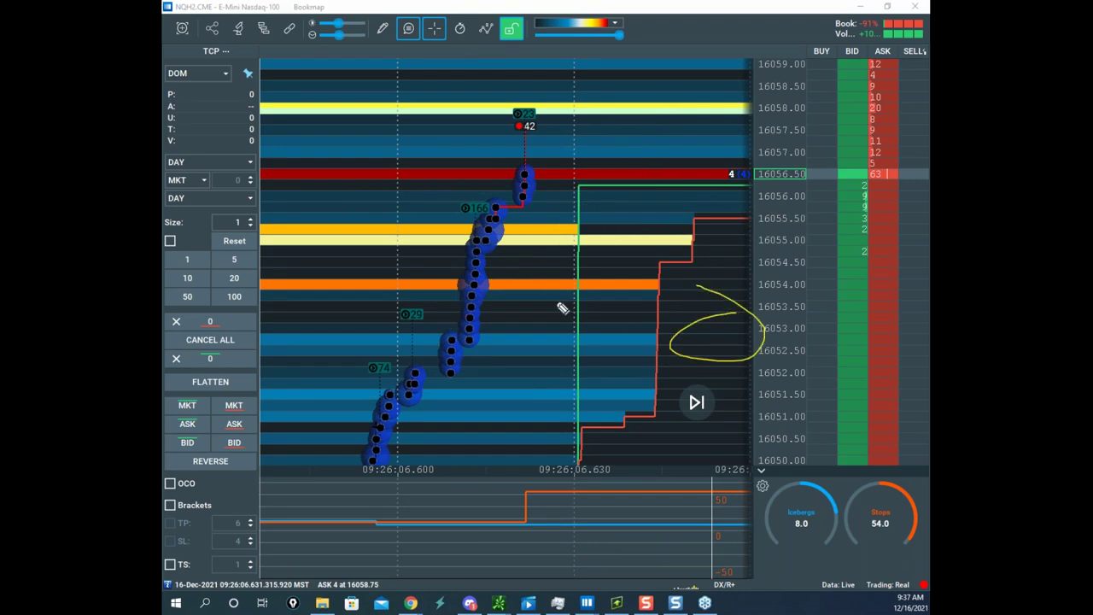
mouse_move(376, 447)
left_mouse_down()
mouse_move(478, 295)
mouse_move(495, 214)
mouse_move(570, 117)
left_mouse_up()
left_click_drag(756, 113, 876, 203)
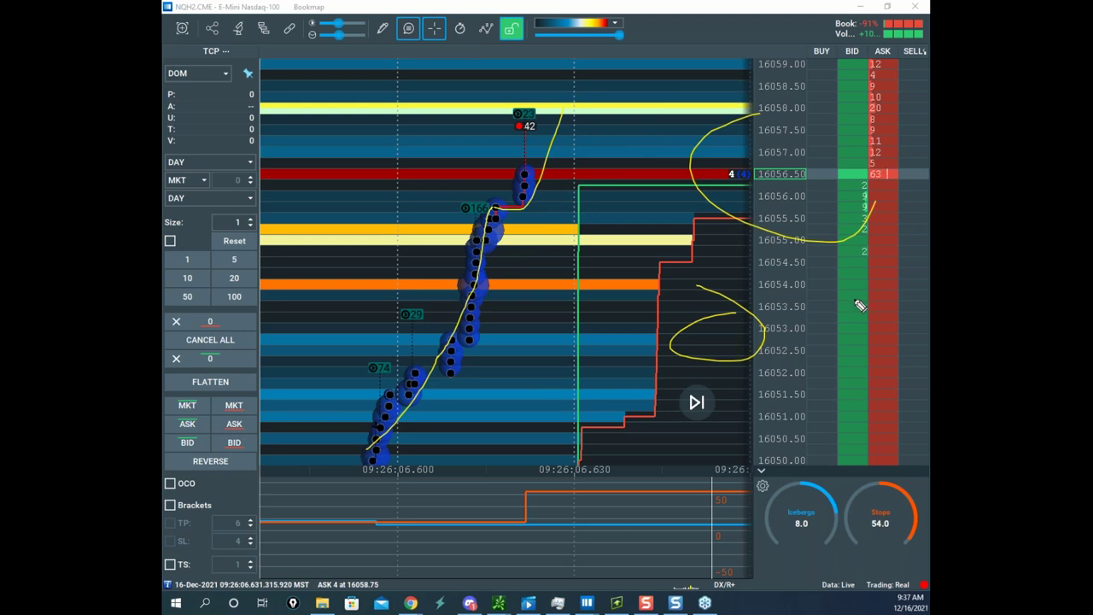
key("Escape")
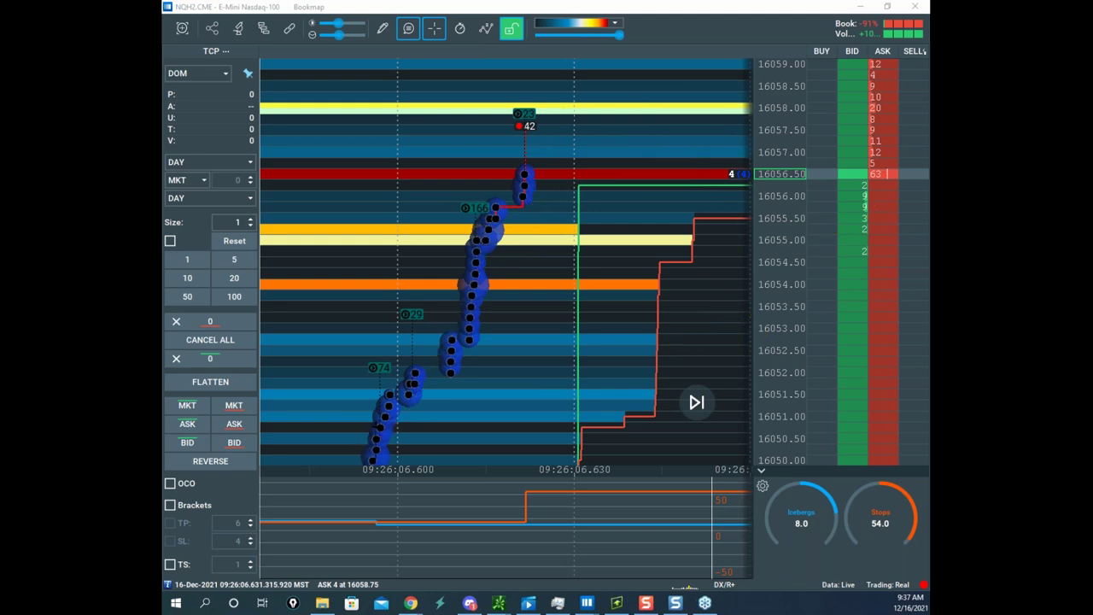
- Examine the best bid and ask movement following the 09:26:06.6 stop run, widening the time range to about 09:26:08
scroll(592, 266, "down", 3)
scroll(767, 251, "down", 2)
scroll(766, 251, "down", 3)
left_click_drag(645, 261, 521, 232)
scroll(558, 234, "down", 4)
scroll(636, 302, "down", 1)
left_click_drag(635, 302, 530, 286)
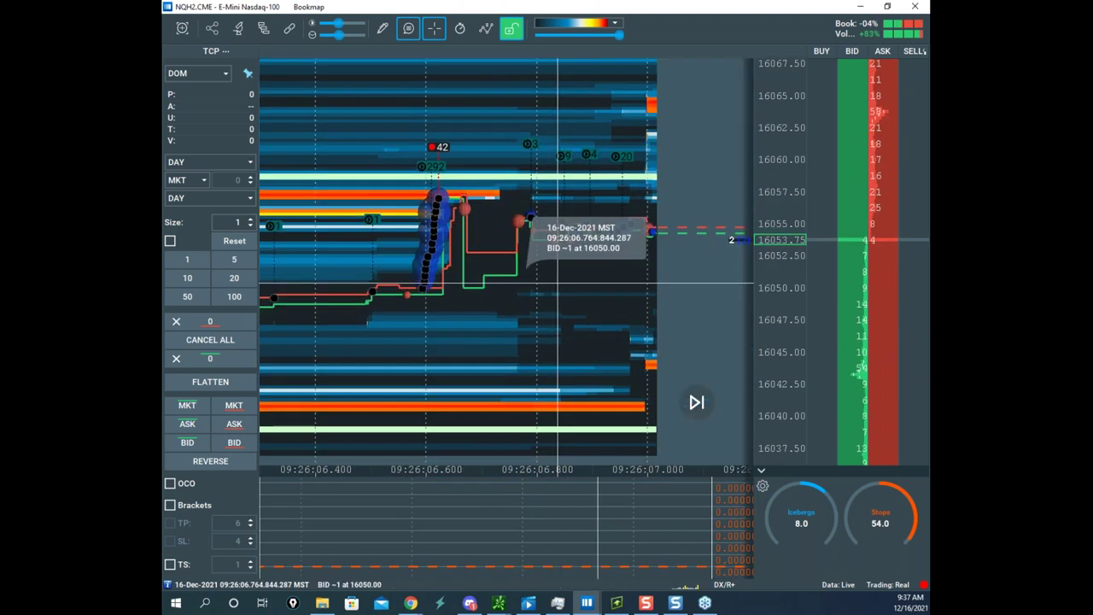
scroll(634, 305, "down", 3)
left_click_drag(635, 305, 547, 310)
scroll(631, 322, "down", 5)
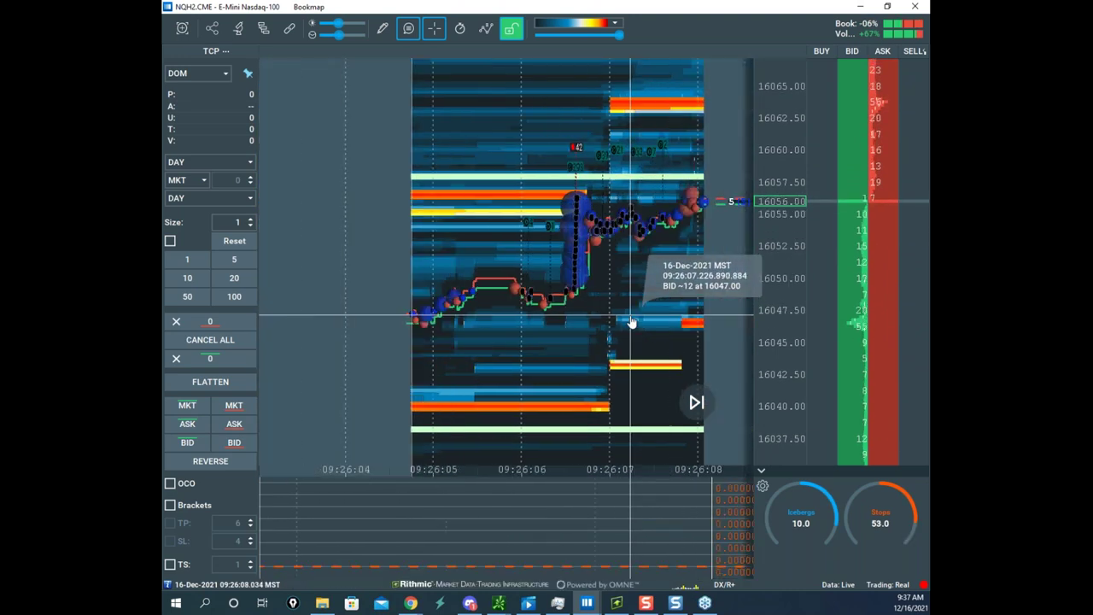
- Examine the price action following the 09:26 stop run up to the live price, including the decline after 09:30
scroll(568, 305, "down", 10)
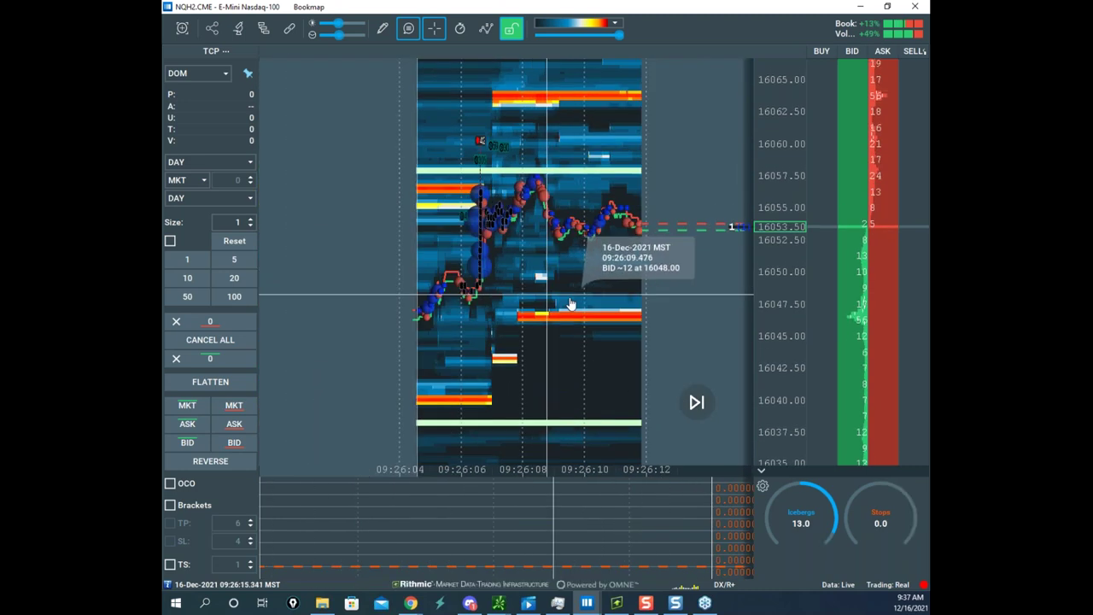
scroll(645, 260, "down", 10)
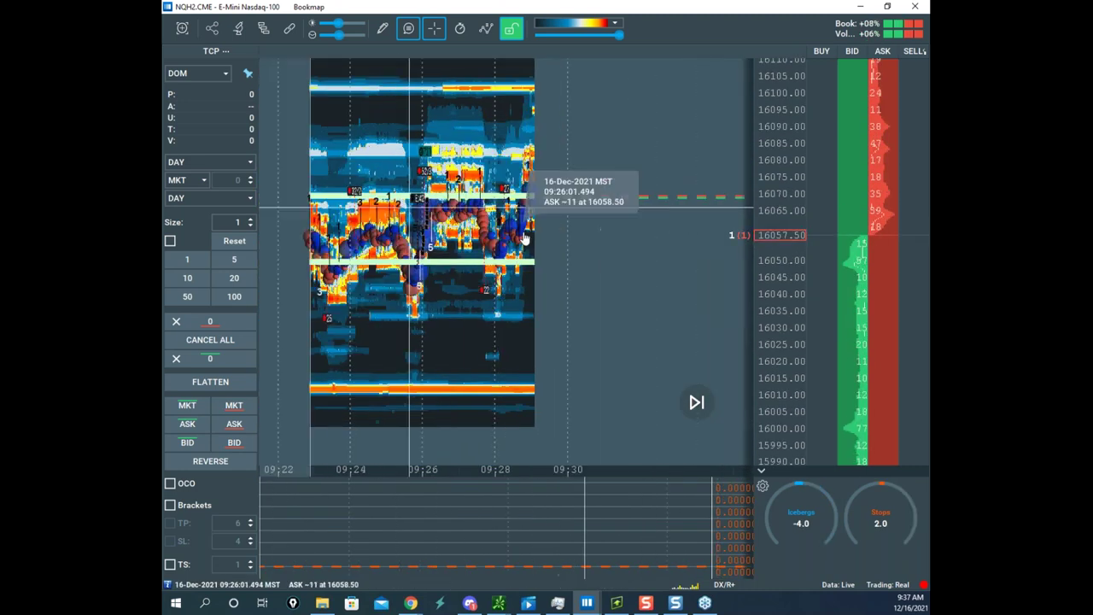
left_click_drag(649, 363, 621, 299)
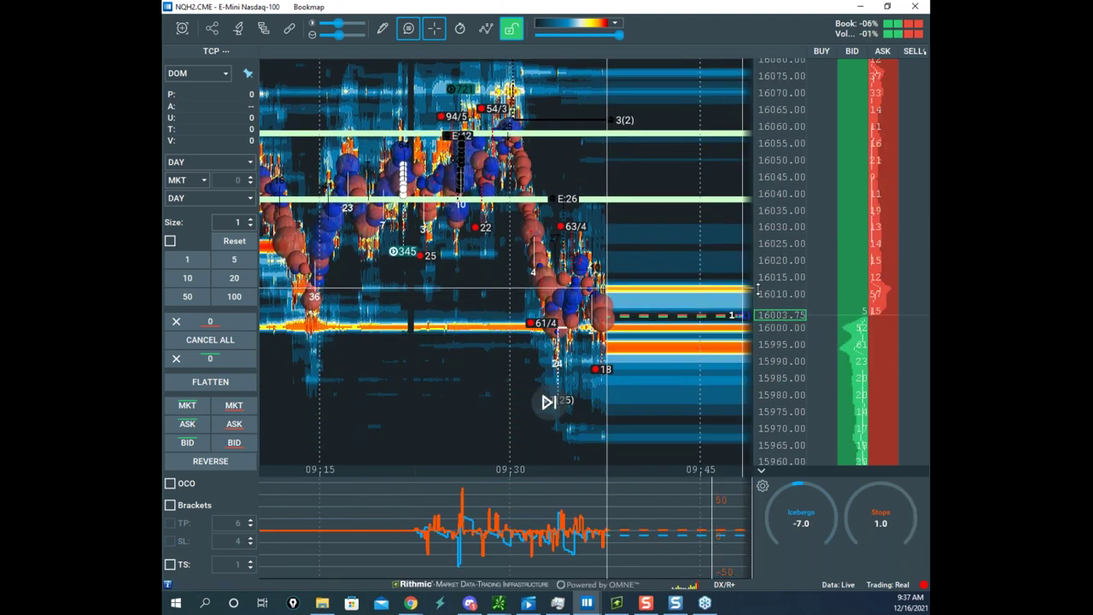
scroll(788, 257, "up", 5)
scroll(790, 255, "down", 4)
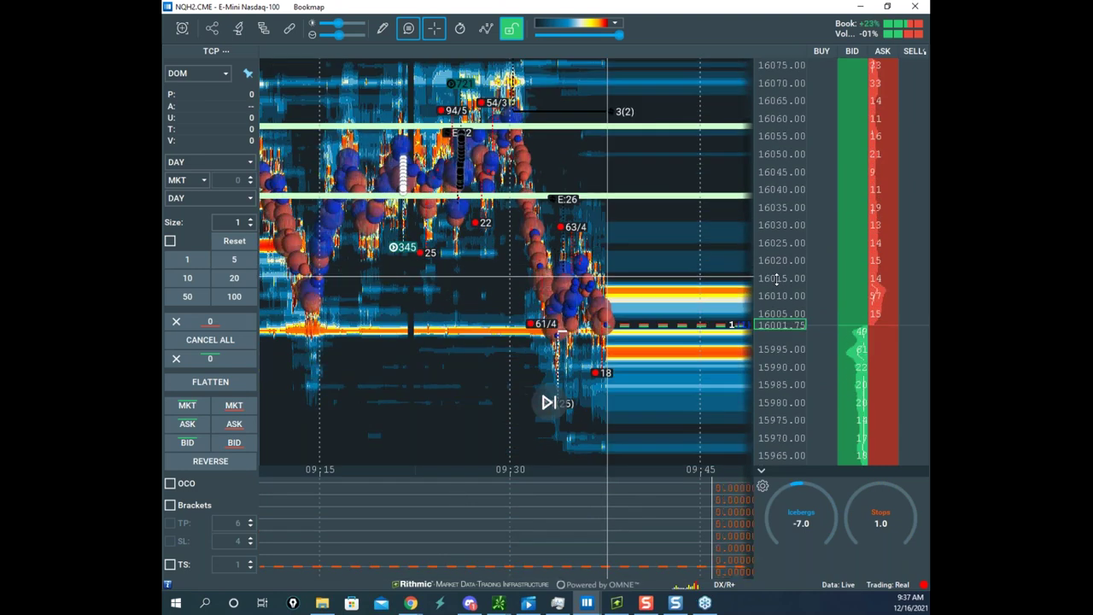
left_click_drag(511, 226, 527, 288)
scroll(518, 224, "up", 5)
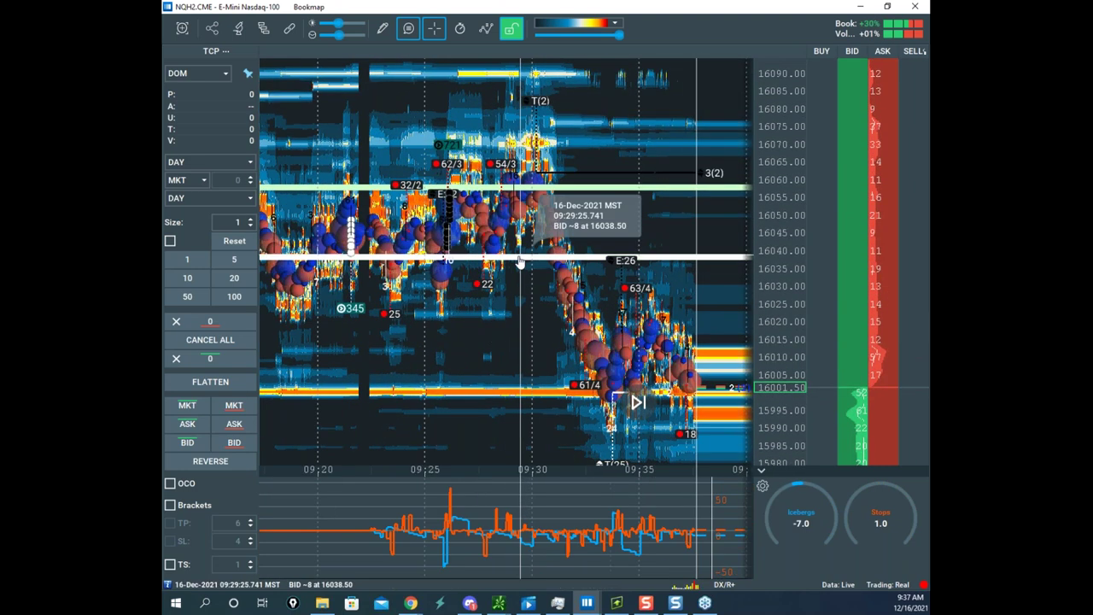
scroll(573, 287, "up", 3)
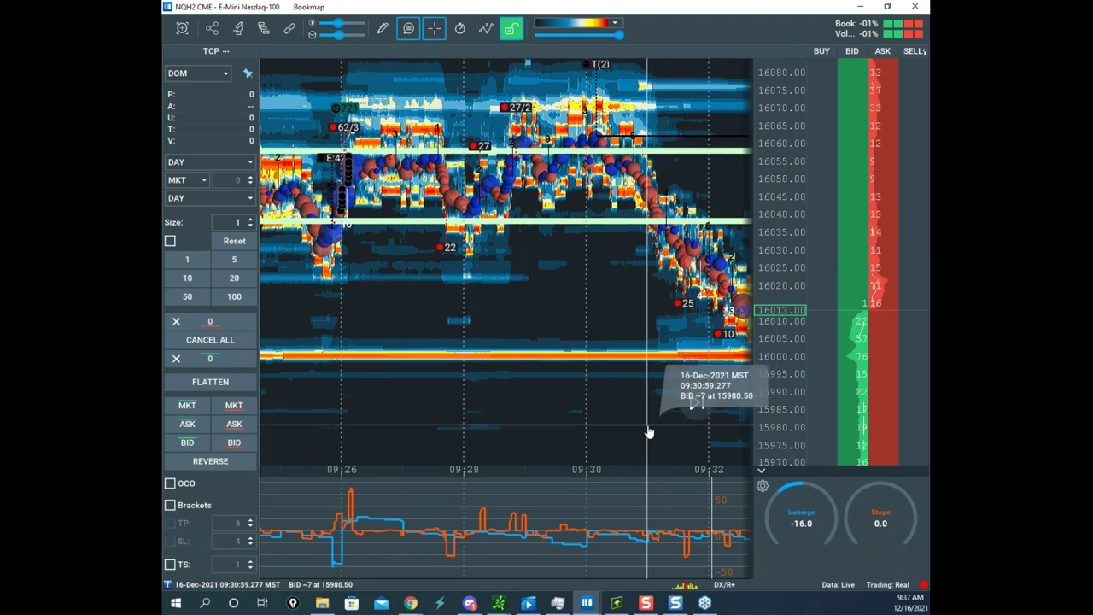
- Examine the trades and liquidity between 09:24 and 09:28 around the two pale horizontal lines bracketing the 09:26 stop run
left_click_drag(405, 230, 560, 243)
scroll(427, 228, "up", 3)
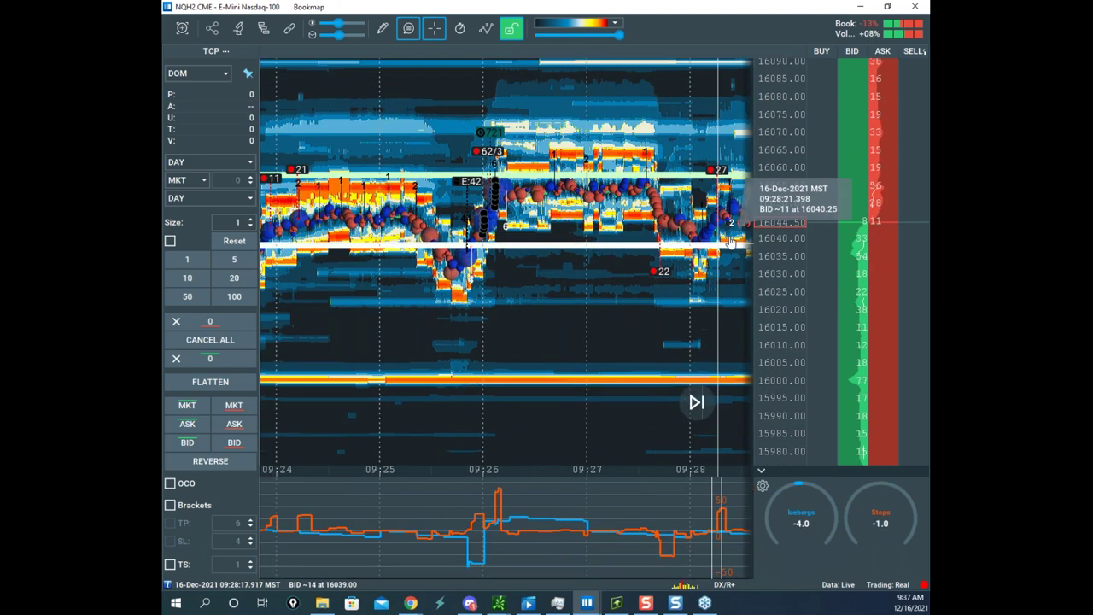
left_click_drag(779, 226, 779, 202)
left_click_drag(591, 218, 586, 288)
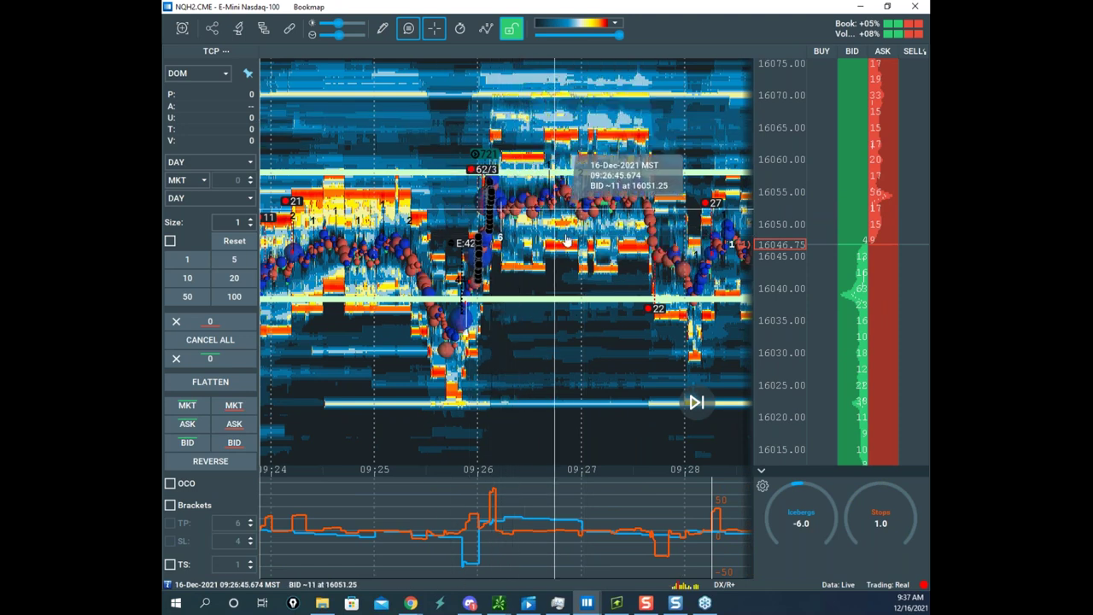
scroll(570, 251, "down", 1)
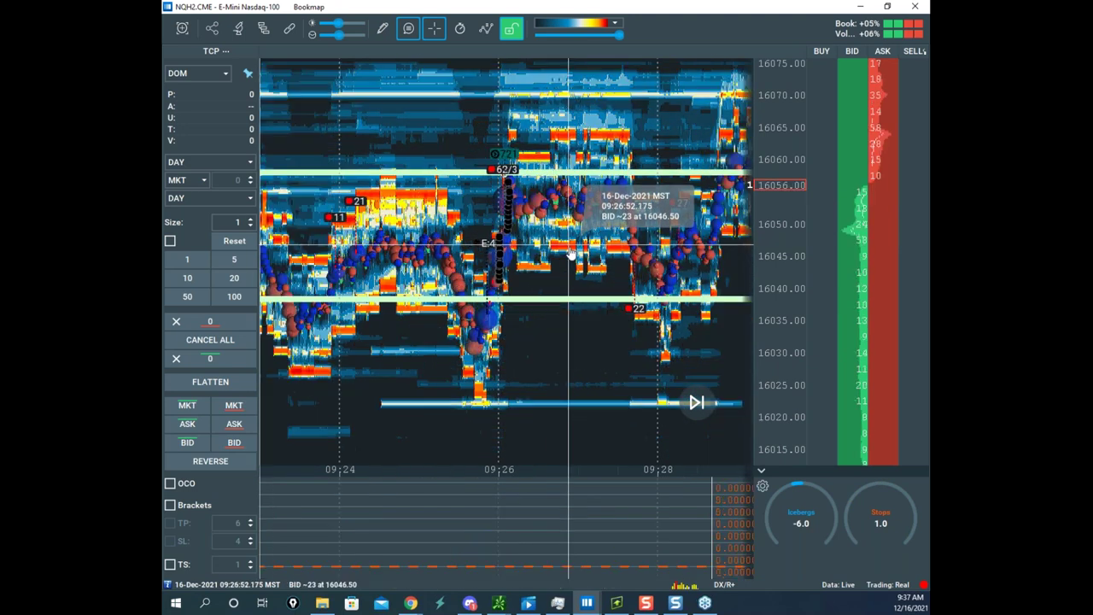
left_click_drag(570, 250, 531, 204)
- Replace the old markings with a freehand loop around the 09:25 to 09:29 range and an upward stroke along the stop run, and clear them
key("ctrl+shift+3")
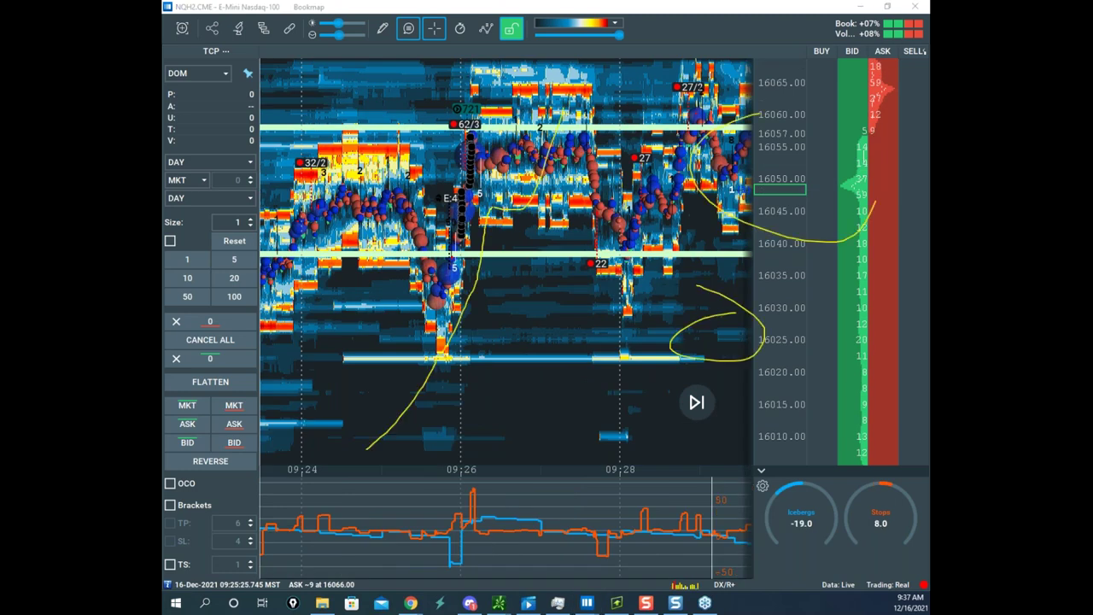
key("ctrl+shift+7")
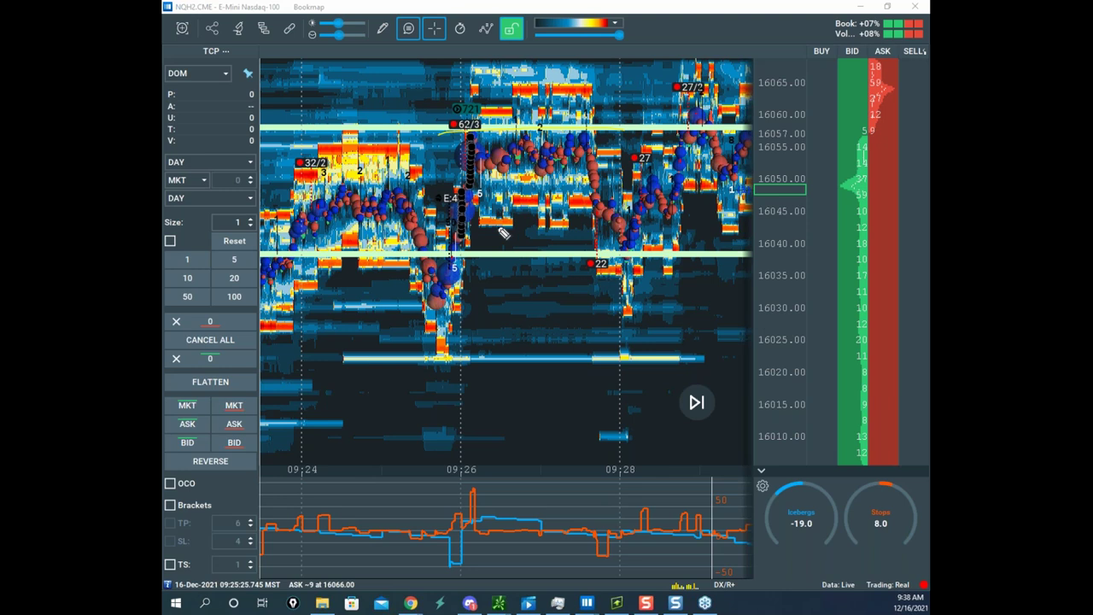
mouse_move(421, 261)
left_mouse_down()
mouse_move(555, 271)
mouse_move(624, 126)
left_mouse_up()
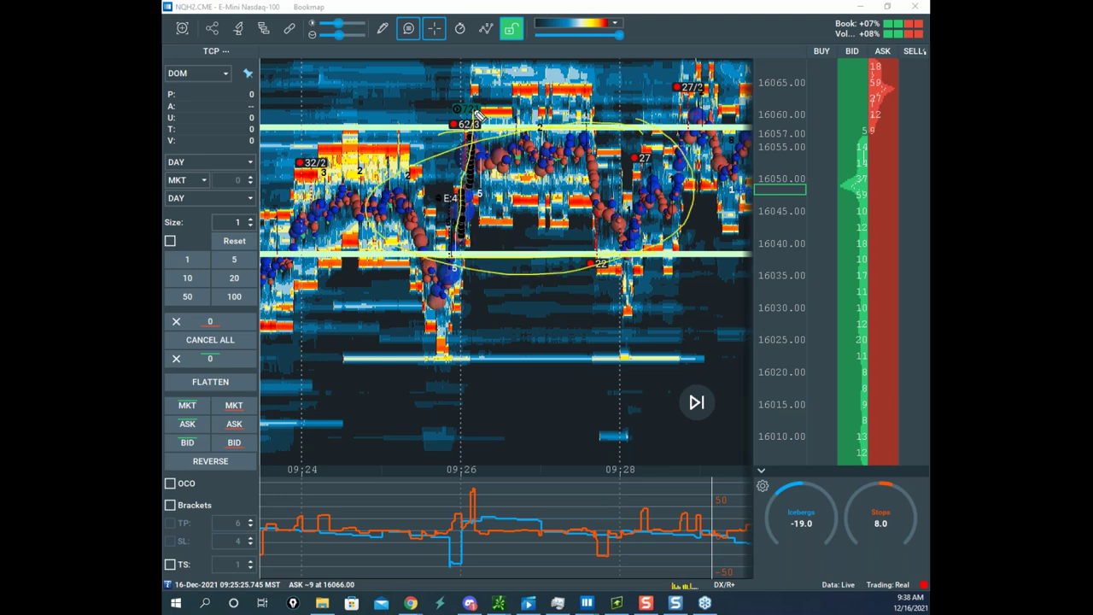
key("Escape")
- Mark the price range around the 09:26 stop run with freehand curves in the 09:25 to 09:35 view, and clear the markings
left_click_drag(646, 104, 516, 99)
scroll(597, 103, "down", 3)
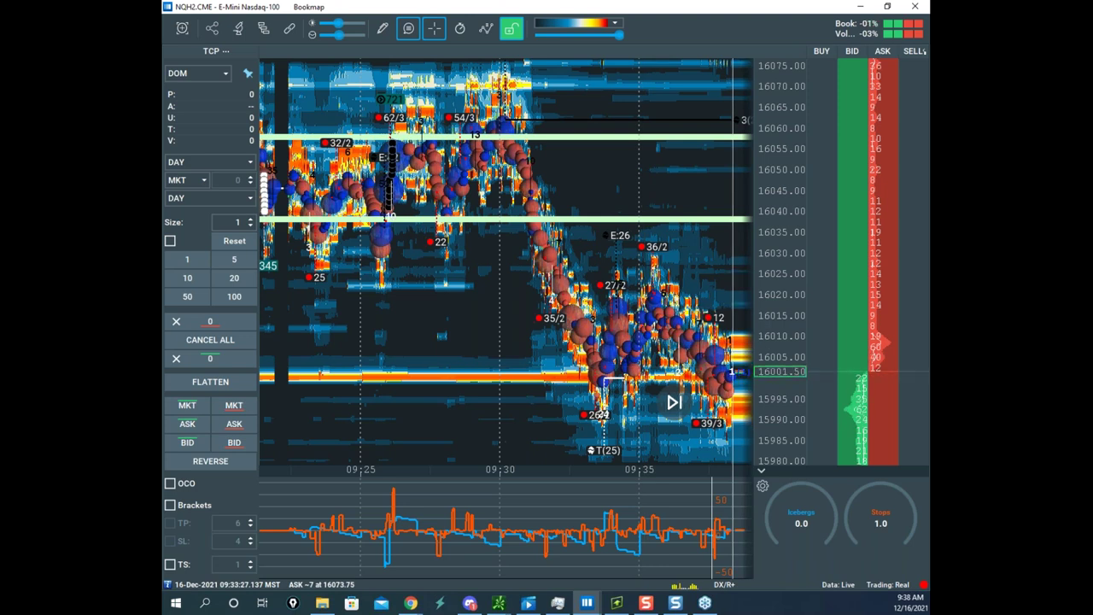
left_click_drag(462, 135, 501, 271)
right_click(501, 296)
left_click_drag(384, 139, 463, 135)
left_click_drag(372, 209, 433, 203)
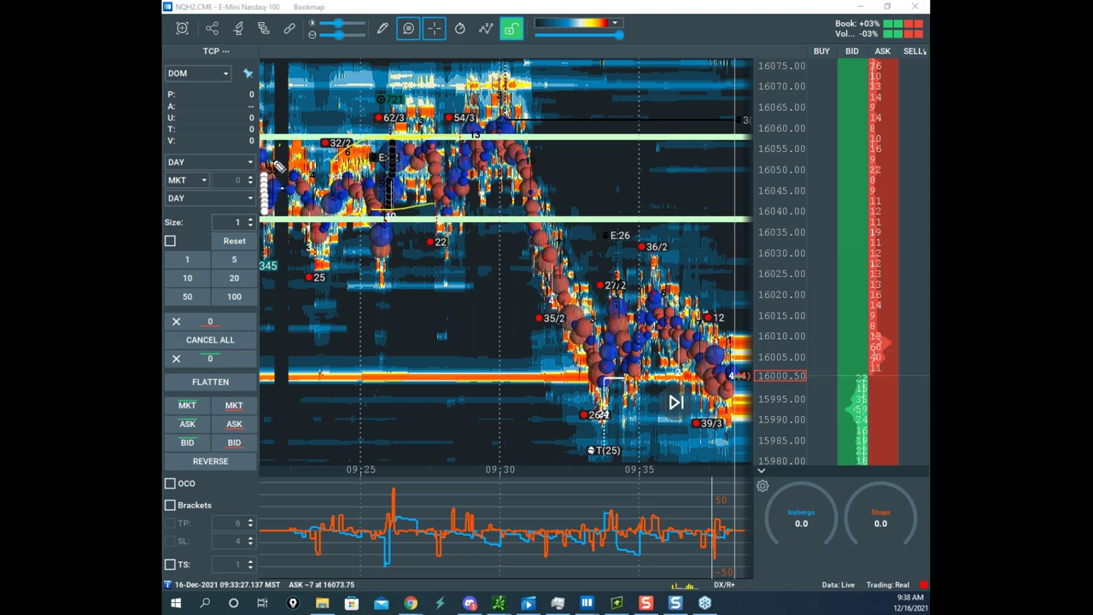
mouse_move(269, 209)
left_mouse_down()
mouse_move(401, 130)
mouse_move(542, 211)
mouse_move(645, 247)
mouse_move(693, 213)
mouse_move(705, 273)
left_mouse_up()
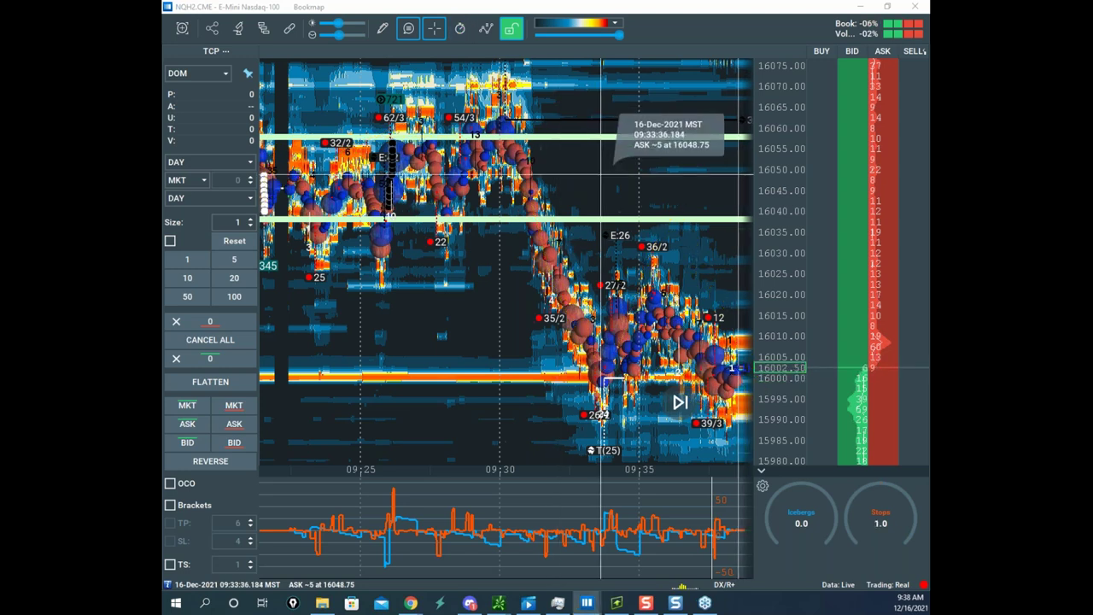
- Bring the live price into view within a 09:20 to 09:45 time range
left_click_drag(601, 173, 502, 146)
scroll(502, 146, "down", 2)
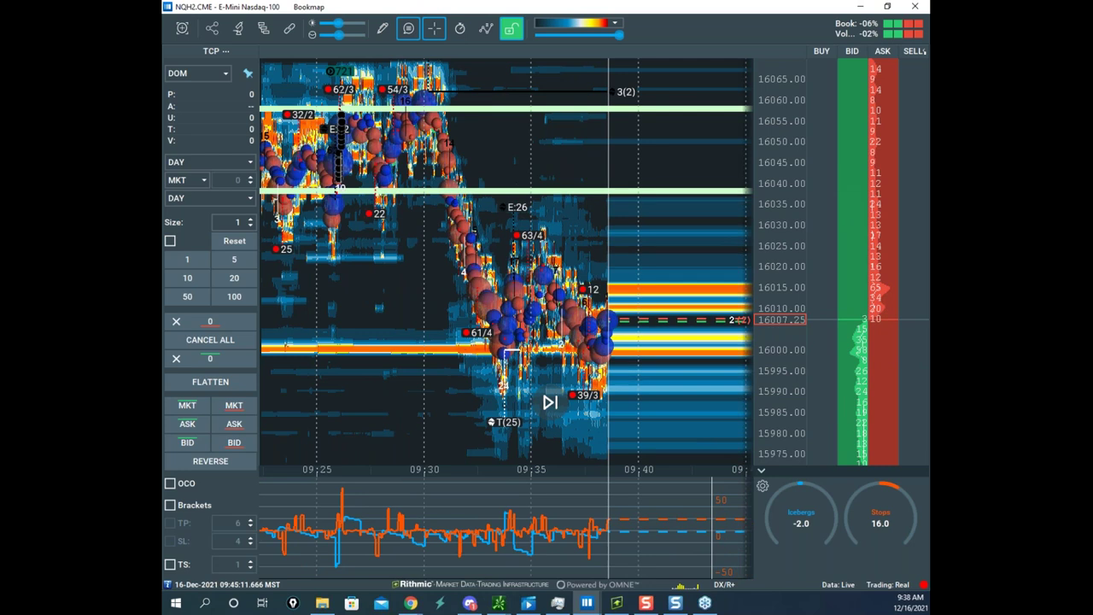
left_click_drag(428, 181, 593, 178)
scroll(595, 180, "down", 2)
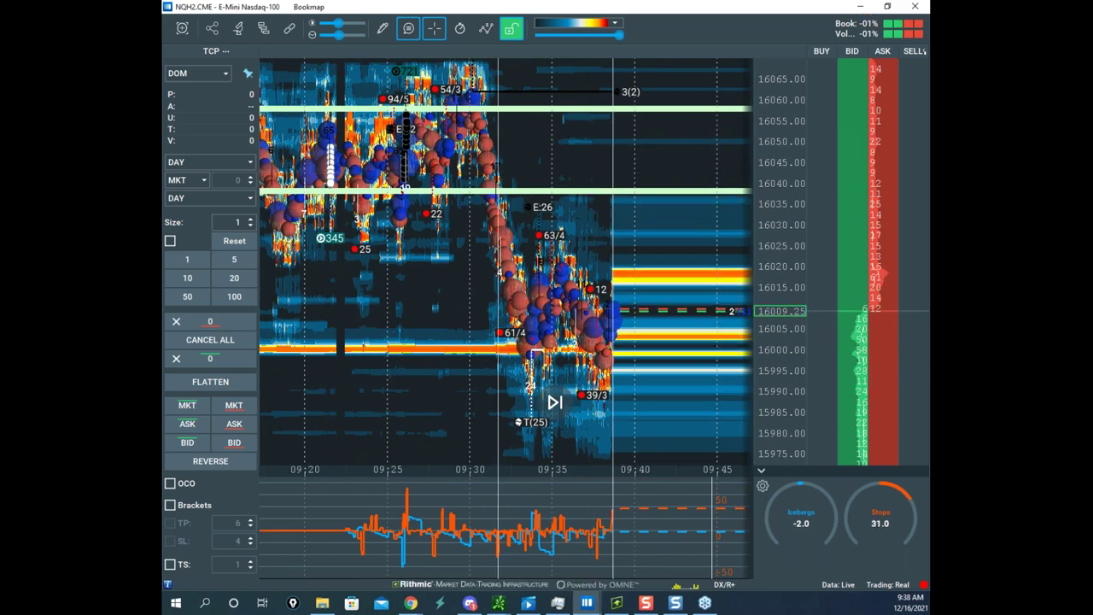
left_click_drag(498, 614, 546, 0)
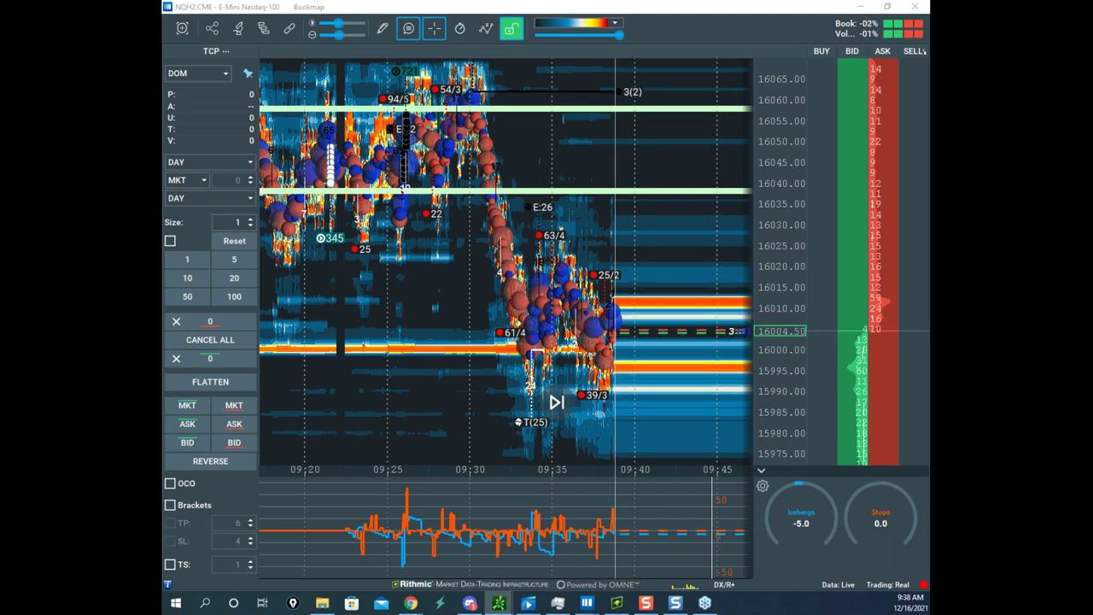
- Examine the pale horizontal line near 16038.25 and the resting orders around it at single-tick price scale
left_click_drag(765, 275, 772, 219)
left_click_drag(727, 261, 691, 248)
left_click_drag(761, 243, 715, 292)
scroll(722, 282, "up", 4)
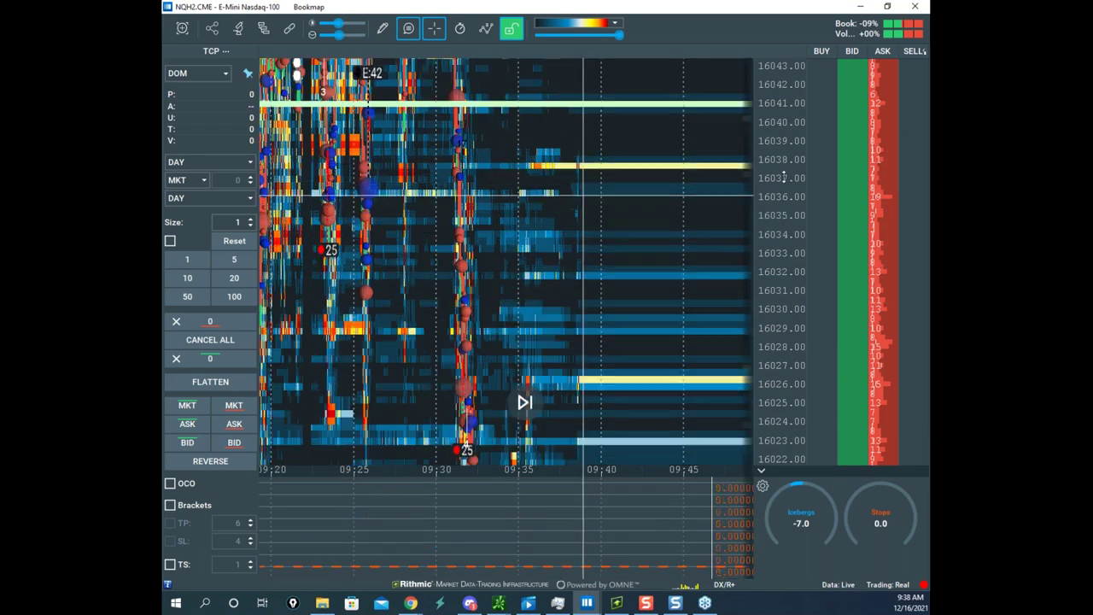
left_click_drag(726, 128, 689, 212)
mouse_move(781, 151)
left_mouse_down()
mouse_move(781, 142)
mouse_move(786, 157)
left_mouse_up()
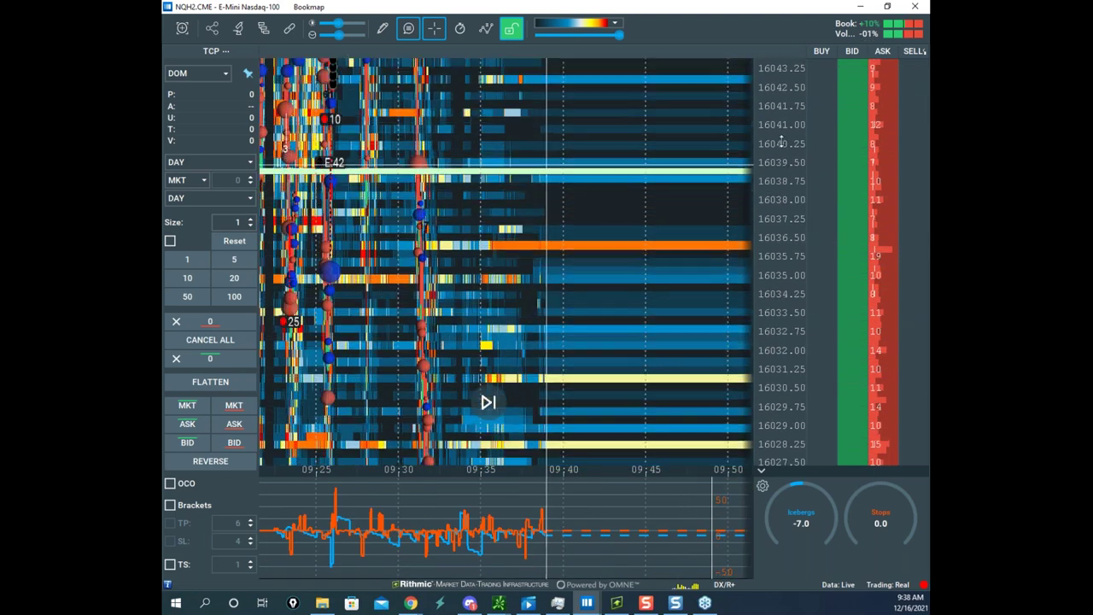
scroll(781, 143, "up", 3)
scroll(777, 128, "up", 2)
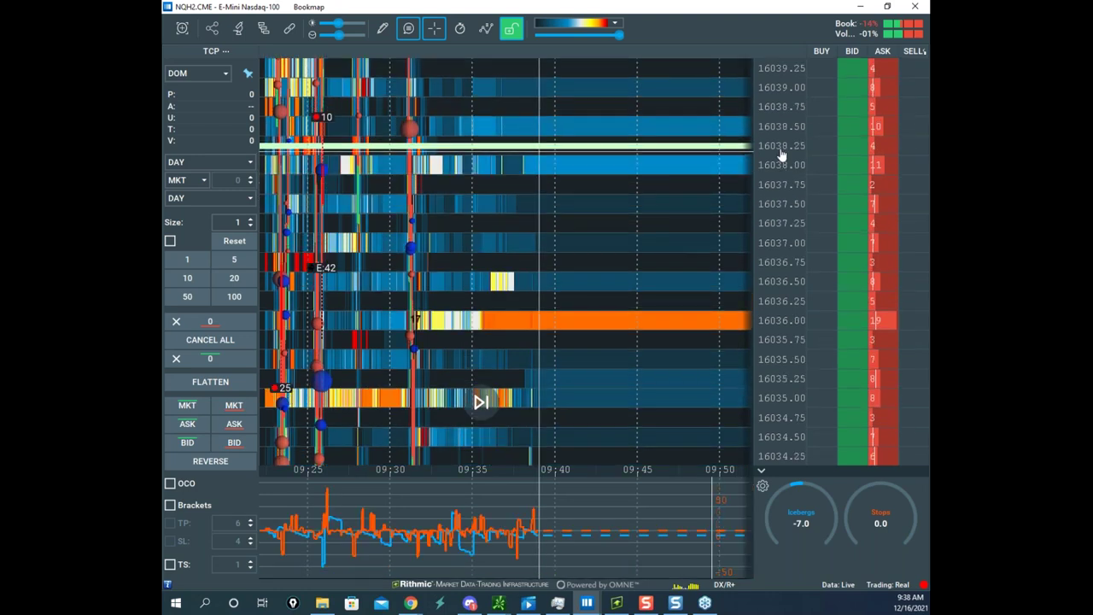
- Examine the resting liquidity around and below 16000.00 near the live price, and return to the wider 09:15 to 09:45 view
scroll(783, 155, "down", 10)
left_click_drag(675, 276, 680, 136)
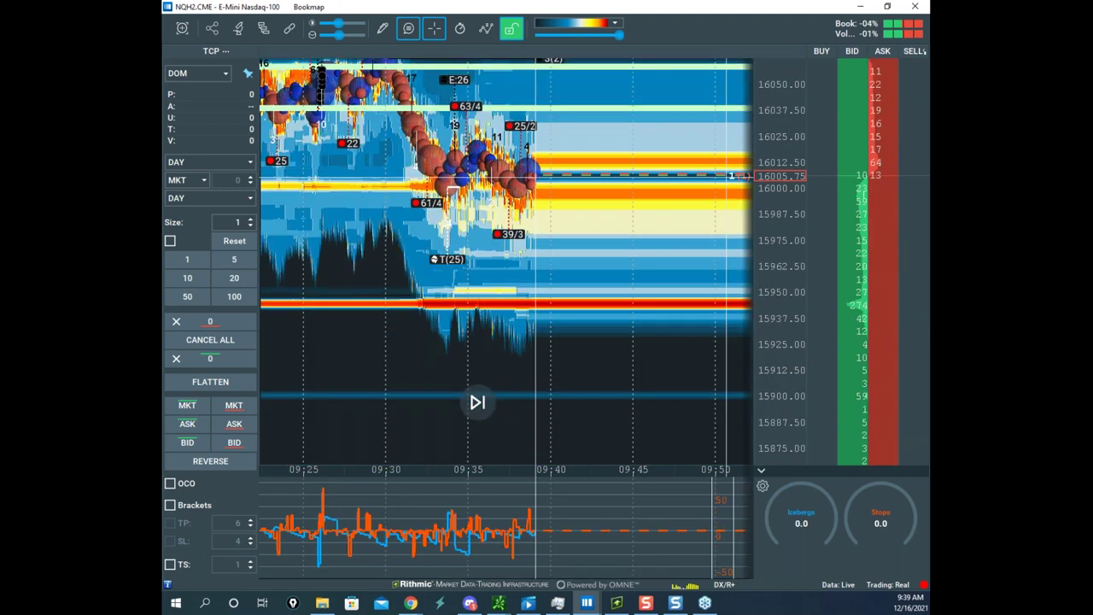
scroll(781, 175, "up", 3)
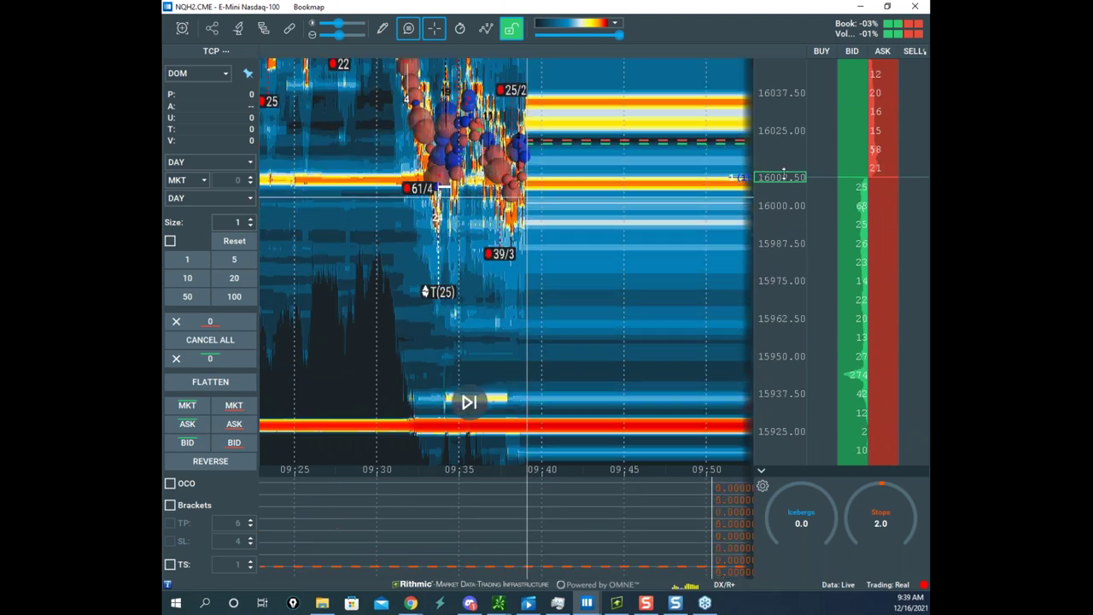
scroll(783, 173, "up", 4)
left_click_drag(630, 164, 598, 281)
scroll(646, 238, "up", 5)
scroll(783, 189, "up", 1)
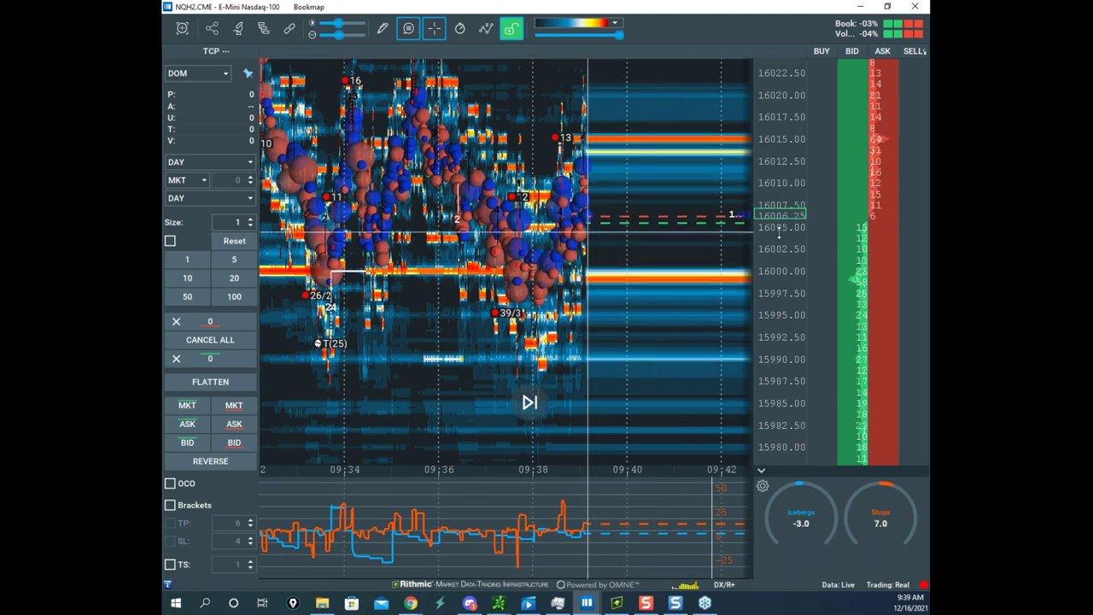
scroll(796, 273, "up", 2)
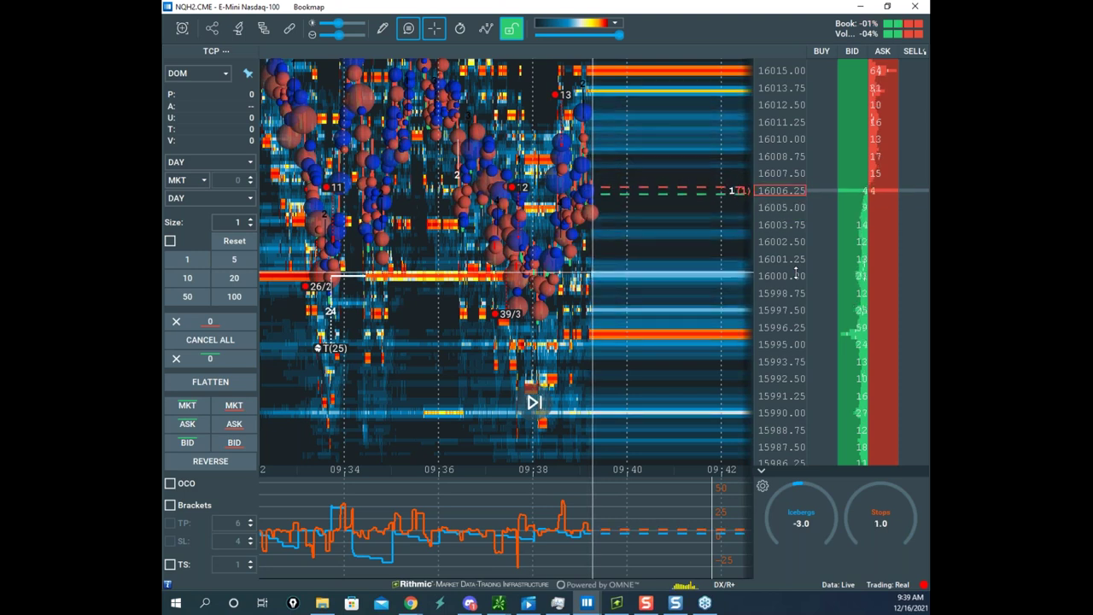
scroll(453, 176, "down", 3)
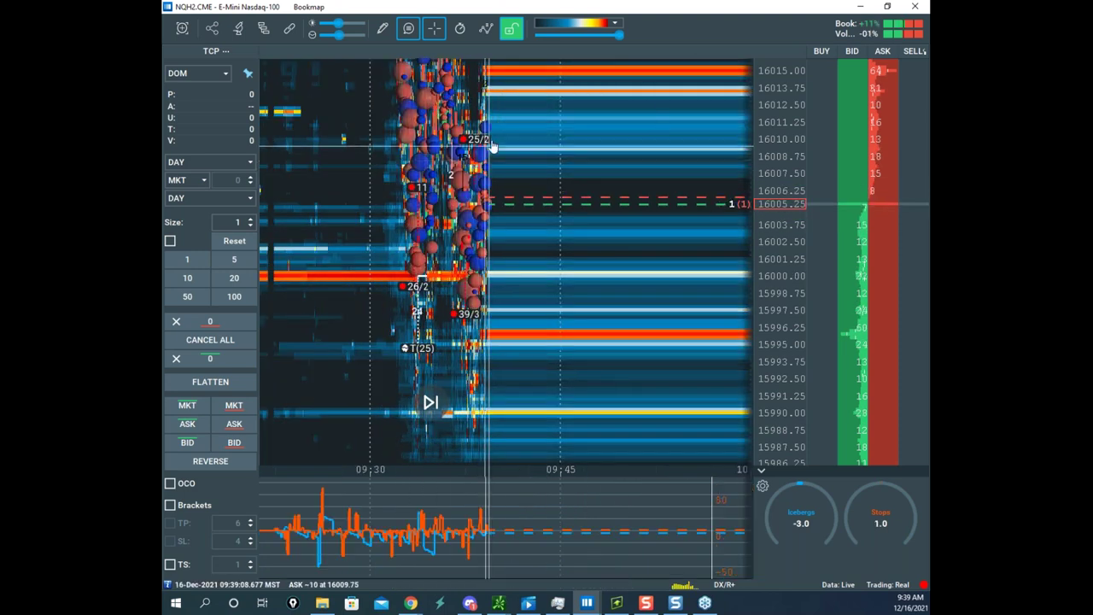
scroll(491, 145, "down", 5)
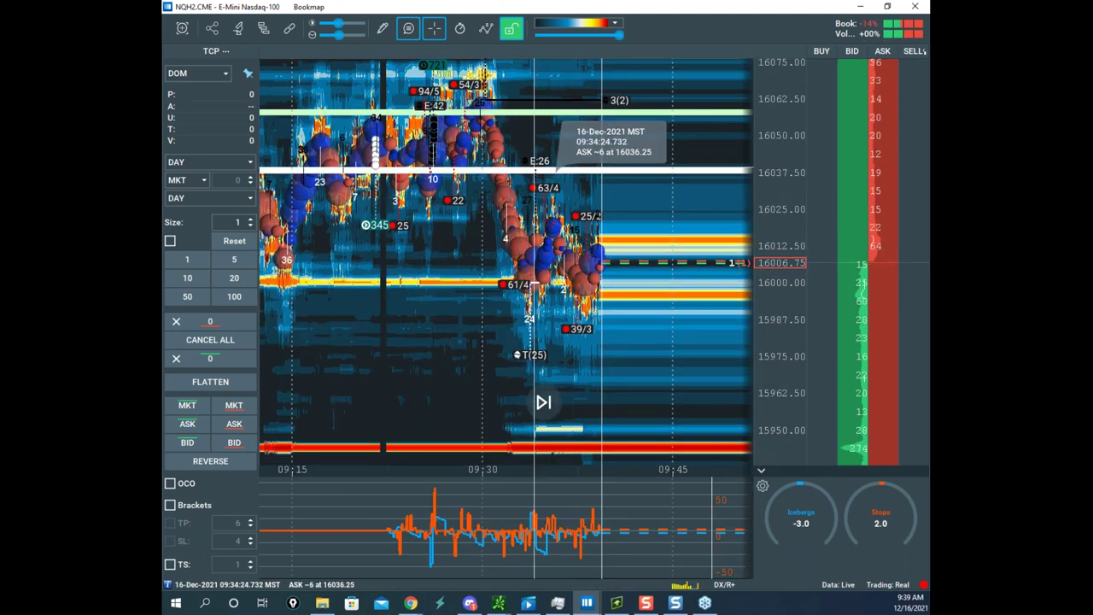
- Mark the price path from 09:24 to 09:32 freehand, circle the 721 and 62/3 markers near 09:26, and clear the markings
scroll(512, 172, "up", 4)
scroll(494, 171, "down", 4)
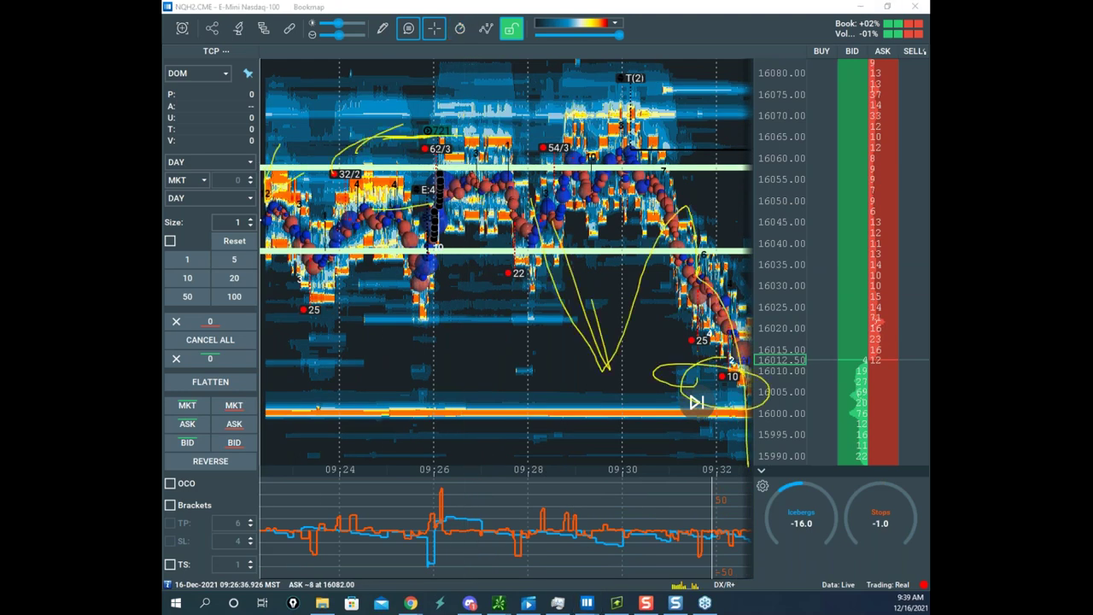
key("e")
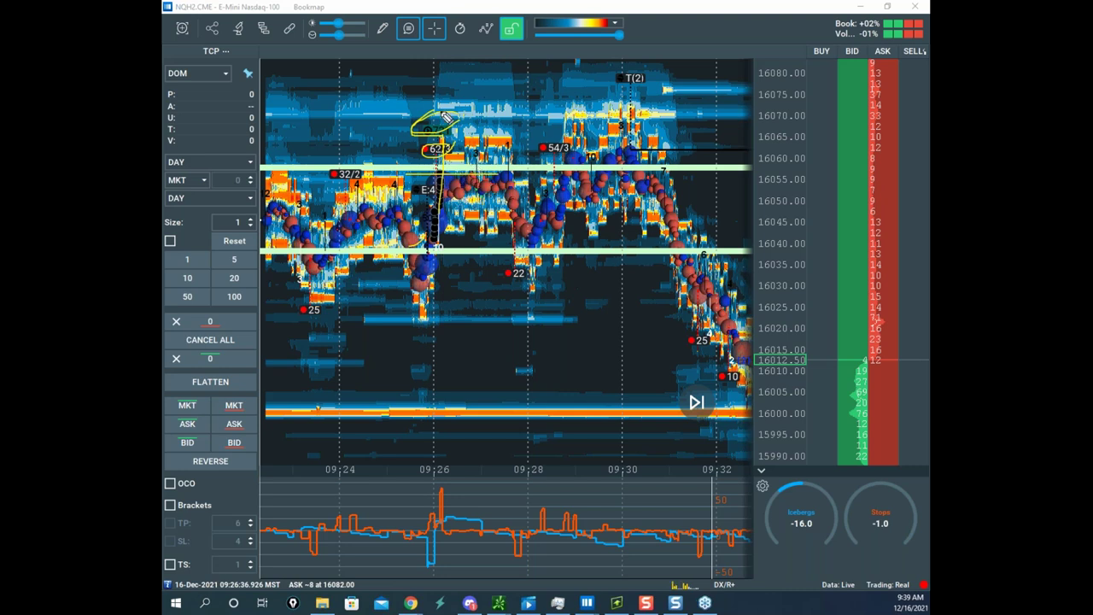
right_click(475, 115)
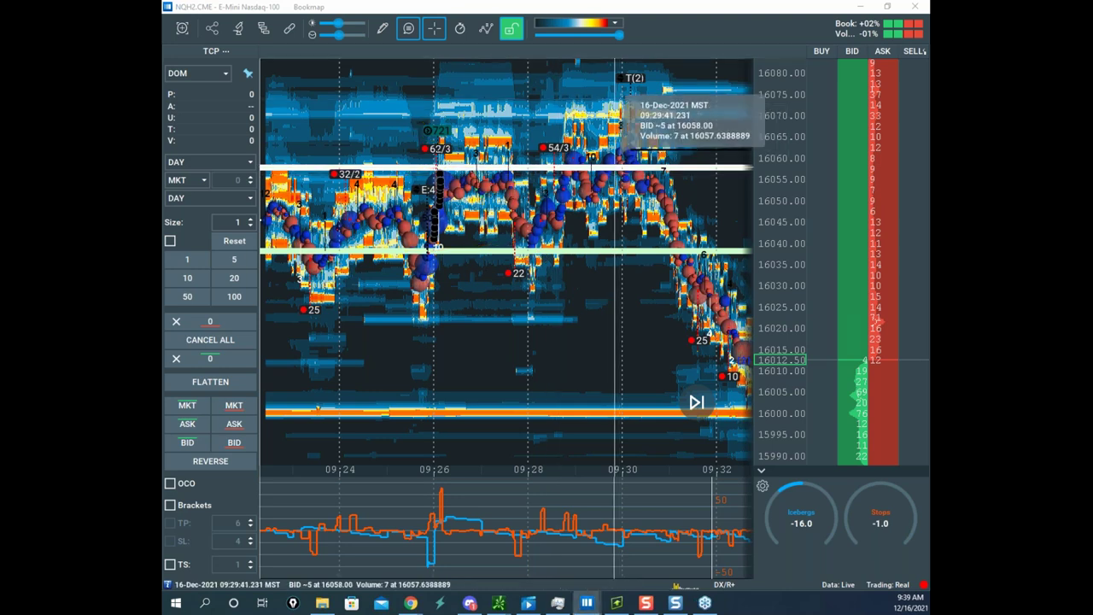
- Mark the highs between 09:26 and 09:30 in a 09:20 to 09:40 view, and clear the marking
left_click_drag(628, 162, 522, 139)
scroll(555, 149, "down", 2)
scroll(652, 201, "down", 3)
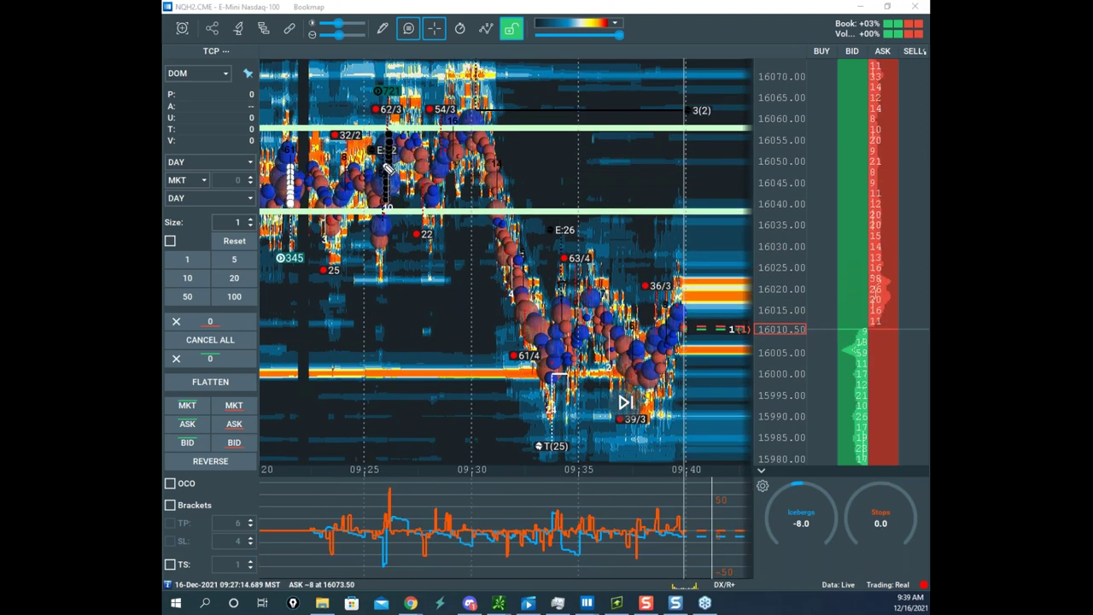
mouse_move(405, 101)
left_mouse_down()
mouse_move(368, 221)
mouse_move(480, 111)
left_mouse_up()
key("e")
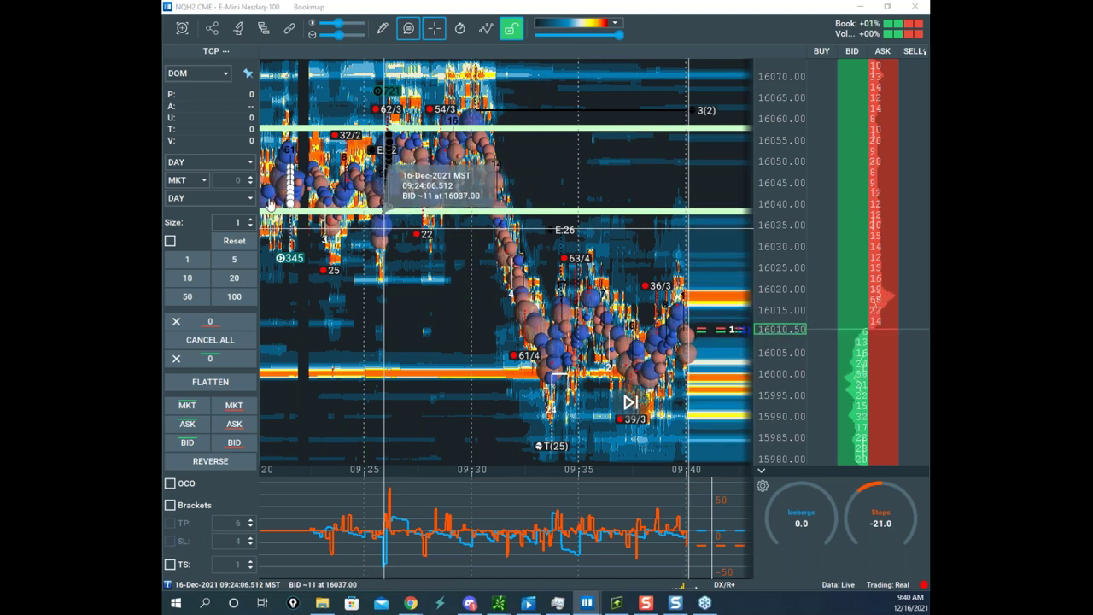
- Switch to the hourly /ES chart in thinkorswim, circle the trading range around the 4740.5 high, clear the marking and leave the chart
left_click(499, 602)
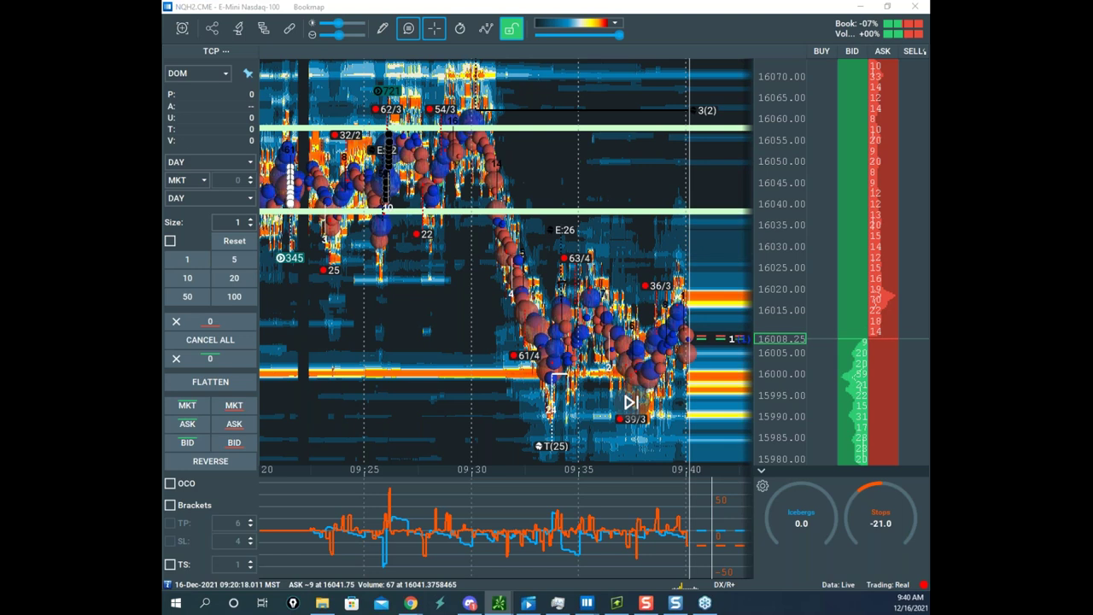
left_click(667, 227)
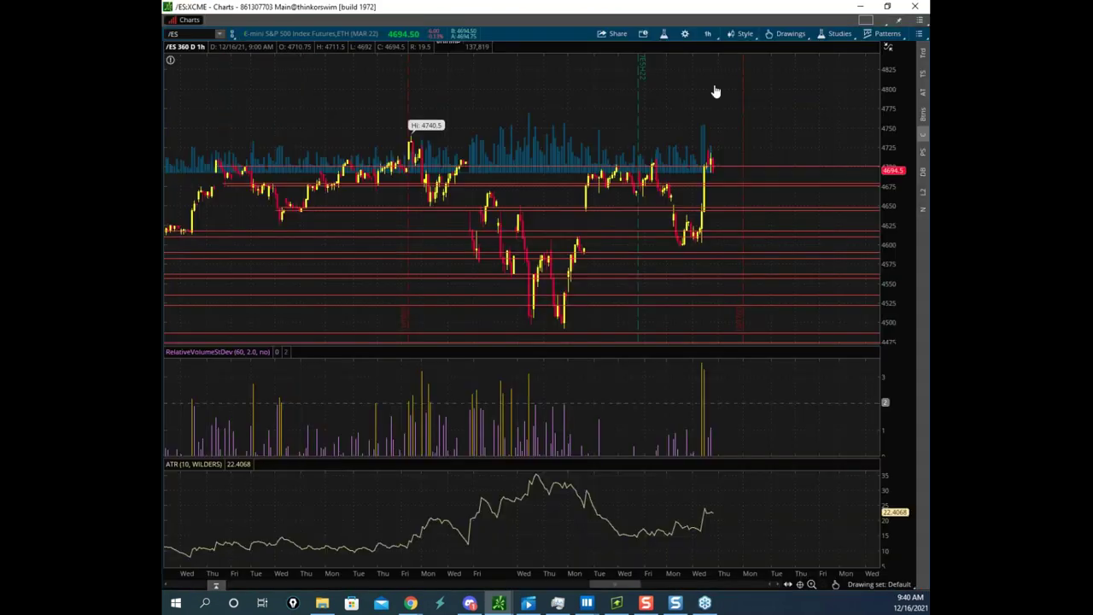
left_click_drag(403, 99, 502, 117)
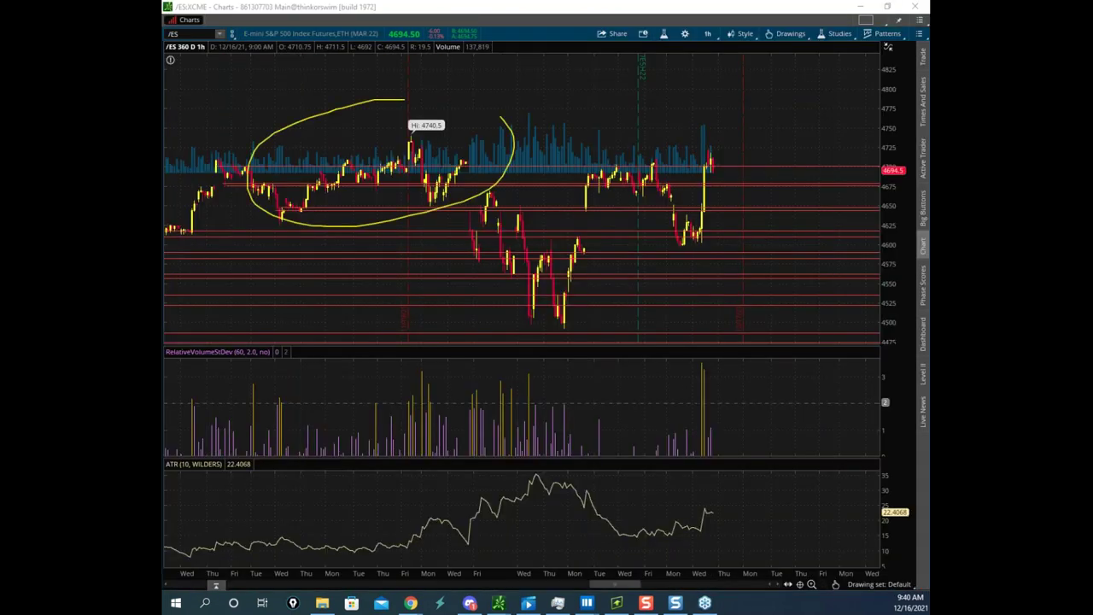
right_click(728, 174)
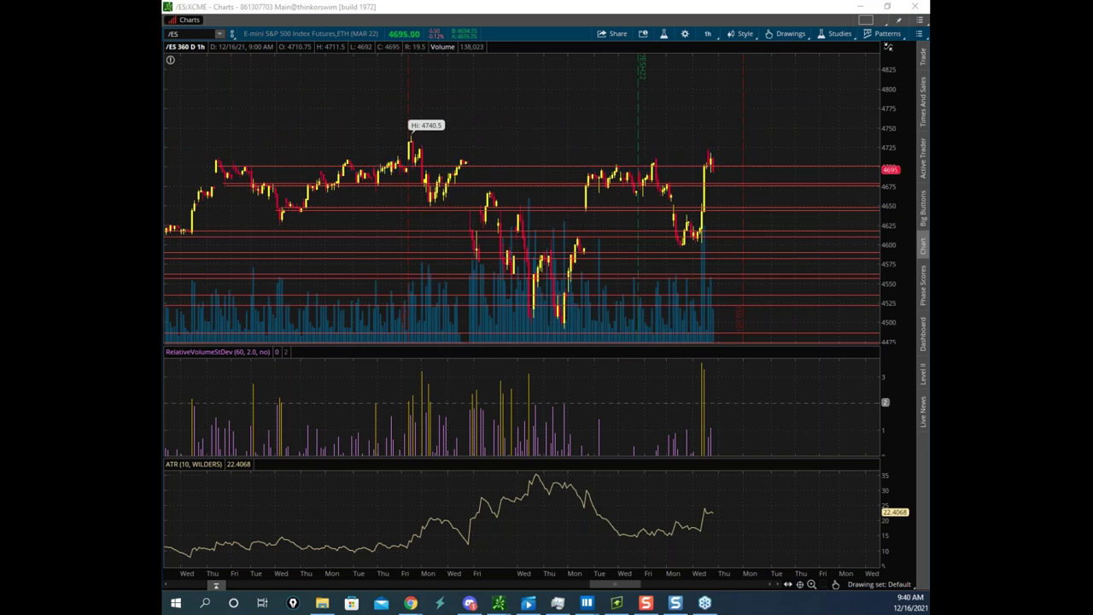
key("alt+Tab")
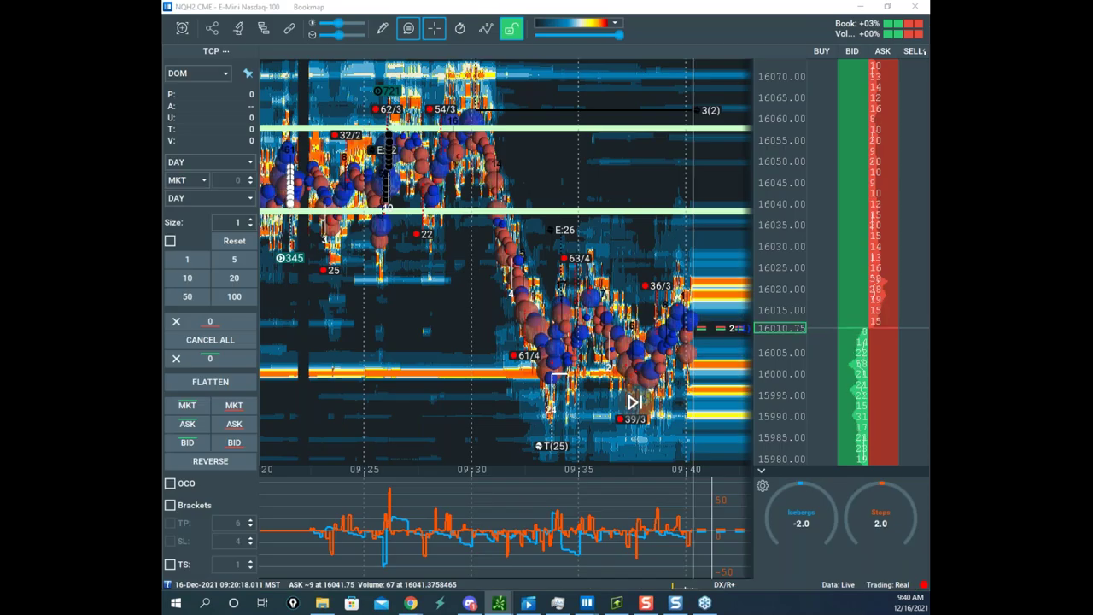
- Maximize the hourly /NQ chart in thinkorswim, mark the support level near 16014 with a rebound curve, and return to Bookmap
left_click_drag(456, 231, 434, 114)
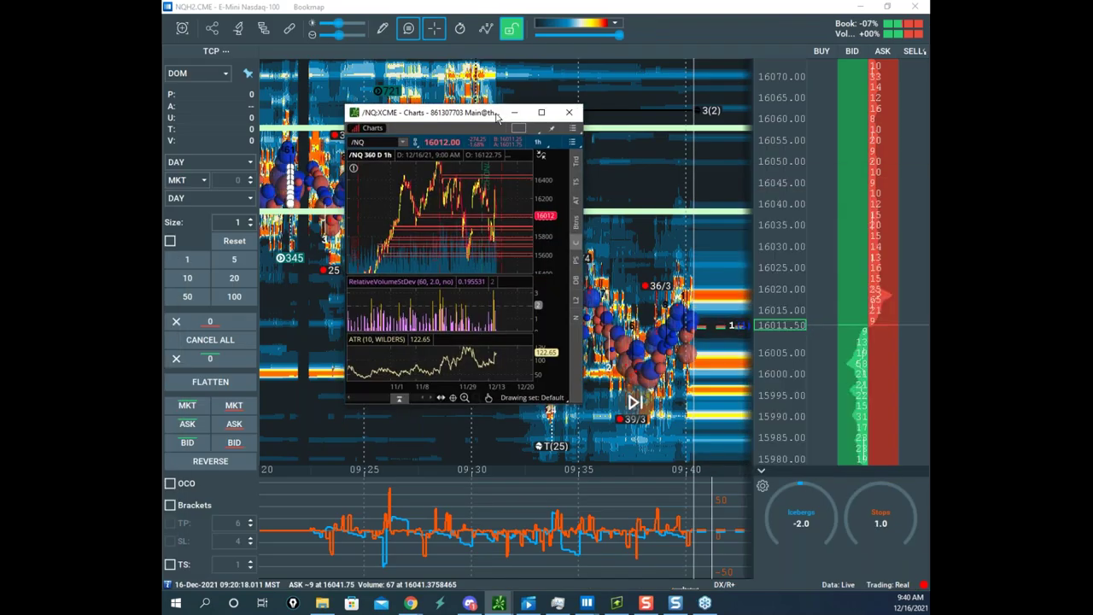
left_click(546, 121)
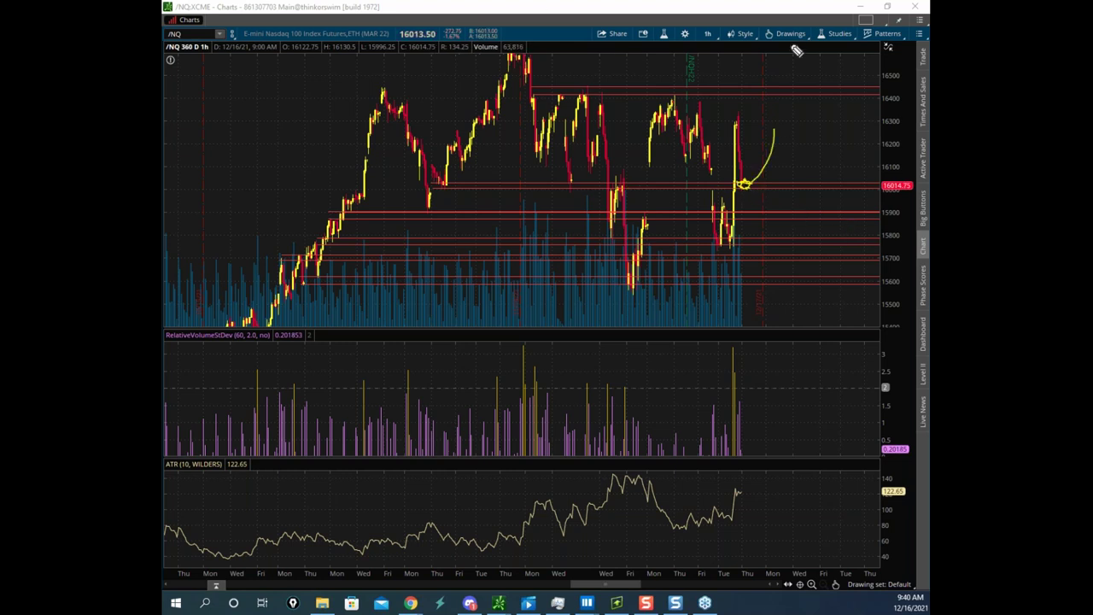
left_click_drag(757, 187, 765, 190)
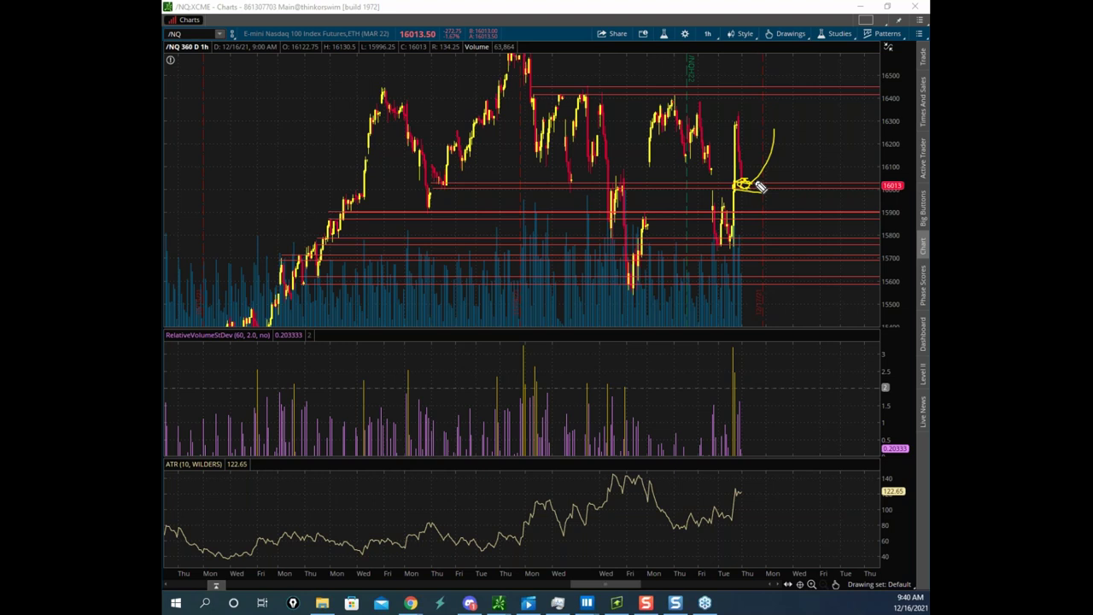
key("Escape")
mouse_move(697, 7)
left_mouse_down()
mouse_move(276, 169)
mouse_move(163, 171)
left_mouse_up()
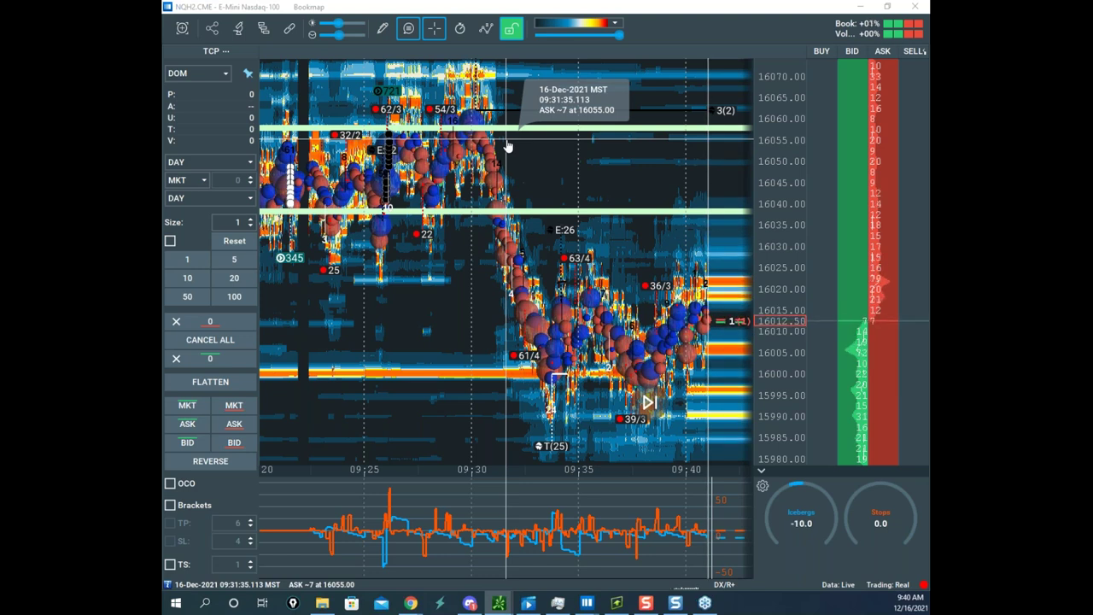
- Circle the 09:15 to 09:30 price range, sketch a sideways path around 16005, and circle the nearby order book sizes
scroll(513, 220, "down", 3)
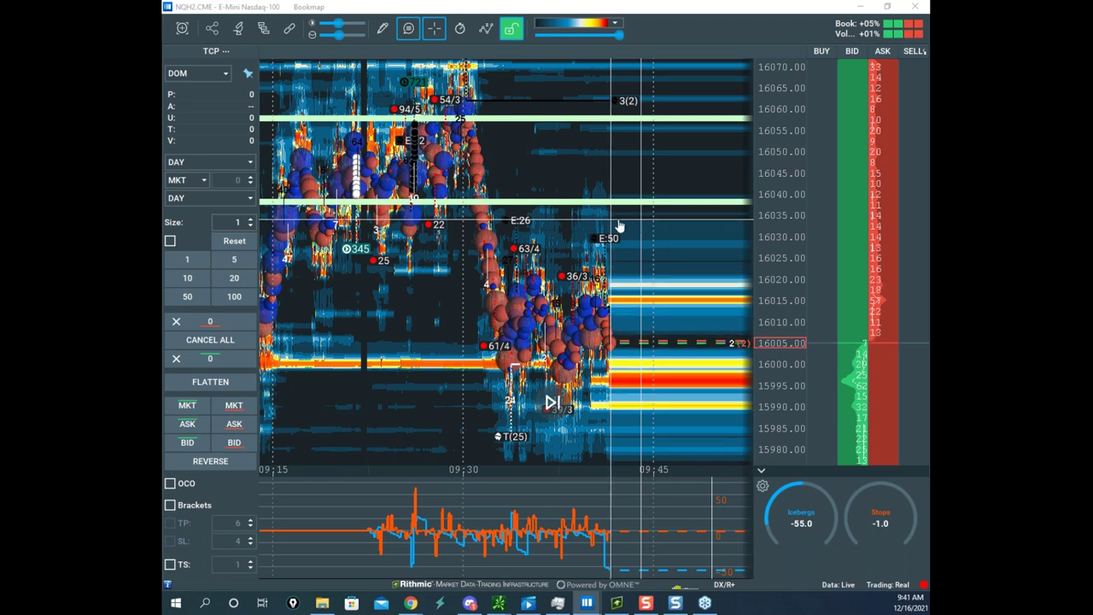
right_click(745, 183)
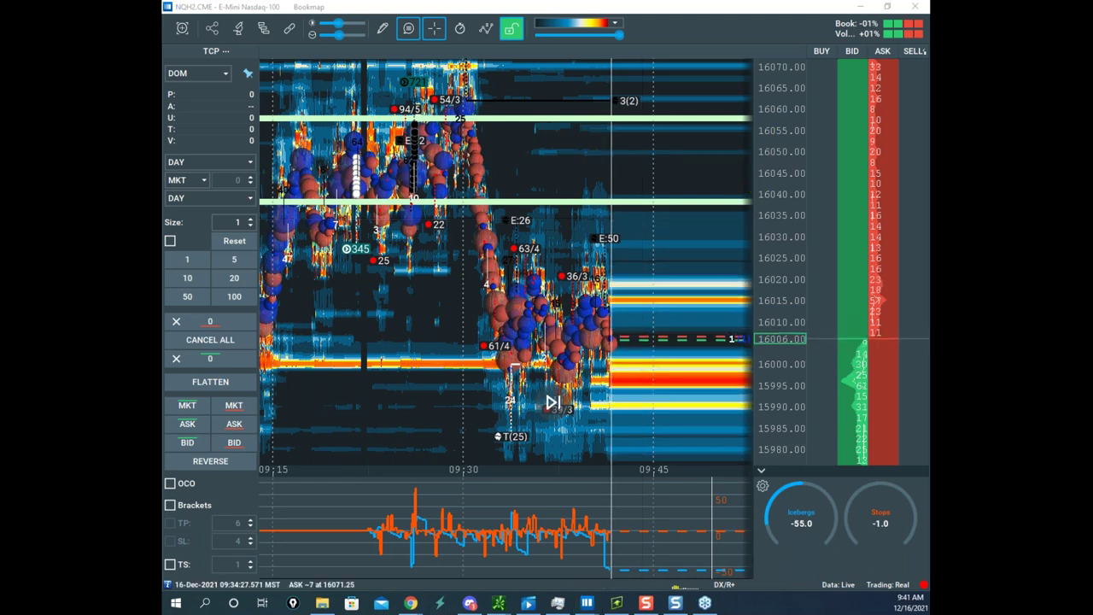
mouse_move(375, 99)
left_mouse_down()
mouse_move(298, 128)
mouse_move(352, 108)
left_mouse_up()
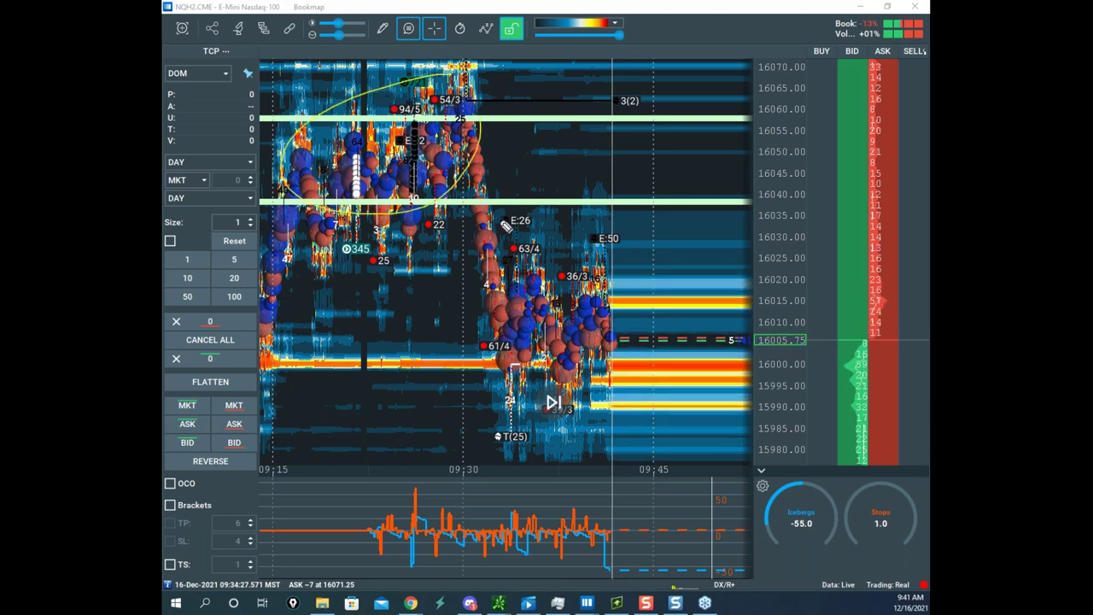
mouse_move(531, 359)
left_mouse_down()
mouse_move(636, 342)
mouse_move(730, 348)
left_mouse_up()
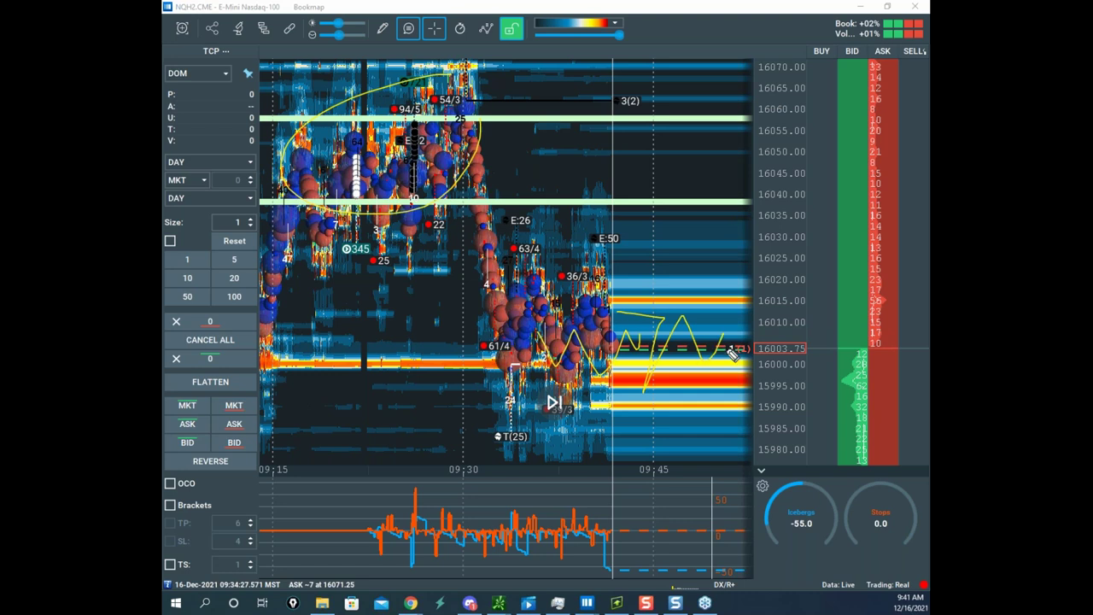
left_click_drag(877, 302, 880, 343)
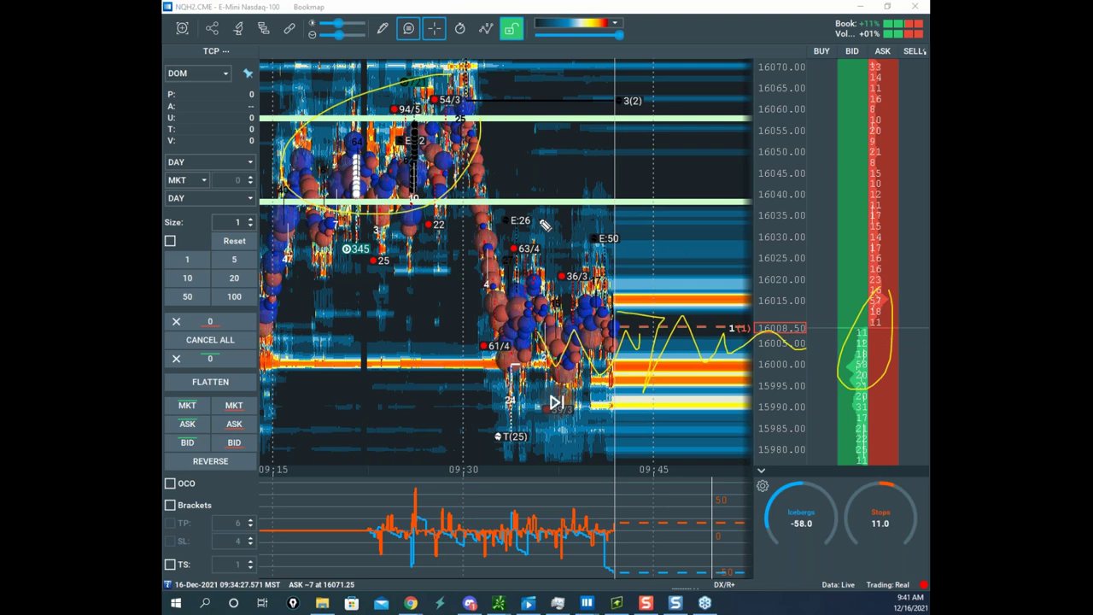
- Mark the level near 16035 and the decline from 16060 to the E:50 marker with freehand lines, and clear all markings
left_click_drag(623, 229, 681, 227)
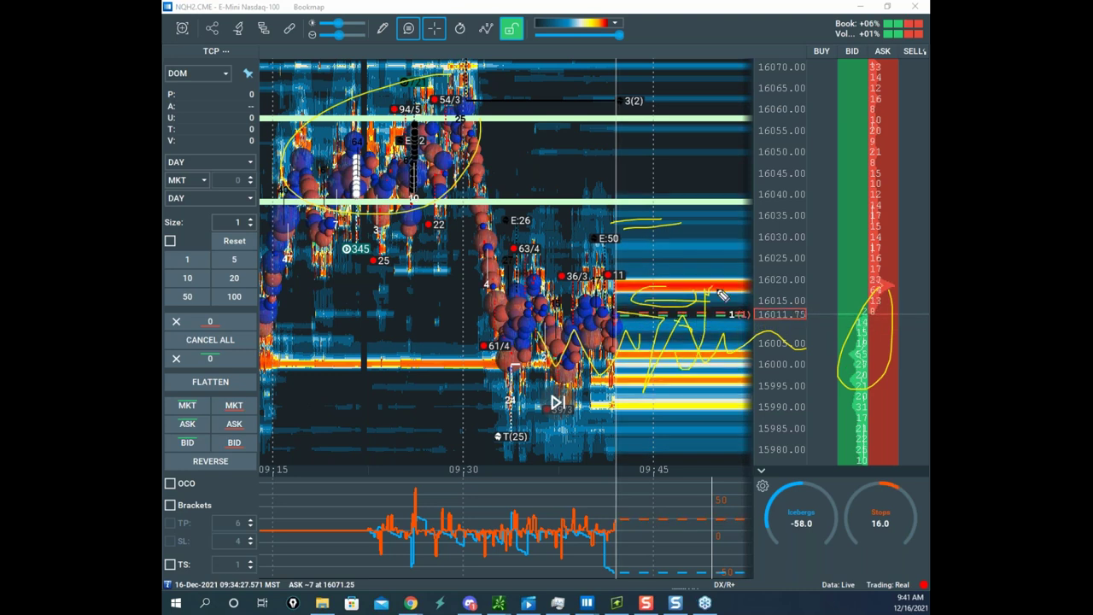
left_click_drag(630, 247, 473, 100)
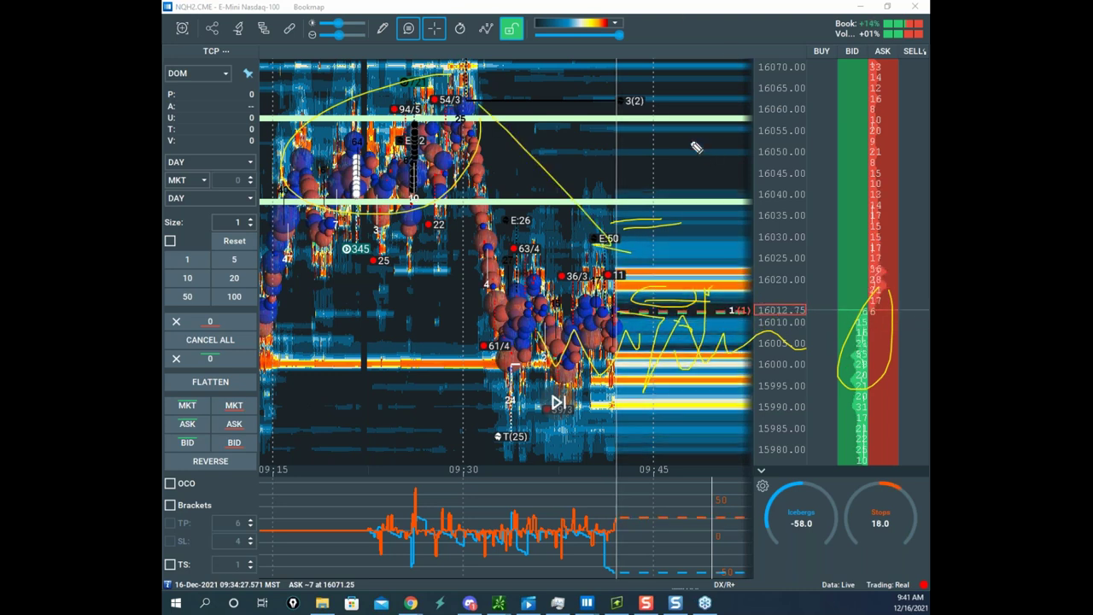
left_click_drag(707, 220, 802, 249)
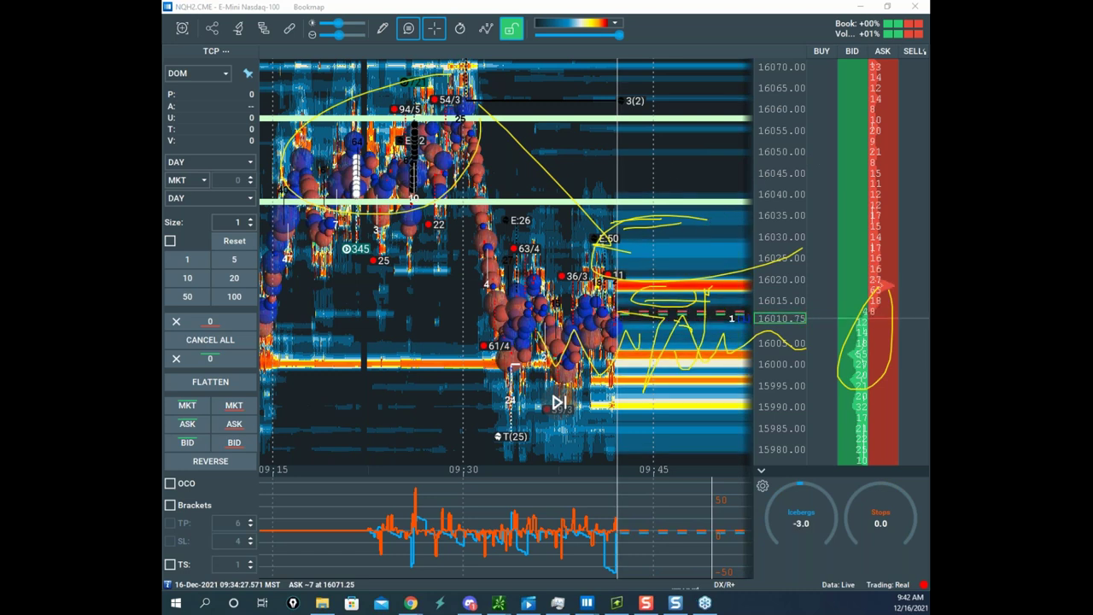
key("Escape")
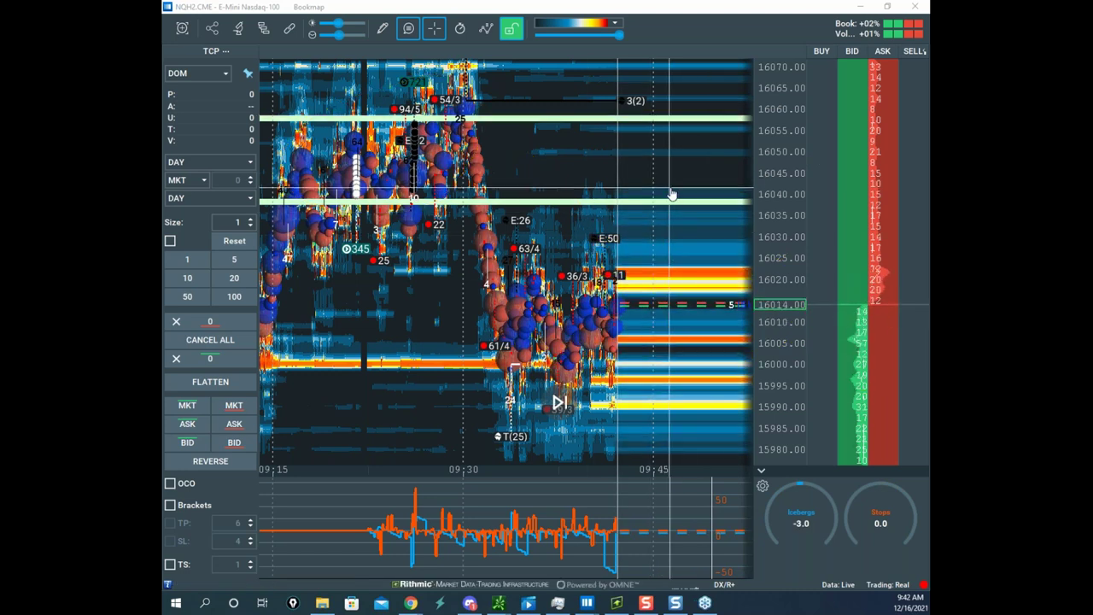
left_click_drag(661, 232, 644, 209)
left_click_drag(574, 152, 586, 216)
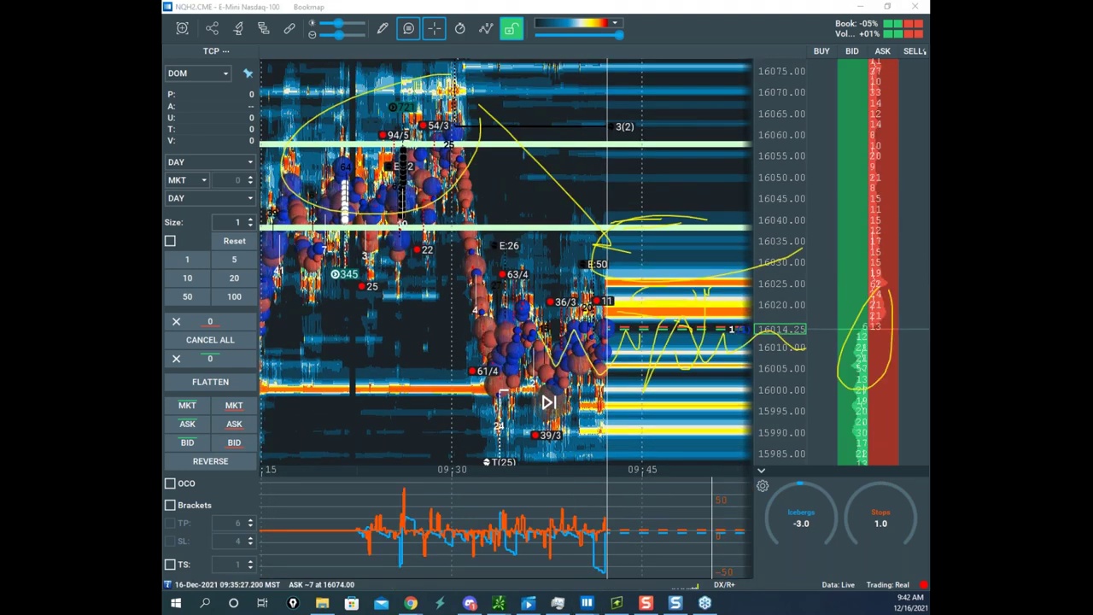
key("Escape")
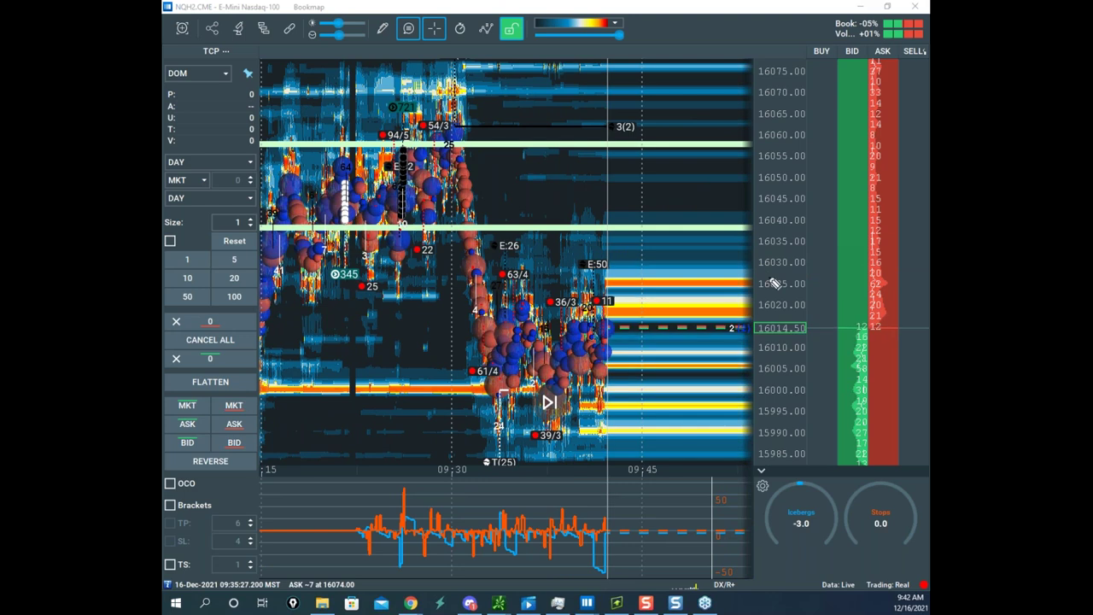
- Circle the 09:15 to 09:30 range and the live liquidity between about 16005 and 16035, including the order book, and clear the markings
mouse_move(752, 262)
left_mouse_down()
mouse_move(905, 351)
mouse_move(801, 237)
left_mouse_up()
mouse_move(462, 87)
left_mouse_down()
mouse_move(487, 229)
mouse_move(539, 93)
left_mouse_up()
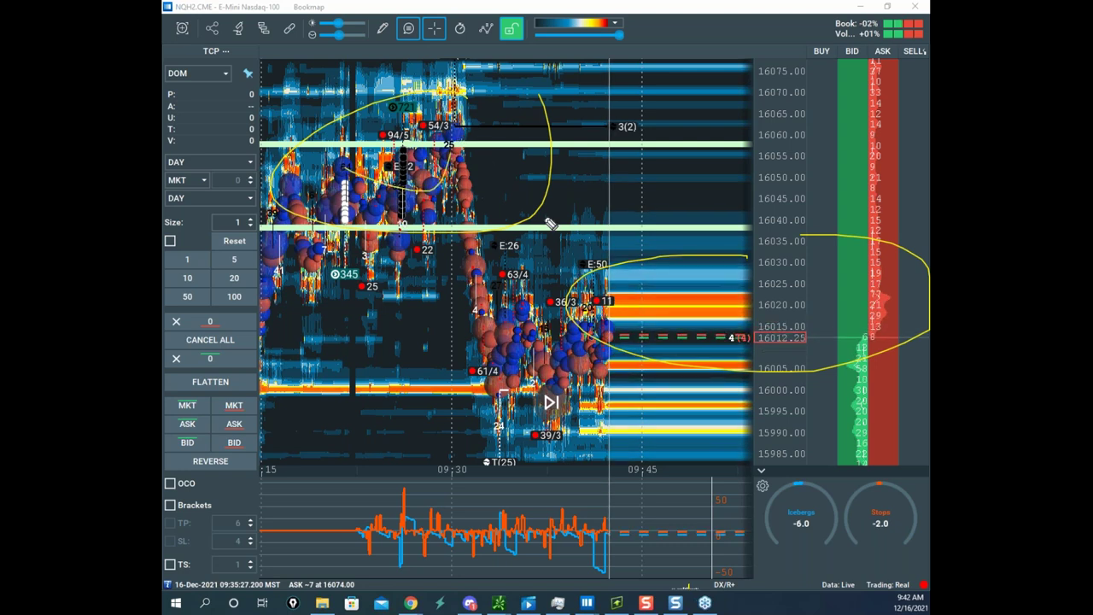
mouse_move(722, 277)
left_mouse_down()
mouse_move(598, 285)
mouse_move(707, 324)
left_mouse_up()
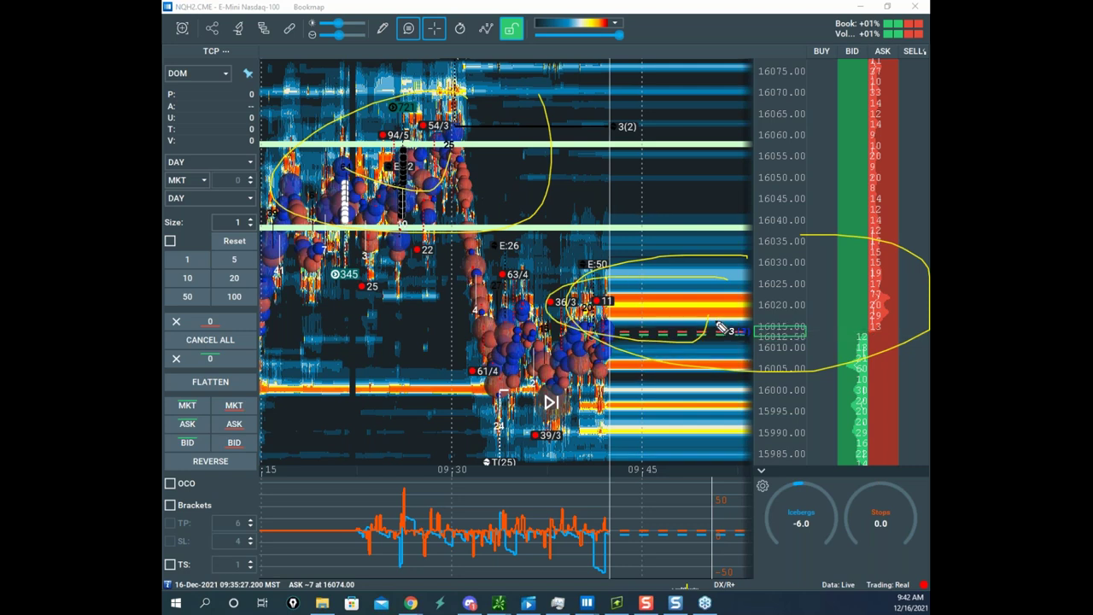
left_click_drag(897, 266, 893, 366)
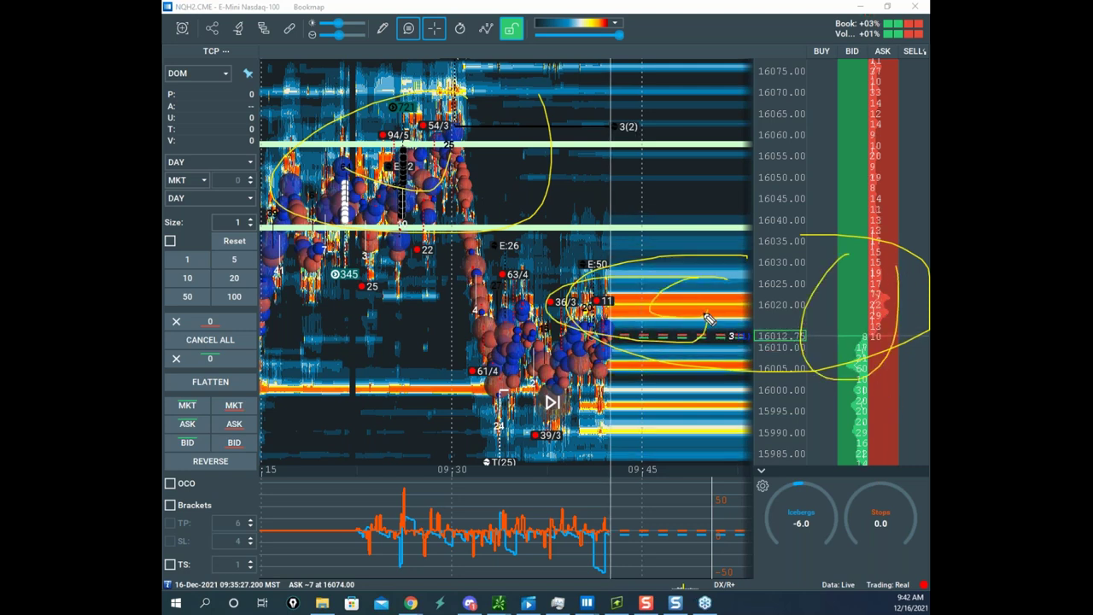
left_click_drag(724, 286, 801, 293)
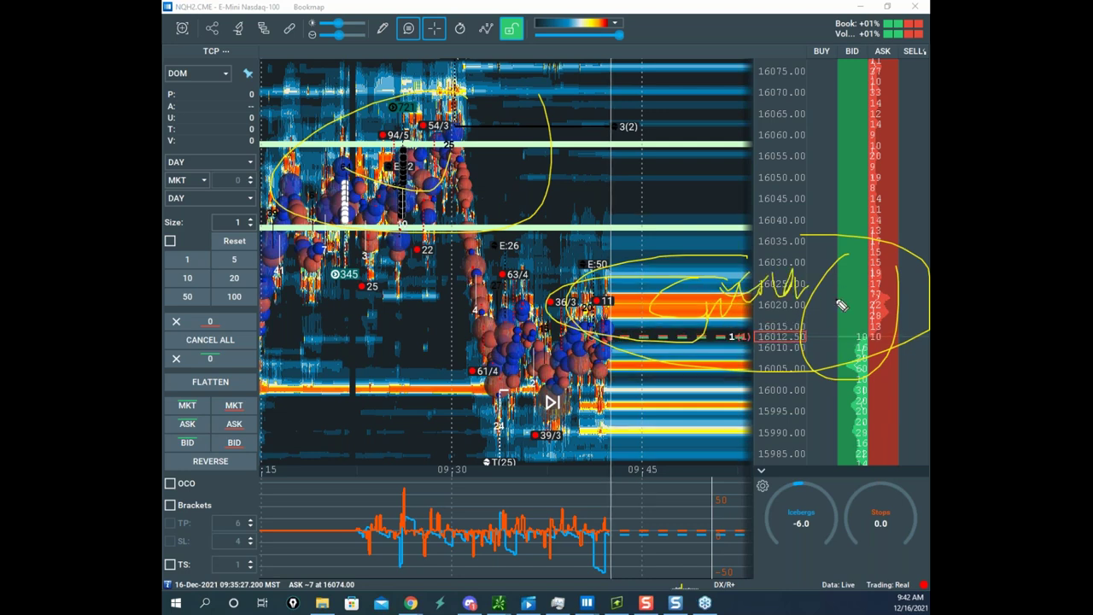
mouse_move(476, 110)
left_mouse_down()
mouse_move(503, 233)
mouse_move(462, 108)
left_mouse_up()
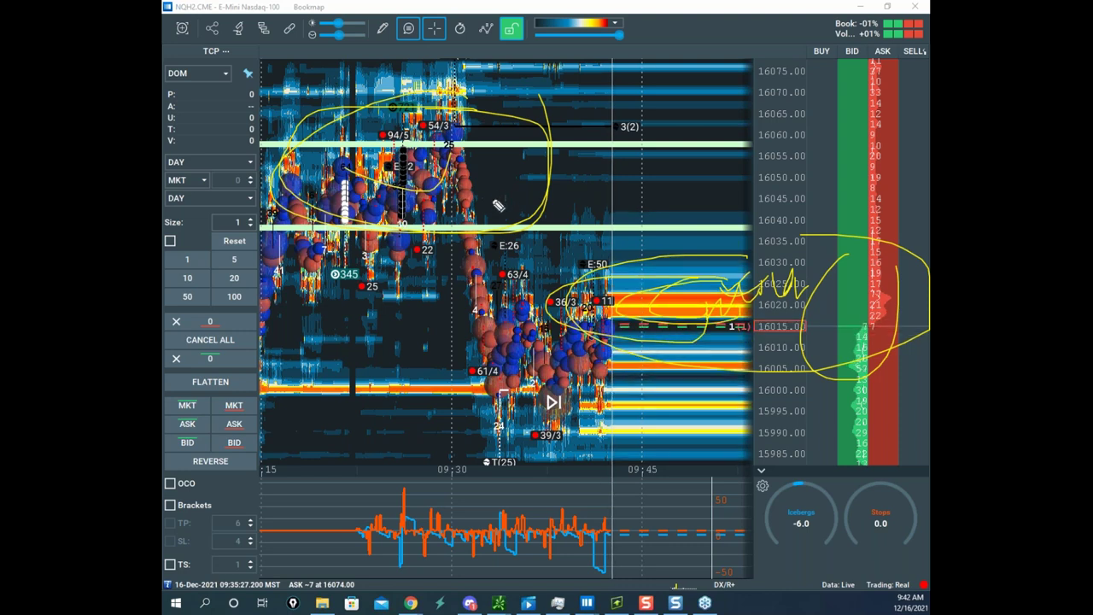
mouse_move(450, 151)
left_mouse_down()
mouse_move(307, 209)
mouse_move(508, 153)
left_mouse_up()
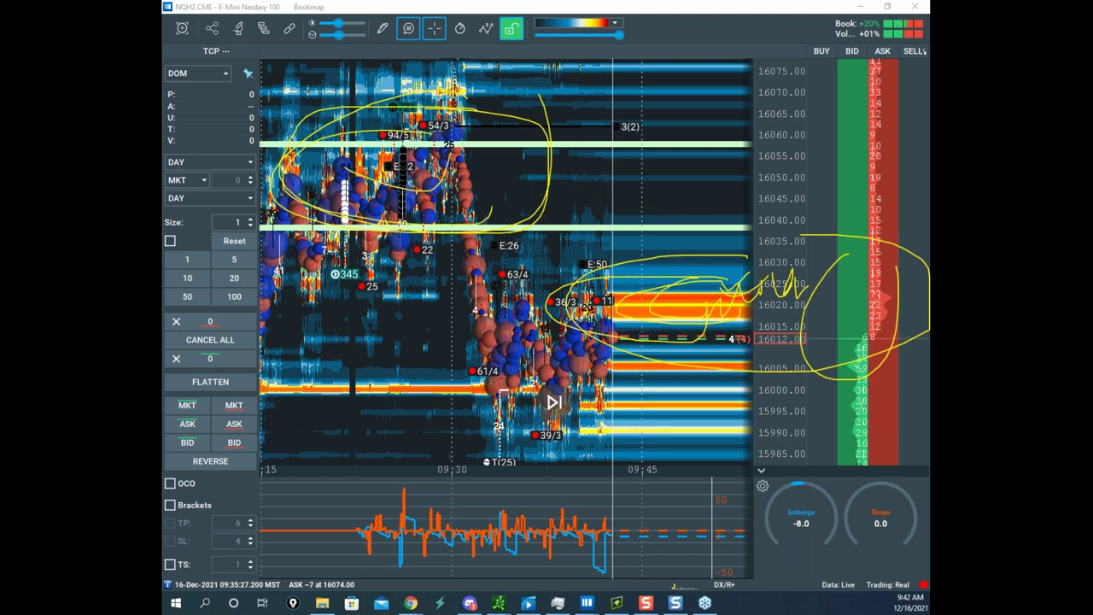
key("Escape")
- Examine the live price and resting orders between about 15985 and 16060 around the 09:30 to 09:45 period
scroll(765, 152, "down", 2)
left_click_drag(665, 181, 652, 122)
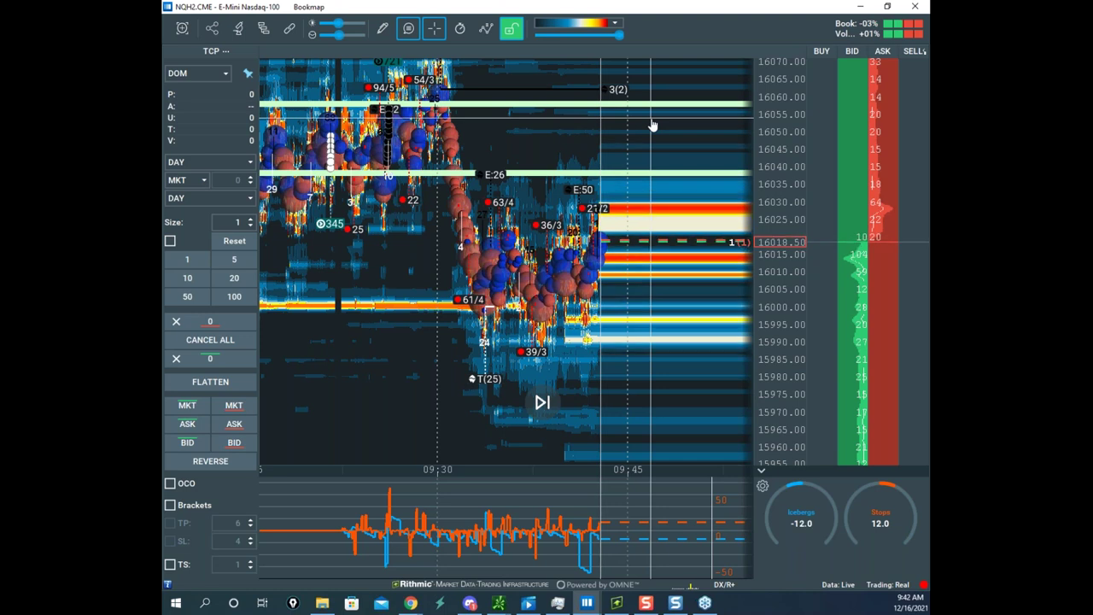
scroll(782, 139, "up", 2)
left_click_drag(696, 202, 681, 250)
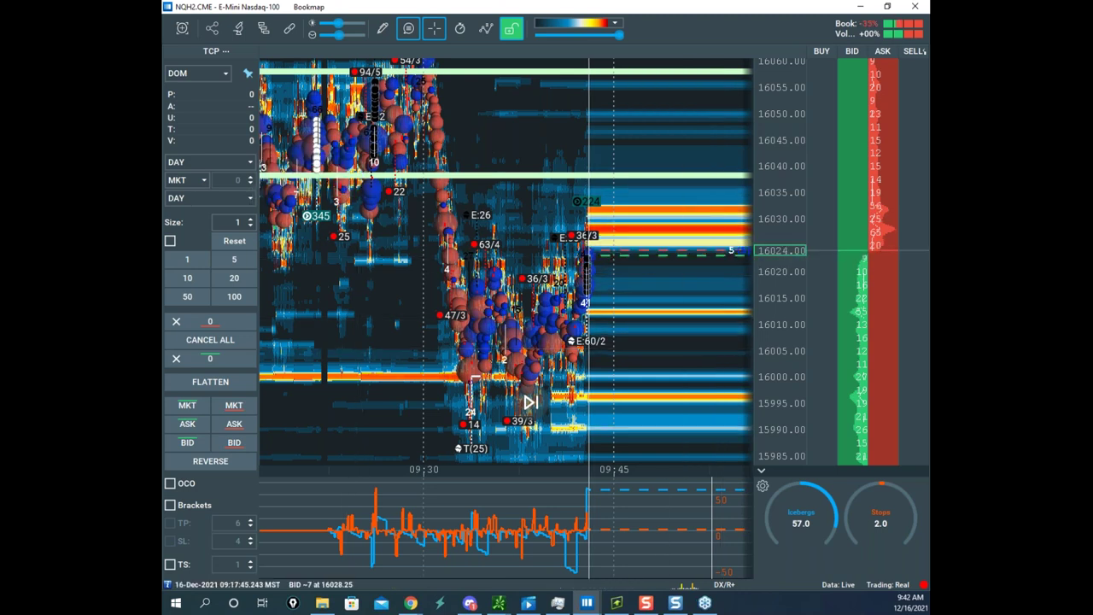
- Set the order size to 2 and widen the price scale to about 15980 to 16065
mouse_move(391, 198)
left_click(250, 218)
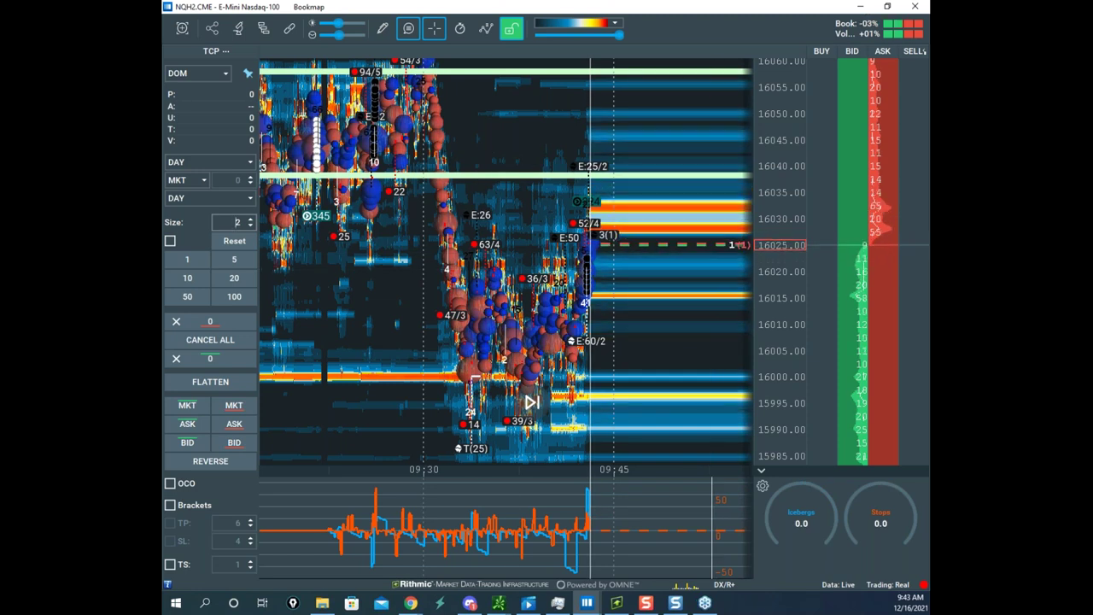
scroll(772, 391, "down", 2)
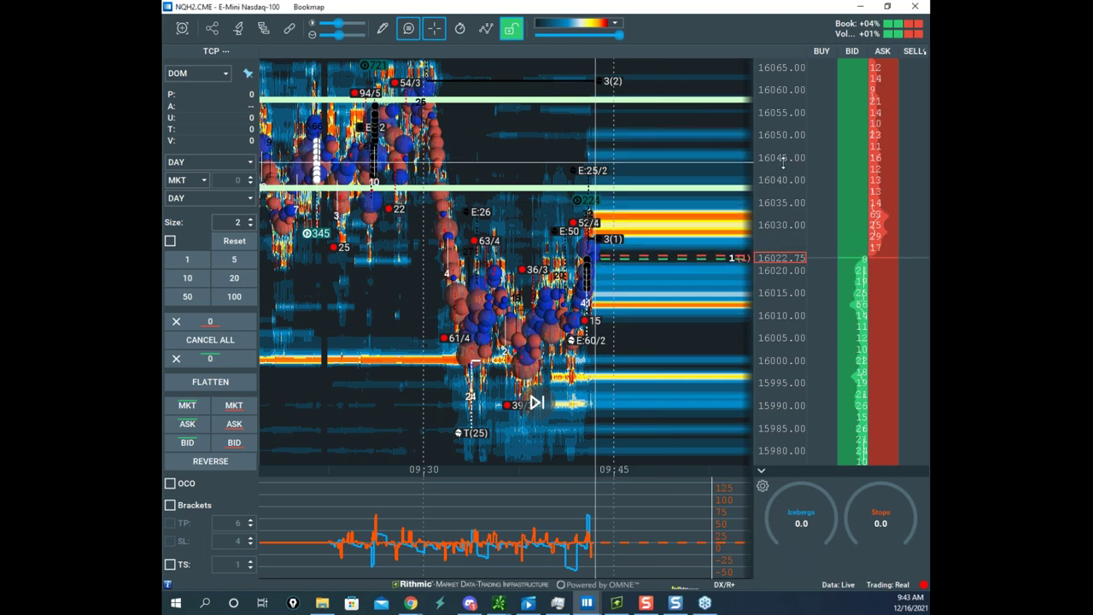
- Sketch the decline from about 16040 to a circled low near 15995, and clear the freehand markings
scroll(780, 163, "up", 2)
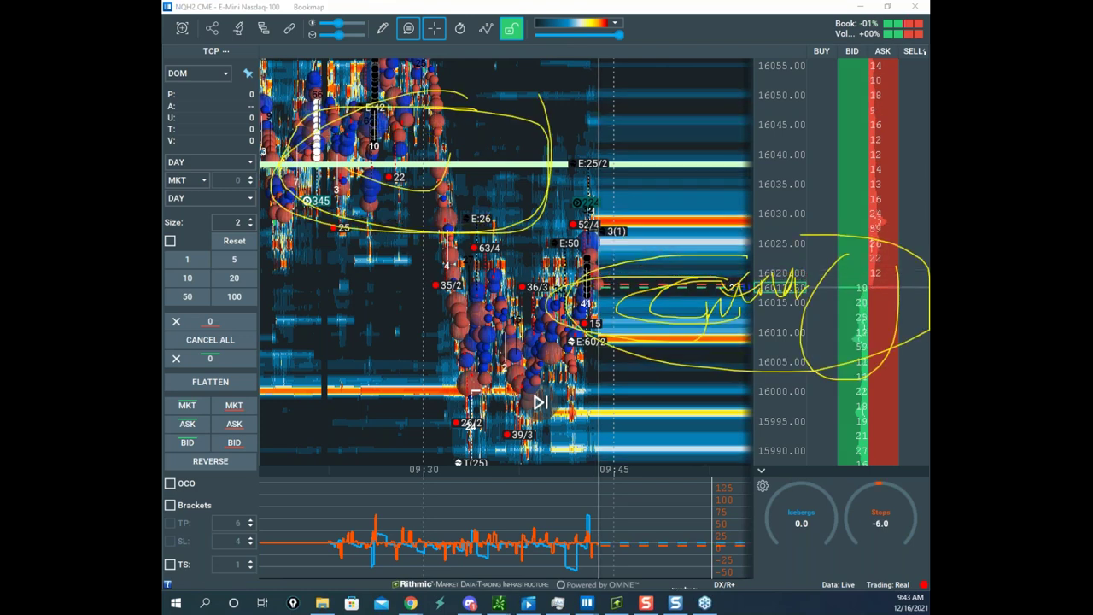
right_click(515, 199)
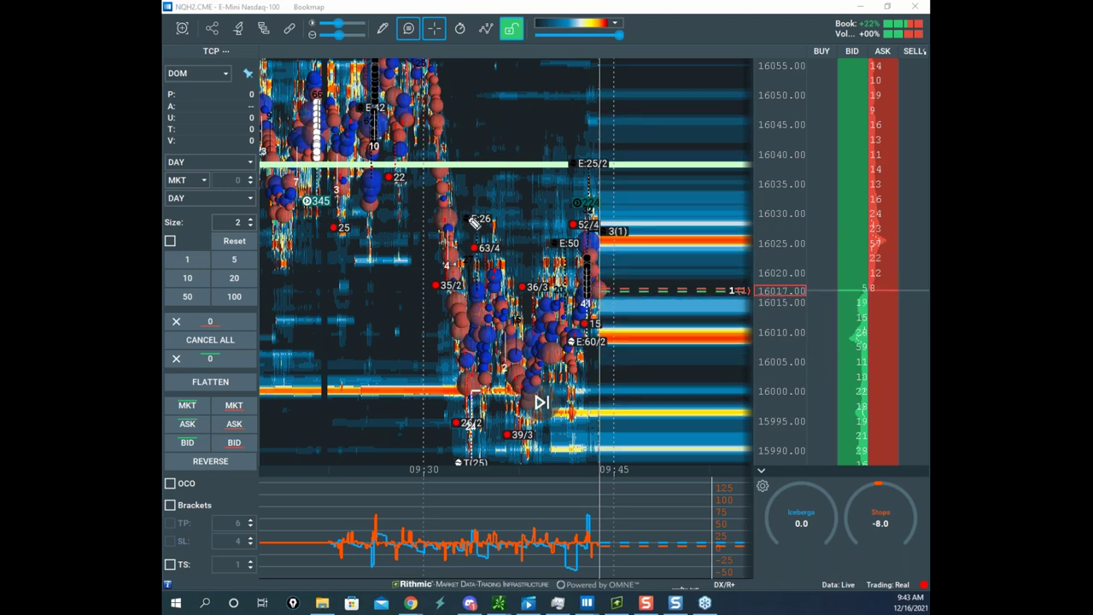
mouse_move(437, 171)
left_mouse_down()
mouse_move(547, 386)
mouse_move(587, 402)
left_mouse_up()
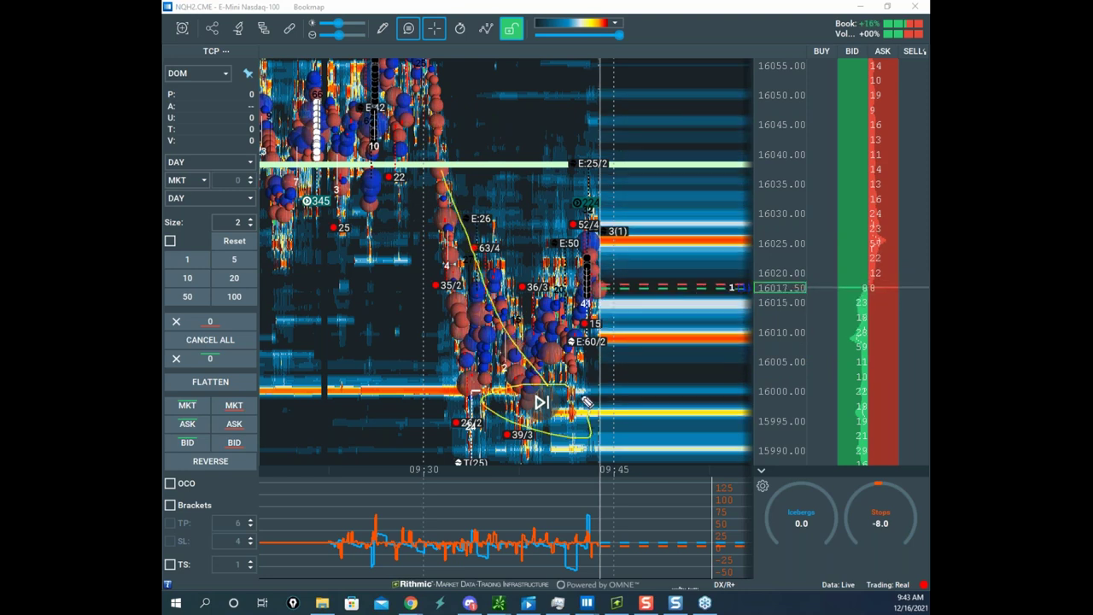
key("Escape")
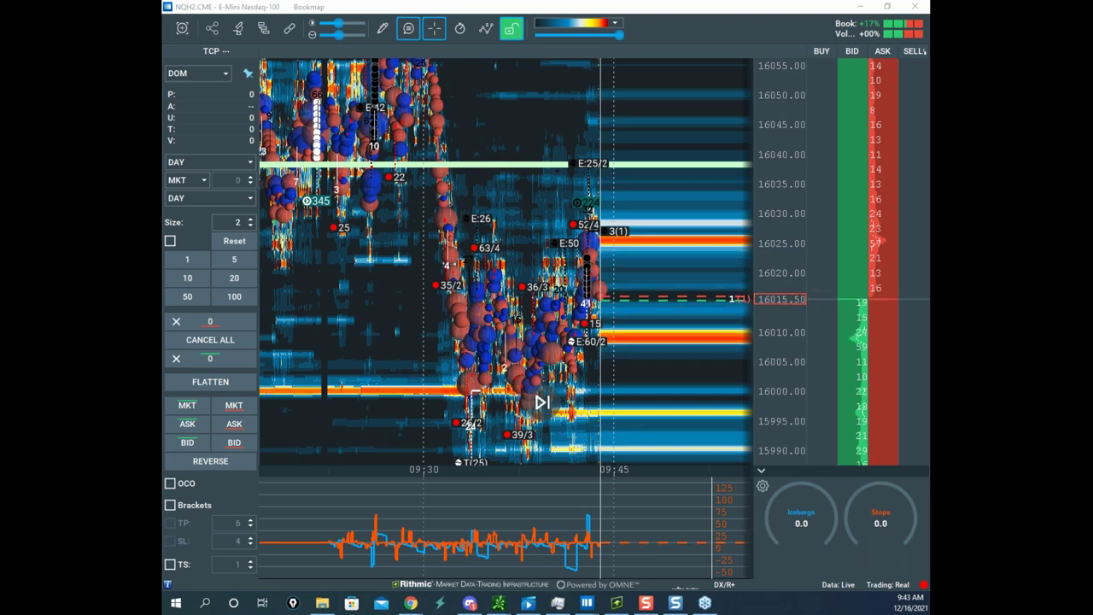
- Check the five-minute /NQ chart in thinkorswim, and return to Bookmap to sketch a rise from about 16015 to 16035
left_click(499, 602)
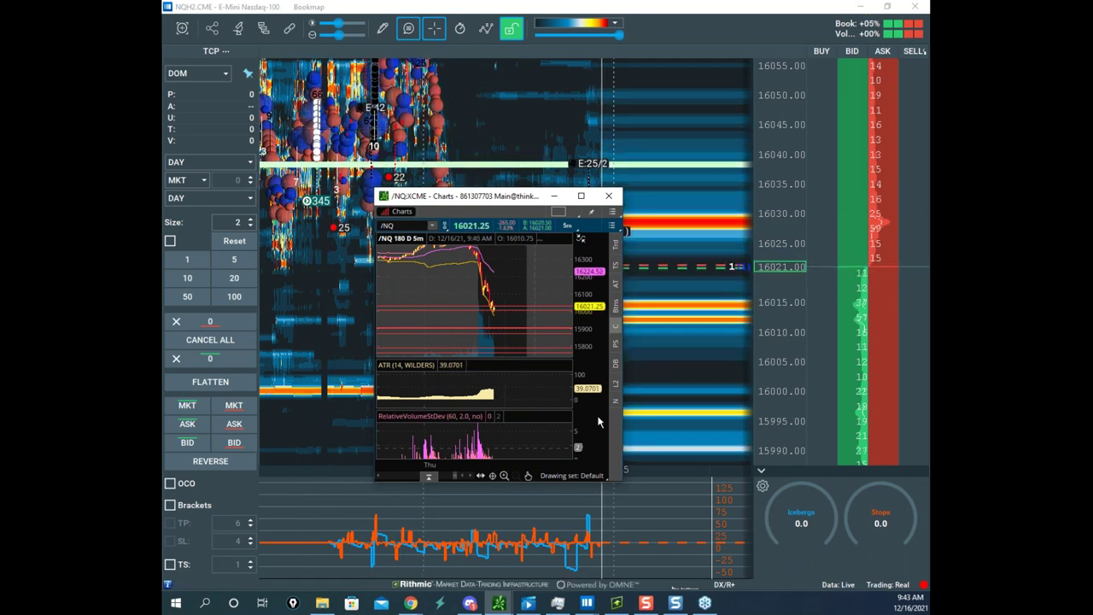
left_click(553, 196)
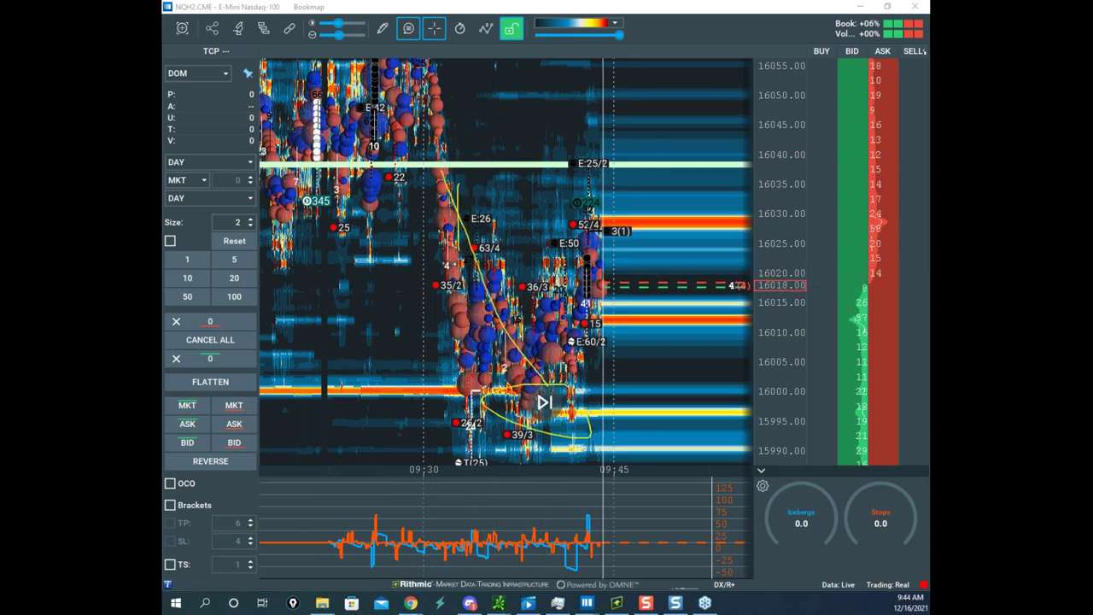
mouse_move(570, 295)
left_mouse_down()
mouse_move(641, 178)
mouse_move(658, 183)
left_mouse_up()
left_click_drag(679, 250, 671, 254)
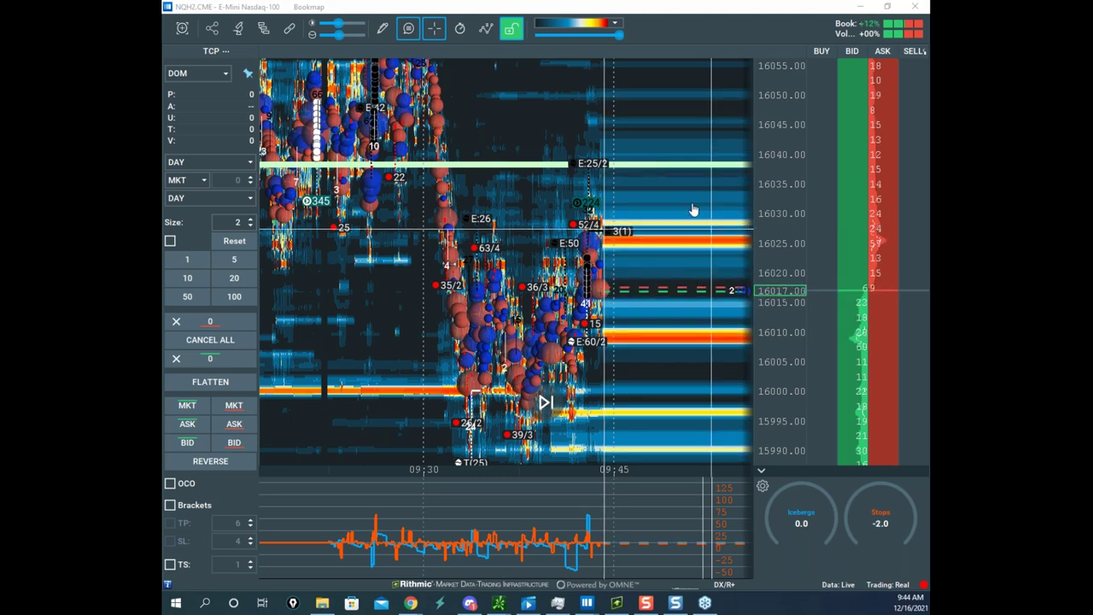
- Sketch a projected rise to about 16035 and a pullback to a marked level near 16020, and clear the markings
left_click_drag(649, 248, 634, 221)
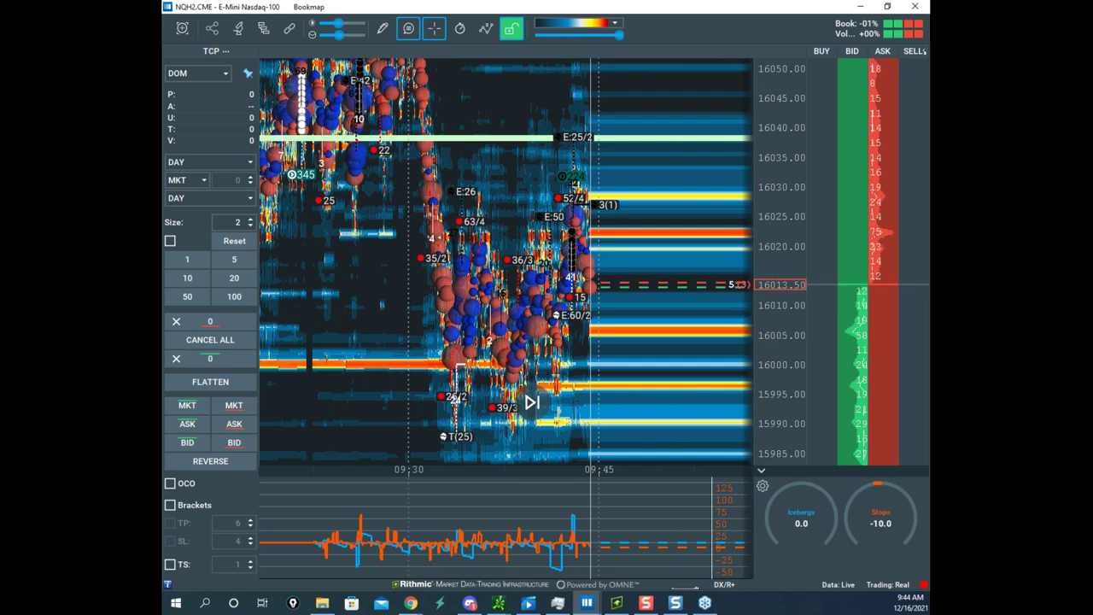
left_click_drag(577, 286, 676, 240)
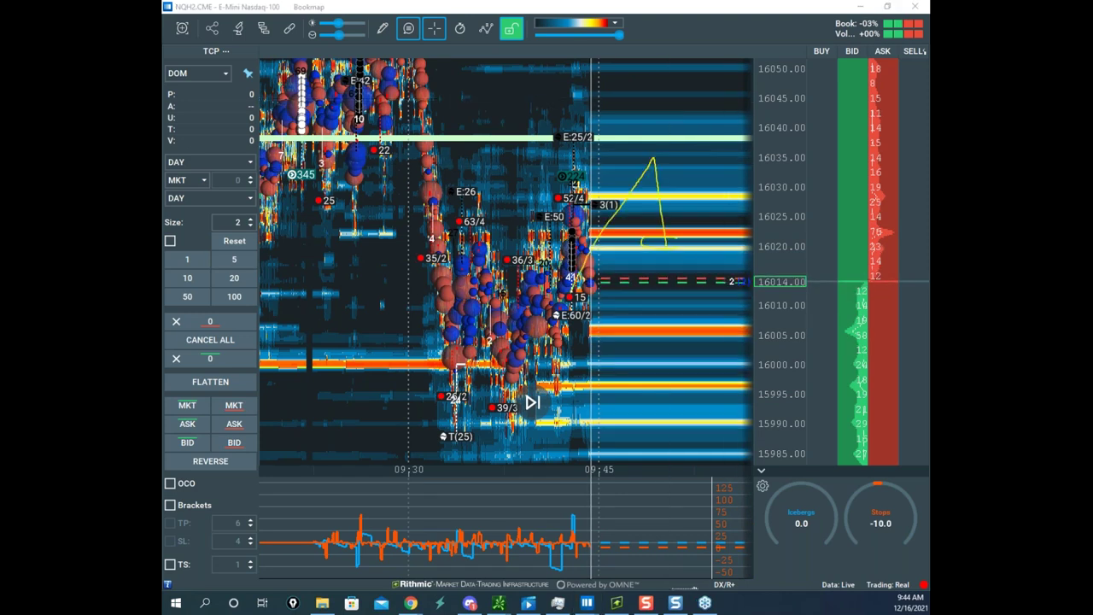
right_click(588, 108)
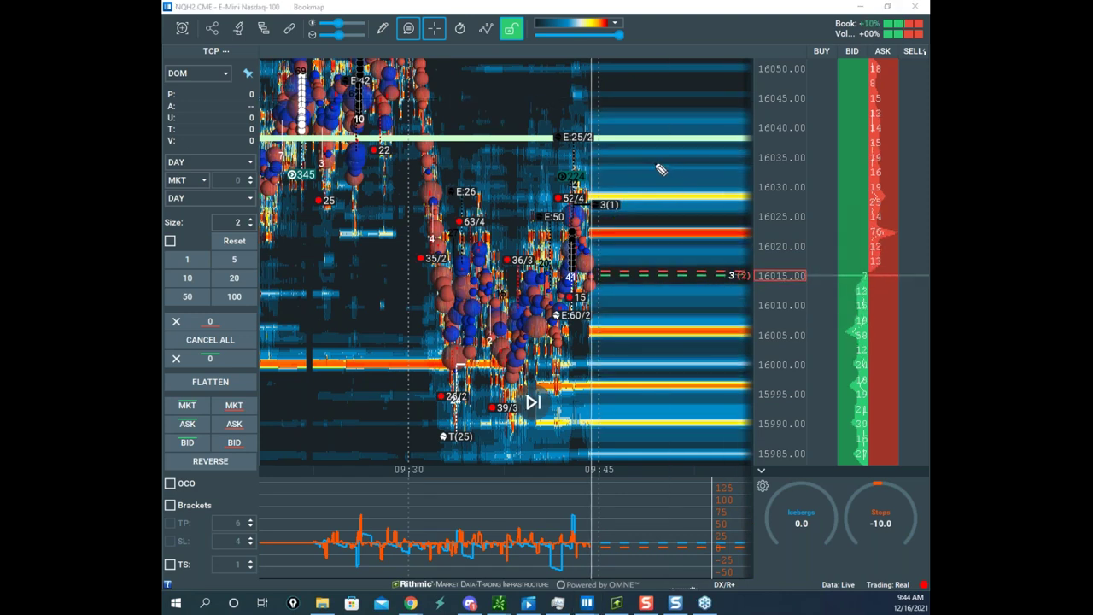
mouse_move(583, 243)
left_mouse_down()
mouse_move(639, 154)
mouse_move(673, 261)
mouse_move(752, 249)
left_mouse_up()
left_click_drag(677, 270, 700, 327)
key("Escape")
- Widen the visible price range to about 15995 to 16085, mark the level near 16040, and clear the markings
left_click_drag(743, 117, 707, 239)
scroll(771, 205, "down", 4)
scroll(706, 239, "up", 5)
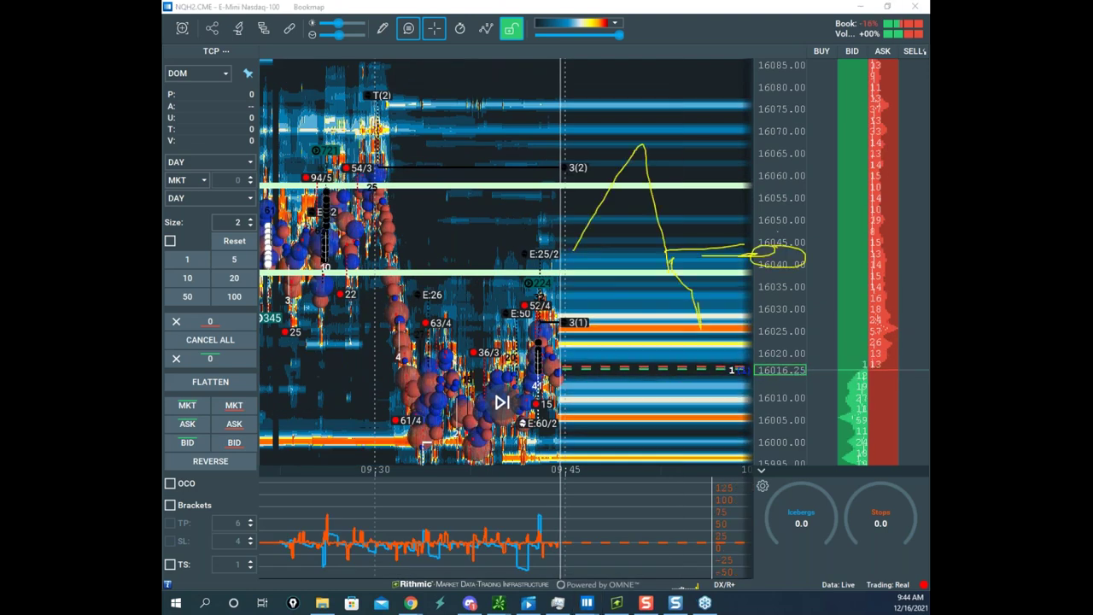
left_click_drag(624, 307, 772, 252)
key("Escape")
- Sketch a rise from about 16058 to 16085 and a decline from about 16033 to below the price range, and clear both
left_click_drag(654, 181, 677, 66)
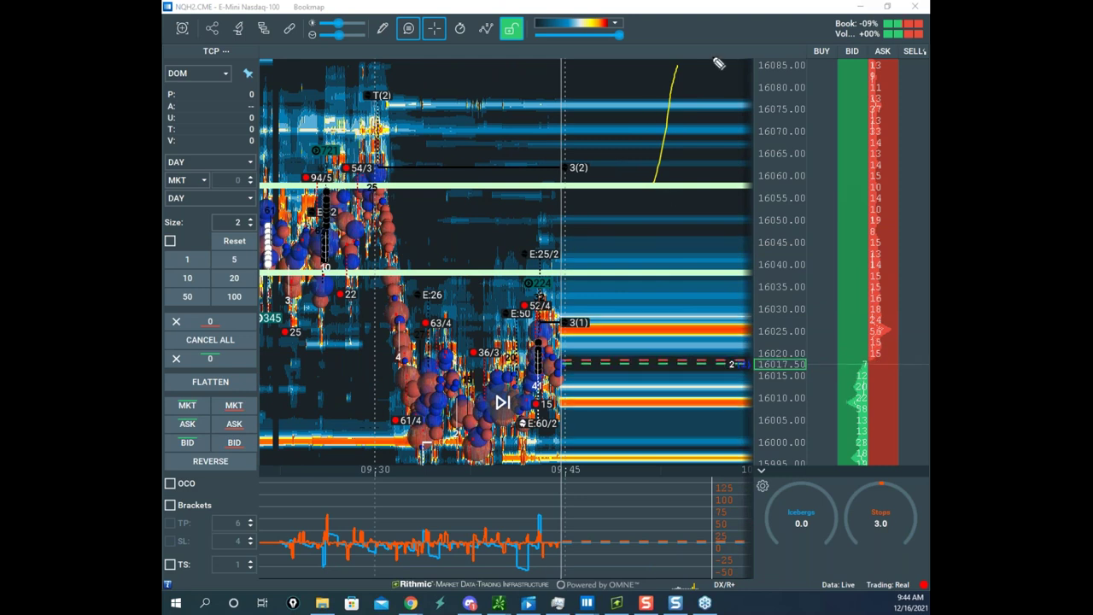
mouse_move(626, 296)
left_mouse_down()
mouse_move(712, 543)
mouse_move(728, 529)
left_mouse_up()
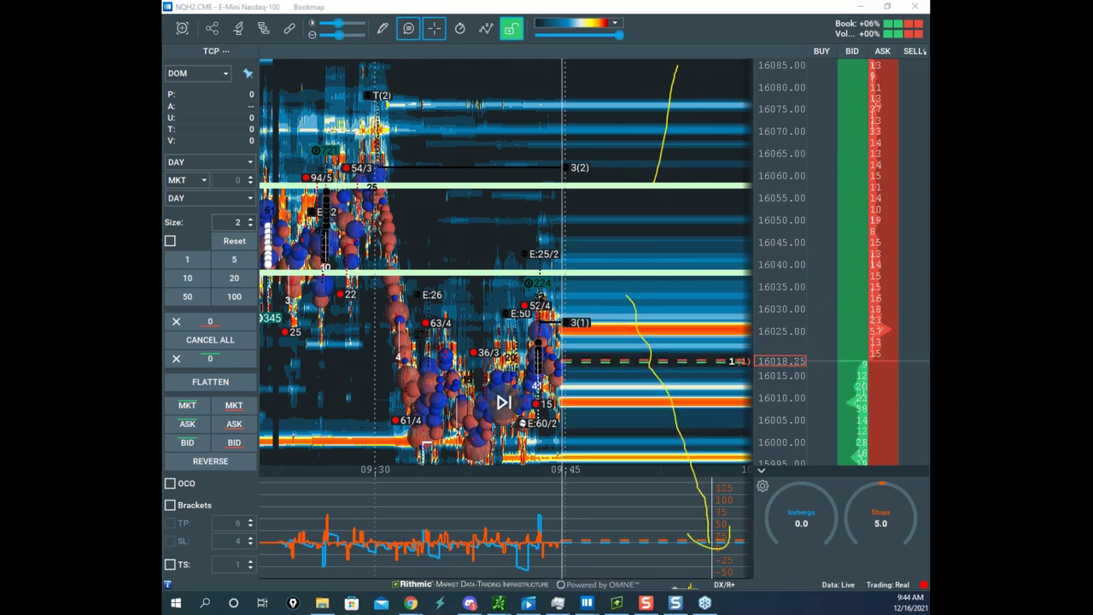
key("Escape")
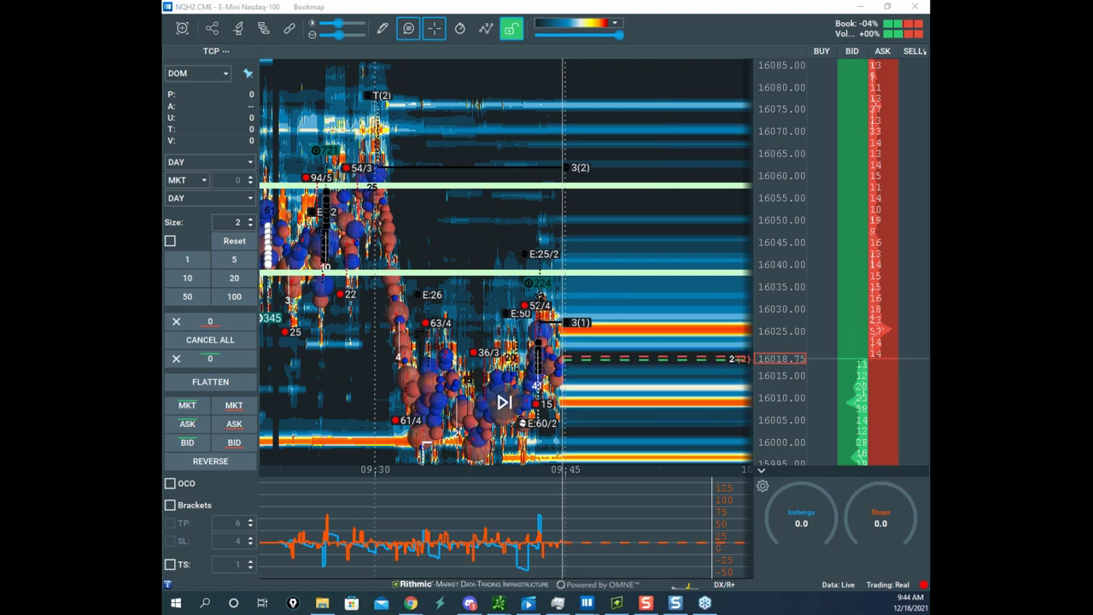
- Check the one-hour /NQ chart in thinkorswim, and return to Bookmap with prices from about 15955 to 16065 in view
left_click(498, 602)
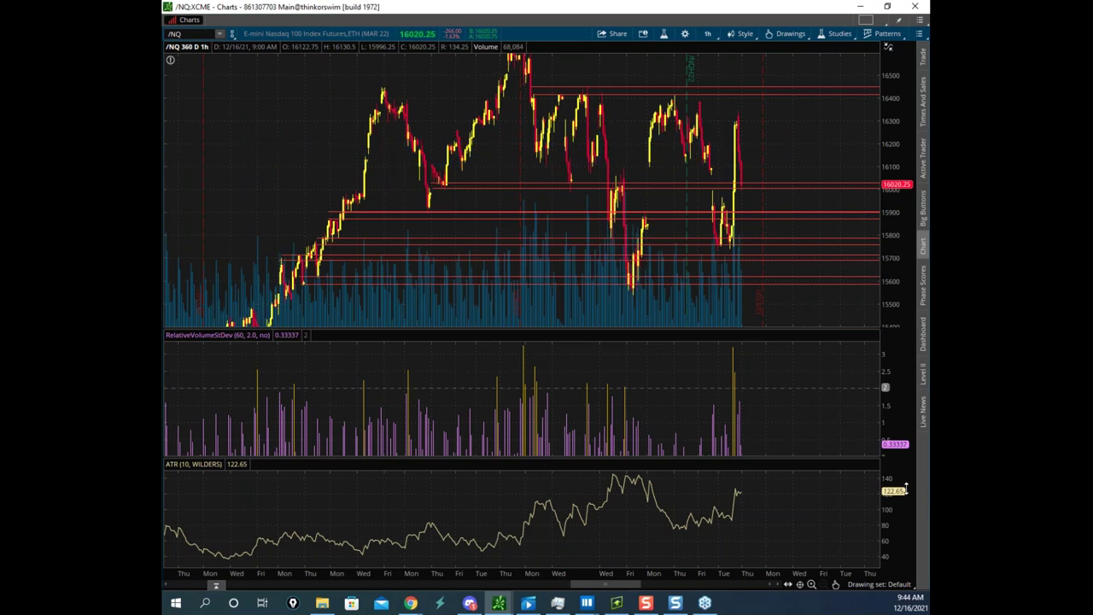
left_click(861, 6)
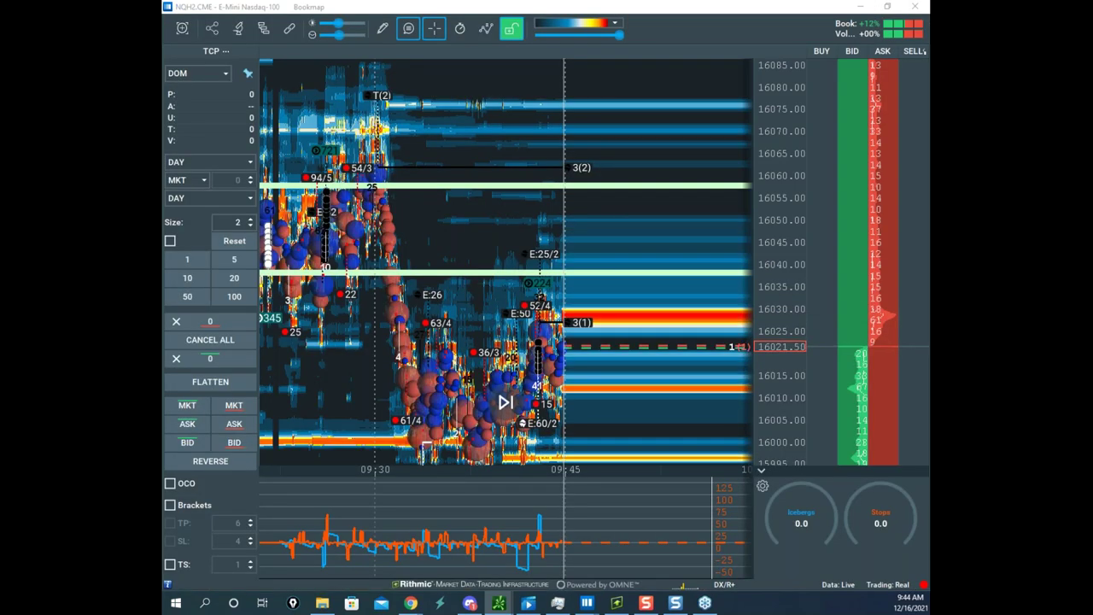
left_click_drag(519, 285, 525, 159)
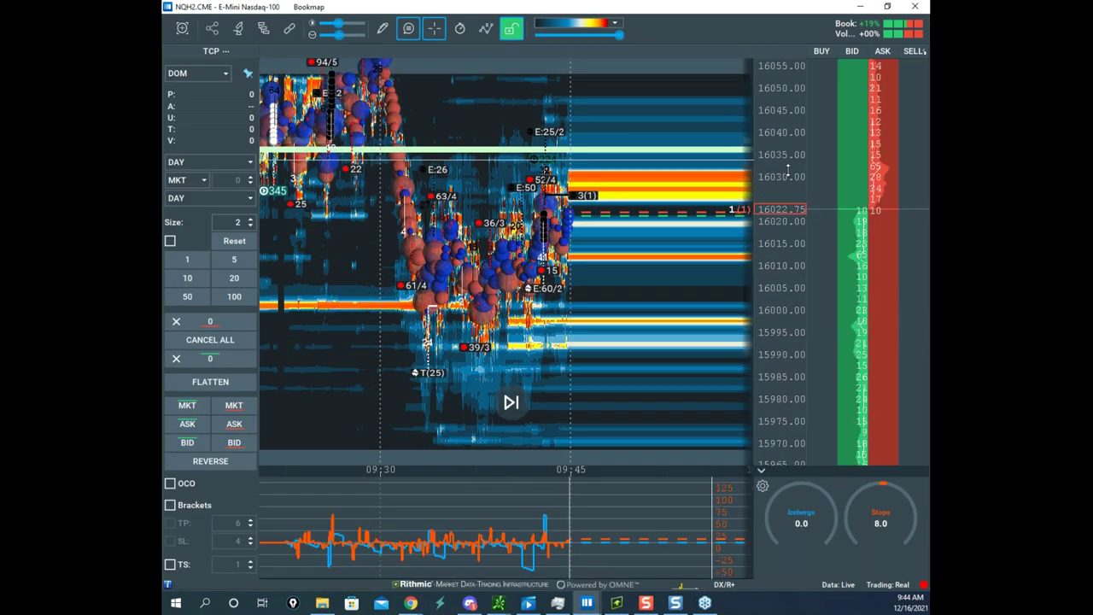
left_click_drag(787, 170, 780, 187)
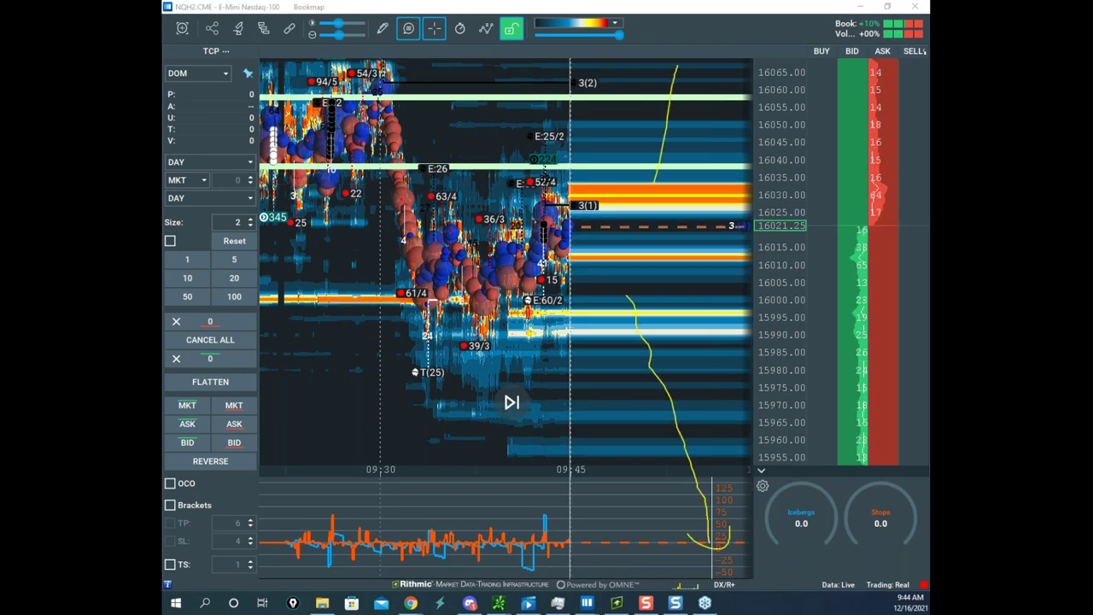
- Sketch declines toward horizontal levels near 15978 and 15968 with a double-bottom reversal, and clear the markings
mouse_move(621, 226)
left_mouse_down()
mouse_move(679, 549)
mouse_move(678, 534)
left_mouse_up()
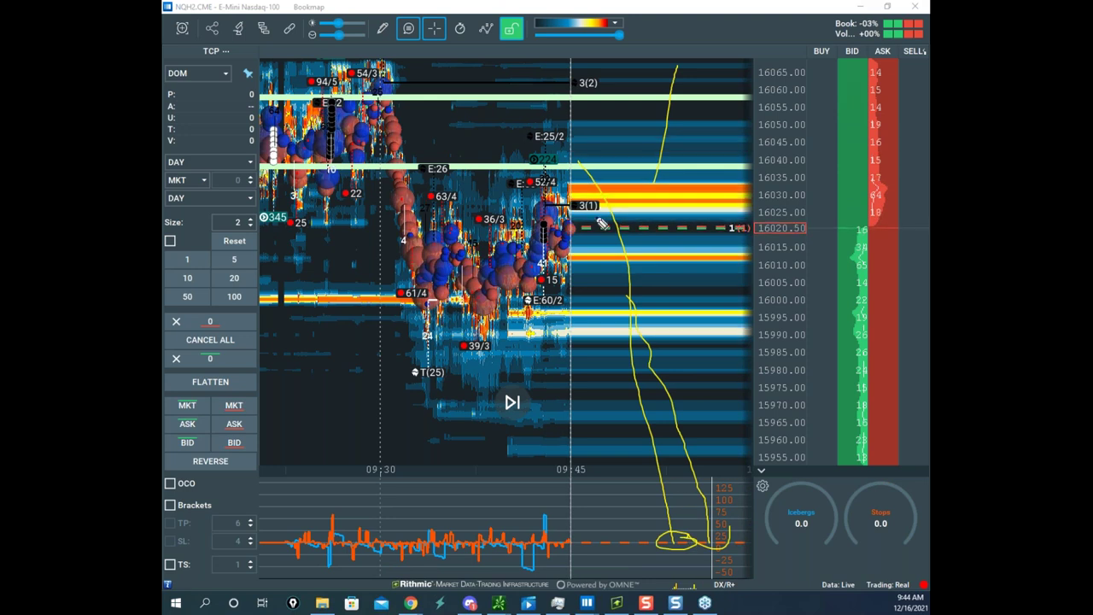
mouse_move(578, 256)
left_mouse_down()
mouse_move(598, 378)
mouse_move(586, 395)
left_mouse_up()
left_click_drag(474, 413, 689, 405)
mouse_move(609, 387)
left_mouse_down()
mouse_move(658, 354)
mouse_move(629, 370)
left_mouse_up()
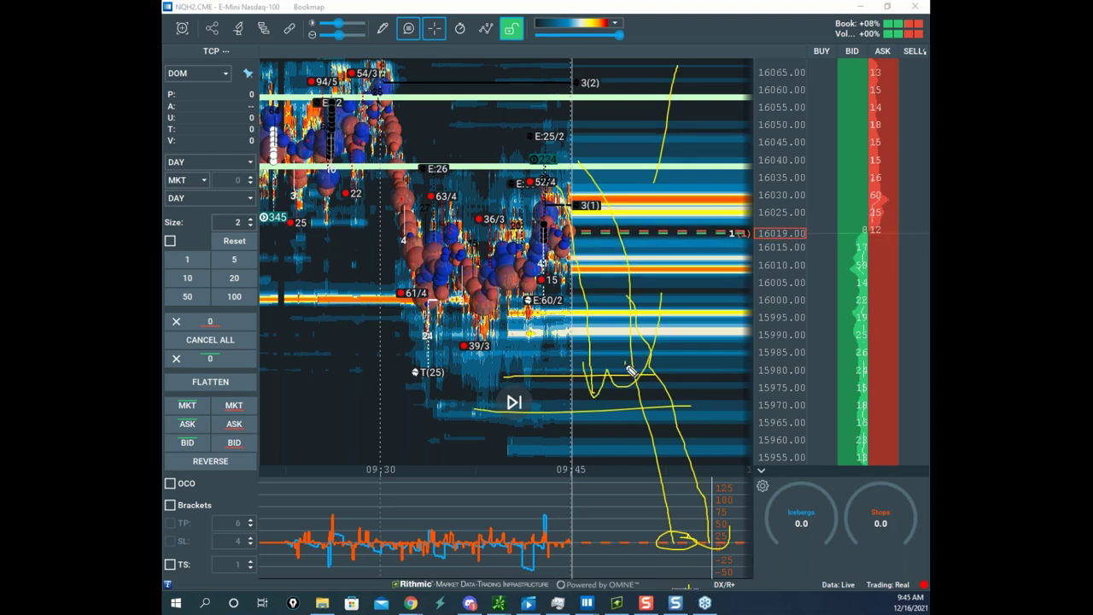
left_click_drag(663, 316, 681, 330)
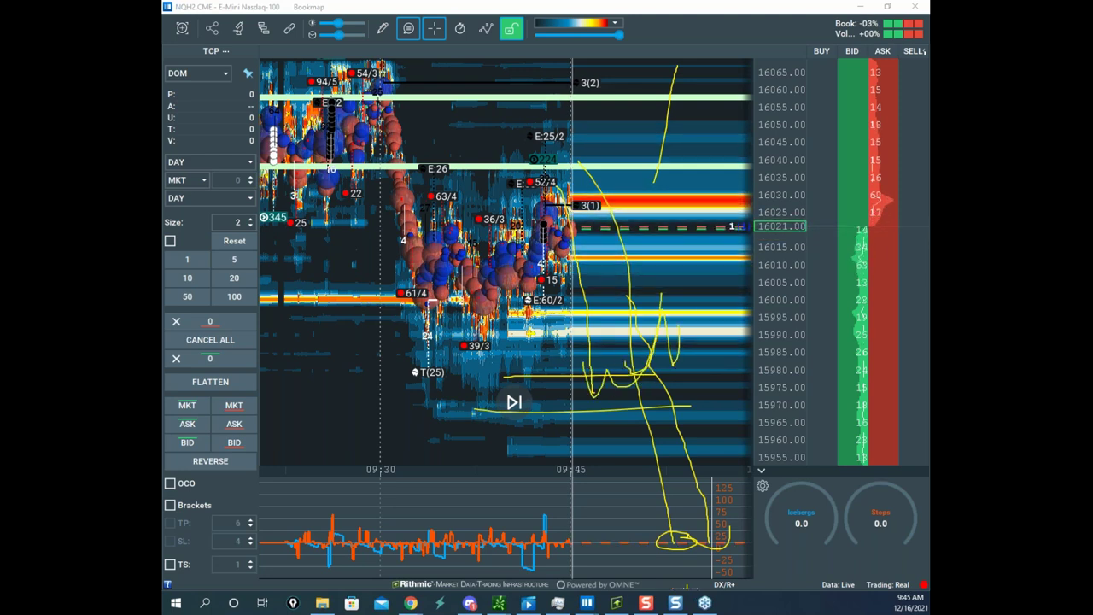
right_click(578, 222)
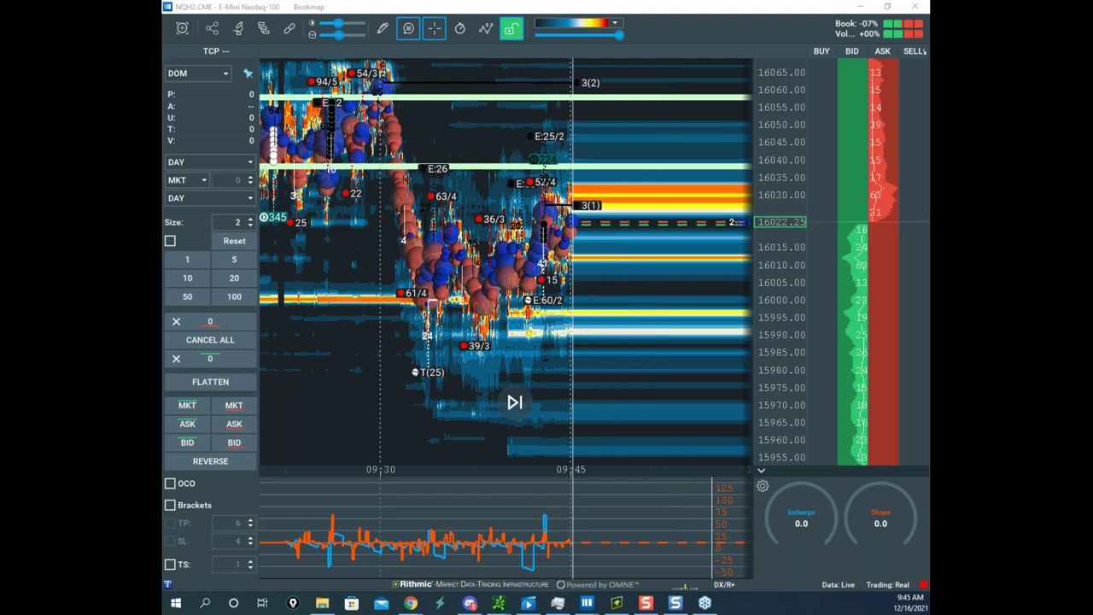
- Sketch a drop from about 16027 through levels near 15973 and 15963 with a double-bottom rebound to about 16048, and clear it
left_click_drag(635, 392, 635, 397)
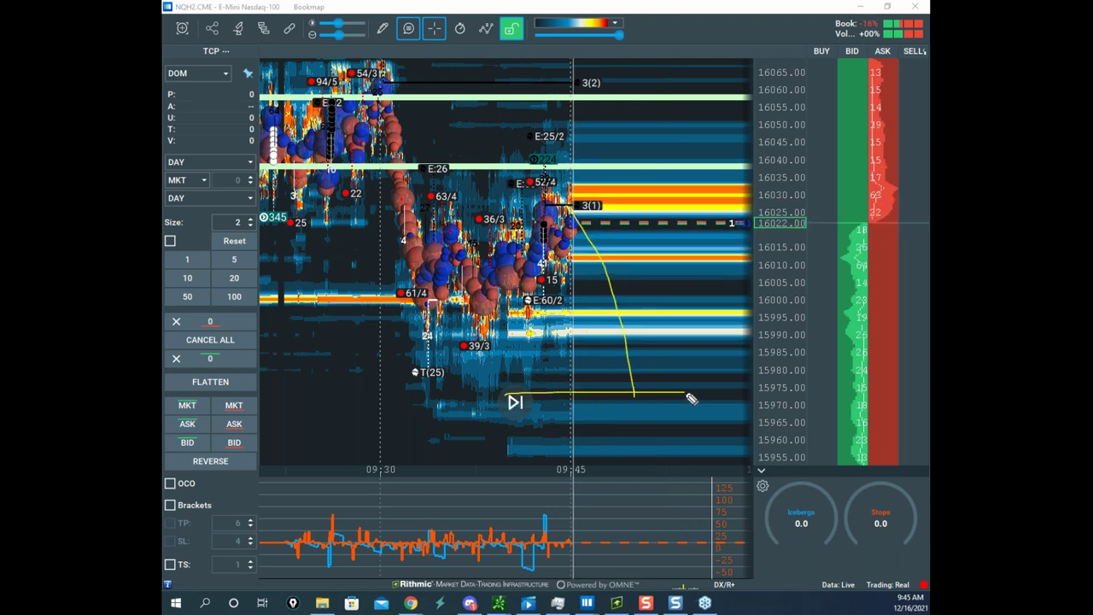
left_click_drag(503, 431, 709, 430)
mouse_move(624, 381)
left_mouse_down()
mouse_move(642, 422)
mouse_move(656, 369)
mouse_move(688, 371)
left_mouse_up()
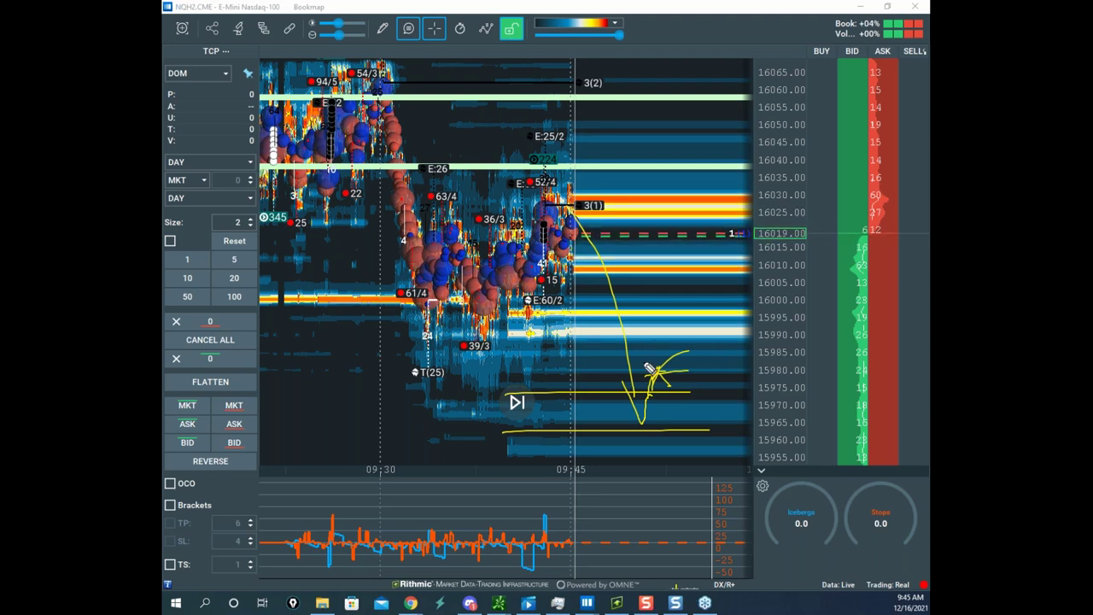
left_click_drag(651, 410, 675, 315)
left_click_drag(696, 392, 736, 134)
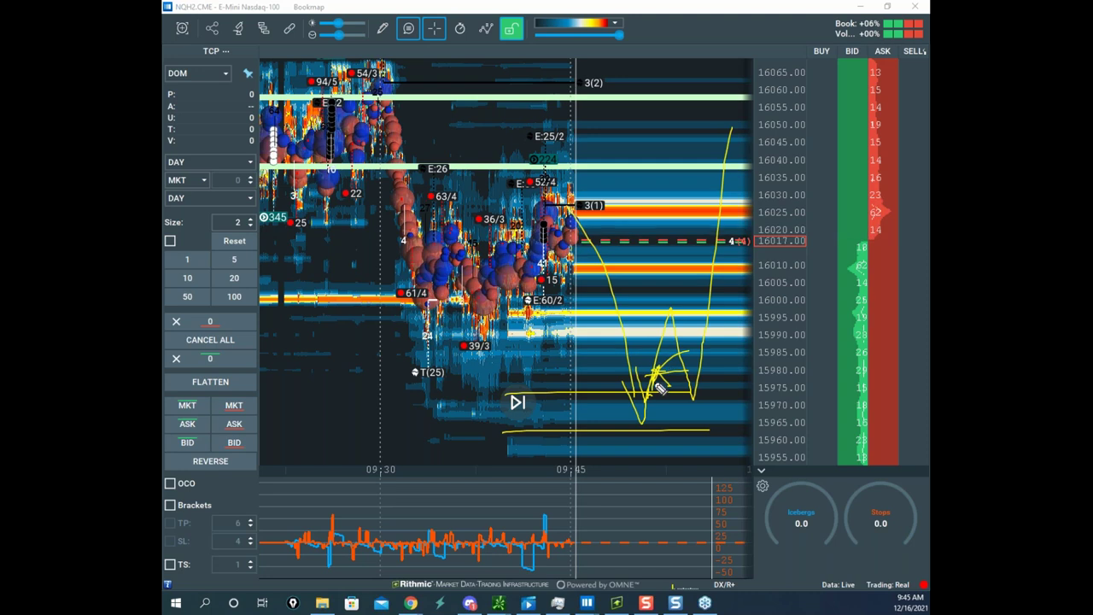
left_click_drag(681, 314, 753, 137)
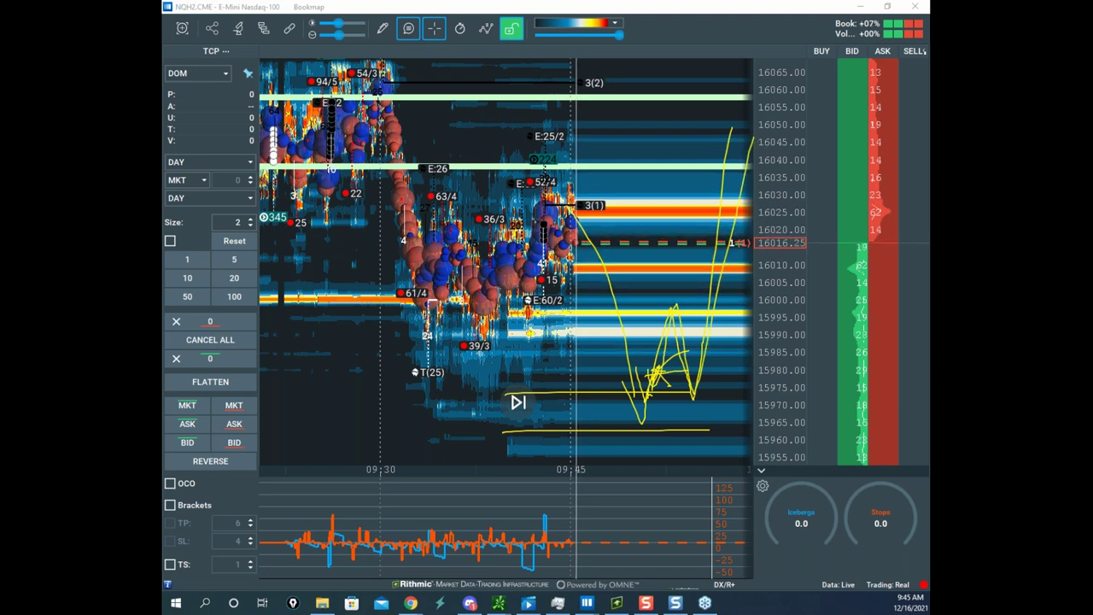
key("Escape")
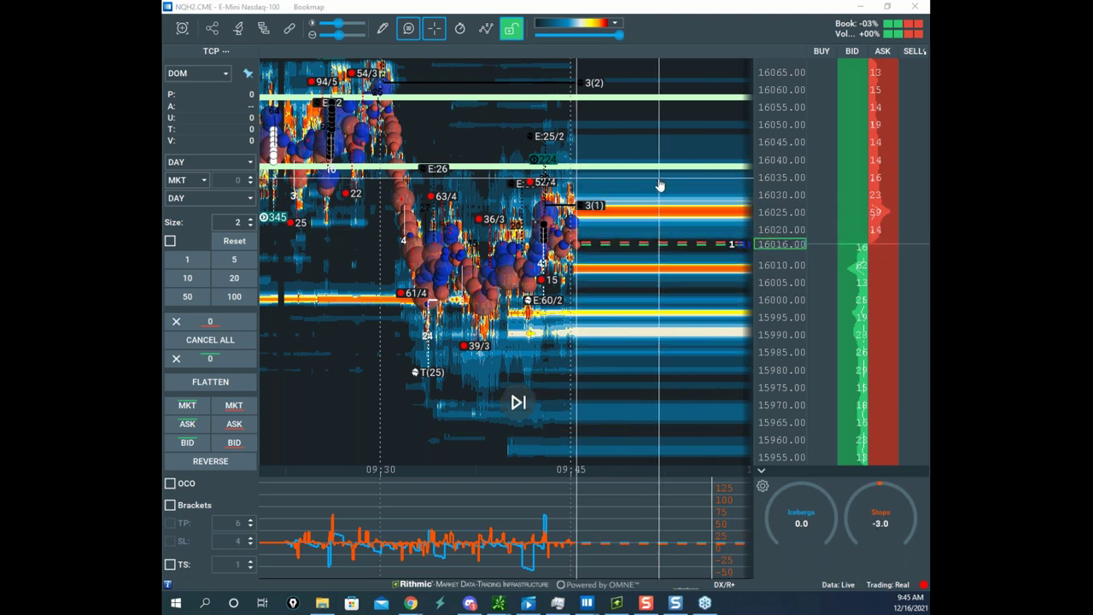
- Inspect the resting orders at 16040, sketch a rejection there falling below the price range with horizontal target levels, and clear the markings
mouse_move(529, 166)
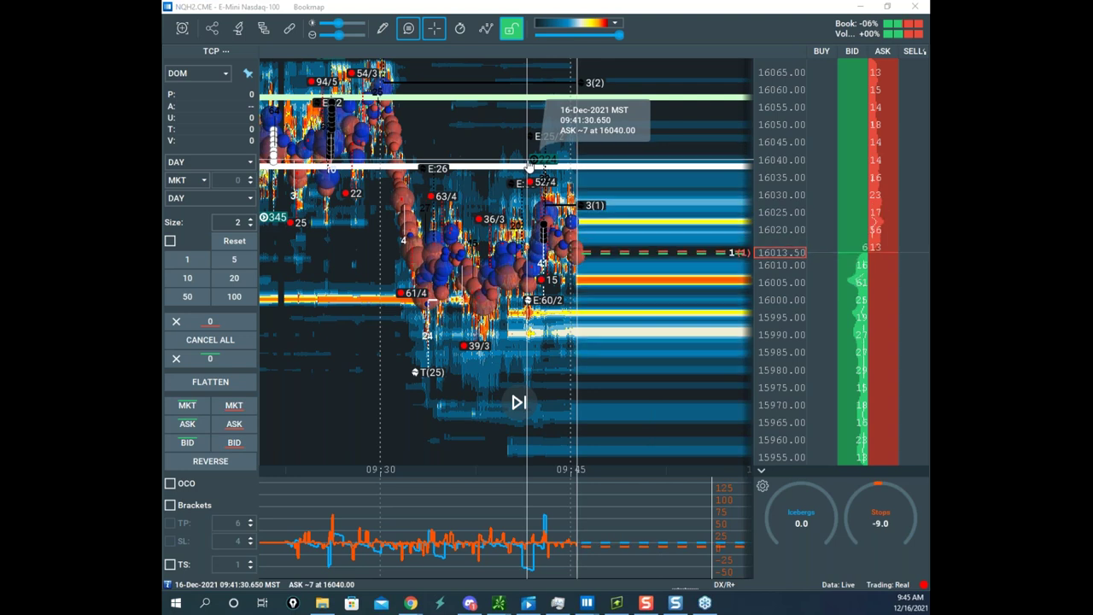
key("ctrl+z")
key("Delete")
mouse_move(536, 259)
left_mouse_down()
mouse_move(584, 170)
mouse_move(631, 415)
mouse_move(638, 531)
mouse_move(628, 540)
left_mouse_up()
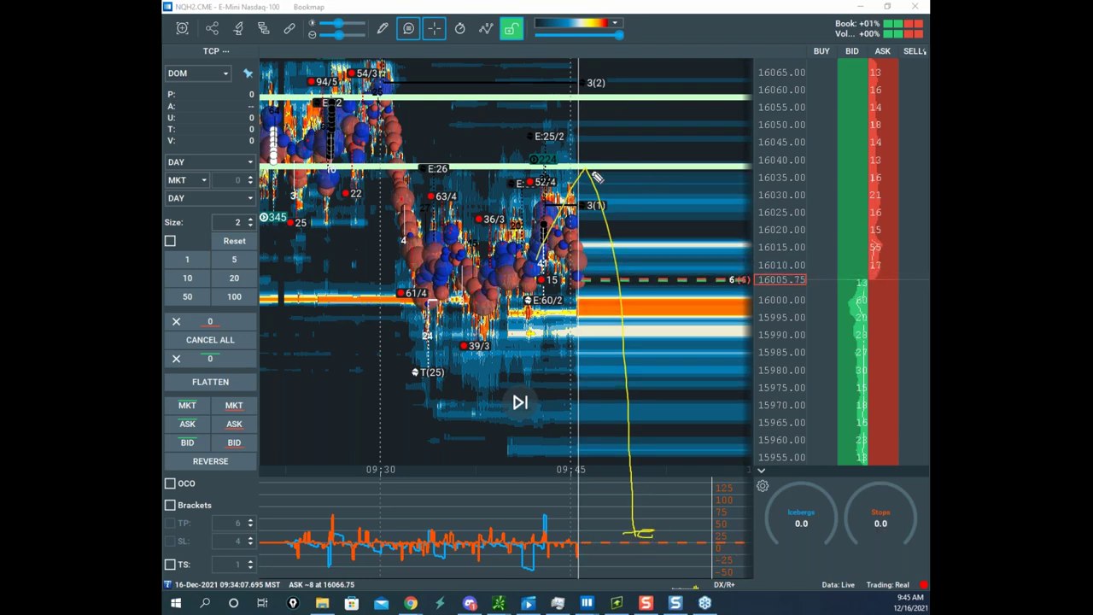
left_click_drag(731, 166, 661, 175)
left_click_drag(611, 168, 606, 398)
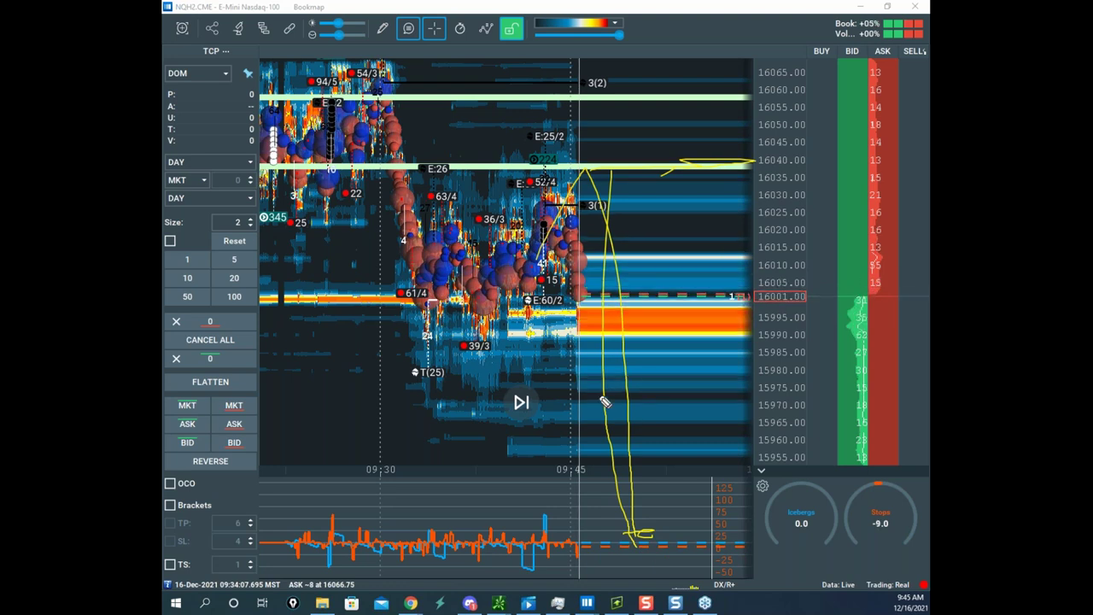
left_click_drag(605, 468, 656, 465)
left_click_drag(591, 506, 683, 506)
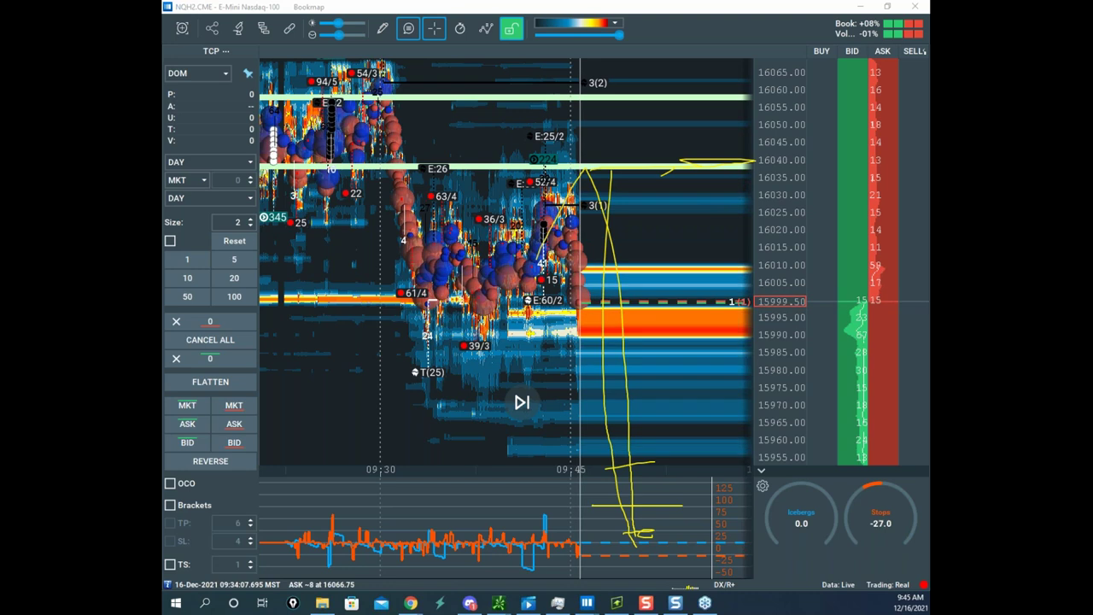
key("Escape")
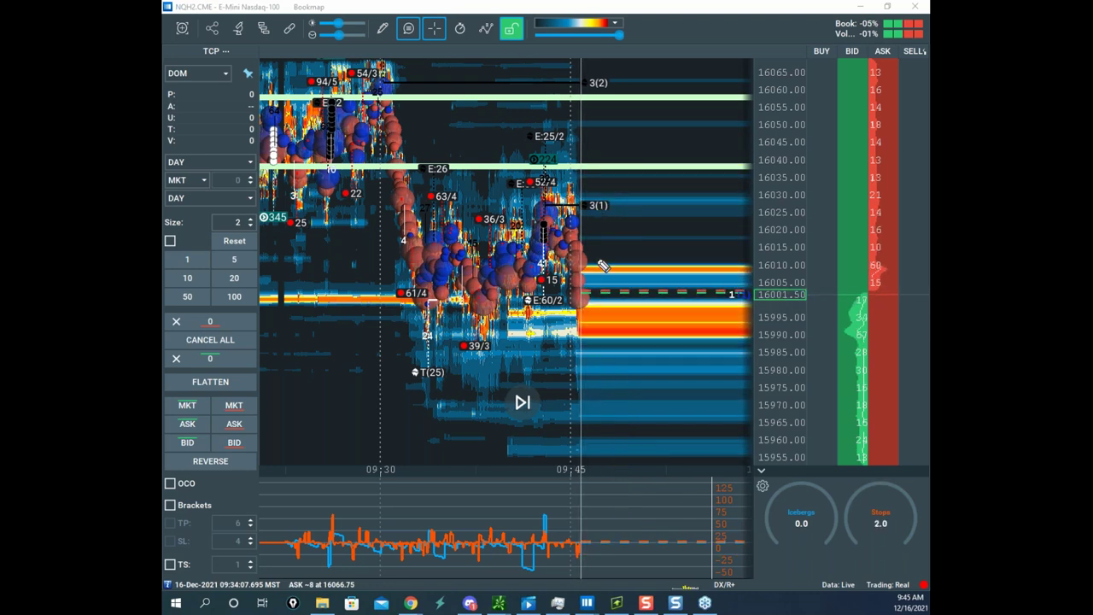
- Sketch a stepped decline from about 15998 to well below the visible prices, and mark two horizontal levels near its low
left_click_drag(612, 367, 661, 455)
left_click_drag(764, 556, 851, 603)
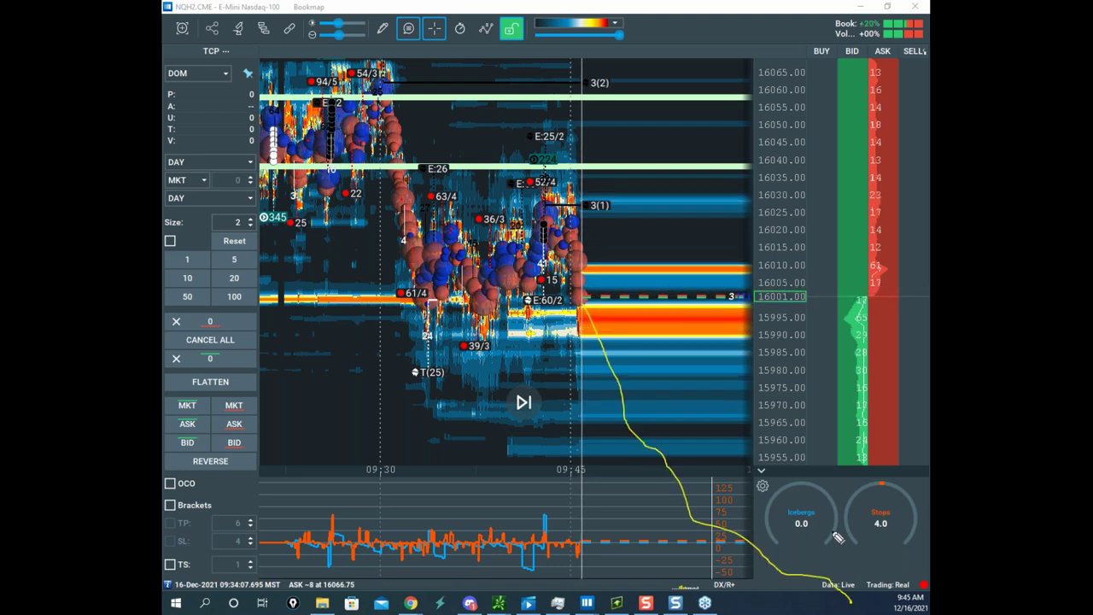
left_click_drag(722, 565, 835, 556)
left_click_drag(755, 583, 863, 570)
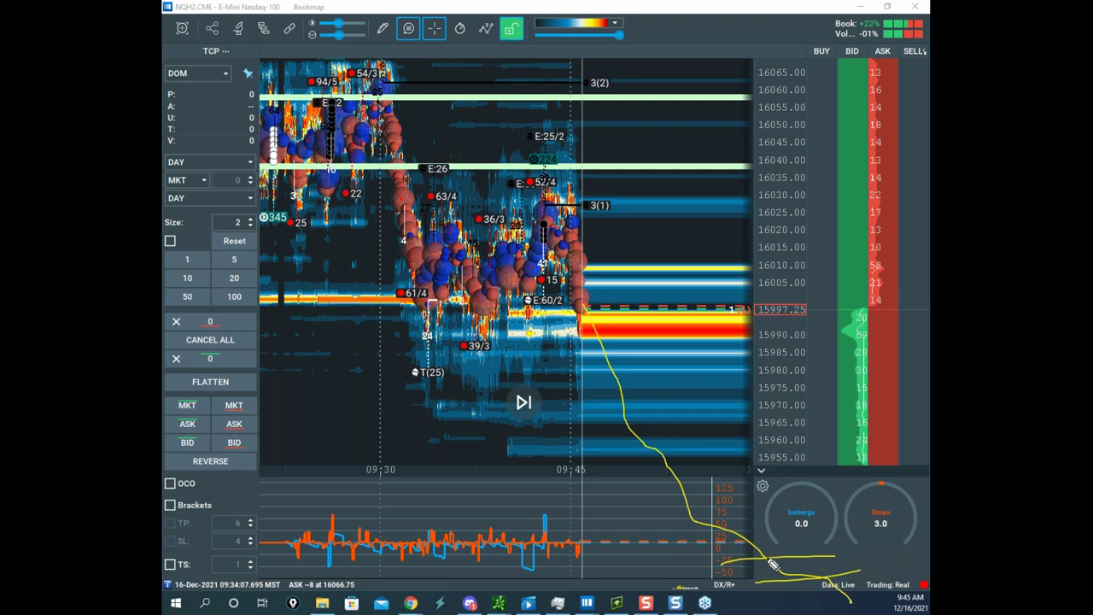
left_click_drag(680, 507, 803, 589)
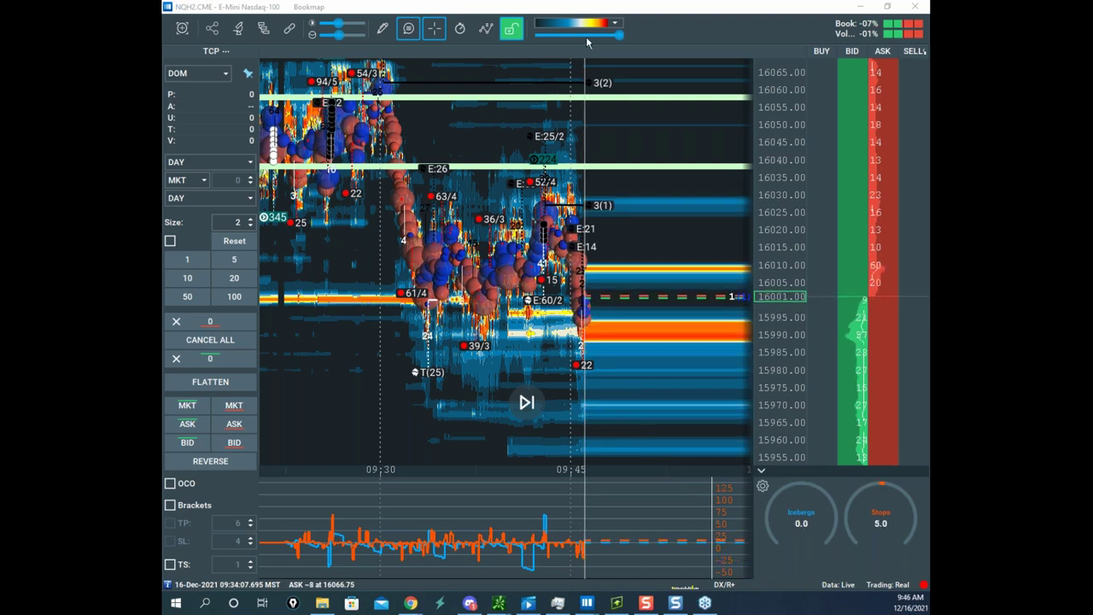
- Check the COMEX gold futures chart and return to the E-Mini Nasdaq-100 chart
left_click_drag(485, 7, 690, 175)
left_click(444, 40)
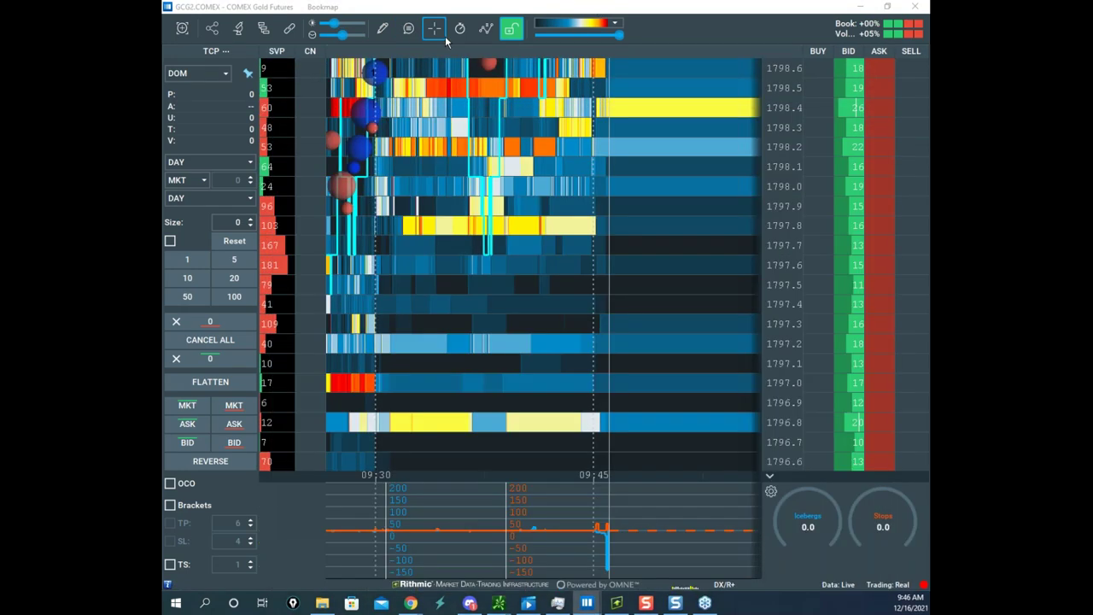
left_click_drag(164, 75, 561, 70)
left_click(716, 65)
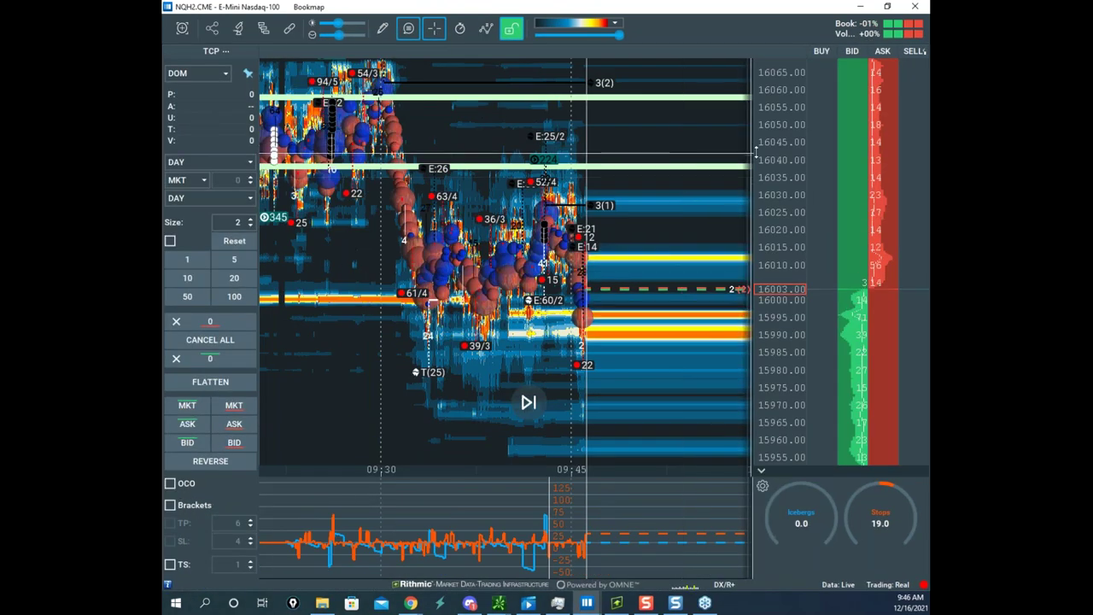
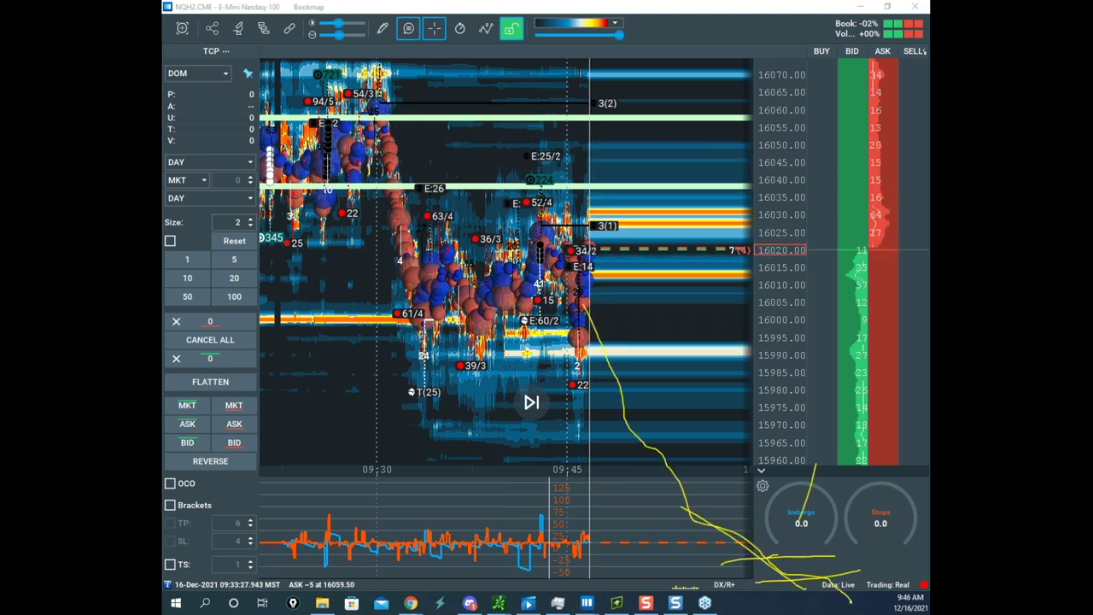
- Clear the stepped decline sketch and circle the bid and ask depth columns between about 15970 and 16060
key("e")
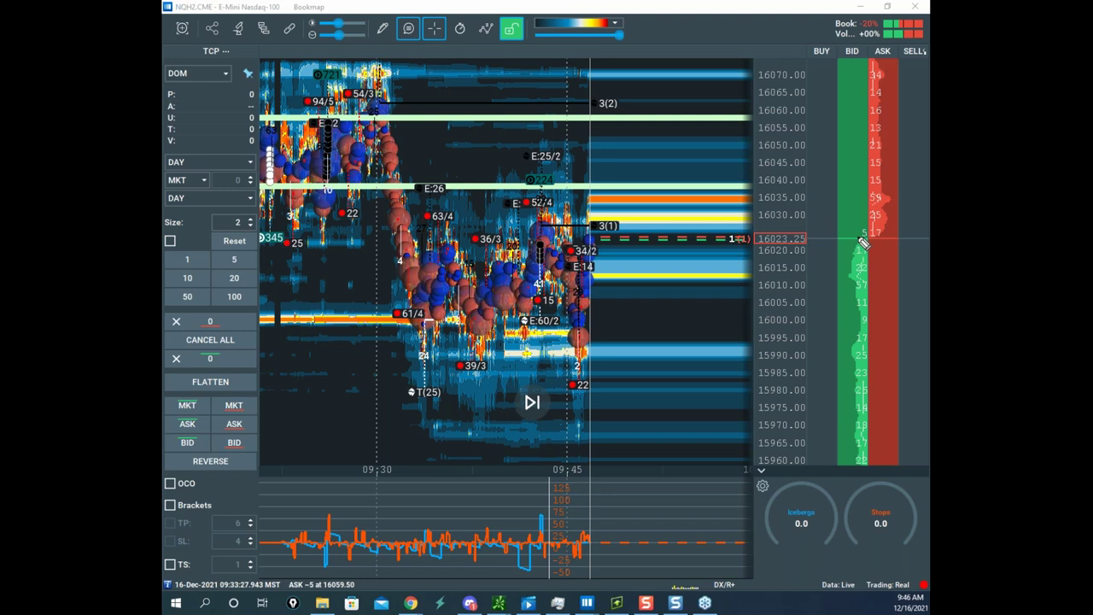
left_click_drag(896, 353, 891, 126)
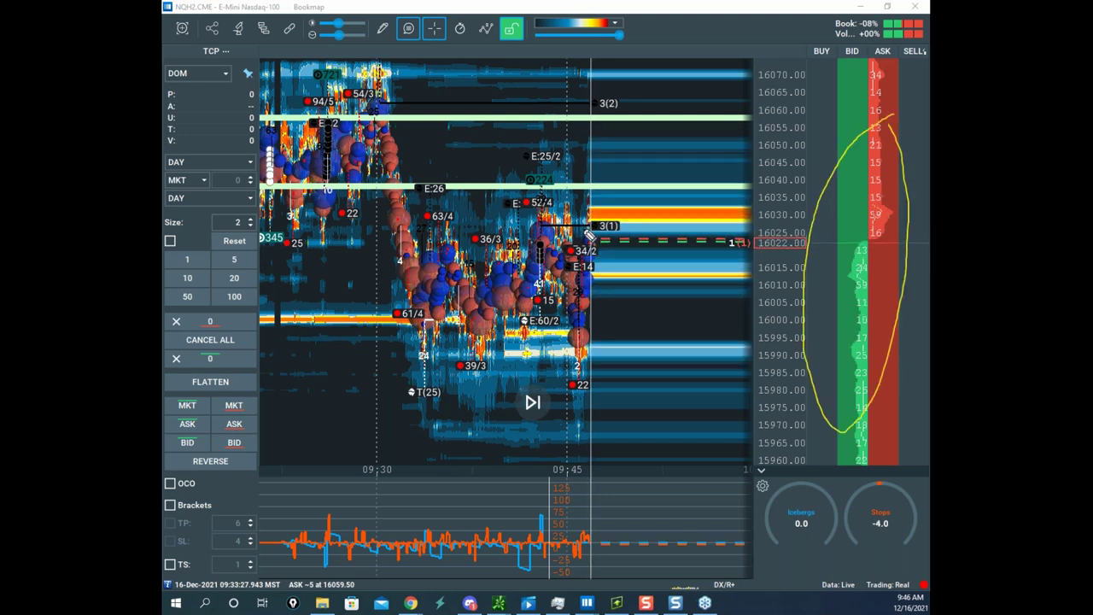
left_click_drag(907, 125, 824, 357)
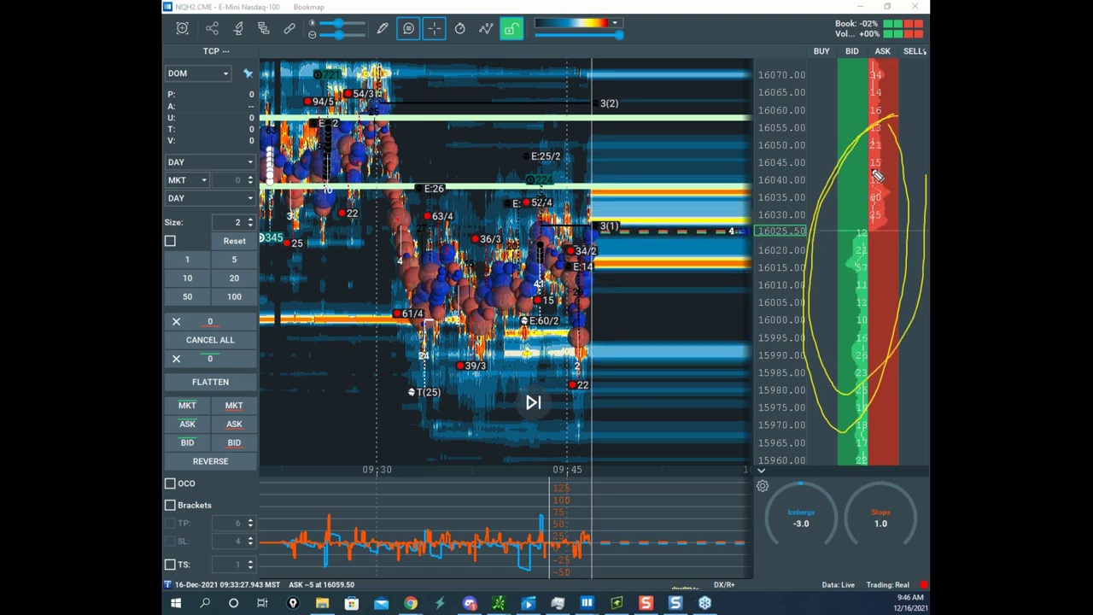
left_click_drag(854, 141, 884, 238)
left_click_drag(837, 294, 929, 130)
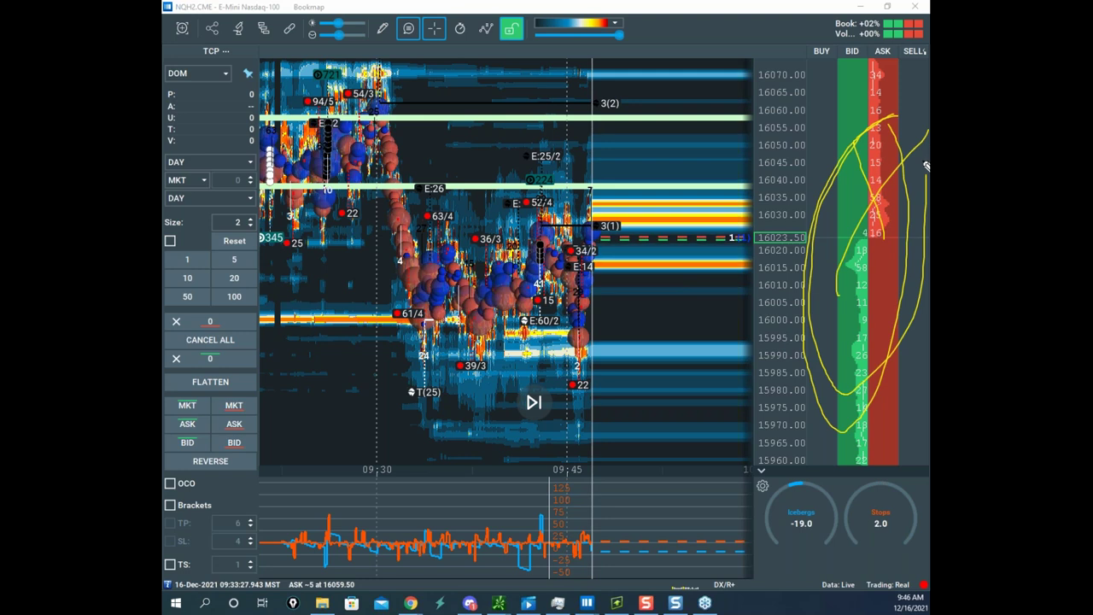
- Circle the whole traded range on the Nasdaq chart and the area between about 16035 and 16060, and clear the markings
left_click_drag(438, 142, 757, 162)
mouse_move(707, 101)
left_mouse_down()
mouse_move(412, 74)
mouse_move(856, 207)
left_mouse_up()
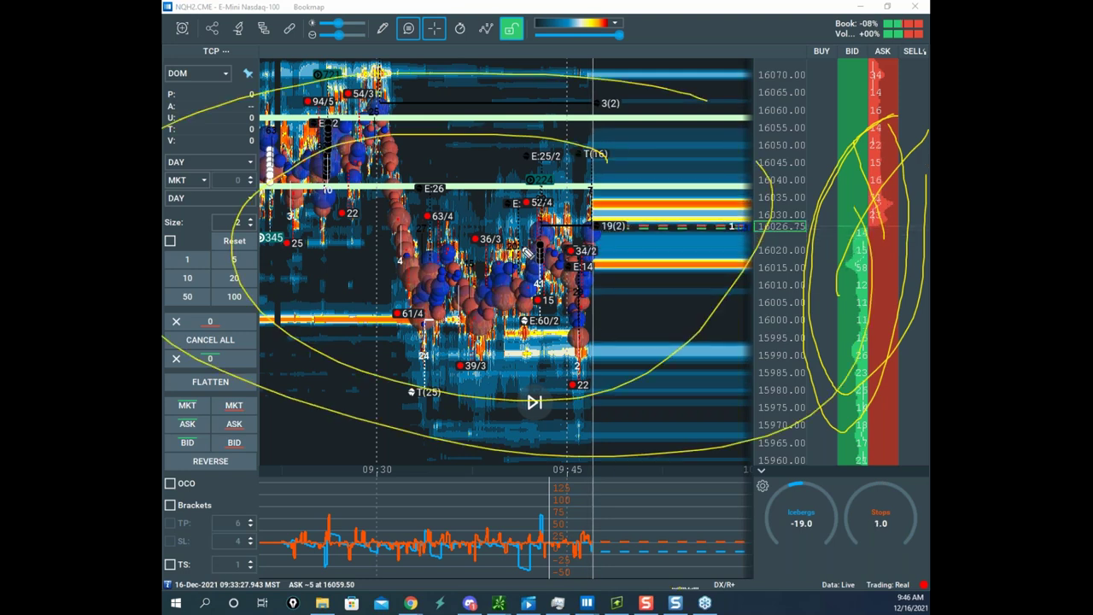
left_click_drag(609, 117, 518, 169)
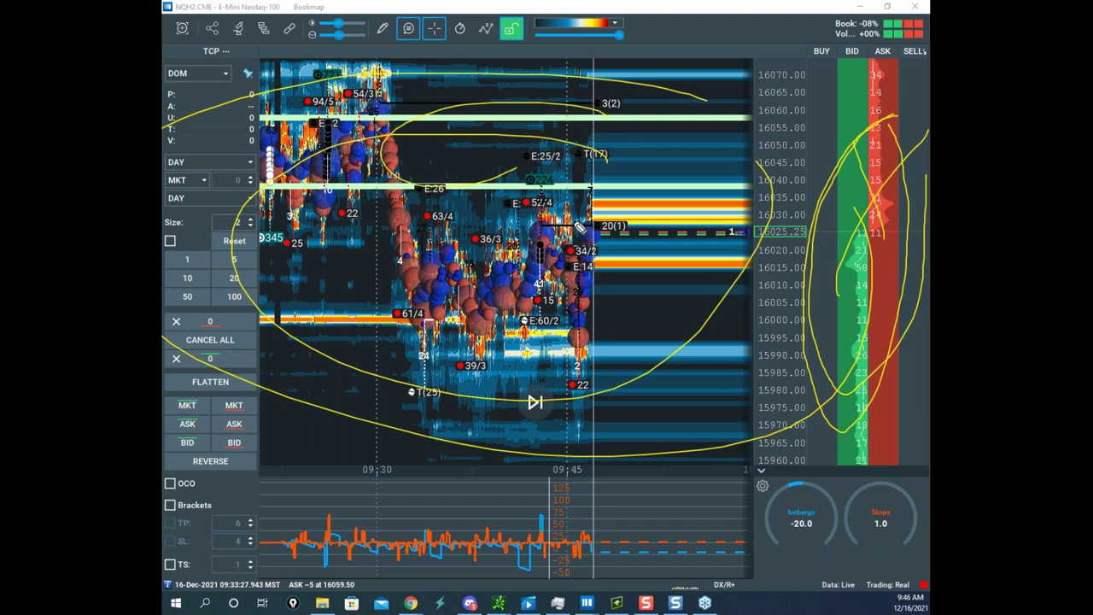
mouse_move(601, 108)
left_mouse_down()
mouse_move(383, 145)
mouse_move(519, 196)
left_mouse_up()
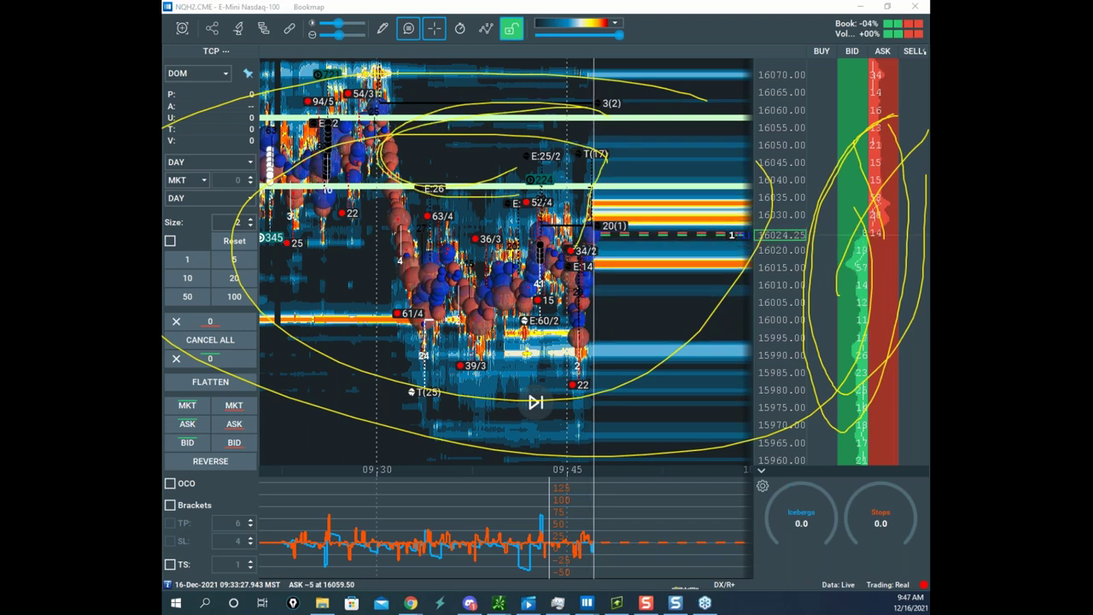
key("Escape")
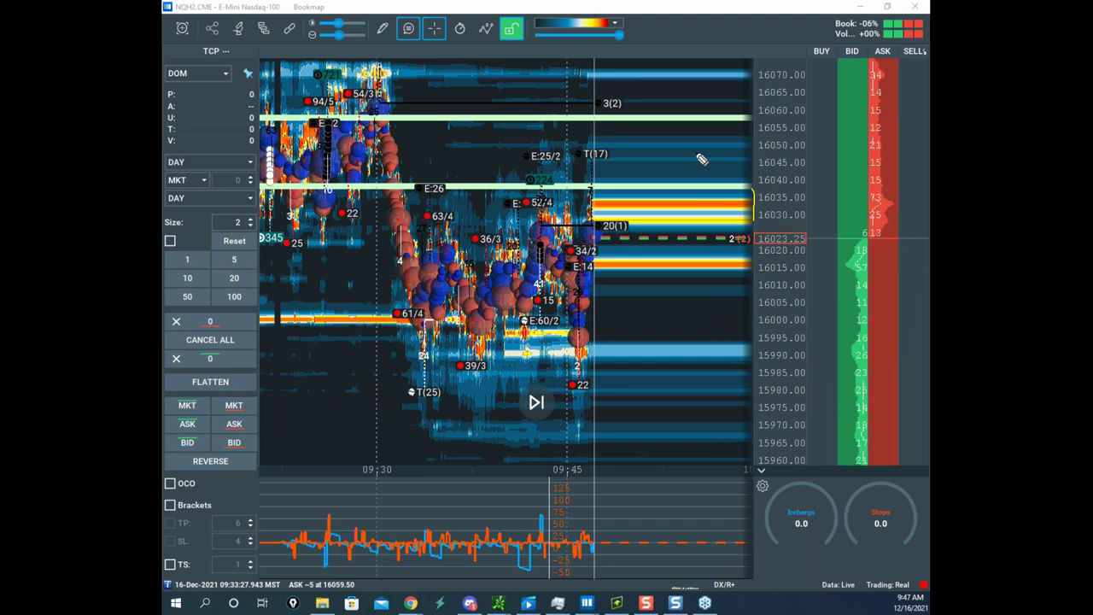
- Examine the Nasdaq rebound after 09:45 and the resting orders between about 16015 and 16035 at several scales
scroll(654, 273, "up", 5)
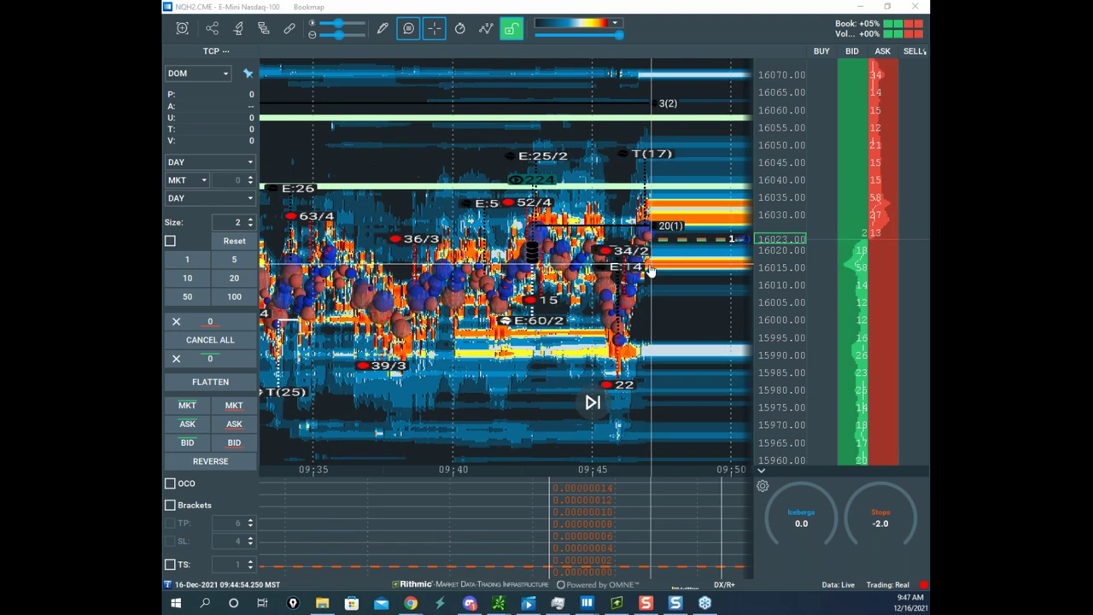
left_click_drag(719, 275, 671, 337)
scroll(766, 250, "up", 4)
left_click_drag(659, 246, 671, 199)
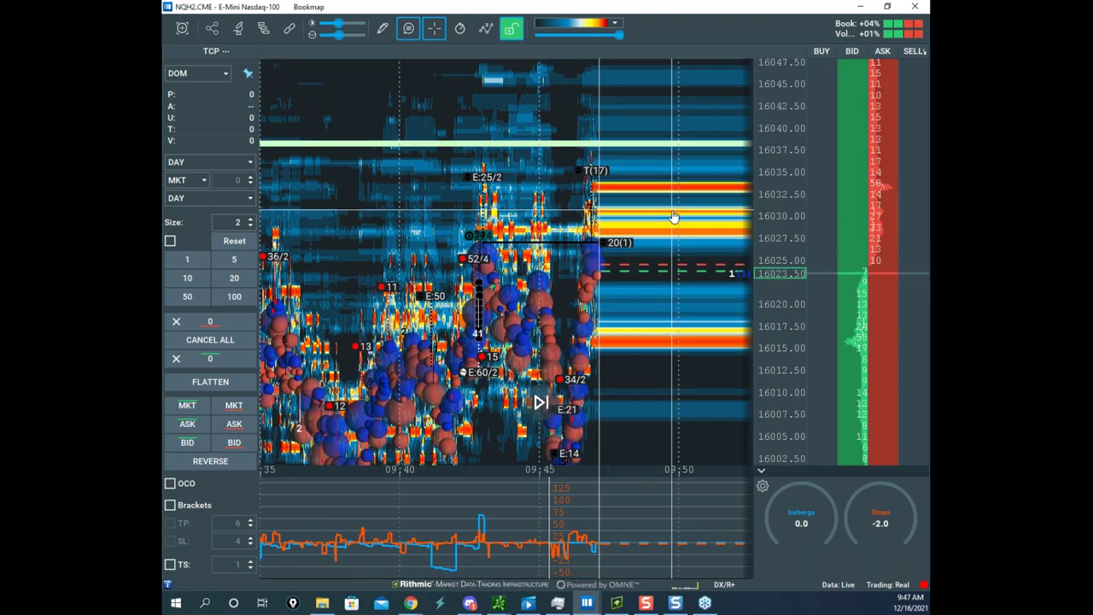
scroll(623, 222, "down", 3)
scroll(779, 205, "down", 2)
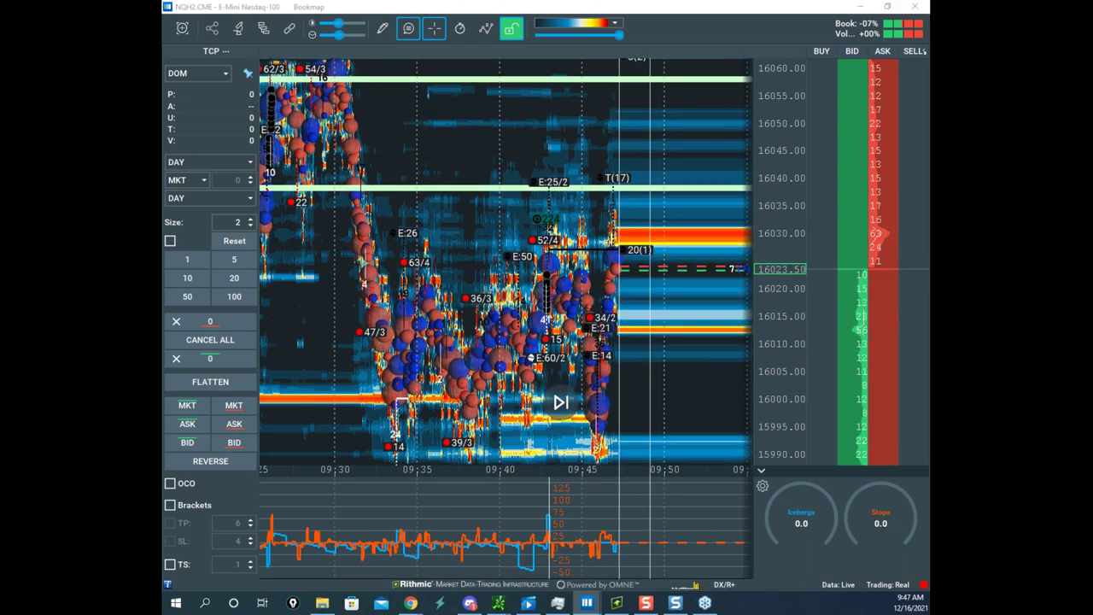
left_click(383, 28)
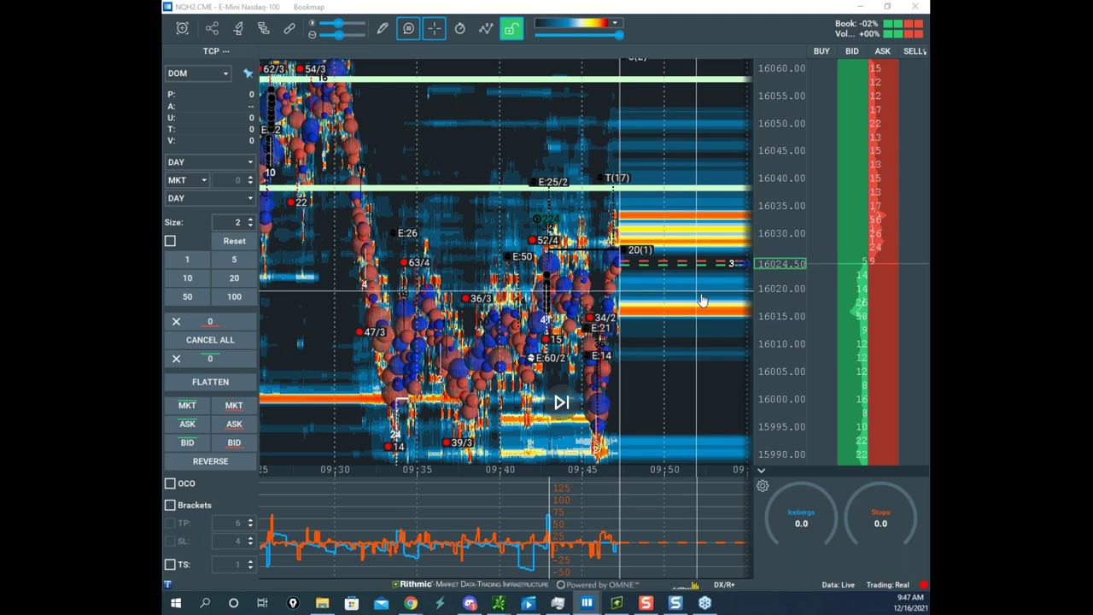
scroll(772, 253, "down", 1)
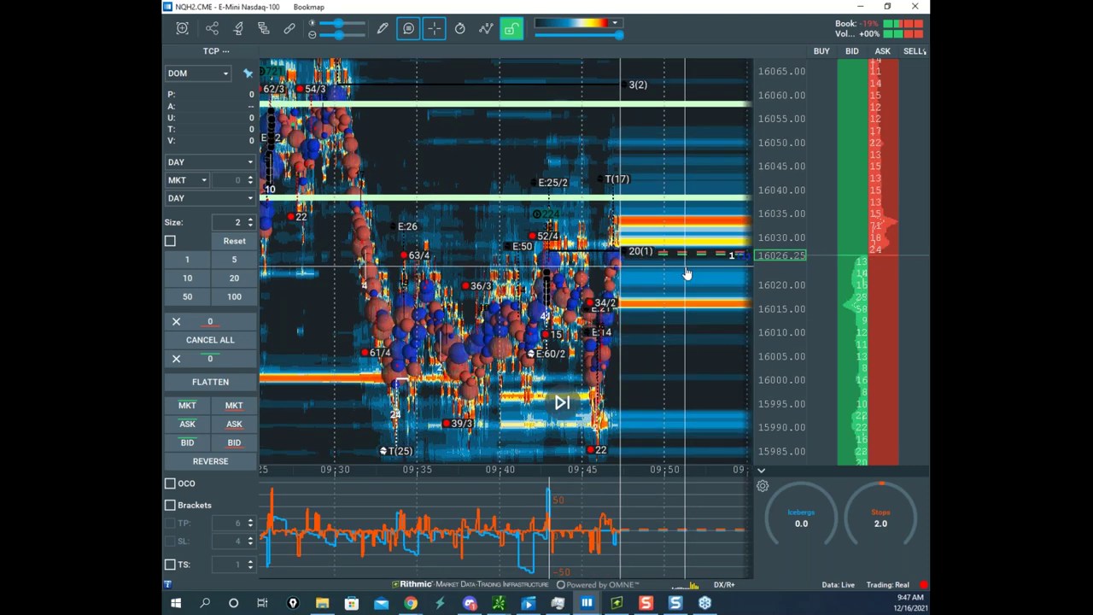
scroll(688, 276, "down", 1)
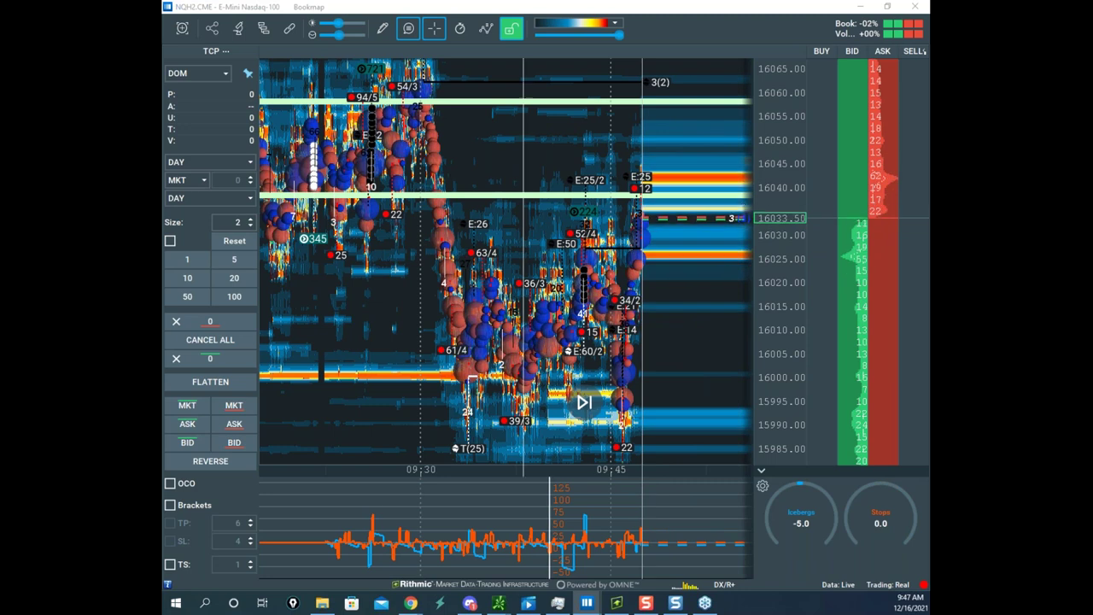
- Examine the minute-level Nasdaq trades around 09:47 and the resting liquidity between about 16020 and 16040
scroll(564, 258, "up", 5)
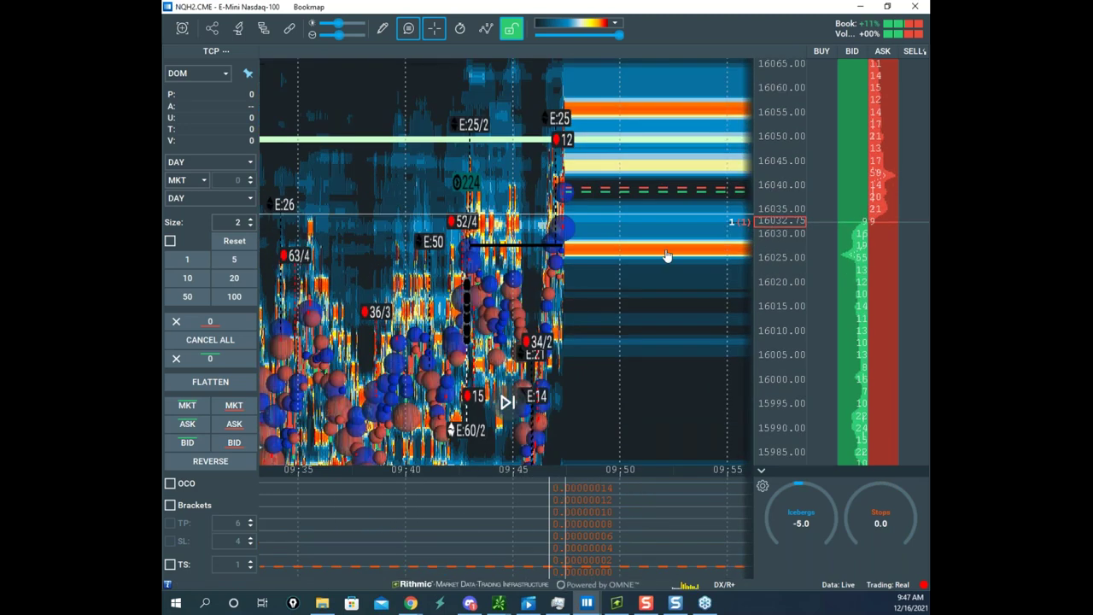
scroll(642, 344, "up", 5)
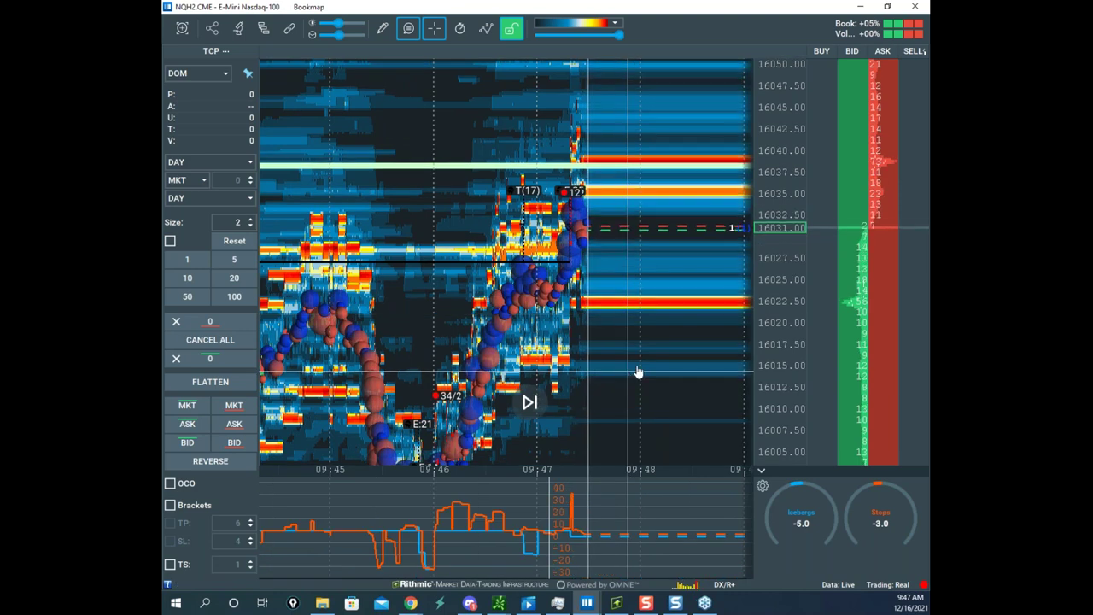
scroll(770, 222, "up", 4)
left_click_drag(680, 230, 674, 276)
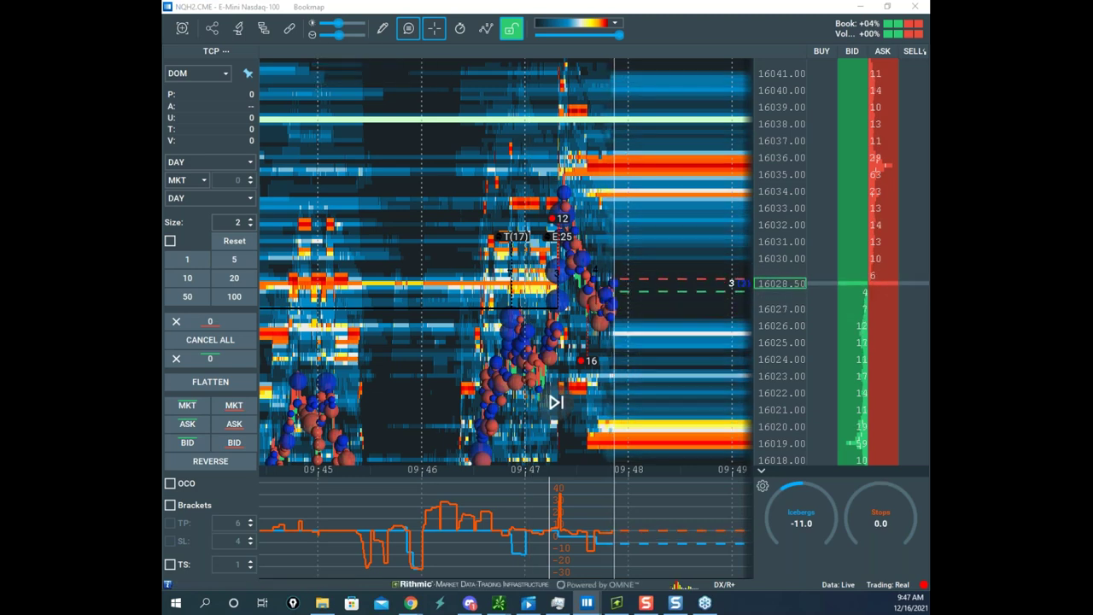
- Switch to the E-Mini S&P 500 window, maximize it, and examine the price action between about 4688 and 4704
left_click_drag(163, 20, 656, 39)
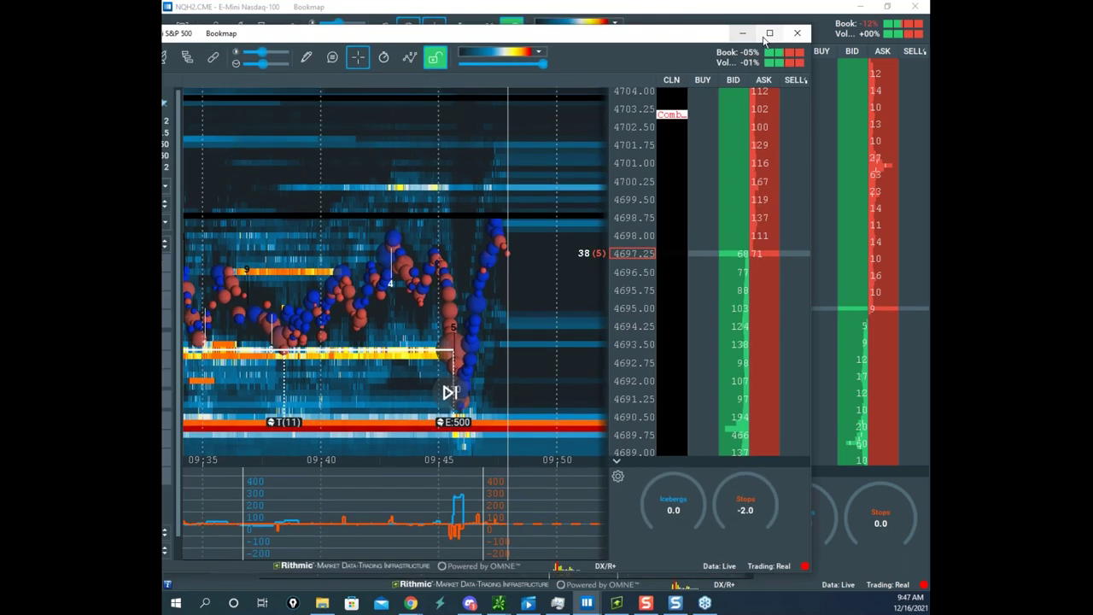
left_click(770, 34)
left_click_drag(753, 298, 759, 251)
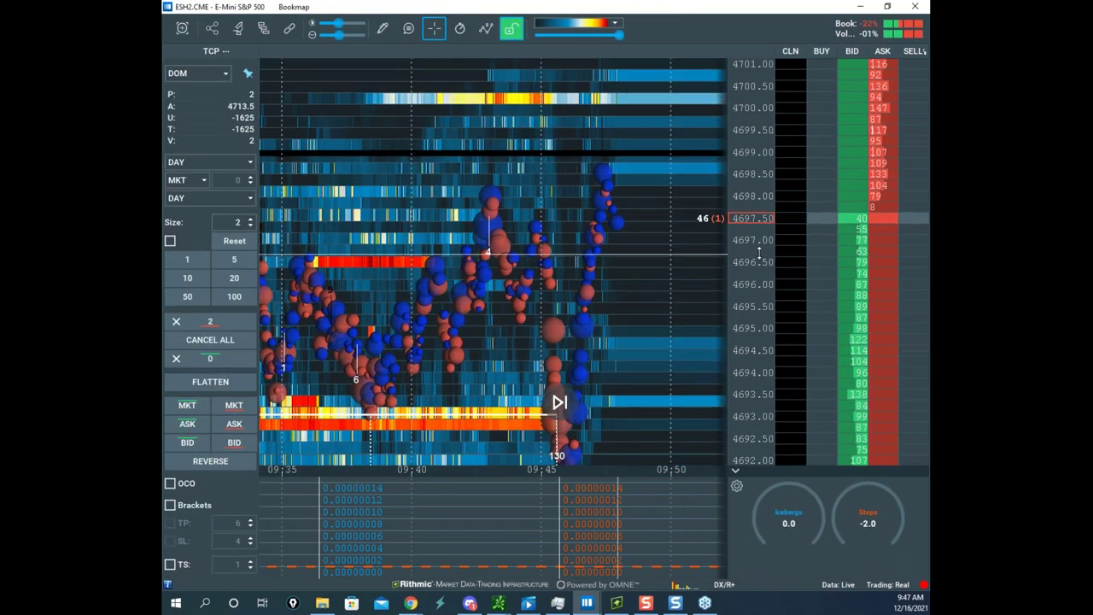
scroll(578, 202, "down", 5)
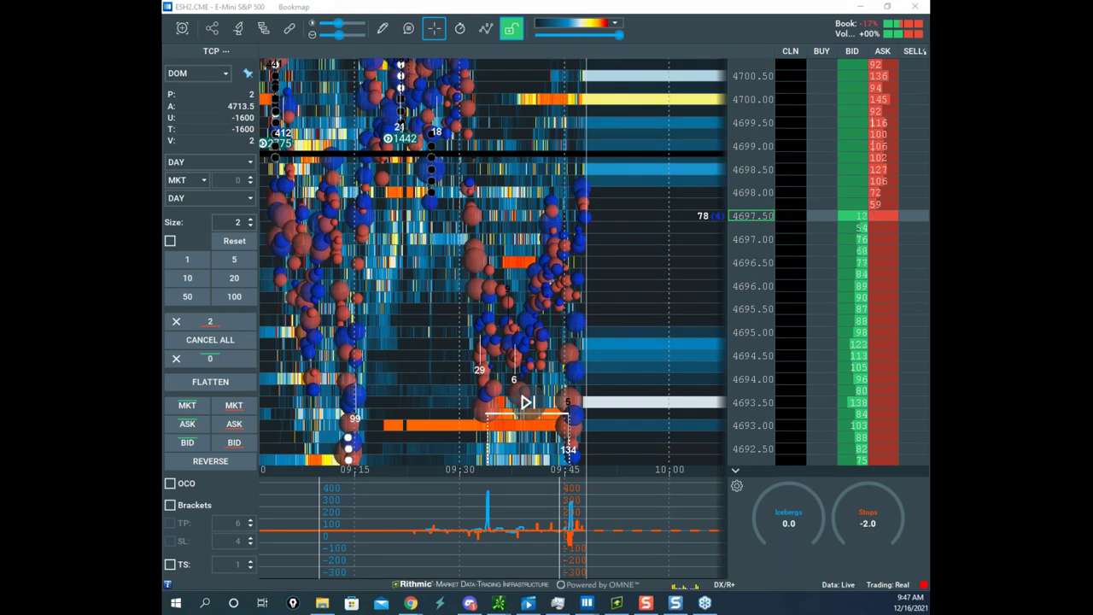
scroll(749, 177, "down", 5)
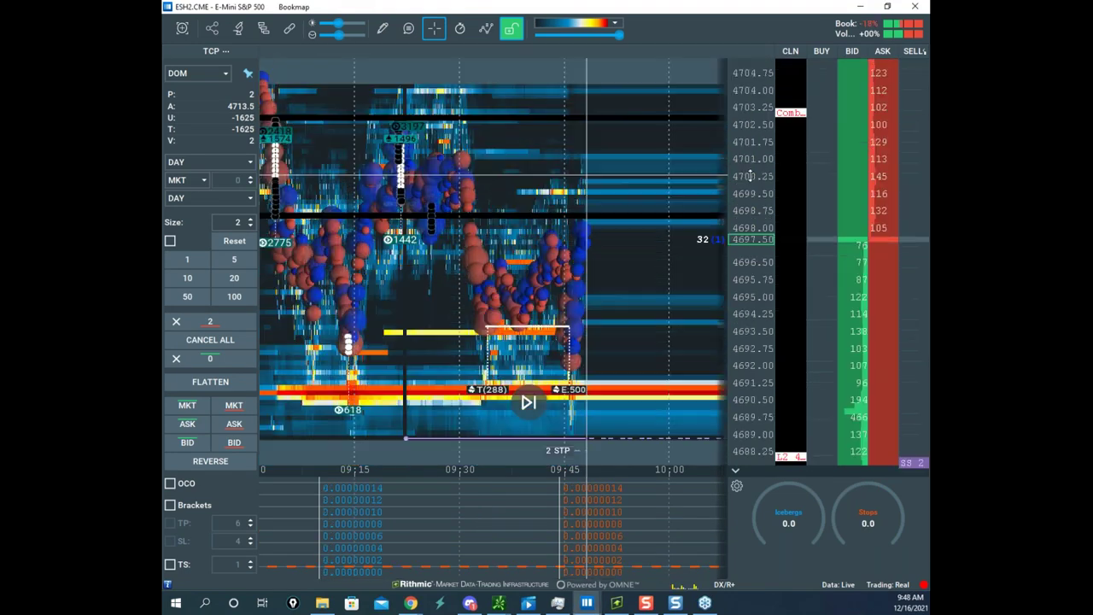
- Mark the early part of the S&P 500 iceberg and stop sub-chart before 09:15 and clear the marking
mouse_move(373, 506)
left_mouse_down()
mouse_move(342, 506)
mouse_move(360, 541)
left_mouse_up()
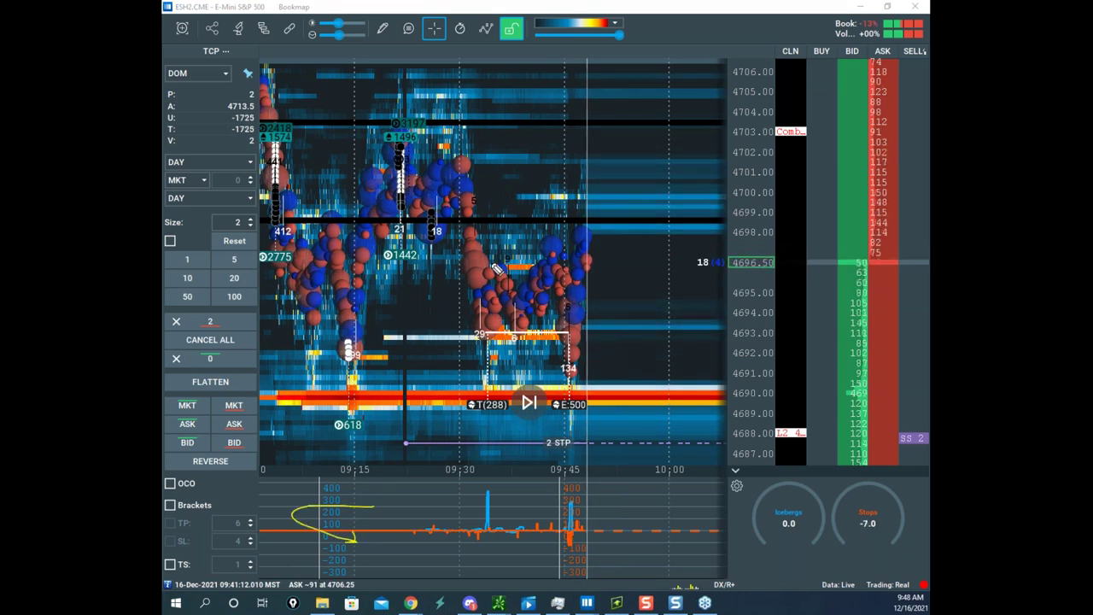
key("Escape")
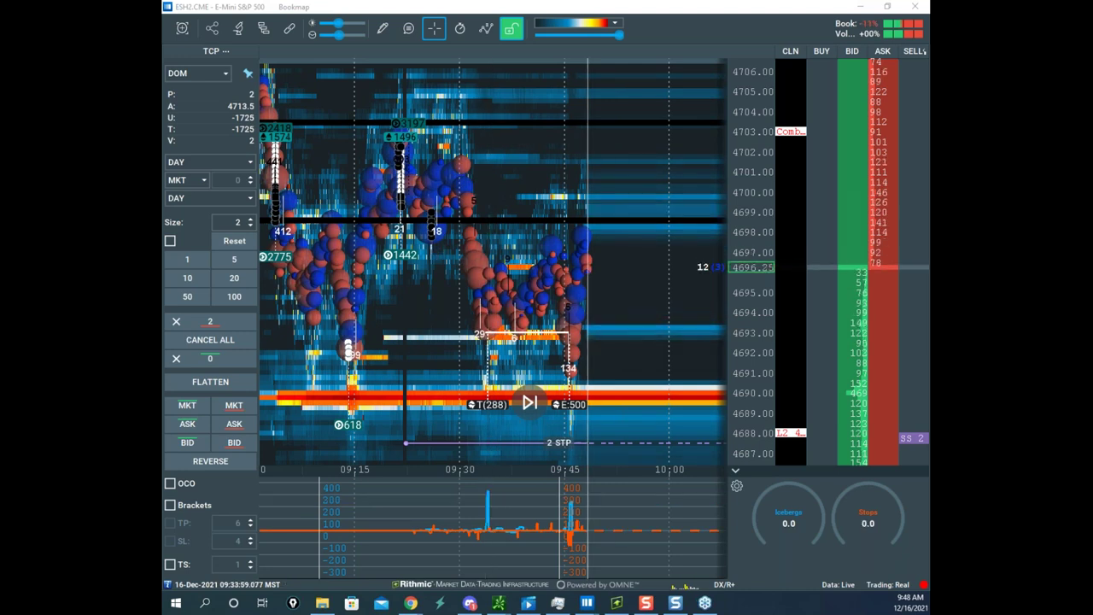
key("Escape")
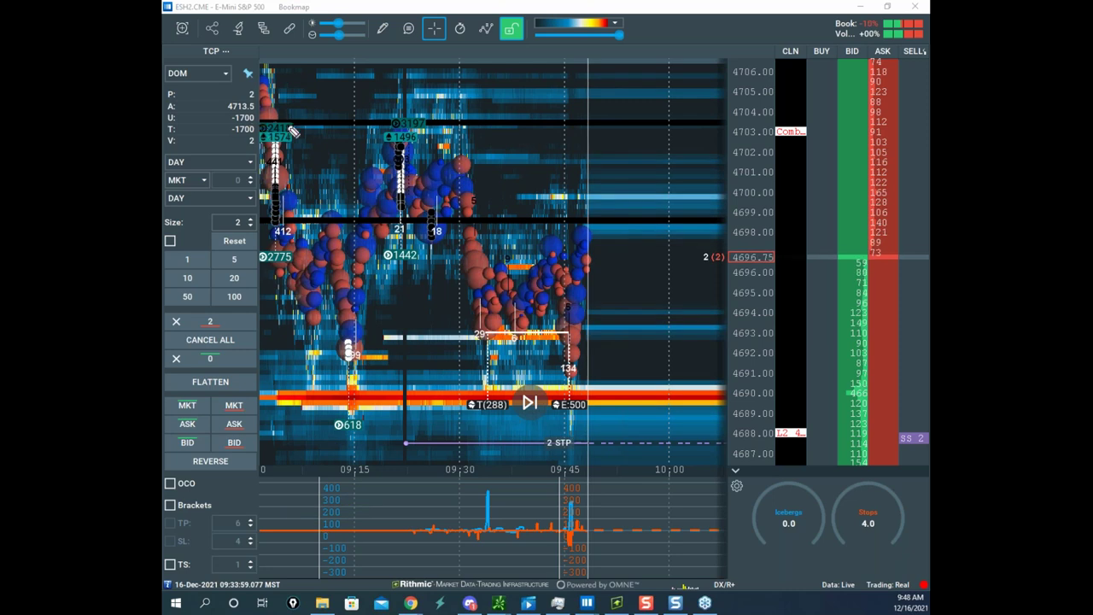
- Sketch the 4698 to 4703 range, the drop to about 4691, and a rebound rejected near 4698, and clear the markings
left_click_drag(255, 126, 449, 122)
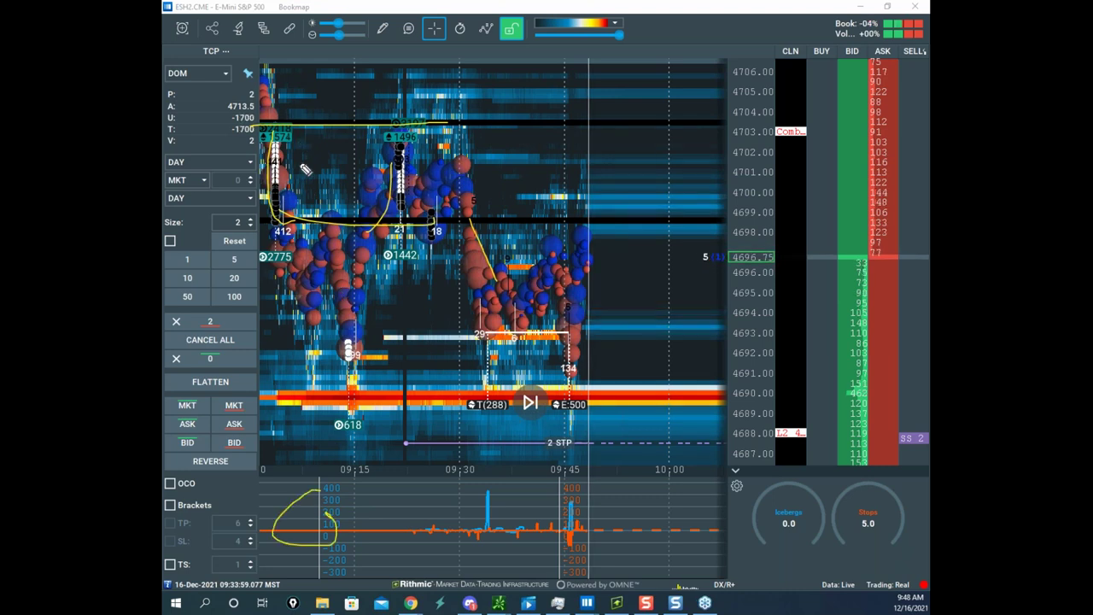
mouse_move(511, 329)
left_mouse_down()
mouse_move(563, 357)
mouse_move(584, 243)
mouse_move(604, 285)
left_mouse_up()
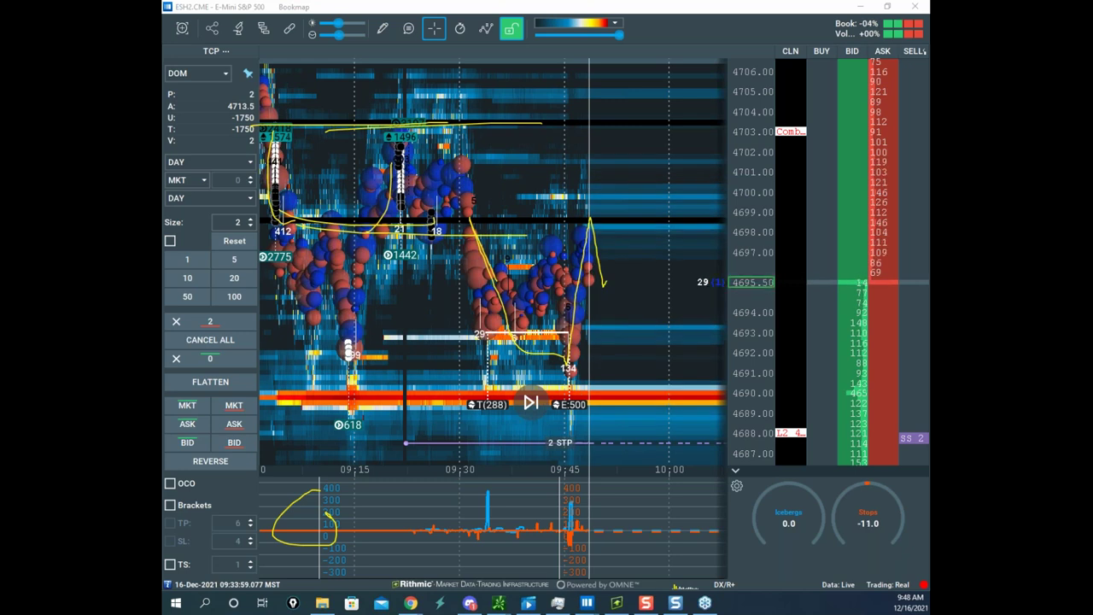
key("Escape")
- Set the E-Mini S&P 500 order size to 4 and examine the order flow around 4696
left_click(250, 220)
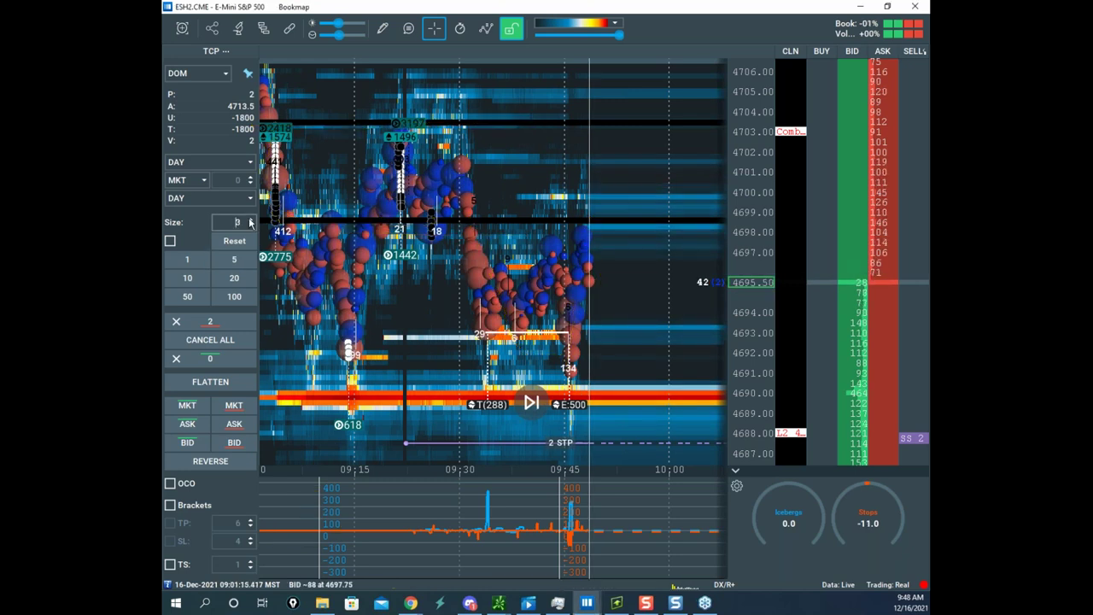
left_click(251, 219)
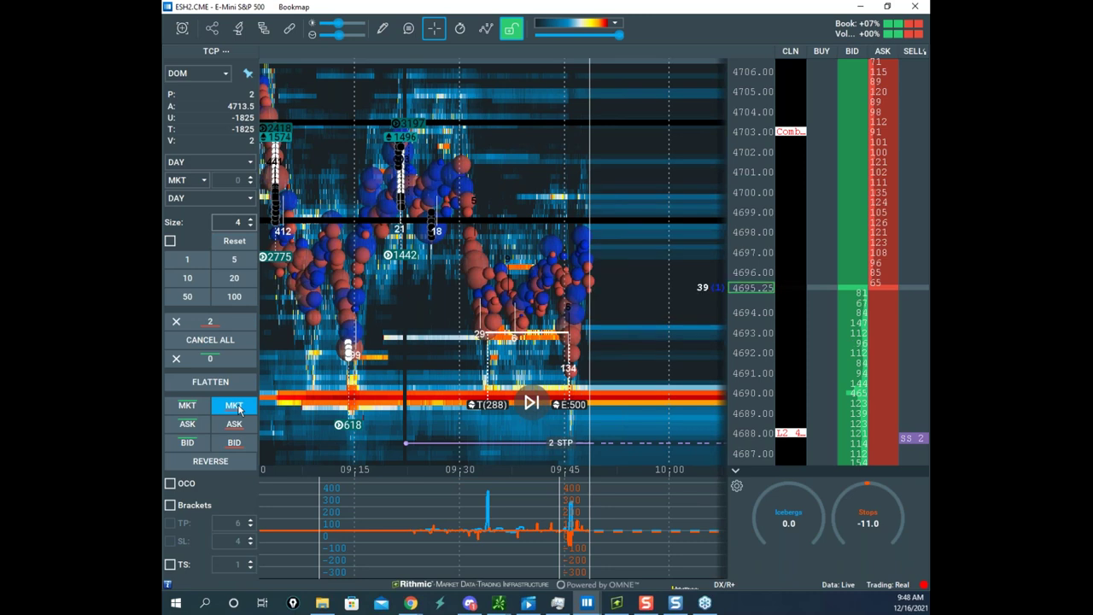
scroll(754, 246, "up", 3)
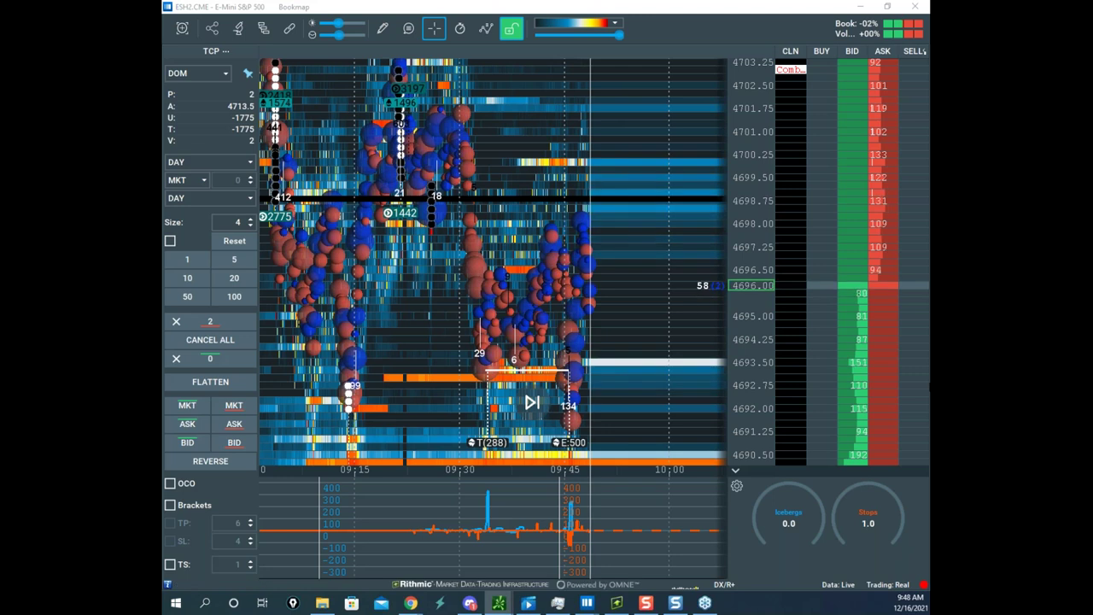
scroll(629, 207, "up", 5)
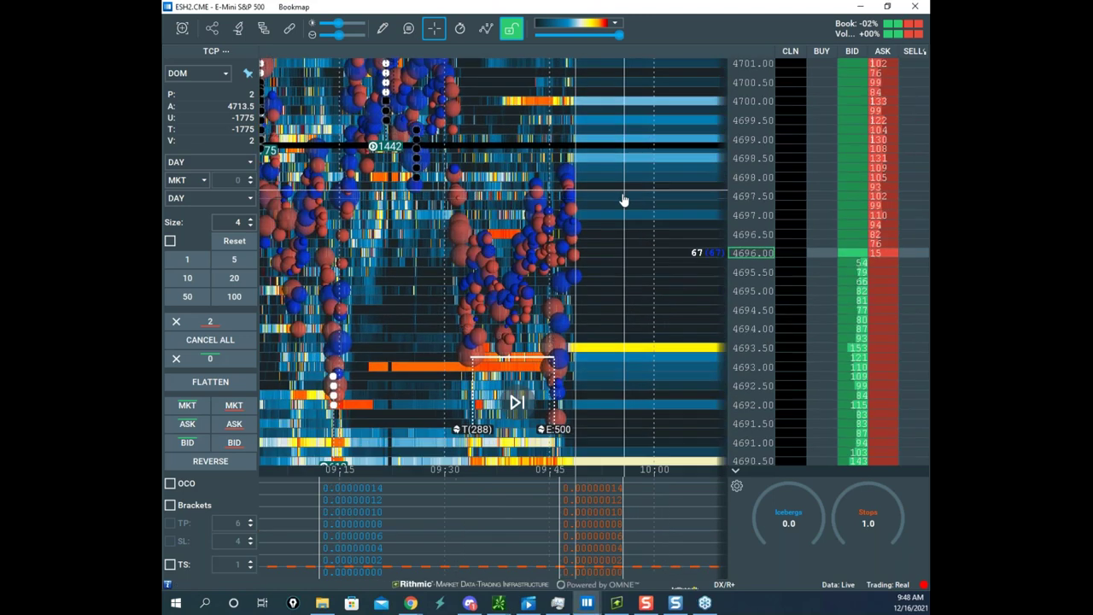
scroll(630, 207, "up", 3)
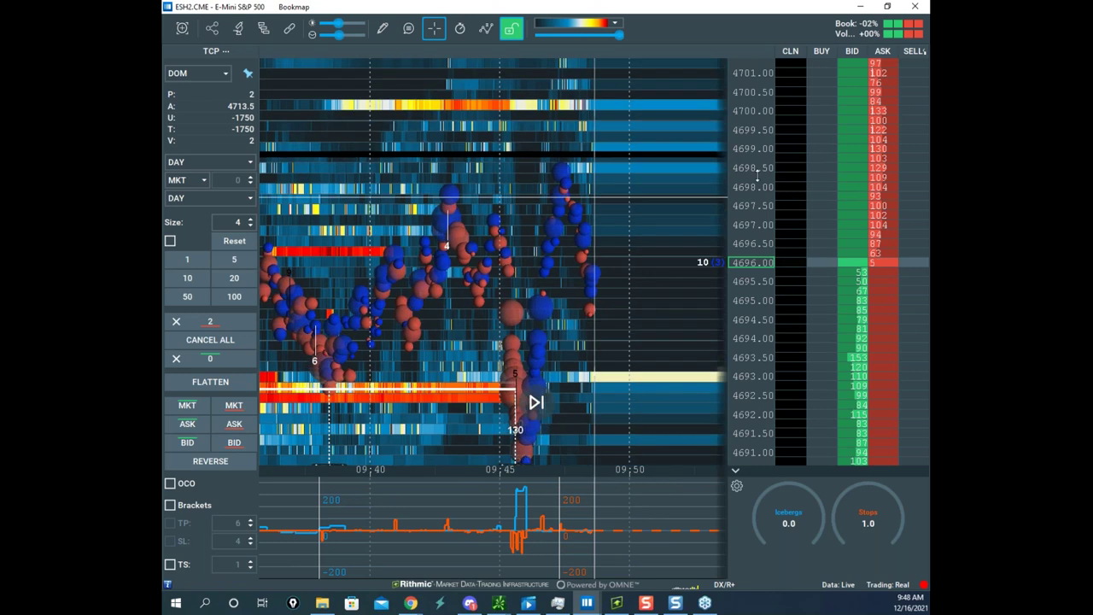
scroll(671, 214, "up", 2)
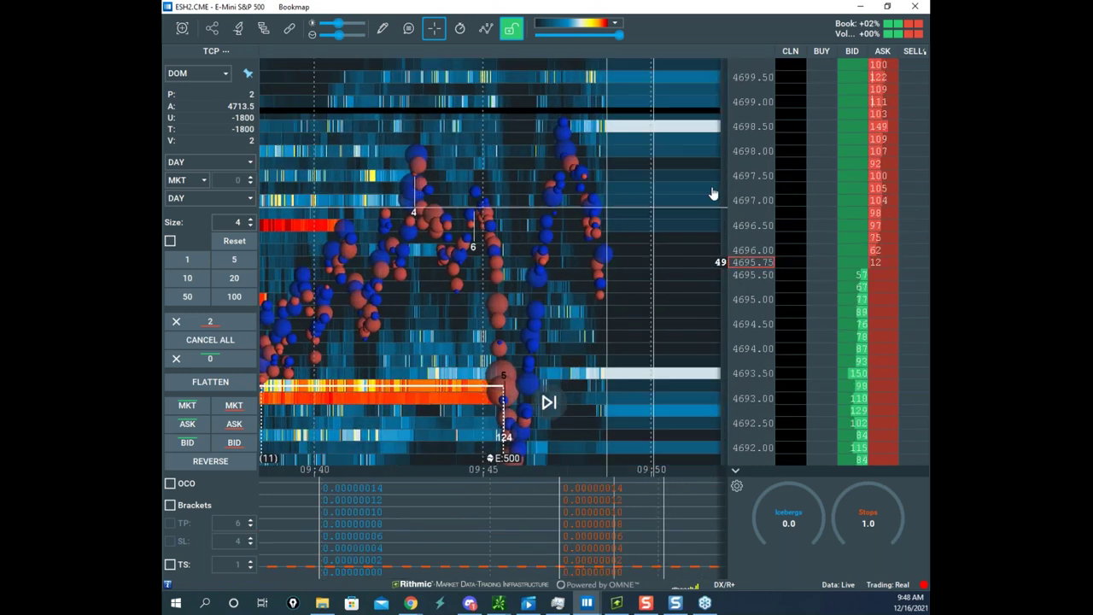
- Place a sell stop order for 4 contracts at 4694.00 in the E-Mini S&P 500
scroll(595, 170, "up", 5)
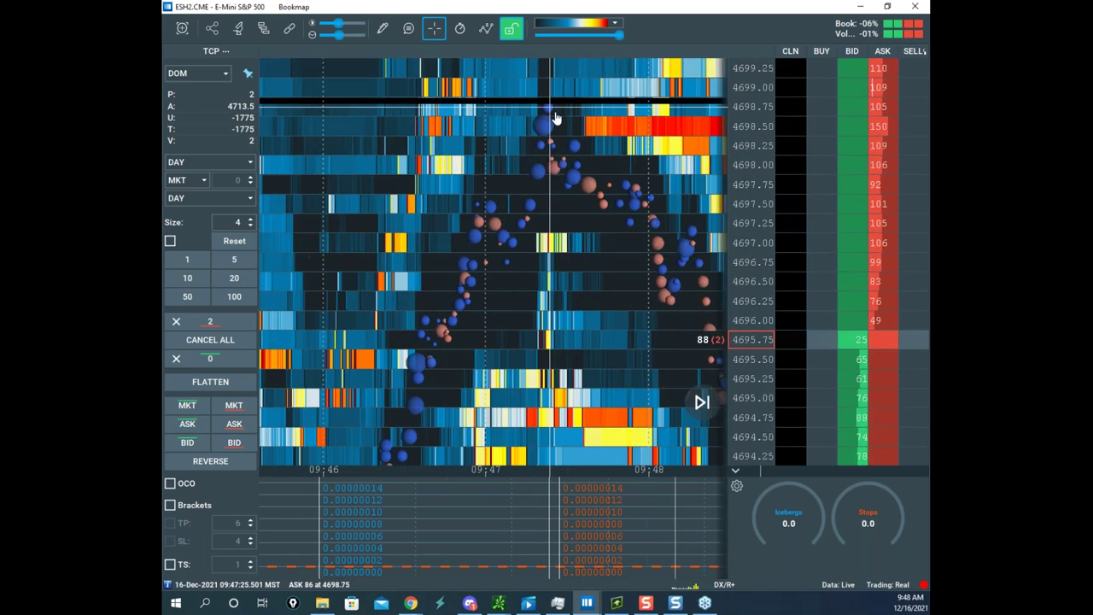
scroll(597, 128, "down", 5)
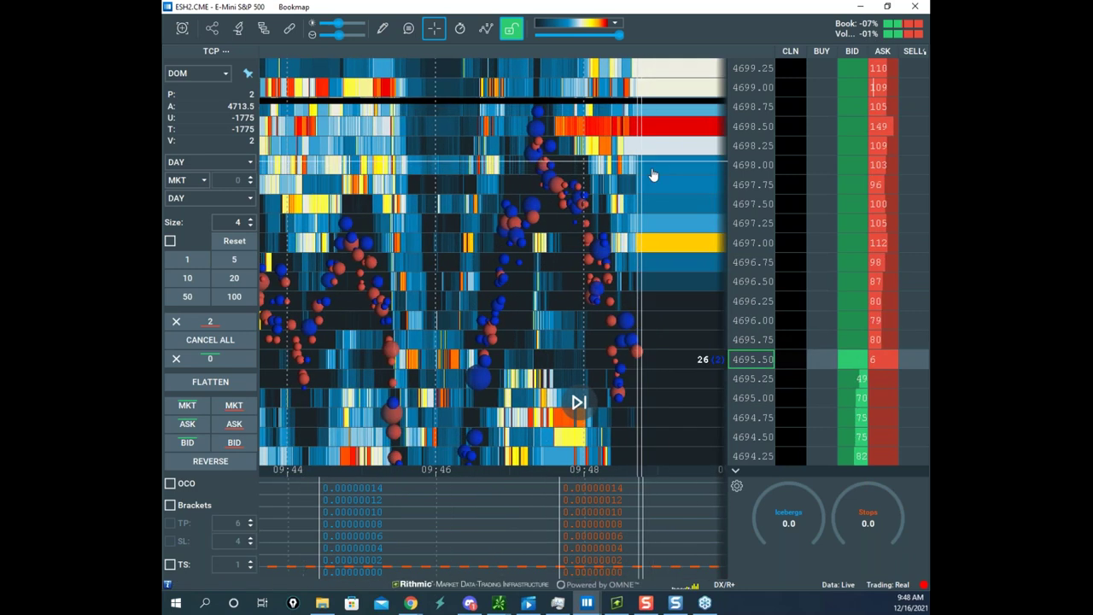
scroll(752, 175, "down", 5)
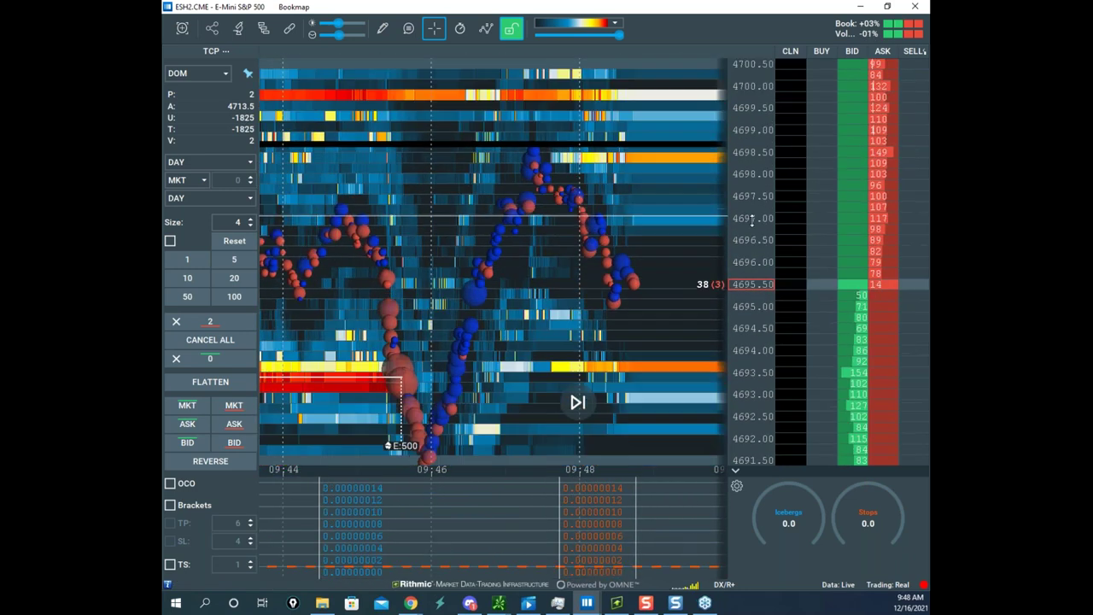
left_click(880, 346)
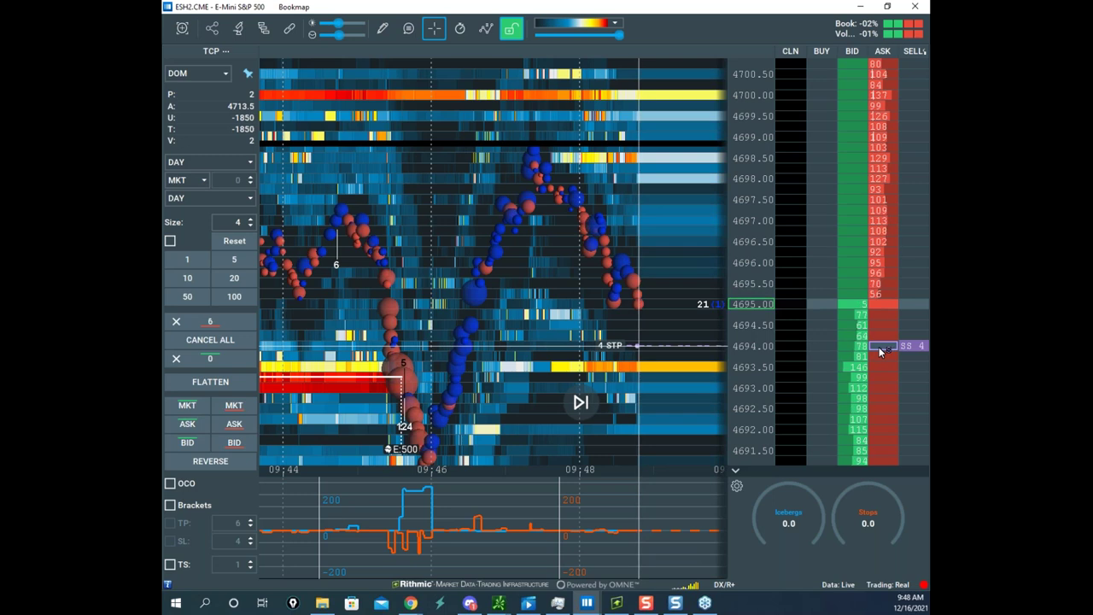
- Examine the S&P 500 price action and resting liquidity around the new stop order, from about 4684 to 4708
scroll(788, 192, "down", 3)
scroll(705, 316, "down", 2)
left_click_drag(706, 317, 607, 244)
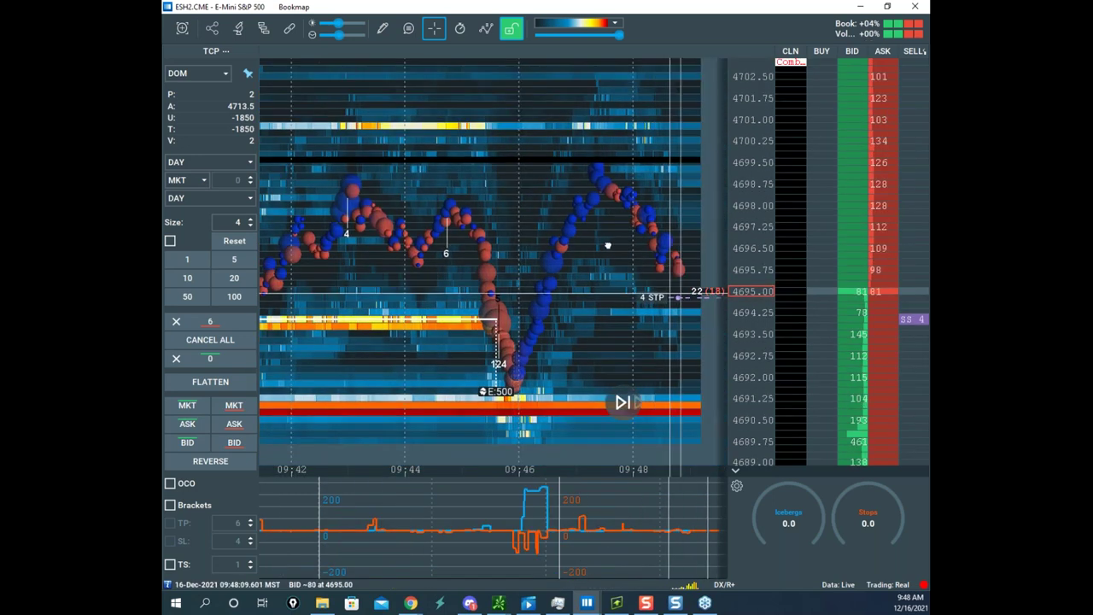
left_click_drag(630, 202, 634, 279)
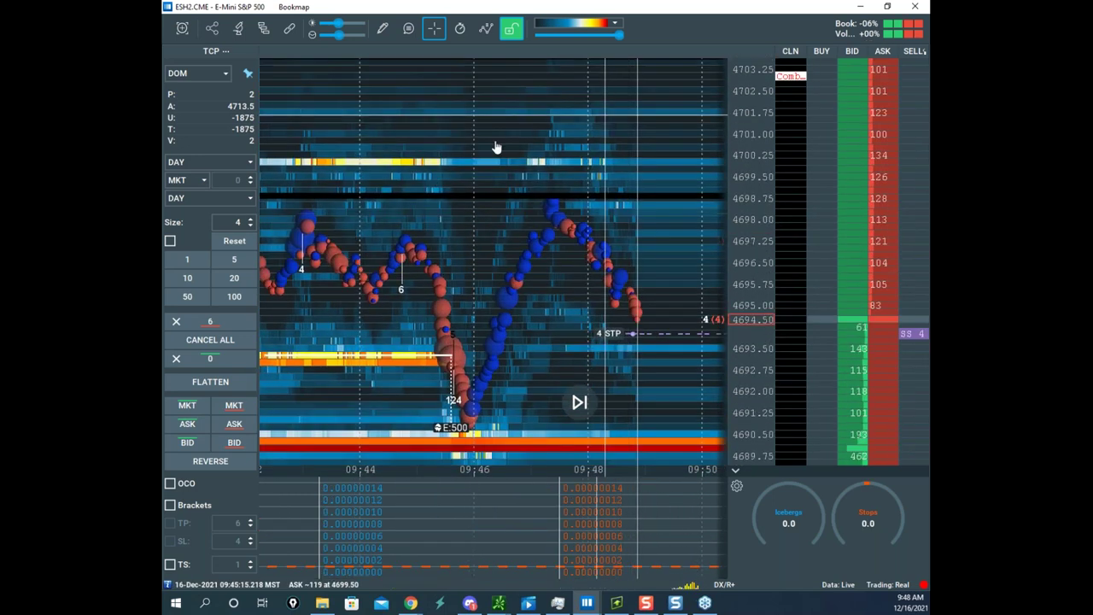
scroll(628, 222, "down", 3)
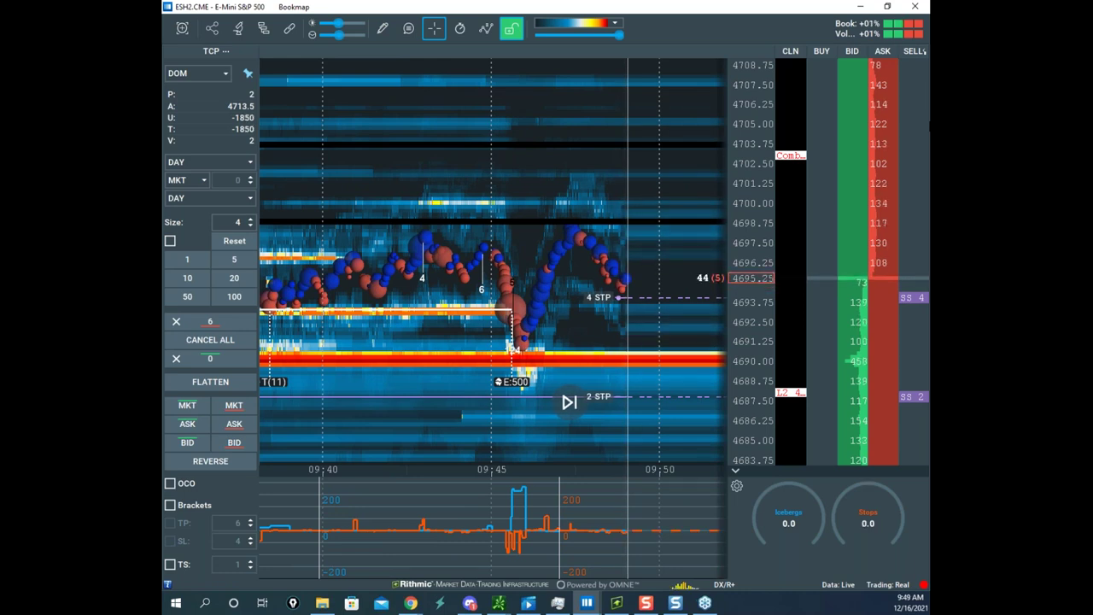
- Switch to the E-Mini Nasdaq-100 window and examine the price action between about 16005 and 16047 since 09:42
left_click_drag(724, 10, 4, 277)
scroll(451, 224, "down", 5)
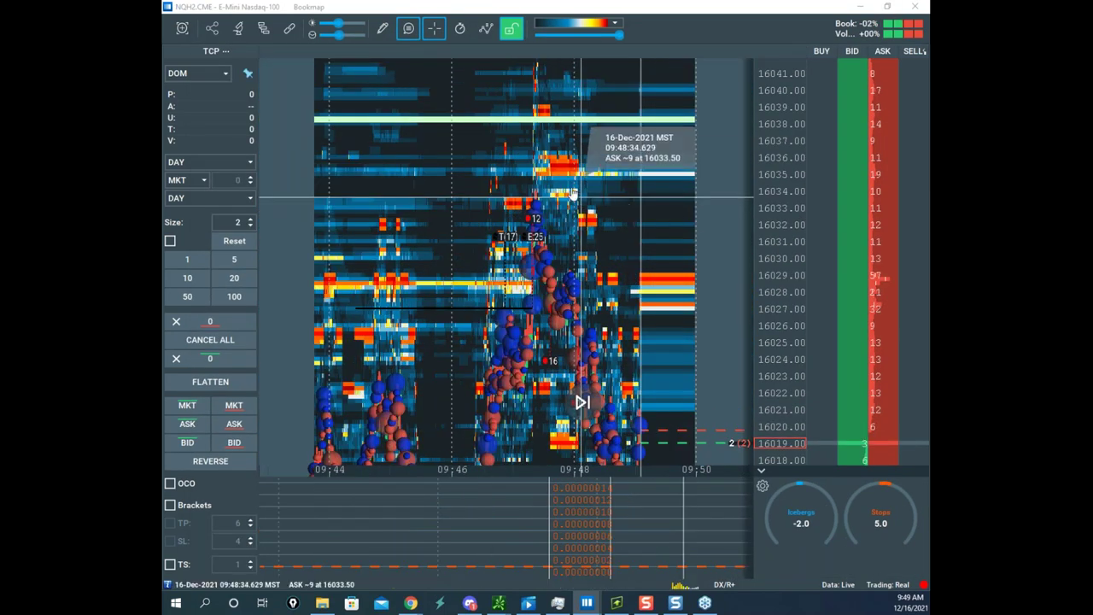
scroll(662, 193, "down", 5)
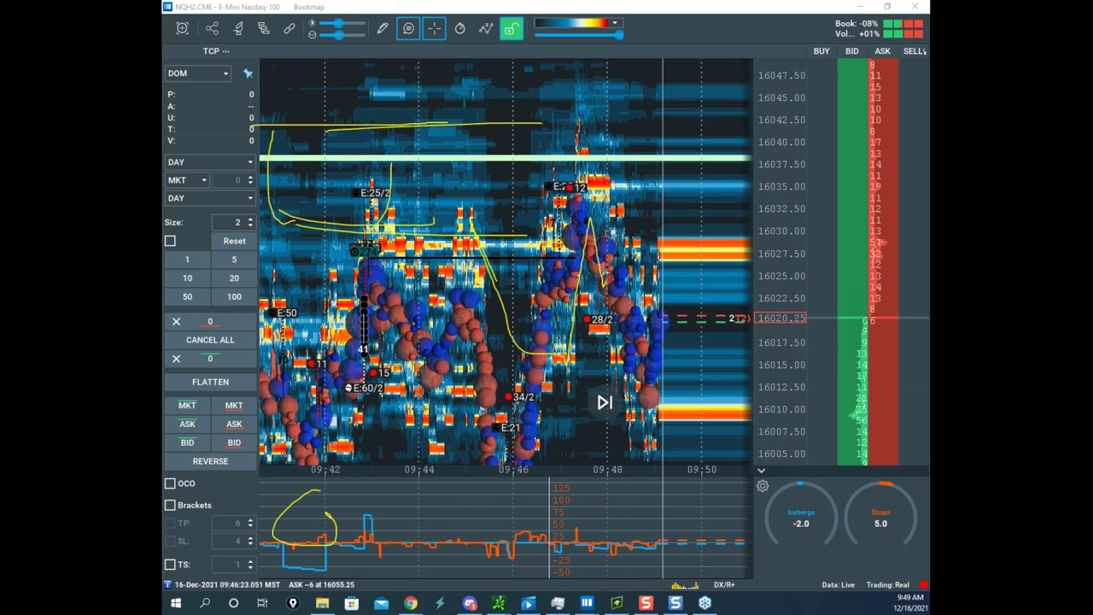
- Sketch Nasdaq swings between about 16016 and 16031, a spike to about 16042 and a drop to about 16007, and clear the markings
mouse_move(563, 188)
left_mouse_down()
mouse_move(686, 196)
mouse_move(726, 312)
mouse_move(721, 136)
mouse_move(800, 322)
mouse_move(812, 390)
left_mouse_up()
left_click_drag(769, 343, 811, 390)
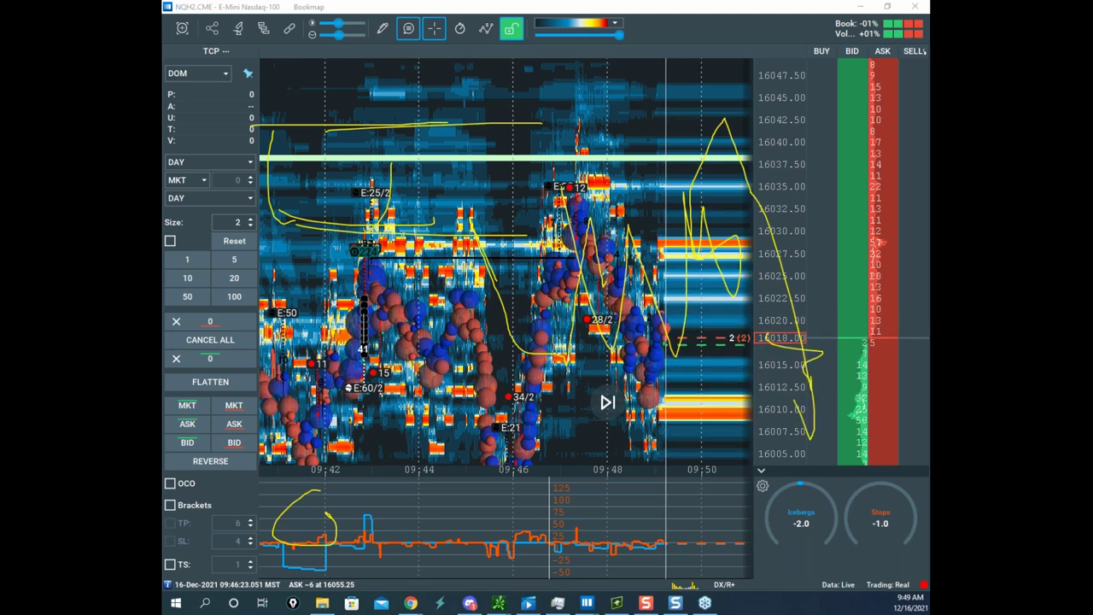
key("Escape")
scroll(678, 129, "down", 3)
scroll(774, 141, "down", 3)
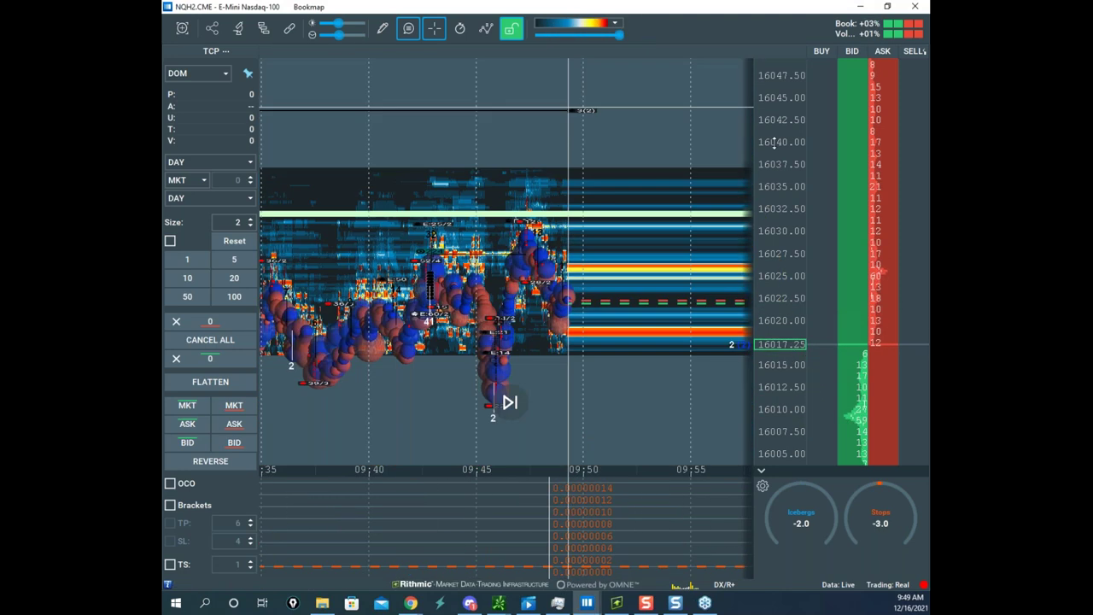
scroll(551, 126, "down", 2)
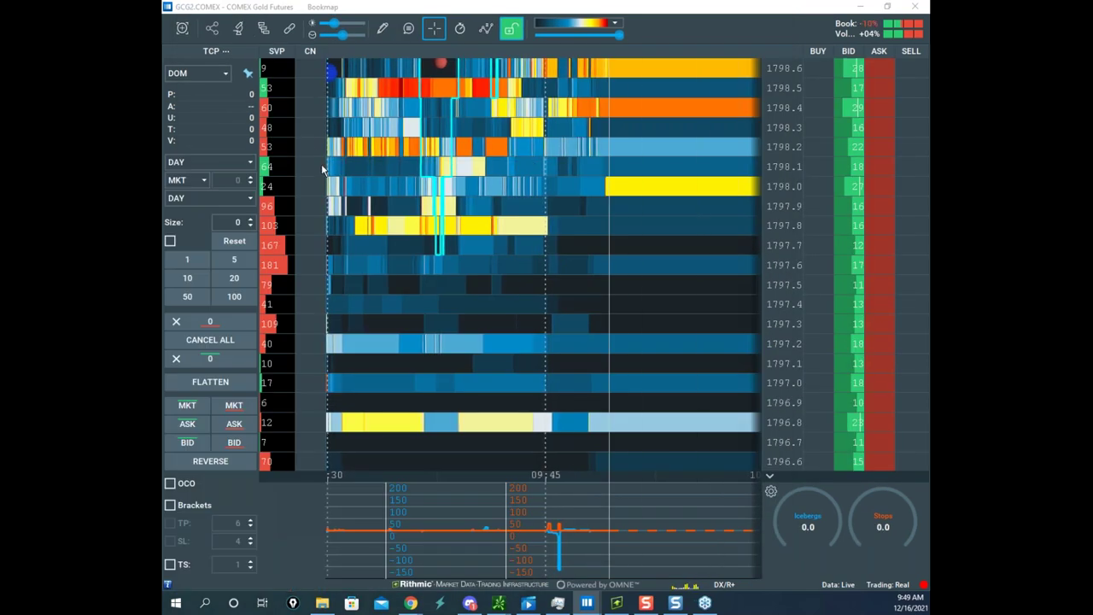
- Examine the COMEX Gold Futures trades, stops and icebergs around the 1800.0 level near 09:45
scroll(546, 256, "down", 5)
scroll(784, 193, "down", 2)
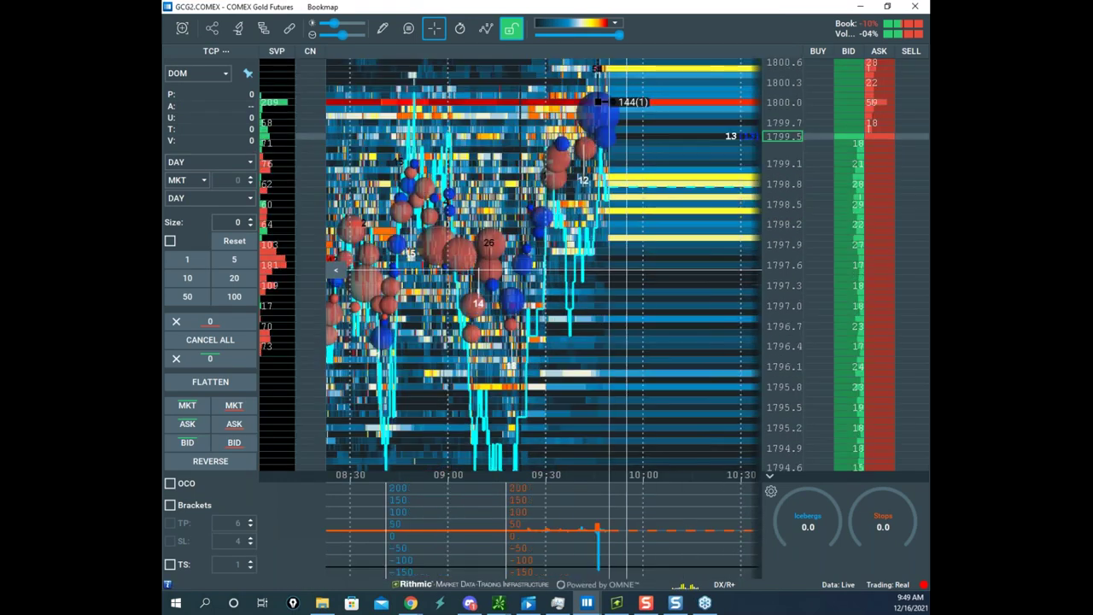
left_click_drag(606, 220, 593, 346)
scroll(778, 183, "up", 2)
scroll(680, 230, "up", 5)
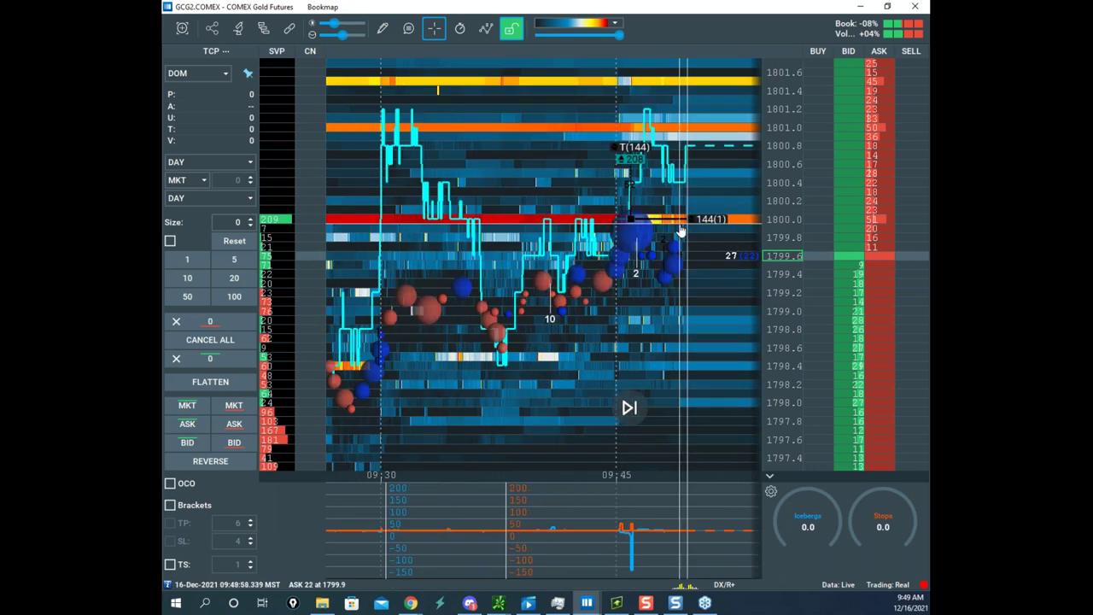
scroll(681, 283, "up", 3)
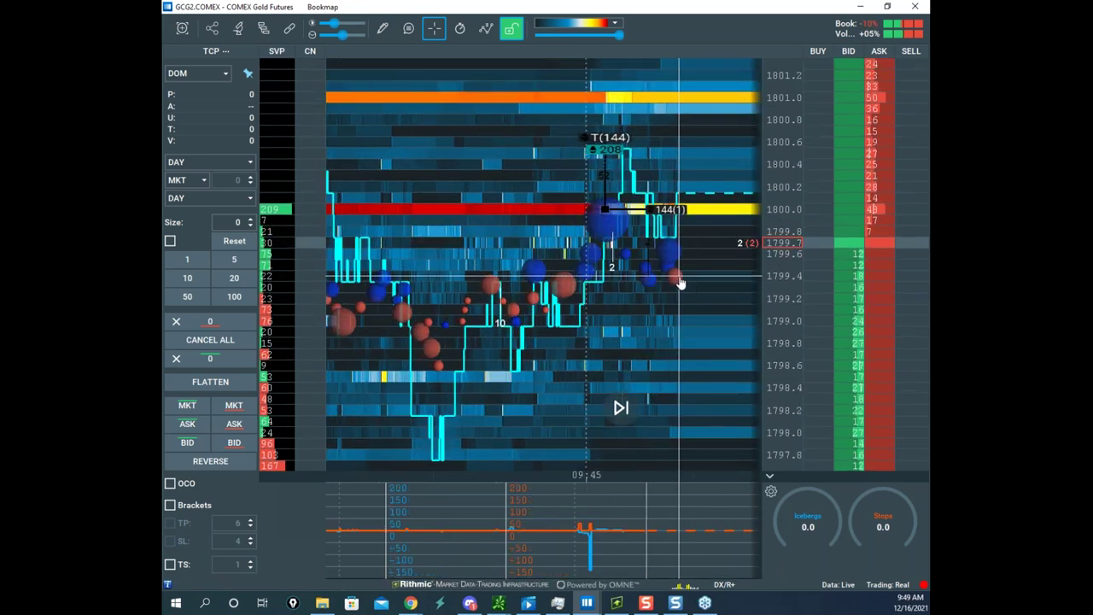
scroll(680, 283, "up", 2)
left_click_drag(681, 283, 588, 329)
scroll(777, 263, "up", 3)
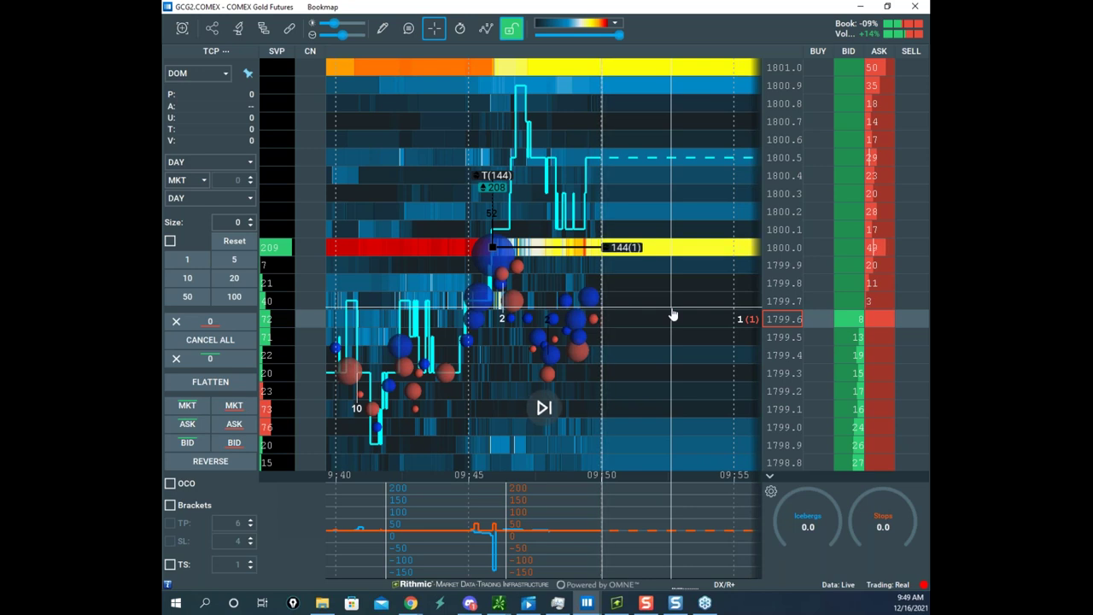
- Compare gold's price action since 09:30 with the resting liquidity between about 1797.6 and 1801.6
scroll(792, 147, "down", 3)
scroll(589, 197, "down", 3)
left_click_drag(587, 197, 666, 175)
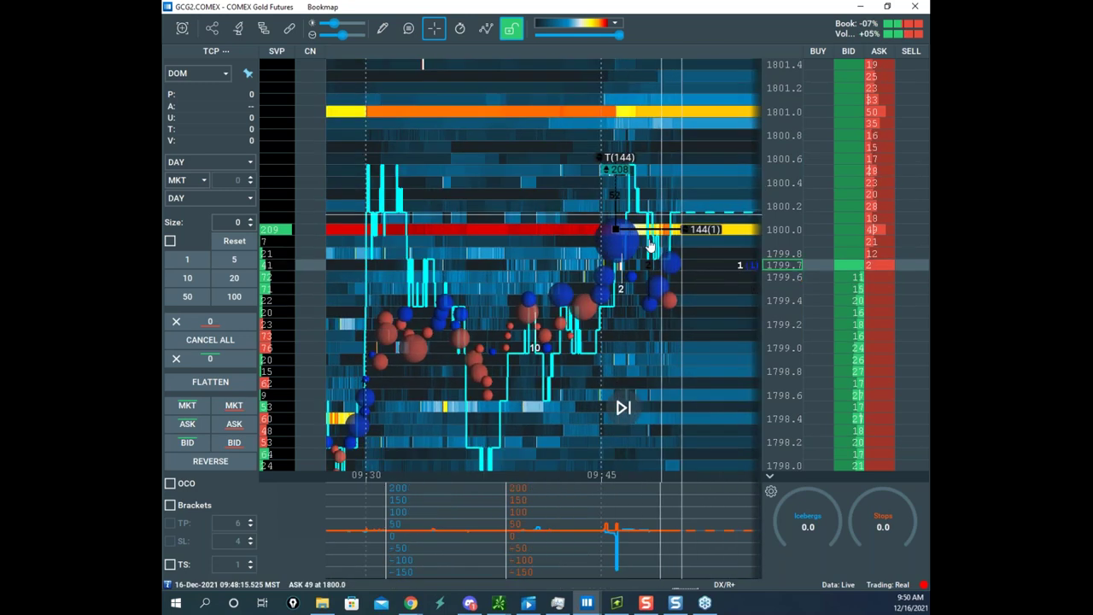
scroll(775, 208, "down", 1)
scroll(698, 231, "down", 2)
left_click_drag(698, 231, 585, 214)
scroll(774, 228, "down", 1)
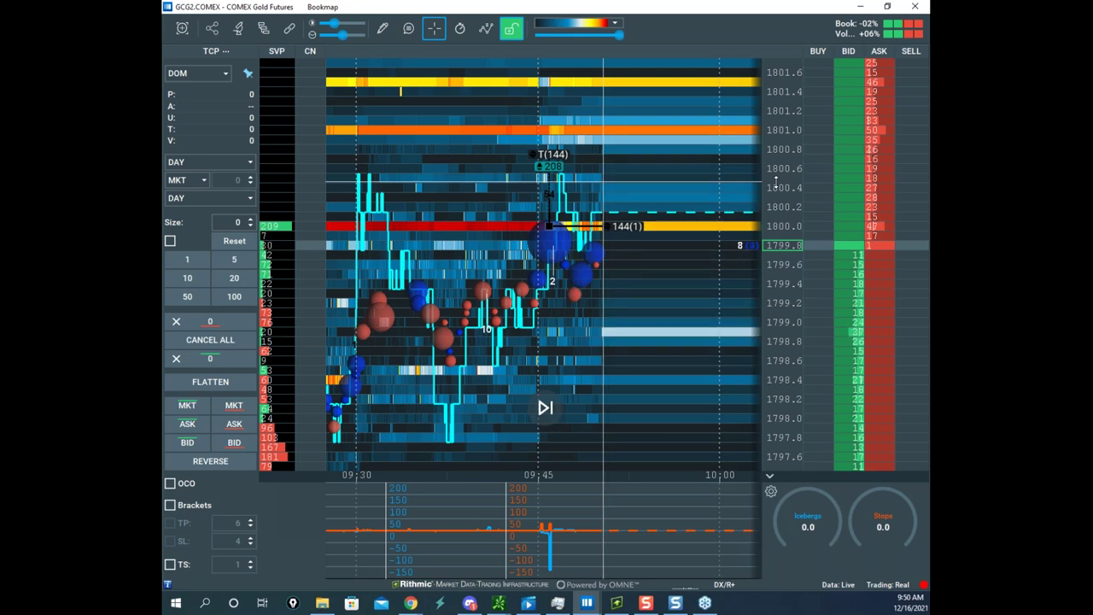
- Switch to the E-Mini S&P 500 window, maximize it, and clear the leftover markings
left_click_drag(164, 40, 464, 41)
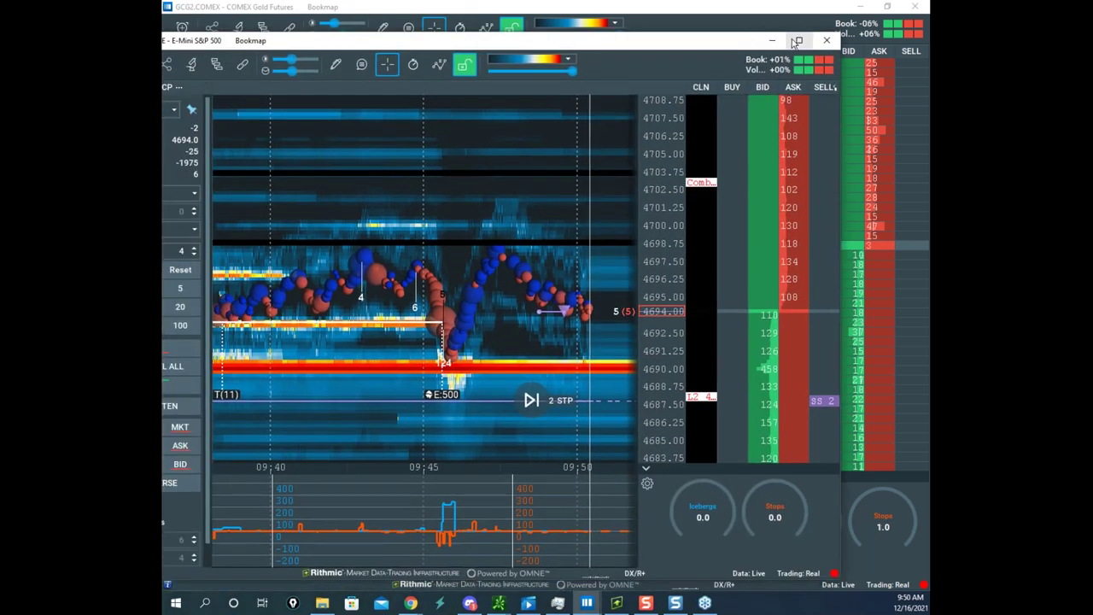
left_click(796, 41)
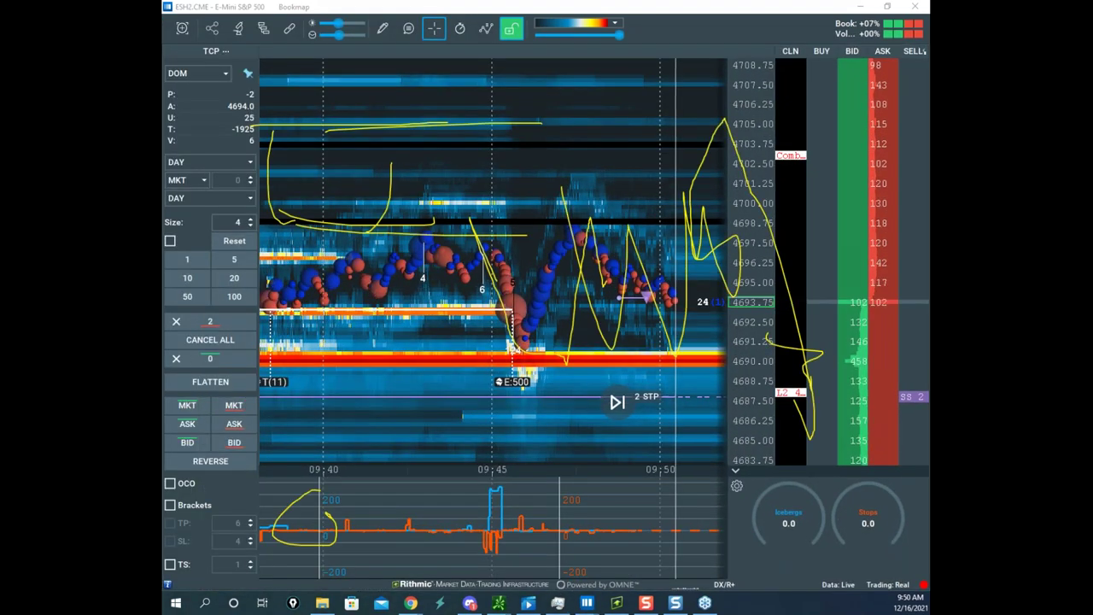
left_click(598, 282)
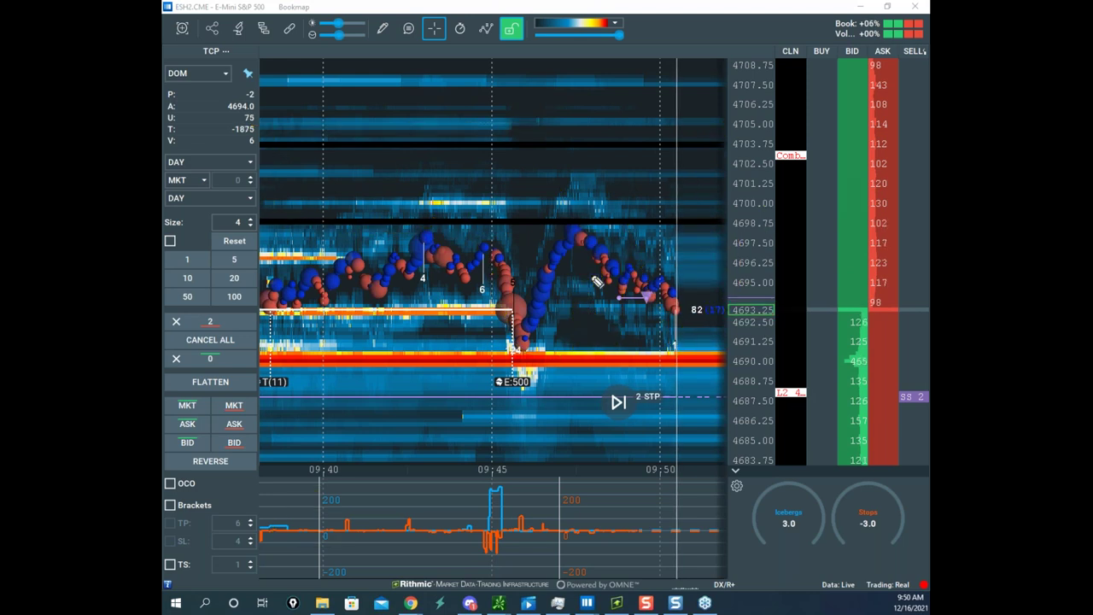
- Sketch an S&P 500 peak near 4699 falling to about 4692, a mark near 4684, and a rebound line up to about 4707
mouse_move(683, 314)
left_mouse_down()
mouse_move(680, 357)
mouse_move(728, 318)
left_mouse_up()
mouse_move(709, 435)
left_mouse_down()
mouse_move(704, 461)
mouse_move(723, 452)
left_mouse_up()
left_click_drag(731, 421, 734, 436)
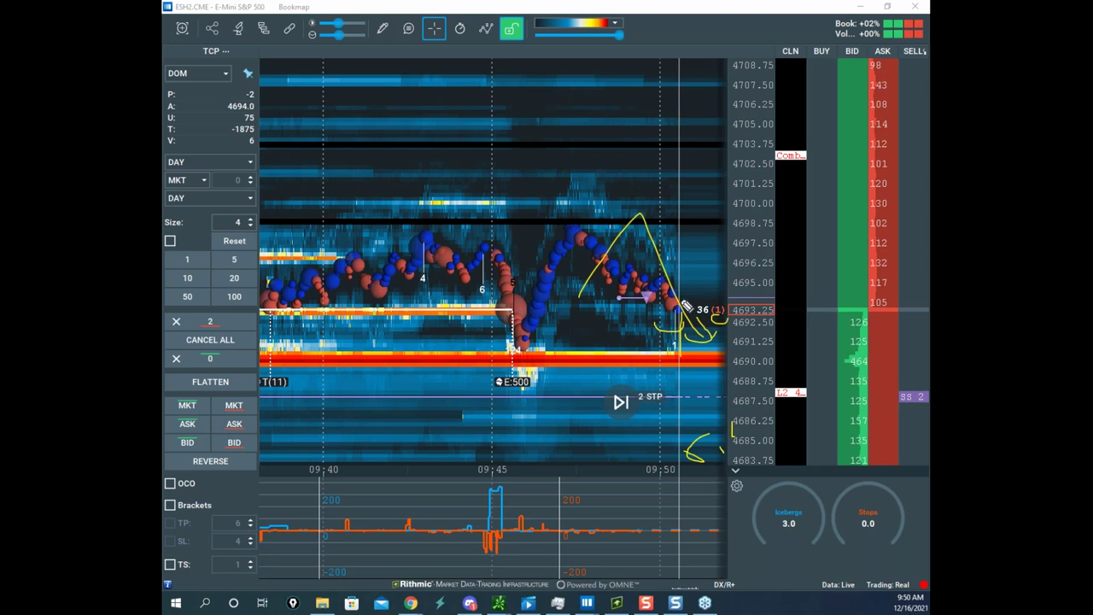
mouse_move(716, 346)
left_mouse_down()
mouse_move(679, 282)
mouse_move(695, 92)
mouse_move(715, 128)
left_mouse_up()
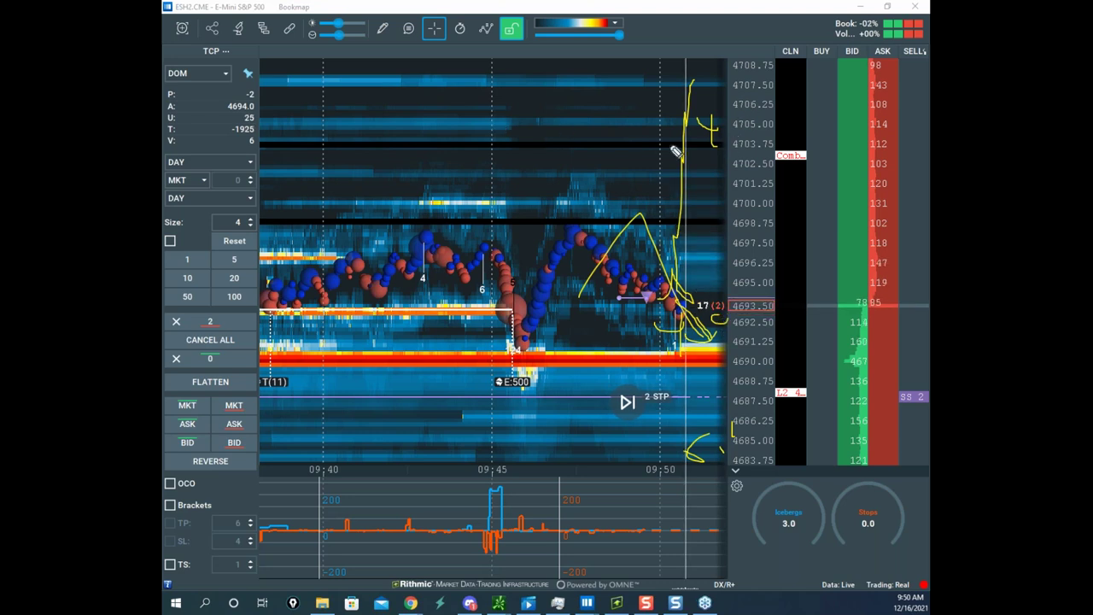
- Annotate the 4703 to 4707 area with curves, arrows and handwritten figures, cross them out, and clear all markings
left_click_drag(702, 149, 736, 276)
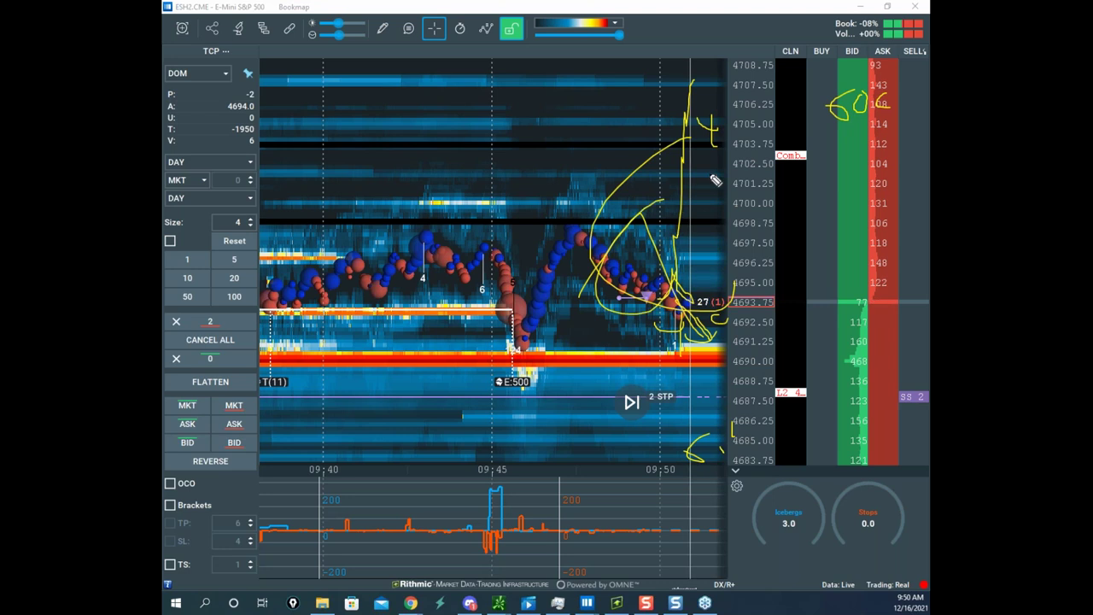
mouse_move(782, 134)
left_mouse_down()
mouse_move(801, 134)
mouse_move(740, 154)
left_mouse_up()
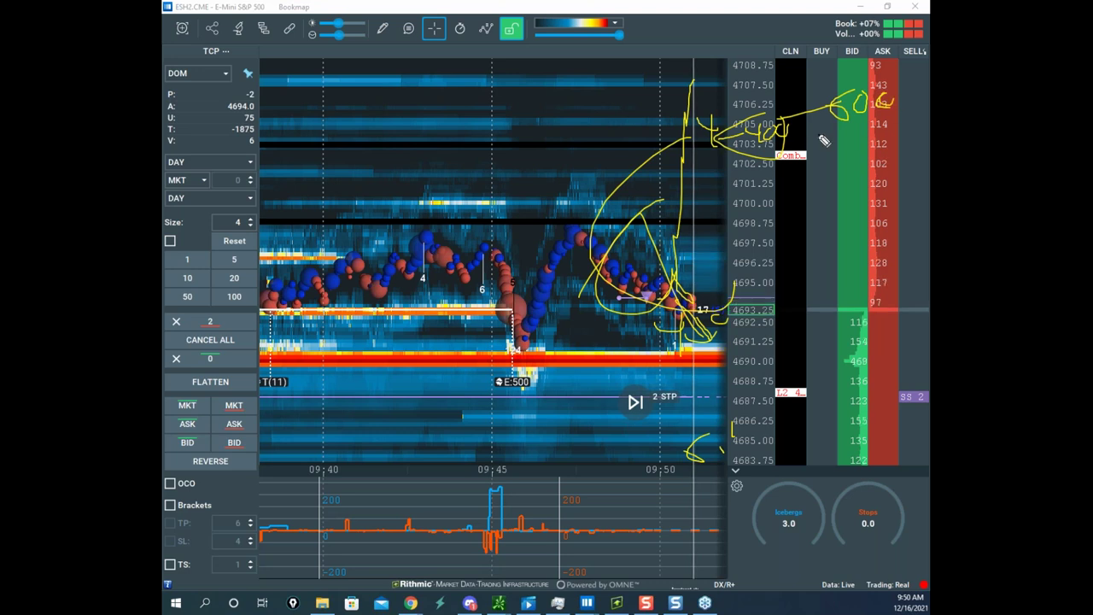
left_click_drag(802, 137, 840, 168)
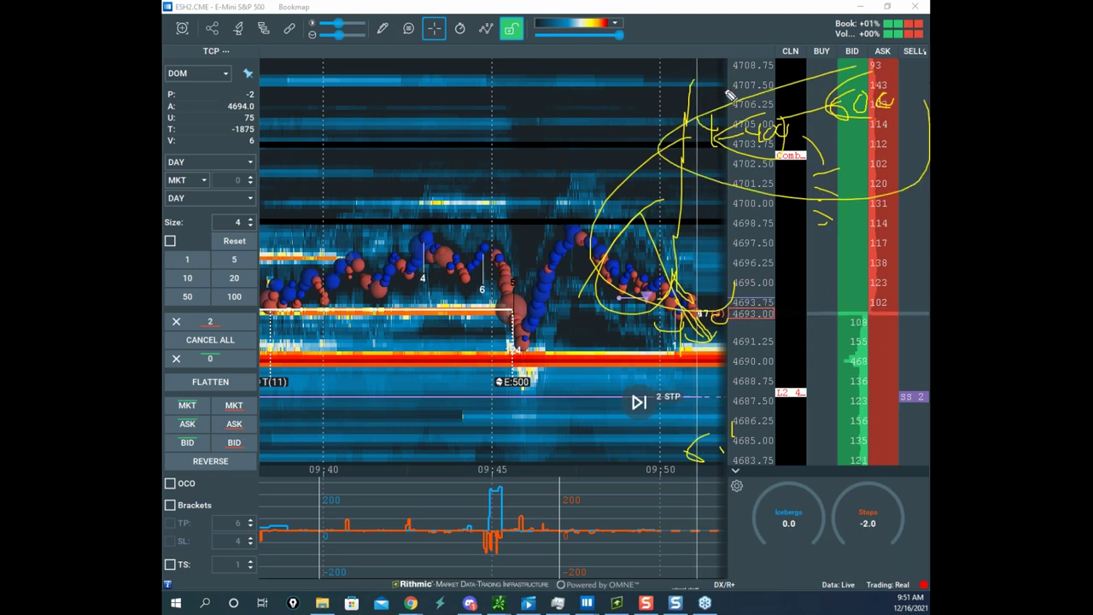
left_click_drag(743, 124, 921, 53)
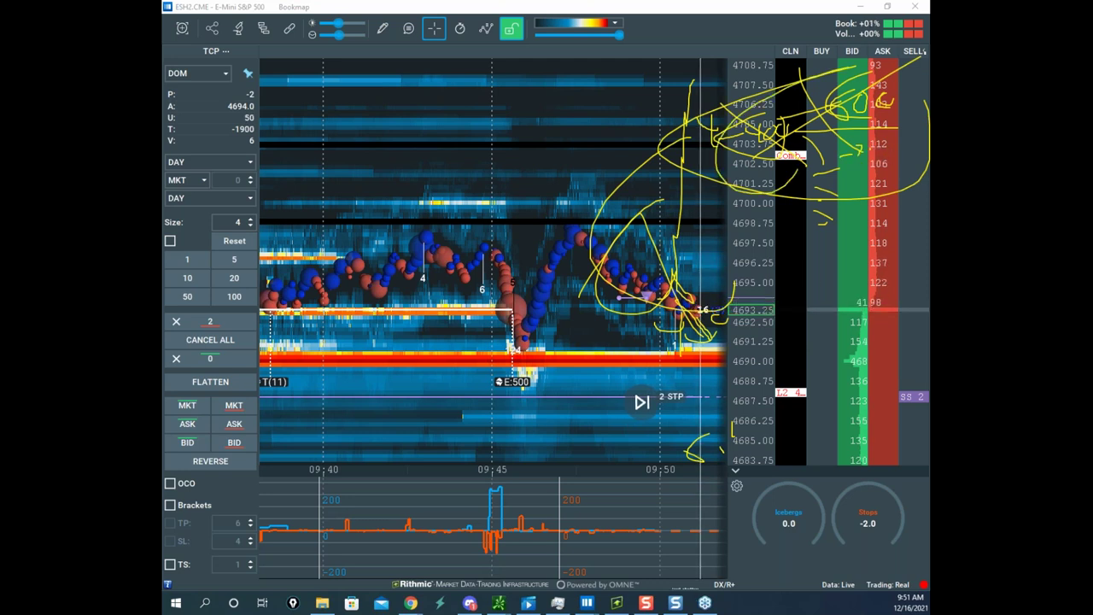
right_click(725, 98)
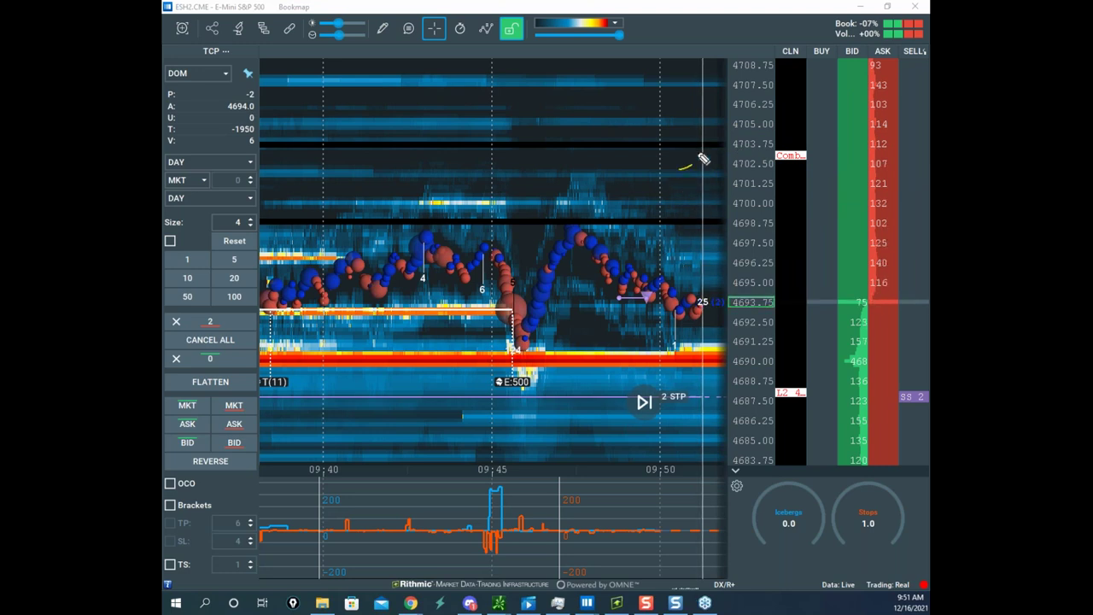
- Write stacked figures between about 4700 and 4704 on the S&P 500 chart, cross them out, and clear them
left_click_drag(718, 166, 731, 153)
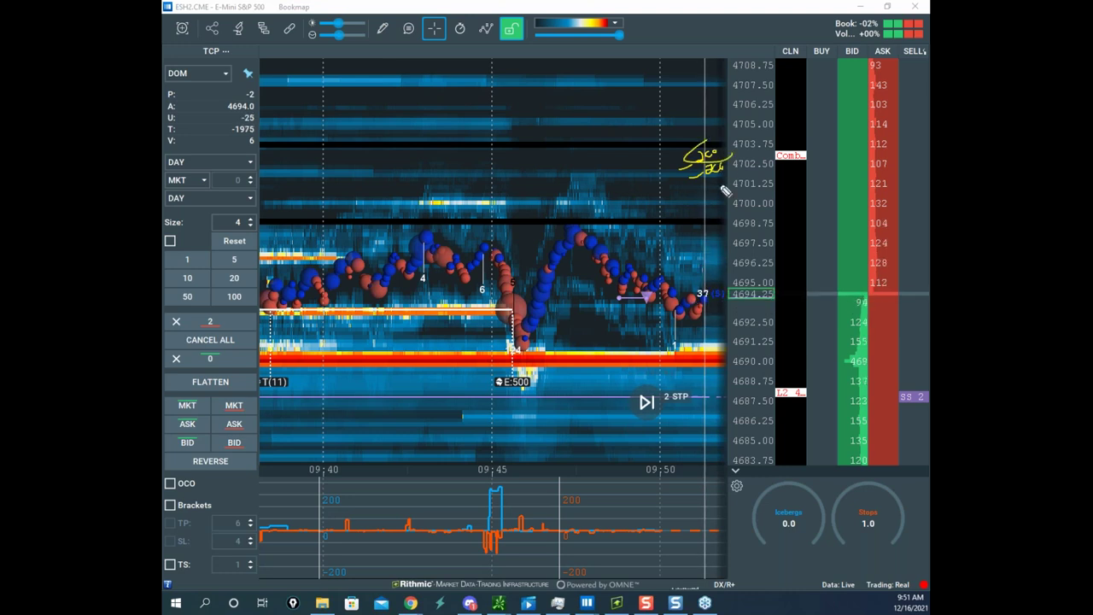
mouse_move(691, 201)
left_mouse_down()
mouse_move(726, 184)
mouse_move(696, 205)
mouse_move(670, 128)
mouse_move(795, 87)
left_mouse_up()
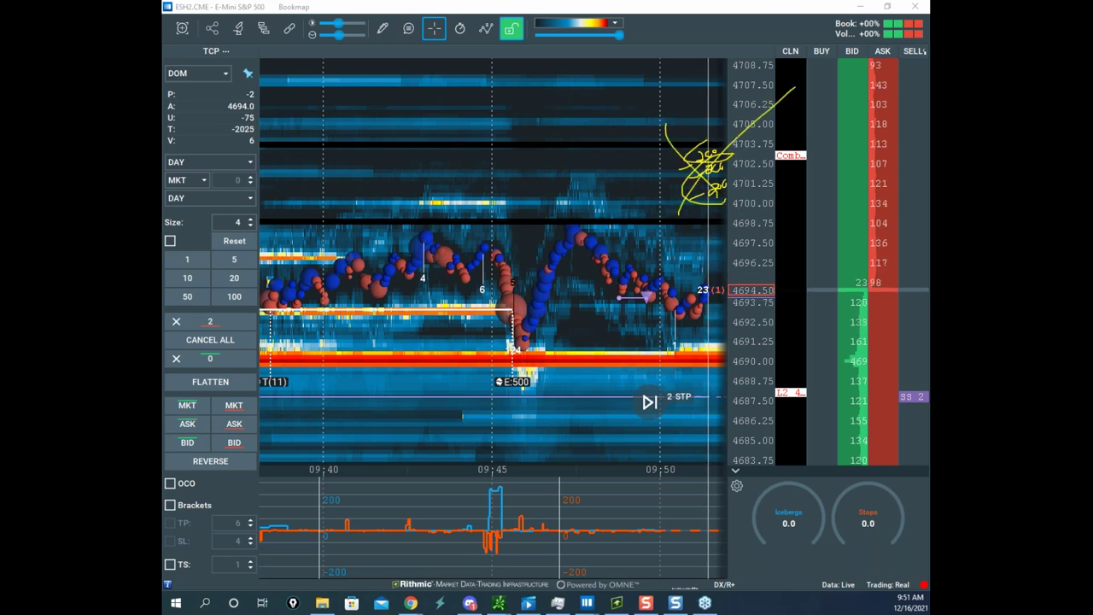
key("Escape")
- Switch to the COMEX Gold Futures window and examine the price action since 08:30 between about 1796 and 1803
mouse_move(511, 8)
left_mouse_down()
mouse_move(583, 213)
mouse_move(383, 175)
left_mouse_up()
left_click(382, 175)
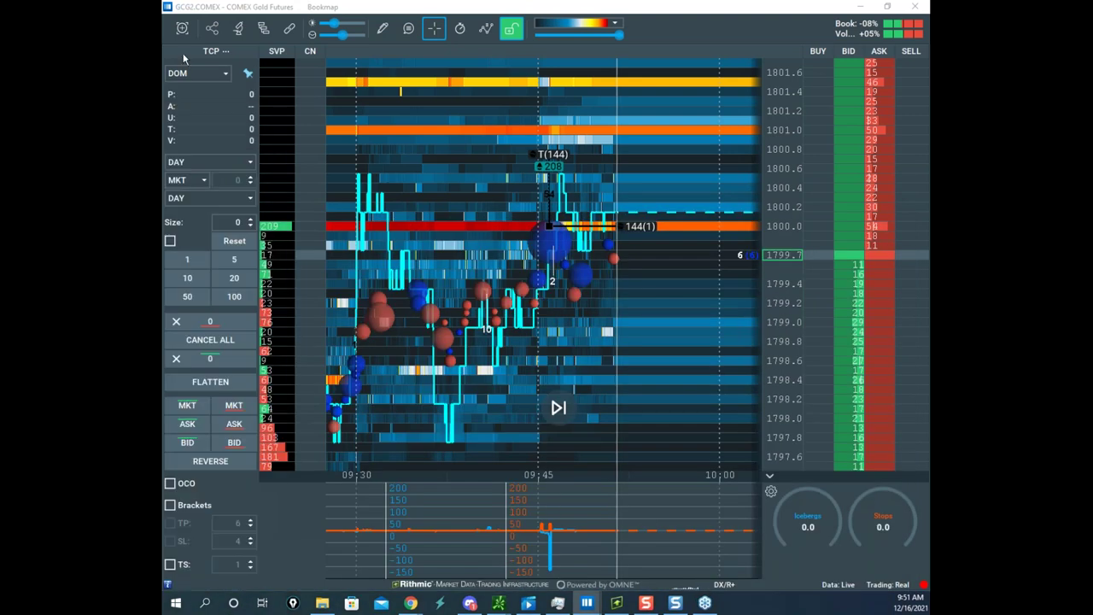
scroll(546, 179, "down", 3)
scroll(772, 175, "down", 2)
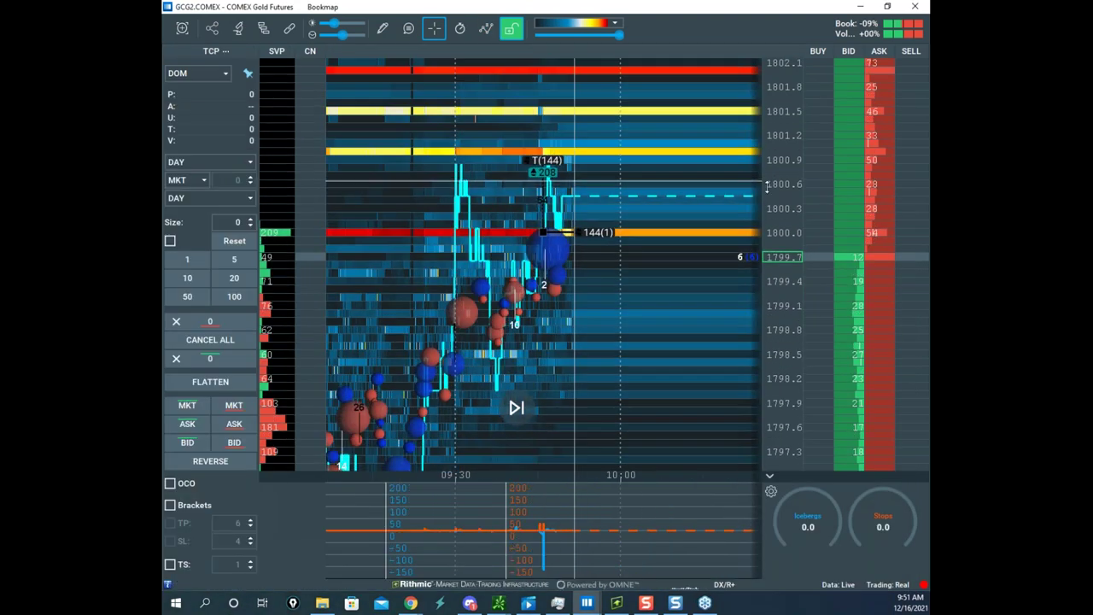
scroll(581, 212, "down", 1)
left_click_drag(575, 212, 662, 214)
scroll(661, 213, "down", 1)
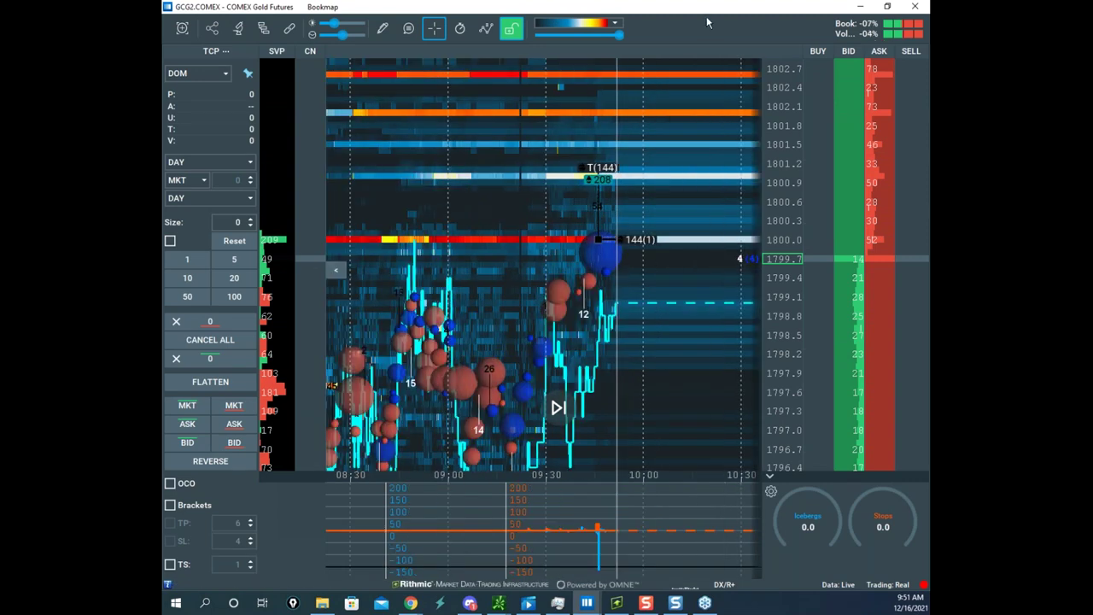
- Move the gold window aside to view the risk worksheet, and return to the maximized E-Mini S&P 500 window
left_click_drag(723, 7, 273, 93)
left_click(273, 96)
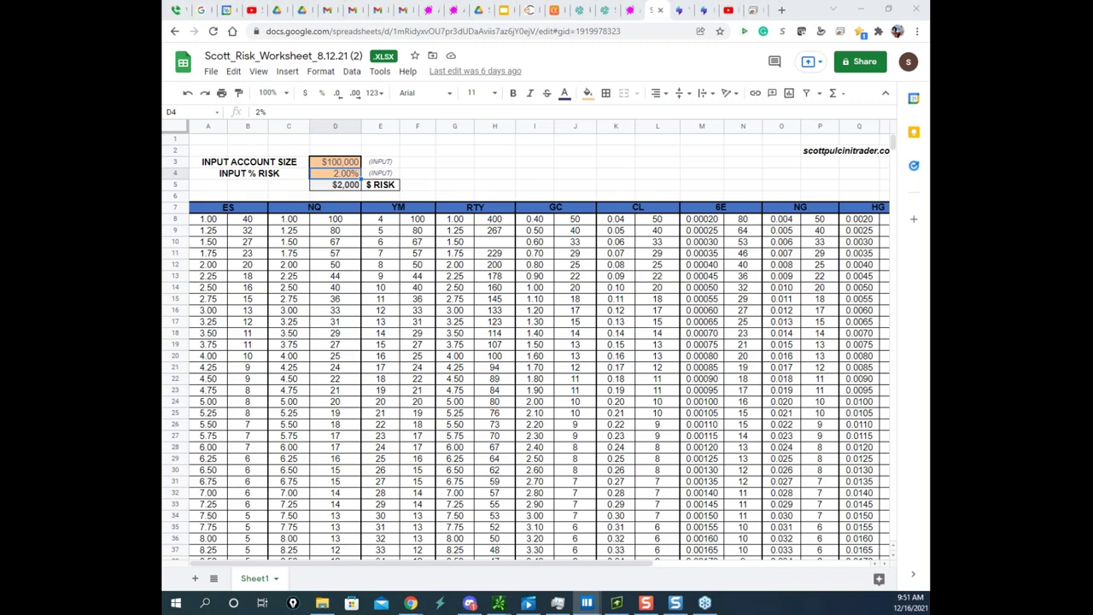
left_click_drag(164, 58, 768, 62)
left_click(829, 58)
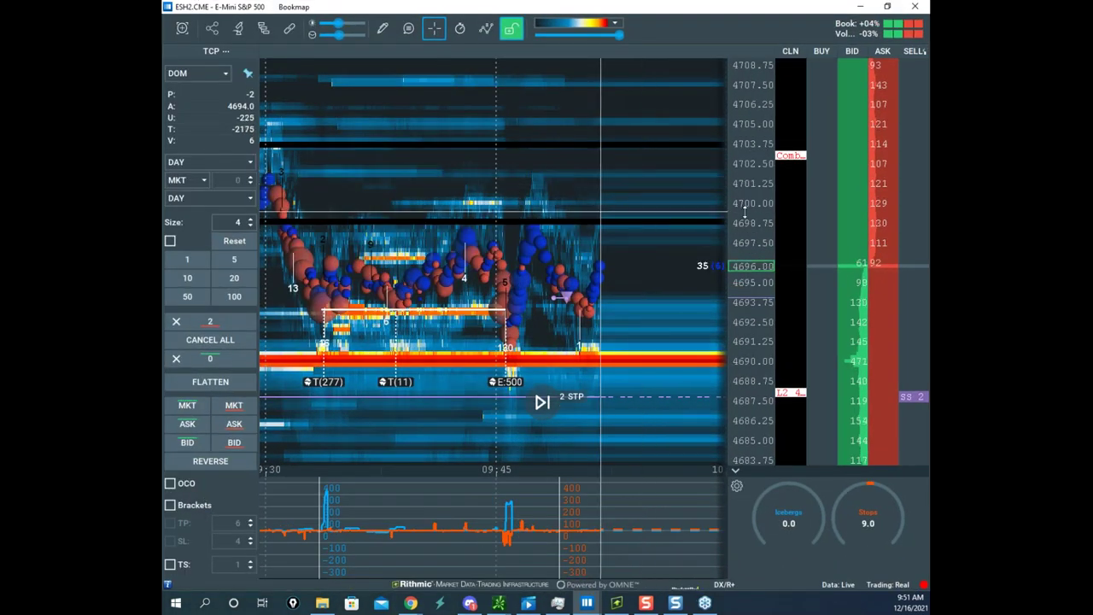
- Review the S&P 500 price area up to 4710, bring up the /ES 5-minute chart with its ATR, and minimize it
left_click_drag(635, 217, 634, 241)
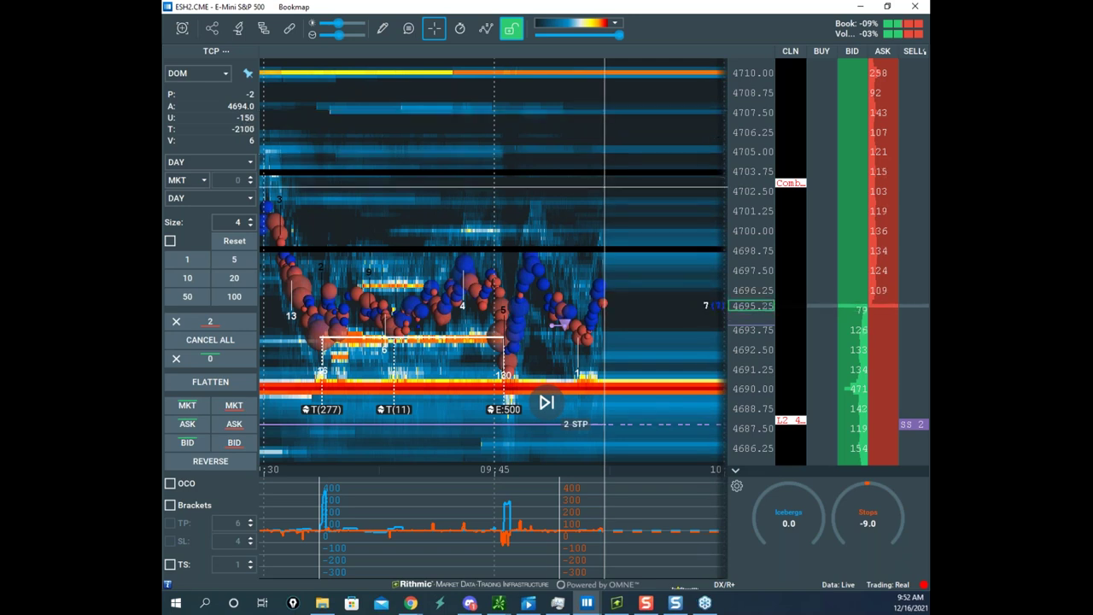
left_click_drag(715, 186, 680, 244)
scroll(749, 199, "up", 2)
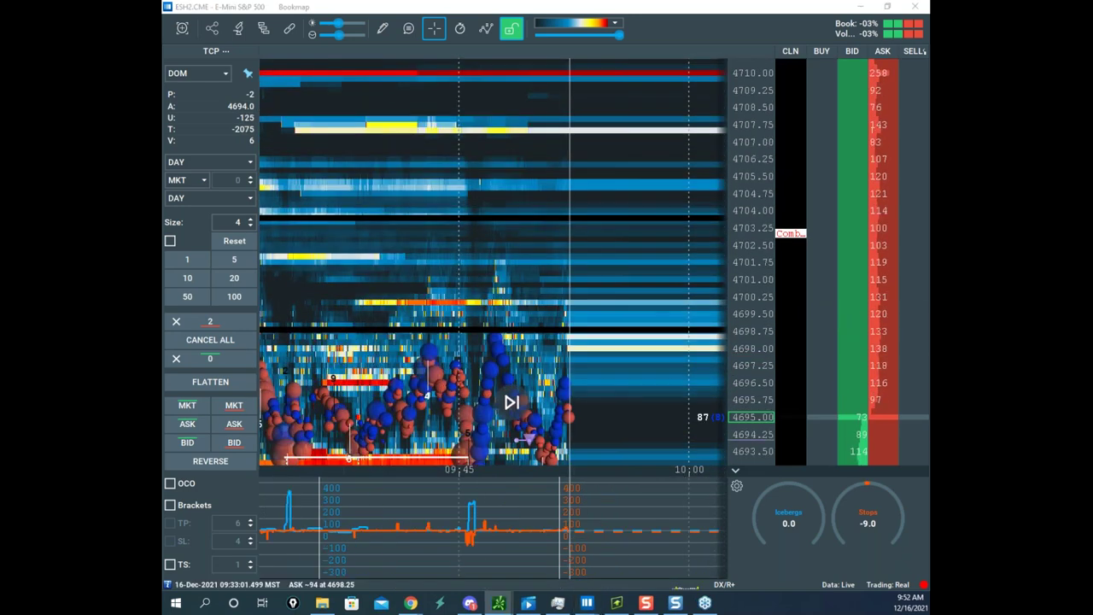
left_click_drag(163, 164, 582, 95)
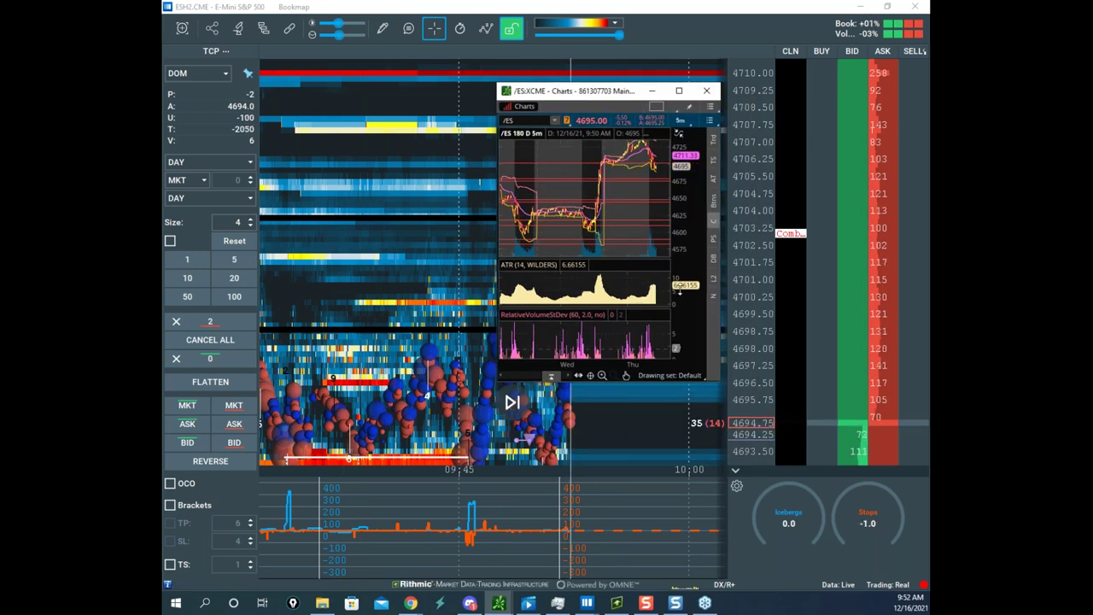
left_click(652, 90)
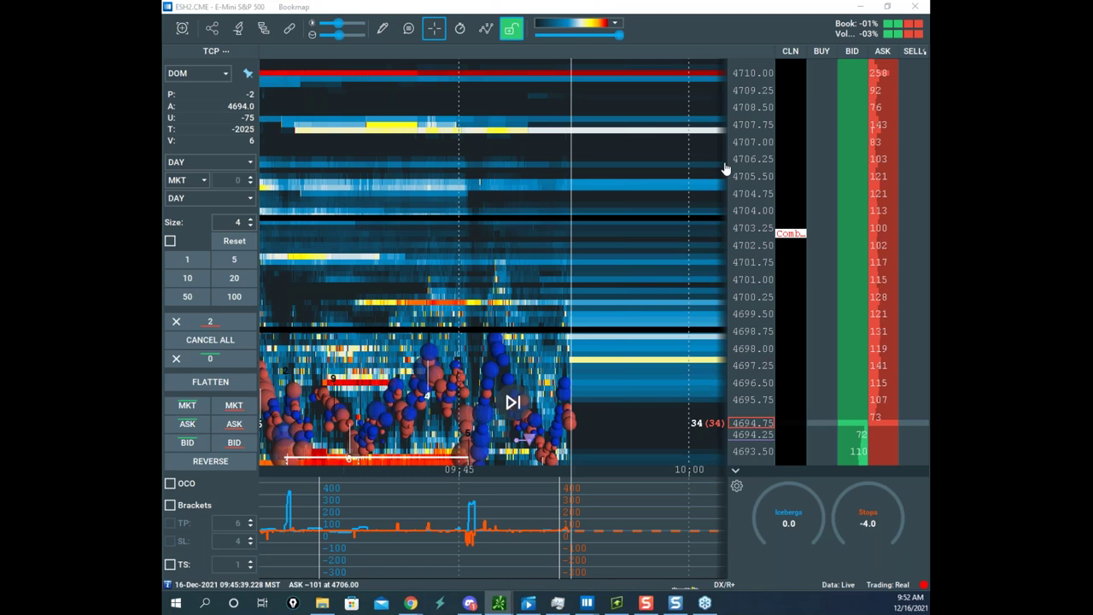
- Set the order size to 2 and place a buy stop at 4710.75 on the S&P 500 ladder
left_click_drag(736, 256, 735, 197)
left_click_drag(681, 254, 628, 282)
left_click_drag(739, 230, 739, 189)
left_click_drag(749, 301, 789, 121)
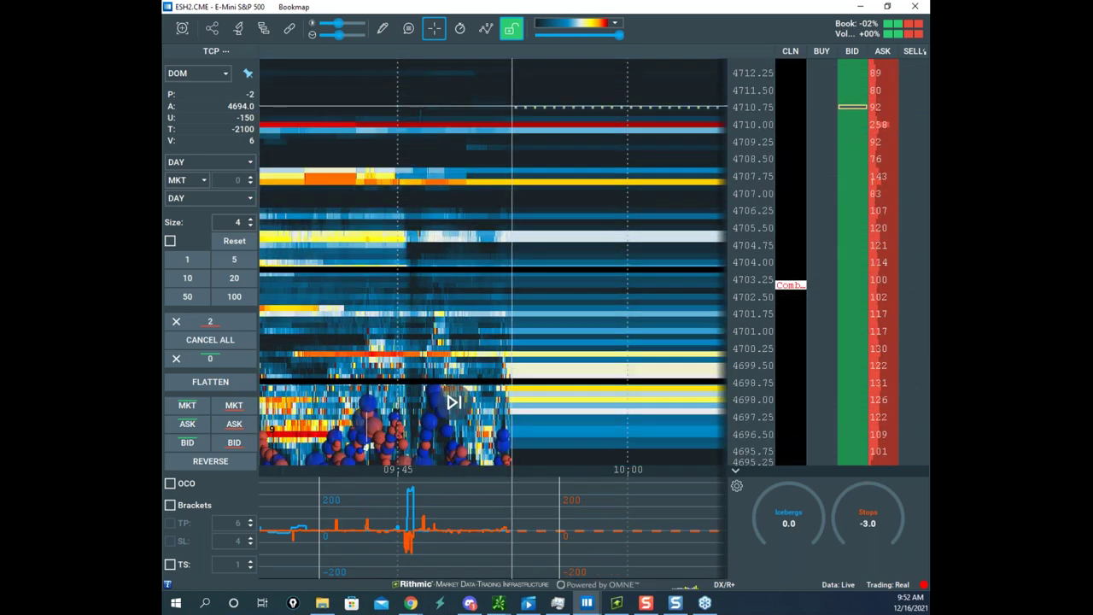
left_click(821, 108)
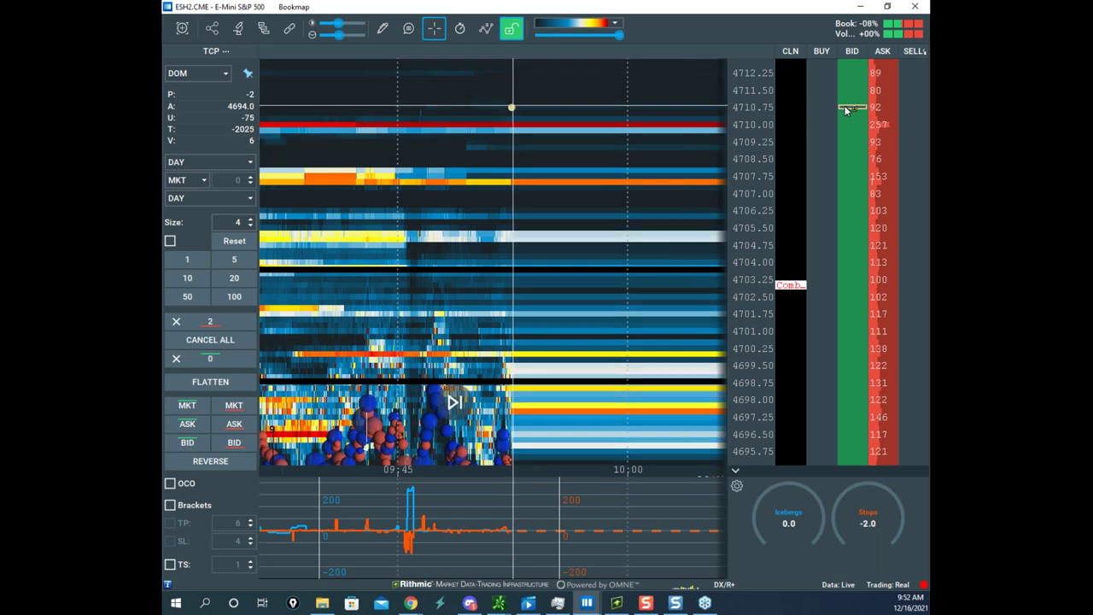
left_click(832, 109)
left_click(251, 225)
left_click(251, 224)
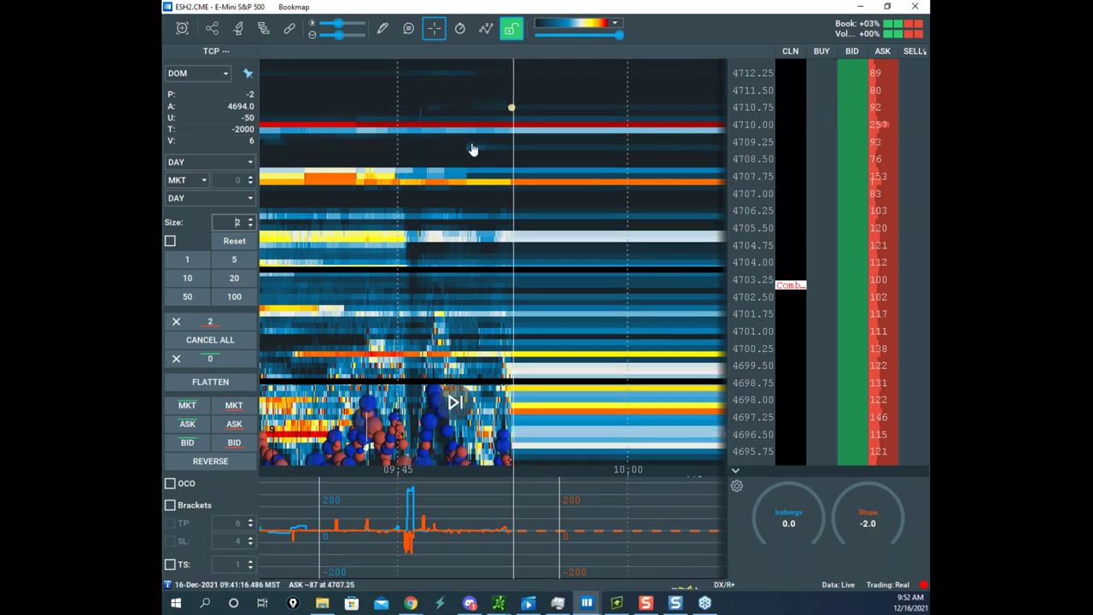
left_click(852, 107)
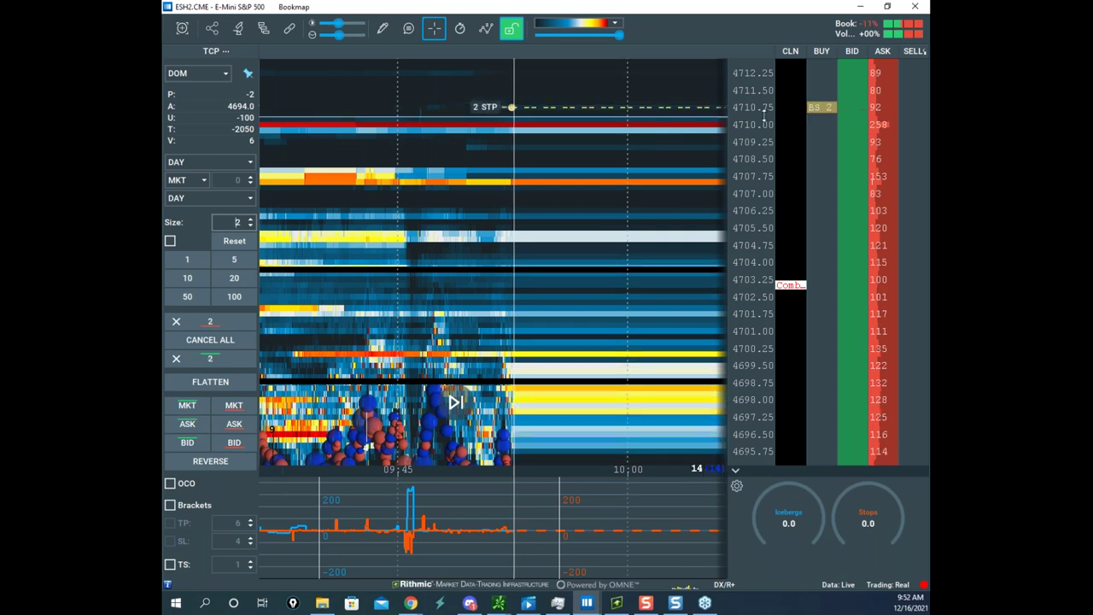
- Review the S&P 500 chart with its stop orders back to about 08:30, and switch to the maximized E-Mini Nasdaq-100 window
scroll(763, 118, "down", 4)
scroll(579, 155, "down", 3)
scroll(581, 157, "down", 3)
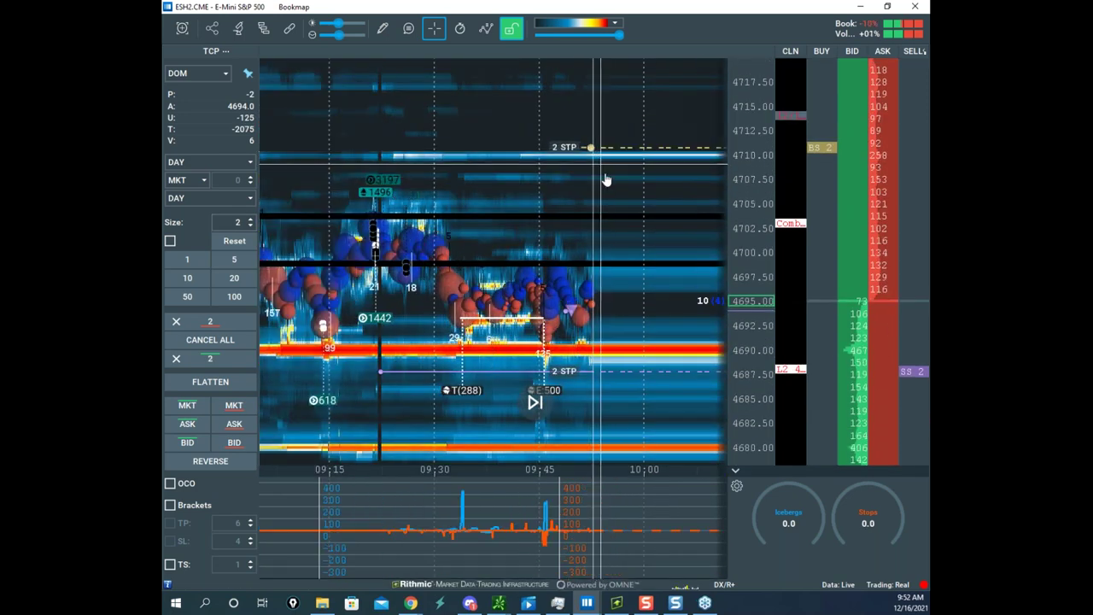
scroll(658, 219, "down", 2)
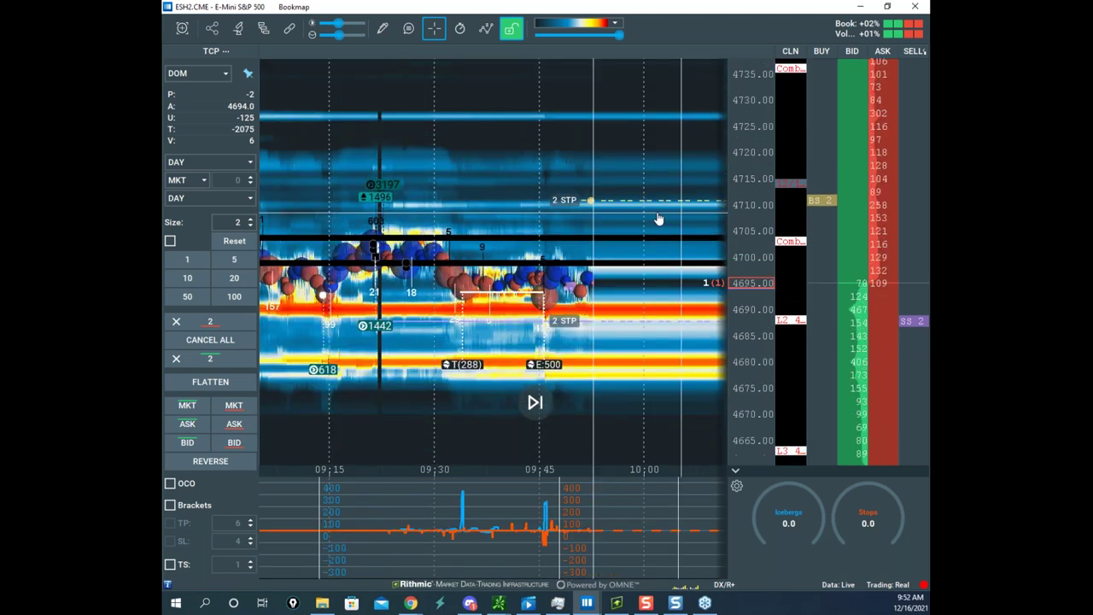
scroll(632, 188, "down", 2)
scroll(633, 188, "down", 3)
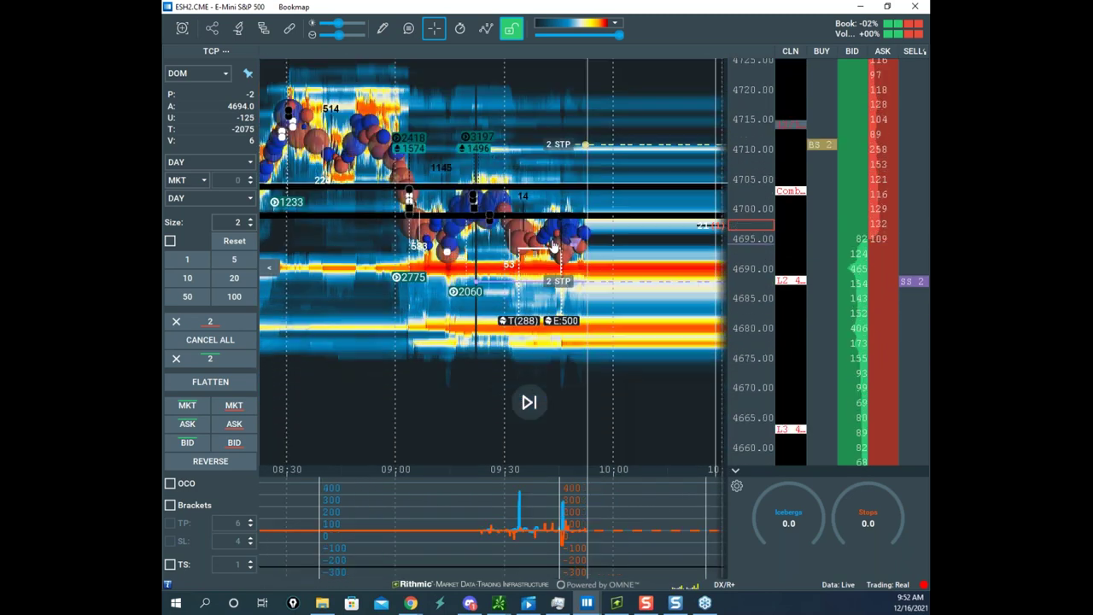
left_click_drag(164, 64, 639, 65)
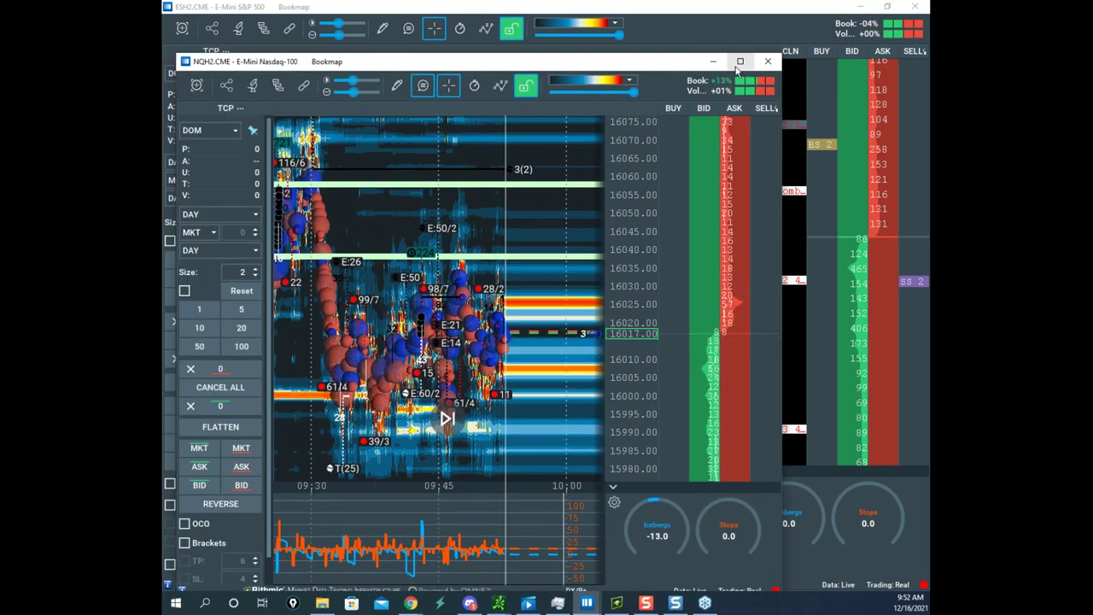
left_click(740, 62)
left_click_drag(764, 9, 163, 137)
left_click_drag(164, 77, 603, 55)
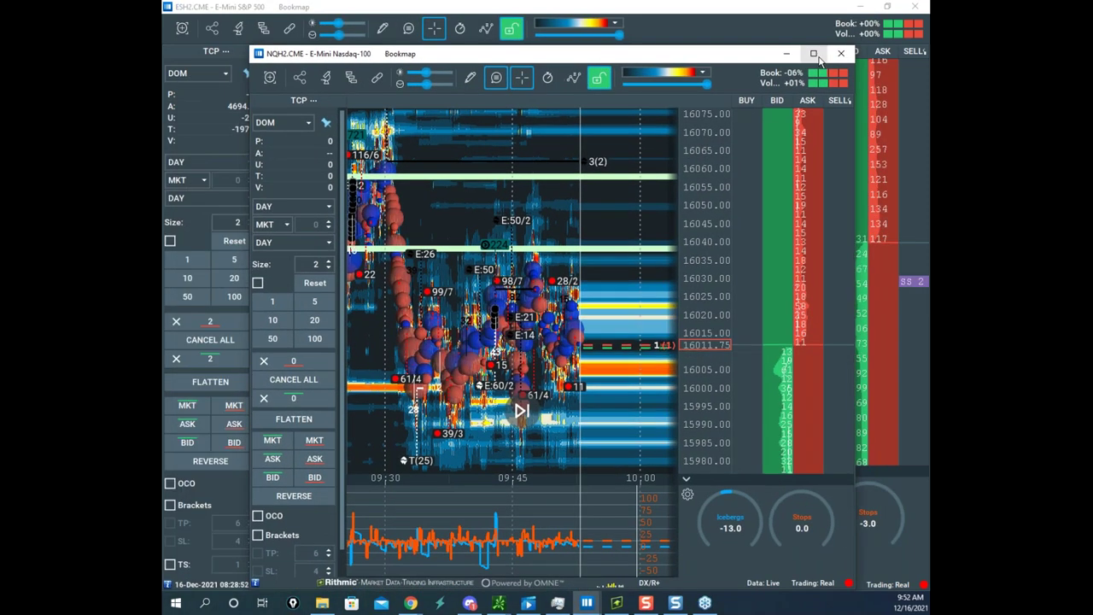
left_click(814, 53)
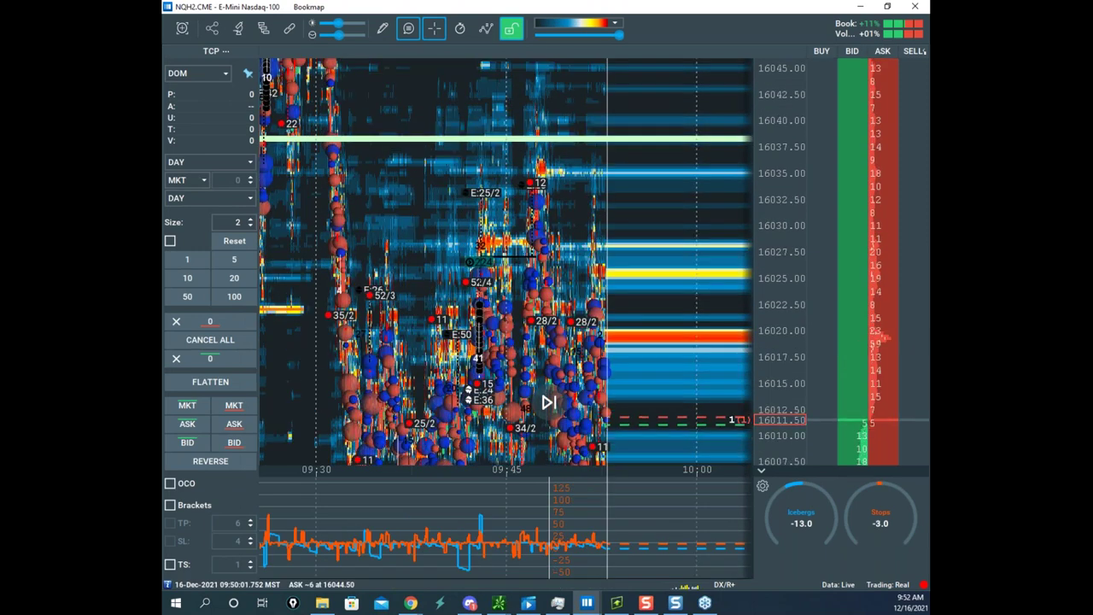
- Sketch a rise to about 16038 and a drop to about 16021 on the Nasdaq chart, and clear the markings
mouse_move(529, 238)
left_mouse_down()
mouse_move(607, 135)
mouse_move(645, 315)
left_mouse_up()
left_click_drag(586, 301, 740, 324)
left_click_drag(653, 45, 664, 1)
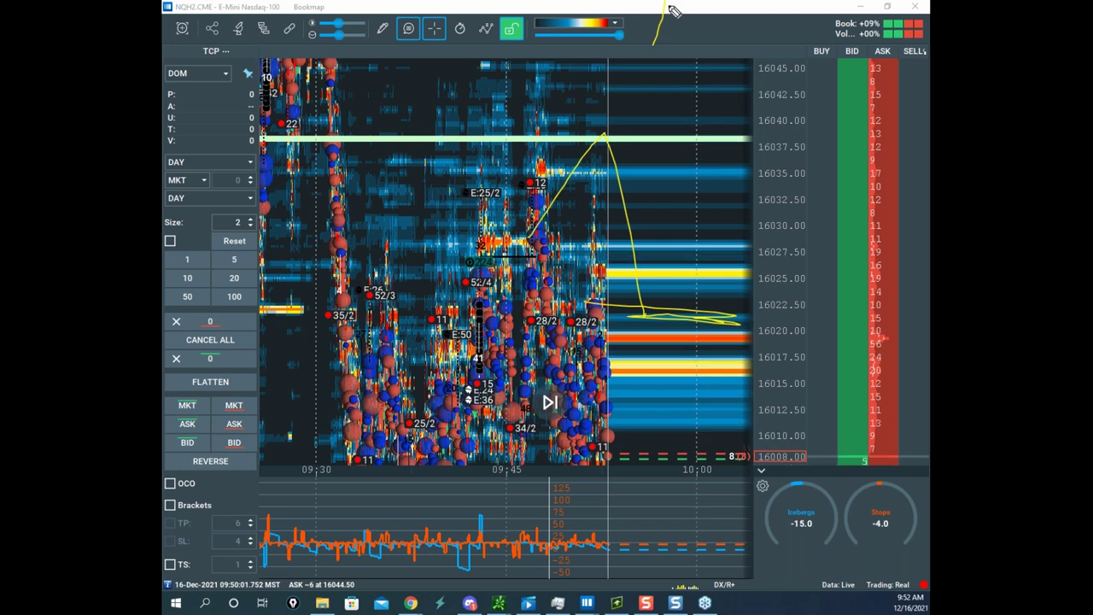
key("Escape")
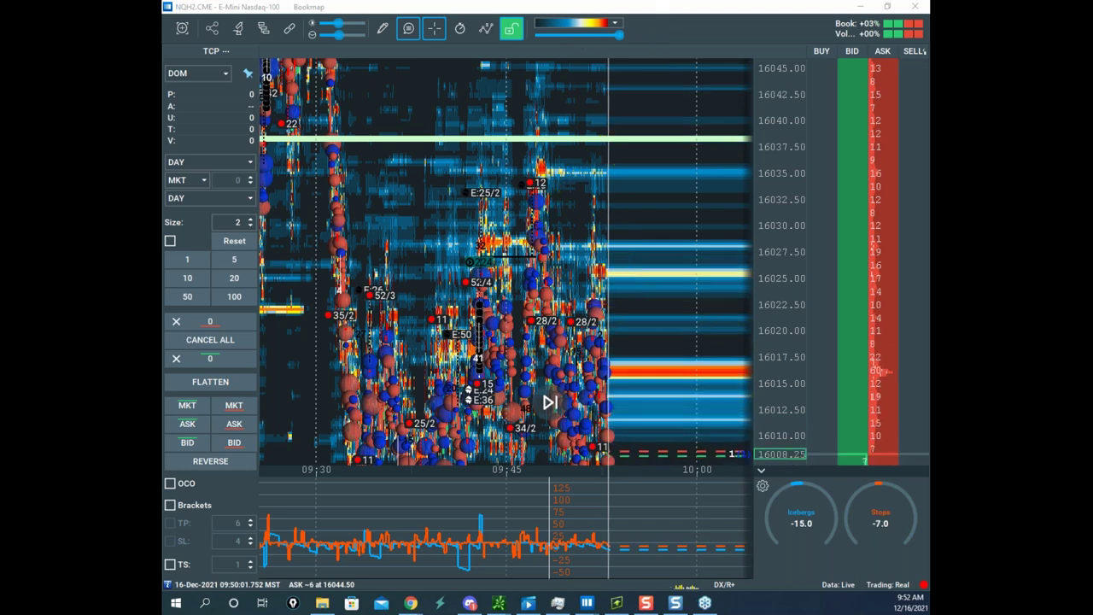
- Sketch a V-shaped recovery and a rising path to about 16068 on the Nasdaq chart, circle the 16036 to 16058 zone, and clear all markings
scroll(529, 213, "down", 3)
scroll(764, 210, "down", 7)
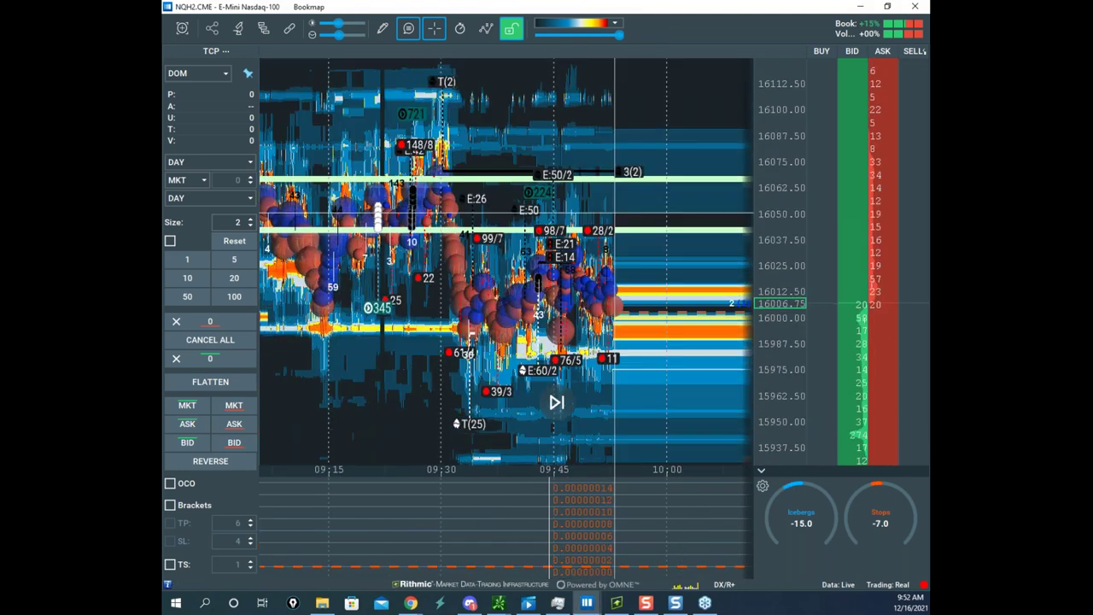
scroll(766, 237, "up", 3)
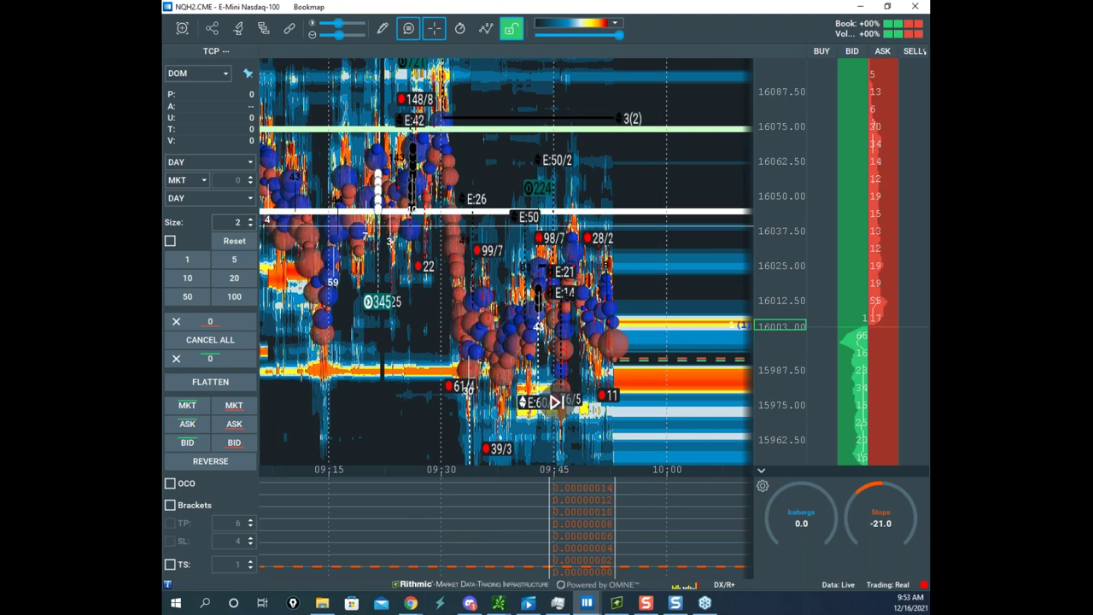
scroll(506, 262, "up", 2)
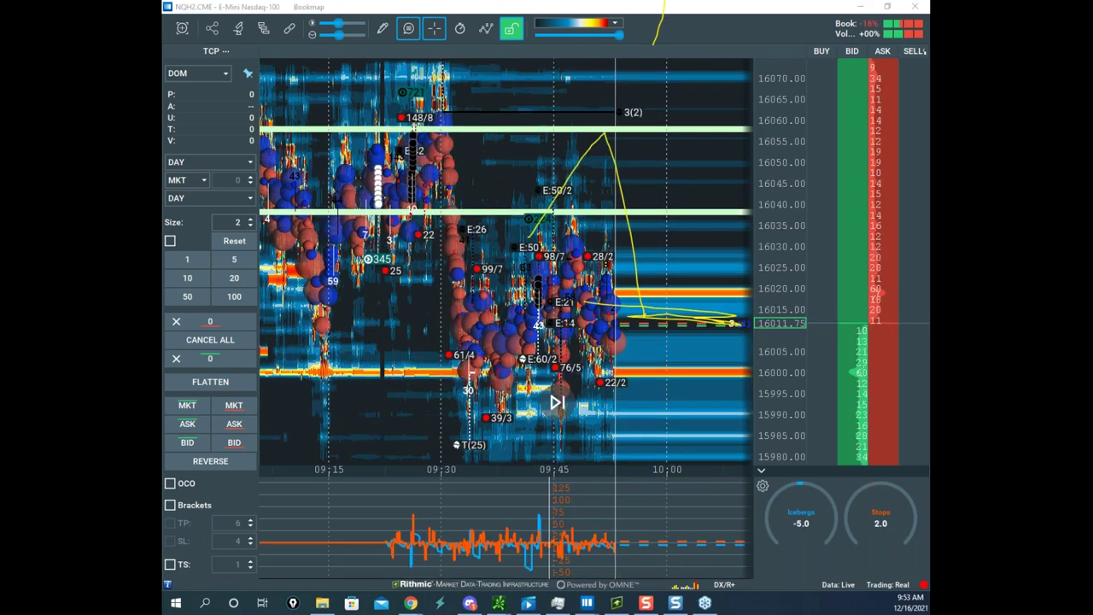
mouse_move(455, 224)
left_mouse_down()
mouse_move(500, 398)
mouse_move(593, 221)
left_mouse_up()
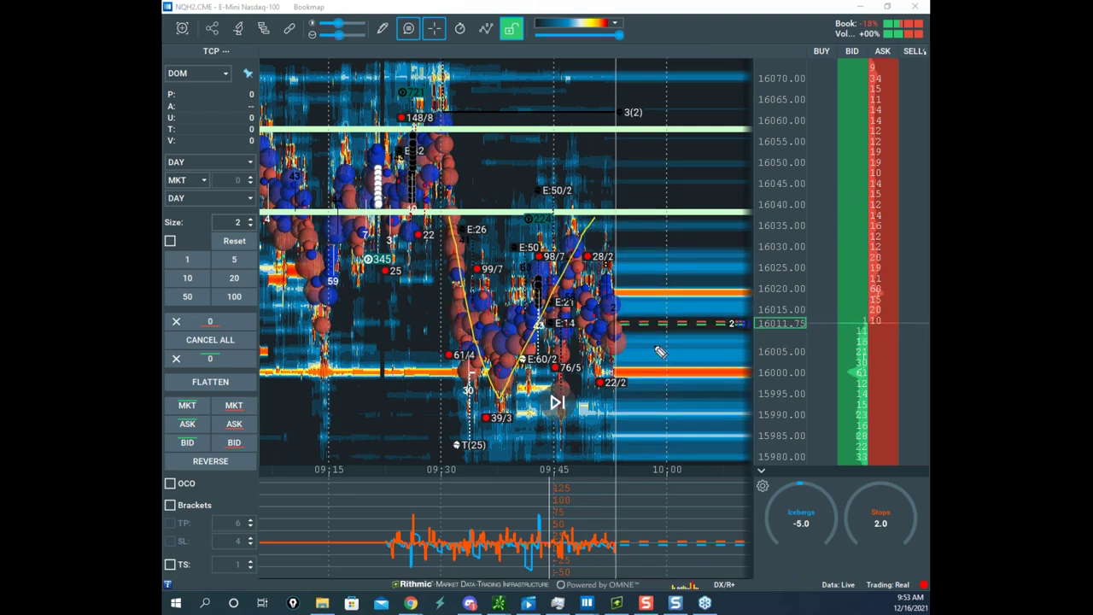
left_click_drag(611, 350, 686, 198)
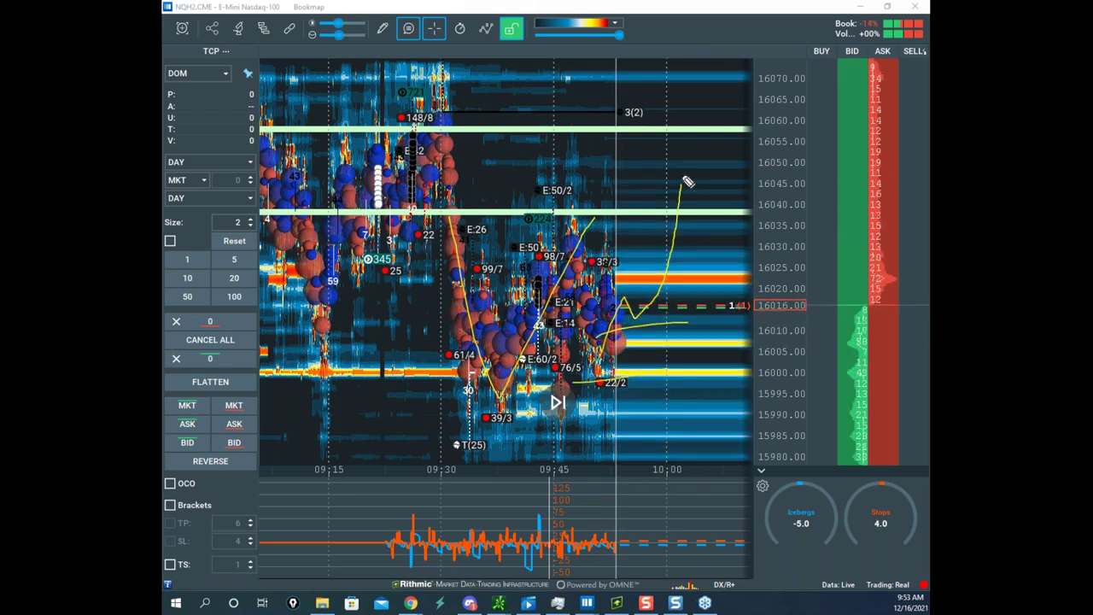
left_click_drag(697, 147, 699, 84)
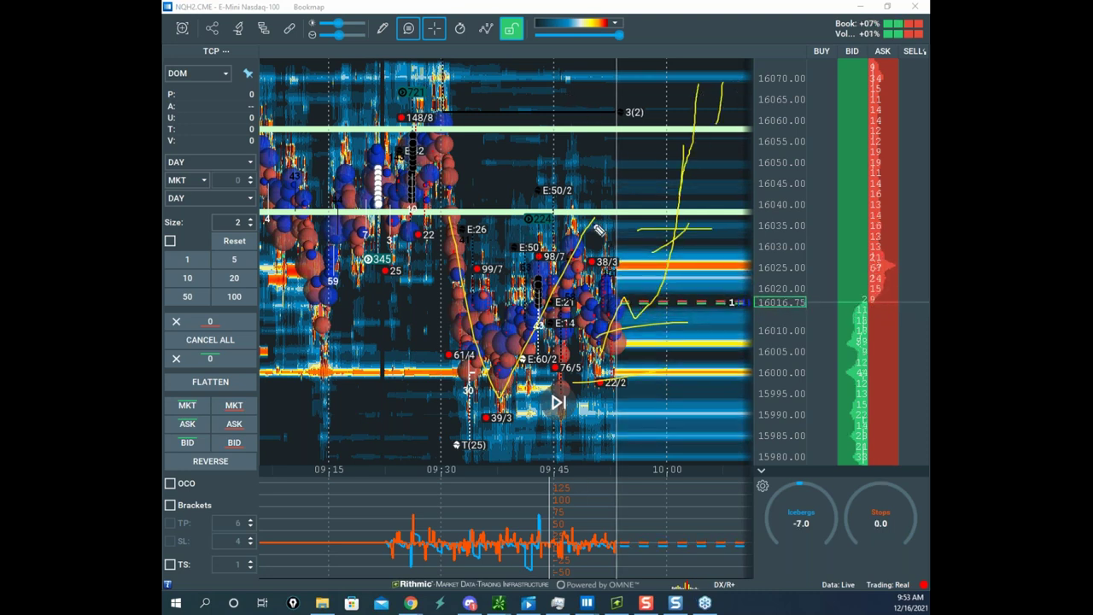
mouse_move(559, 131)
left_mouse_down()
mouse_move(461, 126)
mouse_move(401, 220)
mouse_move(629, 178)
left_mouse_up()
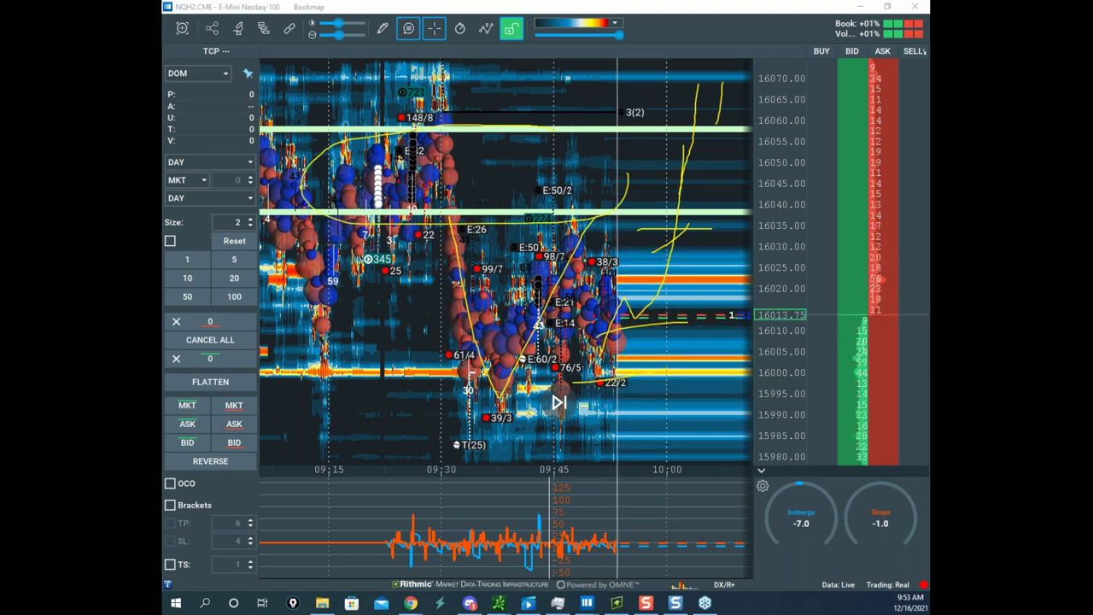
key("Escape")
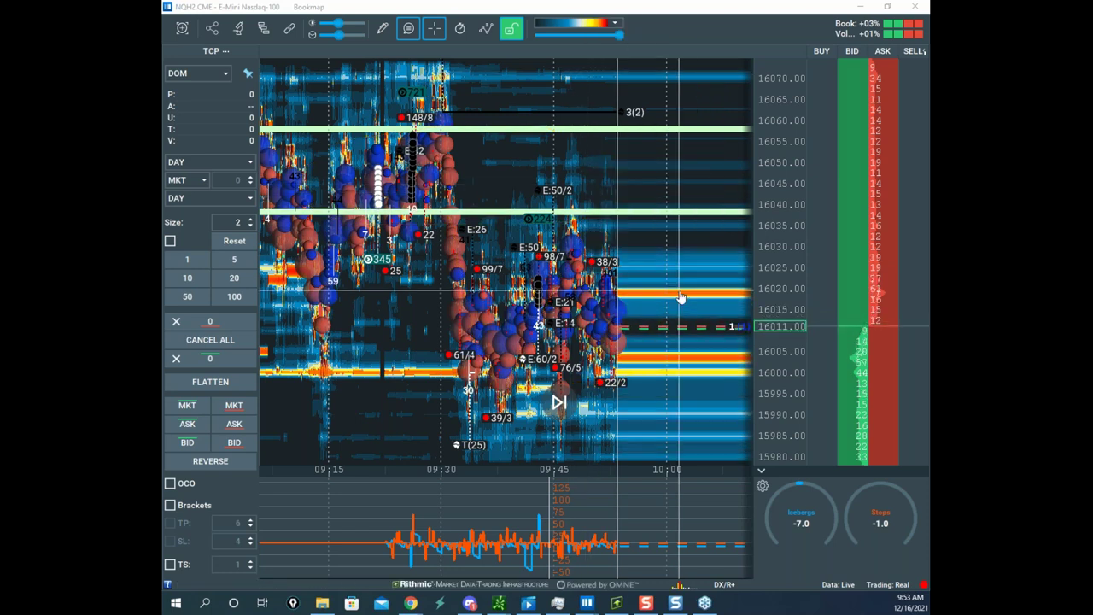
key("ctrl+z")
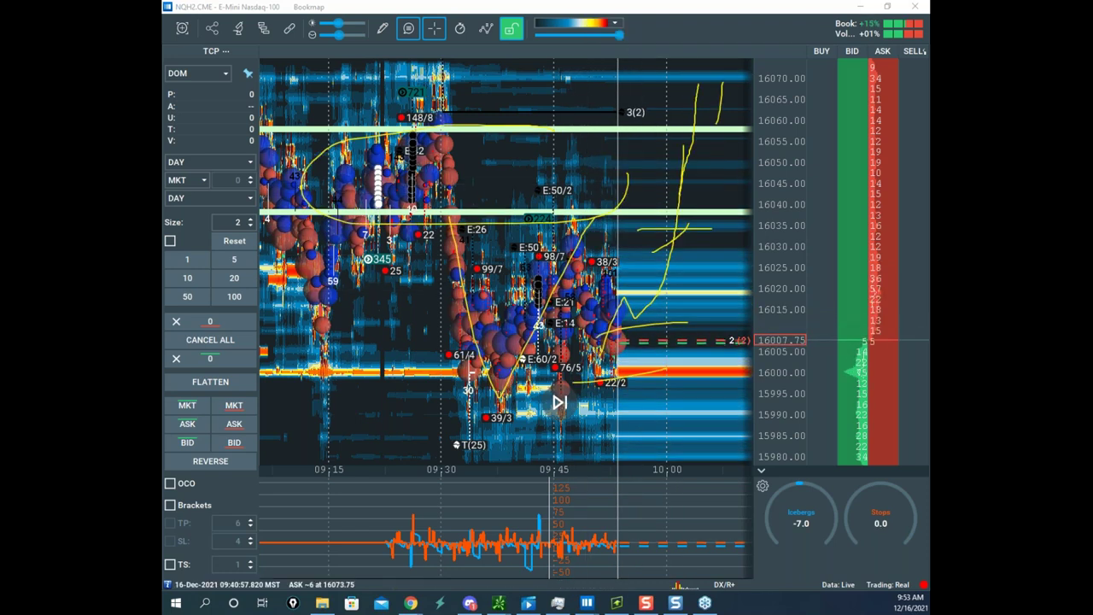
key("Delete")
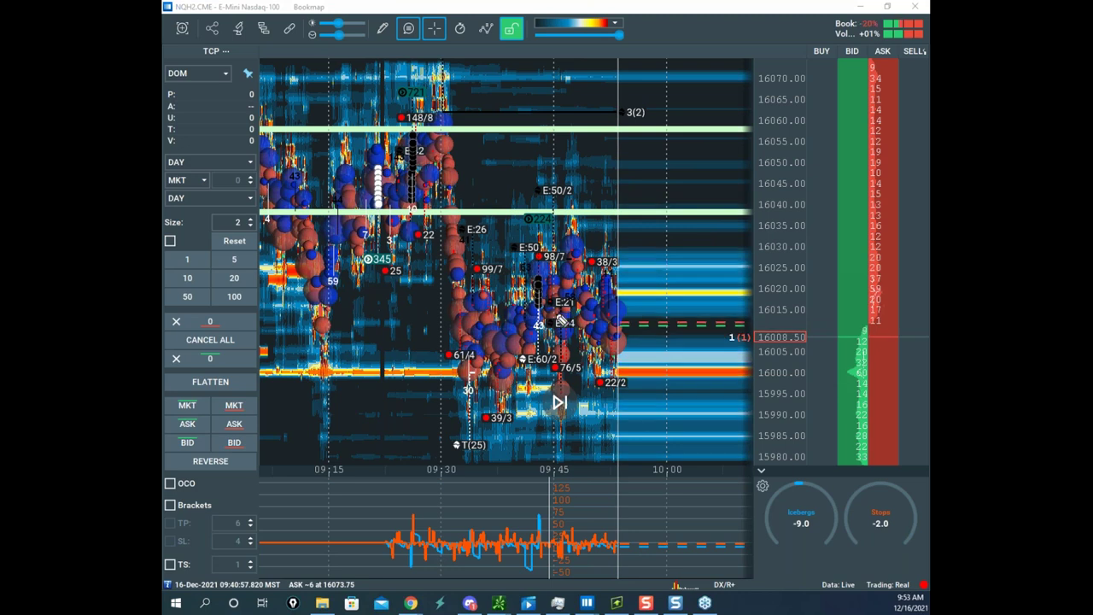
- Sketch a Nasdaq rebound to about 16042 followed by a decline, add a falling curve below 15980, and clear the drawings
mouse_move(466, 239)
left_mouse_down()
mouse_move(489, 401)
mouse_move(611, 201)
mouse_move(628, 269)
left_mouse_up()
mouse_move(672, 314)
left_mouse_down()
mouse_move(666, 301)
mouse_move(624, 302)
left_mouse_up()
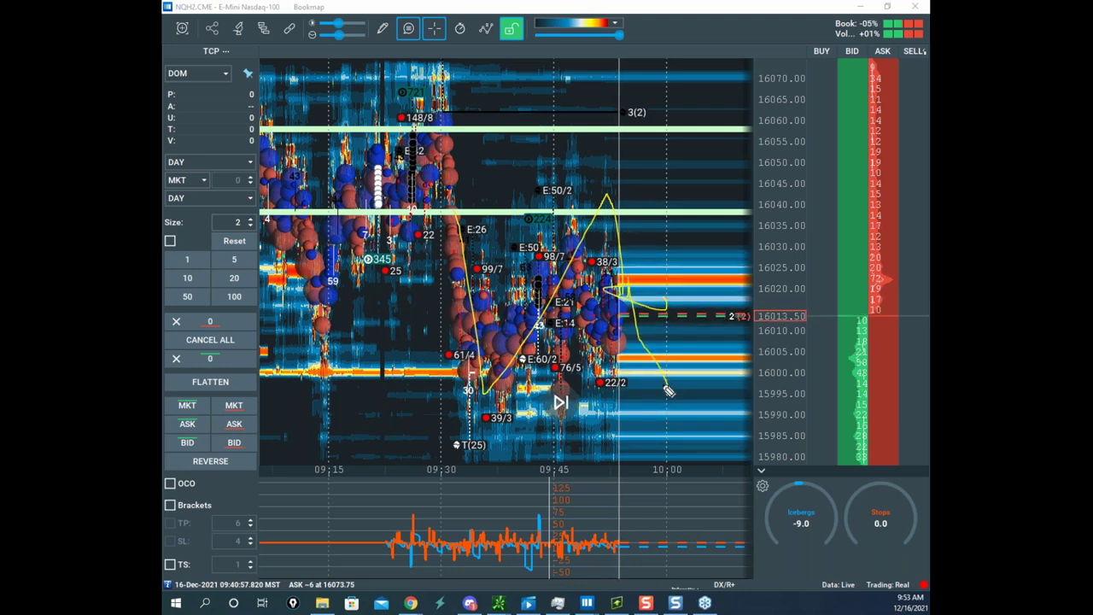
left_click_drag(436, 220, 684, 450)
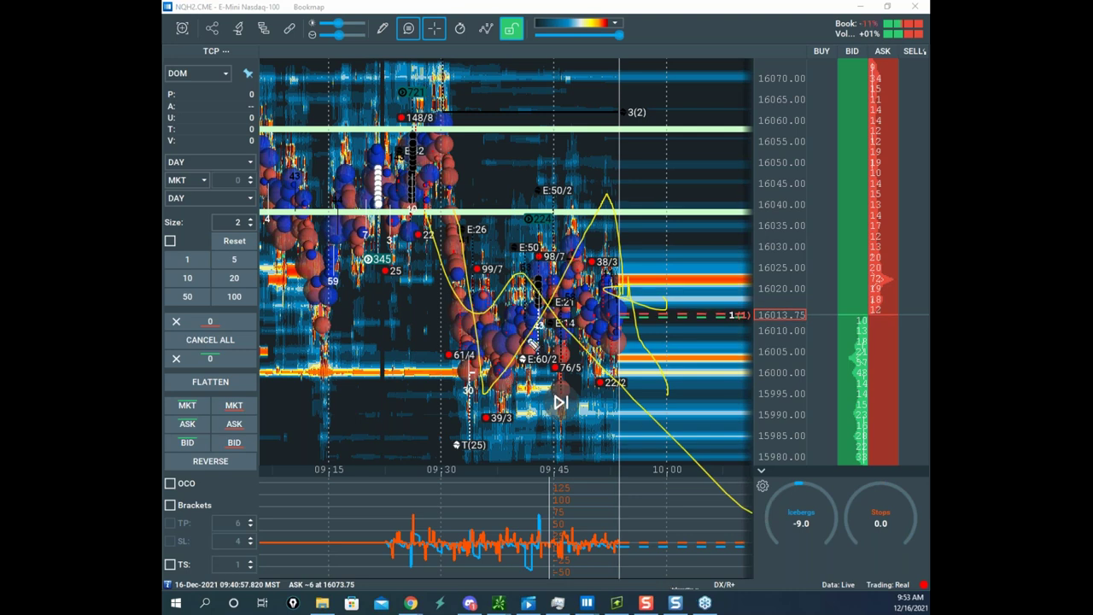
key("Escape")
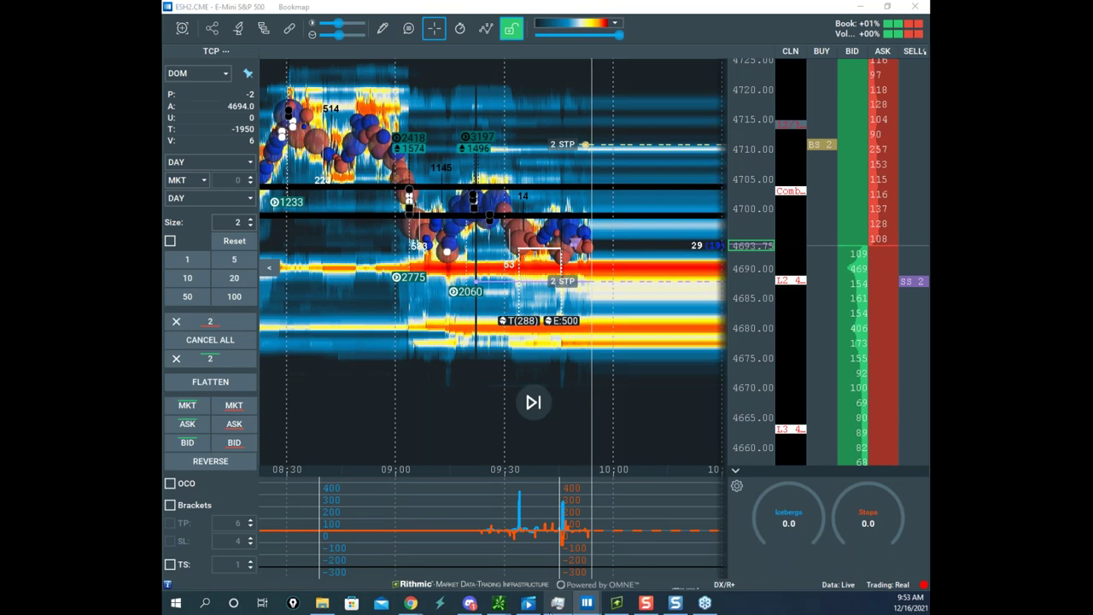
- Switch to the remote desktop session in Chrome and maximize the ESH22-CME 5-minute ETH VWAP chart
mouse_move(413, 603)
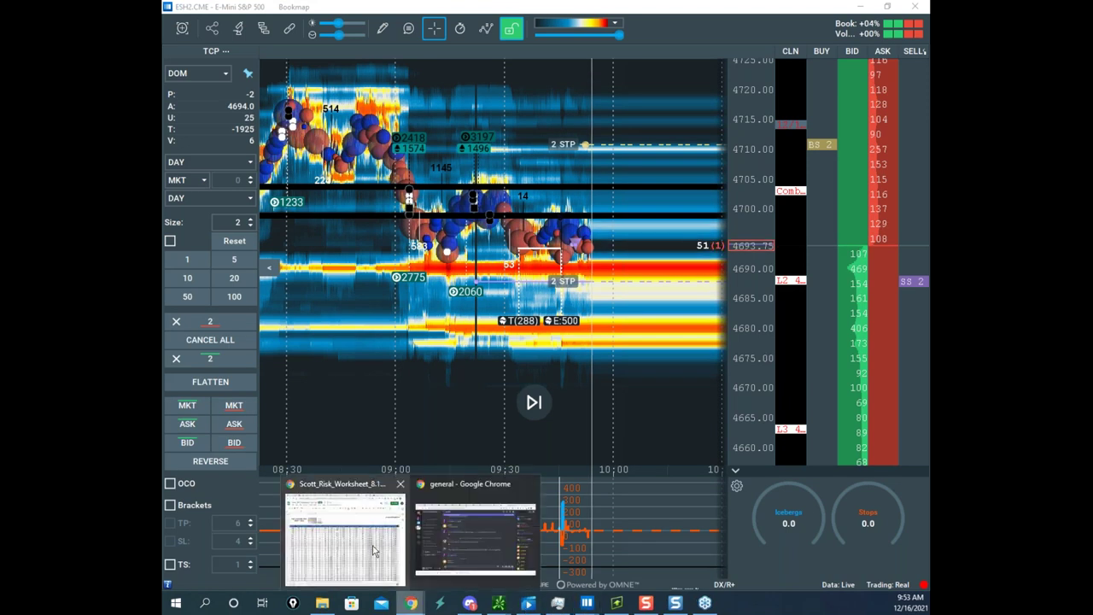
left_click(342, 531)
left_click(751, 11)
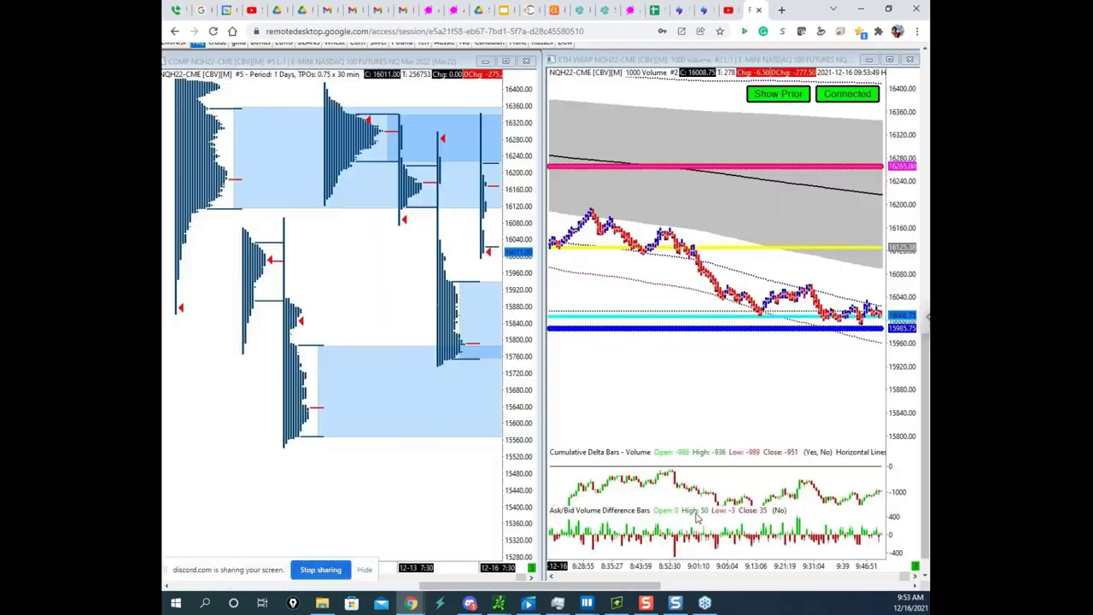
left_click_drag(485, 589, 721, 588)
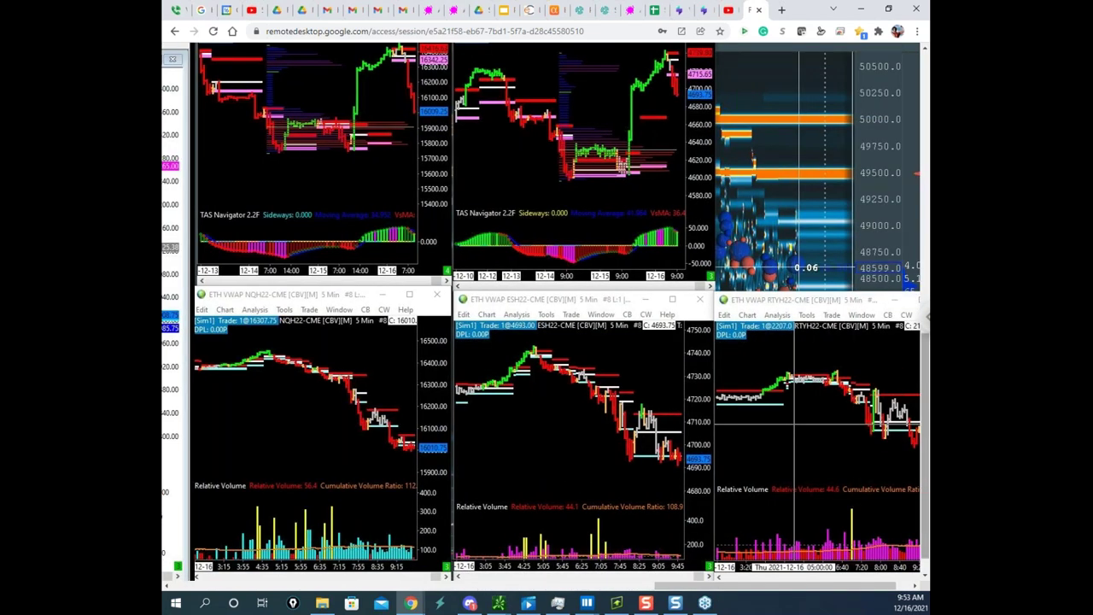
scroll(719, 415, "down", 1)
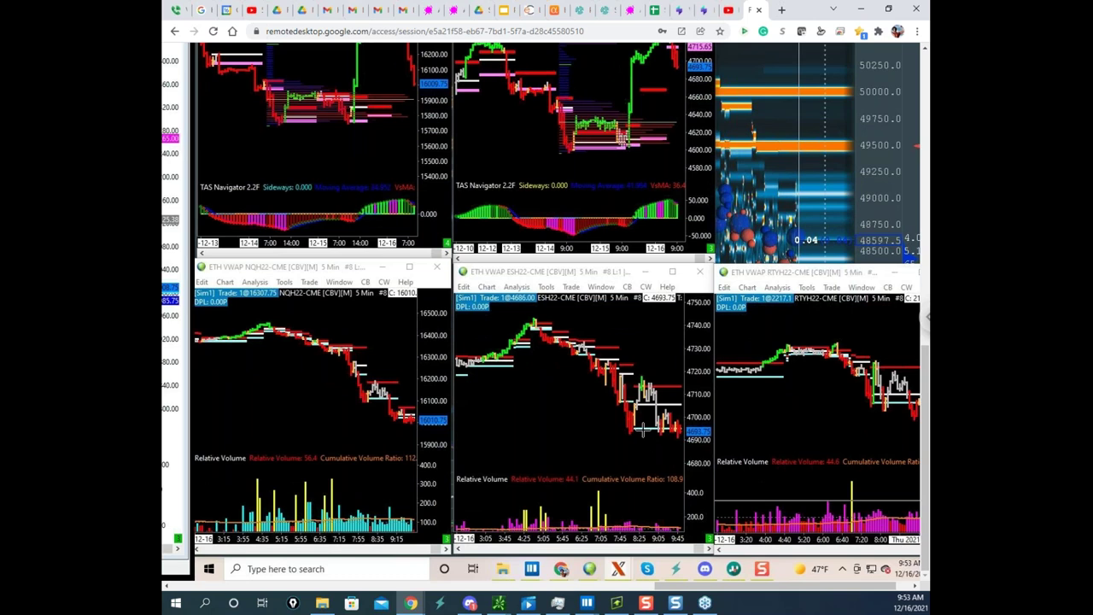
left_click(673, 273)
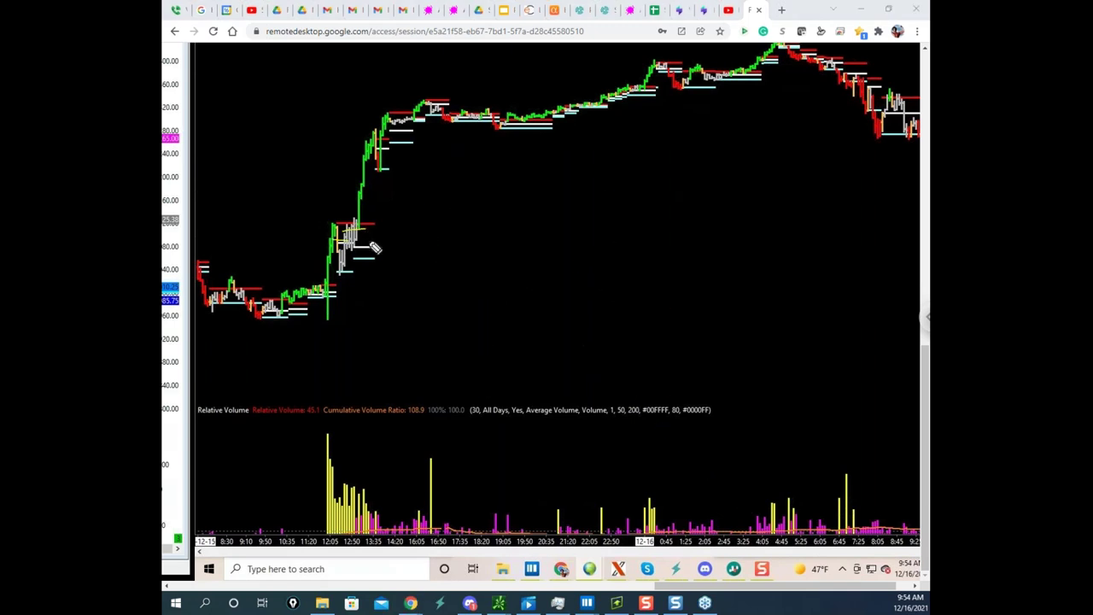
- Circle the high relative volume bars from about 12:05 to 13:35 on the S&P 500 chart, and clear the marking
left_click_drag(373, 443, 381, 463)
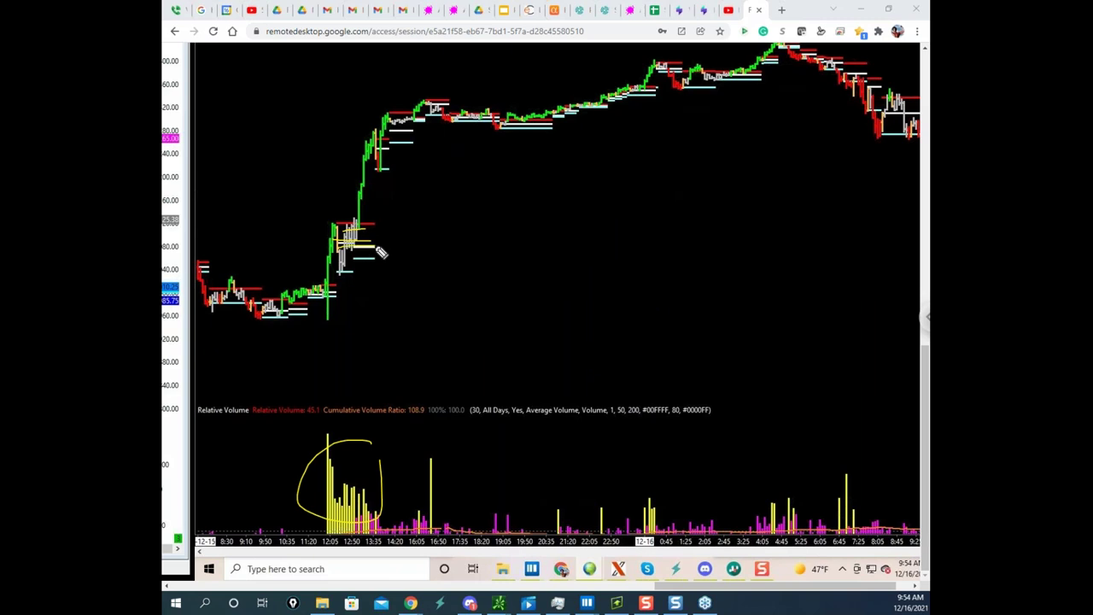
key("e")
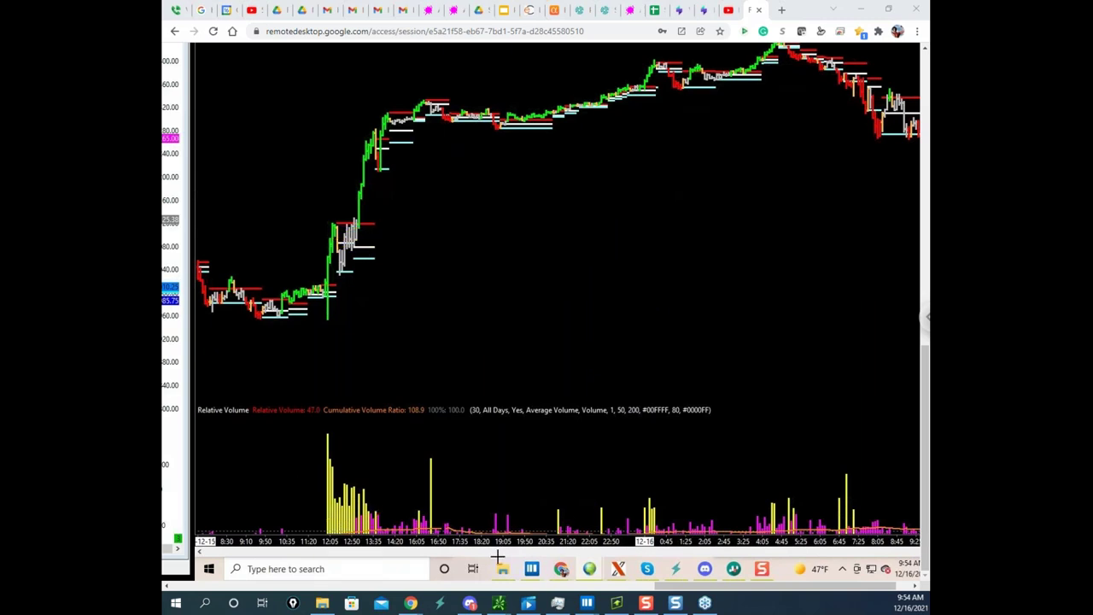
key("Escape")
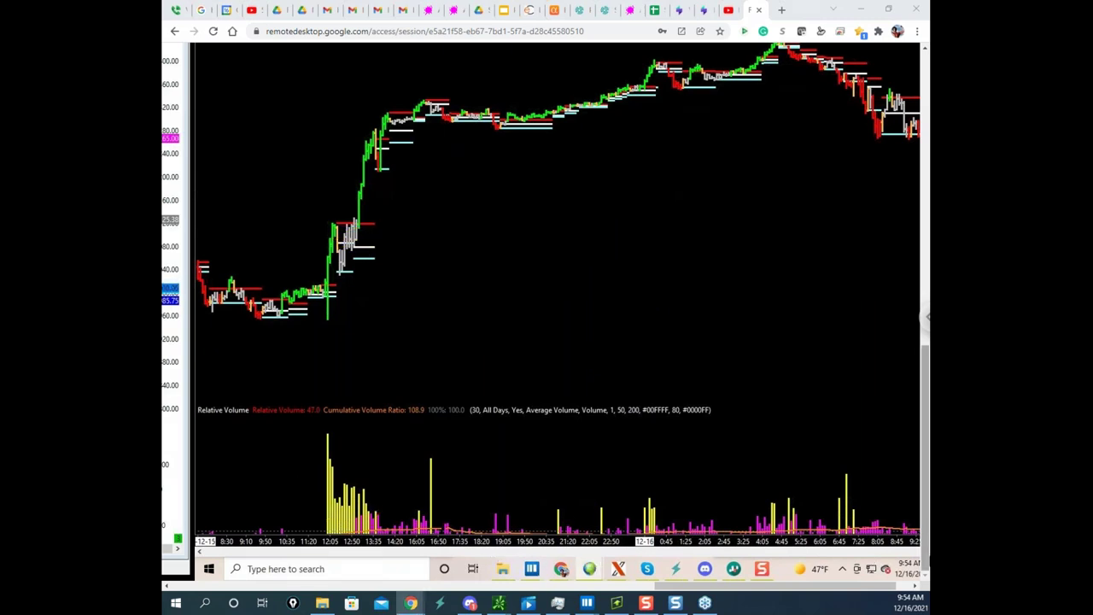
- Sketch a drop from about 4668 to 4603 on the S&P 500 chart, and beside it a zigzag rise to about 4689
left_click_drag(891, 587, 907, 593)
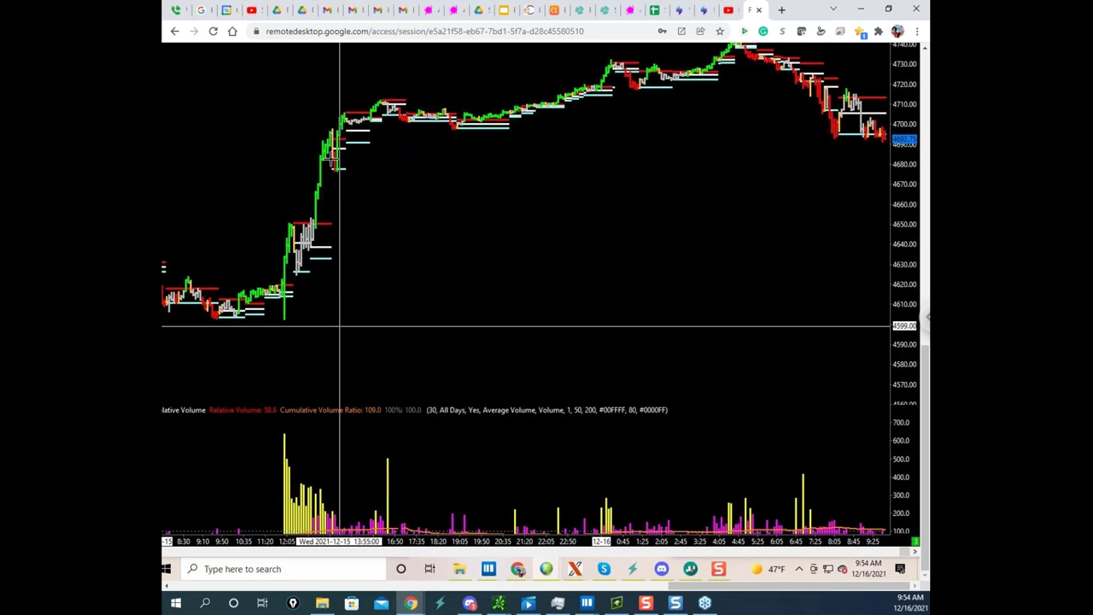
mouse_move(366, 187)
left_mouse_down()
mouse_move(416, 189)
mouse_move(412, 214)
mouse_move(429, 214)
mouse_move(458, 319)
left_mouse_up()
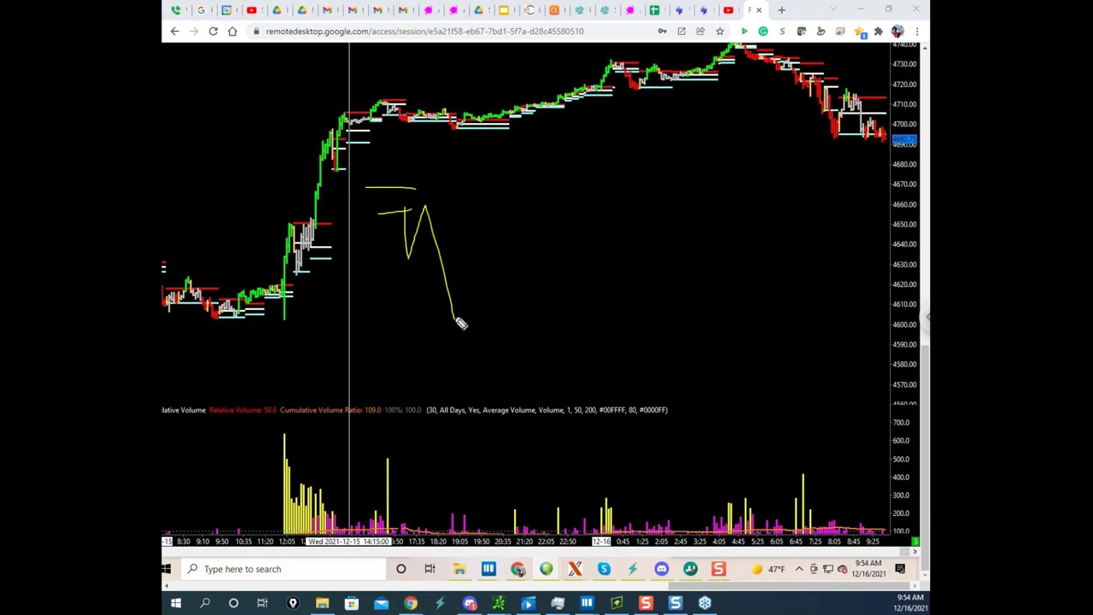
mouse_move(421, 213)
left_mouse_down()
mouse_move(414, 239)
mouse_move(453, 224)
left_mouse_up()
left_click_drag(487, 184, 534, 184)
left_click_drag(495, 222, 520, 214)
left_click_drag(495, 182, 539, 145)
- Circle the relative volume spikes, sketch levels near 4667 and 4657 with a rise to about 4723, and clear all drawings
mouse_move(349, 412)
left_mouse_down()
mouse_move(262, 491)
mouse_move(355, 428)
left_mouse_up()
left_click_drag(304, 217, 333, 167)
left_click_drag(537, 189, 600, 190)
left_click_drag(533, 213, 586, 208)
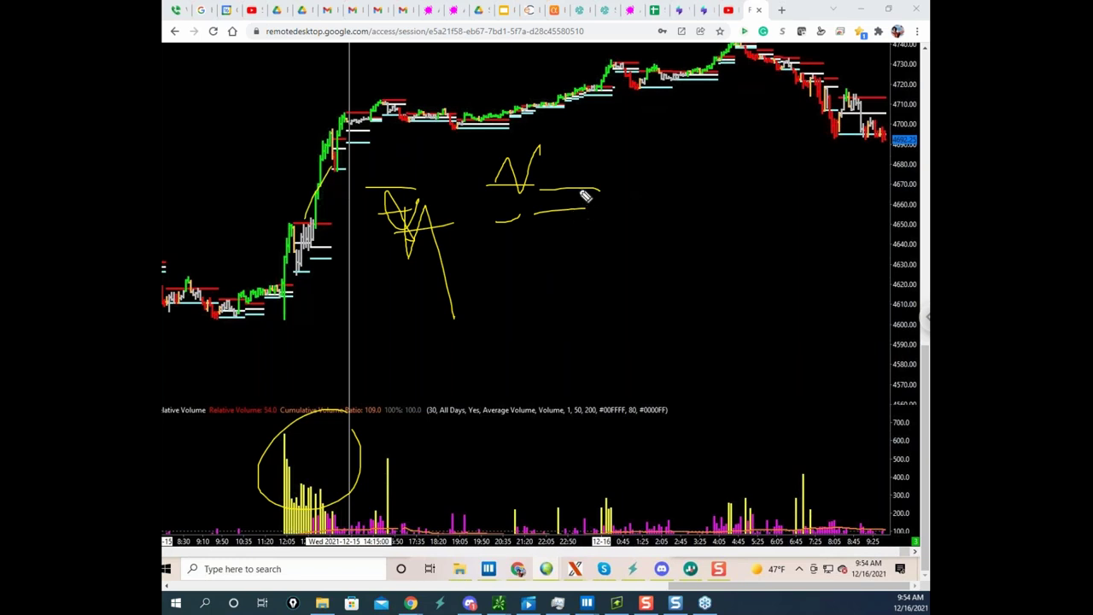
mouse_move(565, 178)
left_mouse_down()
mouse_move(579, 178)
mouse_move(612, 77)
left_mouse_up()
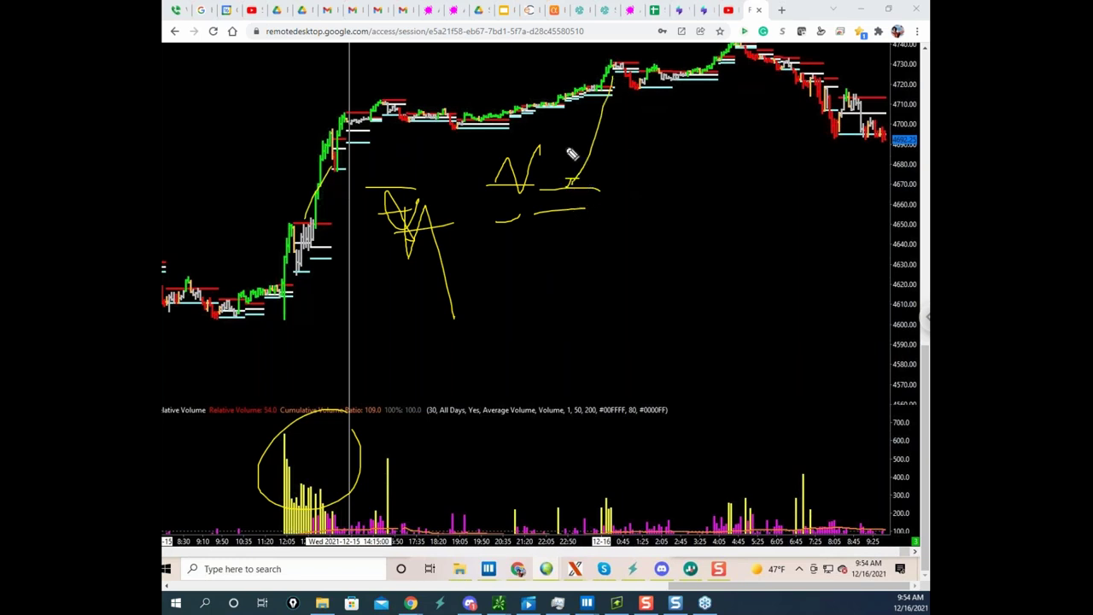
mouse_move(382, 405)
left_mouse_down()
mouse_move(359, 529)
mouse_move(234, 505)
mouse_move(359, 489)
mouse_move(334, 489)
left_mouse_up()
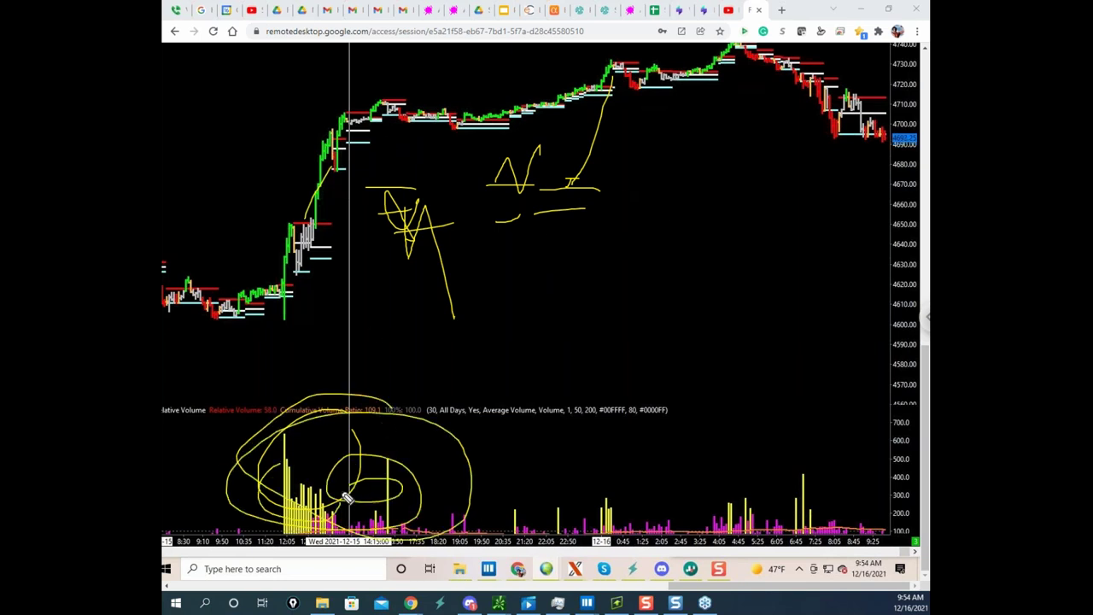
key("Escape")
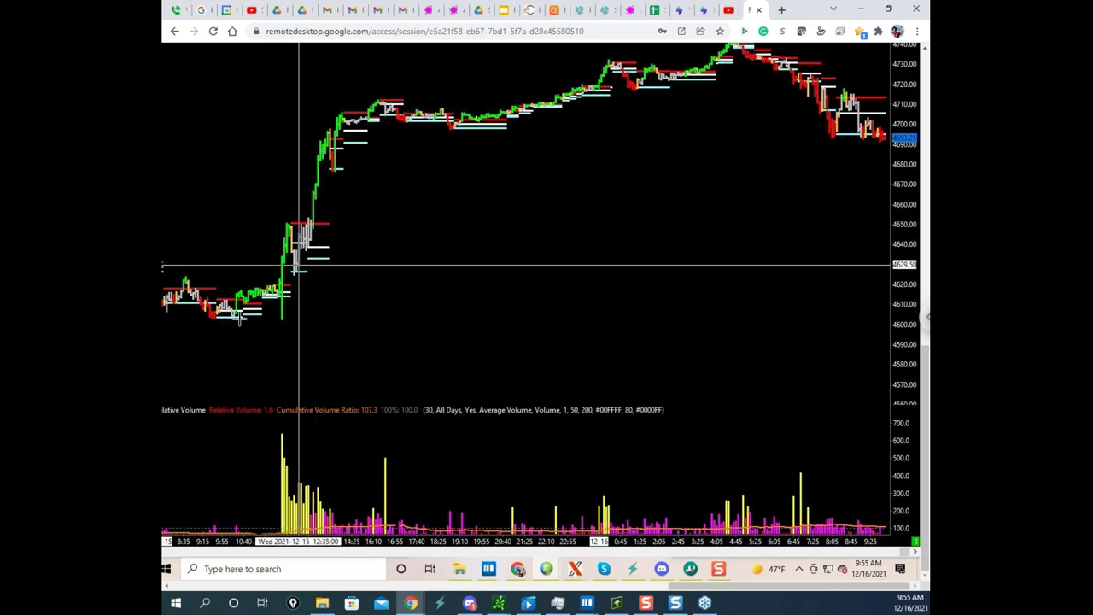
- Switch to the Bookmap S&P 500 heatmap, enlarge its price scale around 4690, and restore the window to a smaller size
left_click_drag(806, 11, 26, 248)
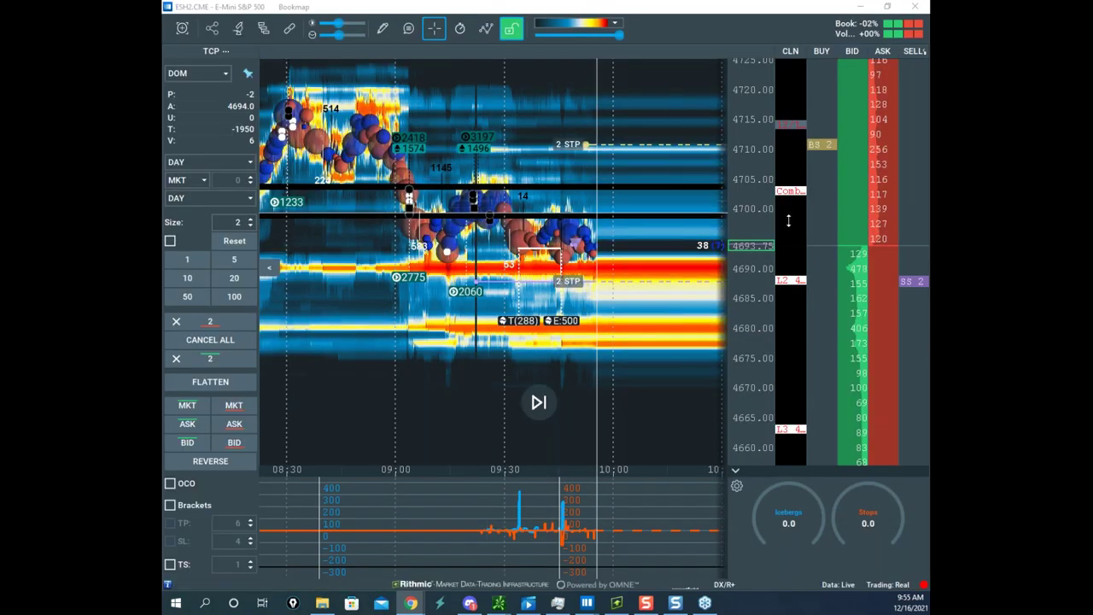
scroll(472, 184, "up", 4)
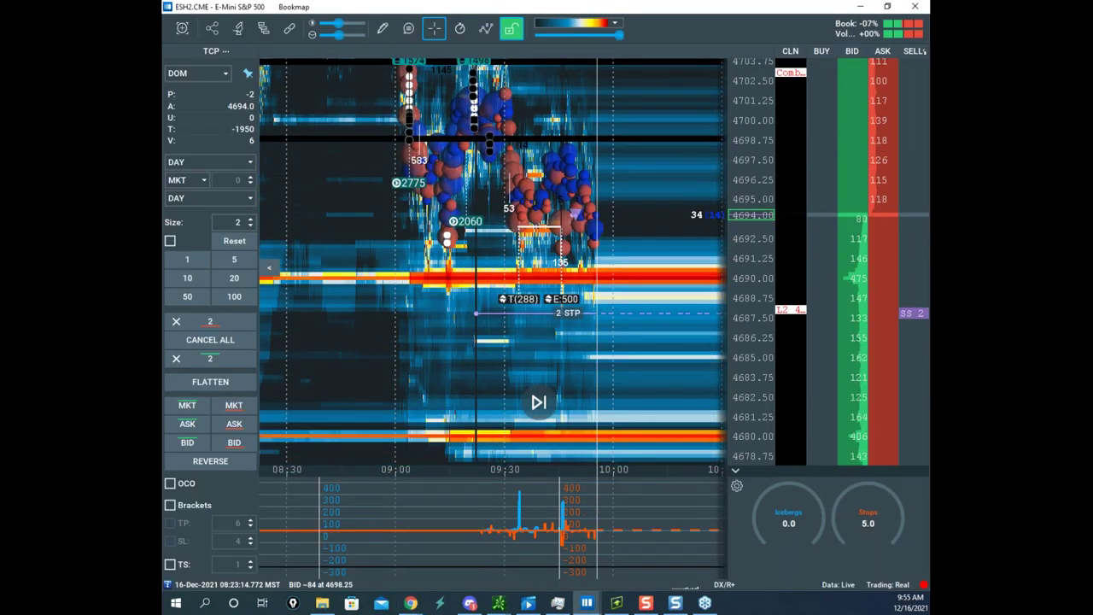
key("alt+Tab")
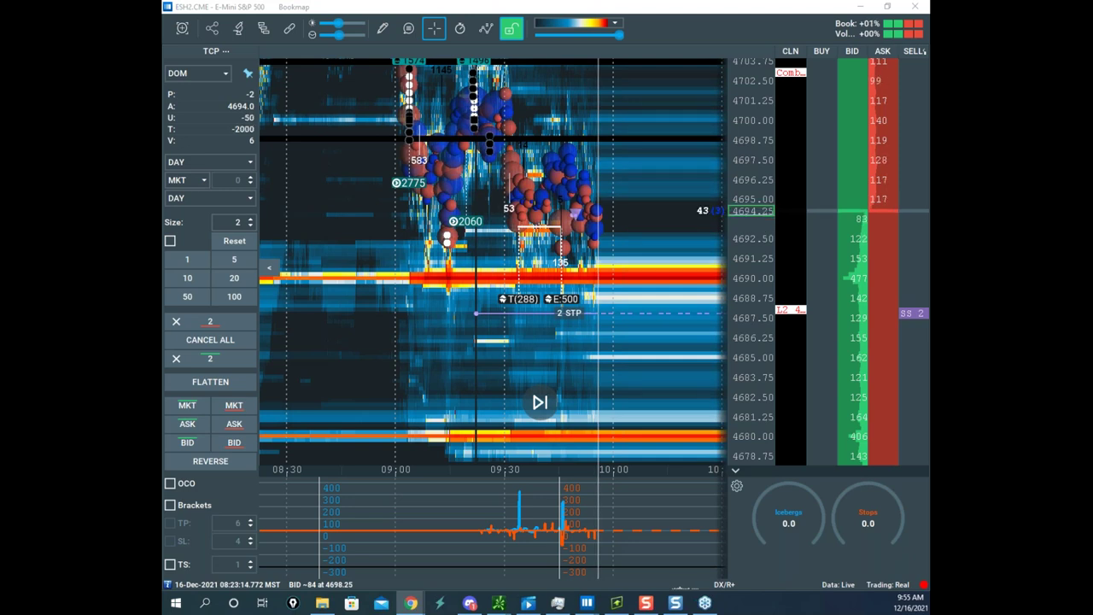
double_click(682, 11)
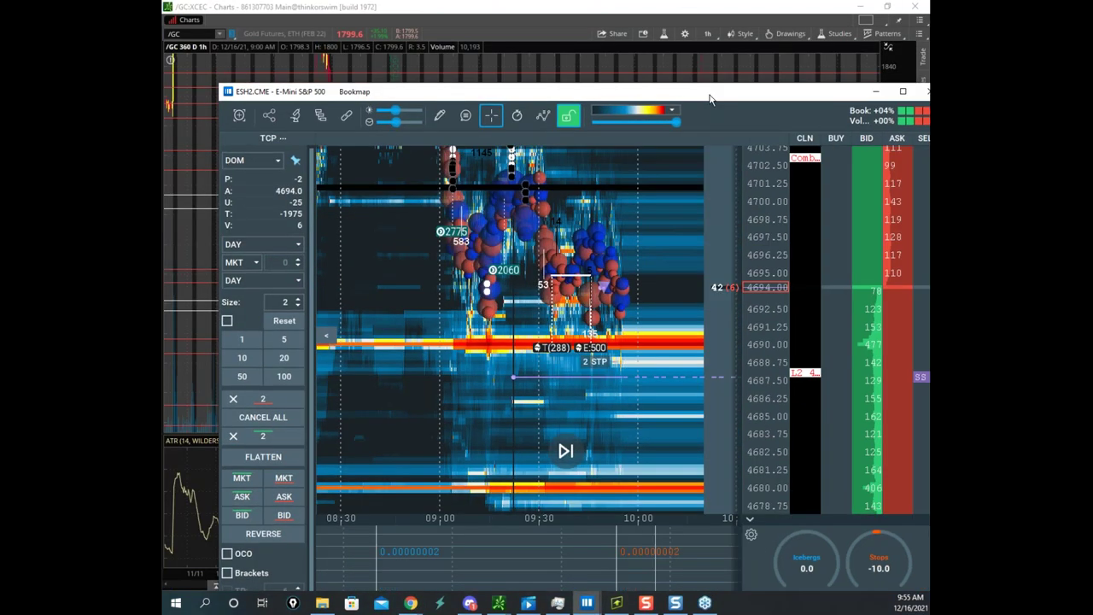
- Bring the FalconXtreme remote desktop window in Chrome back to the front
mouse_move(413, 604)
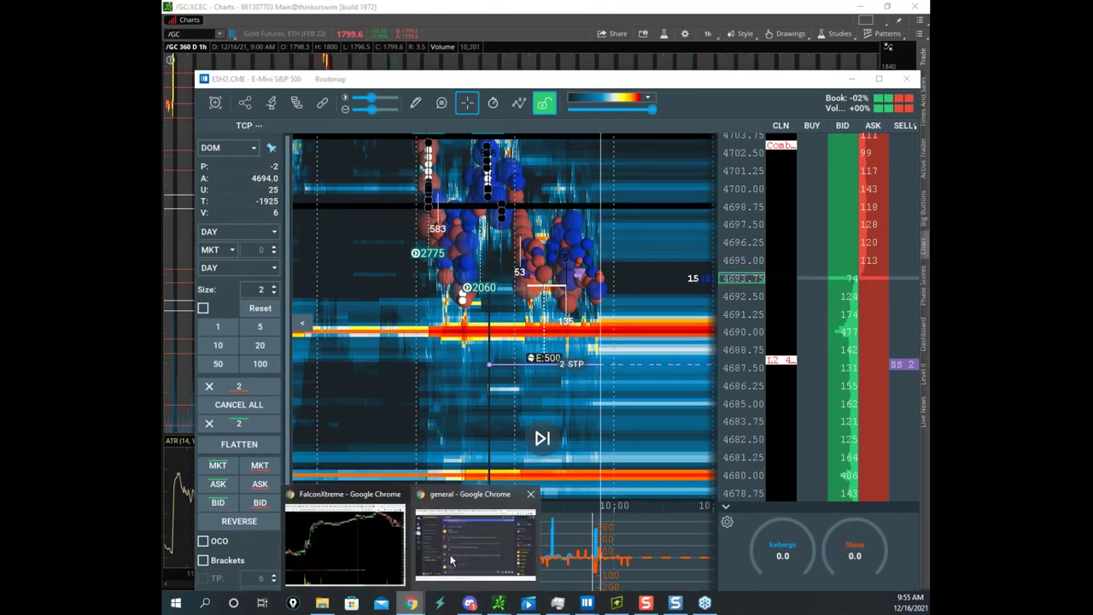
mouse_move(463, 541)
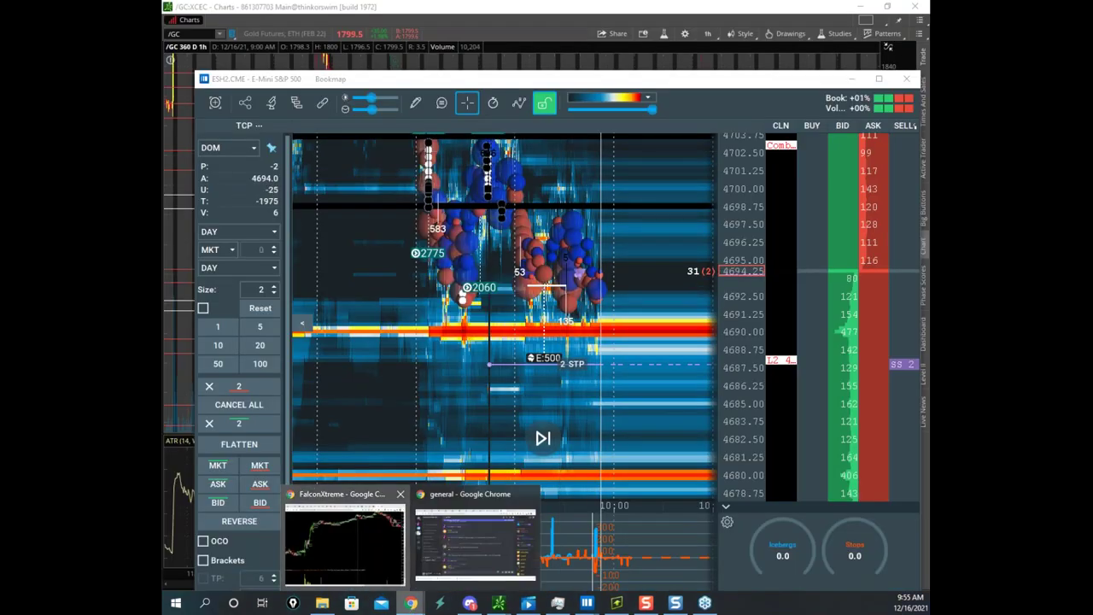
left_click_drag(164, 336, 631, 104)
left_click(696, 110)
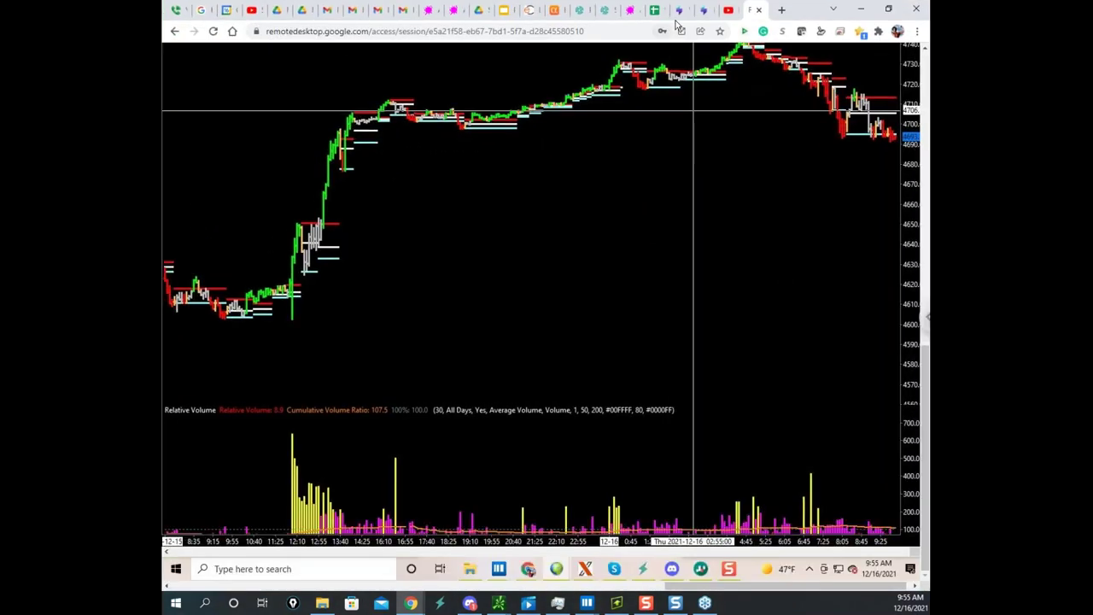
- Switch to the TraderSync dashboard and look through the trade list from Dec 15 back to Dec 6, 2021
left_click(703, 10)
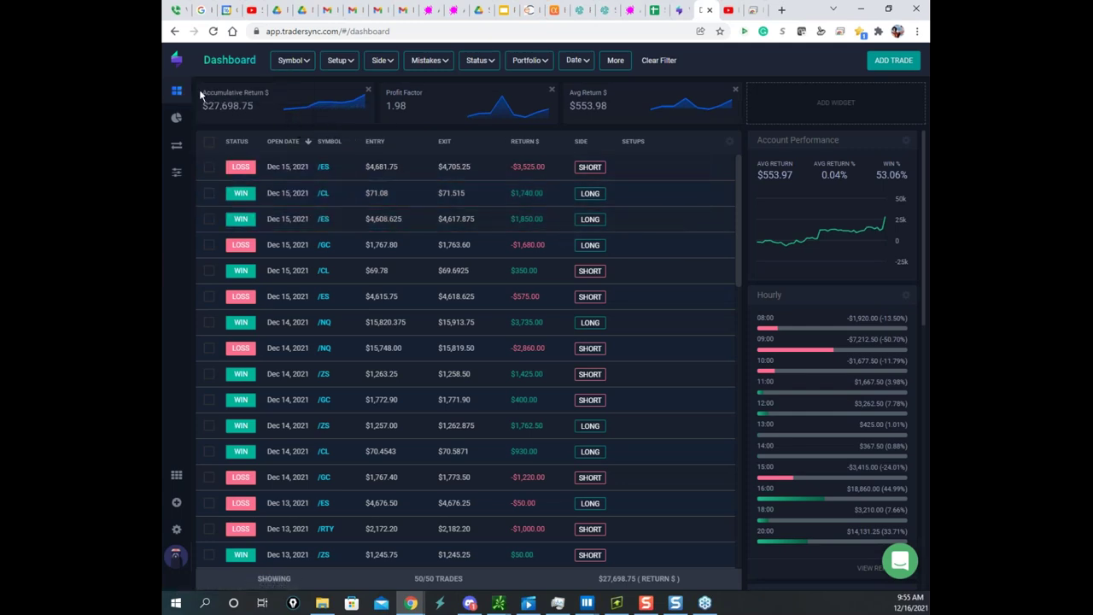
scroll(365, 451, "down", 10)
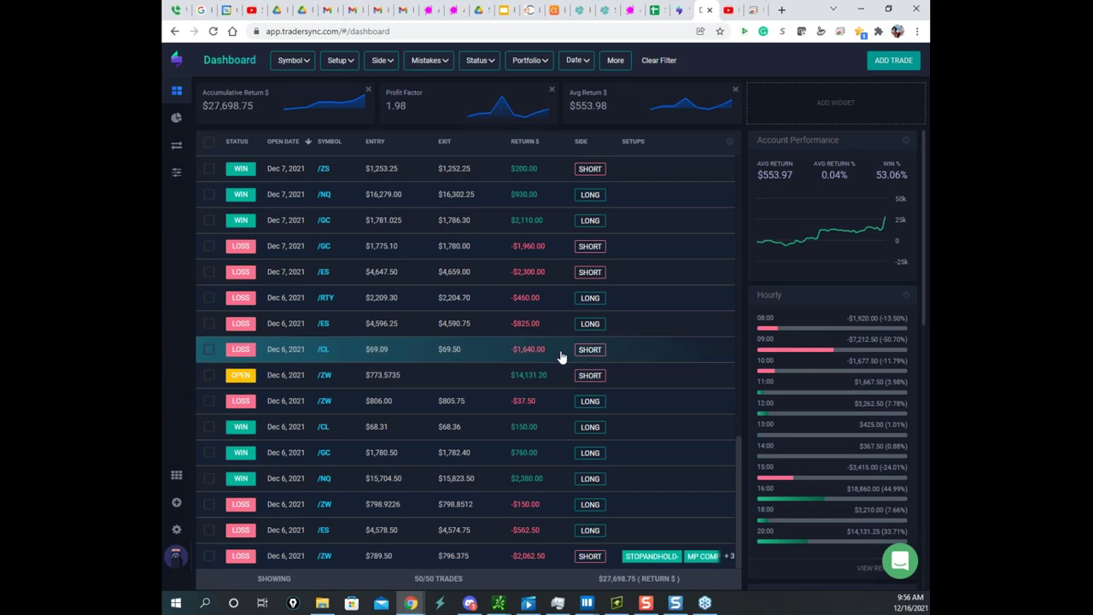
scroll(559, 358, "up", 10)
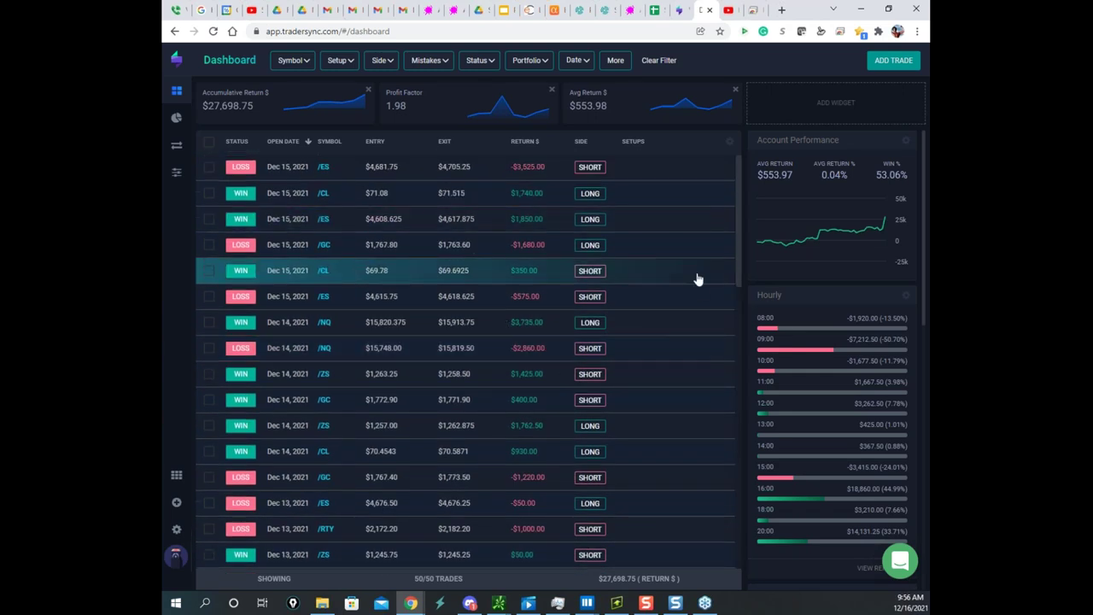
- Open the support chat, review the recent conversation about open trades, and return to the chat overview
left_click(900, 563)
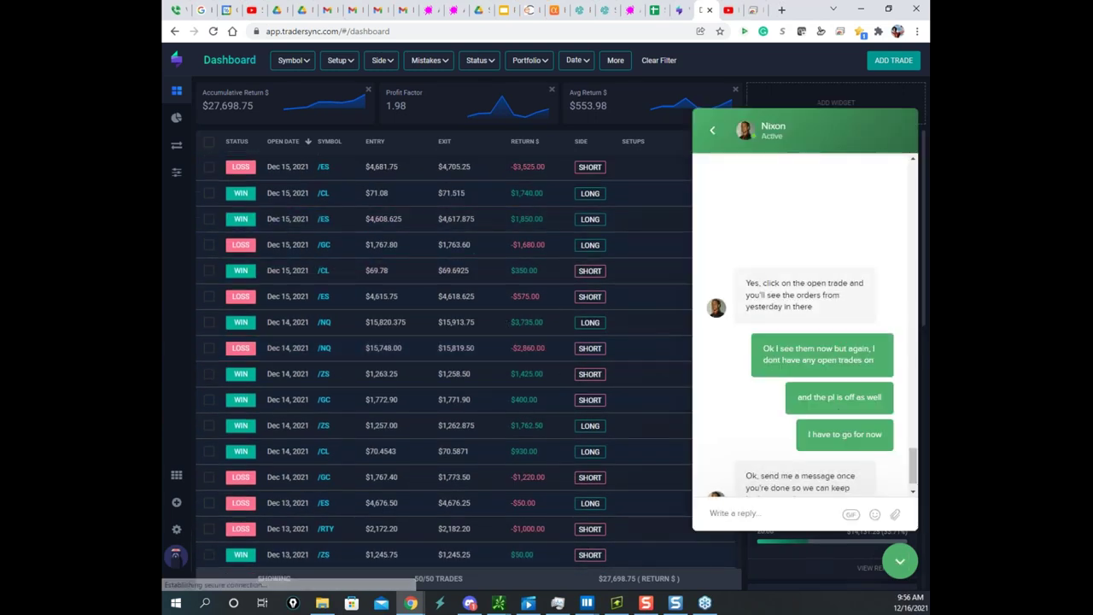
scroll(828, 358, "up", 5)
left_click(713, 129)
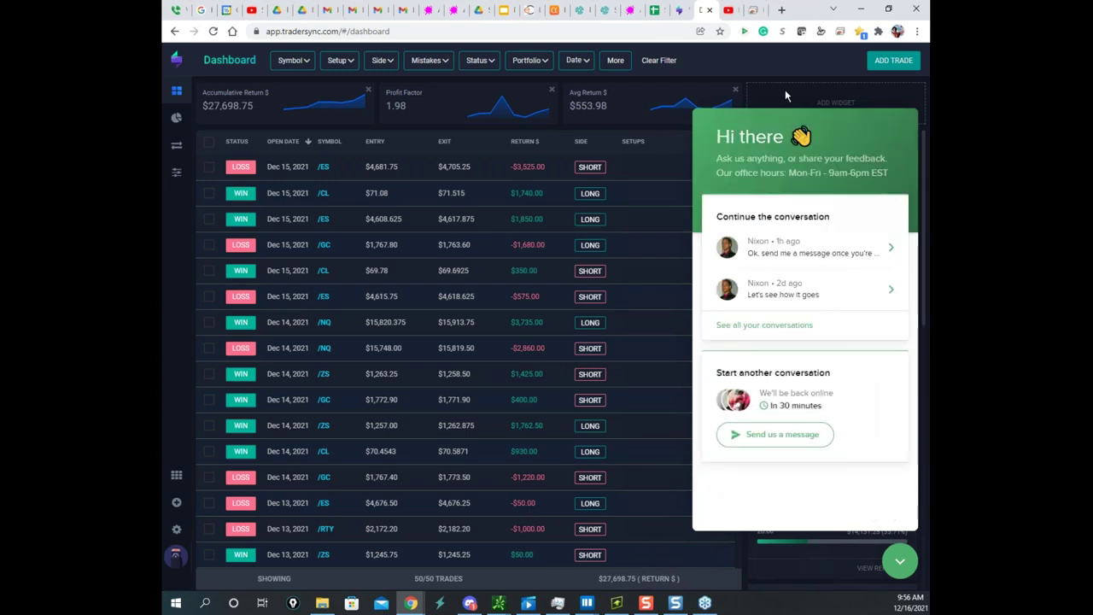
left_click(785, 94)
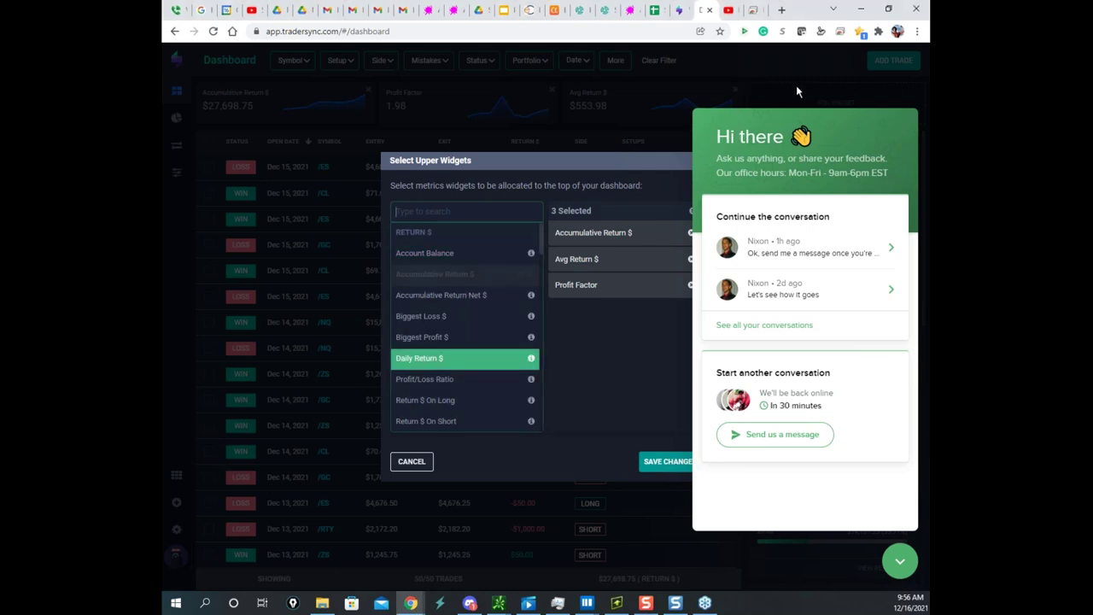
left_click(327, 12)
left_click(701, 15)
left_click(907, 570)
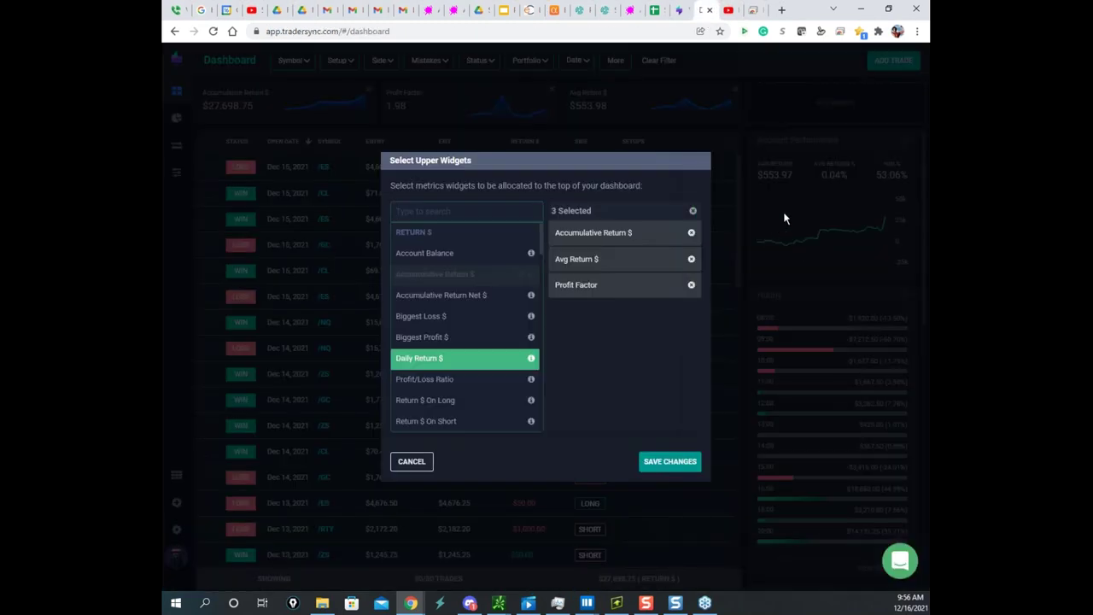
left_click(410, 461)
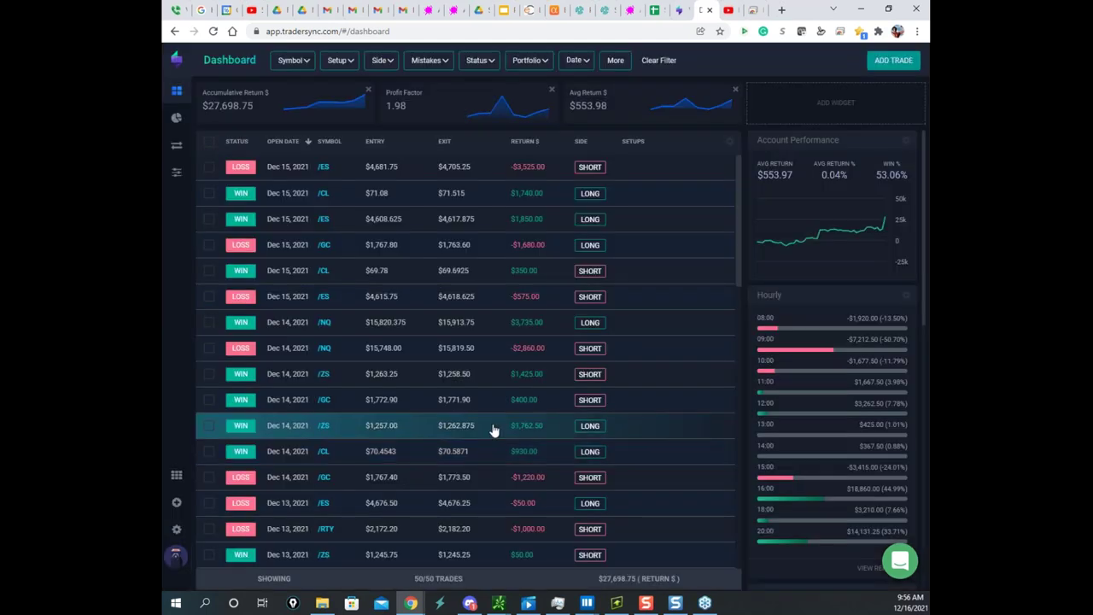
- Open the details of the Dec 15 /ES short trade entered at $4,681.75
left_click(410, 168)
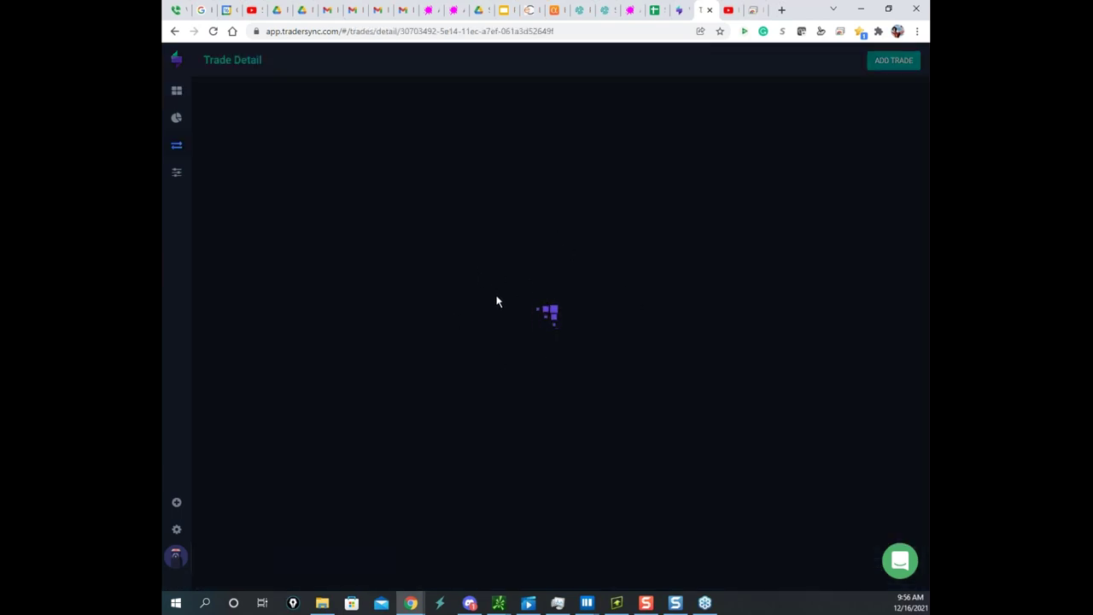